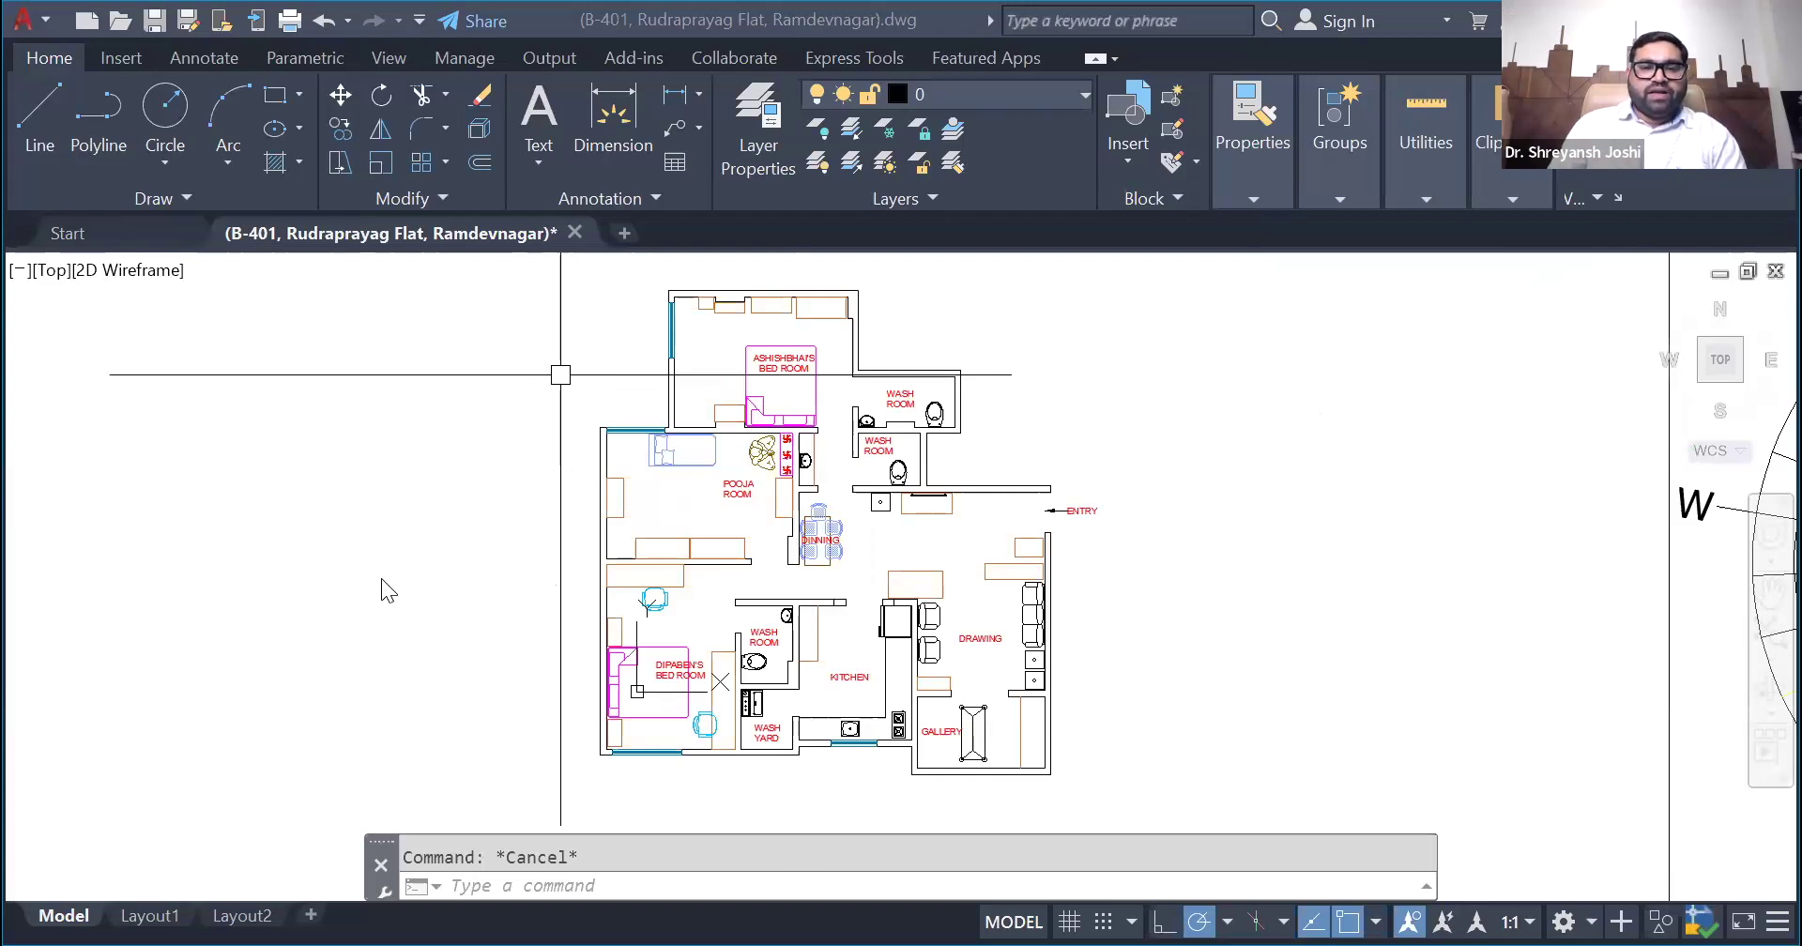
- Examine the directional compass chart laid over the copy of the floor plan
scroll(380, 582, down, 5)
scroll(708, 662, up, 5)
scroll(758, 594, down, 5)
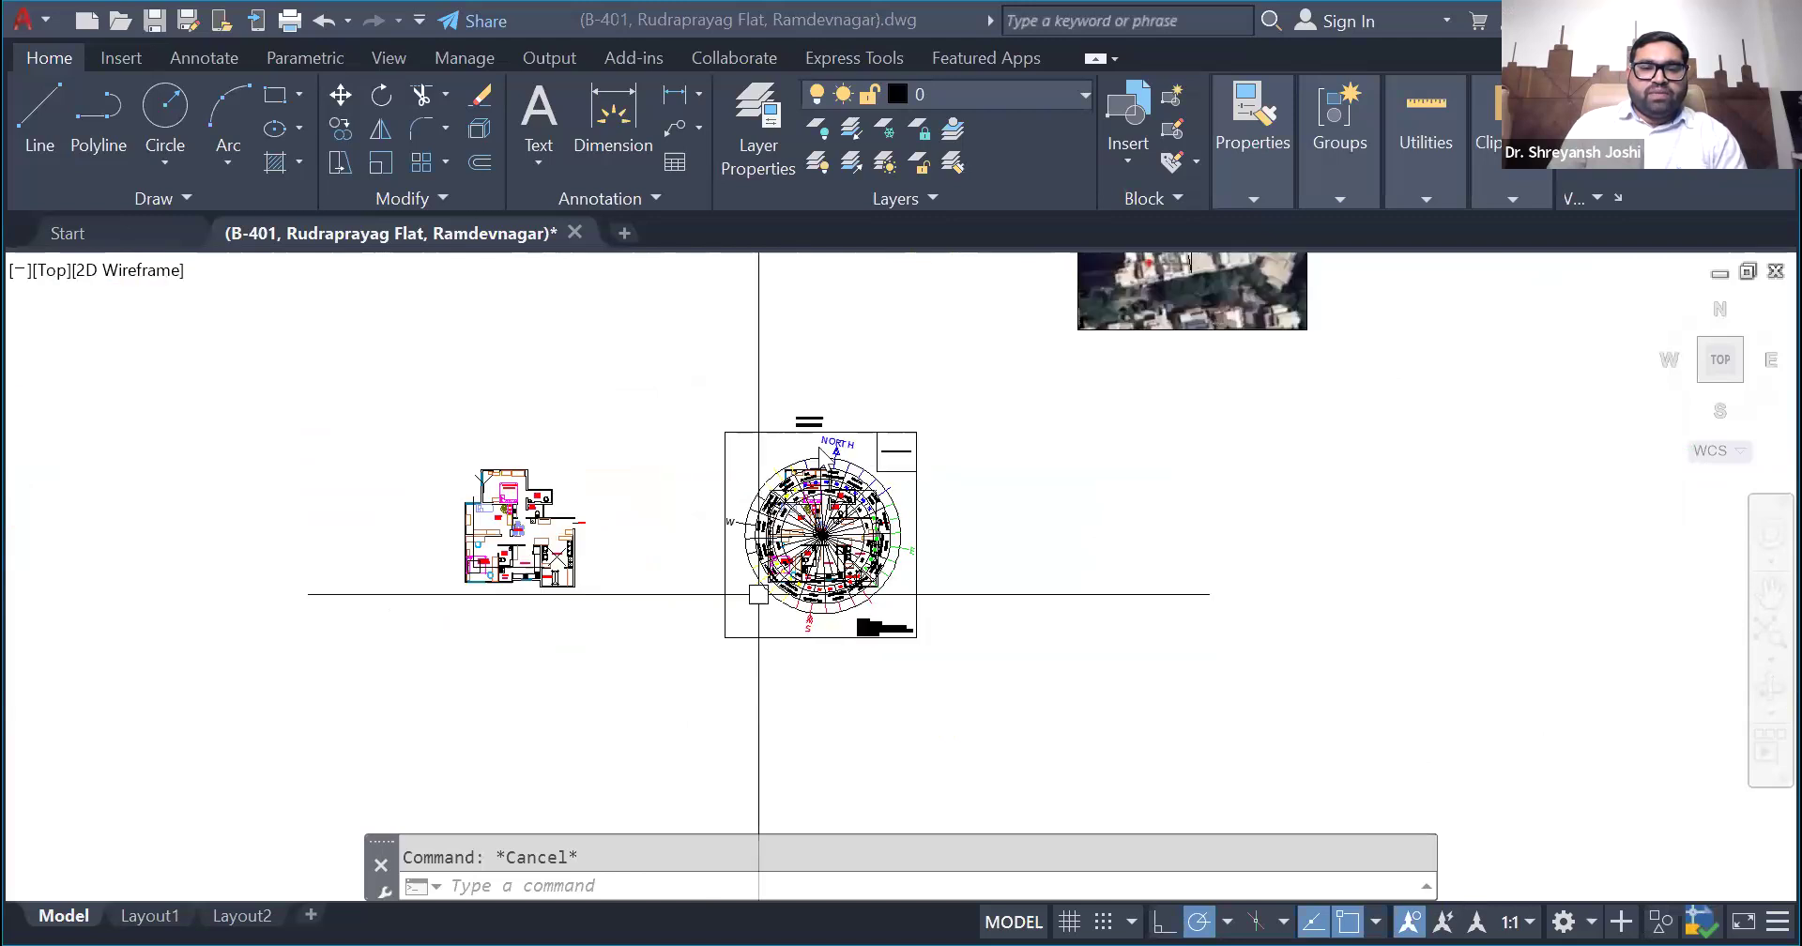
click(831, 608)
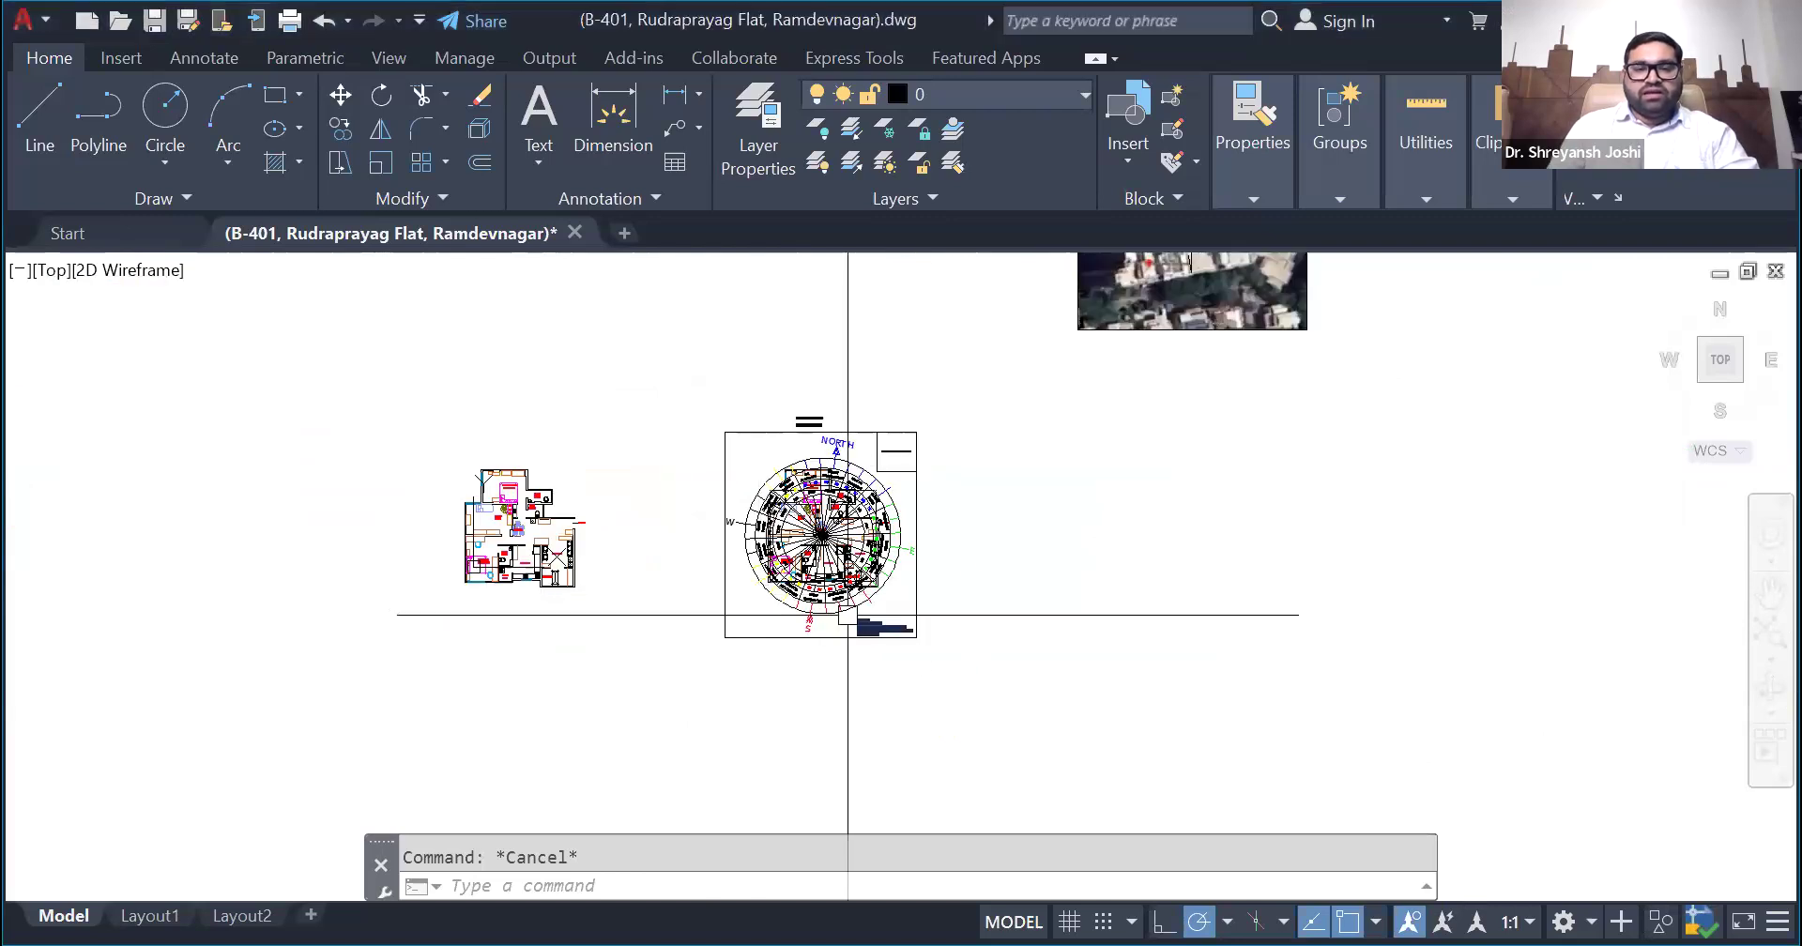
click(848, 615)
key(Escape)
click(818, 608)
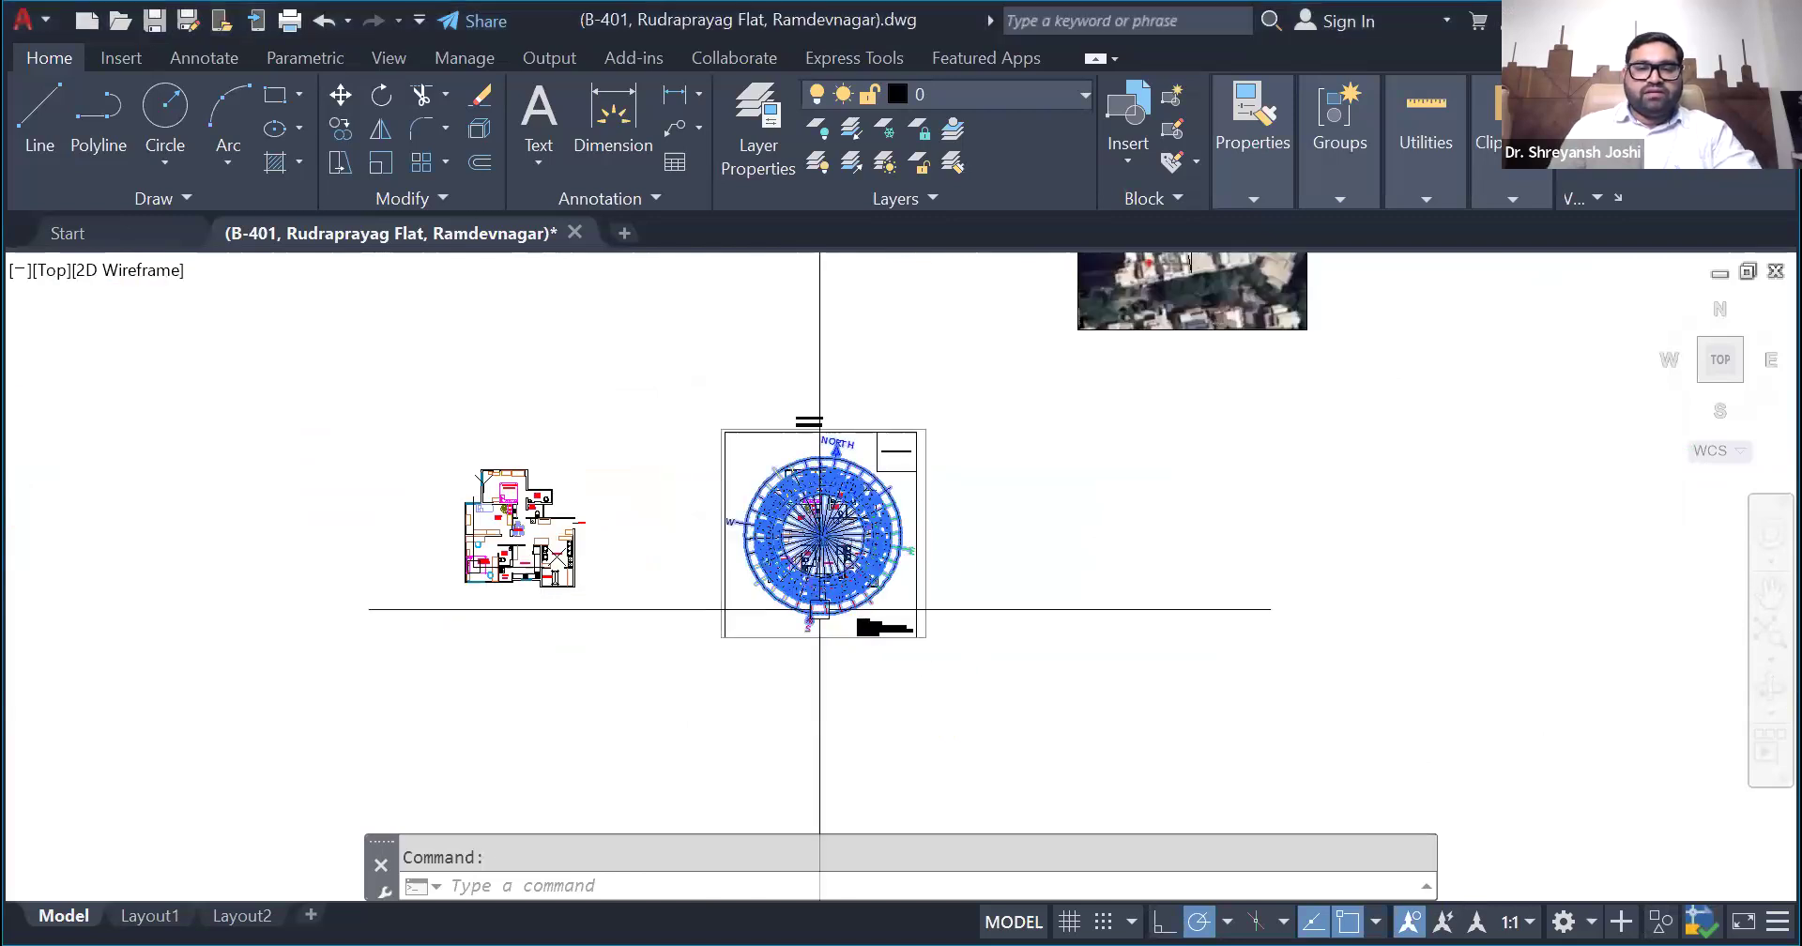
scroll(769, 547, up, 5)
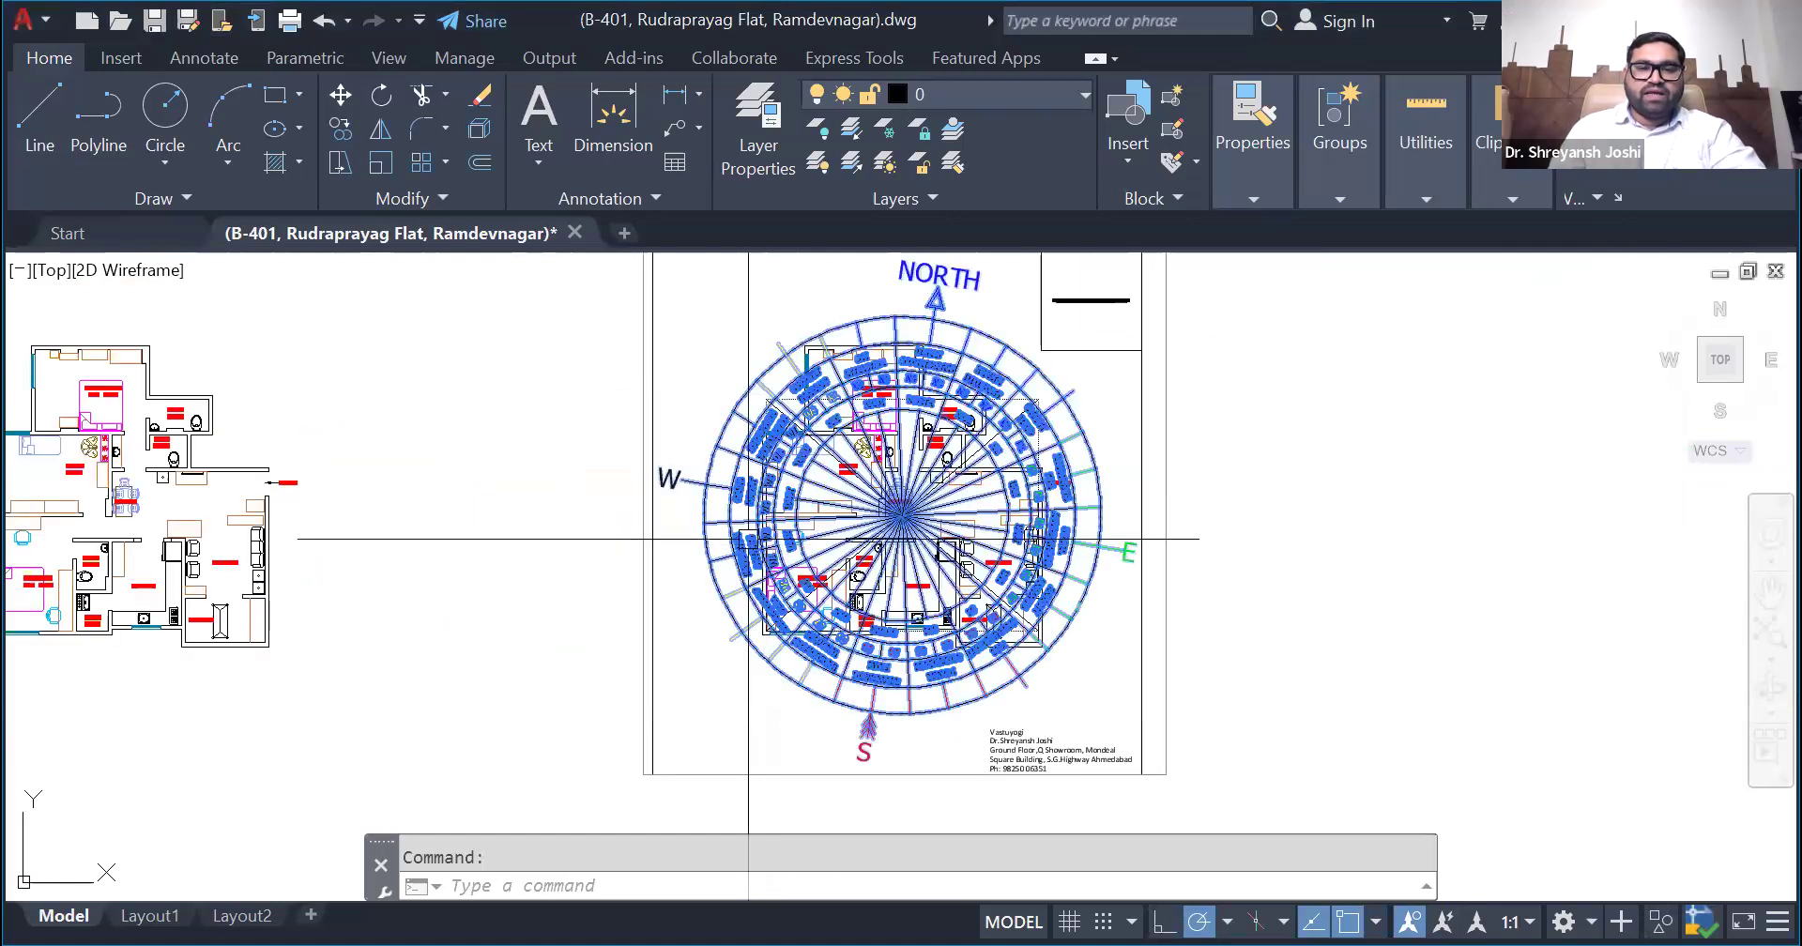
scroll(669, 497, down, 2)
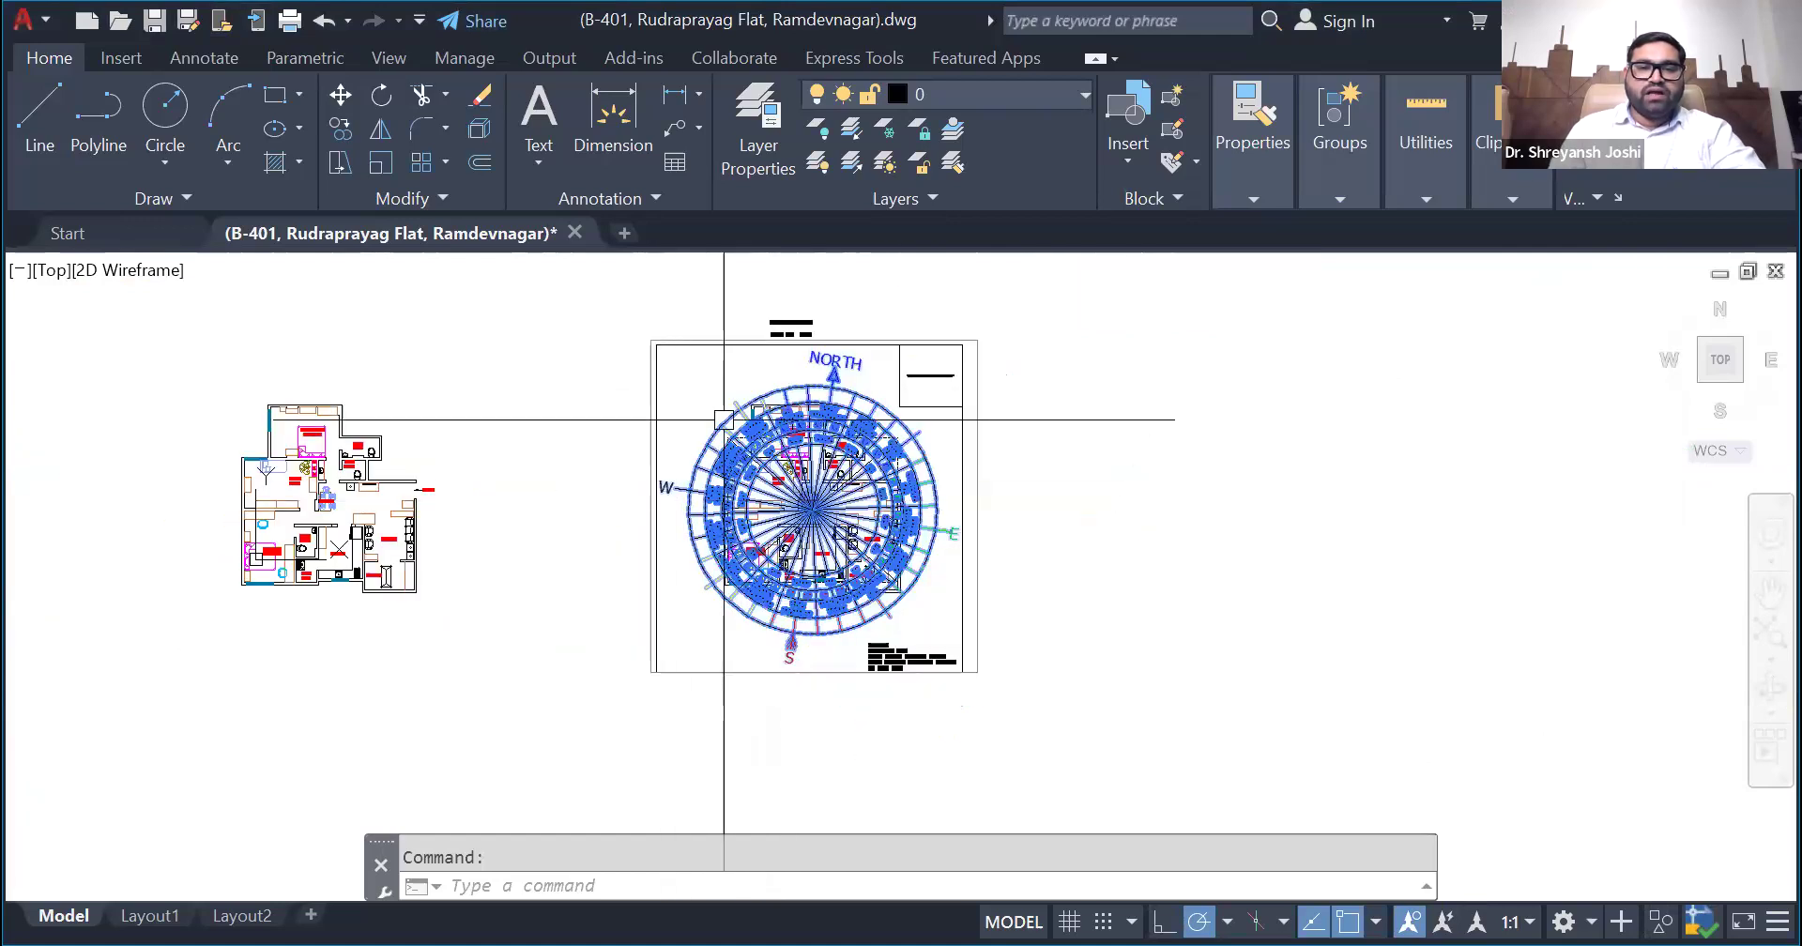
key(Escape)
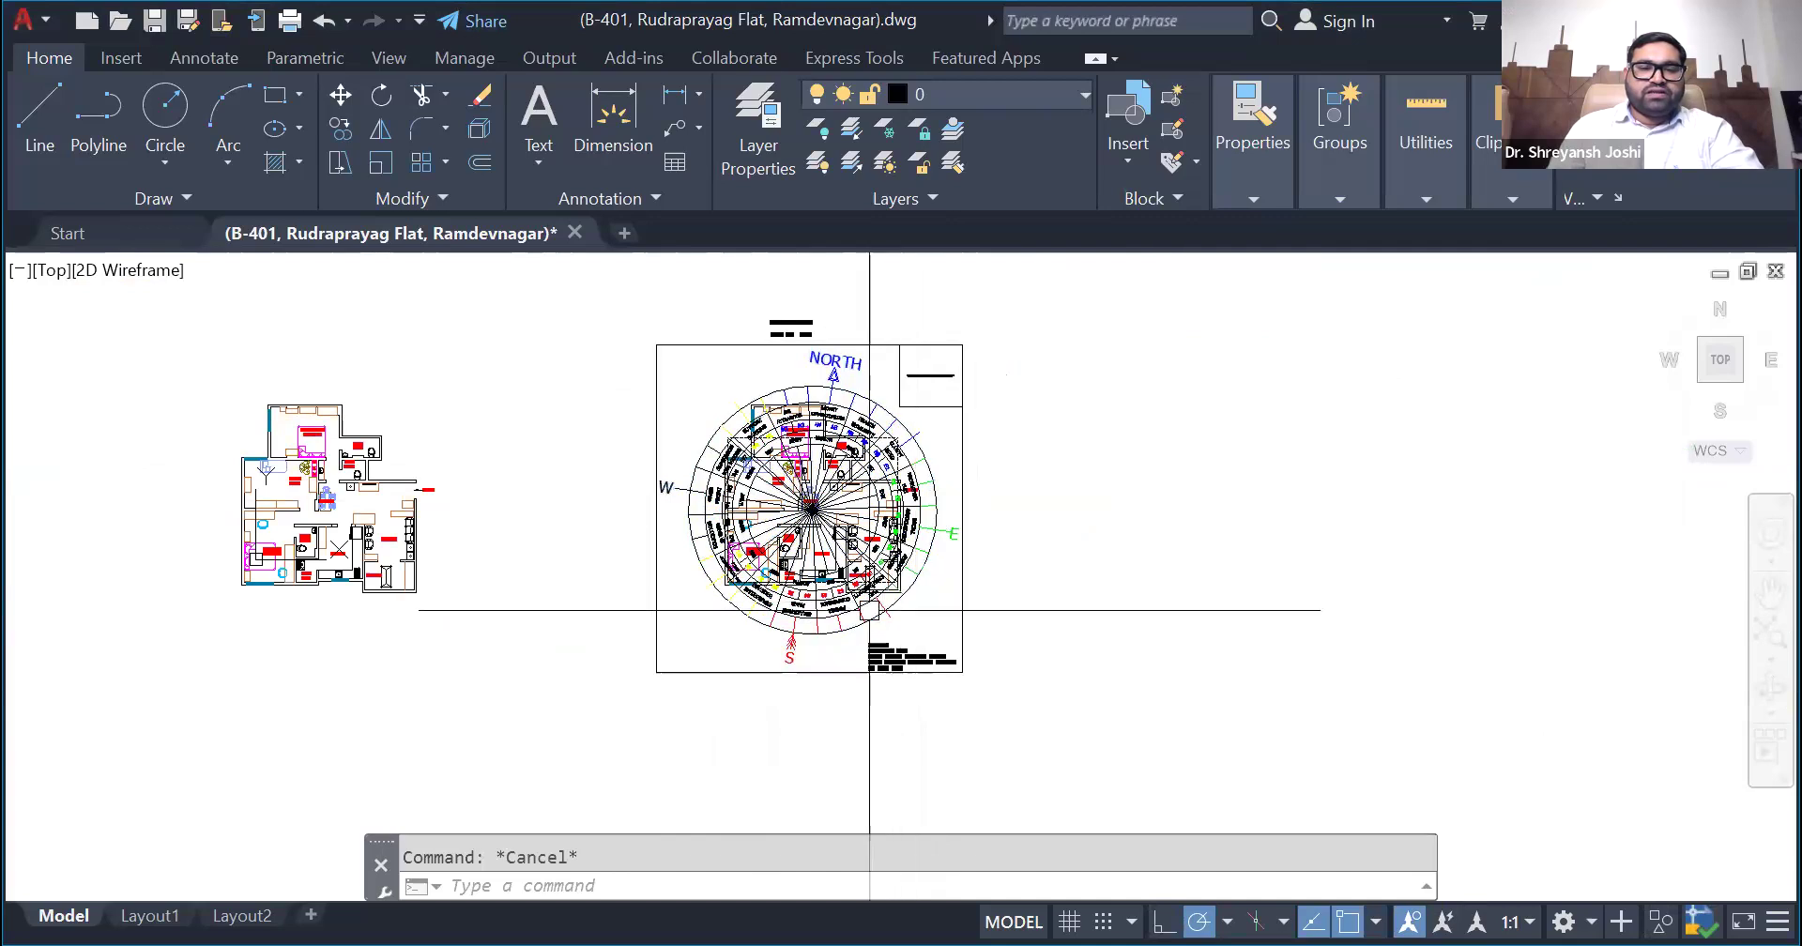
scroll(676, 498, up, 3)
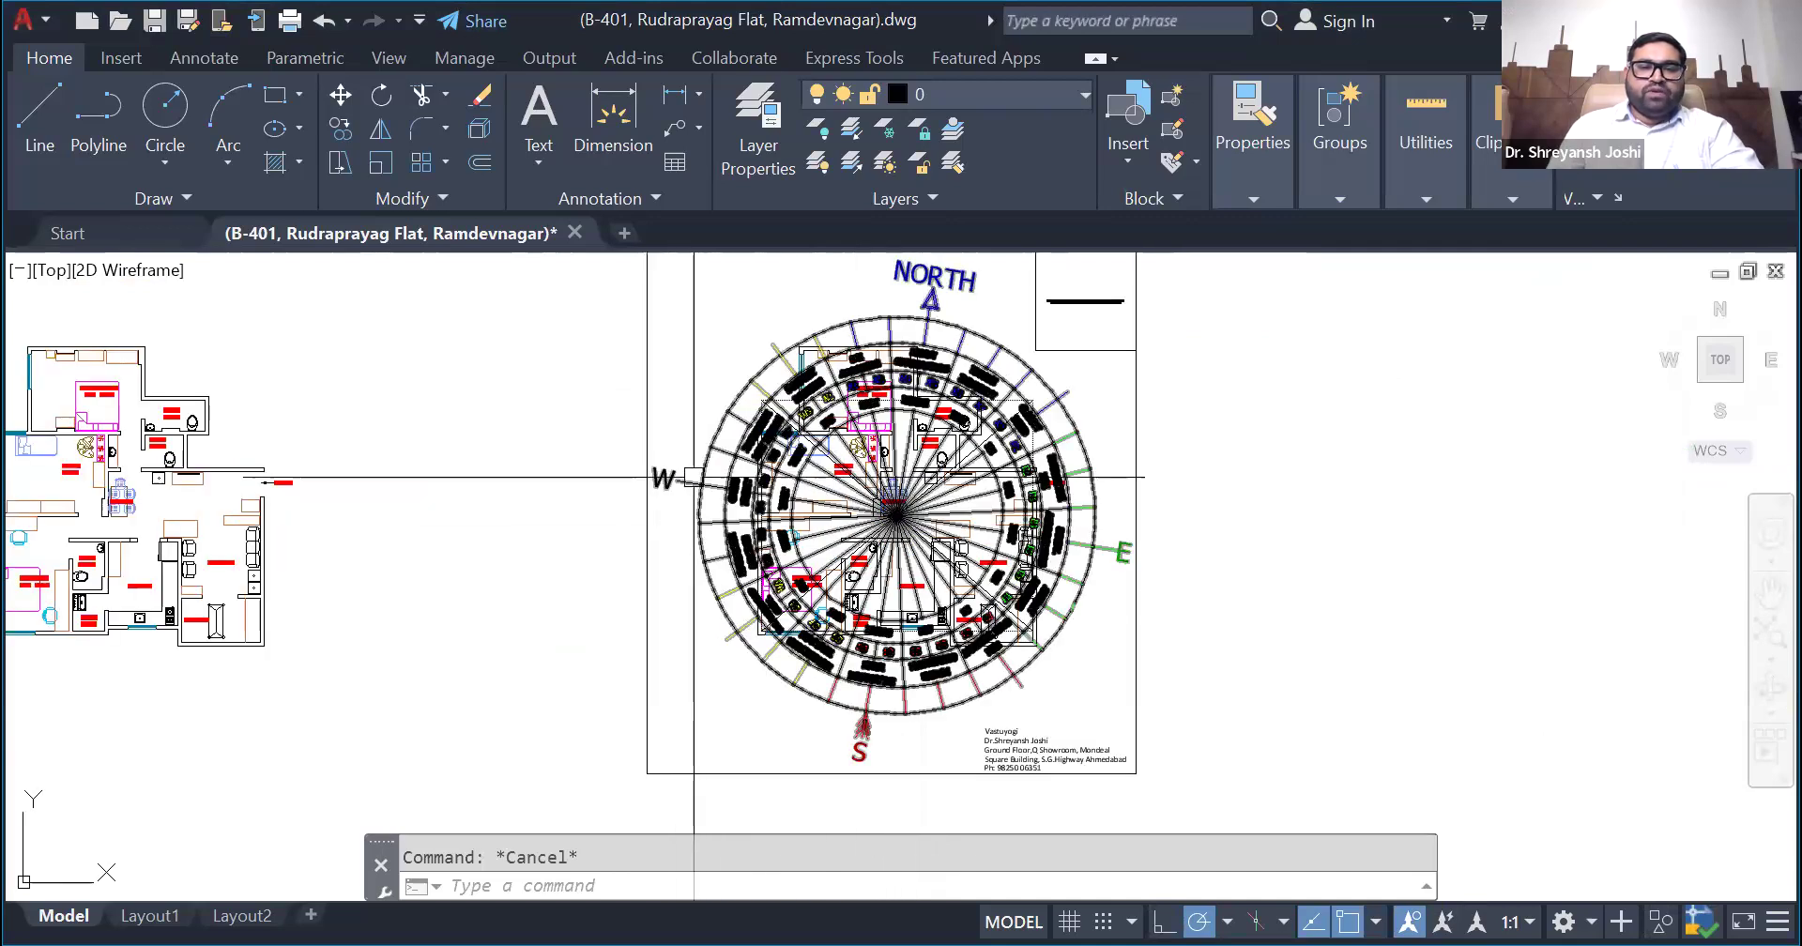
scroll(1033, 563, down, 2)
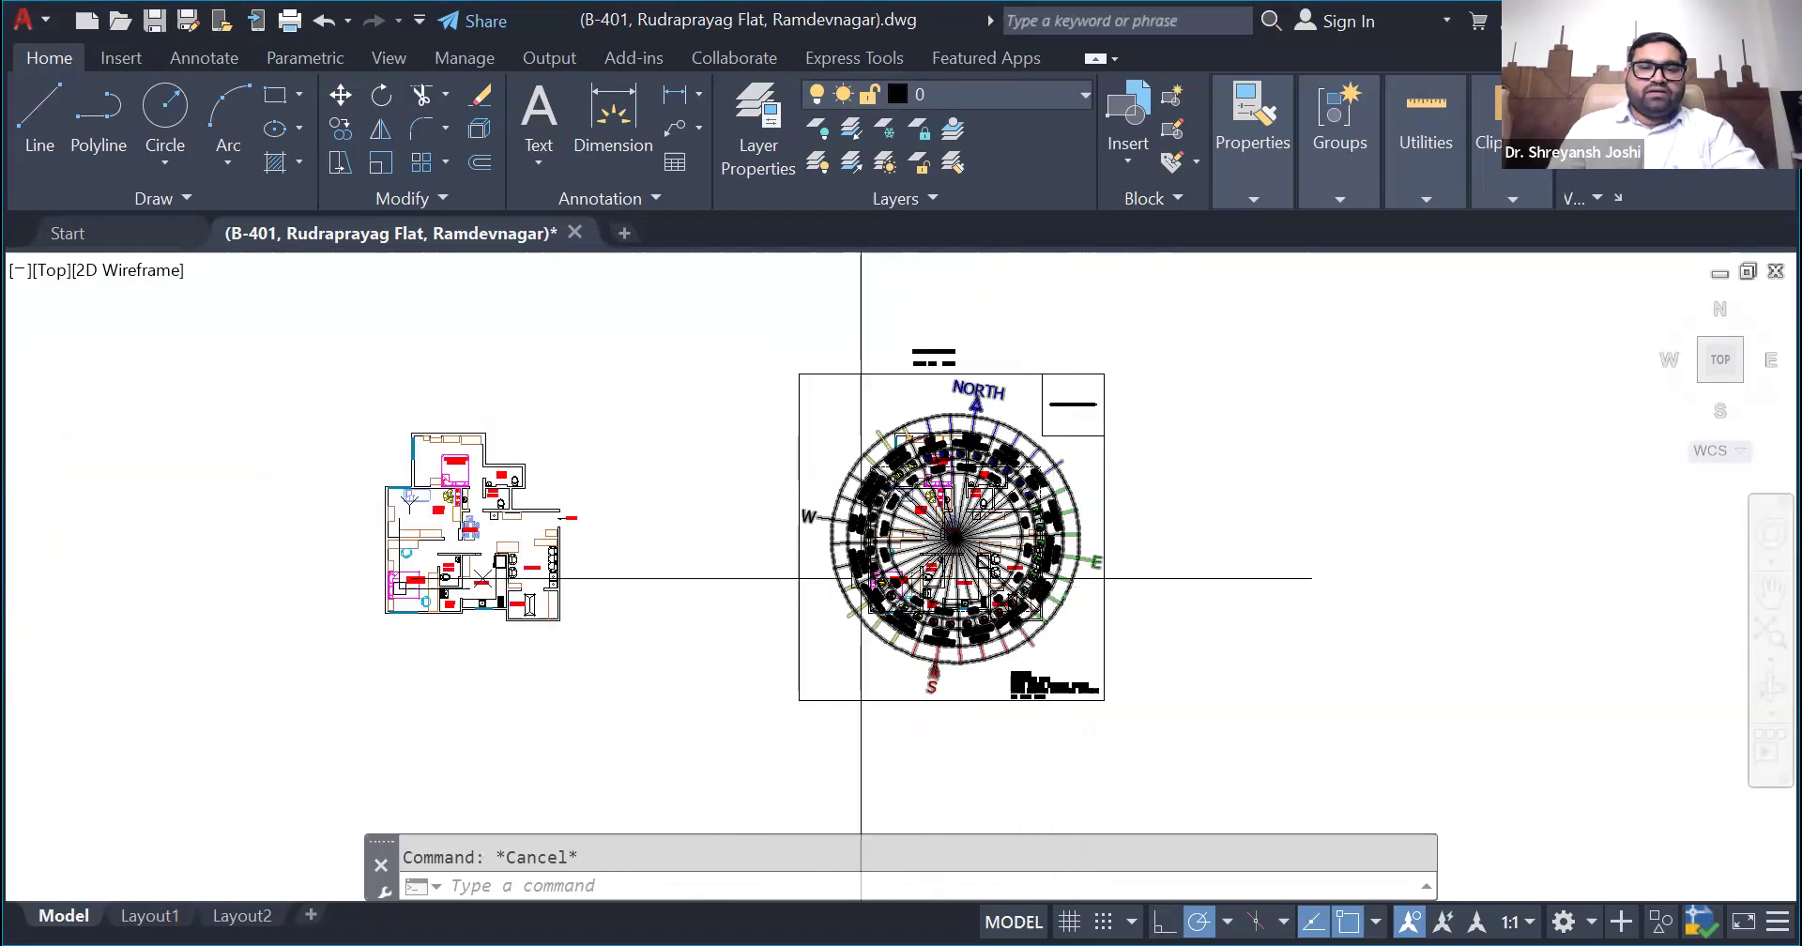
- Examine the separate floor plan of the flat, including its bedrooms, pooja room, kitchen, drawing room, gallery and entry
scroll(300, 516, up, 5)
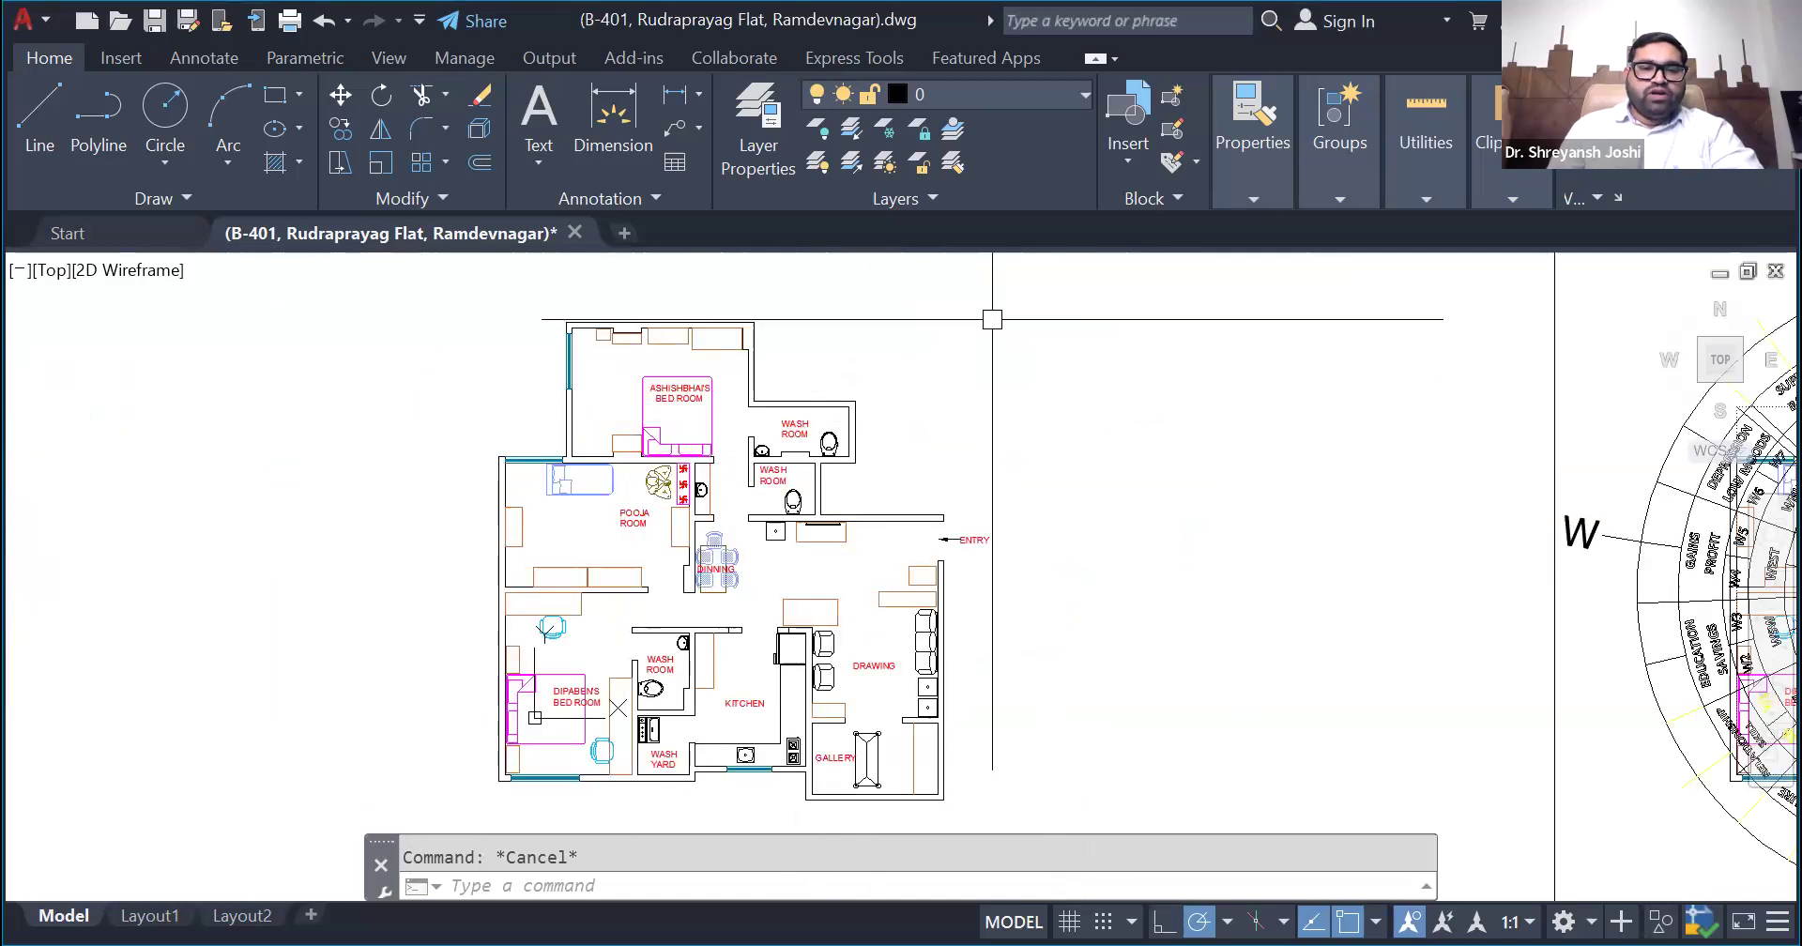
scroll(907, 662, up, 2)
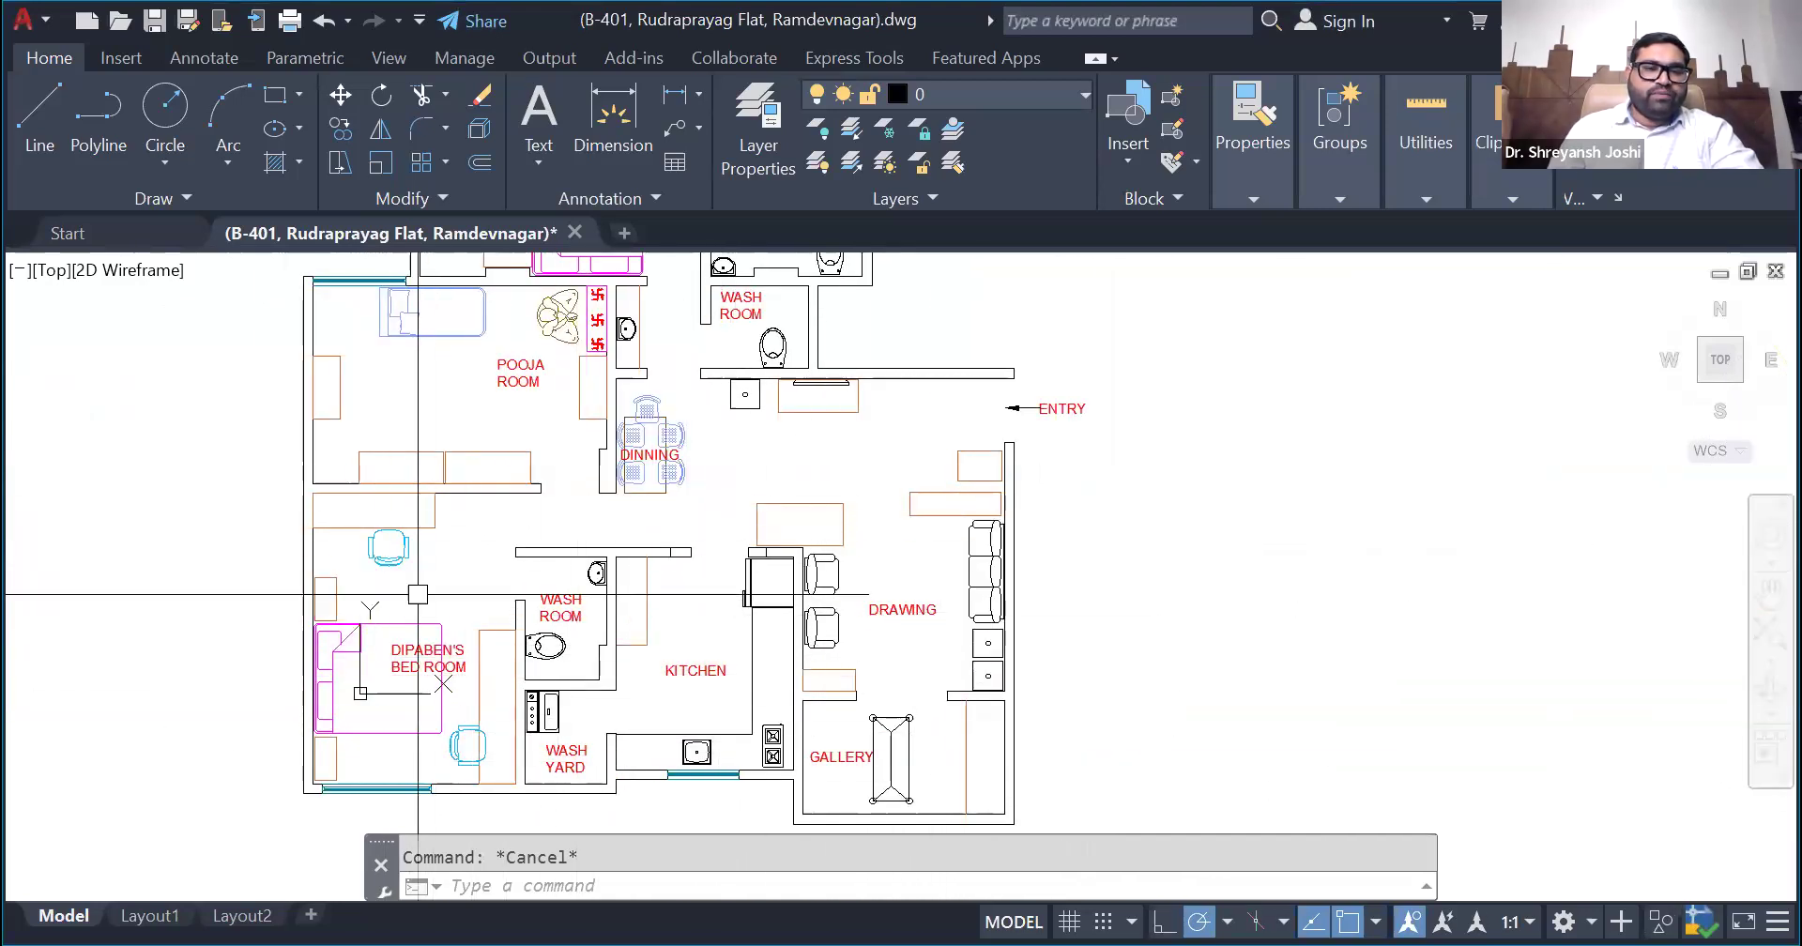
scroll(612, 669, down, 2)
scroll(546, 466, up, 2)
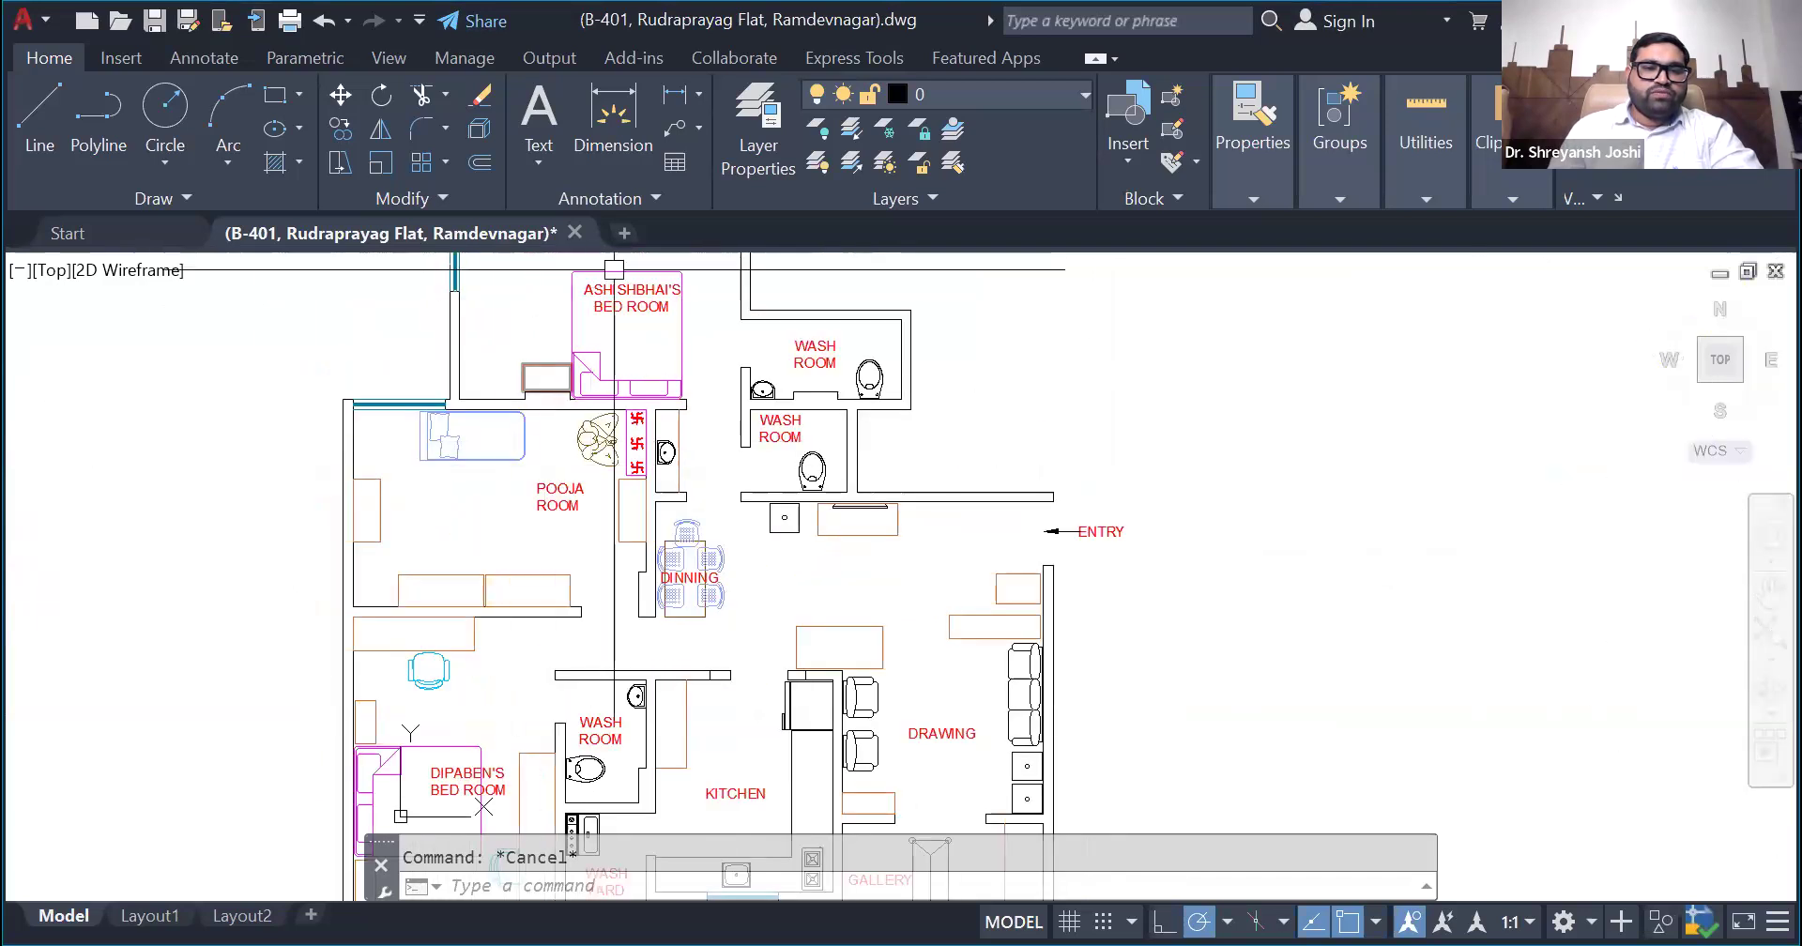
scroll(840, 390, down, 2)
scroll(804, 318, up, 2)
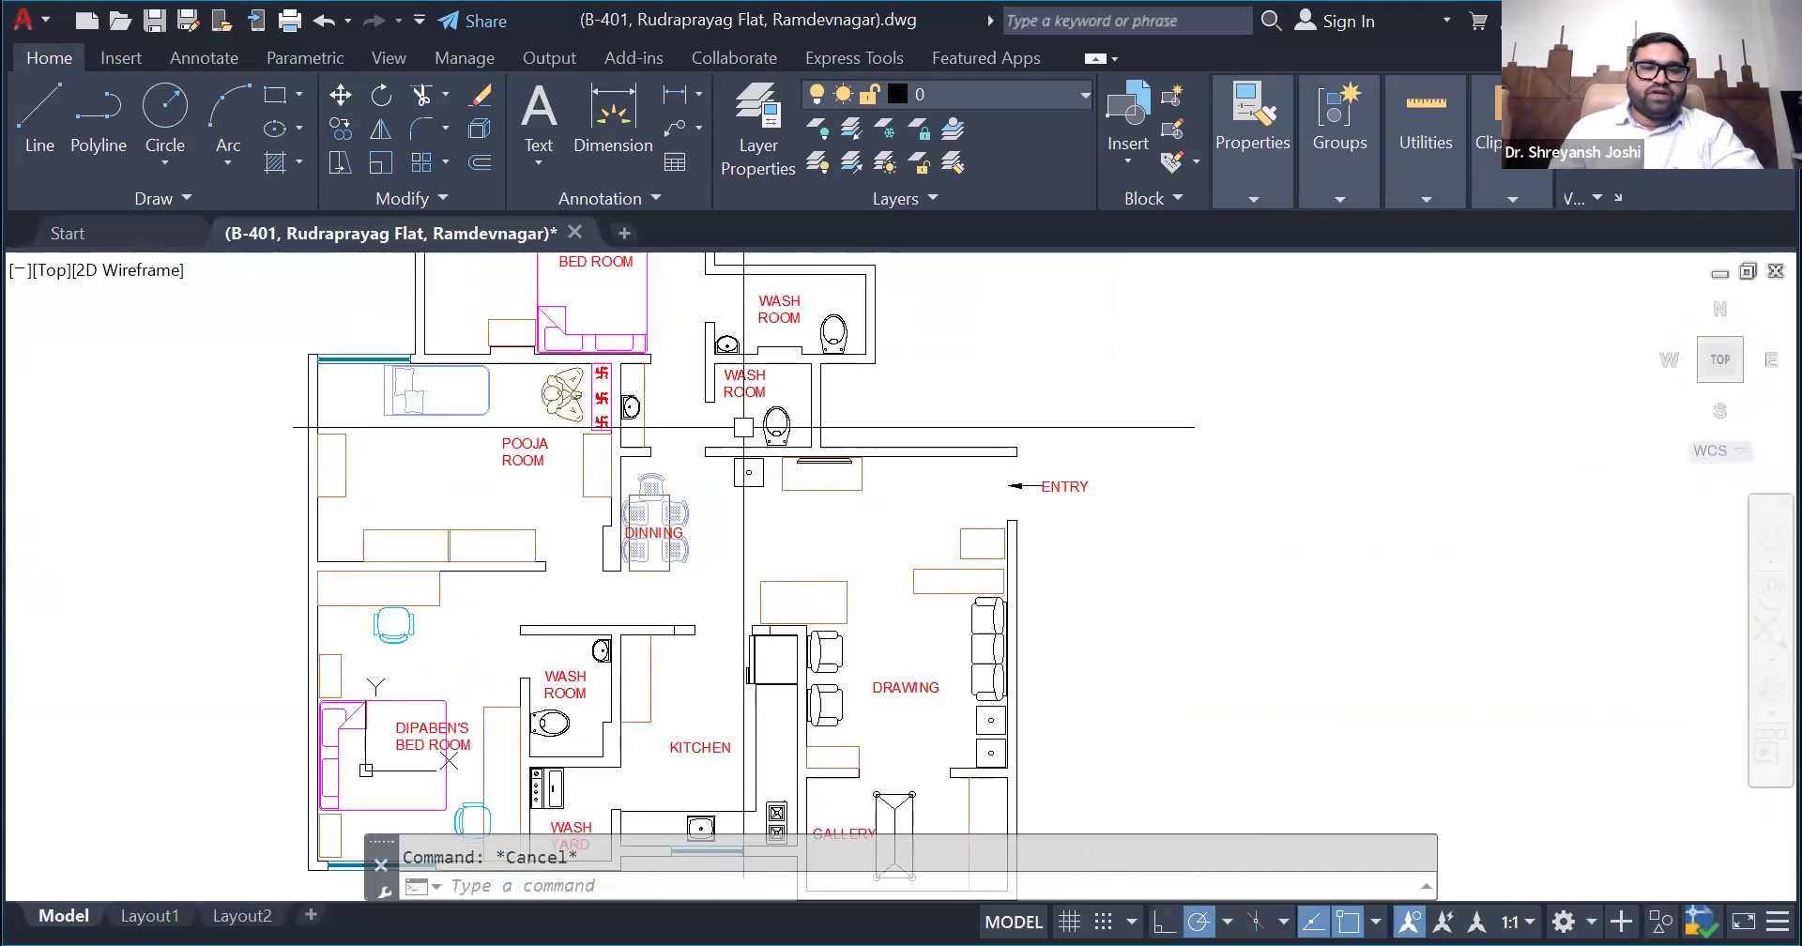
scroll(729, 623, down, 1)
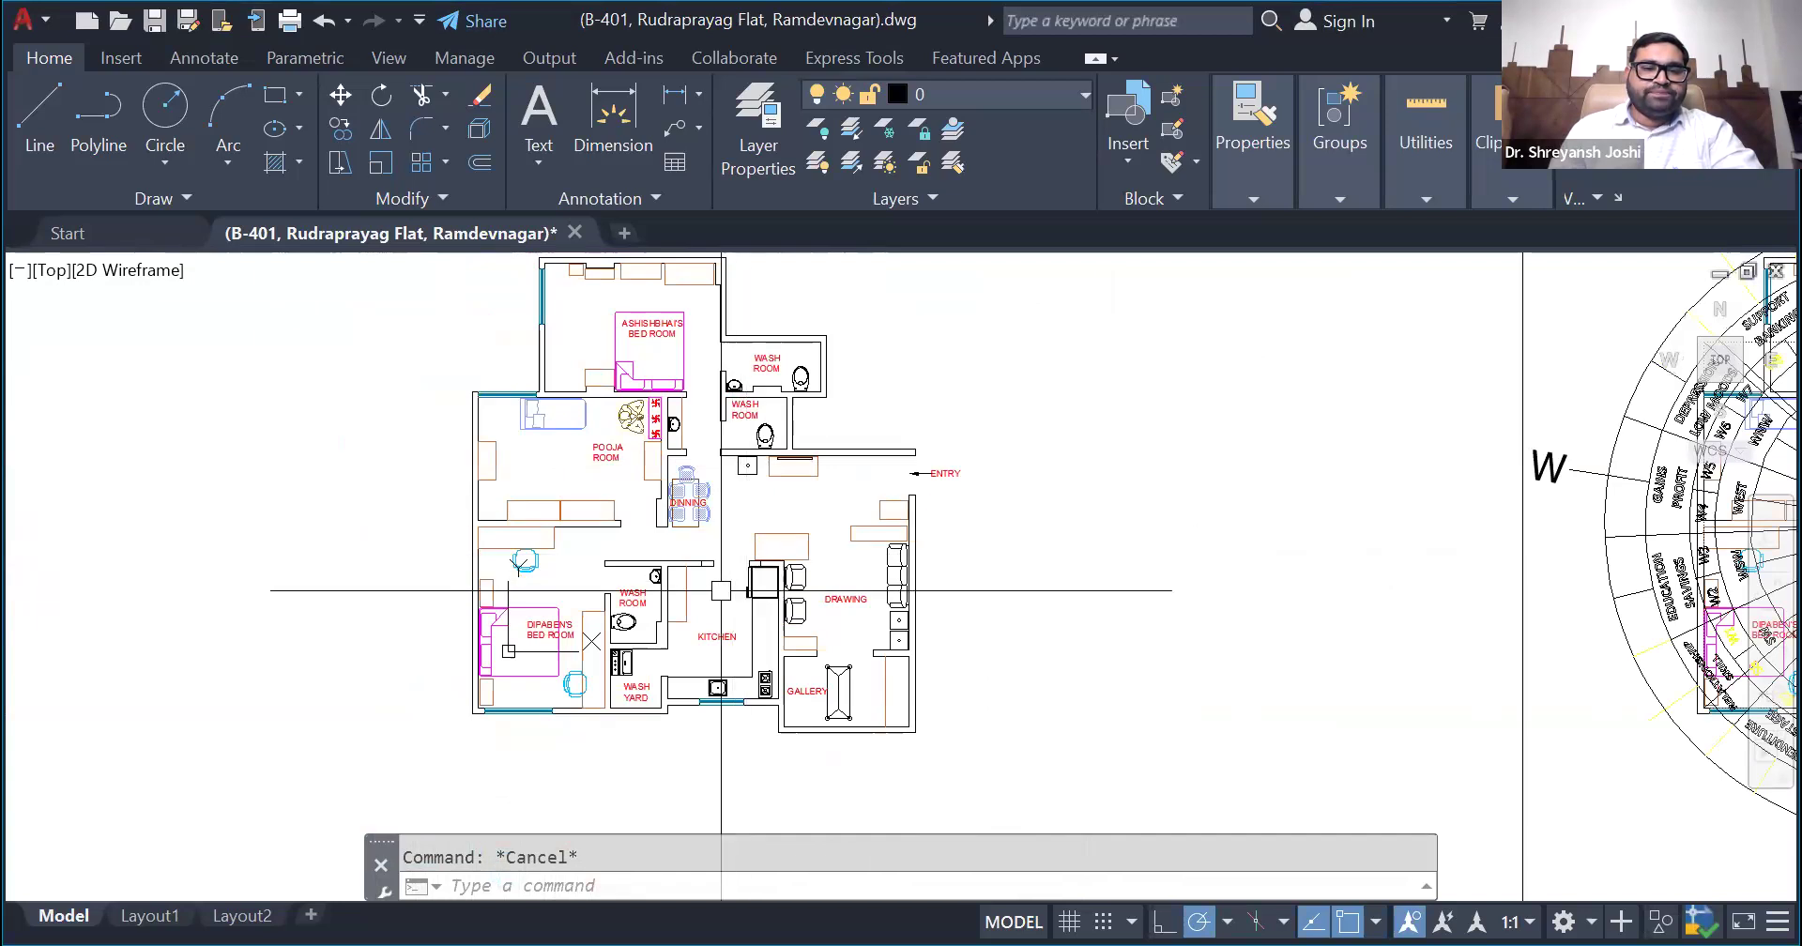
scroll(728, 591, up, 3)
scroll(627, 615, down, 4)
scroll(563, 525, up, 5)
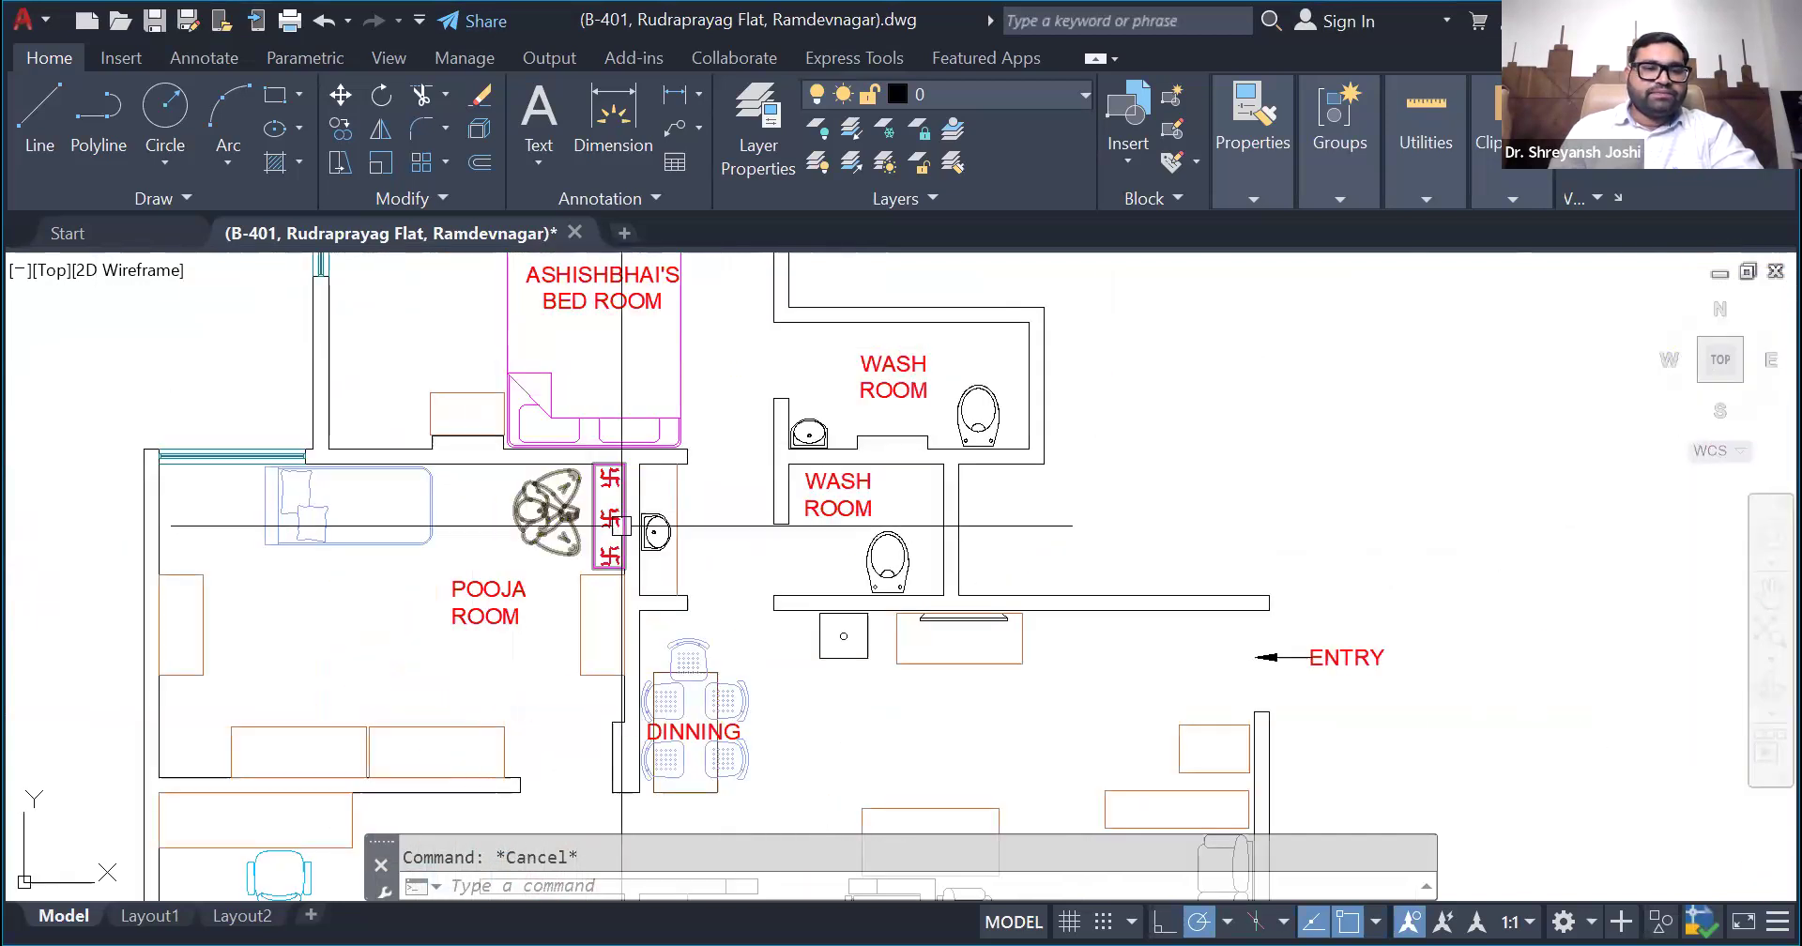
scroll(529, 511, down, 3)
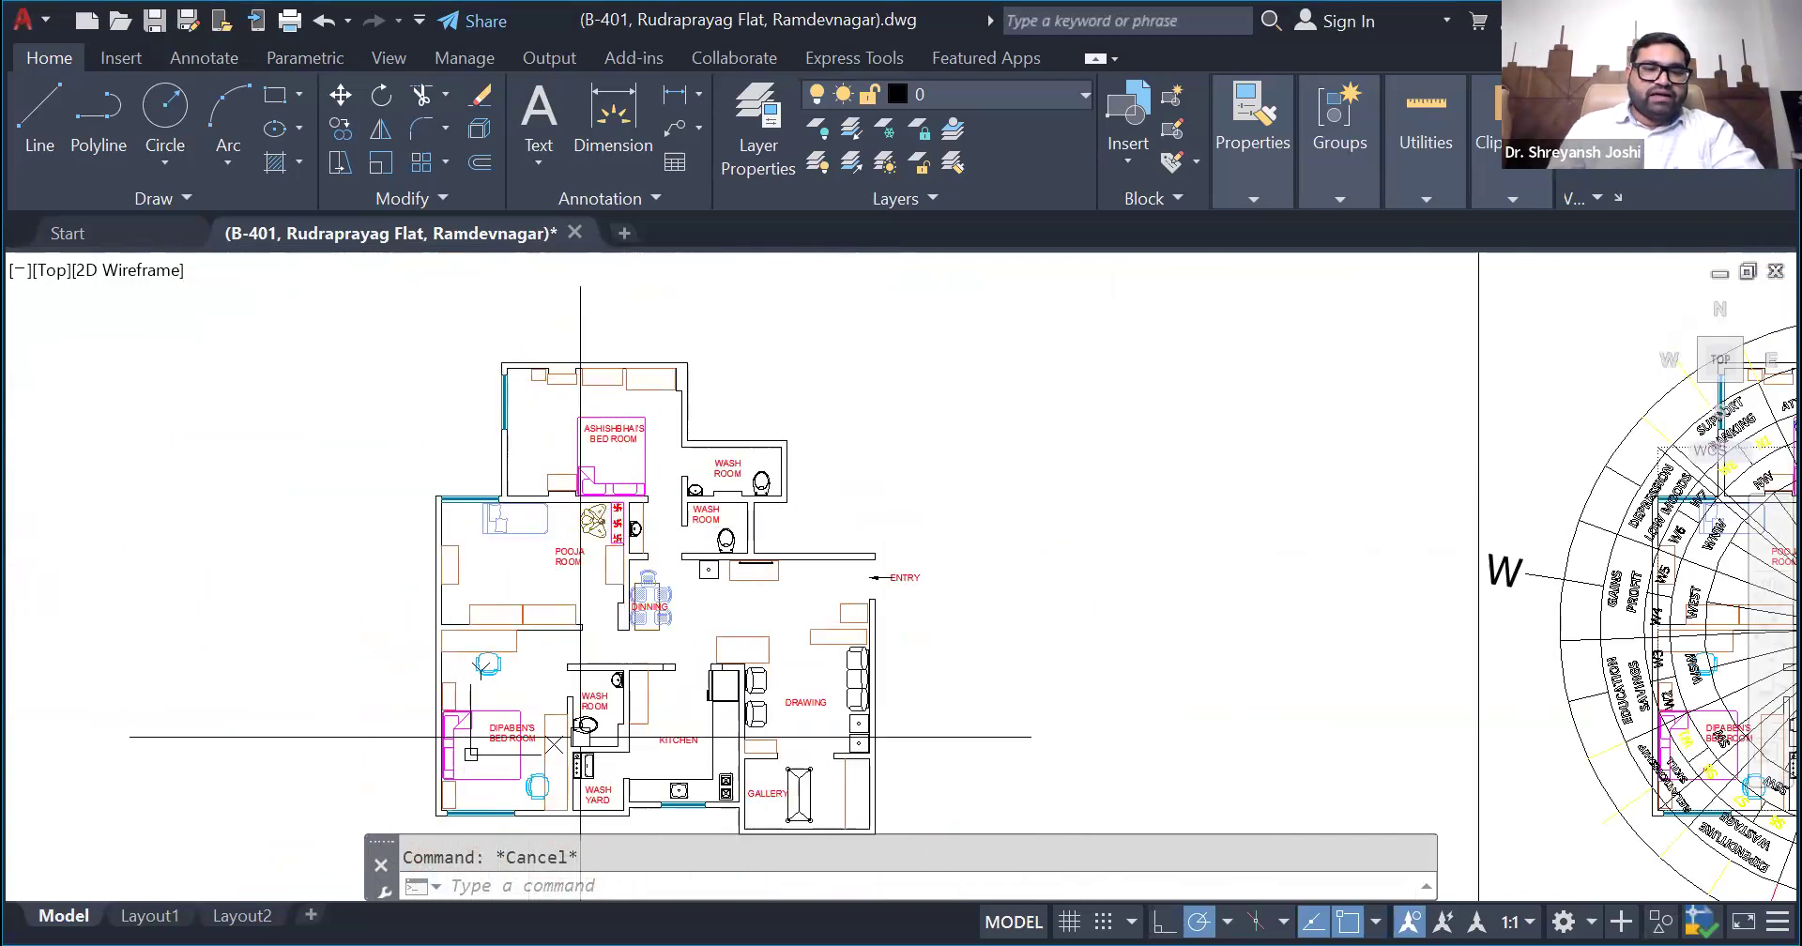
scroll(414, 366, down, 3)
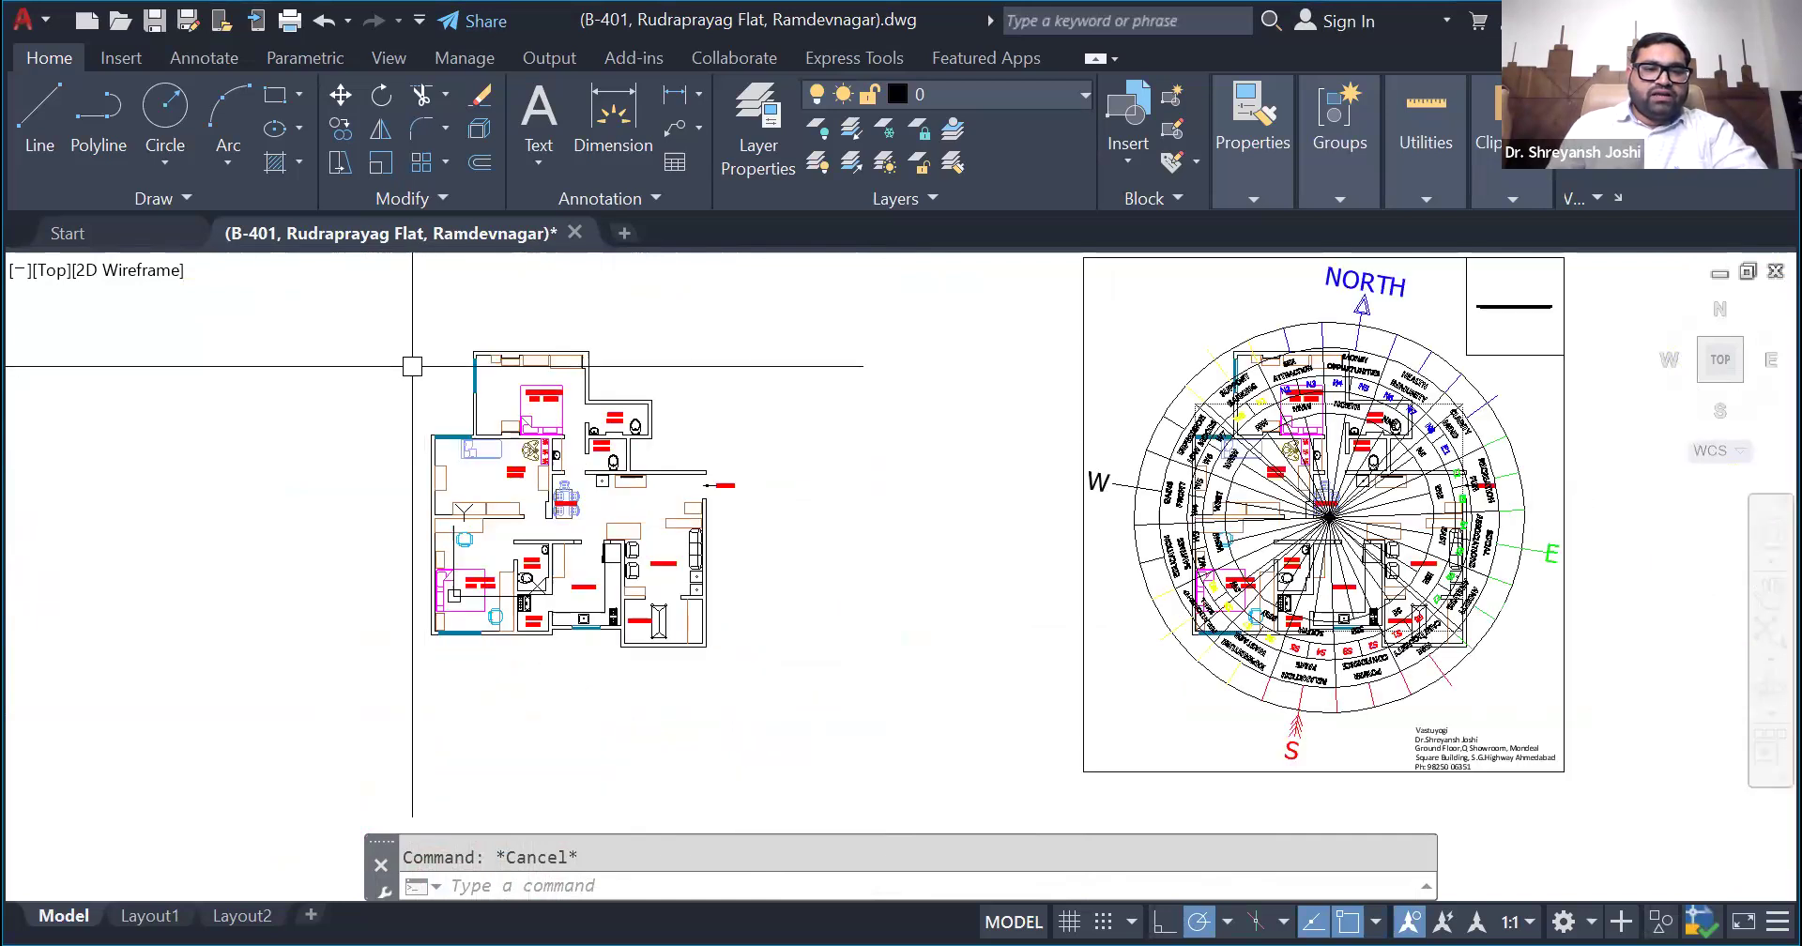
scroll(412, 366, up, 3)
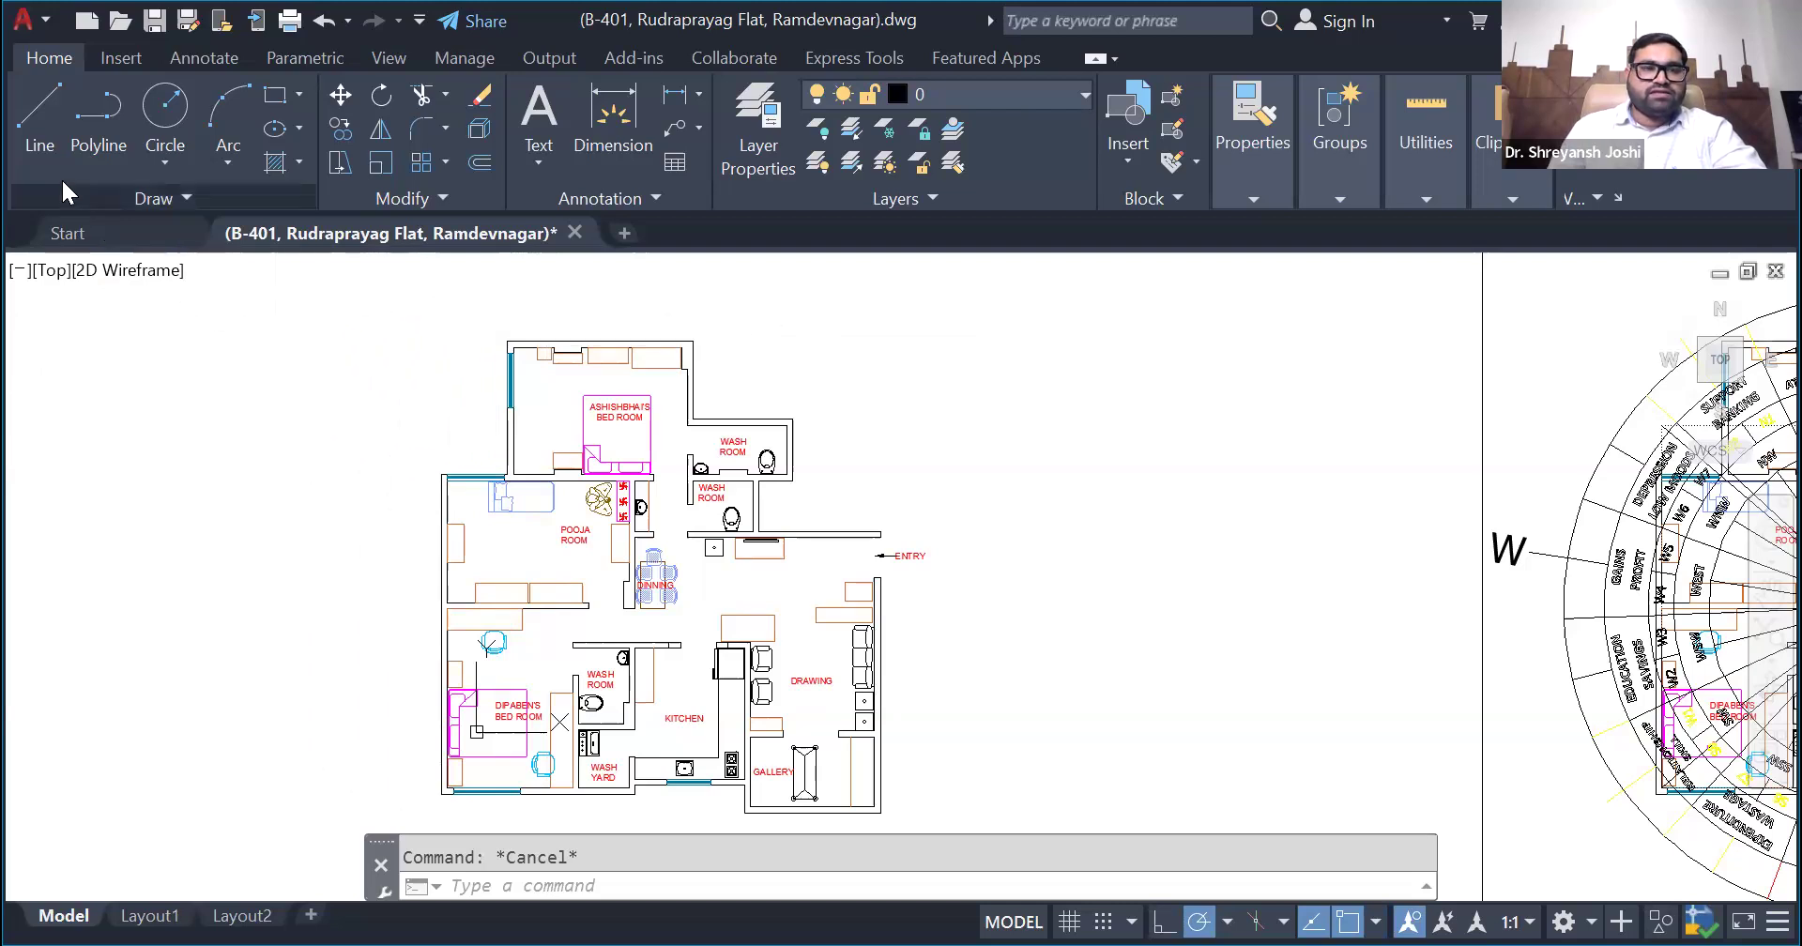
- Draw a freehand practice rectangle in the empty space between the floor plan and the compass chart
click(278, 104)
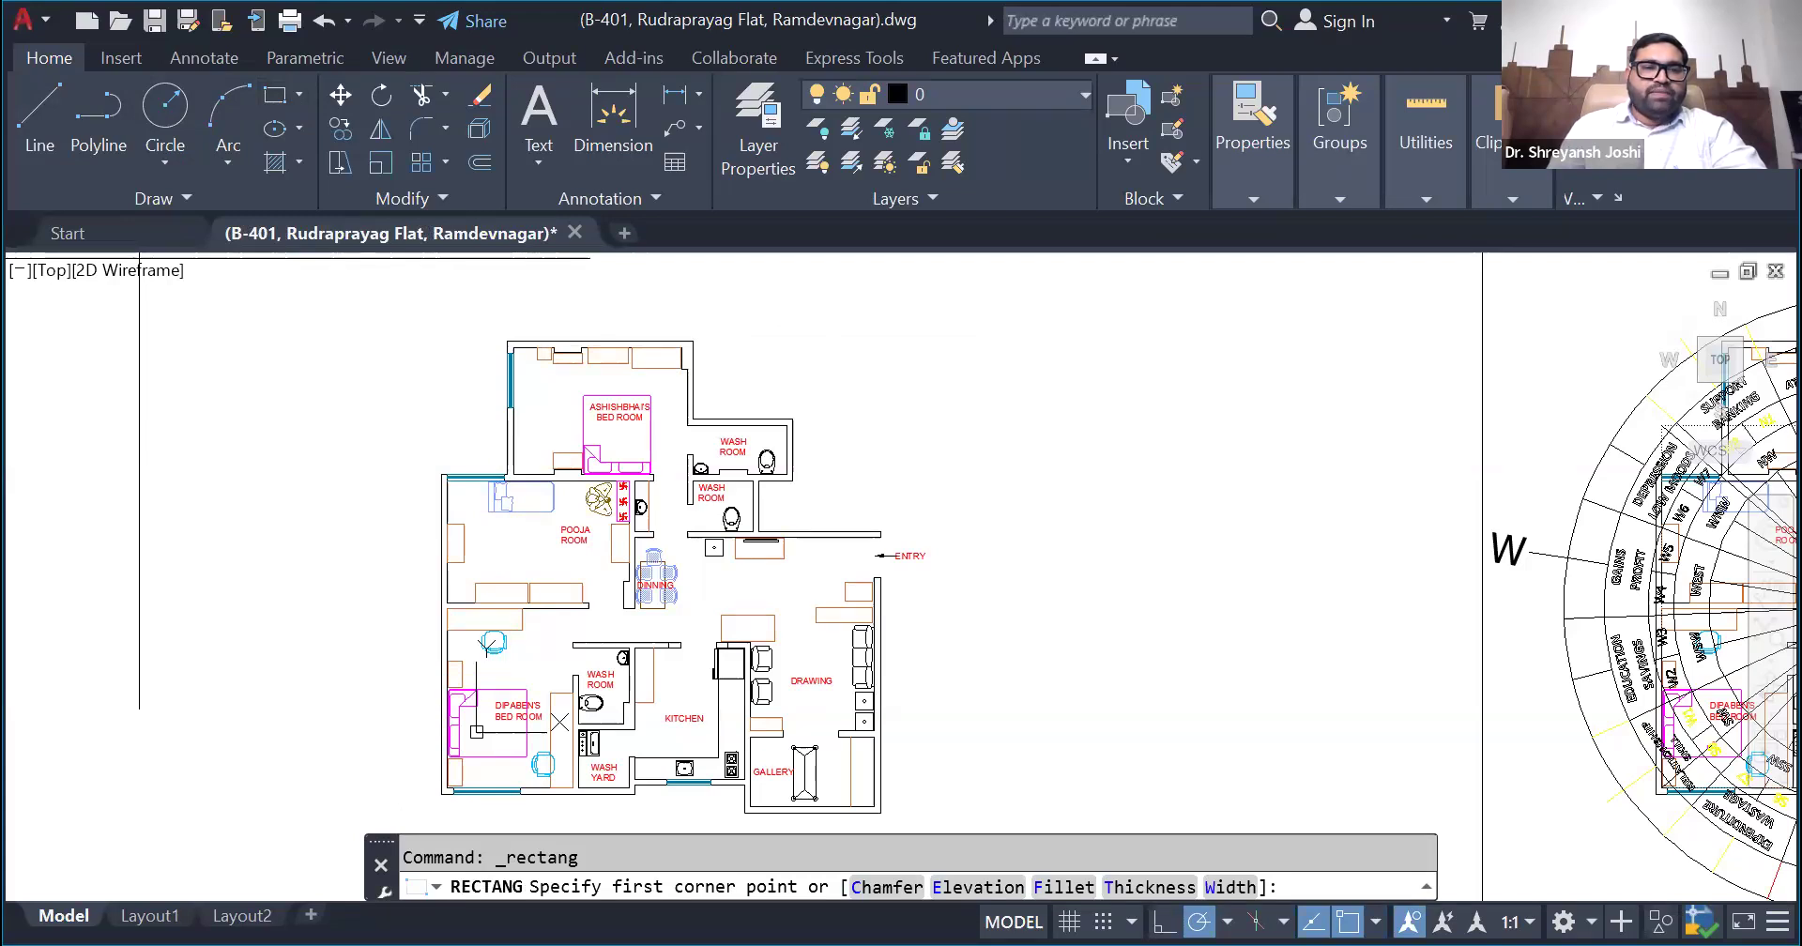
scroll(228, 696, down, 2)
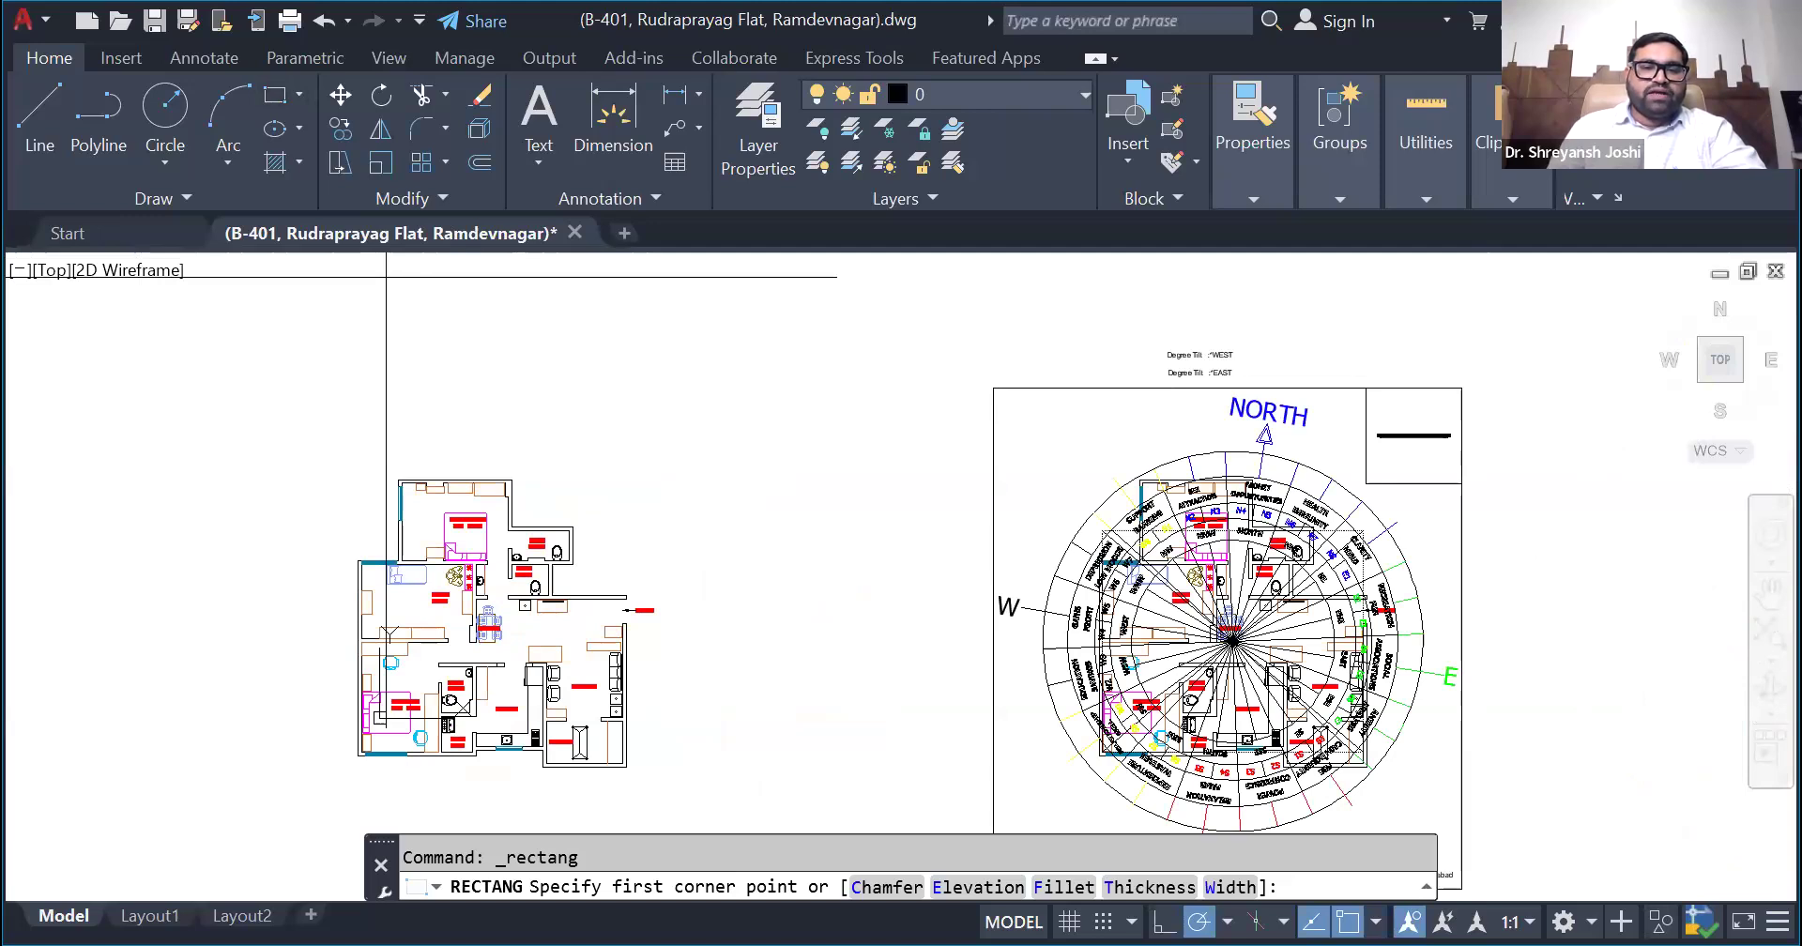
click(665, 352)
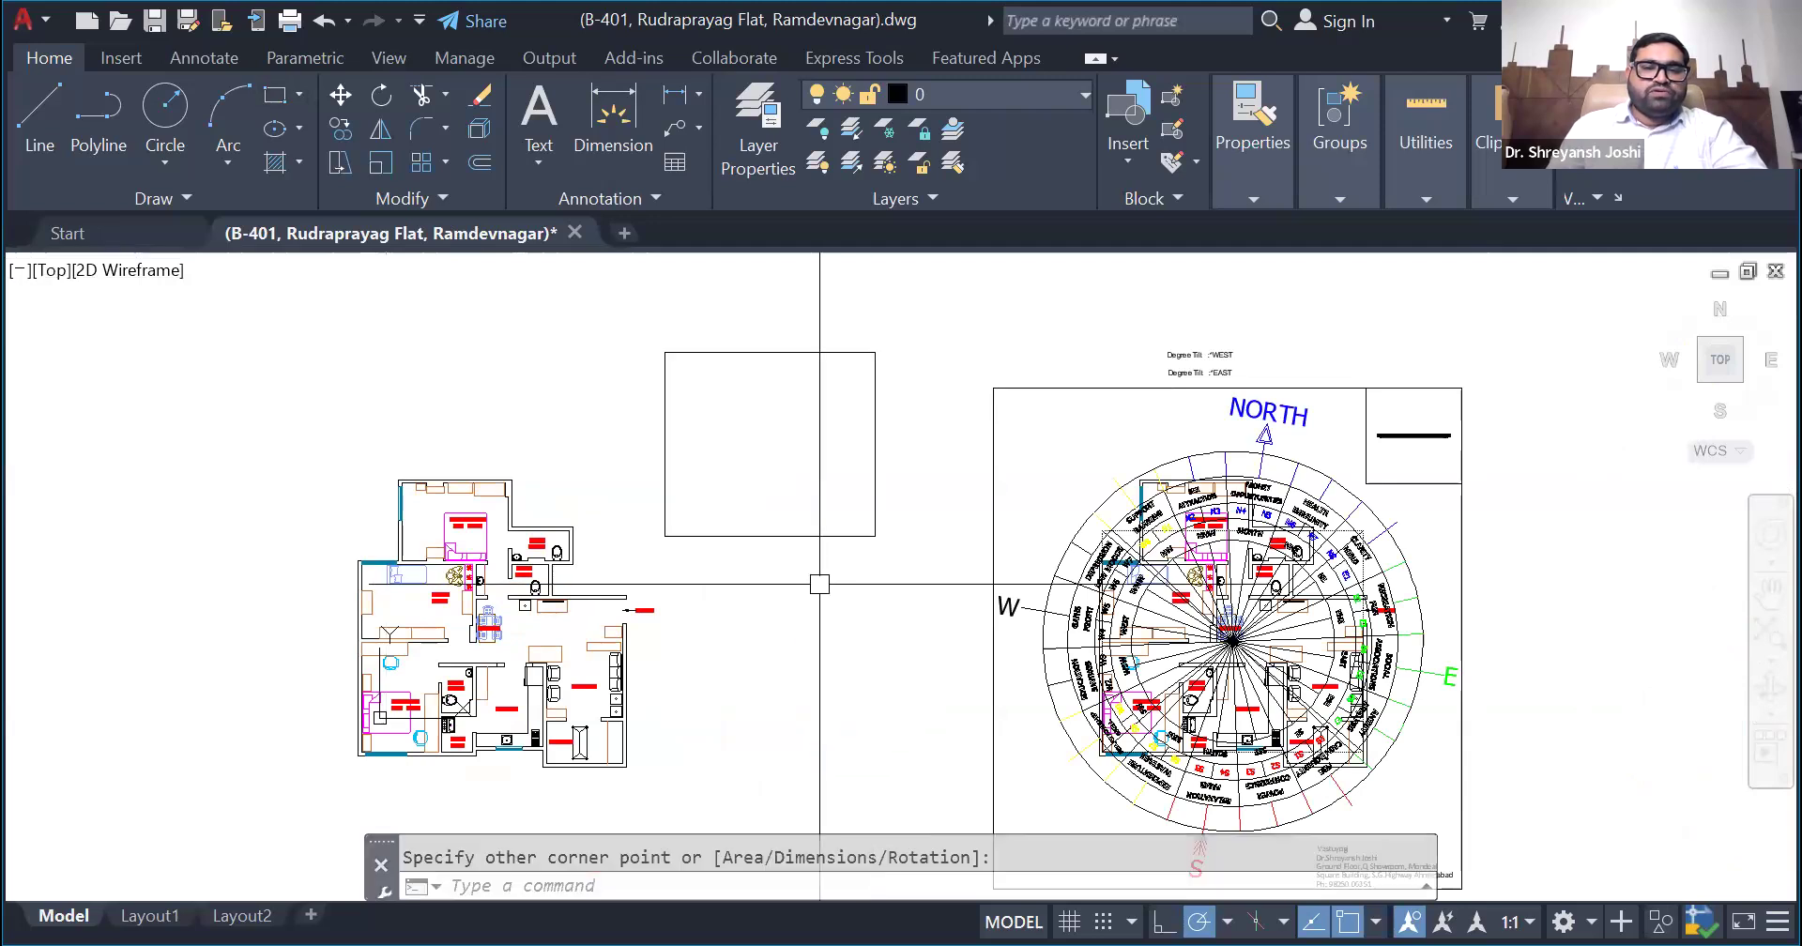
- Try selecting the practice rectangle by its edges and with a crossing selection, and delete it
click(813, 545)
click(797, 536)
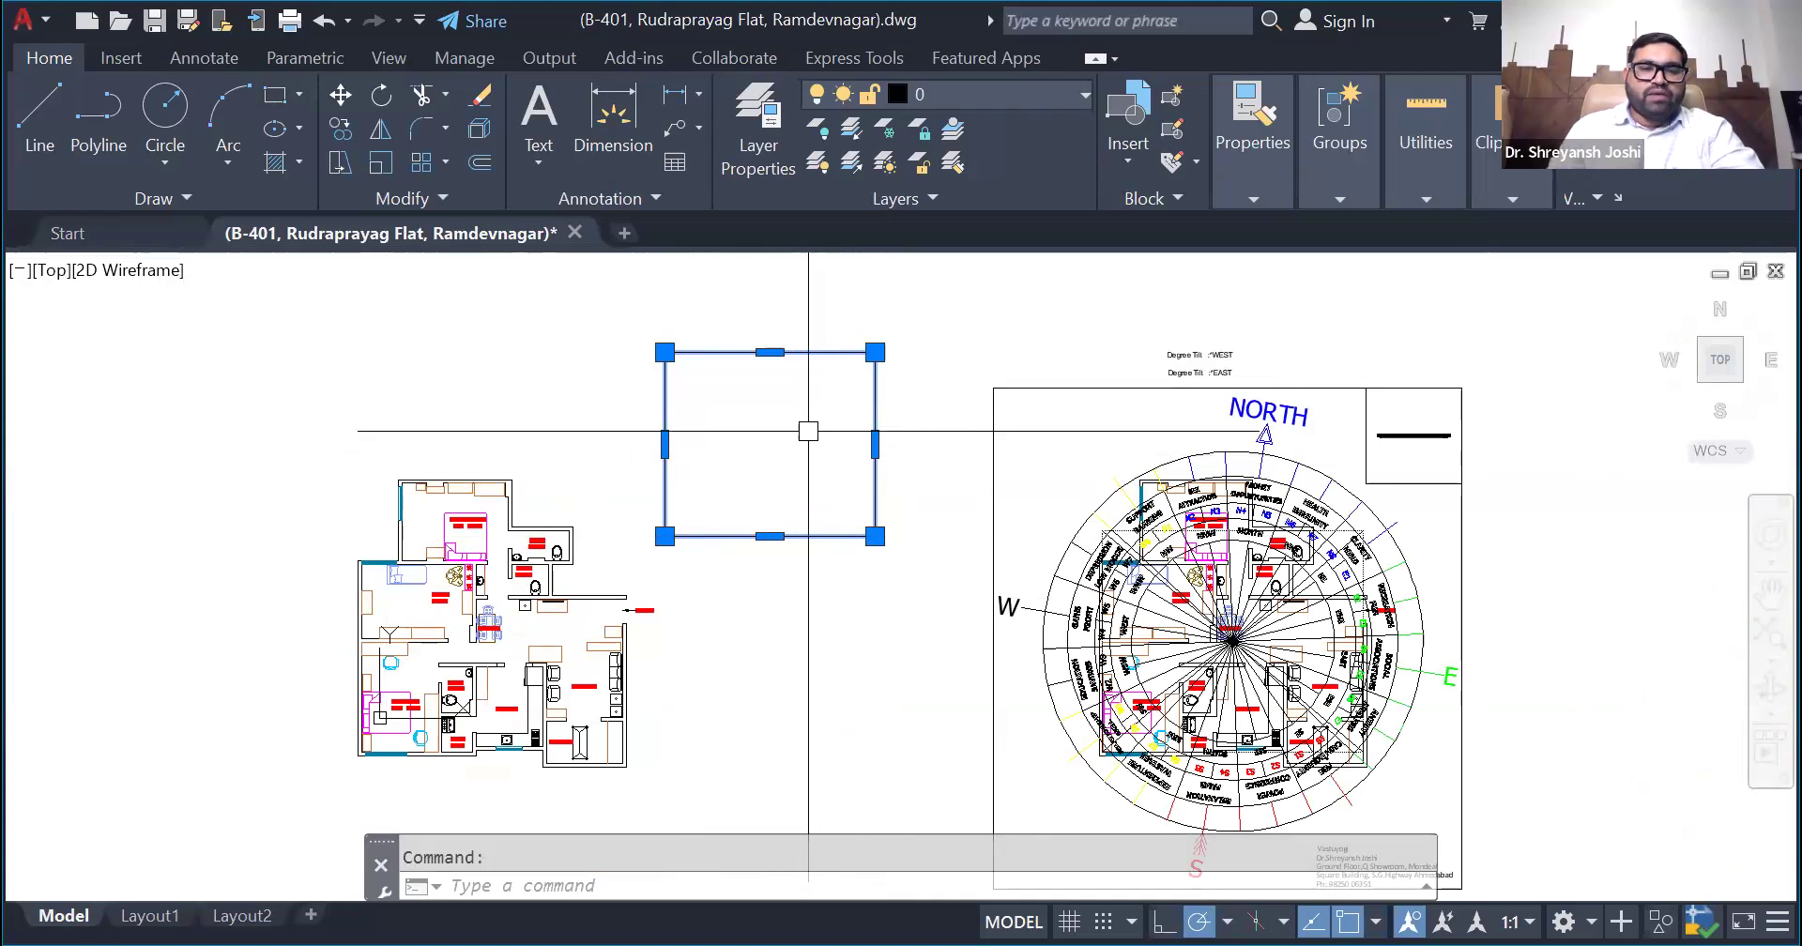
key(Escape)
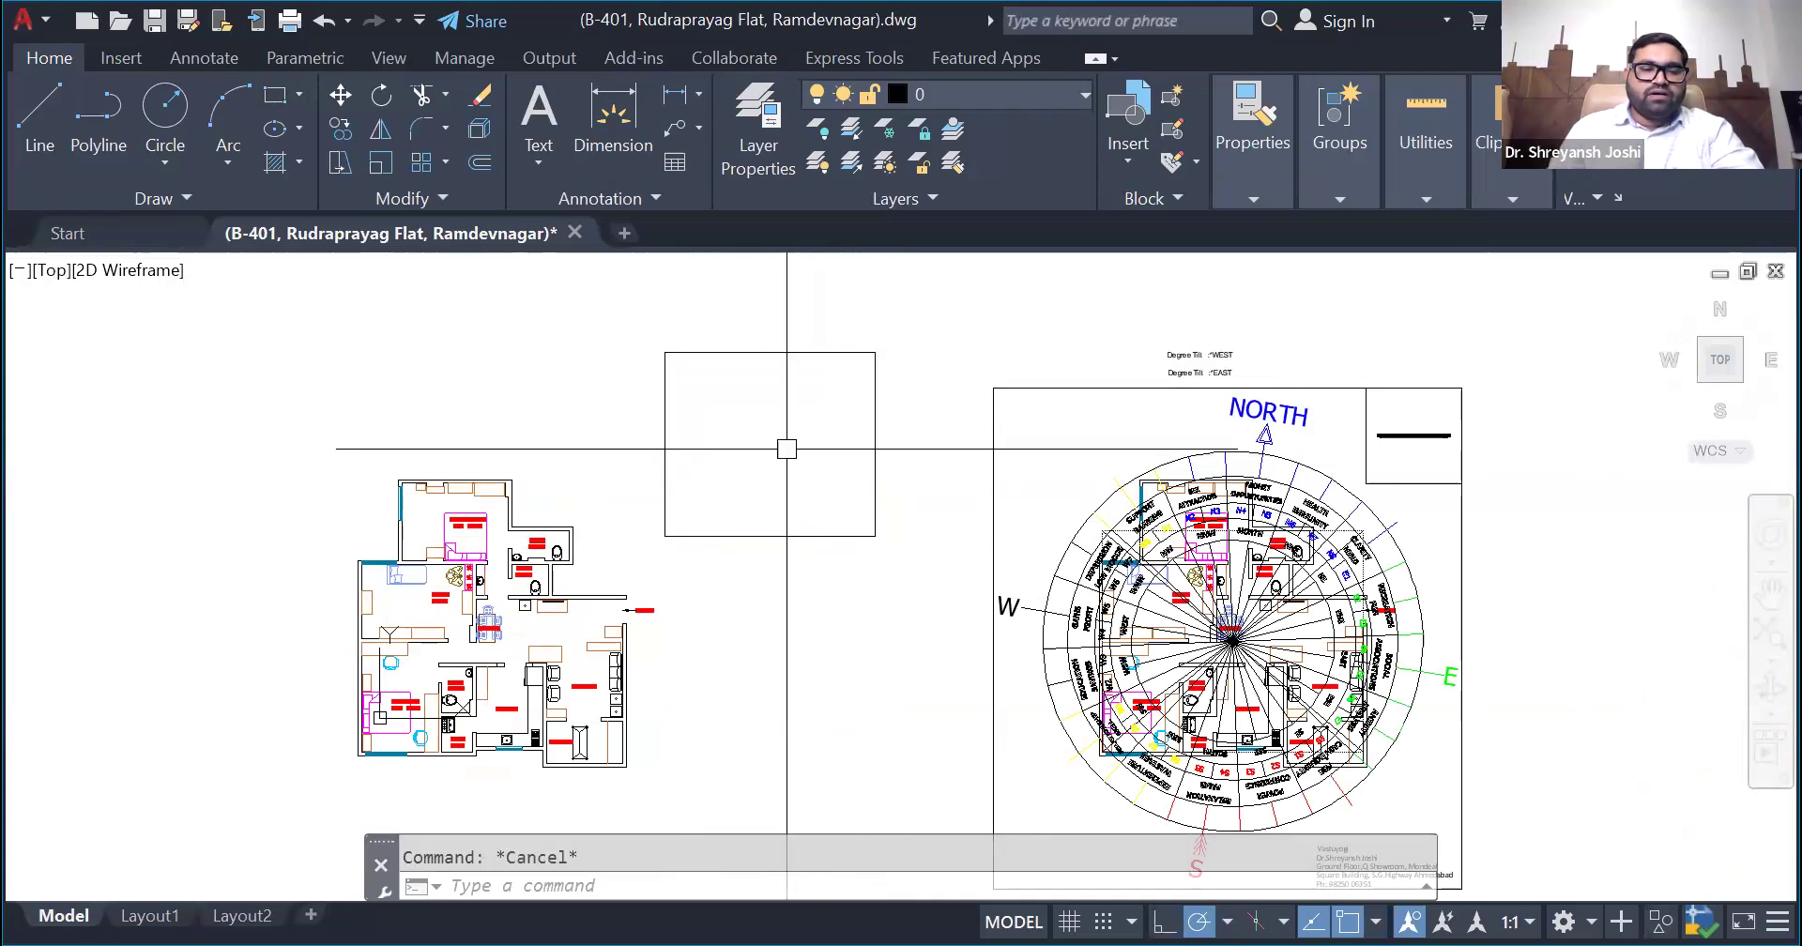
click(779, 350)
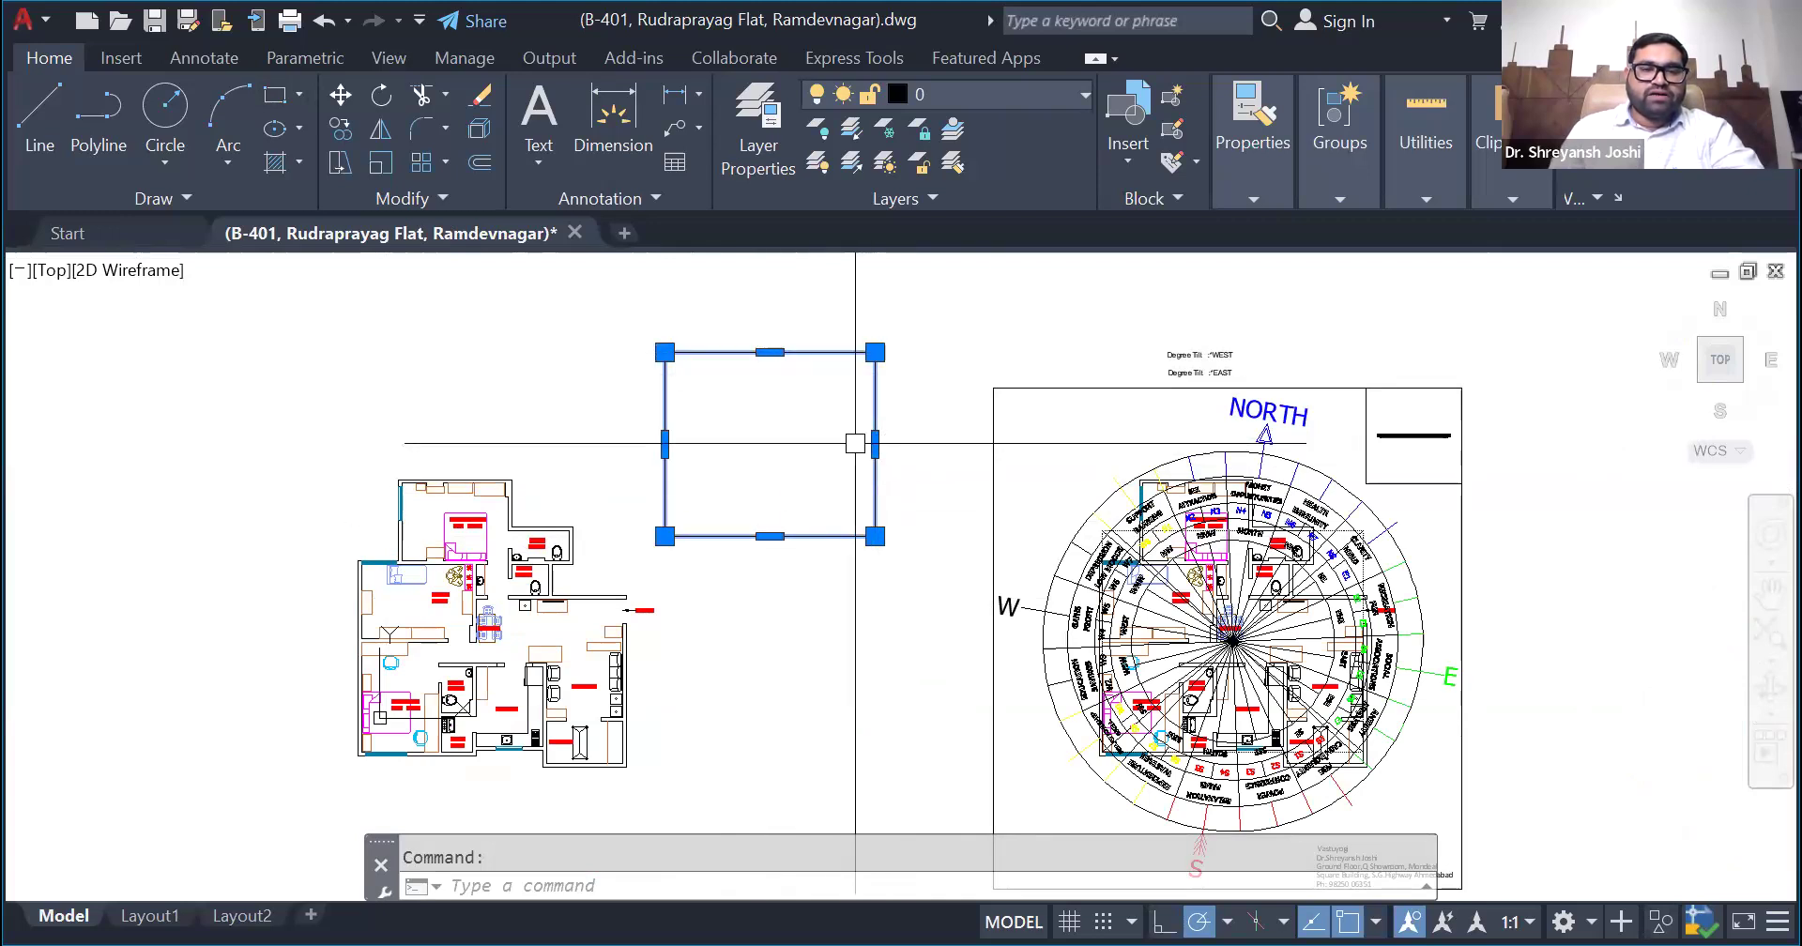
key(Escape)
click(785, 363)
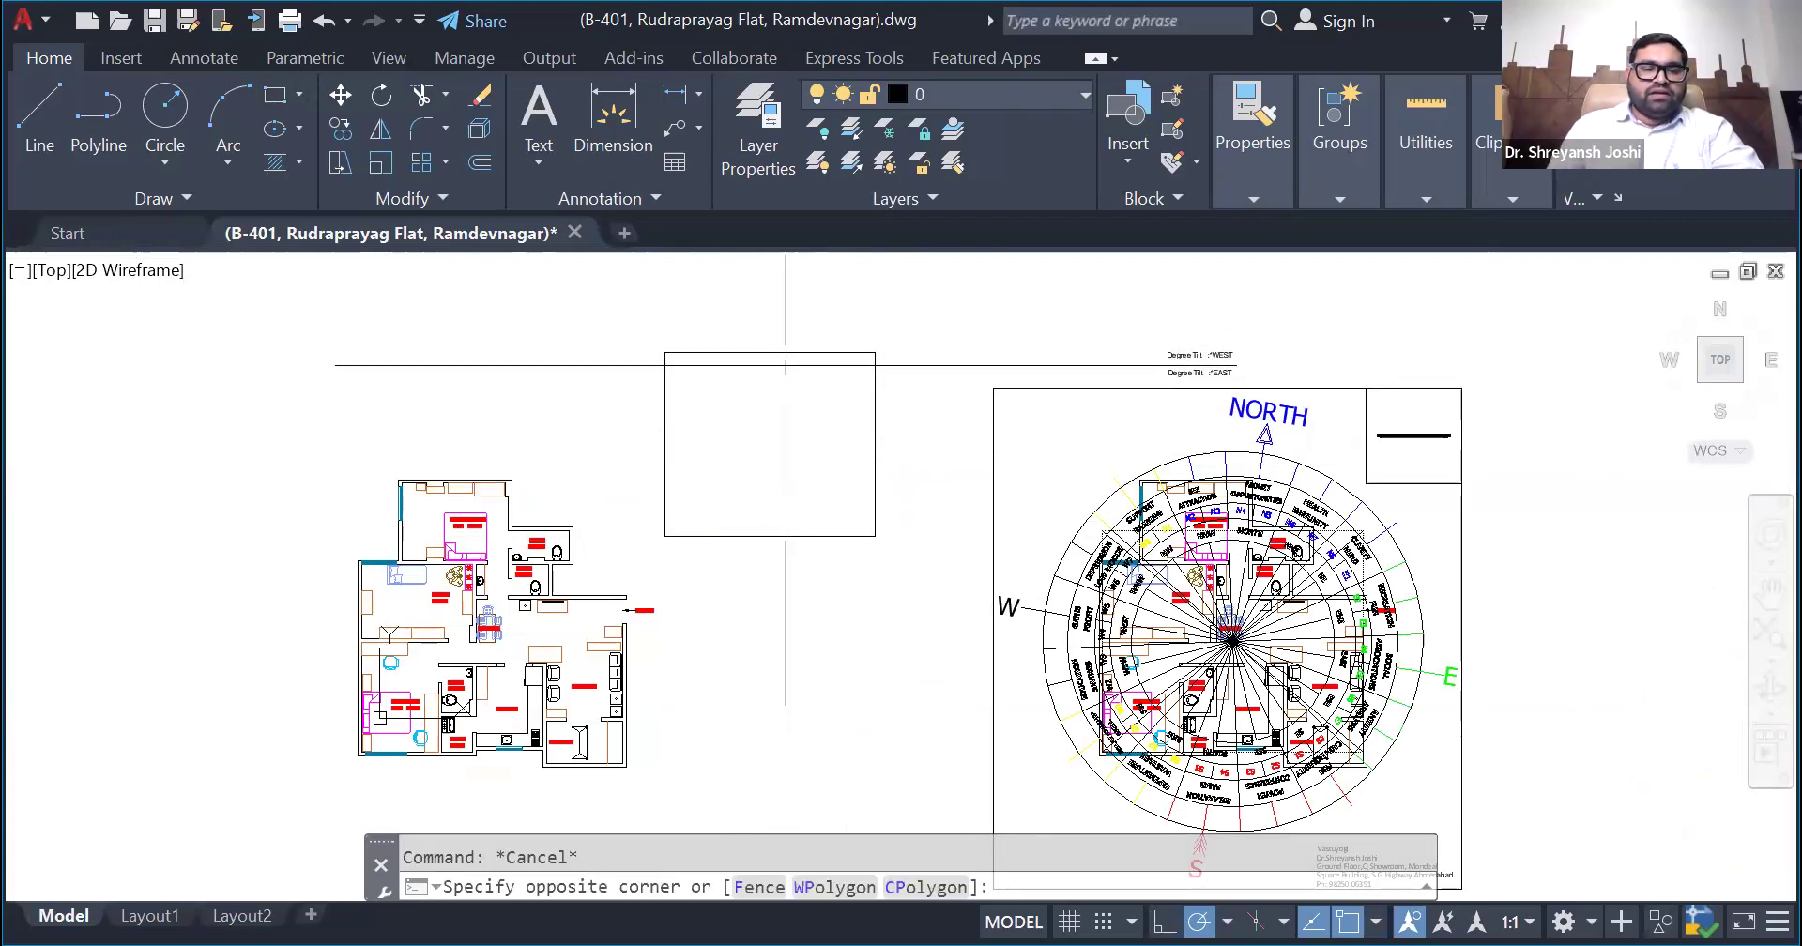
click(740, 324)
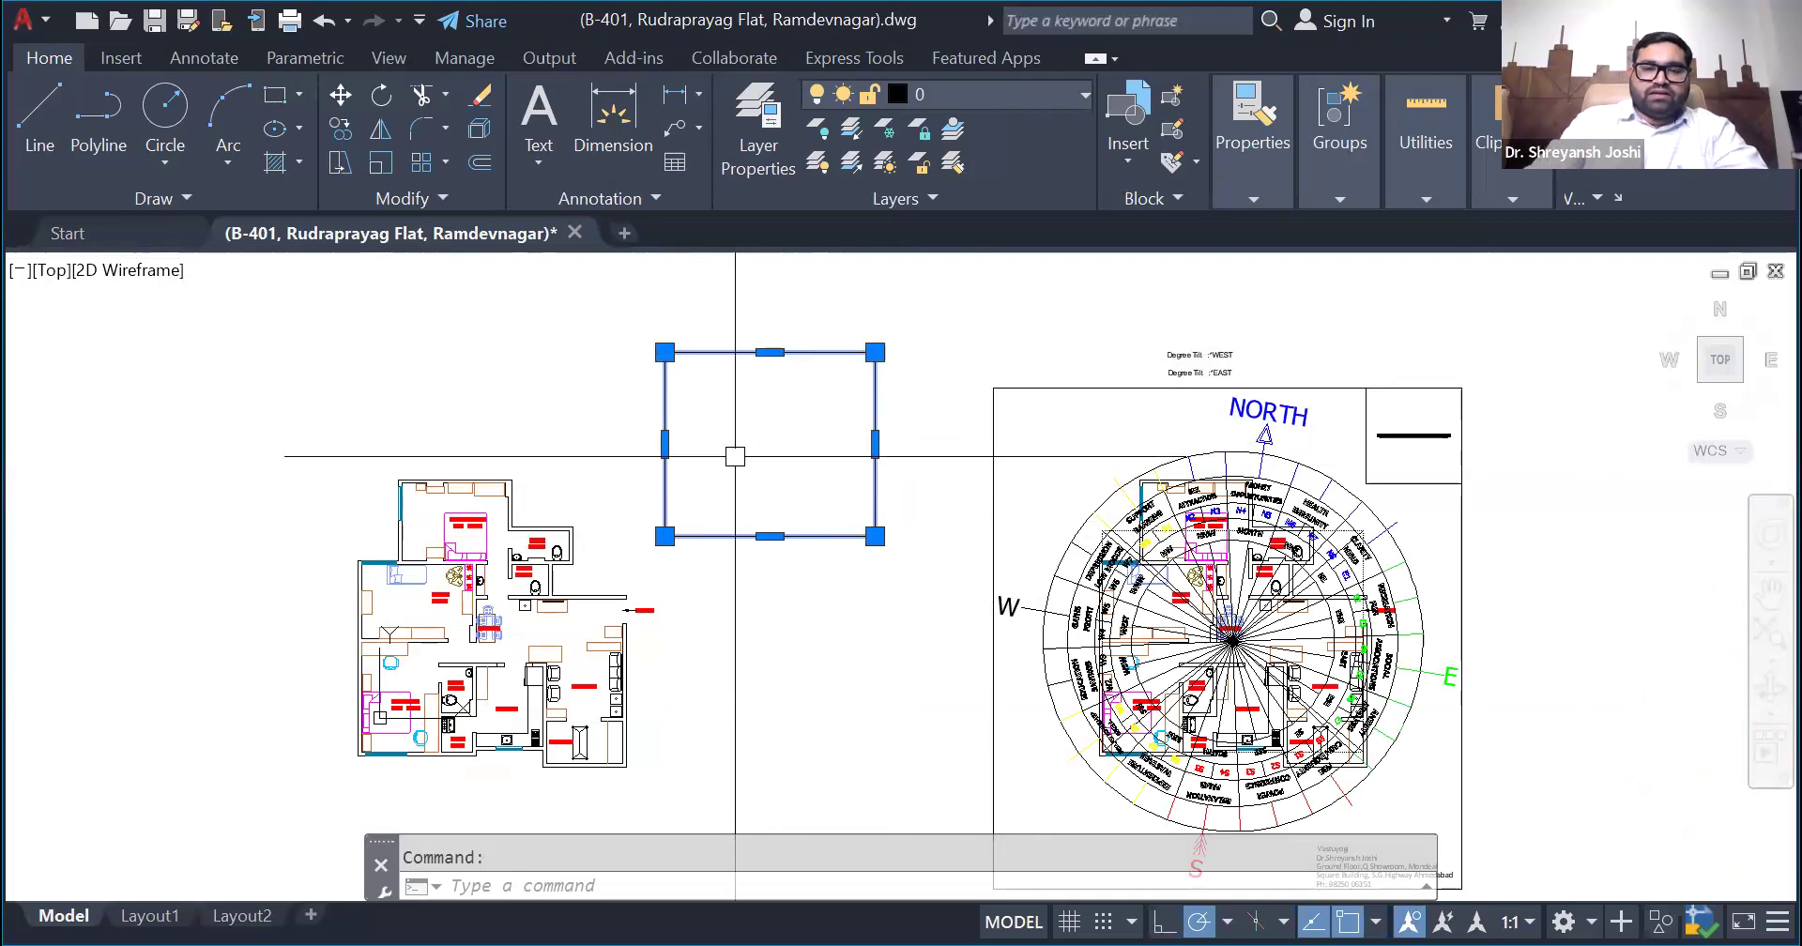
key(Delete)
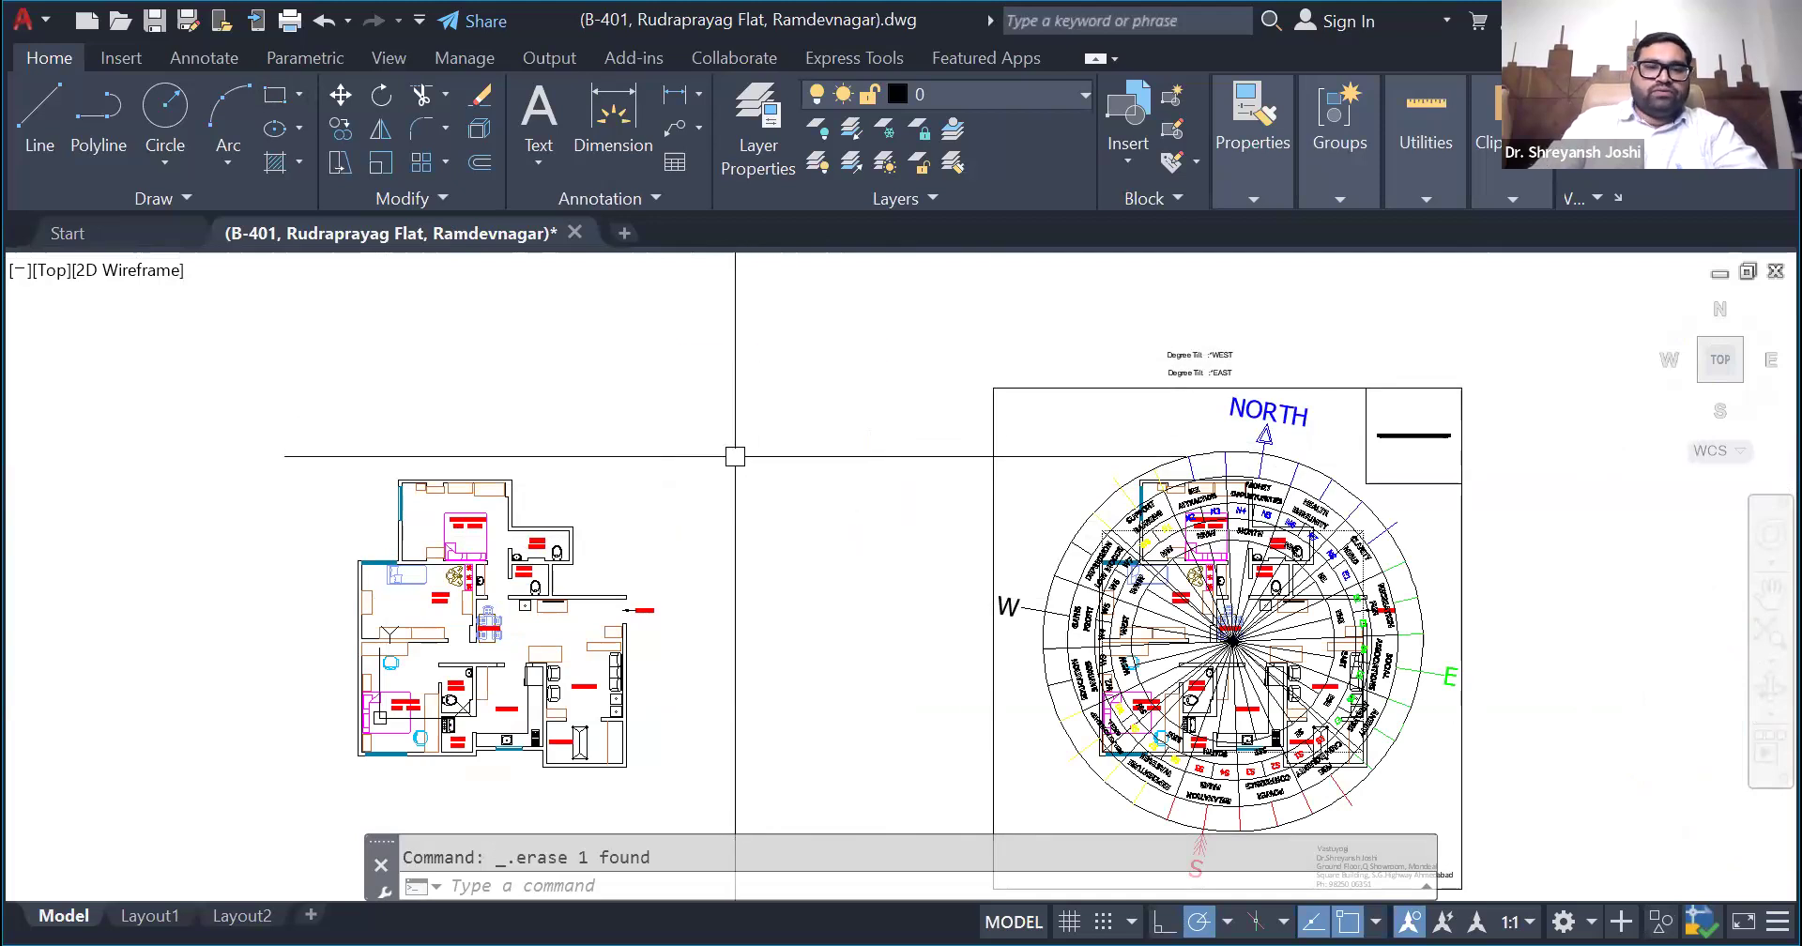
- Draw a rectangle about 30'-6" by 38'-10" from the topmost bedroom's inner upper-left wall corner to the gallery's inner lower-right corner
click(273, 97)
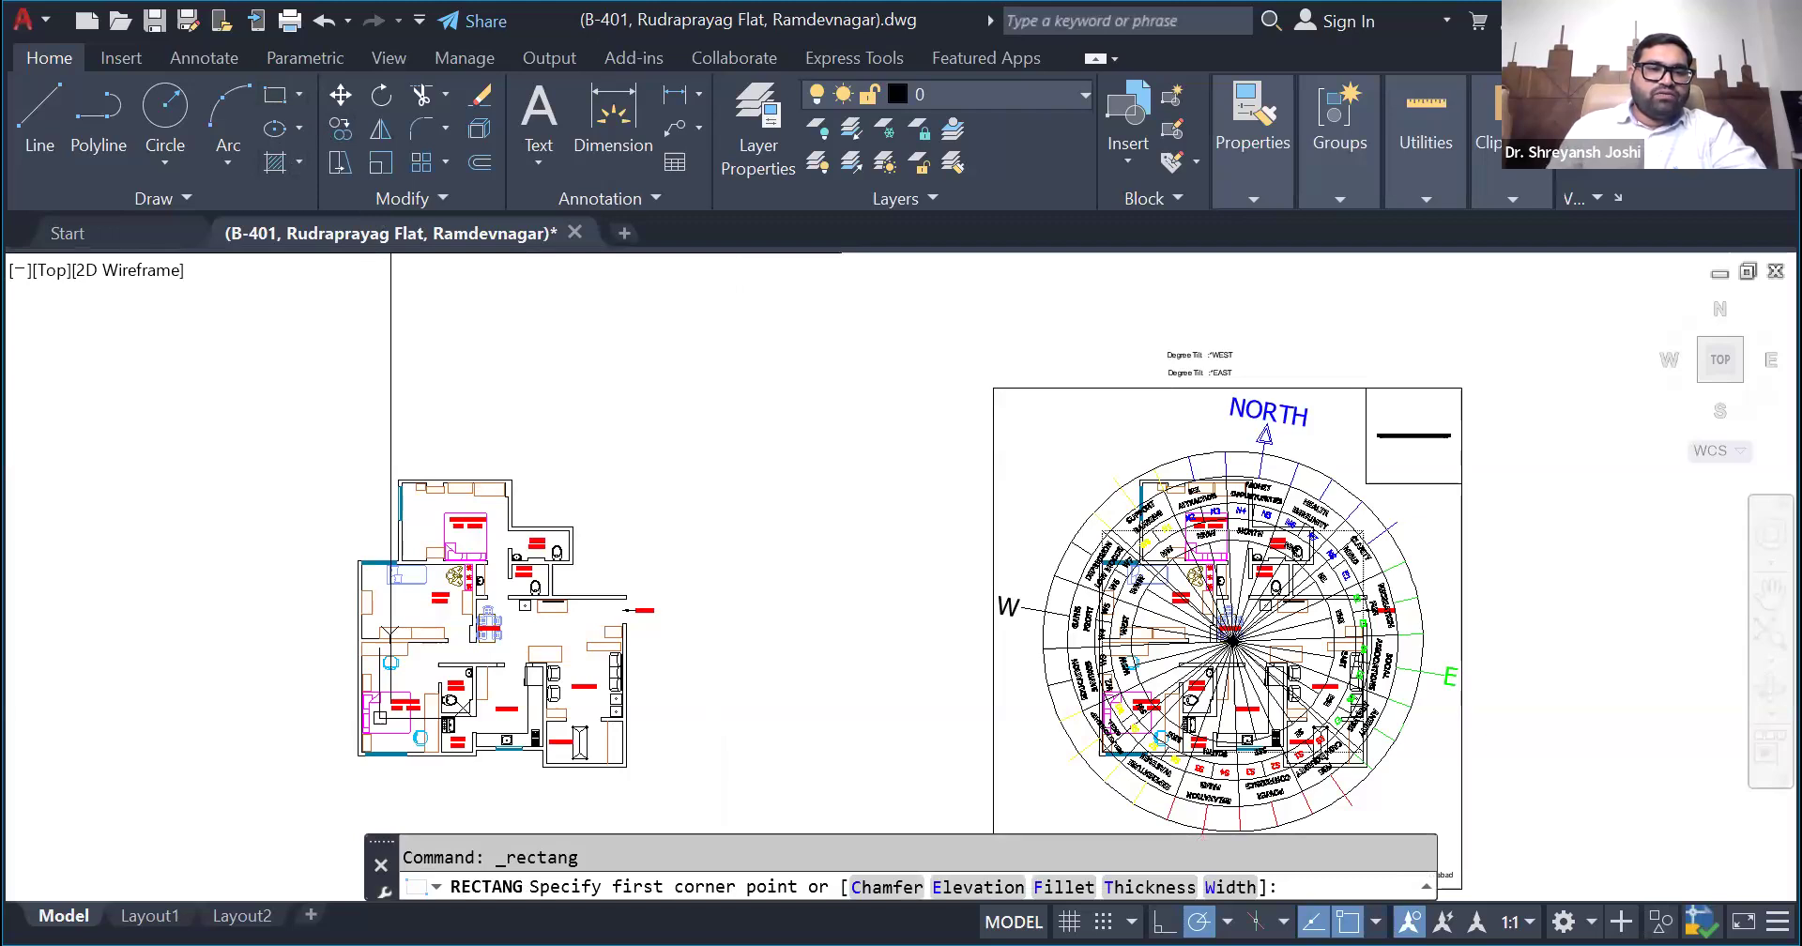
scroll(391, 530, up, 6)
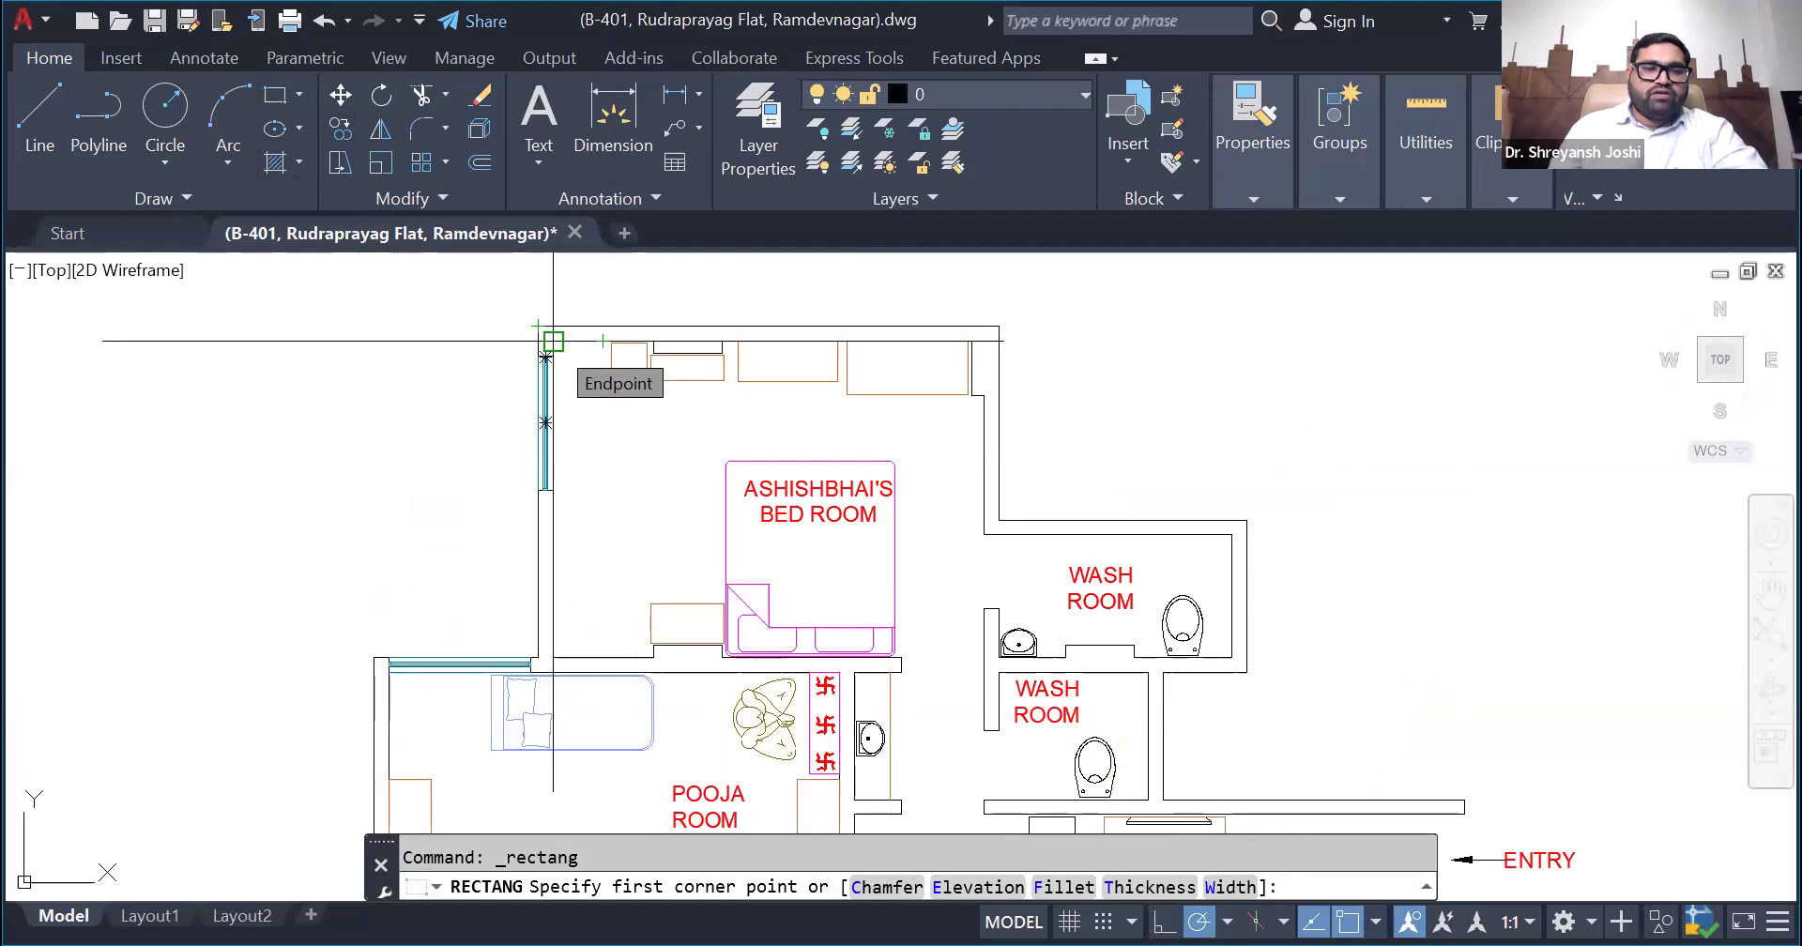
click(553, 340)
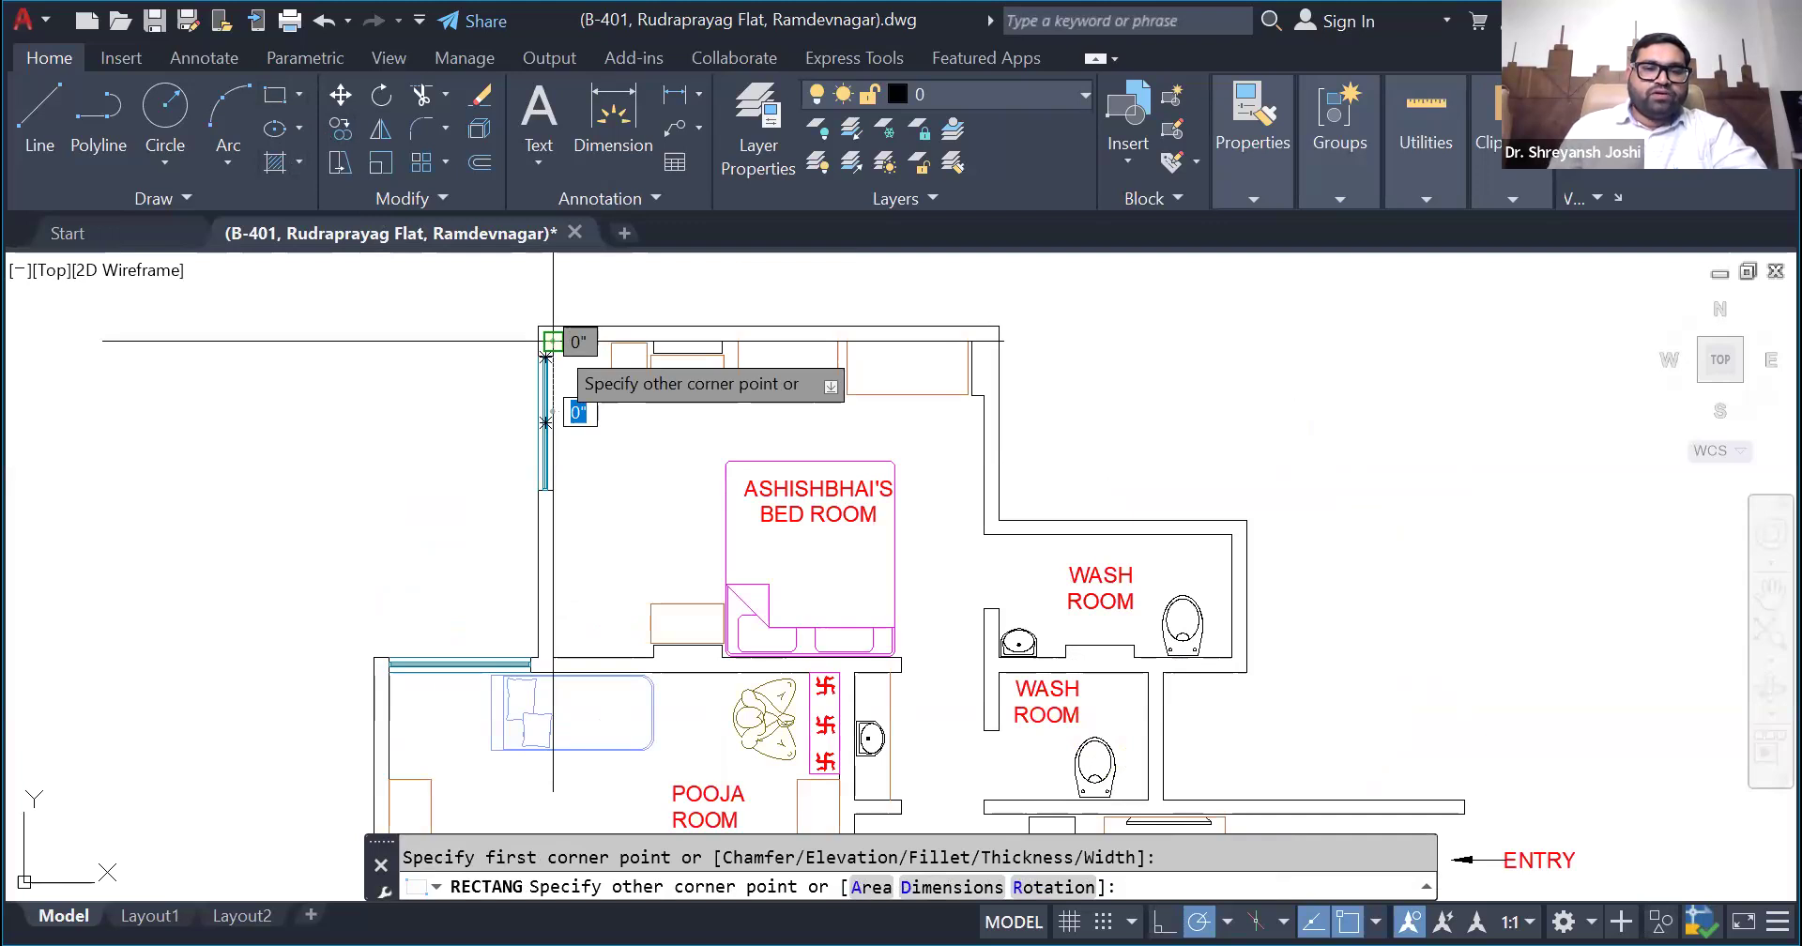
scroll(637, 303, down, 4)
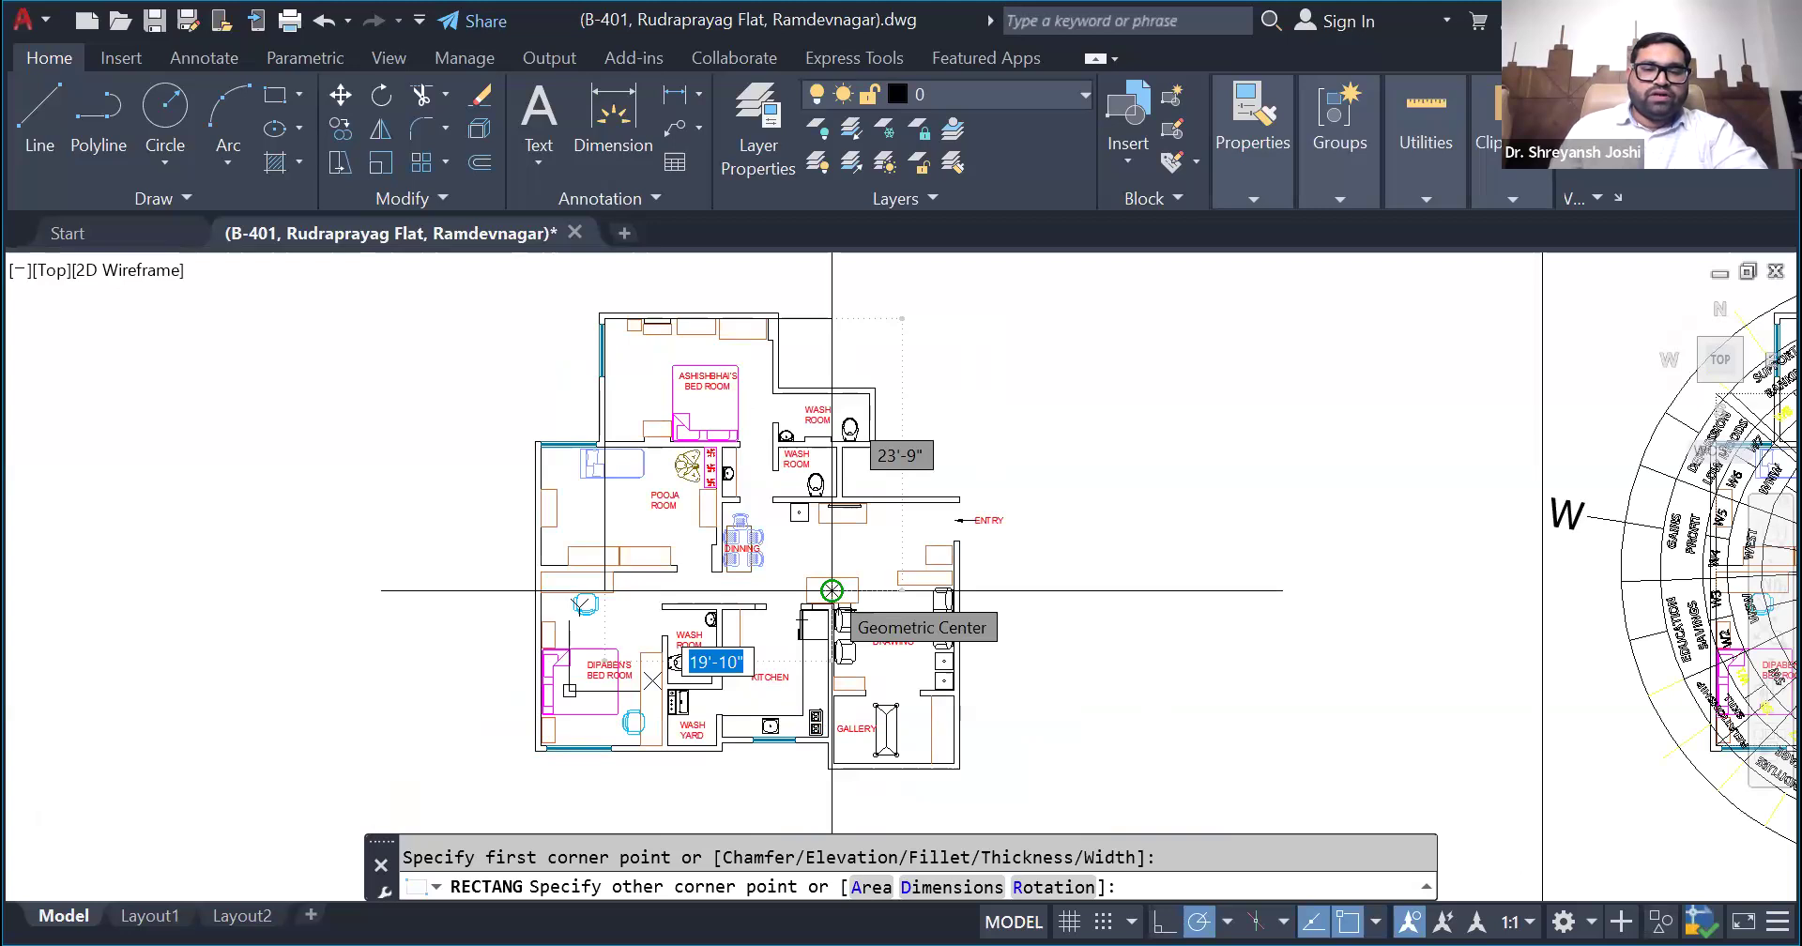
scroll(953, 756, up, 8)
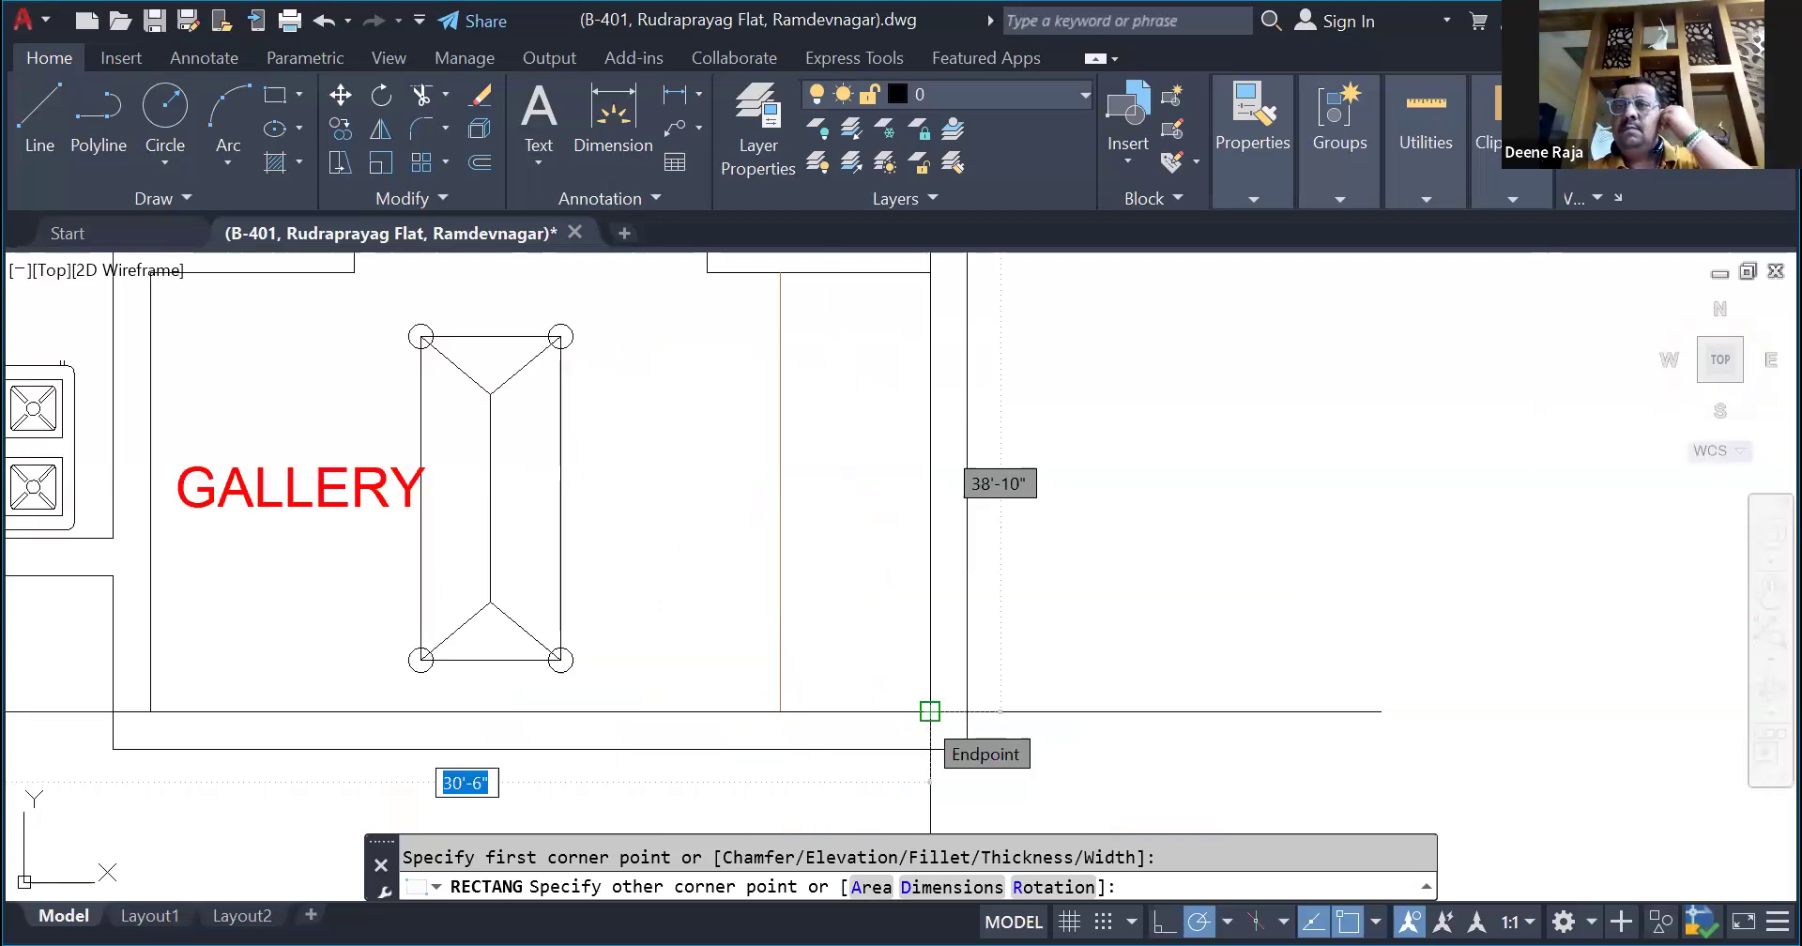
click(929, 710)
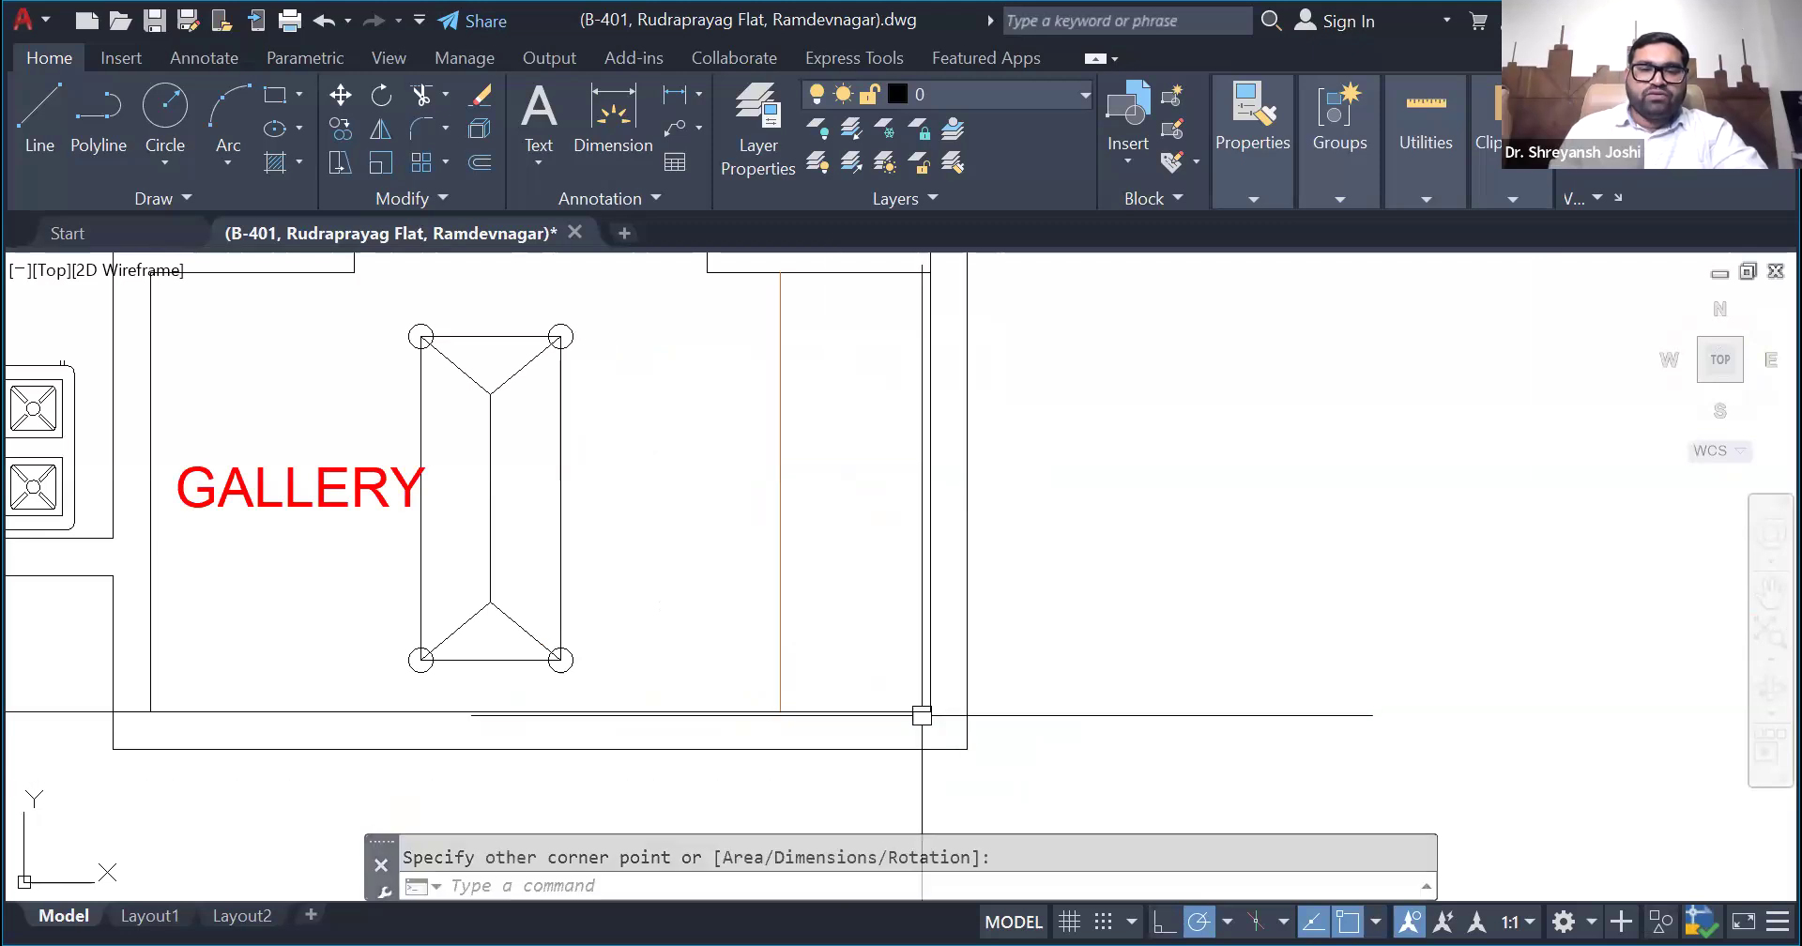
- Select the rectangle over the floor plan and examine how its edges fit the flat's outer walls
scroll(887, 706, down, 6)
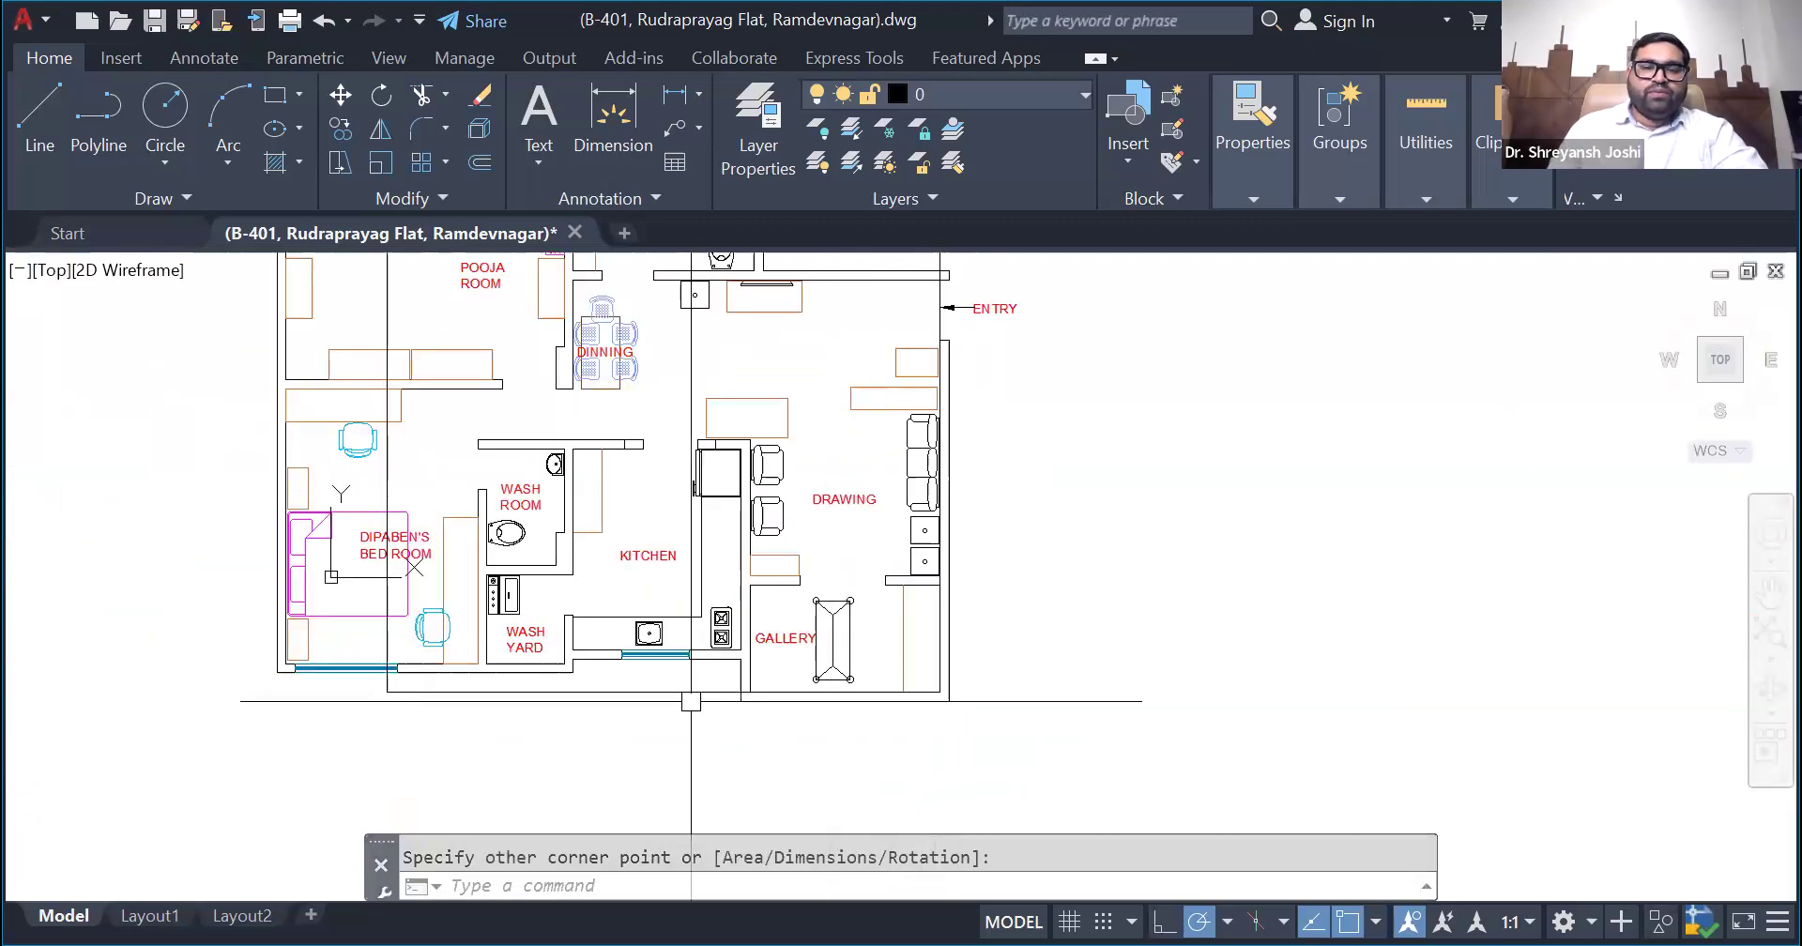
click(940, 692)
scroll(646, 732, down, 4)
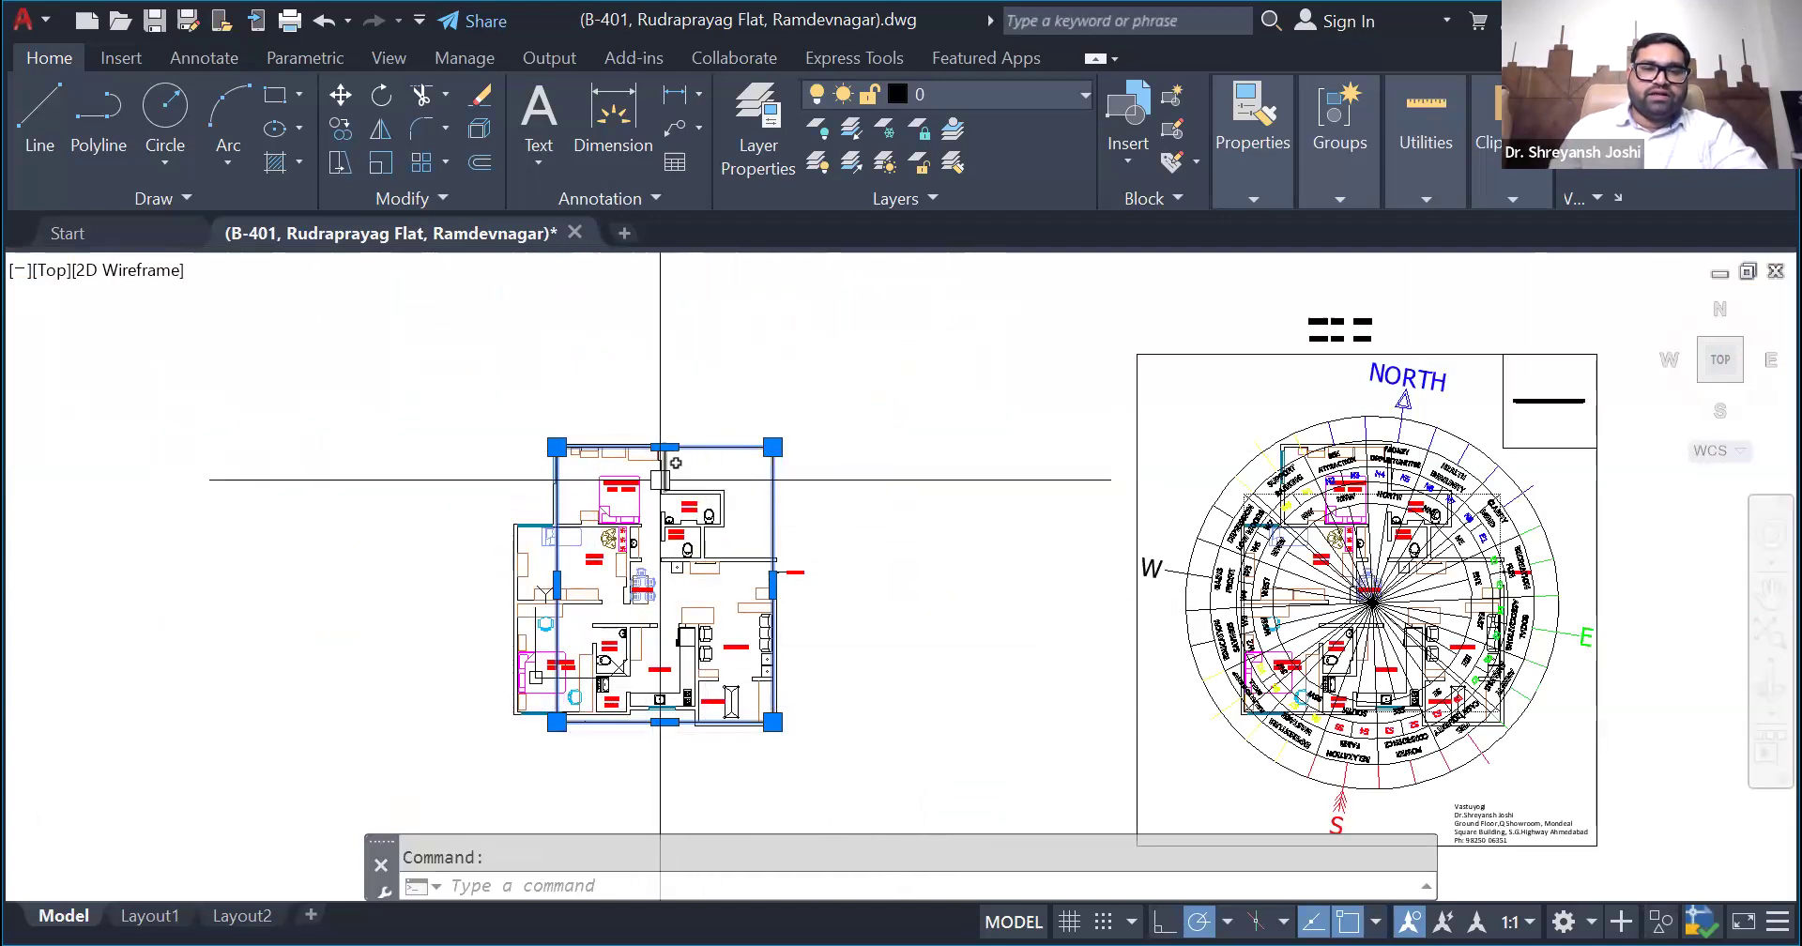
scroll(654, 513, up, 5)
scroll(654, 514, down, 3)
scroll(654, 513, down, 3)
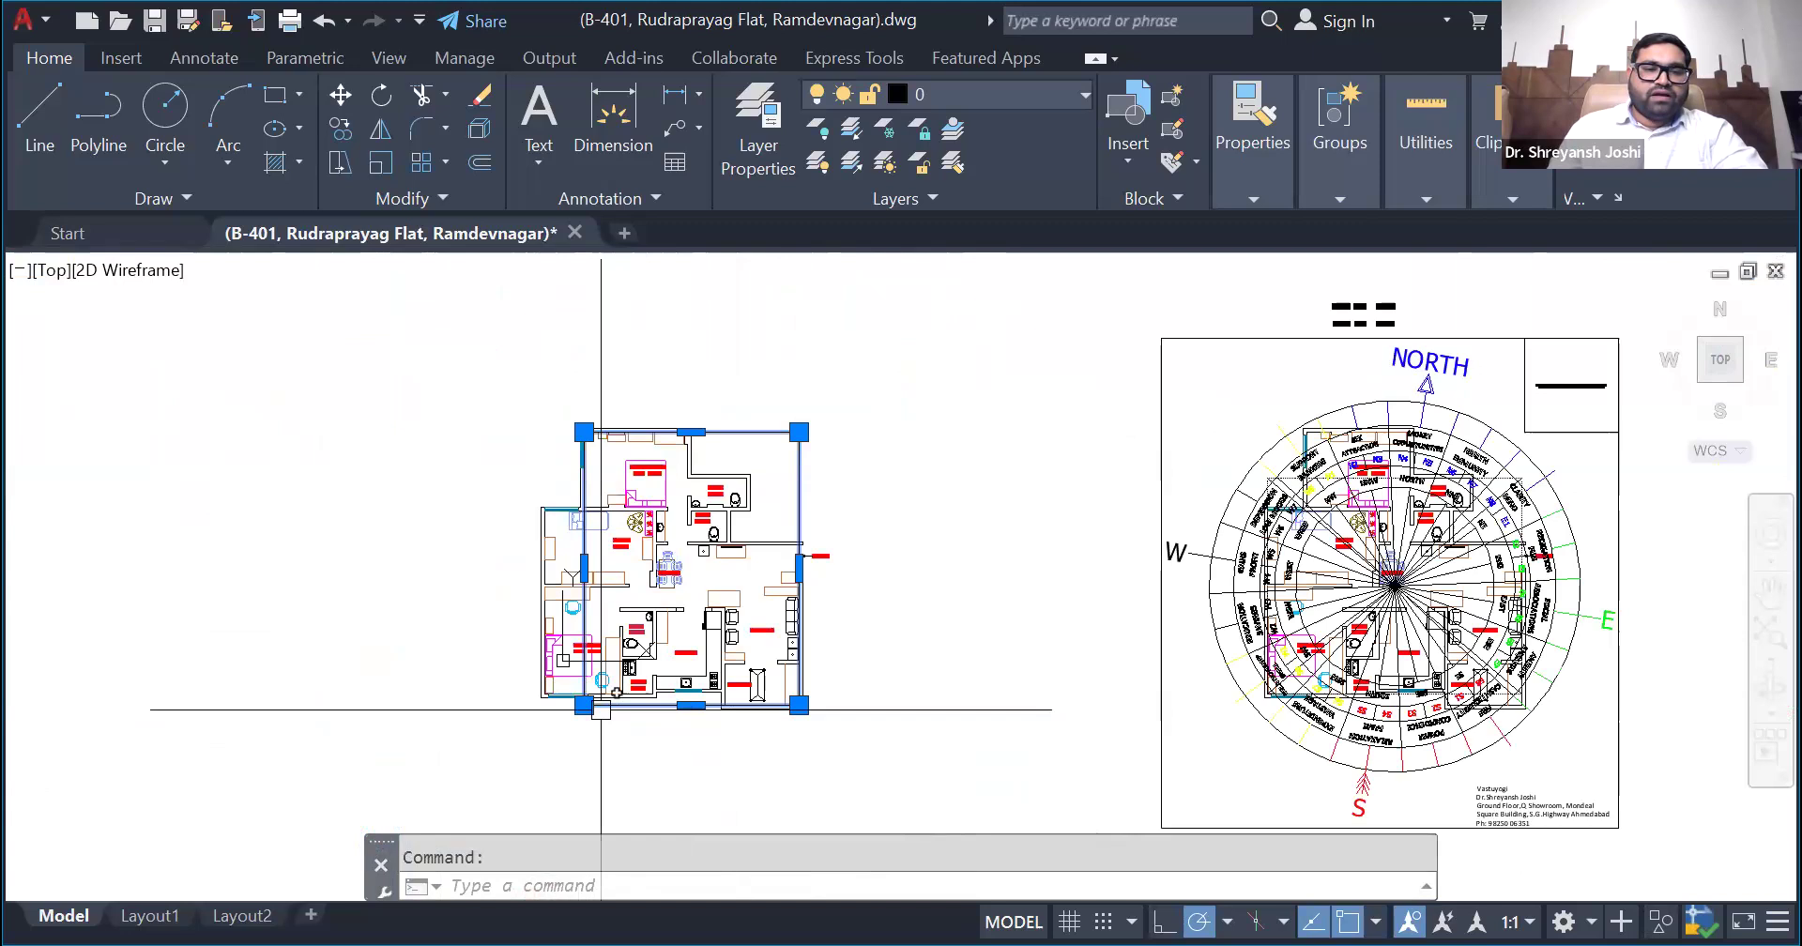
- Stretch the selected rectangle's left edge outward to the inner face of the pooja room's outer wall
scroll(603, 394, up, 3)
scroll(559, 483, up, 2)
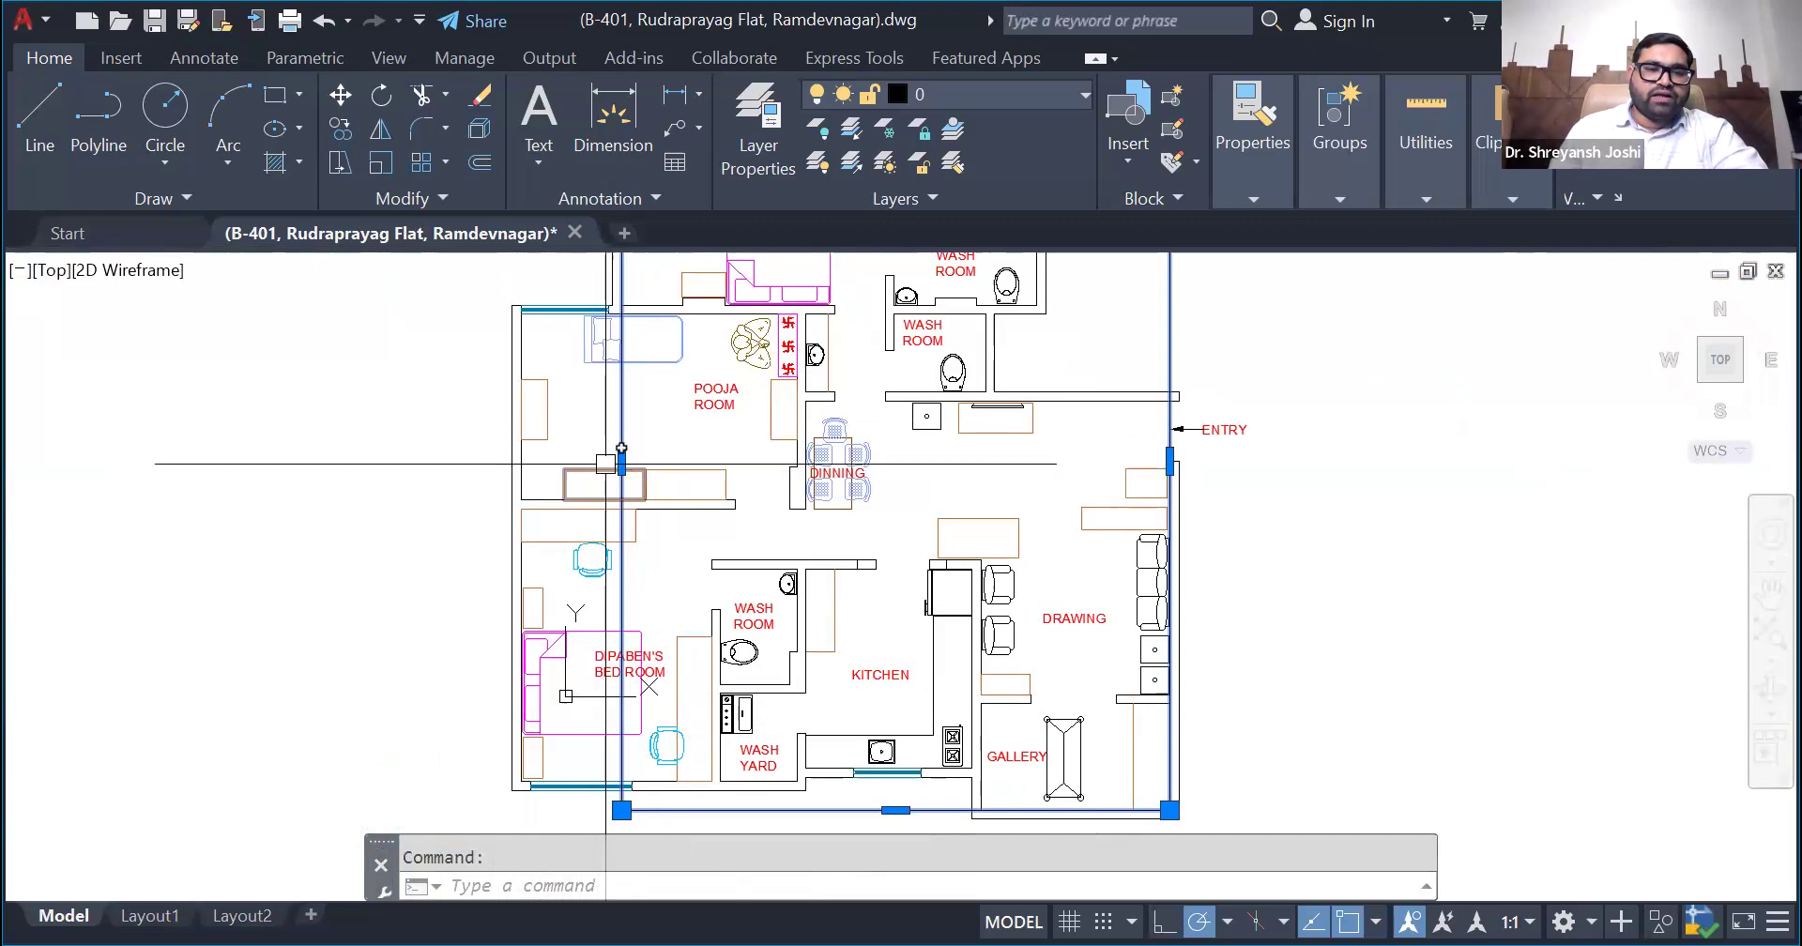
scroll(608, 741, down, 2)
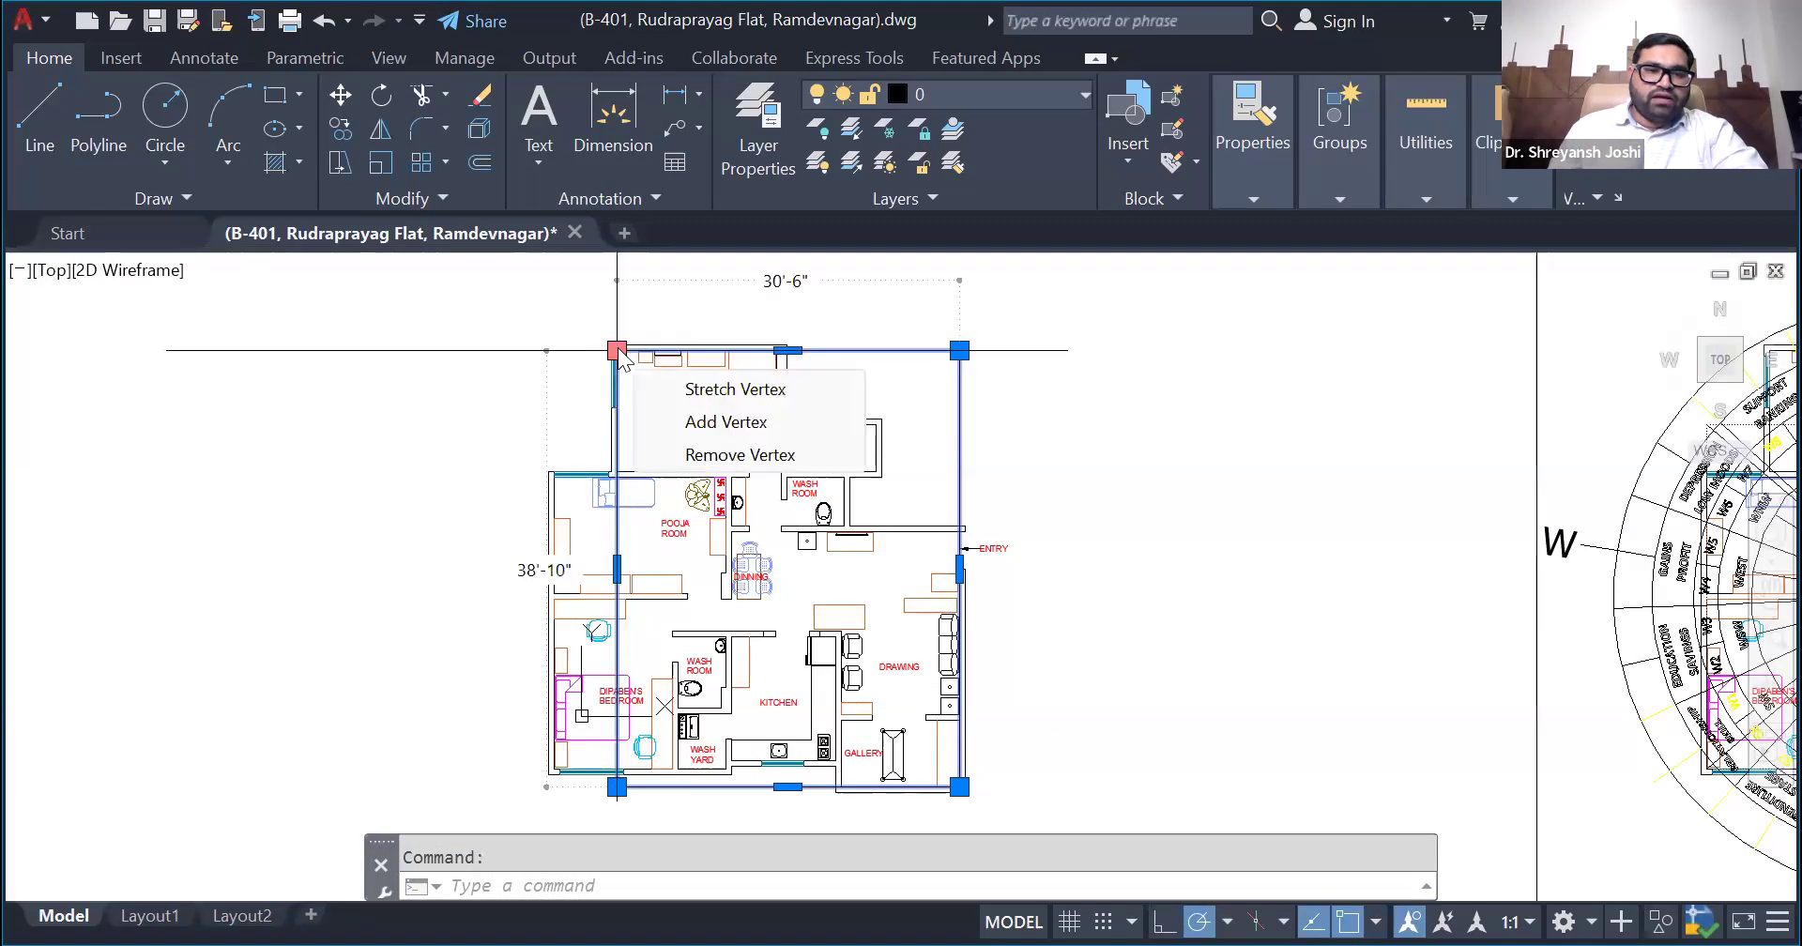
scroll(593, 575, up, 4)
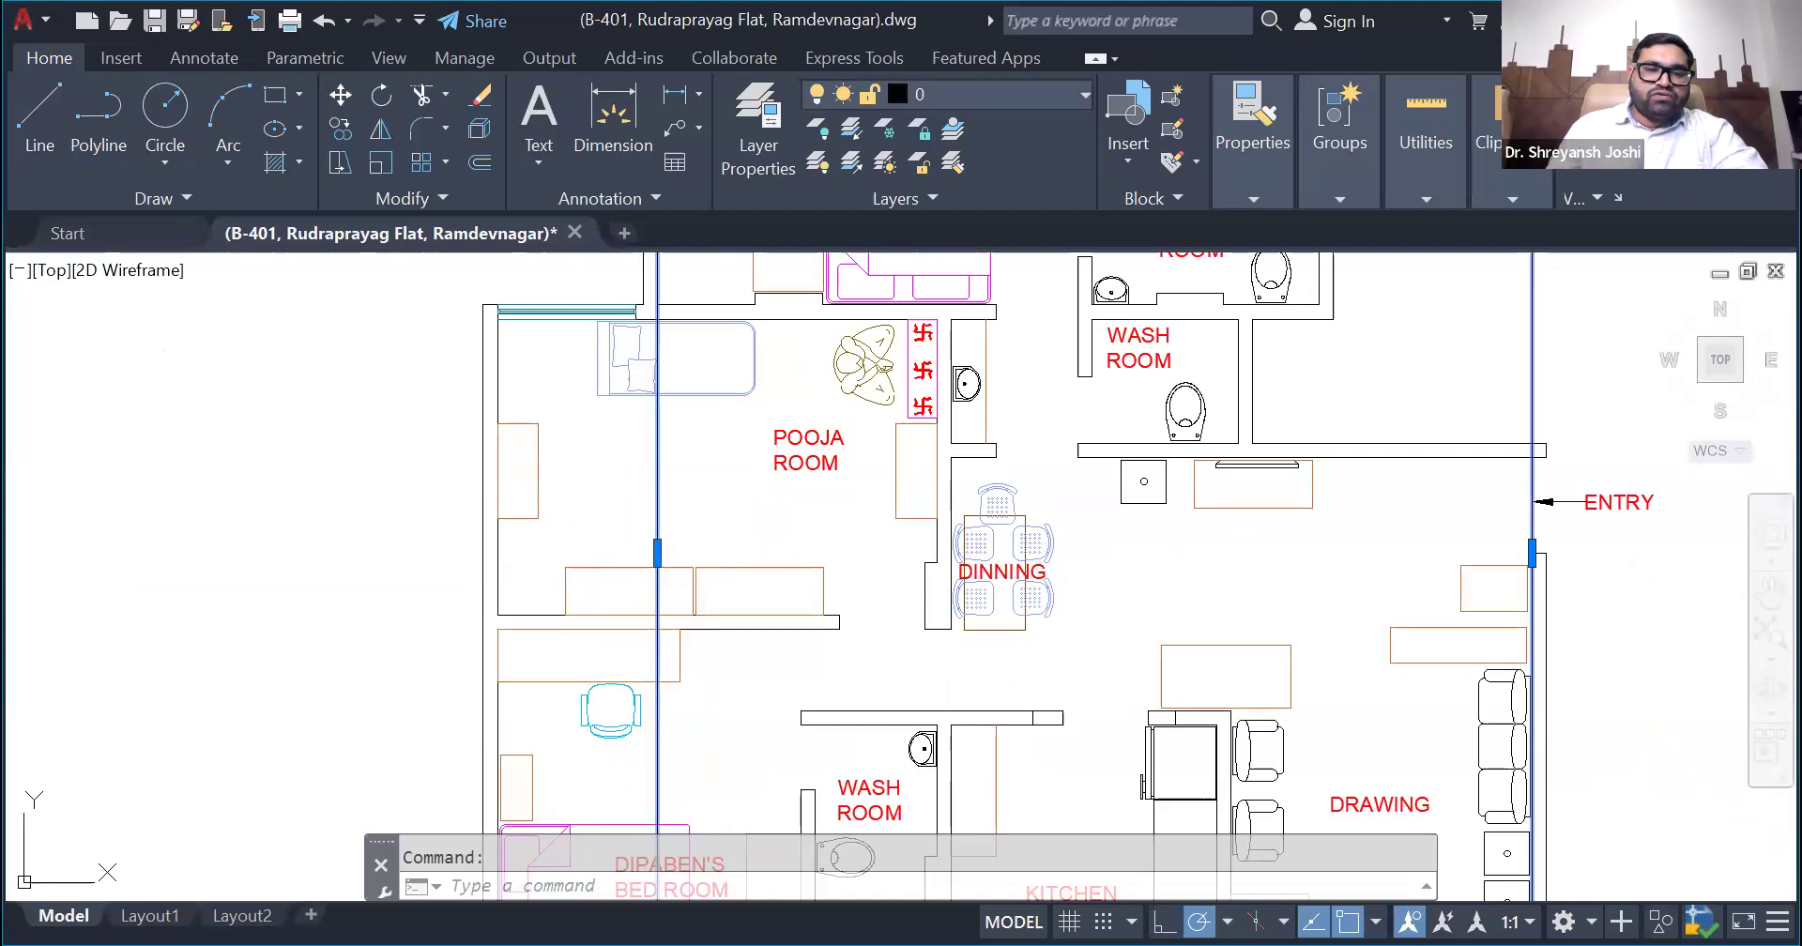
click(657, 552)
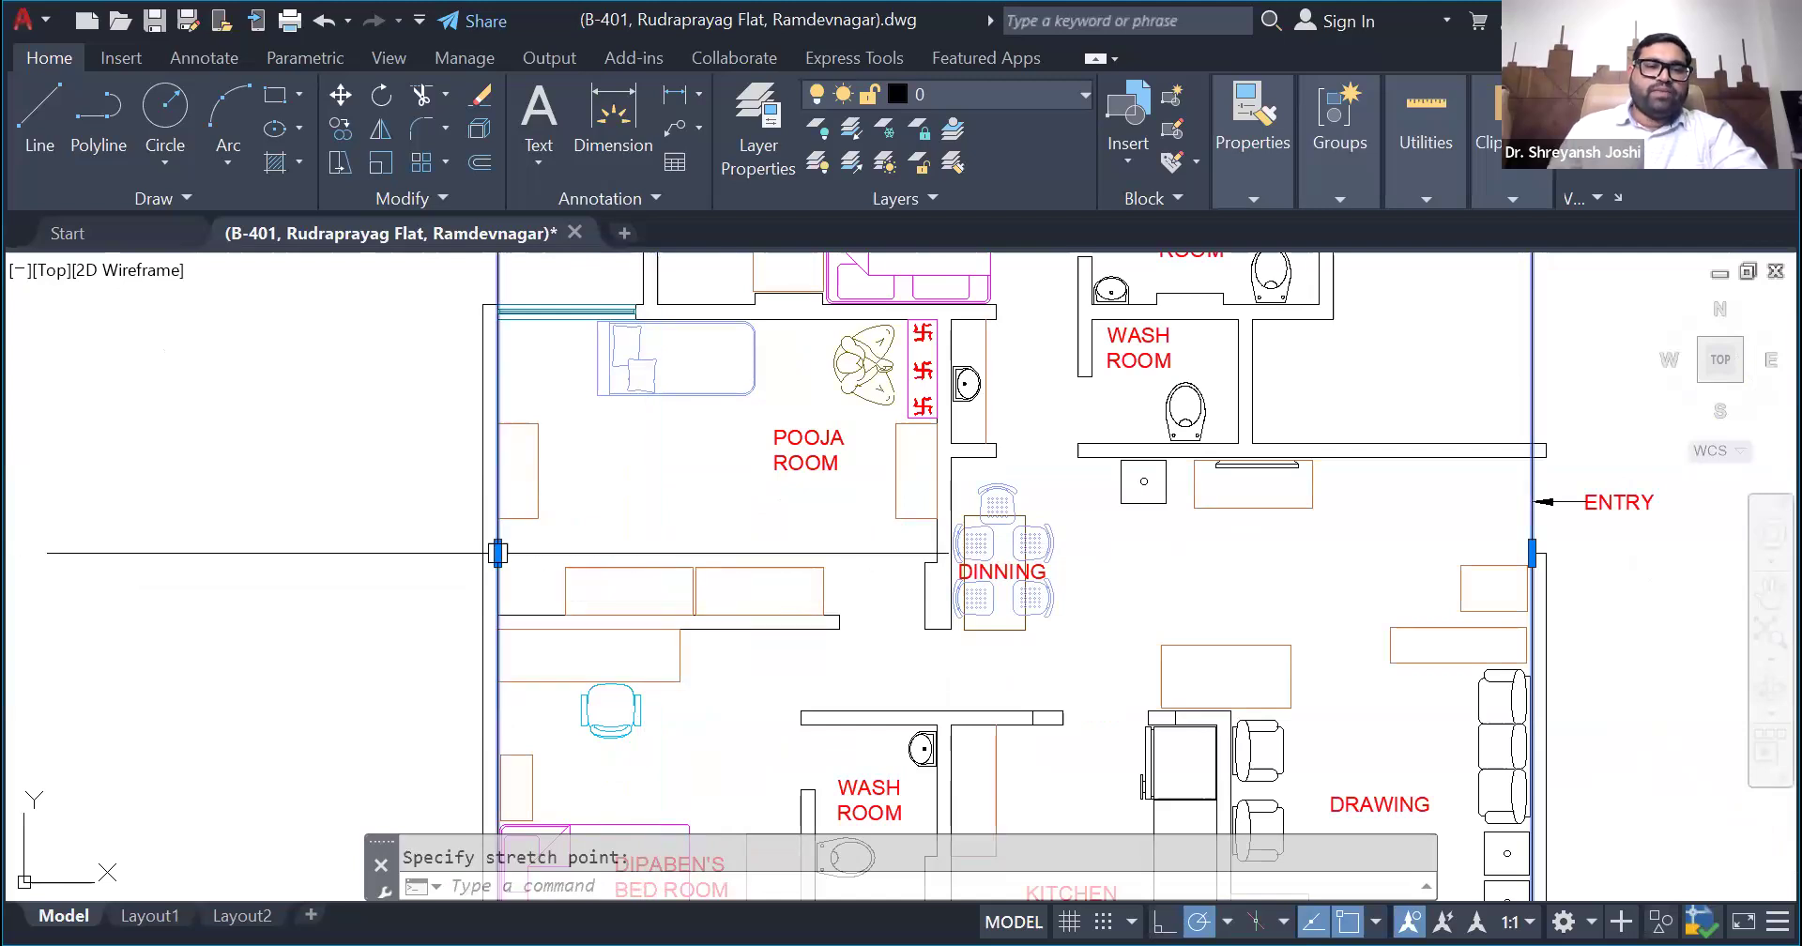
scroll(432, 483, down, 6)
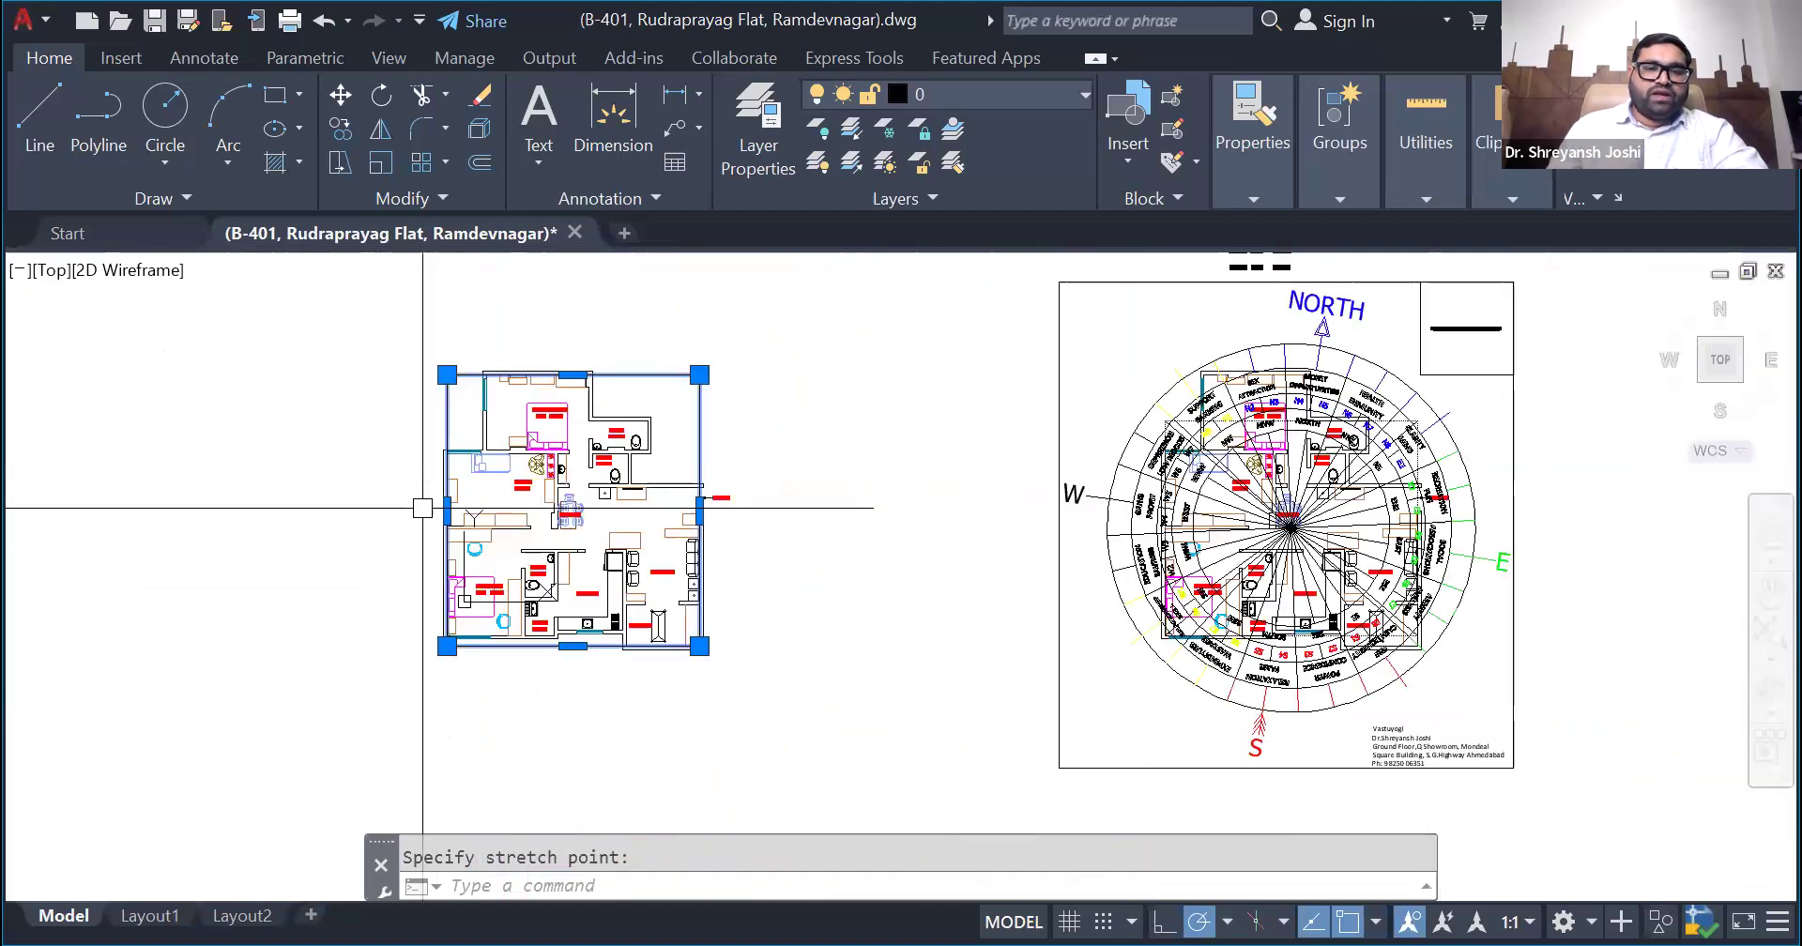
- Stretch the rectangle's lower edge up to align with the inner face of the wash yard's outer wall
scroll(390, 478, up, 2)
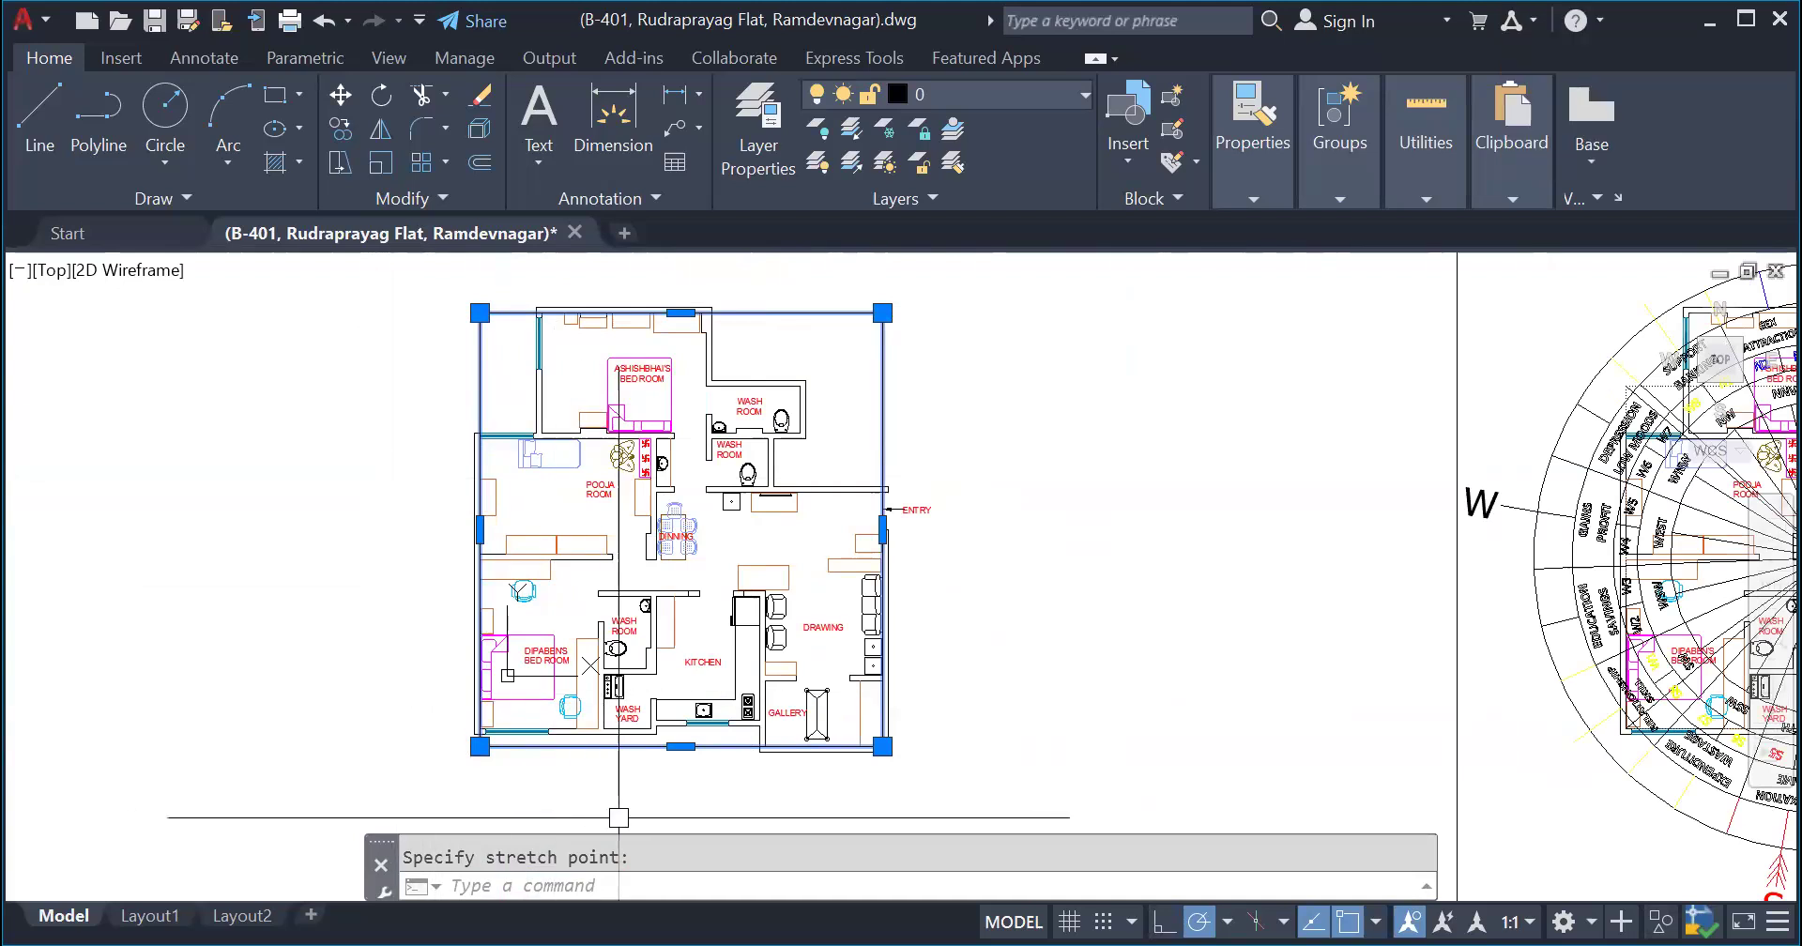
scroll(616, 817, up, 4)
middle_drag(626, 812, 723, 752)
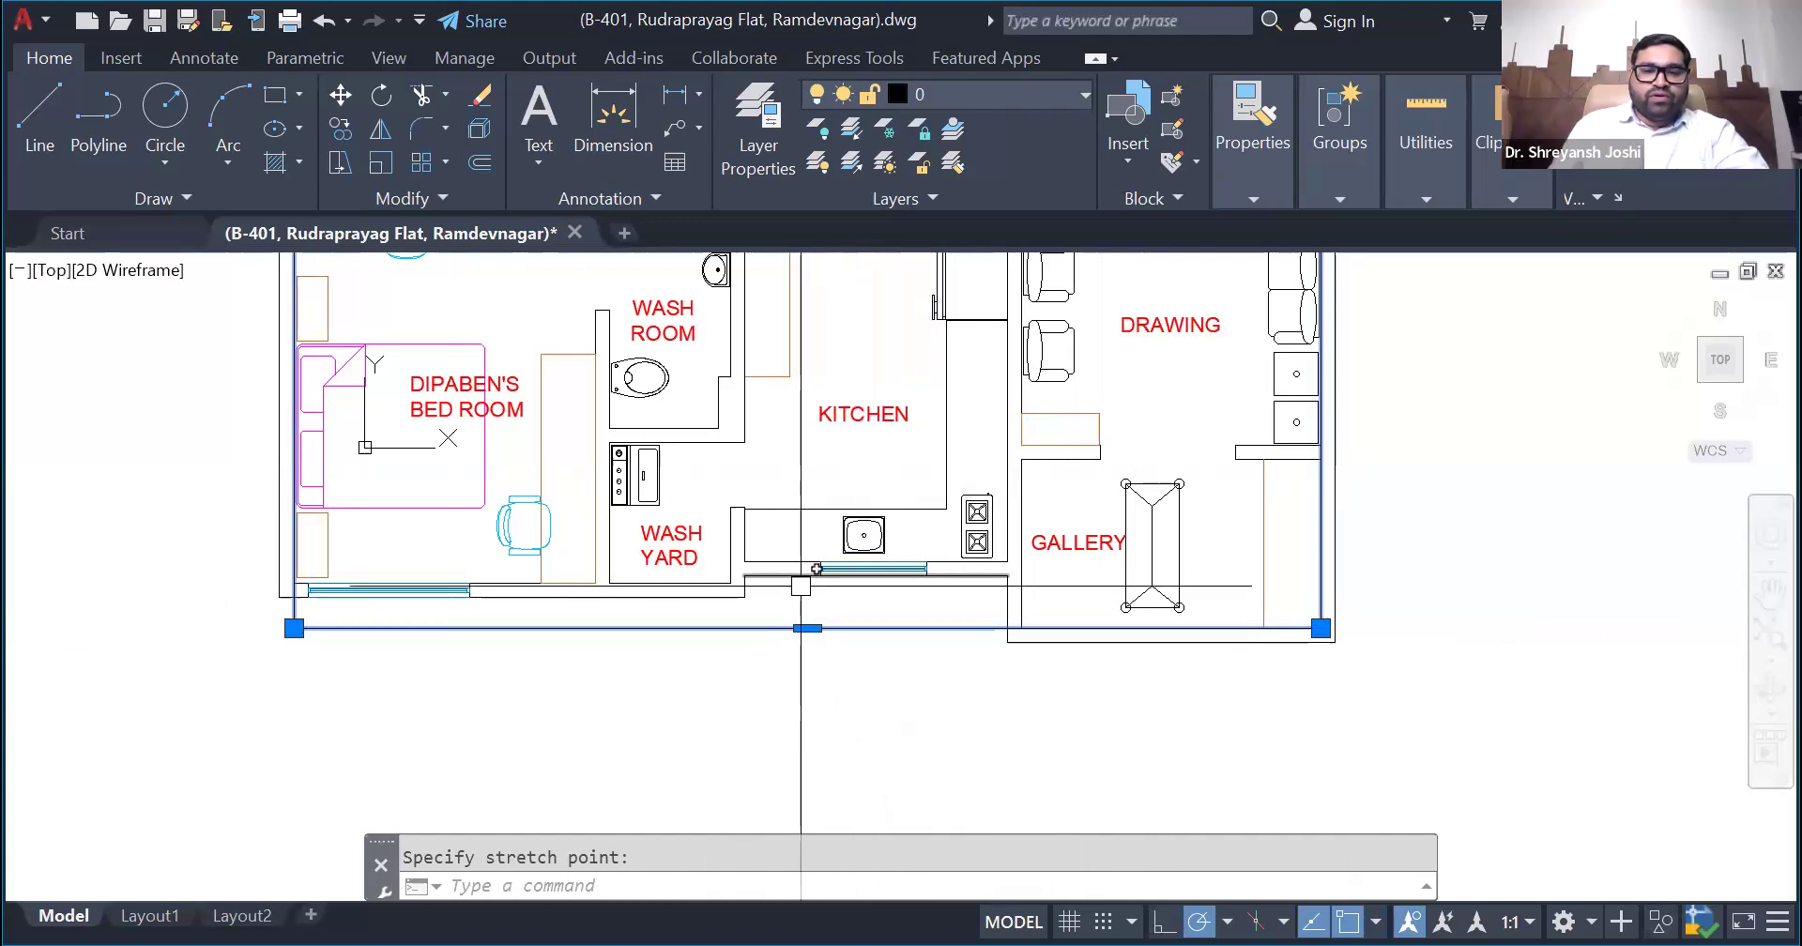
scroll(804, 627, up, 2)
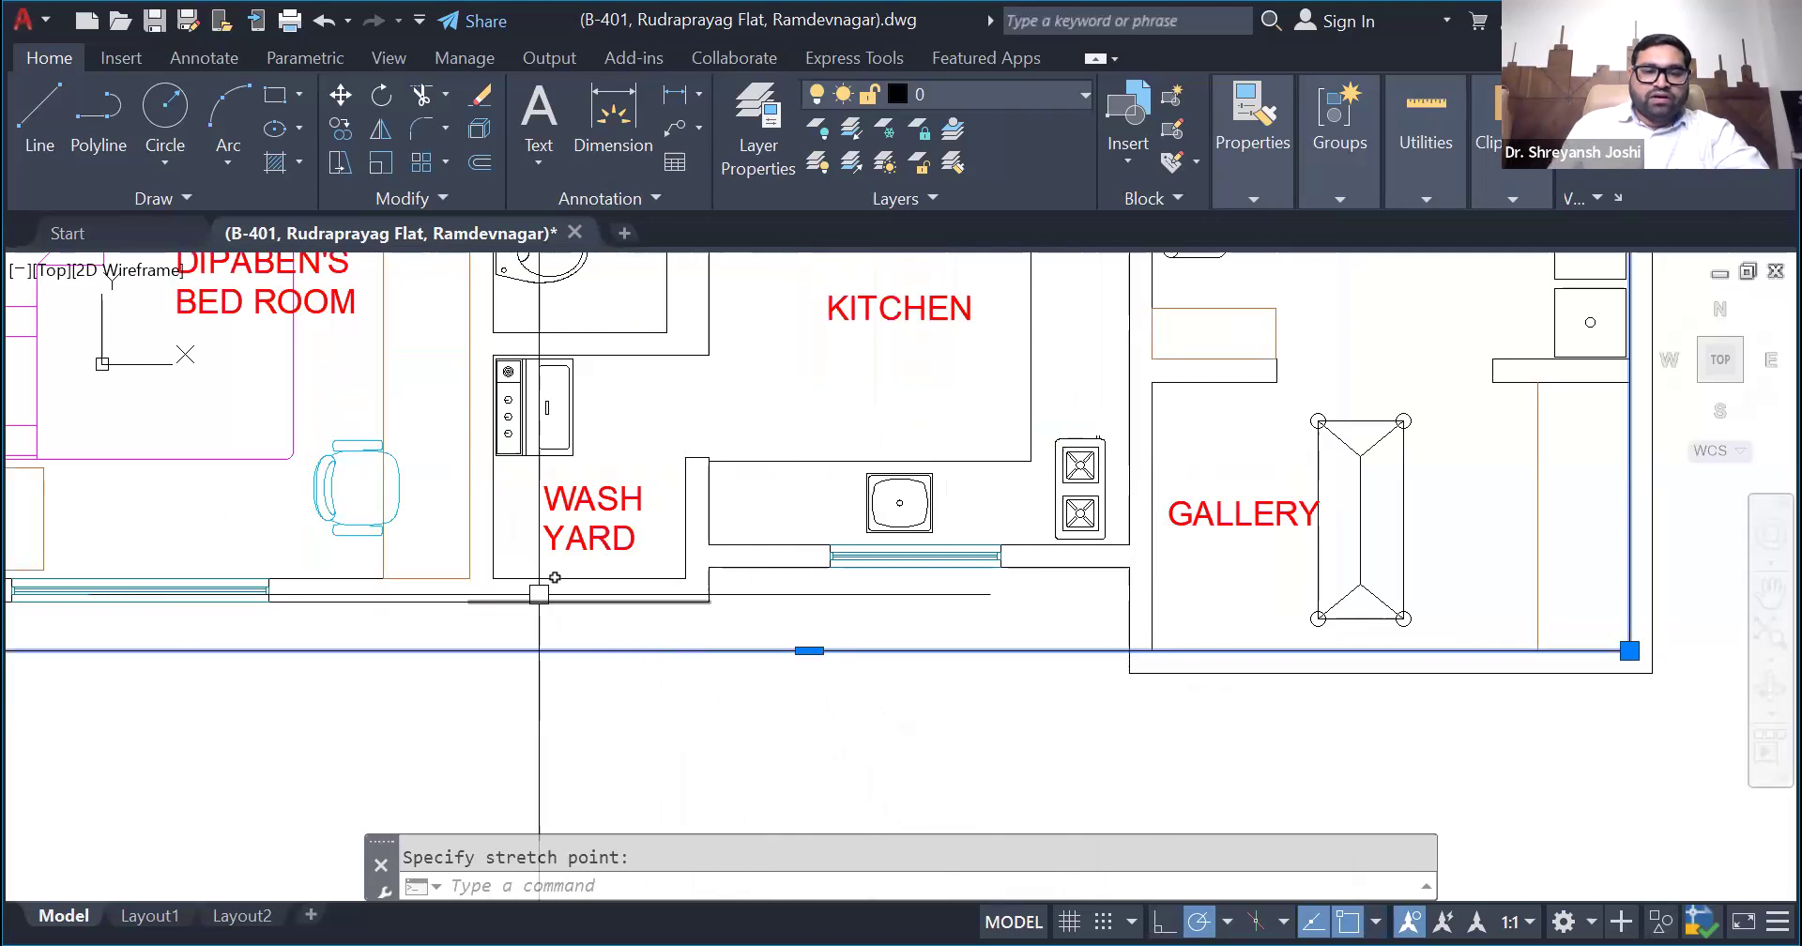
scroll(927, 625, down, 2)
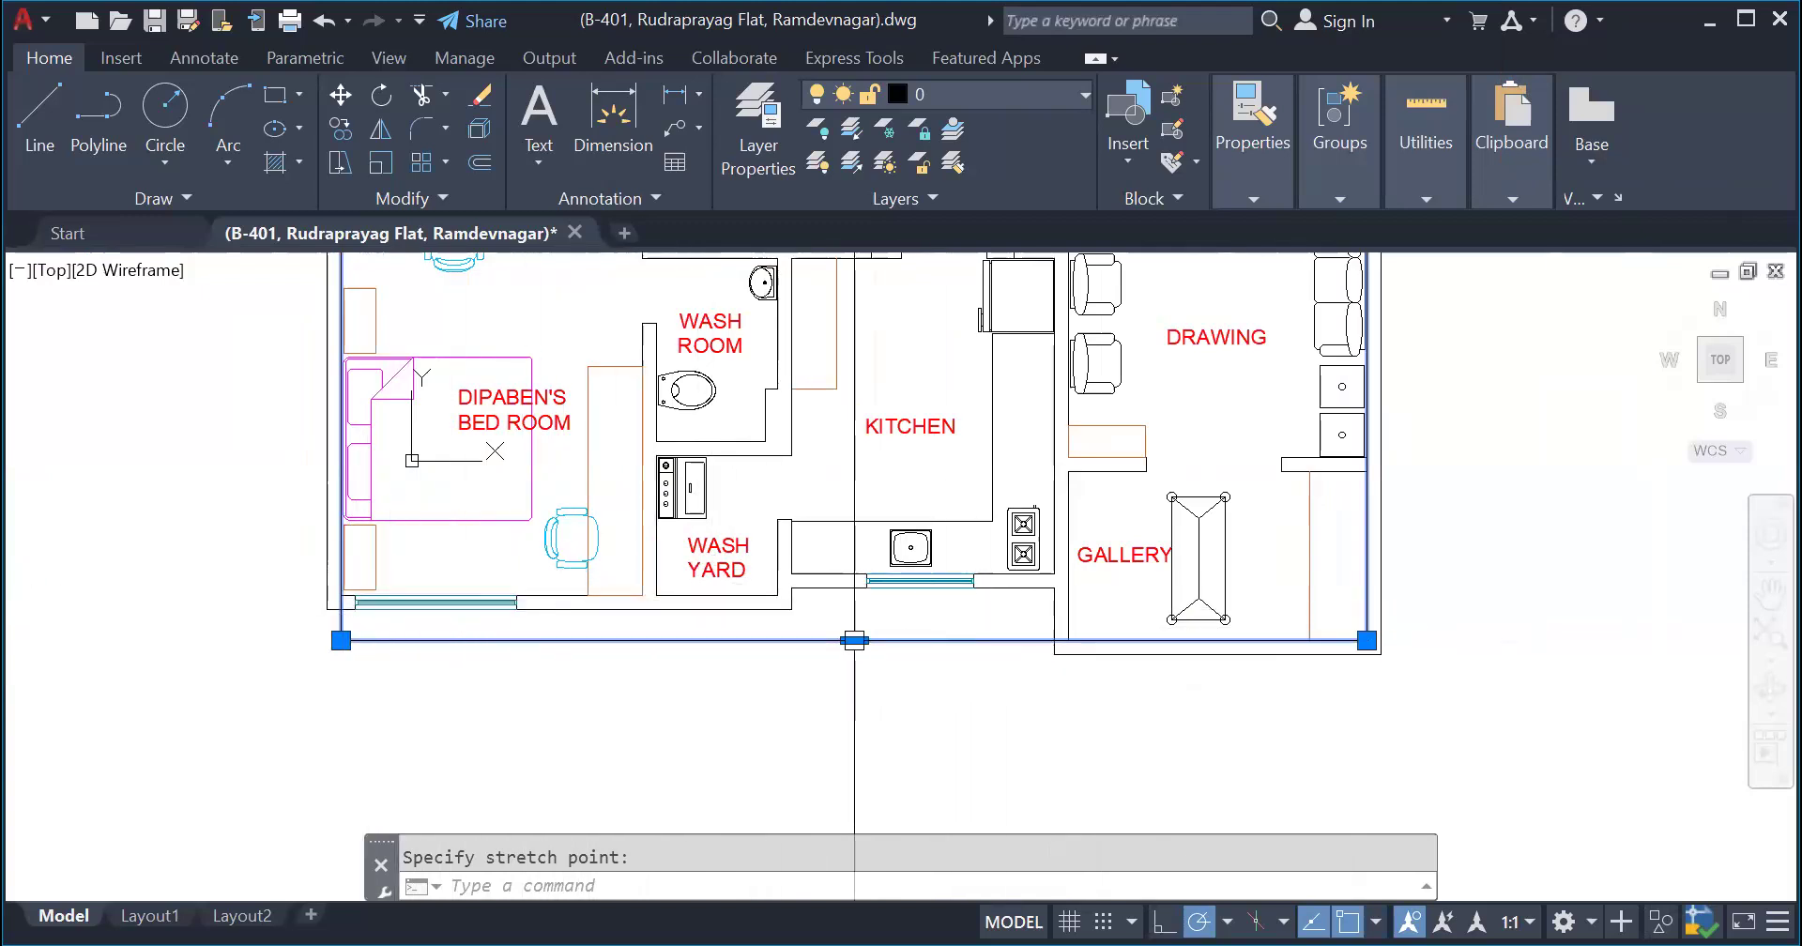
scroll(836, 591, up, 4)
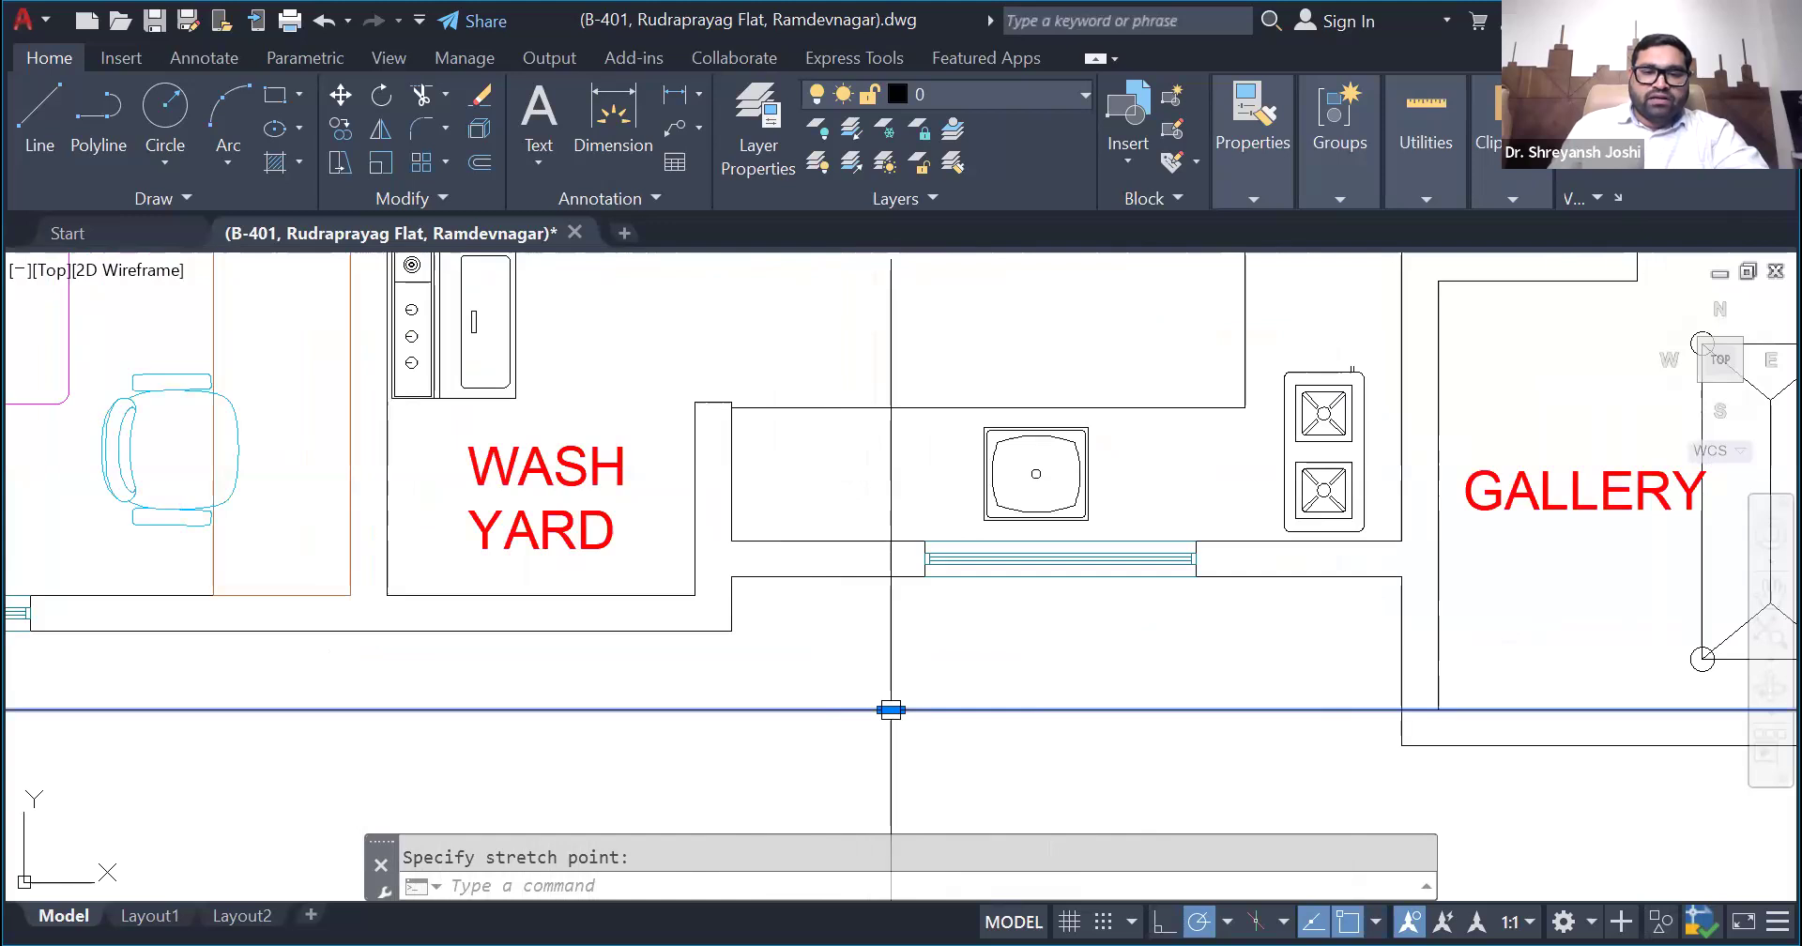
click(891, 709)
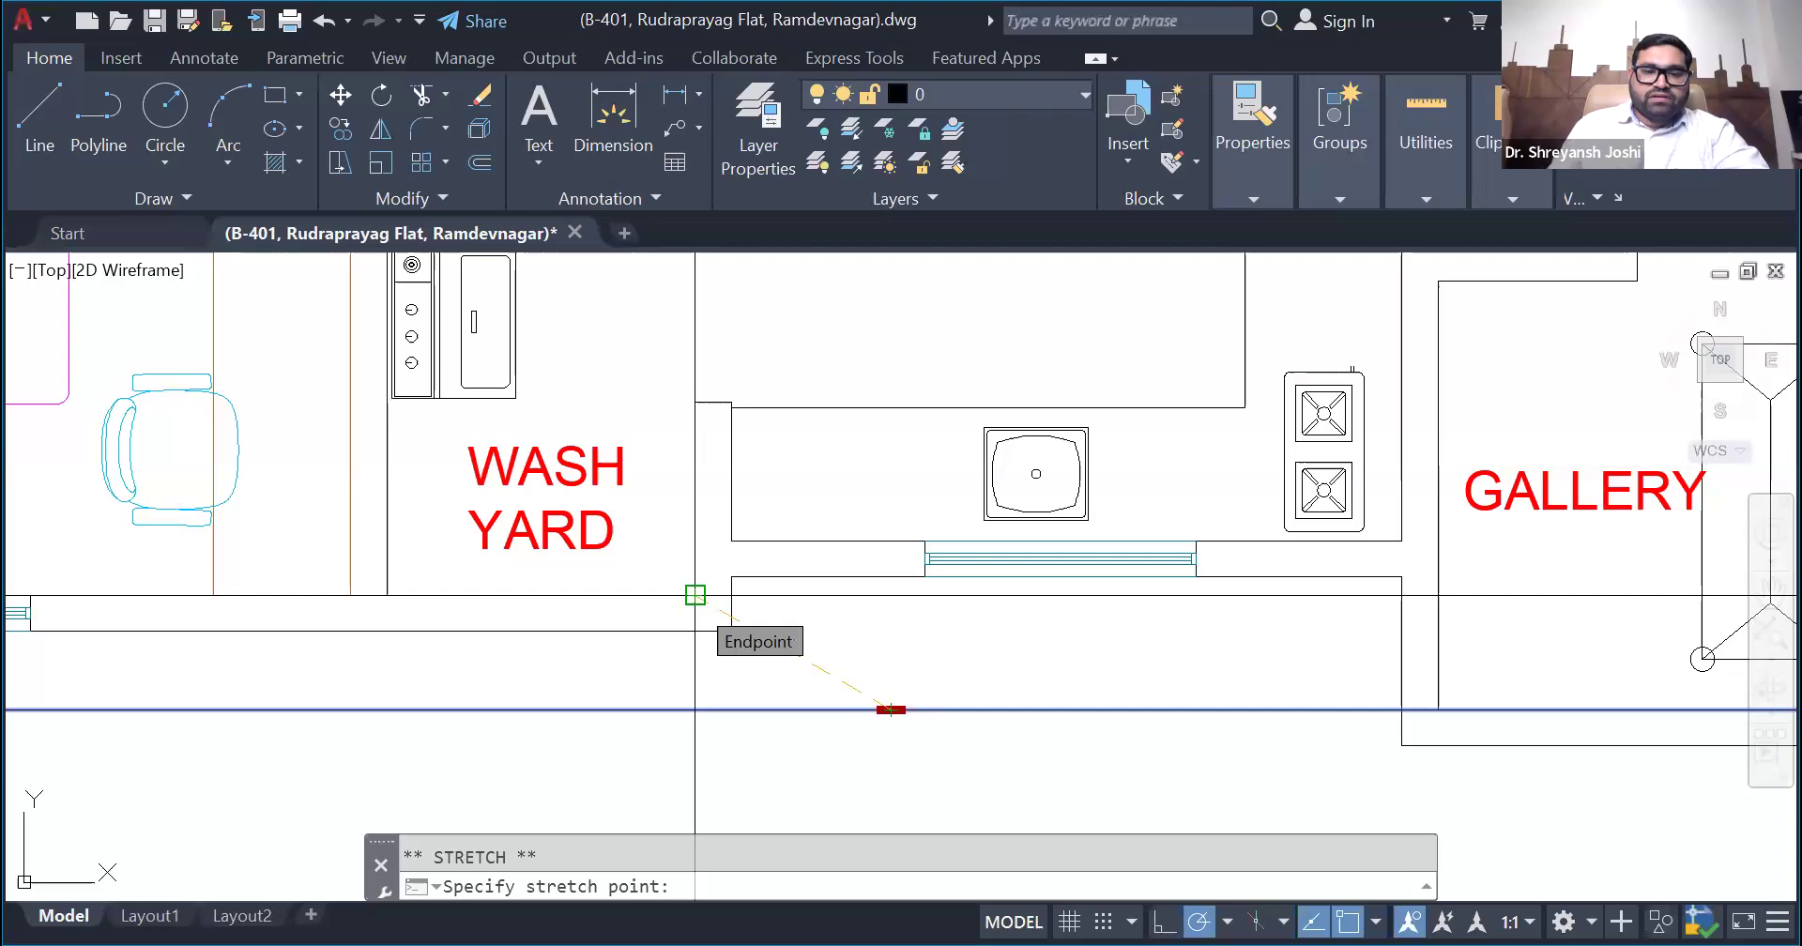
click(891, 595)
scroll(783, 685, down, 4)
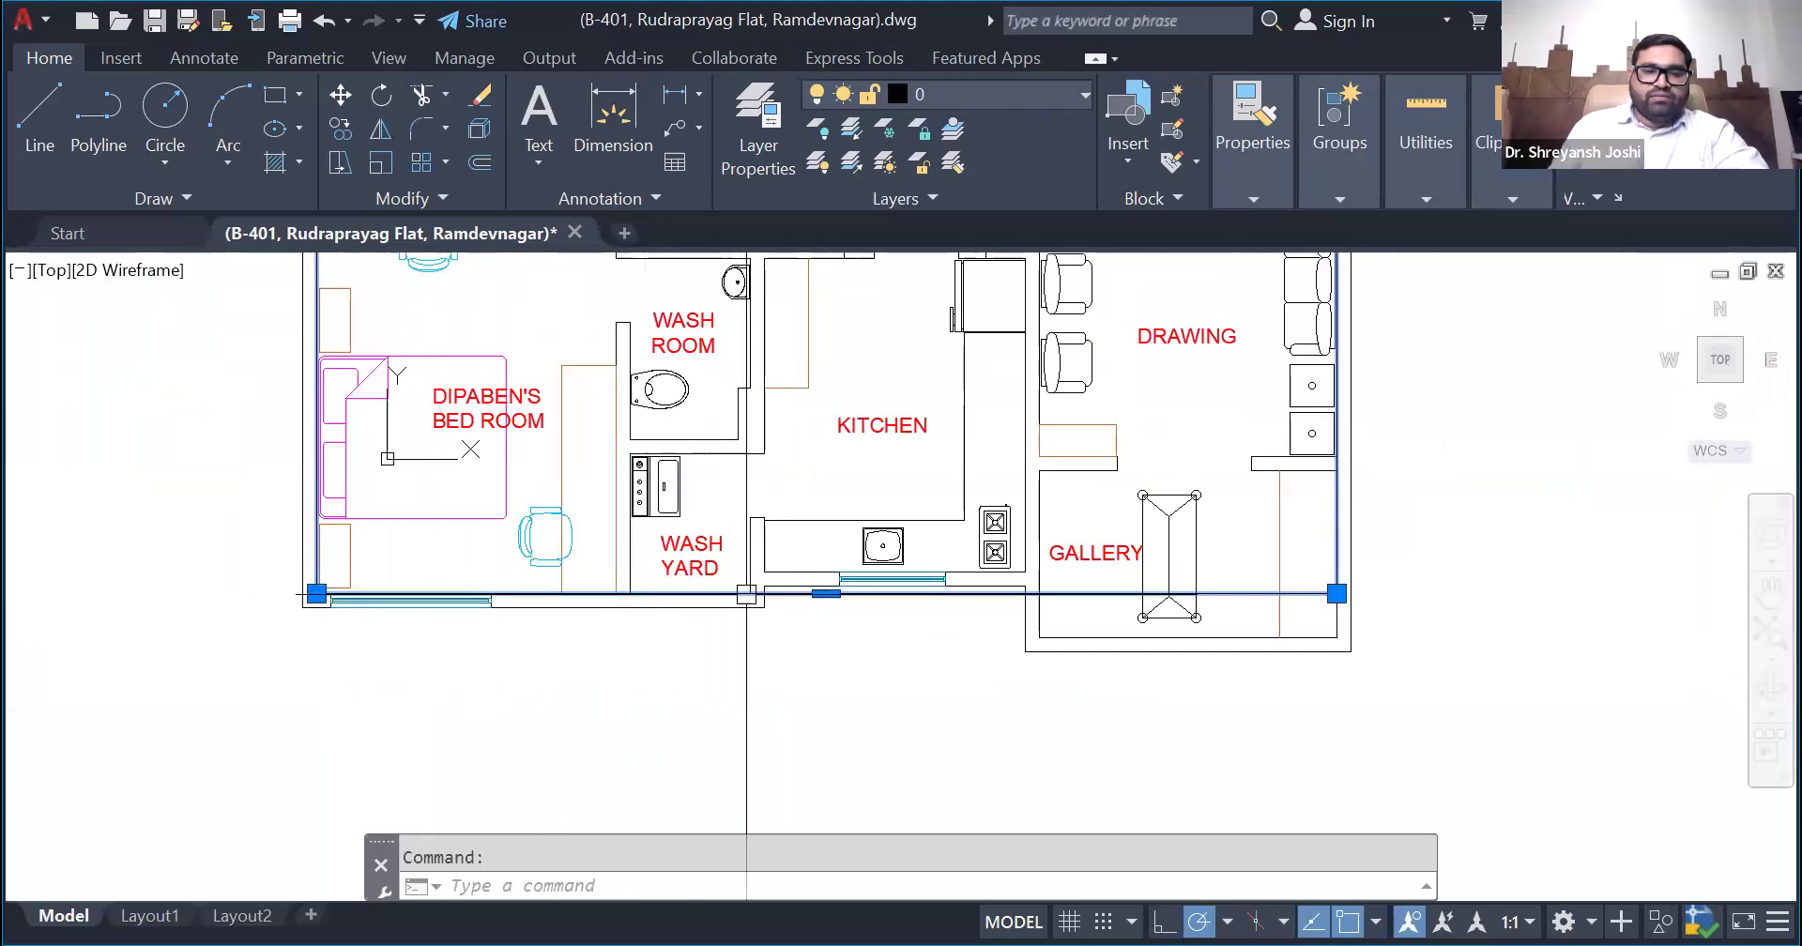
- Examine where the rectangle's raised lower edge crosses the wash yard, kitchen and gallery walls
scroll(881, 664, up, 2)
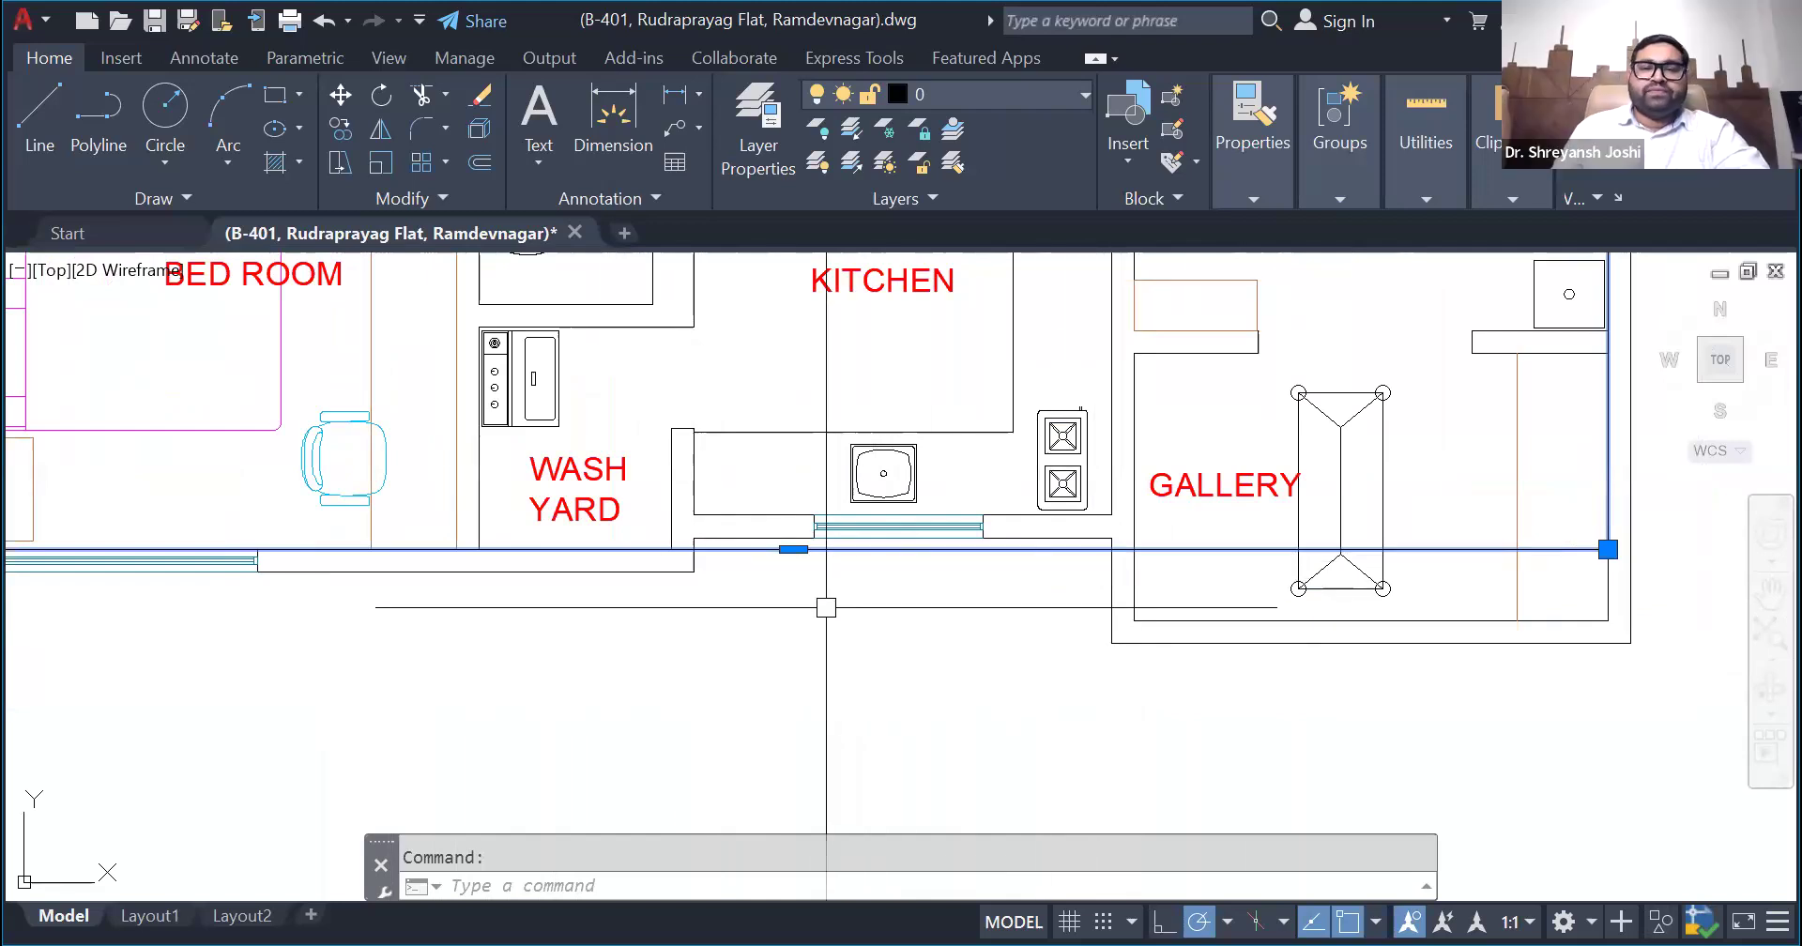
scroll(747, 651, down, 2)
scroll(764, 636, up, 2)
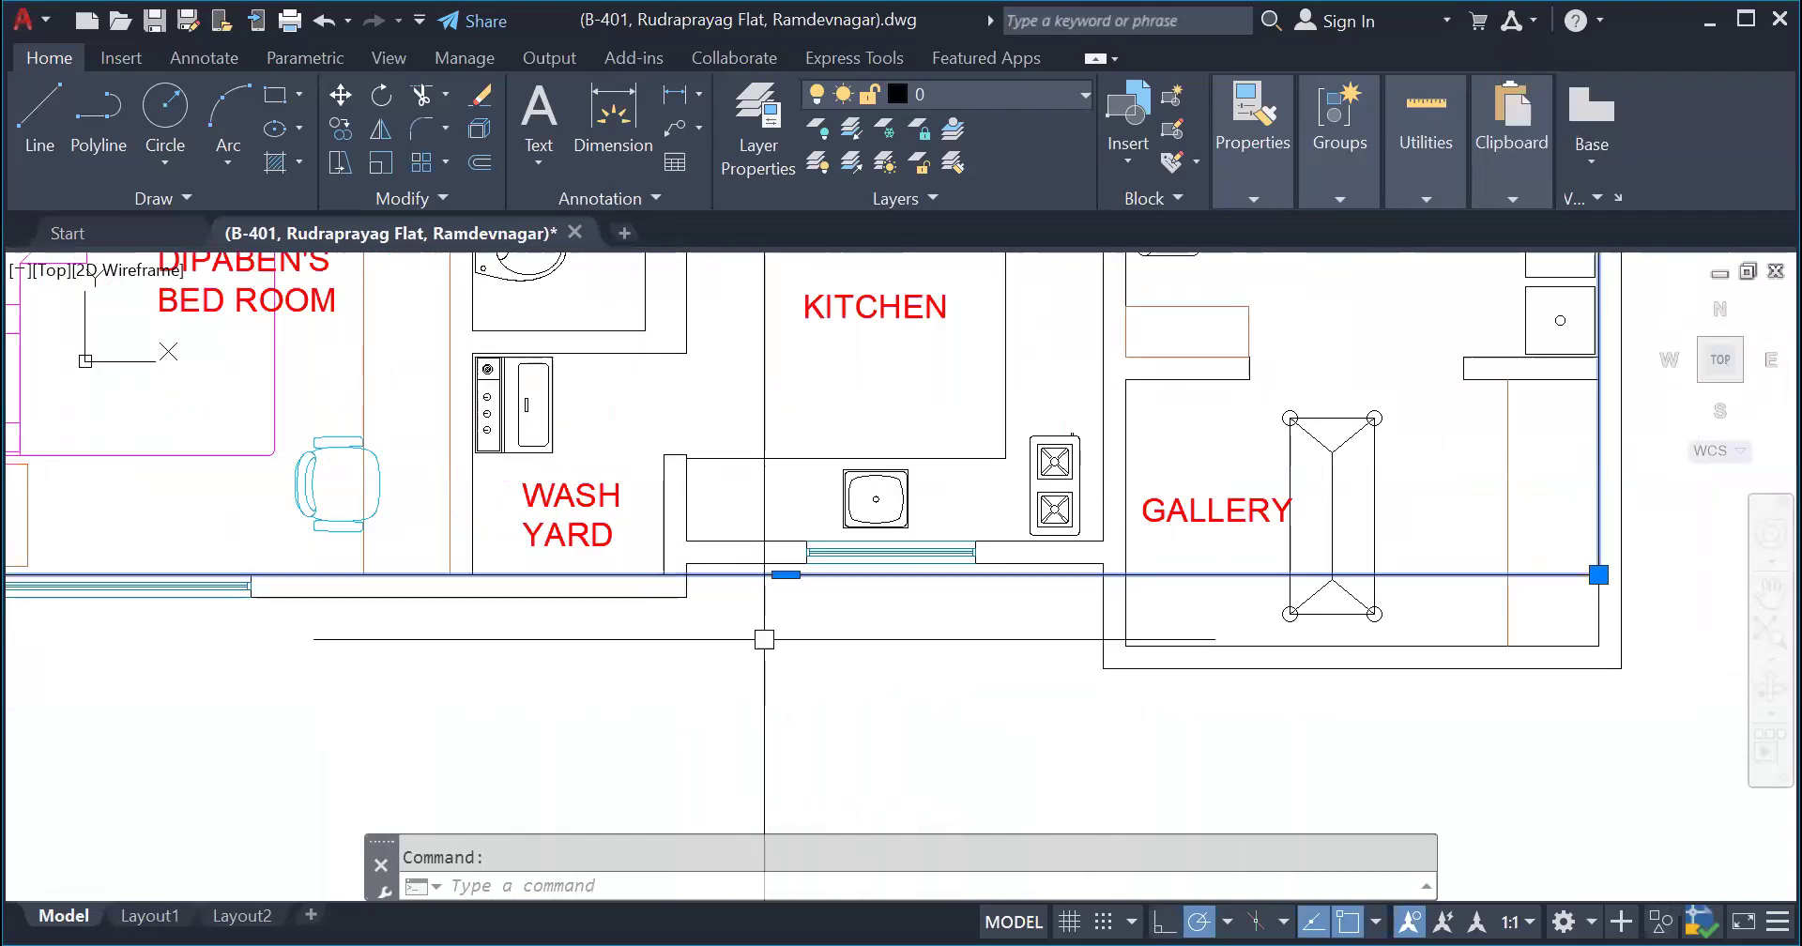
scroll(457, 626, down, 2)
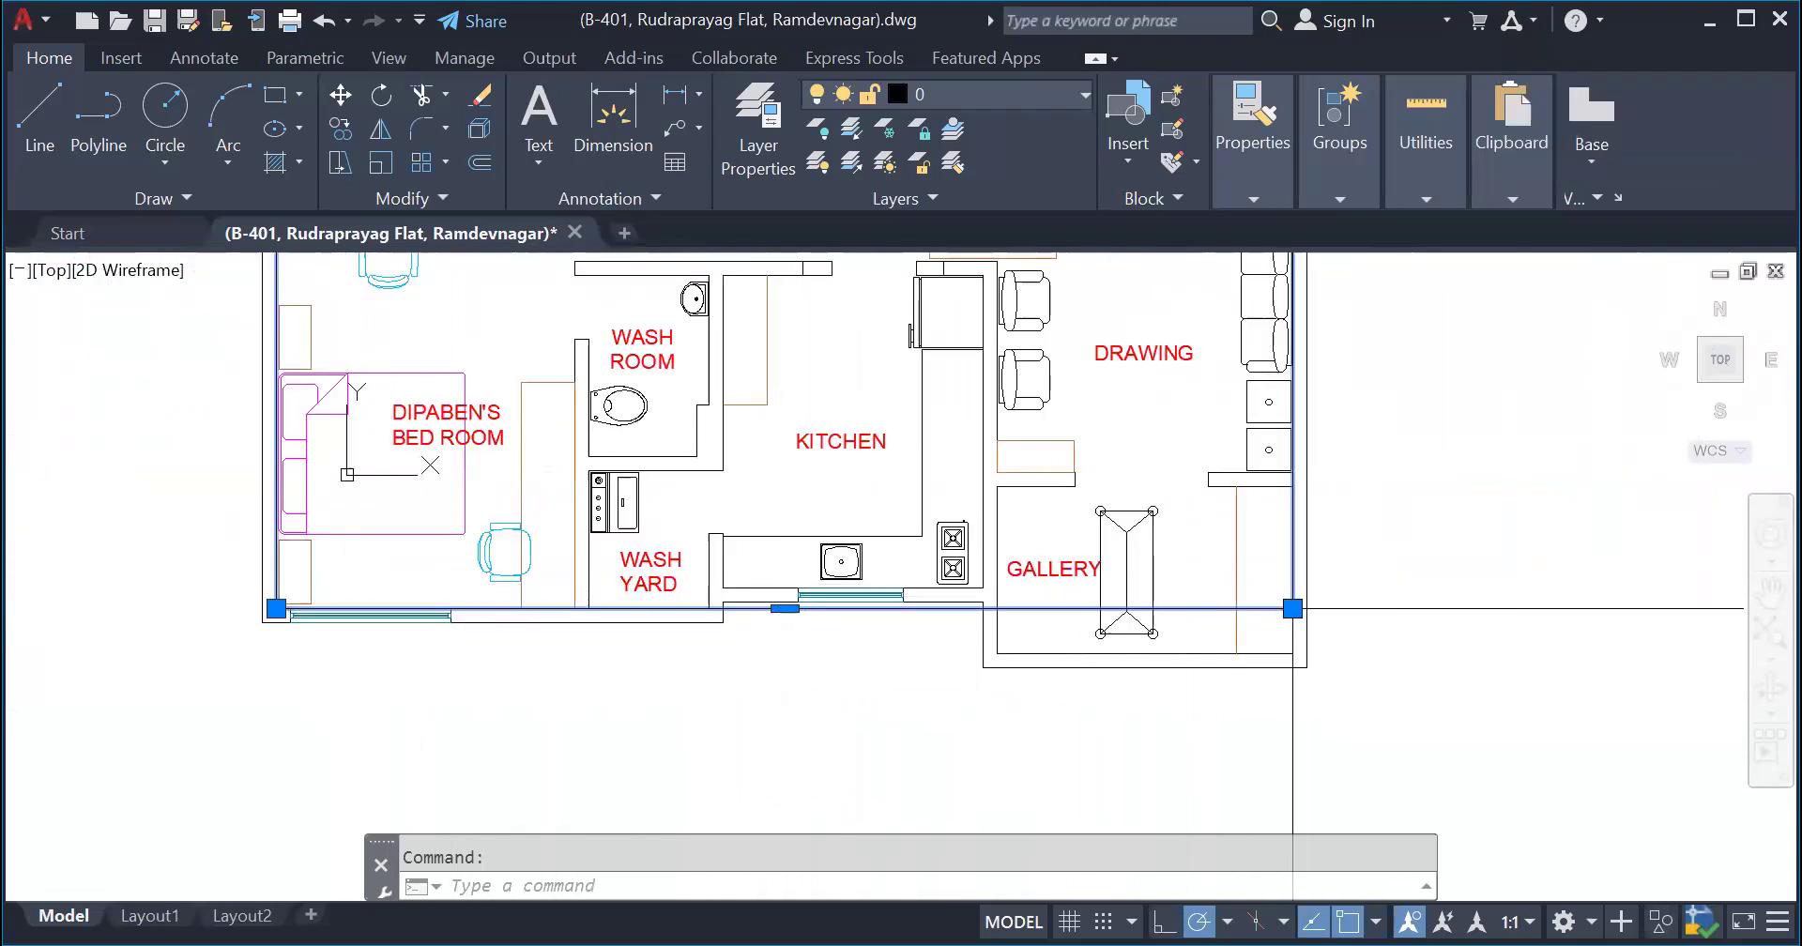
scroll(889, 617, up, 2)
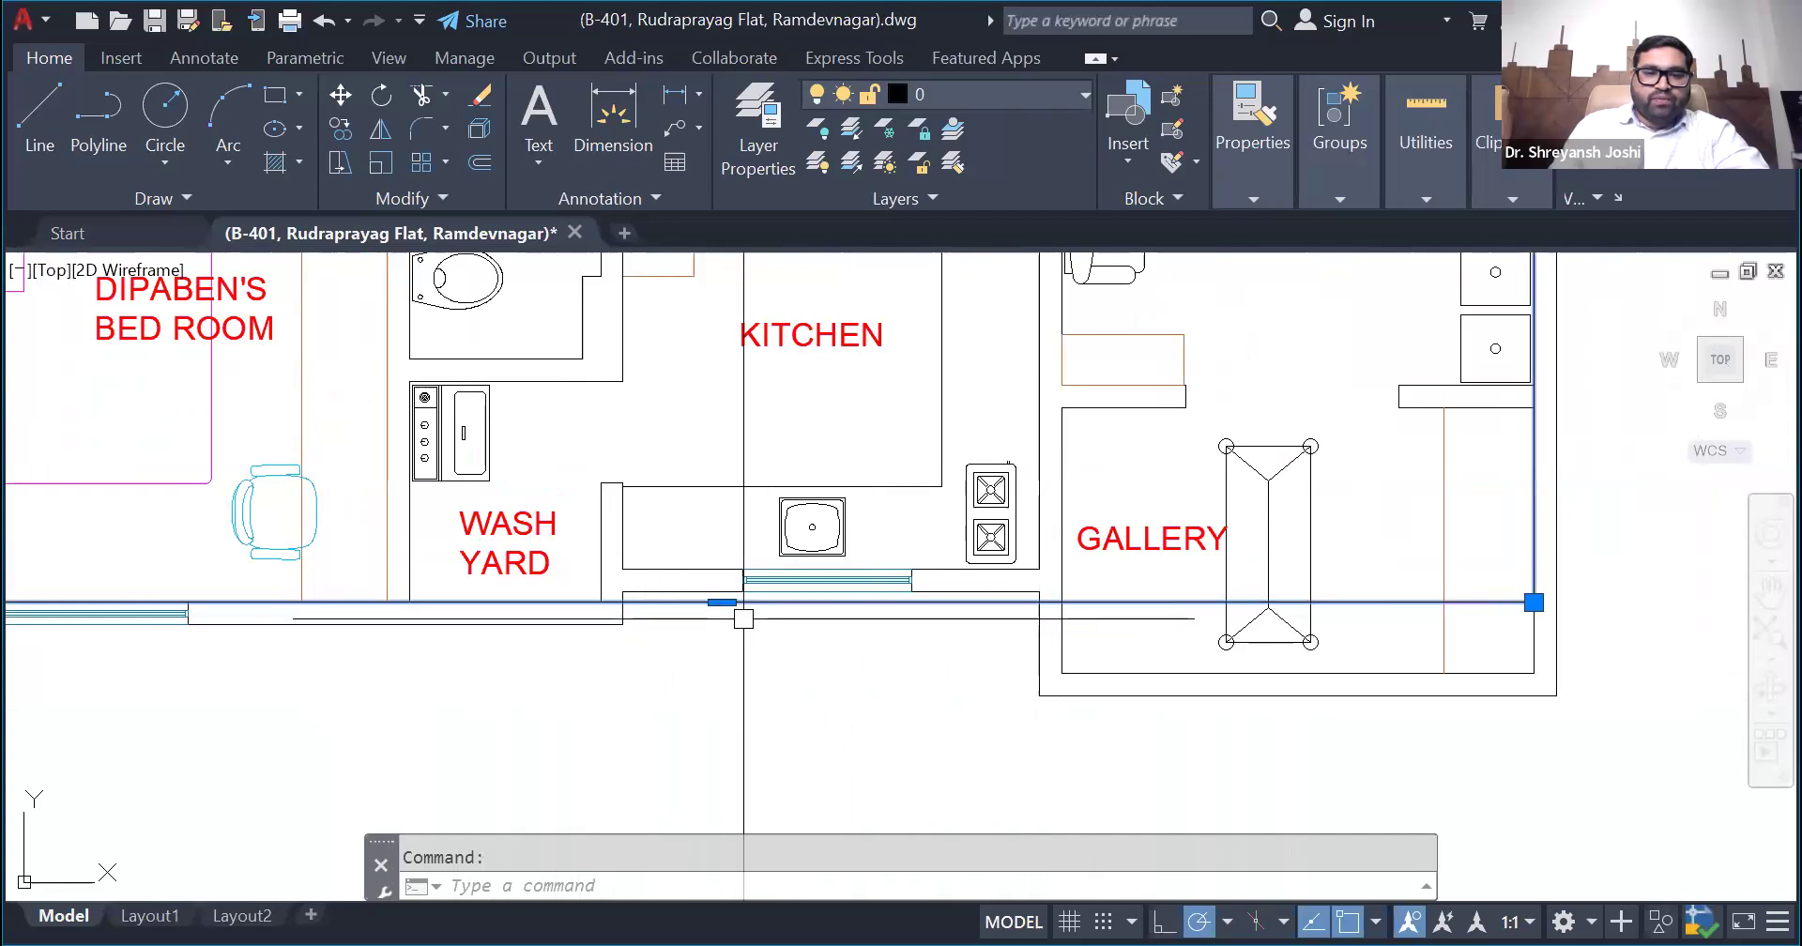
scroll(750, 630, down, 2)
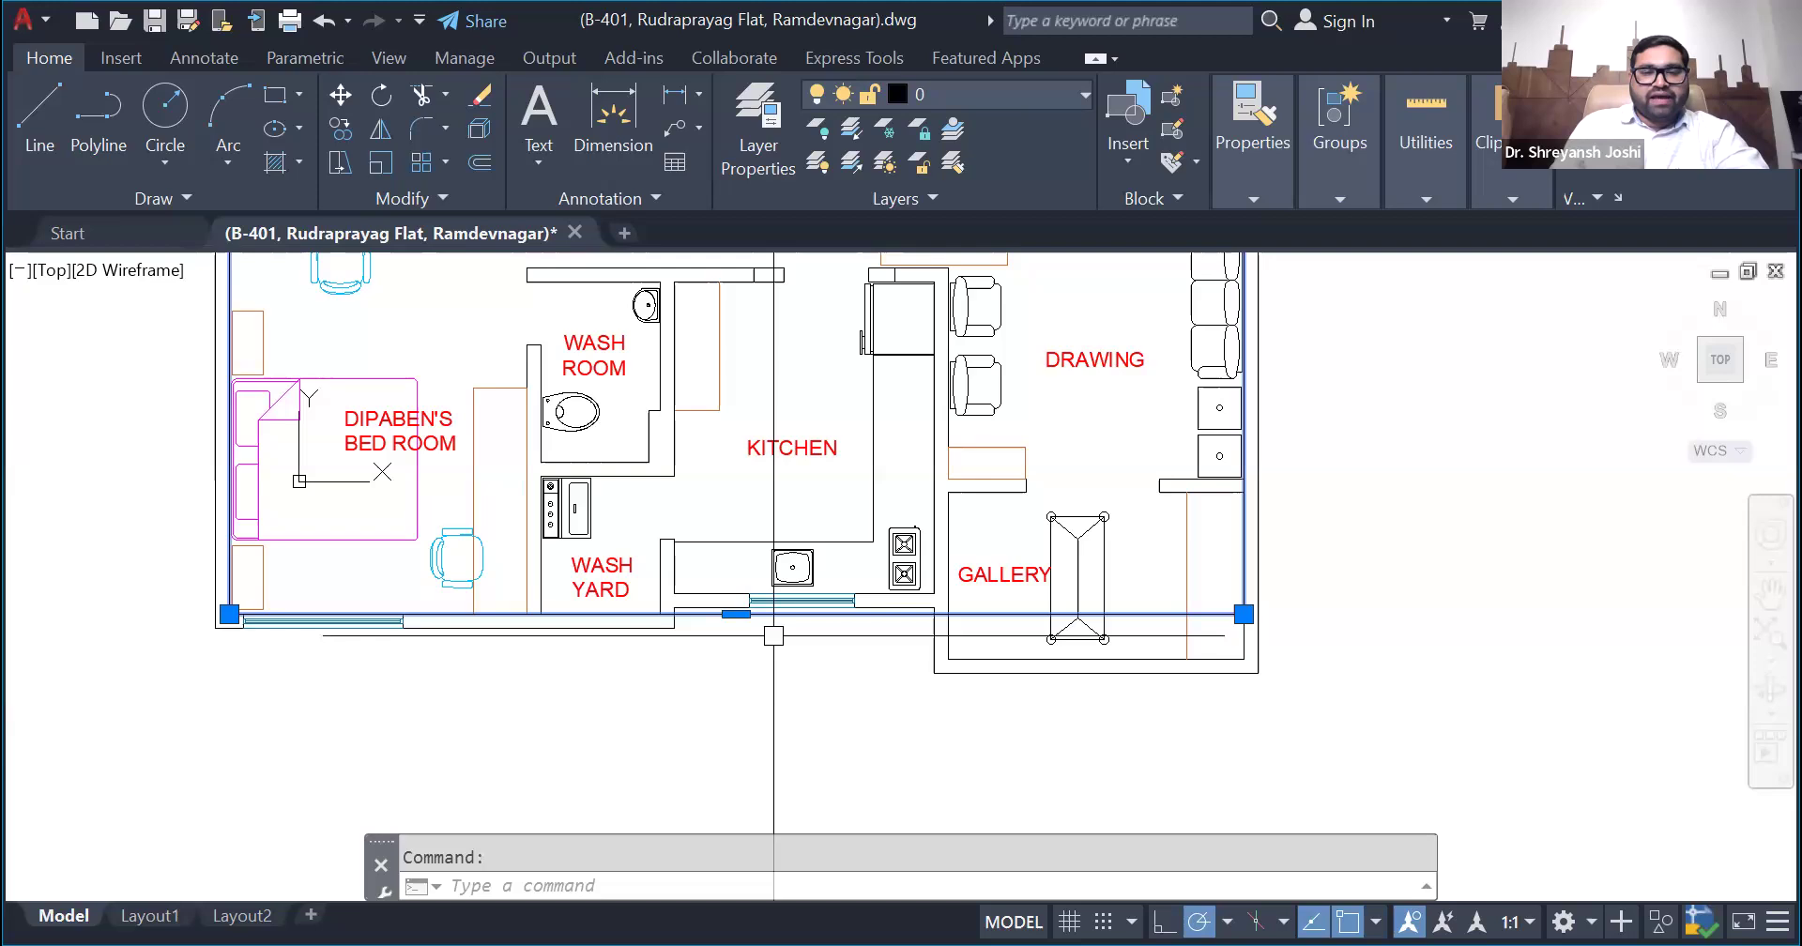
- Measure the distance along the lower edge from the rectangle's left side to the wash yard's inner right corner
click(1424, 198)
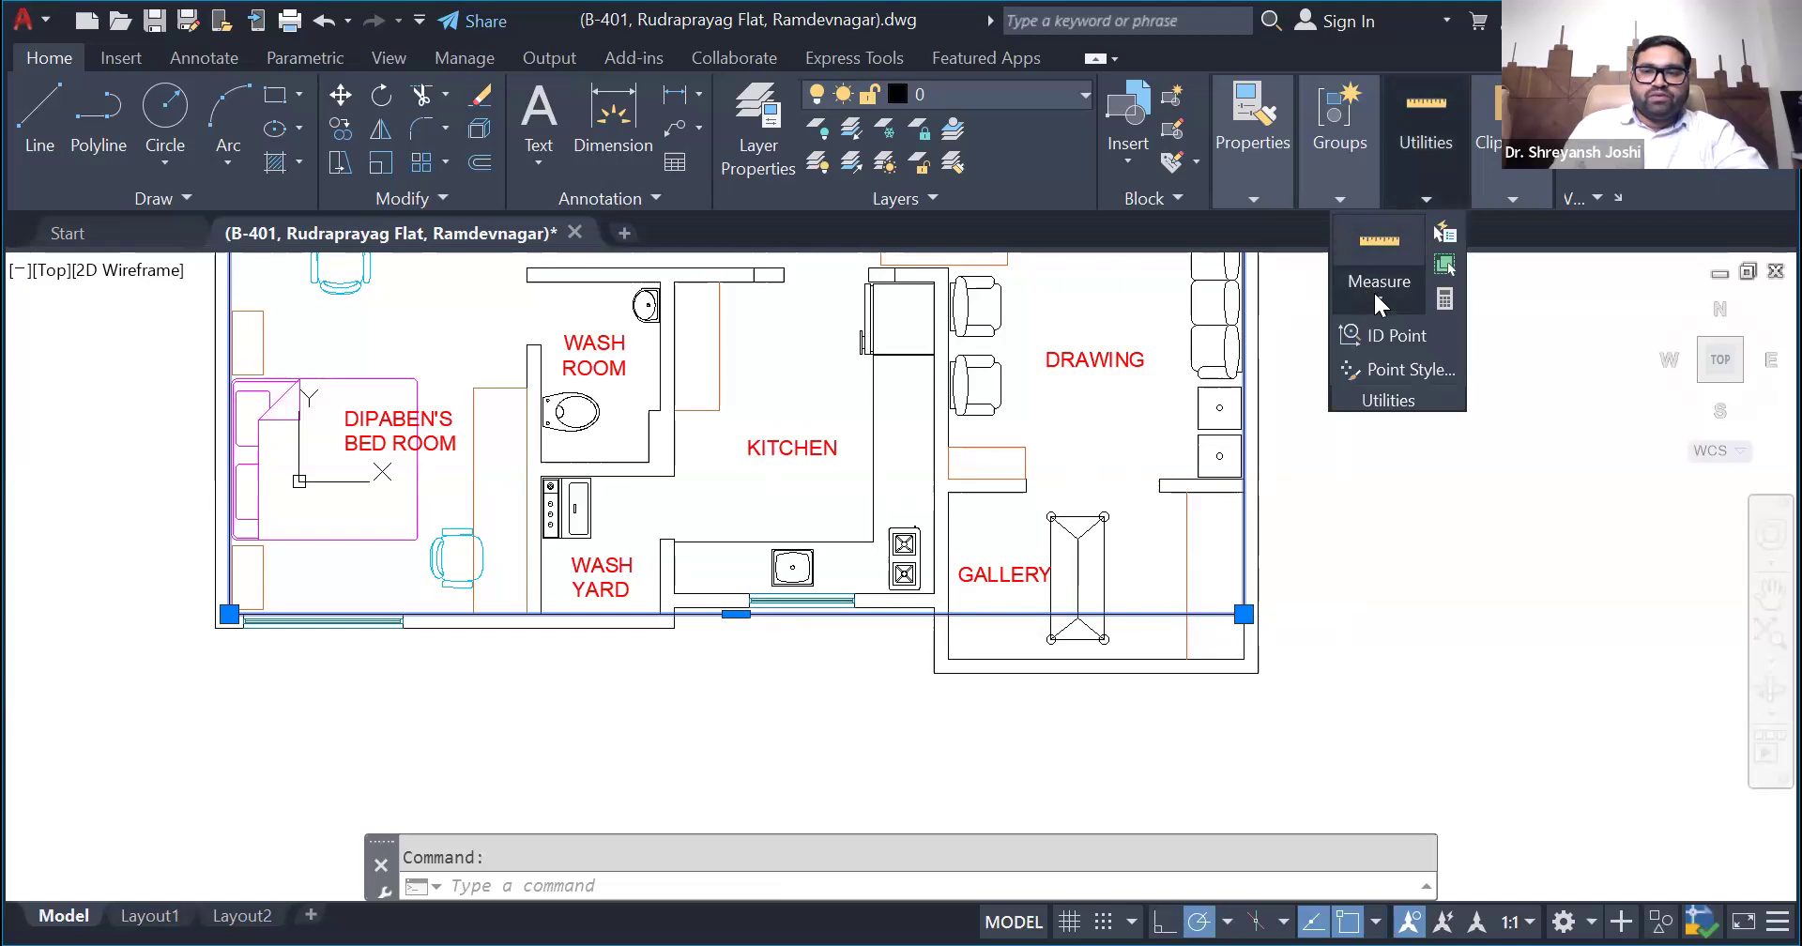
click(1376, 285)
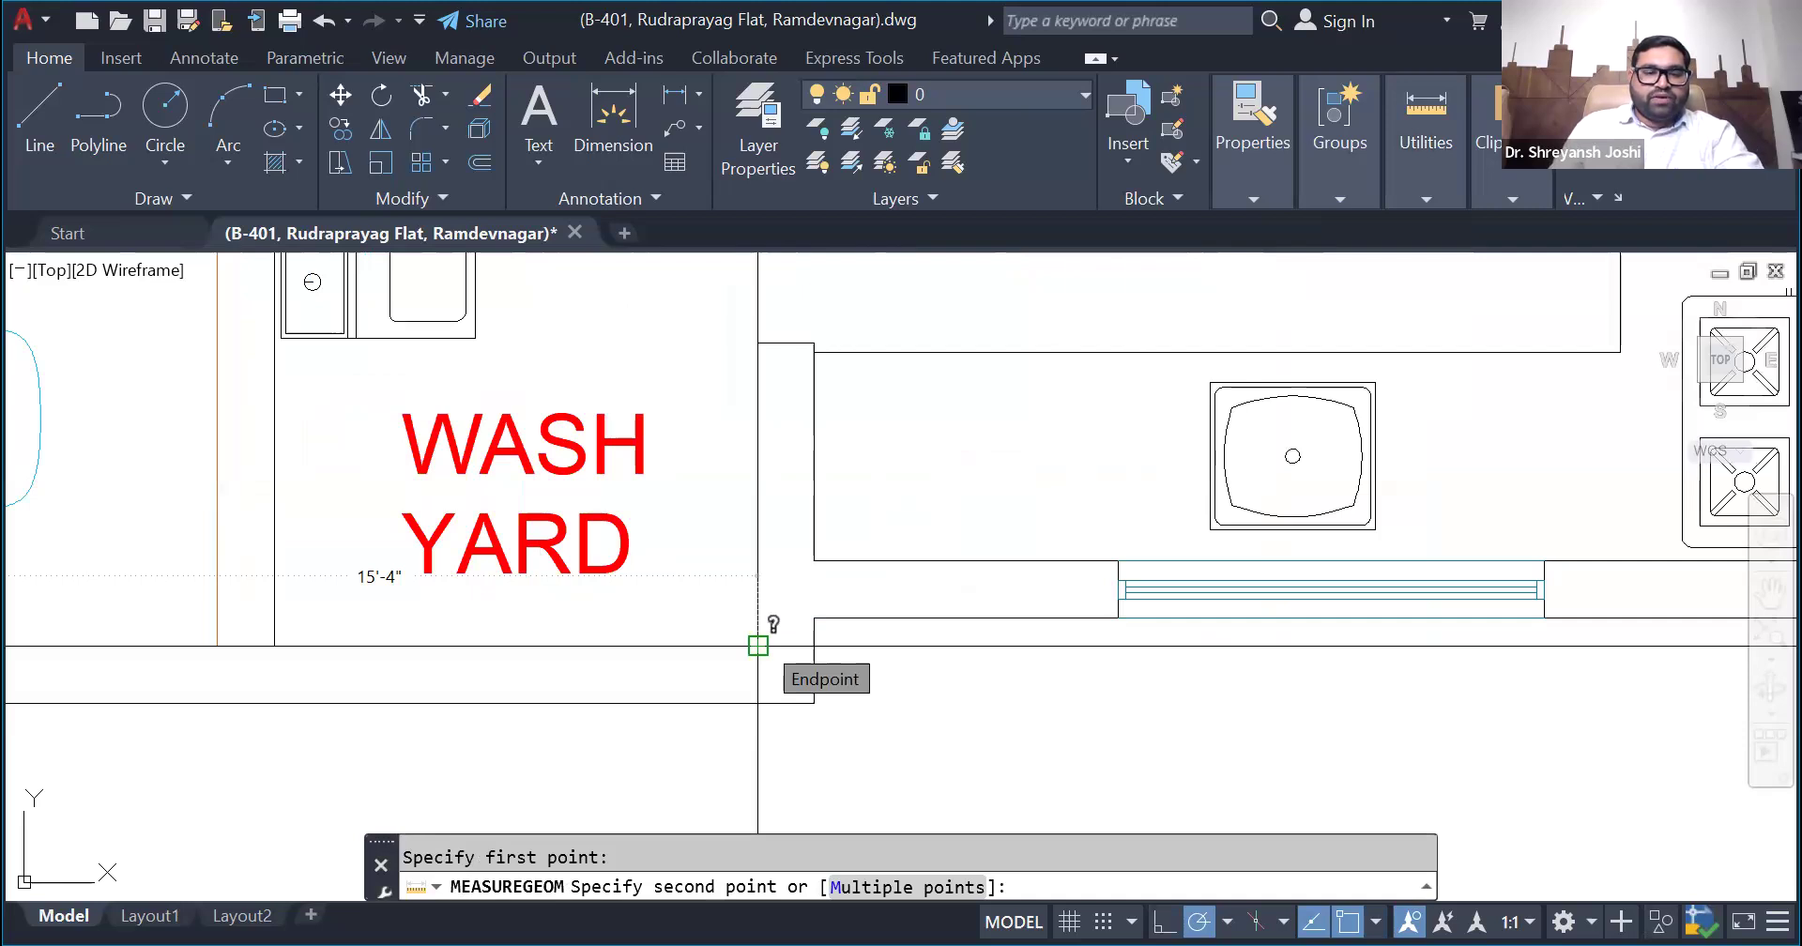
scroll(758, 646, down, 4)
key(Escape)
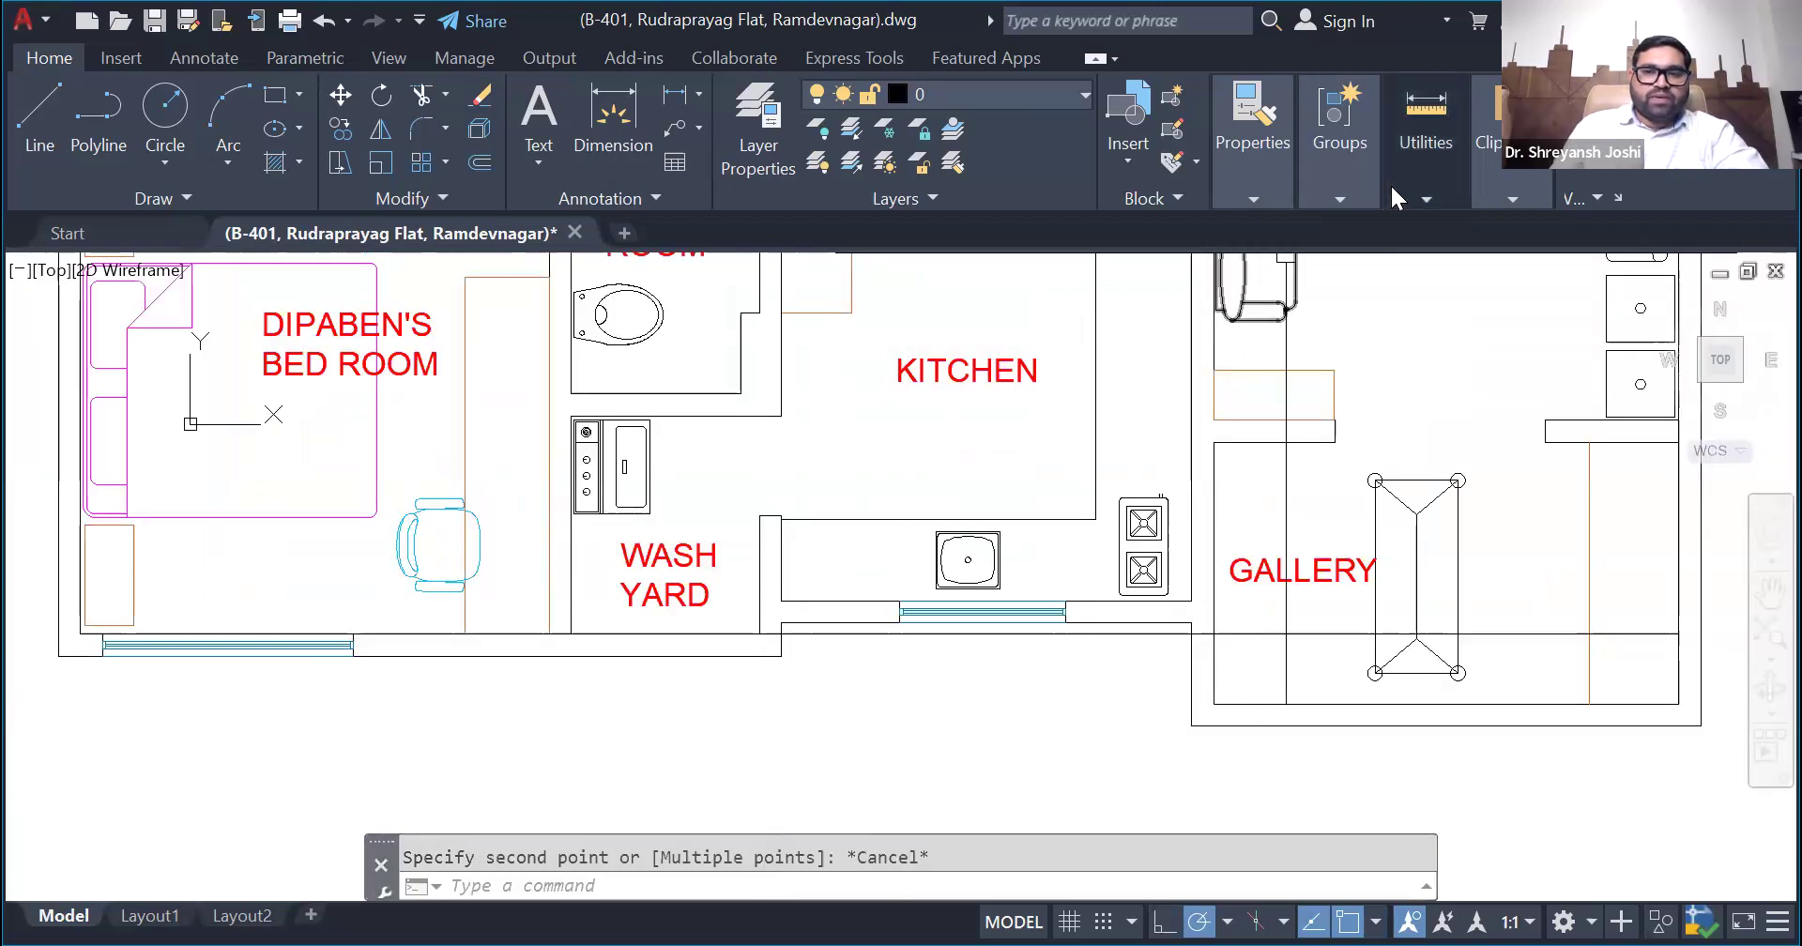
- Measure the gallery's inner width along the rectangle's raised lower edge
click(1392, 197)
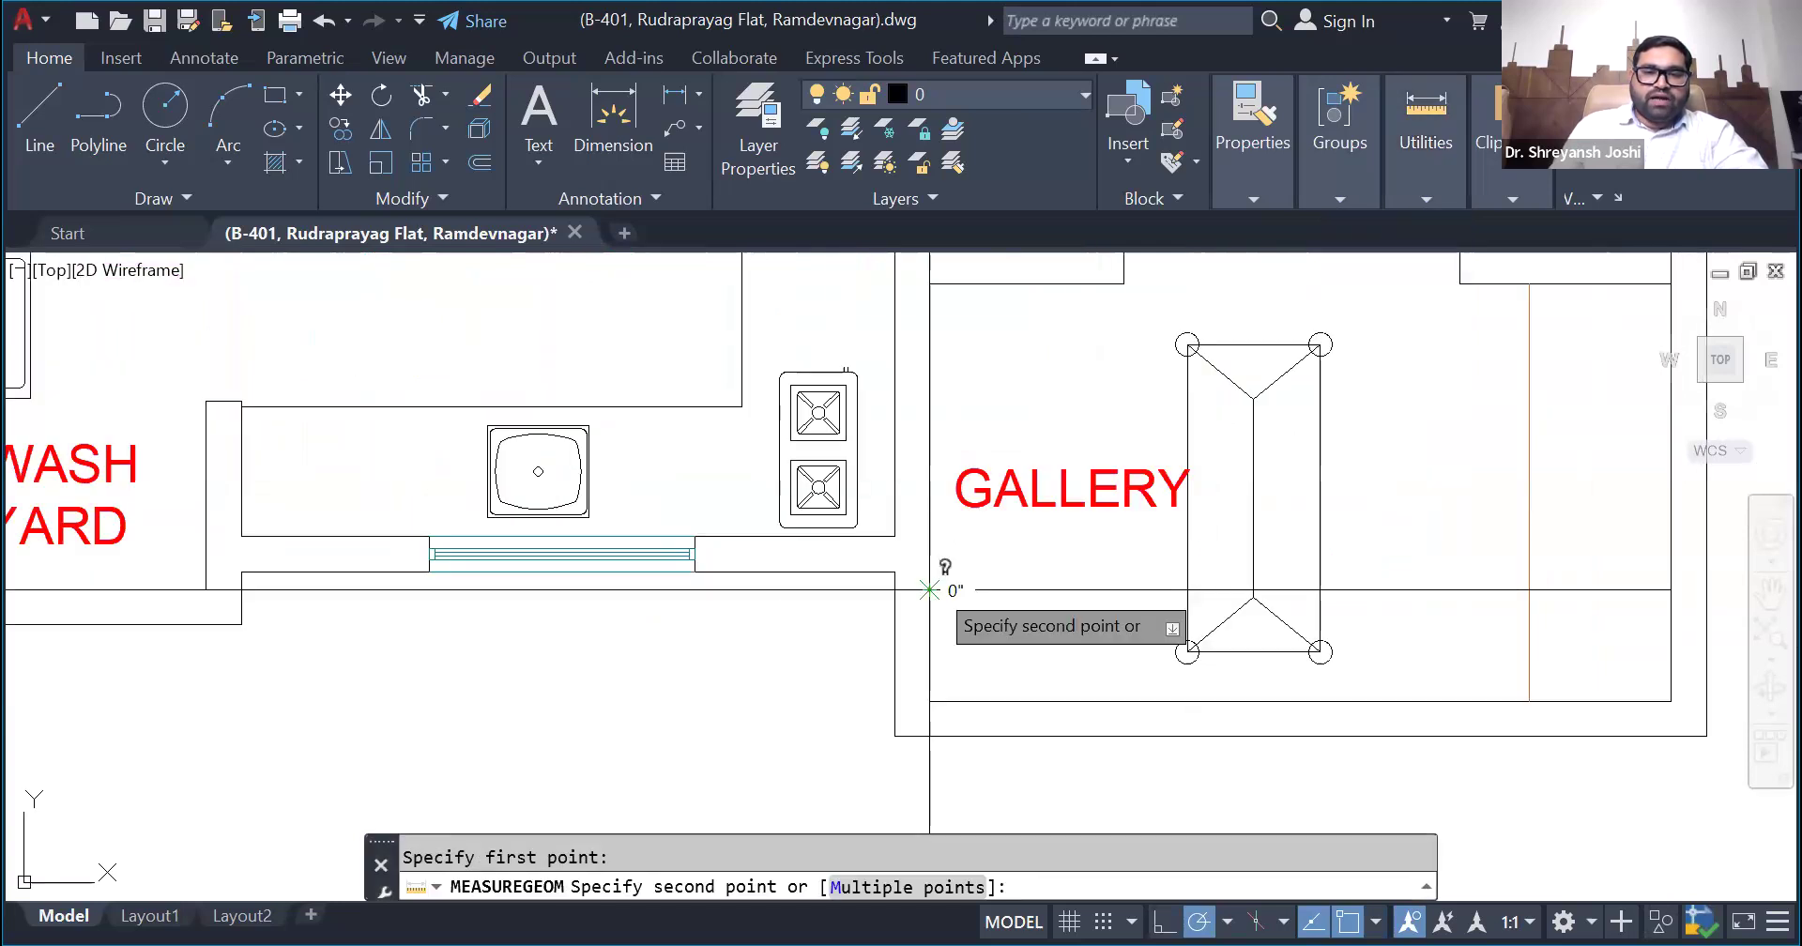
scroll(929, 590, down, 2)
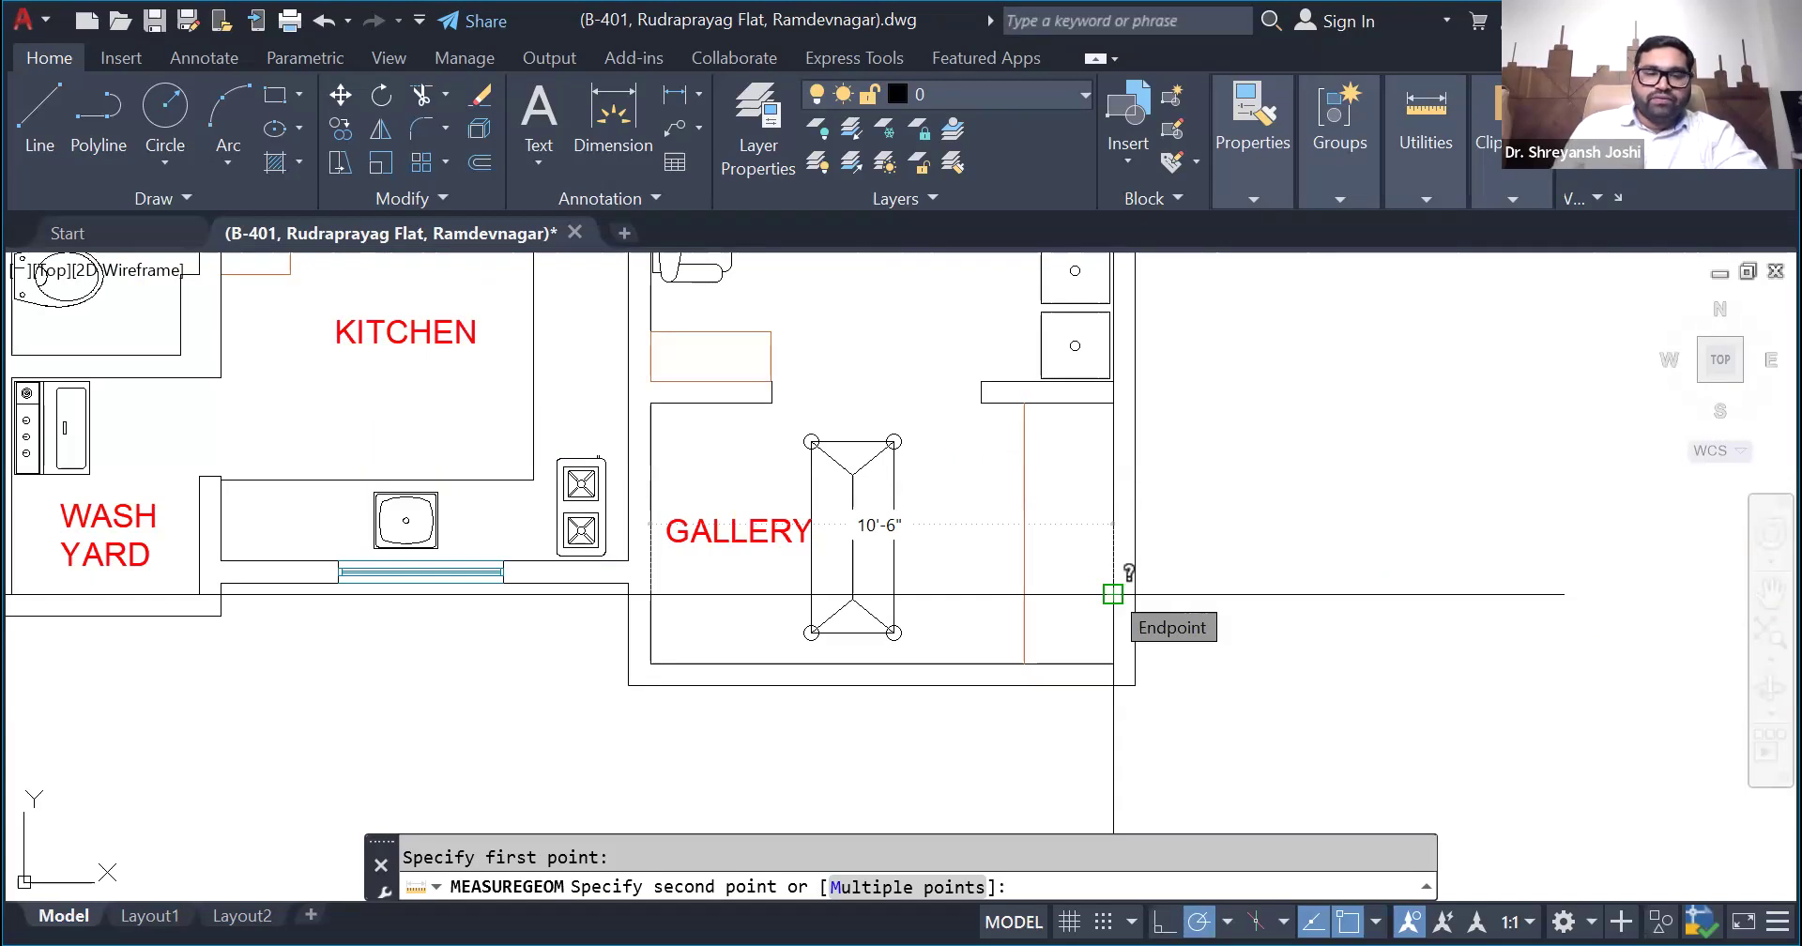
key(Escape)
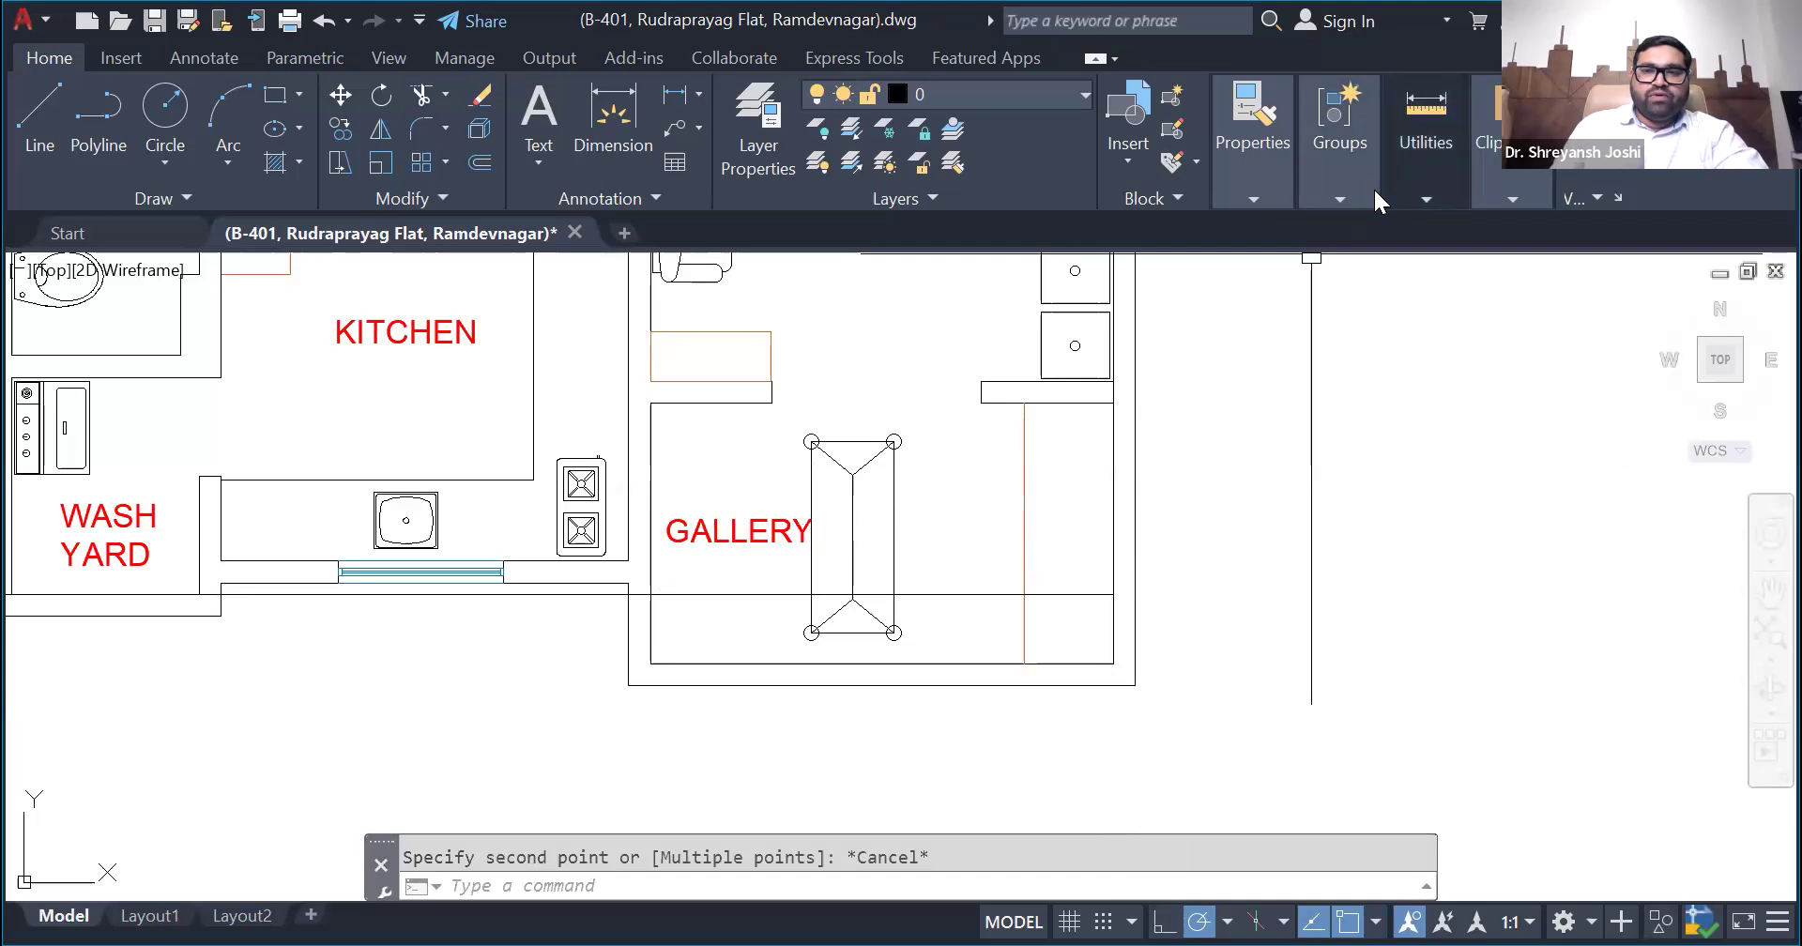
- Measure the horizontal distance from the wash yard's inner right corner to the gallery's inner left wall
click(1425, 188)
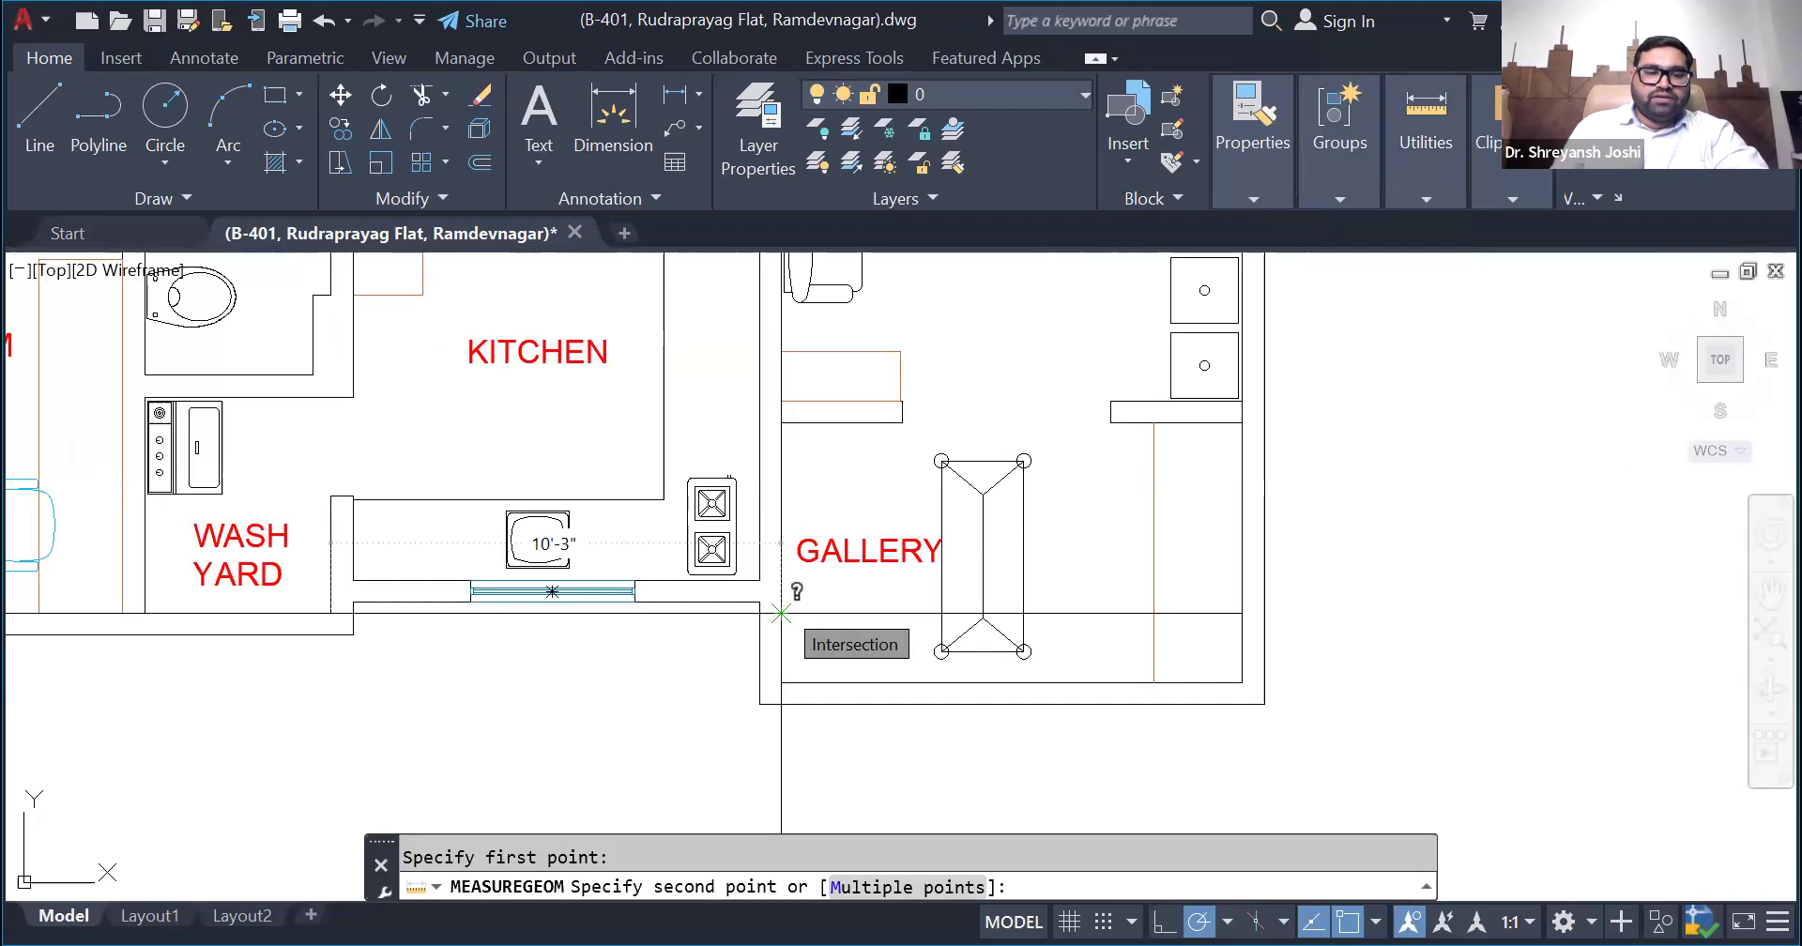
key(Escape)
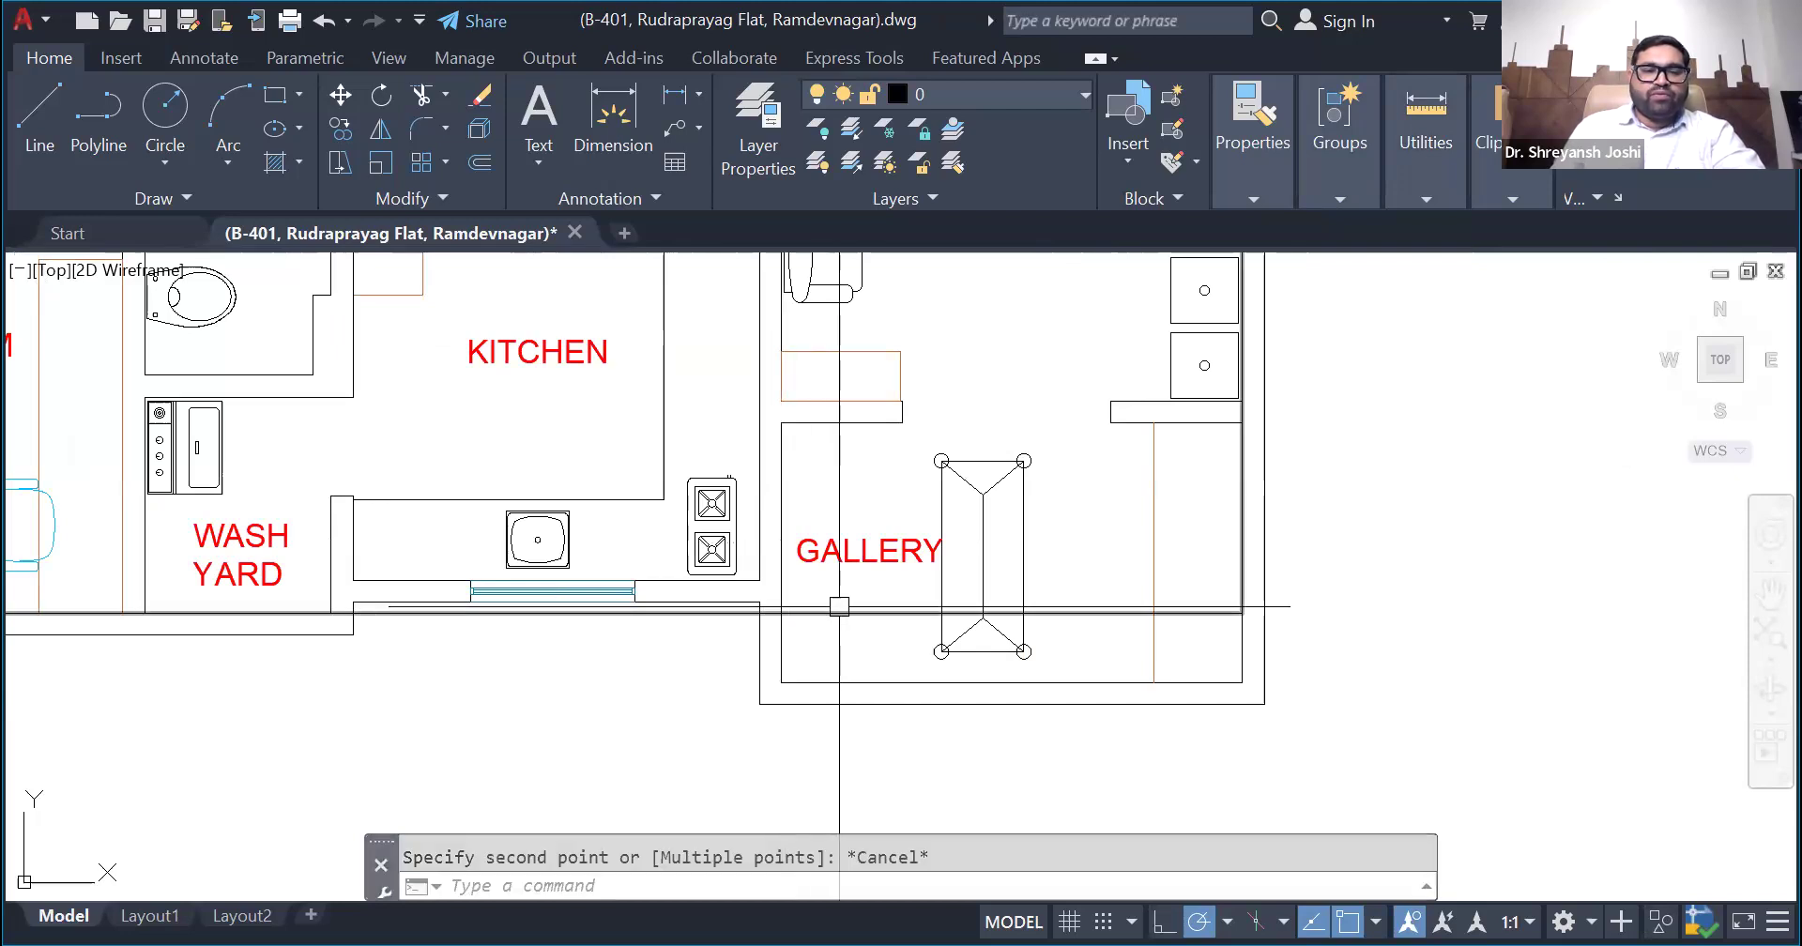
scroll(836, 606, down, 3)
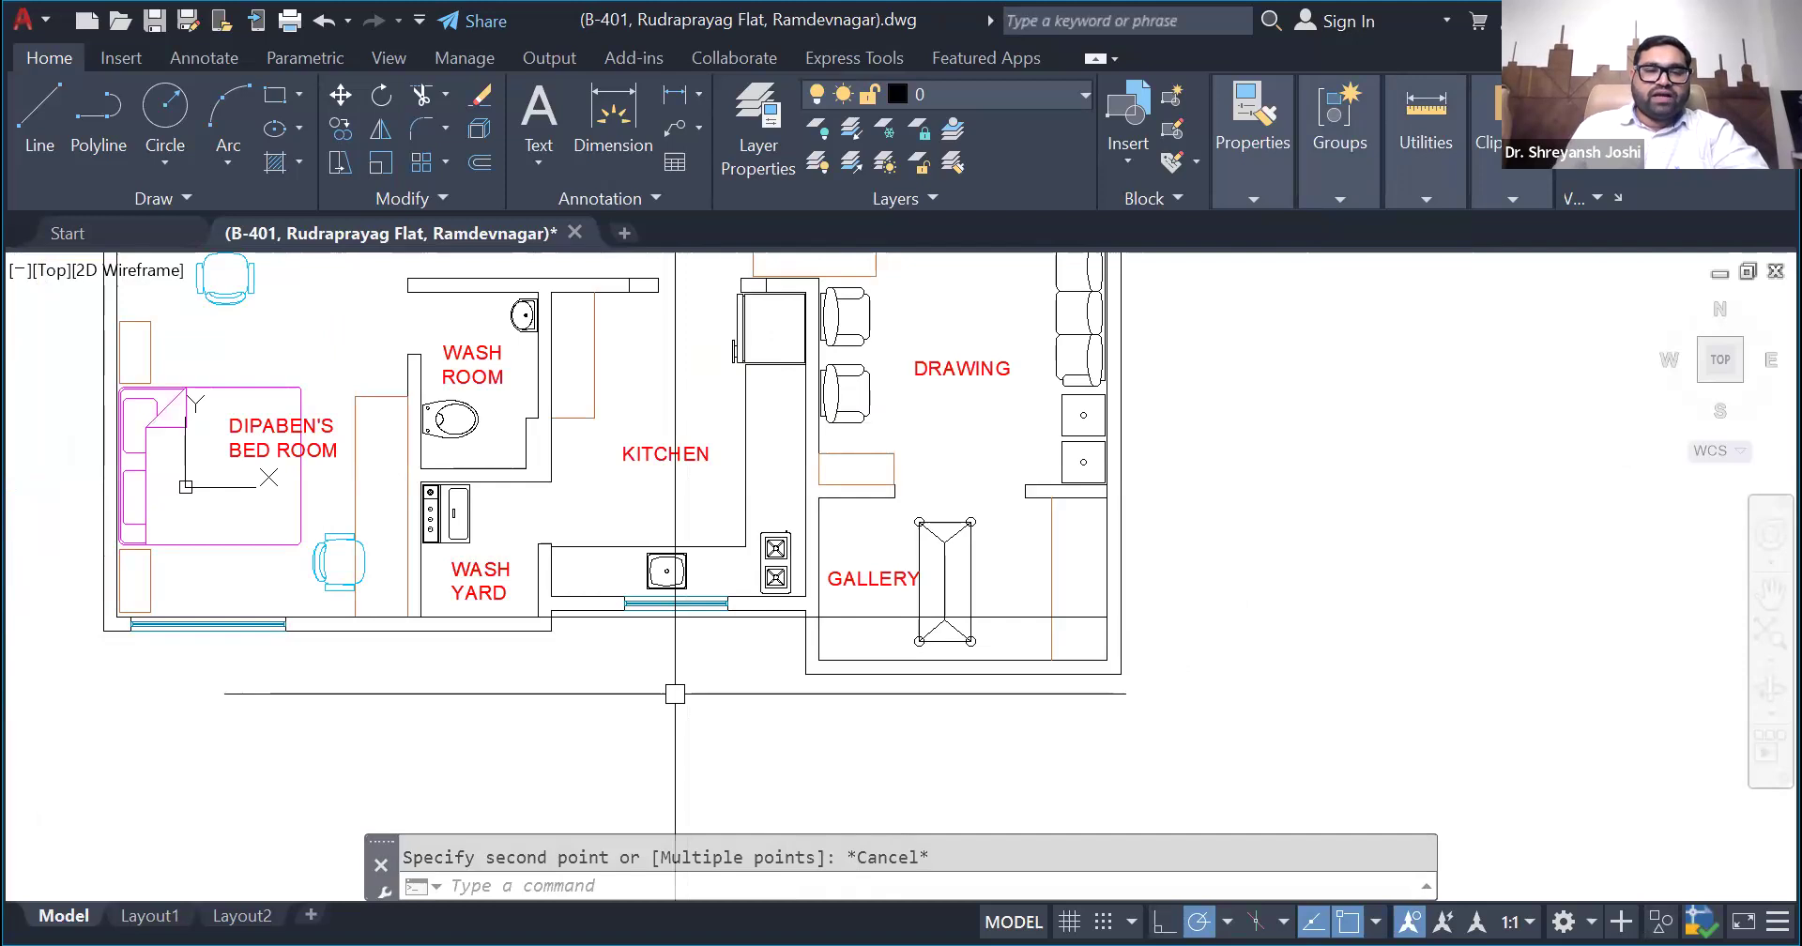
scroll(641, 603, up, 2)
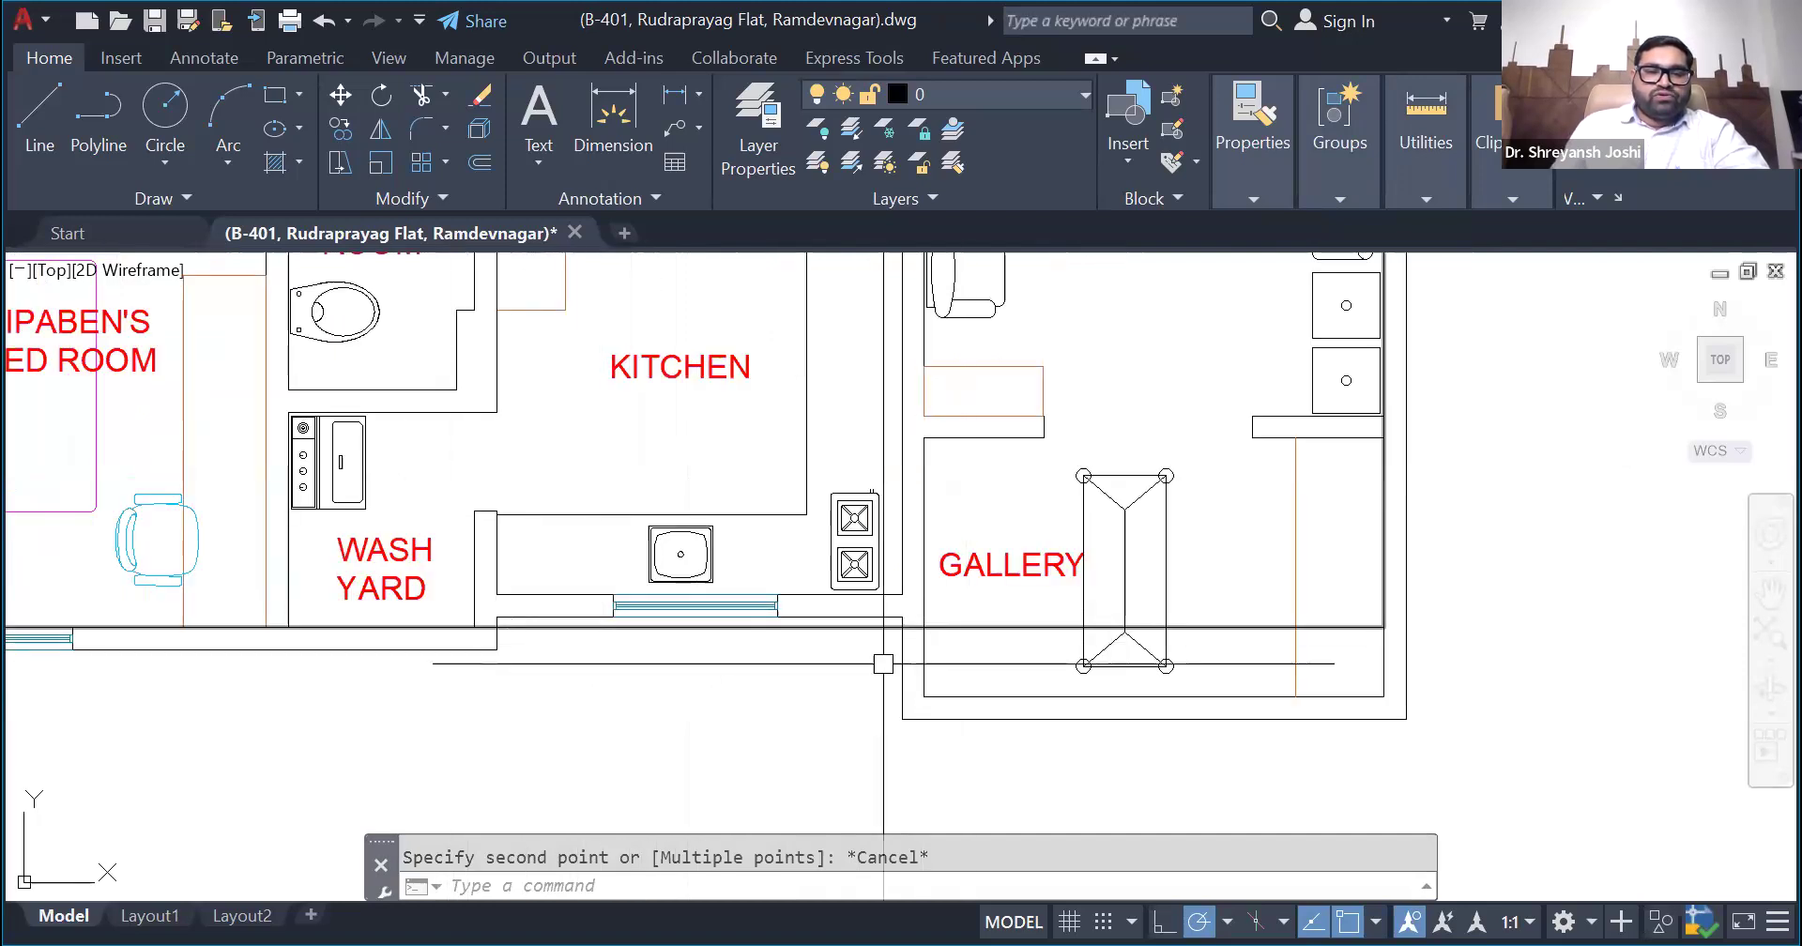
scroll(682, 695, down, 2)
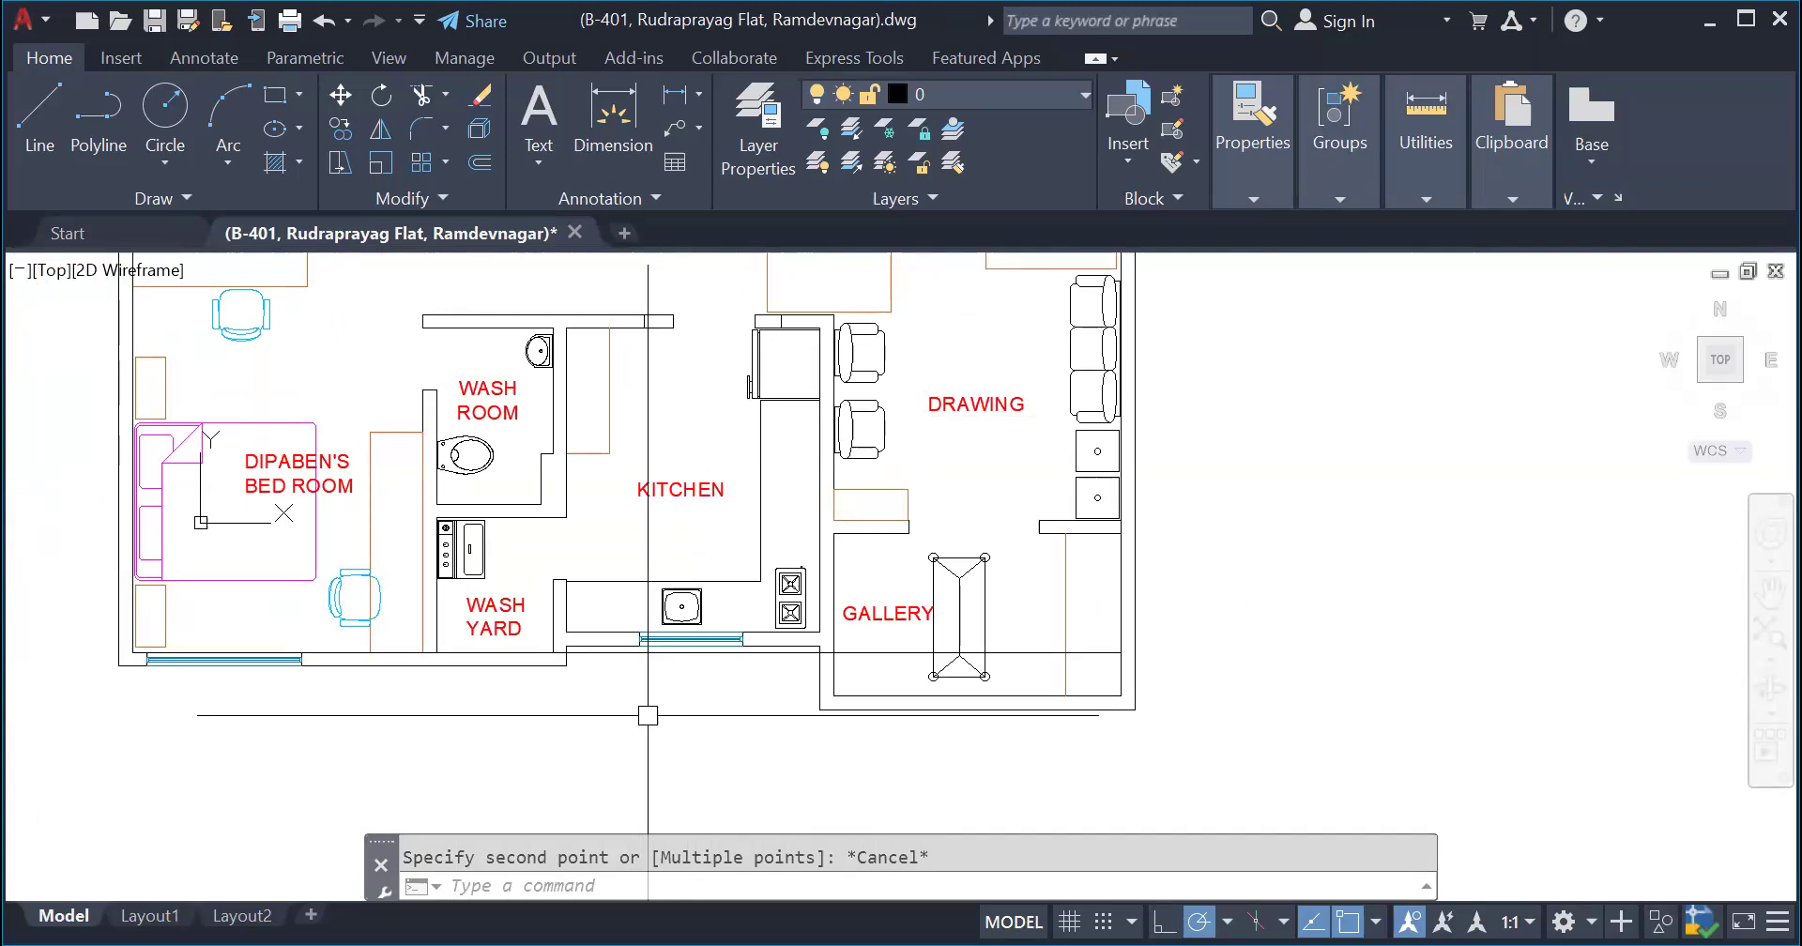
- Undo the stretch that raised the rectangle's lower edge
key(ctrl+z)
key(ctrl+z)
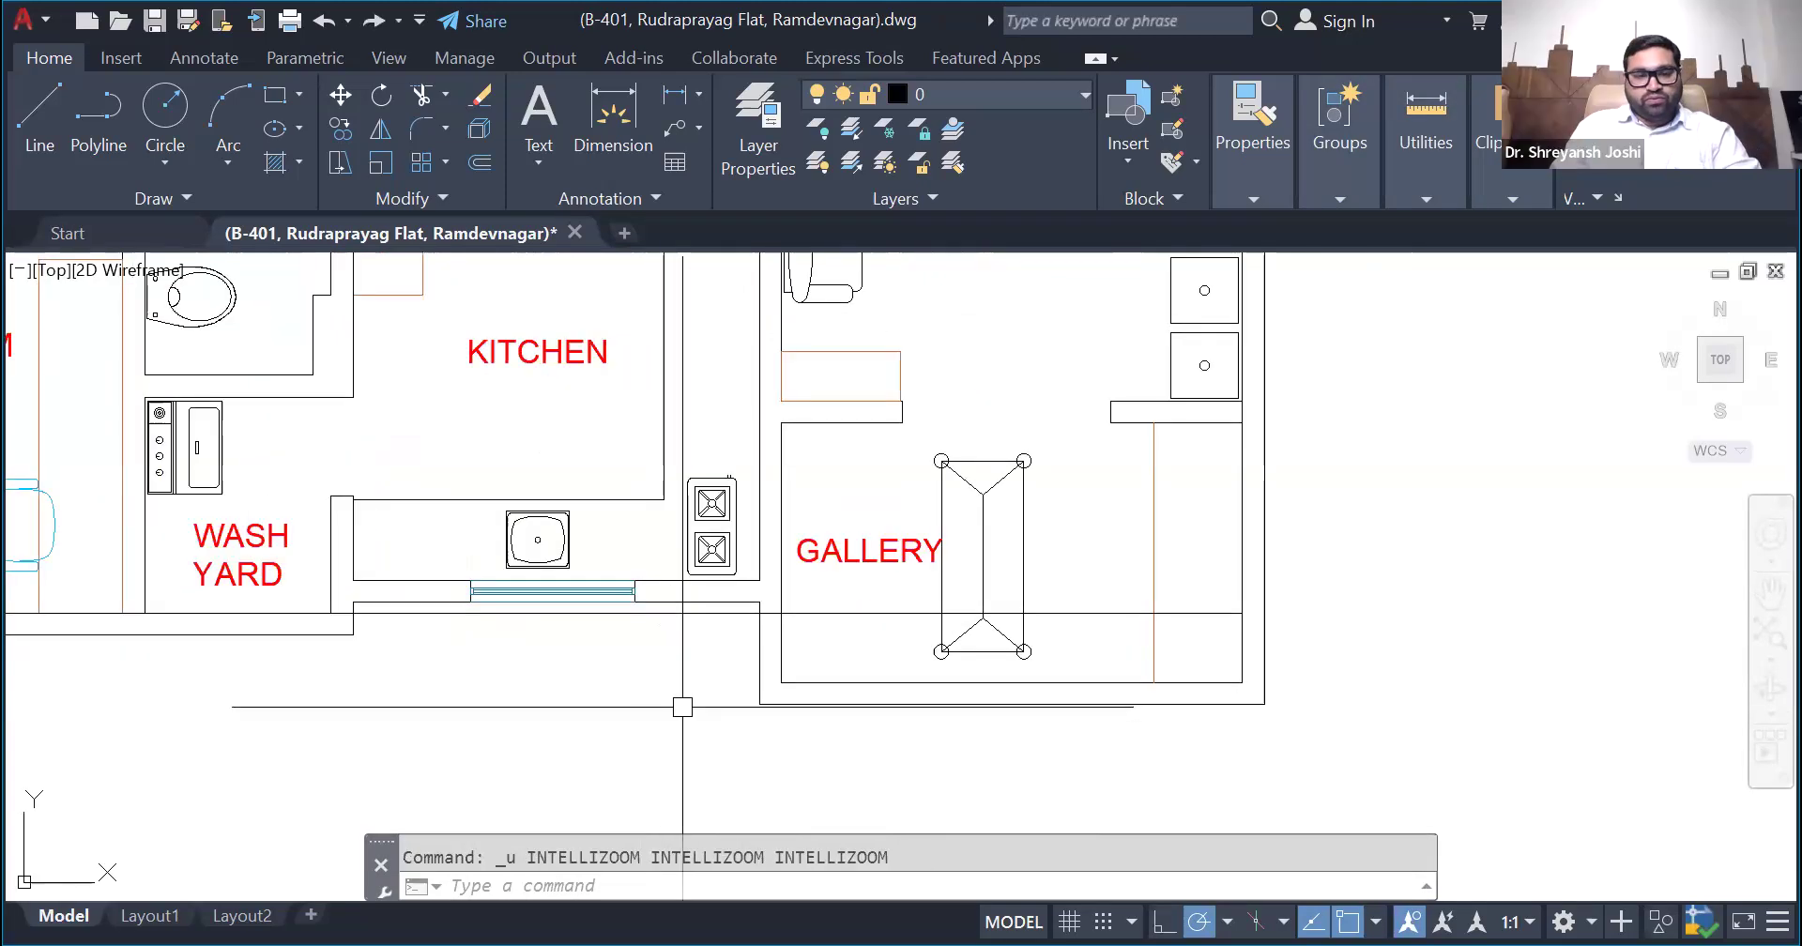
key(ctrl+z)
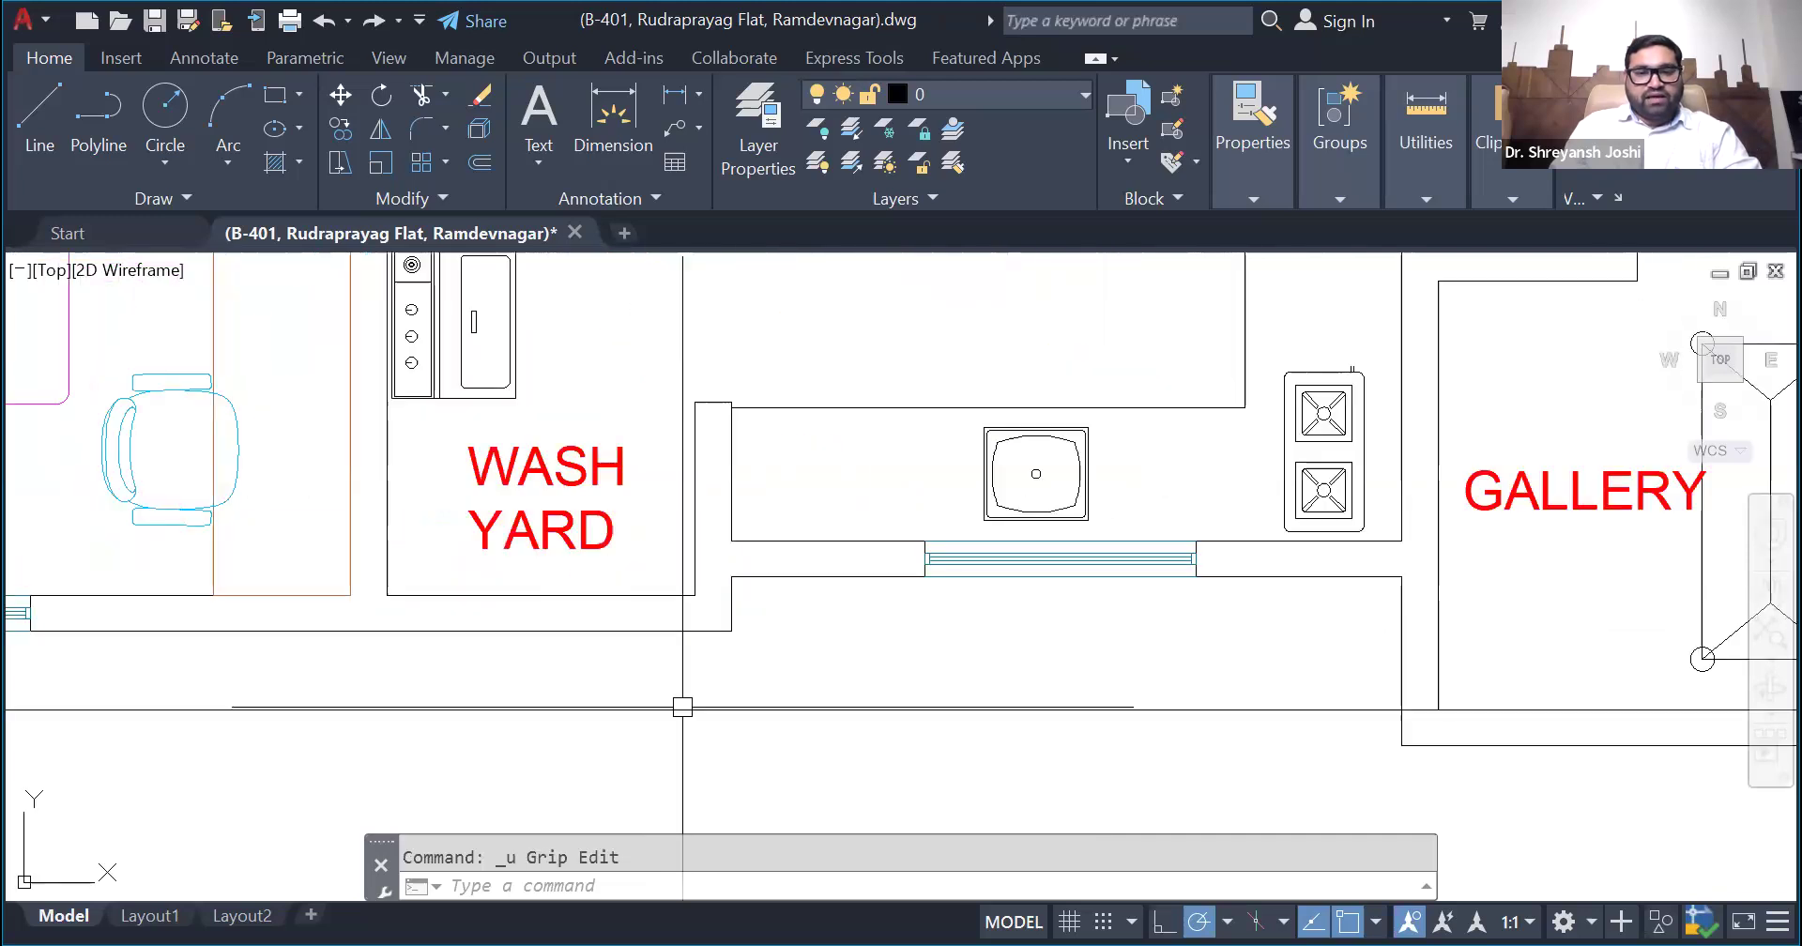
- Reselect the rectangle and examine how its lower edge fits the bedroom, kitchen and gallery walls
scroll(682, 706, down, 4)
click(744, 644)
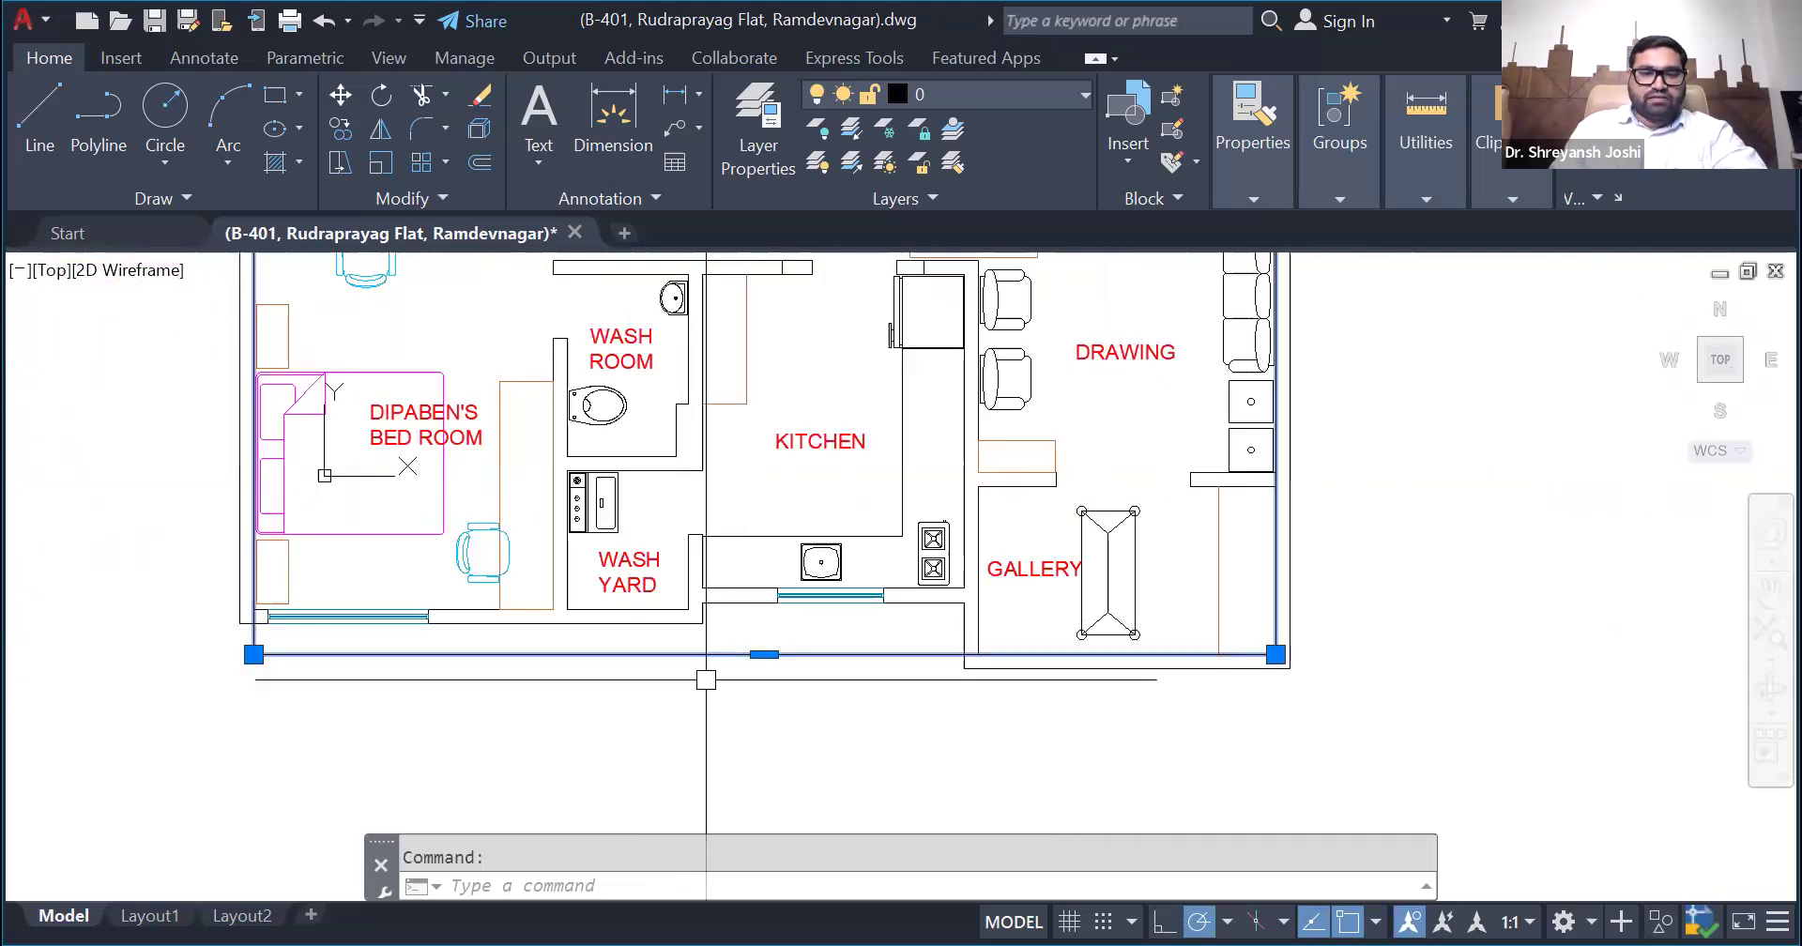
scroll(570, 728, down, 2)
scroll(495, 737, down, 2)
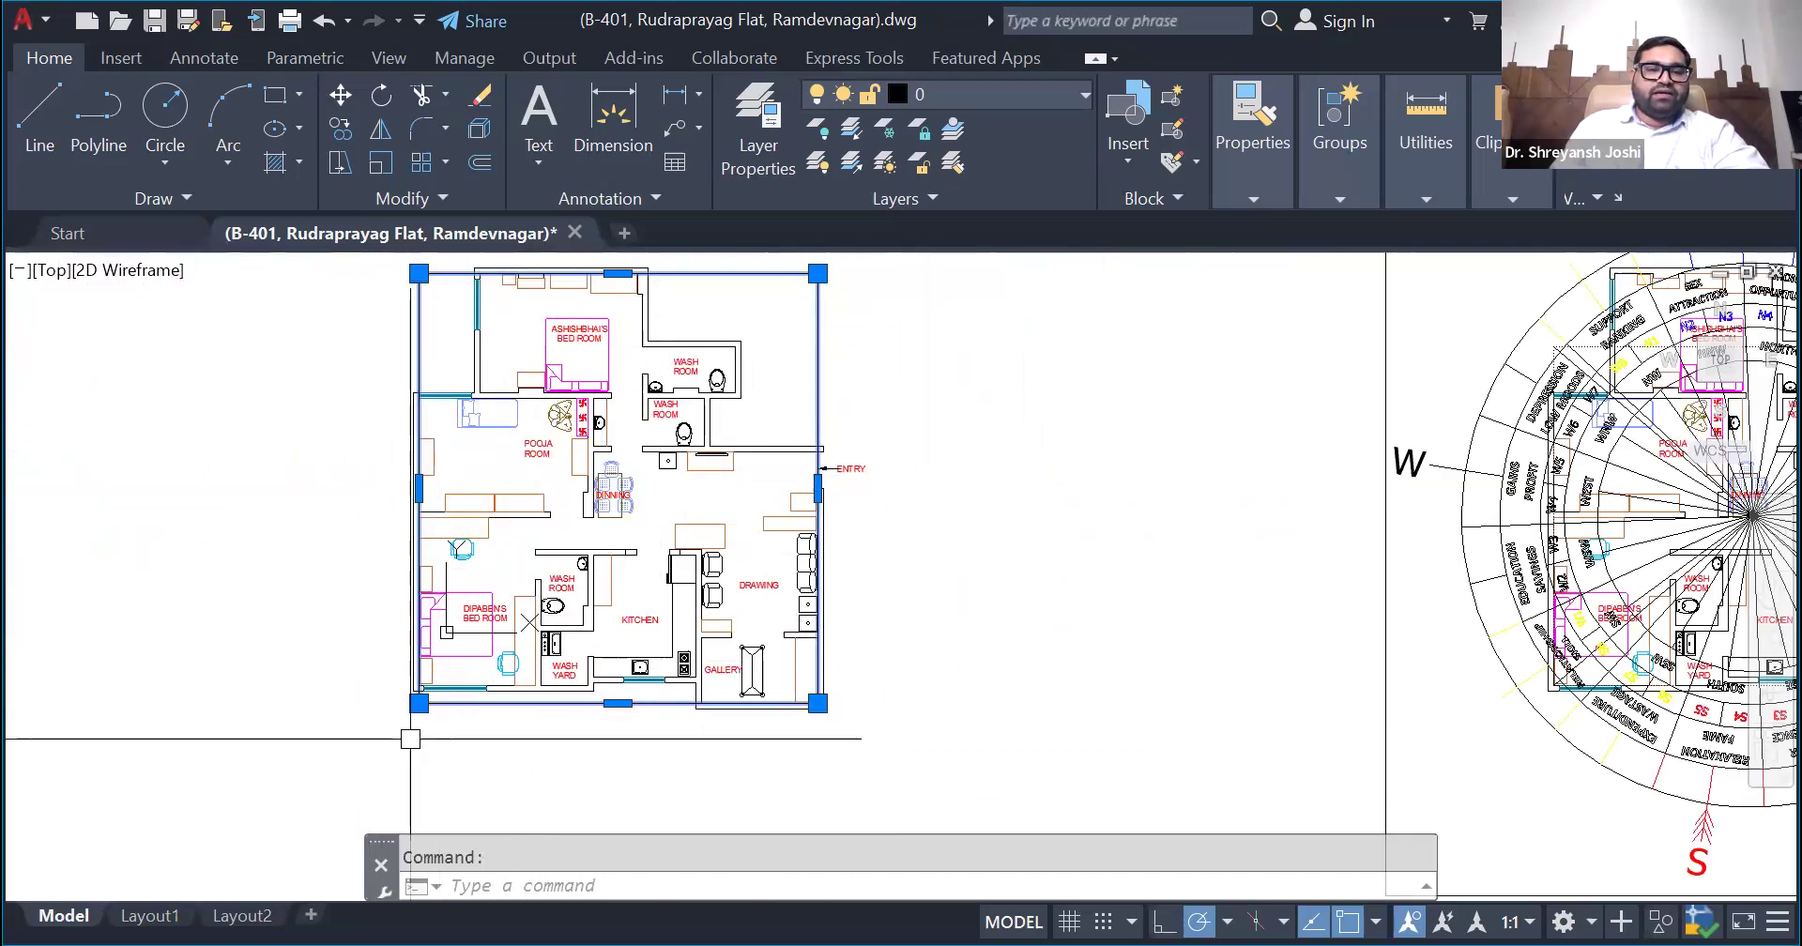
scroll(518, 721, up, 2)
scroll(519, 721, up, 2)
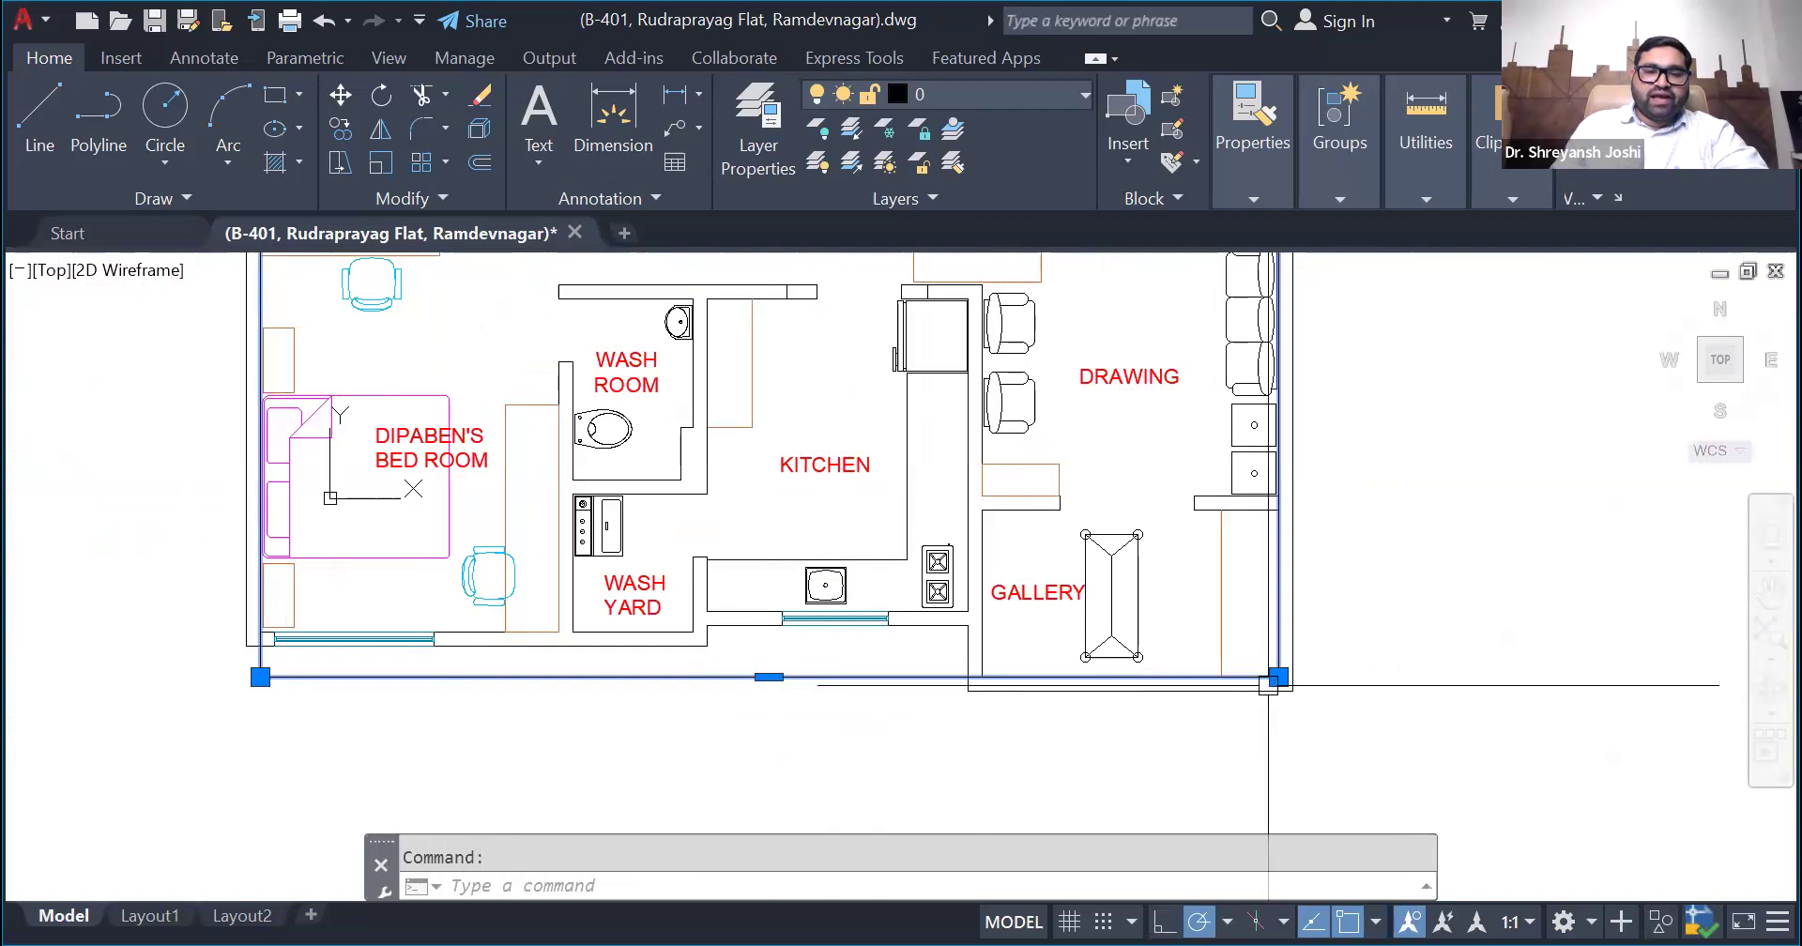
- Measure along the rectangle's lower edge from the gallery's outer left wall to the rectangle's lower-left corner
scroll(554, 723, up, 2)
scroll(564, 719, down, 2)
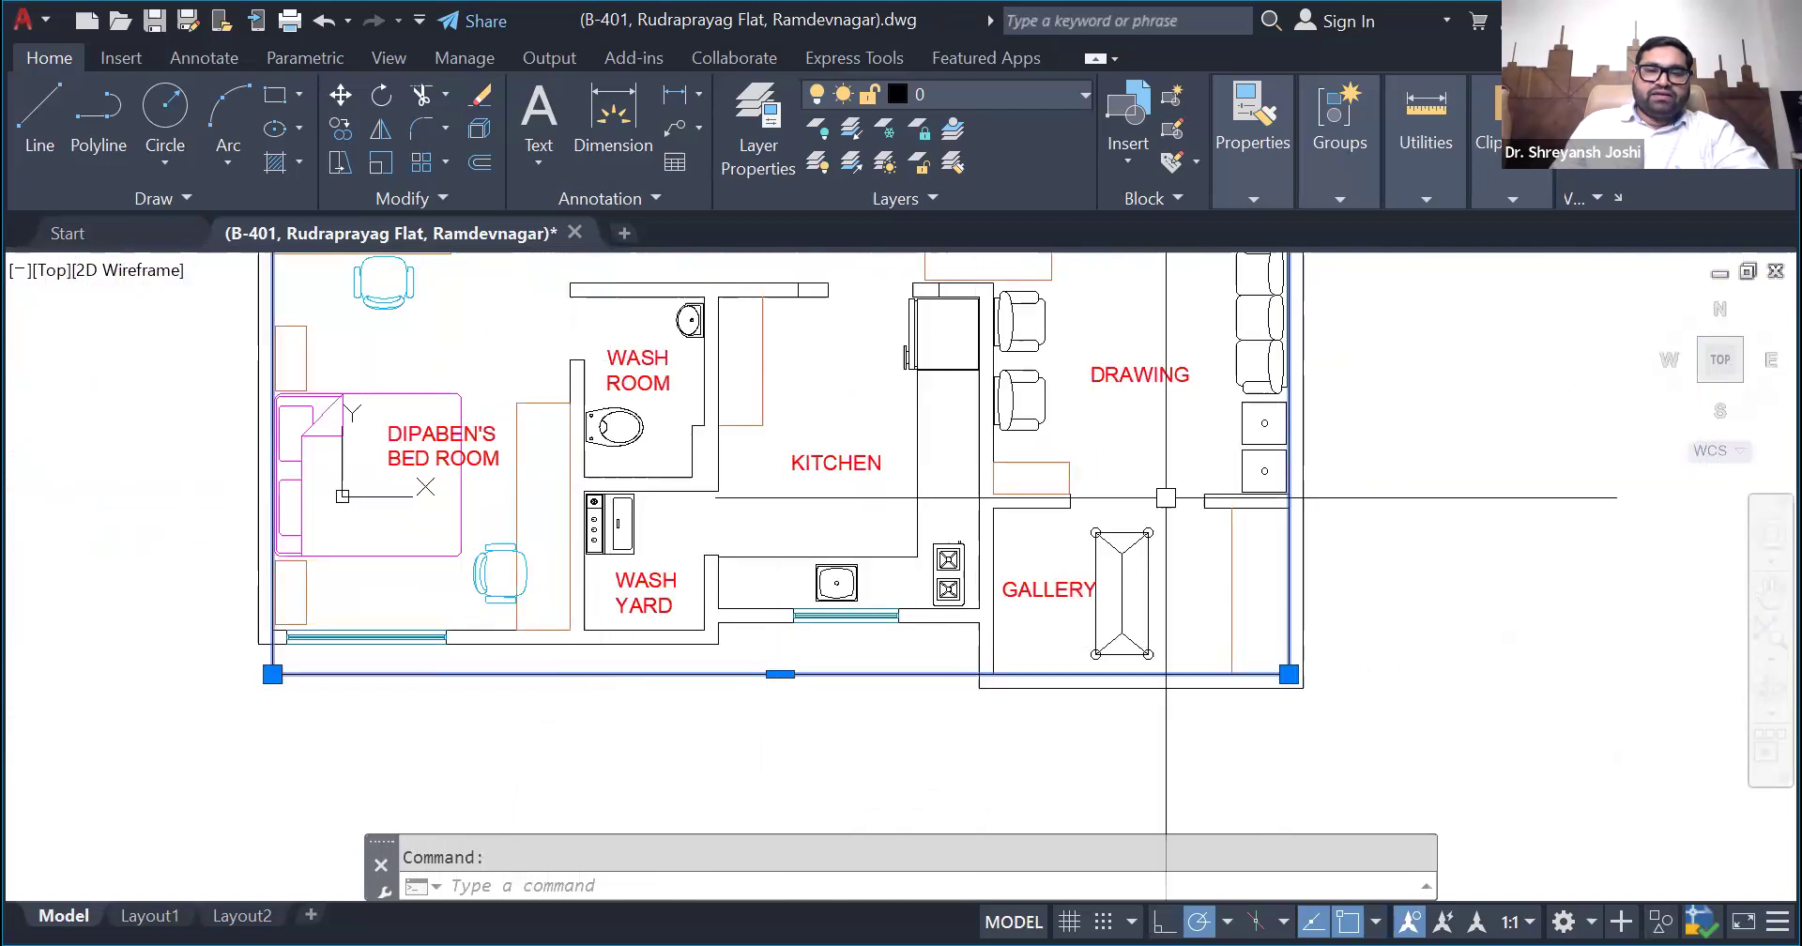
click(1398, 185)
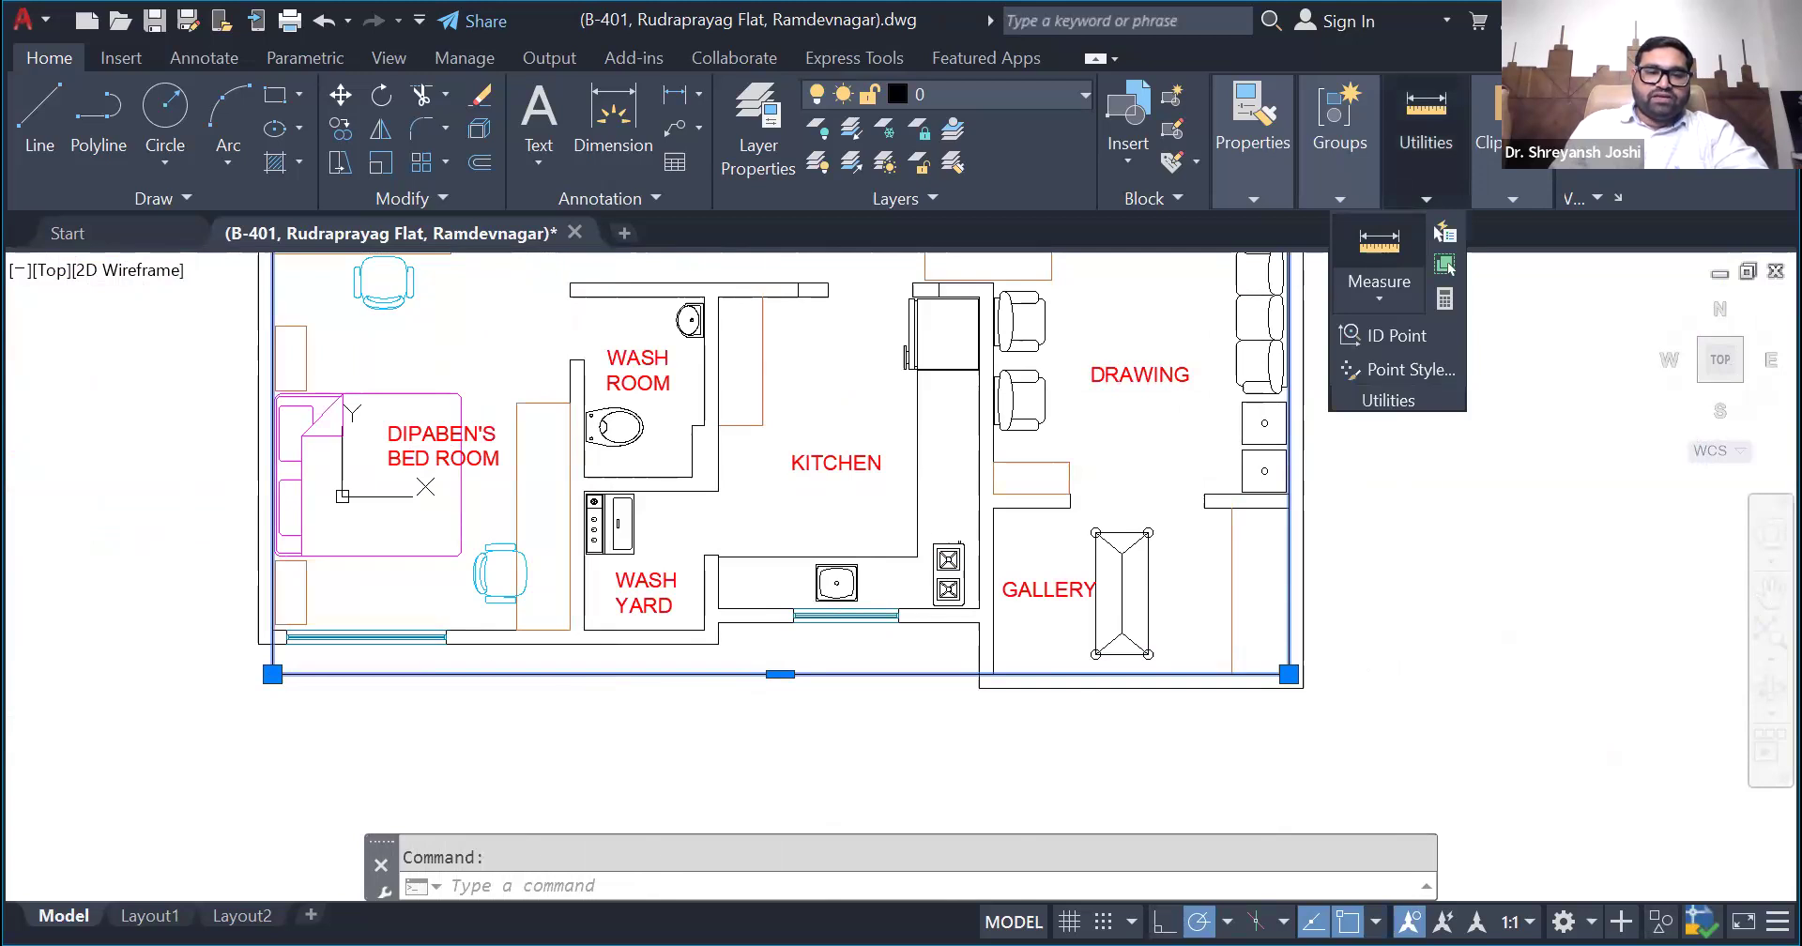
click(1378, 245)
click(979, 674)
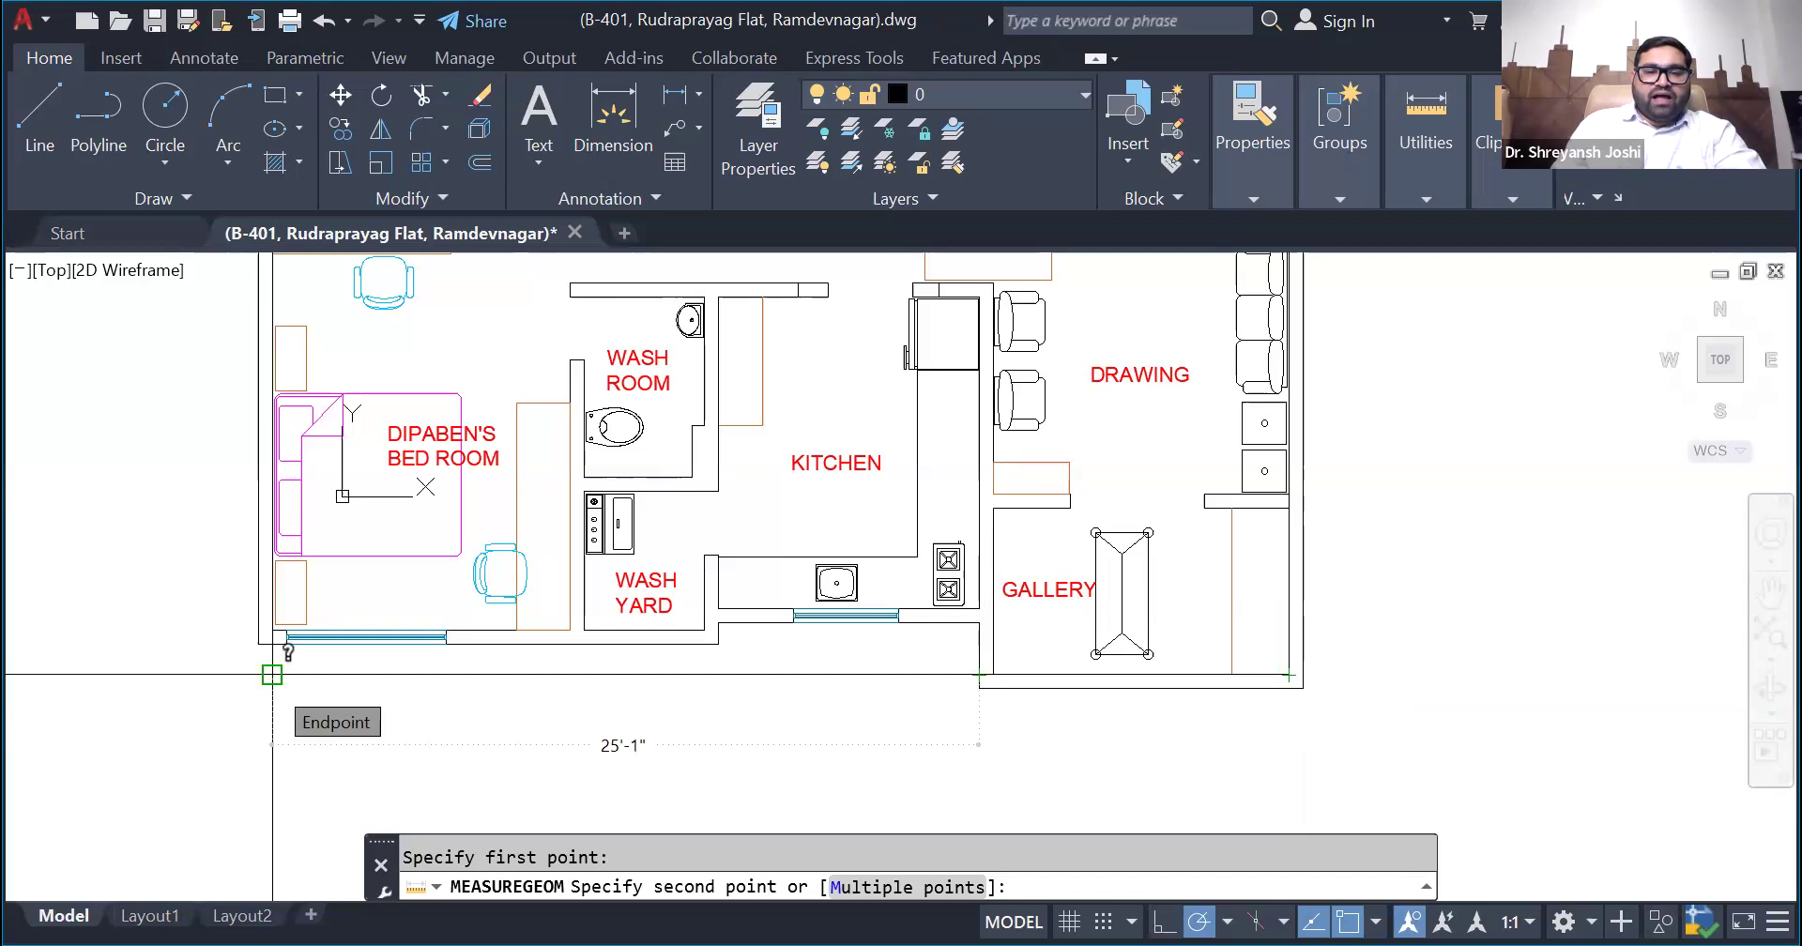
key(Escape)
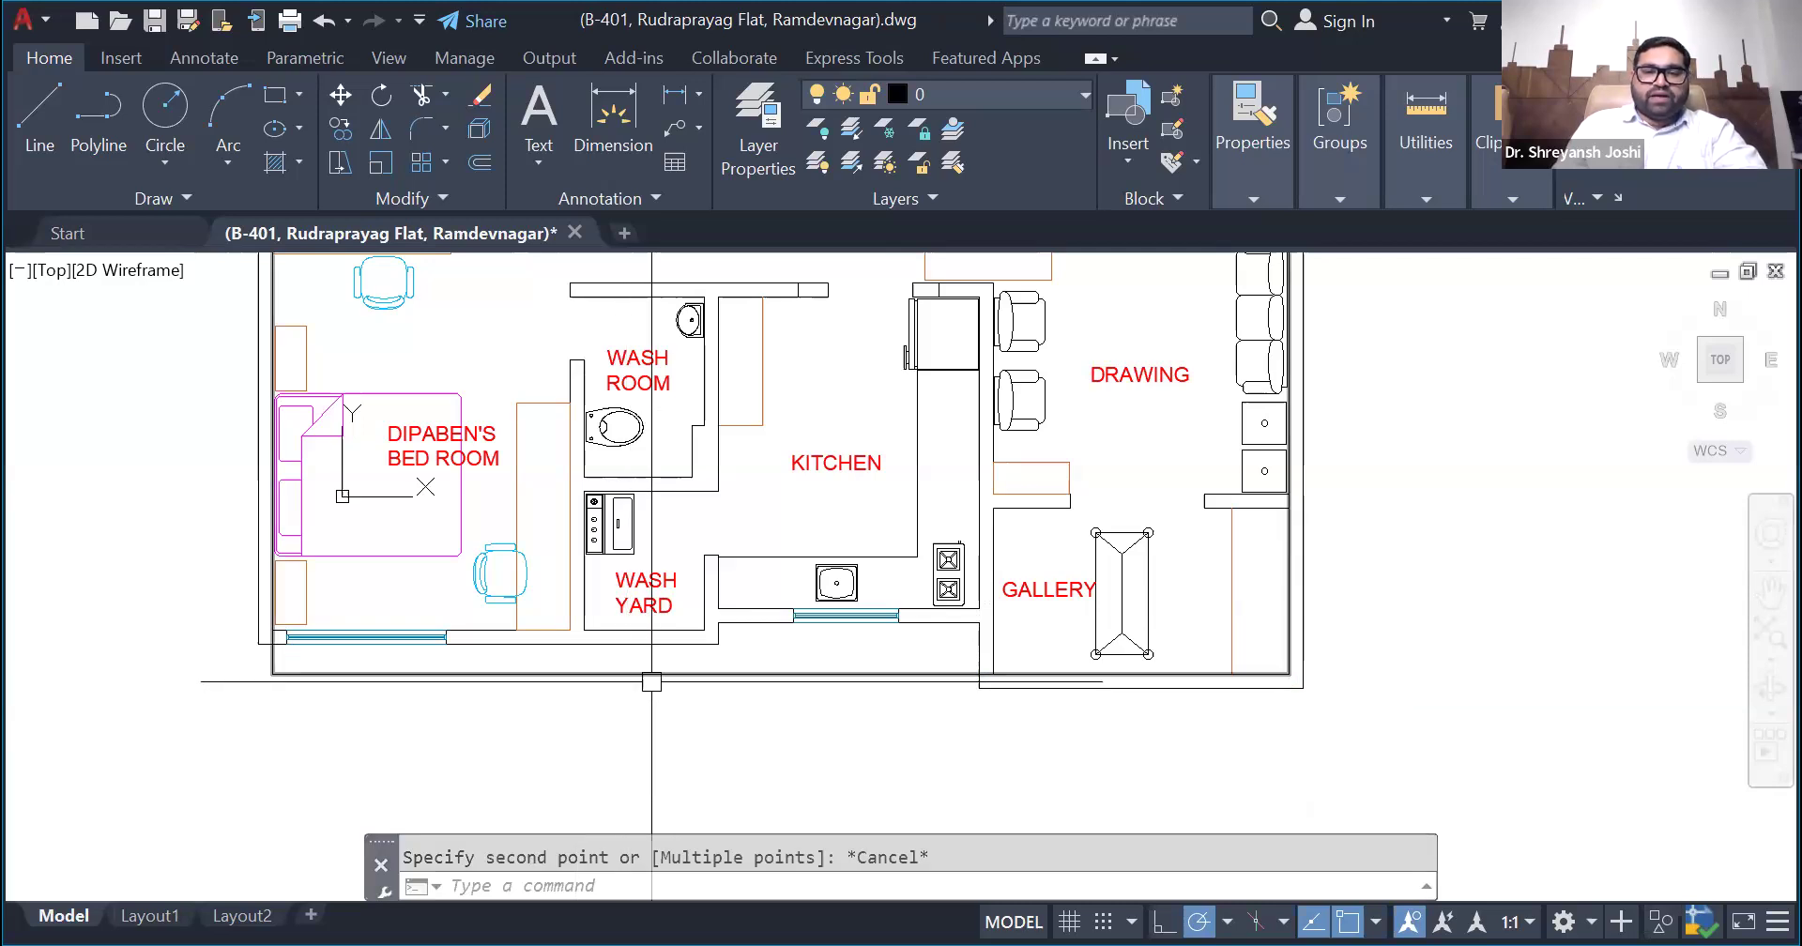
- Stretch the rectangle's lower edge up to the inner face of the lower bedroom and wash yard wall
click(643, 677)
scroll(757, 686, up, 2)
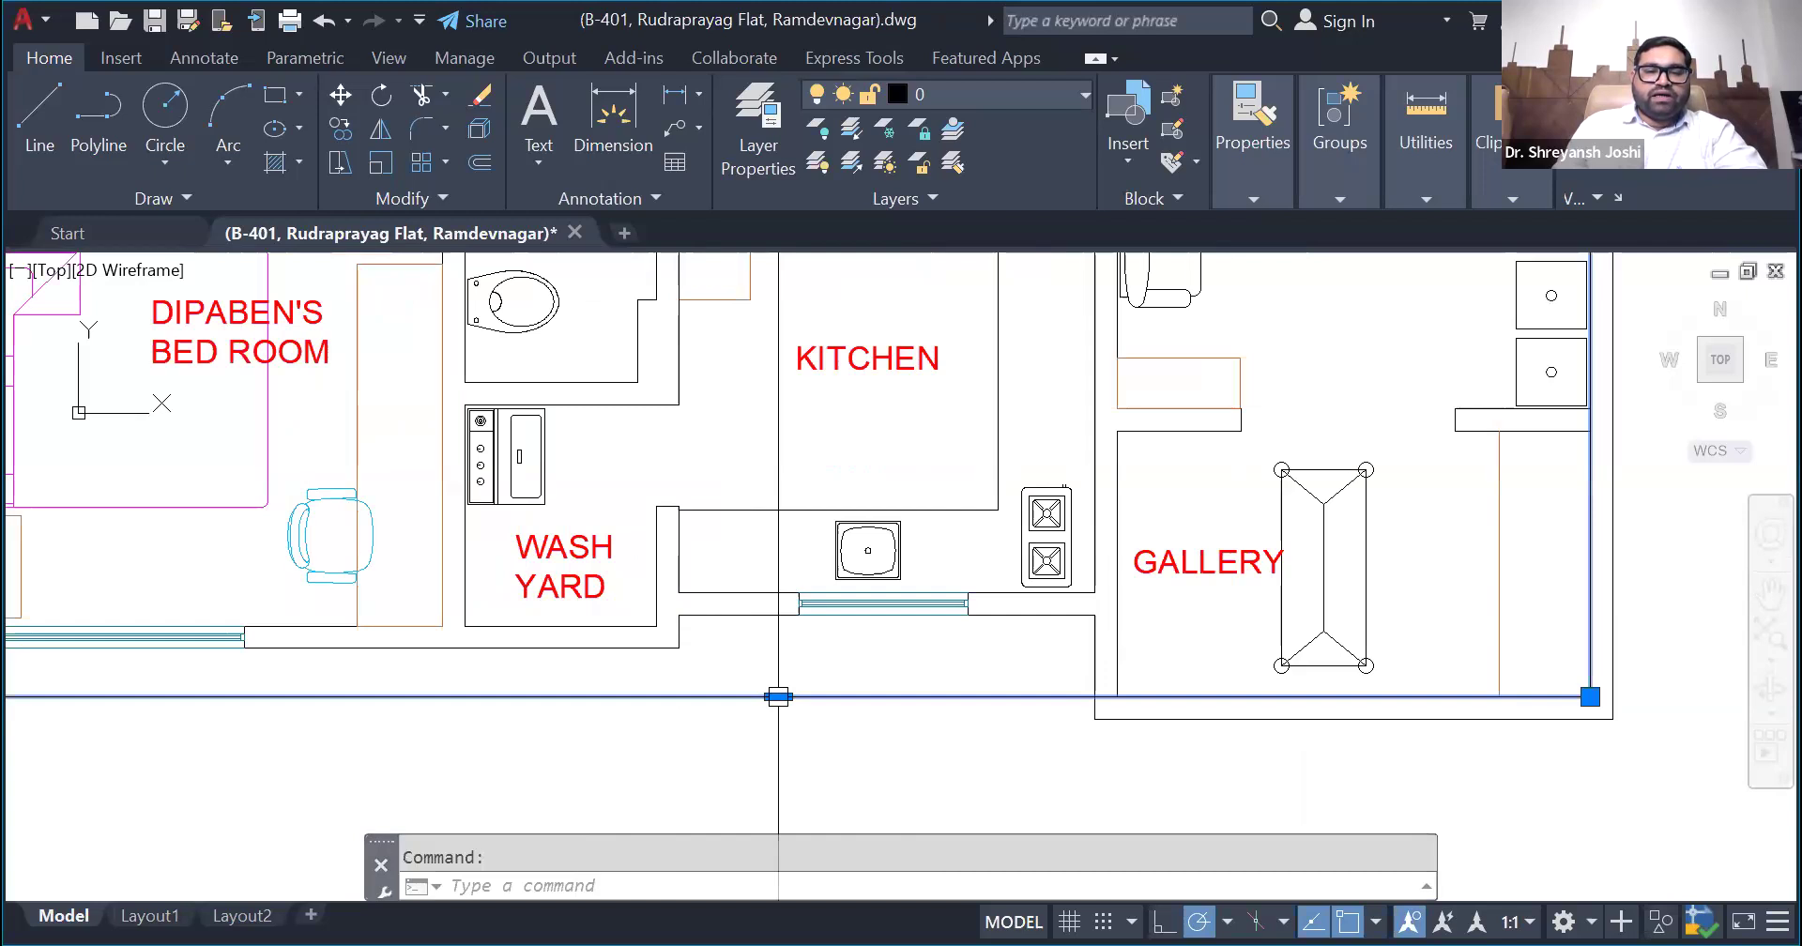
click(778, 696)
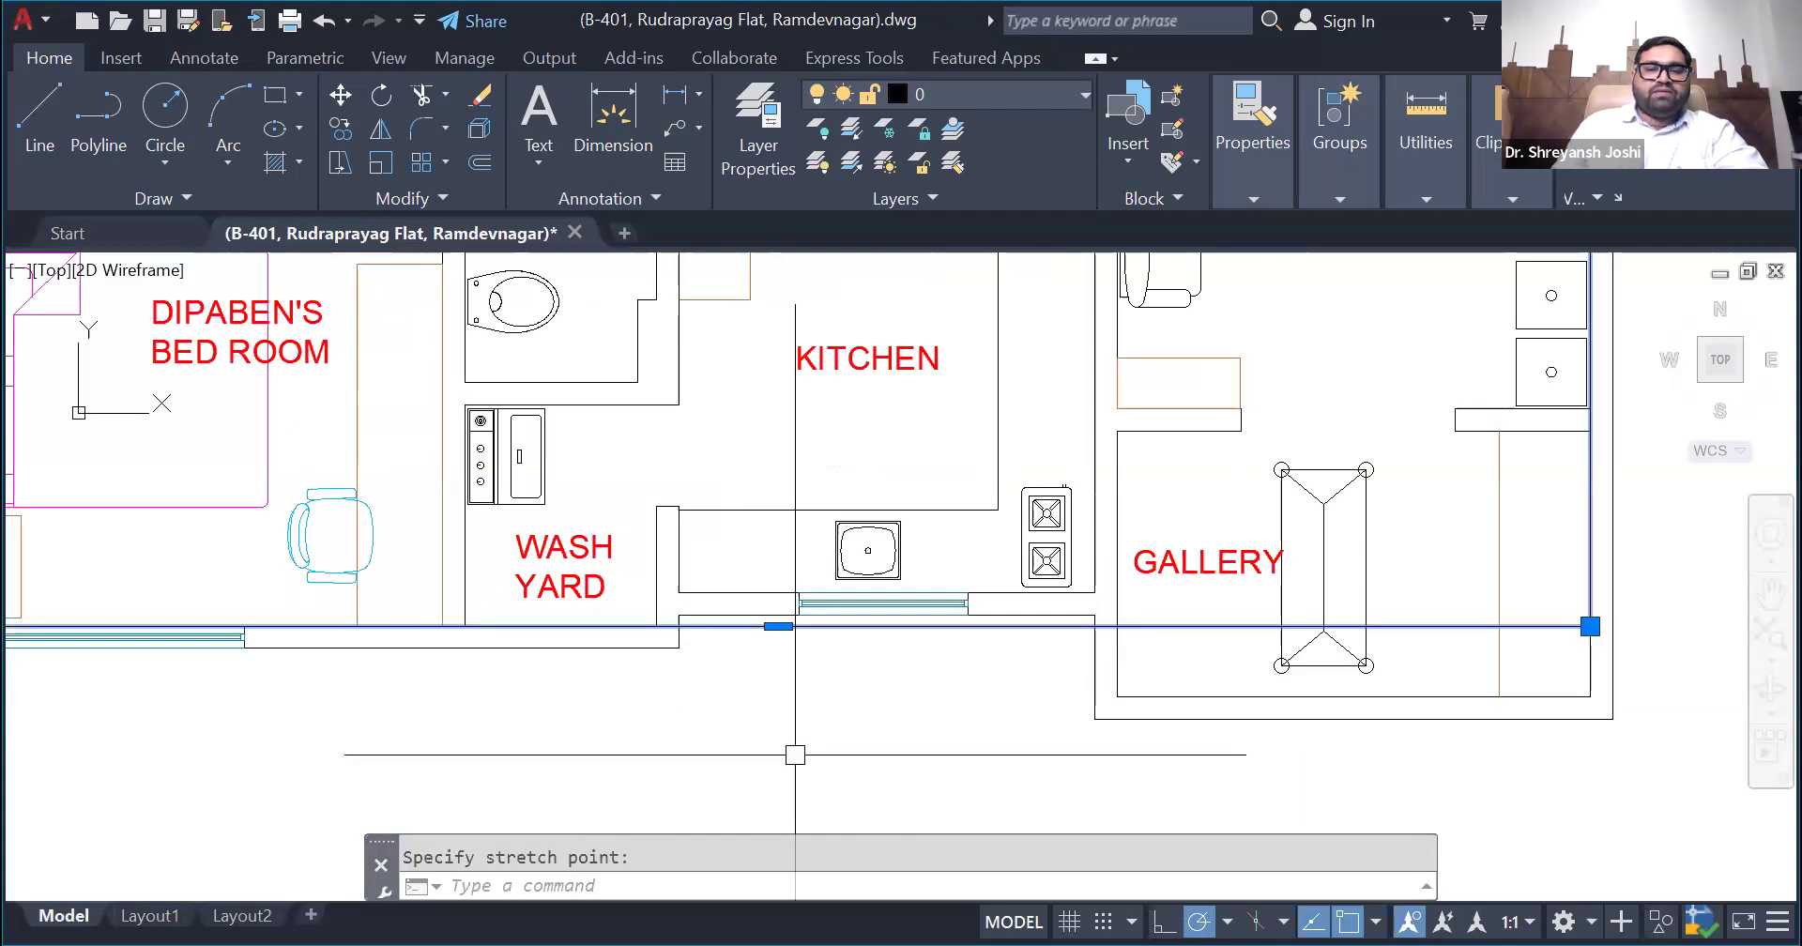
scroll(778, 696, down, 2)
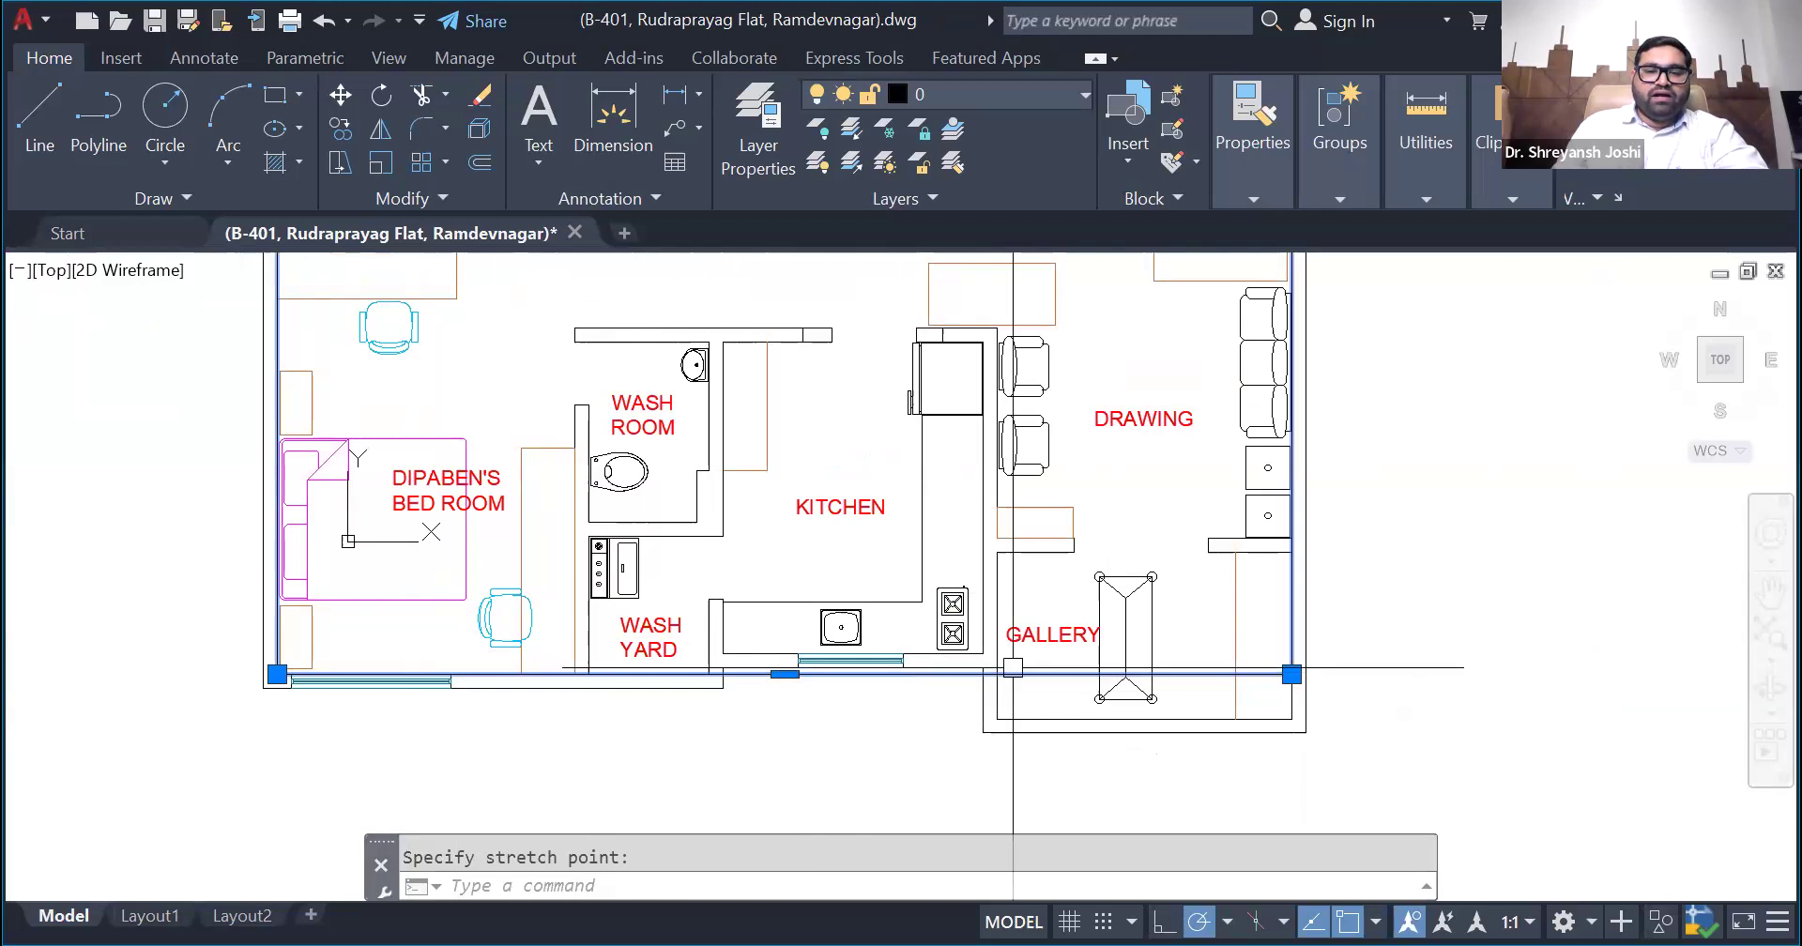
scroll(563, 685, up, 4)
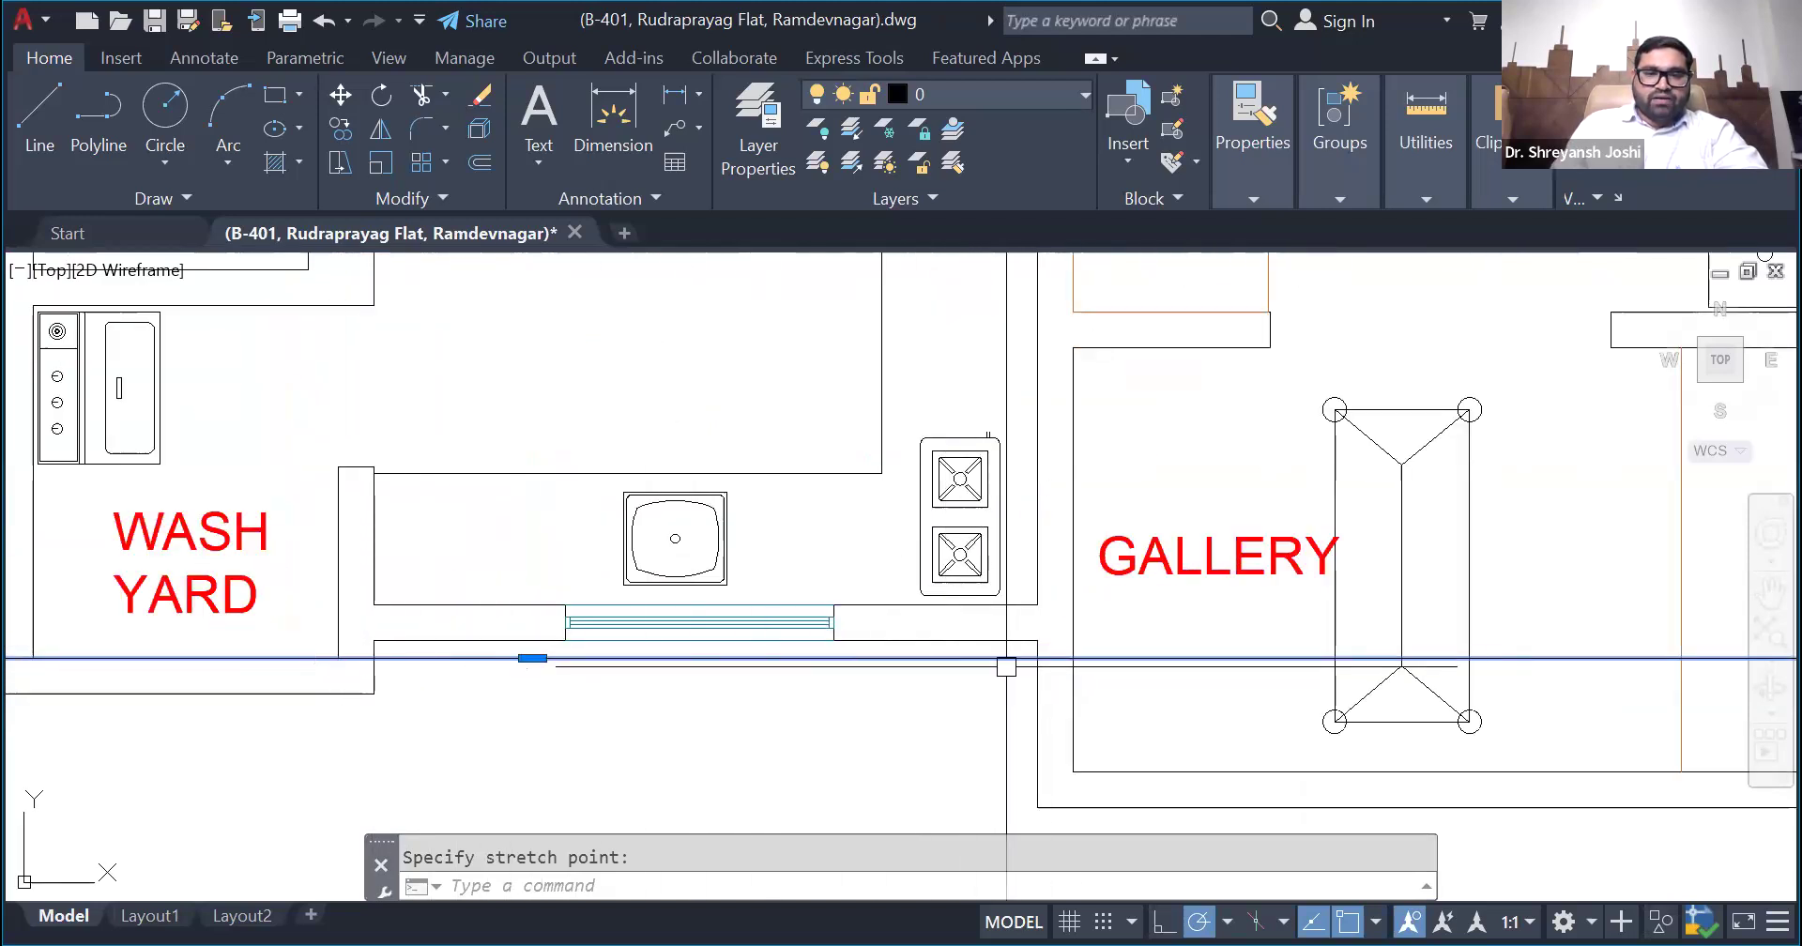
scroll(873, 643, down, 4)
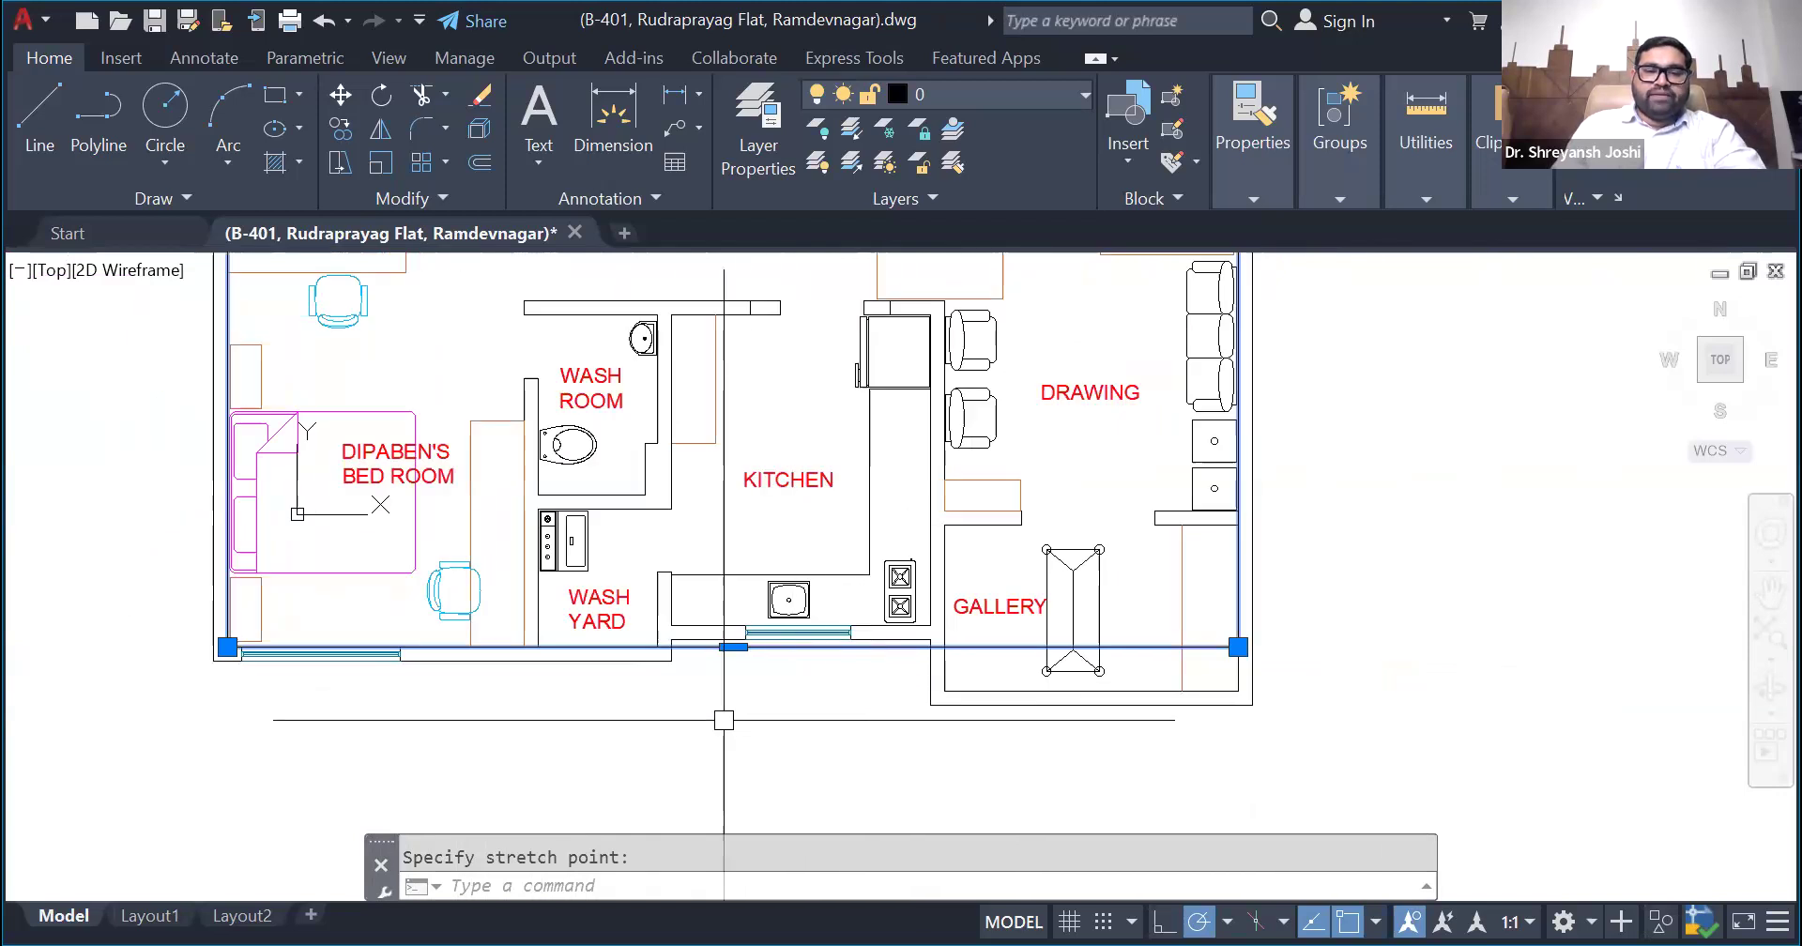
key(Escape)
click(977, 645)
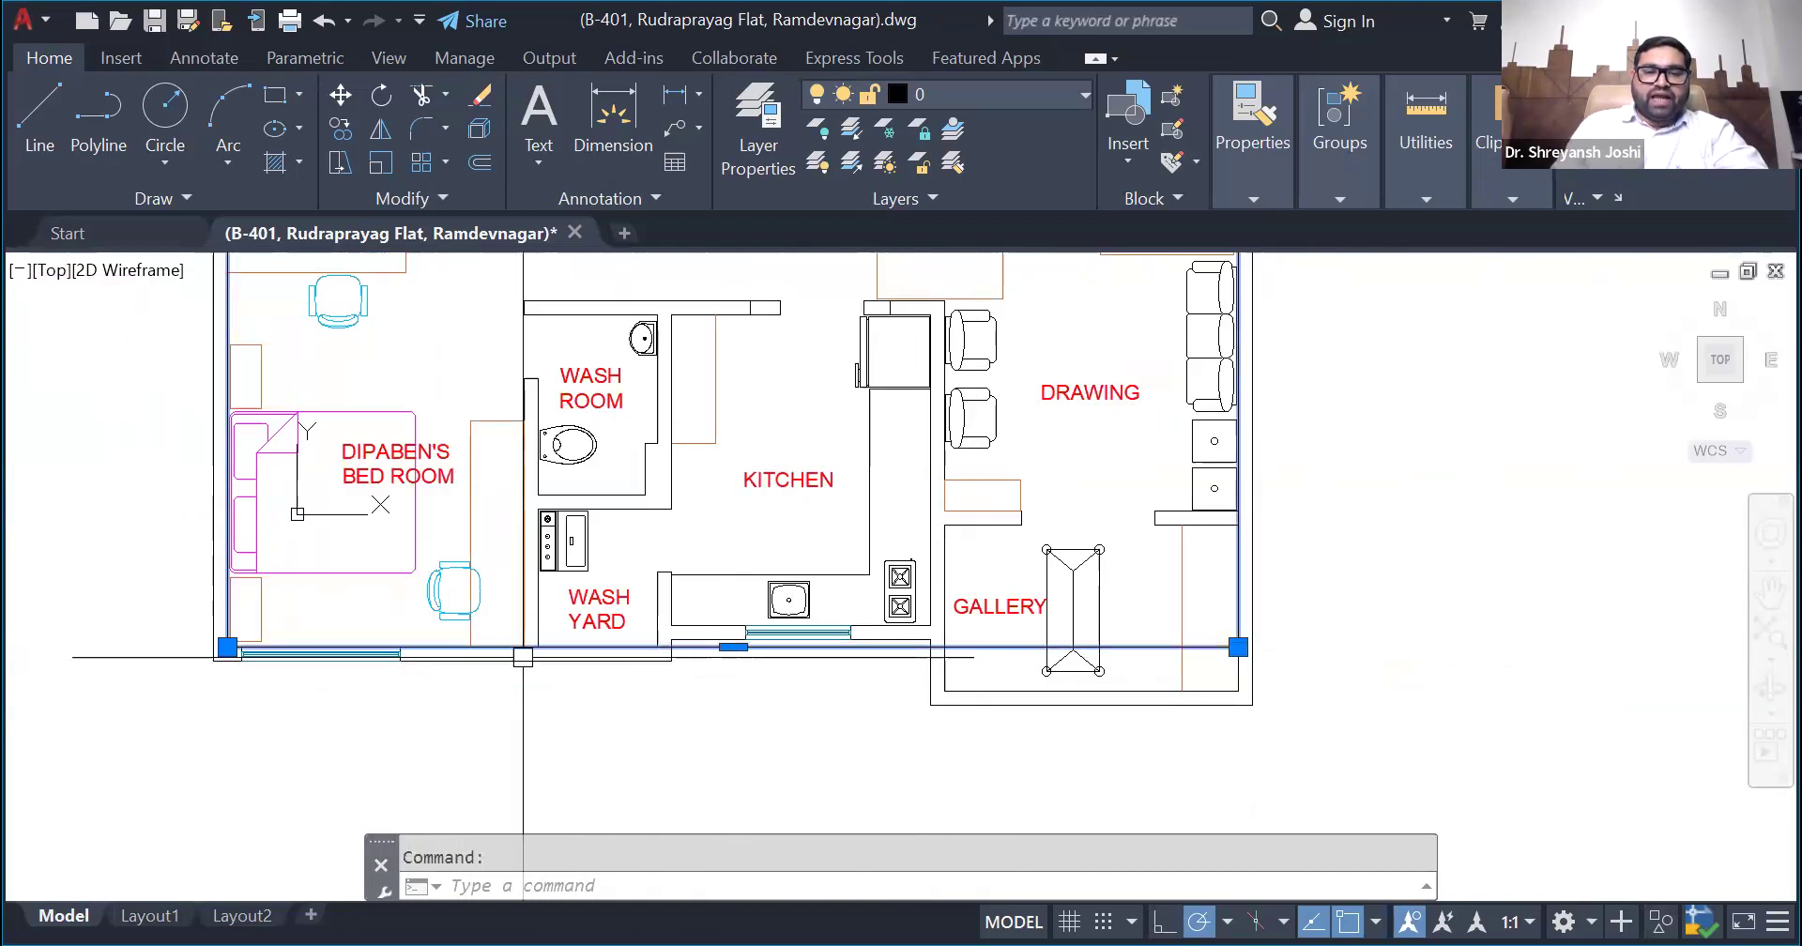
- Examine how the rectangle's right edge fits the entry, drawing room and gallery walls
scroll(664, 734, down, 5)
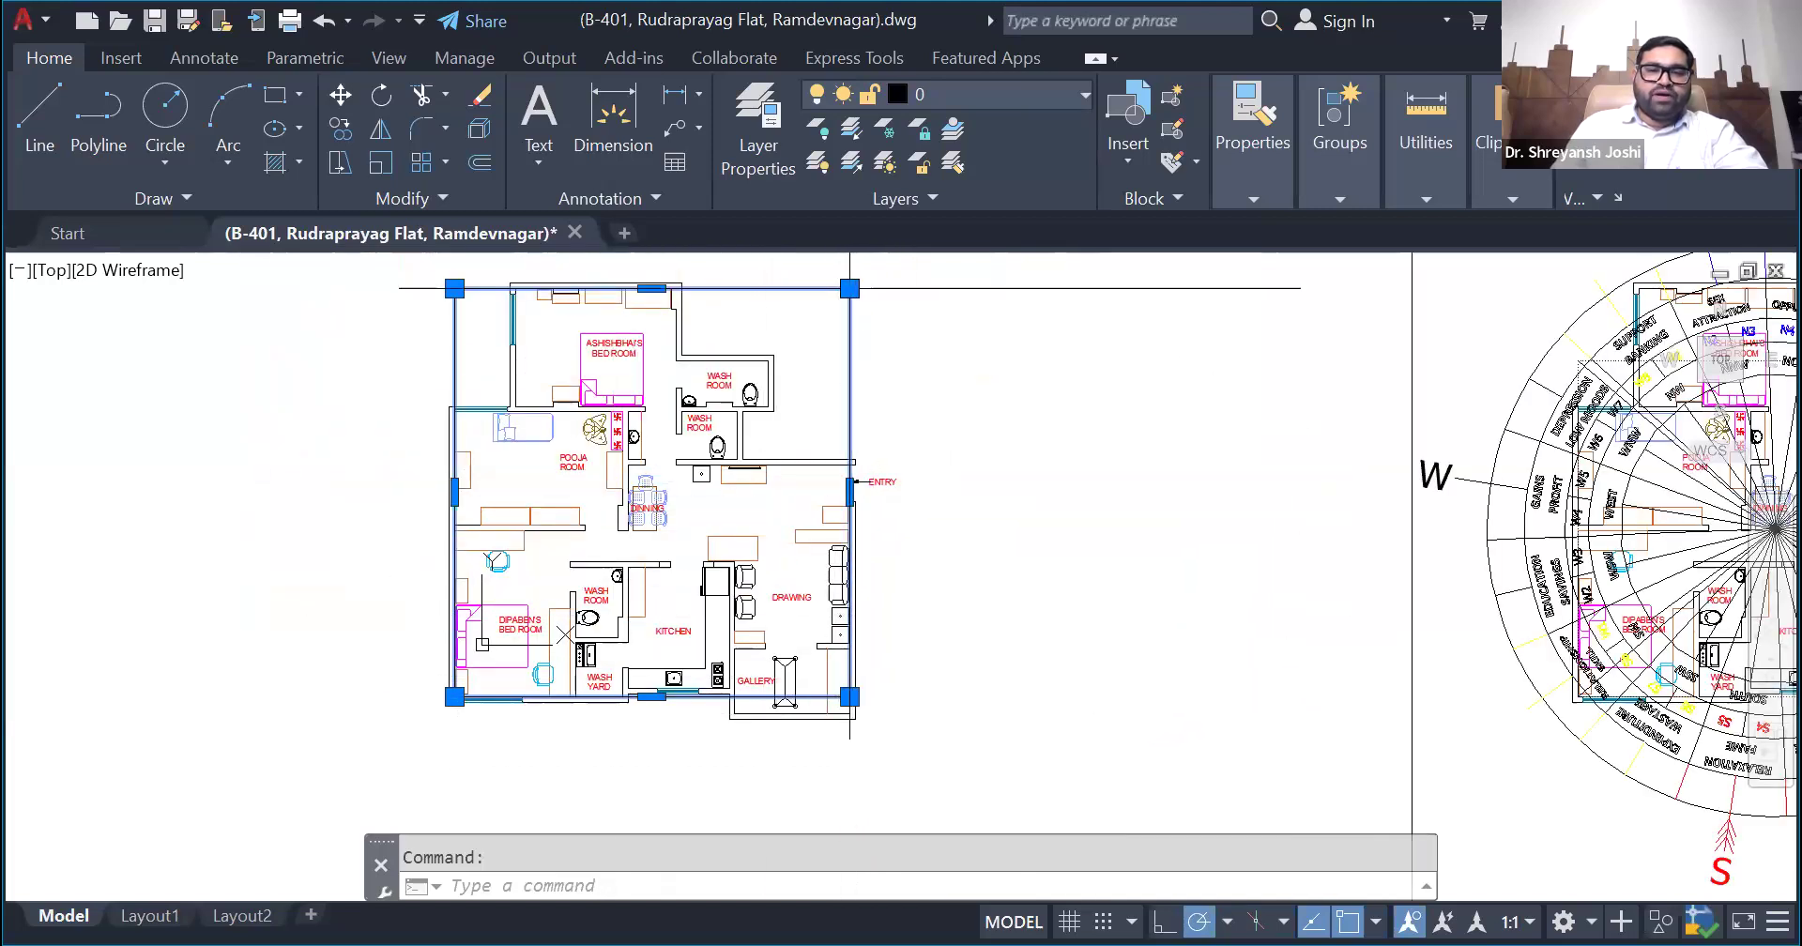
scroll(843, 491, up, 4)
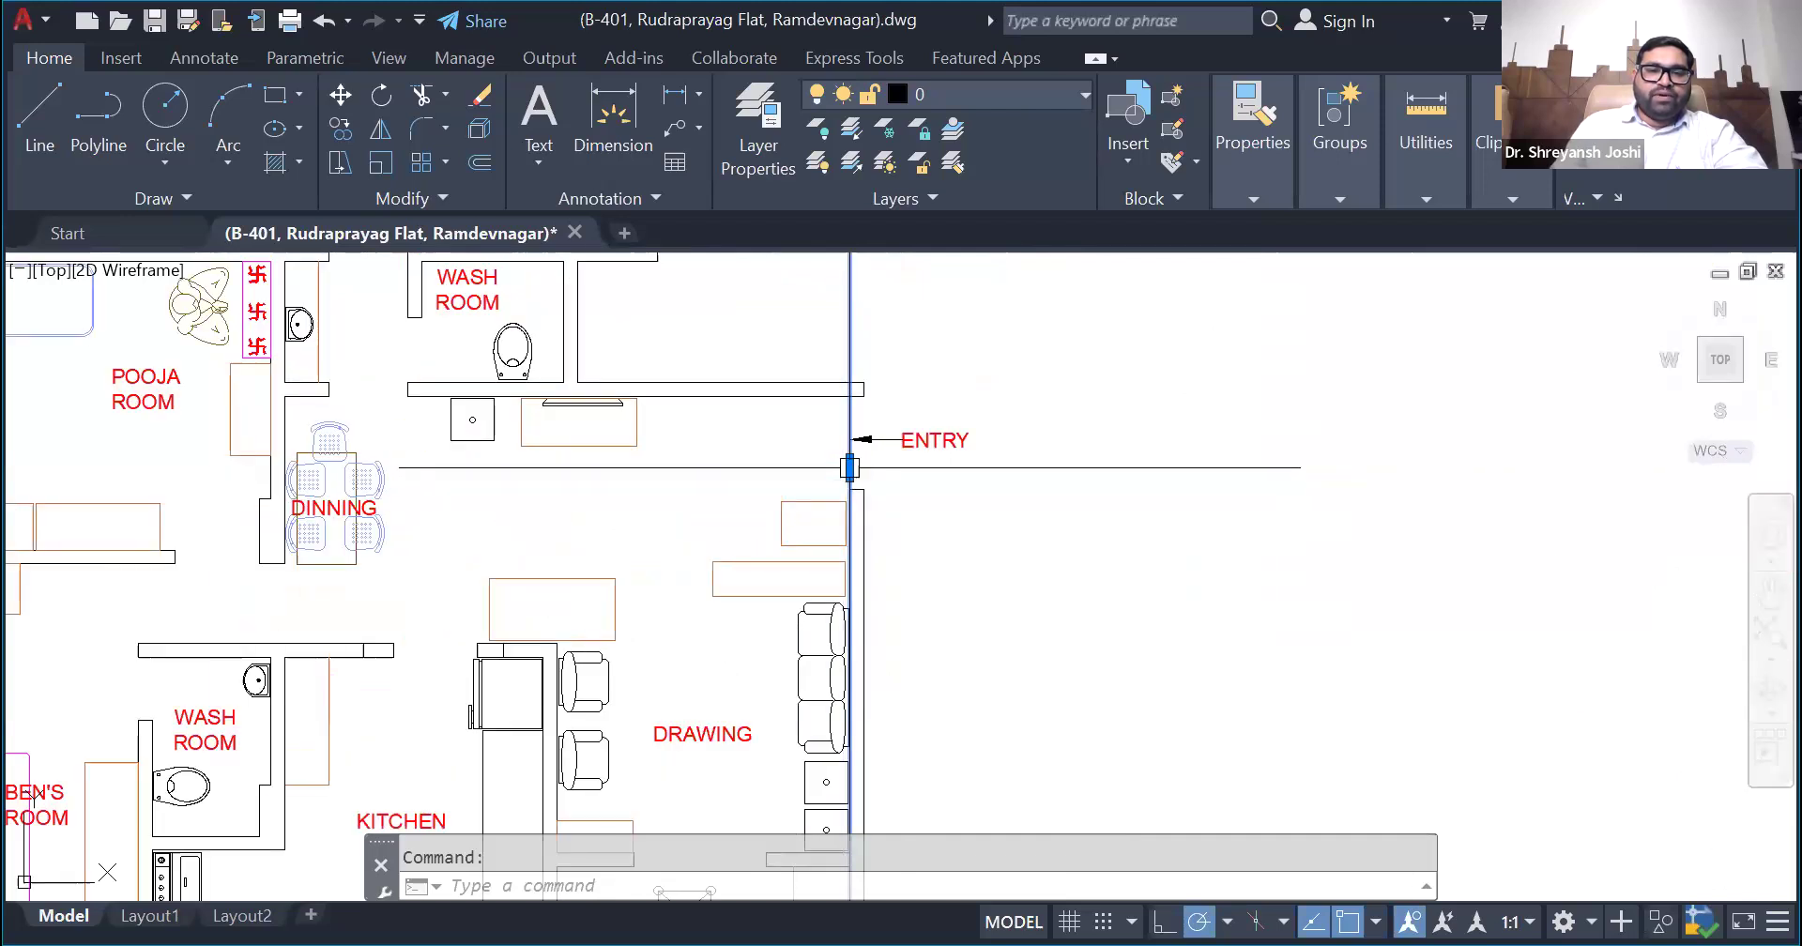
scroll(850, 470, down, 5)
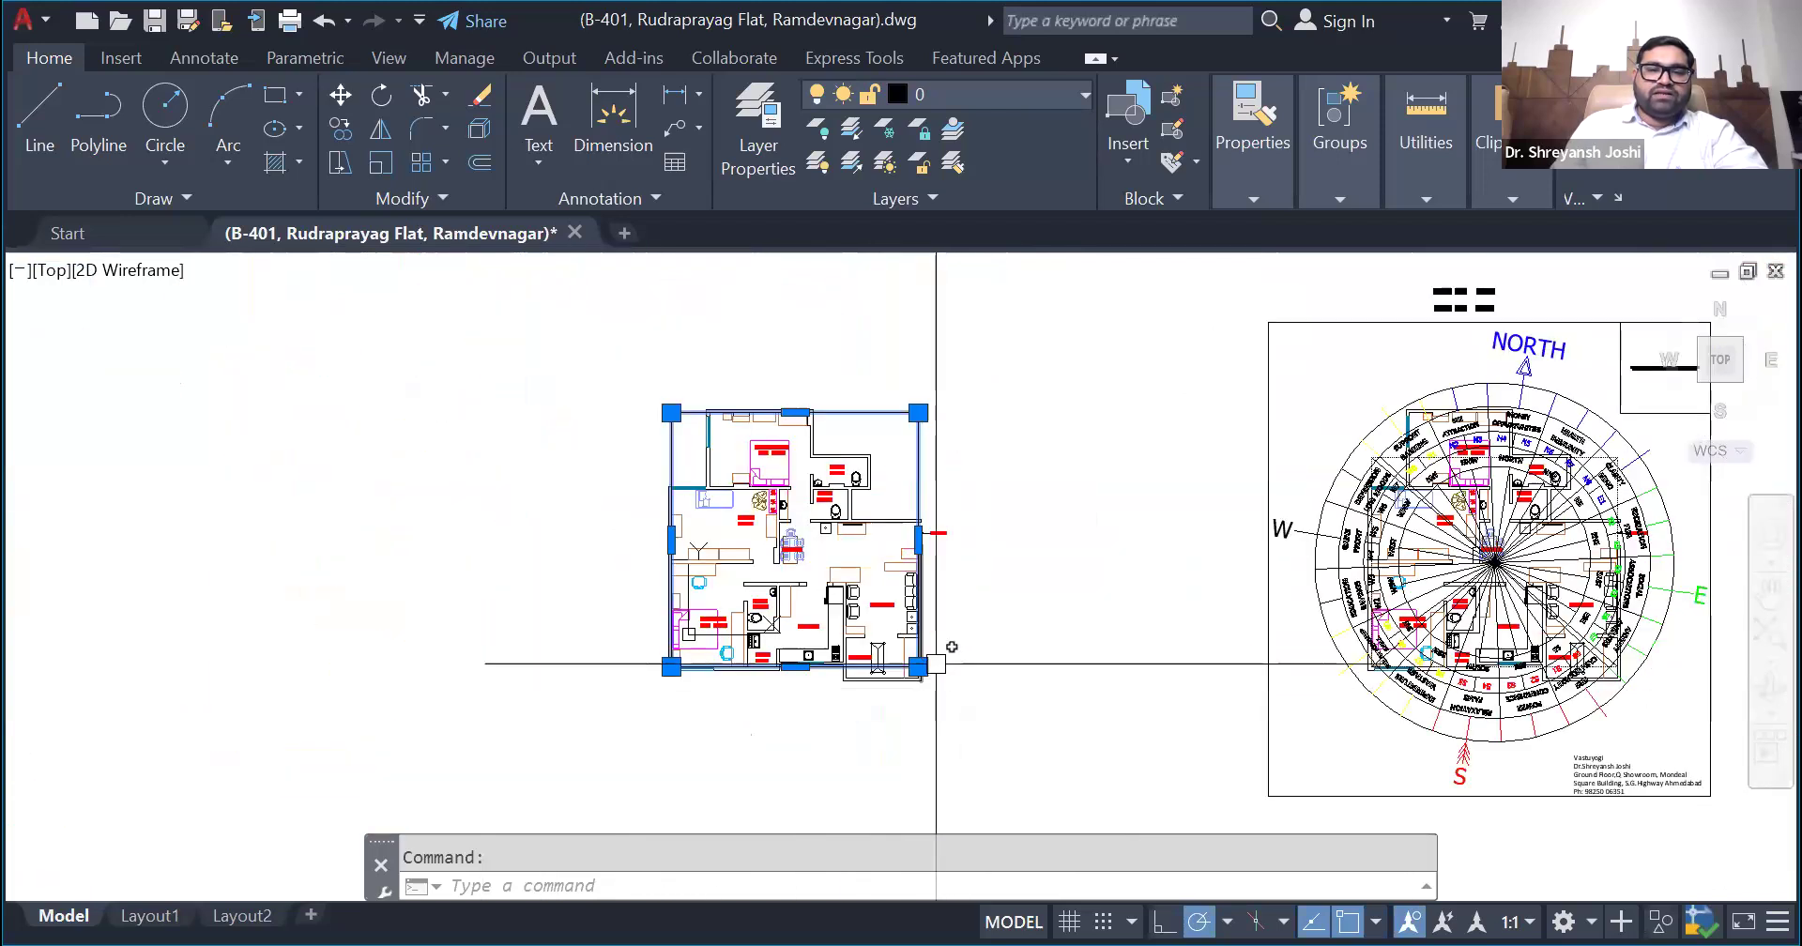
scroll(853, 553, up, 5)
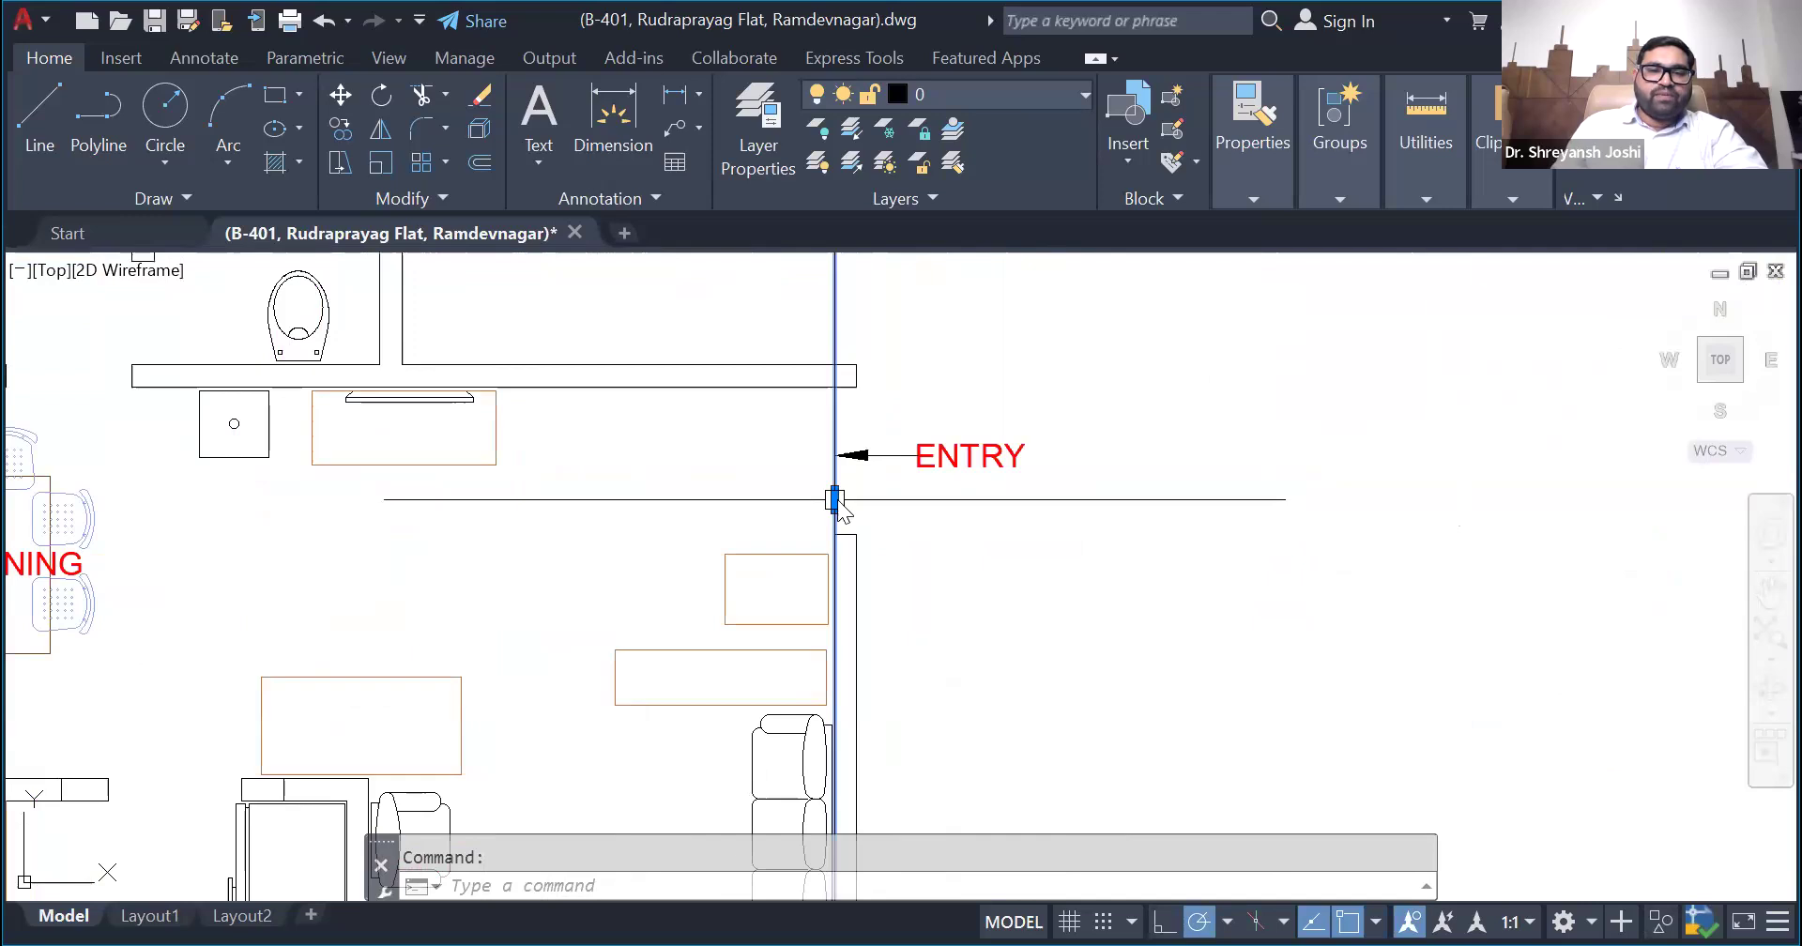
mouse_move(838, 504)
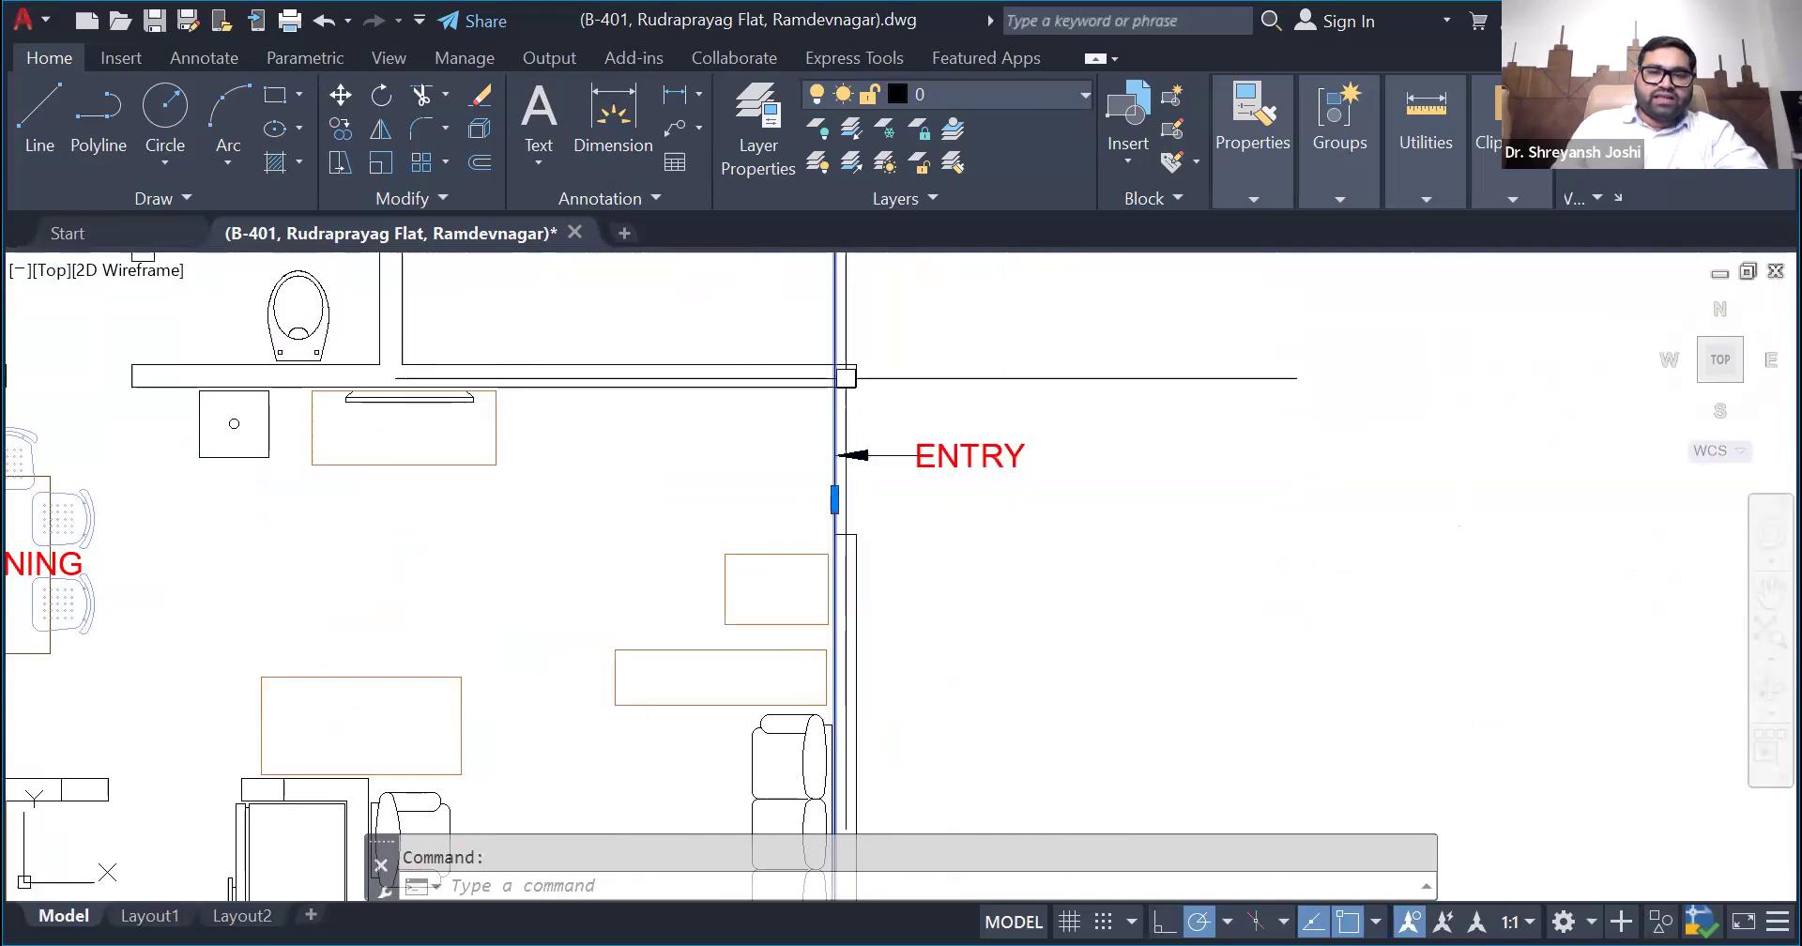
scroll(828, 417, down, 4)
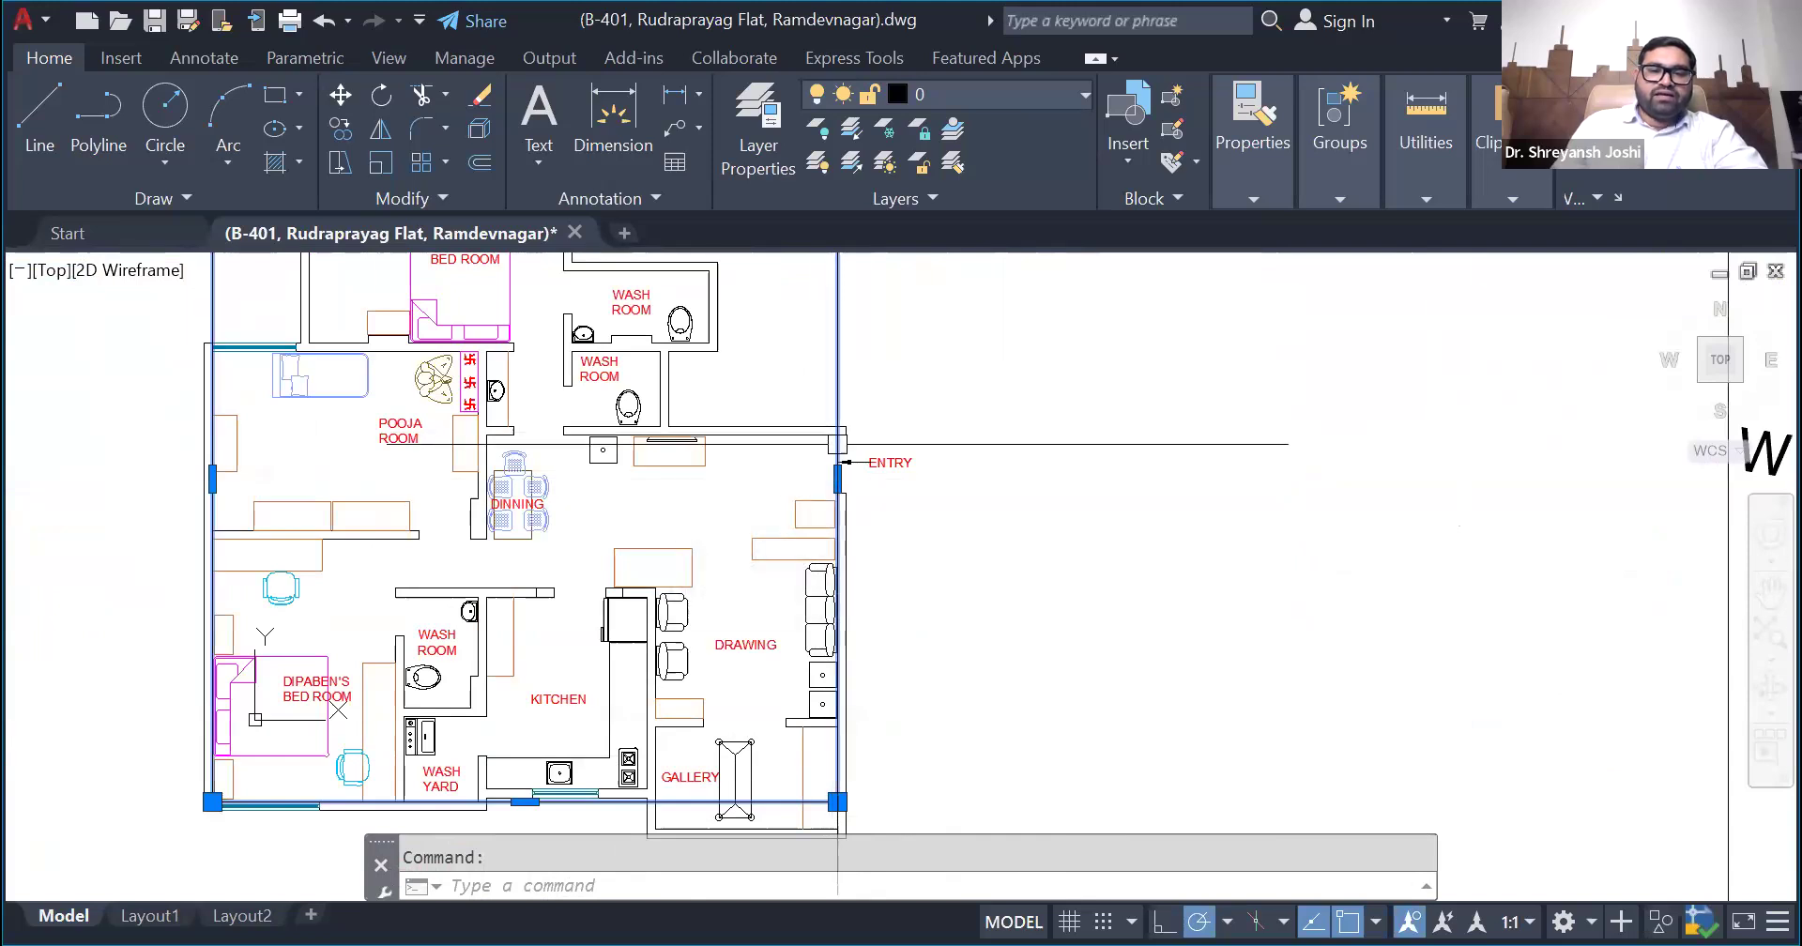
scroll(858, 629, down, 2)
scroll(850, 442, up, 2)
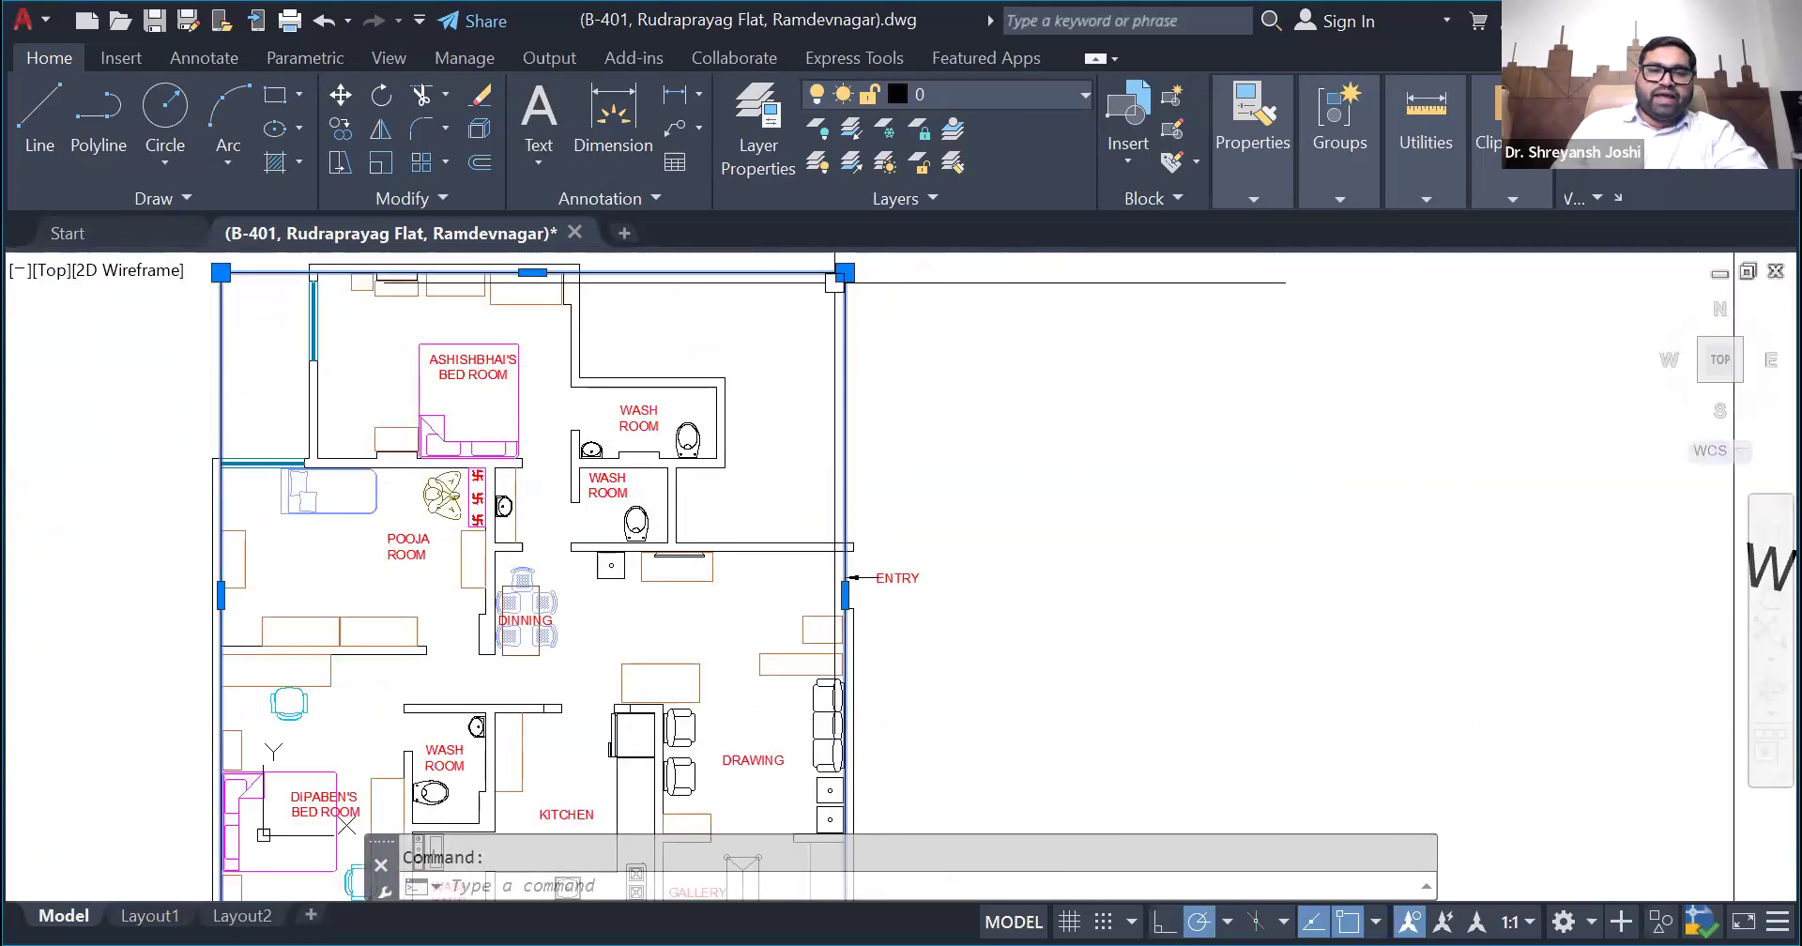
click(845, 594)
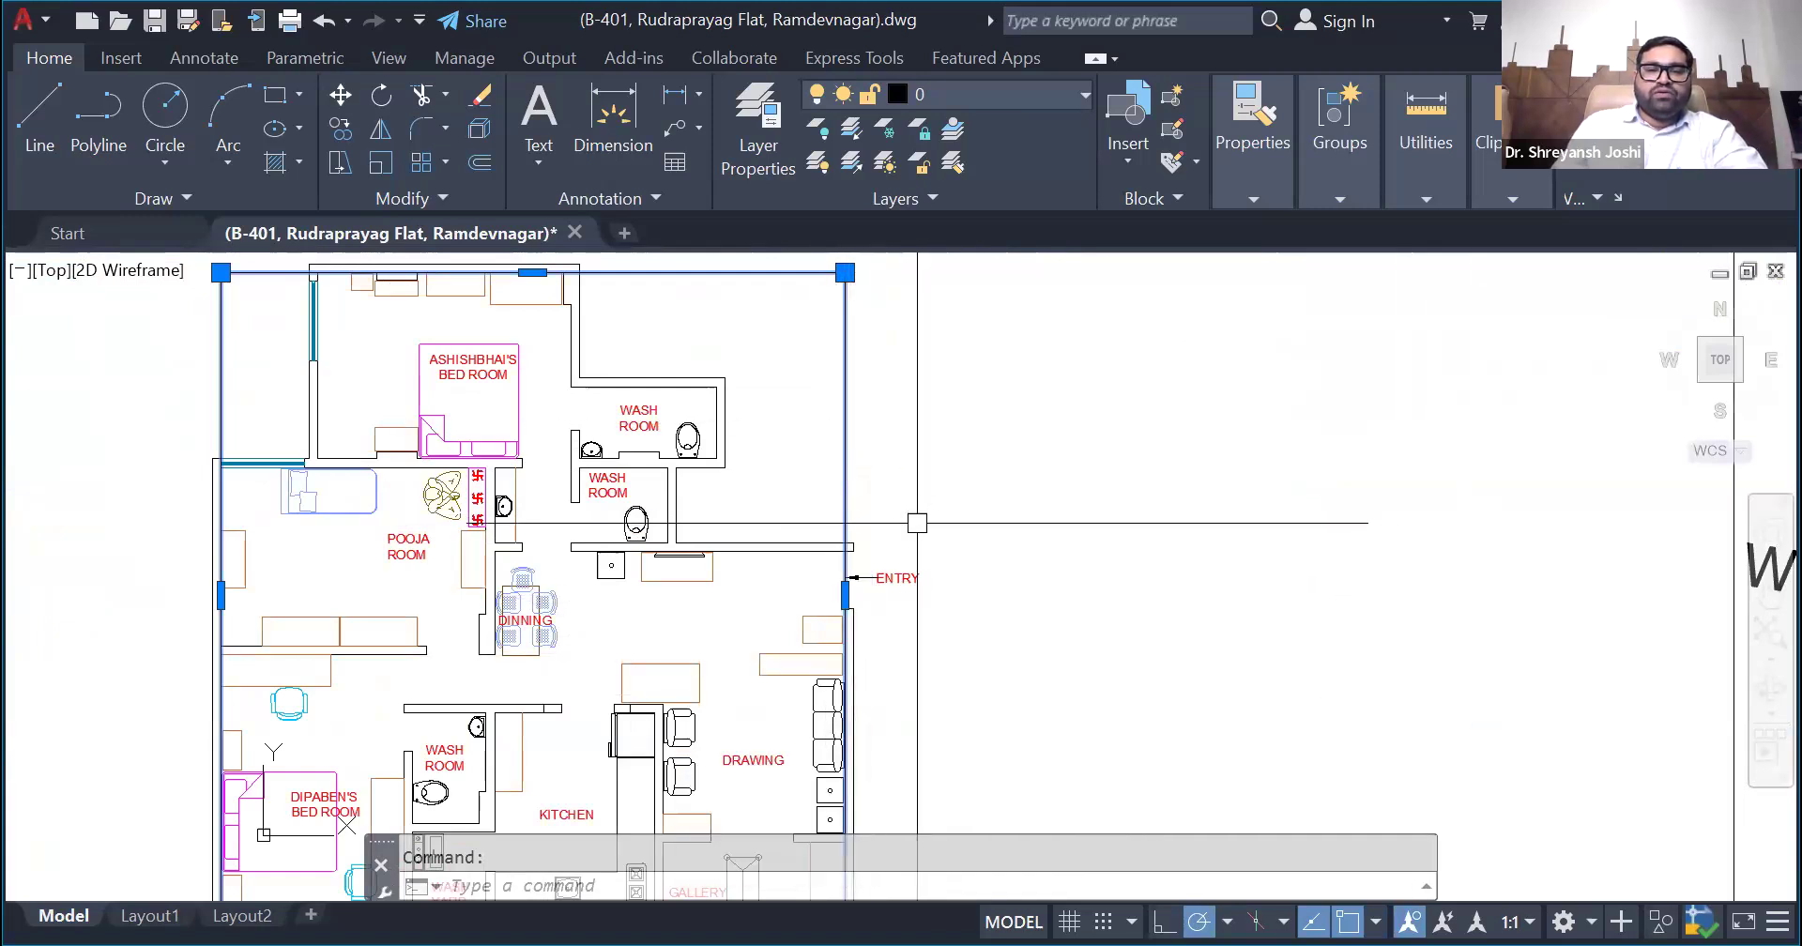
scroll(915, 526, down, 2)
scroll(931, 645, up, 2)
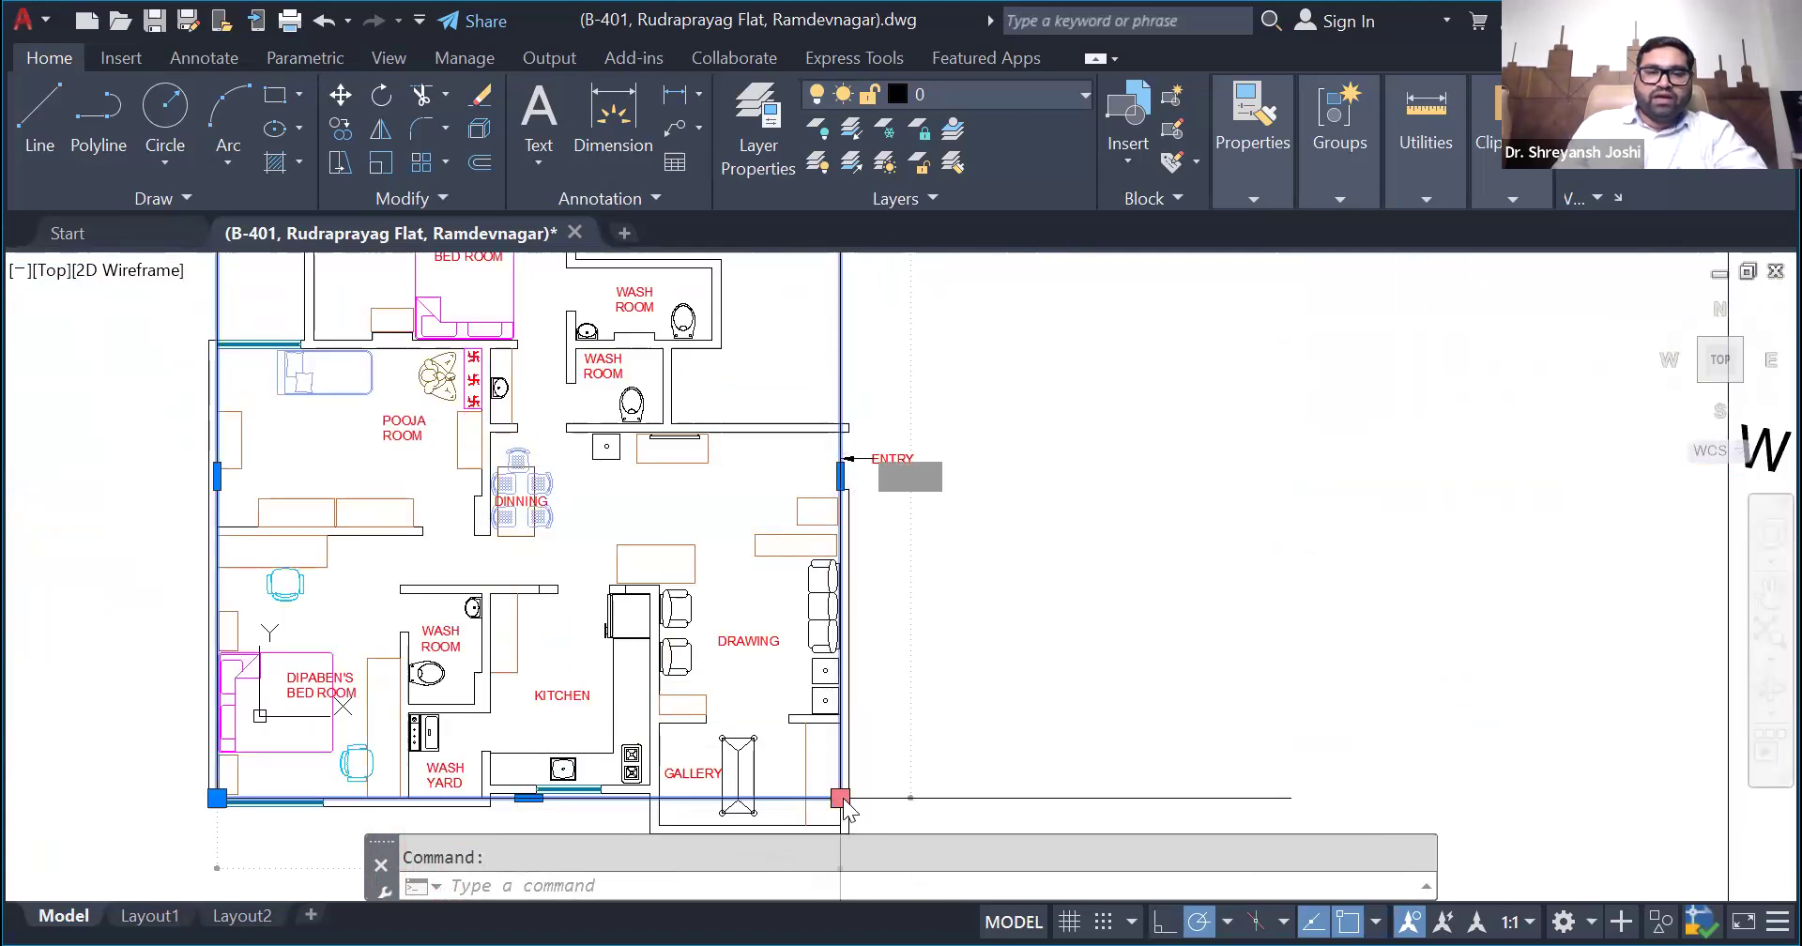
scroll(948, 710, down, 2)
scroll(880, 402, up, 2)
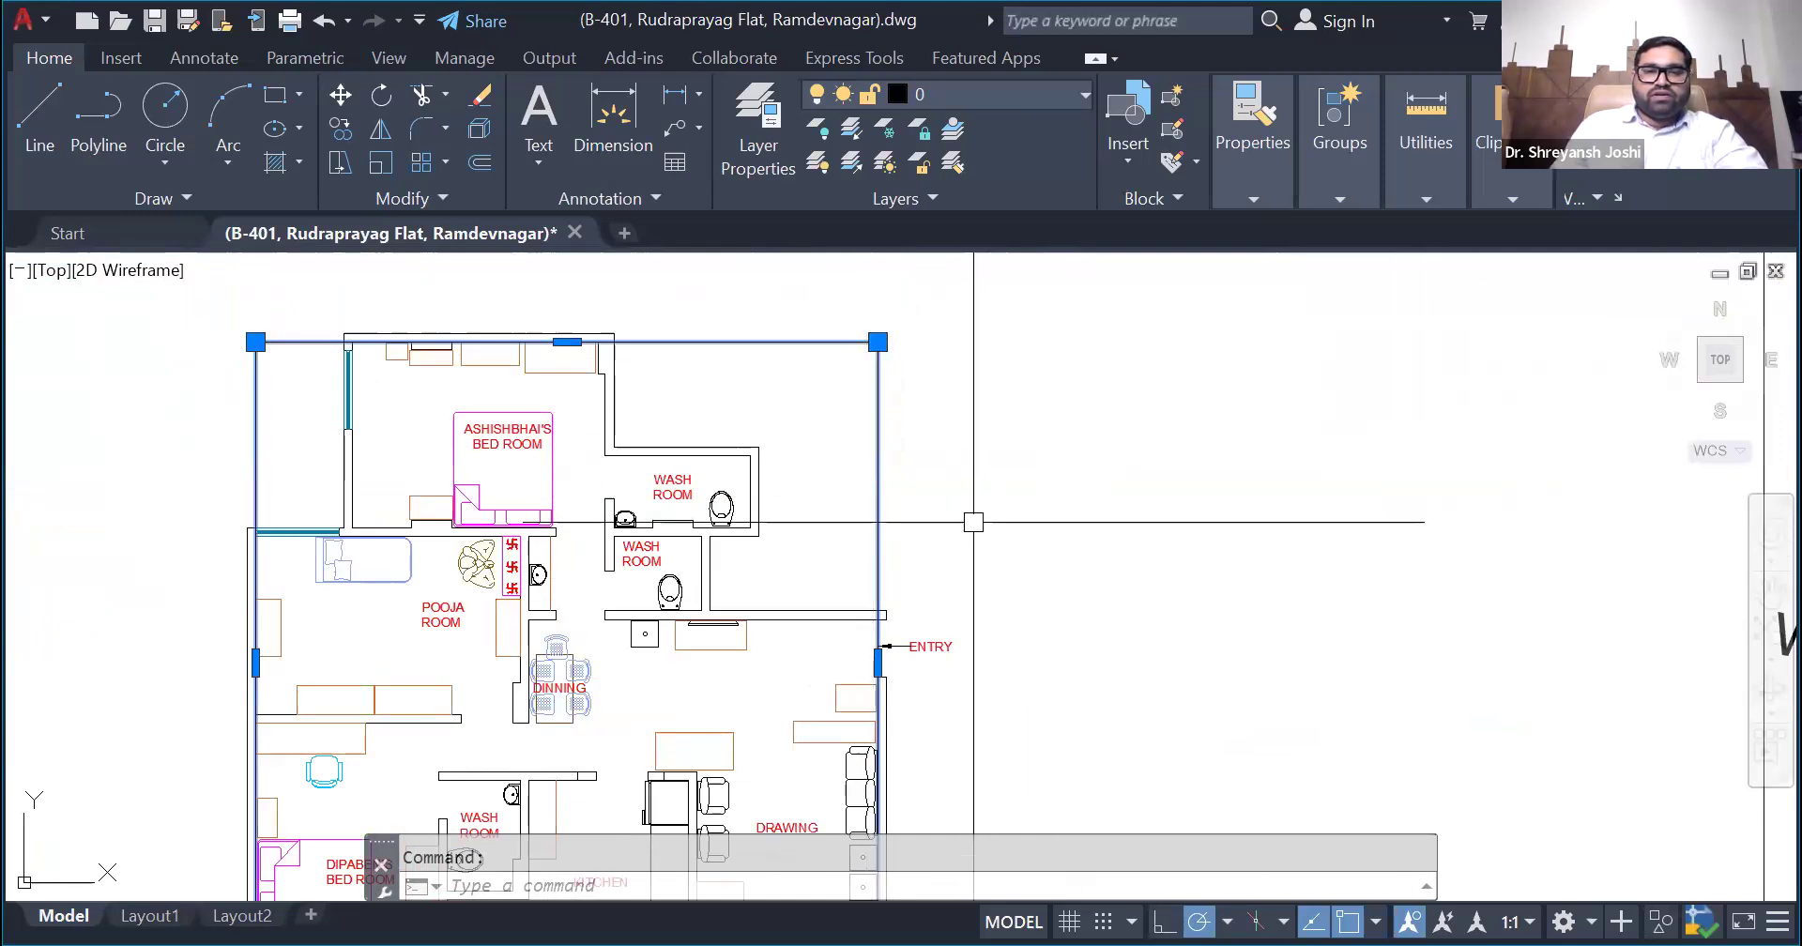
- Examine how the rectangle's left edge fits the pooja room and lower bedroom walls, and the open corner above them
scroll(874, 409, down, 4)
scroll(595, 543, up, 4)
scroll(634, 473, down, 2)
scroll(634, 473, up, 2)
scroll(547, 478, down, 2)
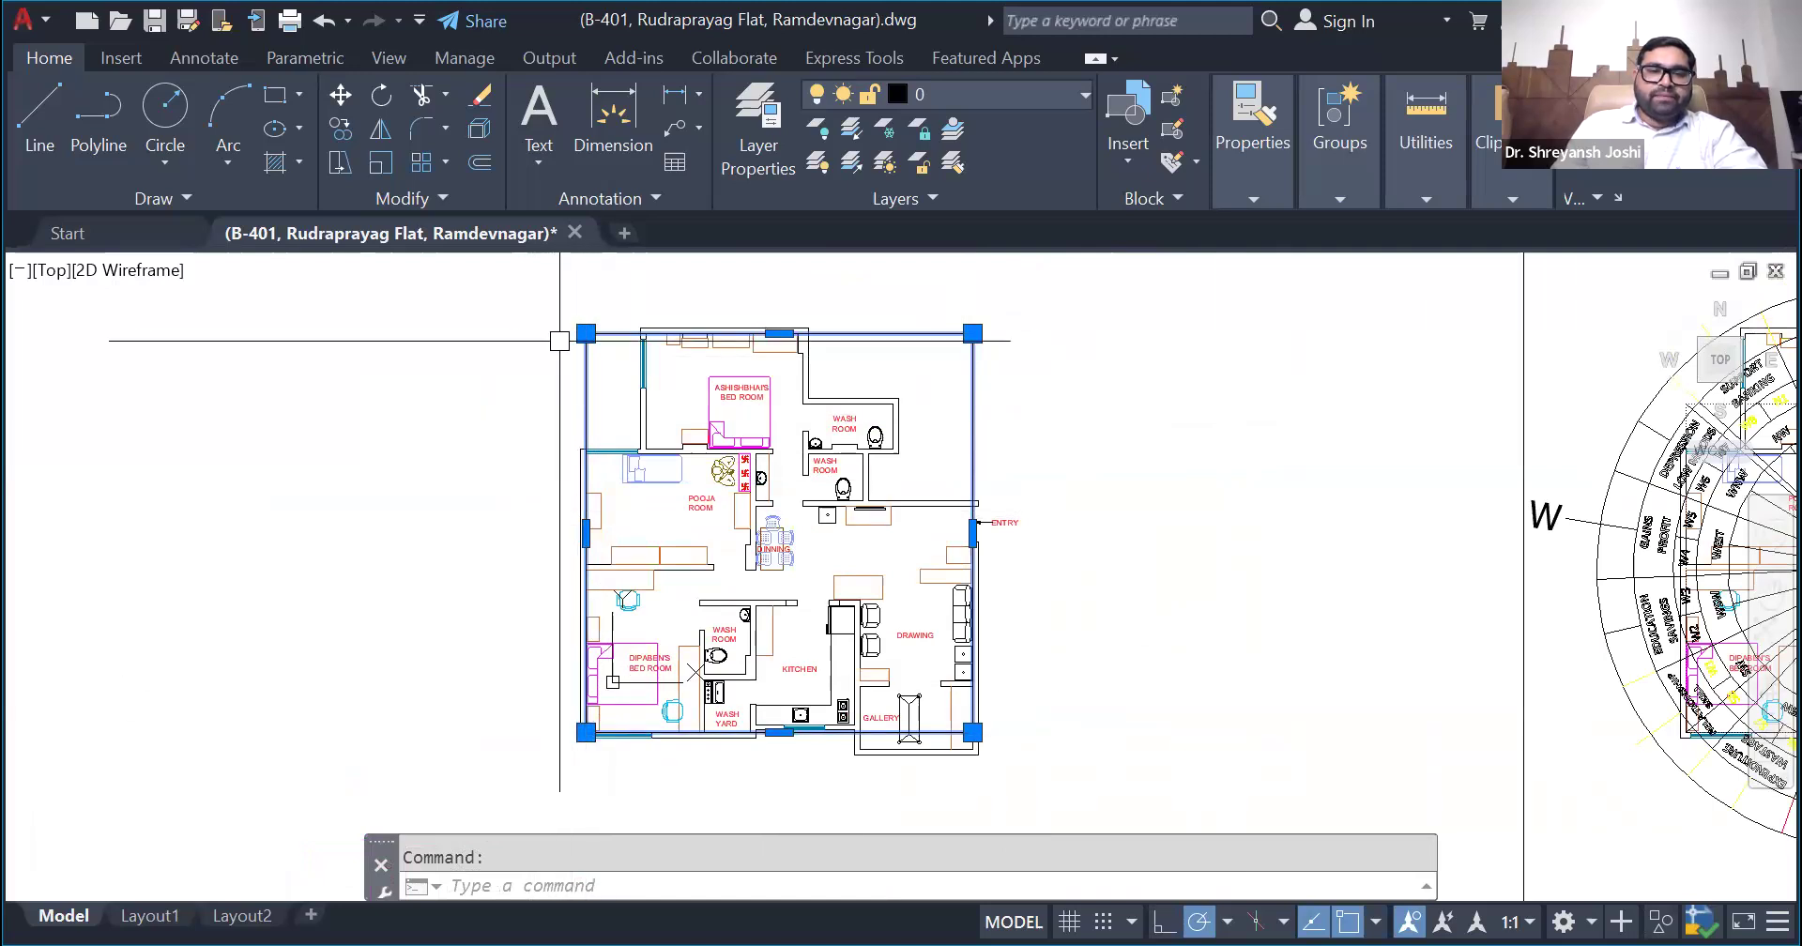
scroll(592, 562, up, 2)
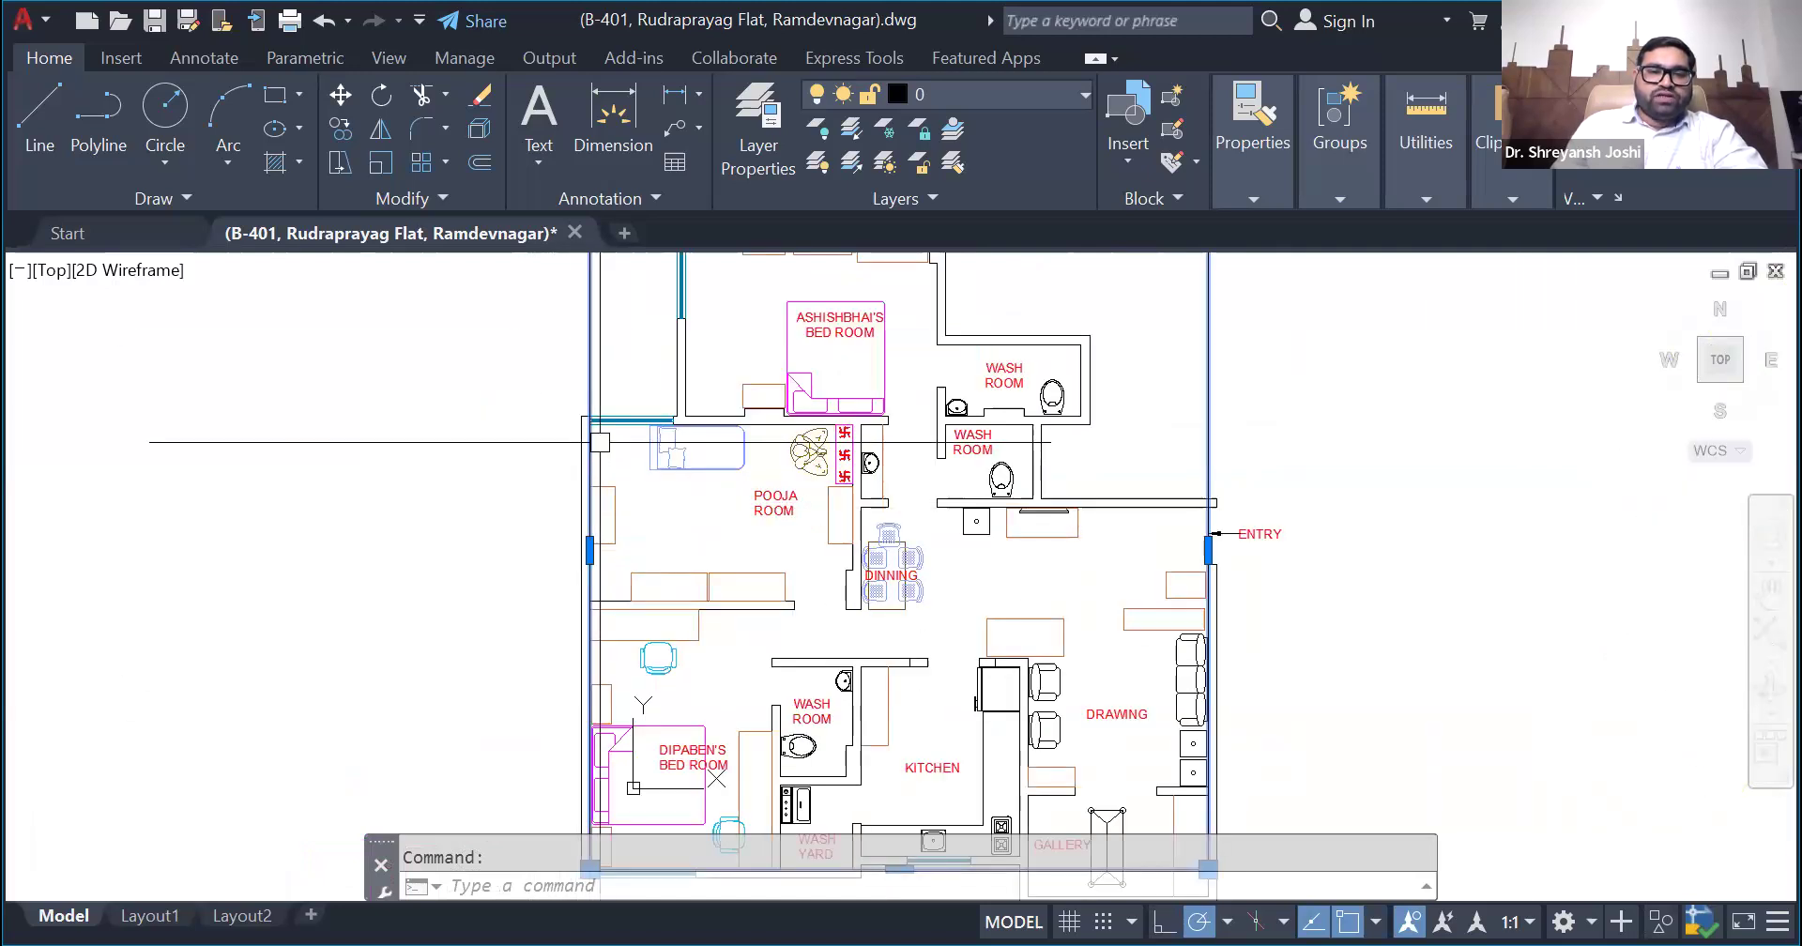
scroll(599, 430, down, 2)
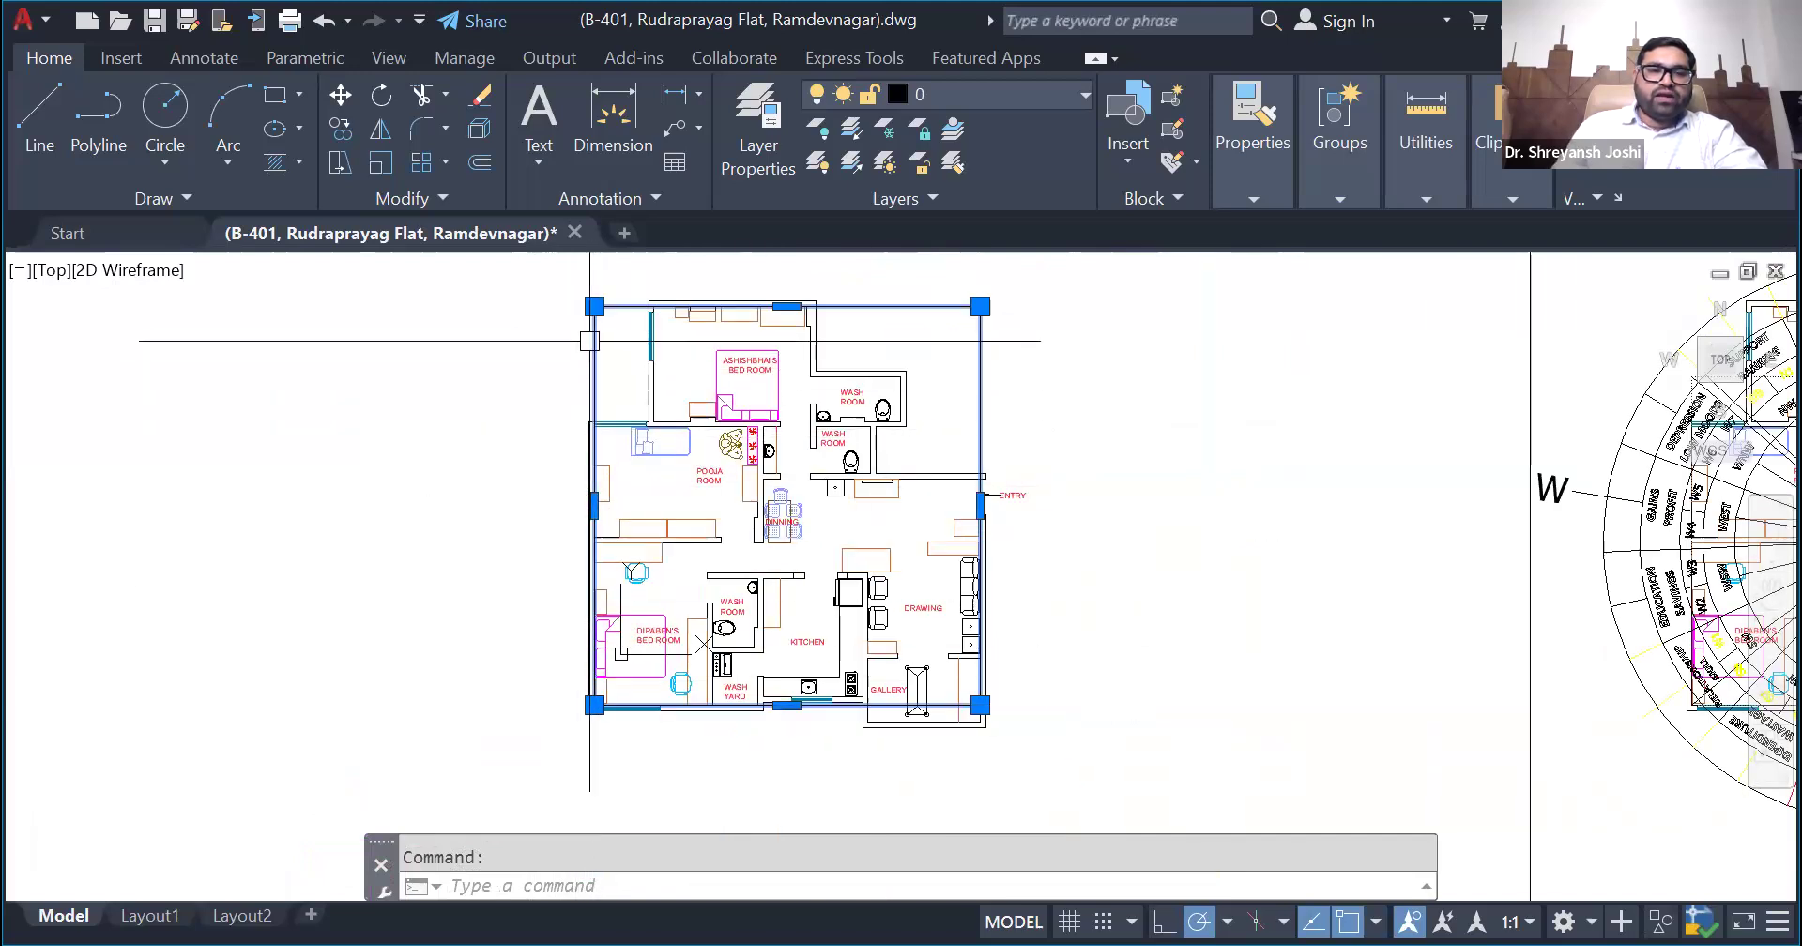
scroll(589, 310, up, 2)
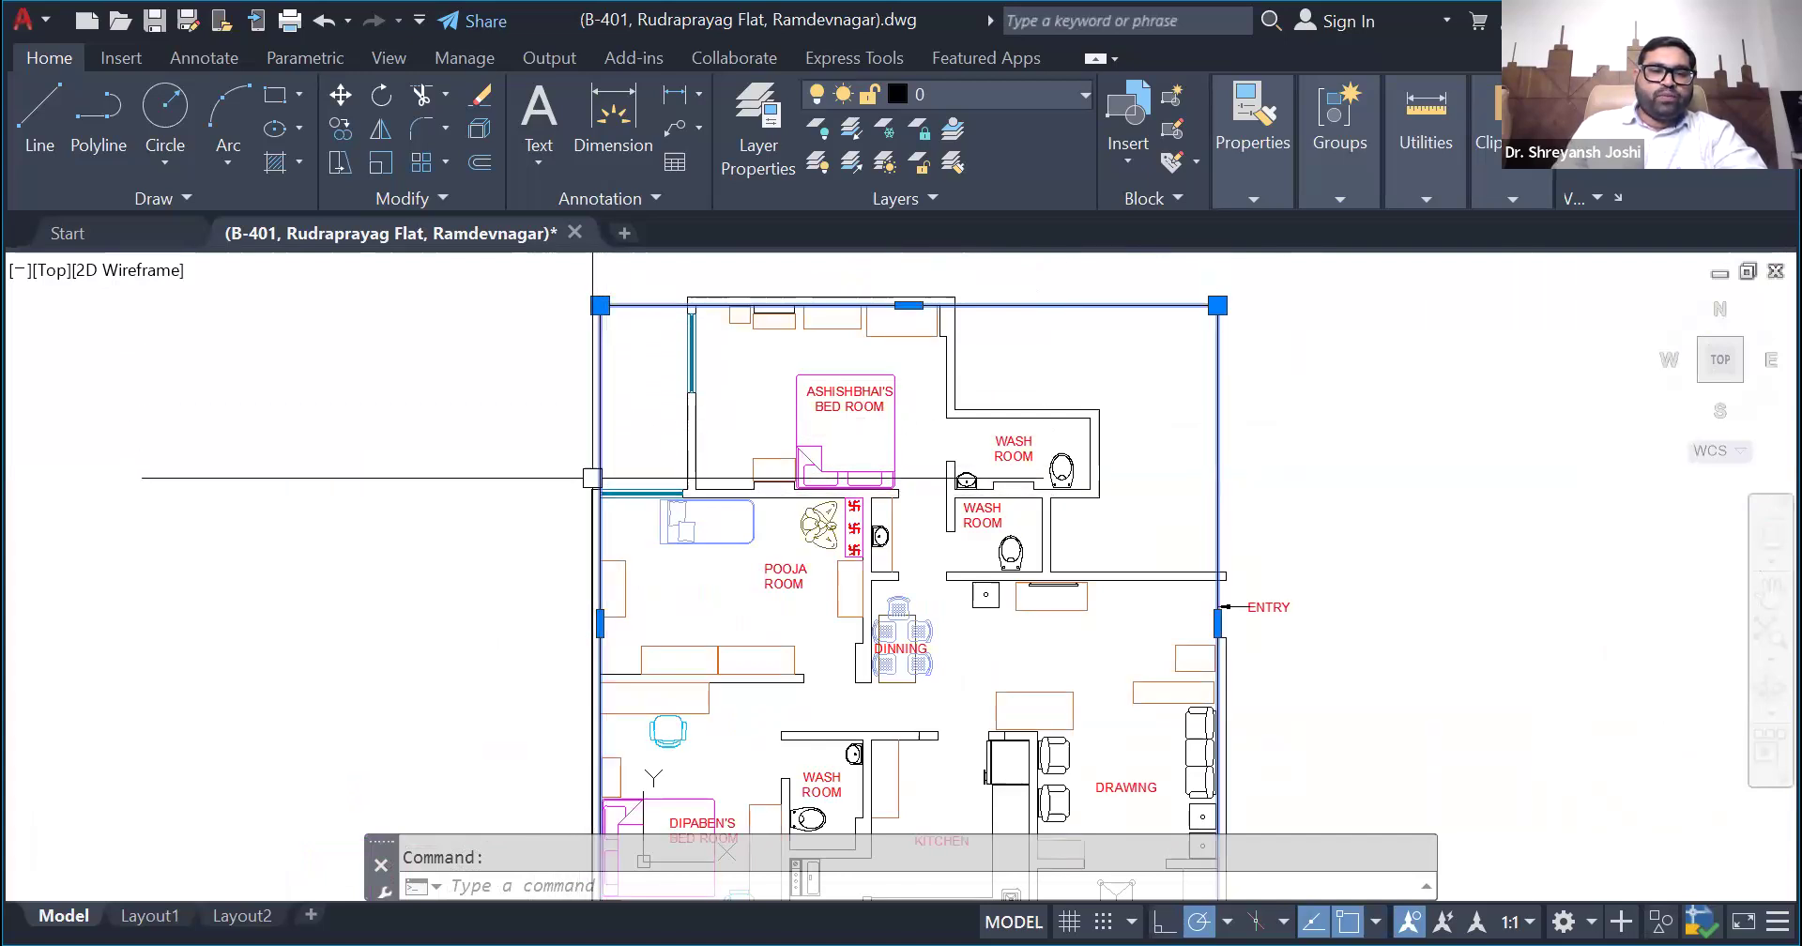
scroll(564, 421, down, 2)
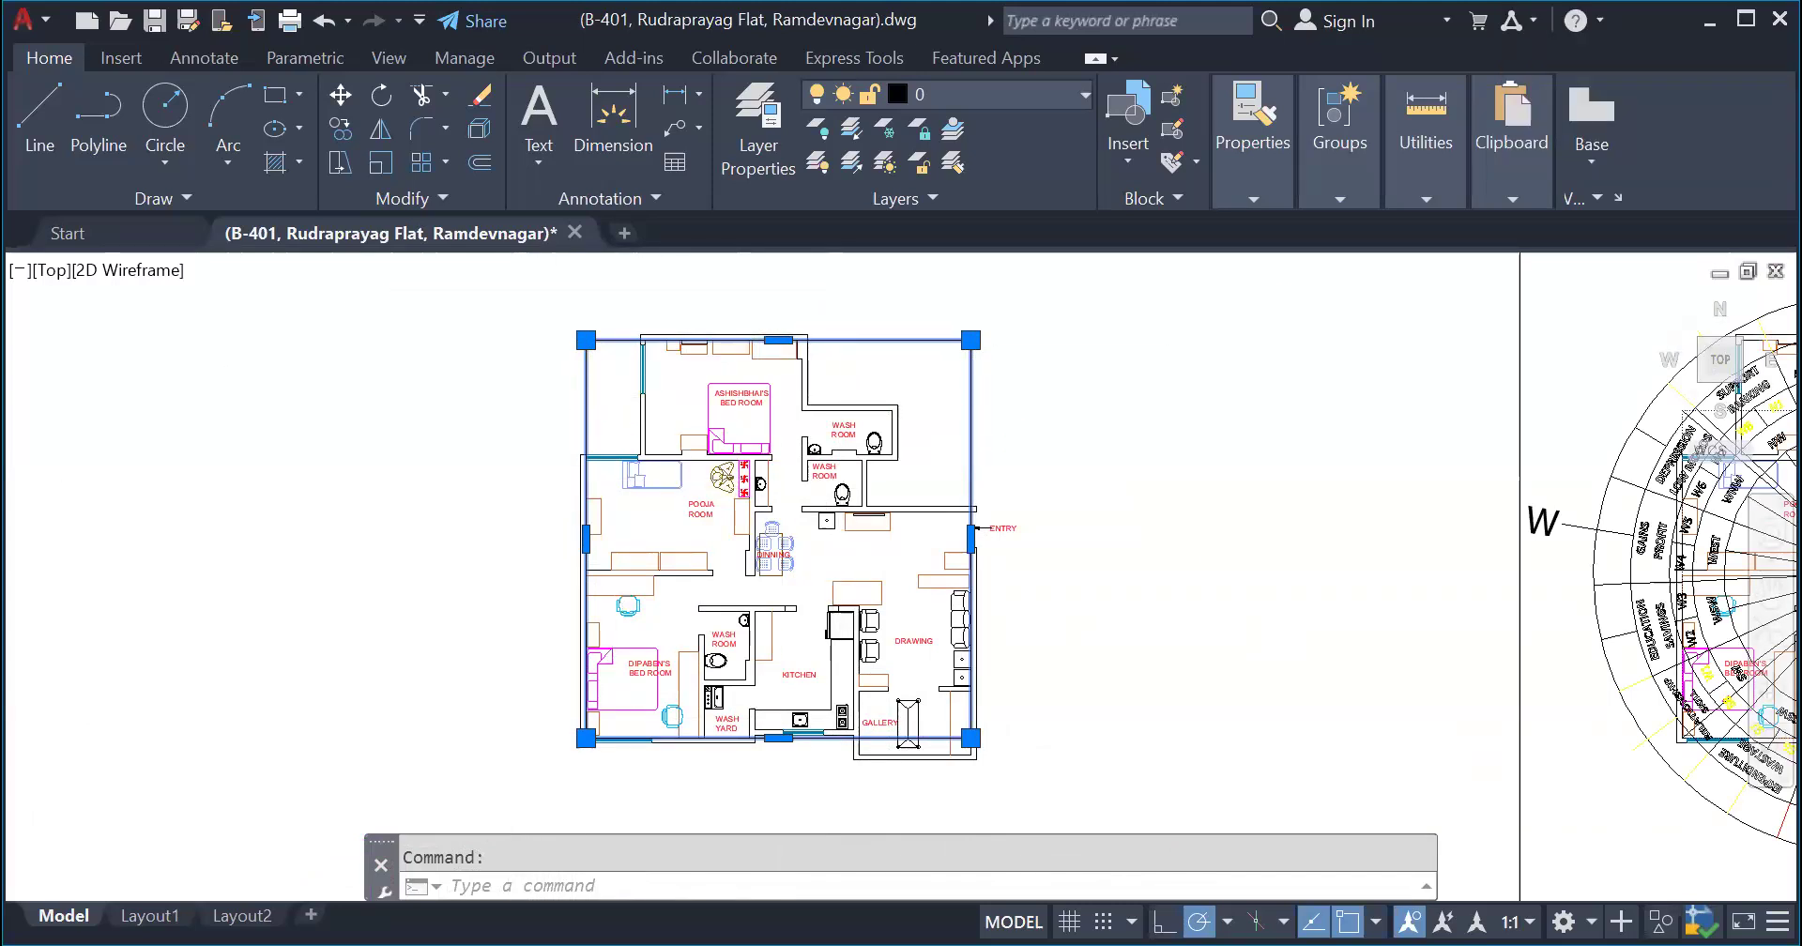
- Measure from the rectangle's upper-left corner toward the upper bedroom's walls
scroll(842, 314, up, 4)
scroll(601, 413, down, 5)
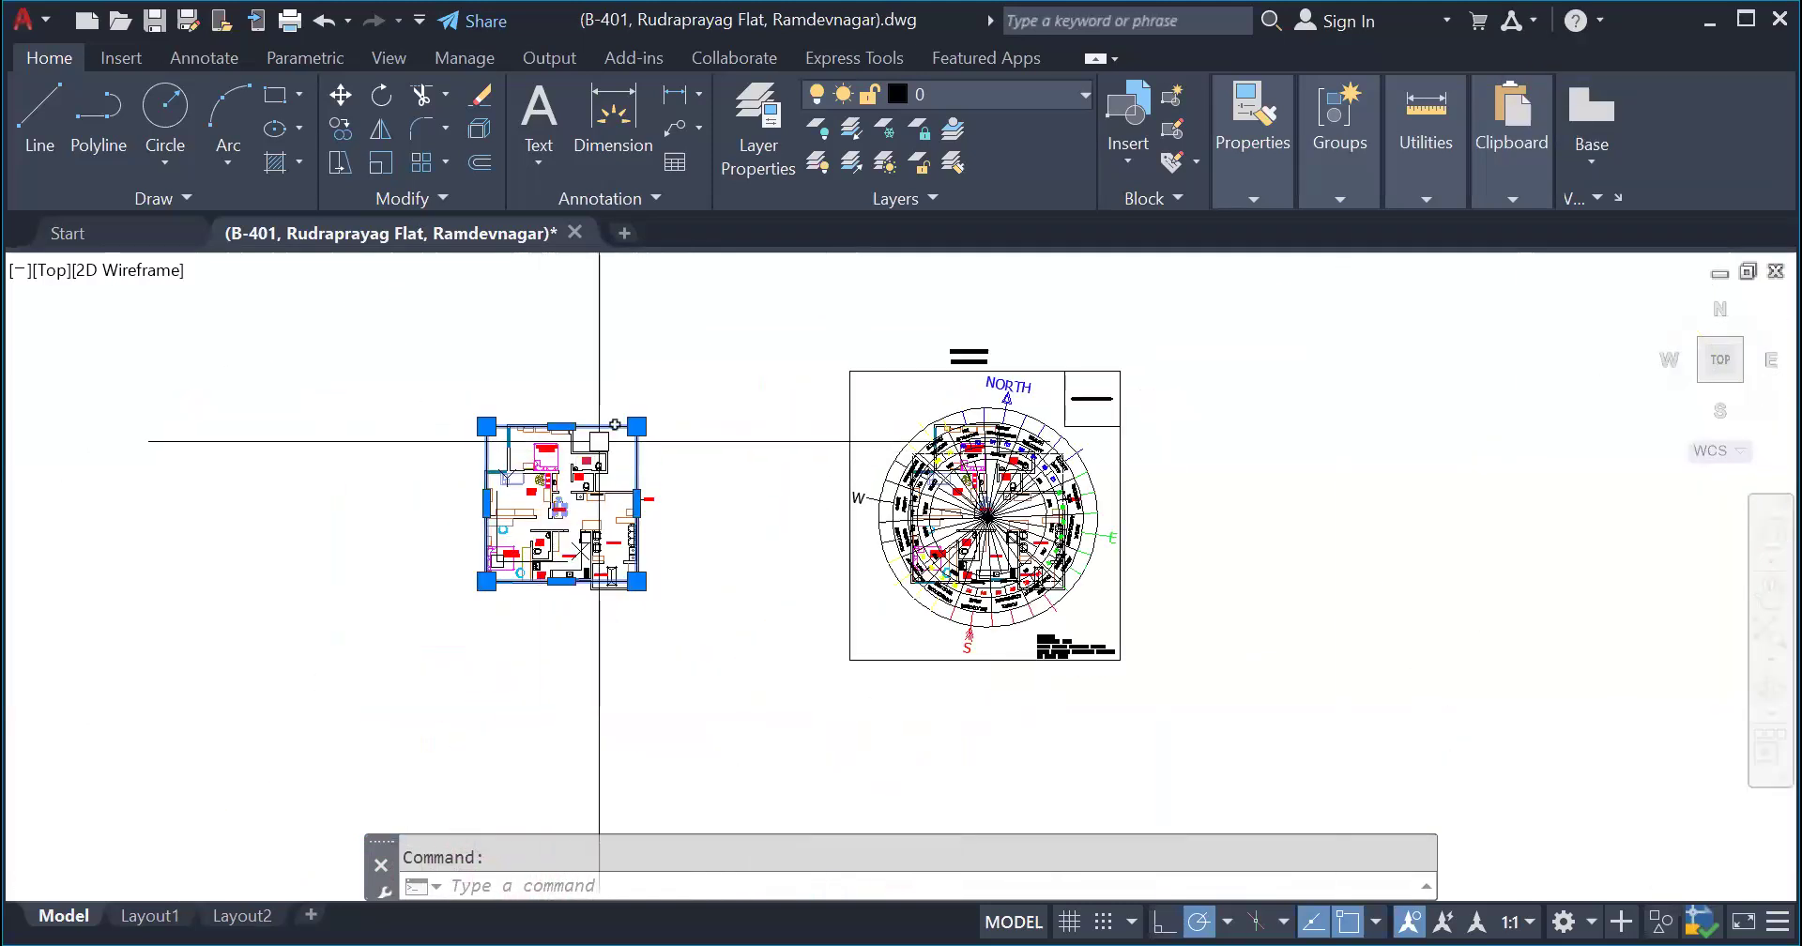
scroll(430, 428, up, 4)
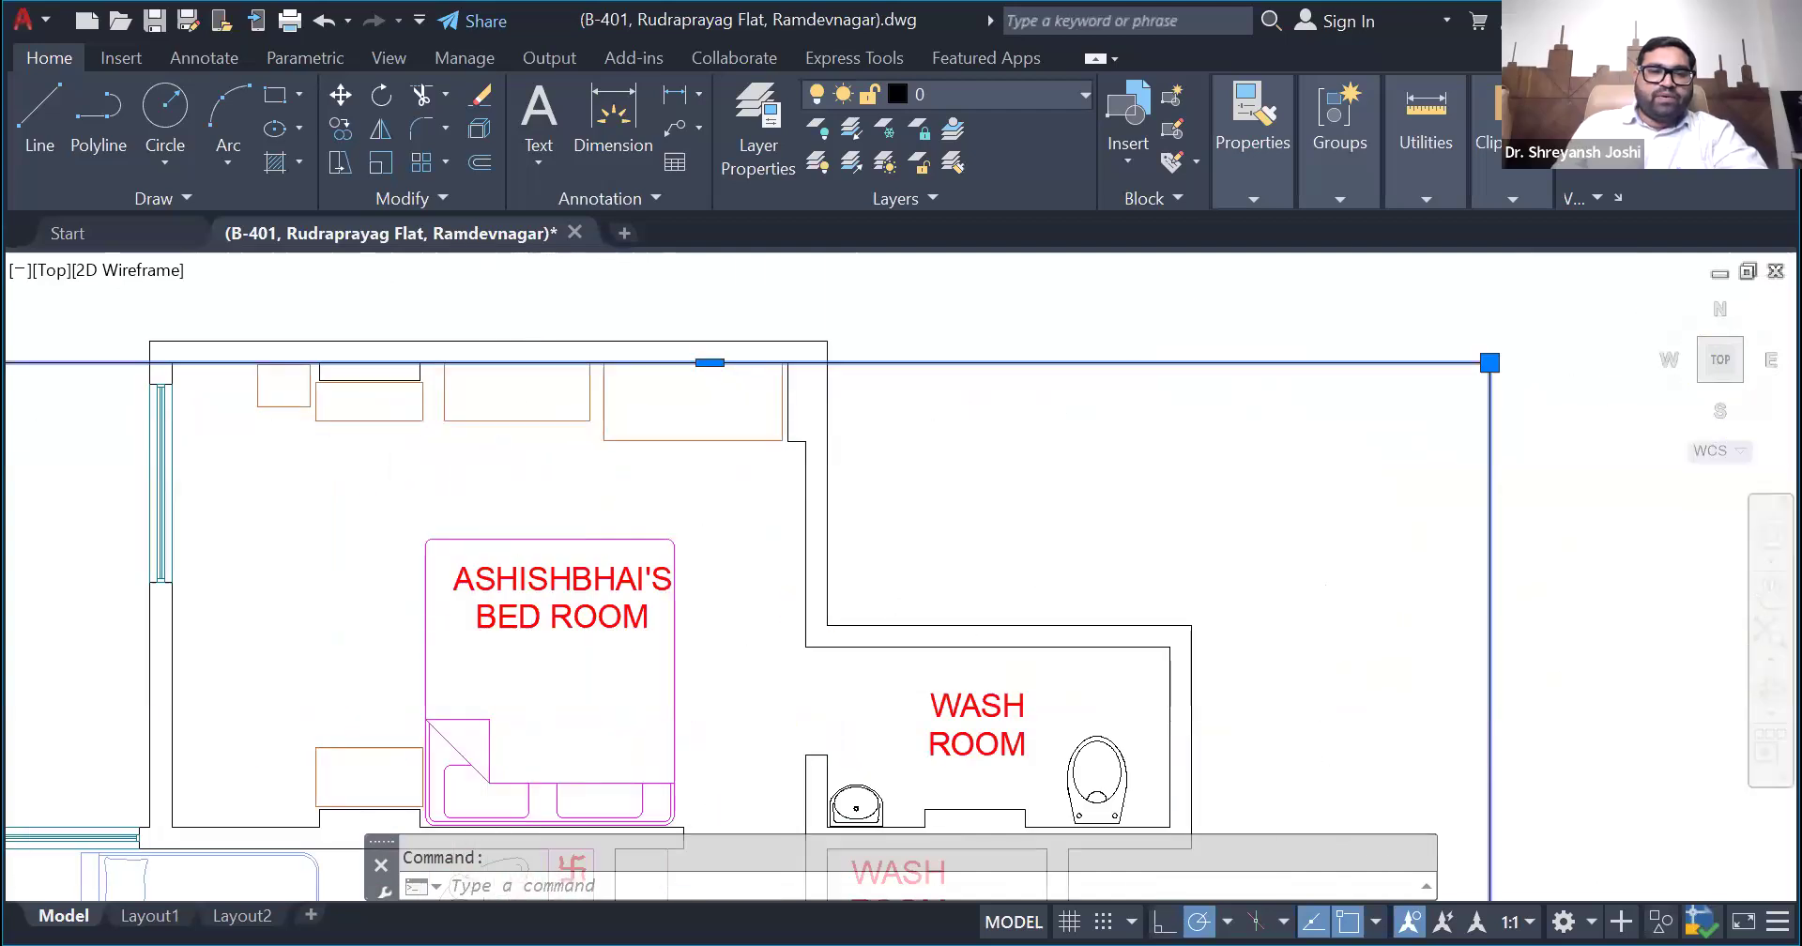
scroll(431, 367, up, 2)
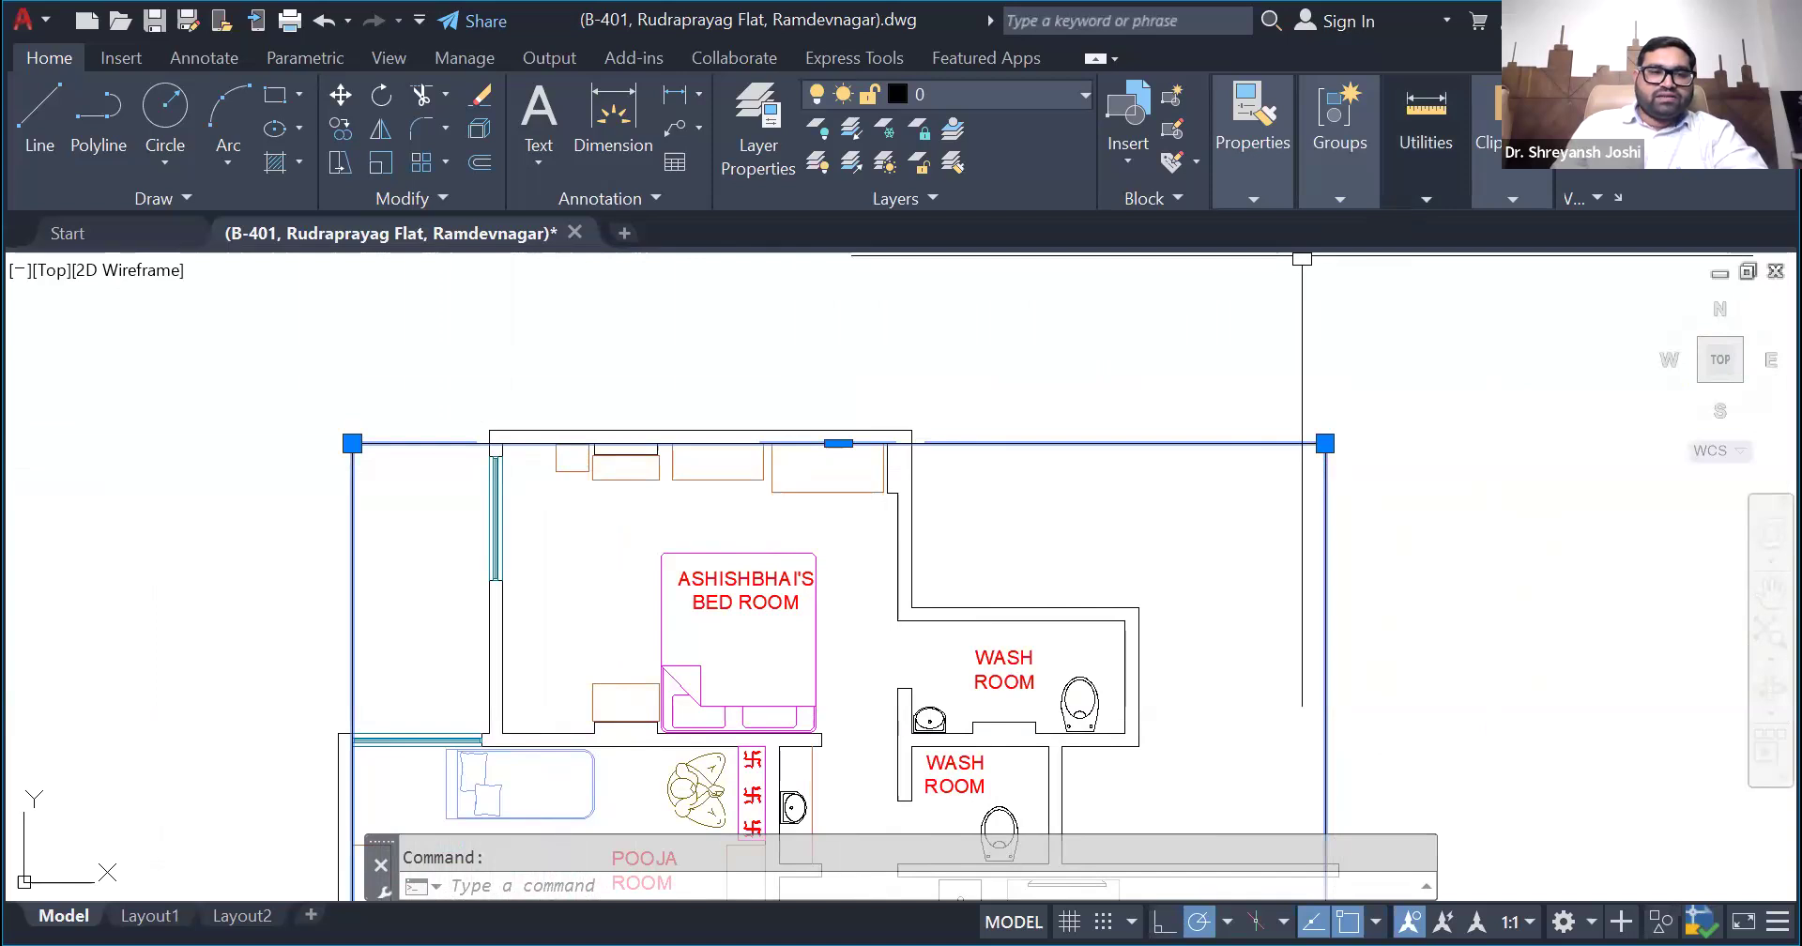
click(352, 443)
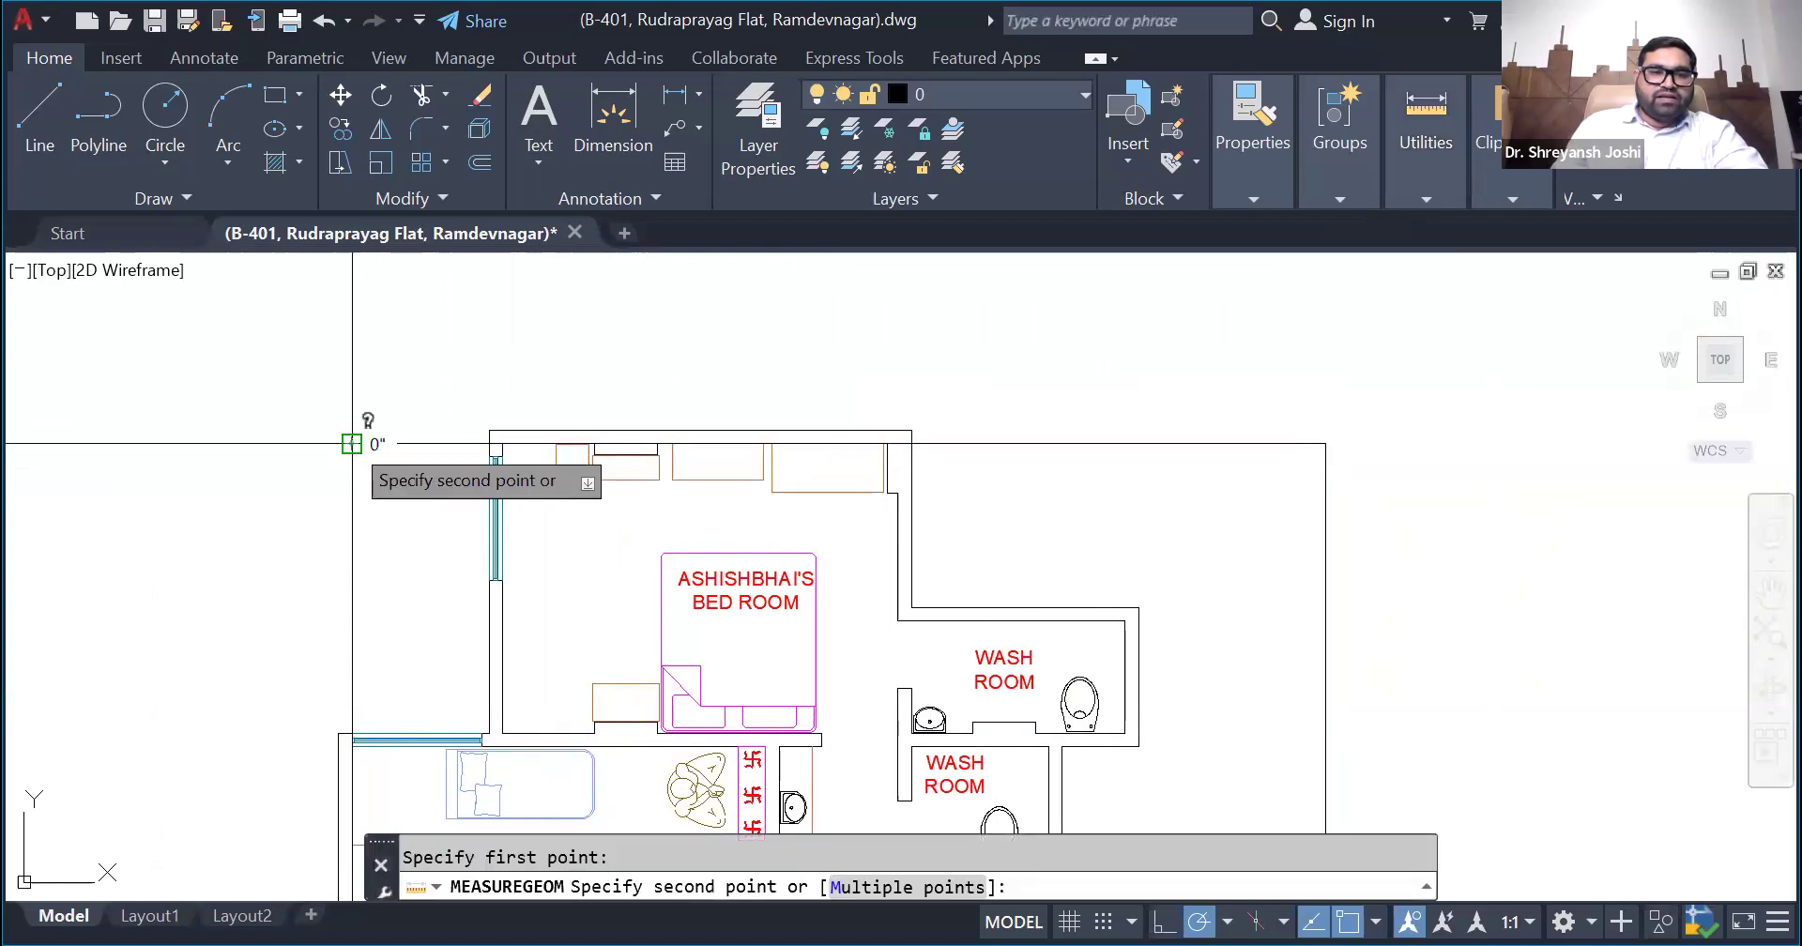
scroll(421, 448, up, 5)
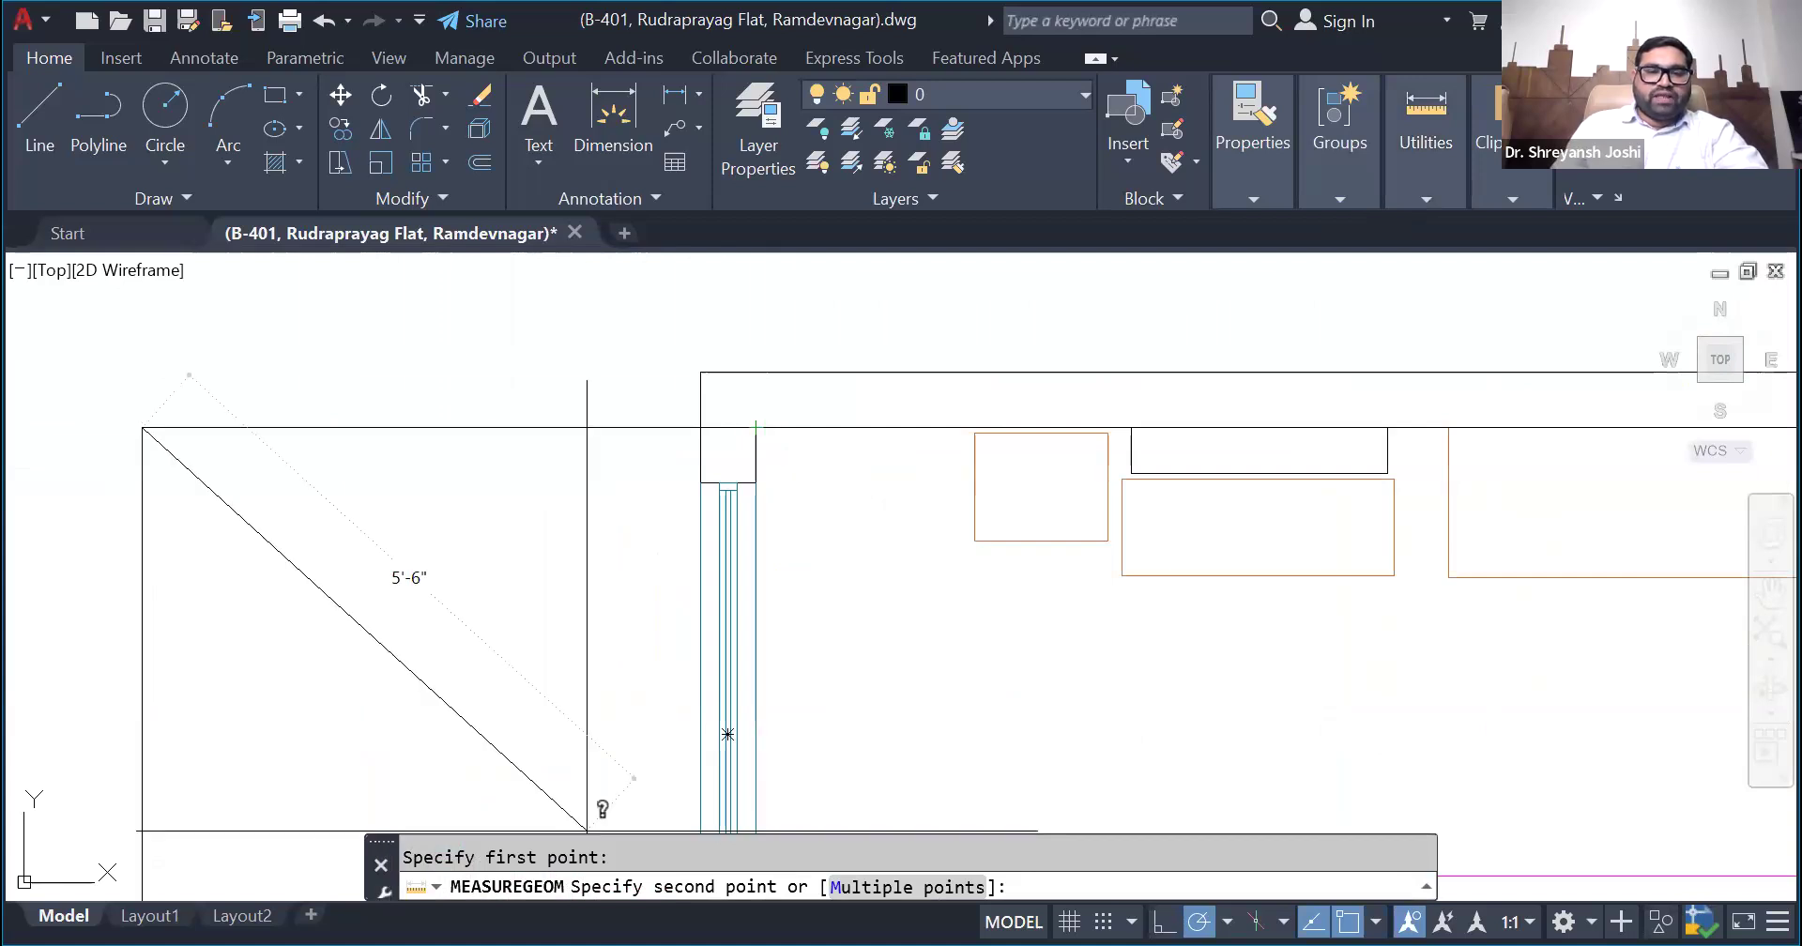
key(alt+Tab)
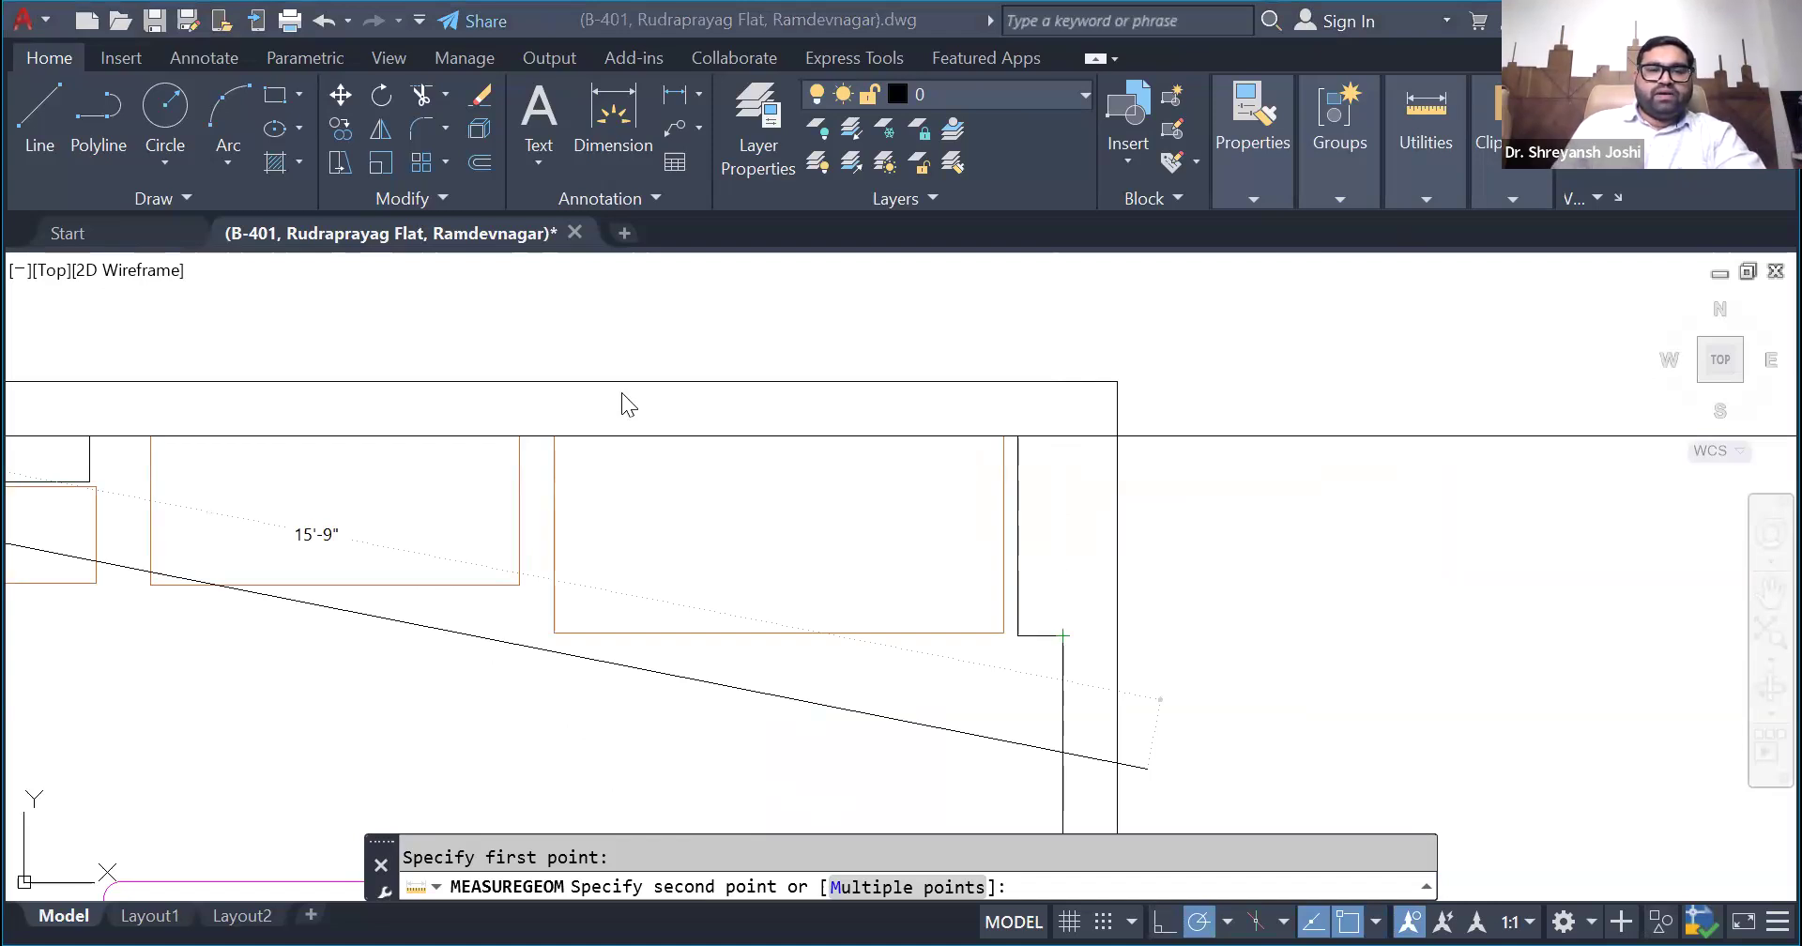
key(Escape)
- Measure the horizontal distance from the rectangle's upper-right corner to the upper bedroom's inner right wall
scroll(391, 425, down, 6)
mouse_move(1416, 178)
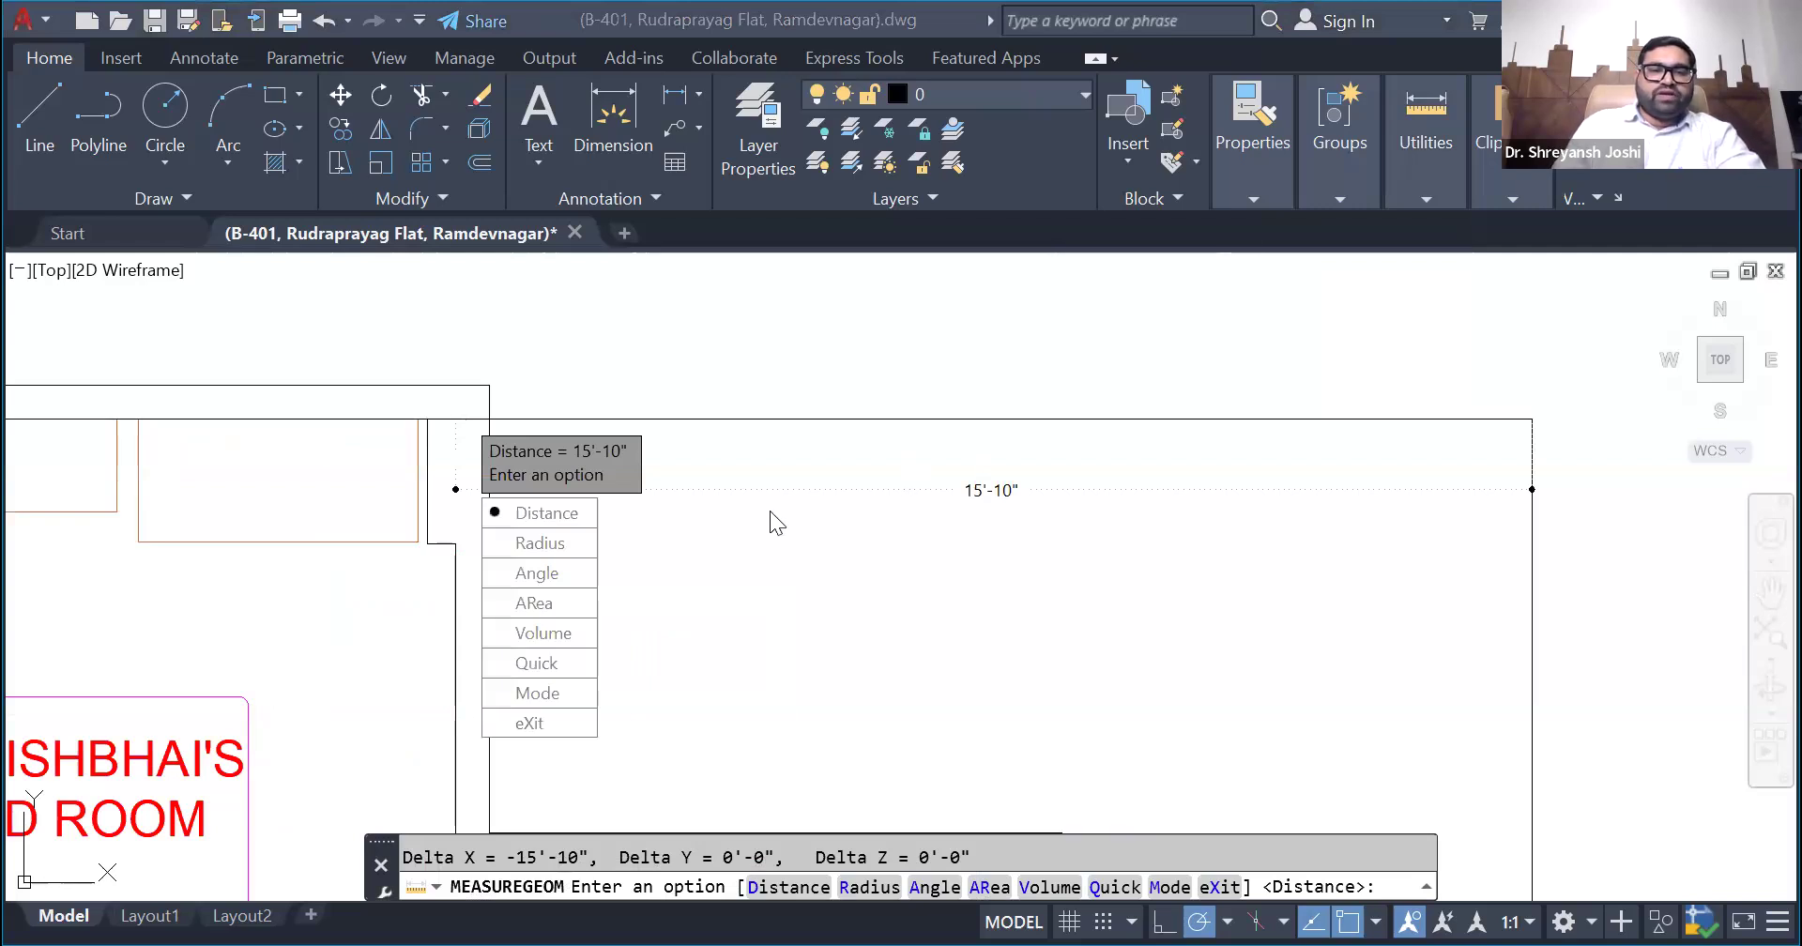
key(Escape)
scroll(1020, 413, down, 5)
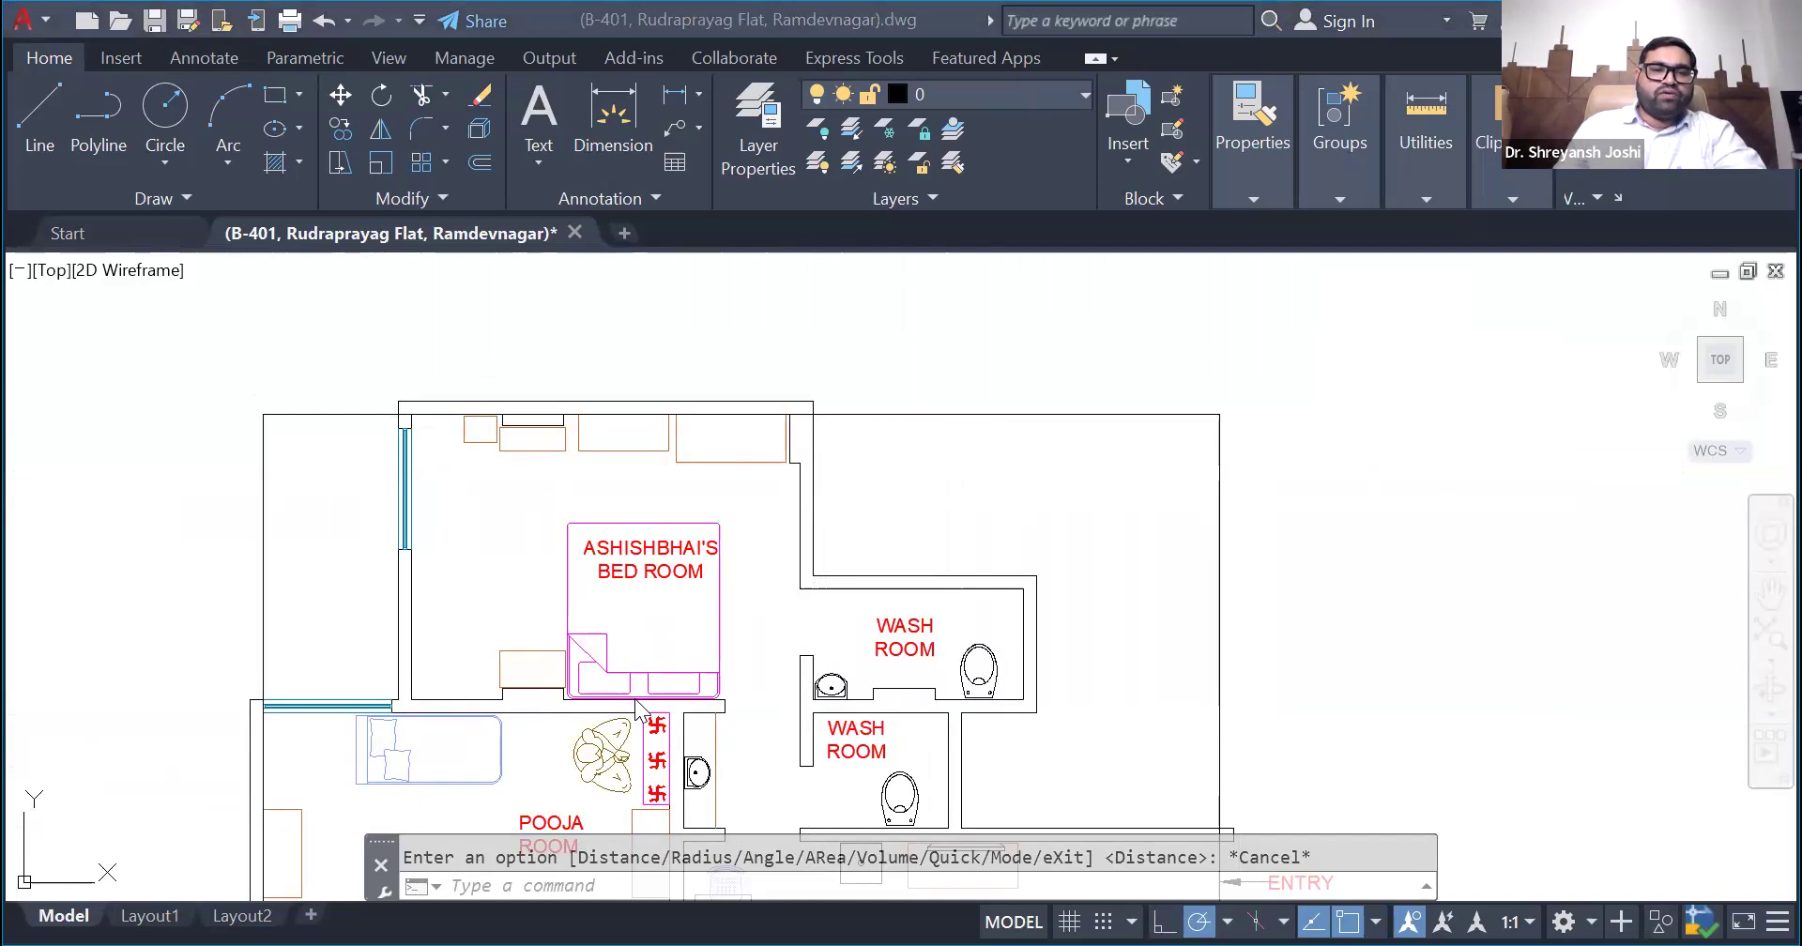
click(678, 377)
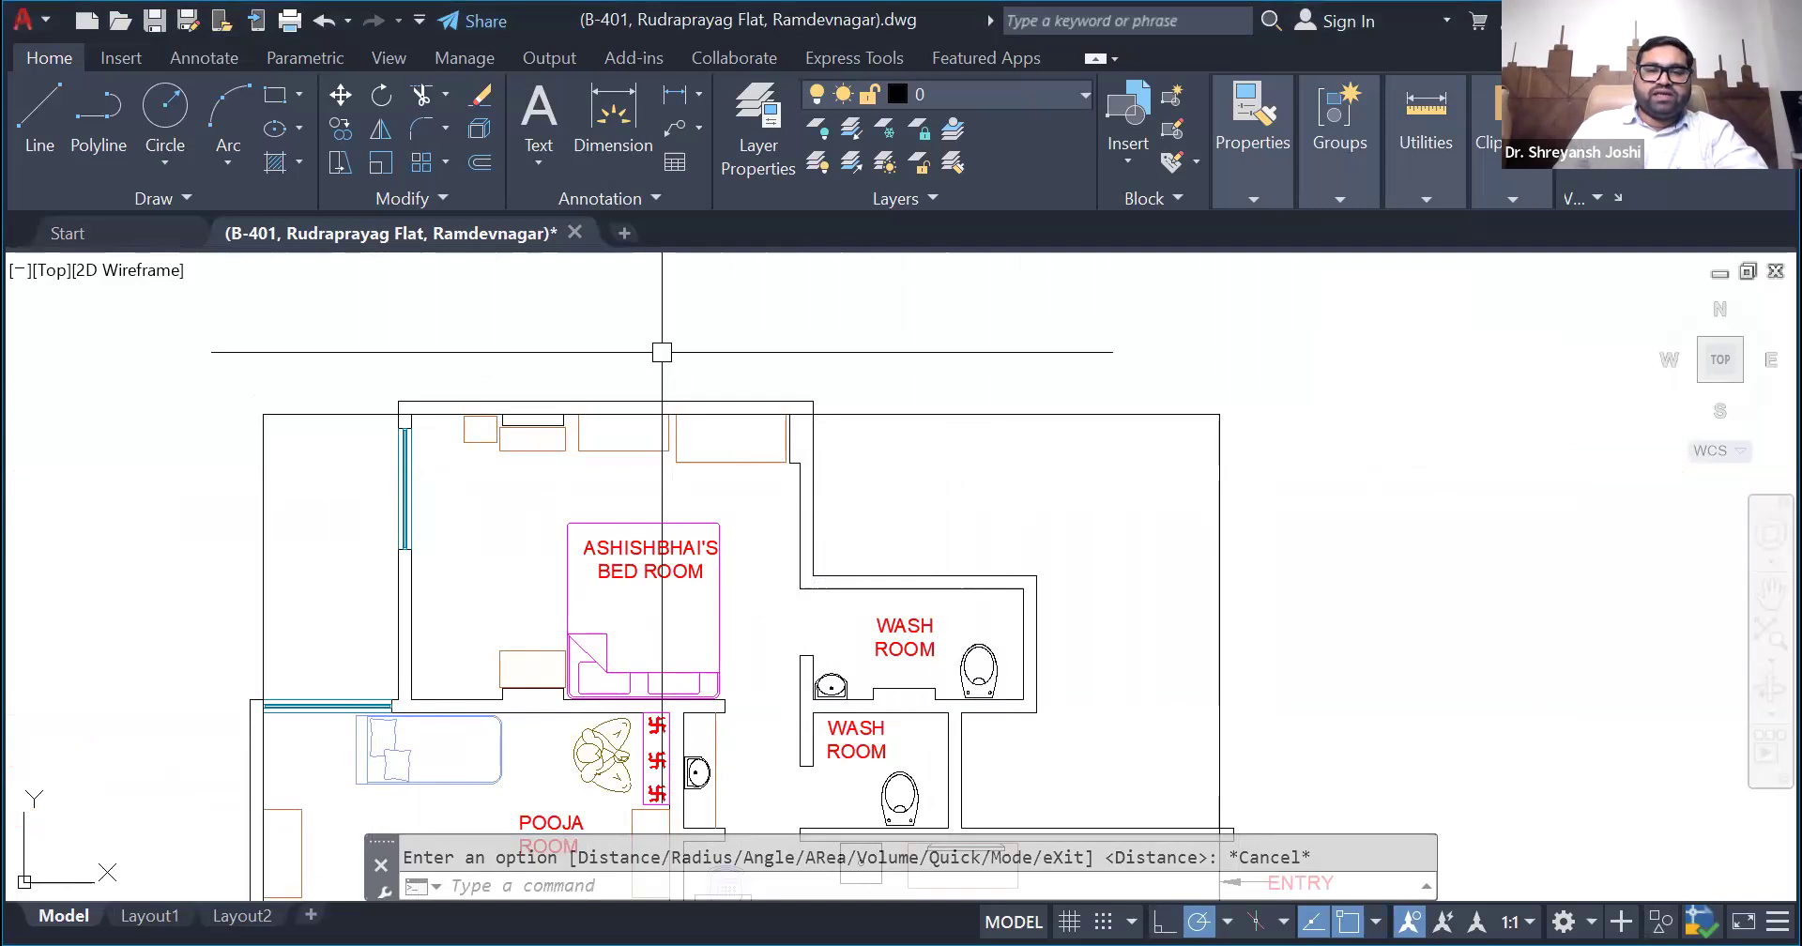
scroll(507, 475, up, 4)
scroll(301, 399, down, 2)
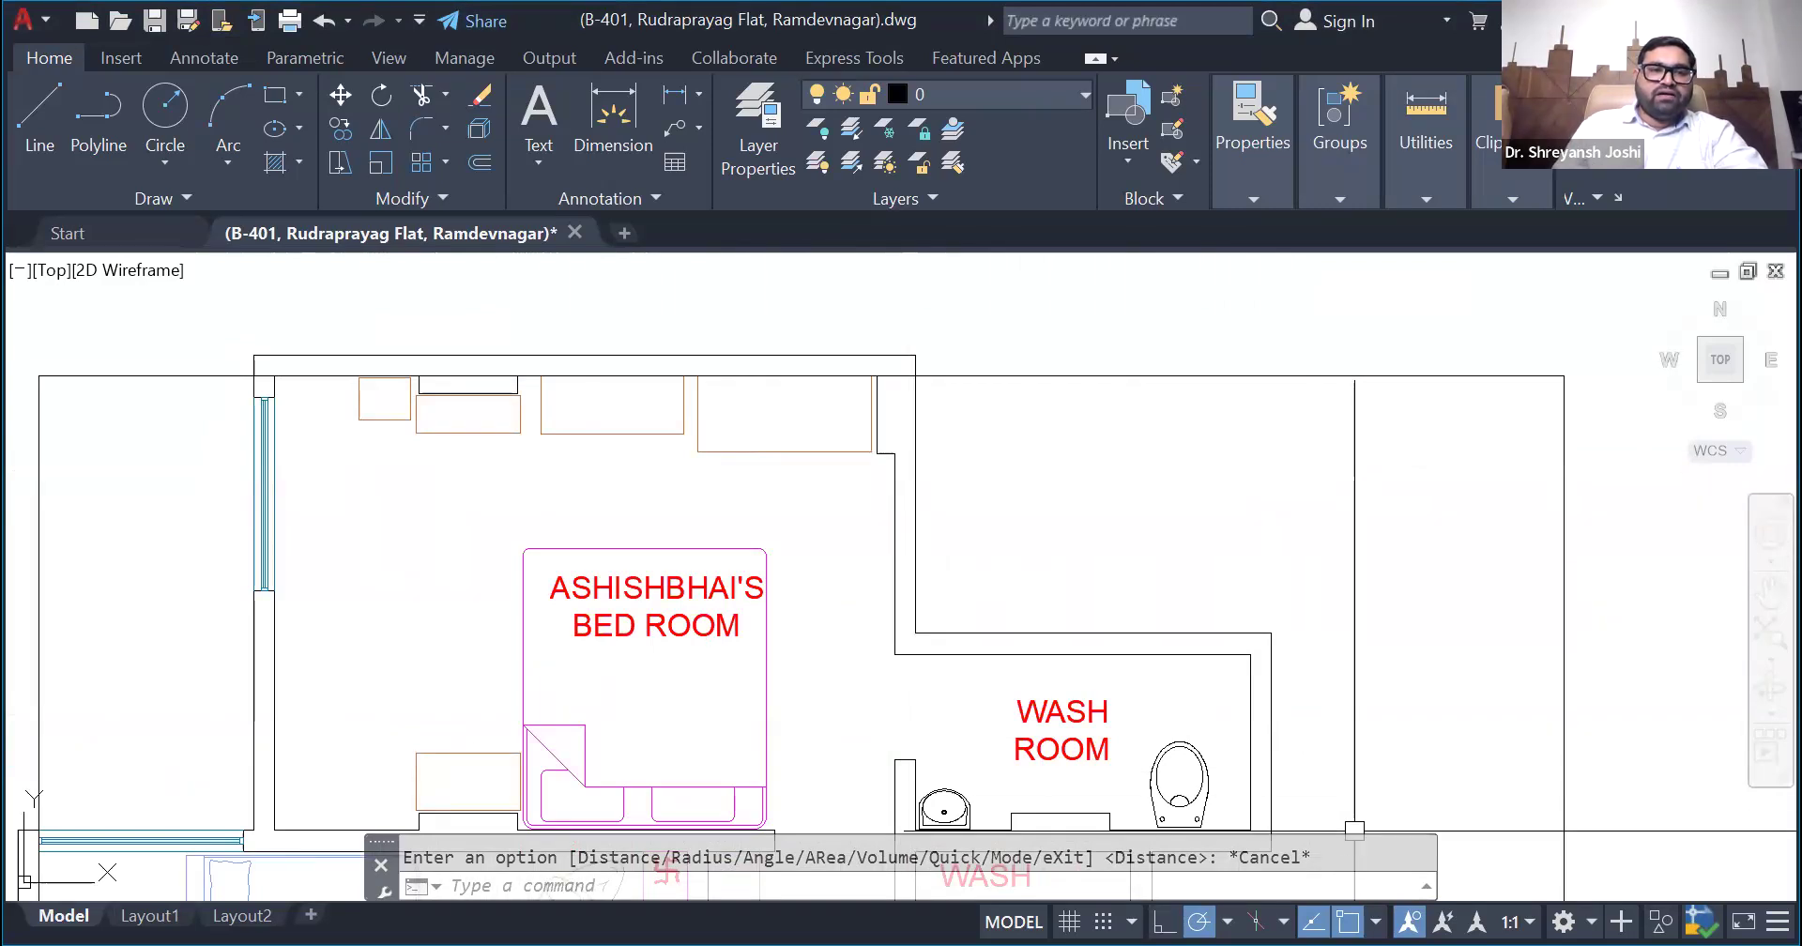
- Examine how the bounding rectangle's upper edge fits the upper bedroom's walls and the open areas on both sides
key(alt+Tab)
click(451, 886)
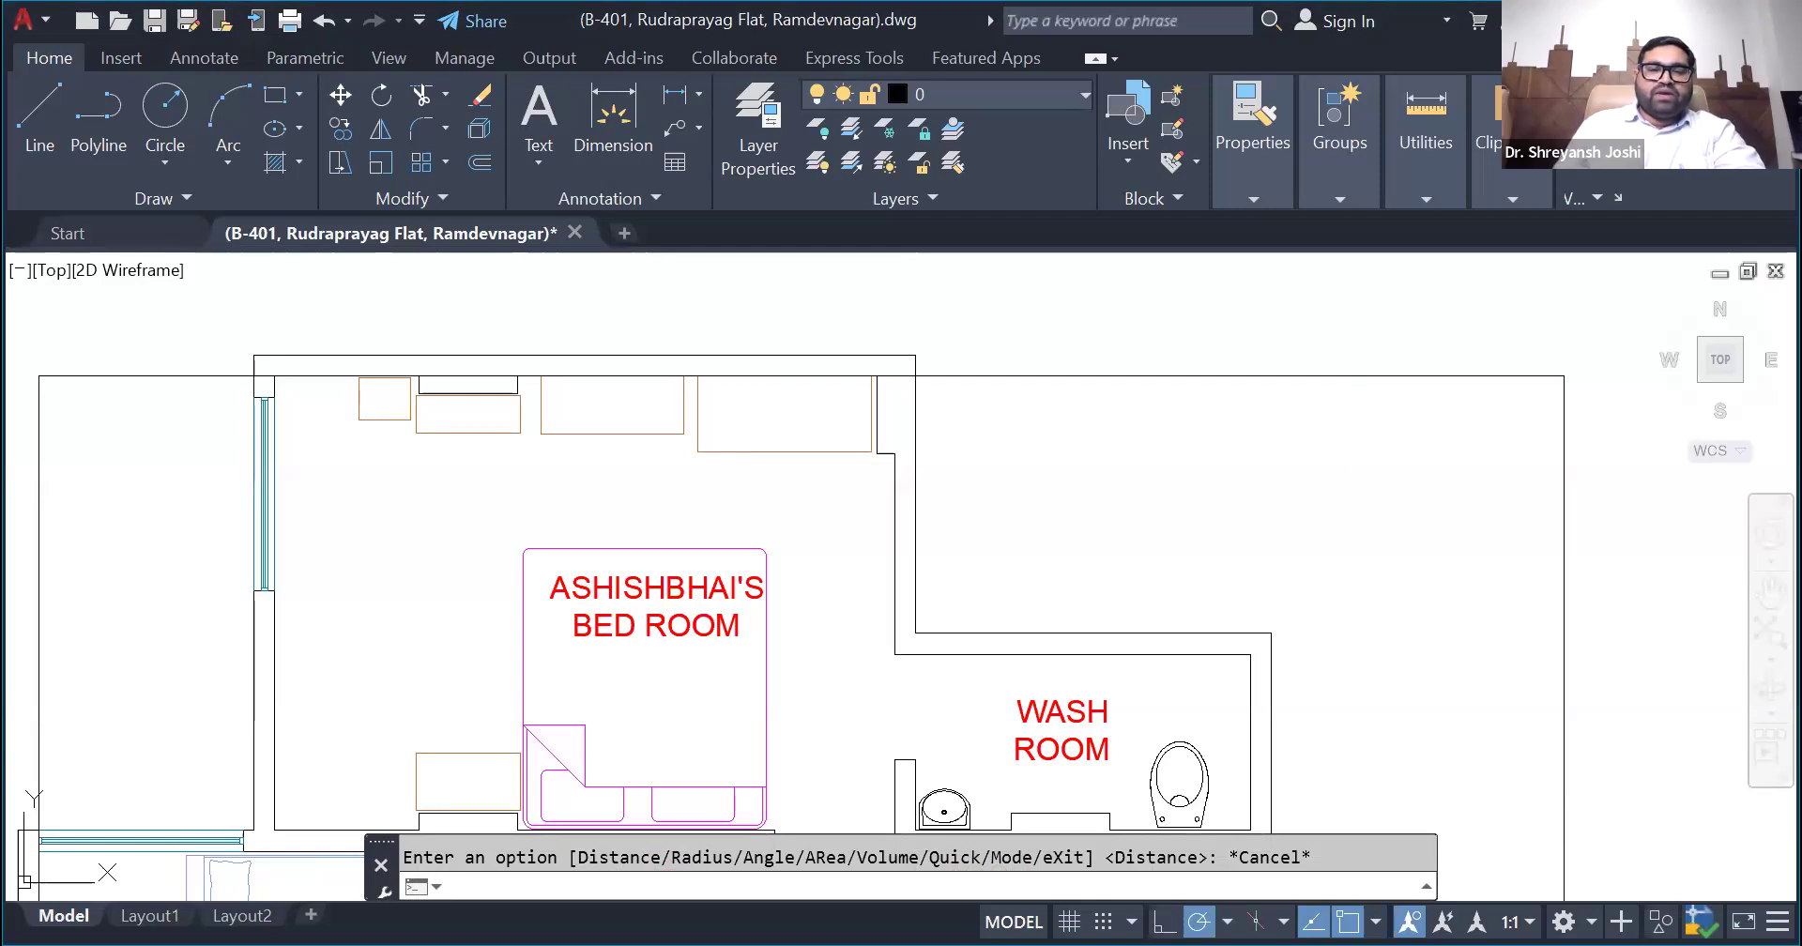
scroll(843, 527, down, 2)
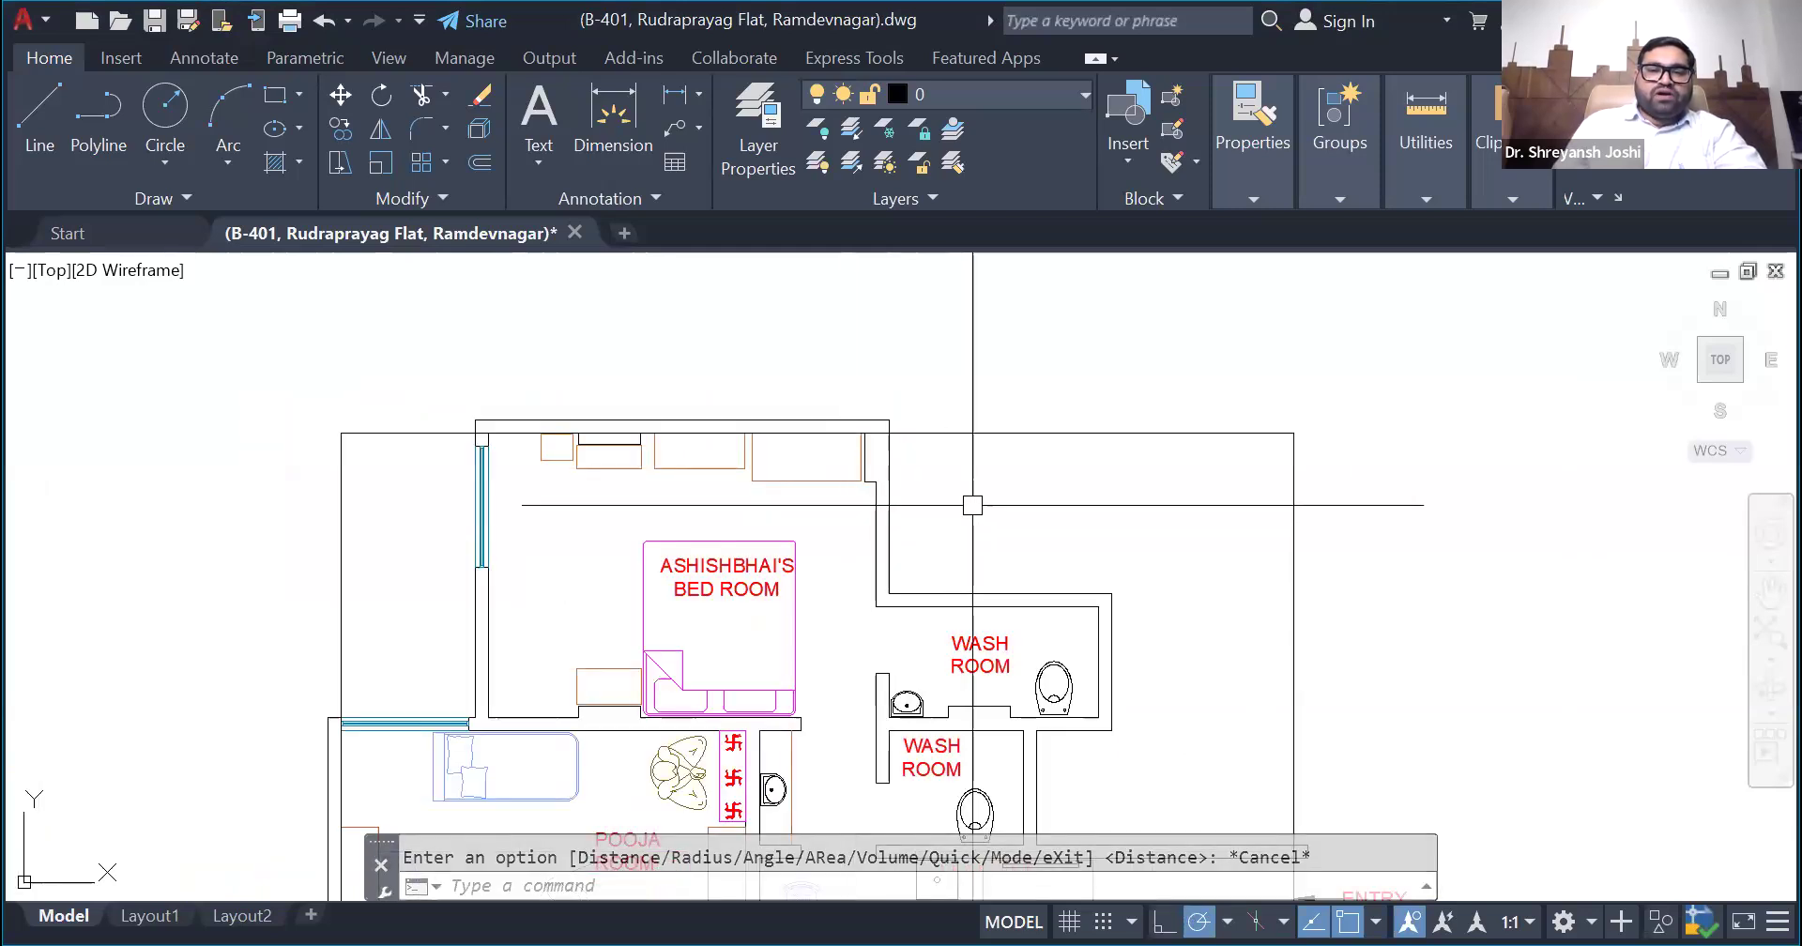
click(998, 433)
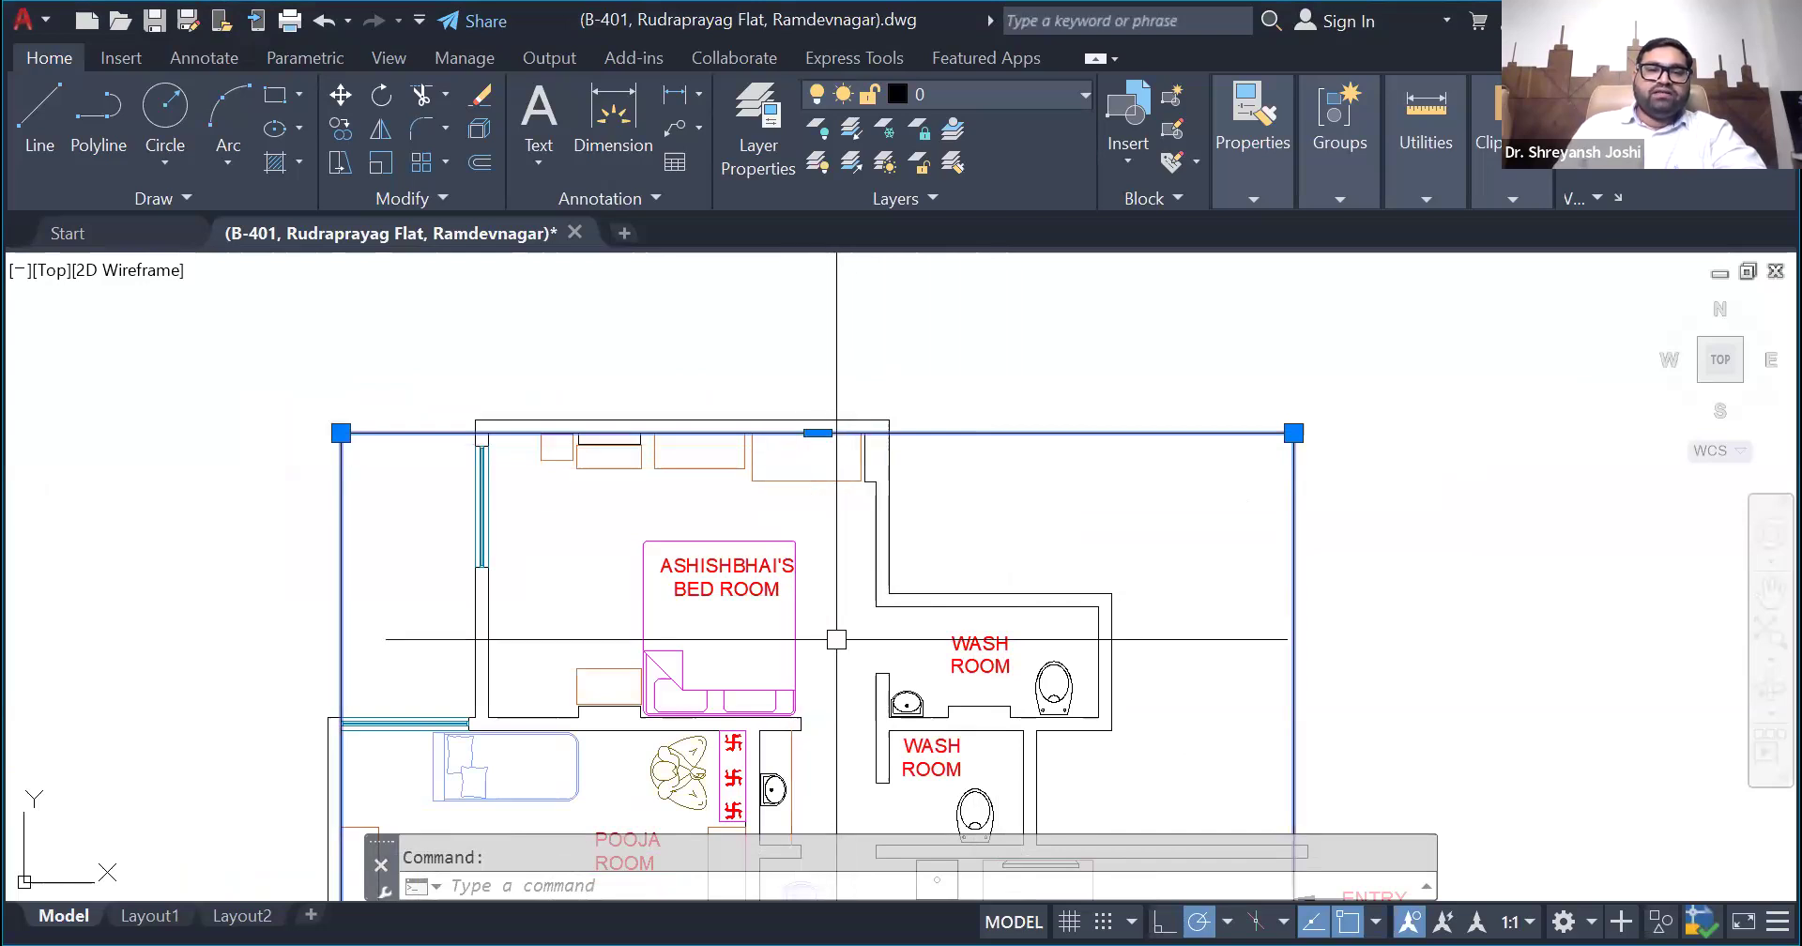
scroll(838, 639, up, 2)
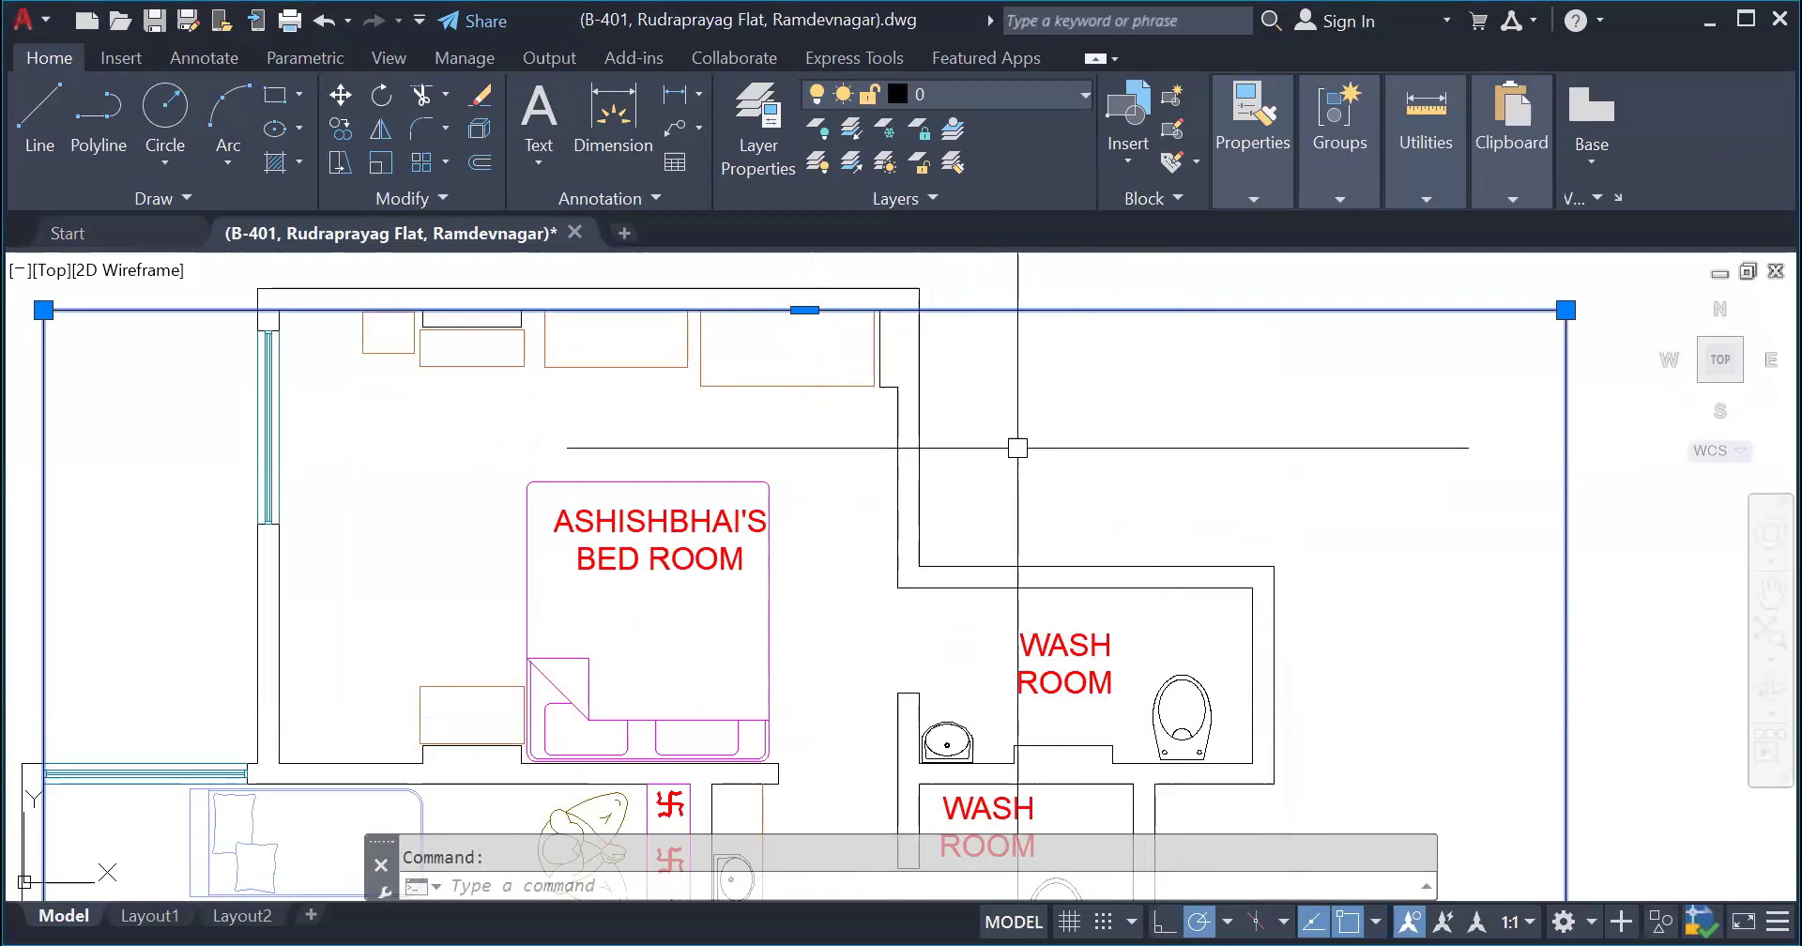
scroll(965, 451, down, 2)
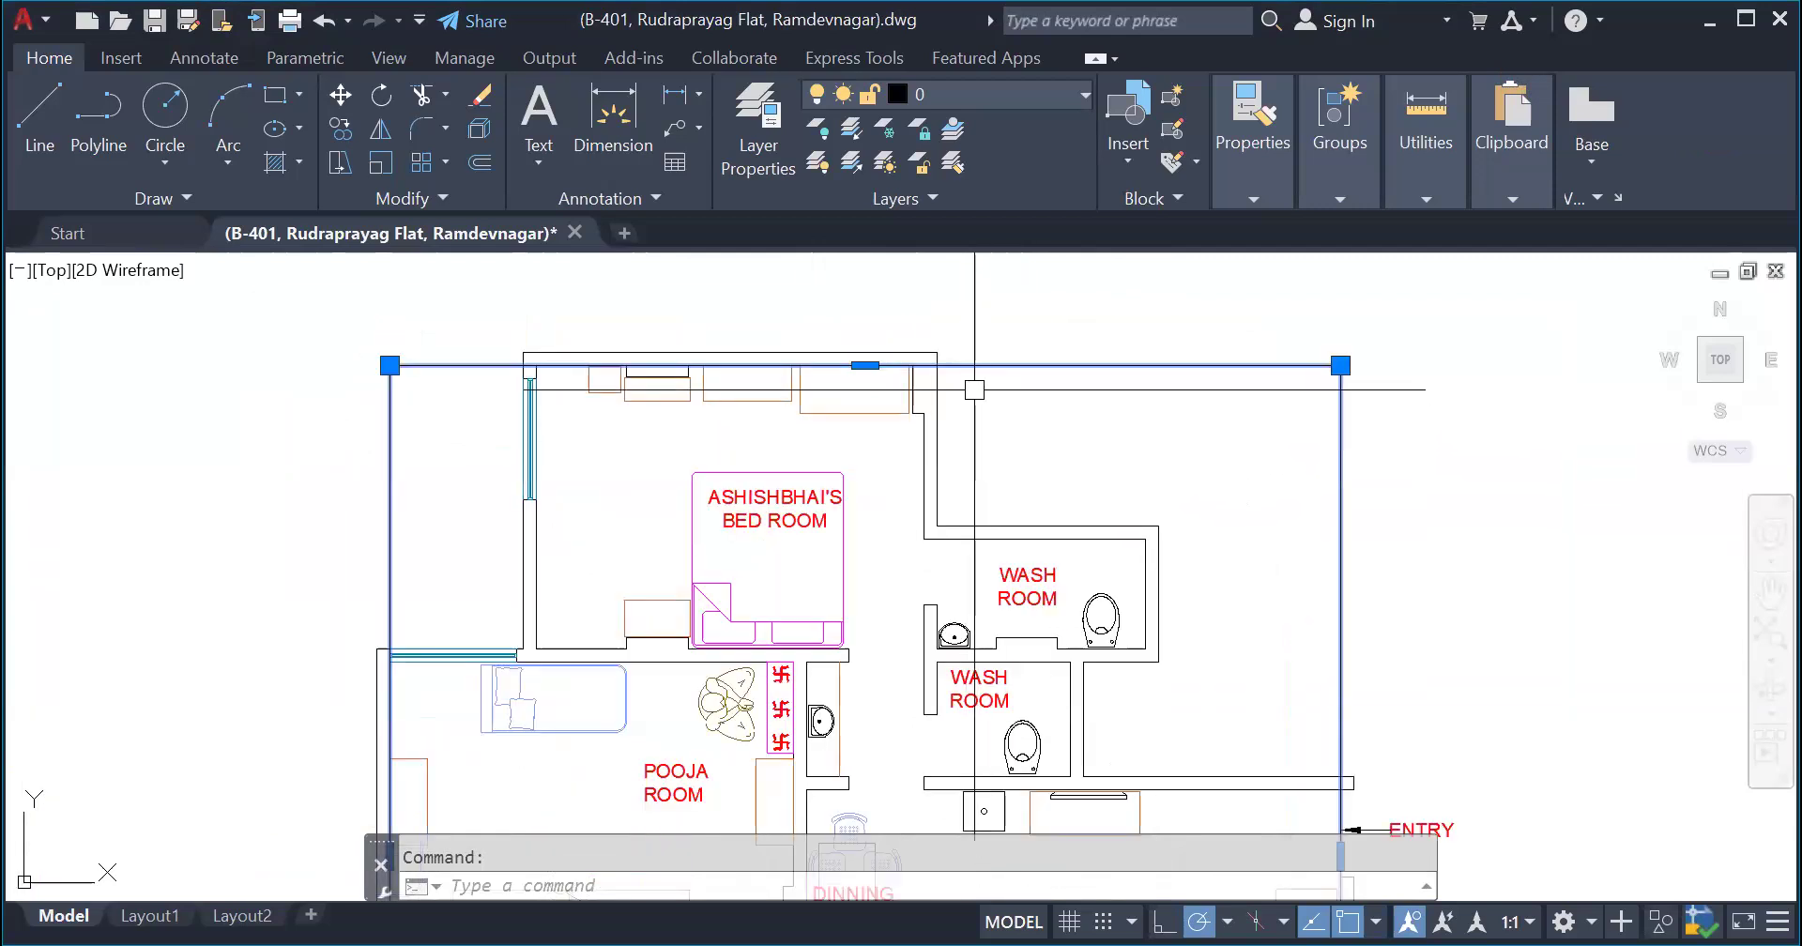
key(Escape)
scroll(638, 336, up, 2)
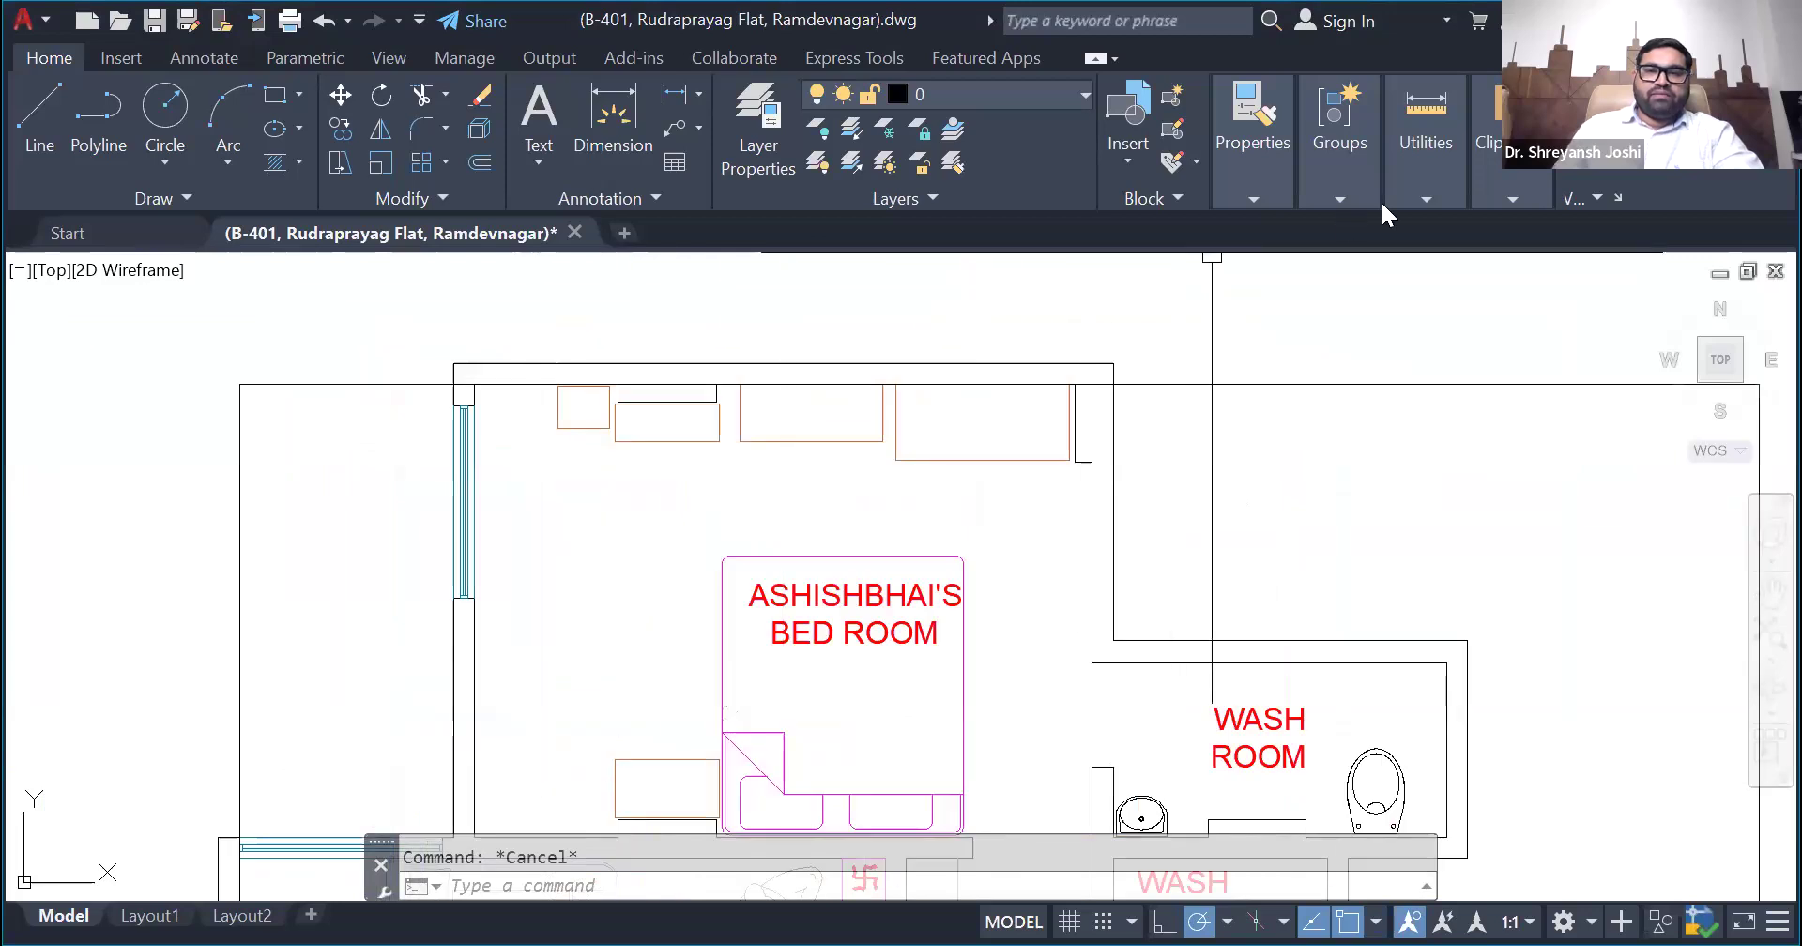
- Measure the horizontal distance from the rectangle's upper-left corner to the upper bedroom's inner left wall
click(1417, 198)
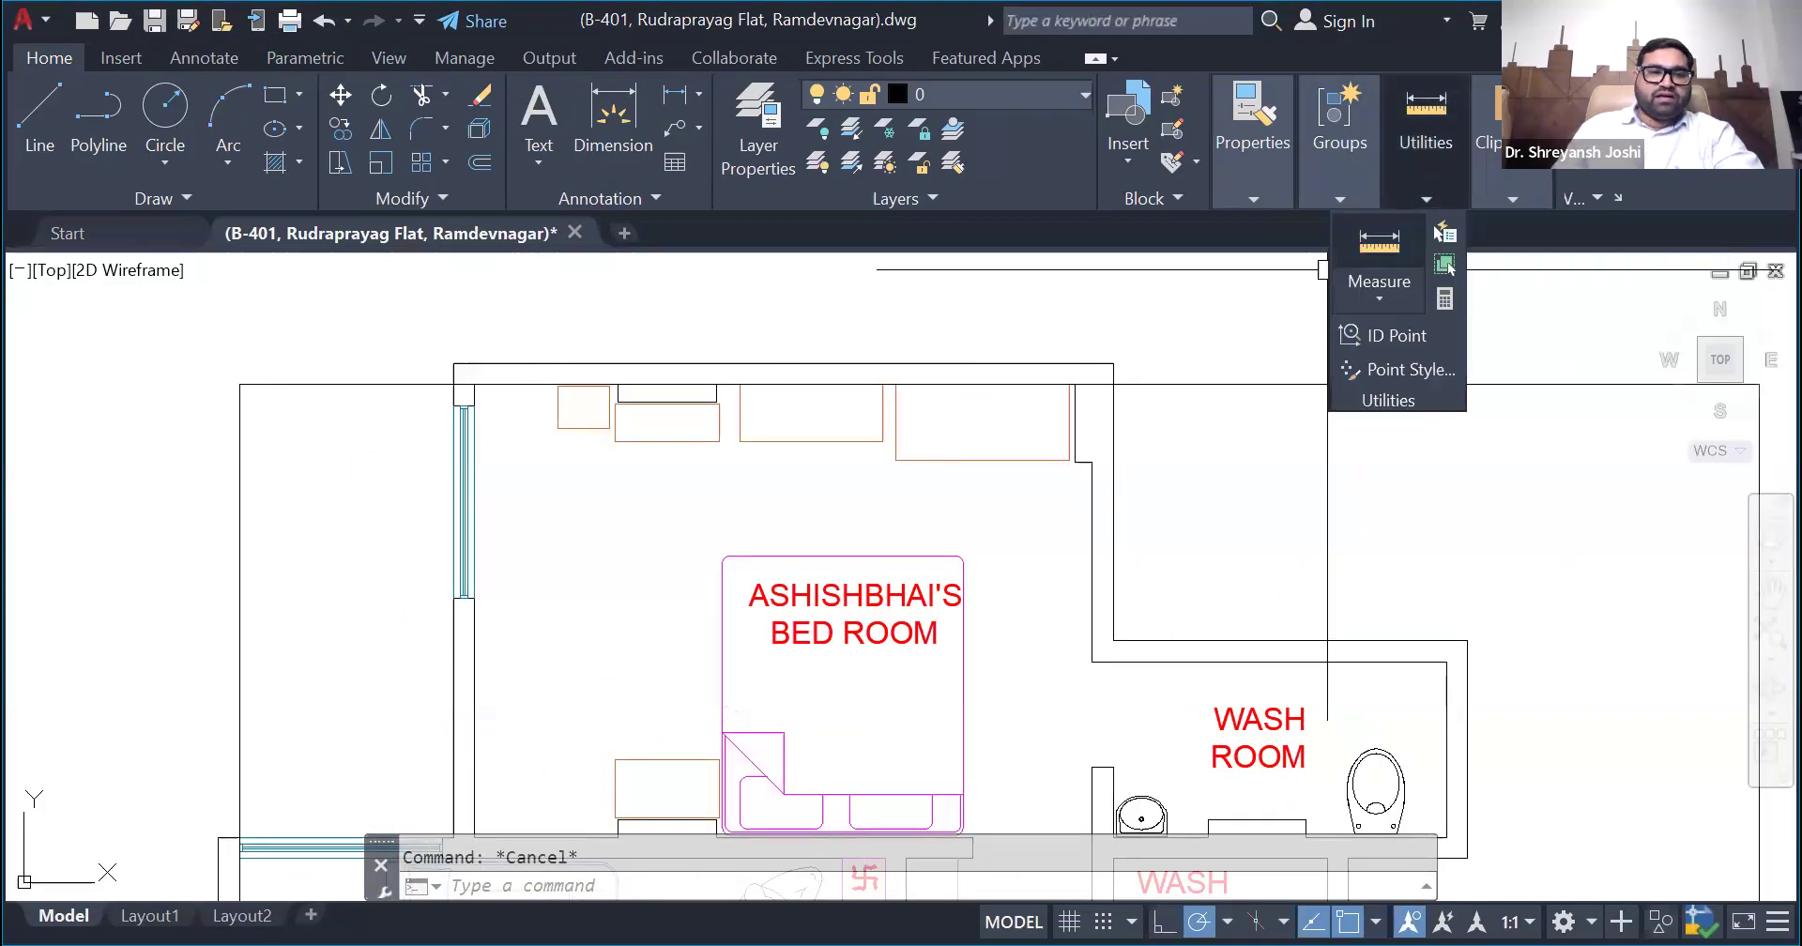
click(1378, 242)
click(239, 384)
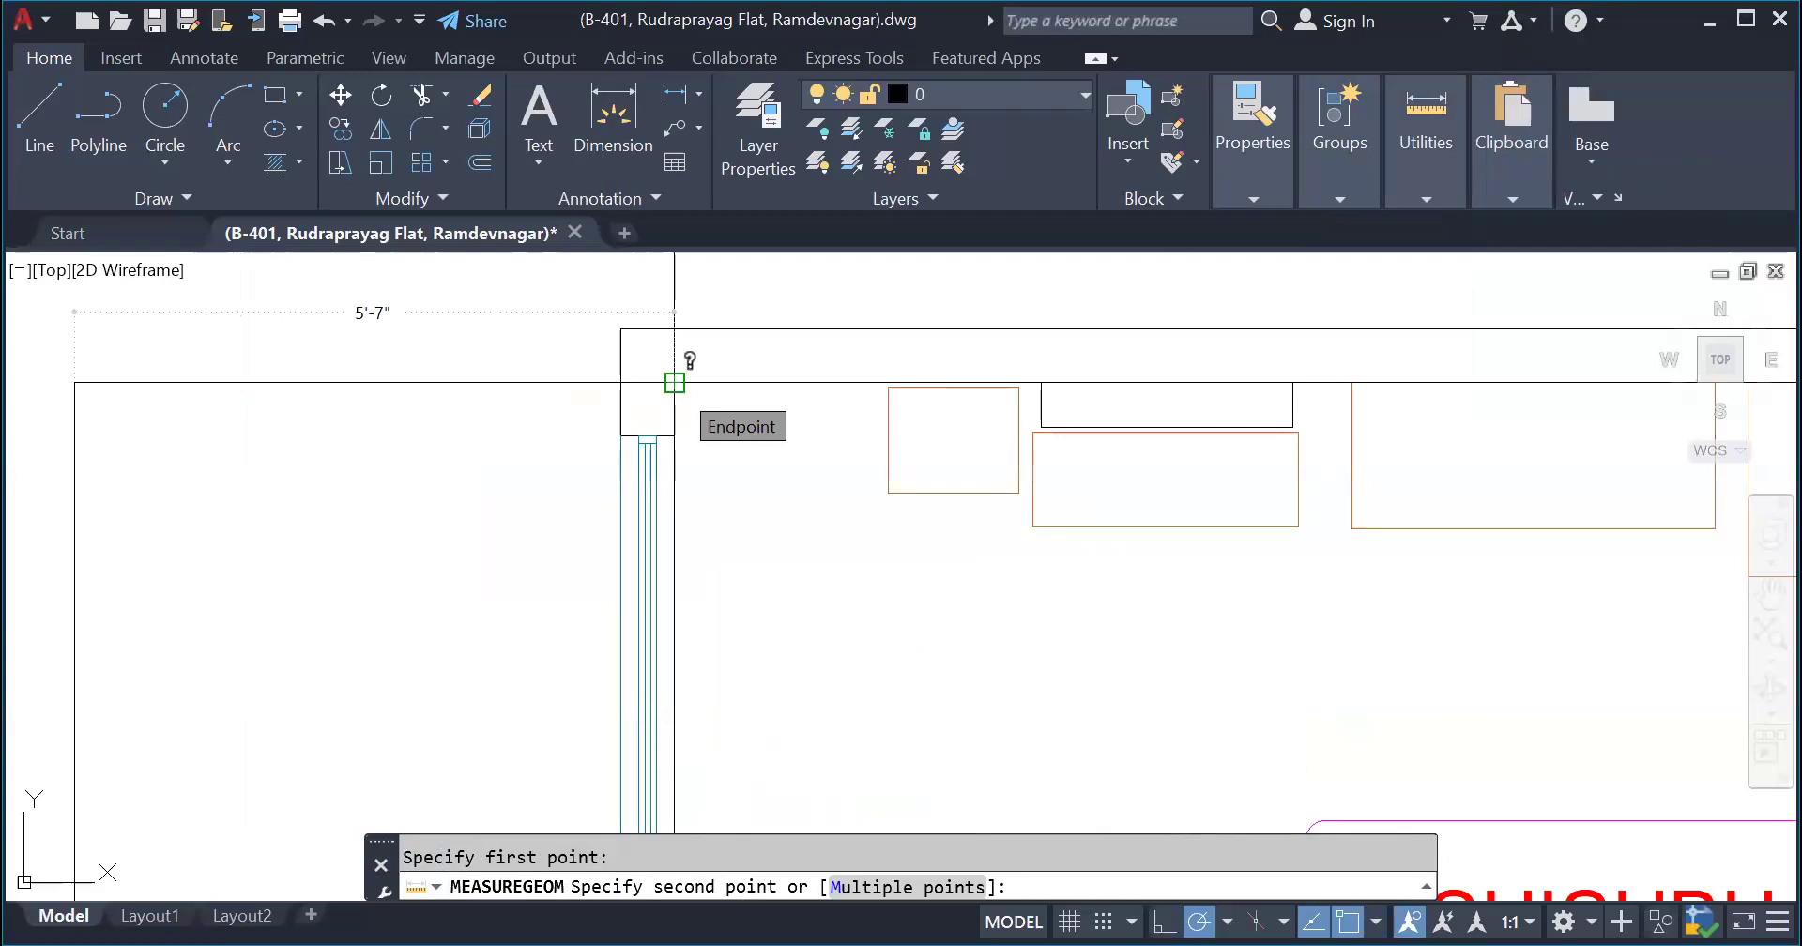
key(Escape)
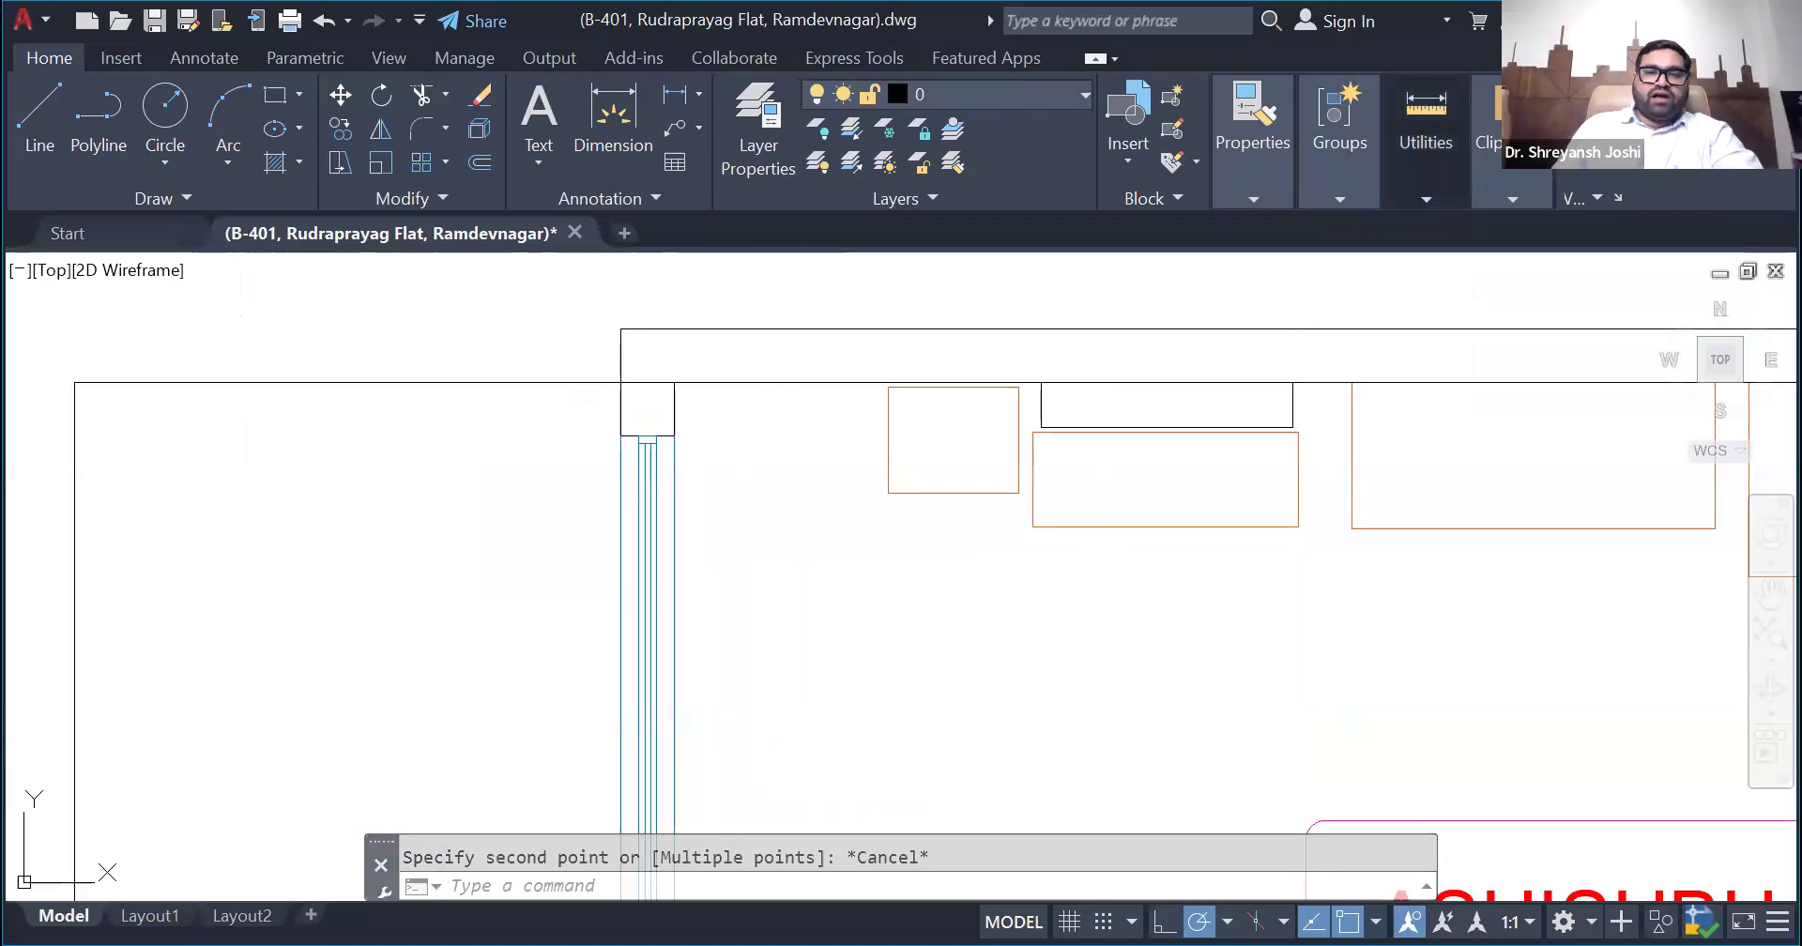
- Measure the upper bedroom's inner width along the rectangle's upper edge
click(1423, 255)
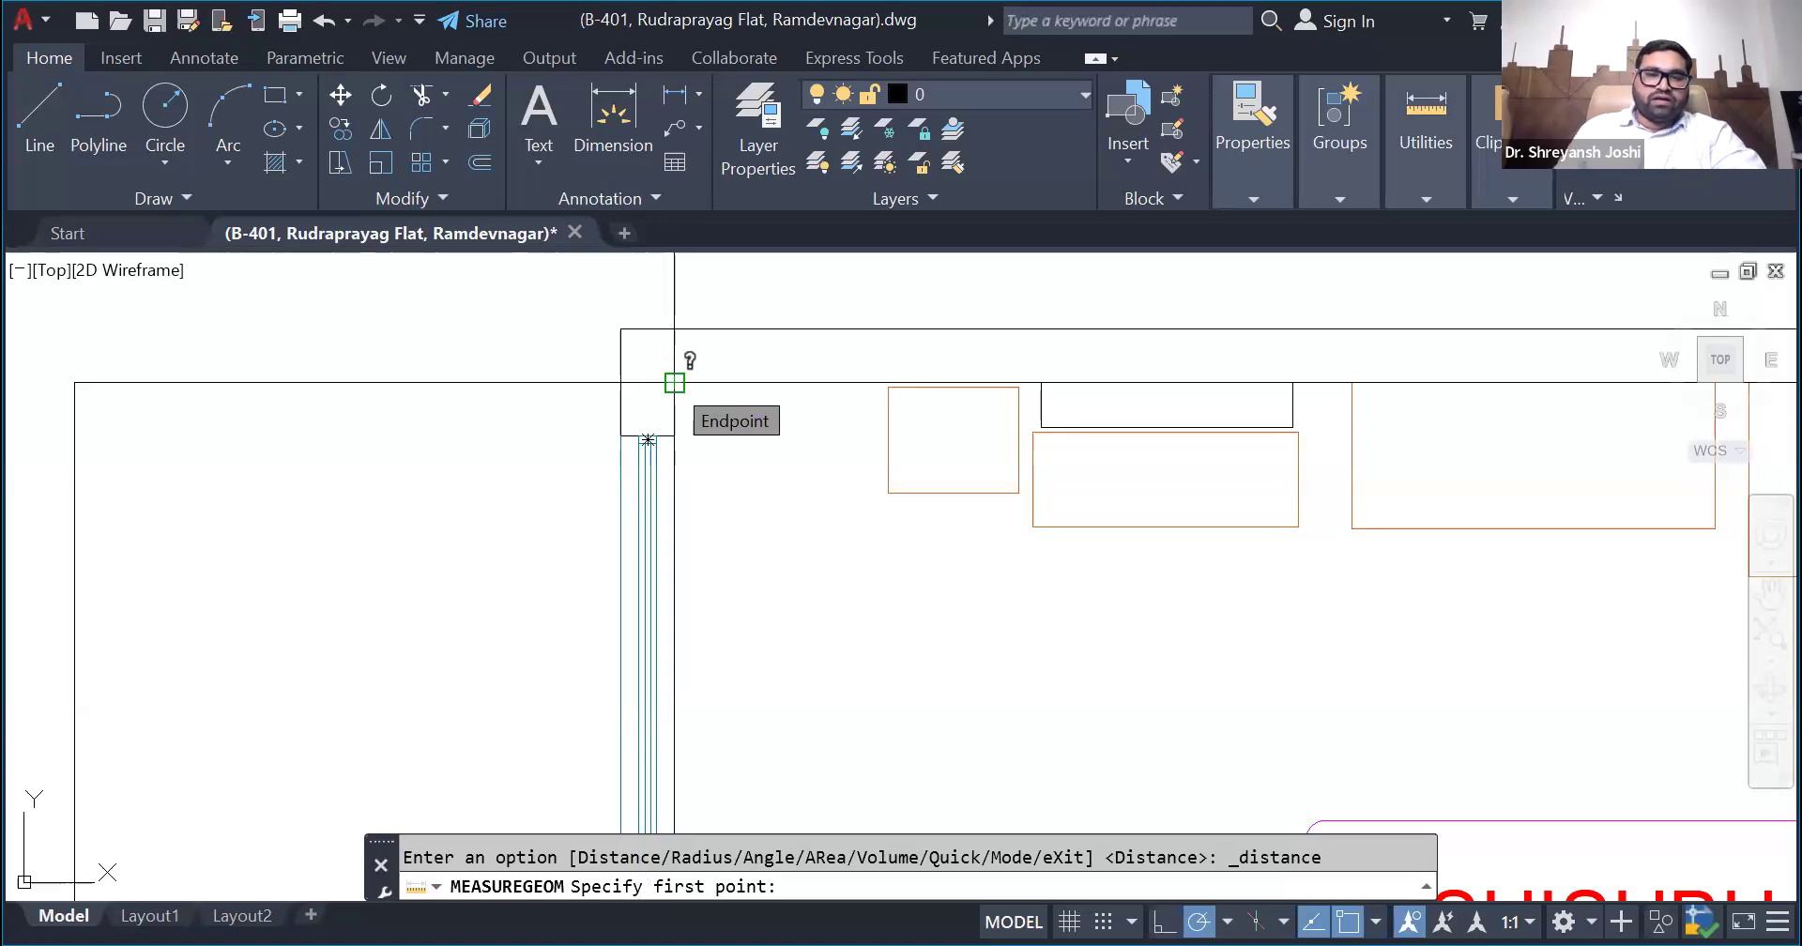
click(675, 383)
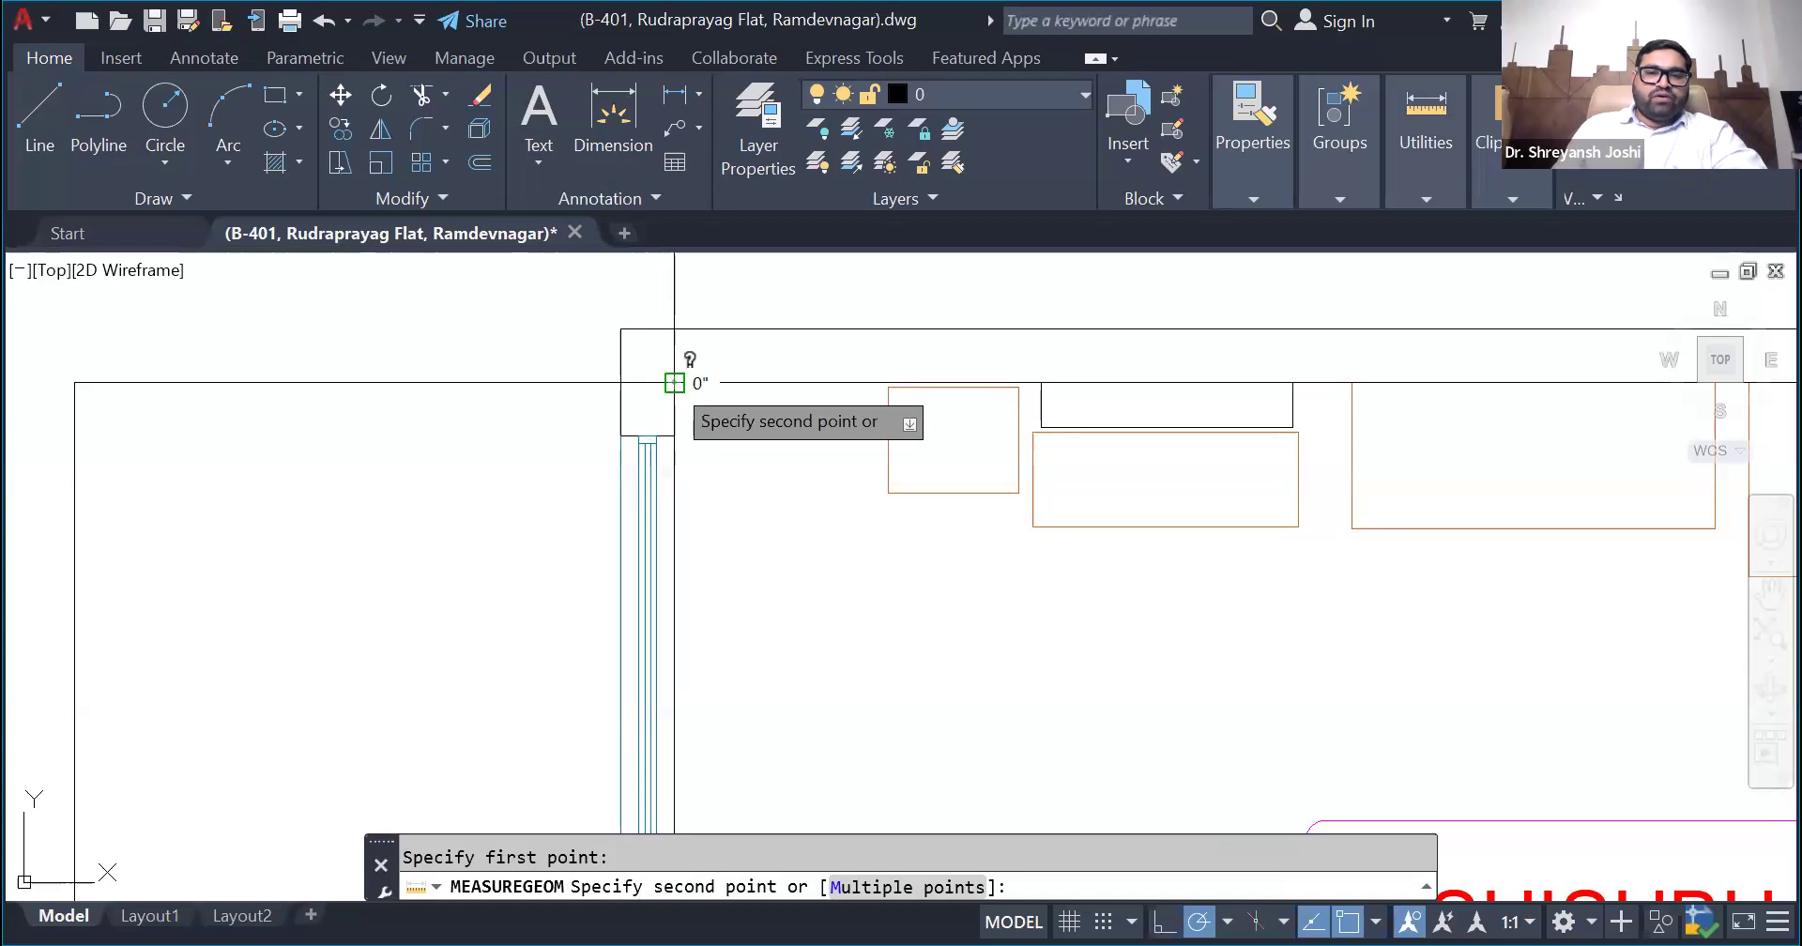
scroll(675, 383, down, 5)
scroll(980, 399, up, 5)
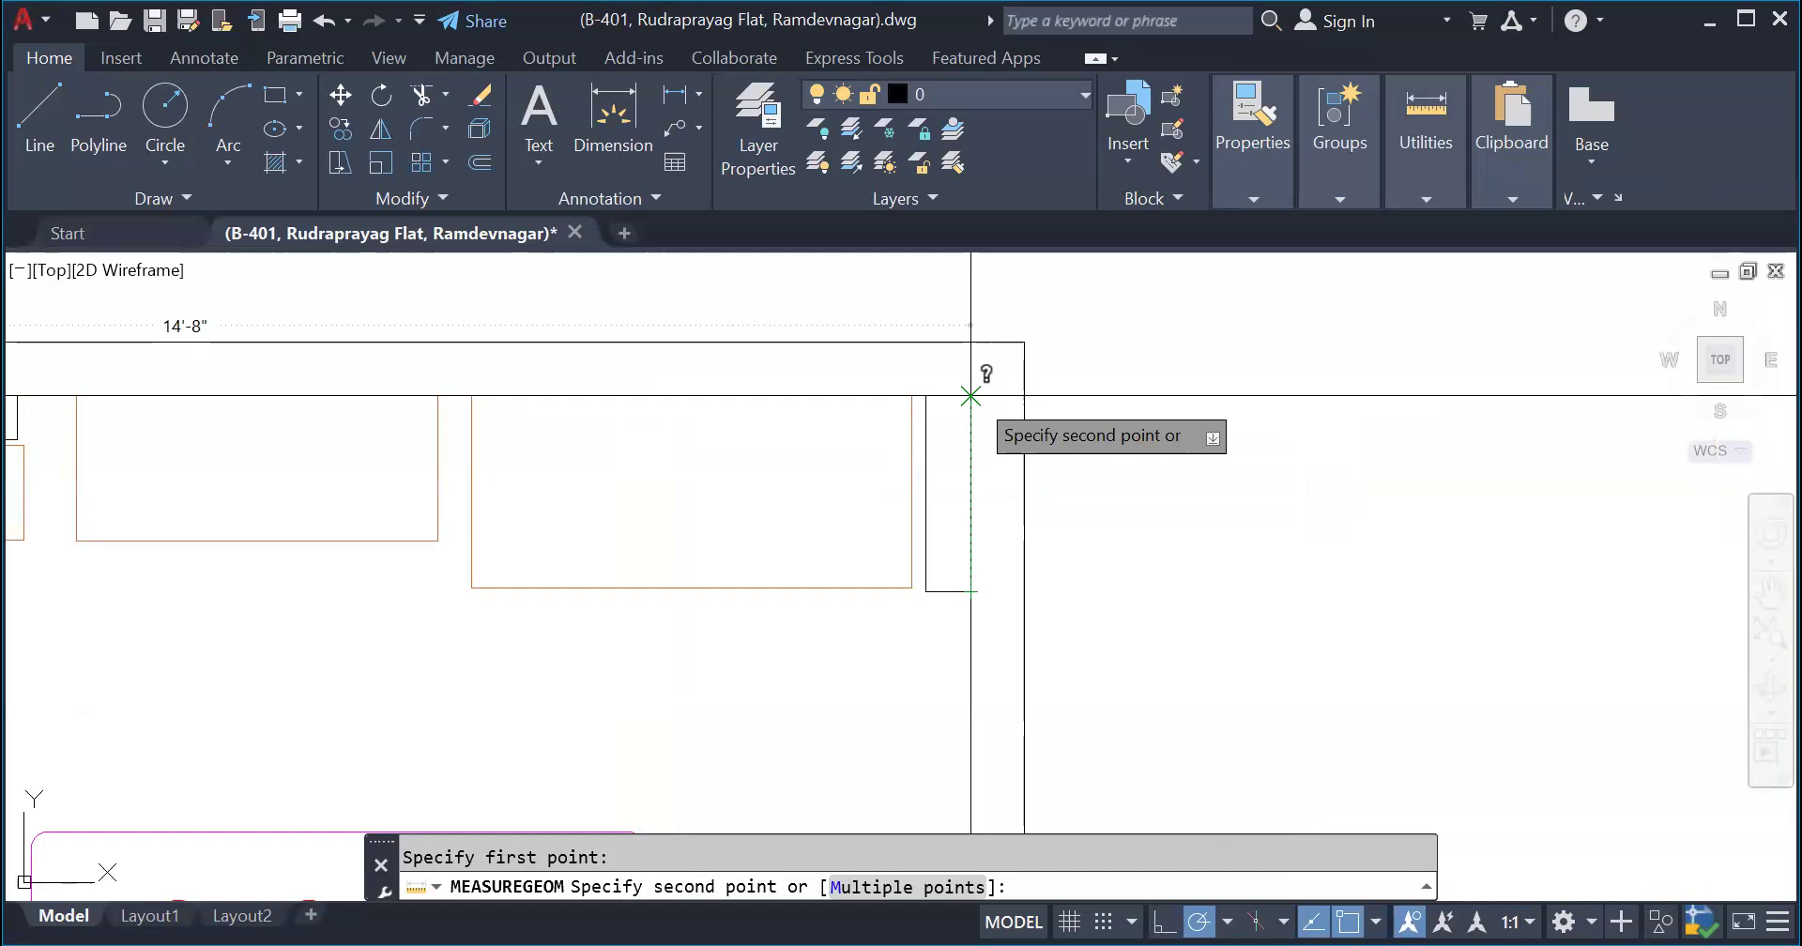
key(Escape)
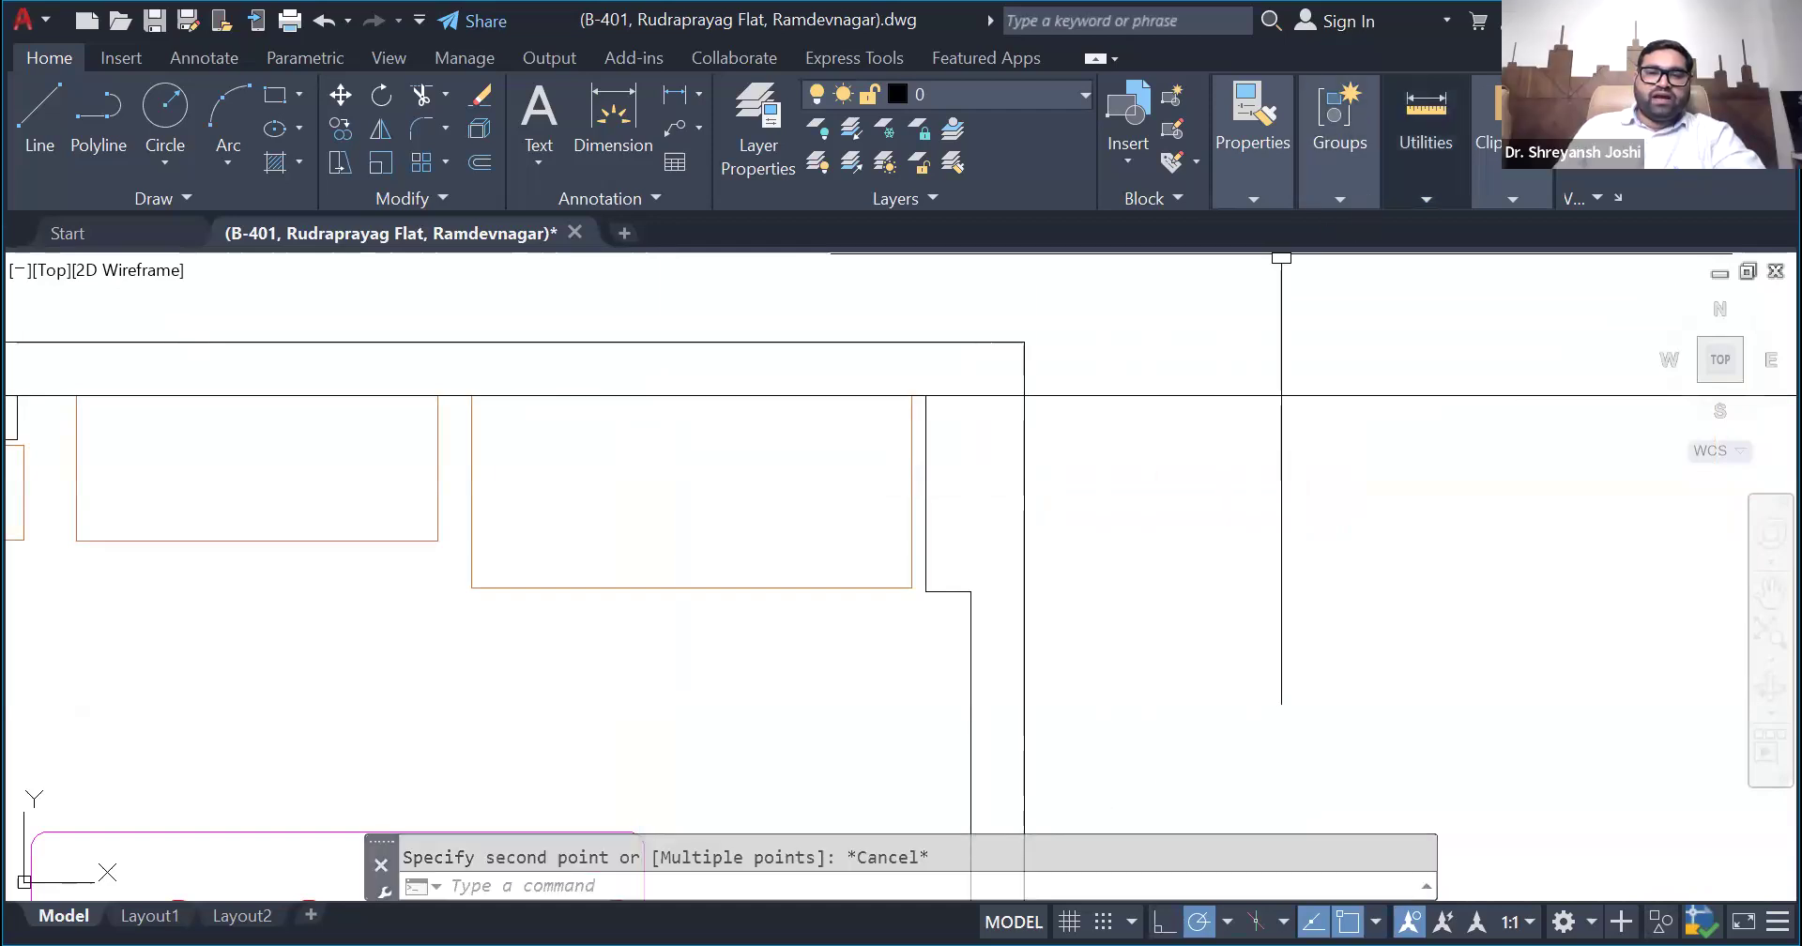
- Measure the horizontal distance from the upper bedroom's inner right wall to the rectangle's upper-right corner
click(1425, 256)
click(970, 395)
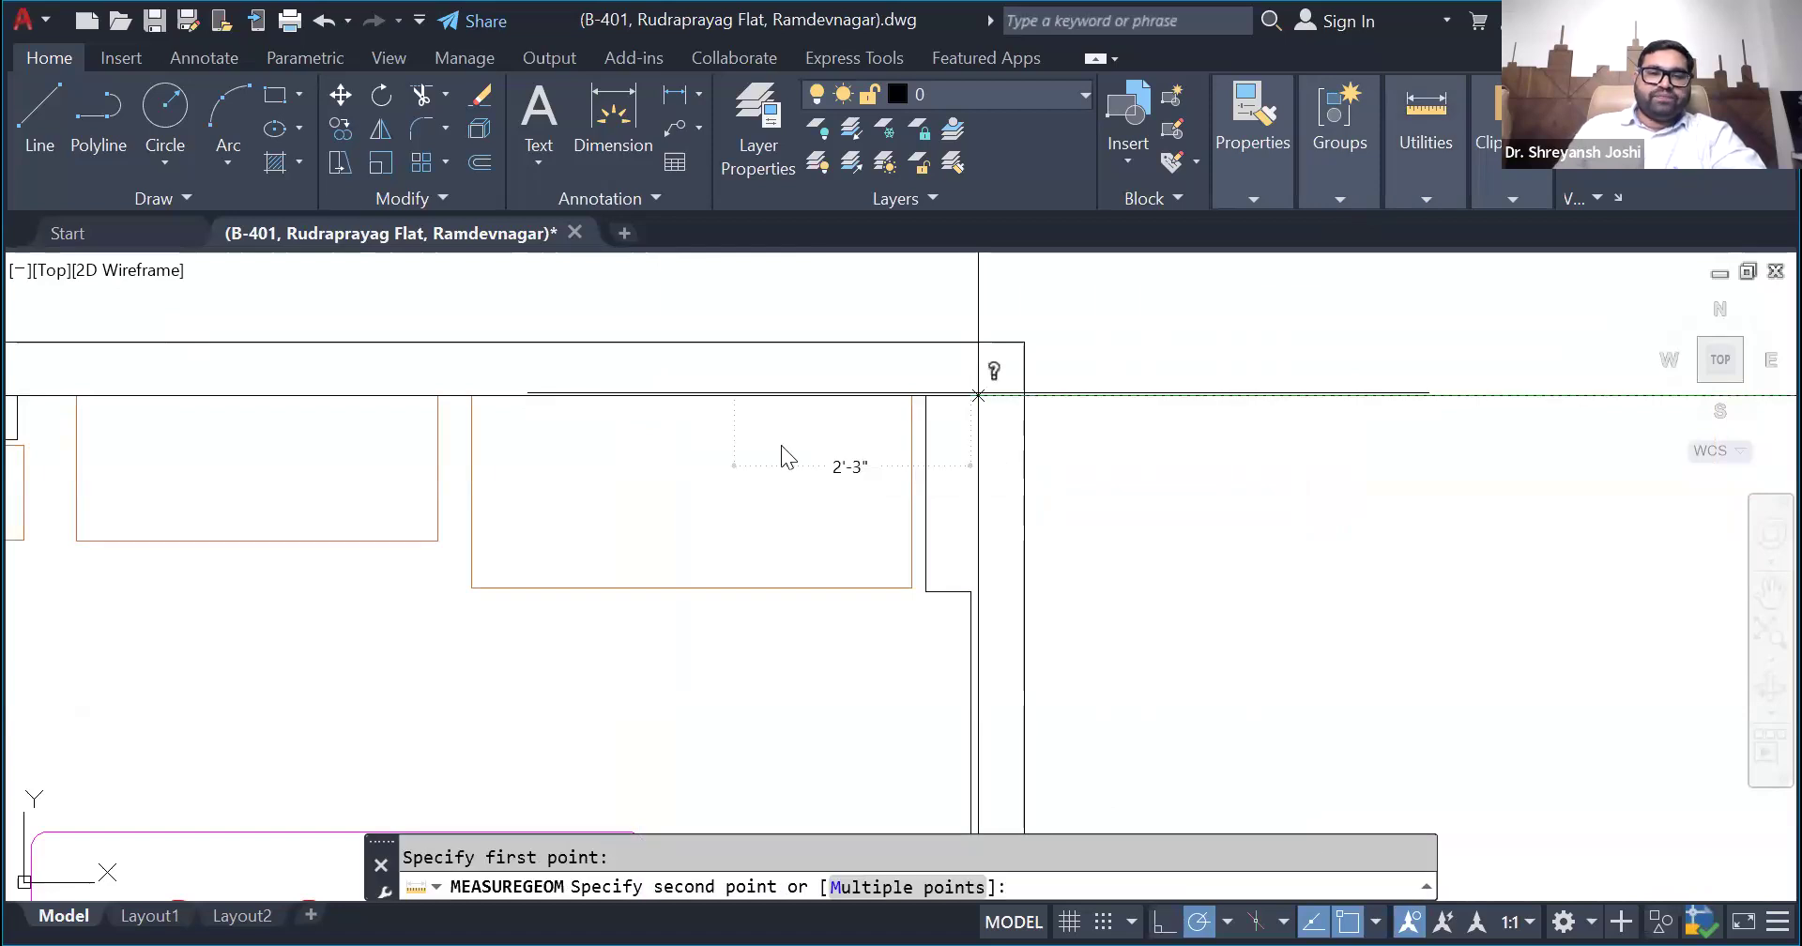
scroll(466, 456, down, 5)
click(1322, 434)
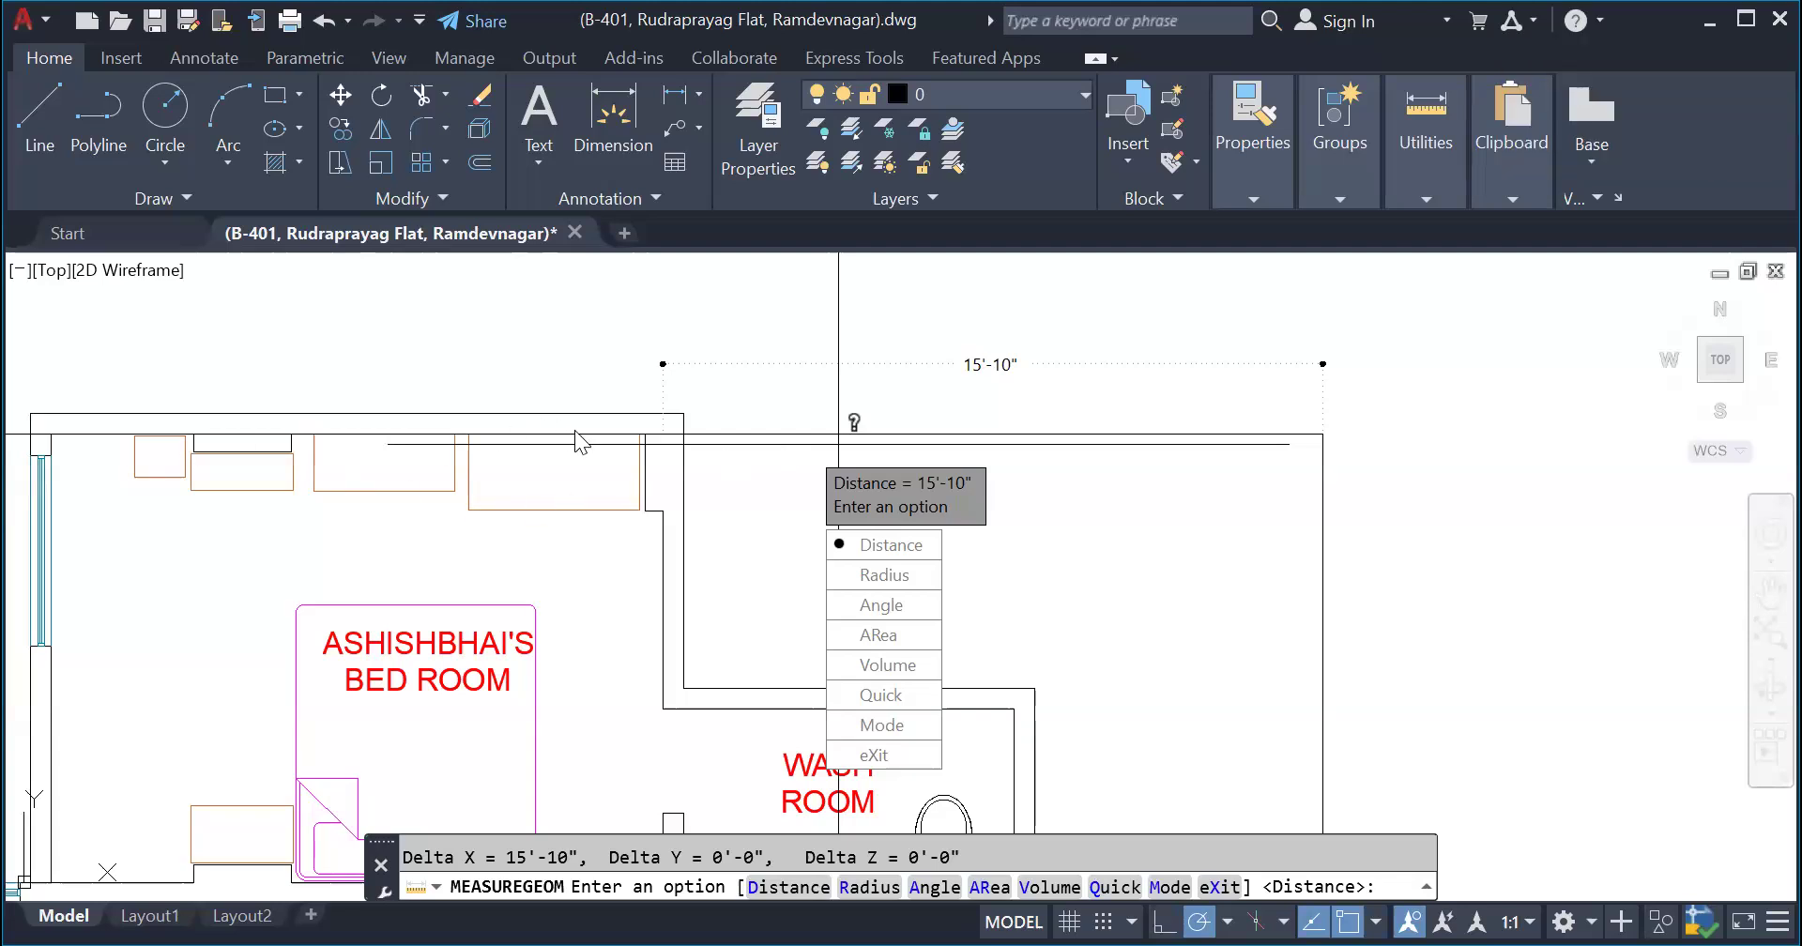
key(Escape)
- Stretch the bounding rectangle's upper edge down to the inner face of the upper wash room's top wall
scroll(893, 430, down, 3)
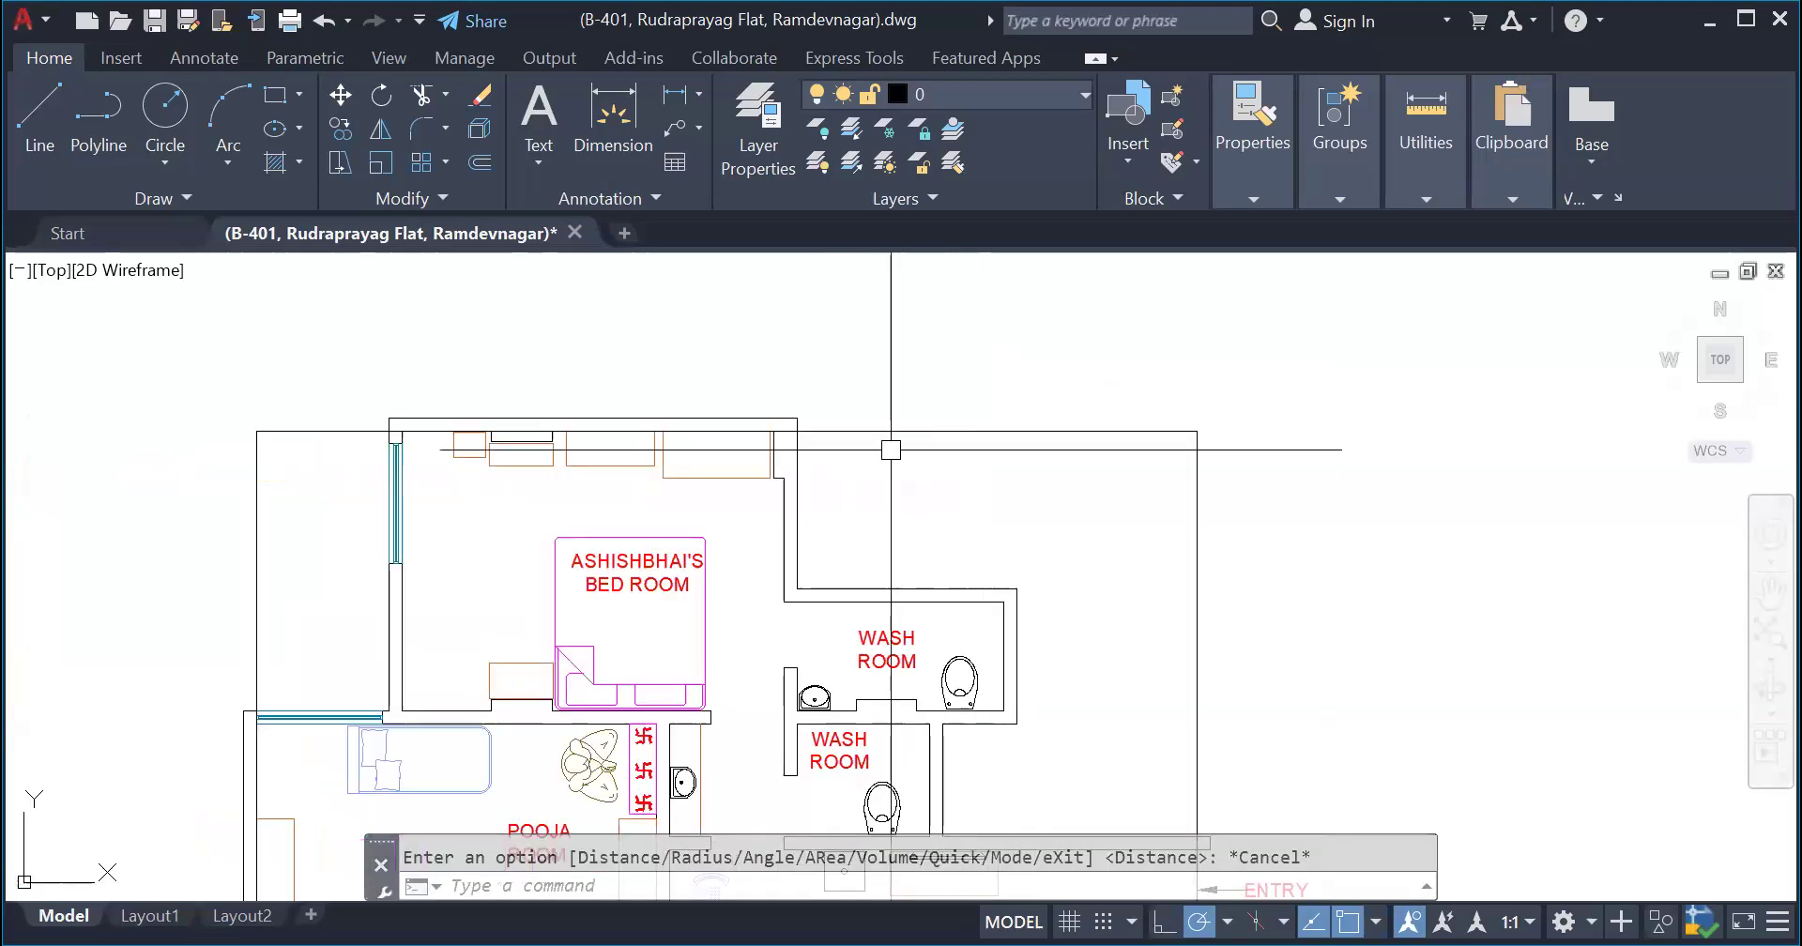
click(893, 431)
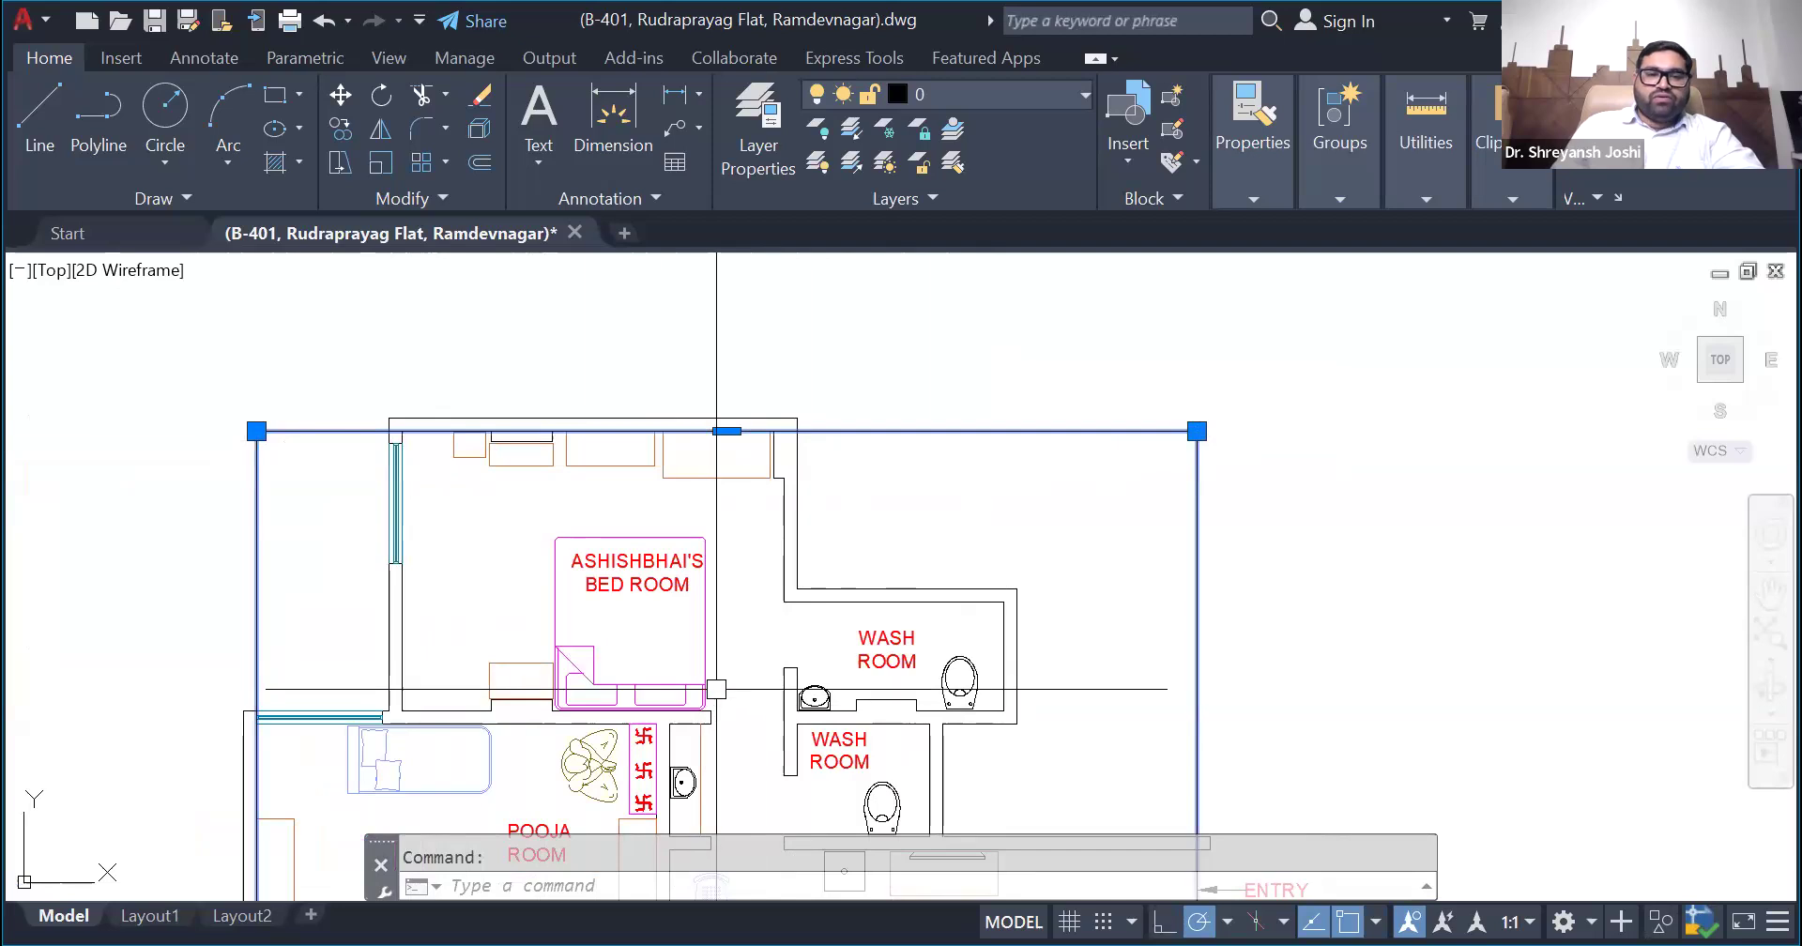
scroll(722, 721, up, 2)
scroll(723, 721, down, 2)
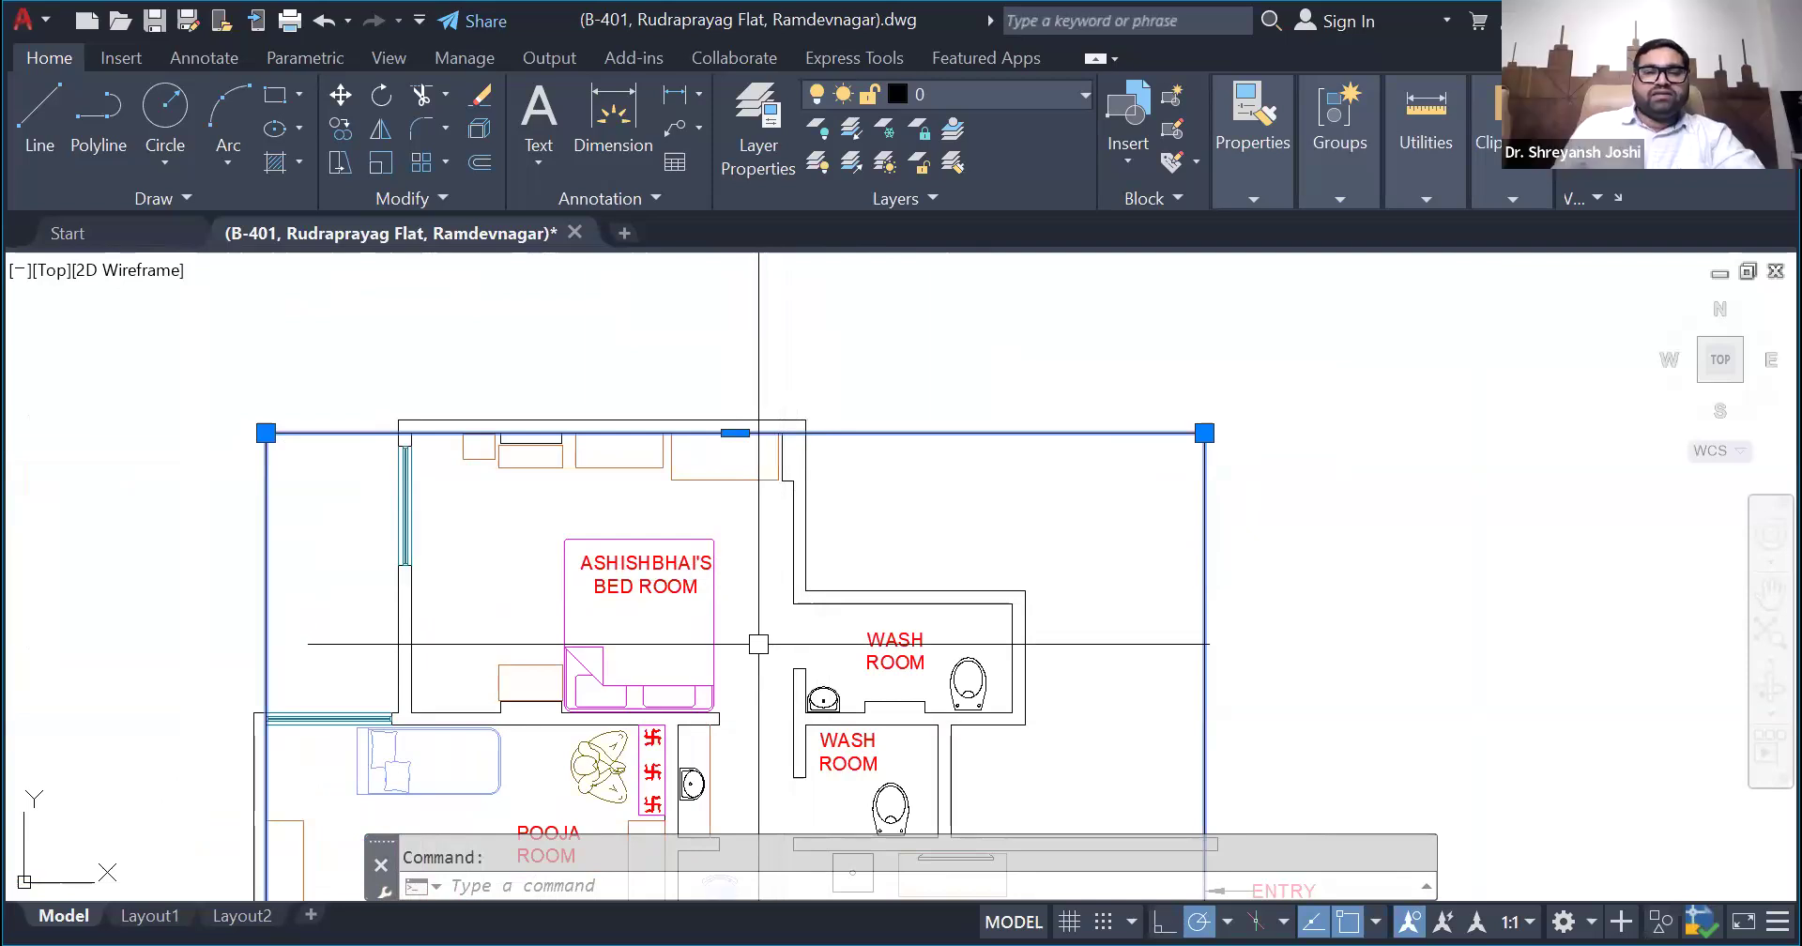
scroll(758, 632, up, 2)
scroll(771, 625, down, 2)
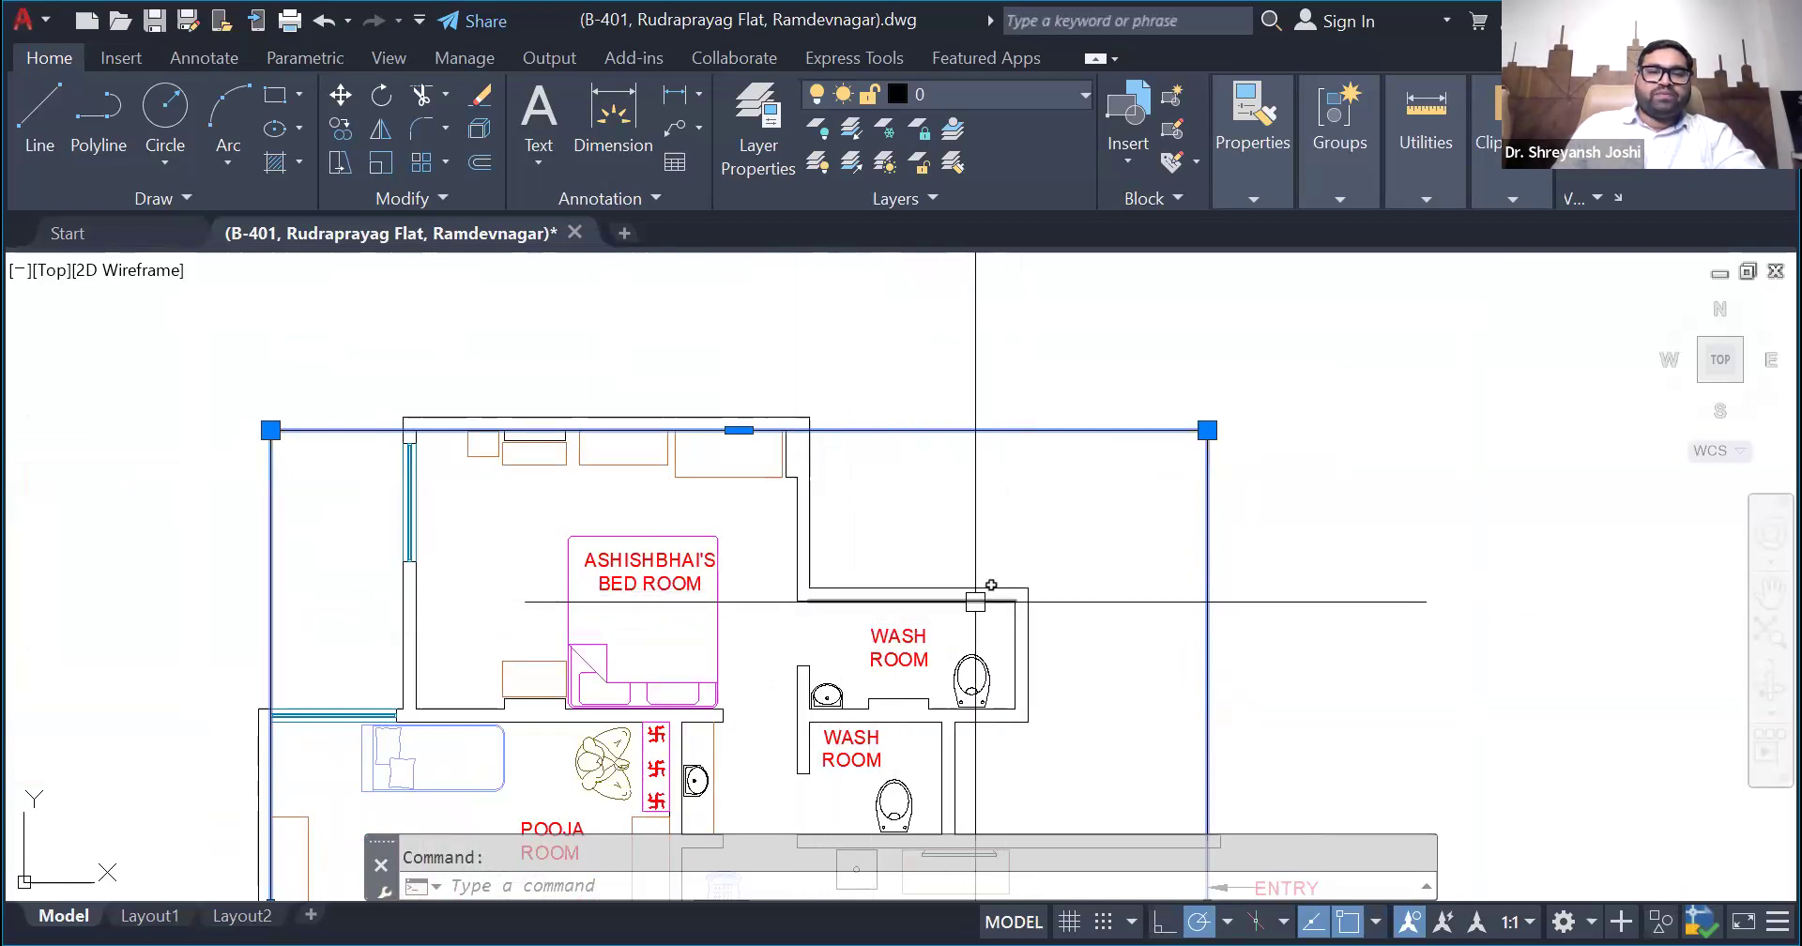
click(739, 431)
scroll(316, 479, down, 2)
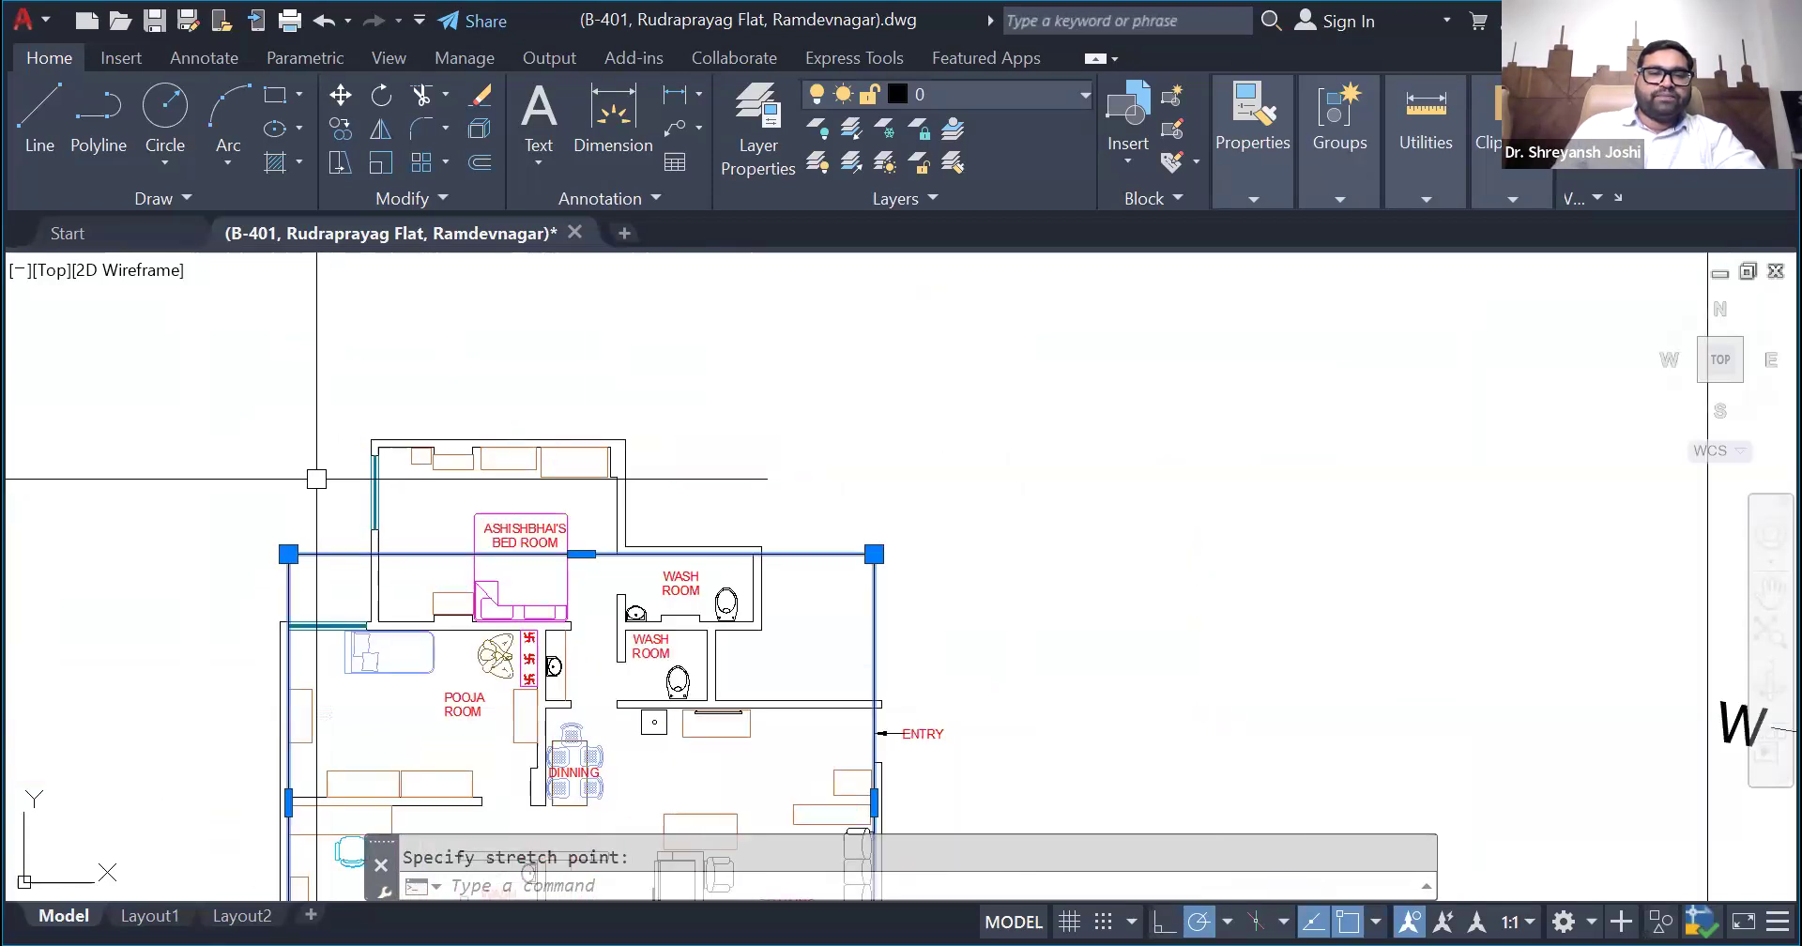
scroll(547, 354, down, 2)
scroll(427, 411, up, 3)
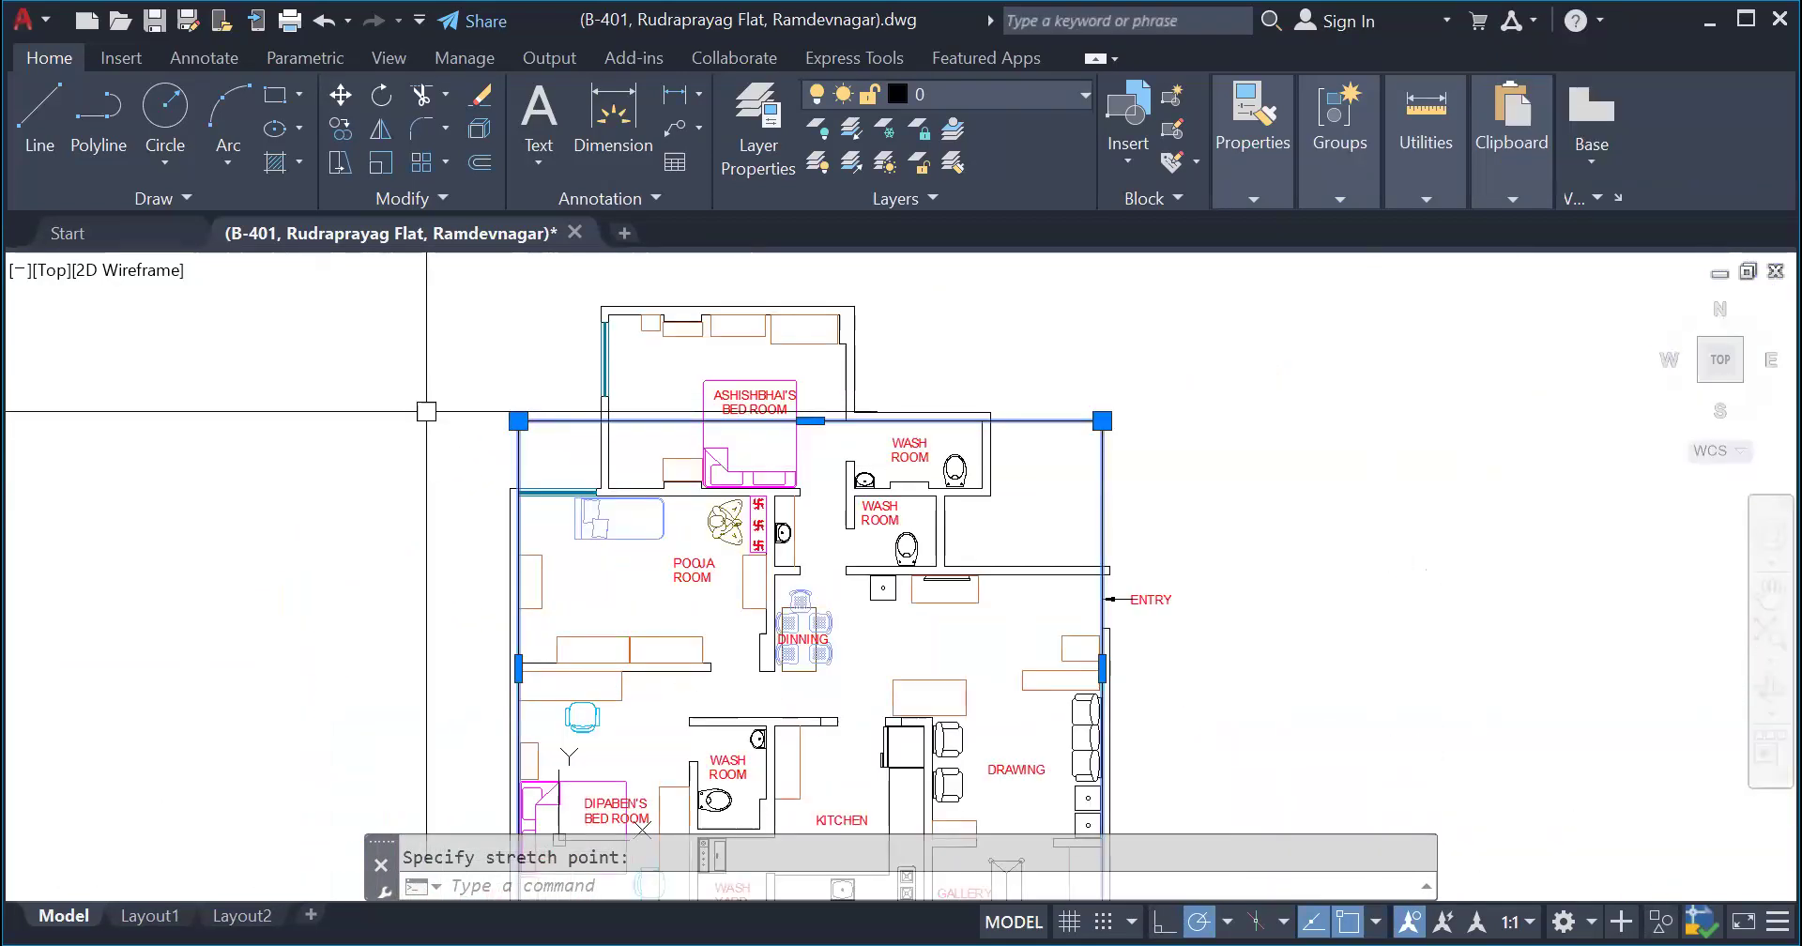
scroll(426, 411, down, 2)
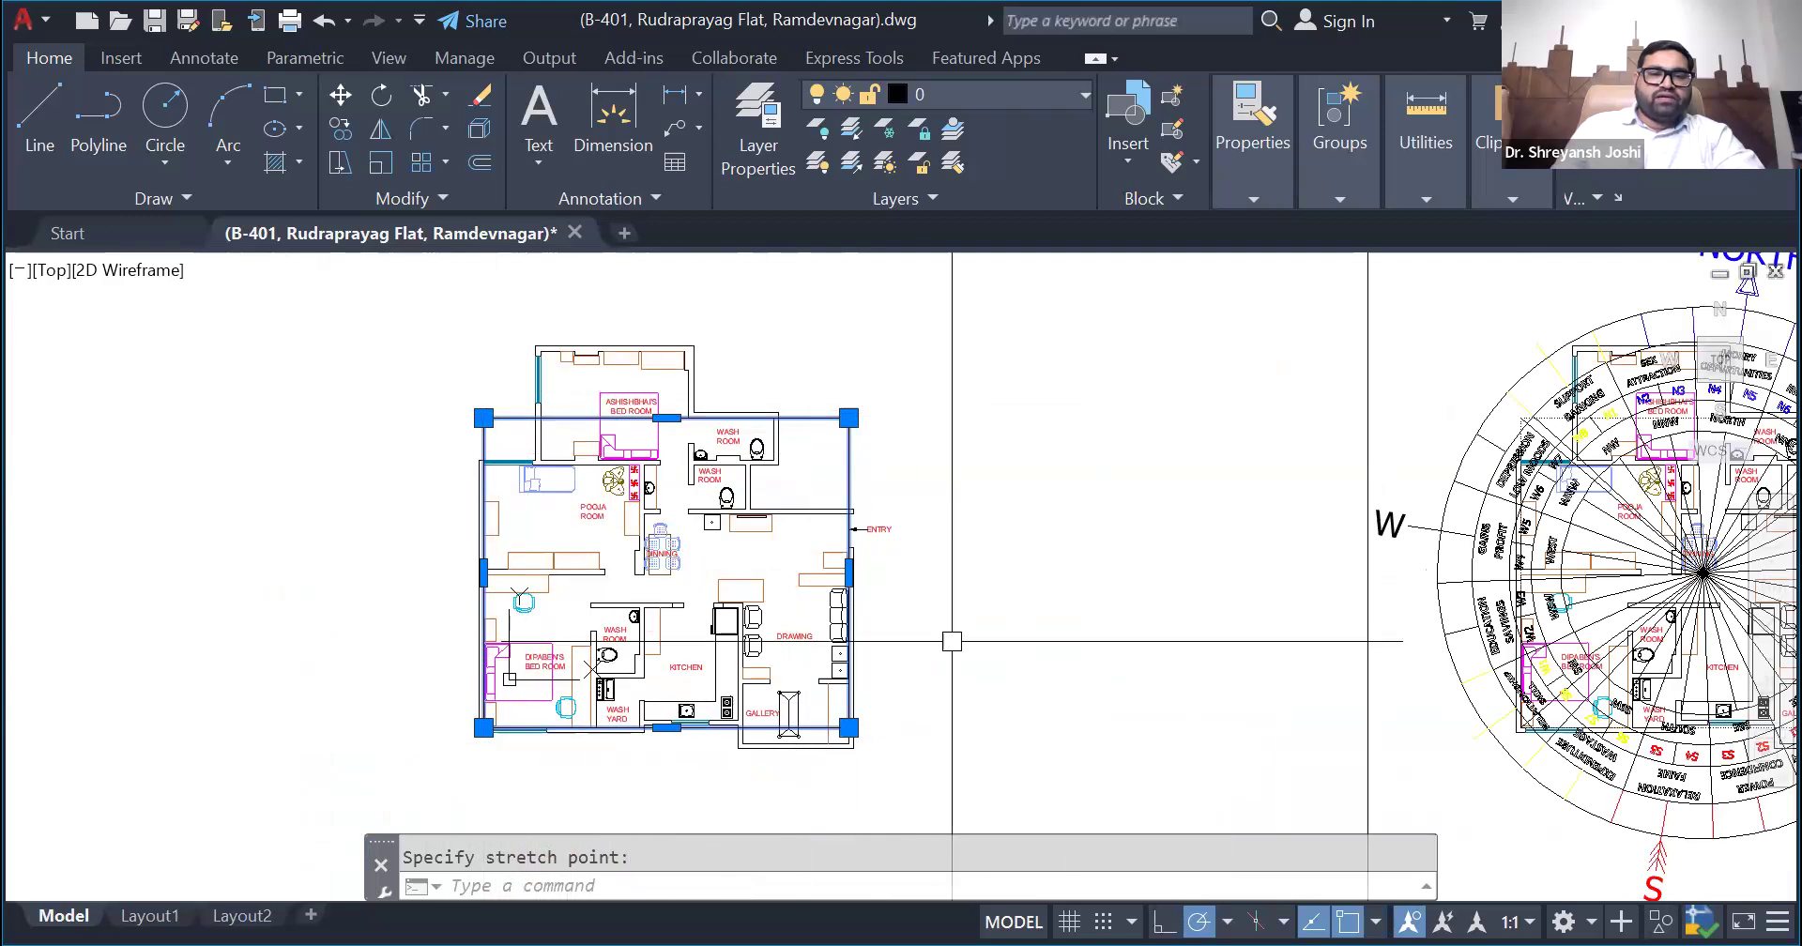
click(42, 141)
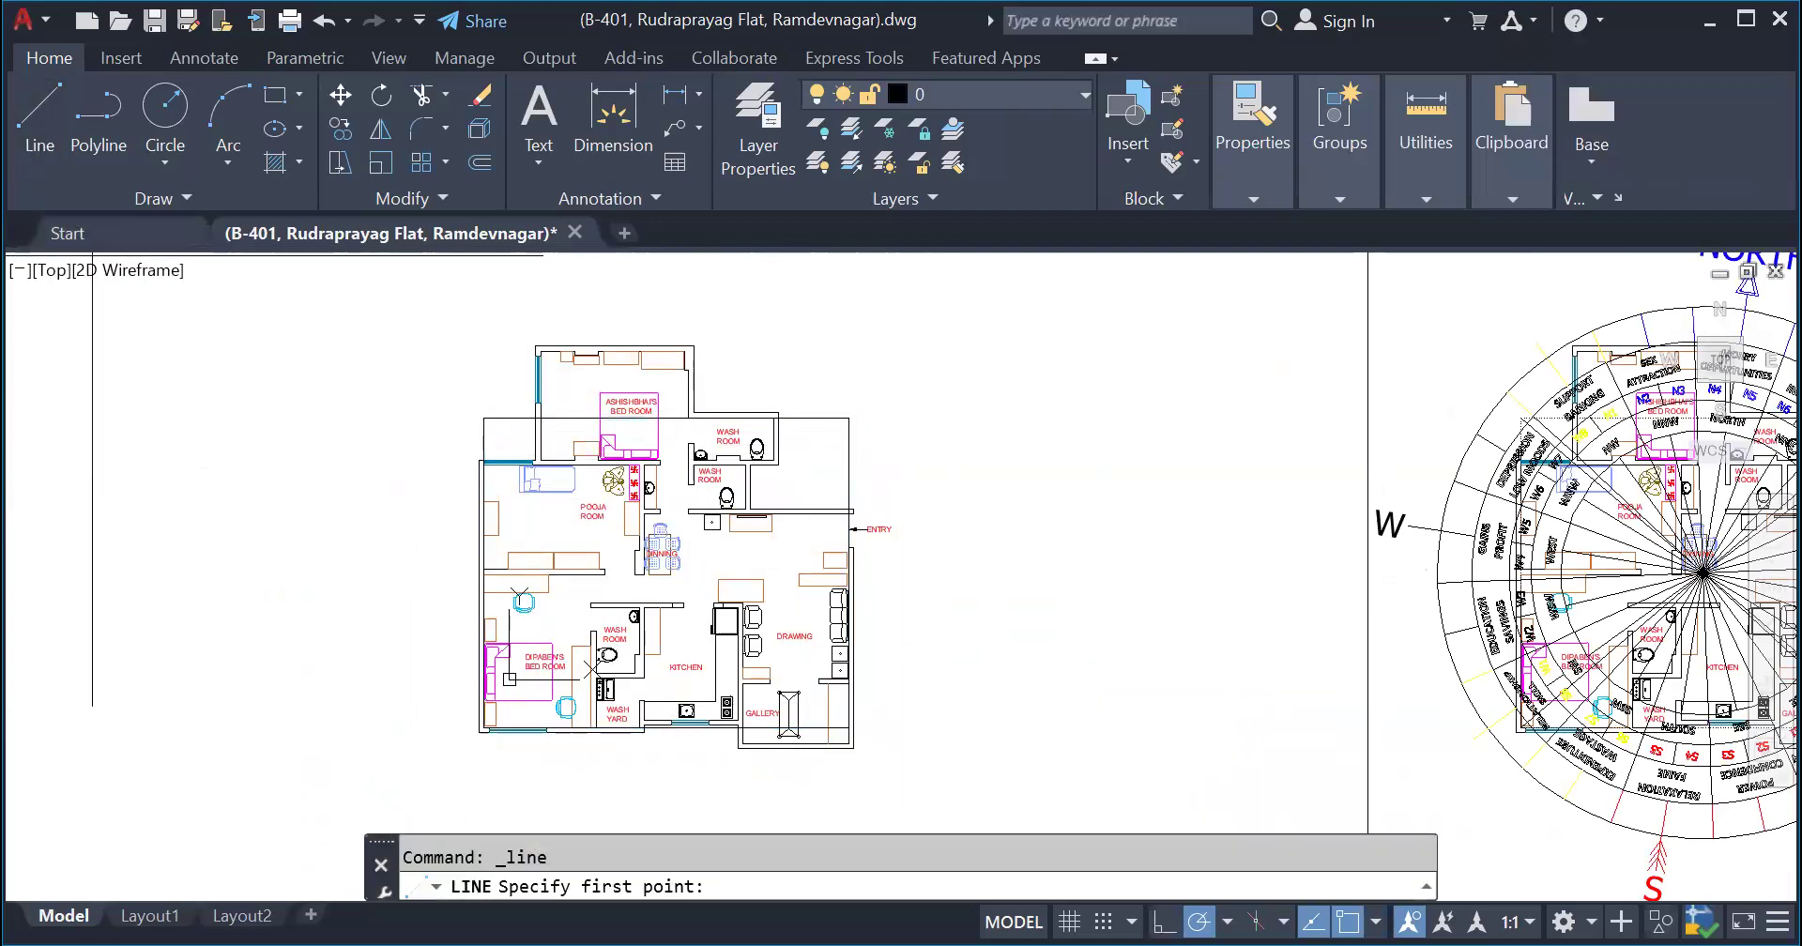
click(481, 461)
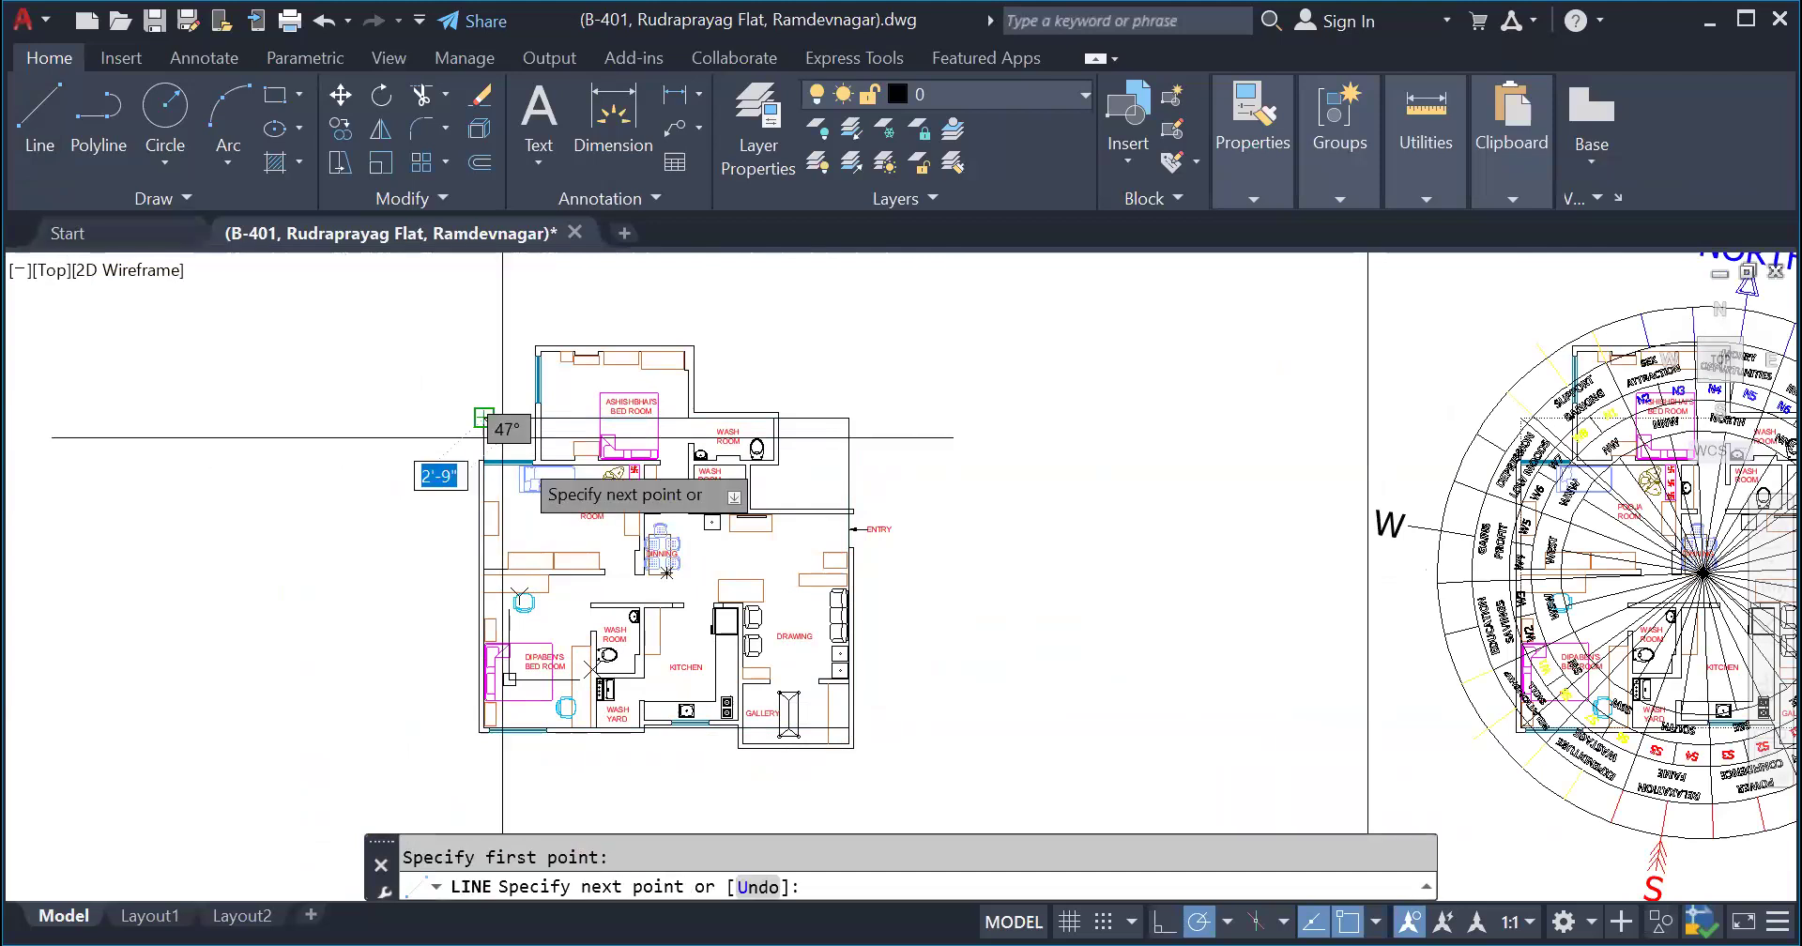
key(Escape)
- Examine how the rectangle's lowered upper edge fits the upper wash room wall and cuts across the upper bedroom
scroll(619, 357, up, 2)
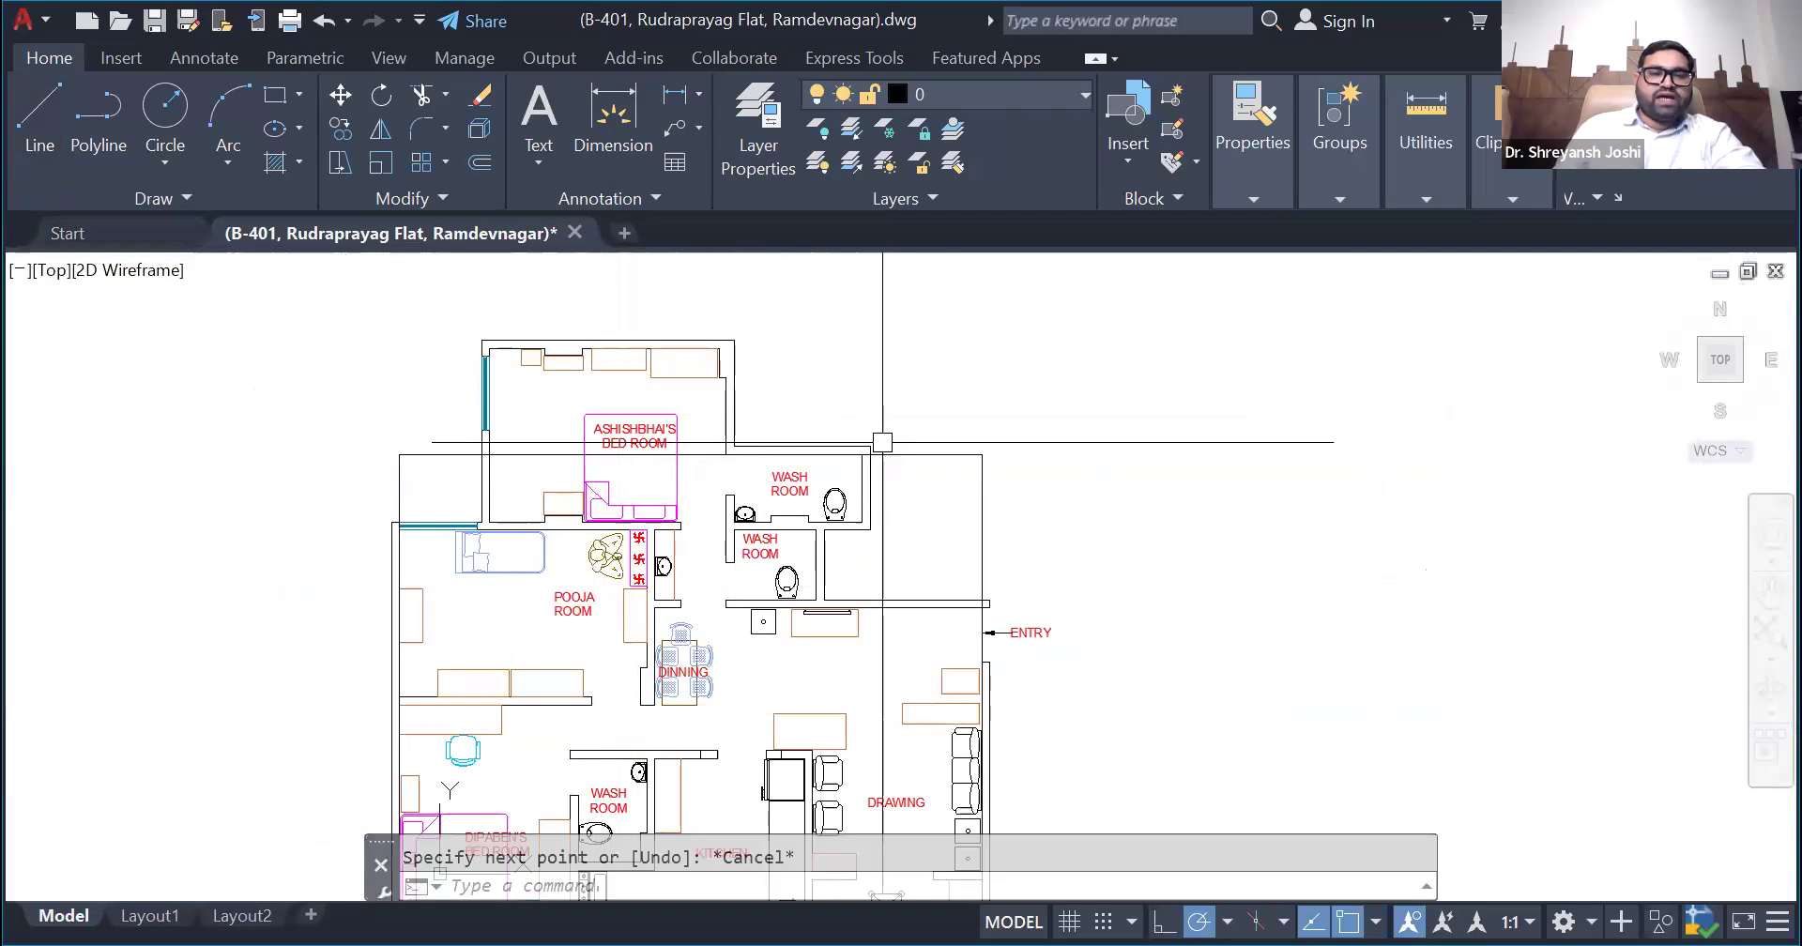
scroll(820, 382, up, 4)
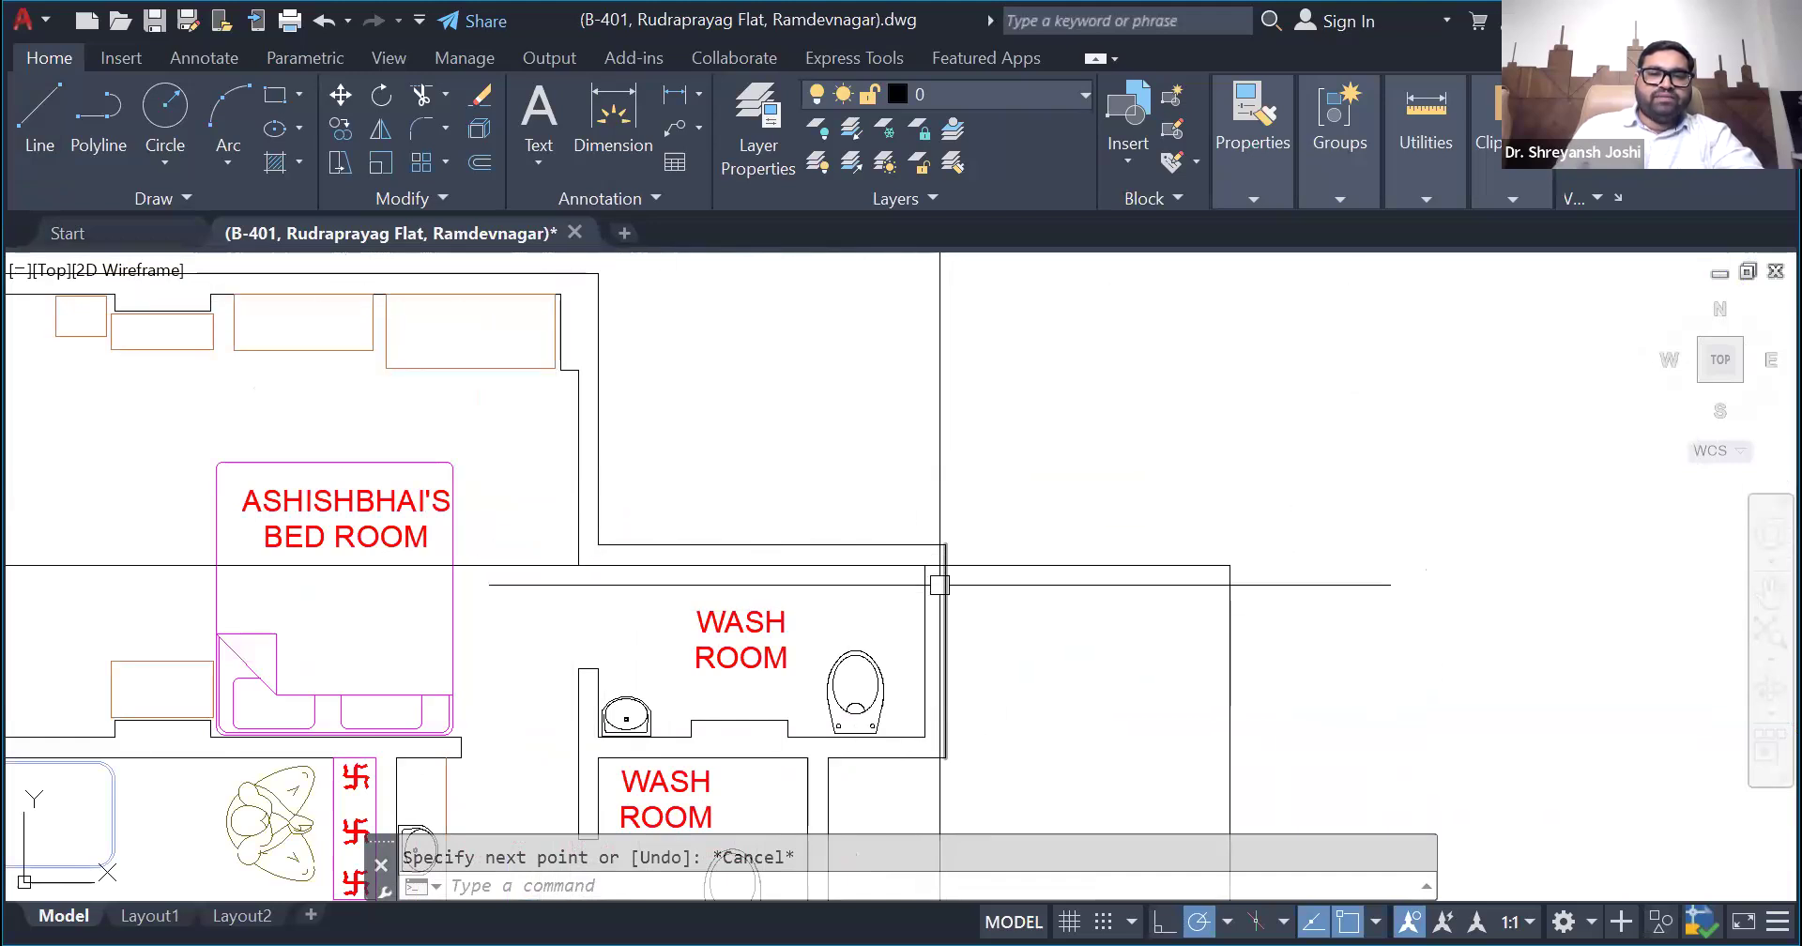
scroll(940, 584, down, 2)
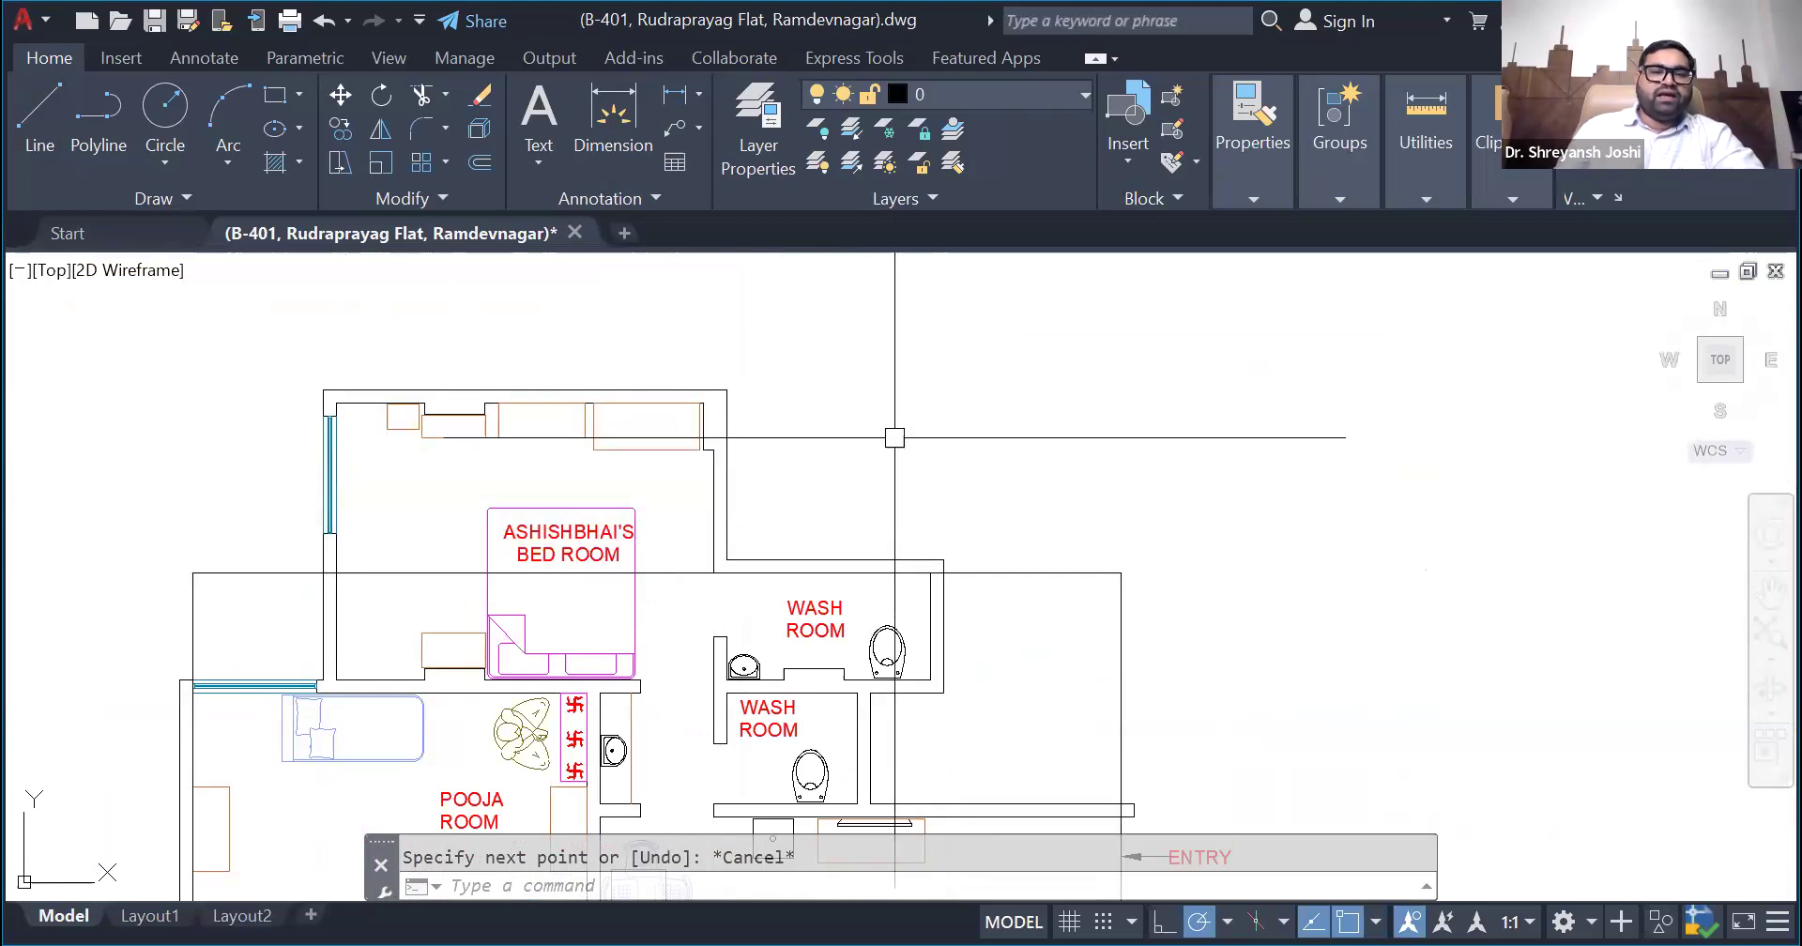
scroll(884, 418, down, 3)
scroll(884, 418, up, 3)
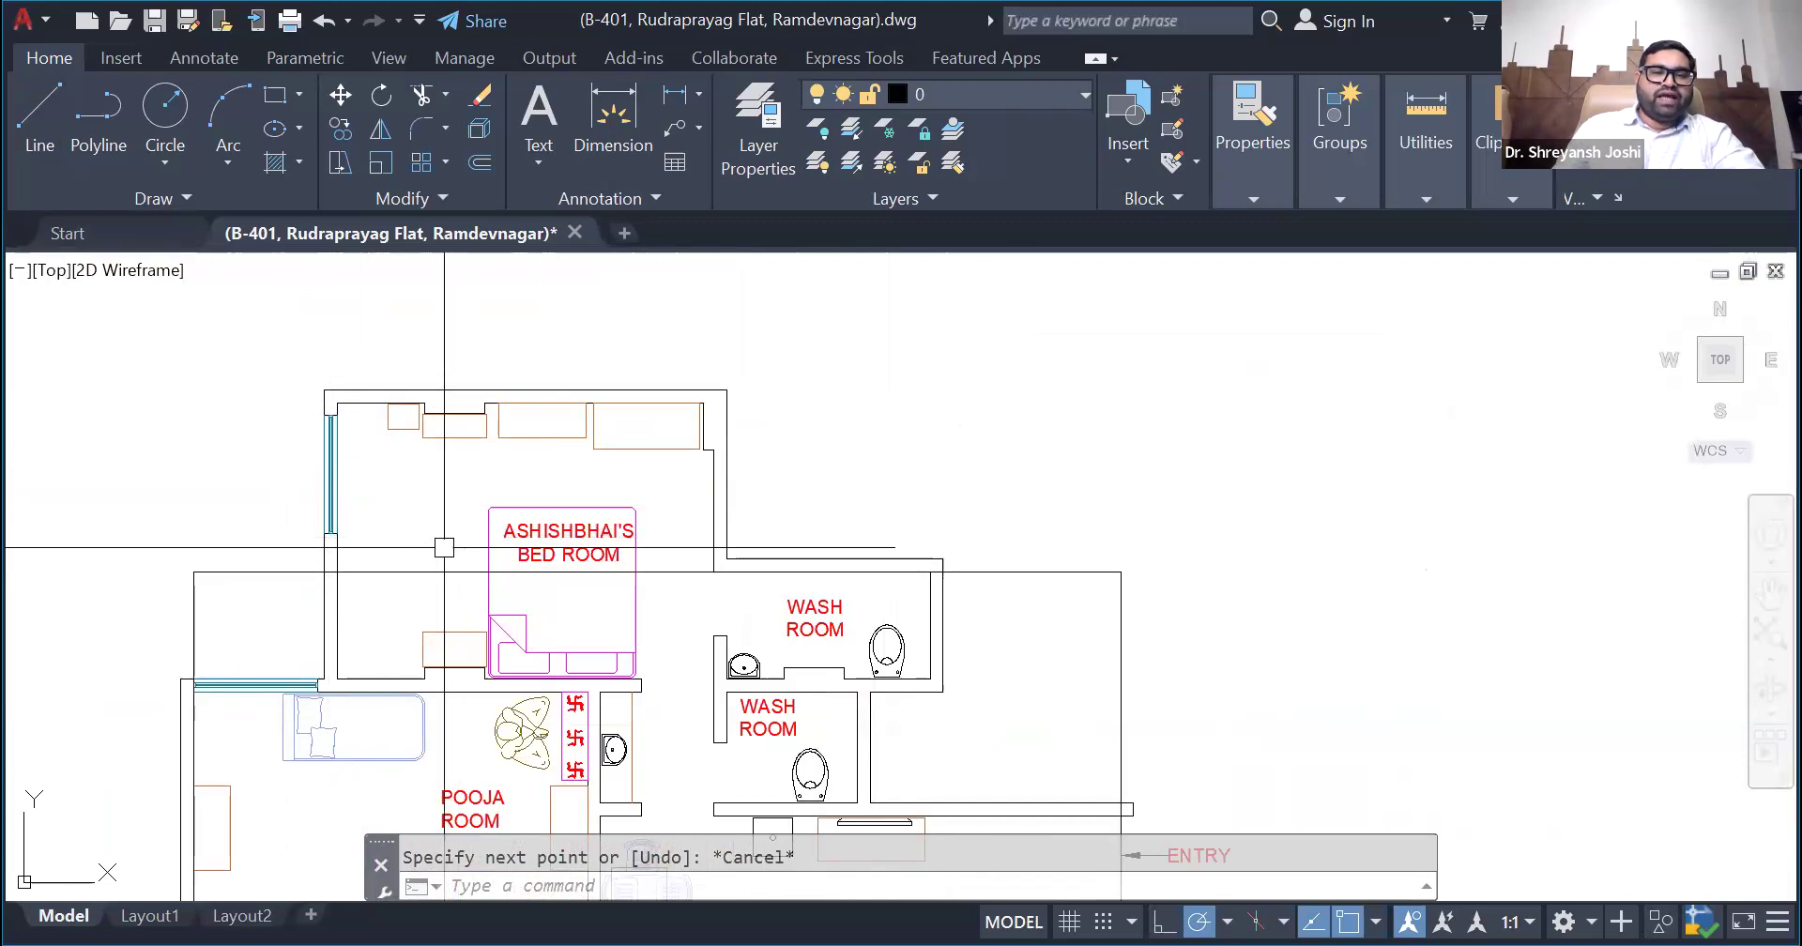
click(695, 571)
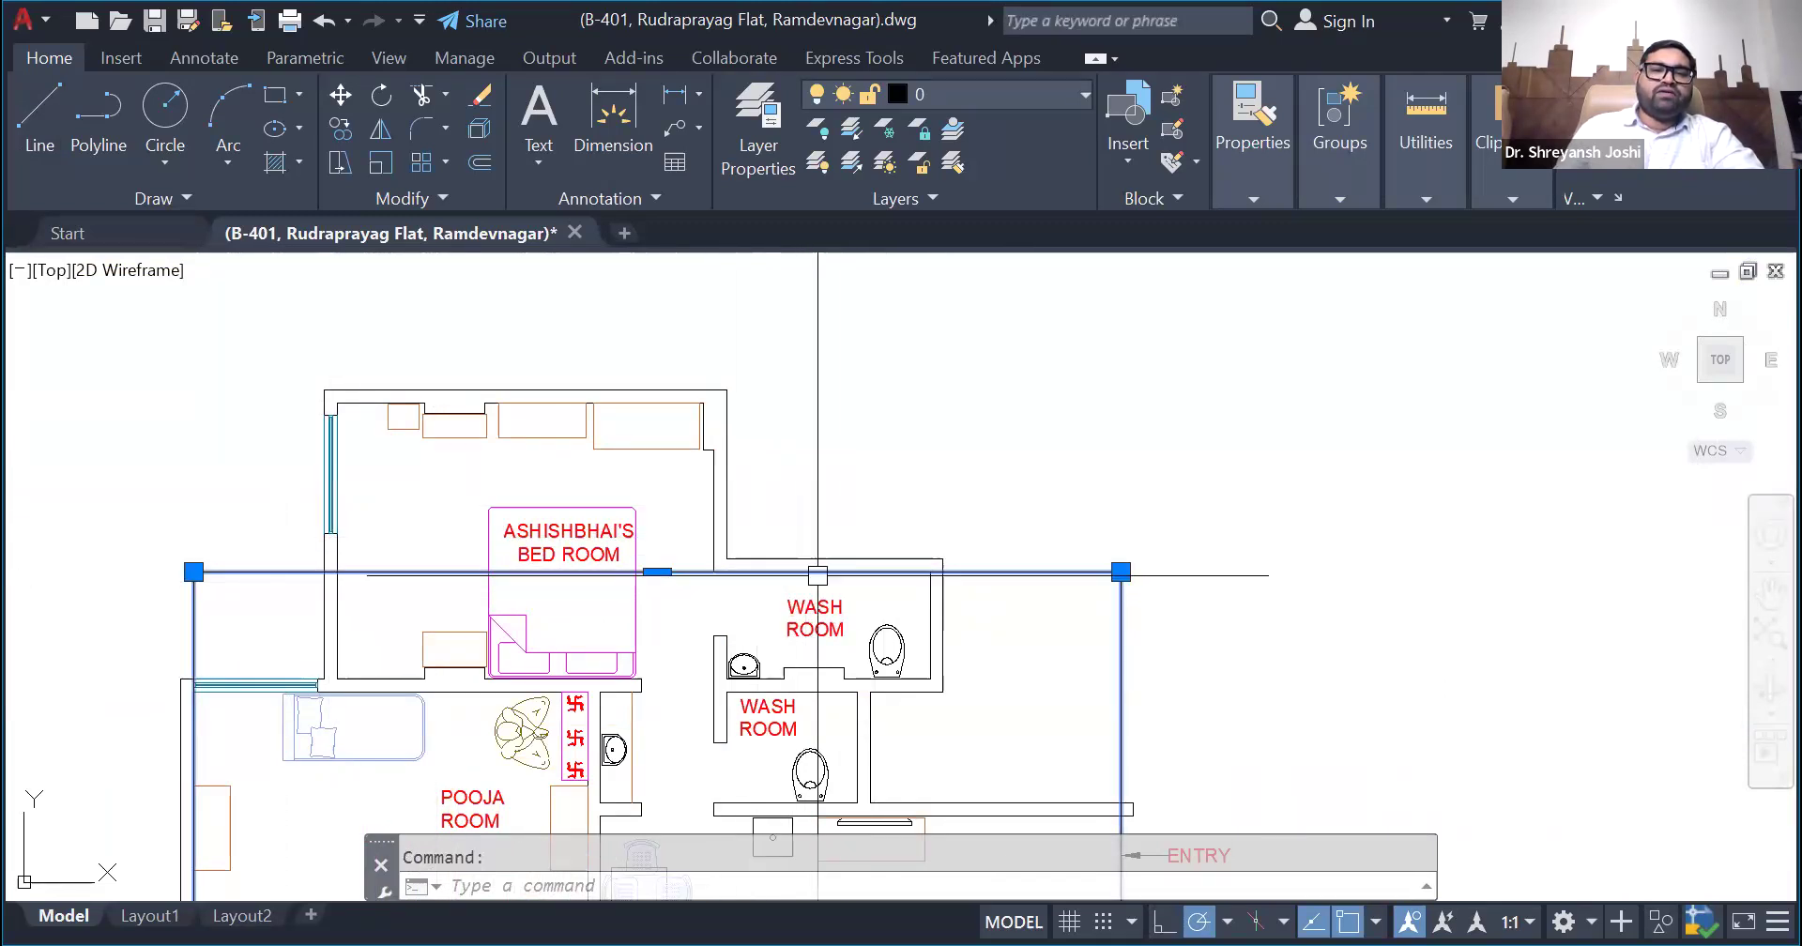
- Draw two diagonal lines between the bounding rectangle's opposite corners to mark the plan's centre near the dining table
scroll(743, 394, down, 4)
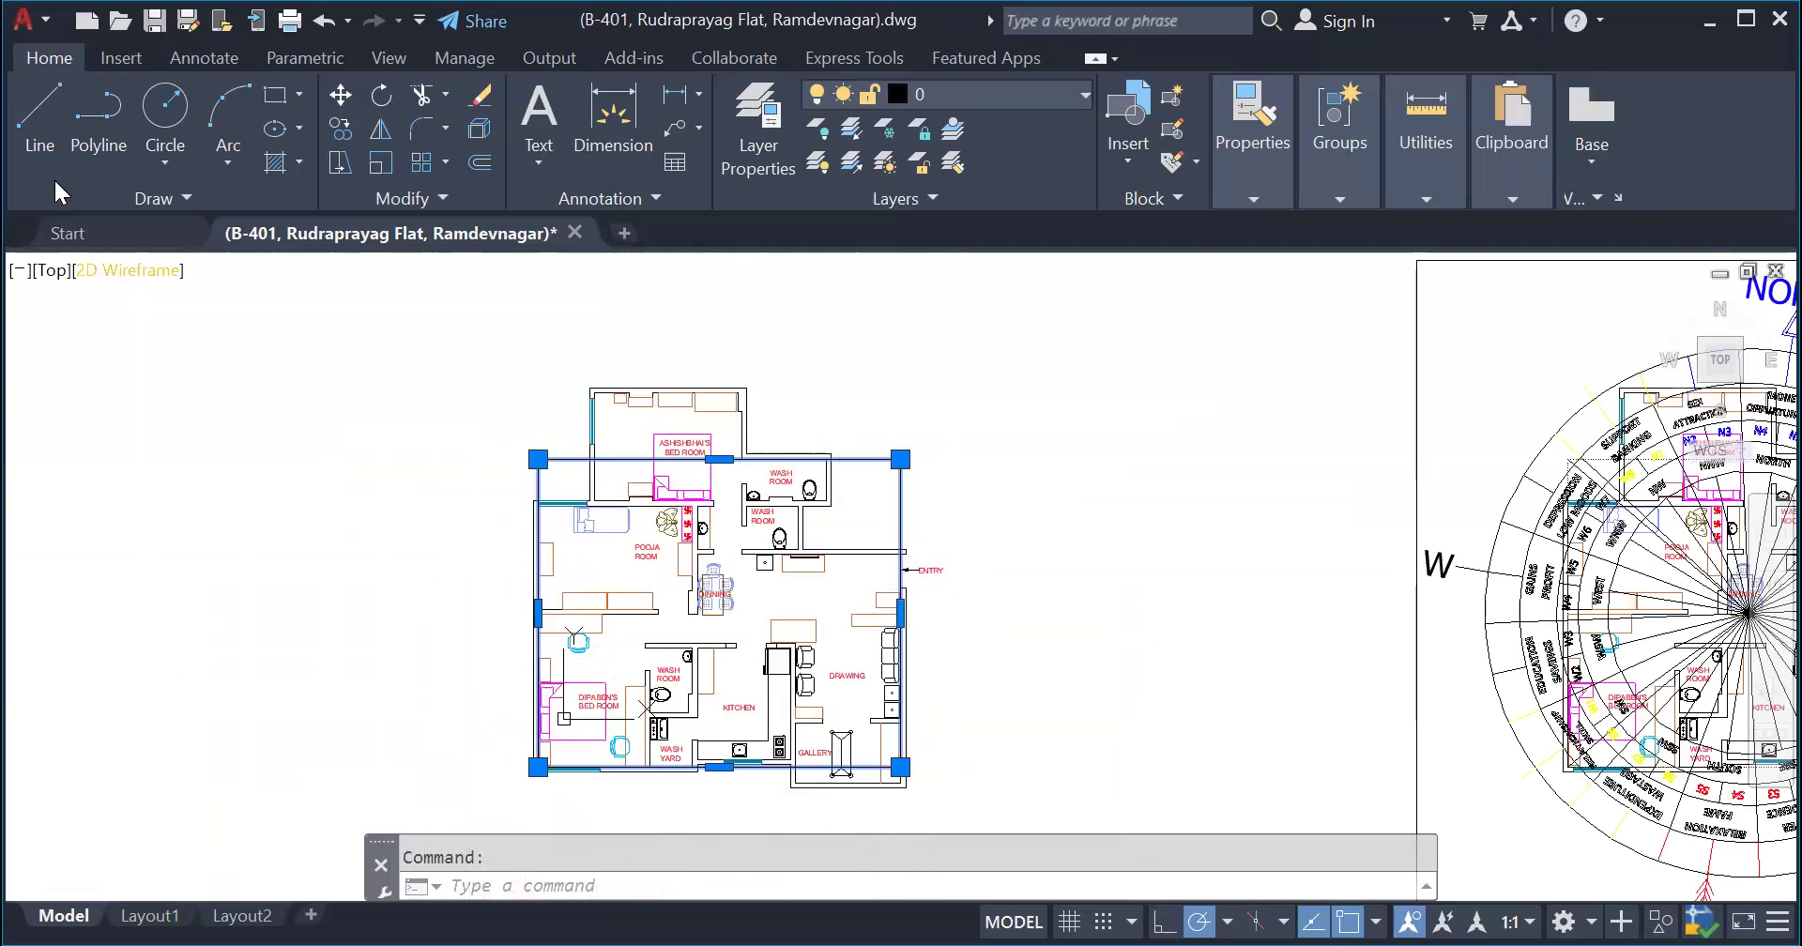
scroll(428, 508, down, 2)
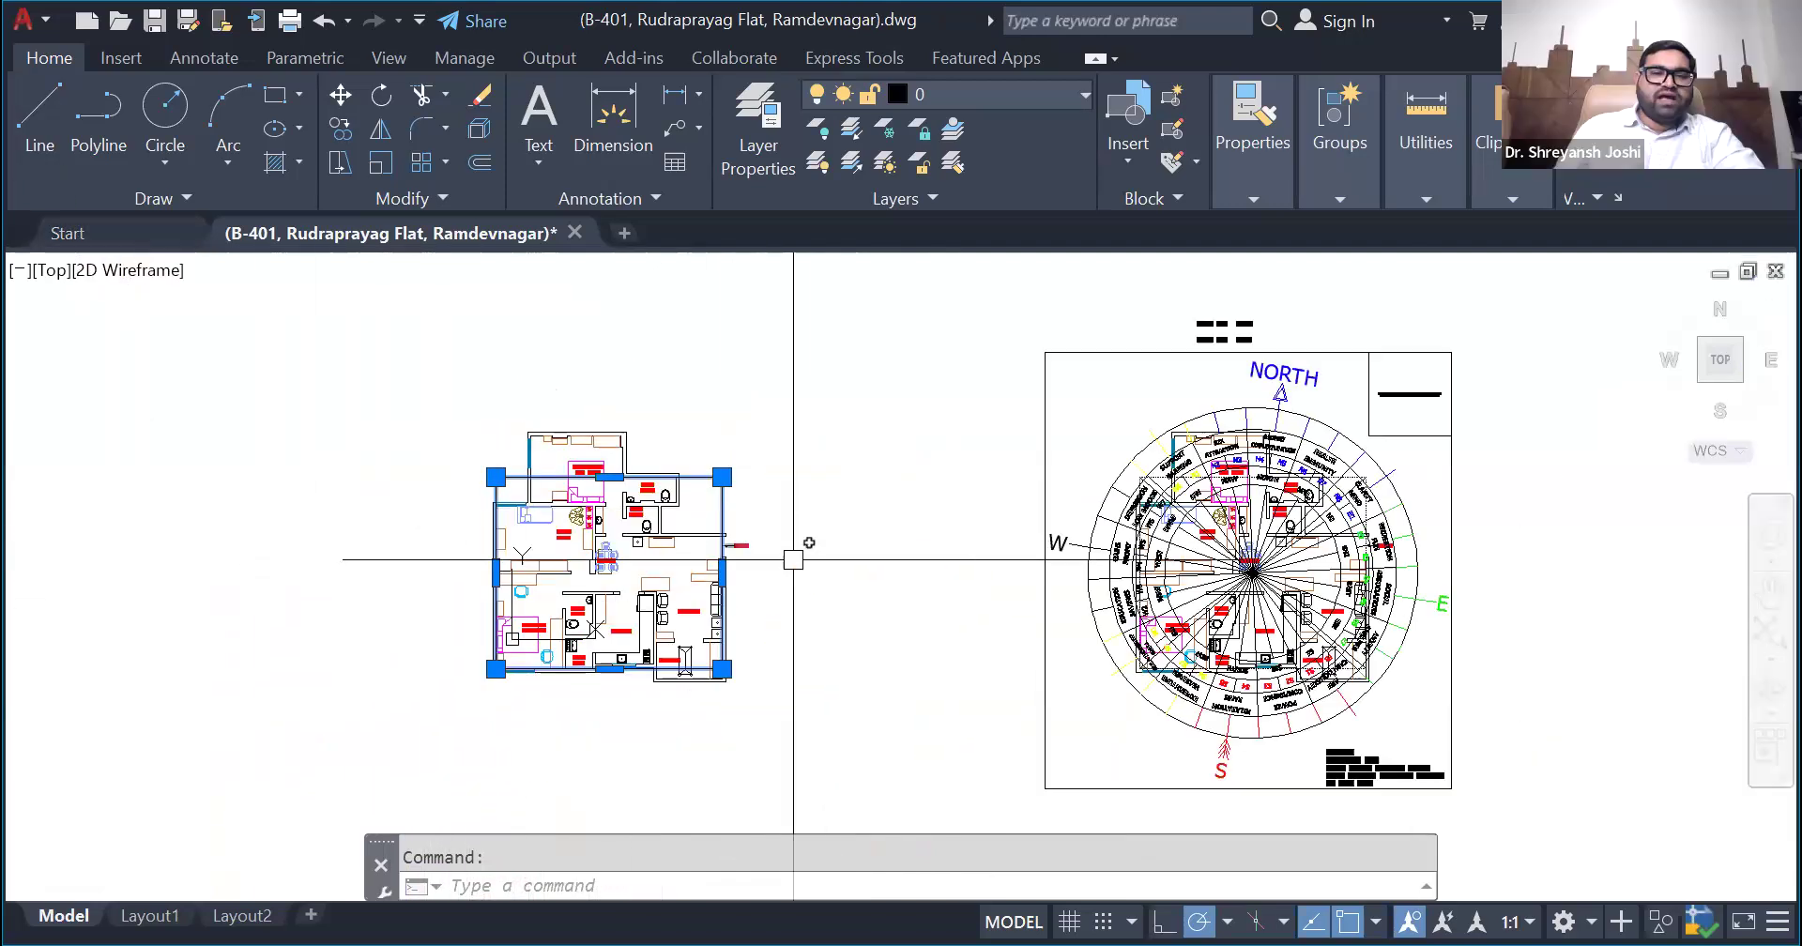
scroll(797, 561, up, 2)
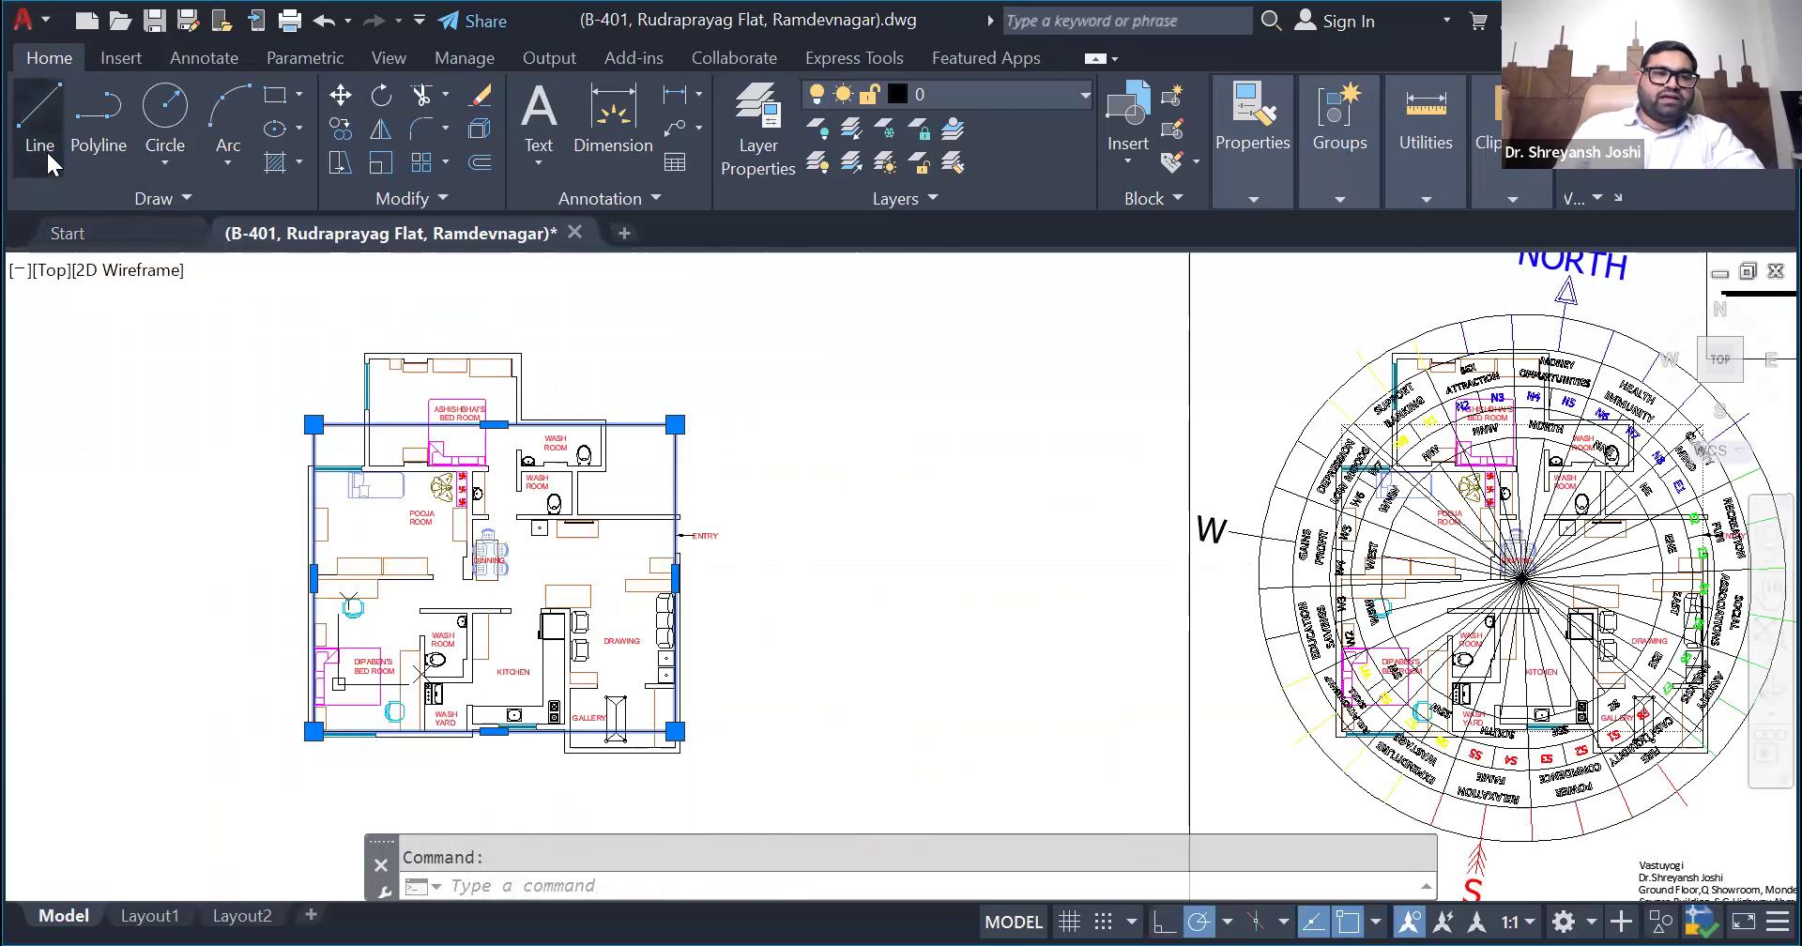
click(39, 122)
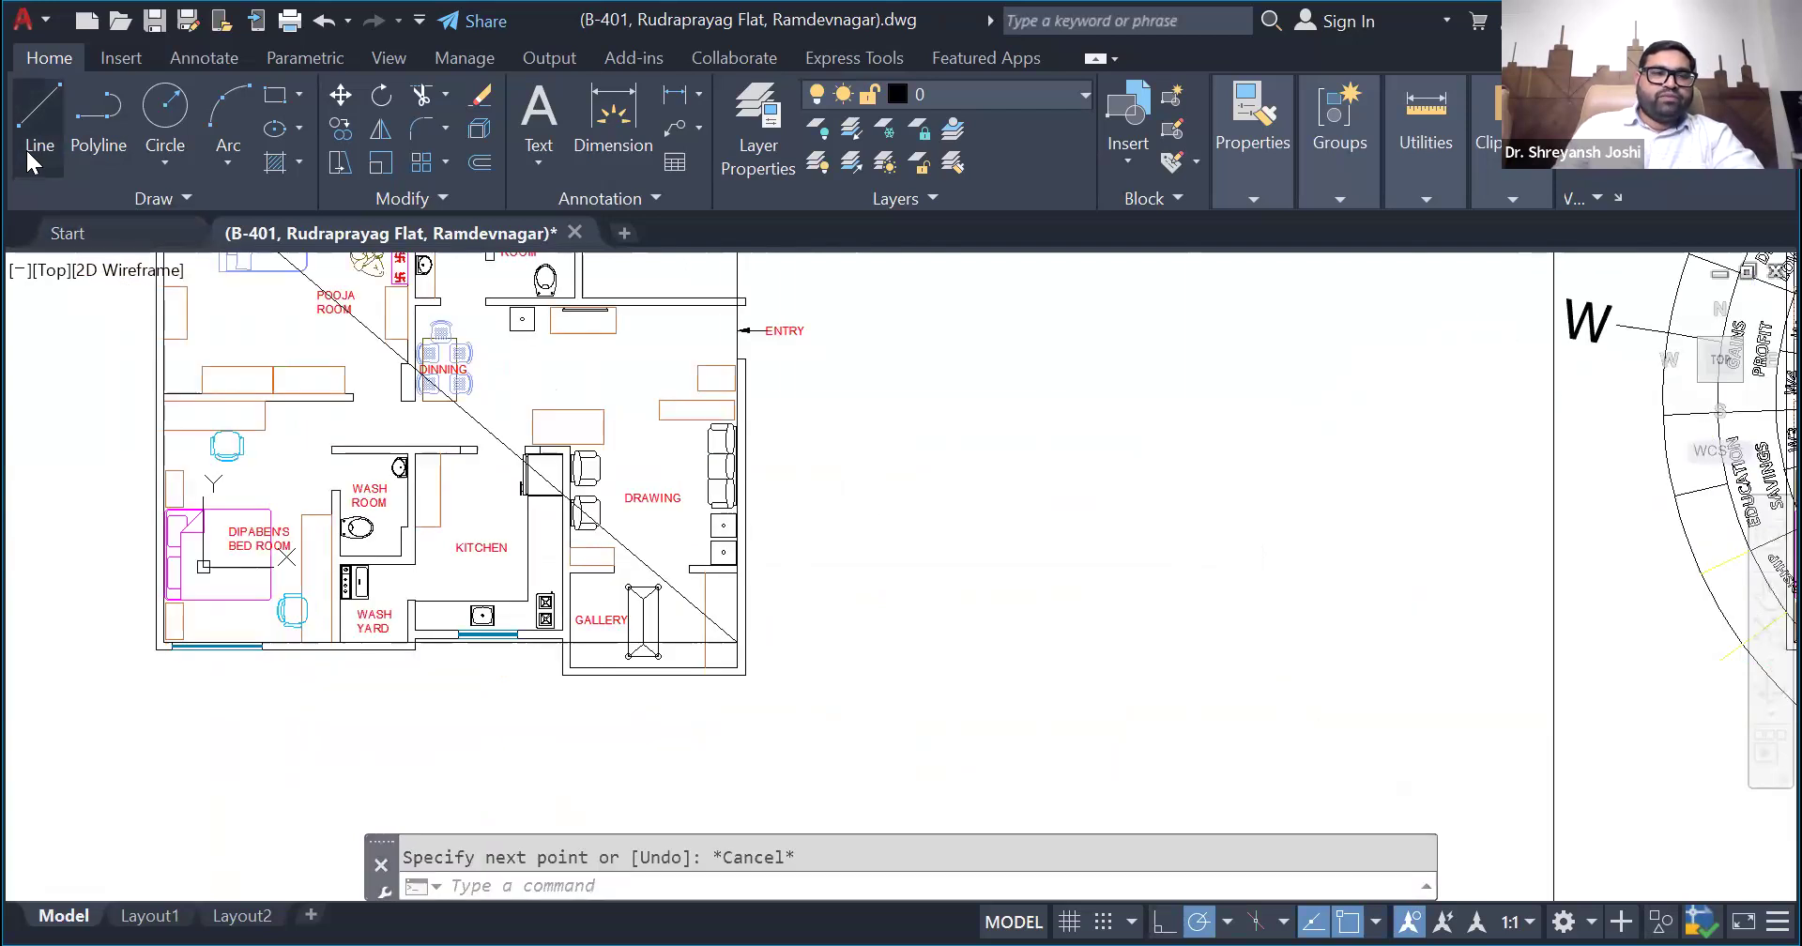
click(25, 149)
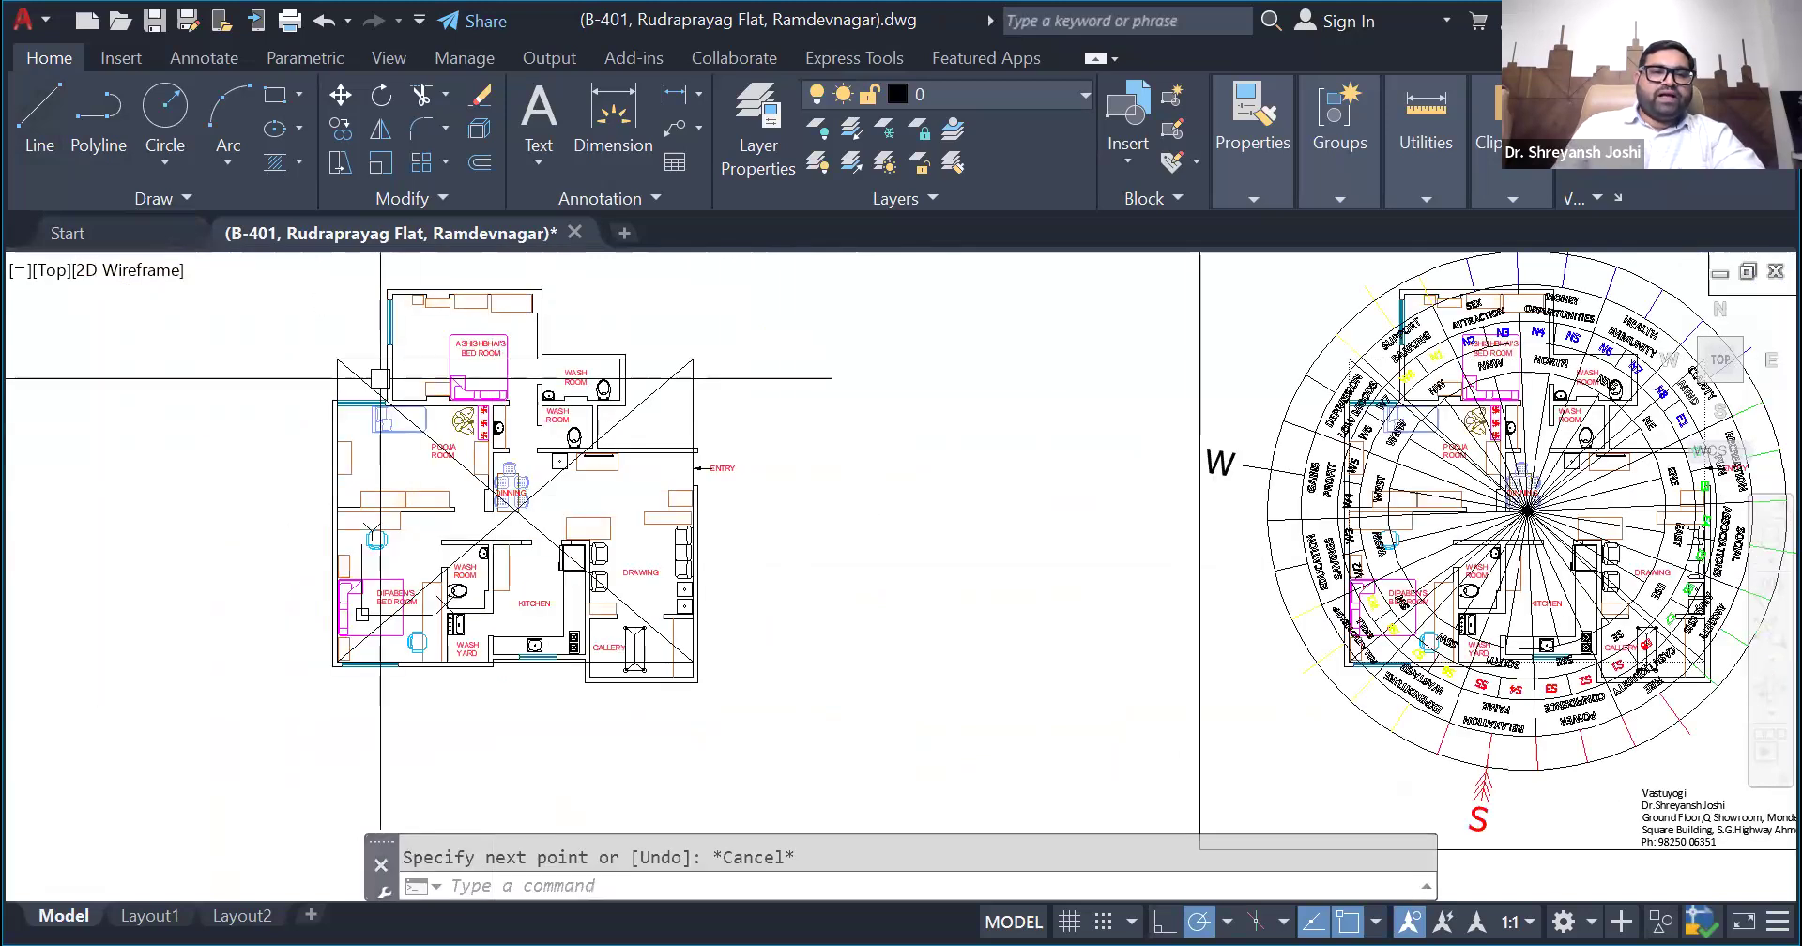
scroll(485, 517, up, 10)
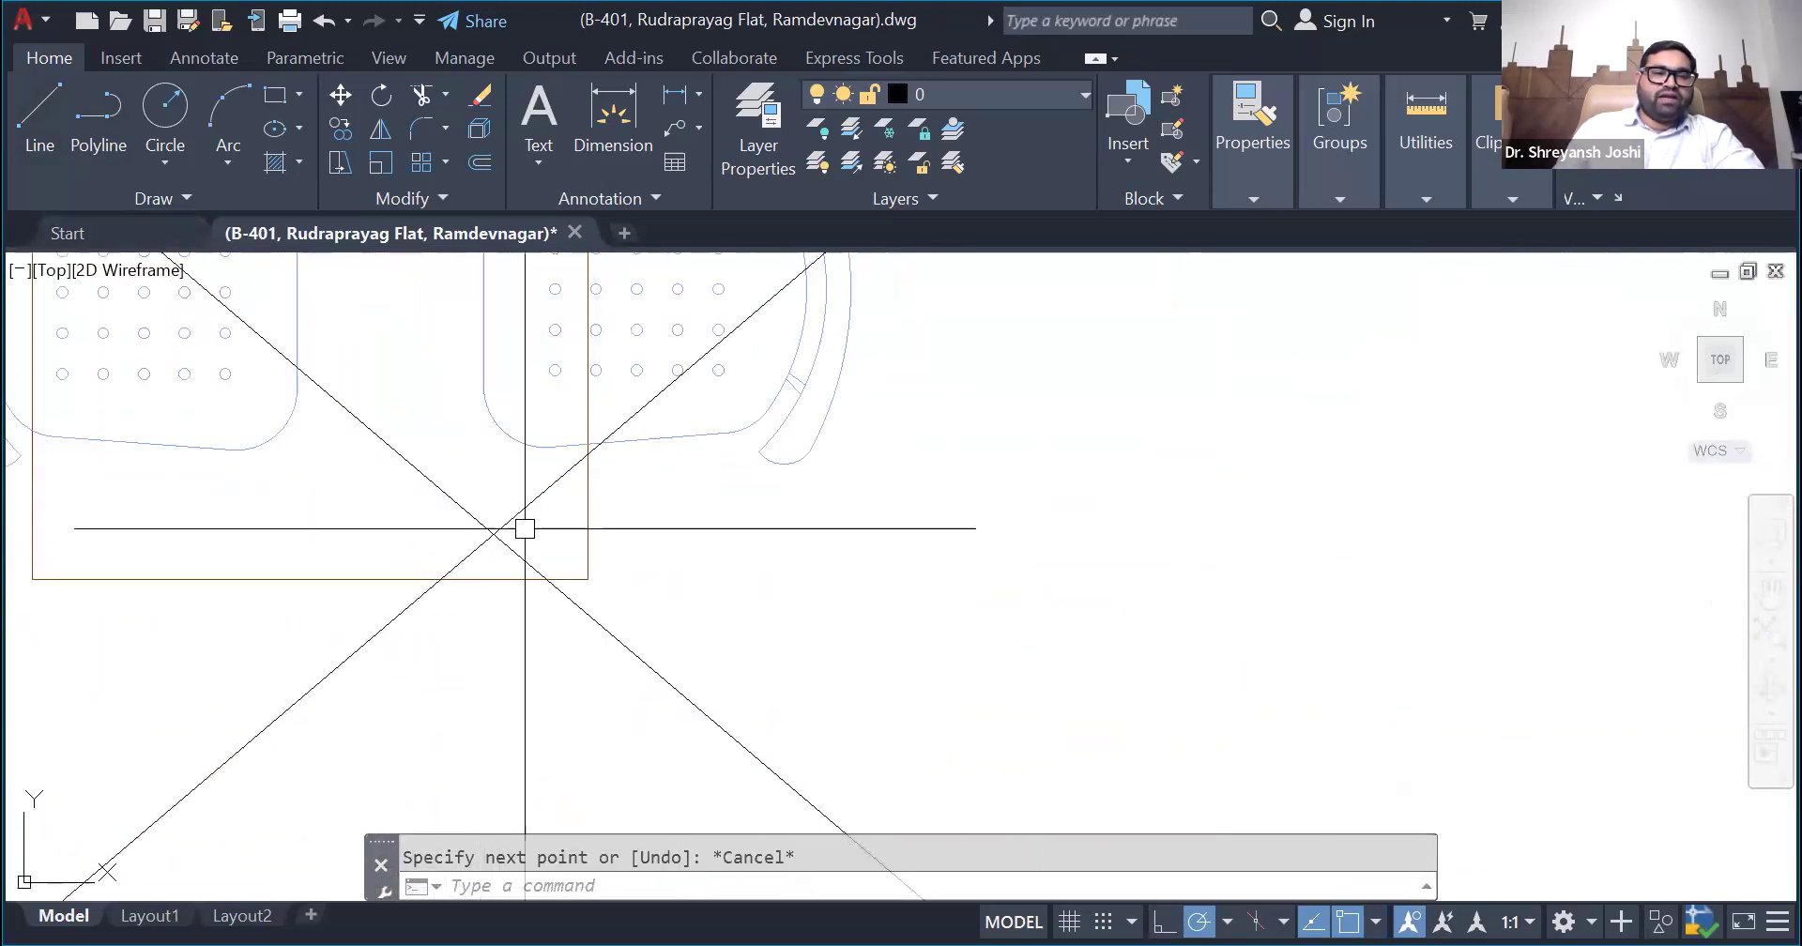
- Examine the bounding rectangle on the floor plan and where its diagonals cross near the dining table
scroll(587, 558, down, 6)
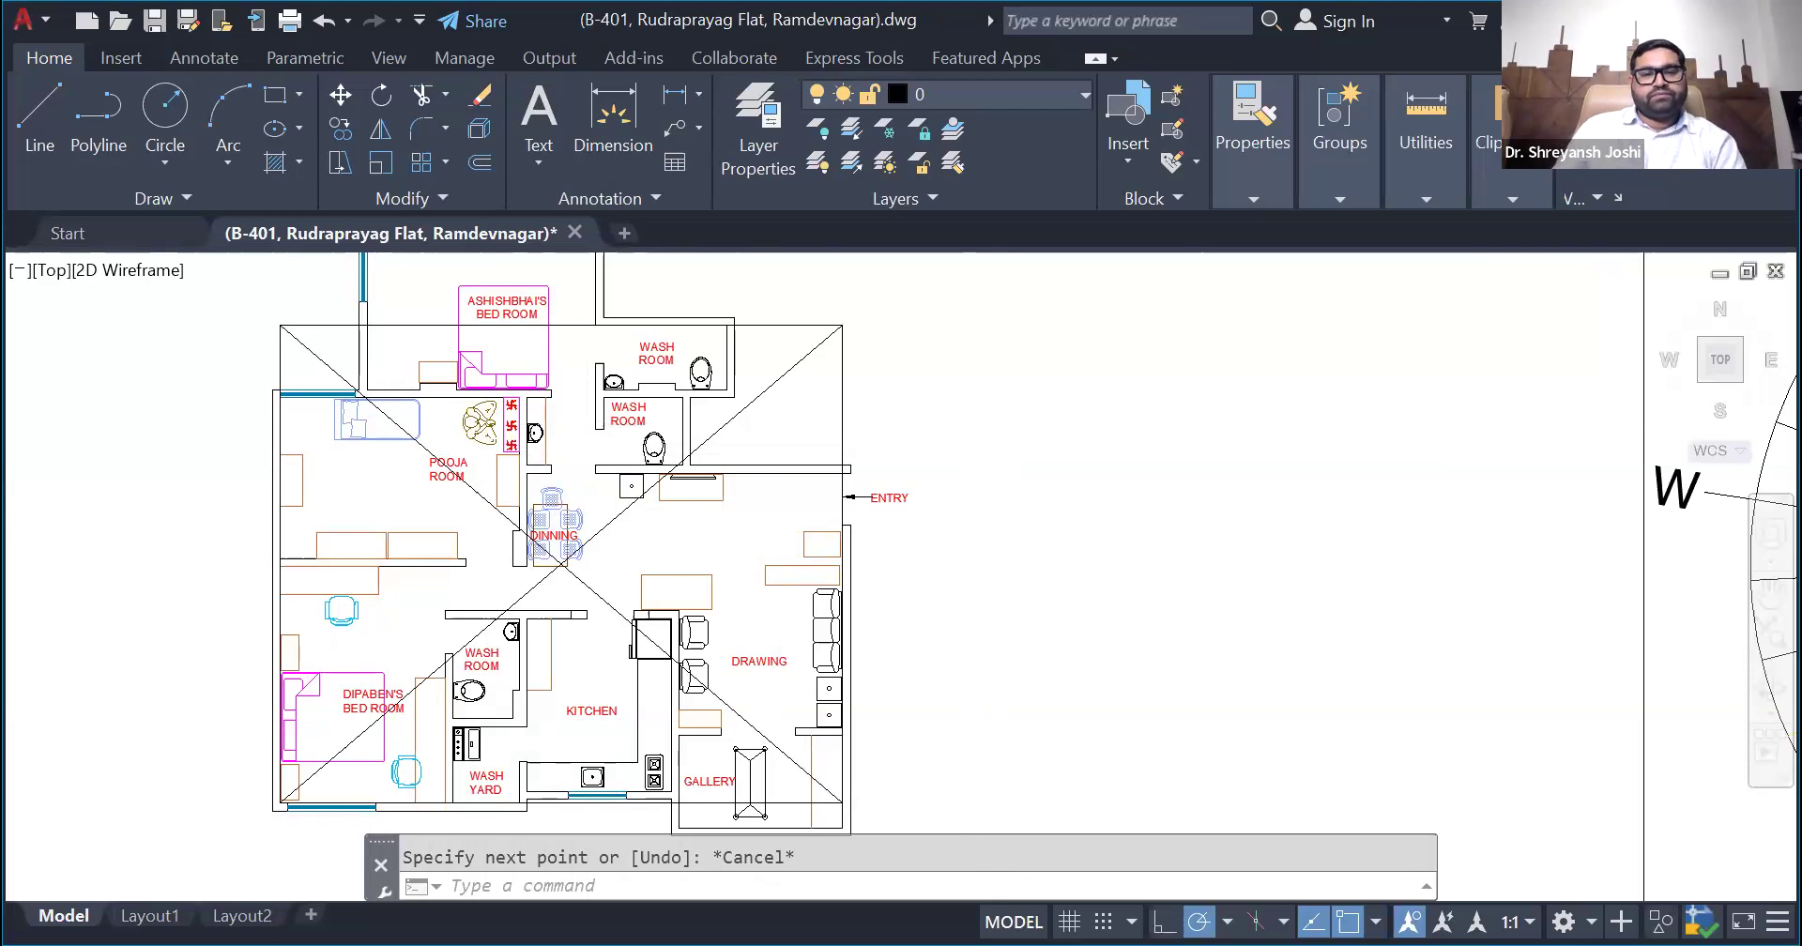
scroll(985, 434, down, 2)
scroll(977, 436, up, 1)
scroll(328, 508, down, 1)
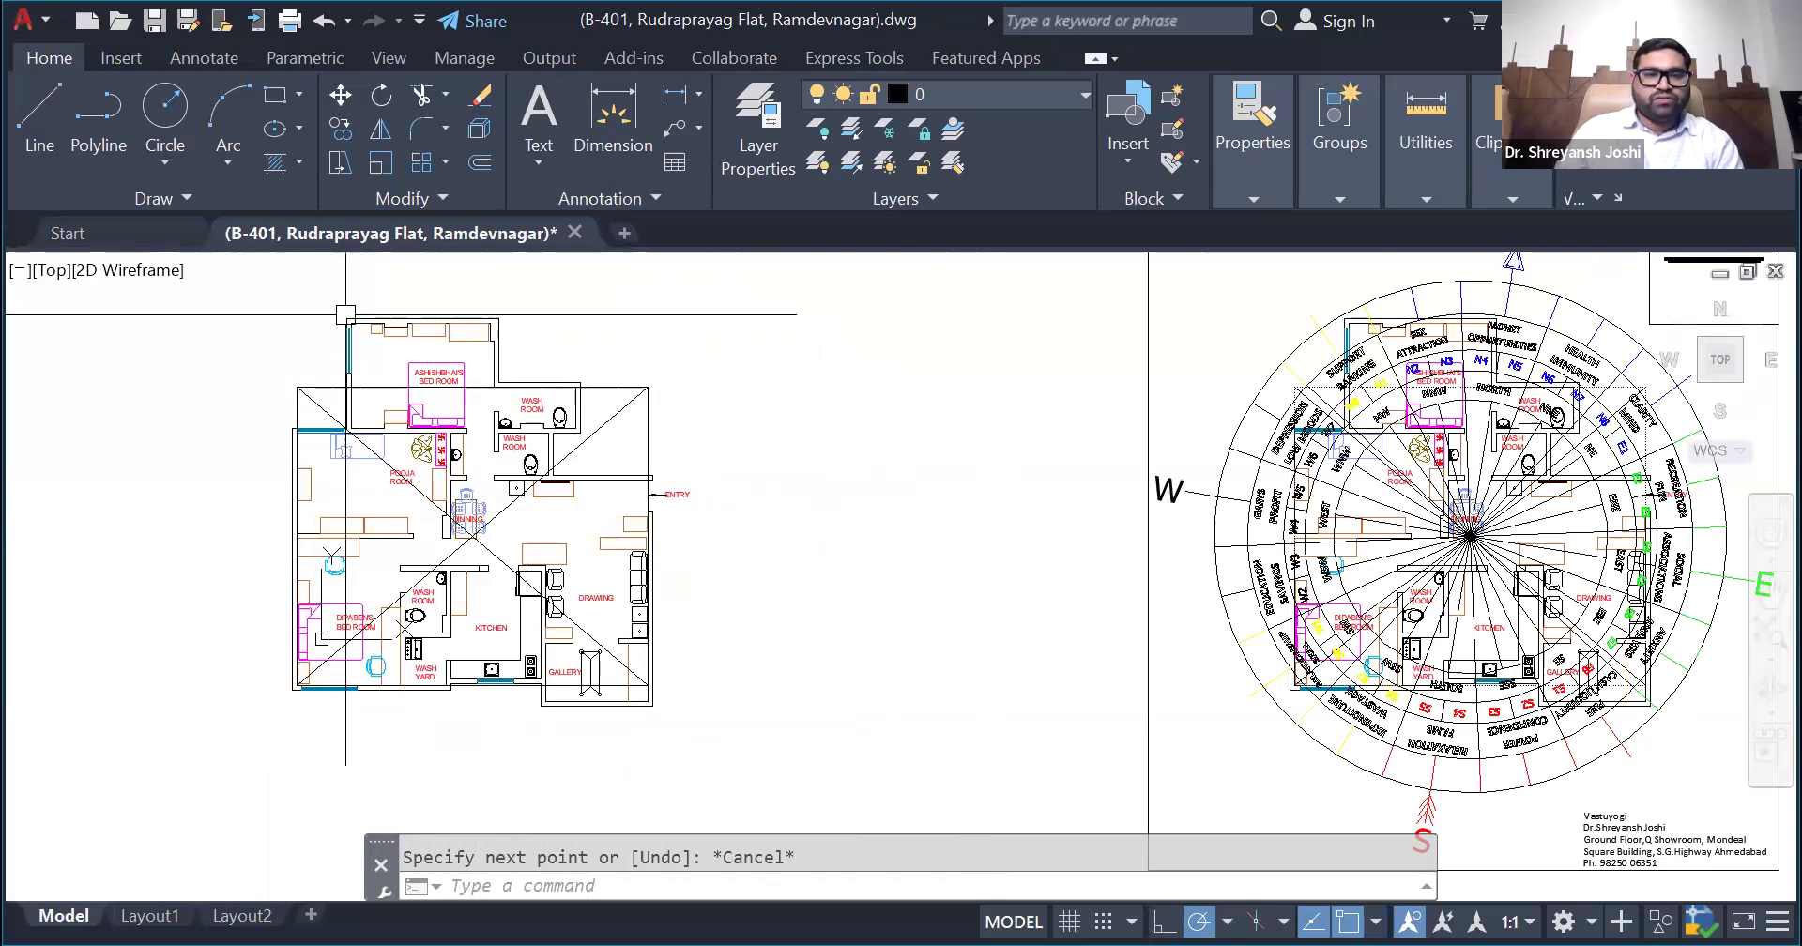
scroll(399, 309, up, 4)
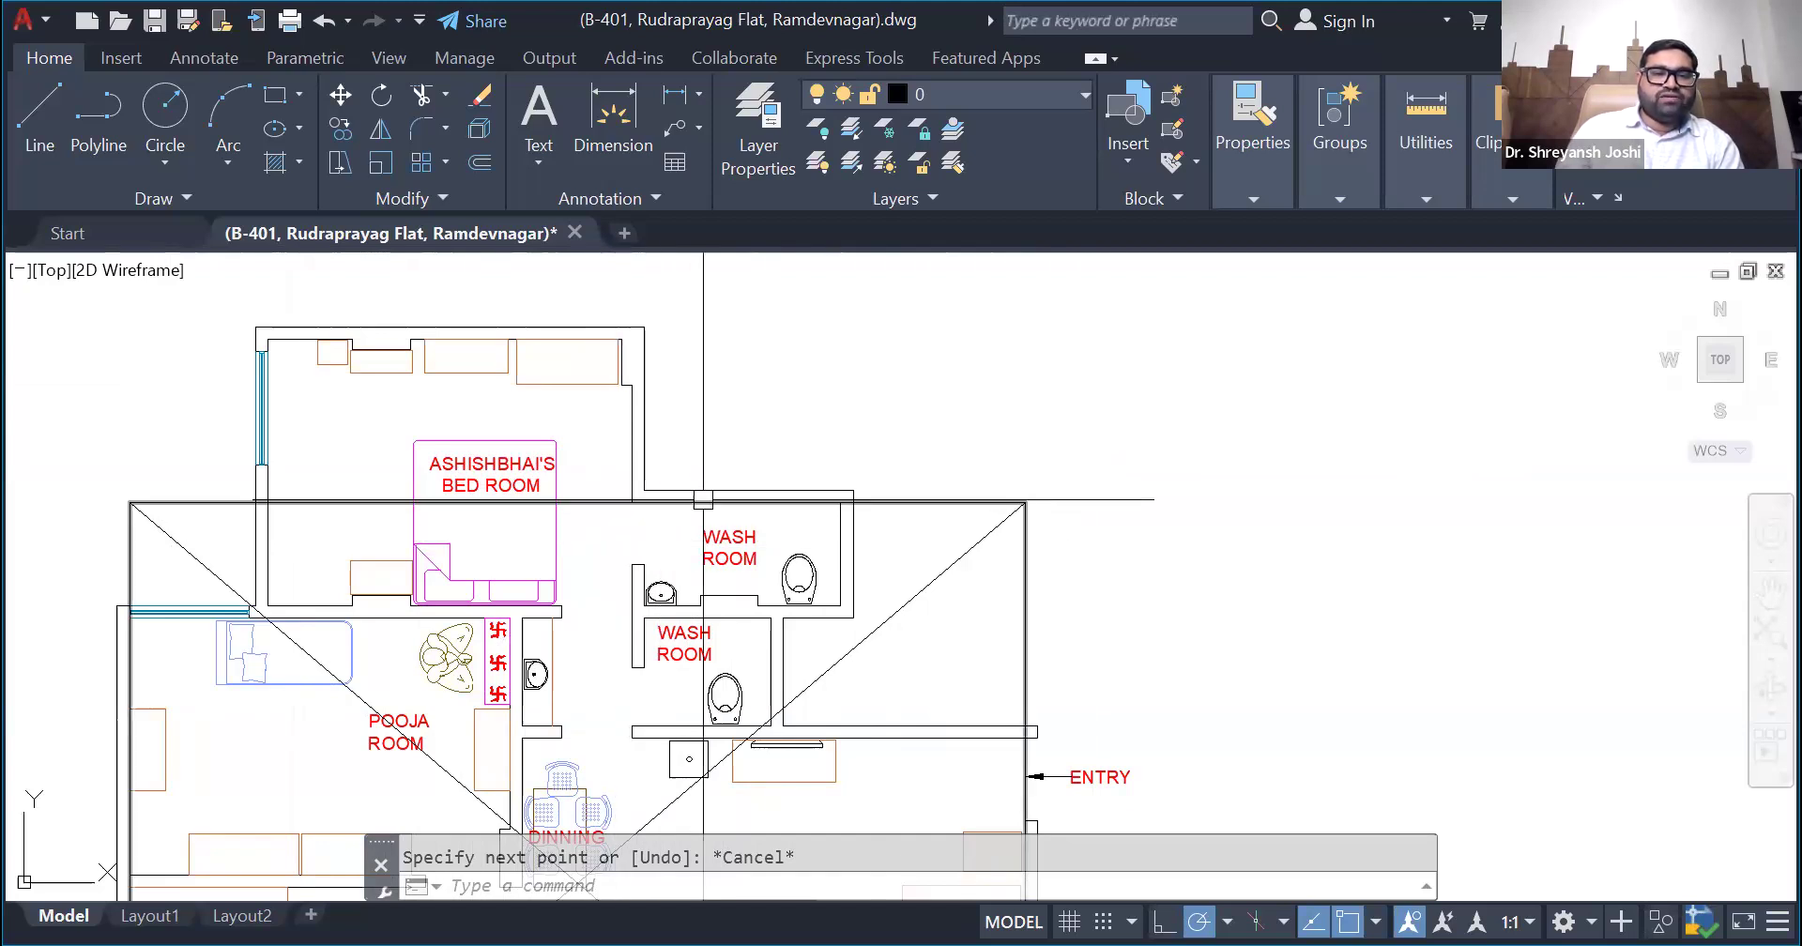
click(583, 504)
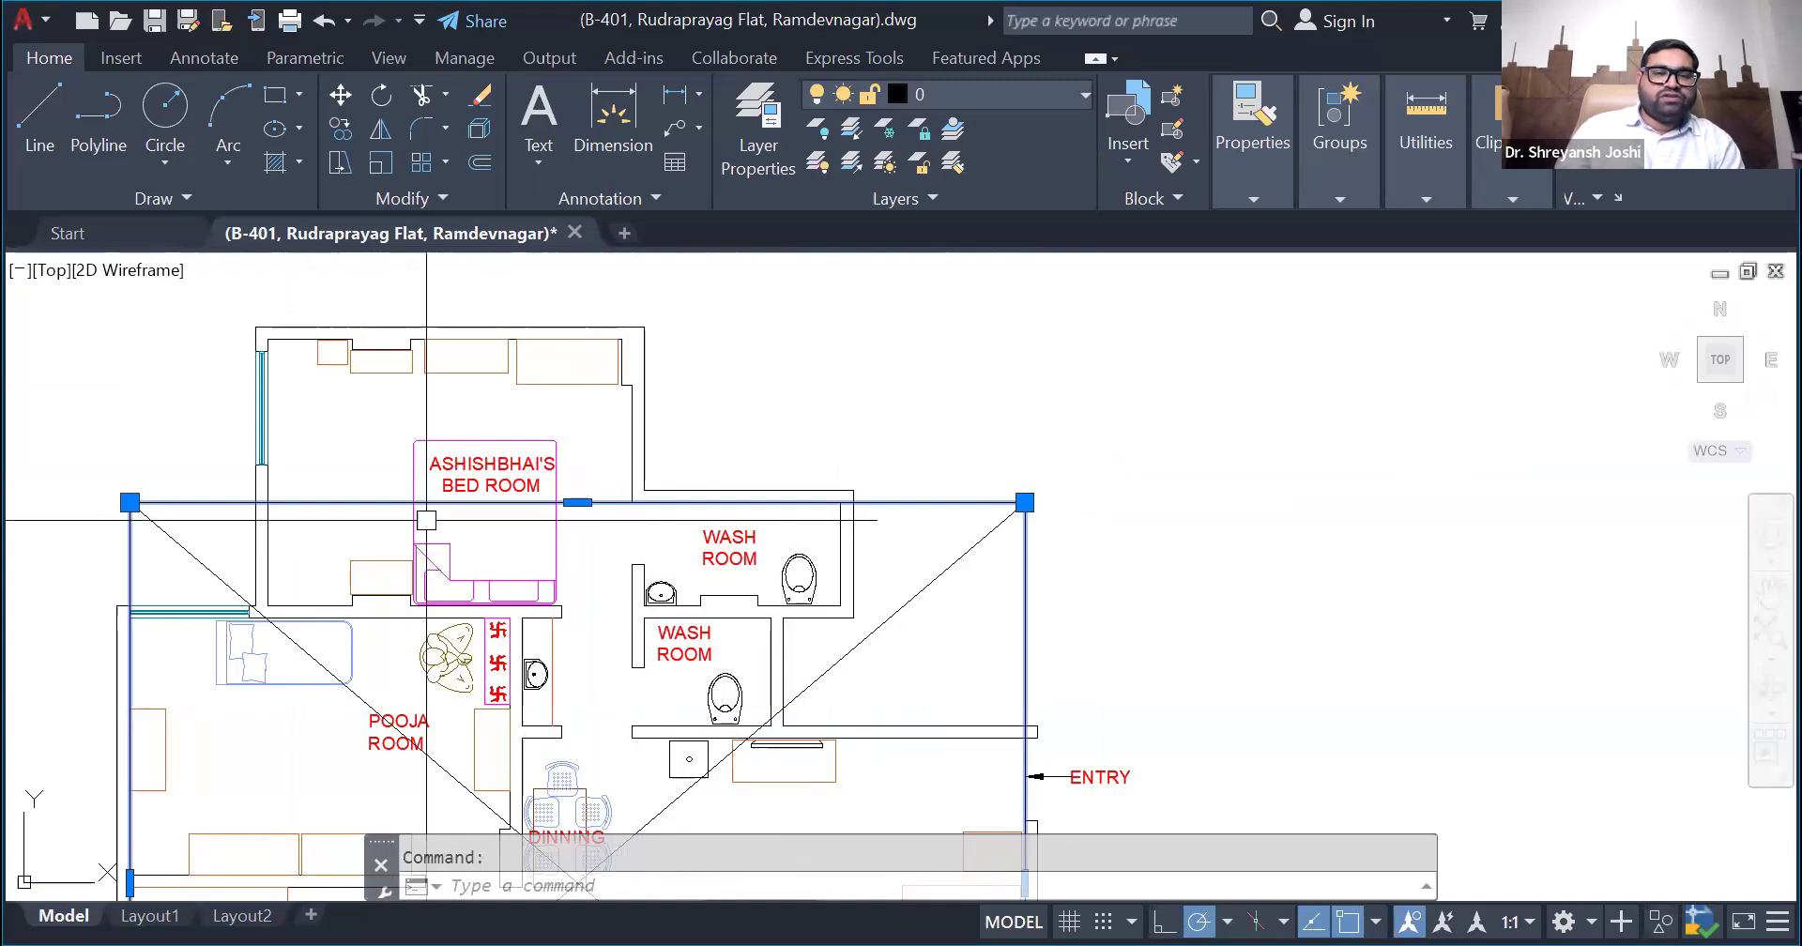
scroll(771, 566, down, 4)
scroll(772, 566, up, 2)
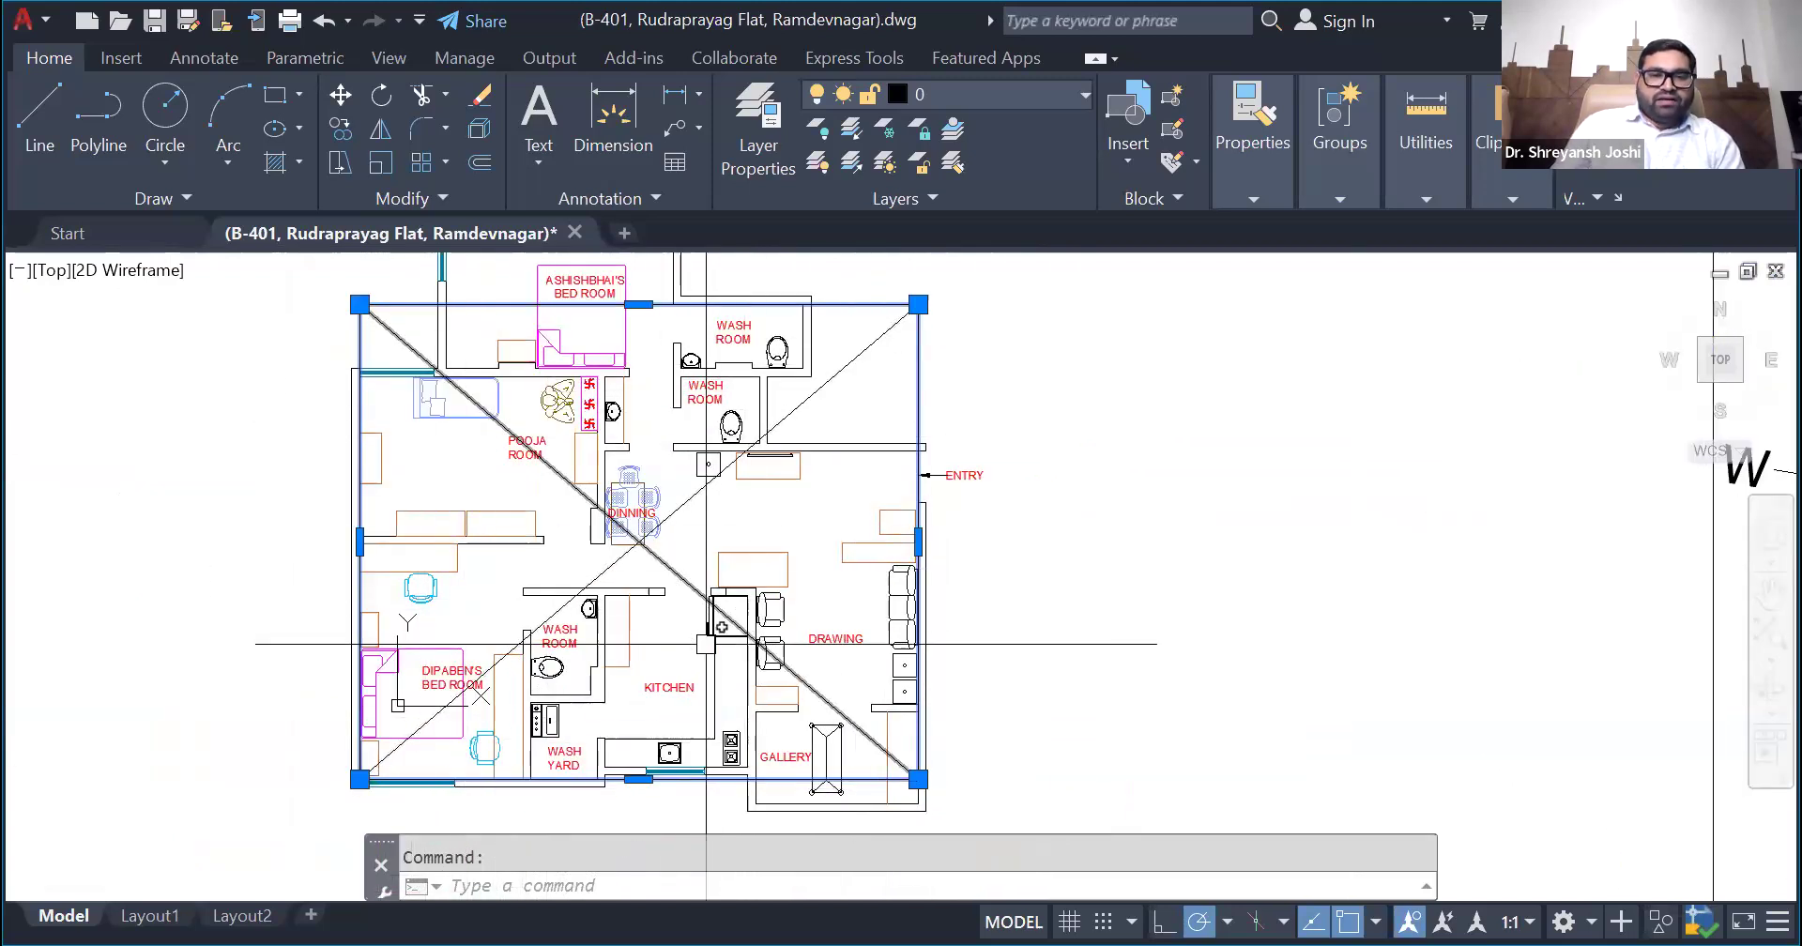
scroll(651, 565, up, 8)
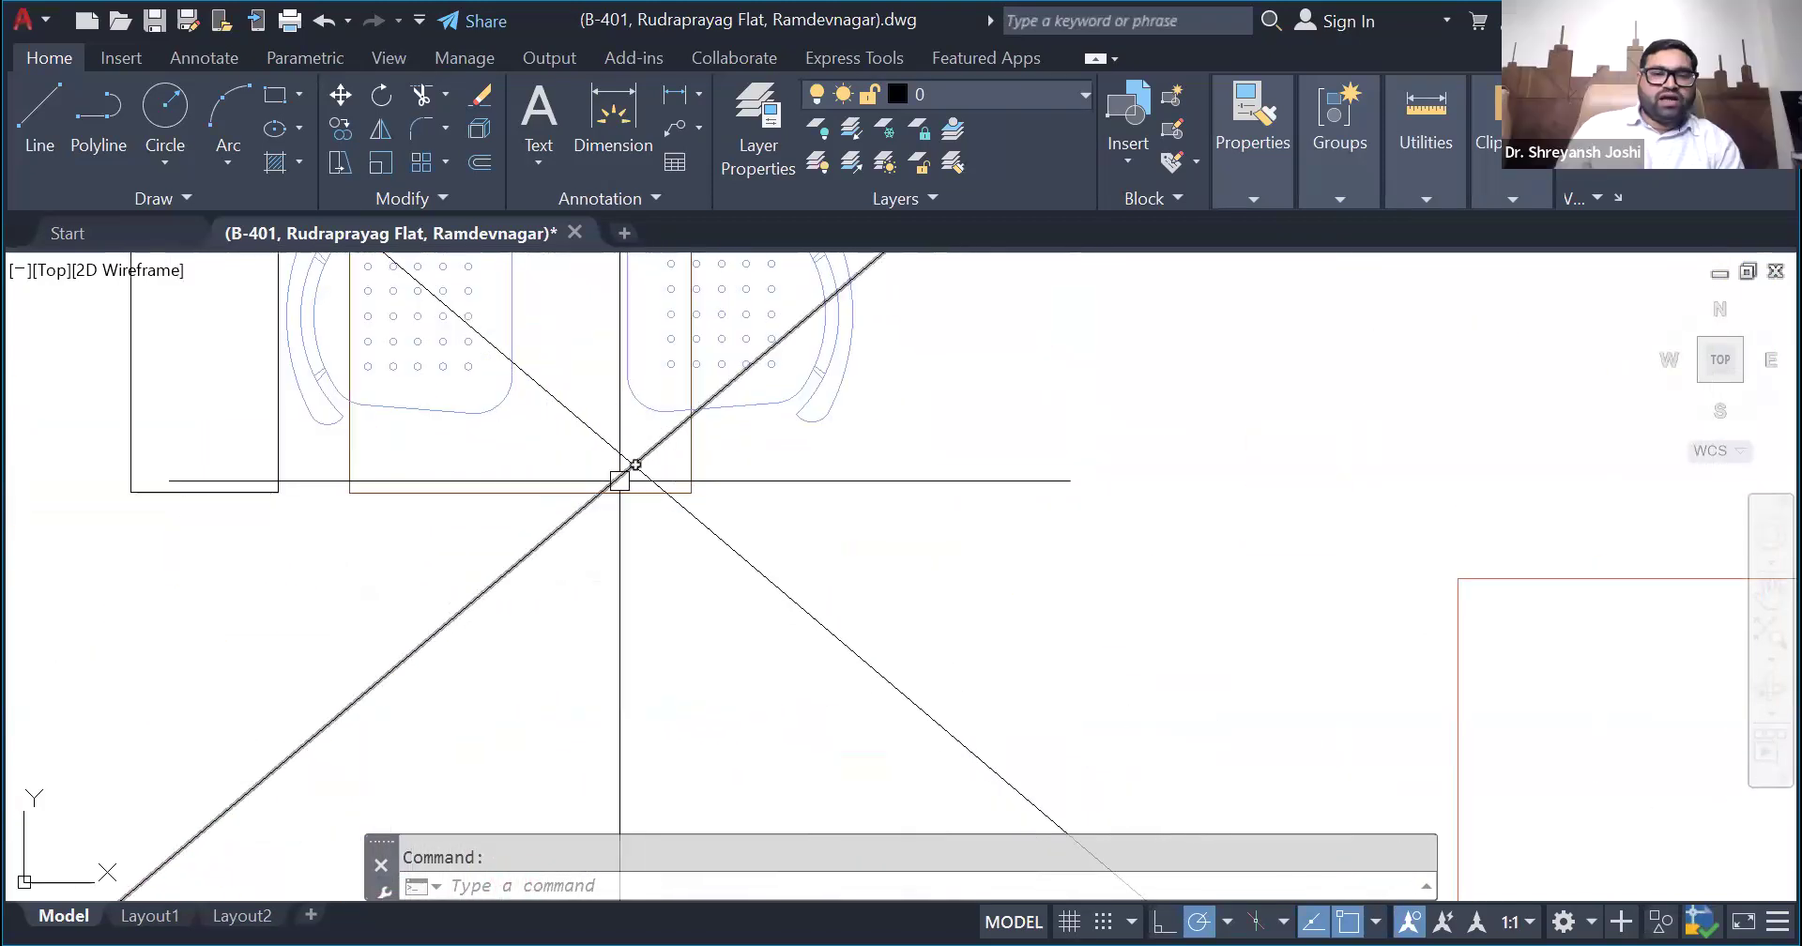
scroll(622, 533, down, 10)
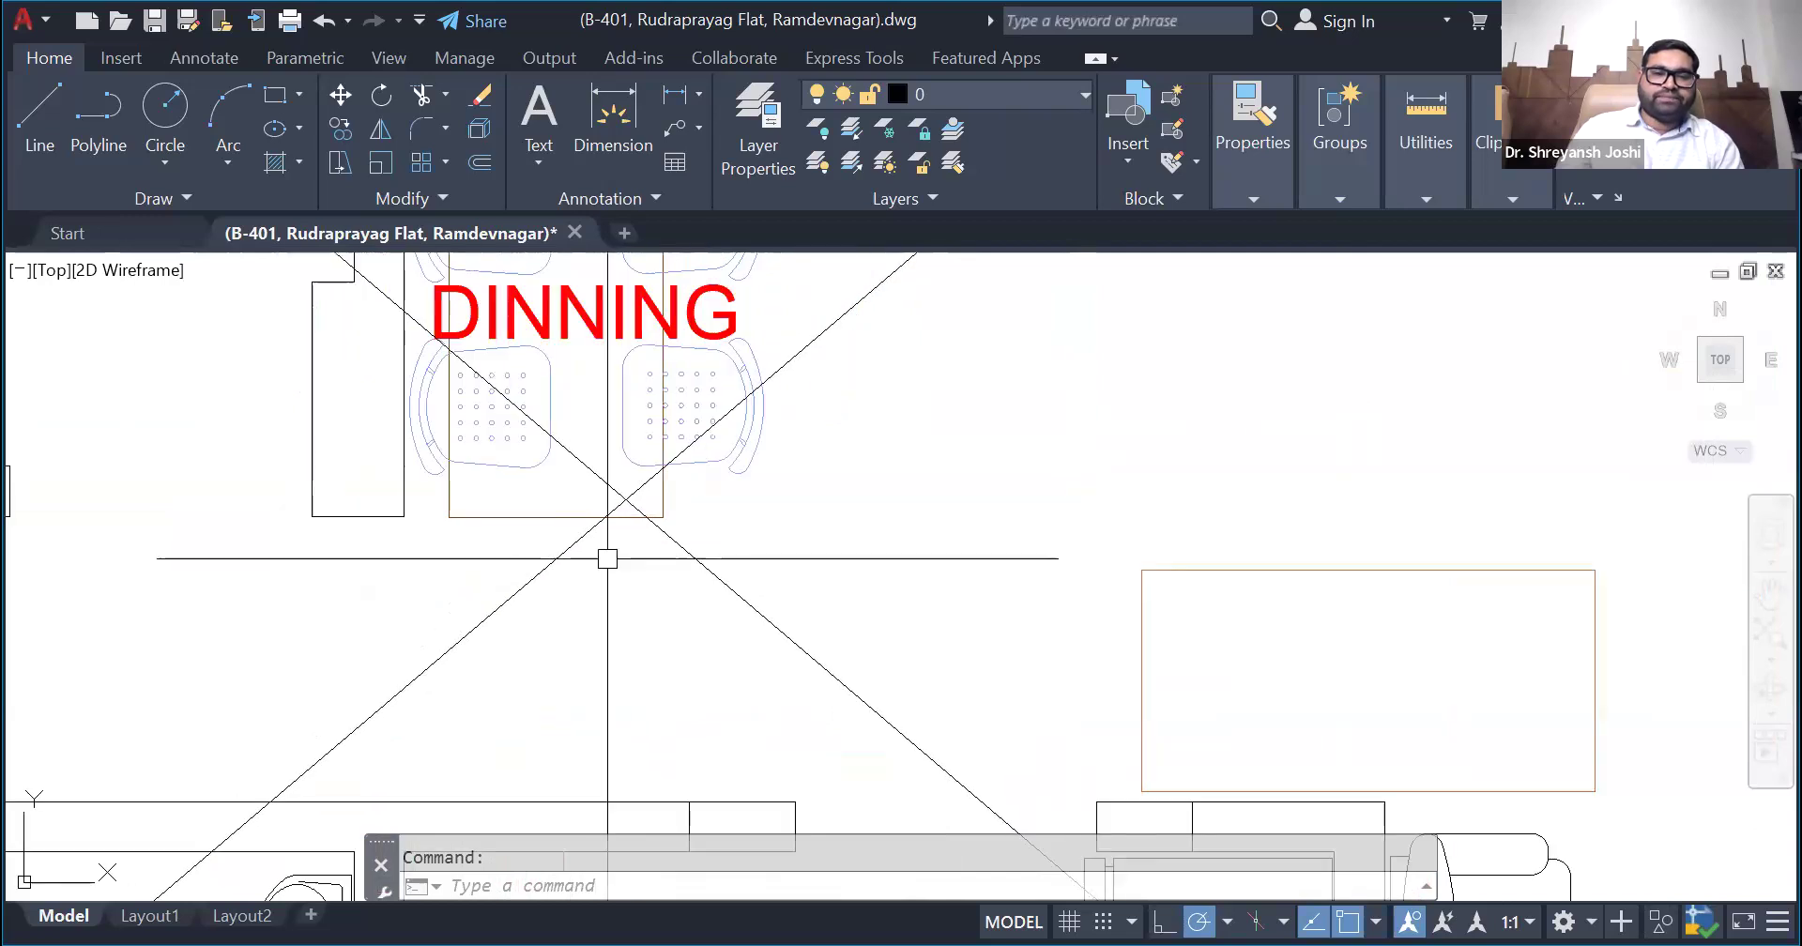
- Copy the directional Vastu compass from the finished analysis sheet to the empty area left of the floor plan
scroll(627, 455, down, 3)
scroll(664, 423, up, 3)
scroll(805, 463, down, 3)
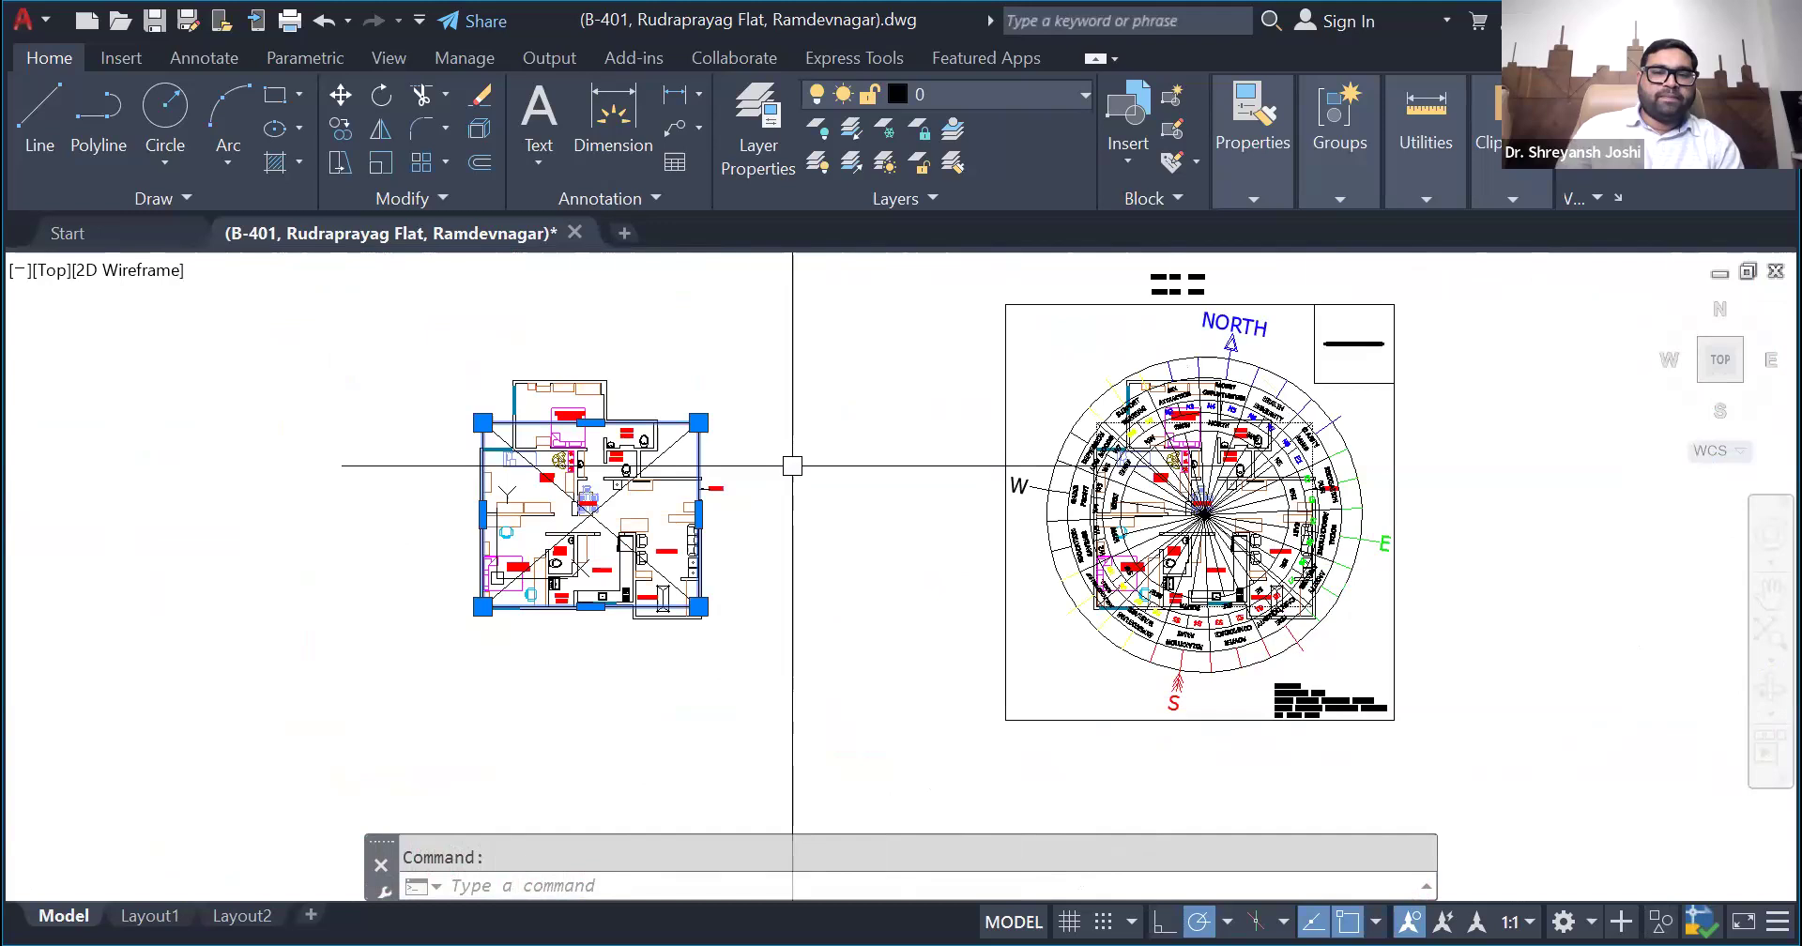
scroll(717, 471, up, 3)
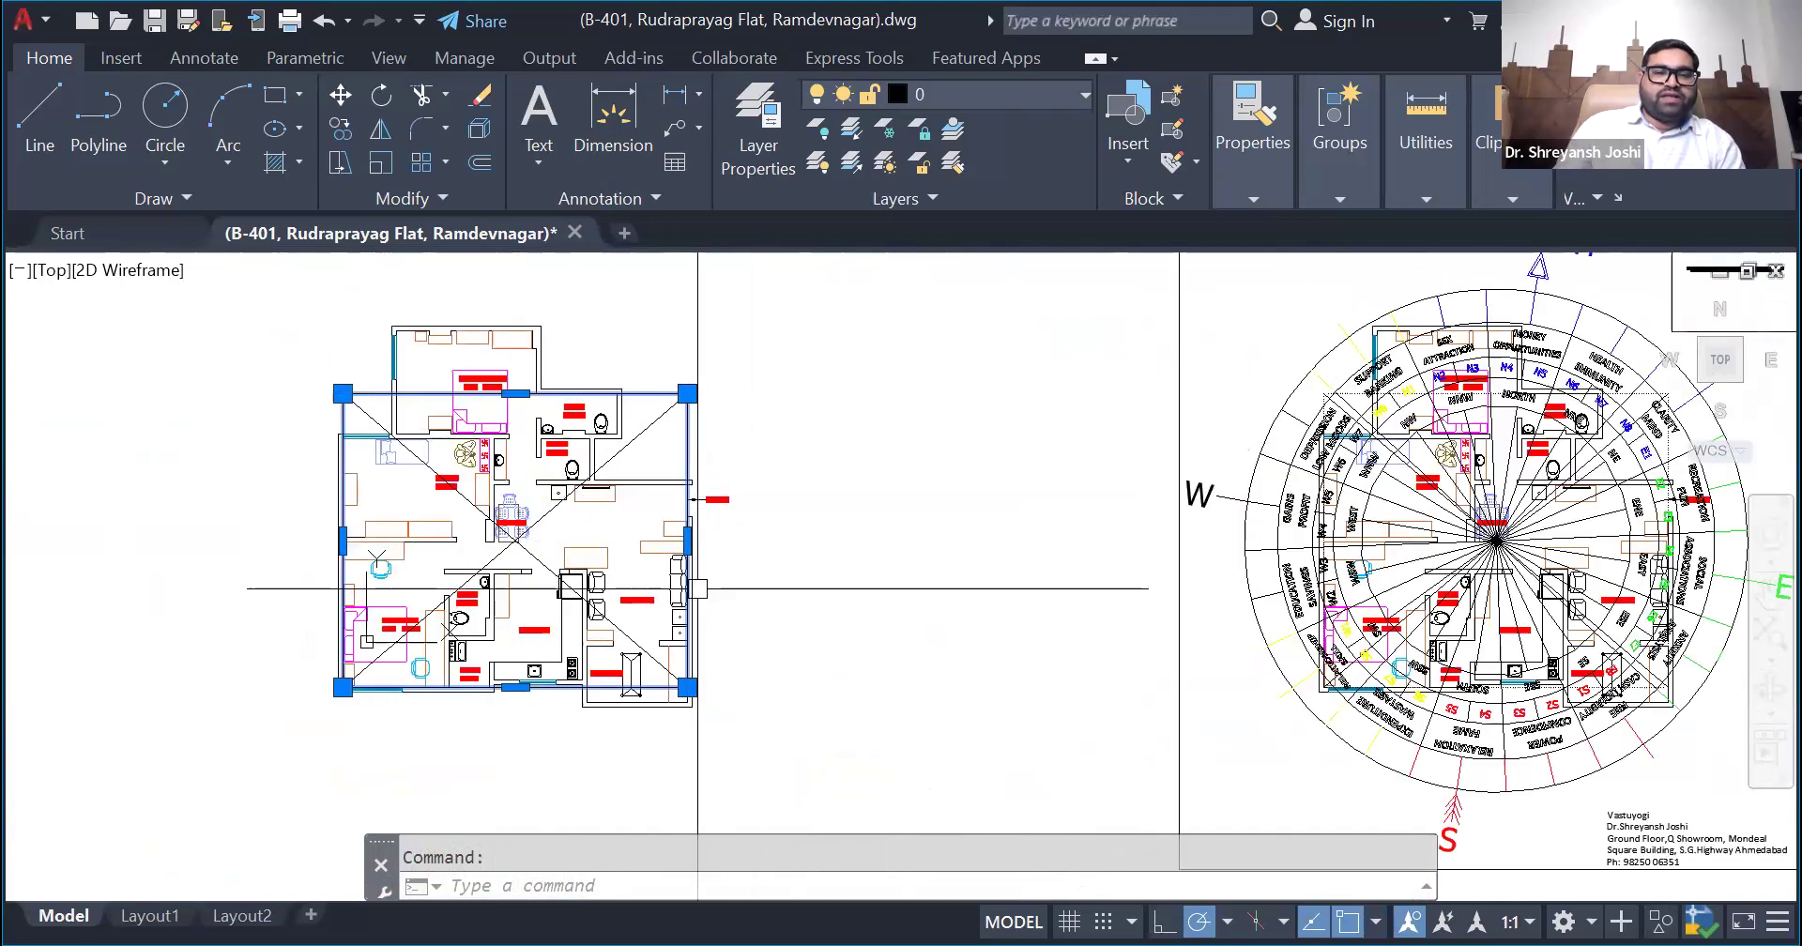
scroll(693, 512, down, 1)
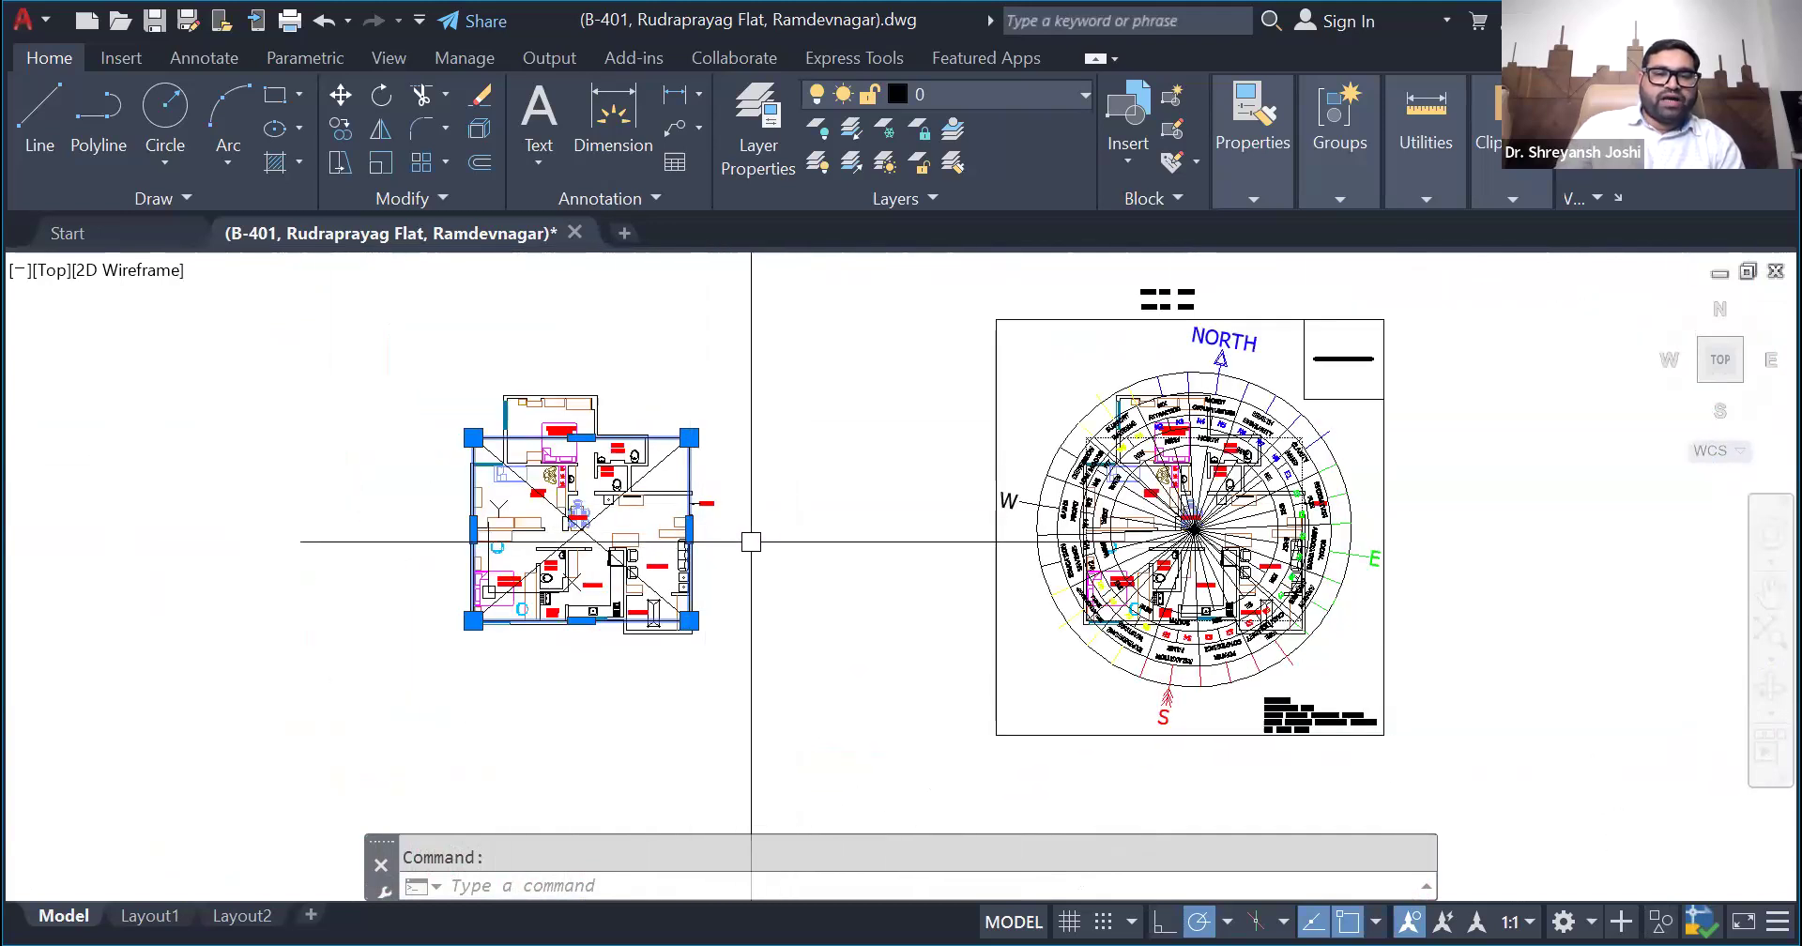
scroll(909, 531, down, 3)
scroll(930, 527, up, 3)
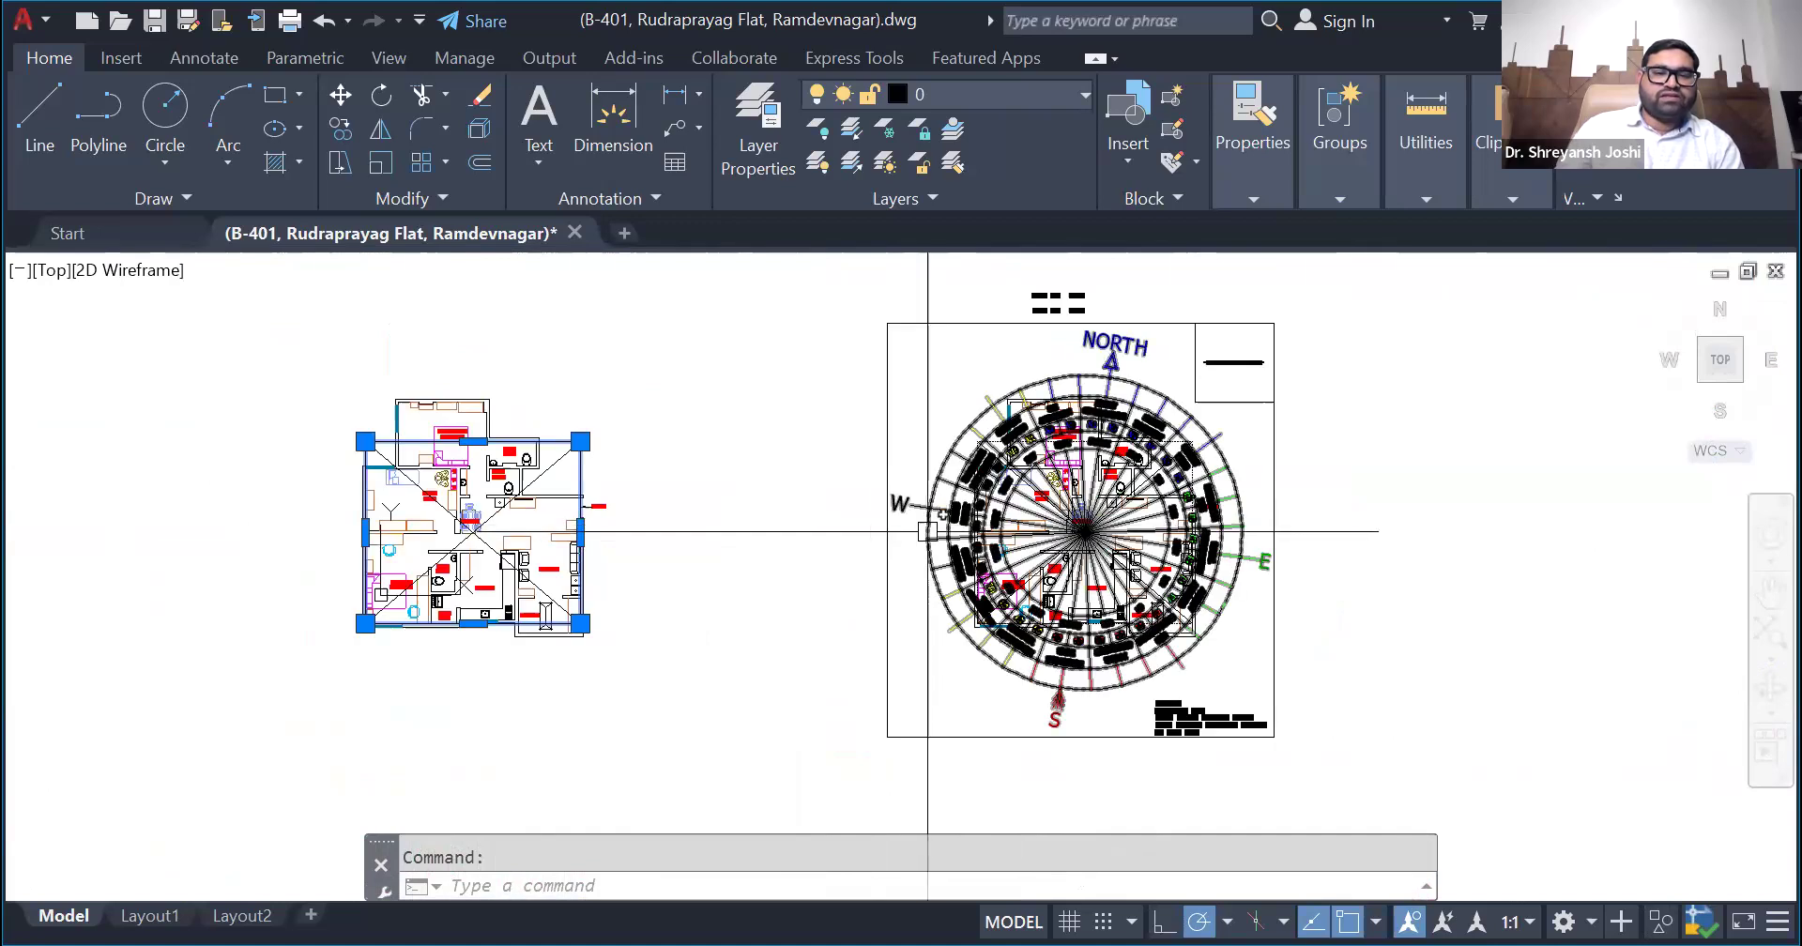
click(926, 531)
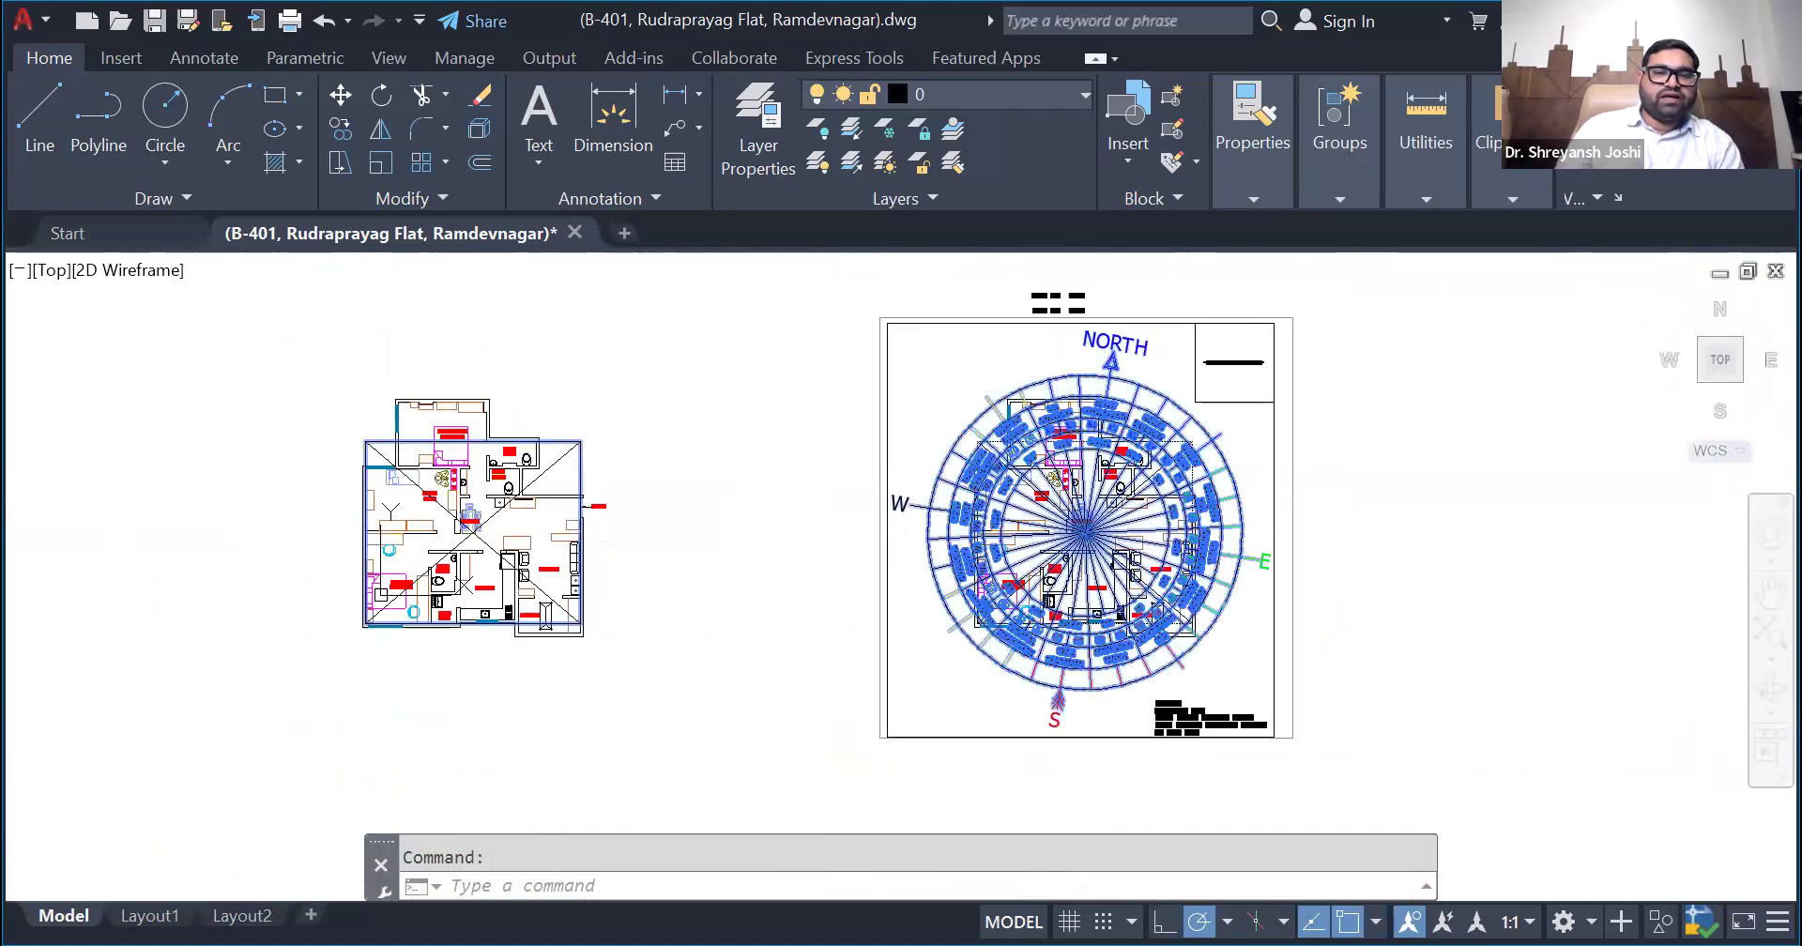
click(346, 138)
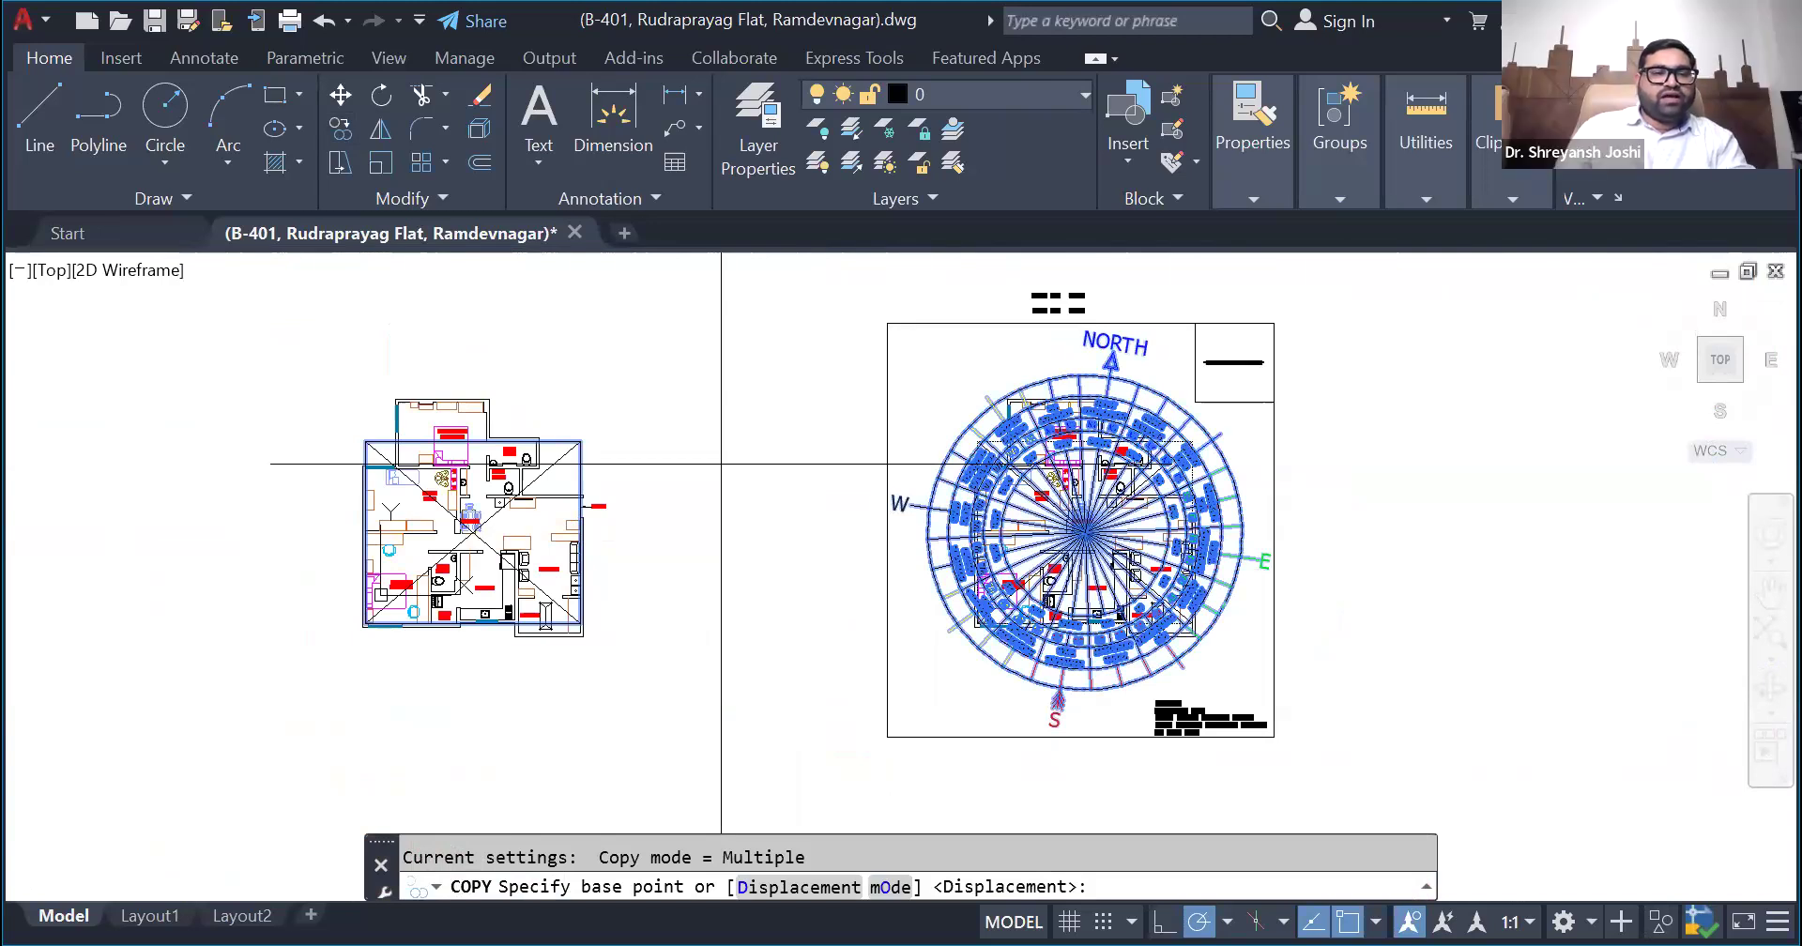
- Measure the copied compass's north arrow angle against a temporary vertical line drawn from the compass centre, and remove the line
click(40, 141)
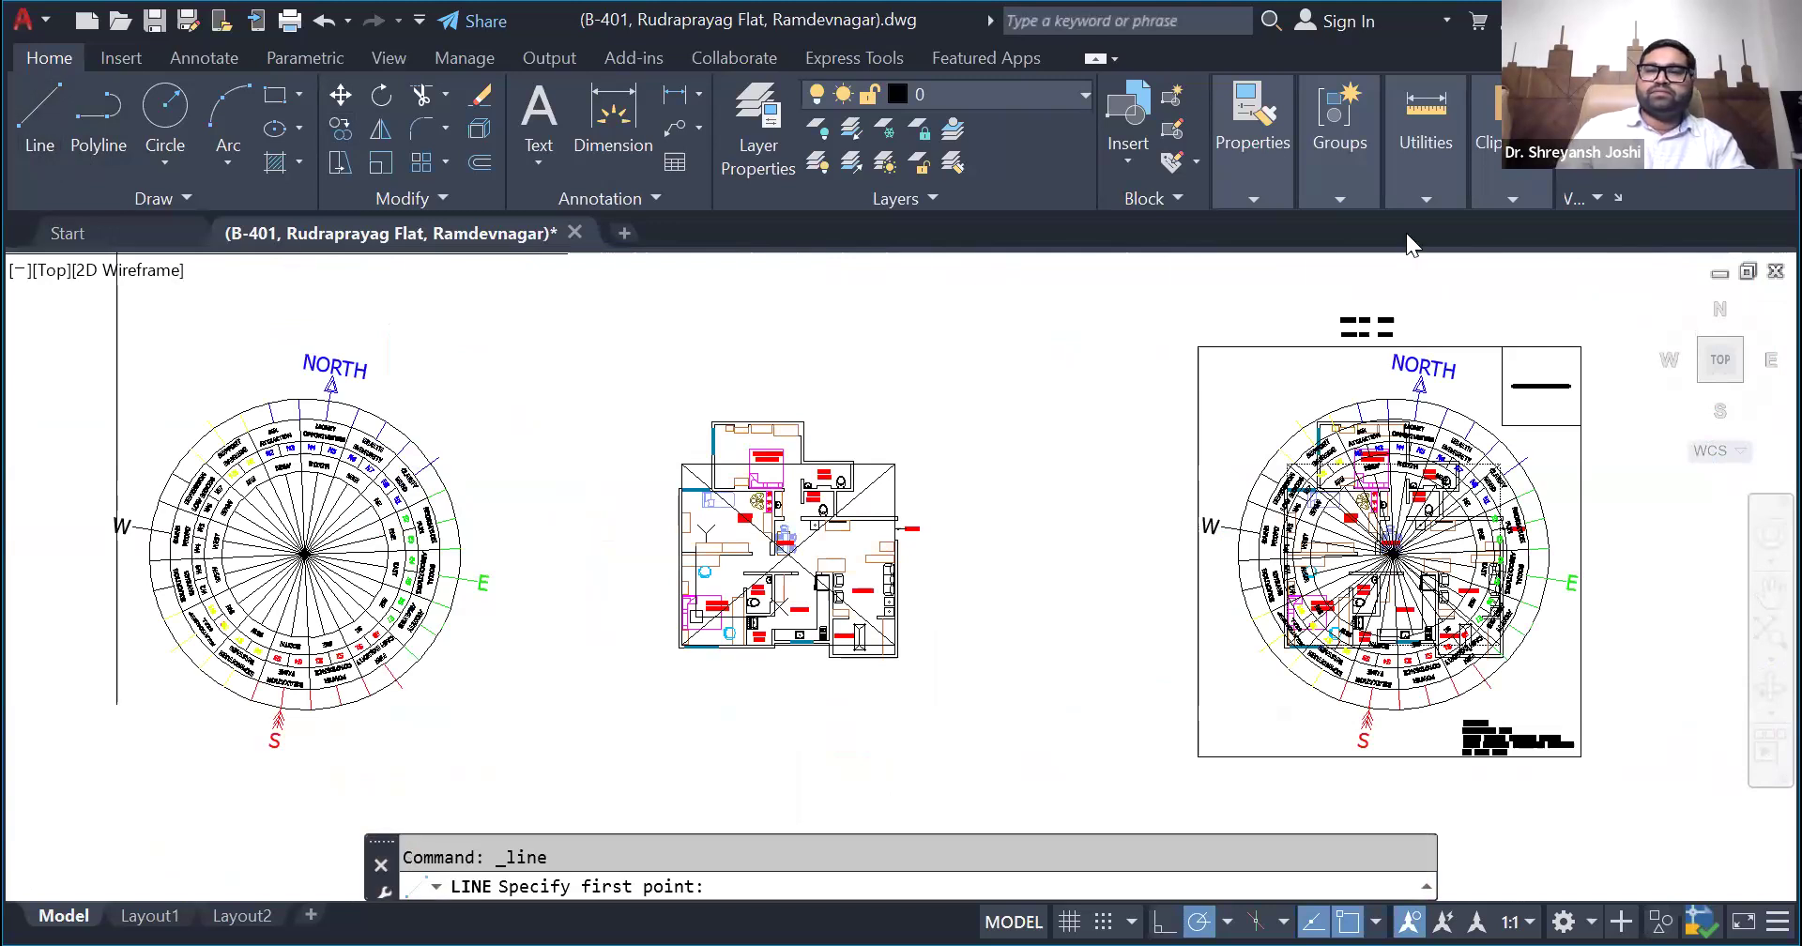
click(1364, 308)
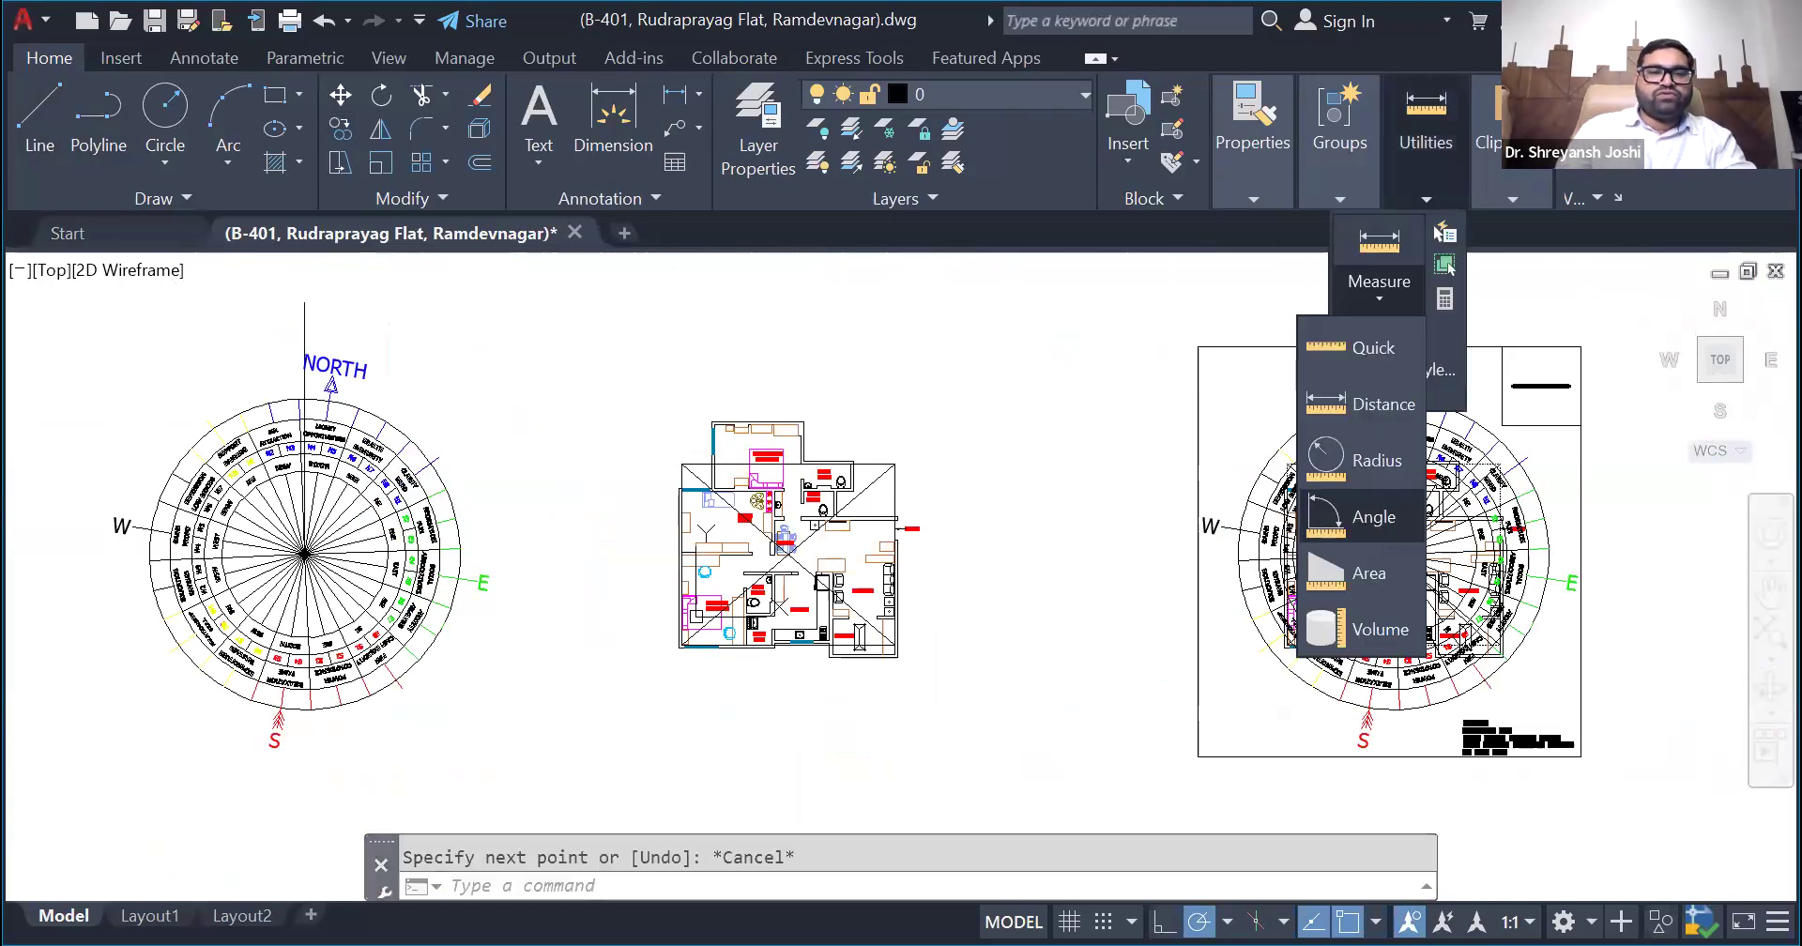
click(1363, 517)
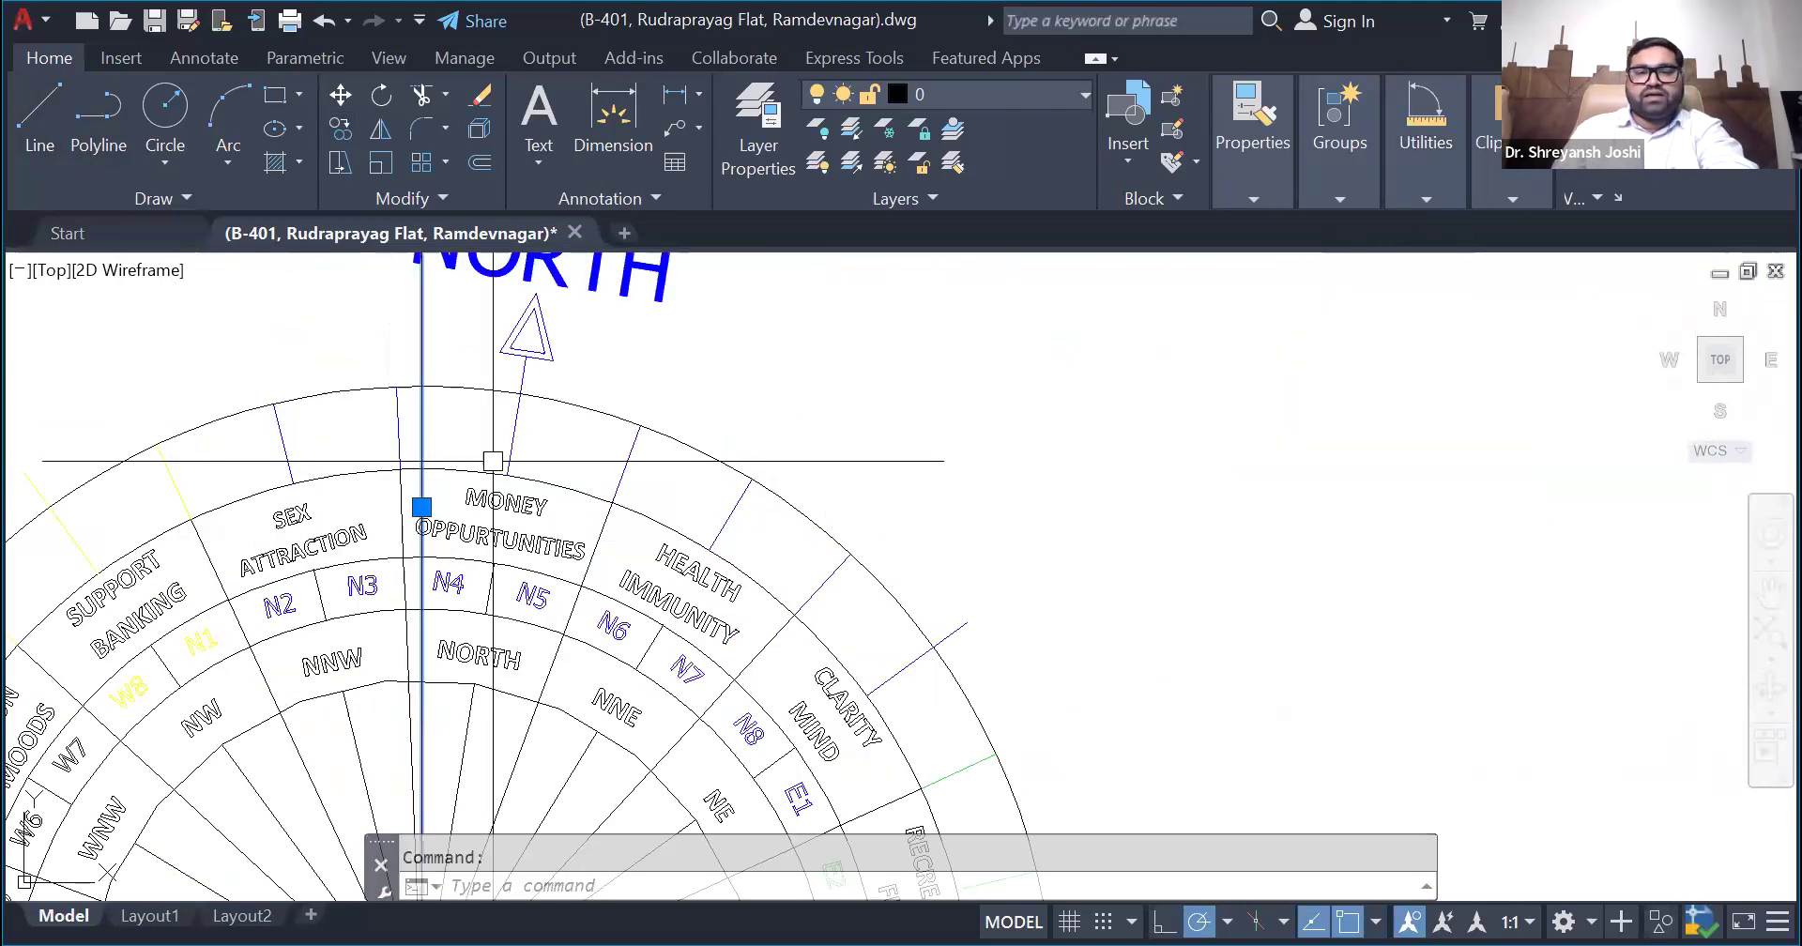
key(Delete)
- Rotate the copied compass 9 degrees counterclockwise about its centre so its north arrow points straight up
click(512, 431)
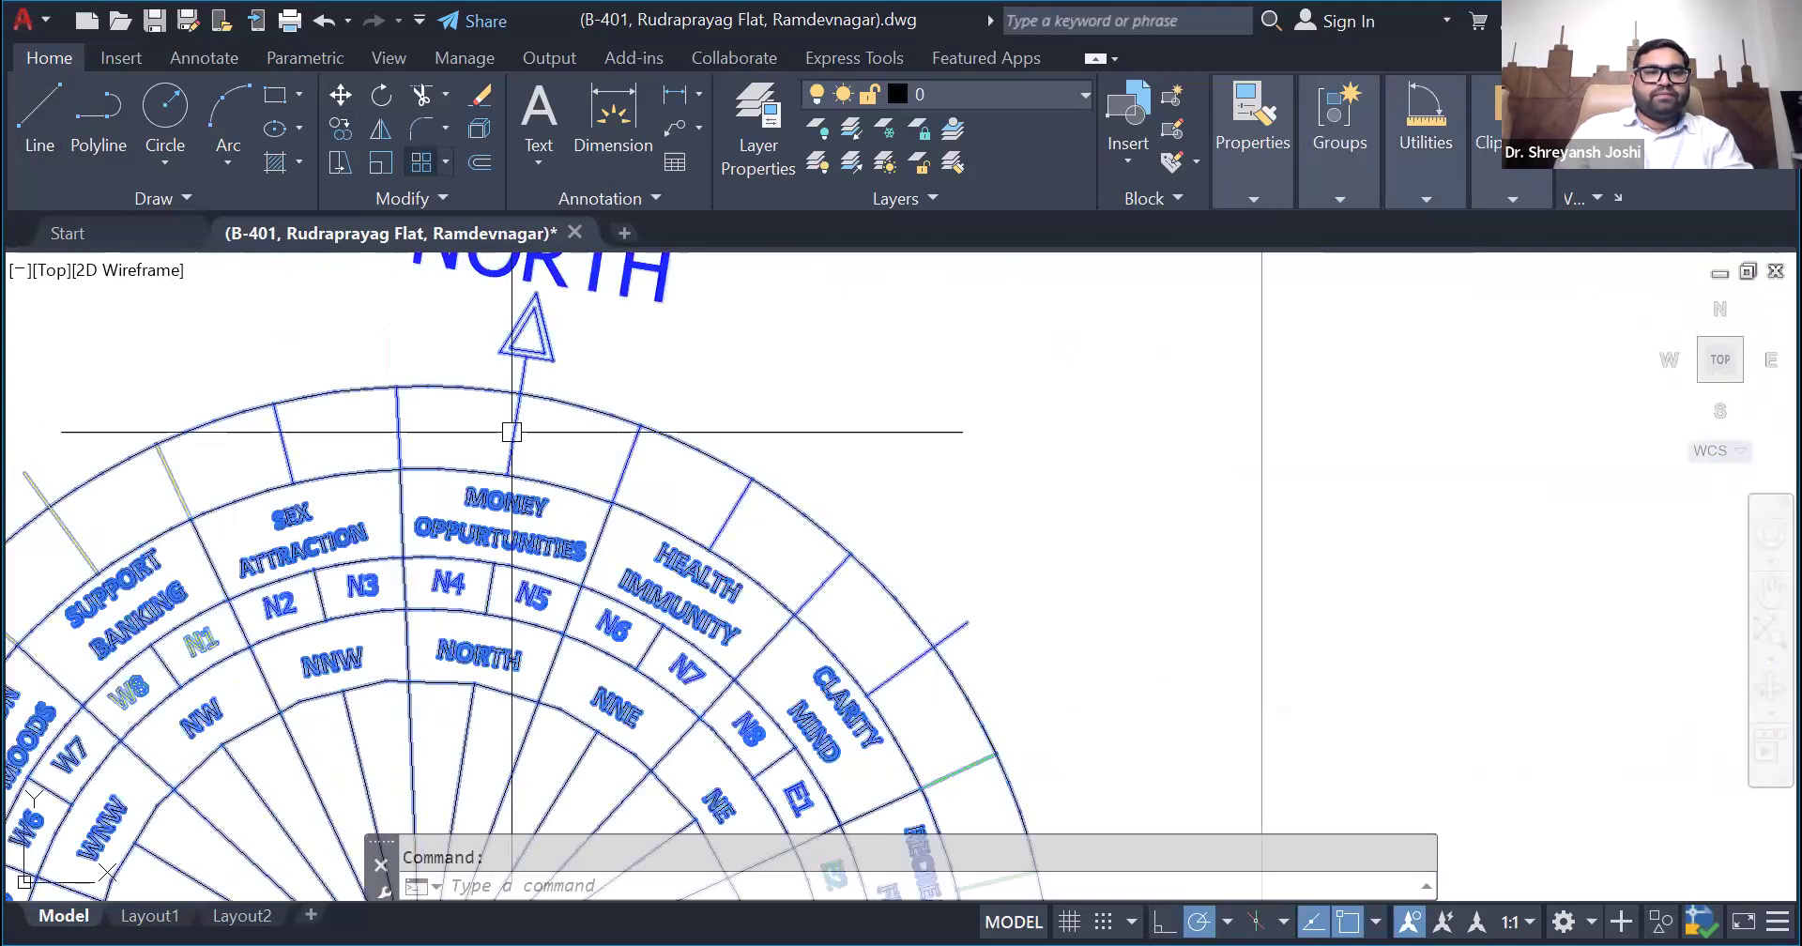
click(381, 94)
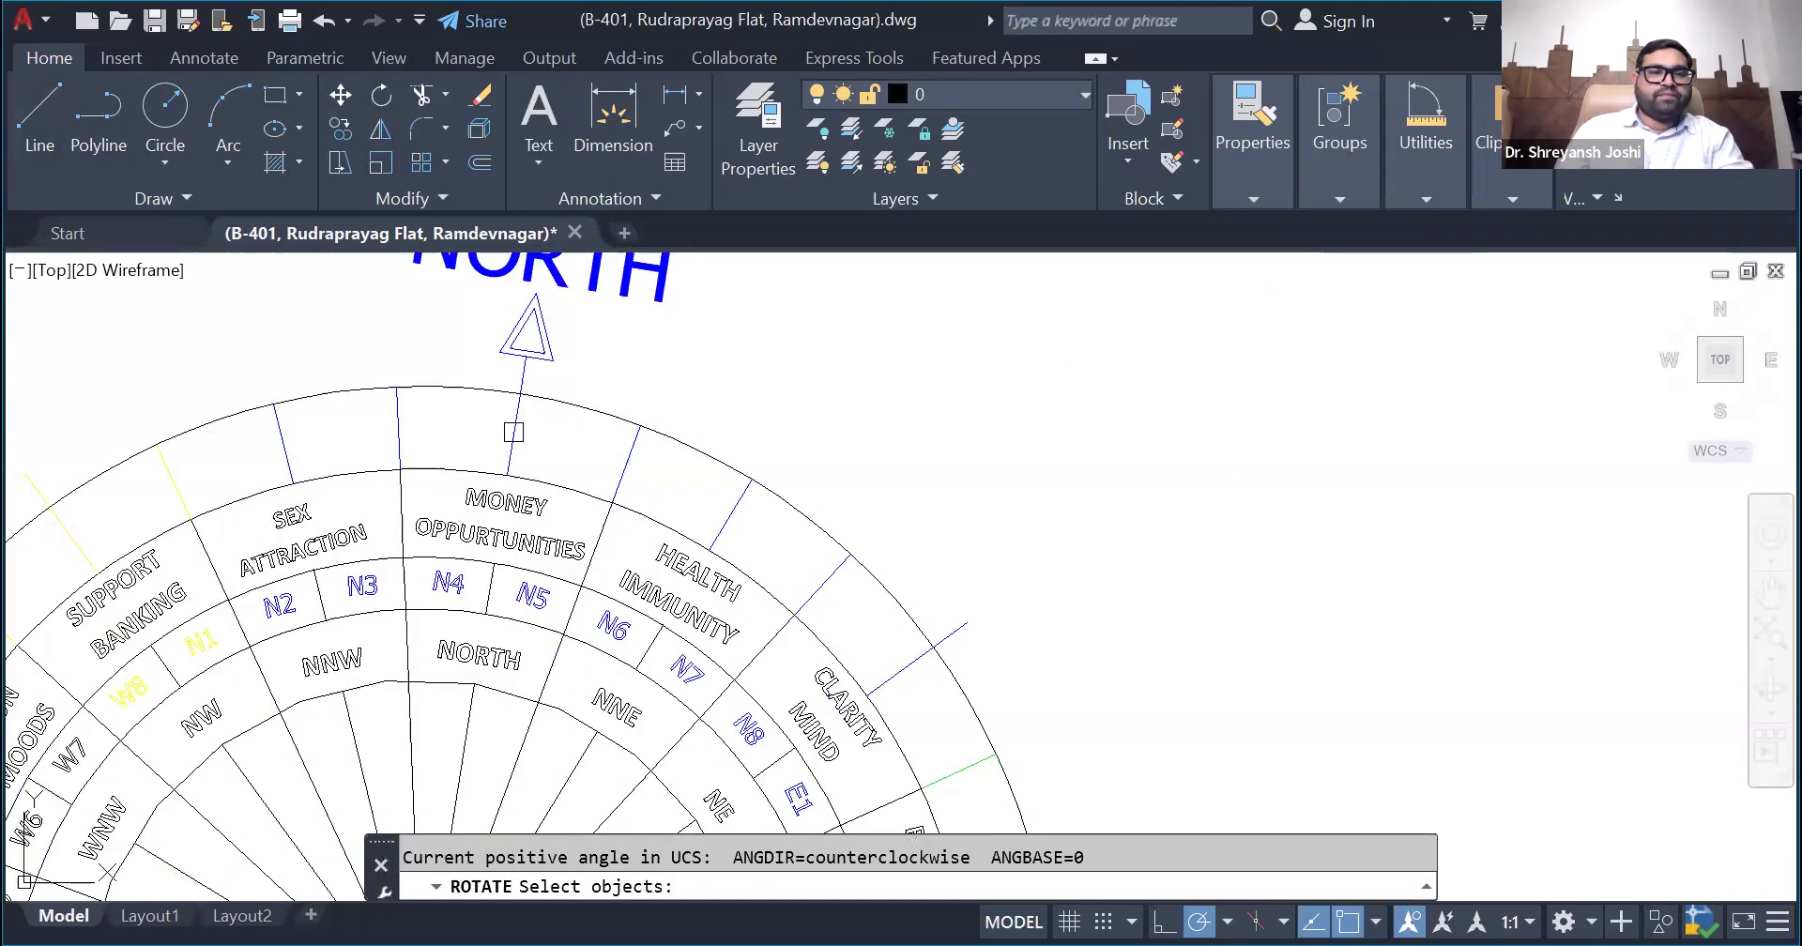
scroll(514, 432, down, 2)
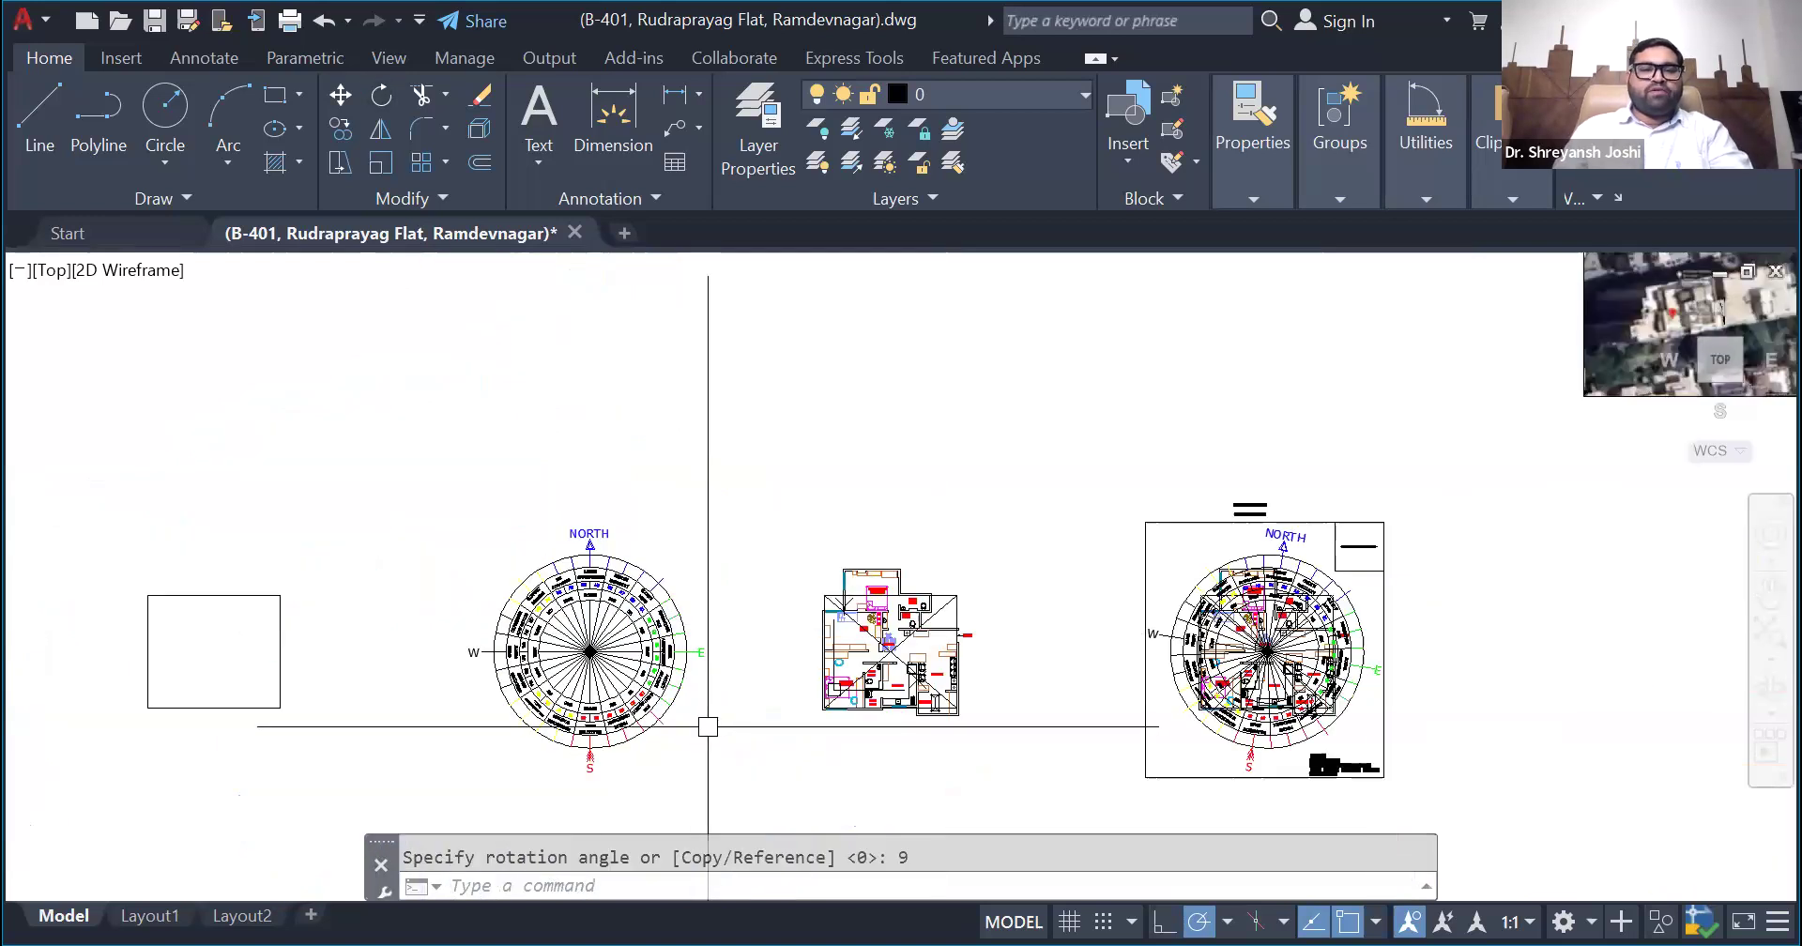
scroll(668, 736, up, 3)
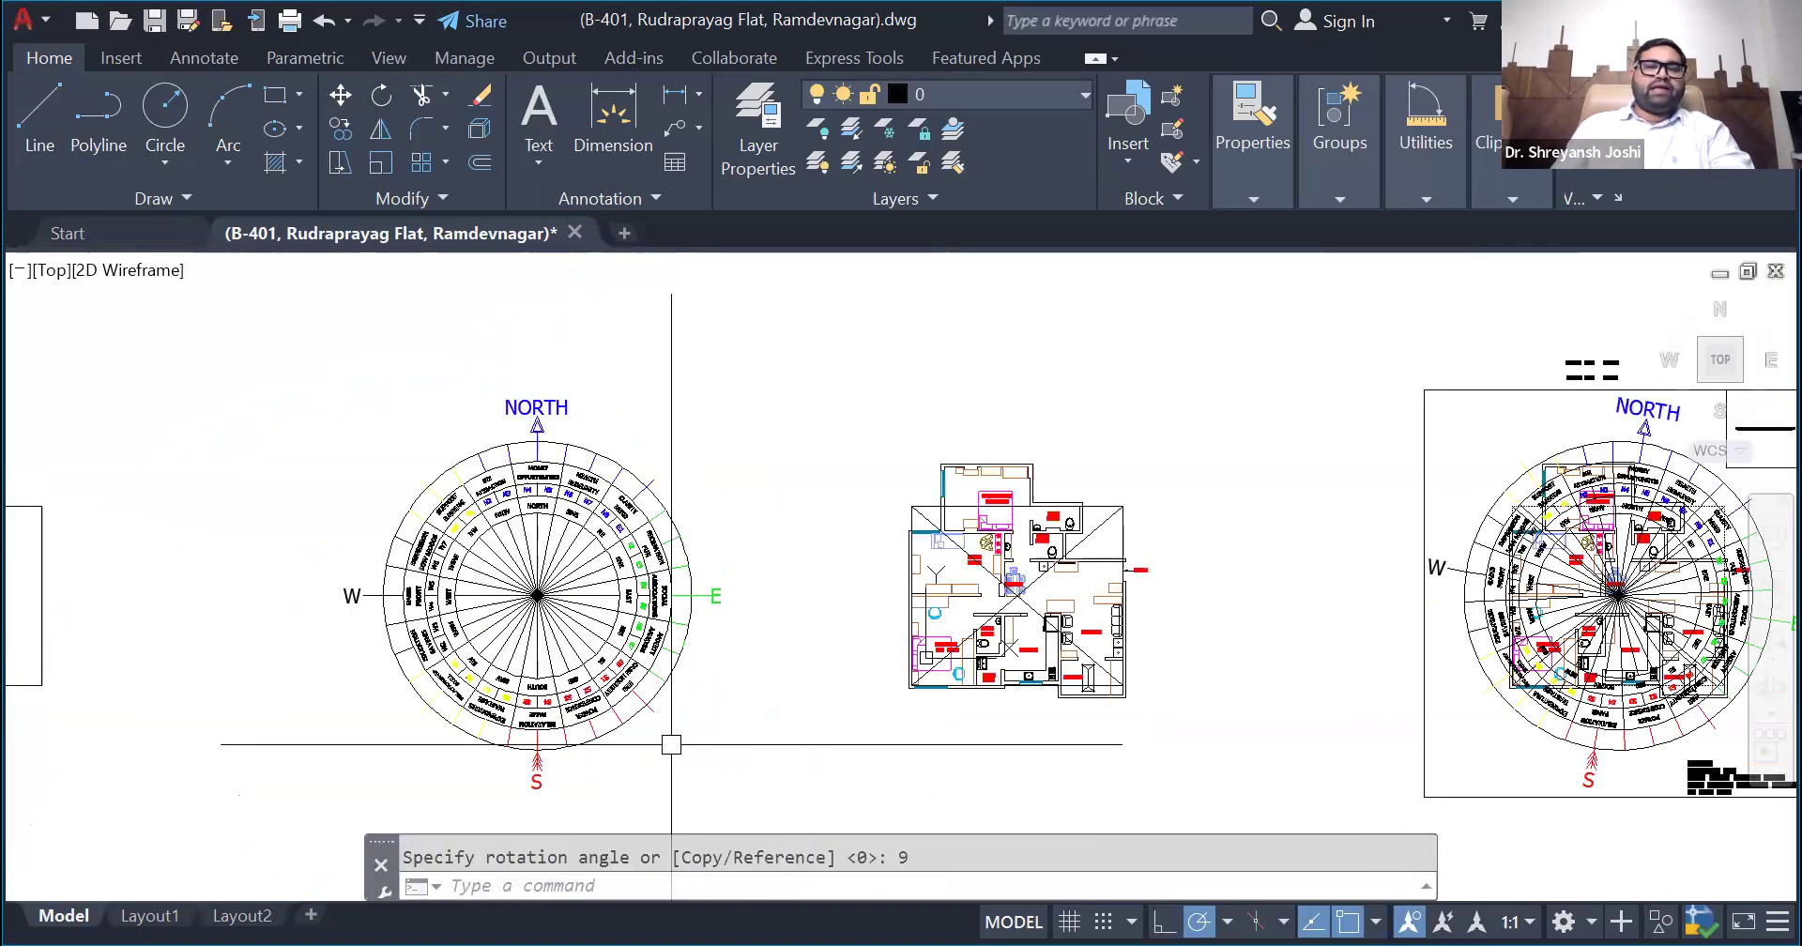
scroll(385, 487, down, 2)
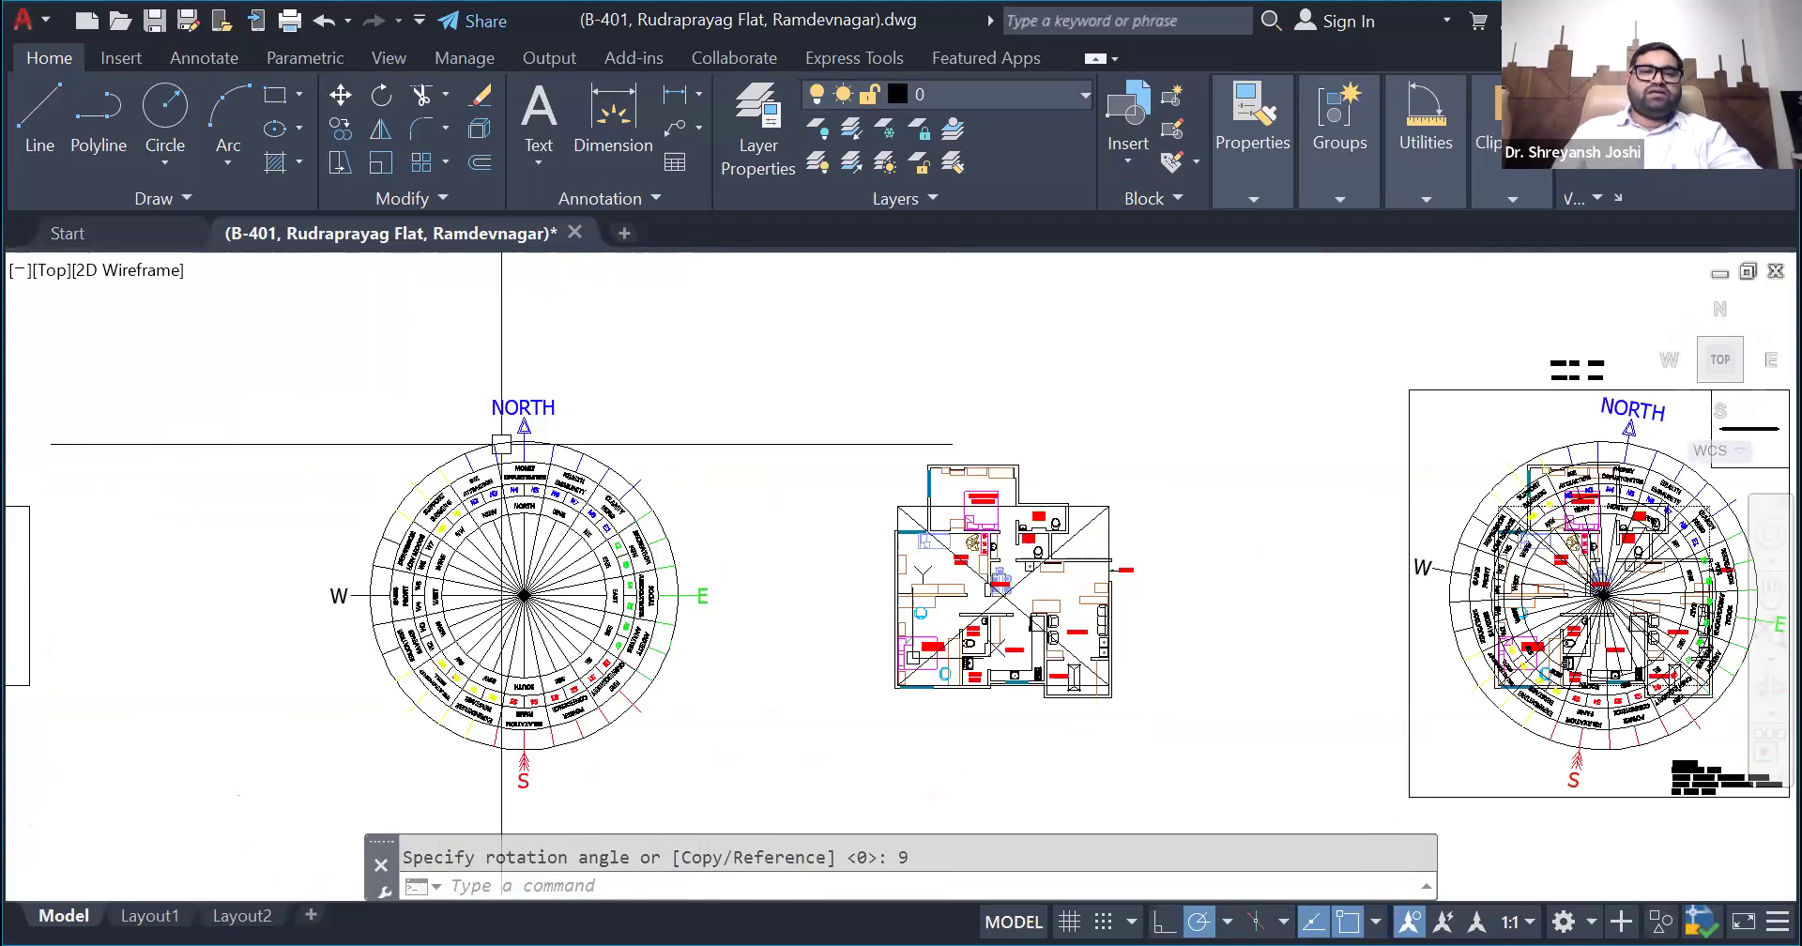
- Examine the straightened compass alongside the floor plan and the finished analysis sheet
click(564, 602)
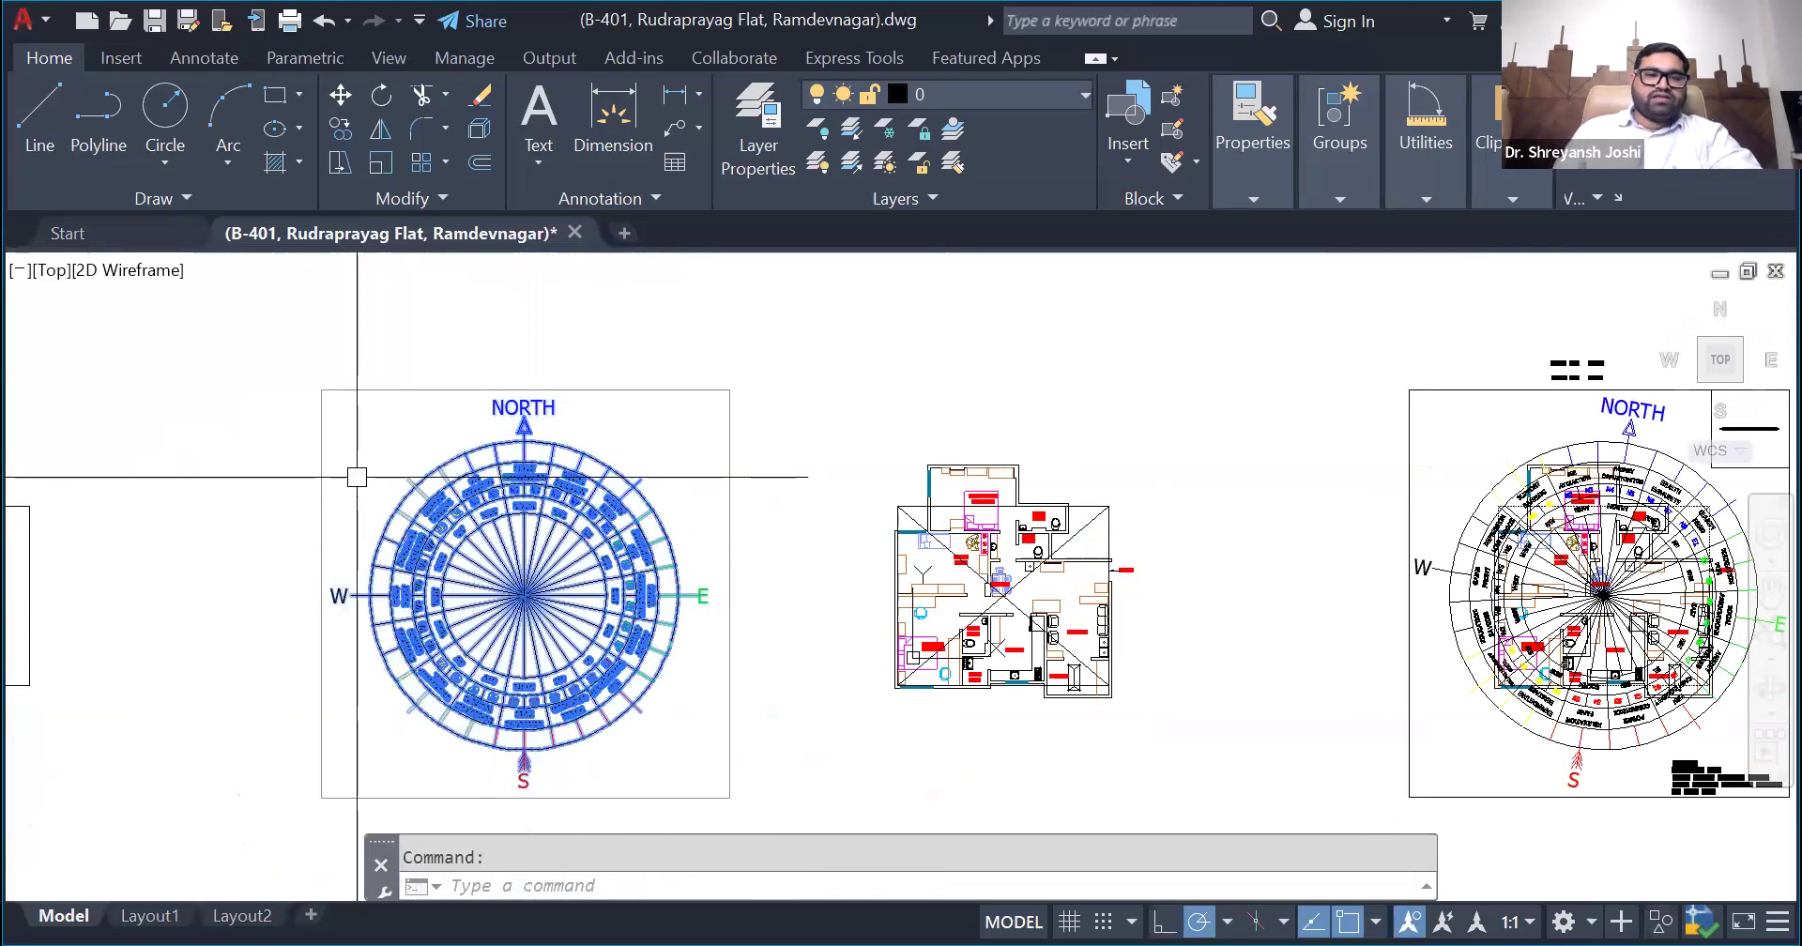
scroll(449, 486, down, 2)
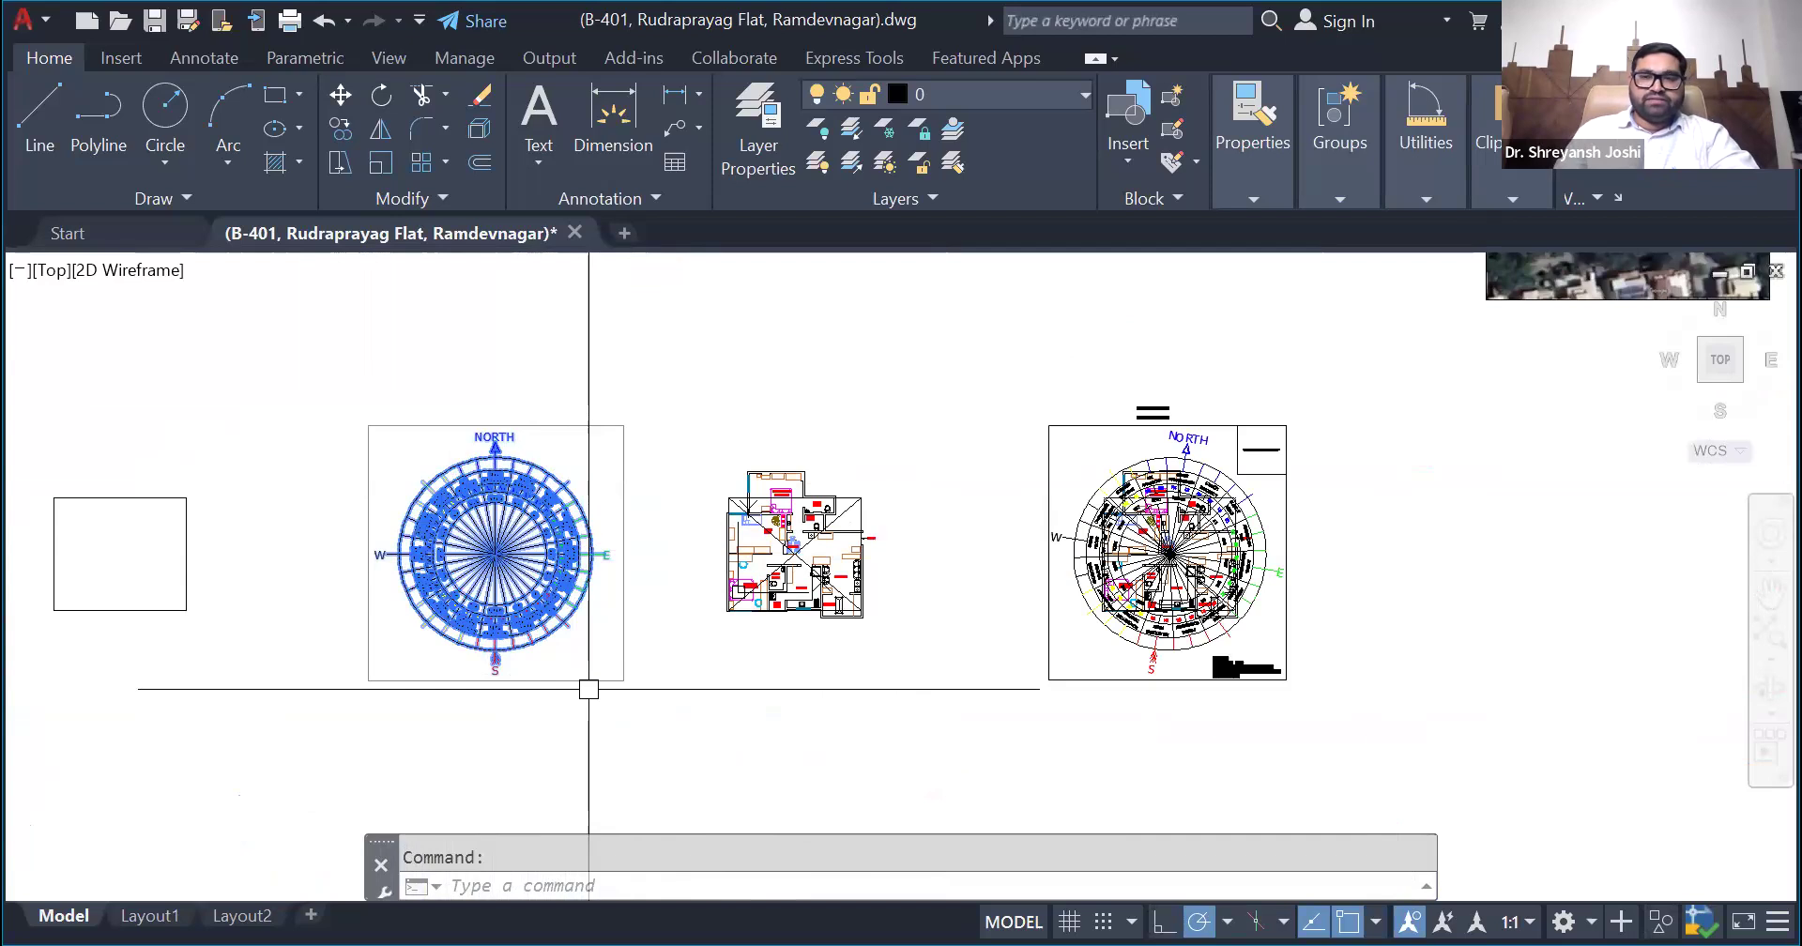
key(Escape)
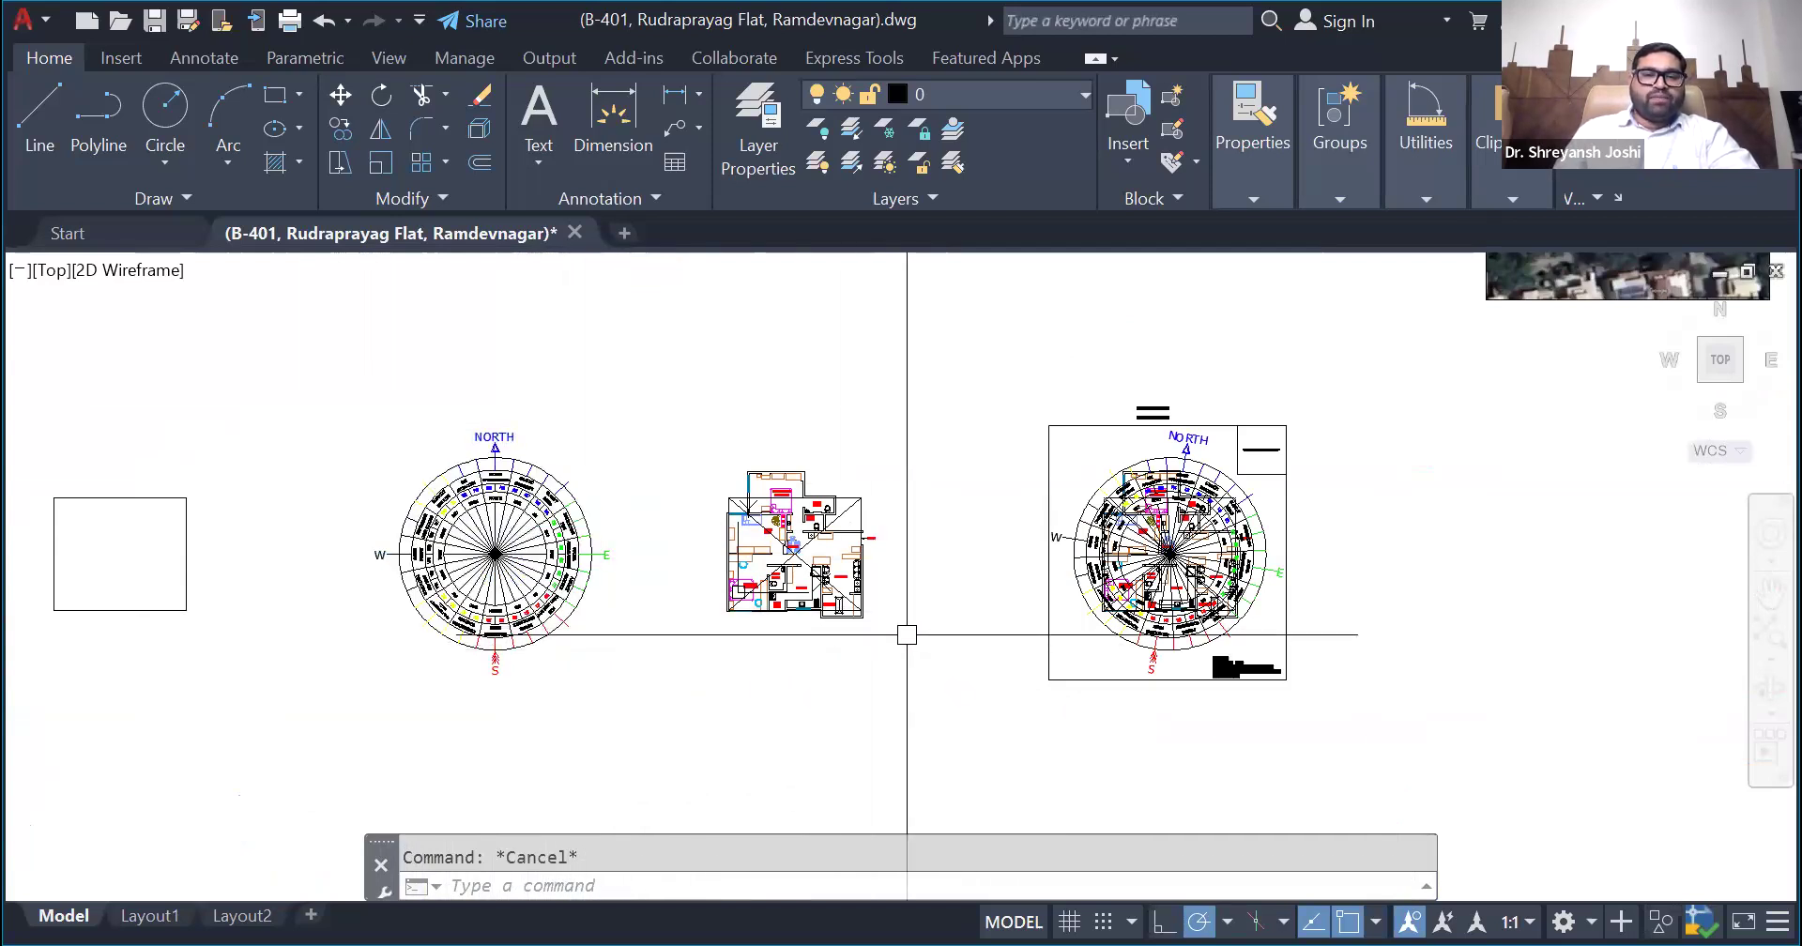
scroll(905, 631, up, 2)
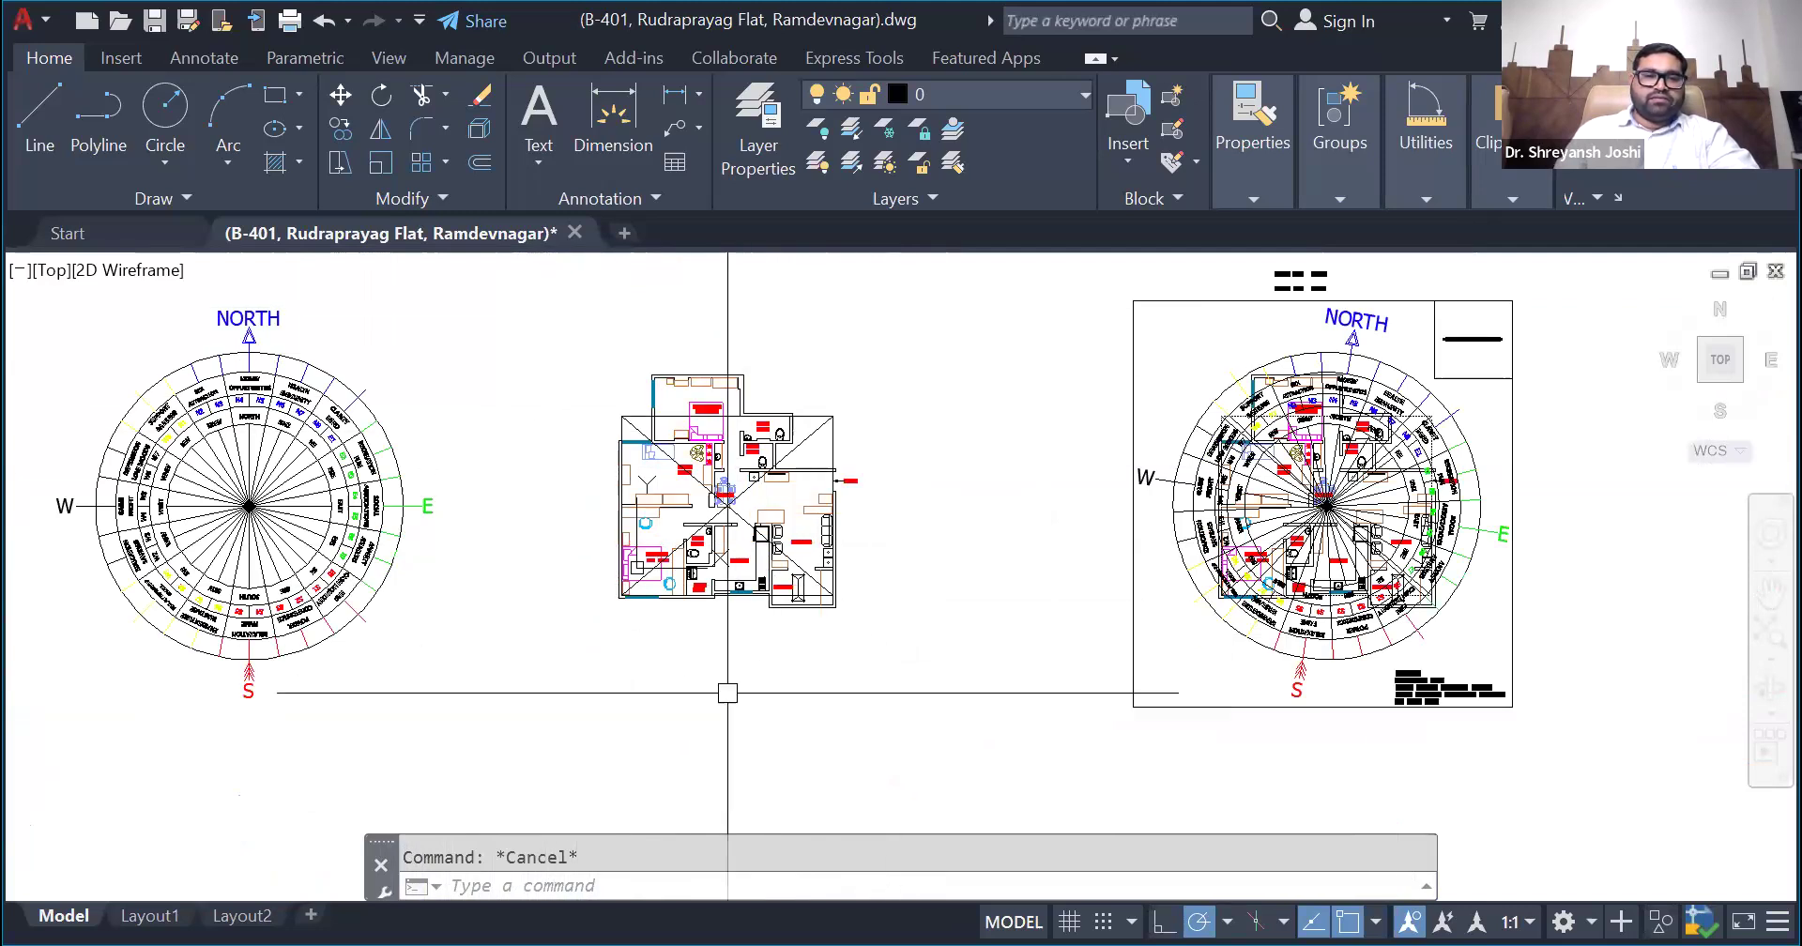
scroll(564, 635, down, 2)
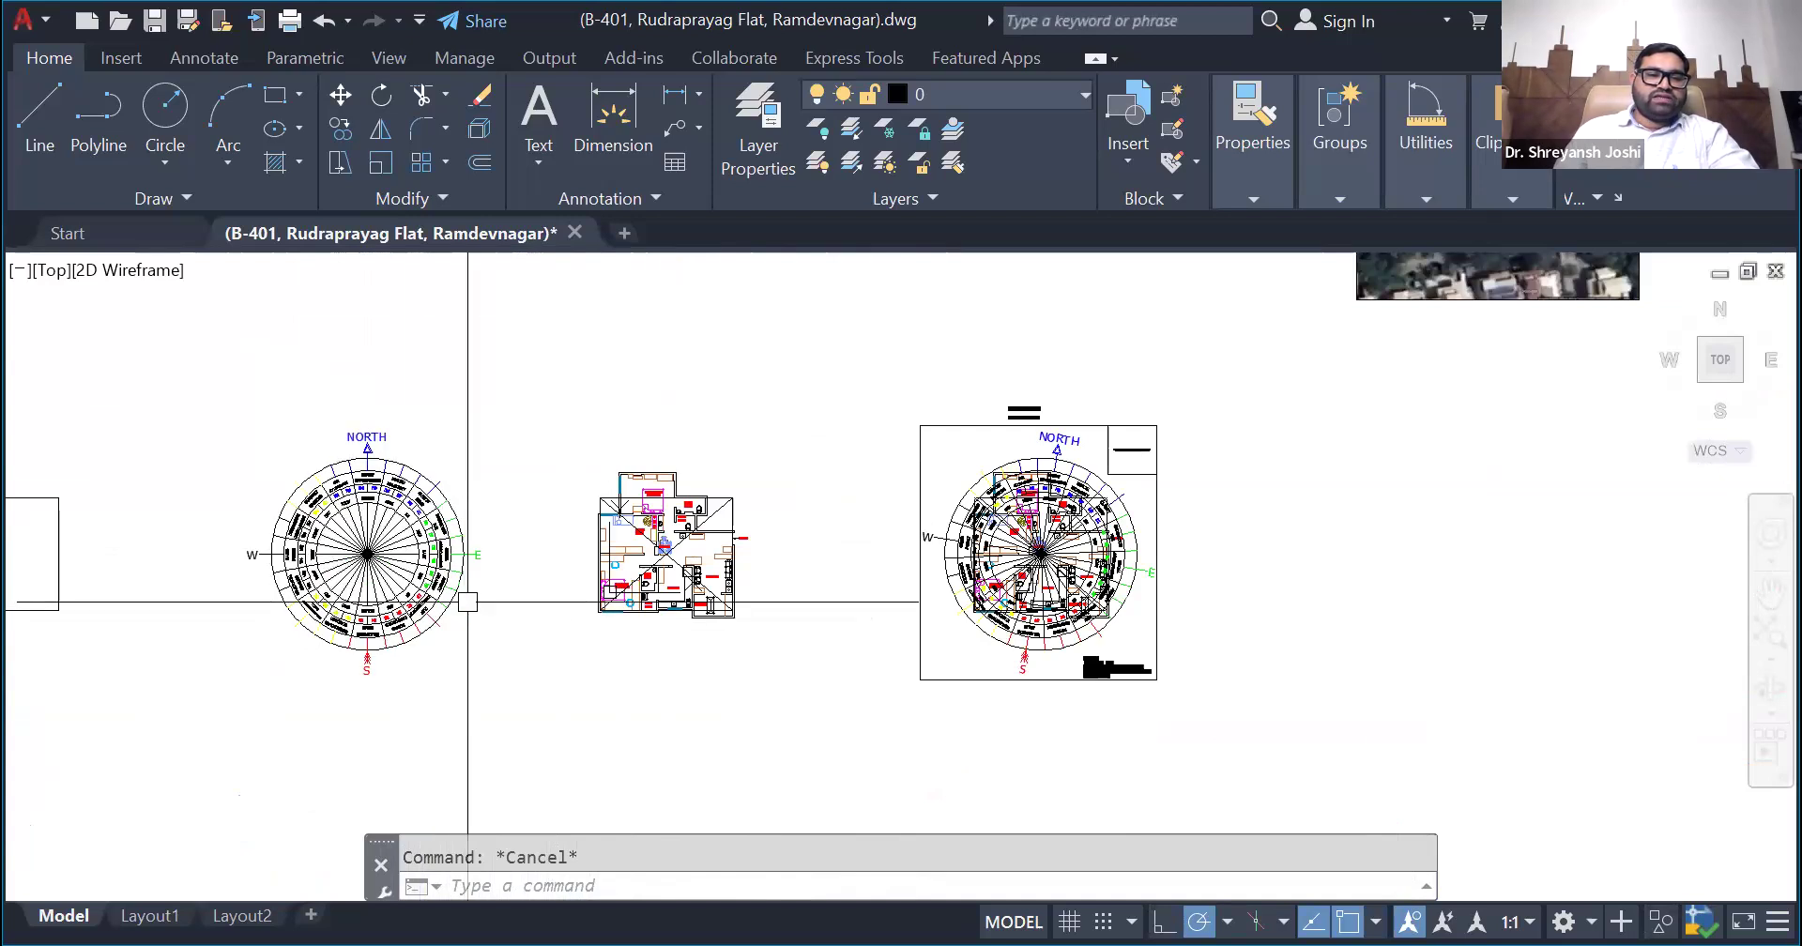
click(417, 614)
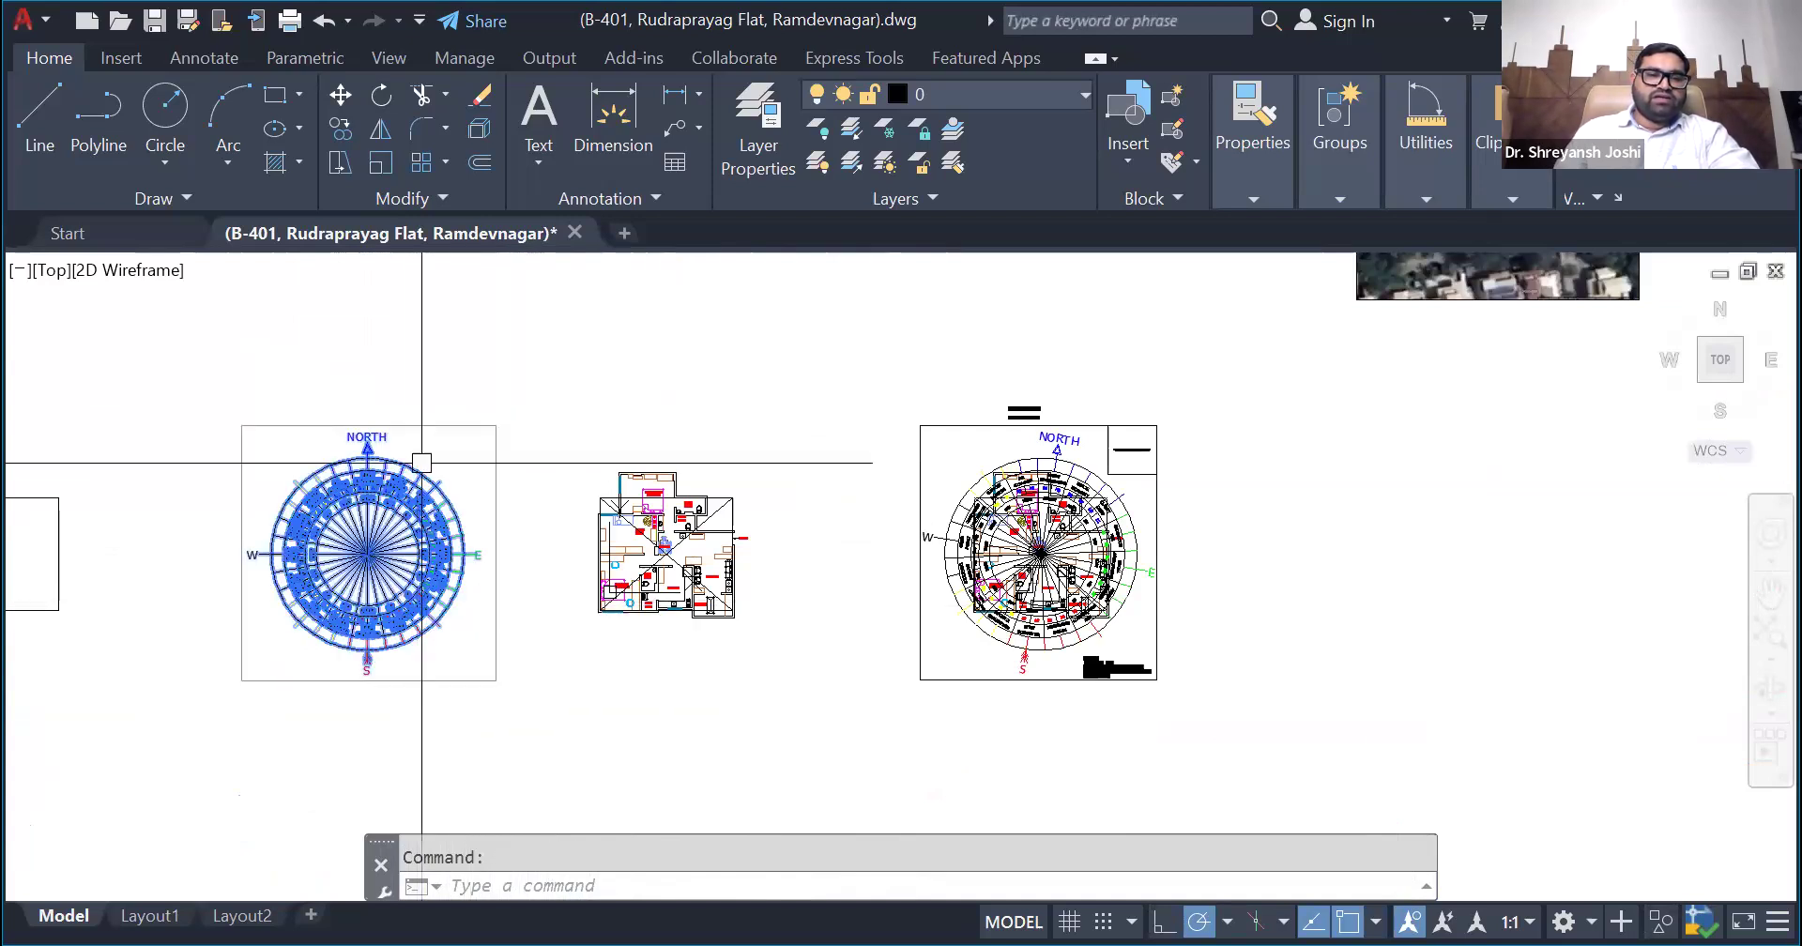
scroll(533, 539, down, 3)
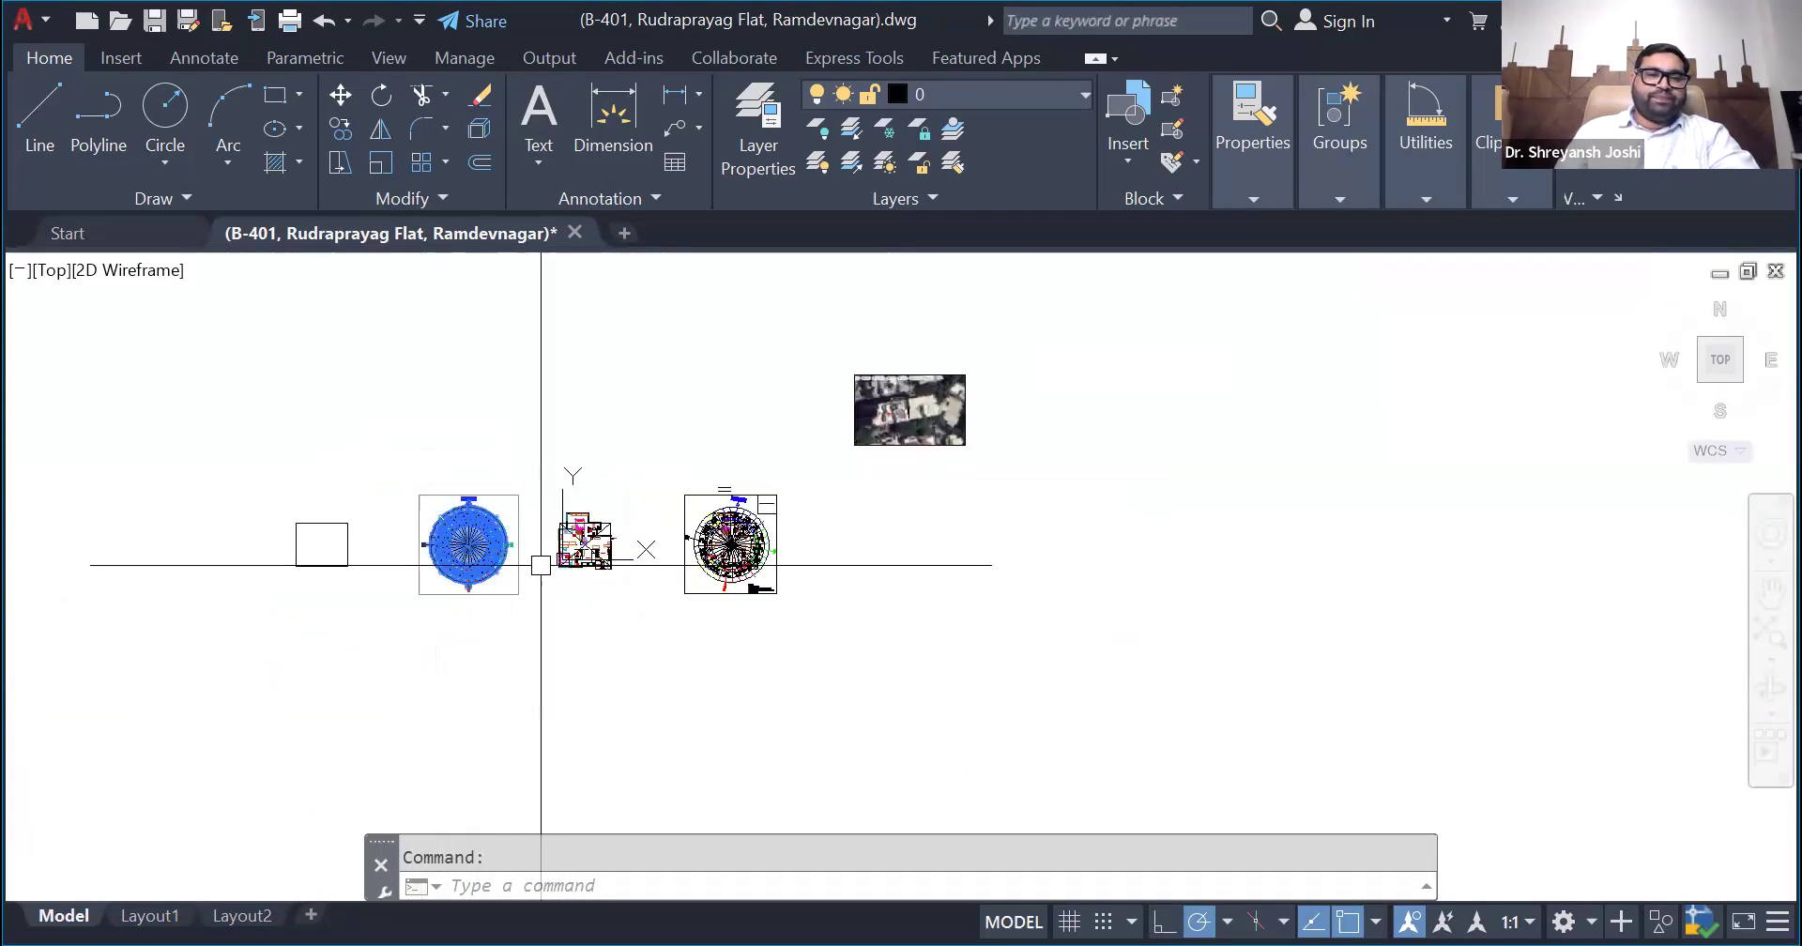
scroll(482, 537, up, 5)
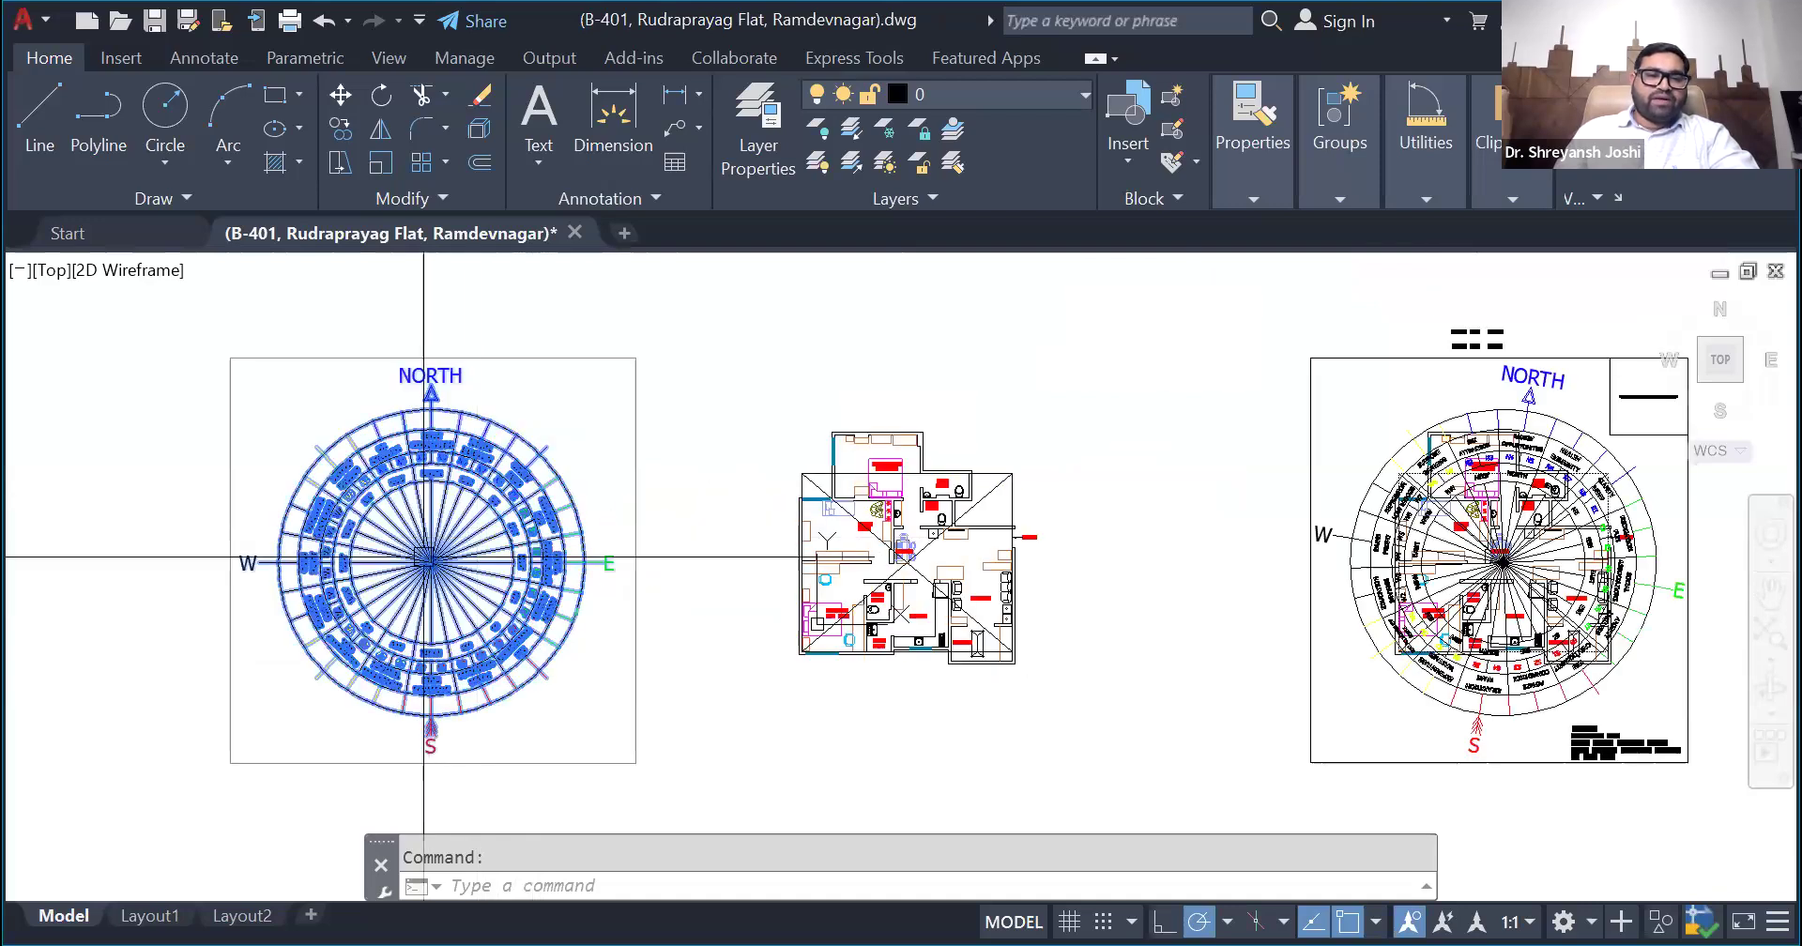
key(Escape)
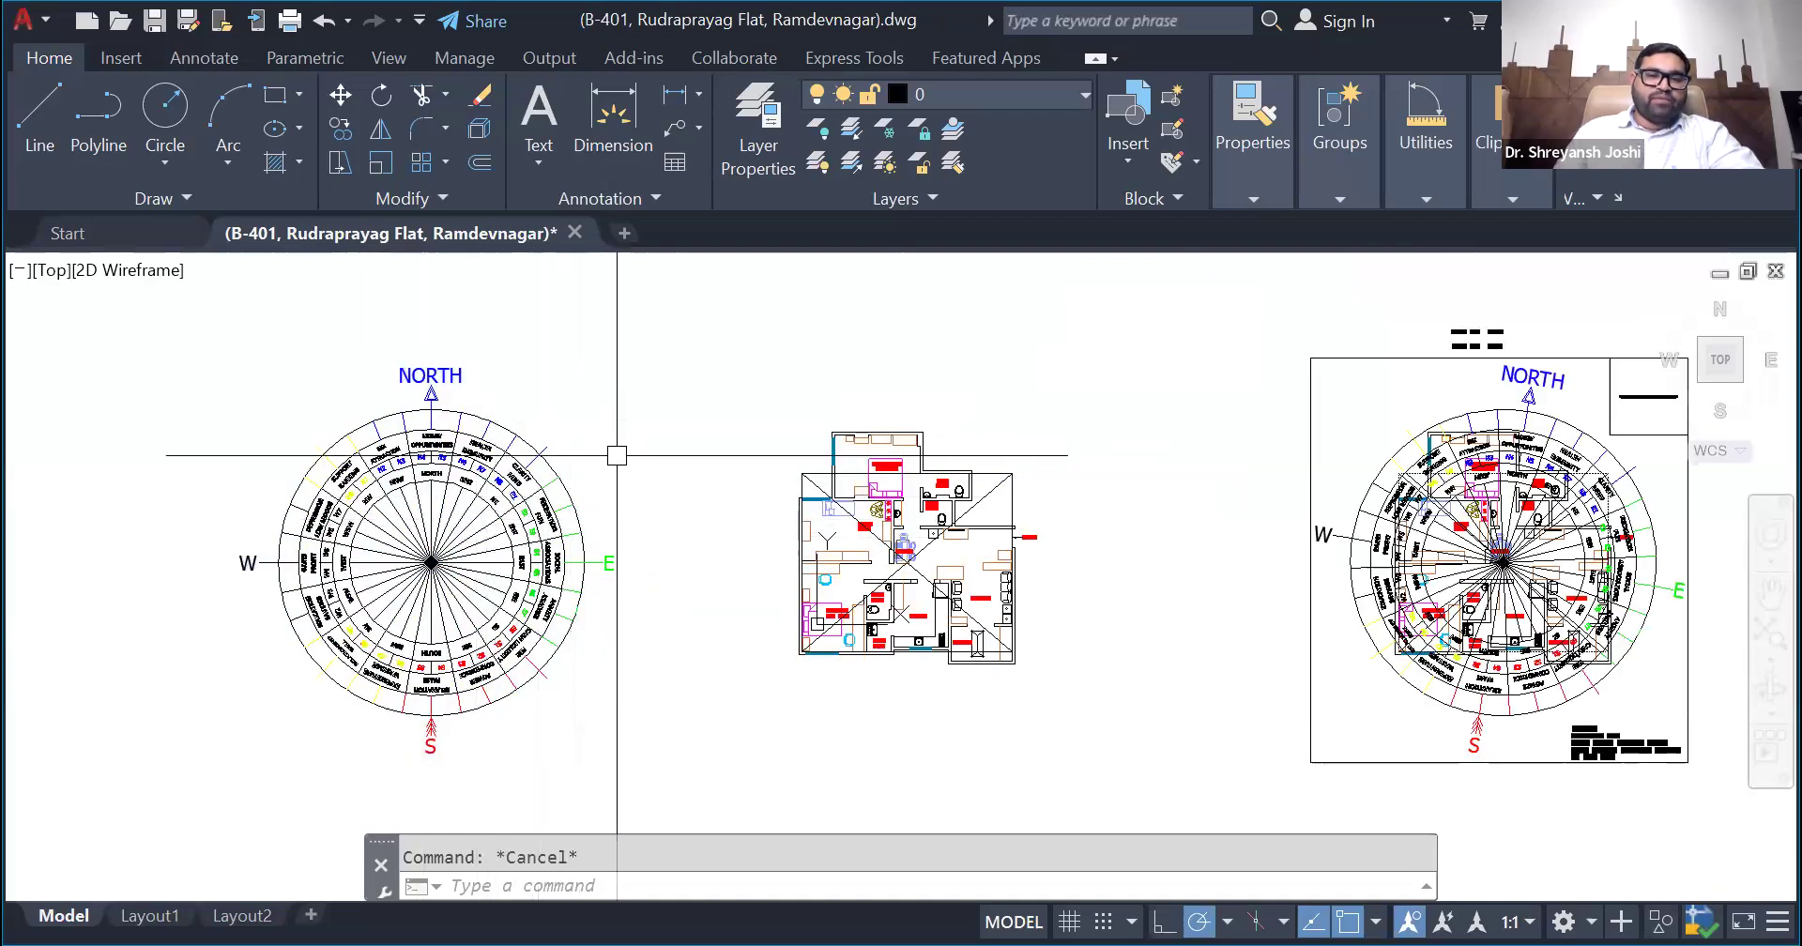
- Move the straightened compass from its centre point onto the intersection of the floor plan's bounding rectangle diagonals
click(511, 533)
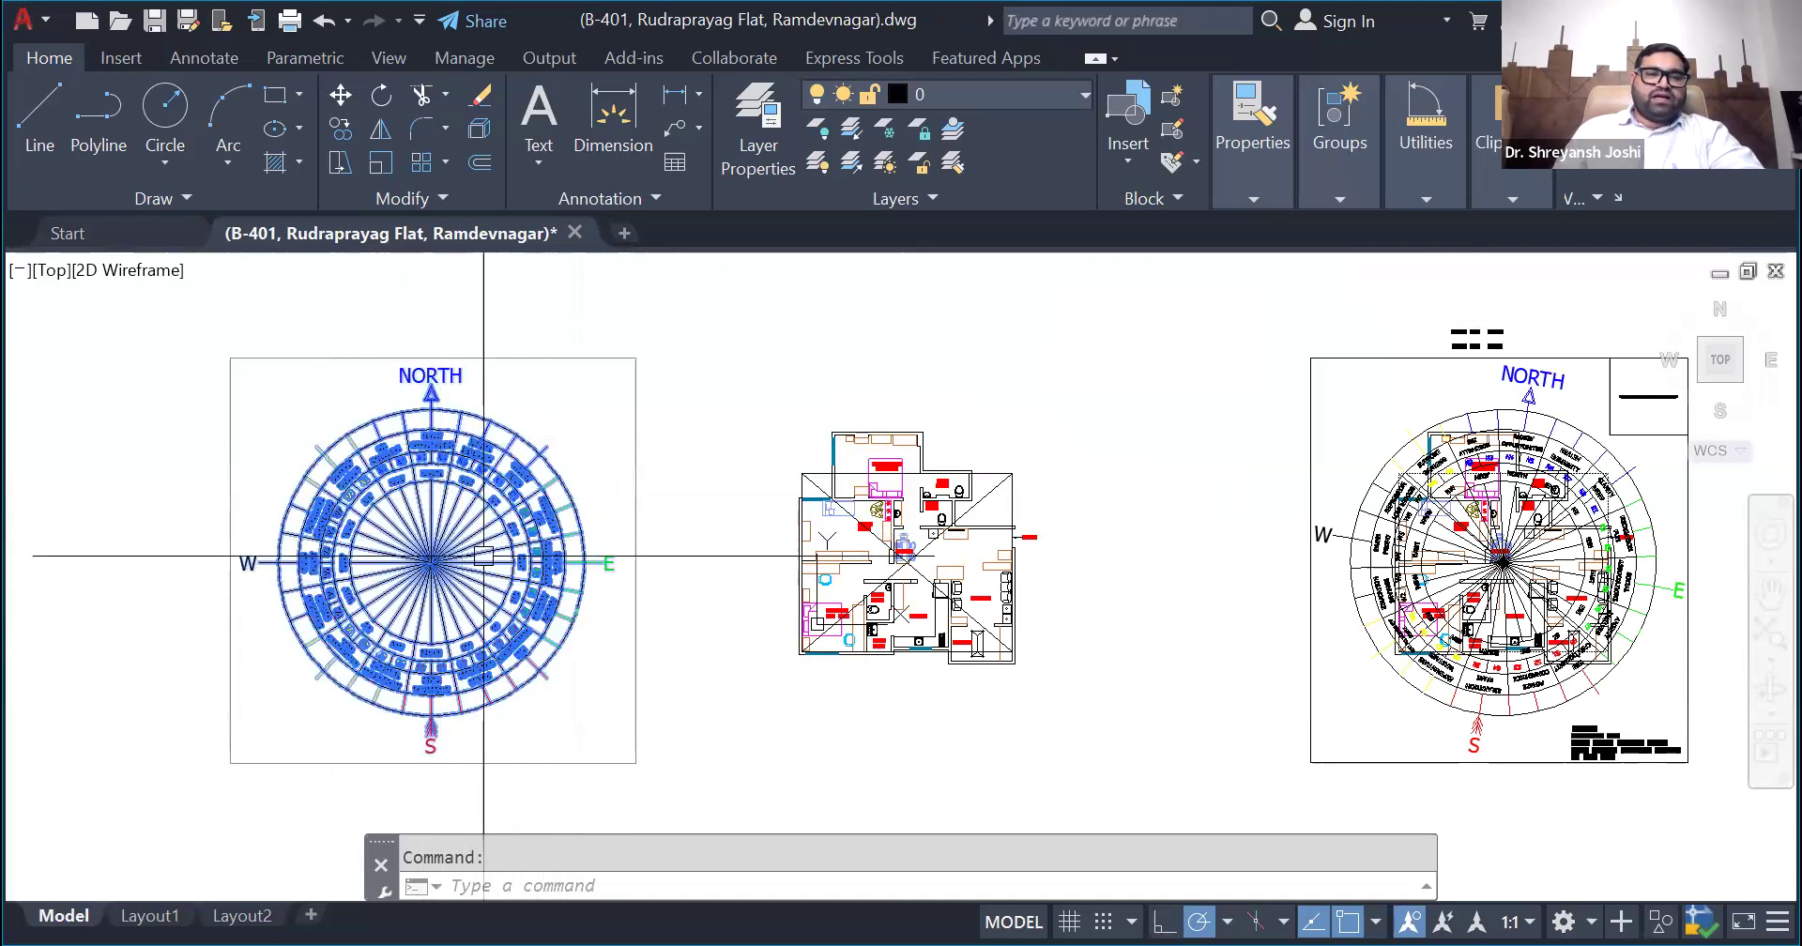
scroll(434, 575, up, 6)
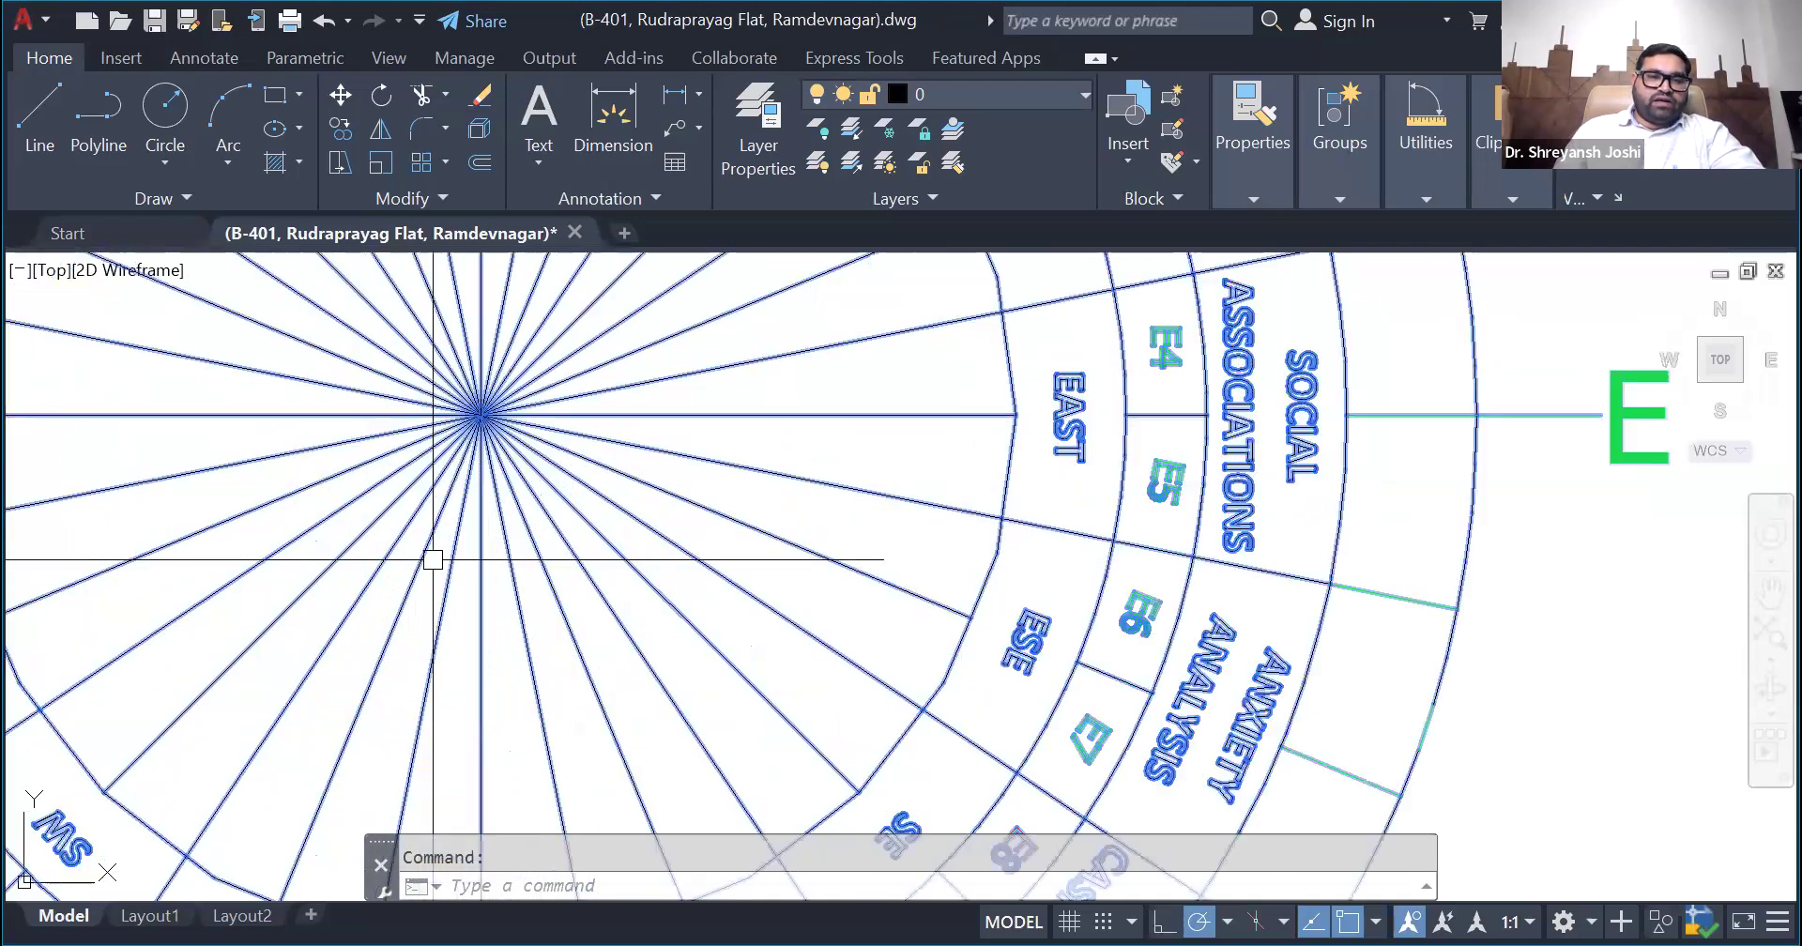
scroll(517, 439, down, 6)
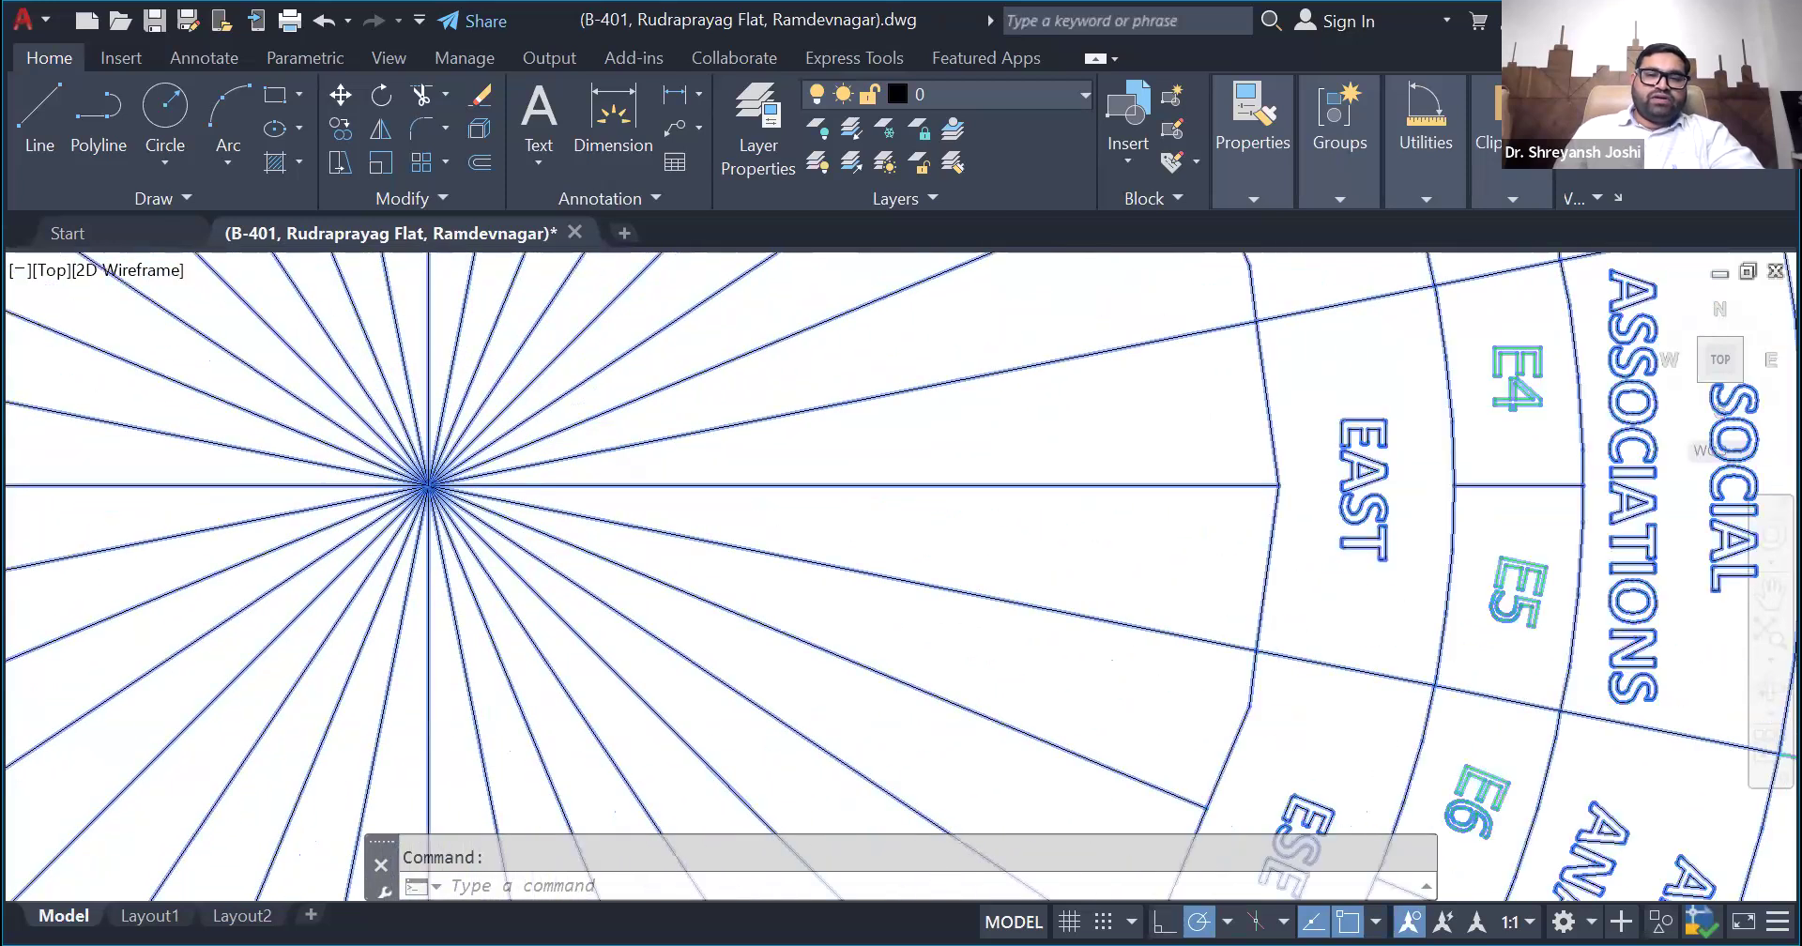
scroll(1005, 575, up, 9)
scroll(938, 543, down, 3)
scroll(937, 543, down, 10)
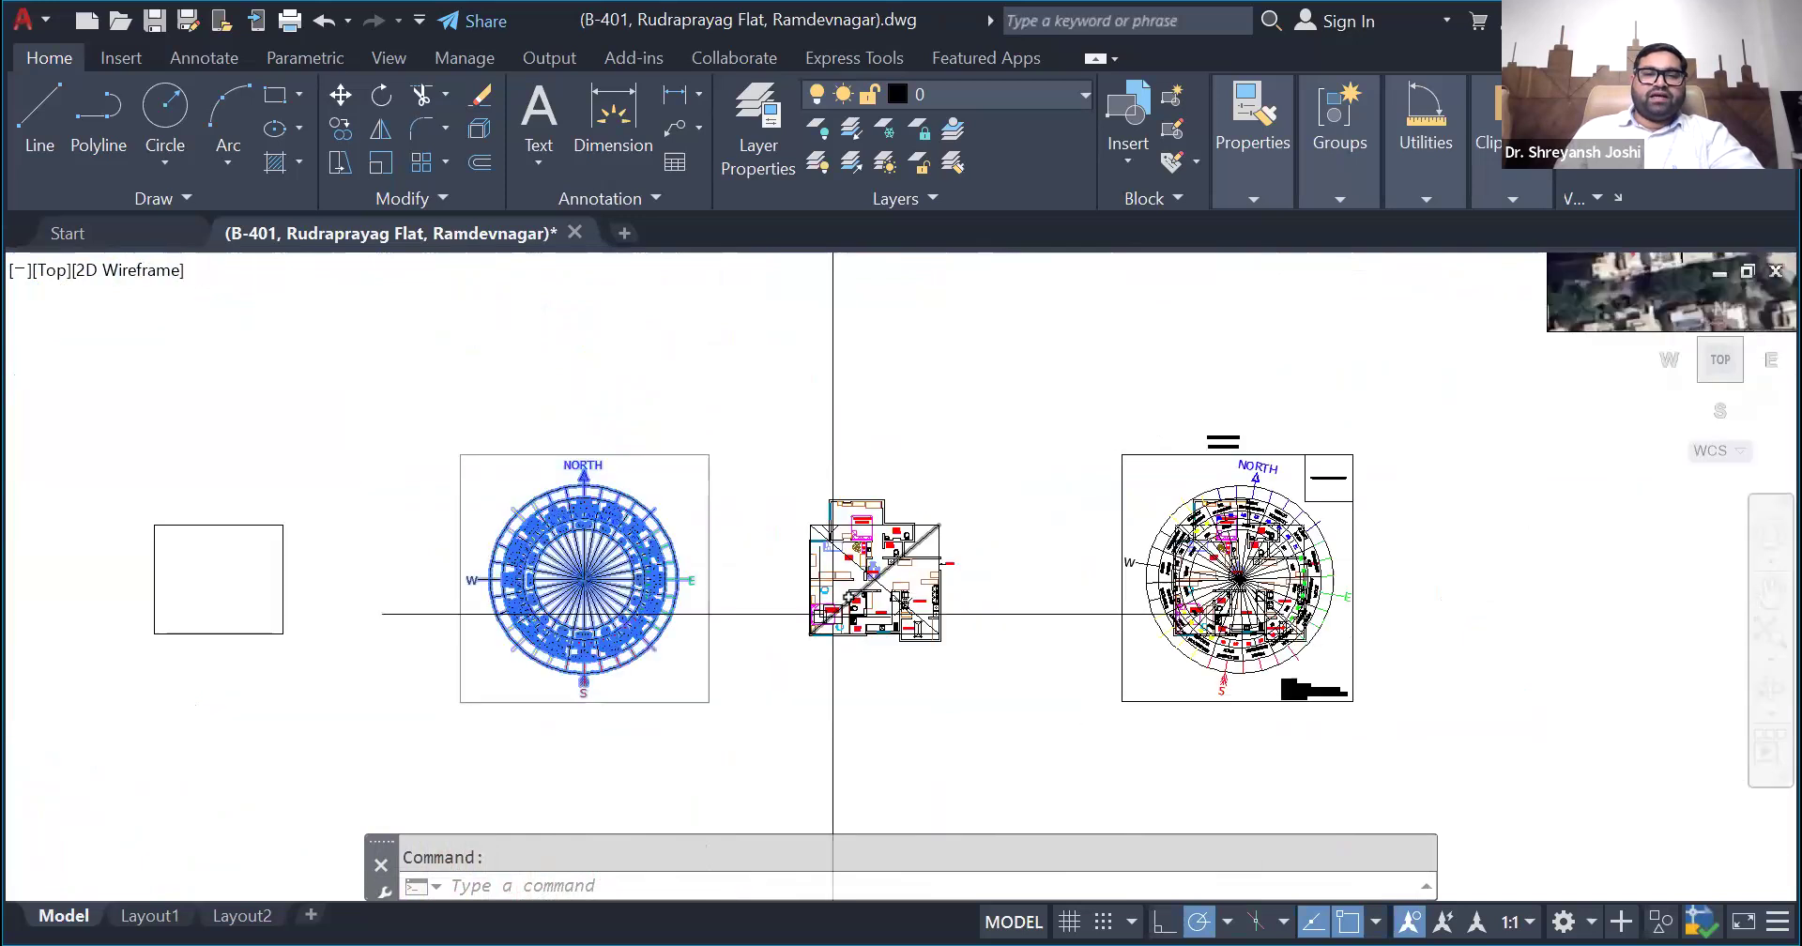
scroll(568, 615, up, 2)
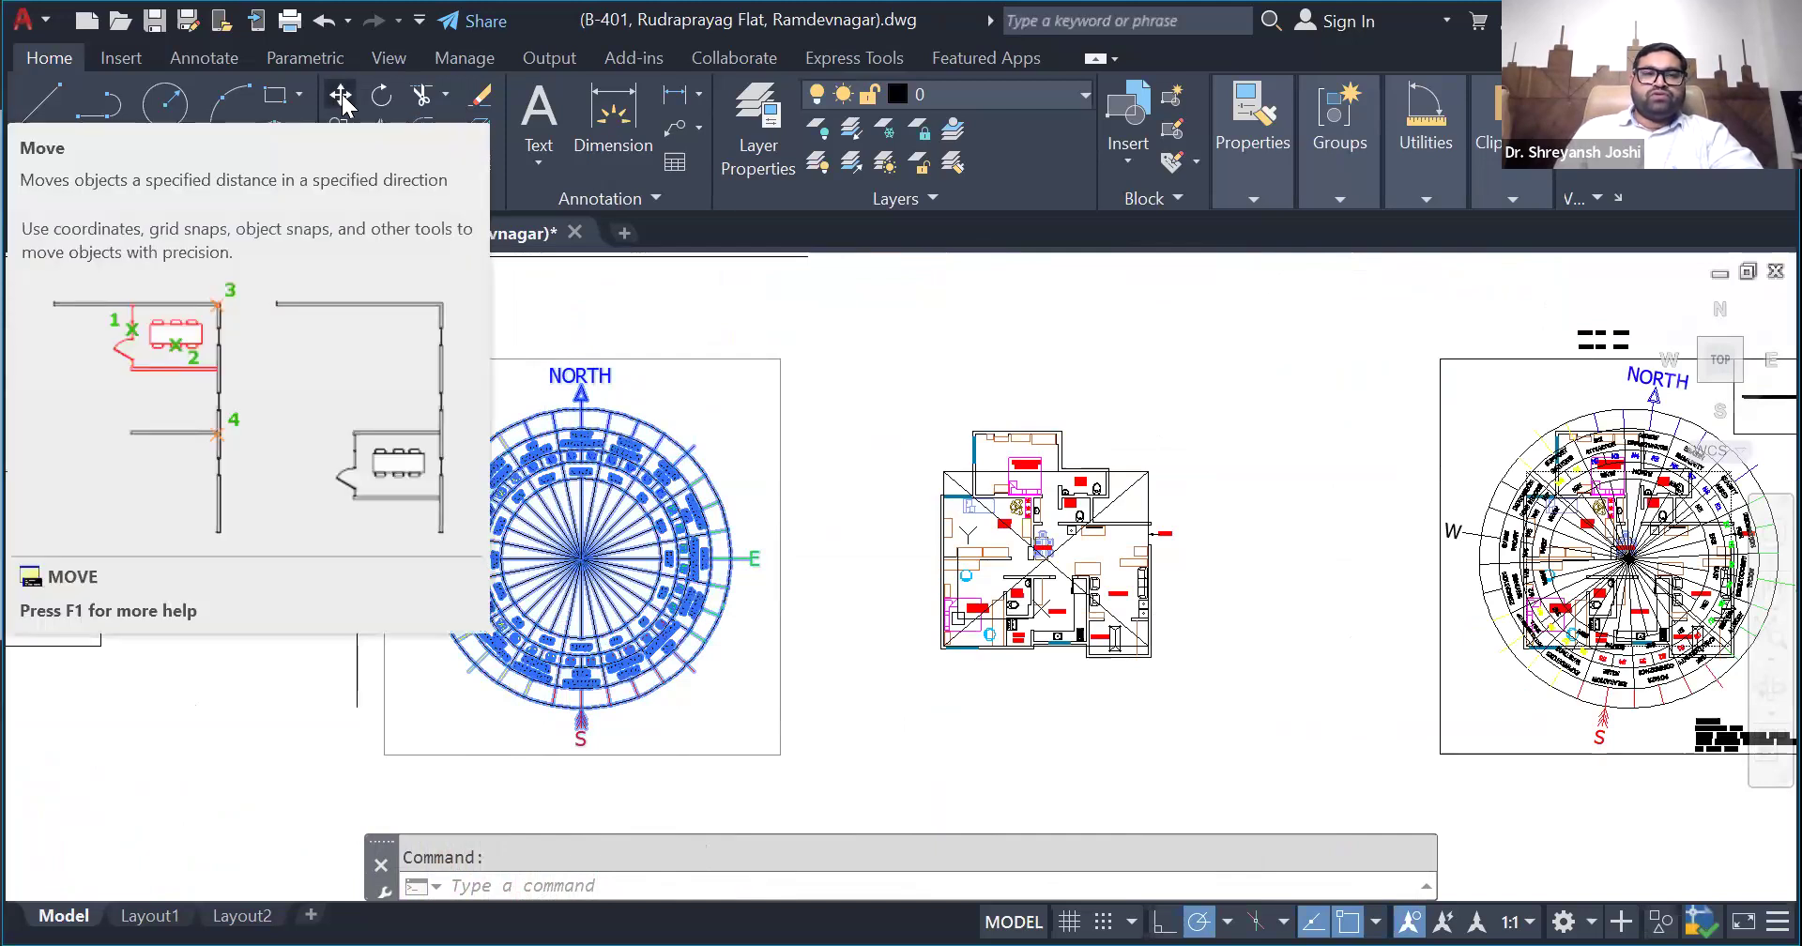
click(340, 96)
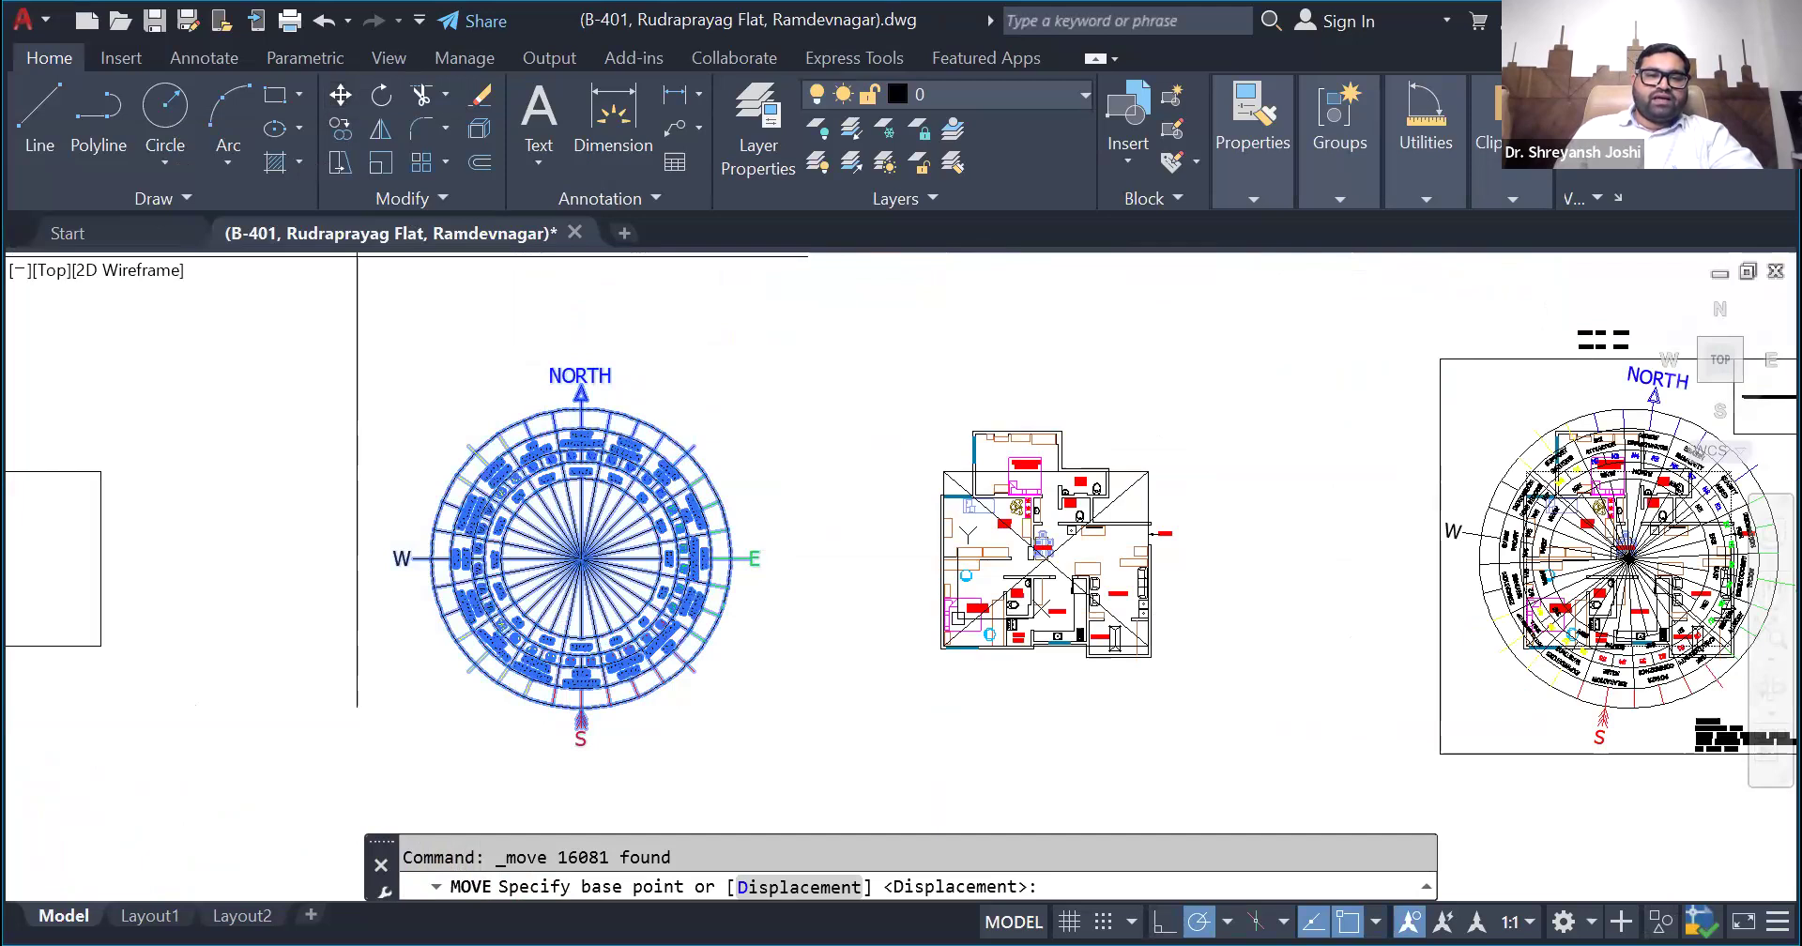
scroll(575, 561, up, 10)
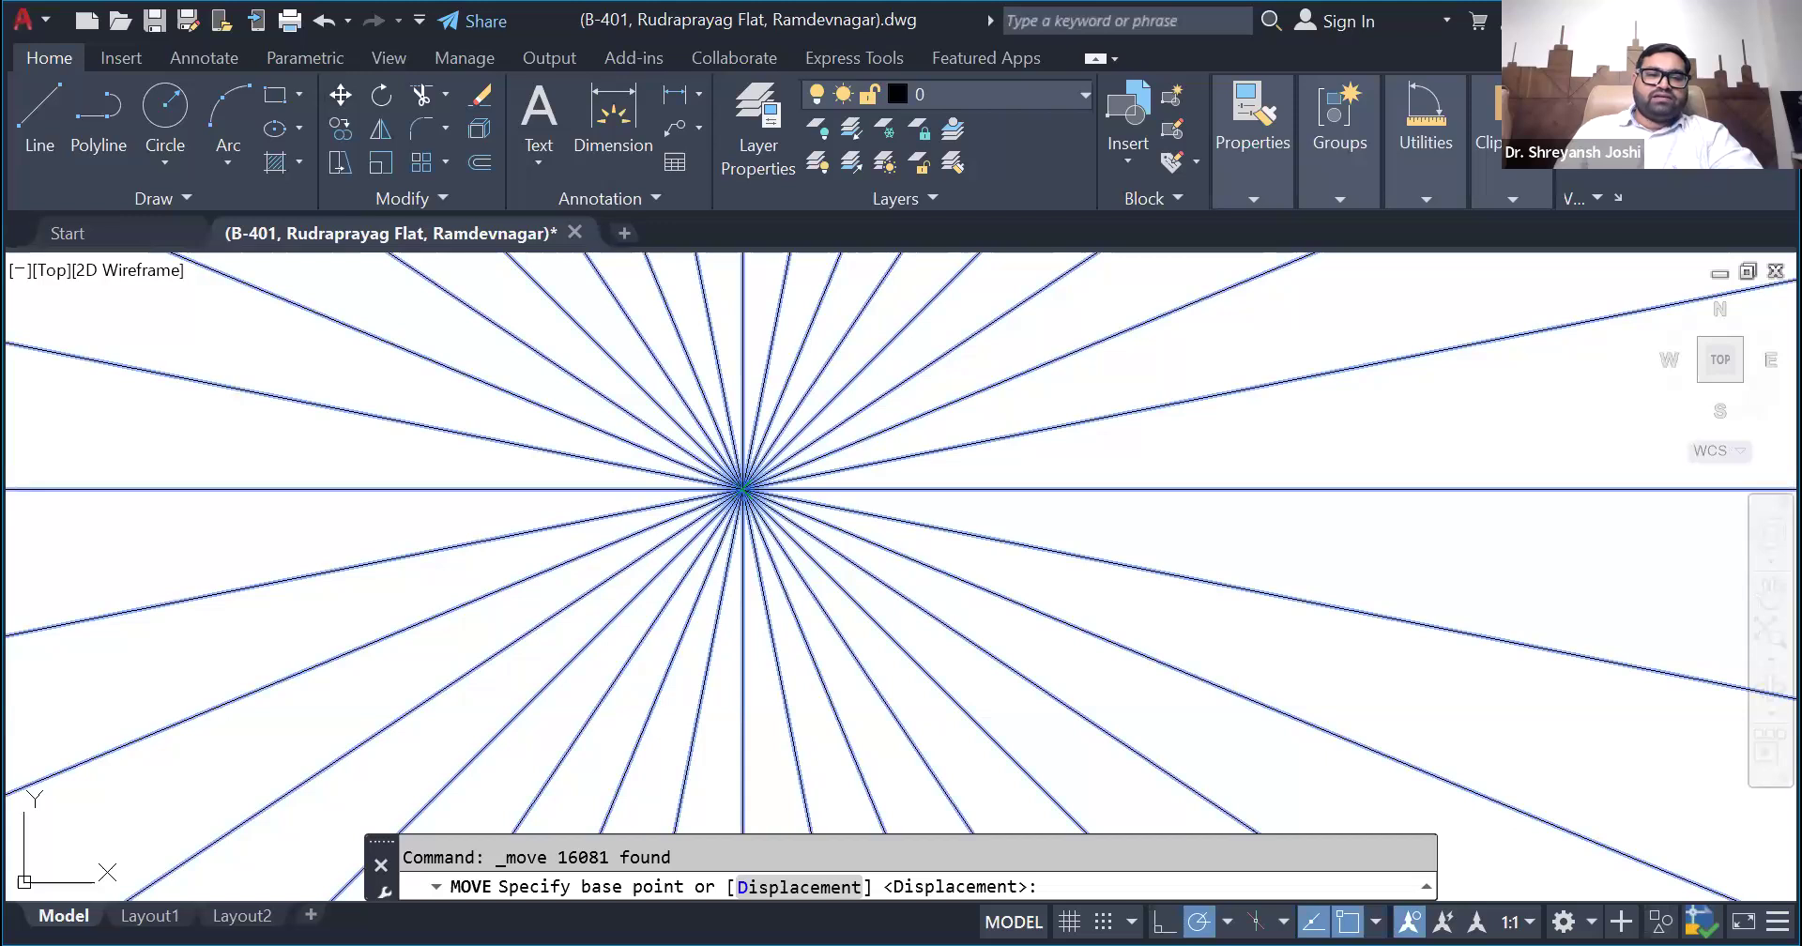
click(743, 488)
scroll(576, 484, down, 8)
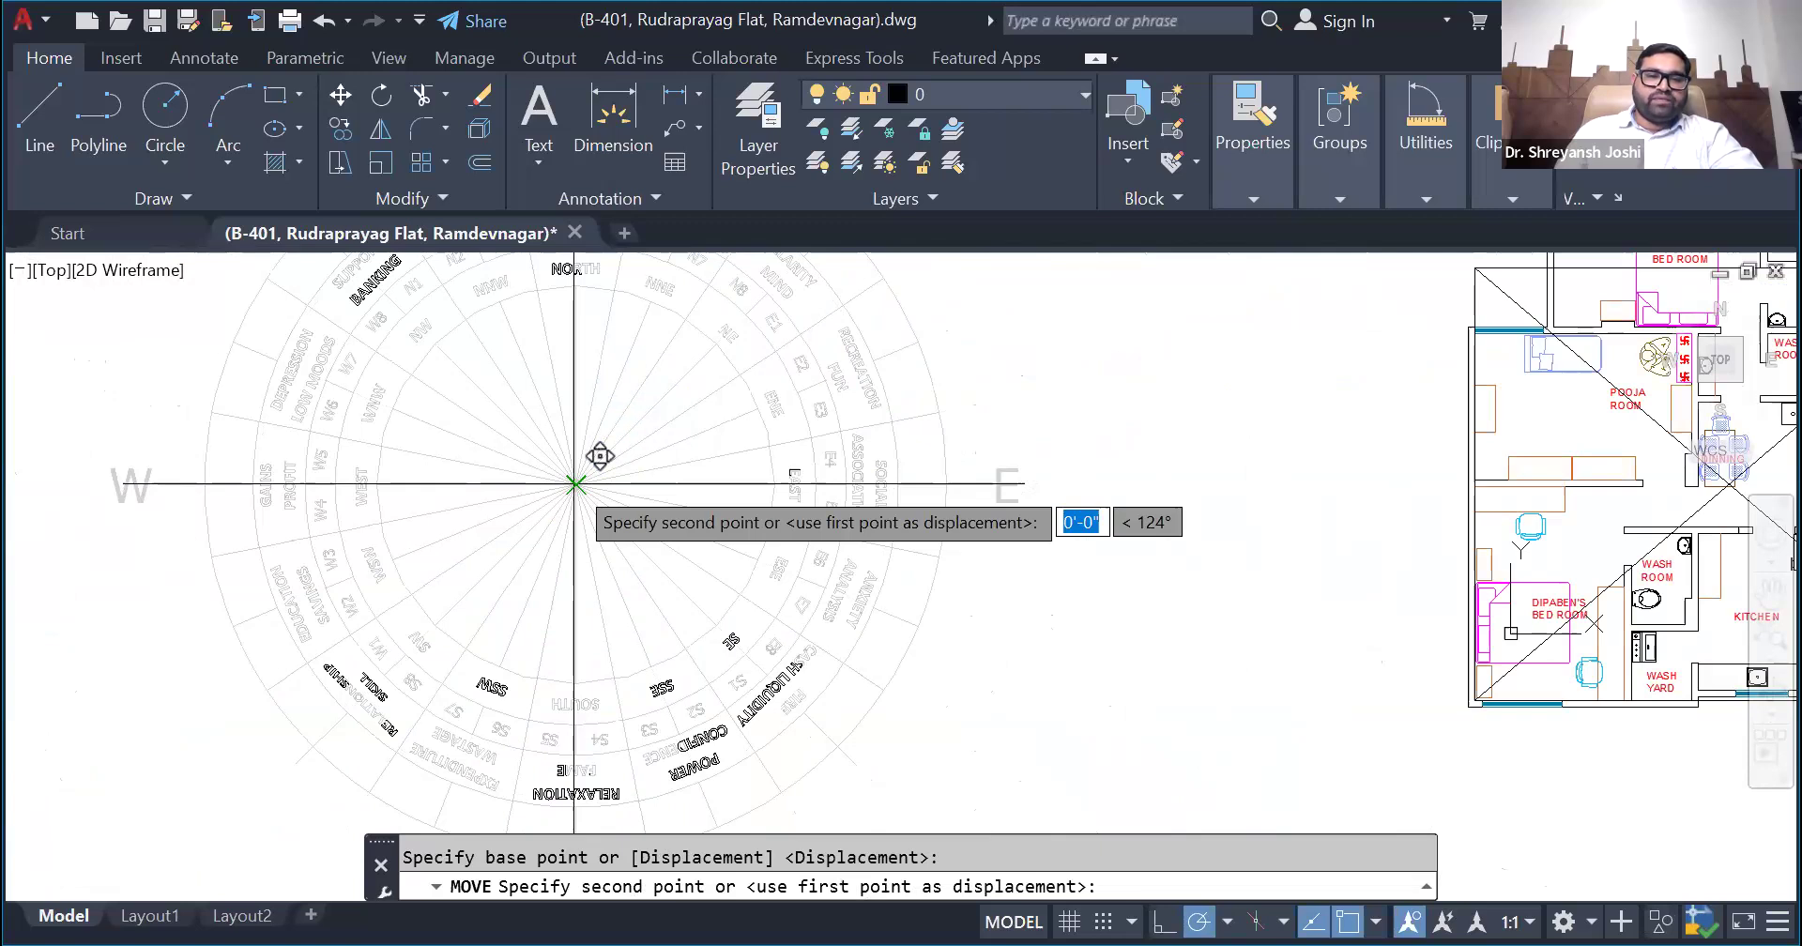
scroll(599, 456, up, 5)
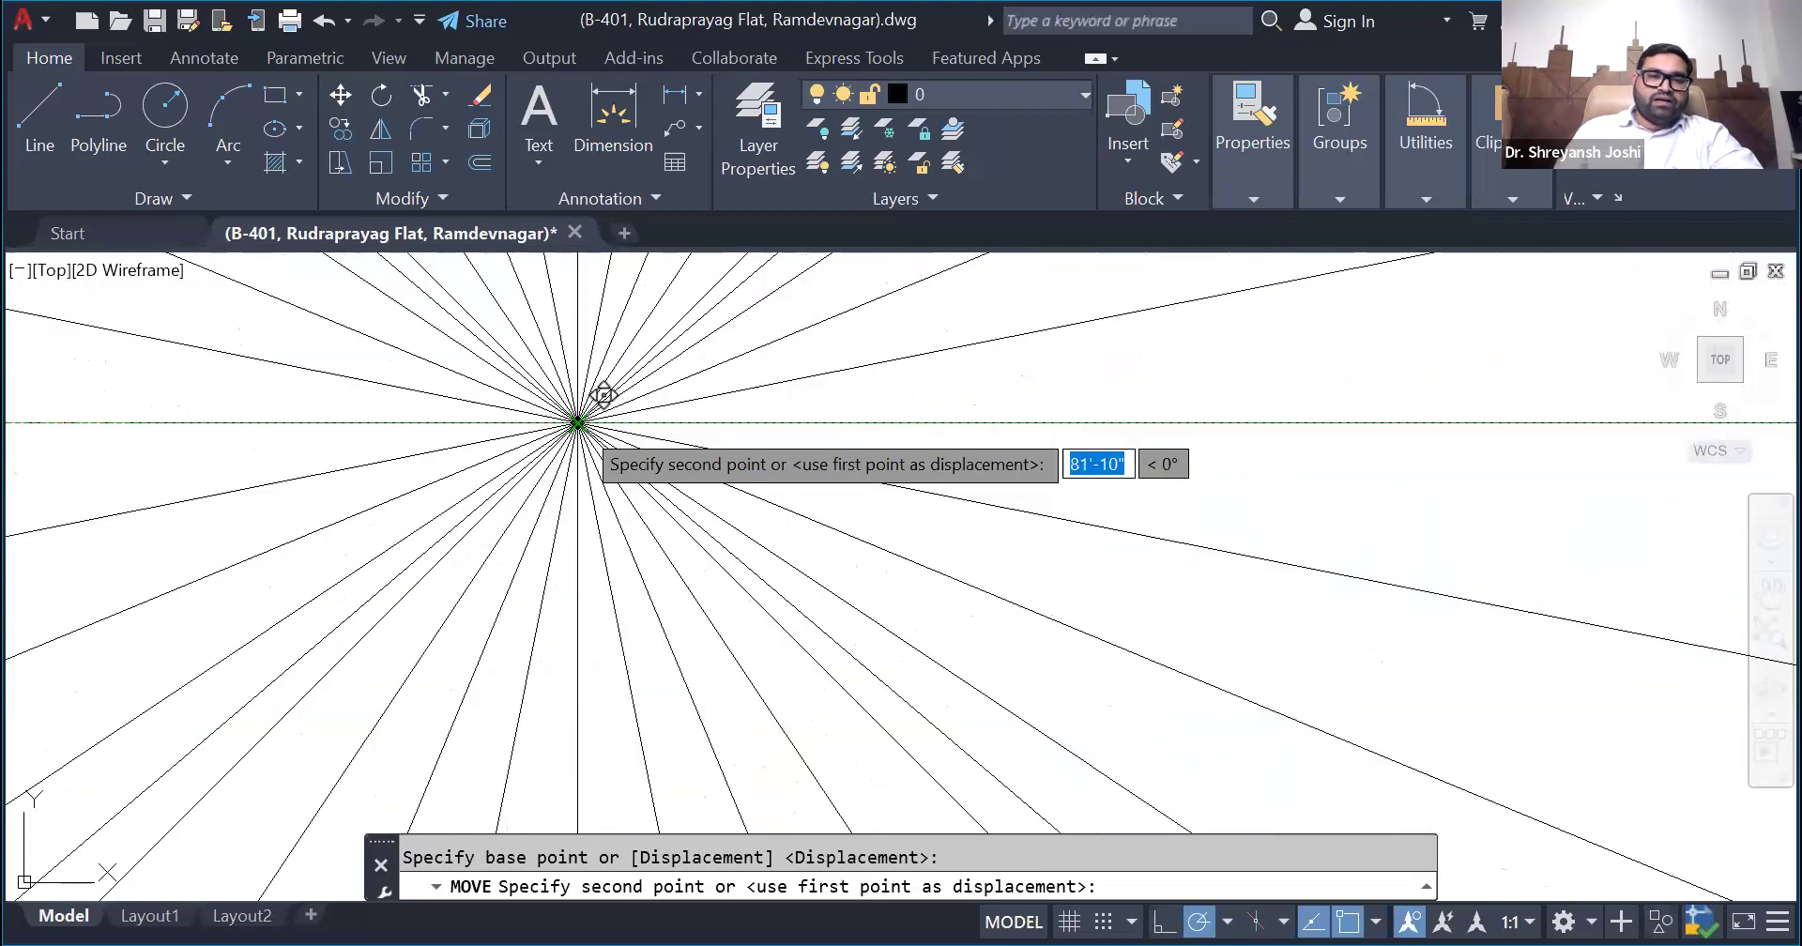
click(583, 455)
- Examine how the compass zones fall over the flat's rooms and compare the overlay with the finished analysis sheet
scroll(583, 455, down, 6)
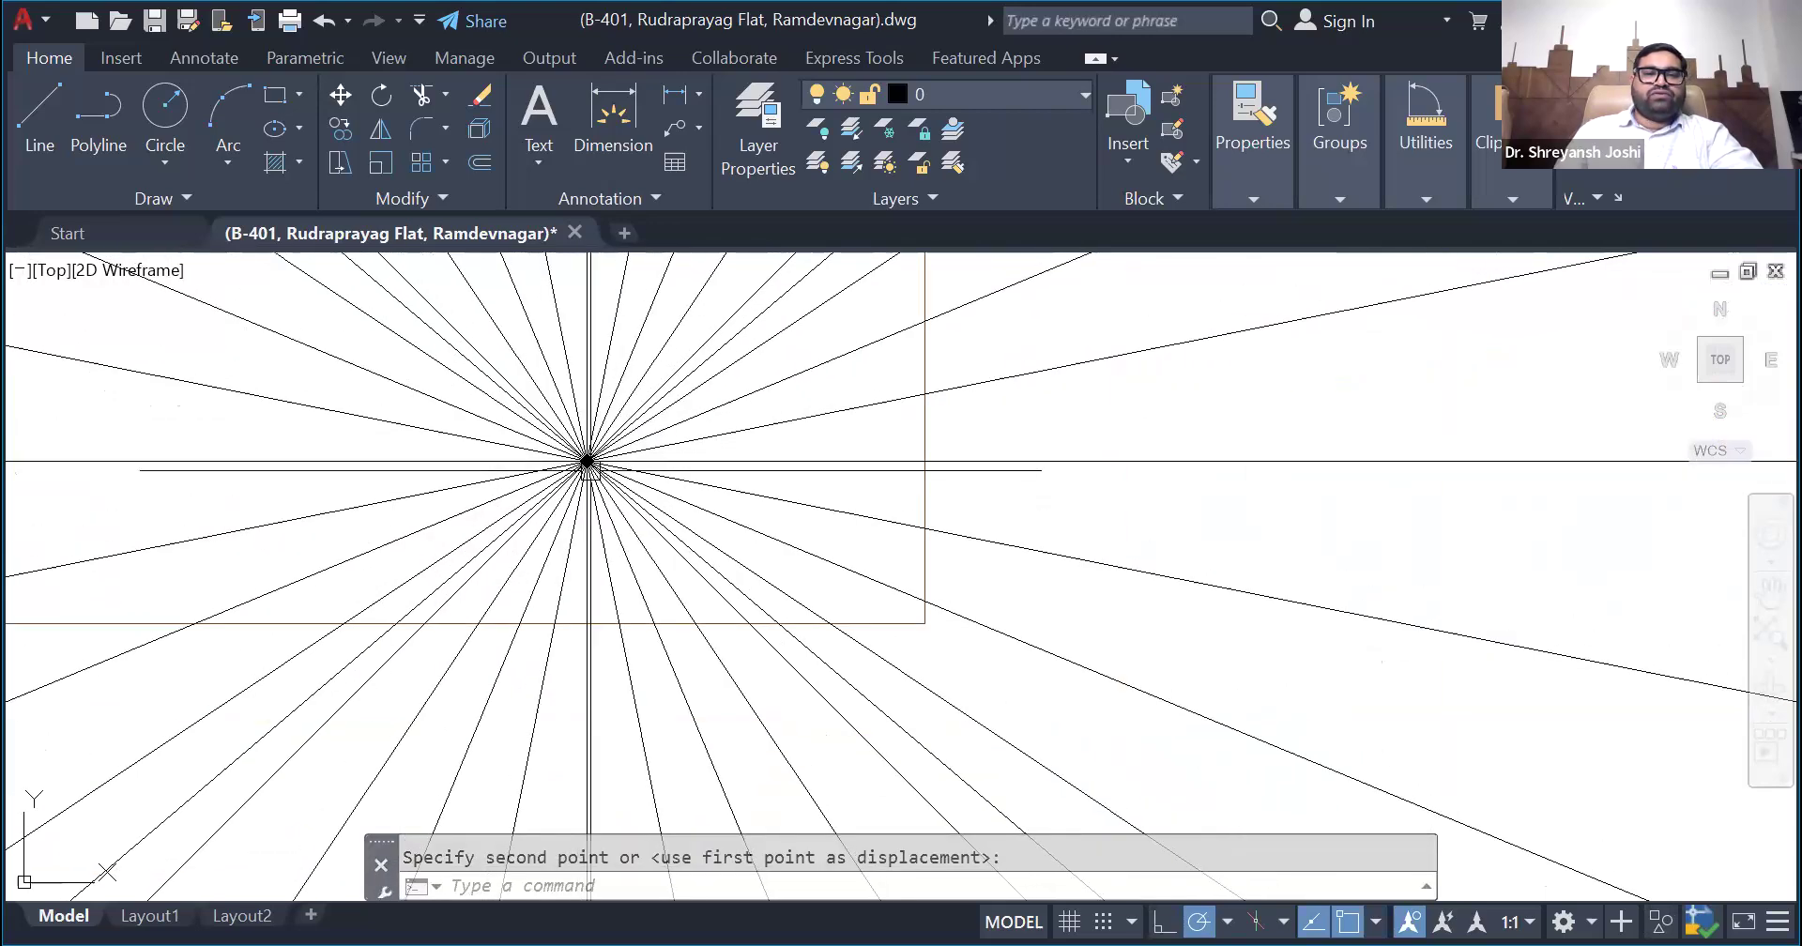
scroll(633, 506, down, 6)
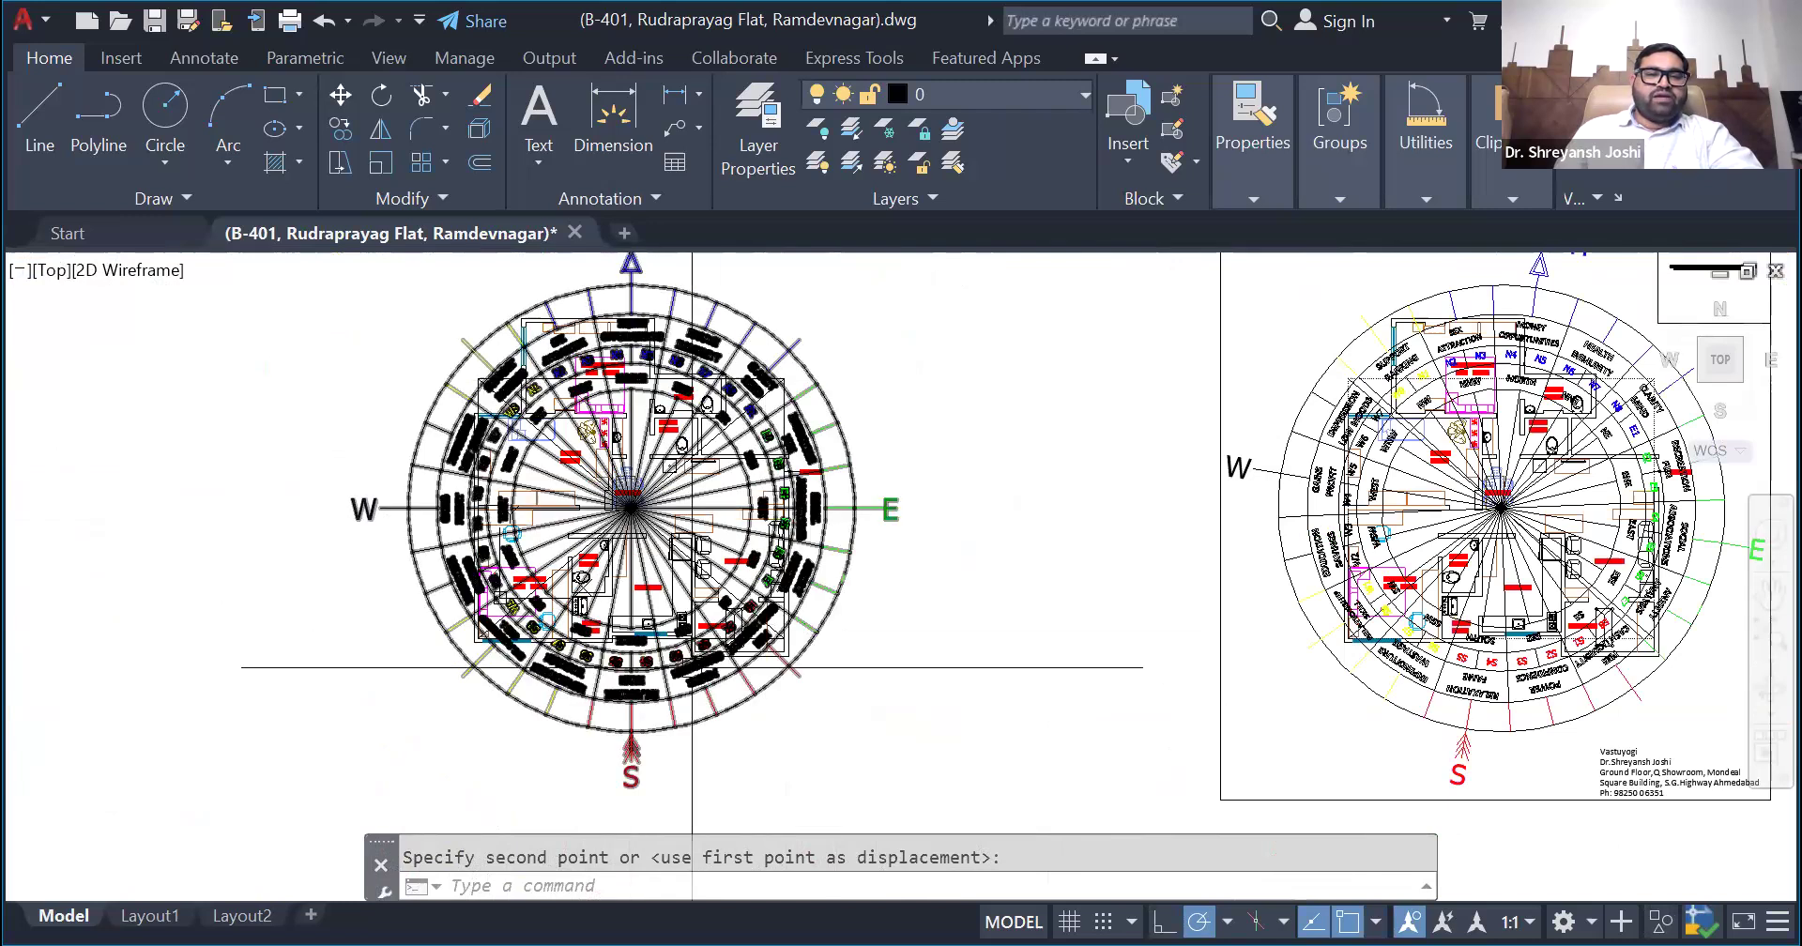
scroll(657, 516, down, 2)
scroll(656, 526, up, 4)
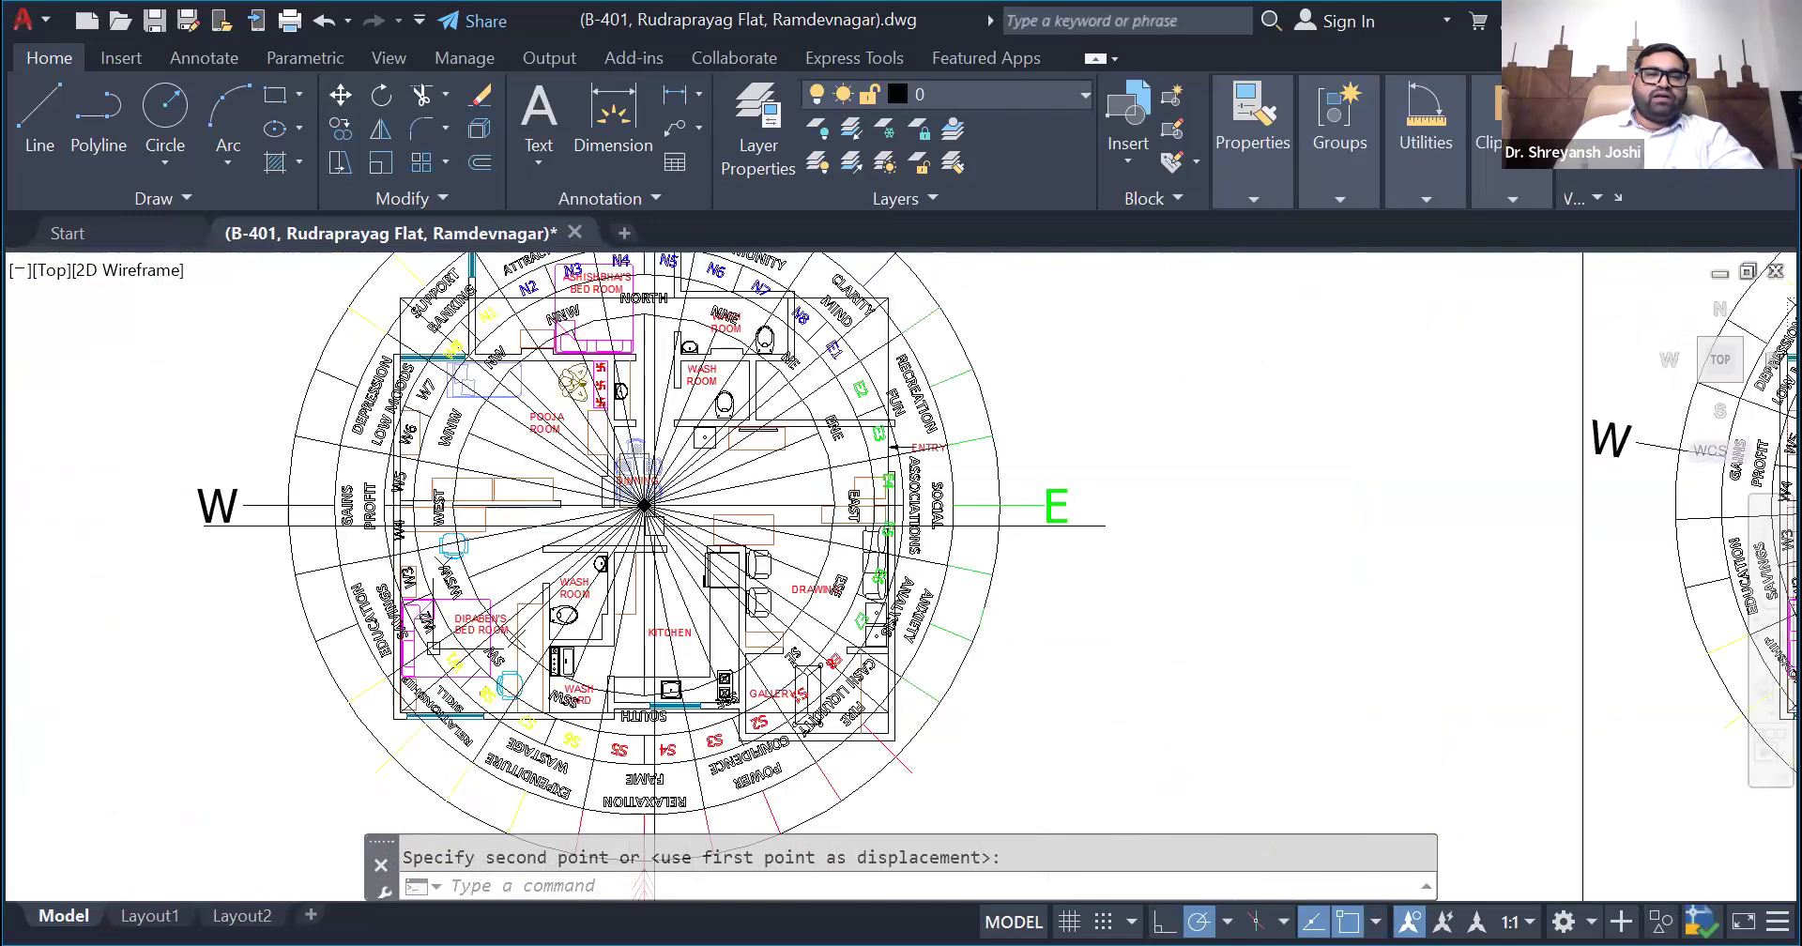
scroll(656, 529, up, 3)
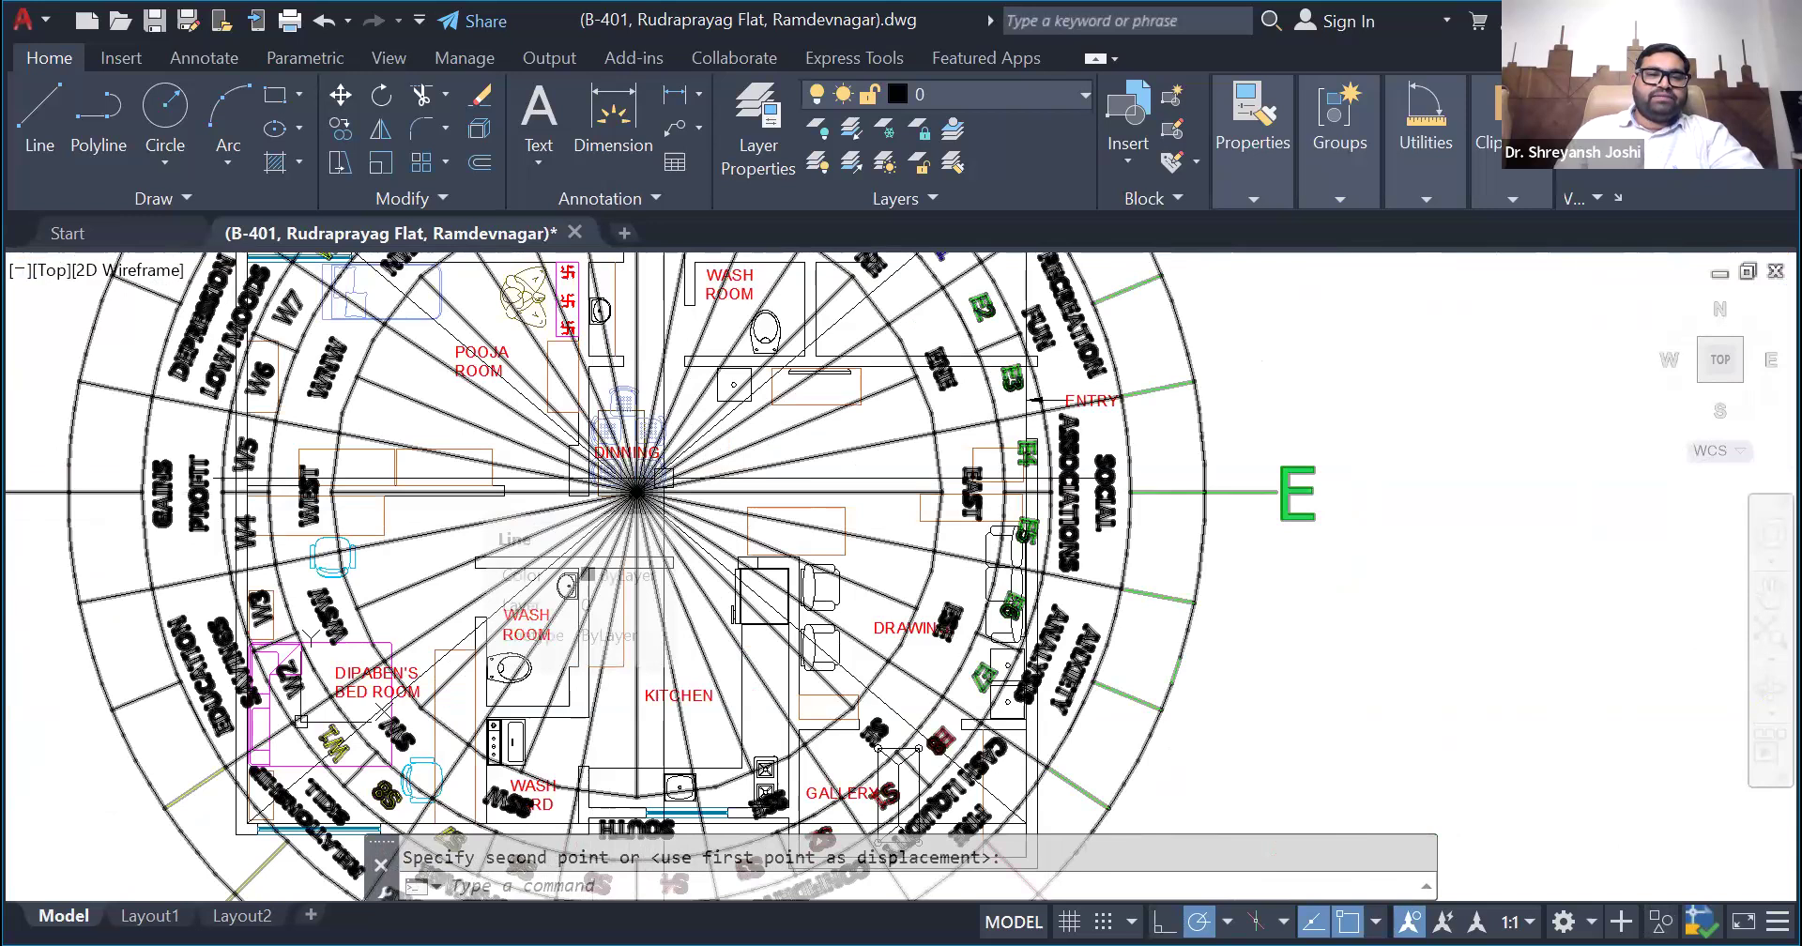
scroll(641, 517, down, 2)
scroll(638, 519, down, 2)
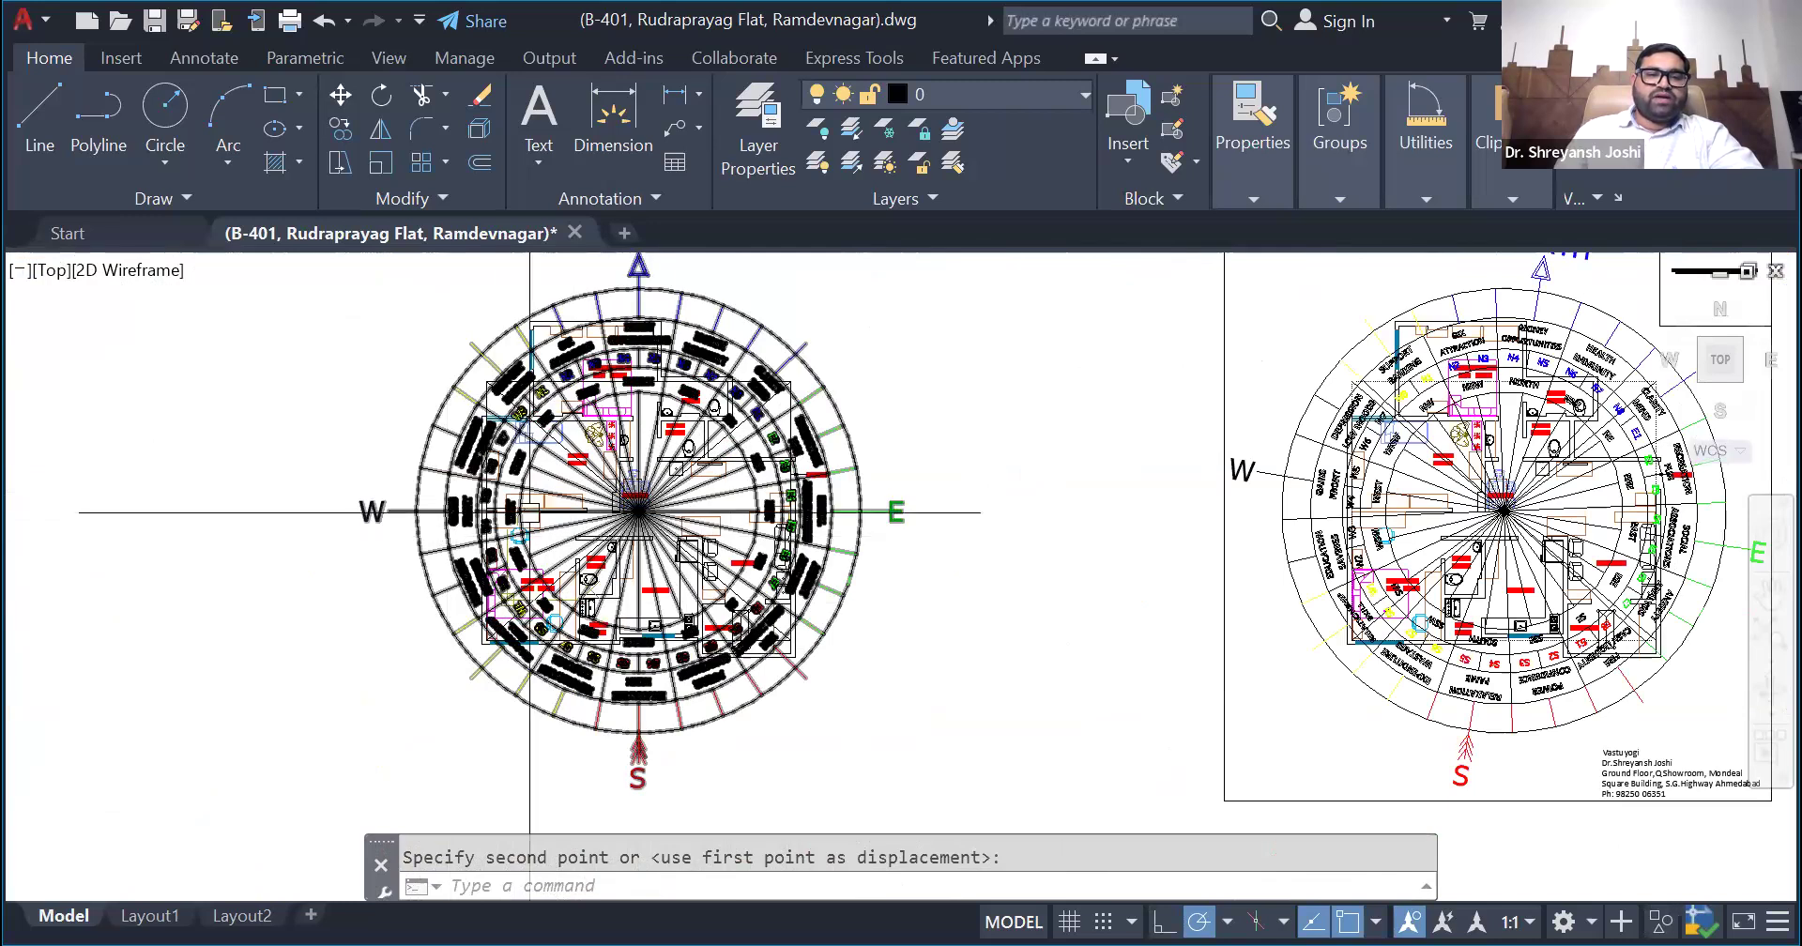
scroll(532, 519, down, 2)
scroll(614, 507, up, 5)
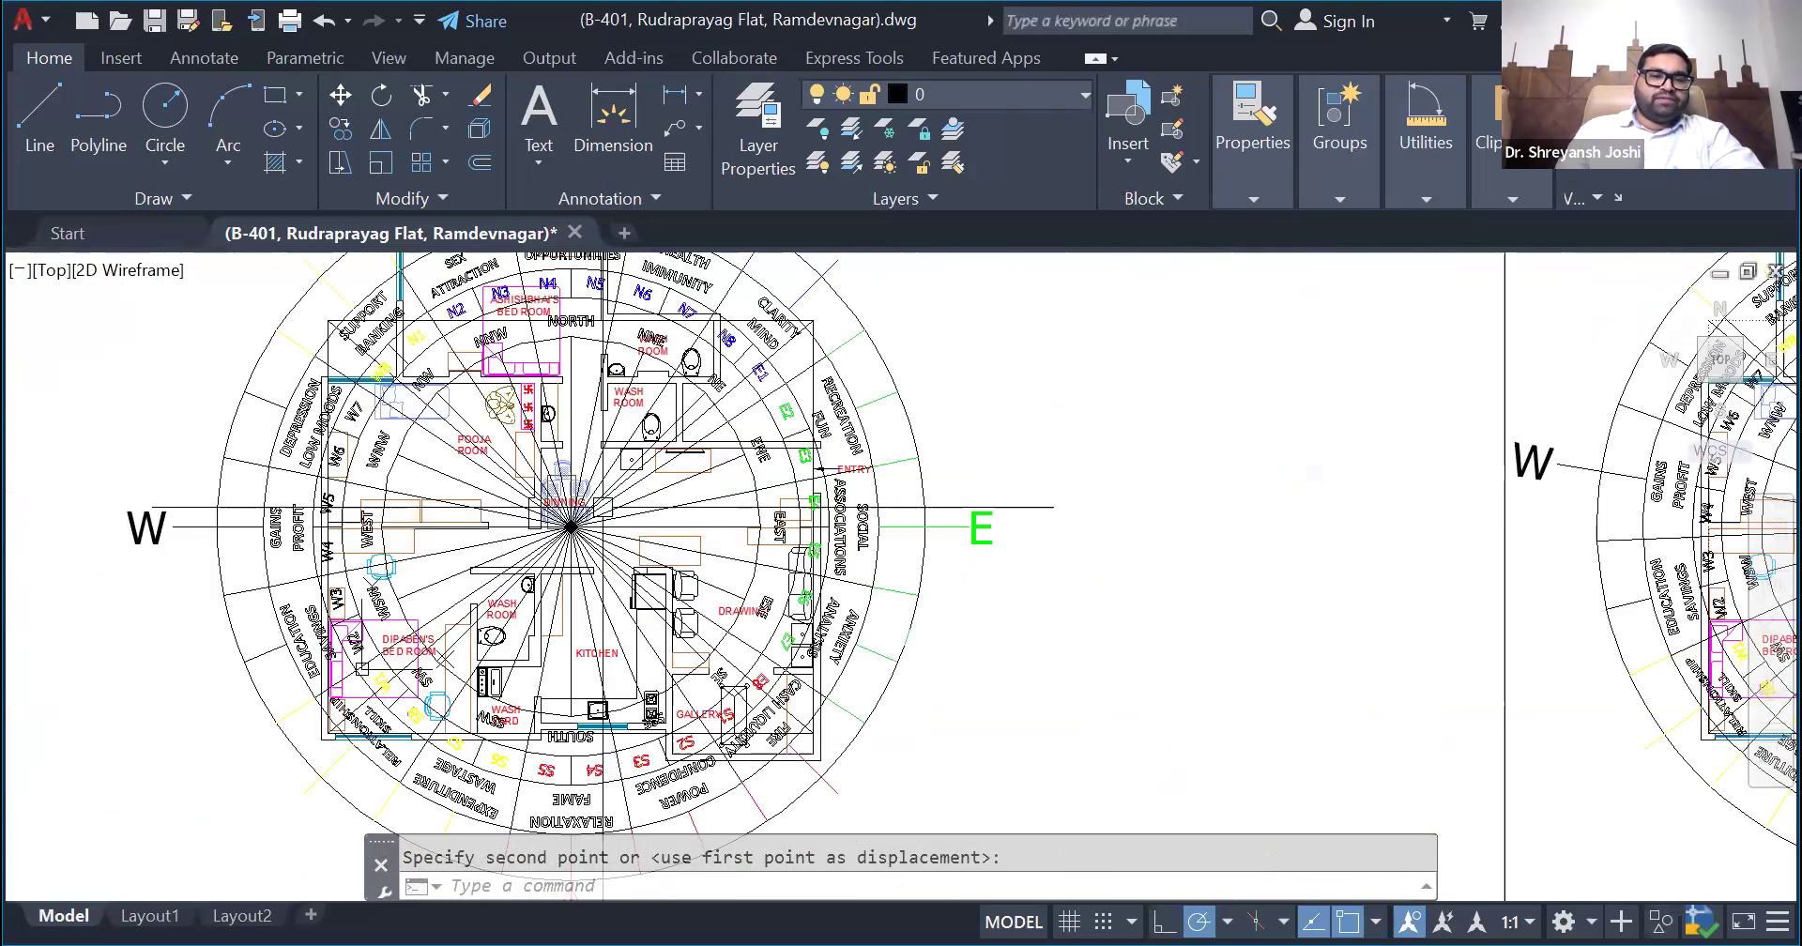
scroll(568, 546, down, 5)
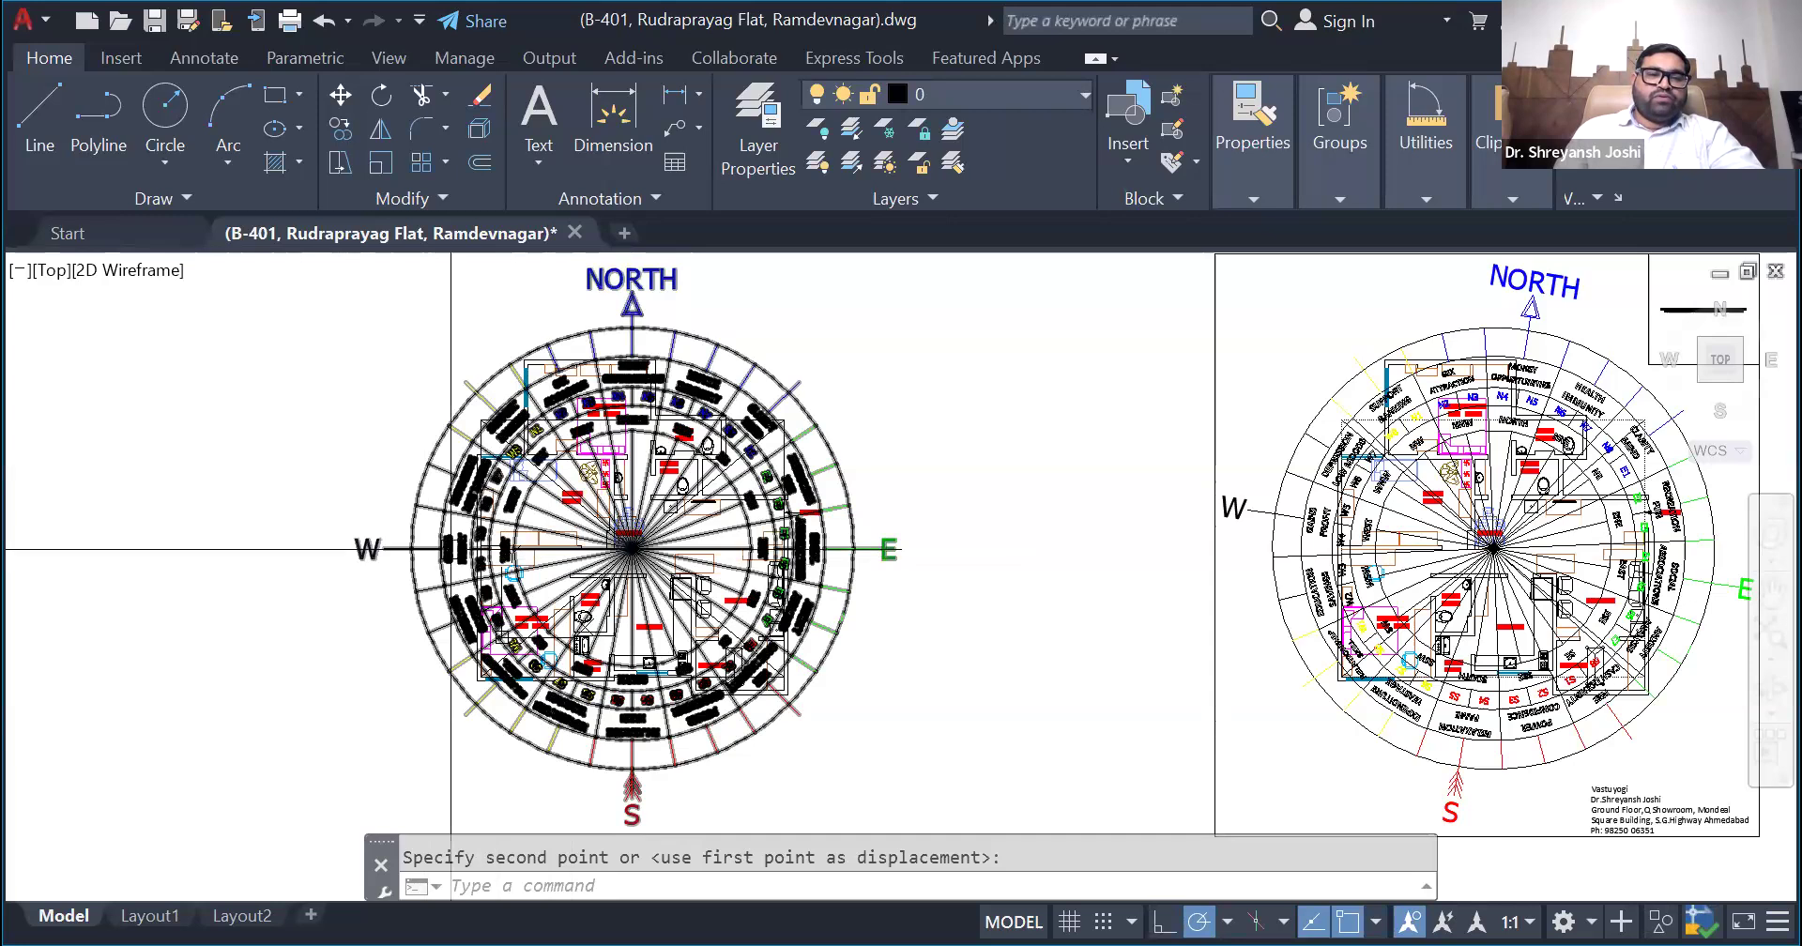
- Scale the overlaid compass by a factor of 1.5 about the floor plan's centre point
click(451, 549)
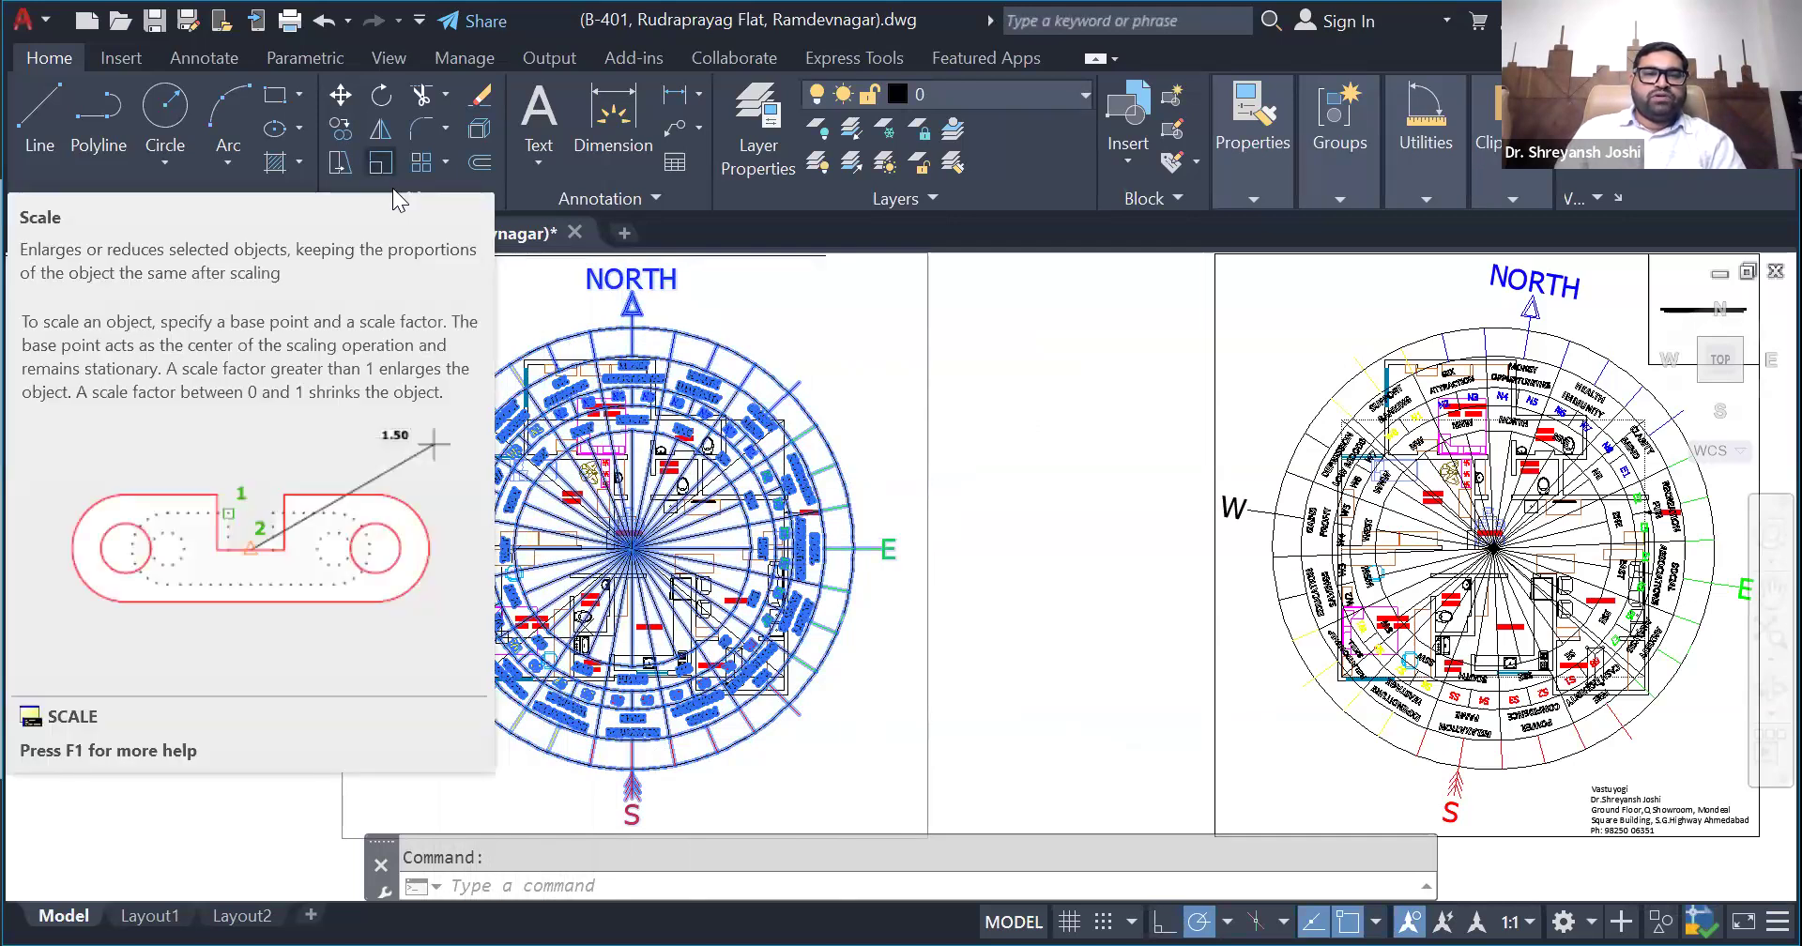
click(380, 164)
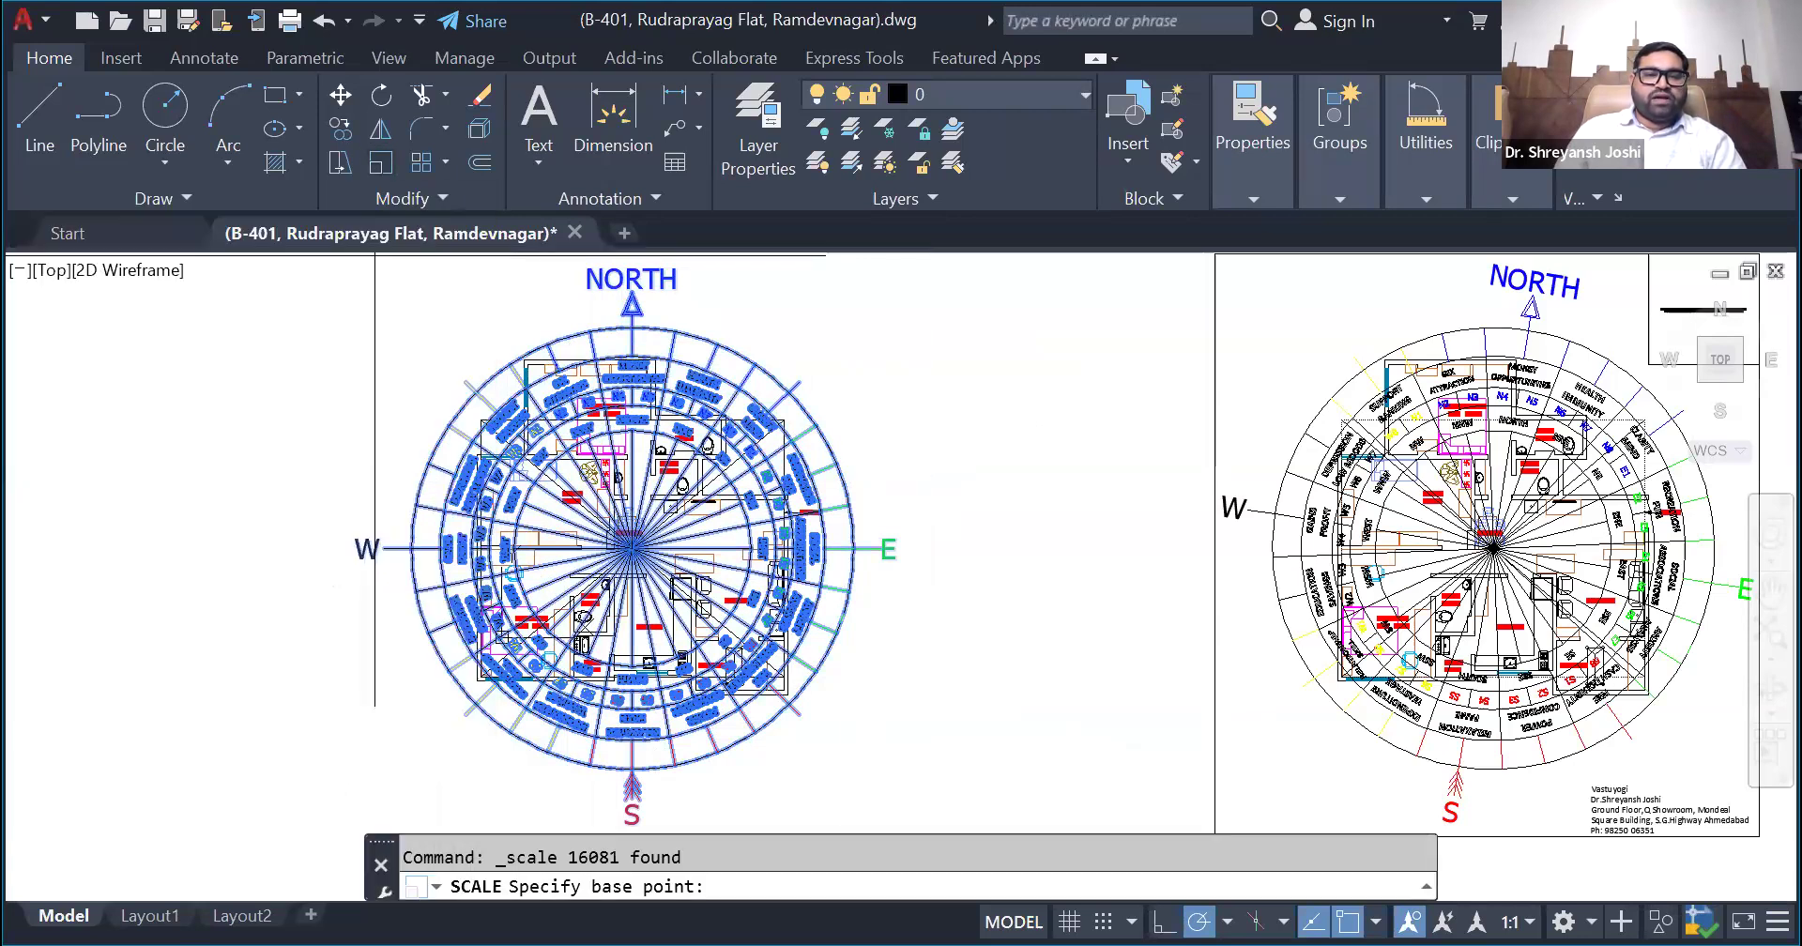
scroll(625, 532, up, 5)
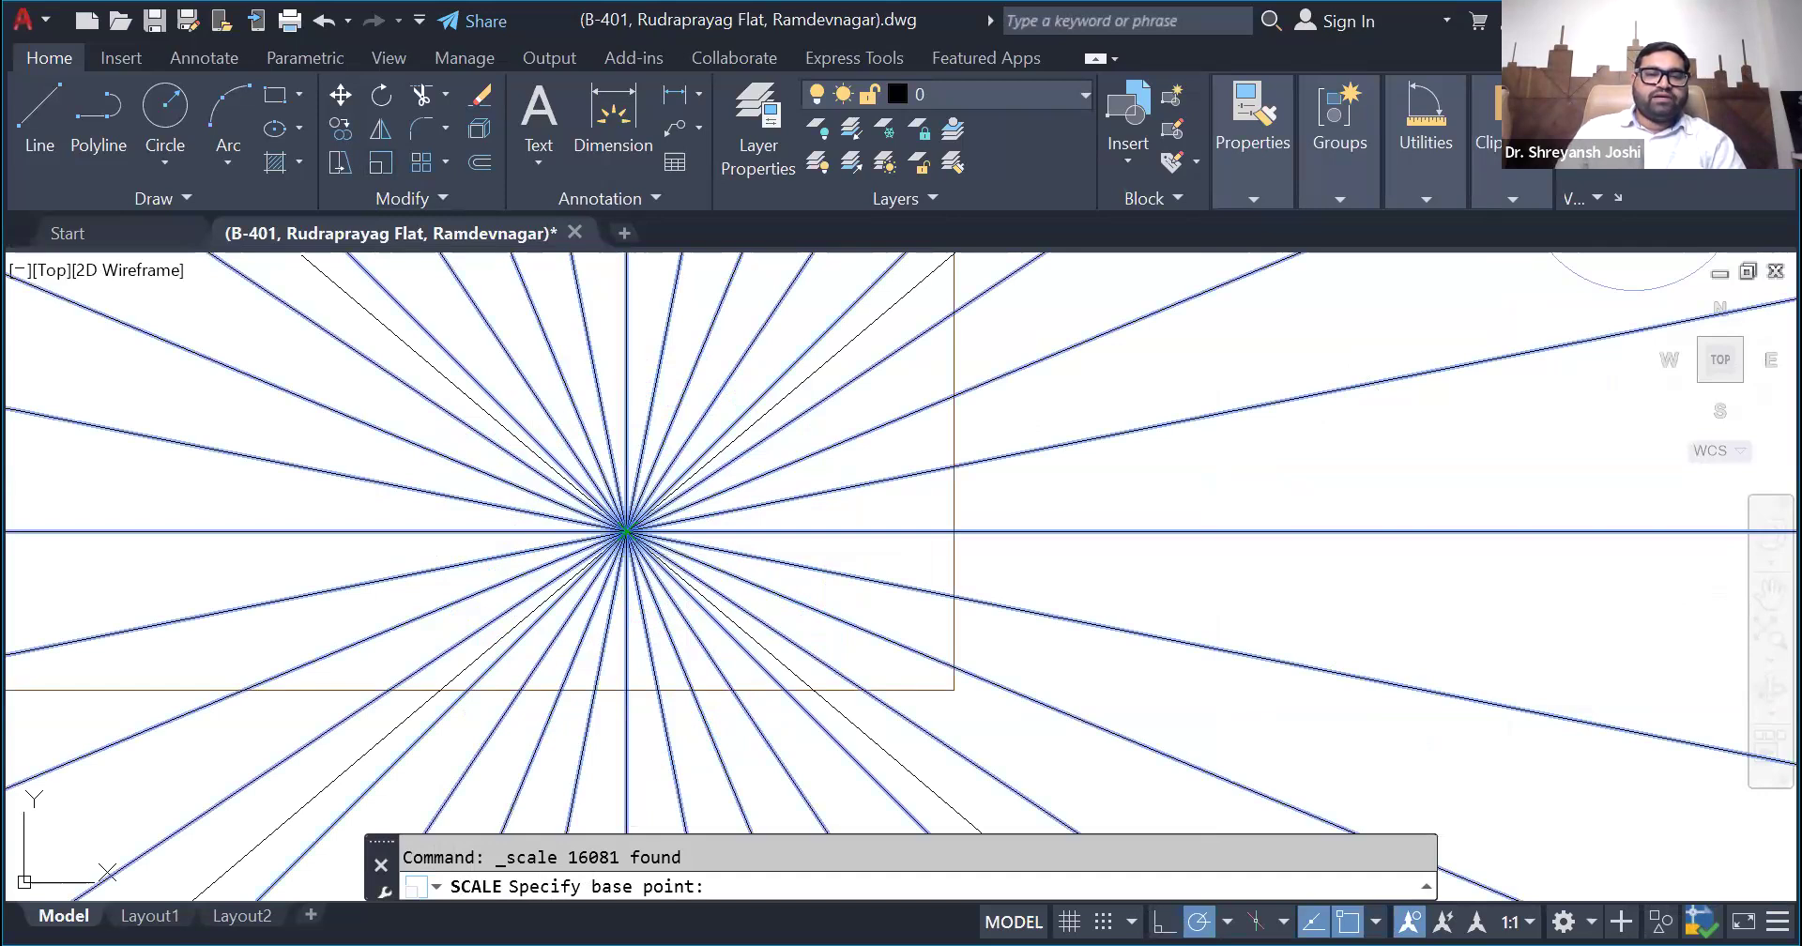
click(625, 532)
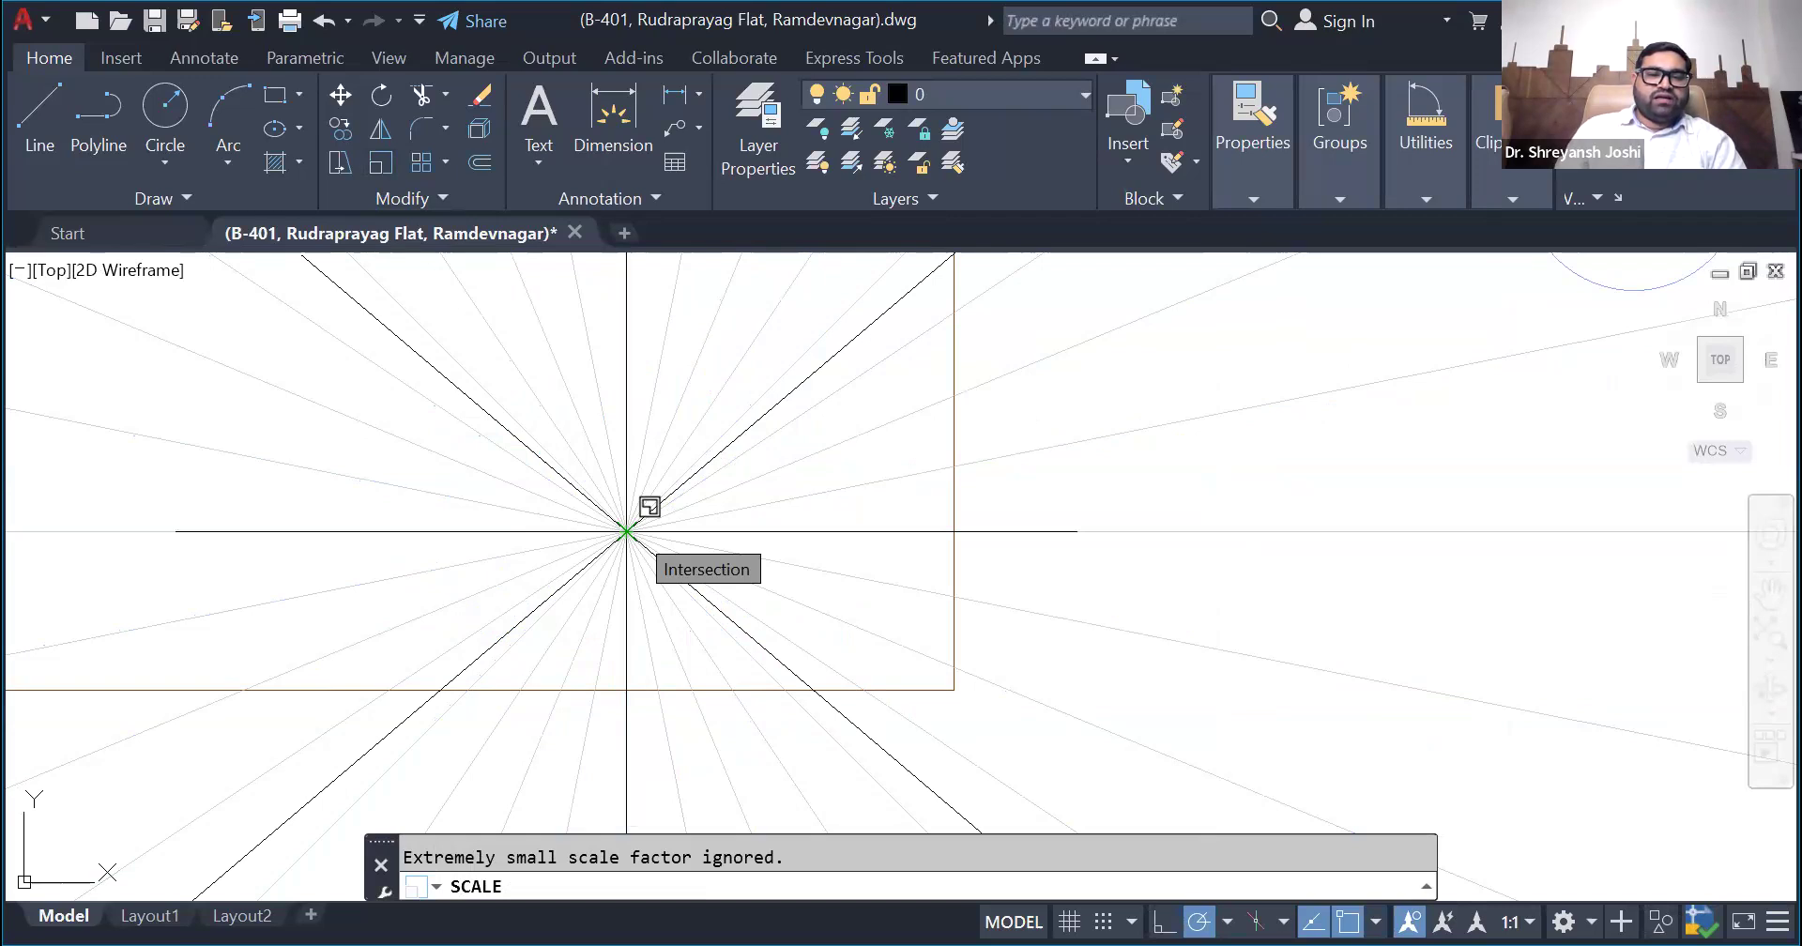
scroll(667, 560, down, 10)
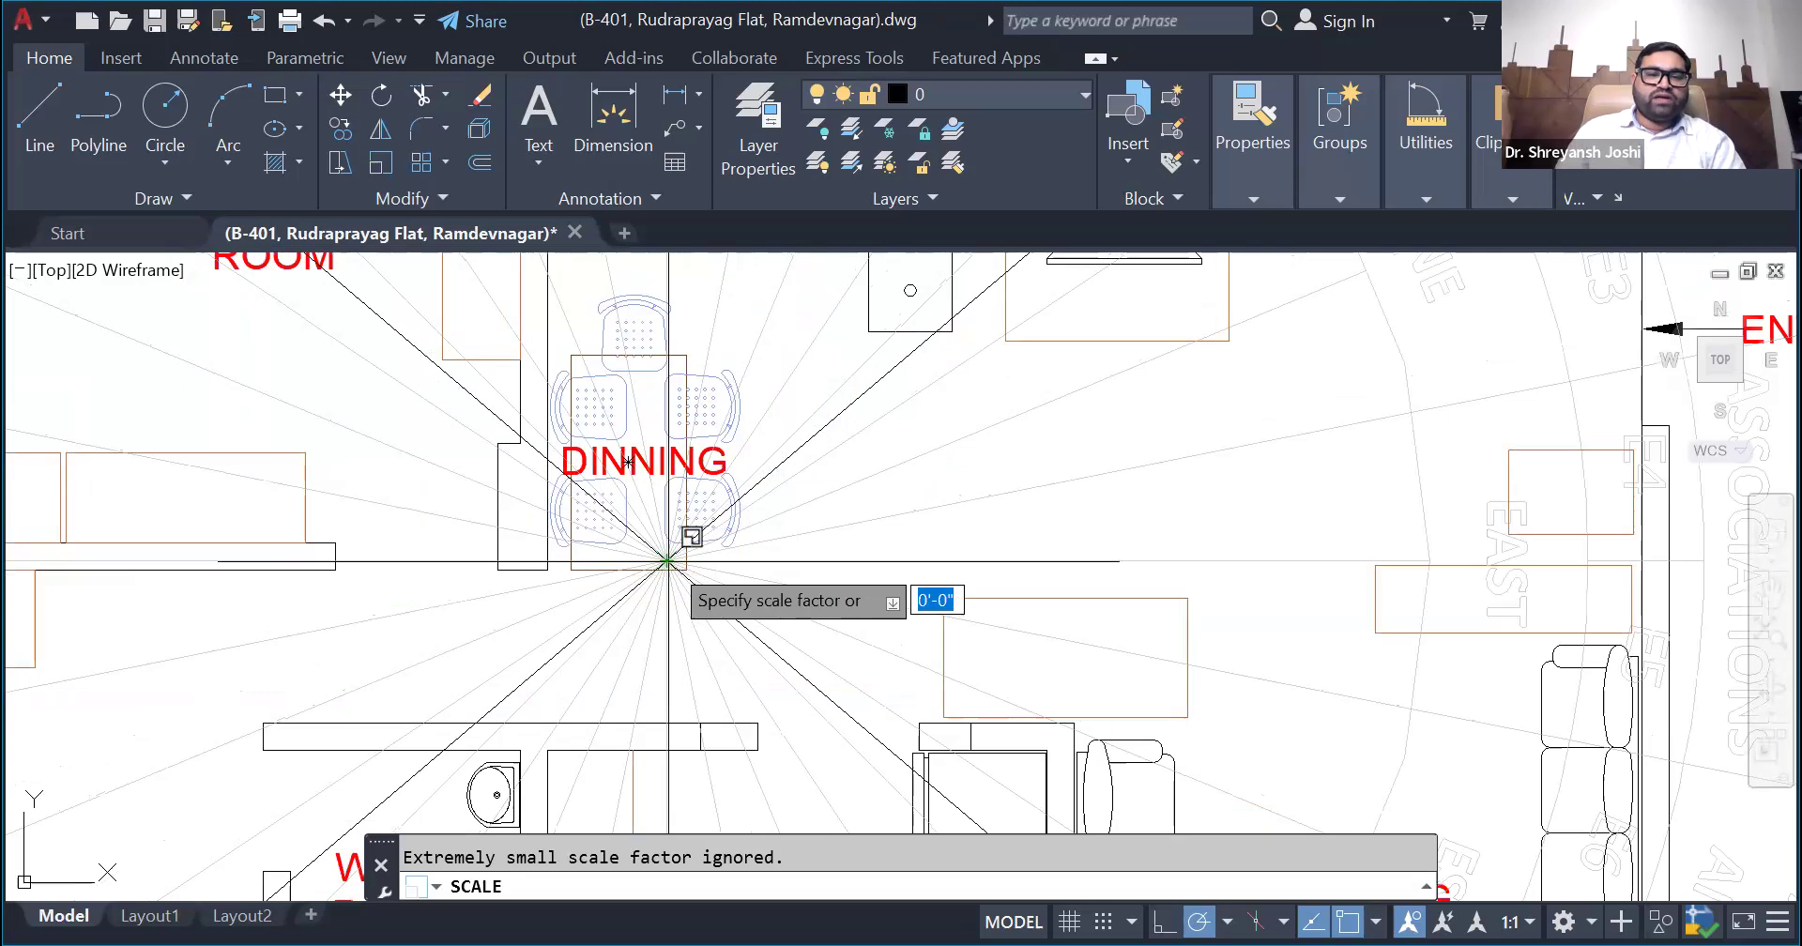
scroll(668, 561, down, 10)
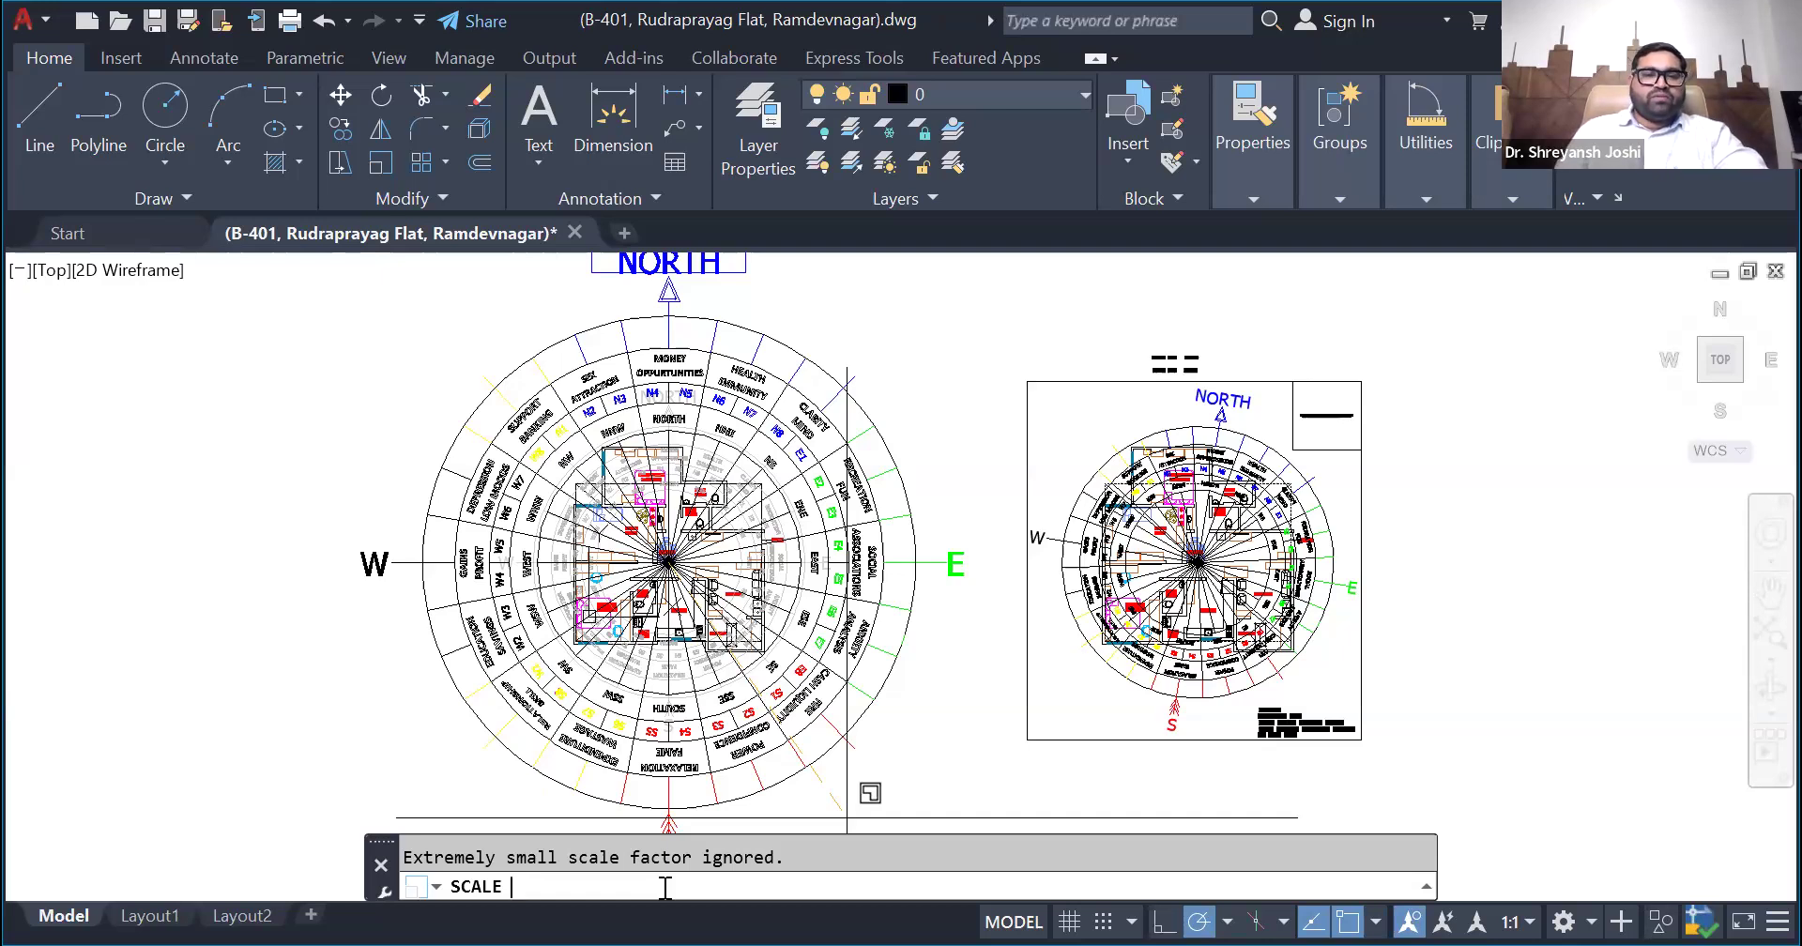
text(1.5)
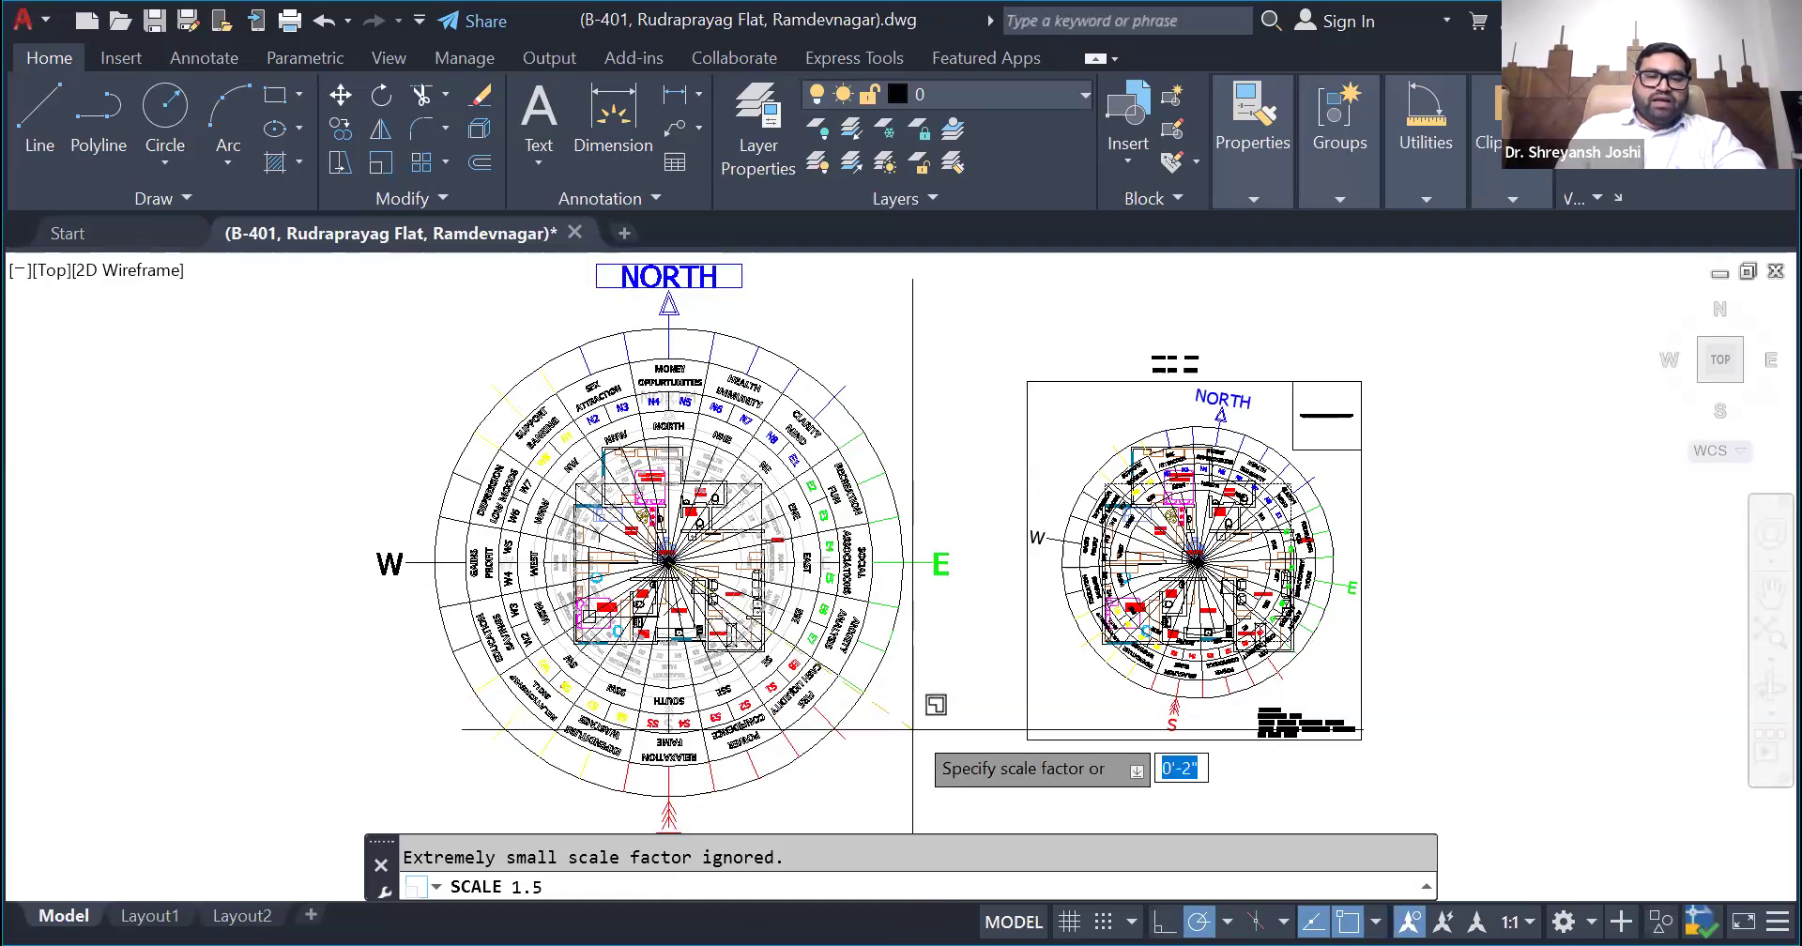
key(Return)
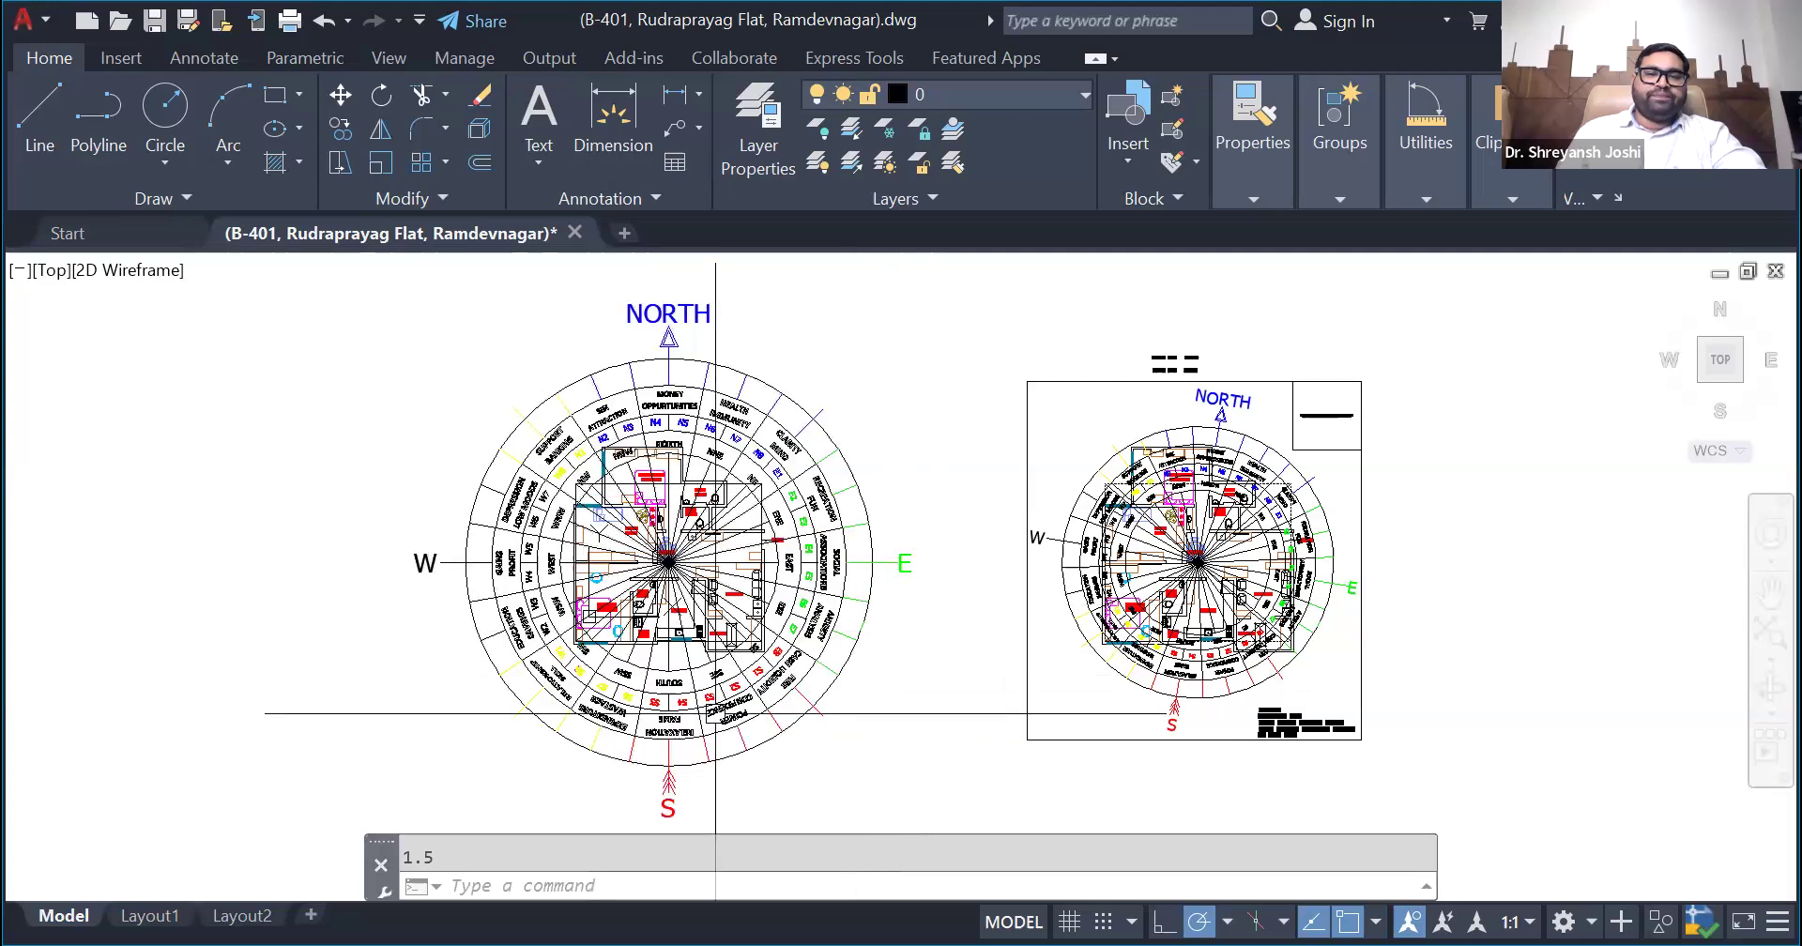
- Scale the enlarged compass by a factor of 0.6 about the floor plan's centre point
click(862, 565)
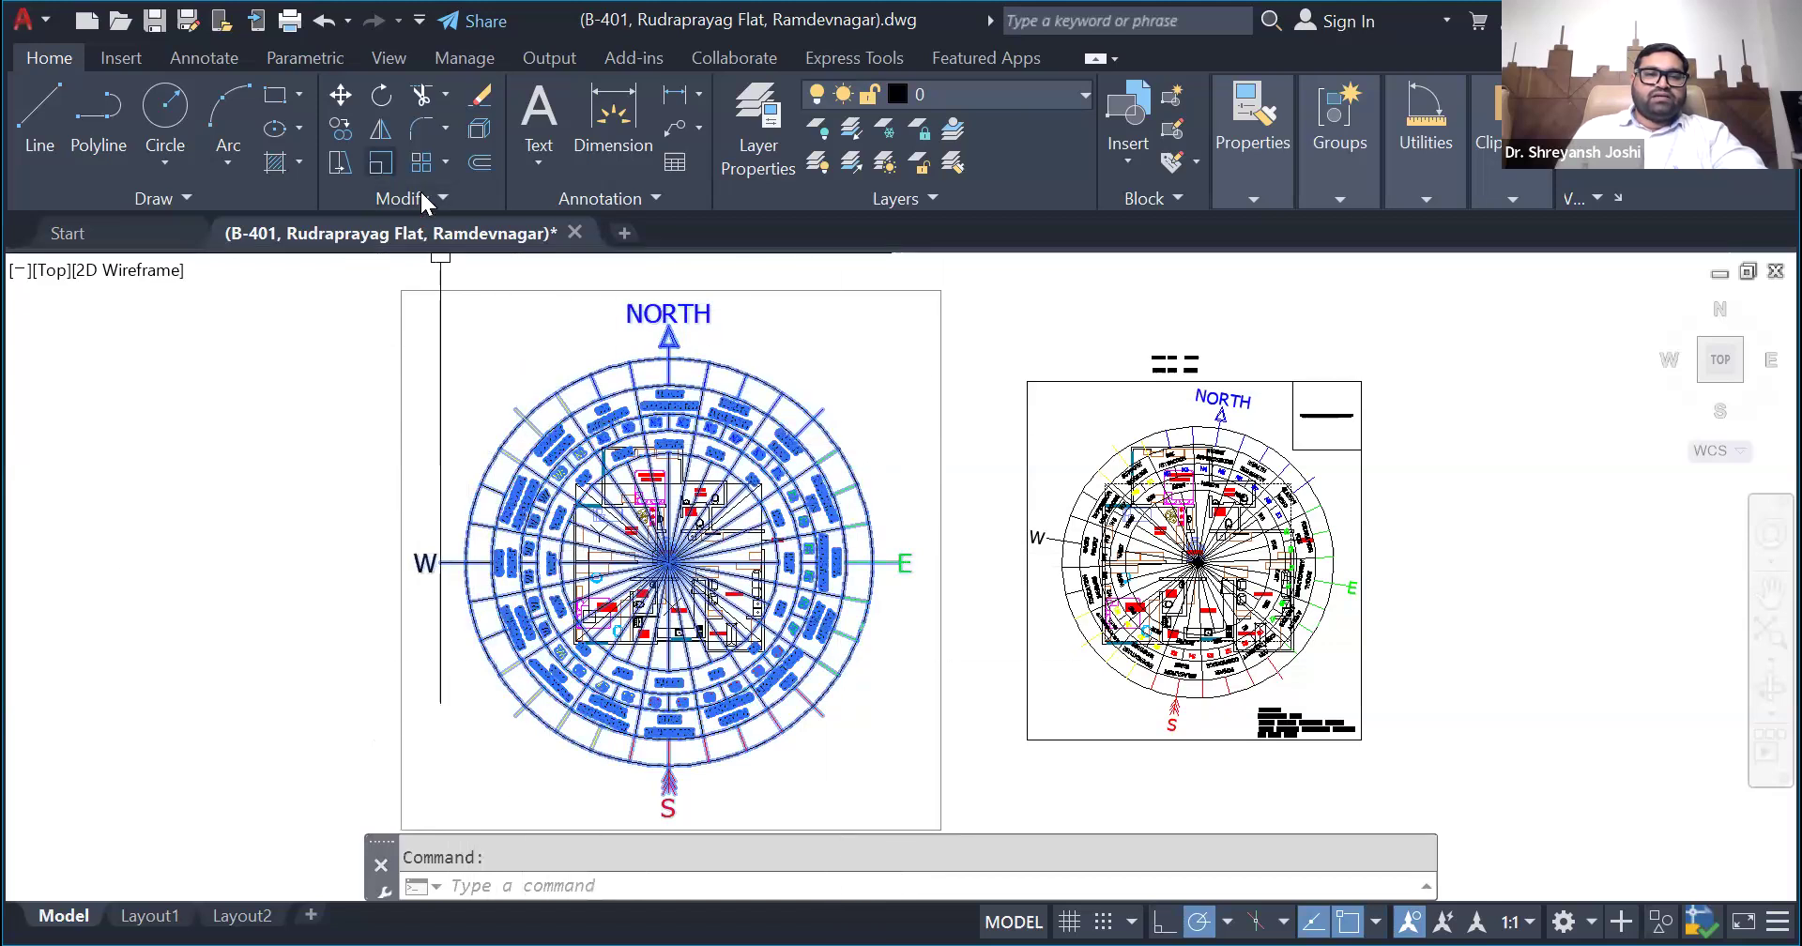
click(380, 163)
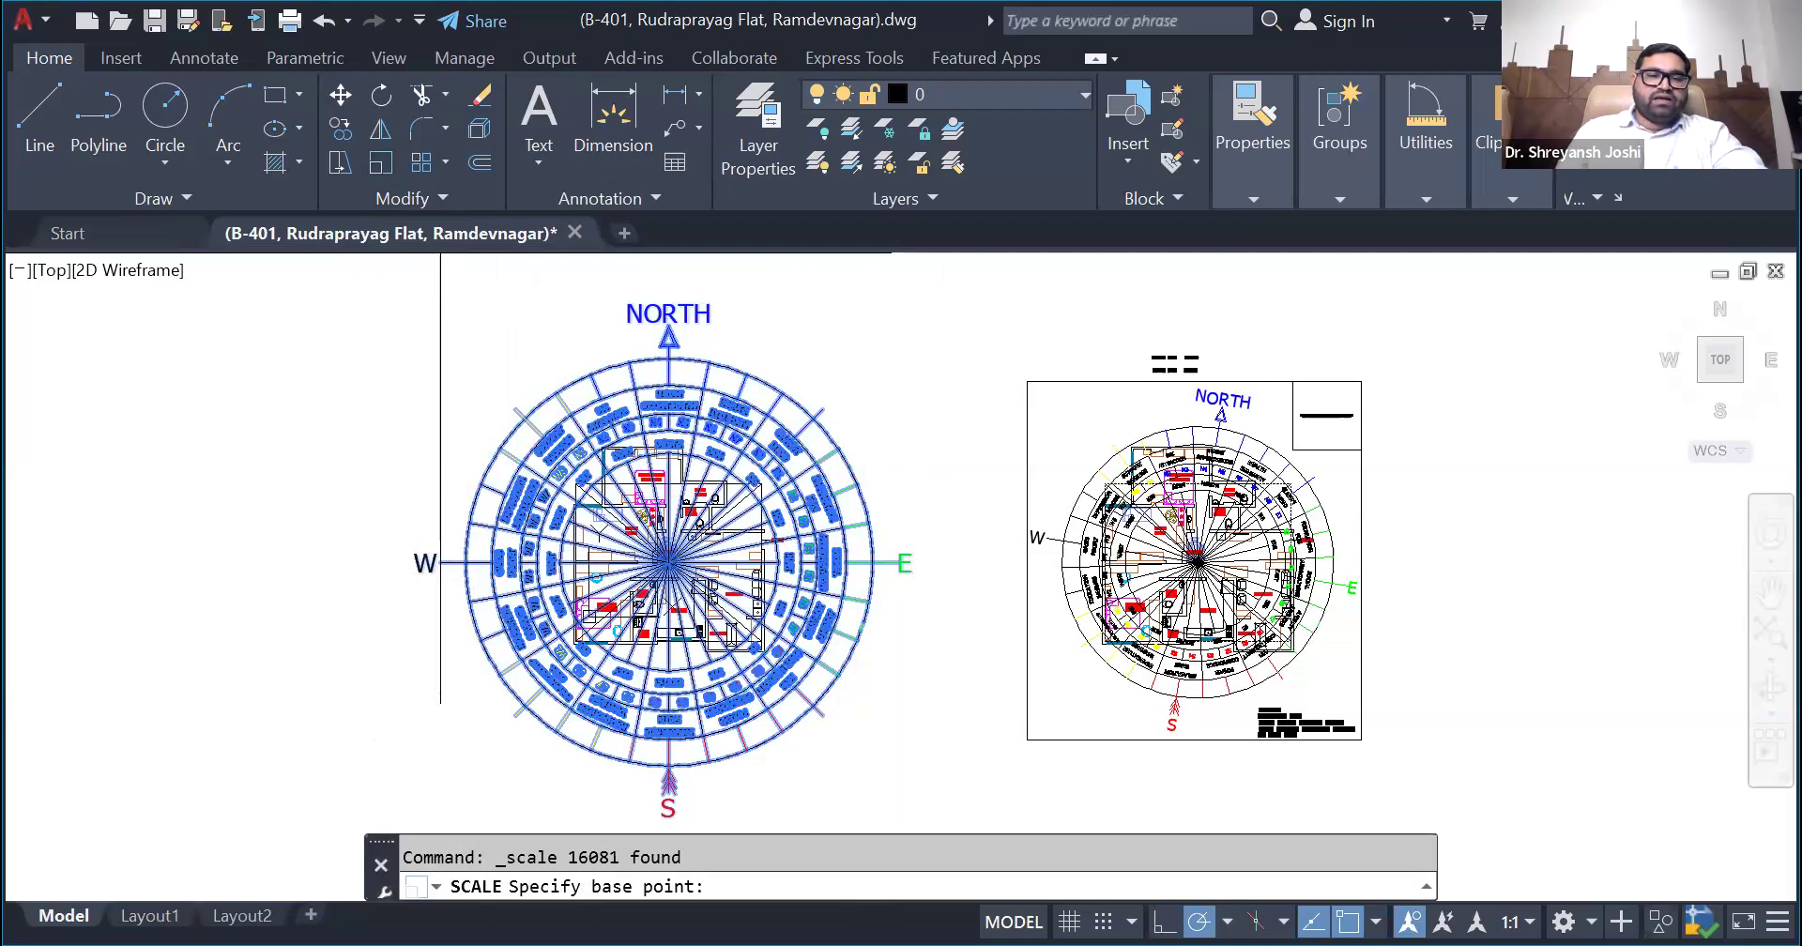
scroll(647, 582, up, 4)
click(700, 528)
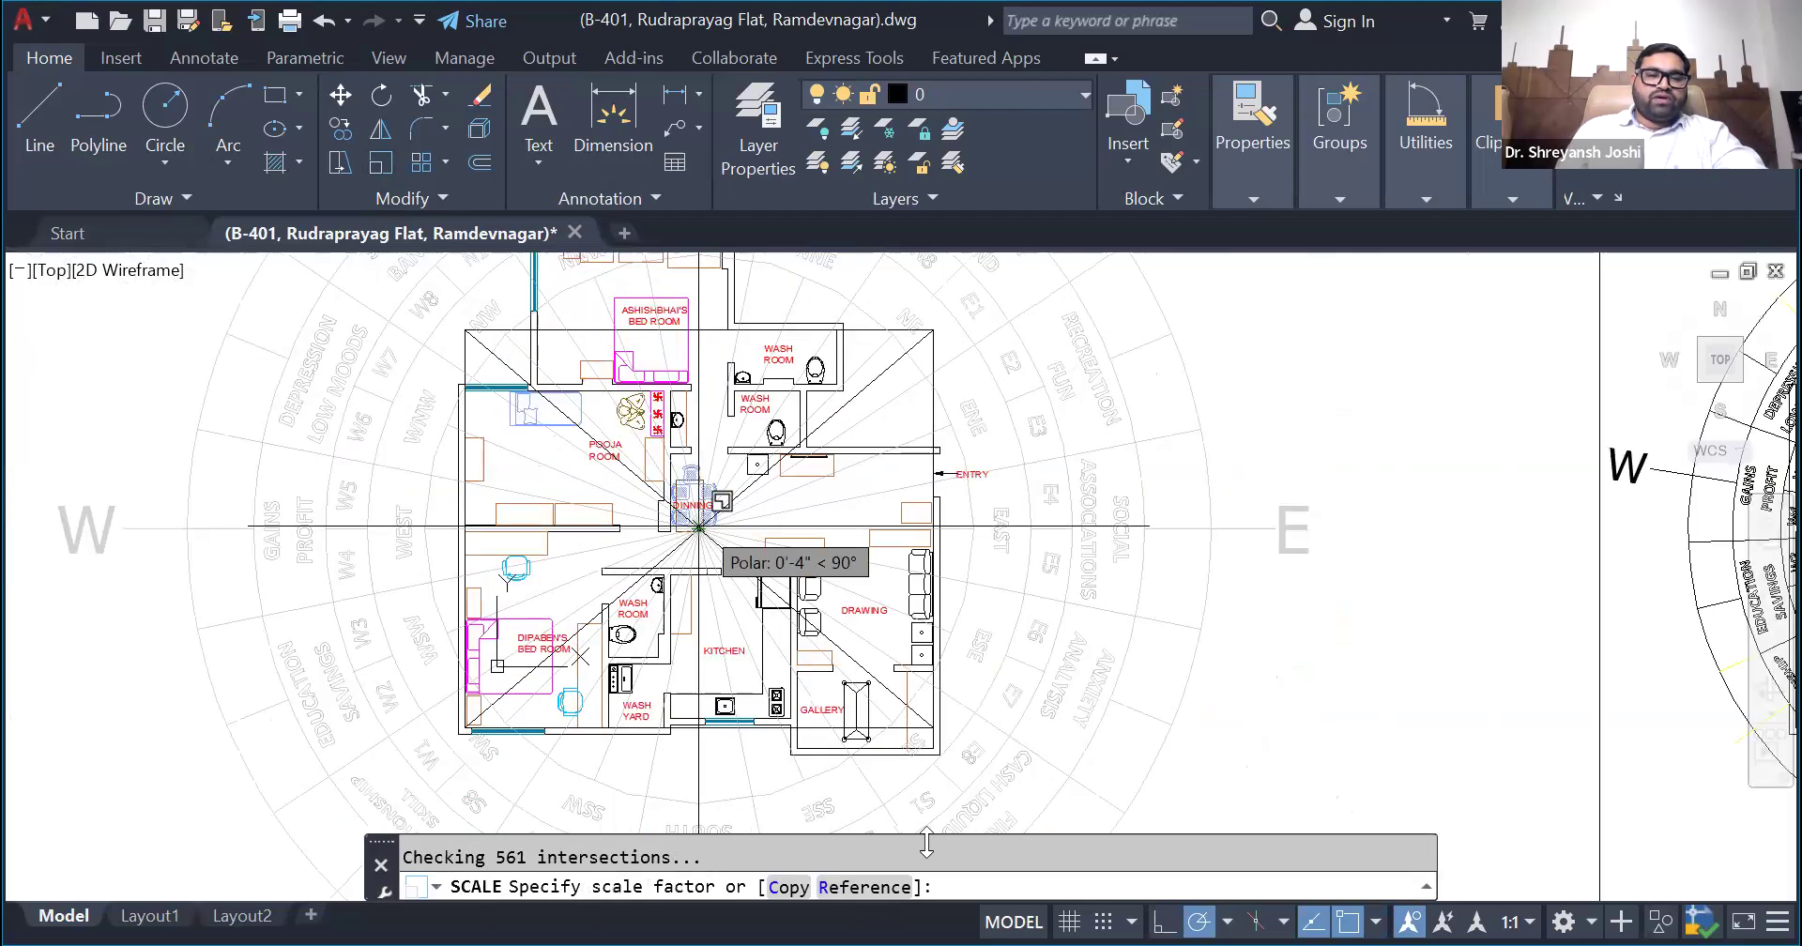
scroll(967, 888, down, 4)
text(9.)
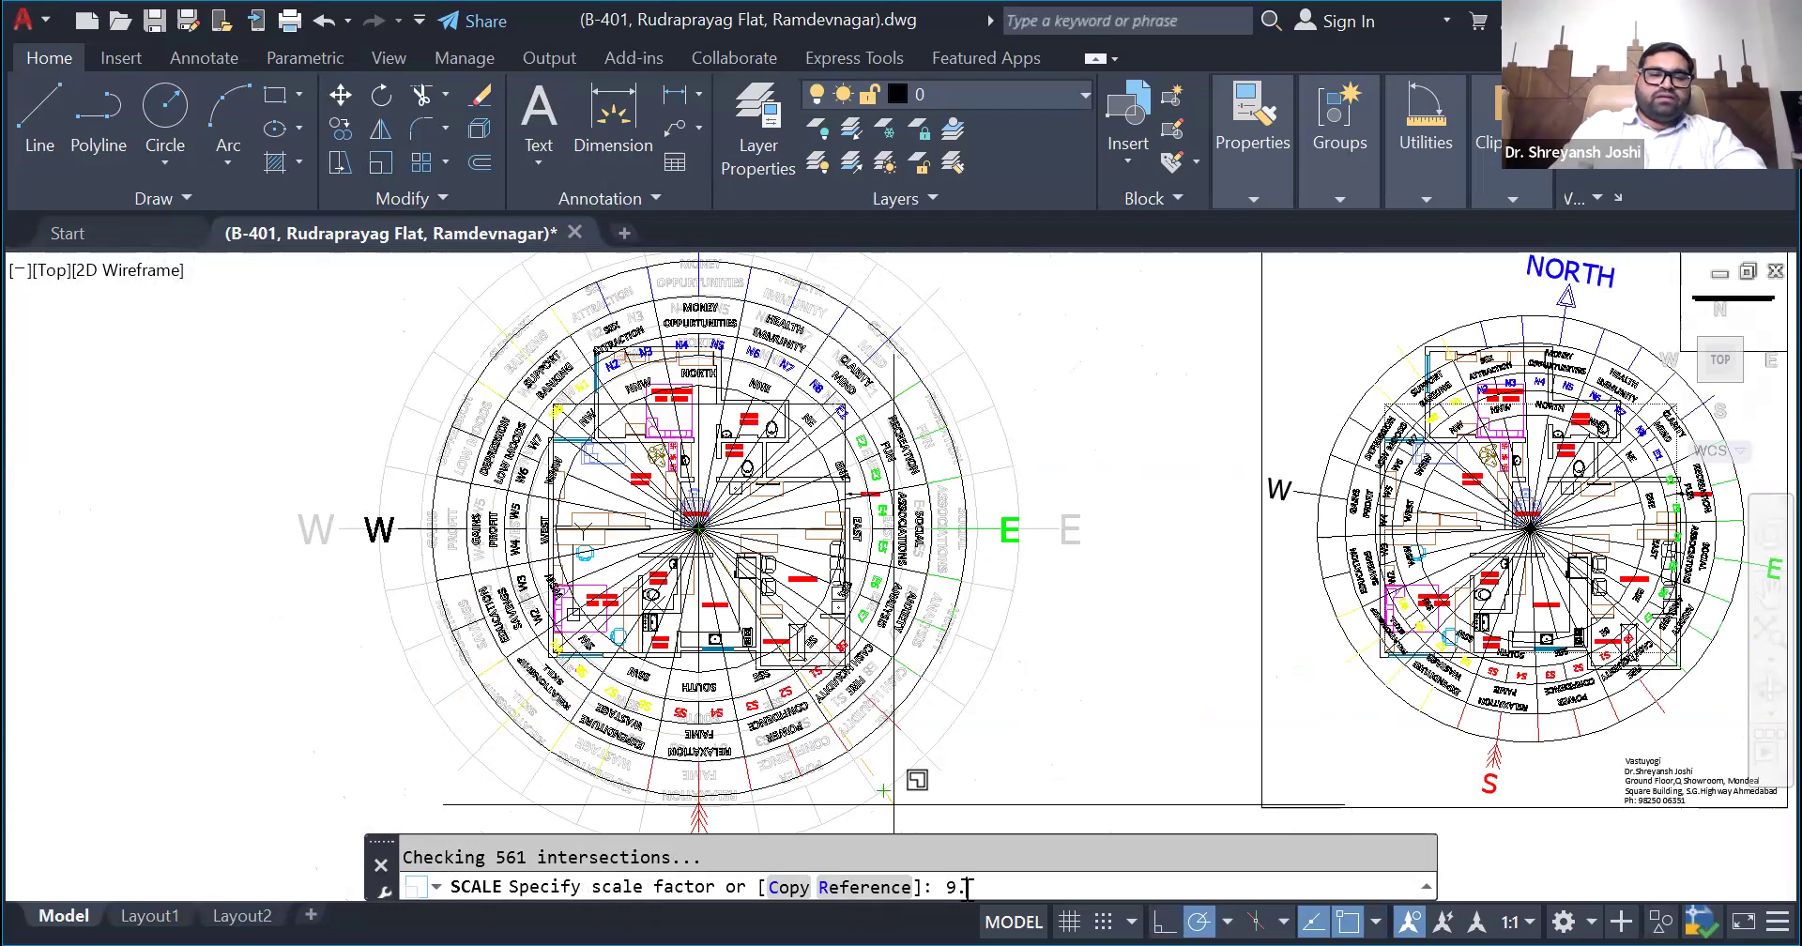
key(BackSpace)
key(BackSpace)
text(0)
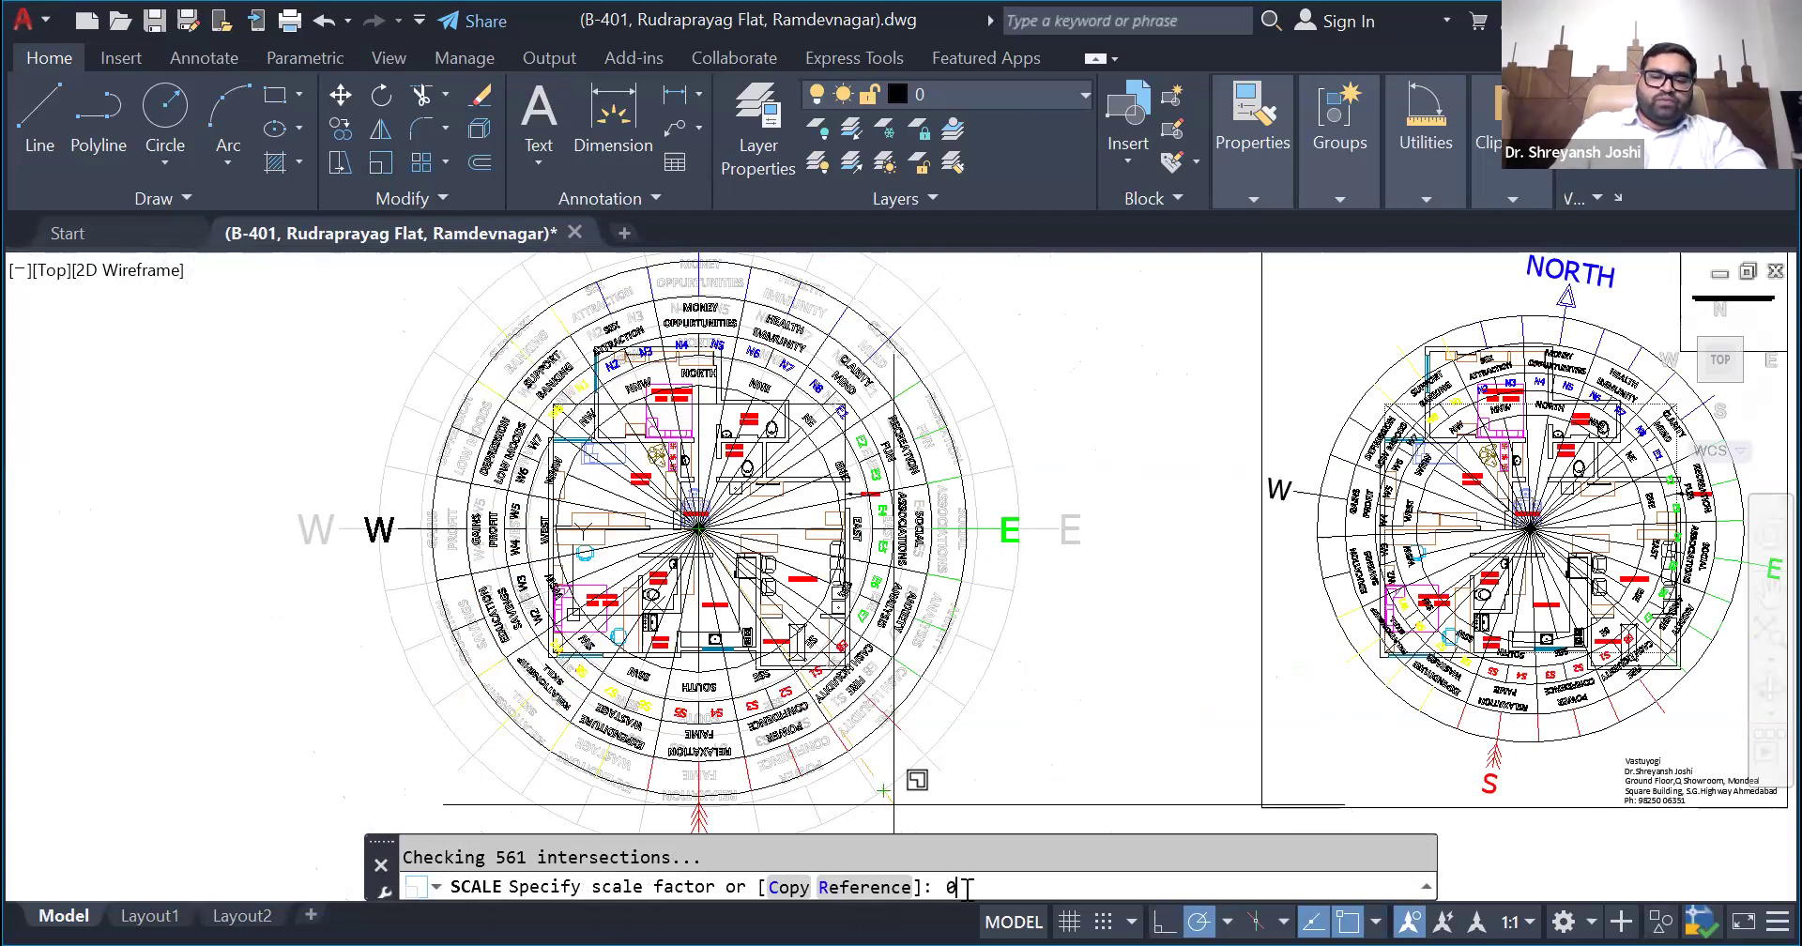
text(.6)
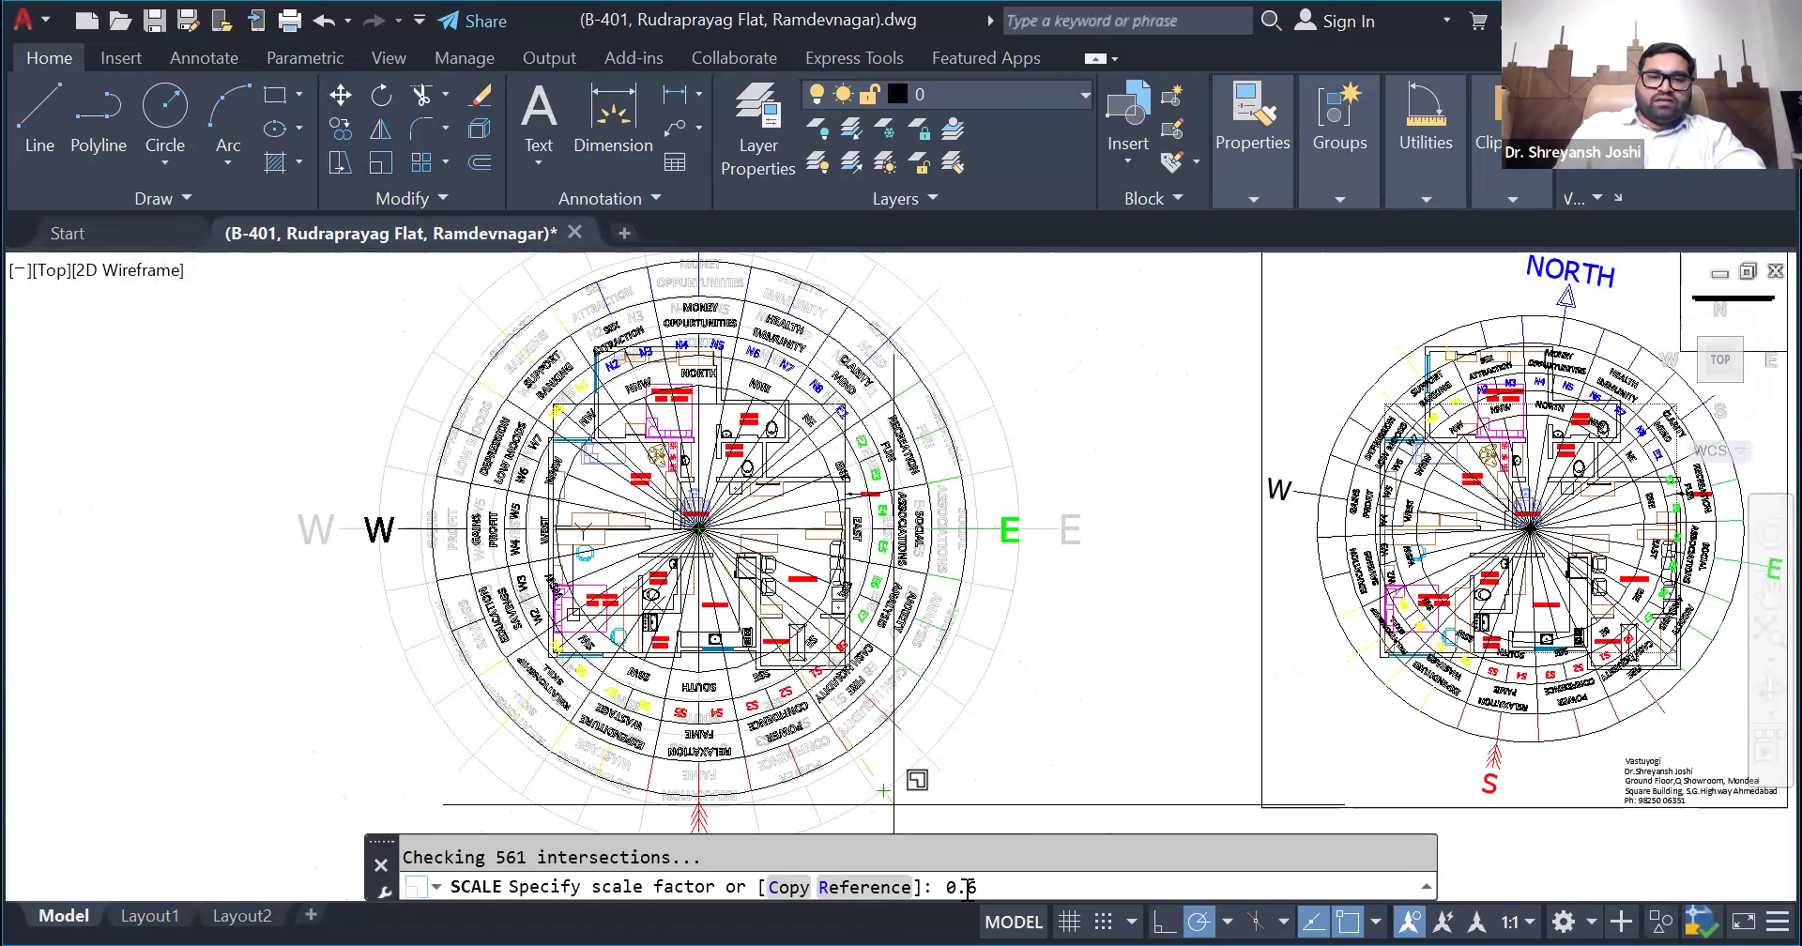
key(Return)
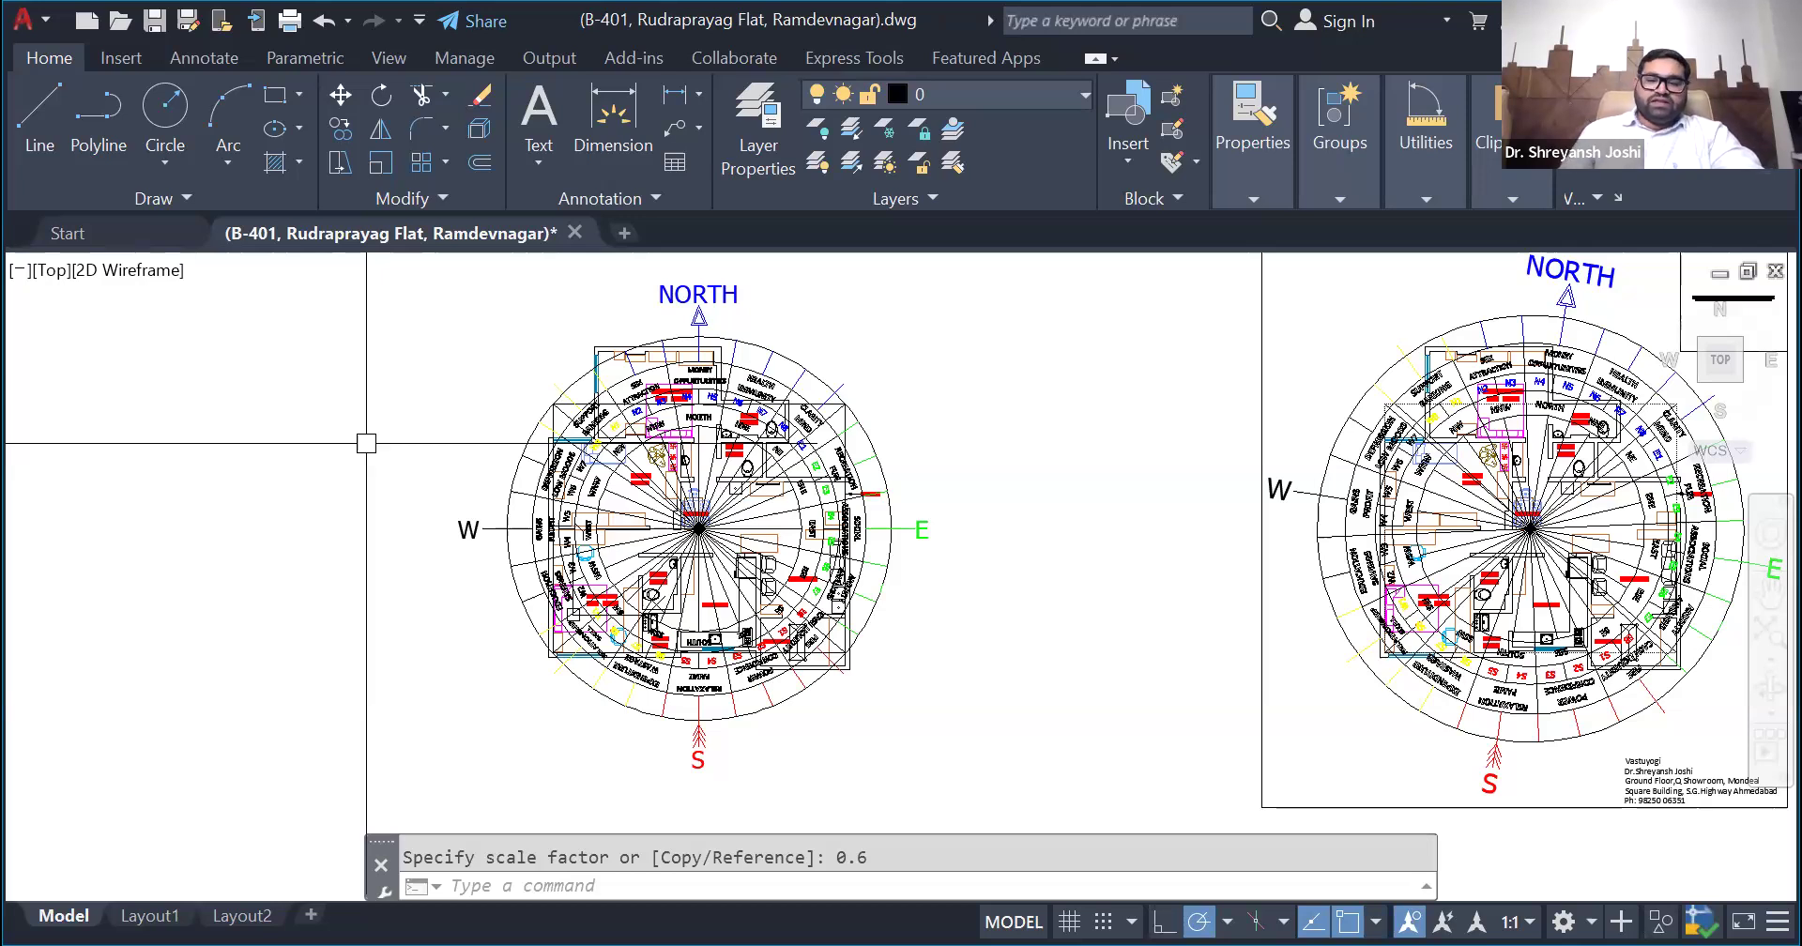
click(306, 455)
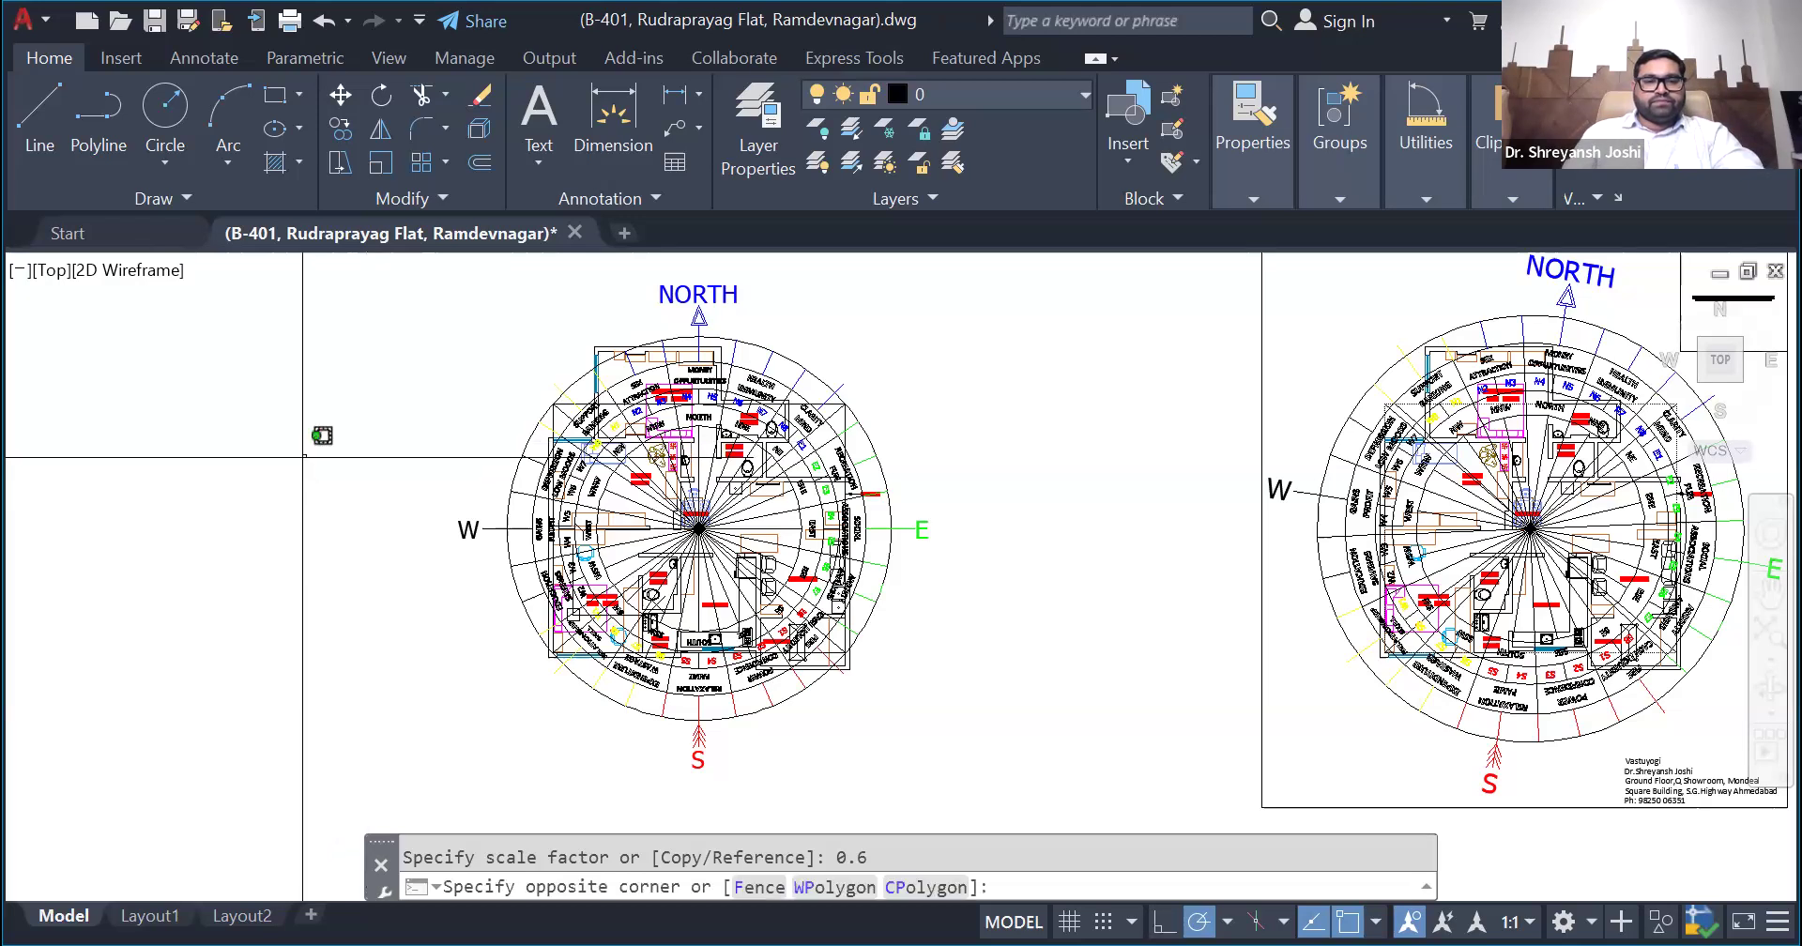
scroll(352, 520, down, 2)
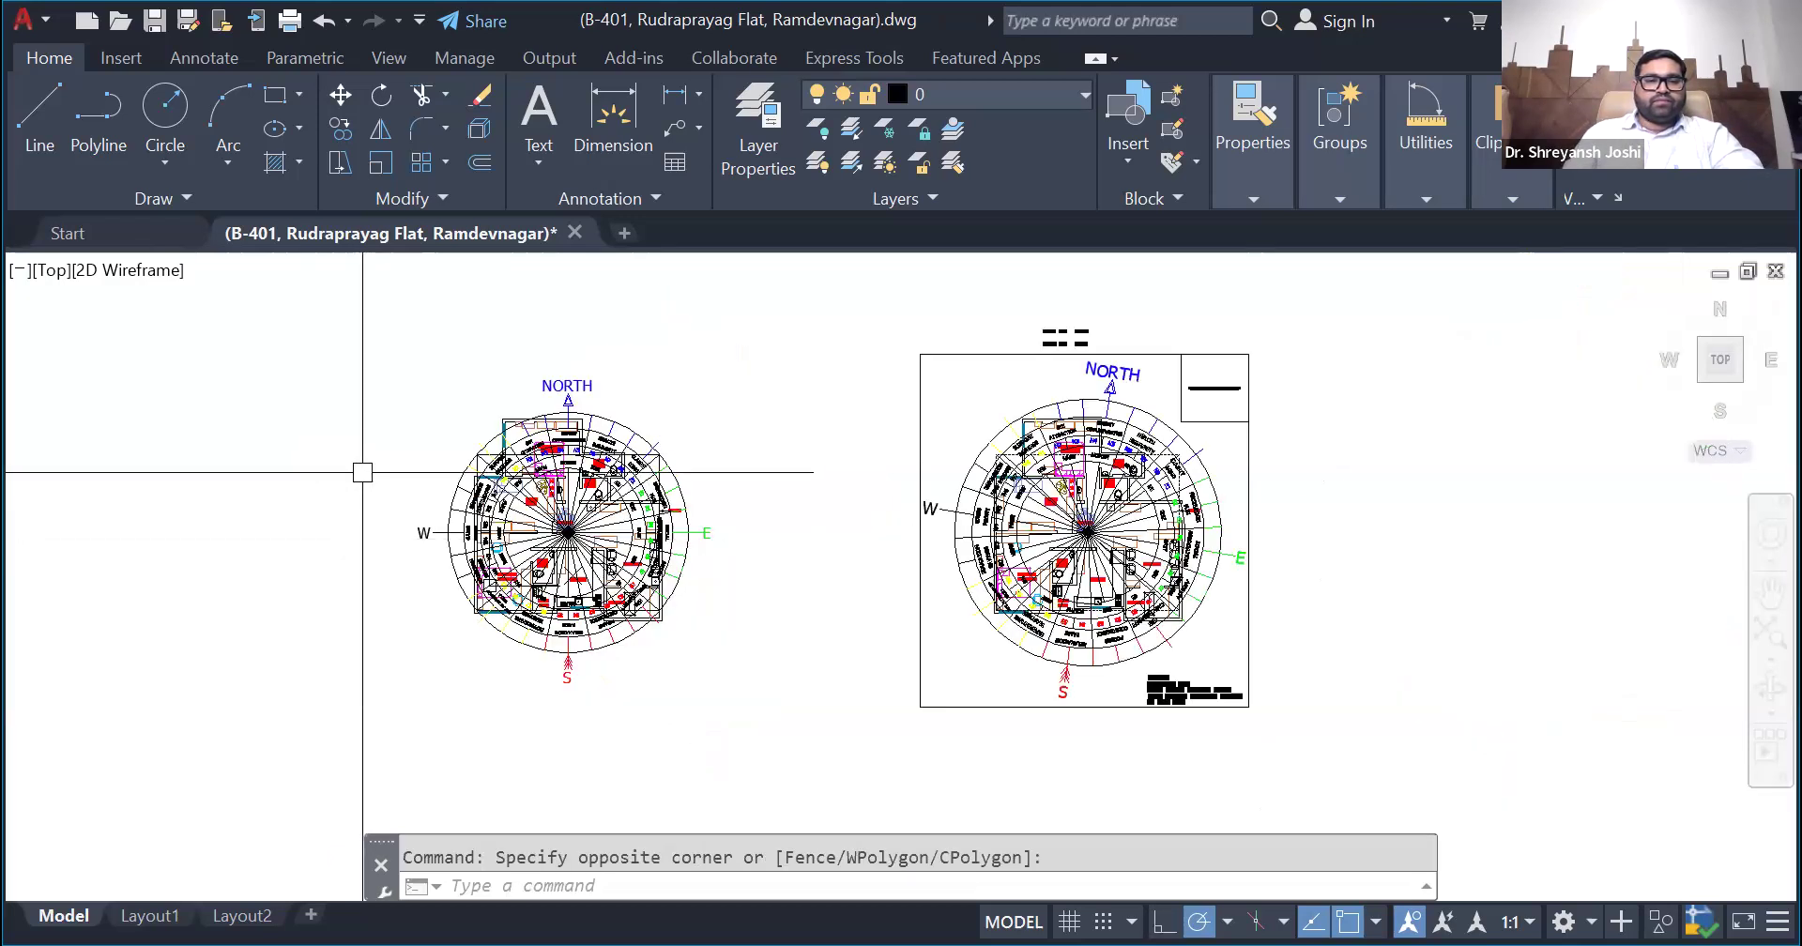
scroll(383, 400, up, 2)
scroll(407, 458, down, 2)
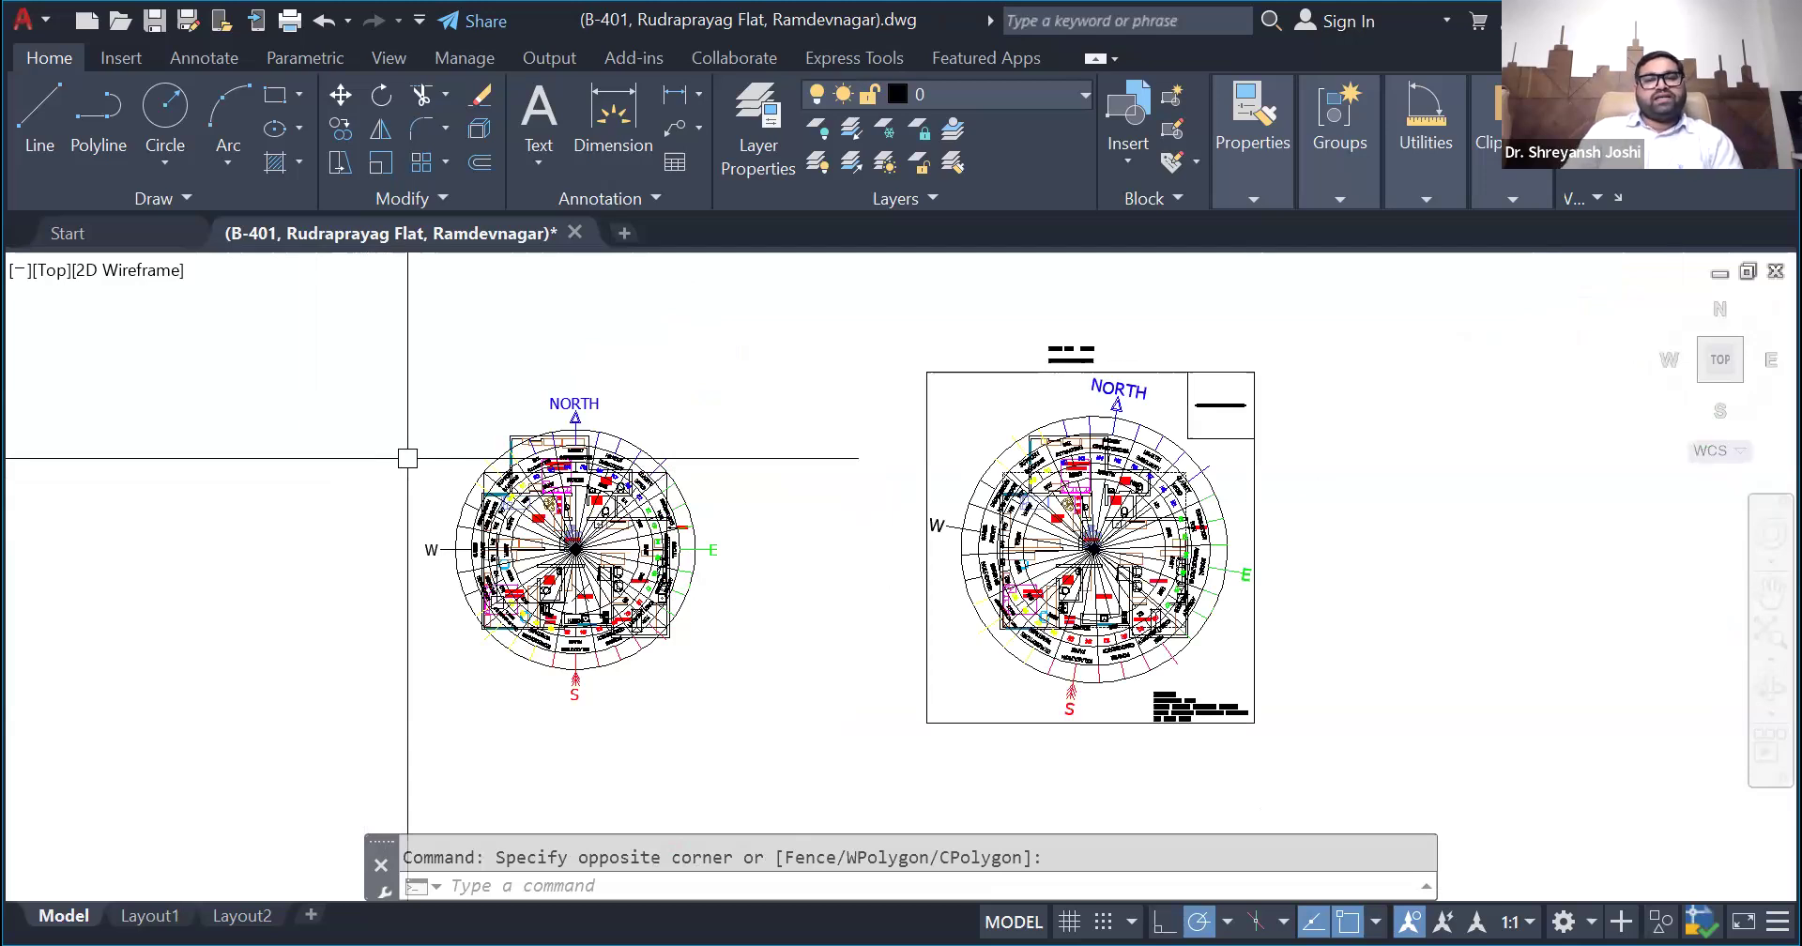
scroll(407, 458, down, 3)
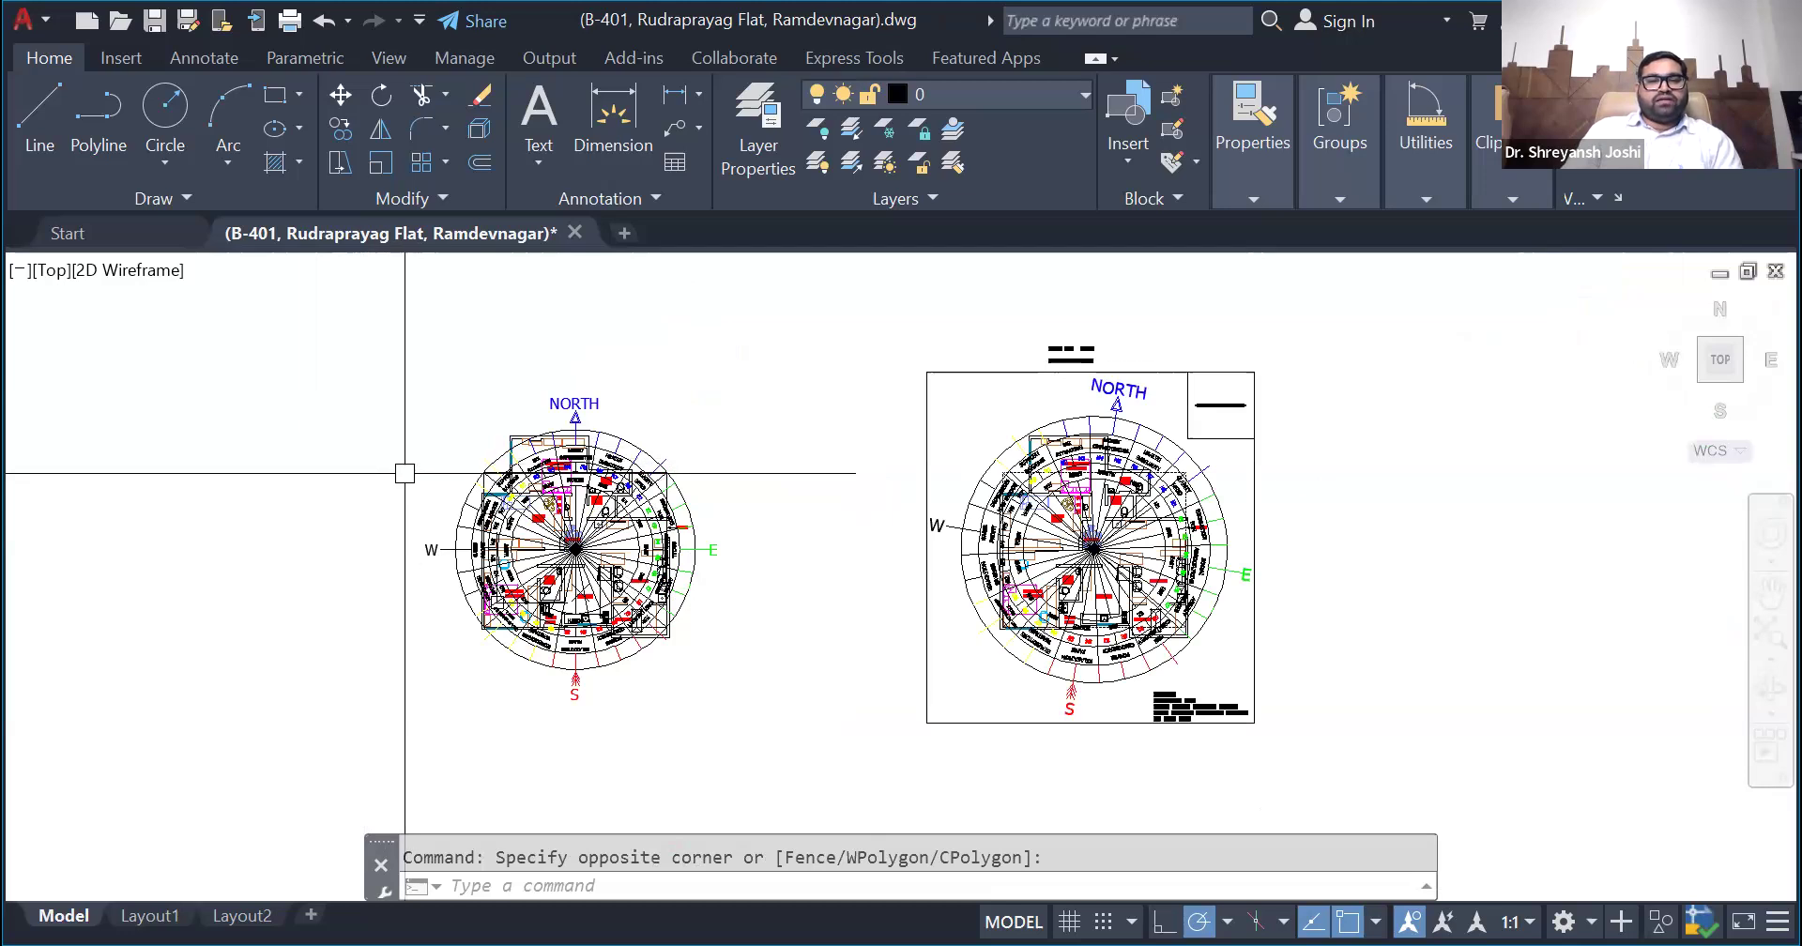
- Examine the building's orientation on the satellite image of Rudraprayag Apartments and the reference lines drawn along its edge
scroll(708, 382, up, 1)
scroll(707, 382, up, 10)
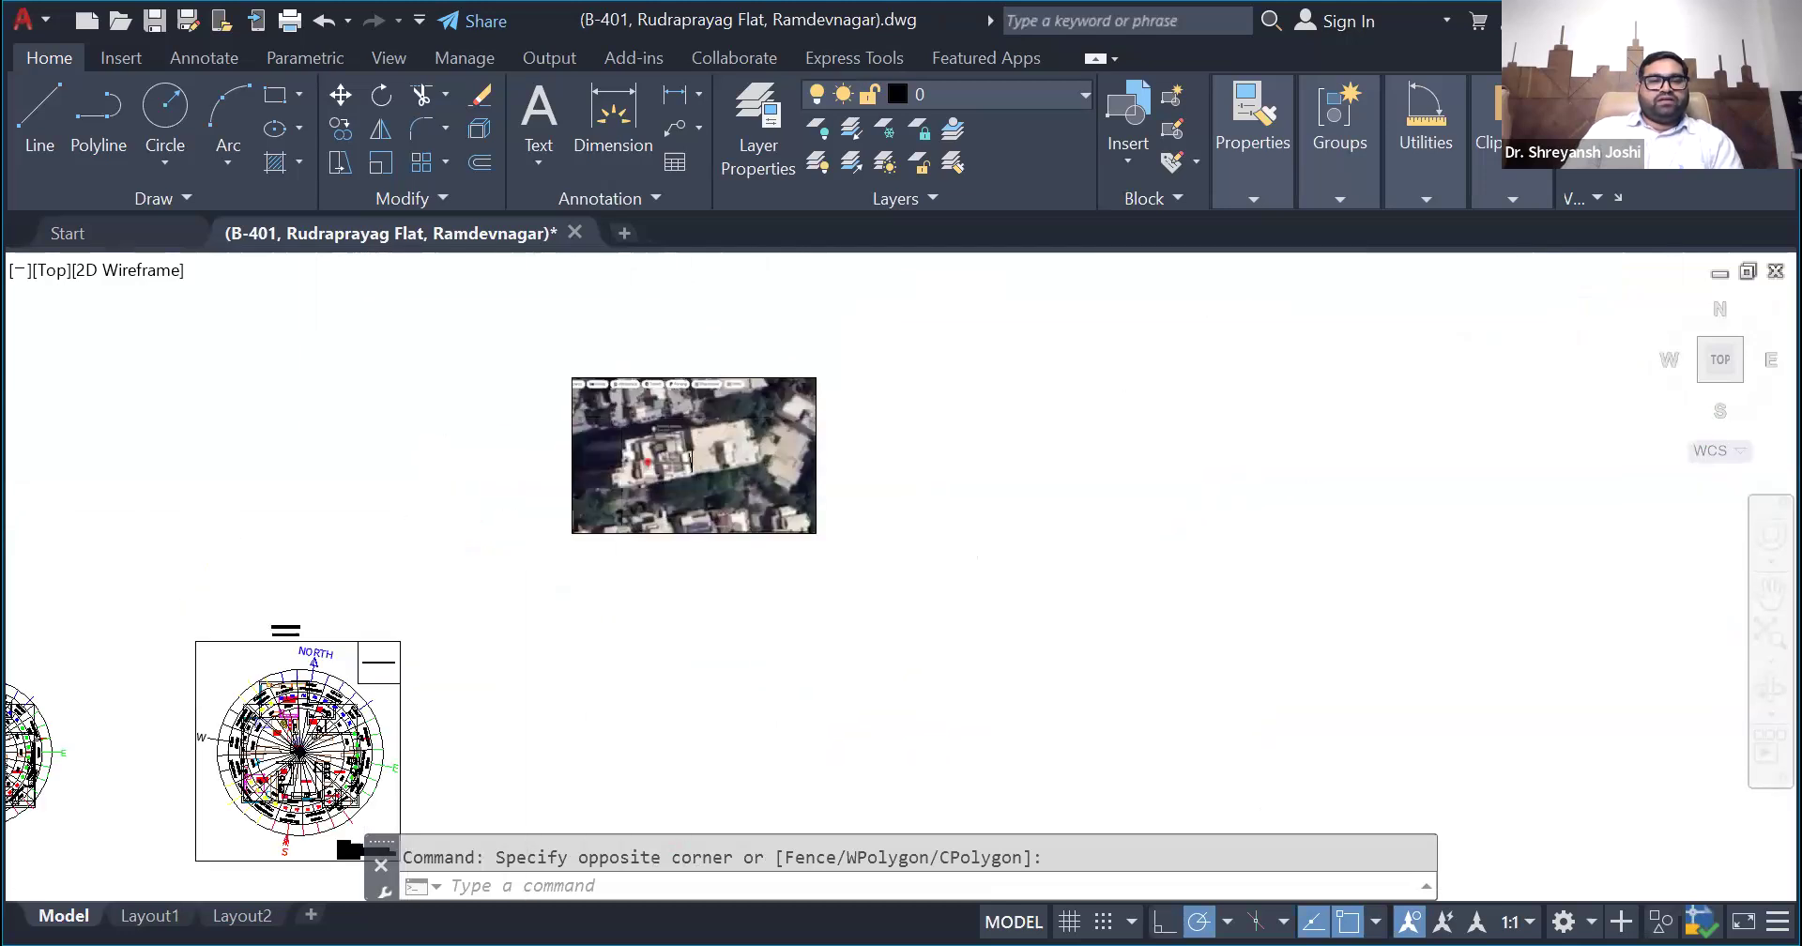
scroll(732, 573, down, 2)
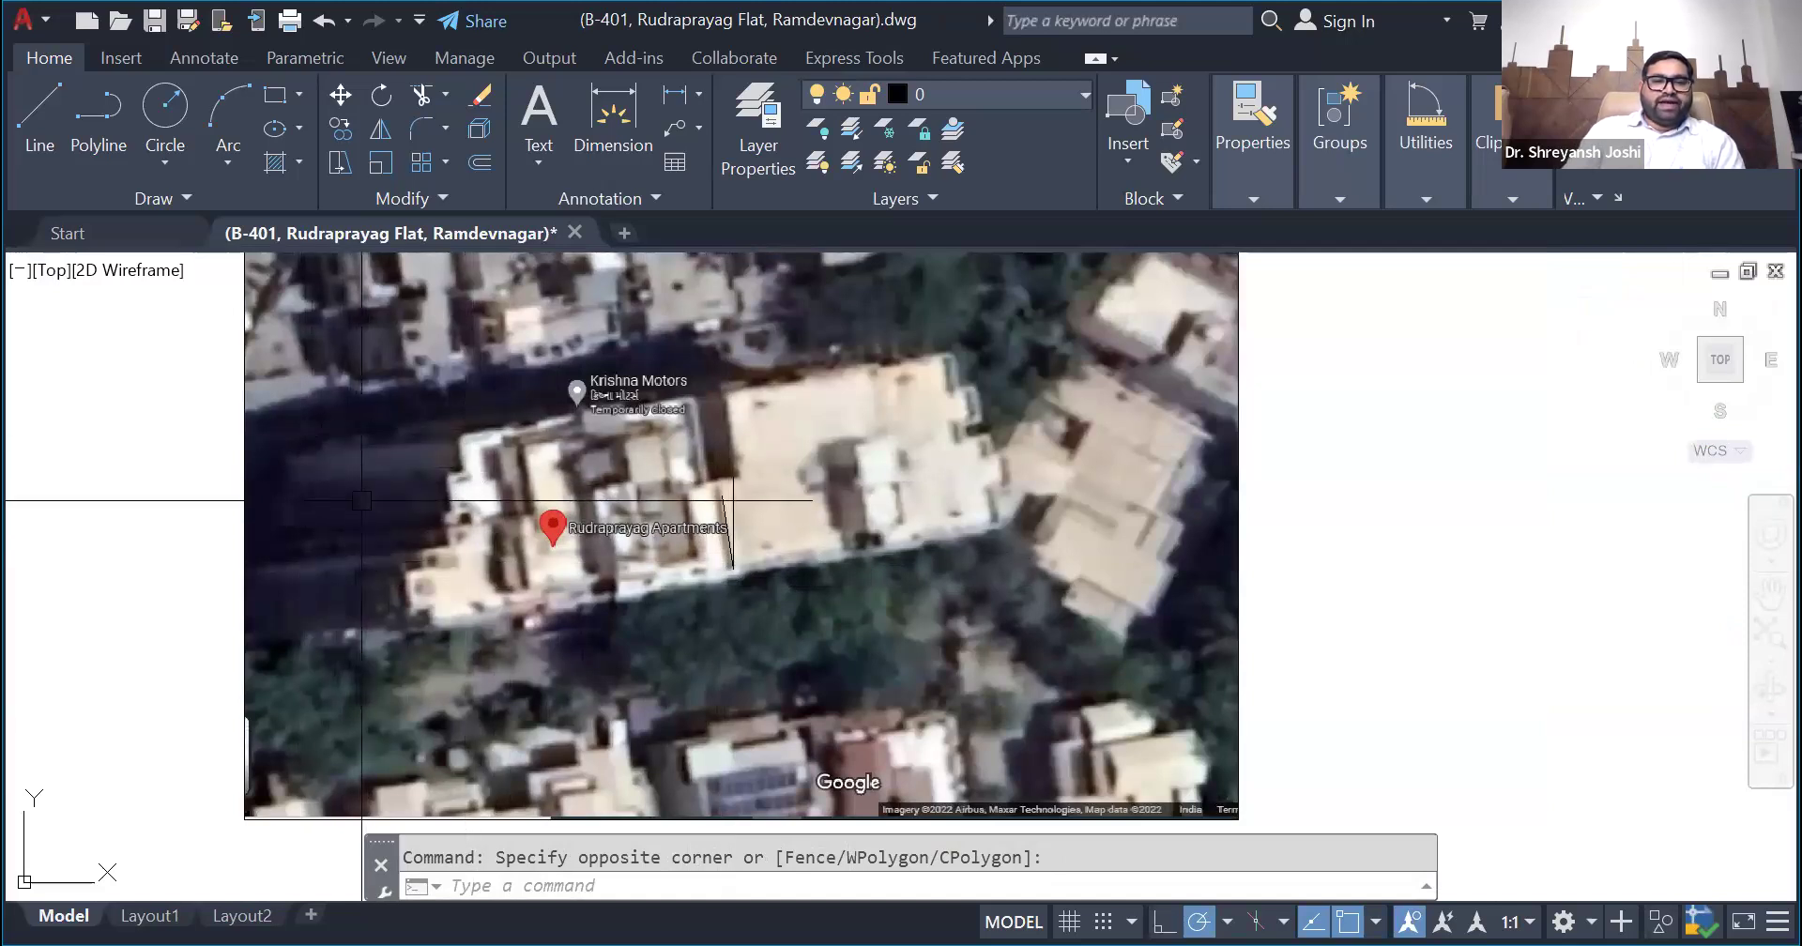
scroll(798, 647, down, 1)
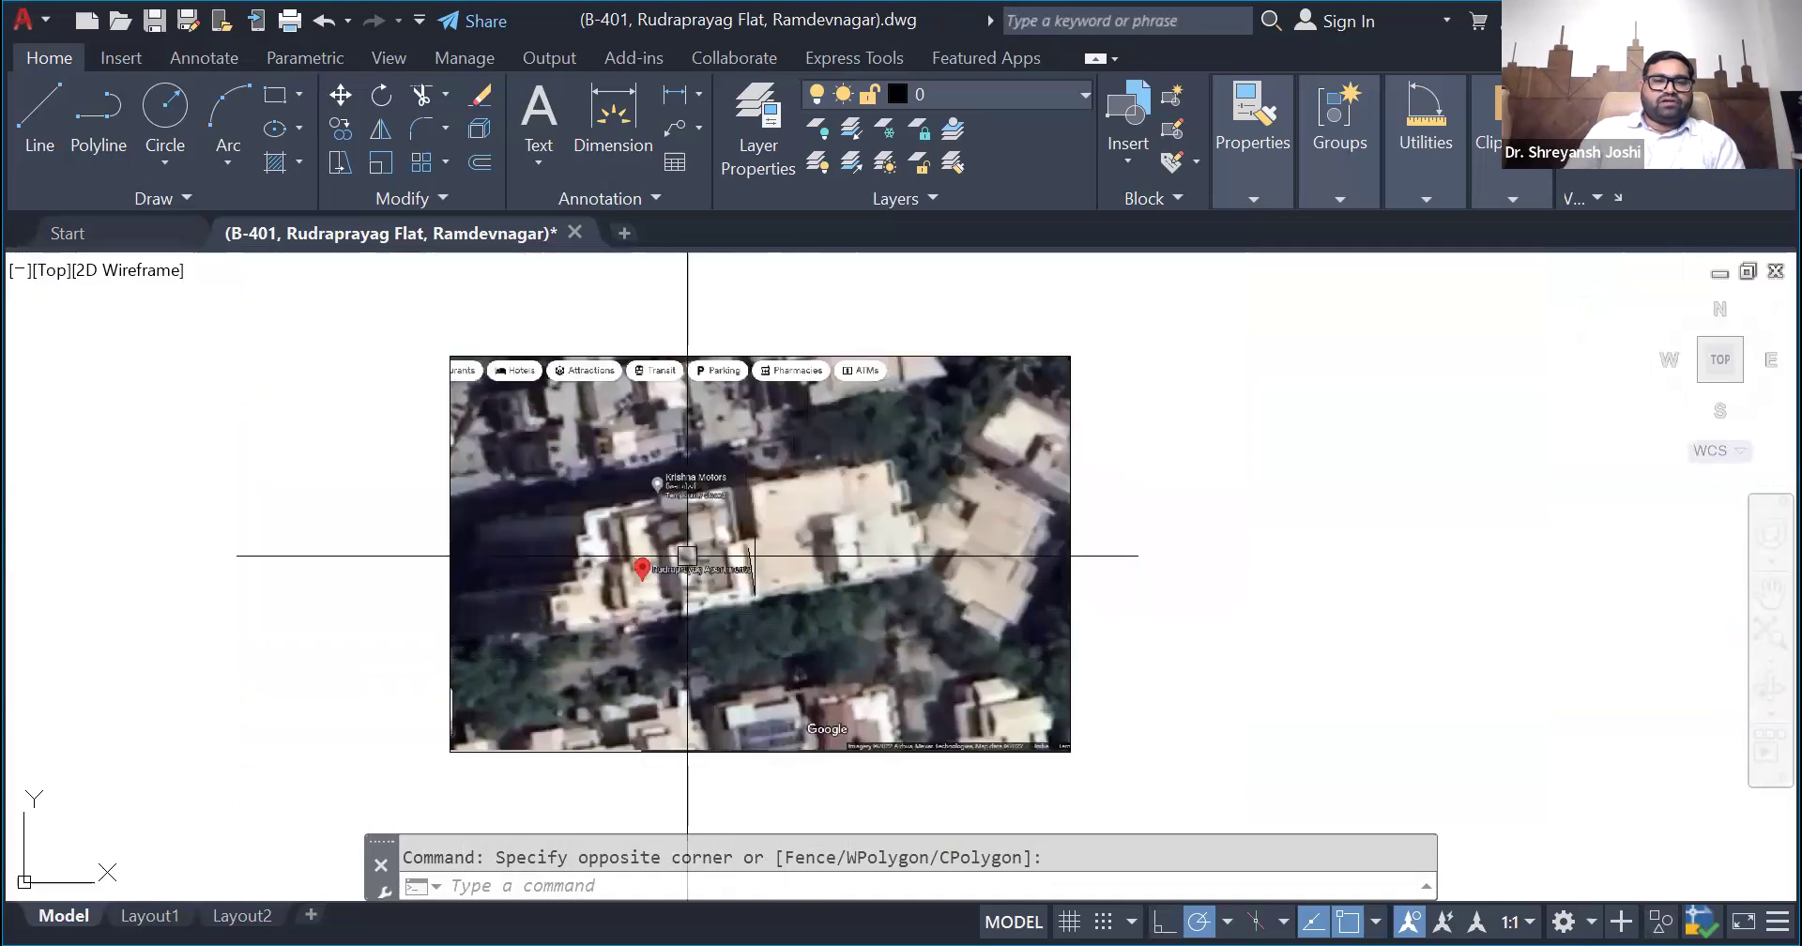
scroll(510, 521, up, 1)
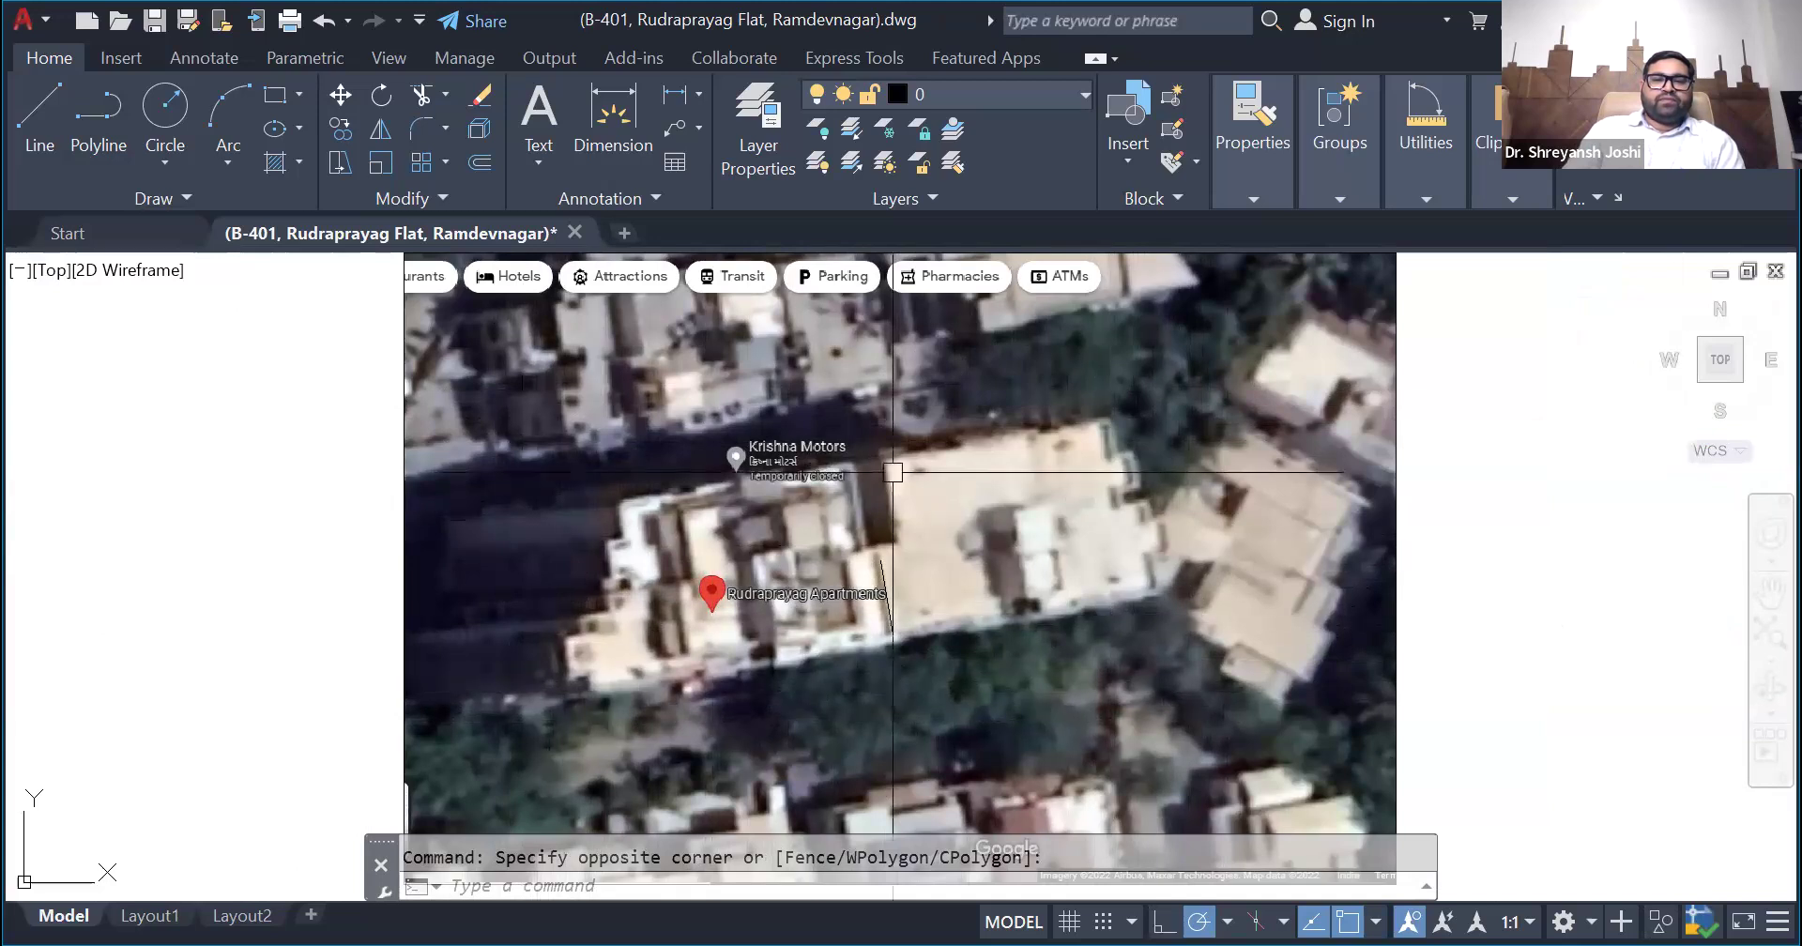
scroll(1003, 636, up, 2)
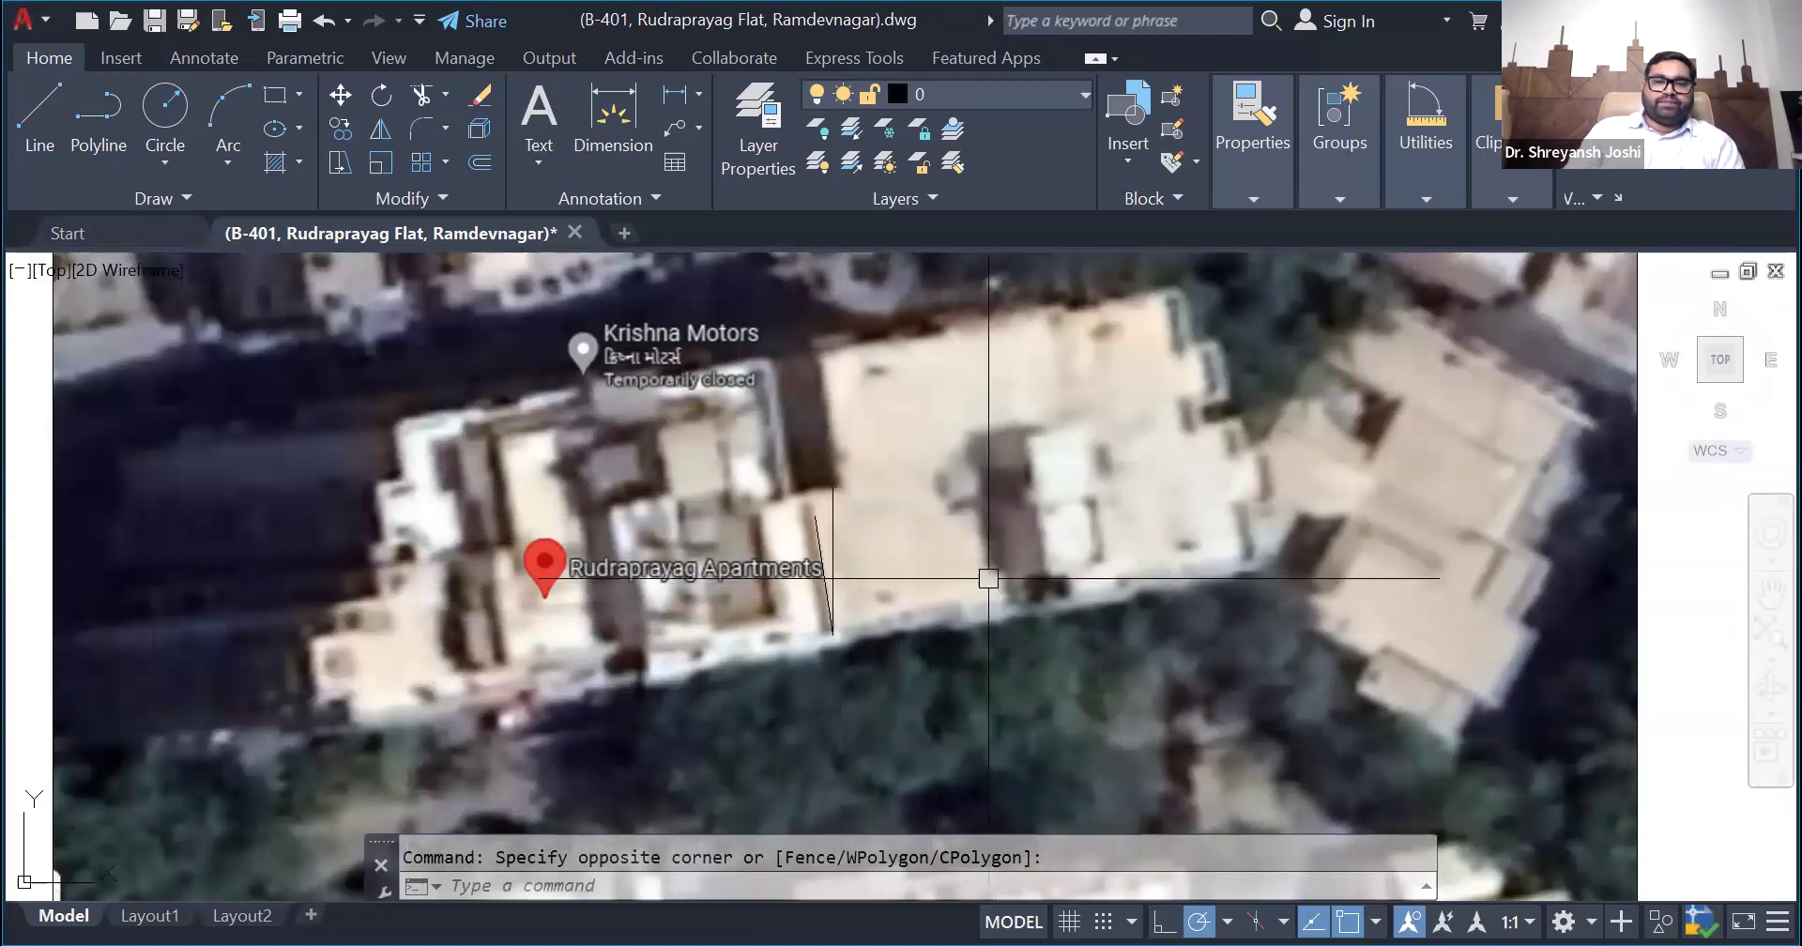
scroll(901, 539, up, 3)
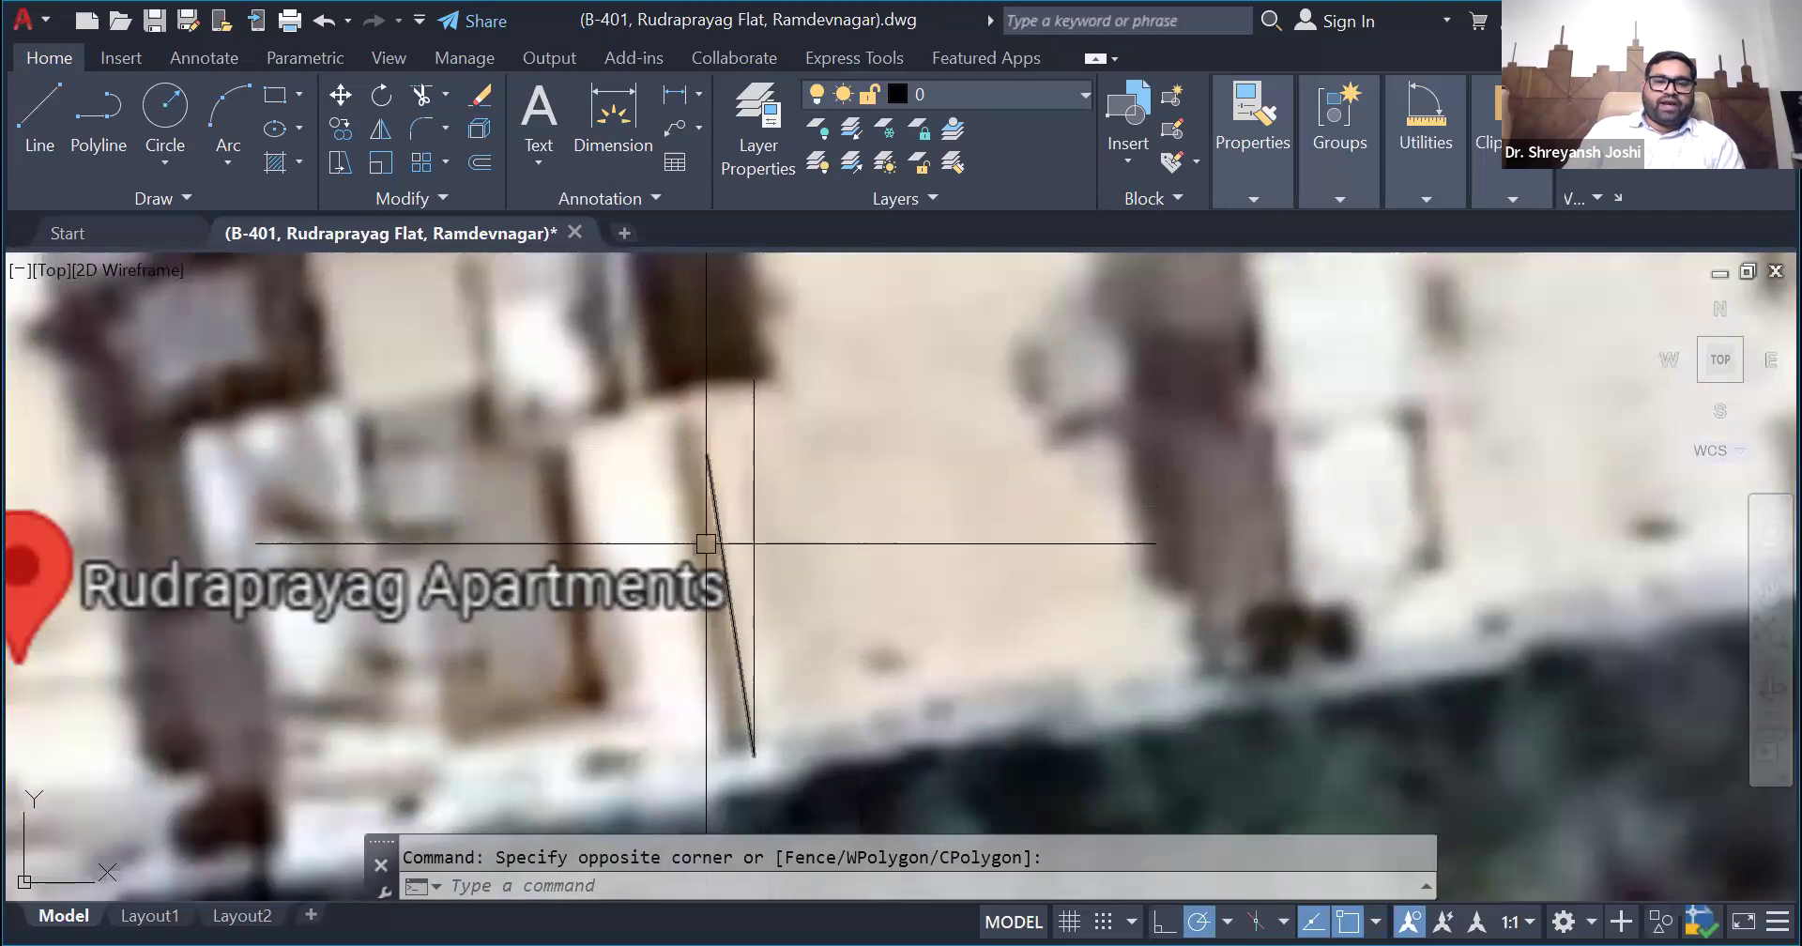
- Highlight the slanted building-edge line and the vertical reference line on the satellite image, and clear the selection
scroll(661, 402, down, 2)
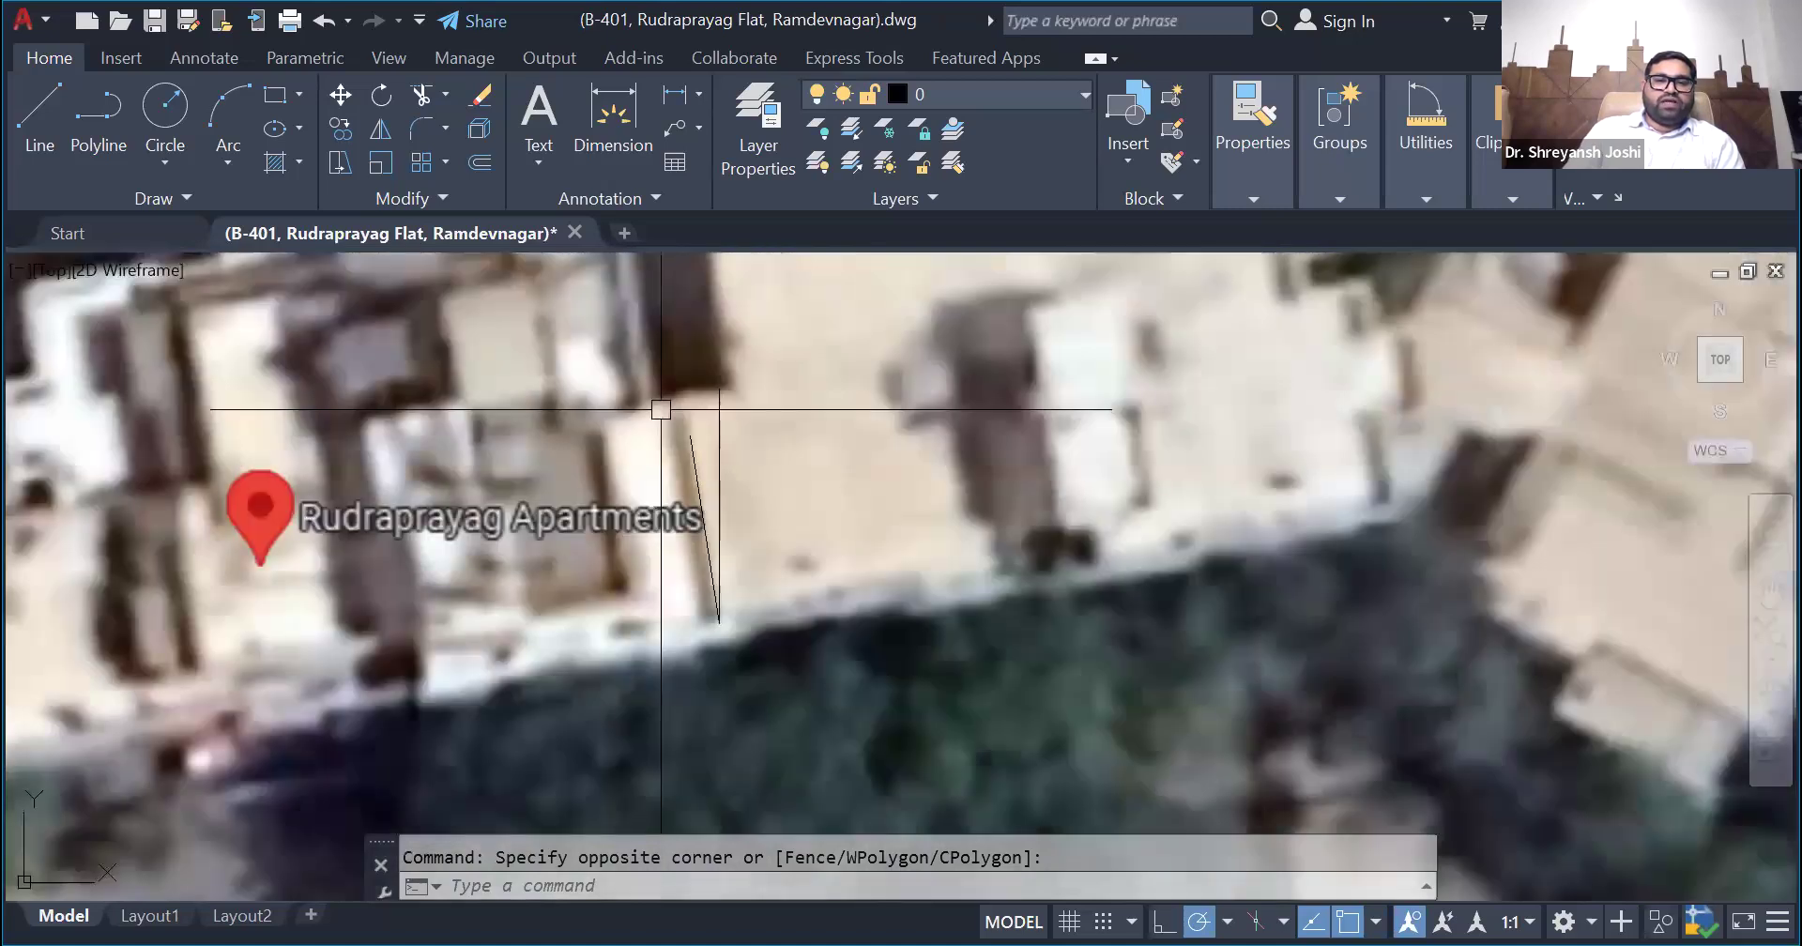
scroll(666, 408, up, 2)
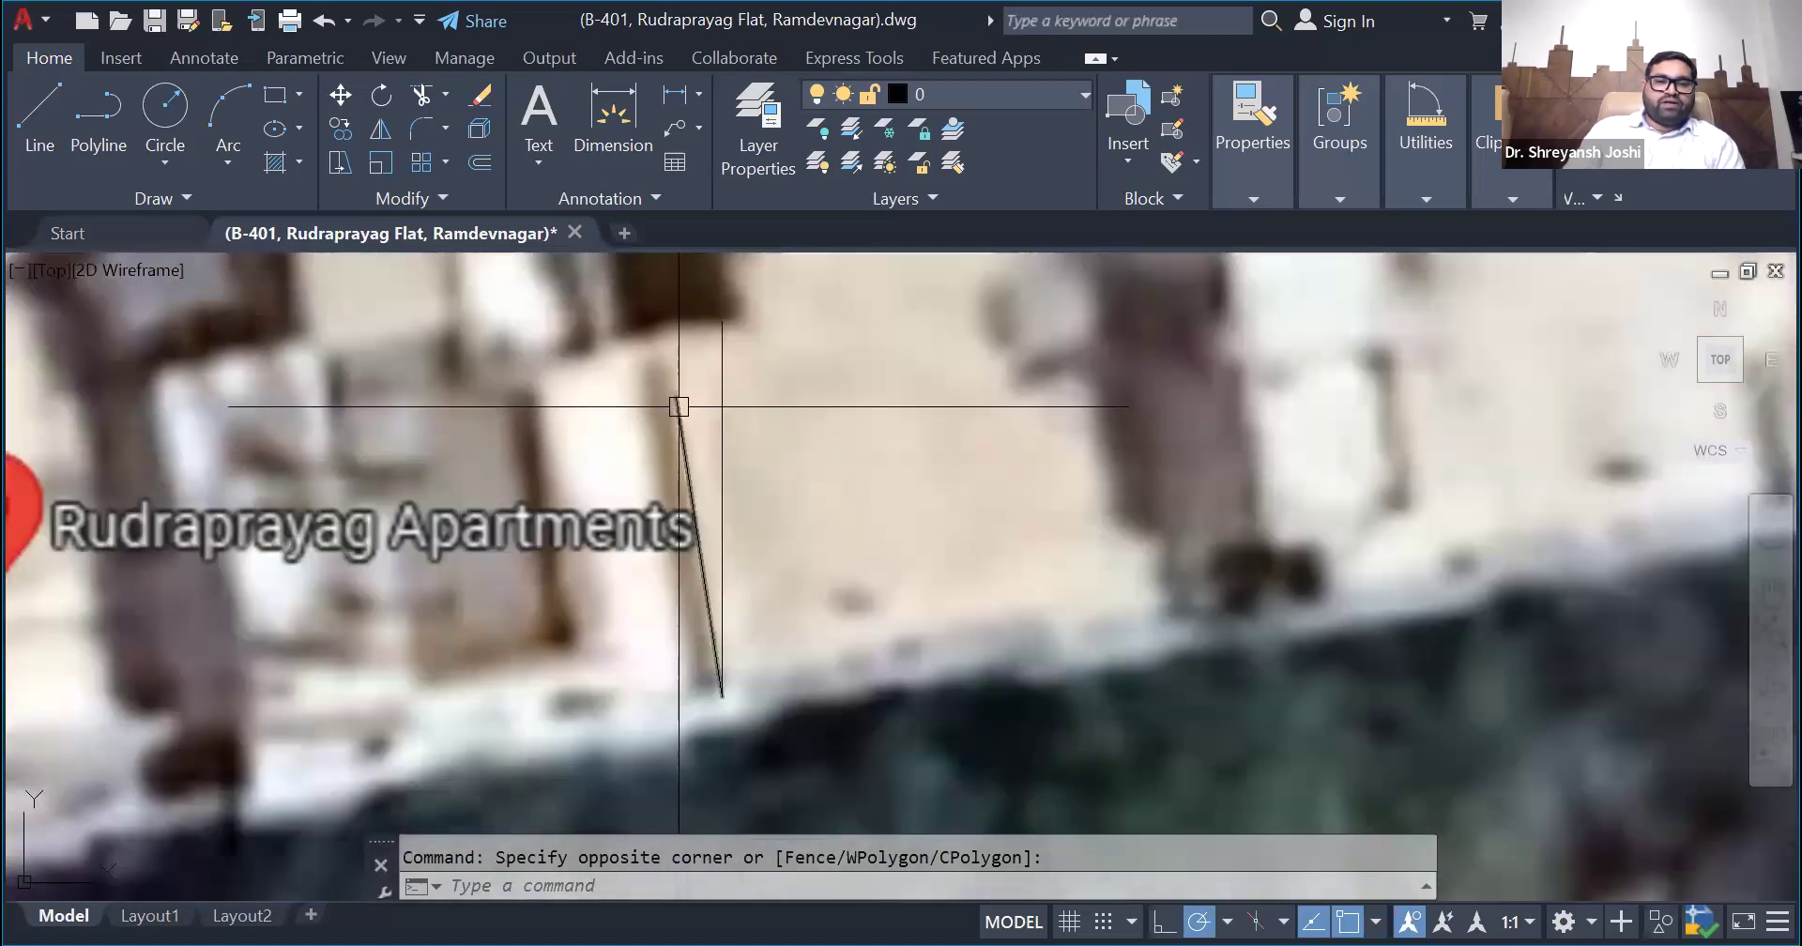
click(676, 420)
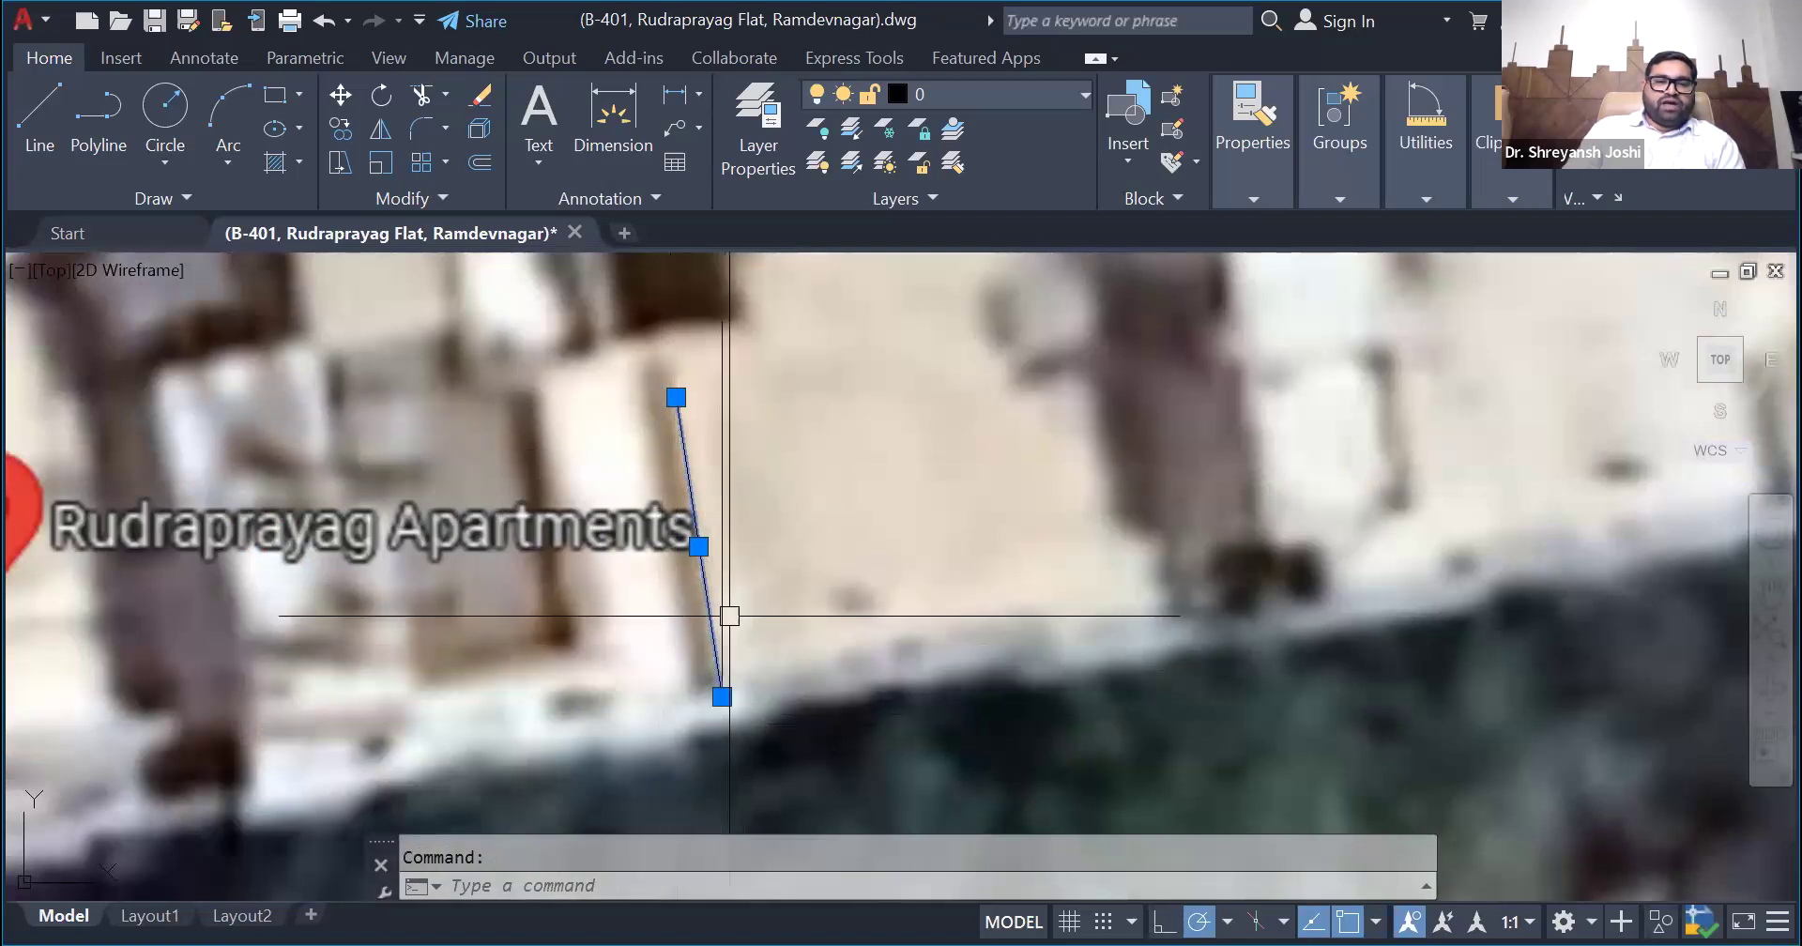
click(727, 454)
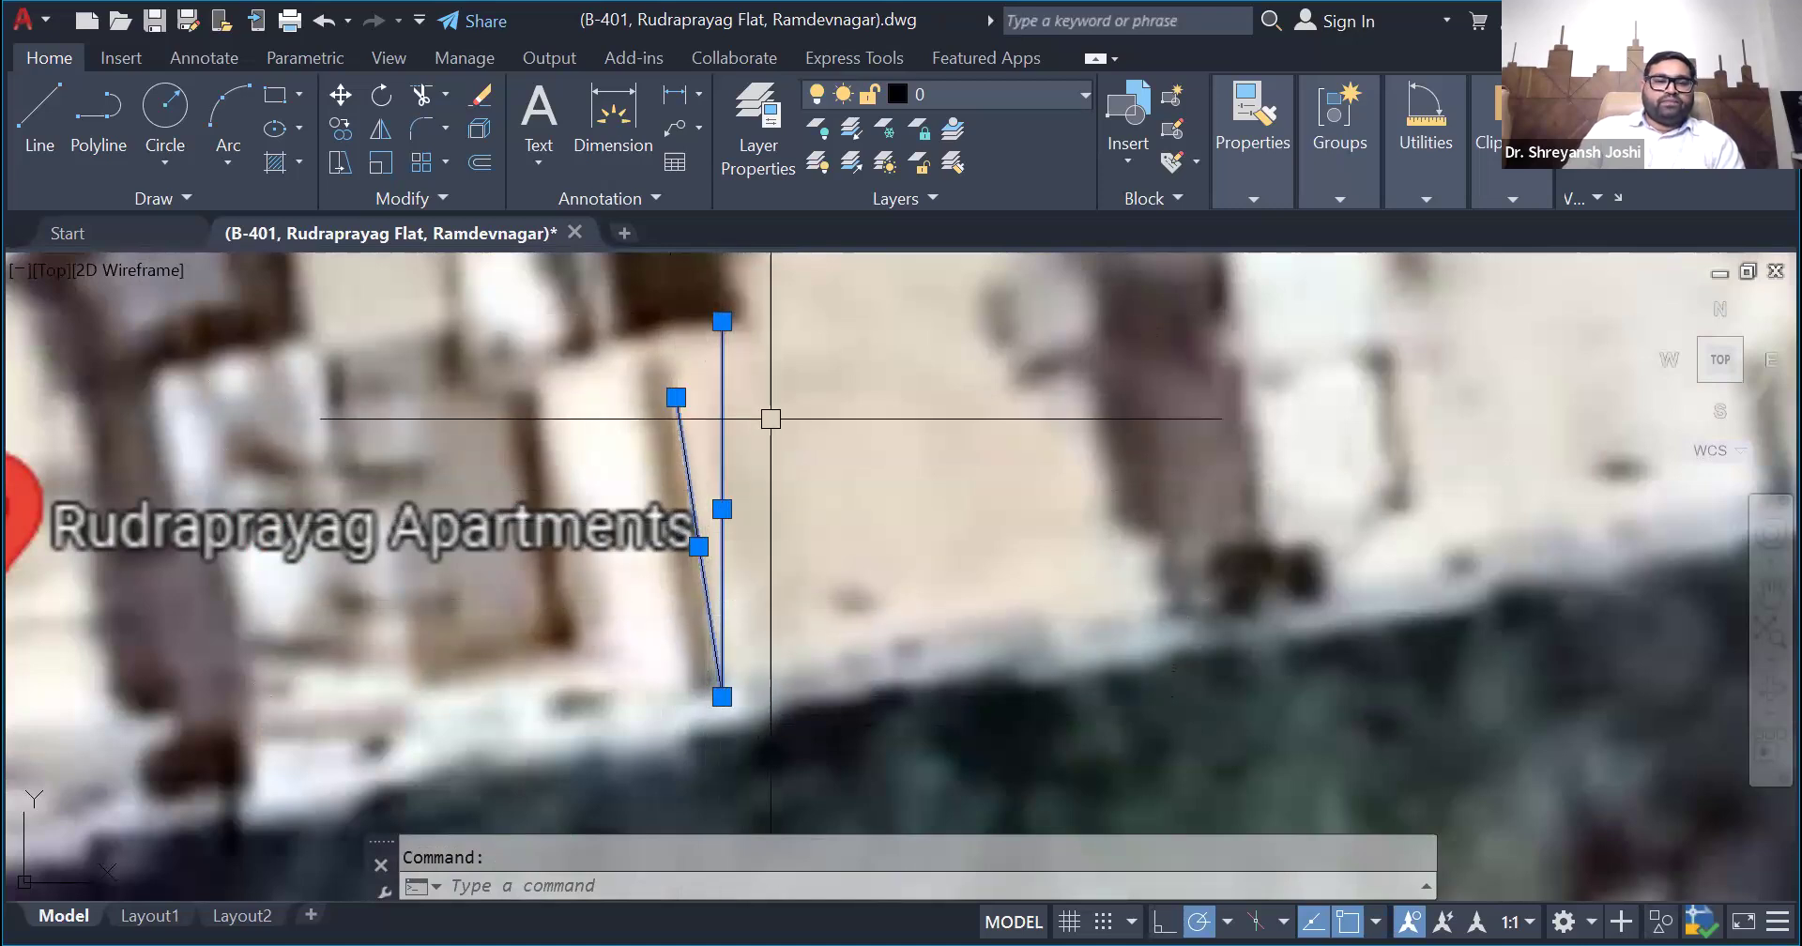
key(Escape)
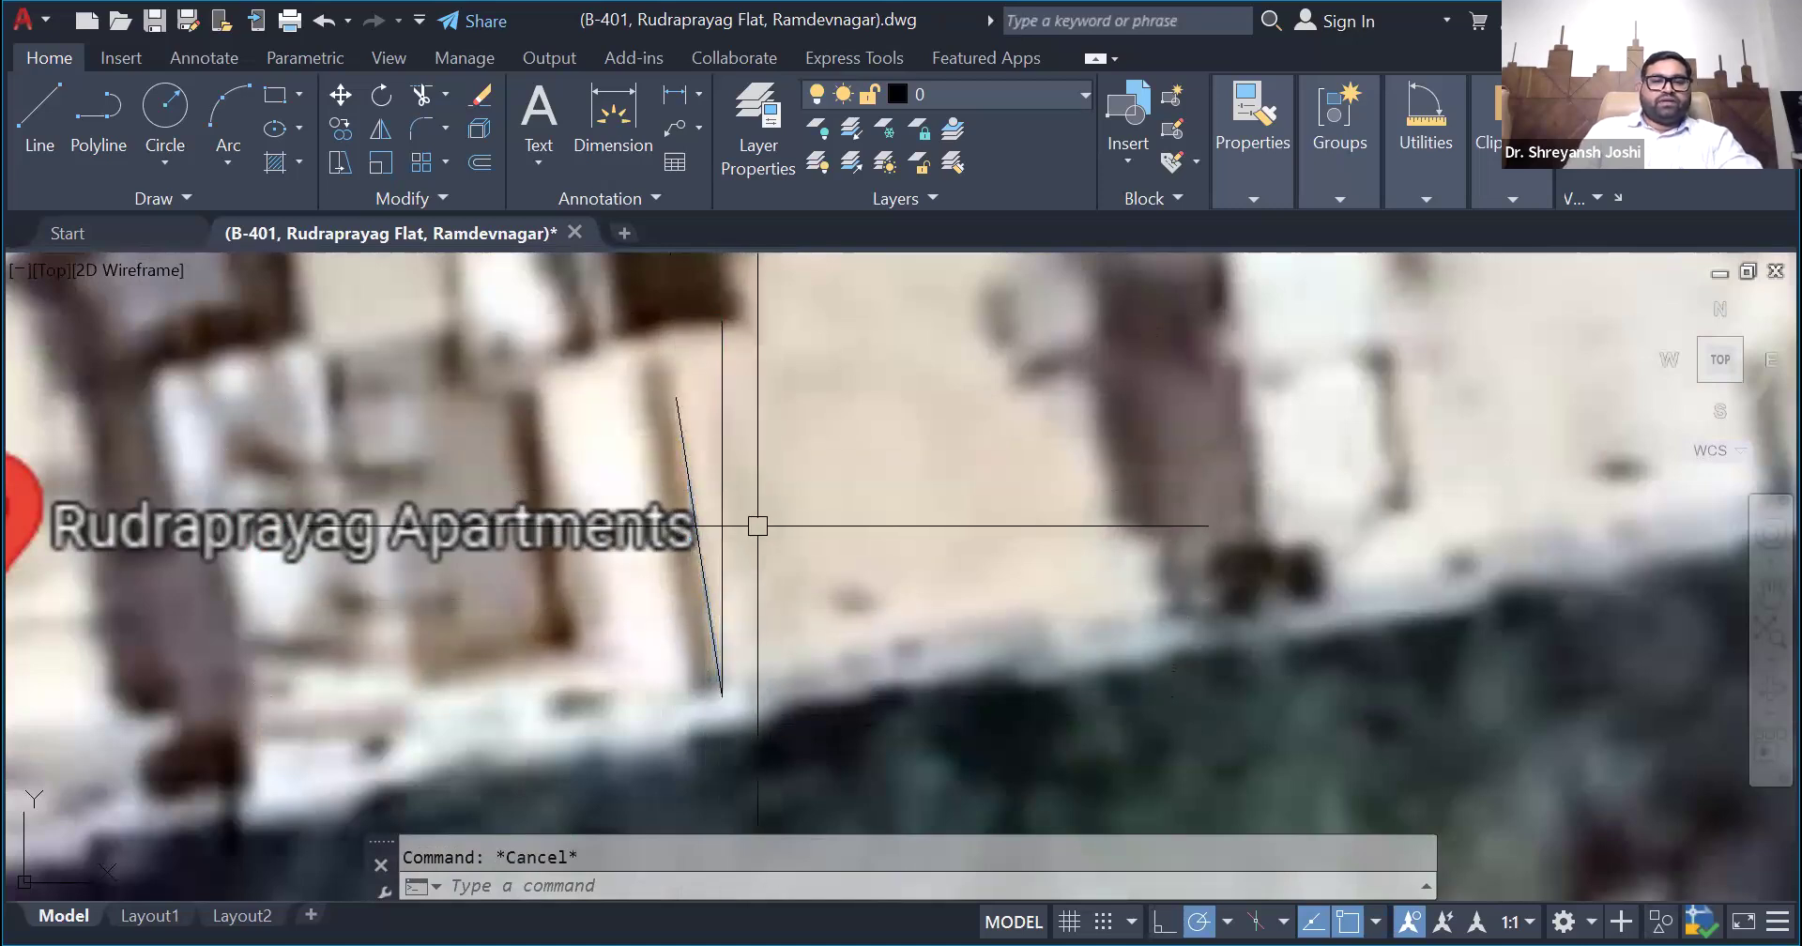
- Measure the angle between the slanted building-edge line and the vertical reference line on the satellite image
scroll(727, 469, up, 2)
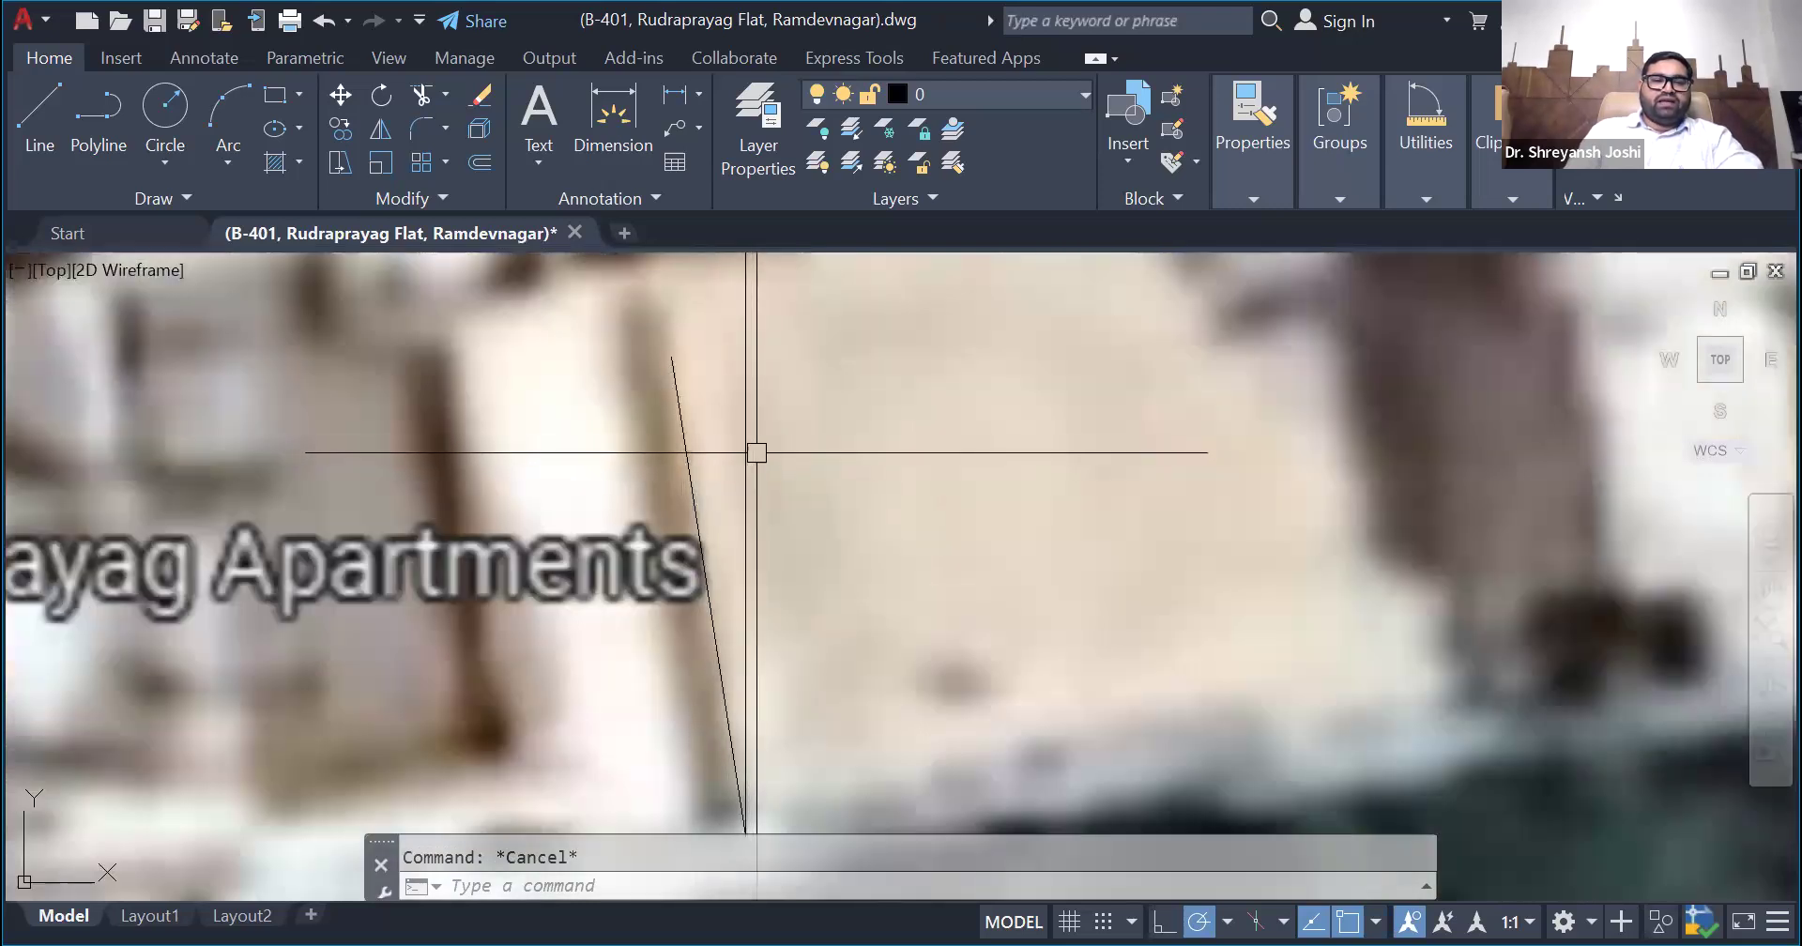
click(1401, 191)
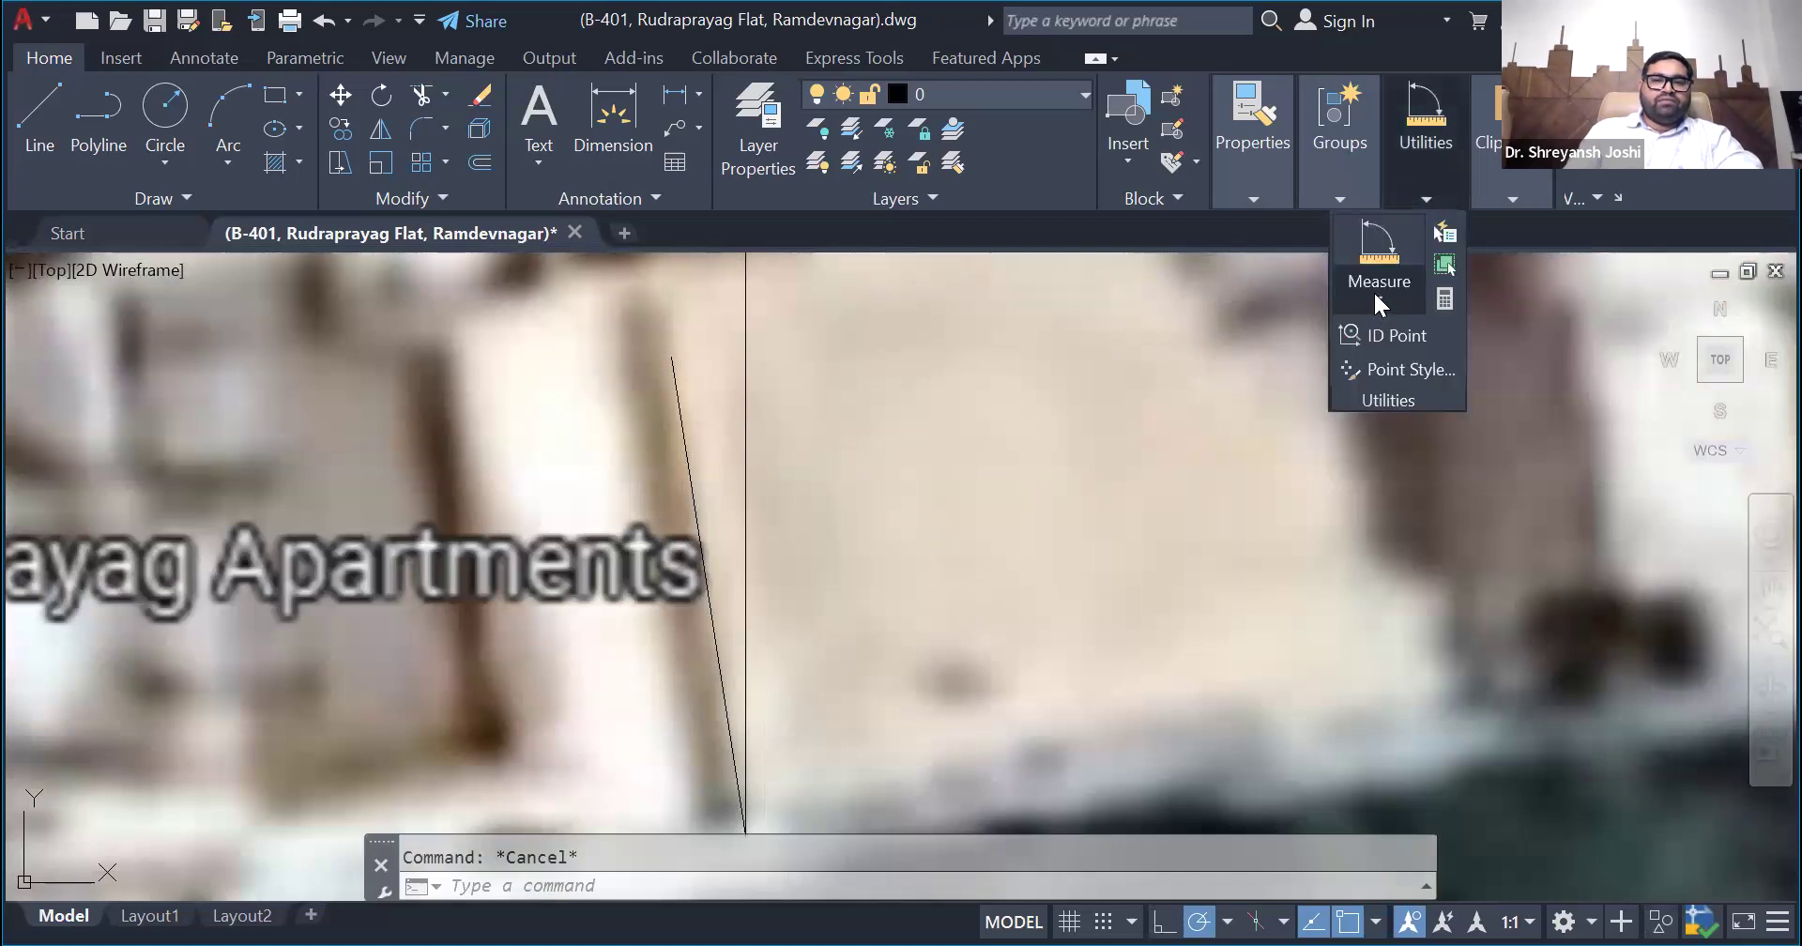
click(1376, 297)
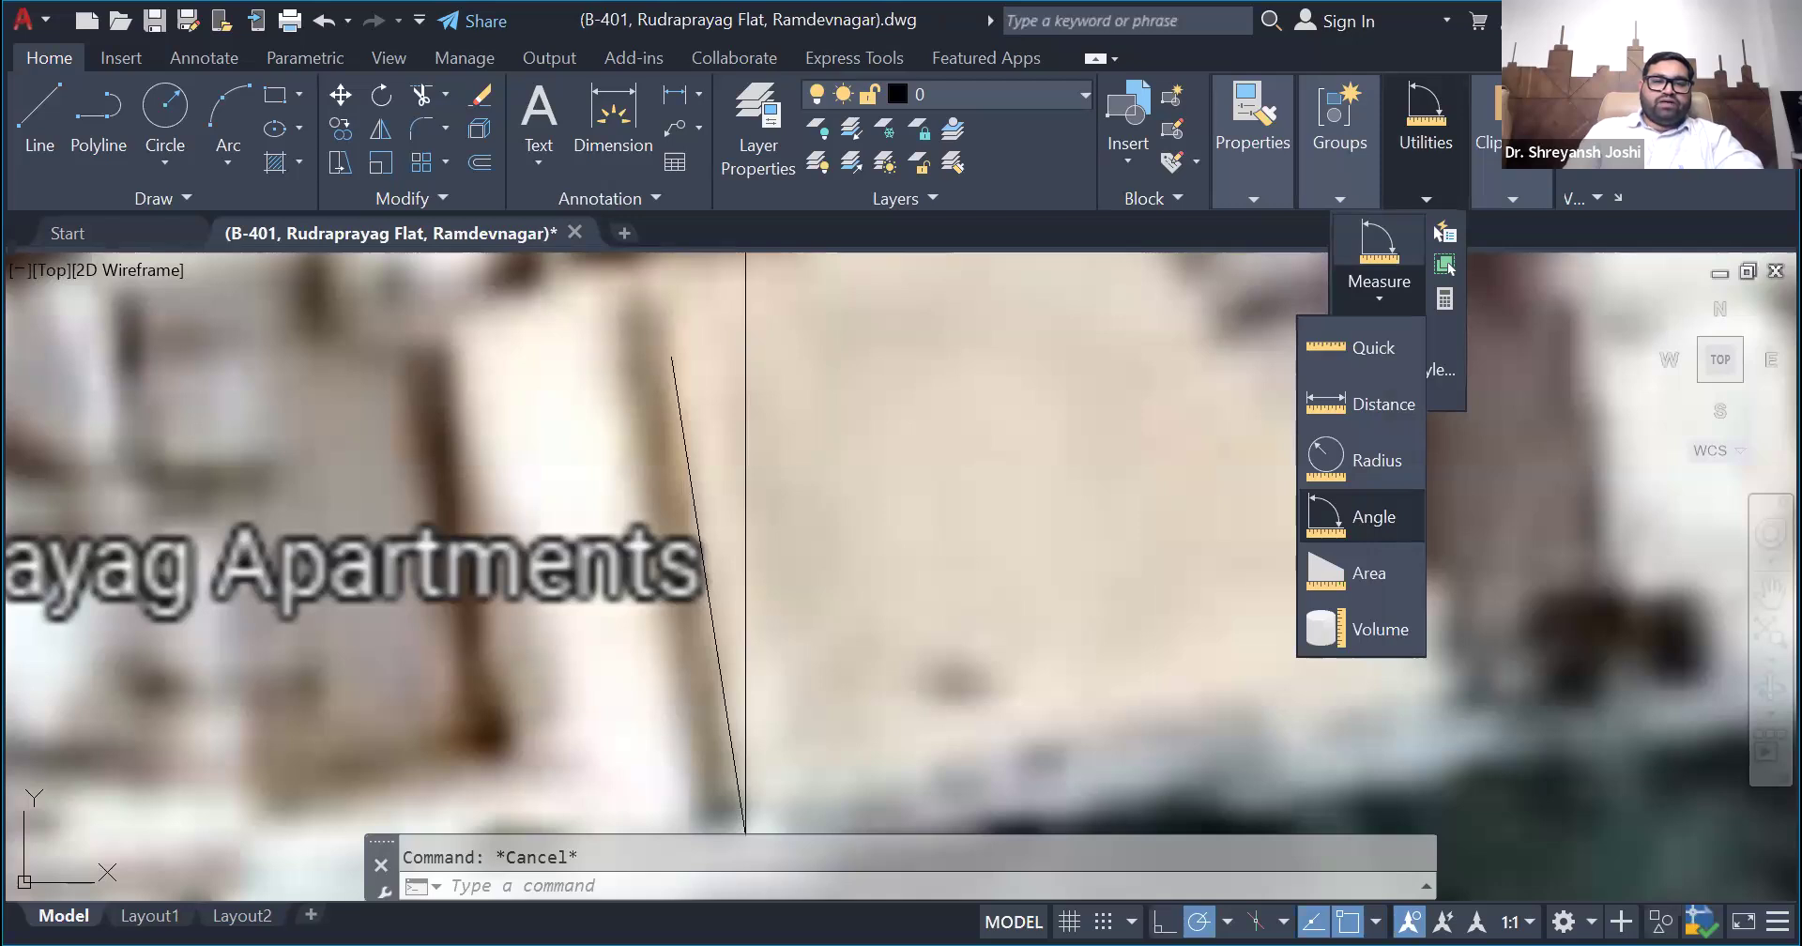
click(687, 431)
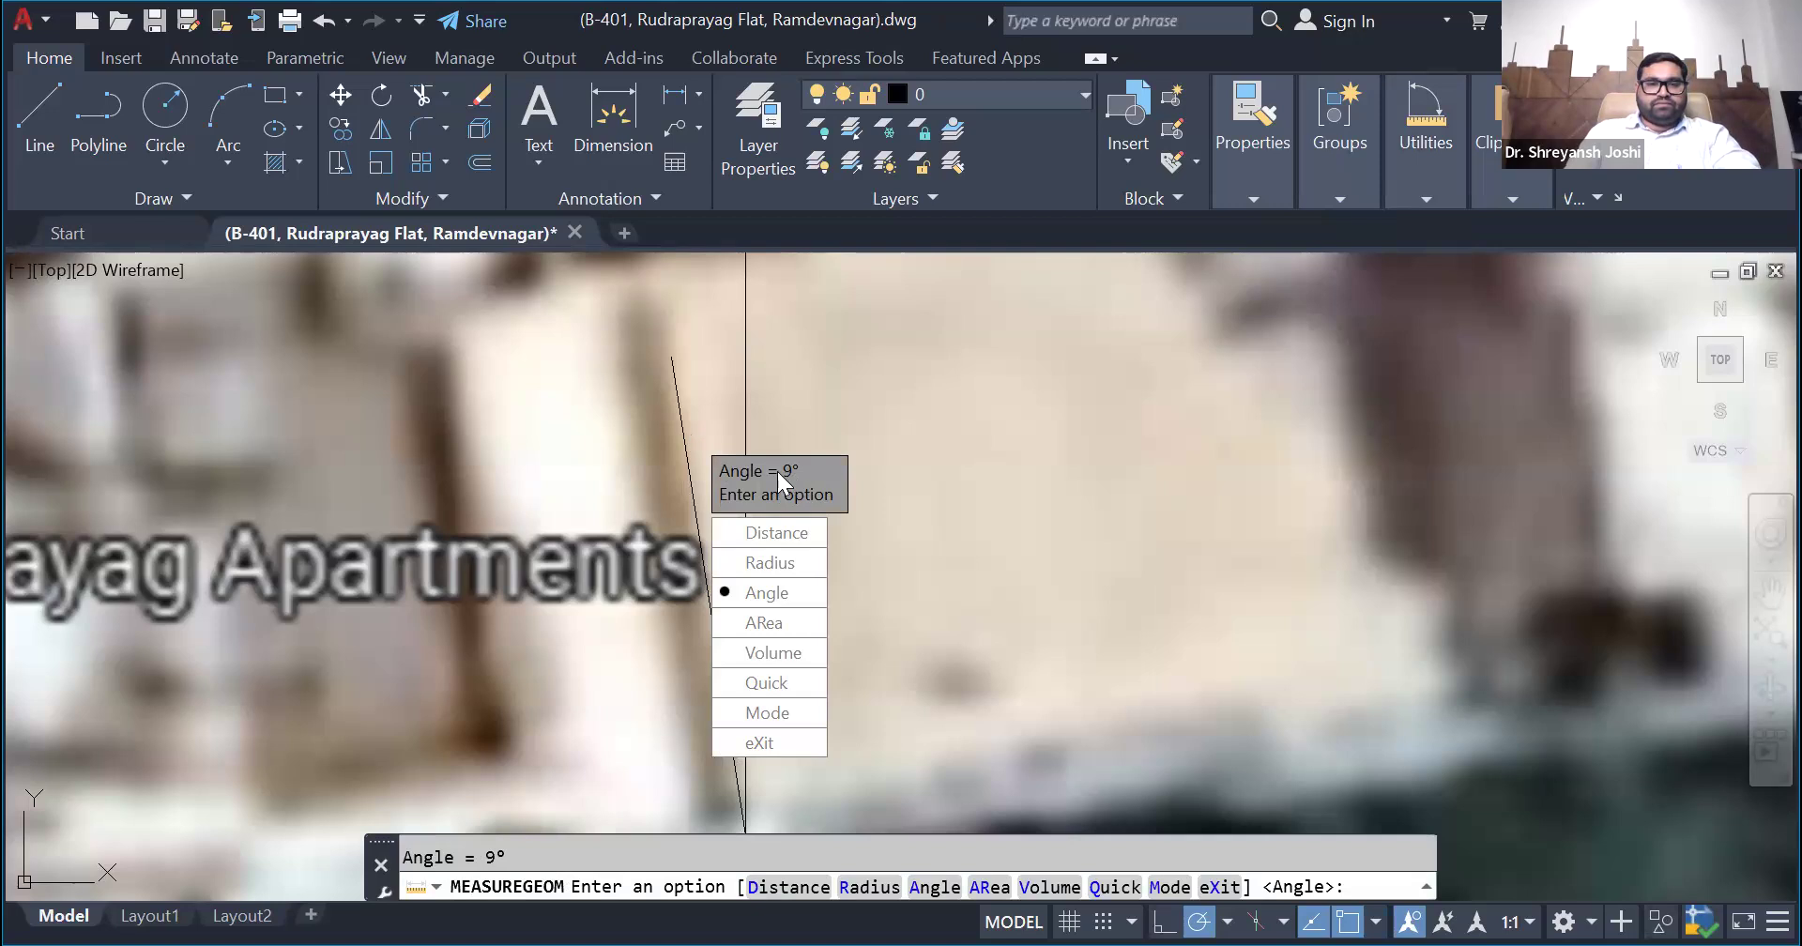
scroll(831, 530, down, 4)
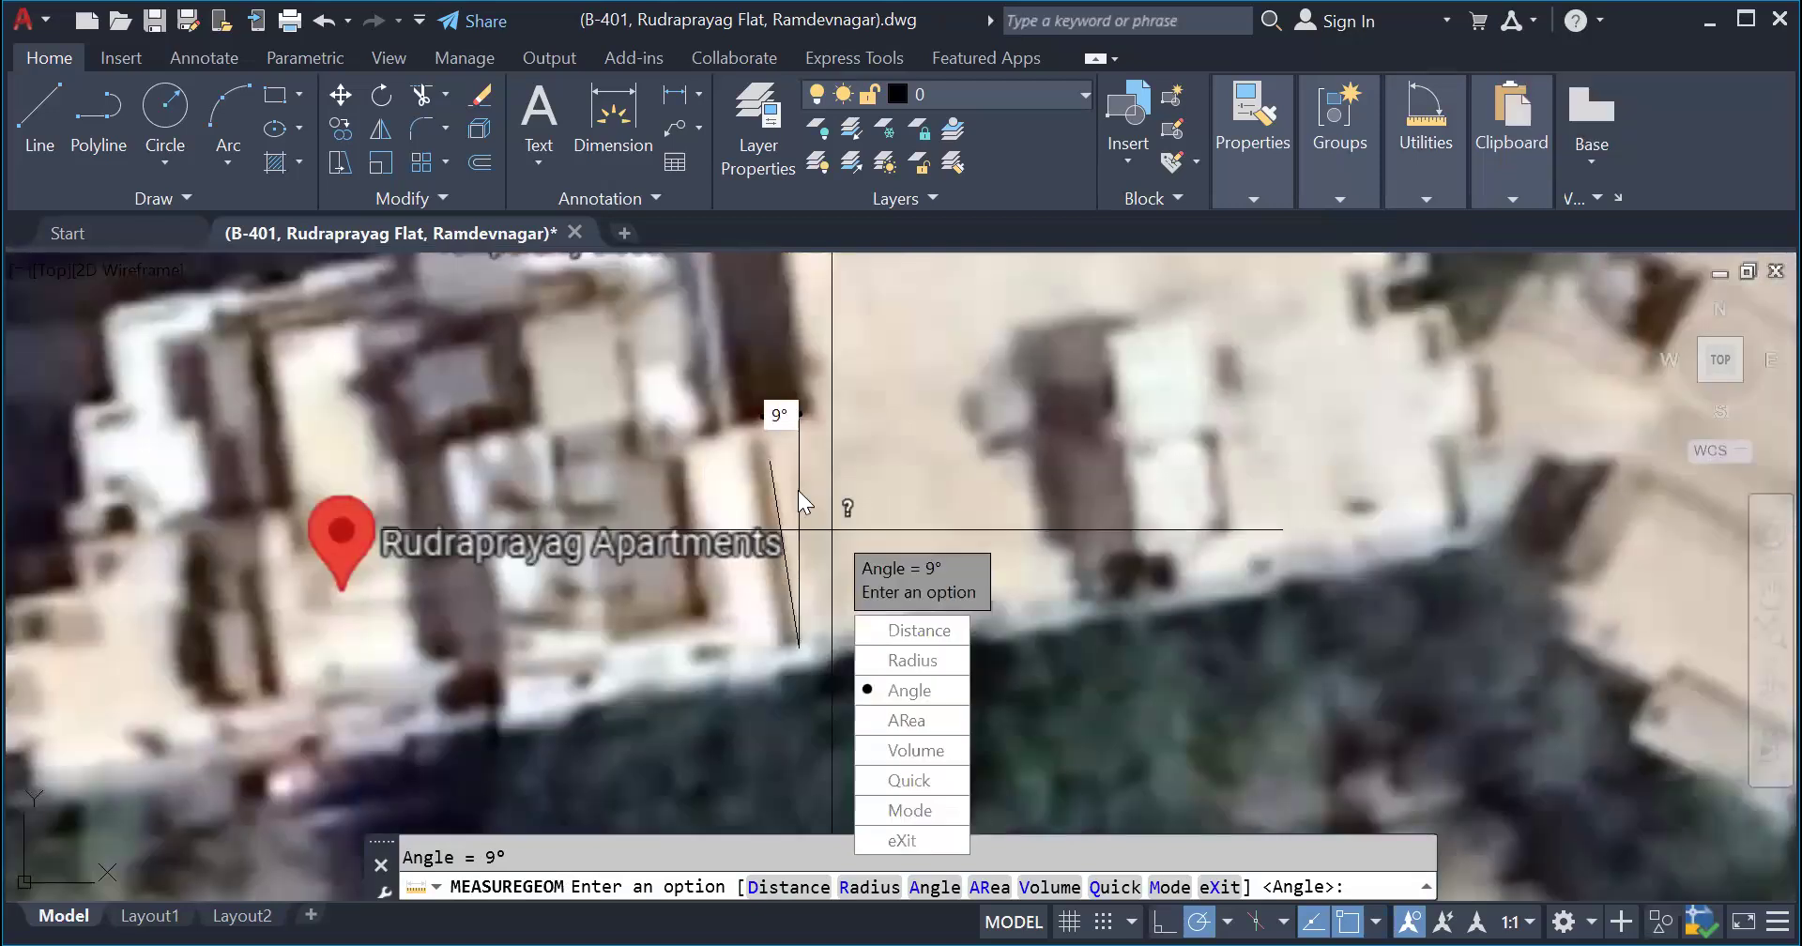
scroll(800, 533, up, 2)
scroll(792, 524, up, 2)
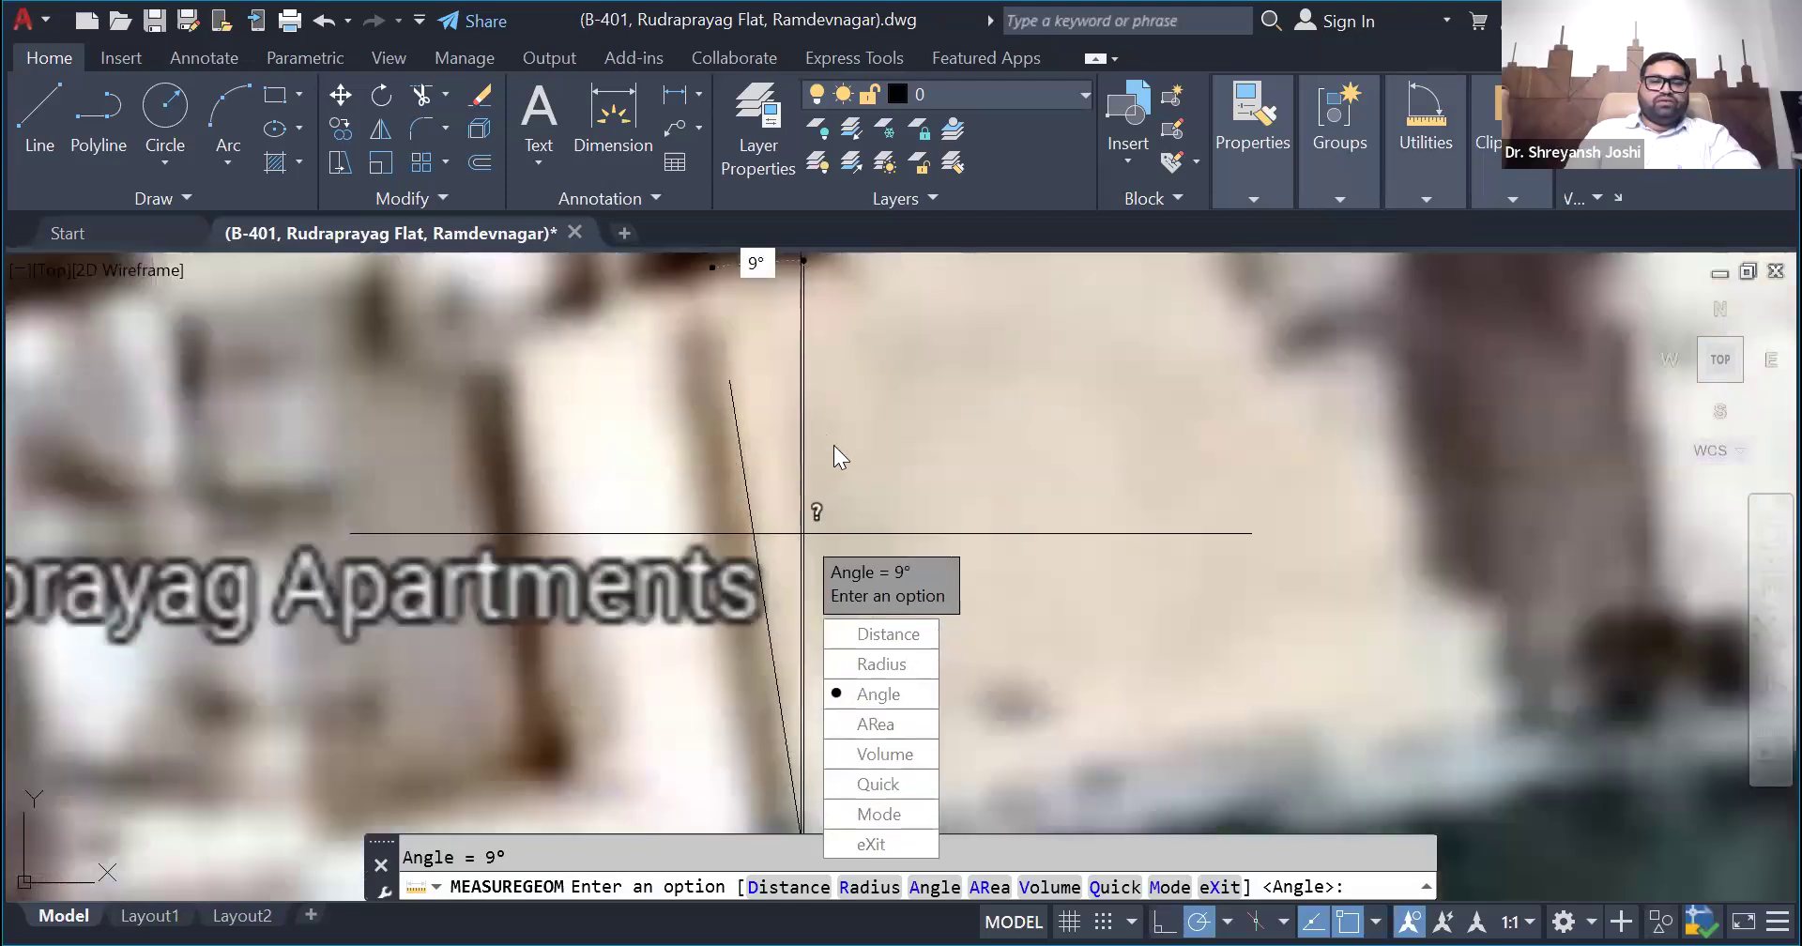
key(Escape)
scroll(757, 515, down, 3)
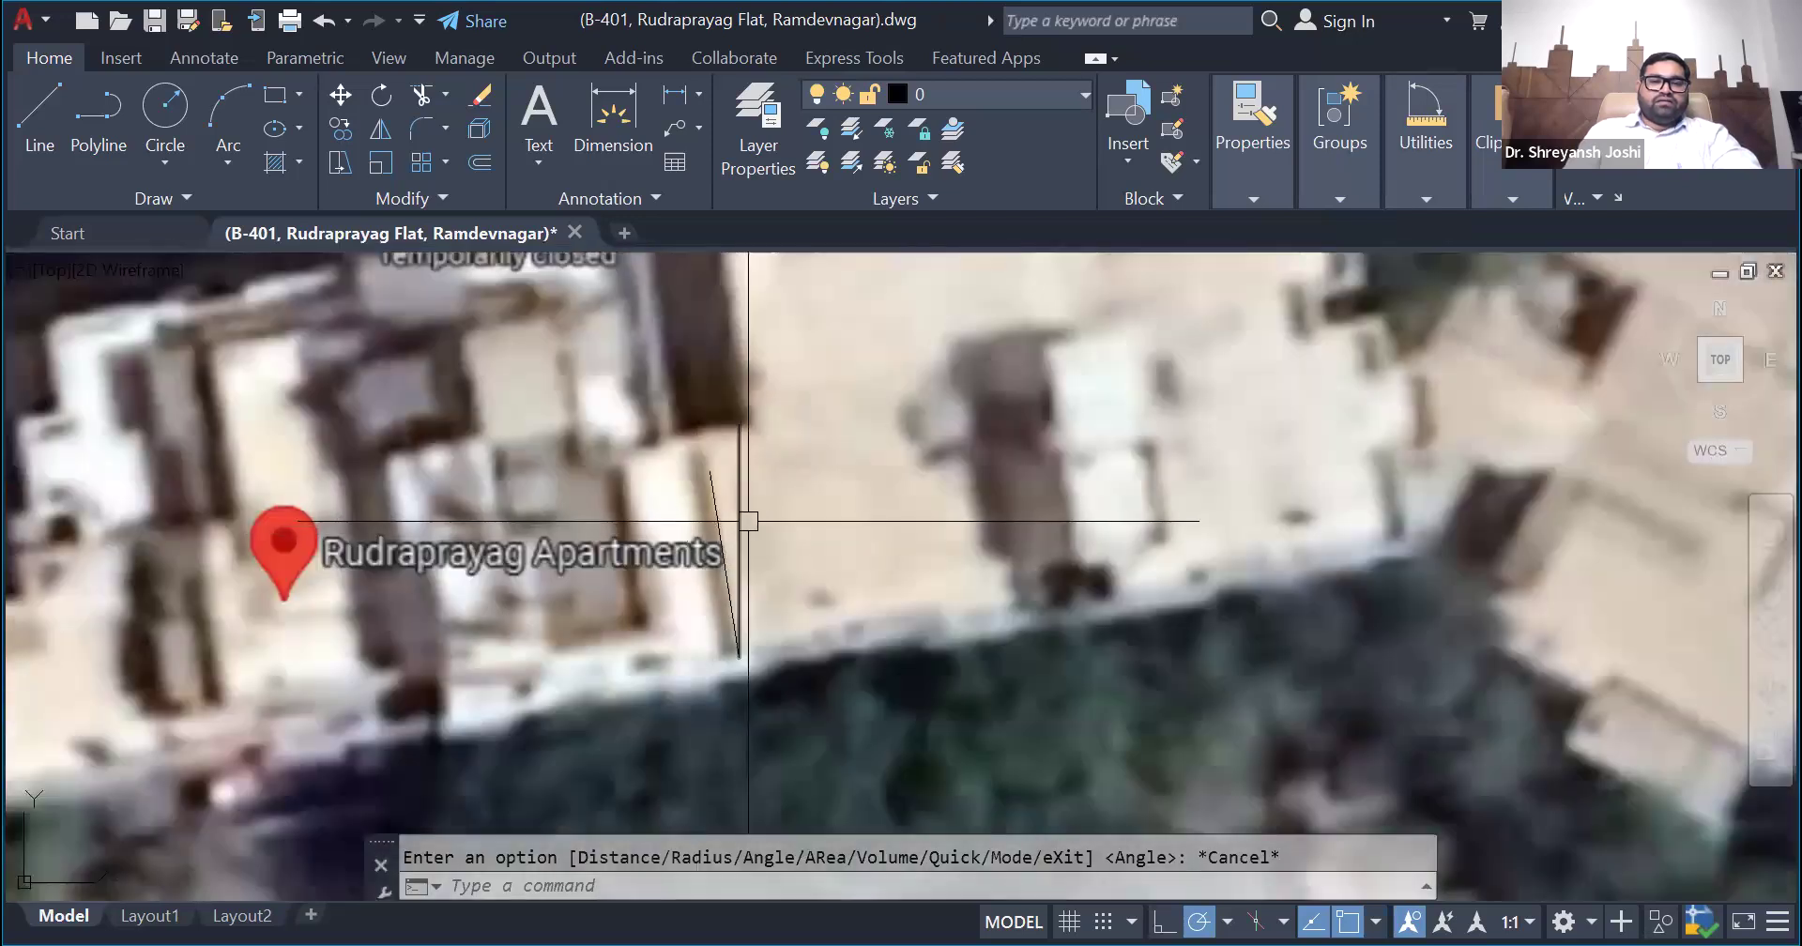
scroll(753, 516, up, 1)
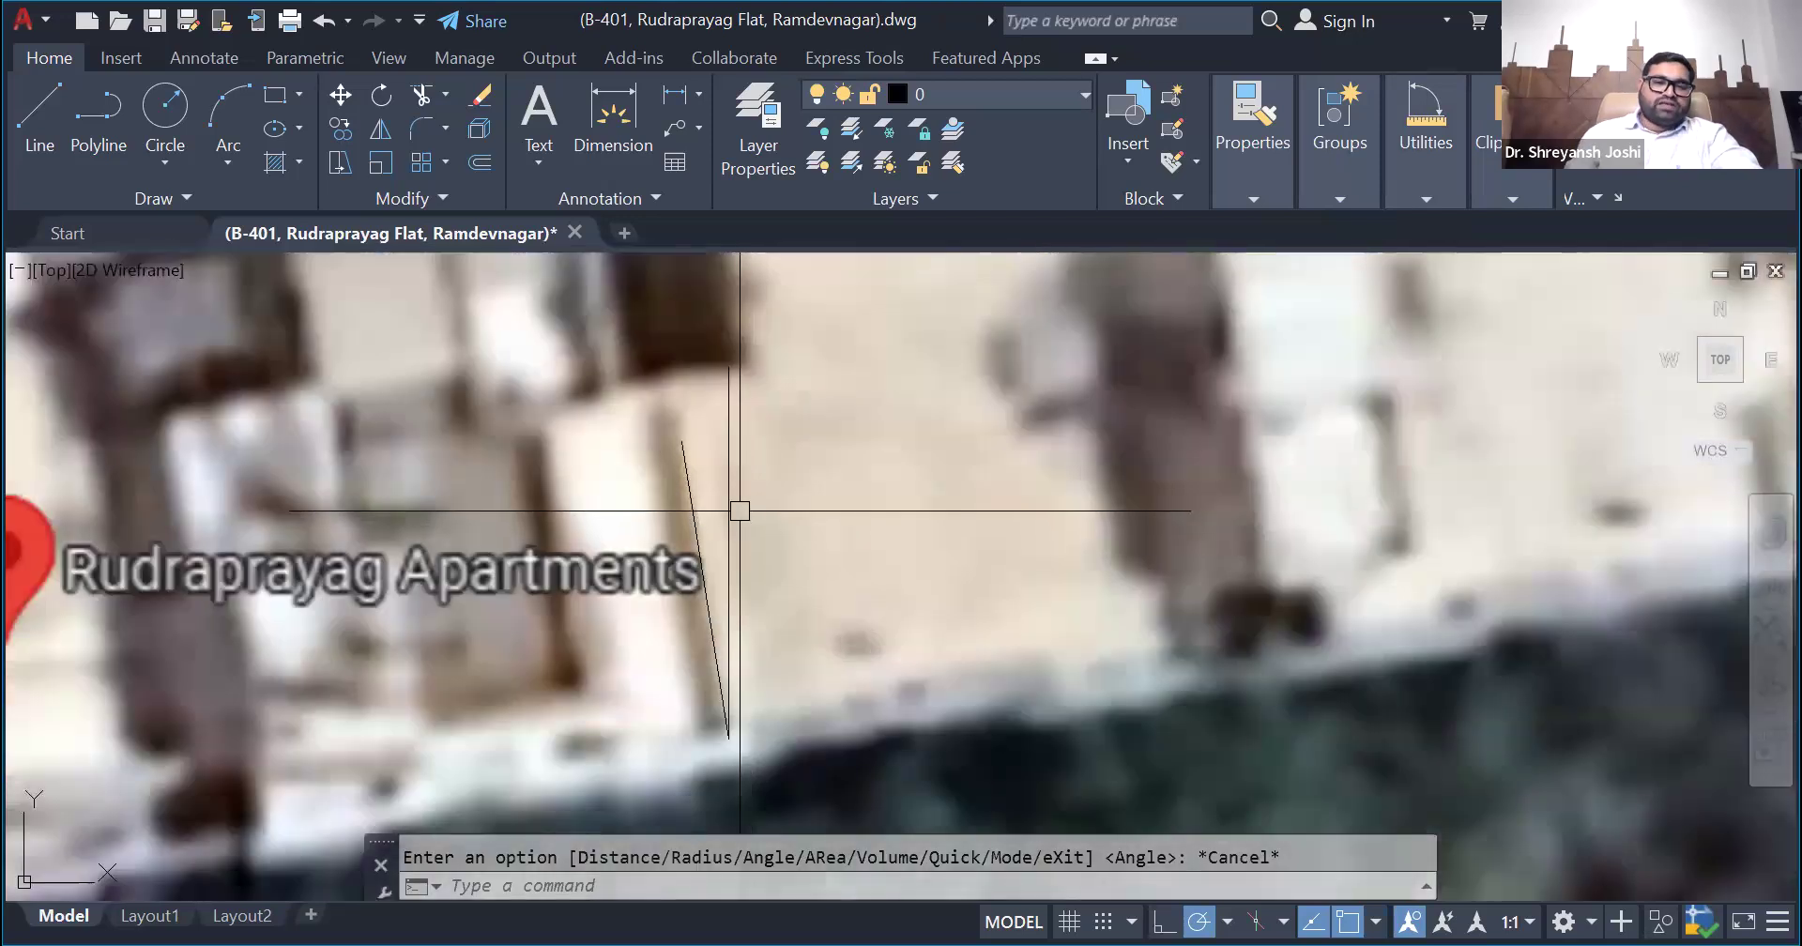
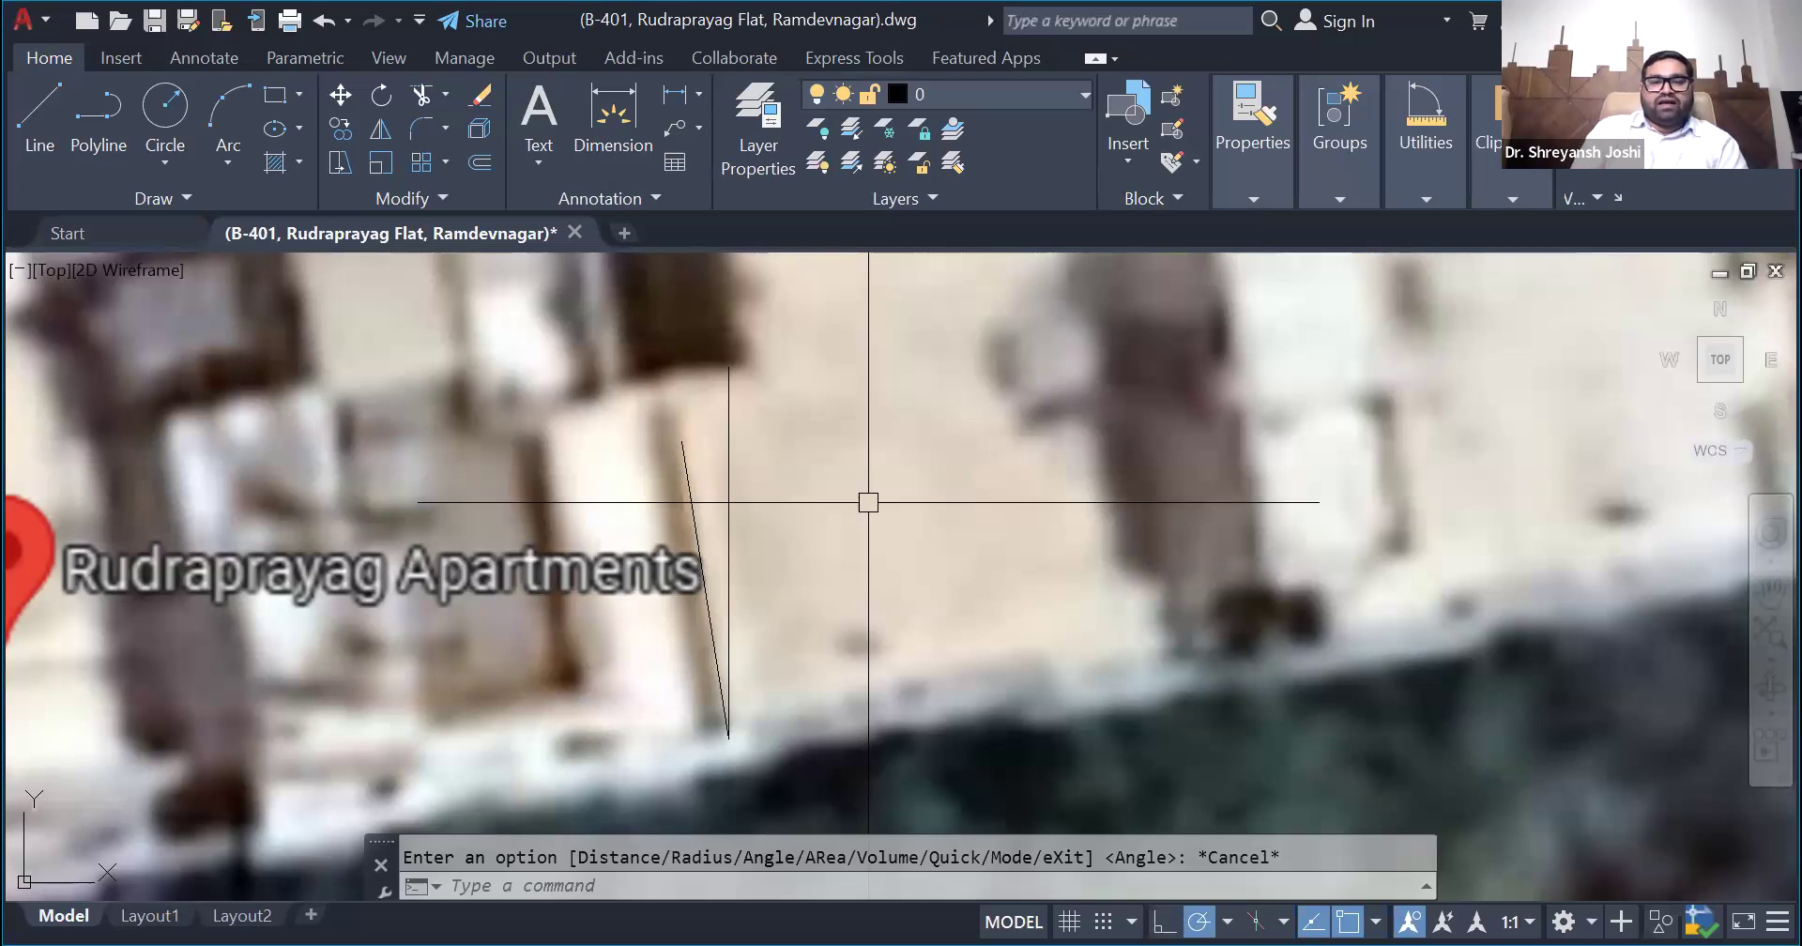
- Draw a vertical line and a line slanting up to the right from its lower end, on the terrace east of the building edge
click(40, 120)
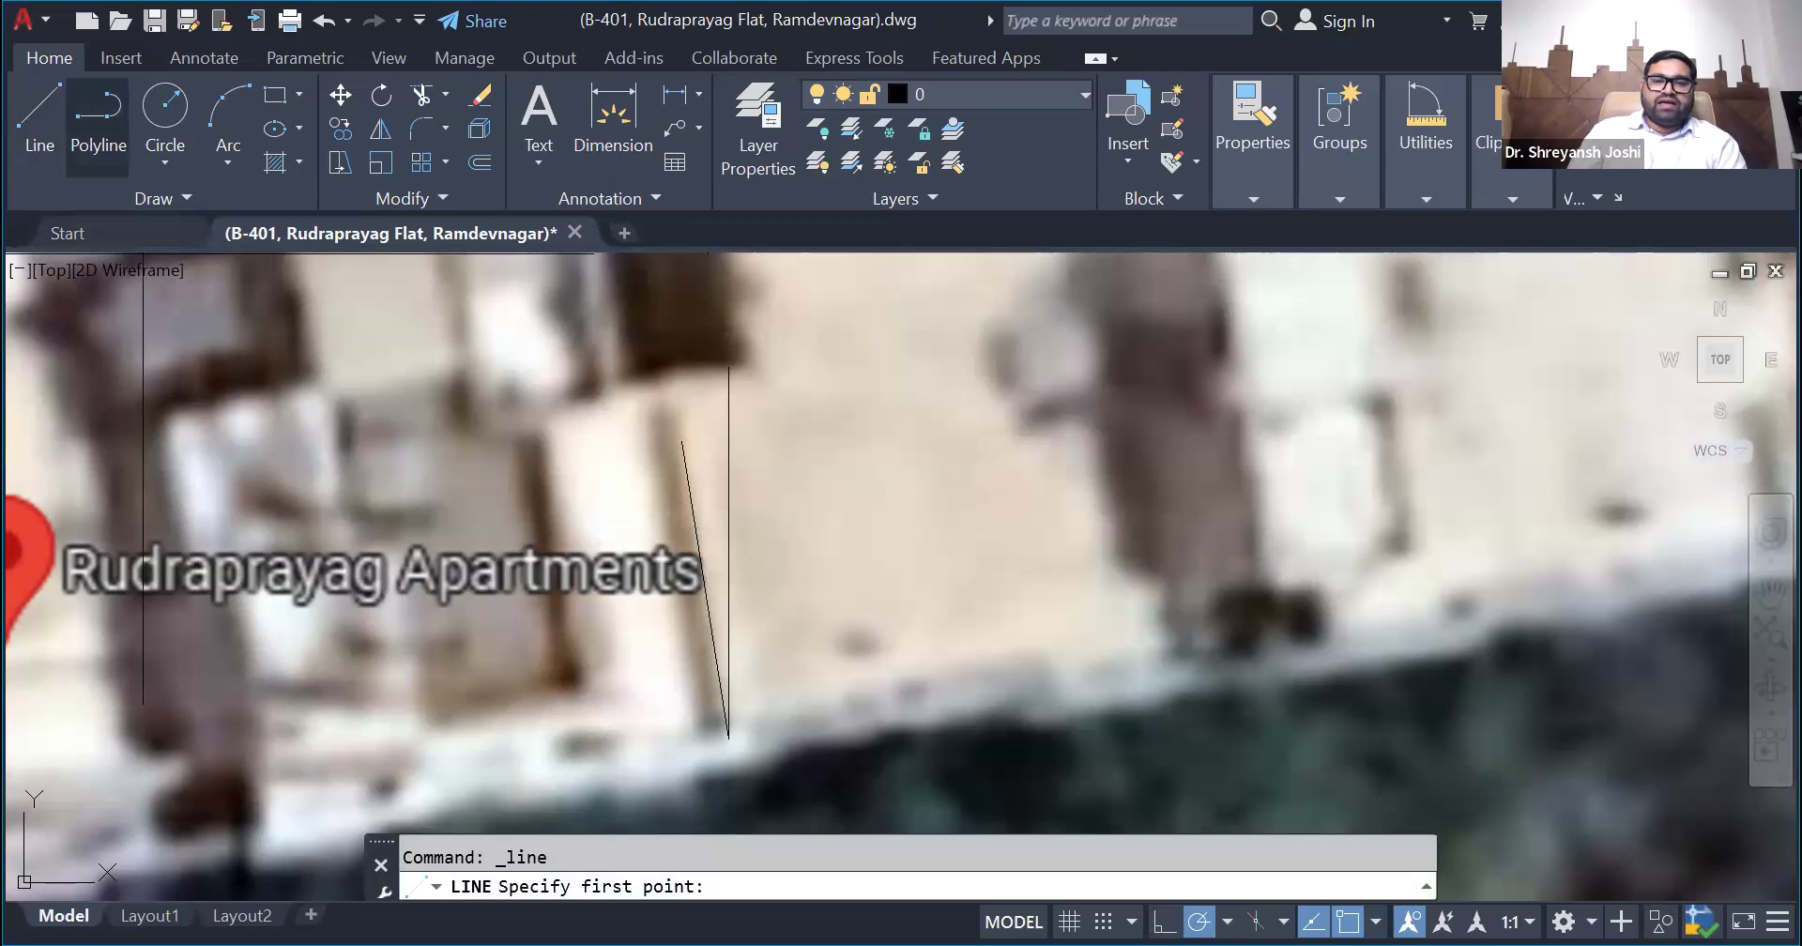
click(902, 374)
click(902, 674)
click(987, 418)
key(Escape)
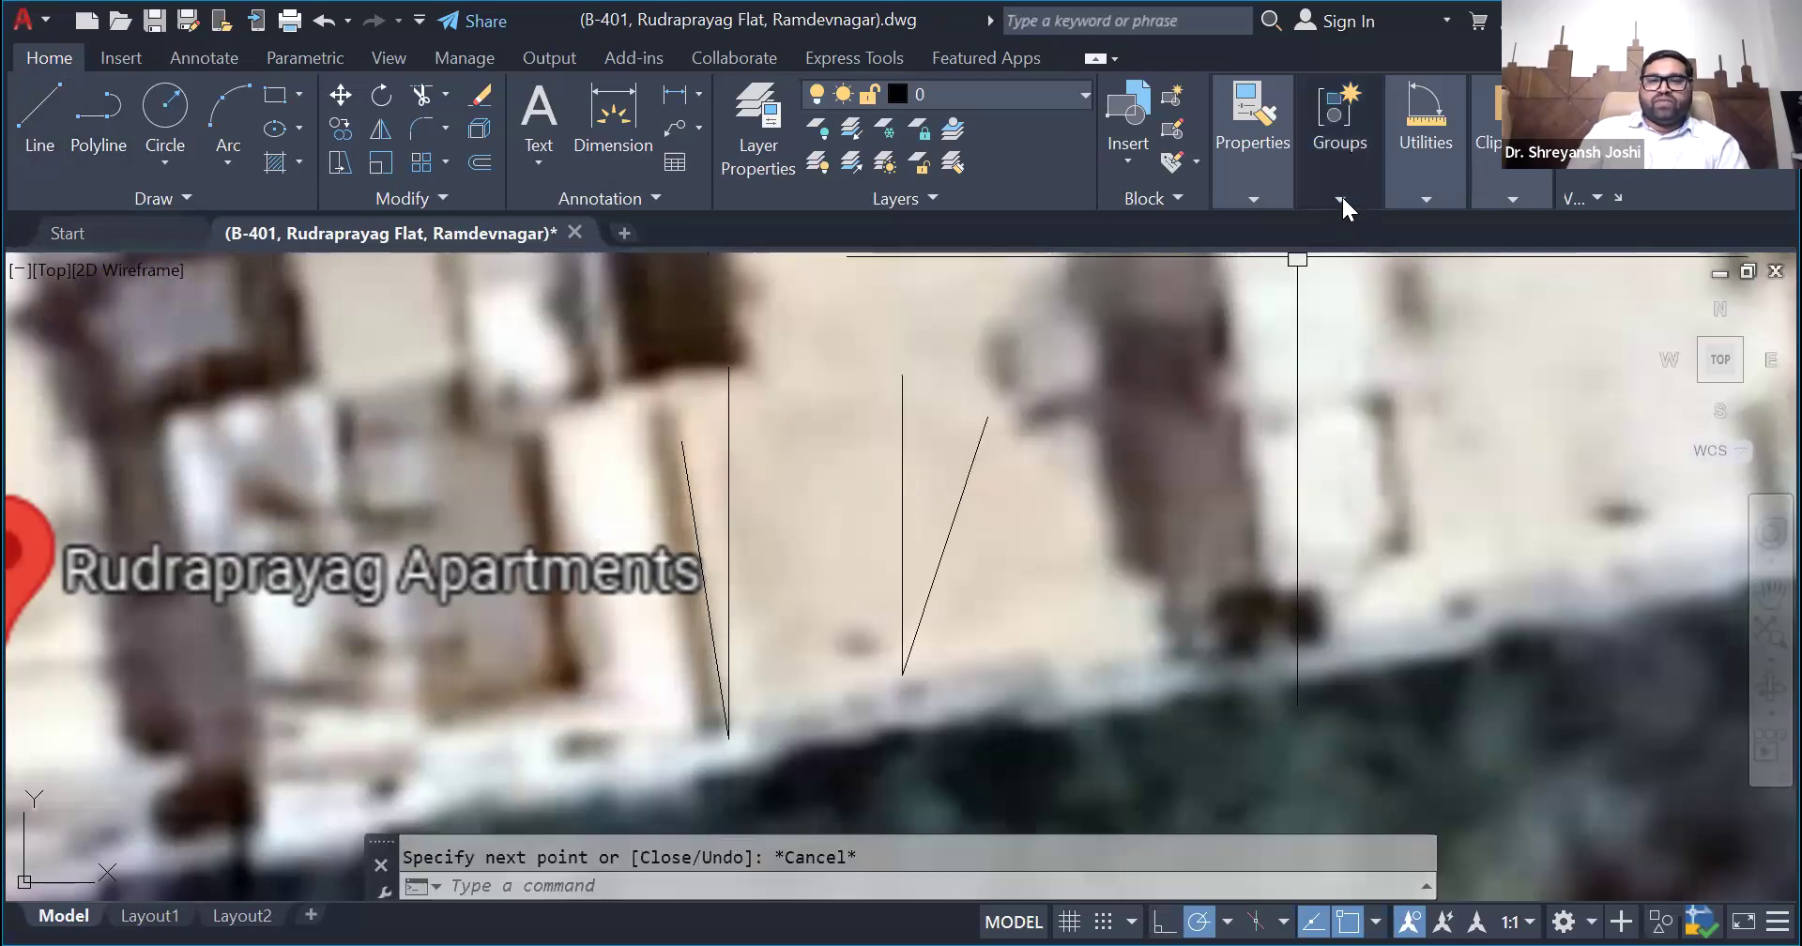
- Measure the angle between the right-slanting sample line and its vertical line
click(1426, 199)
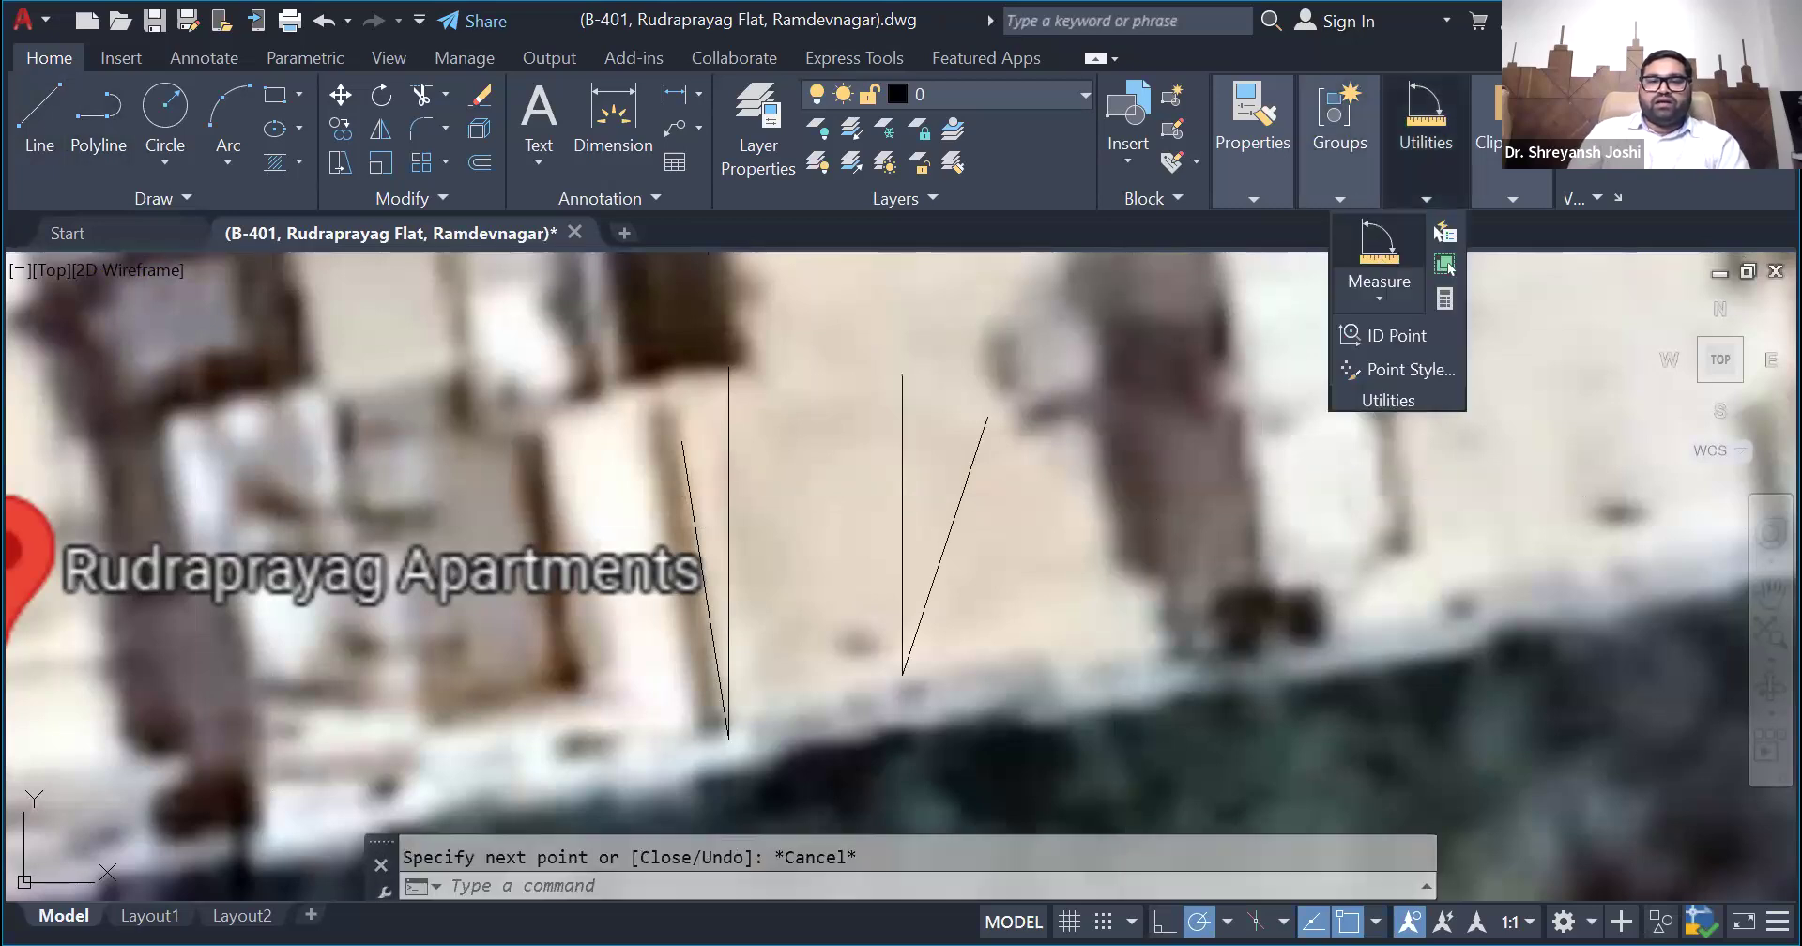
click(1449, 266)
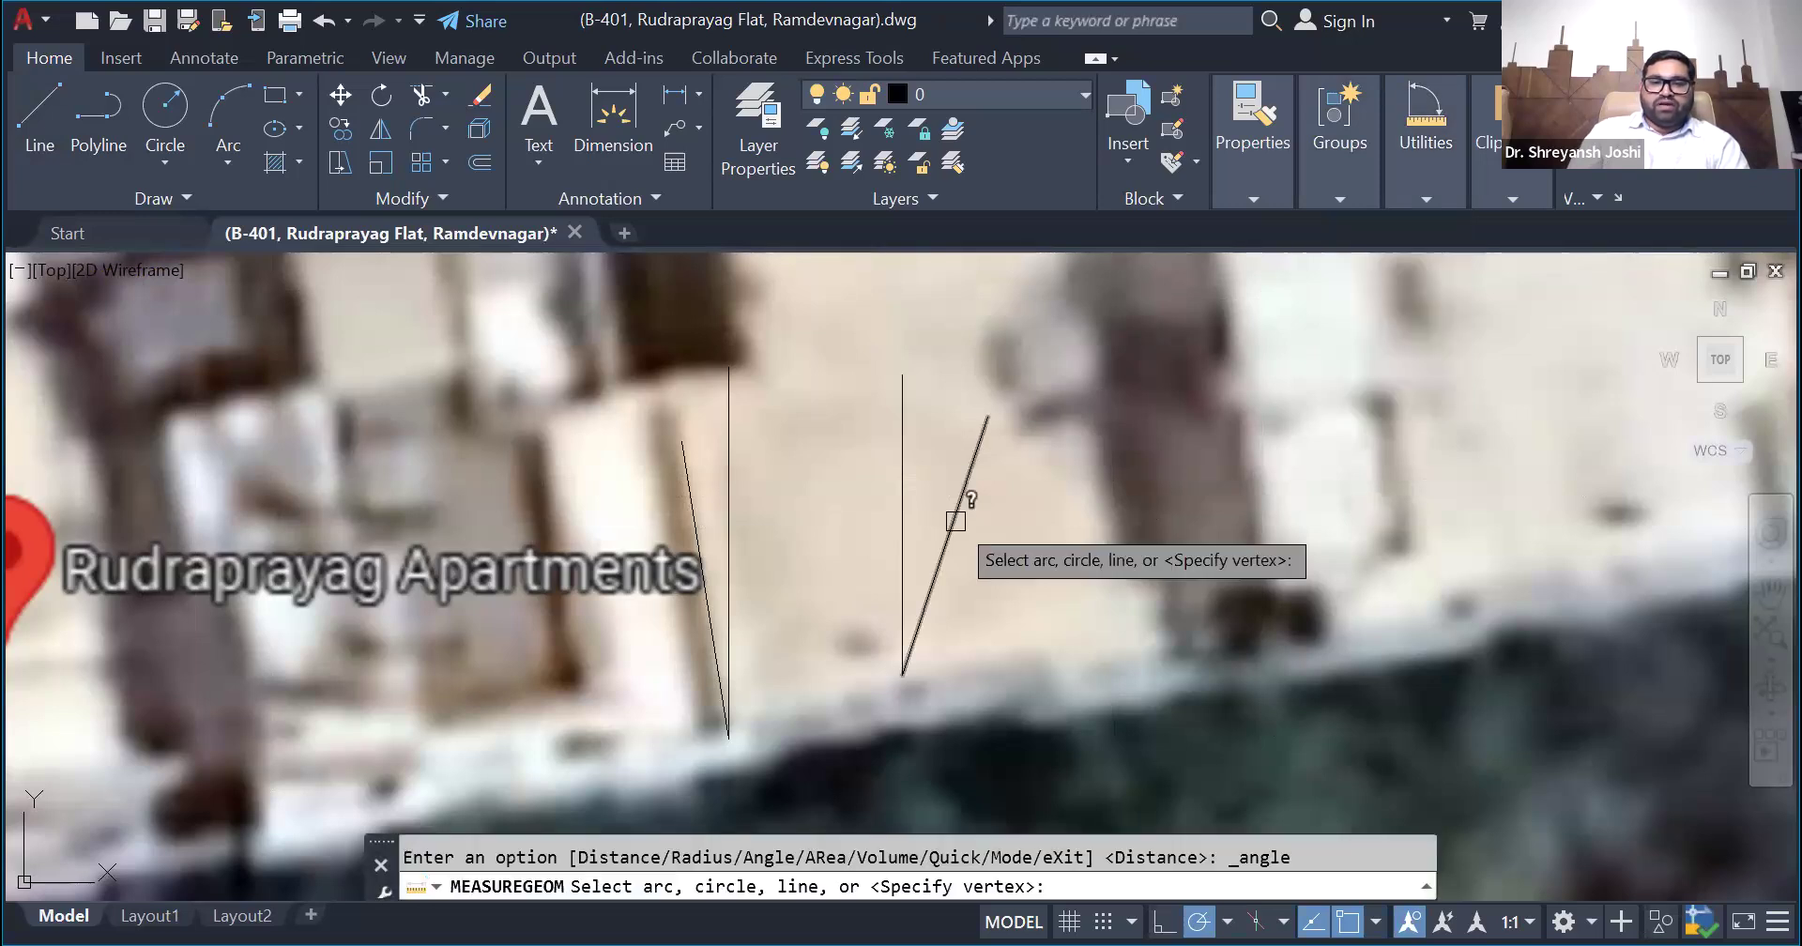
click(955, 519)
click(906, 493)
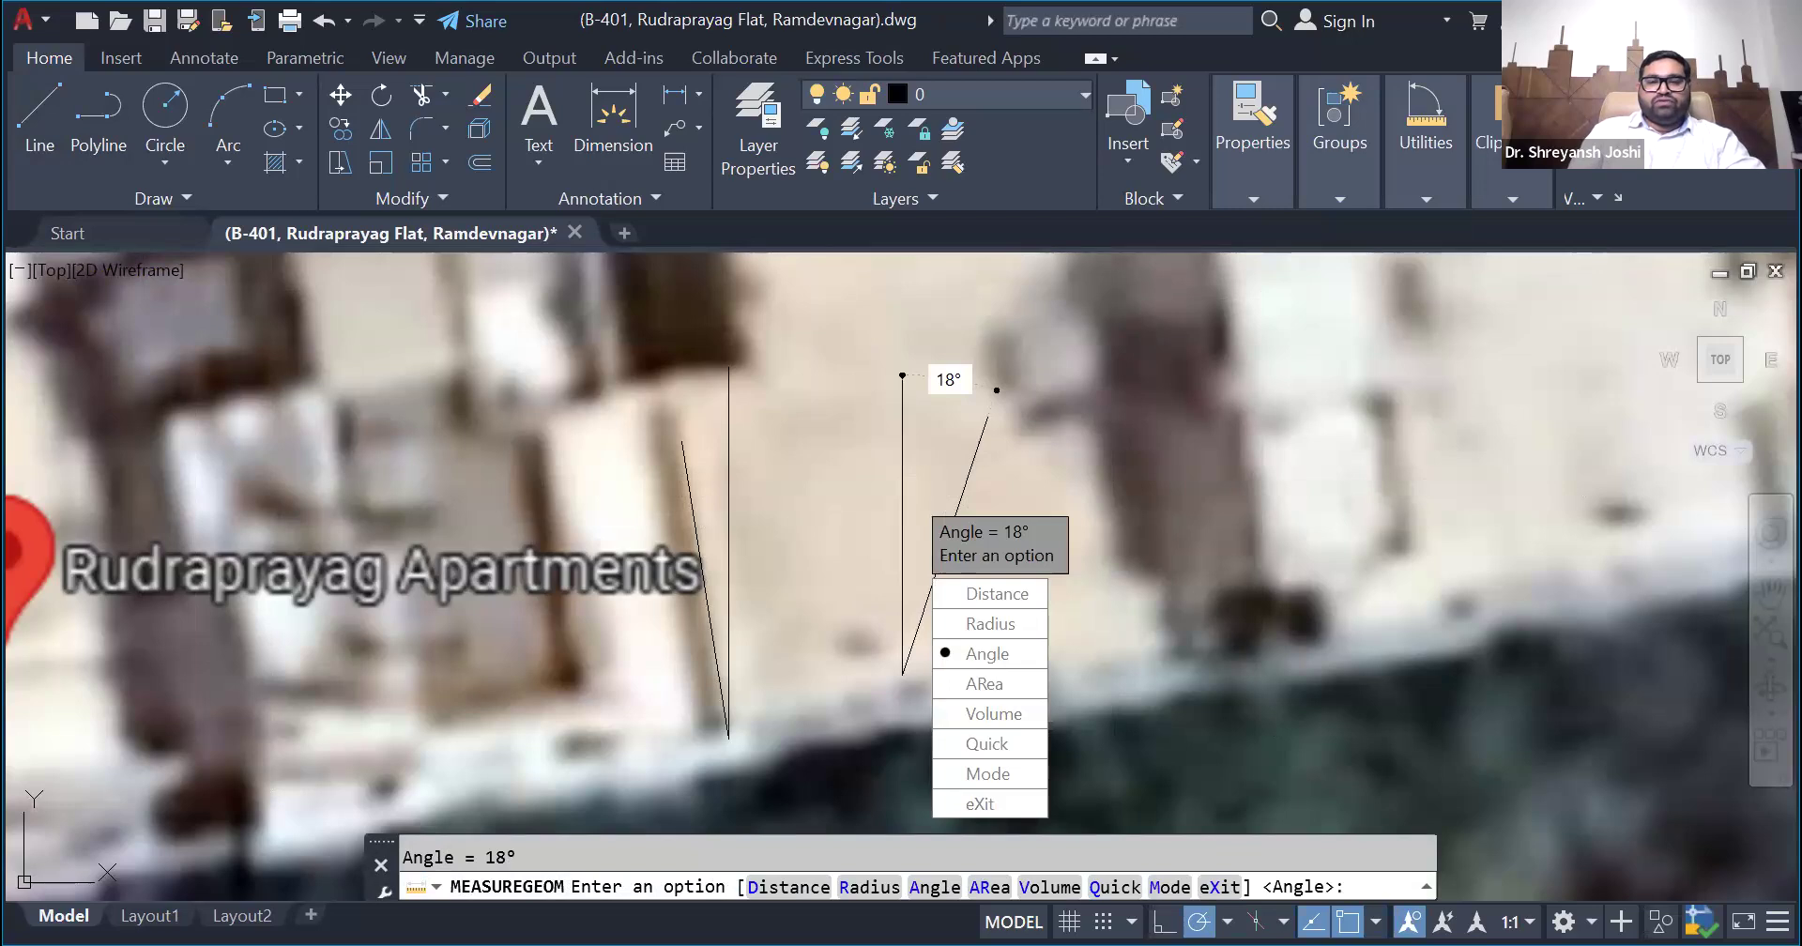
key(Escape)
- Erase the vertical and right-slanting sample lines beside the building
click(996, 564)
click(882, 517)
key(Delete)
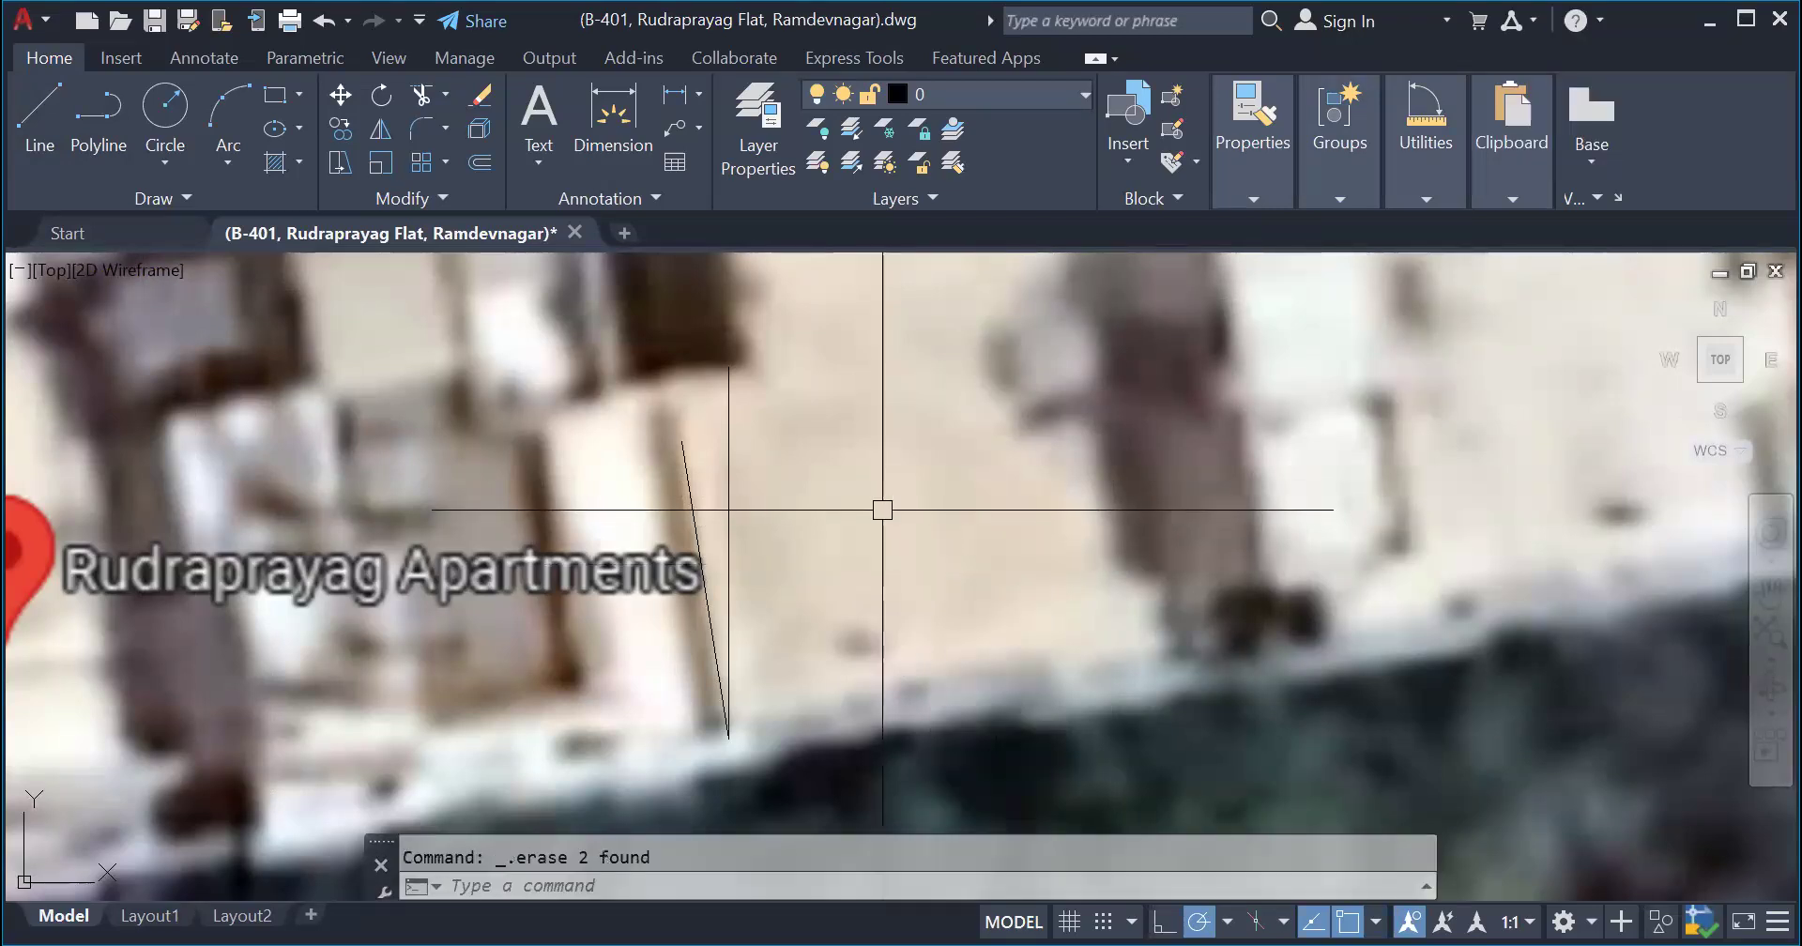
- Measure the angle between the left-slanting building-edge line and the vertical reference line again
click(816, 479)
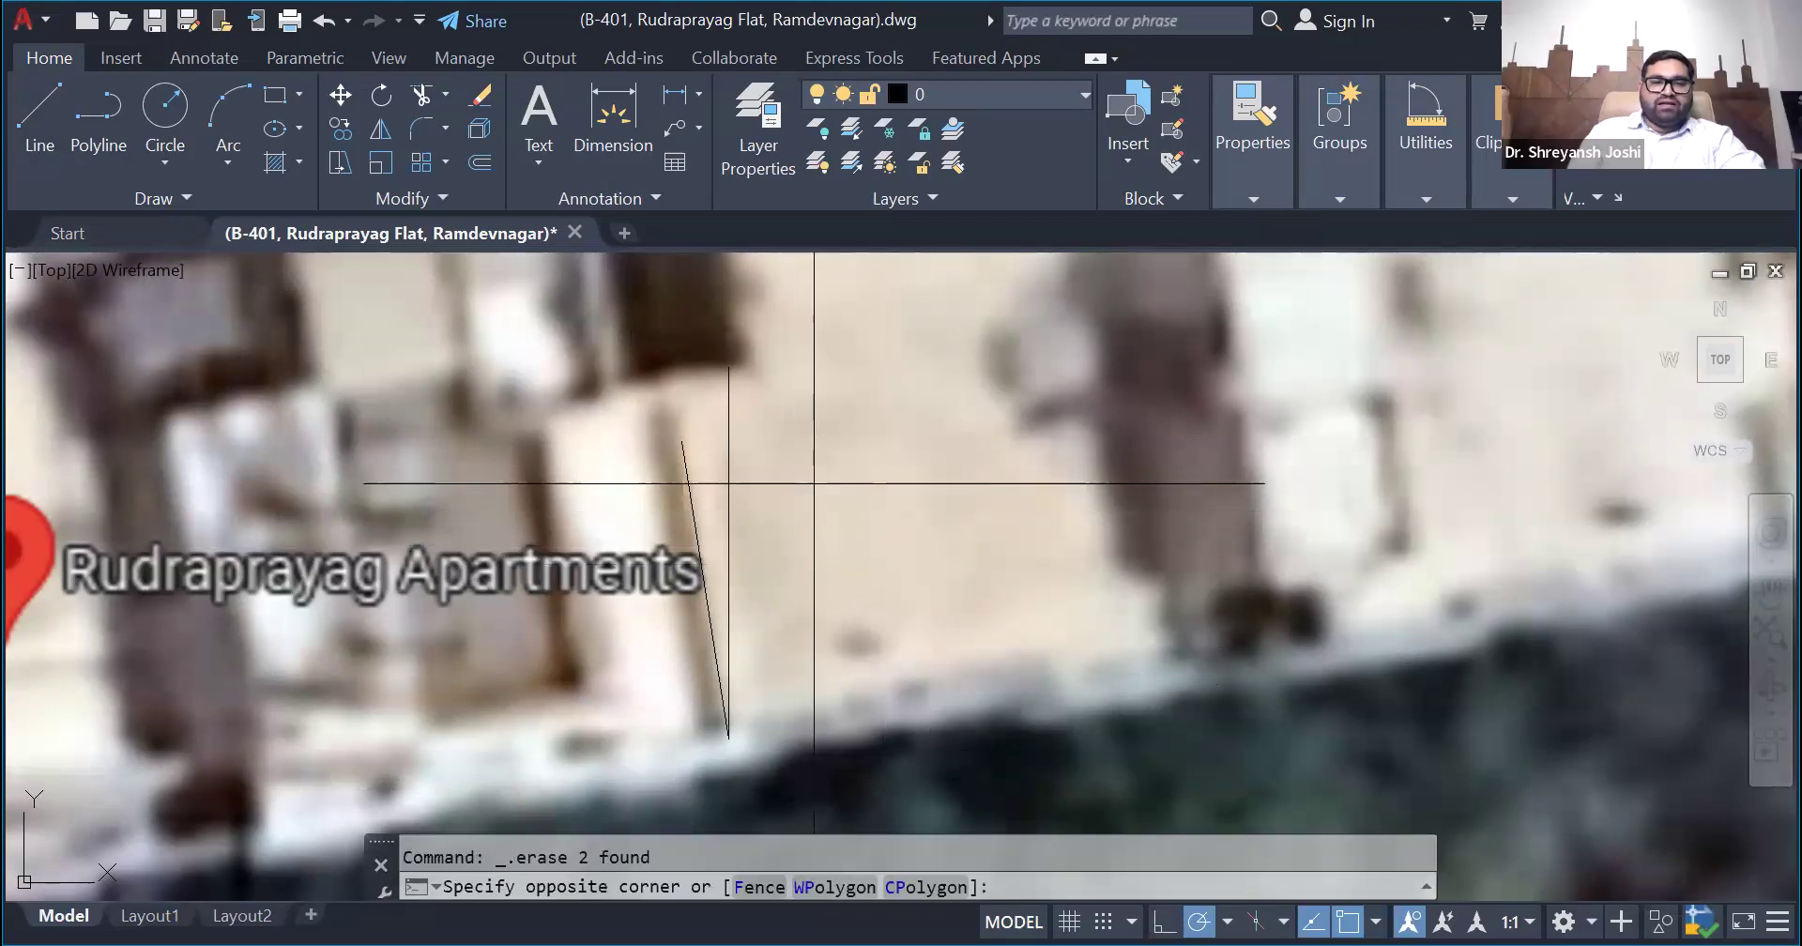
click(620, 501)
key(Escape)
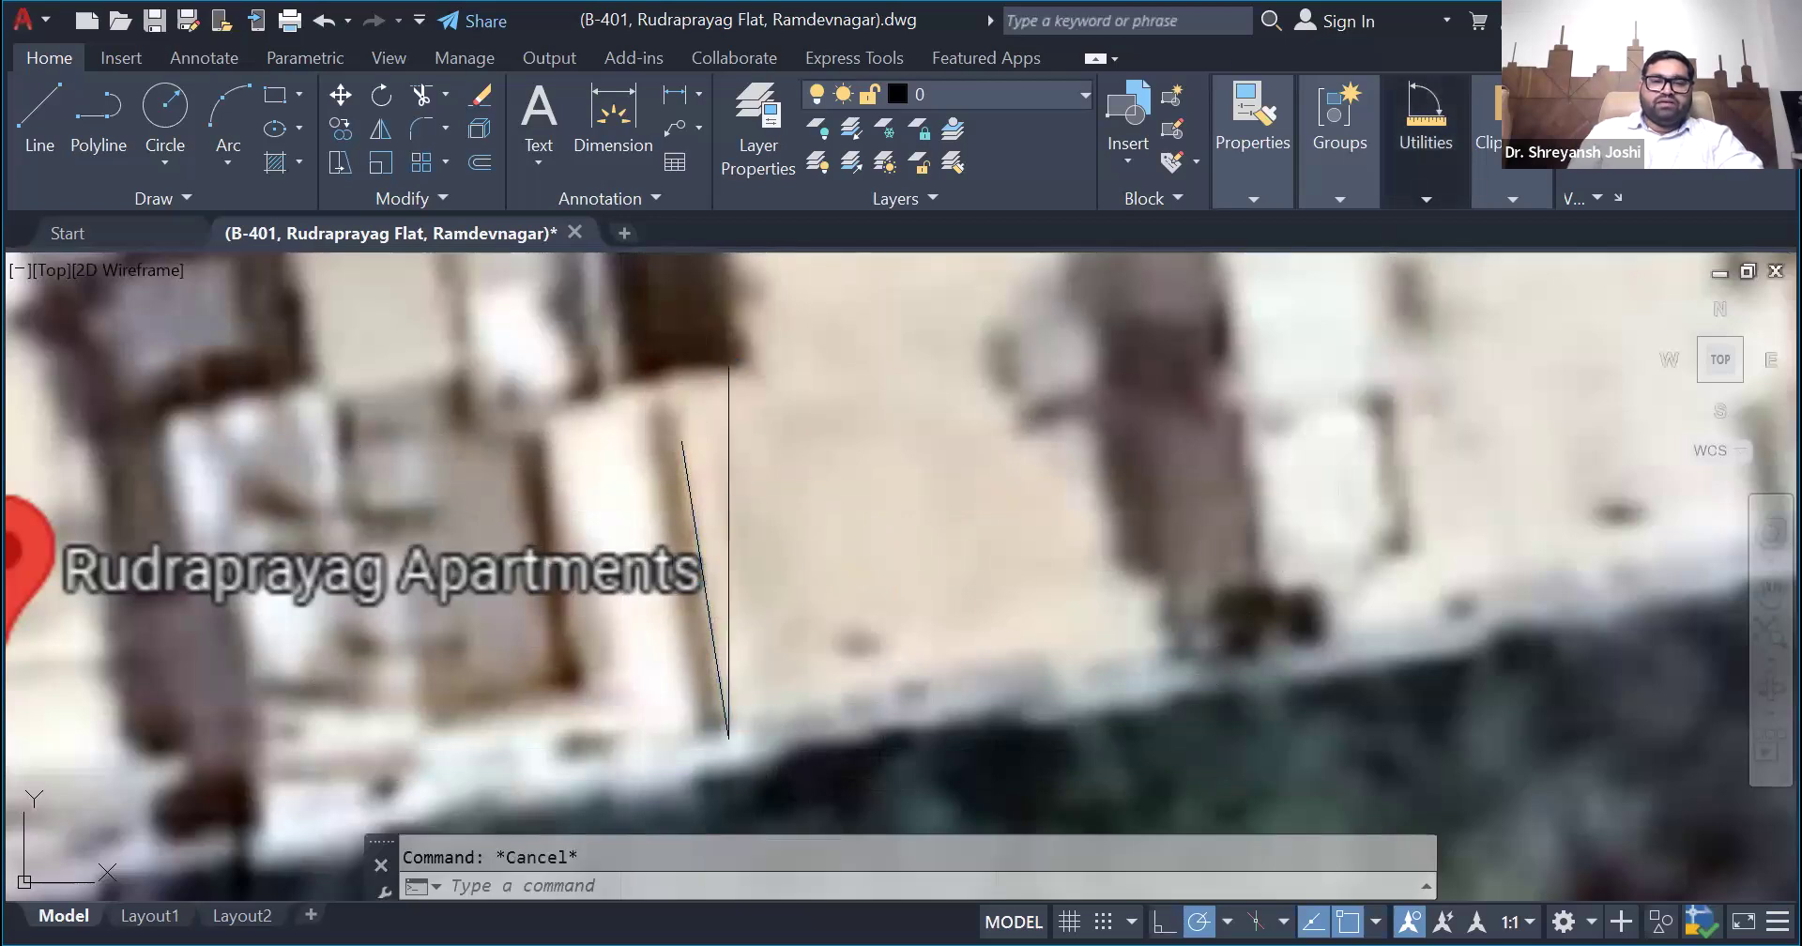
click(694, 508)
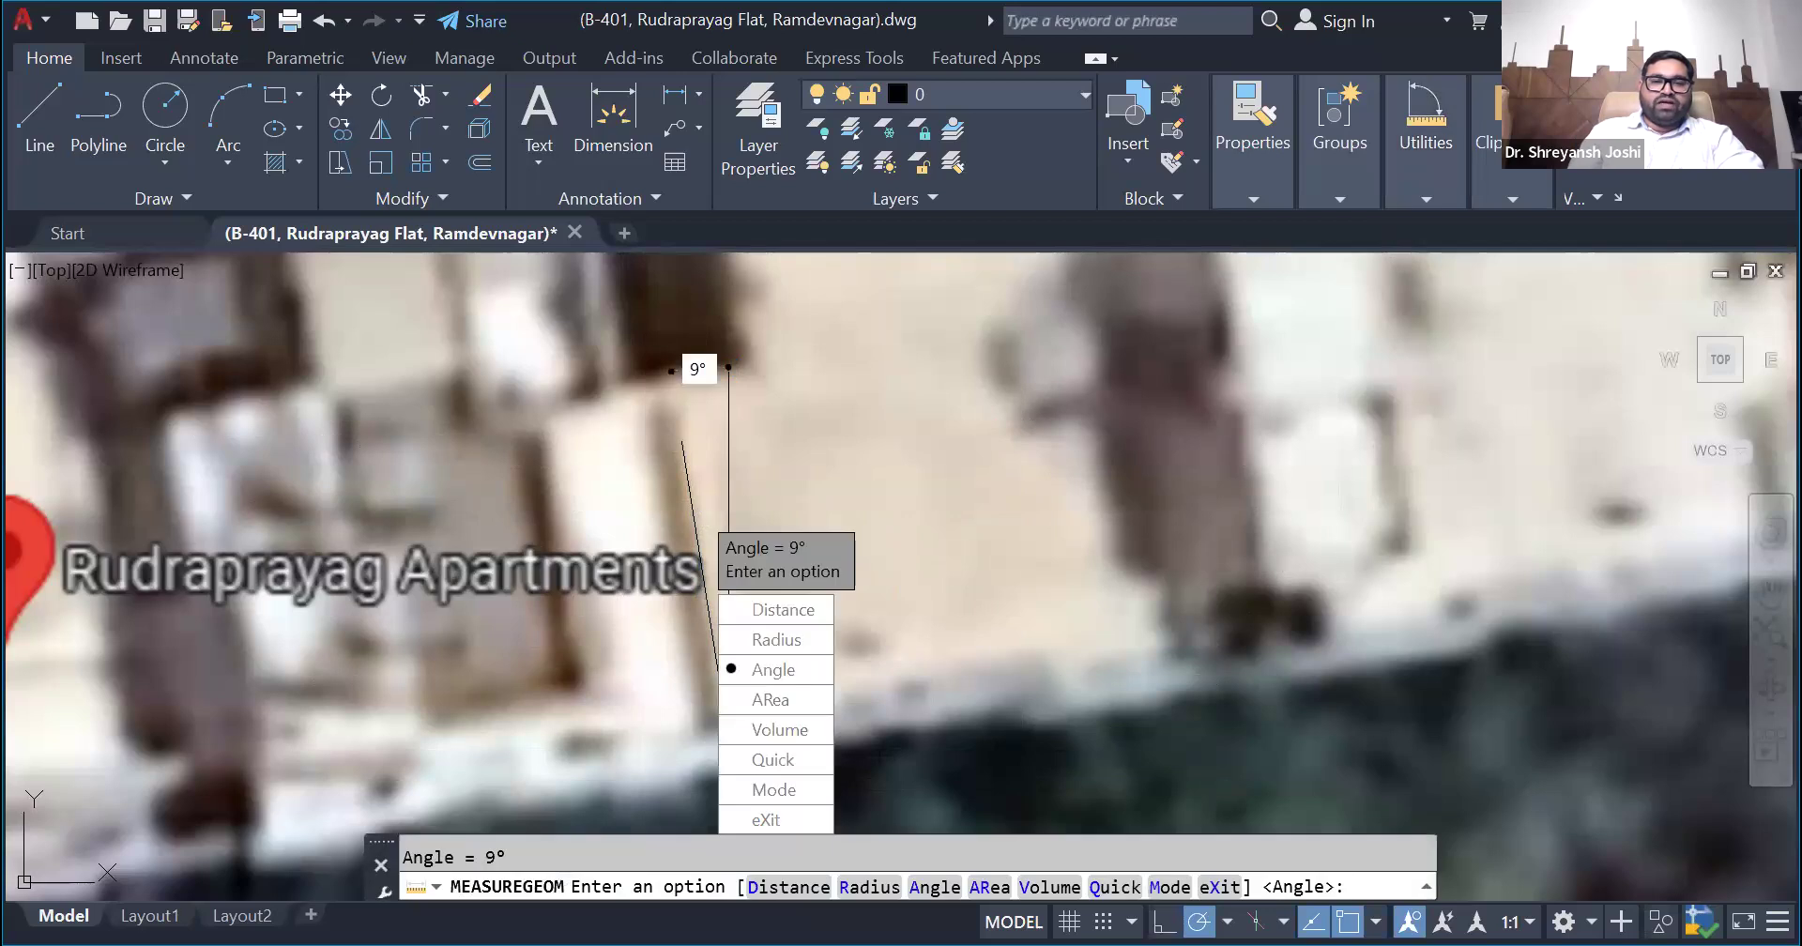
key(Escape)
- Highlight the vertical reference line together with the slanted building-edge line, and clear the selection
click(728, 501)
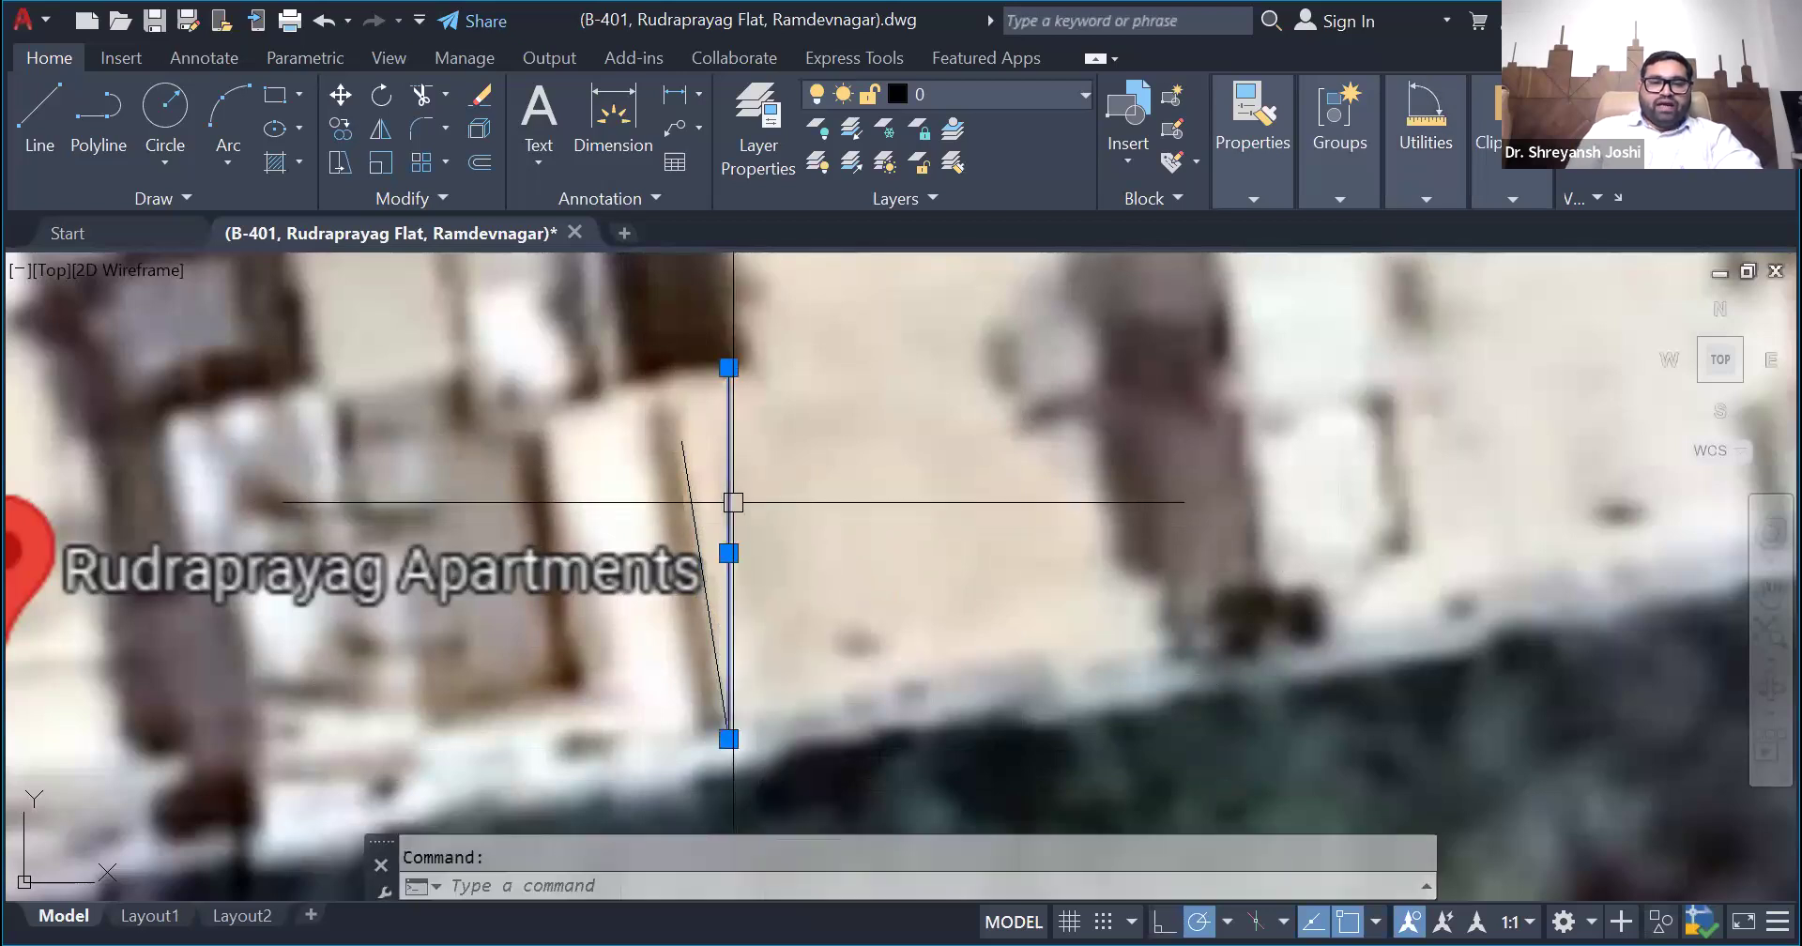
mouse_move(729, 367)
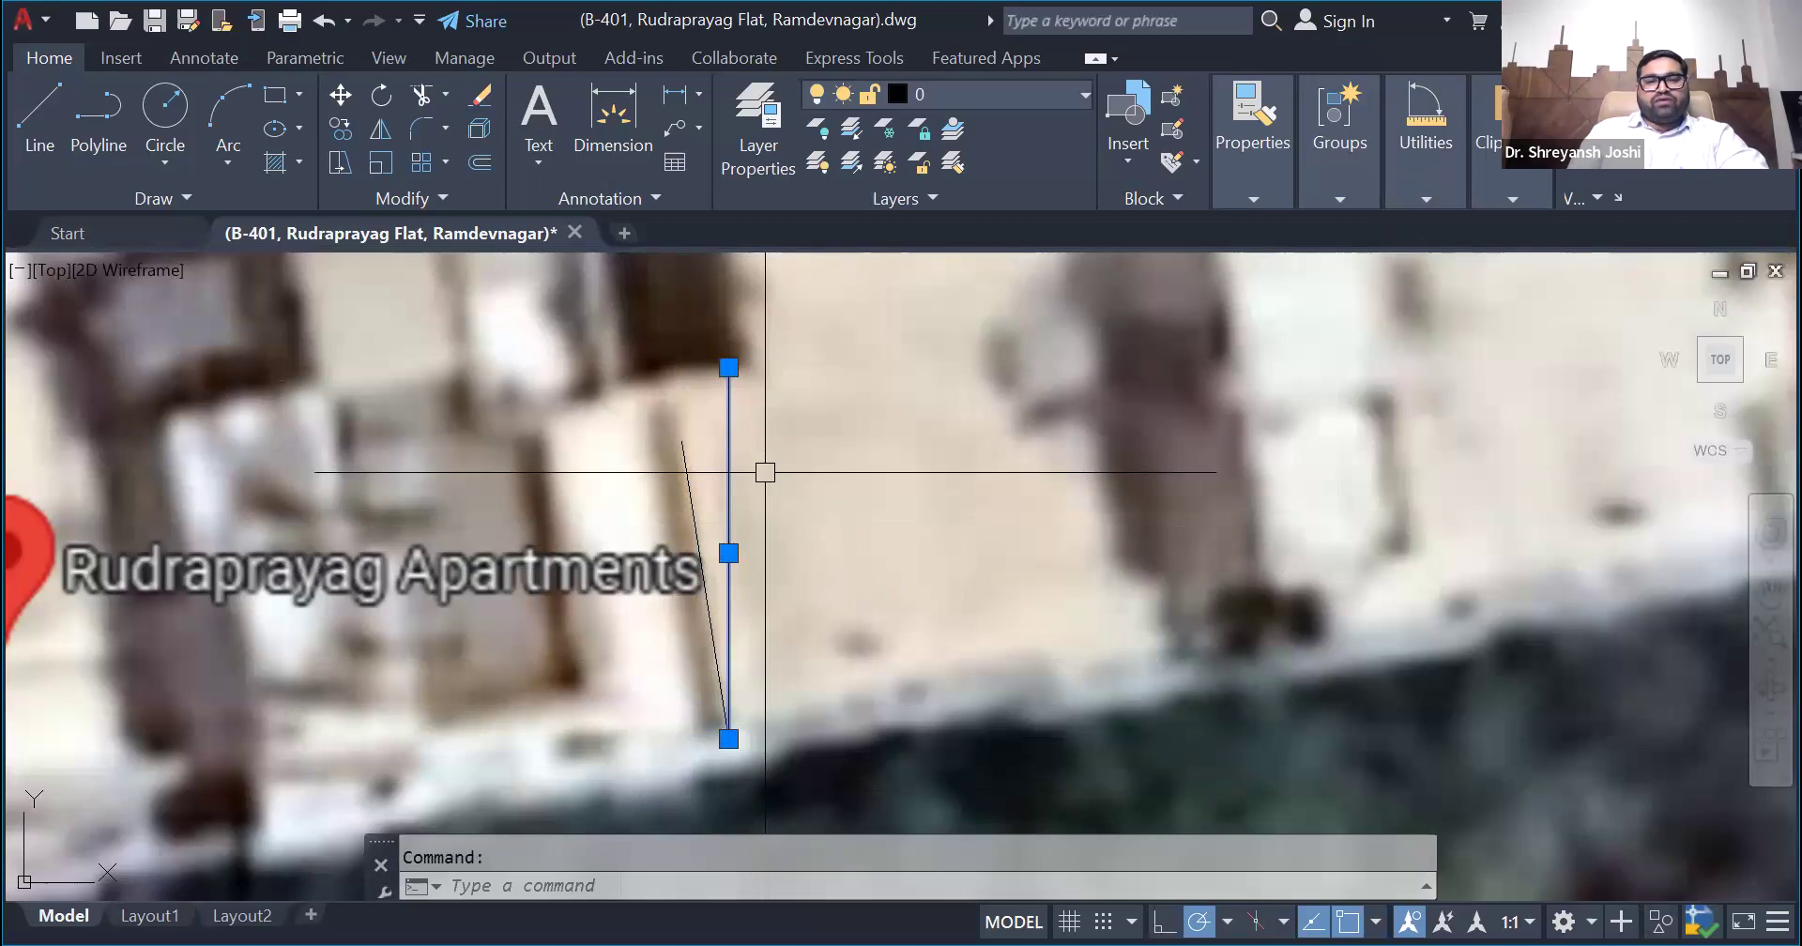
click(690, 497)
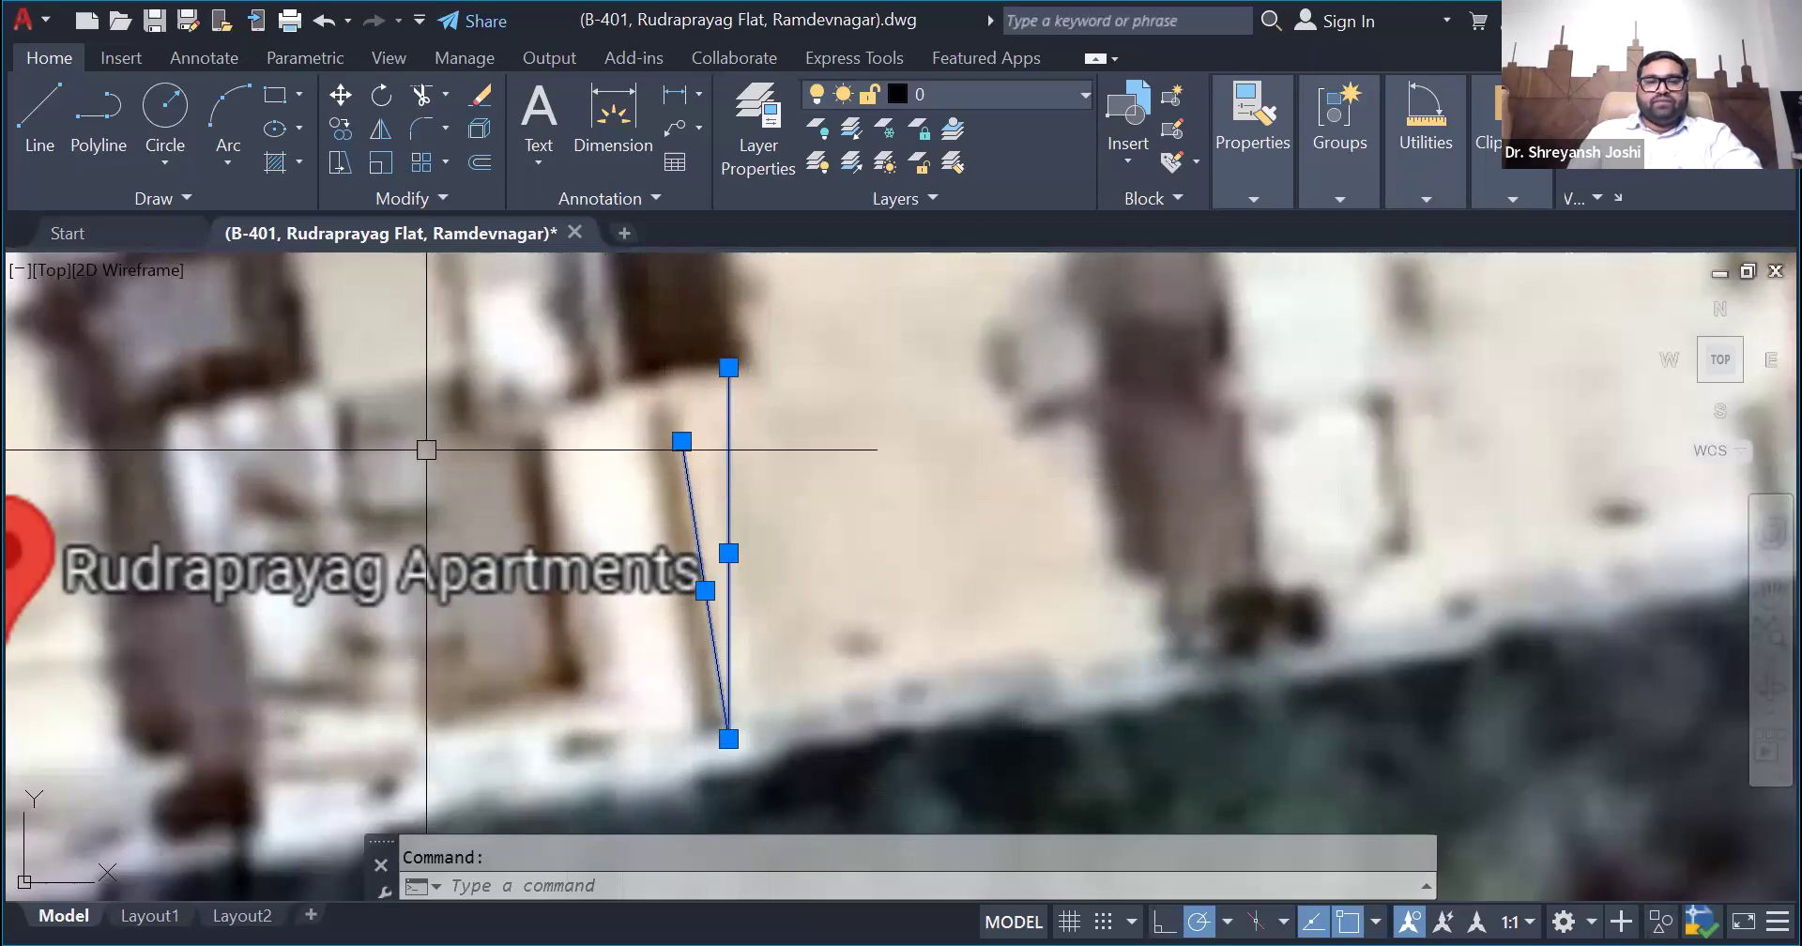
key(Escape)
- Replace the building-edge line with a line slanting up to the right from the vertical reference line's lower end
click(37, 122)
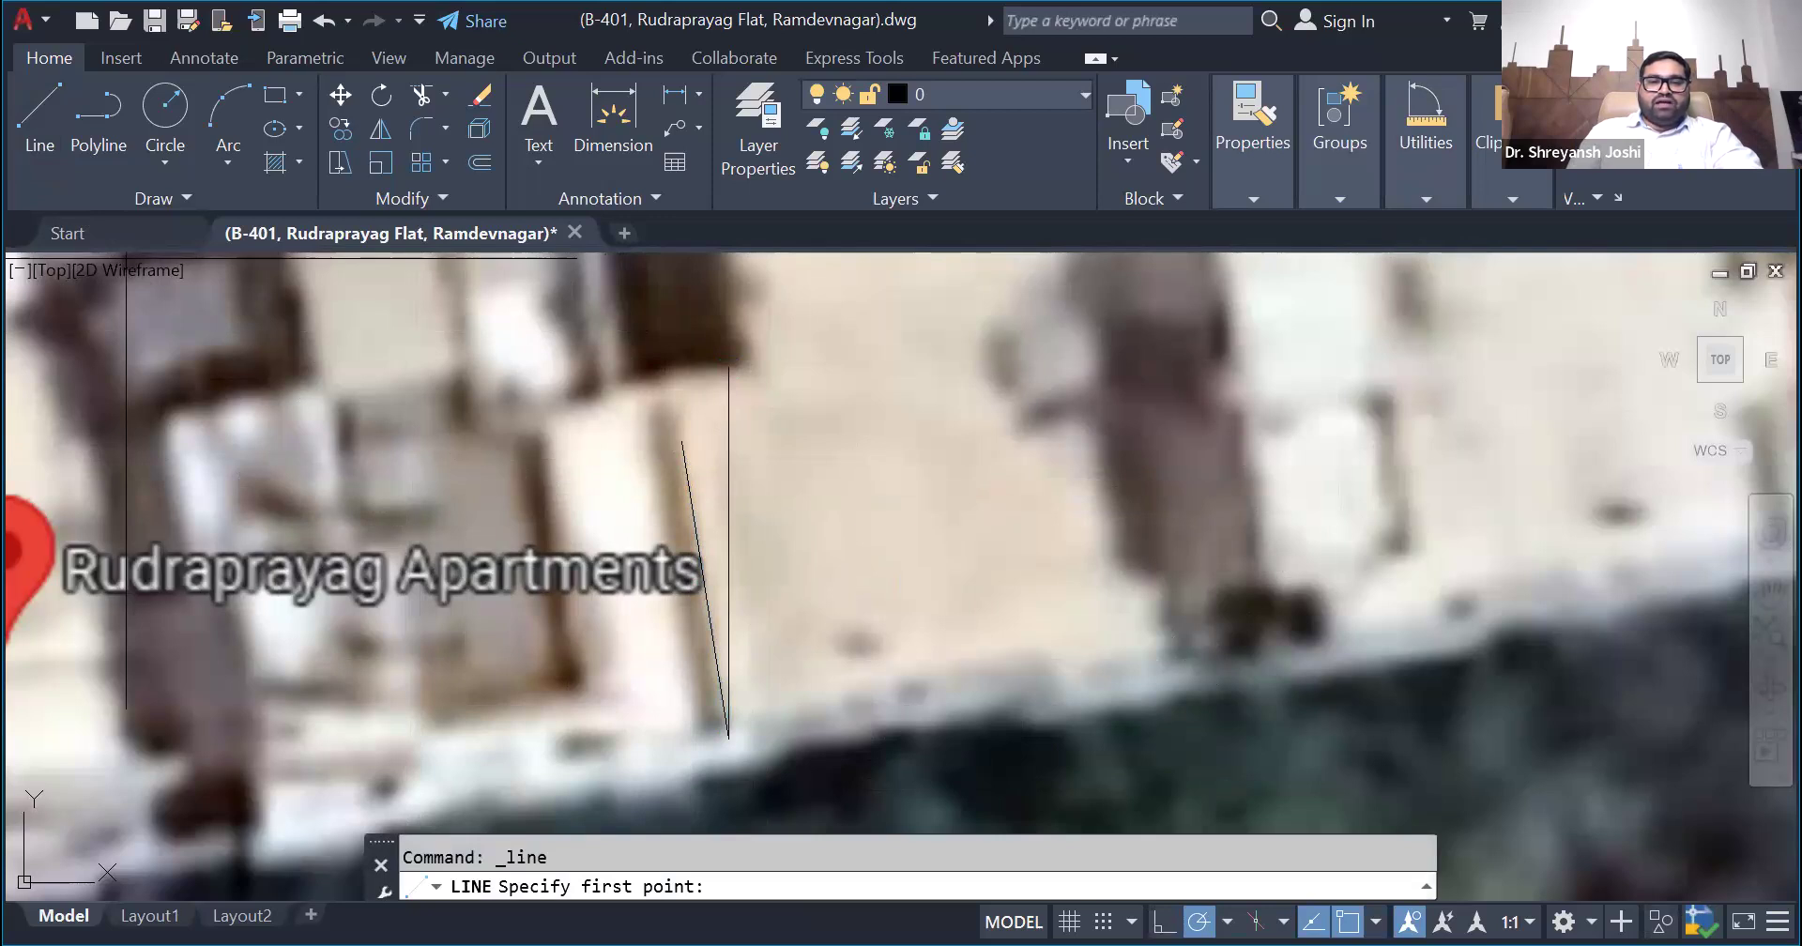
click(729, 738)
click(846, 439)
key(Escape)
click(682, 479)
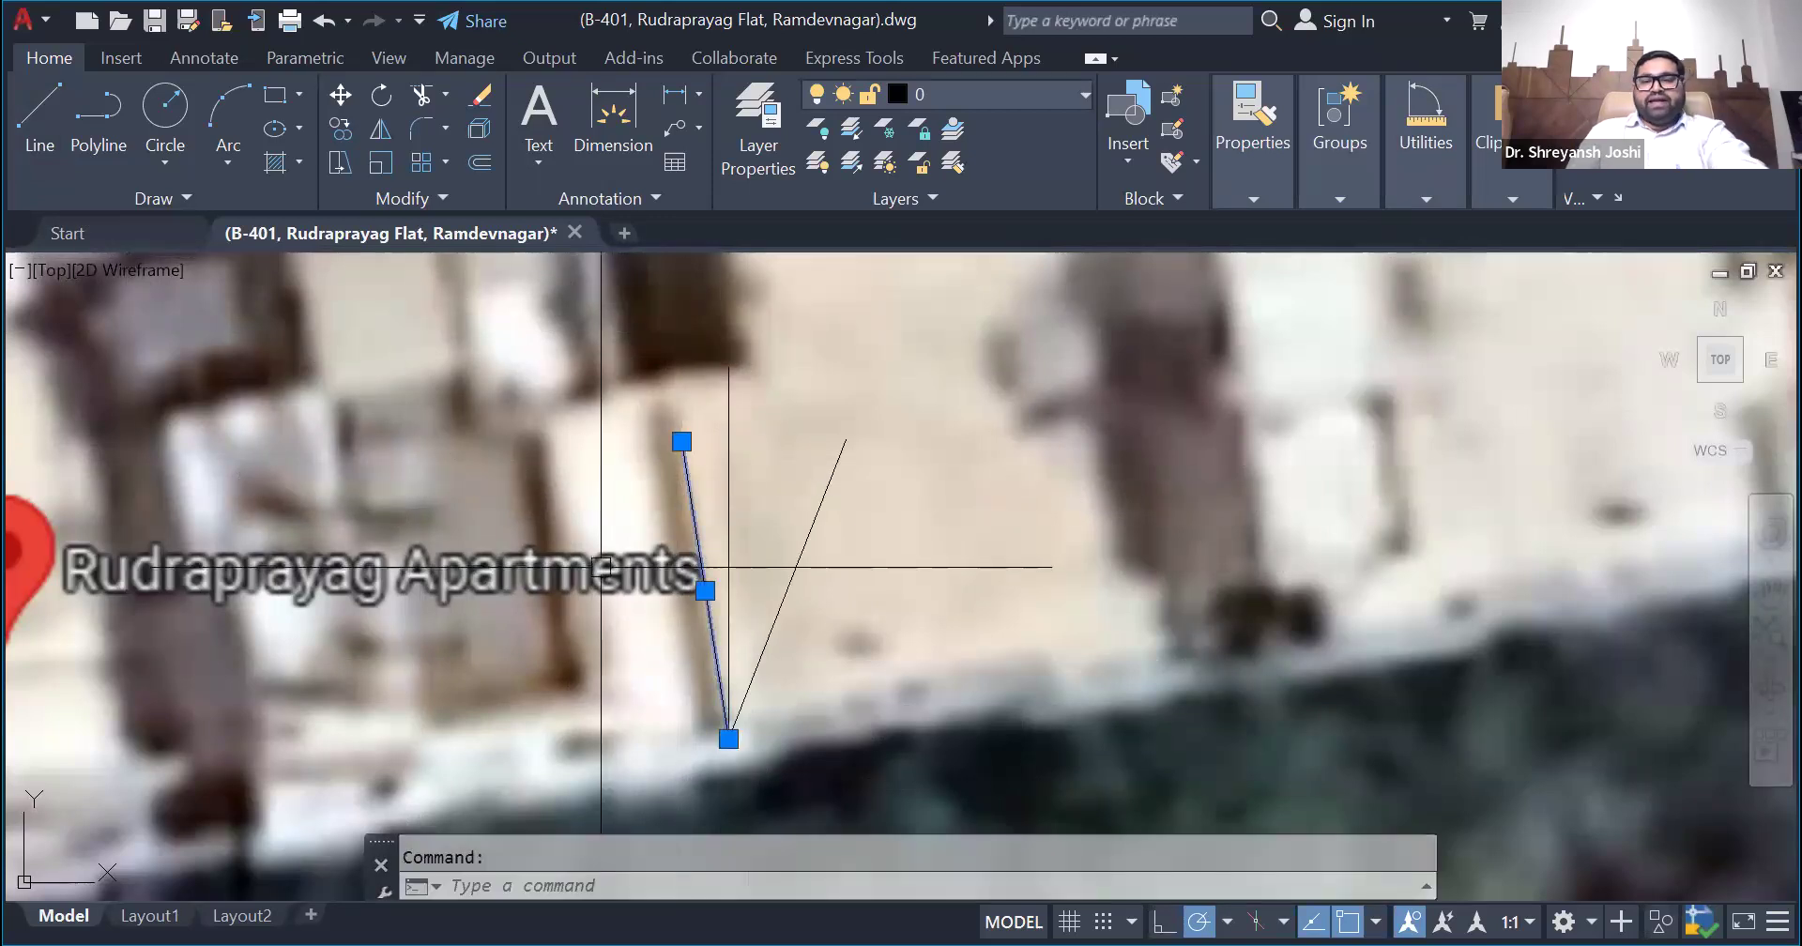
key(Delete)
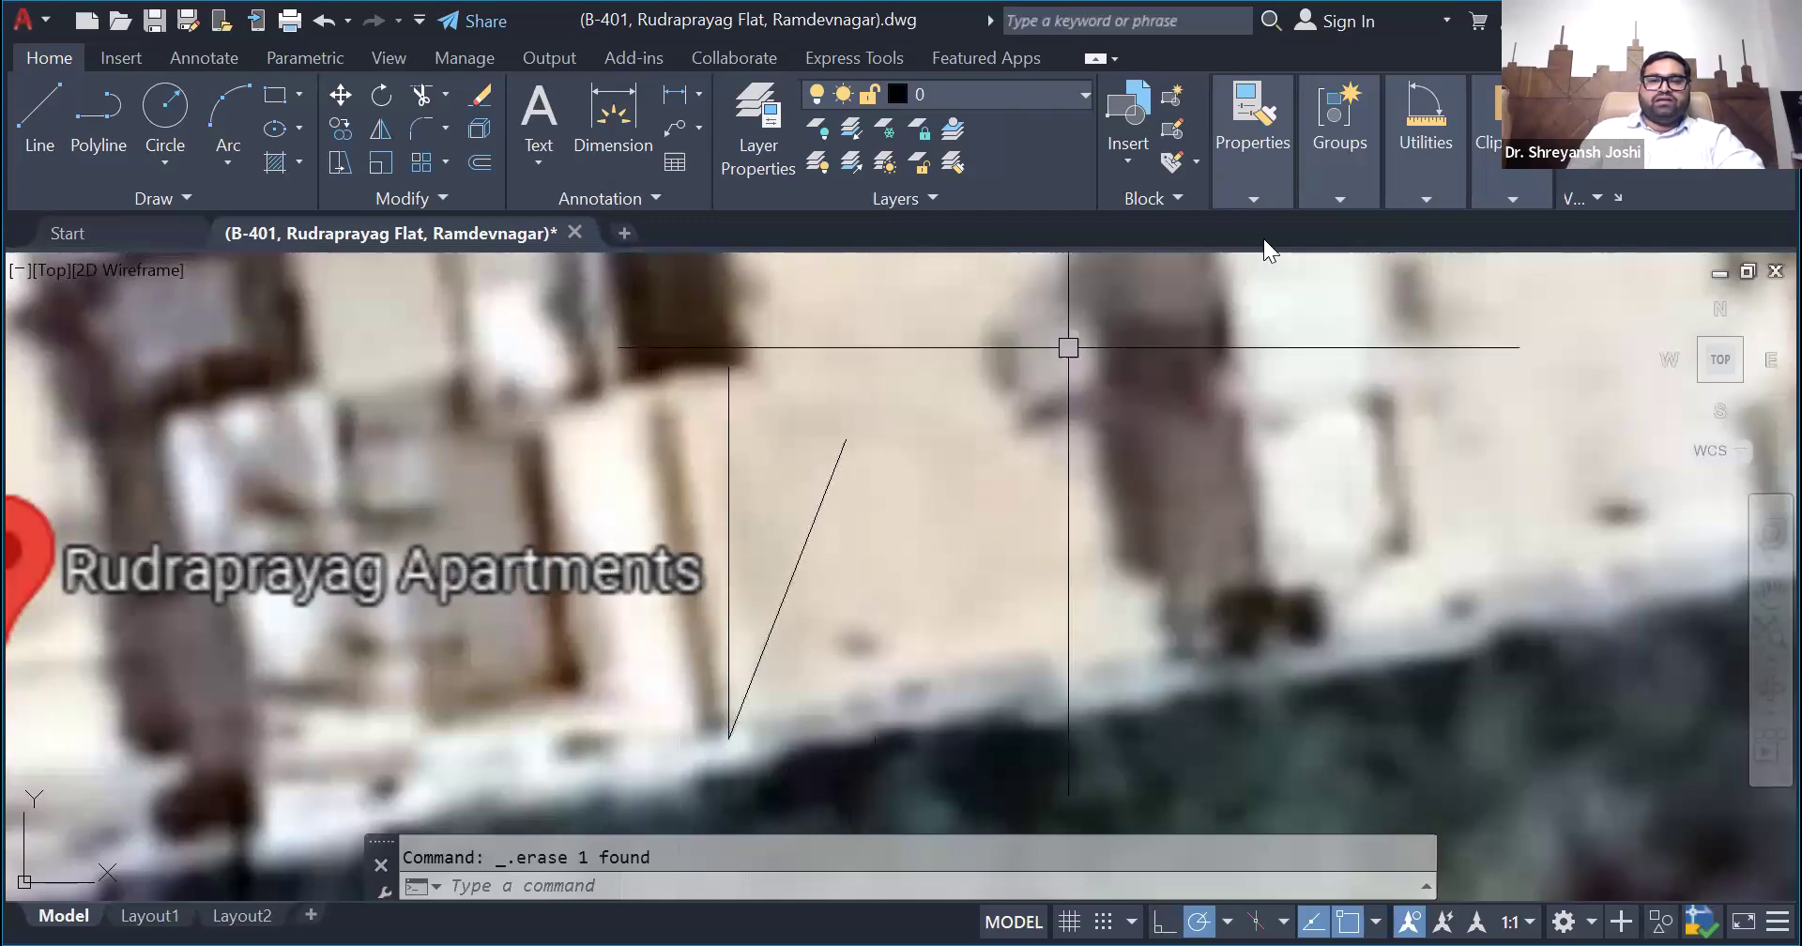
- Highlight the vertical reference line, and separately the right-slanting line that starts at its lower end
click(731, 515)
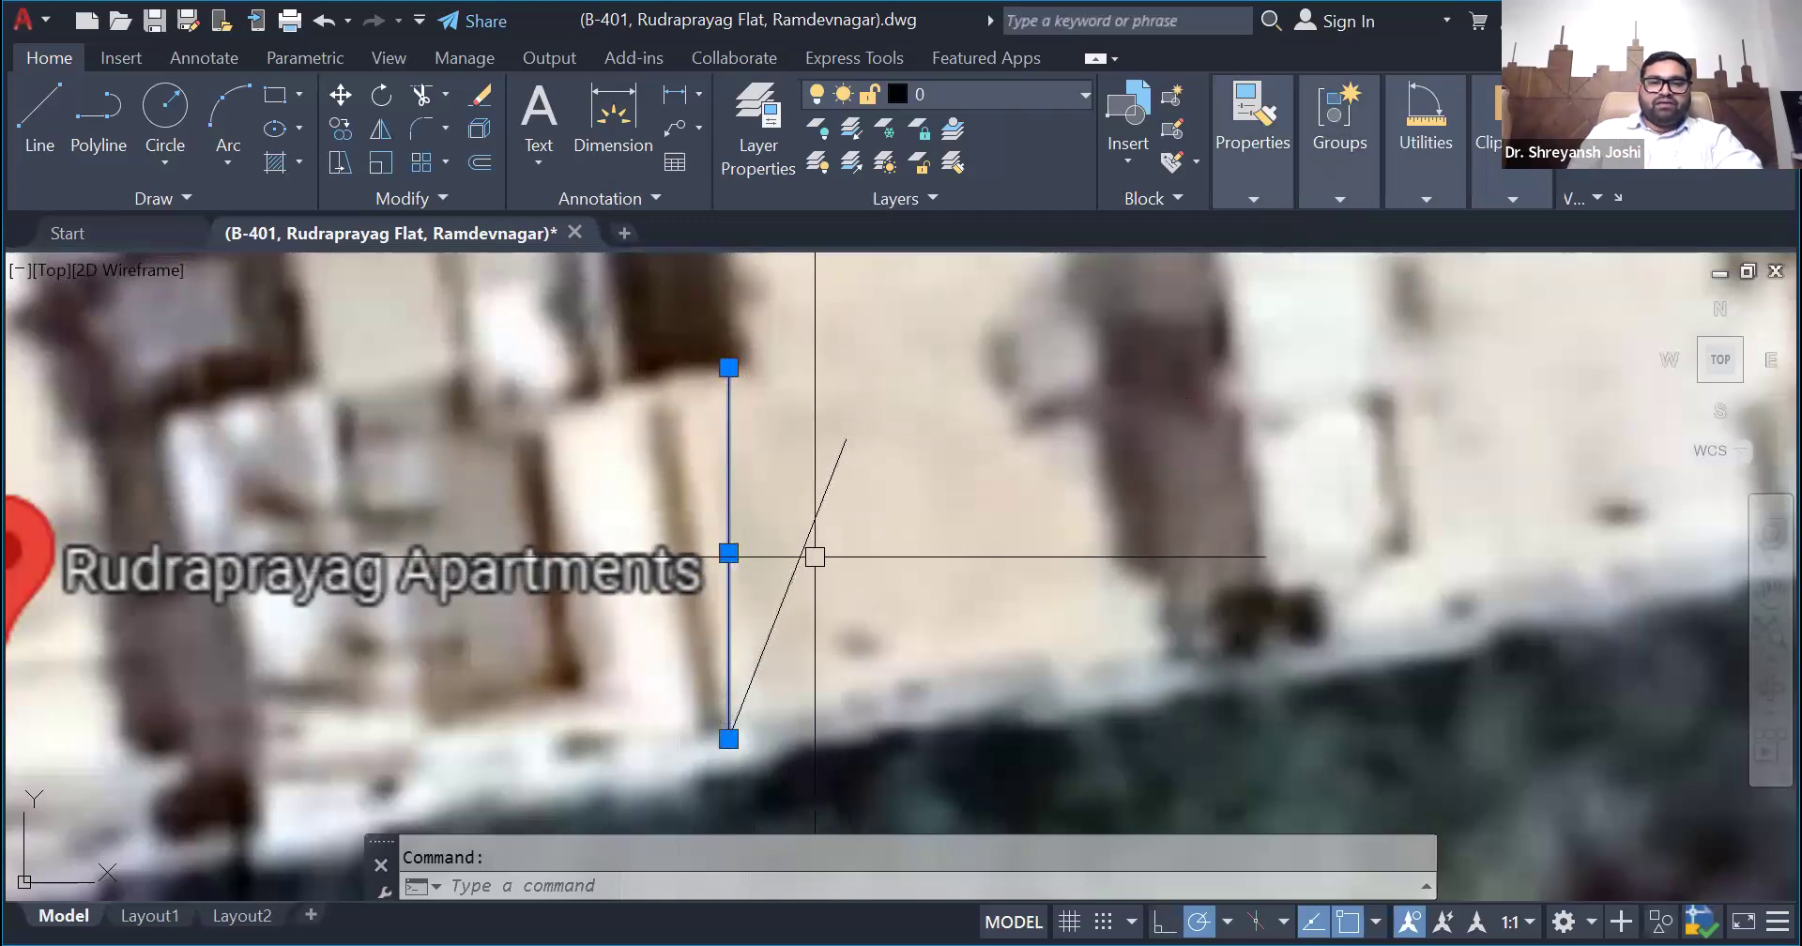
click(812, 515)
key(Escape)
click(804, 548)
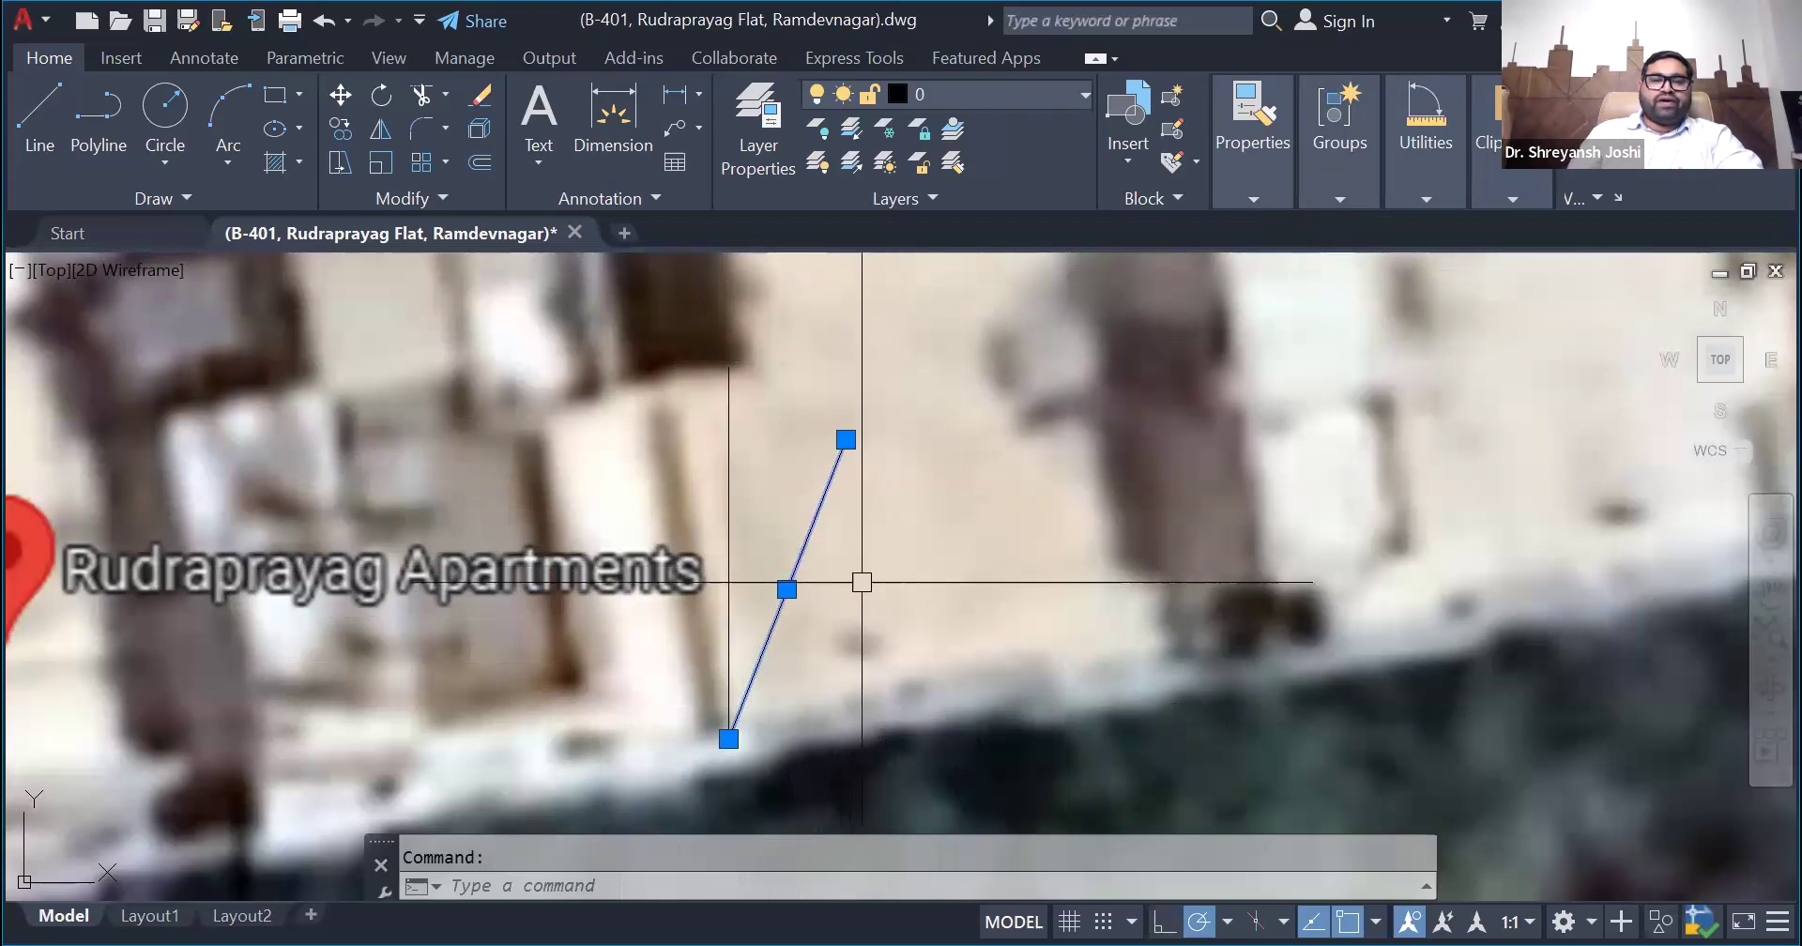
- Undo the right-slanting line and the erasure of the original building-edge line
scroll(832, 623, down, 4)
scroll(825, 623, up, 4)
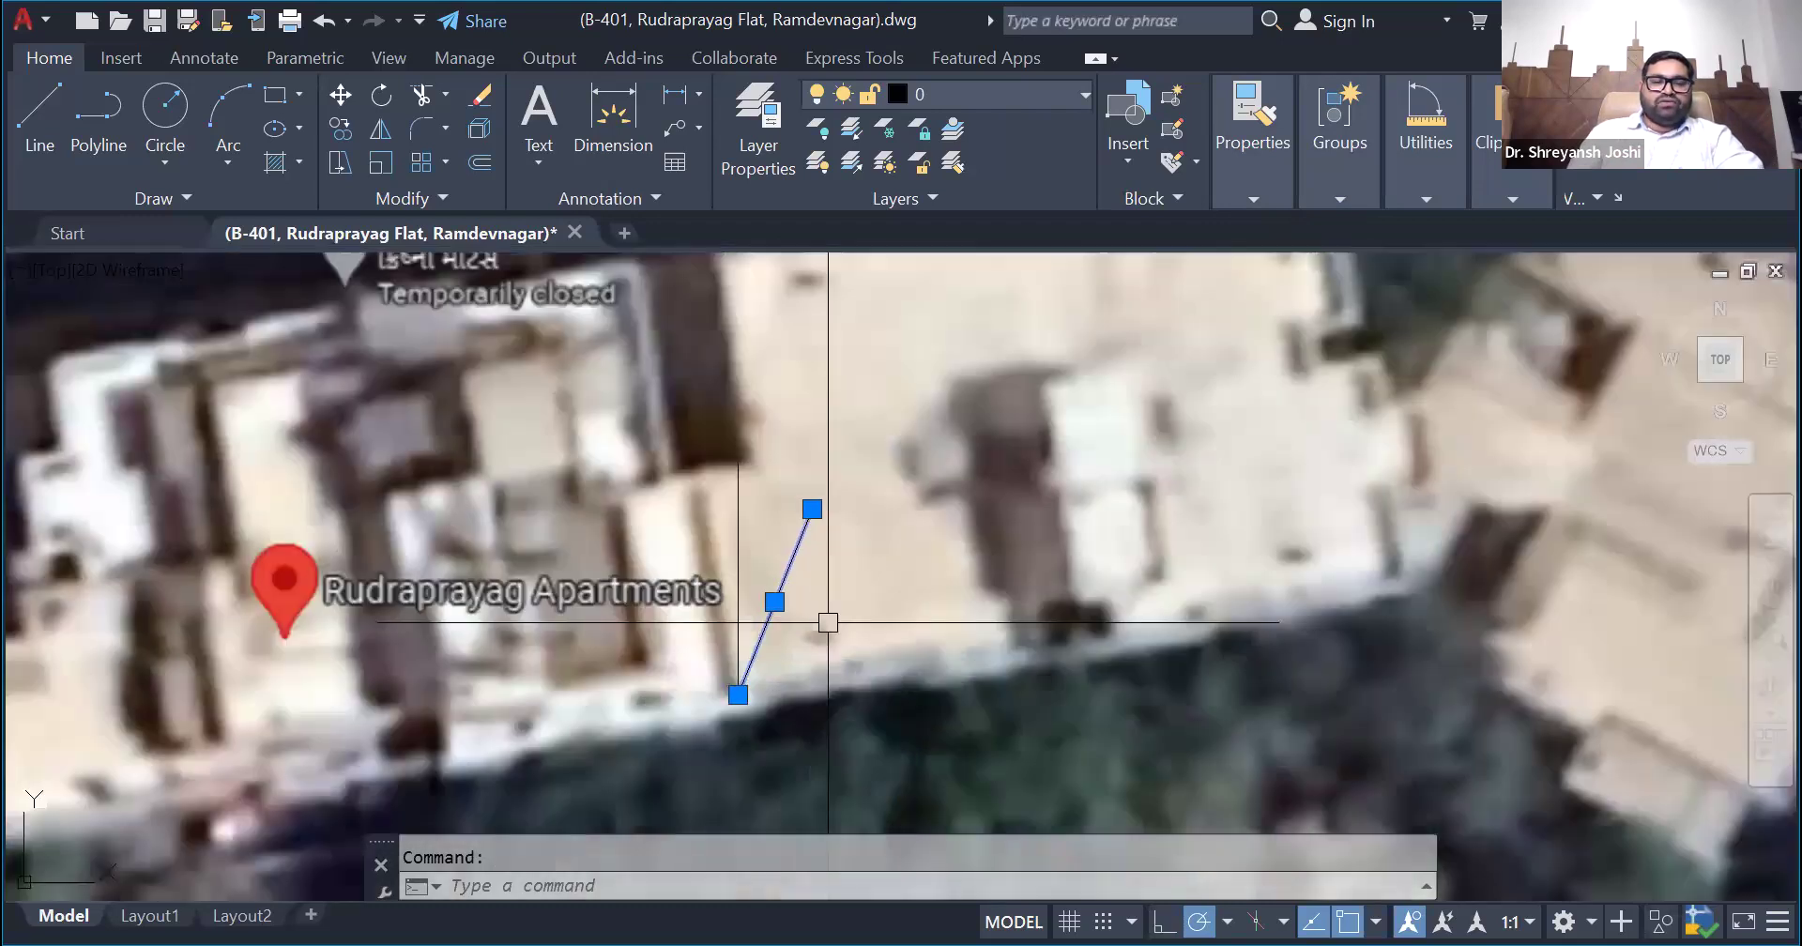
key(ctrl+z)
key(ctrl+z)
key(ctrl+z)
key(ctrl+z)
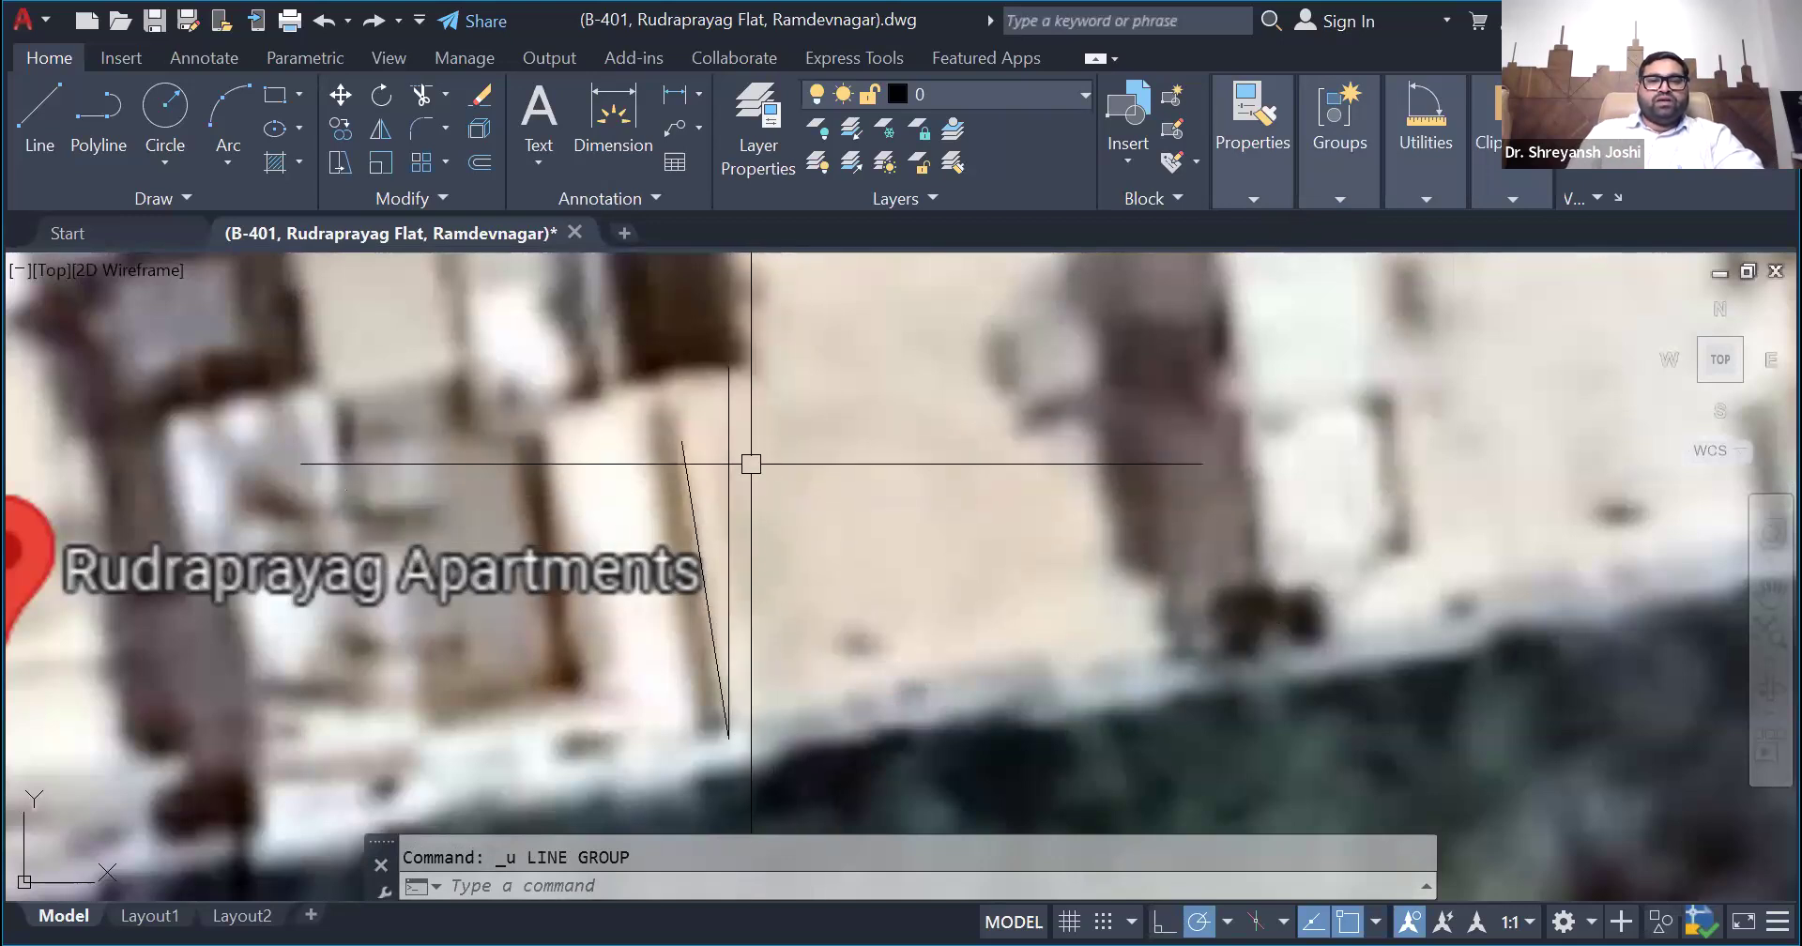
- Draw a long vertical line across the satellite image through the large roof east of Rudraprayag Apartments as a north arrow shaft
scroll(806, 536, down, 8)
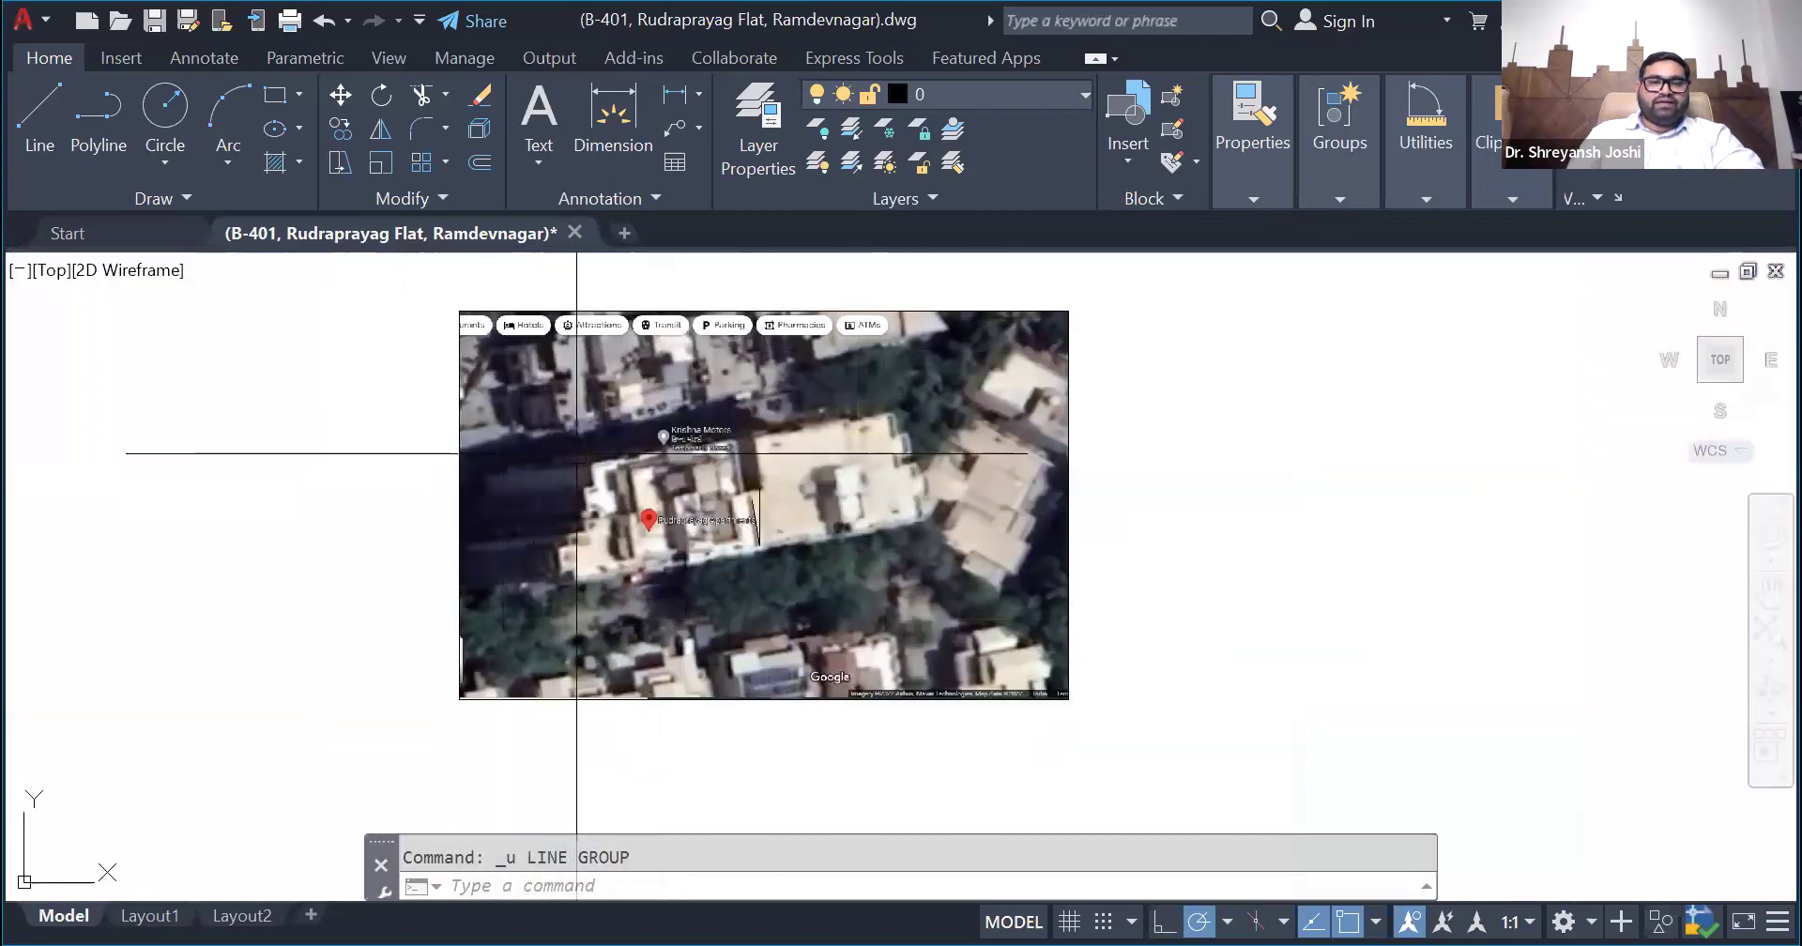
scroll(843, 488, up, 2)
scroll(778, 518, down, 2)
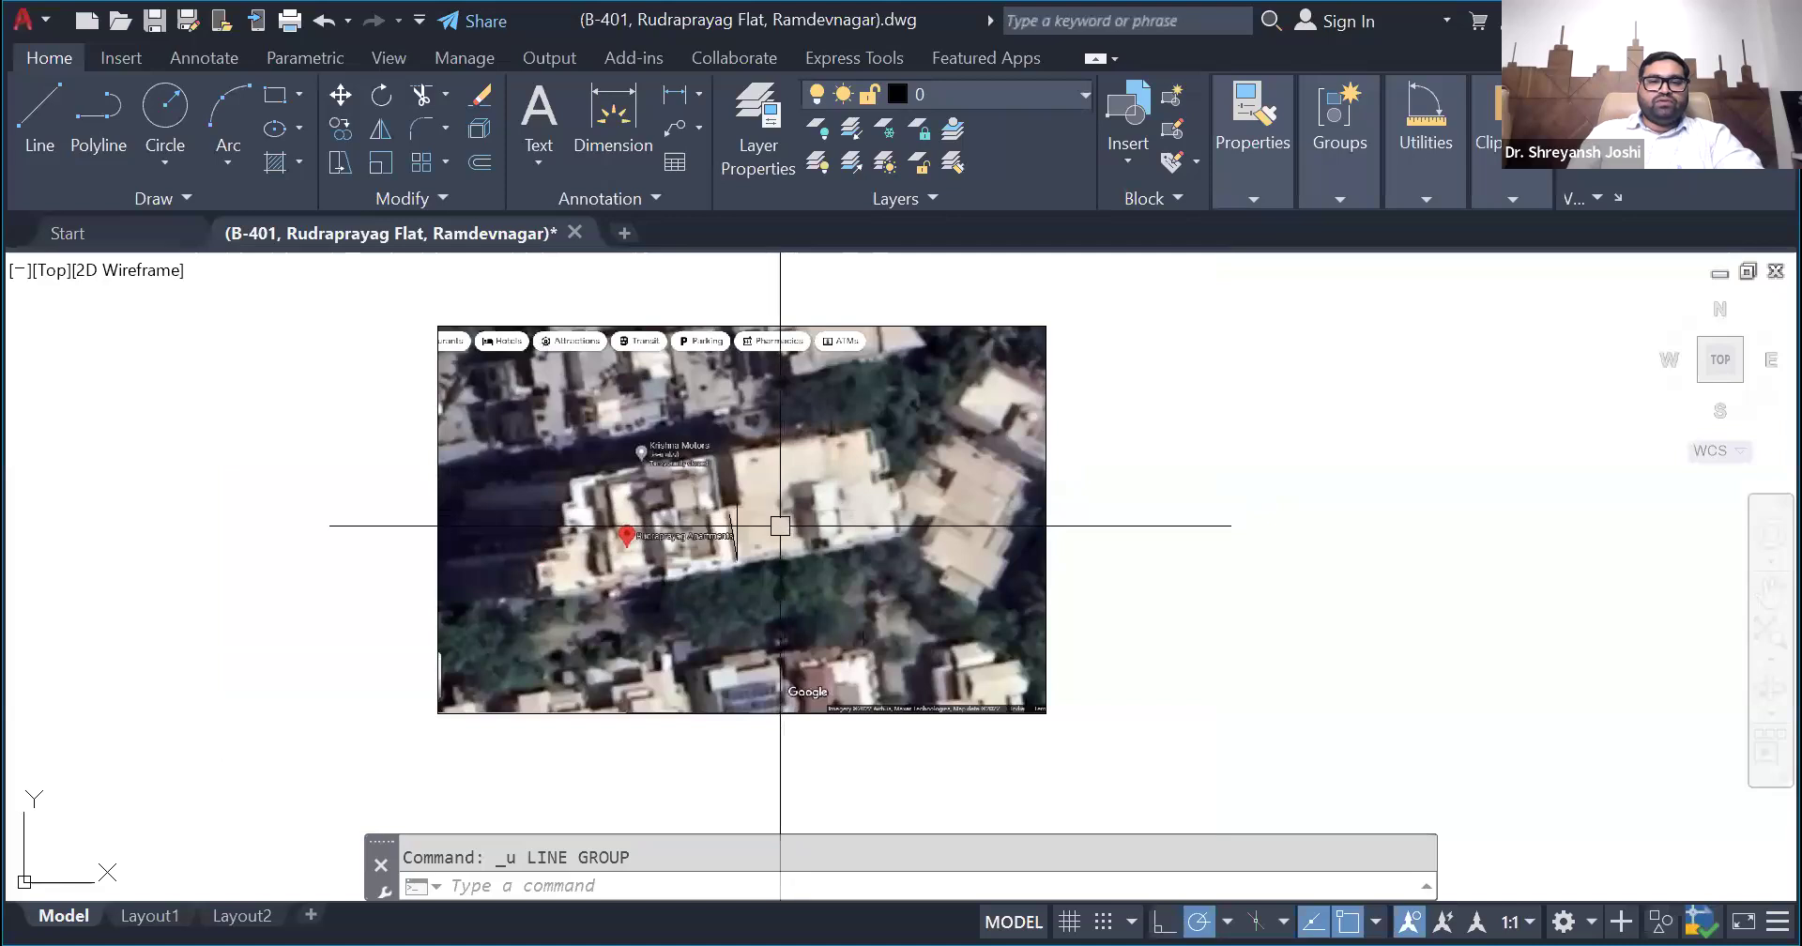
scroll(780, 525, up, 2)
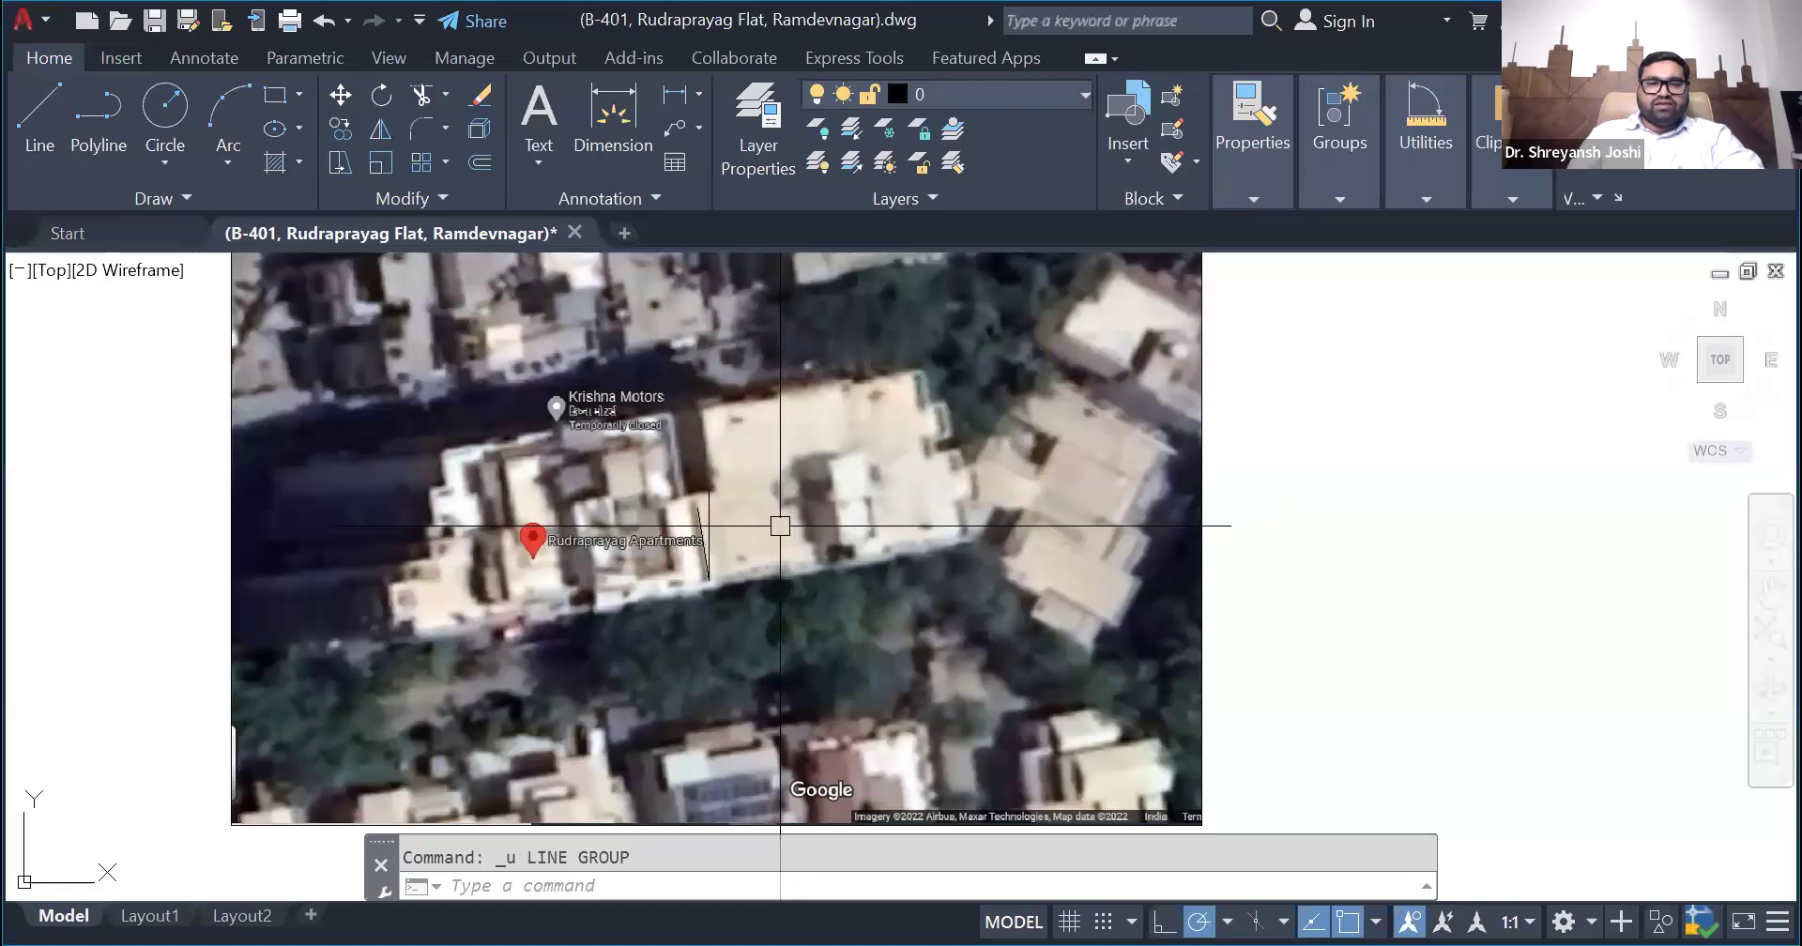
scroll(727, 511, up, 2)
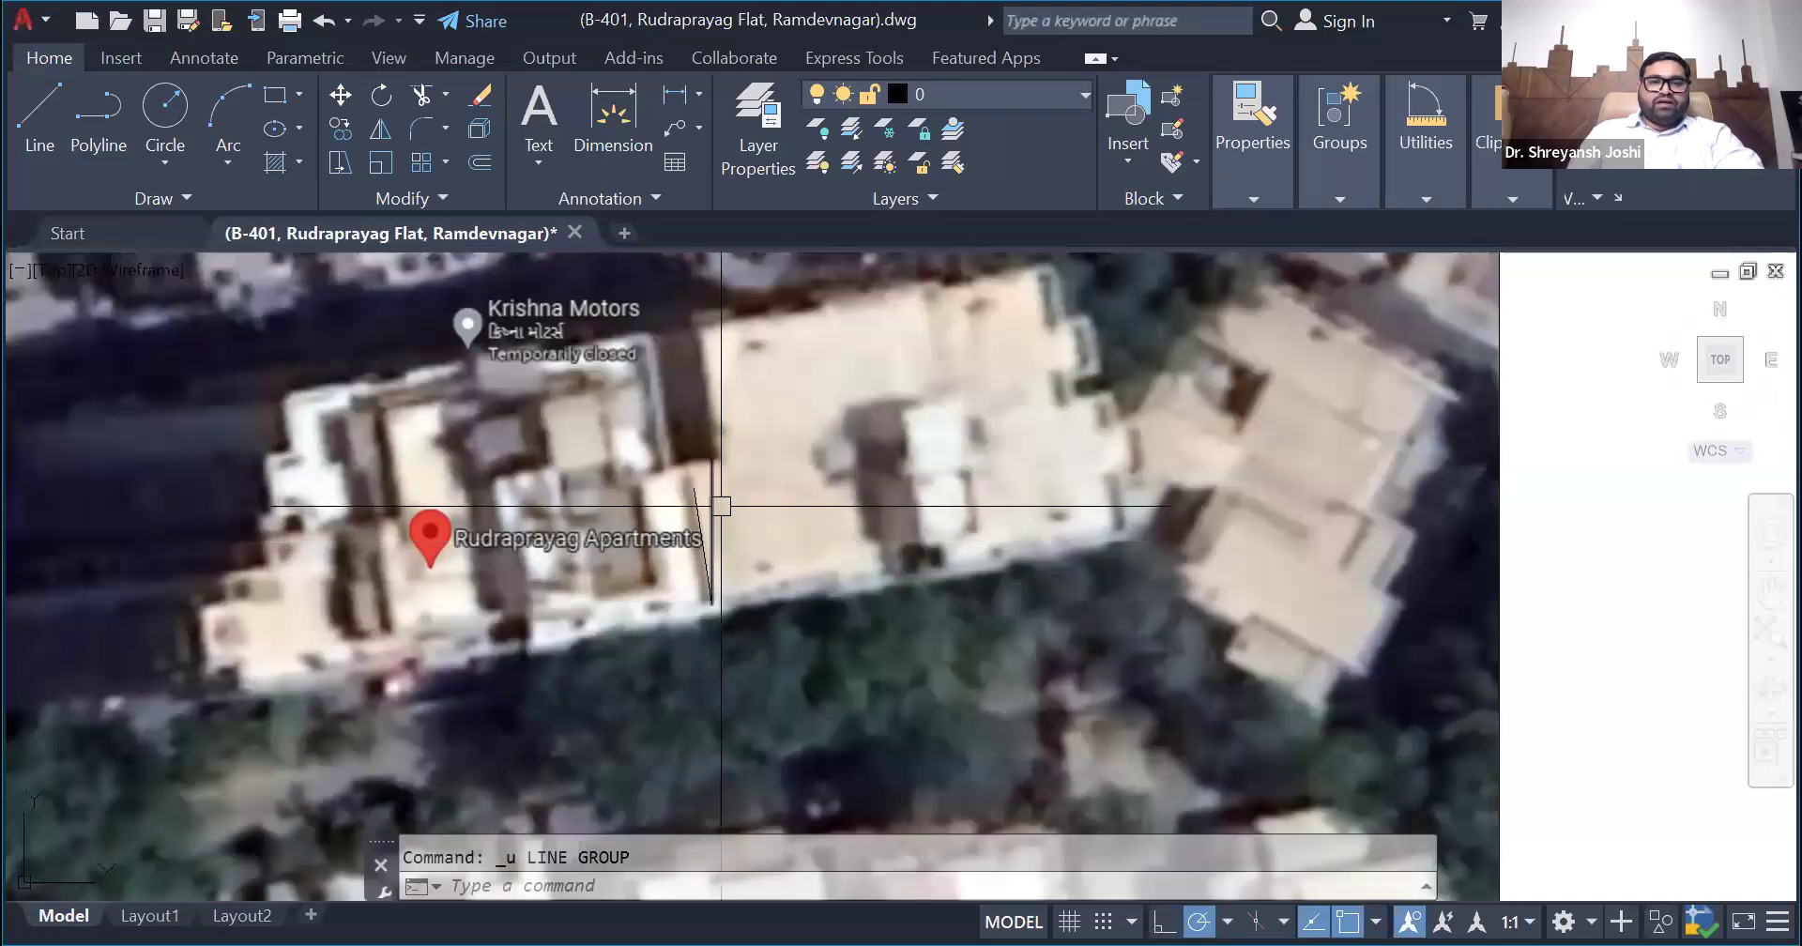
scroll(718, 563, down, 2)
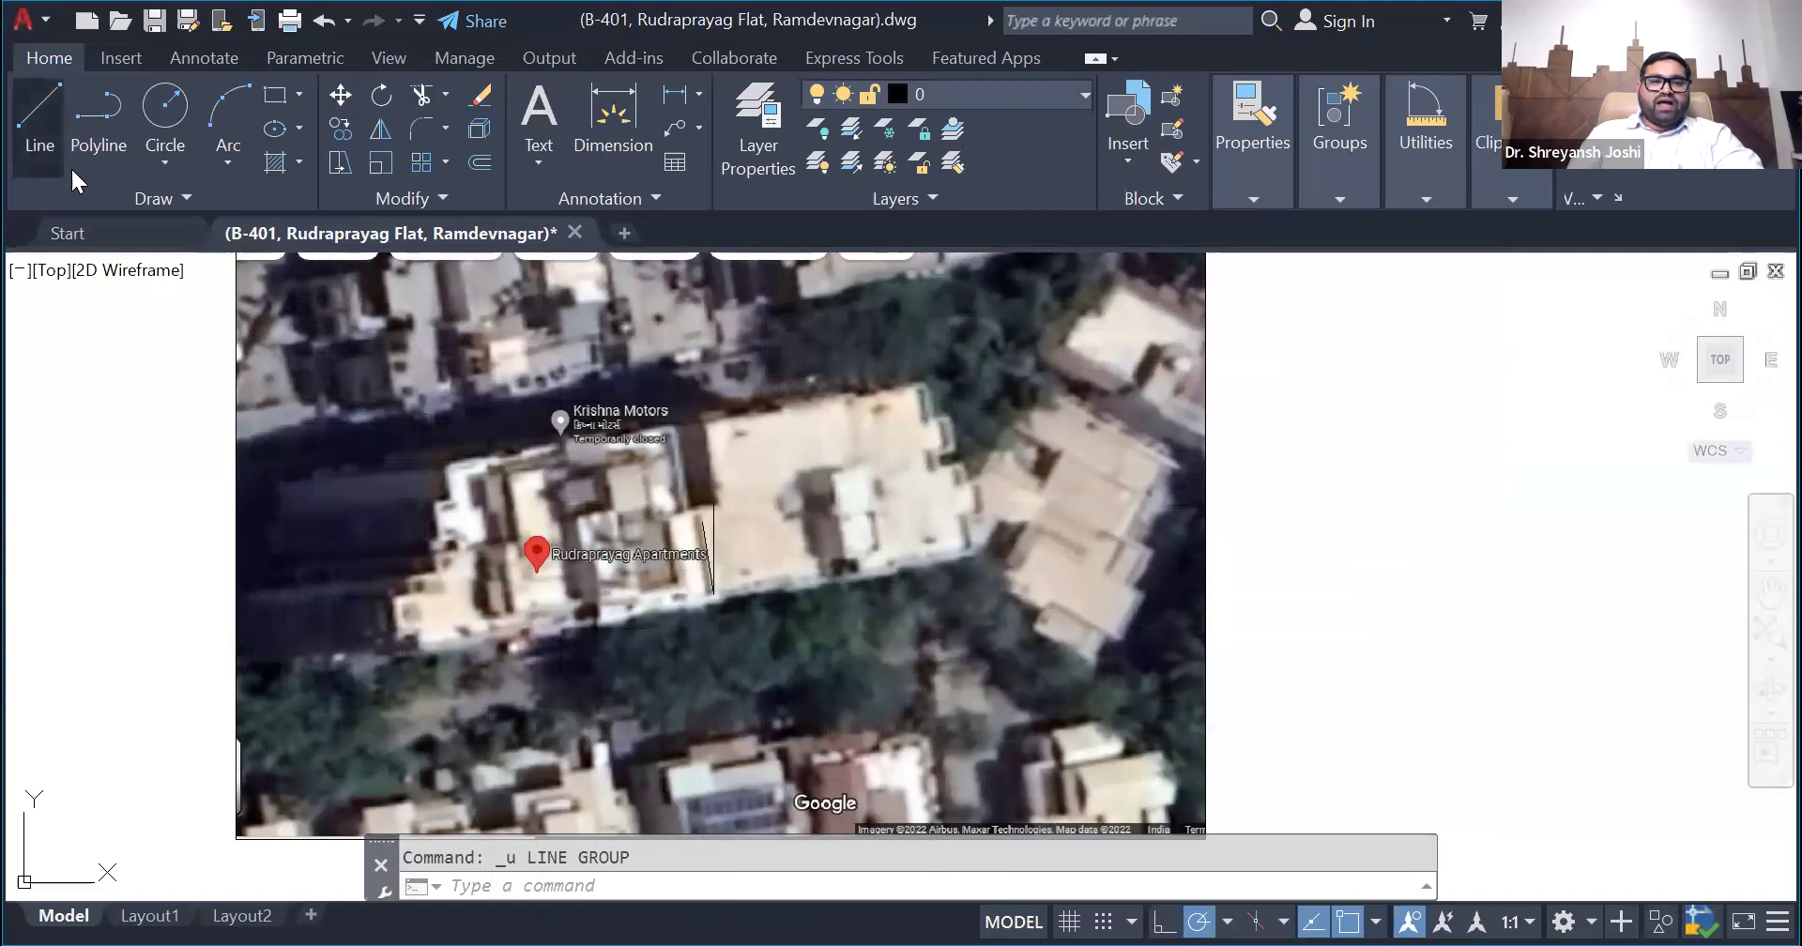
click(39, 132)
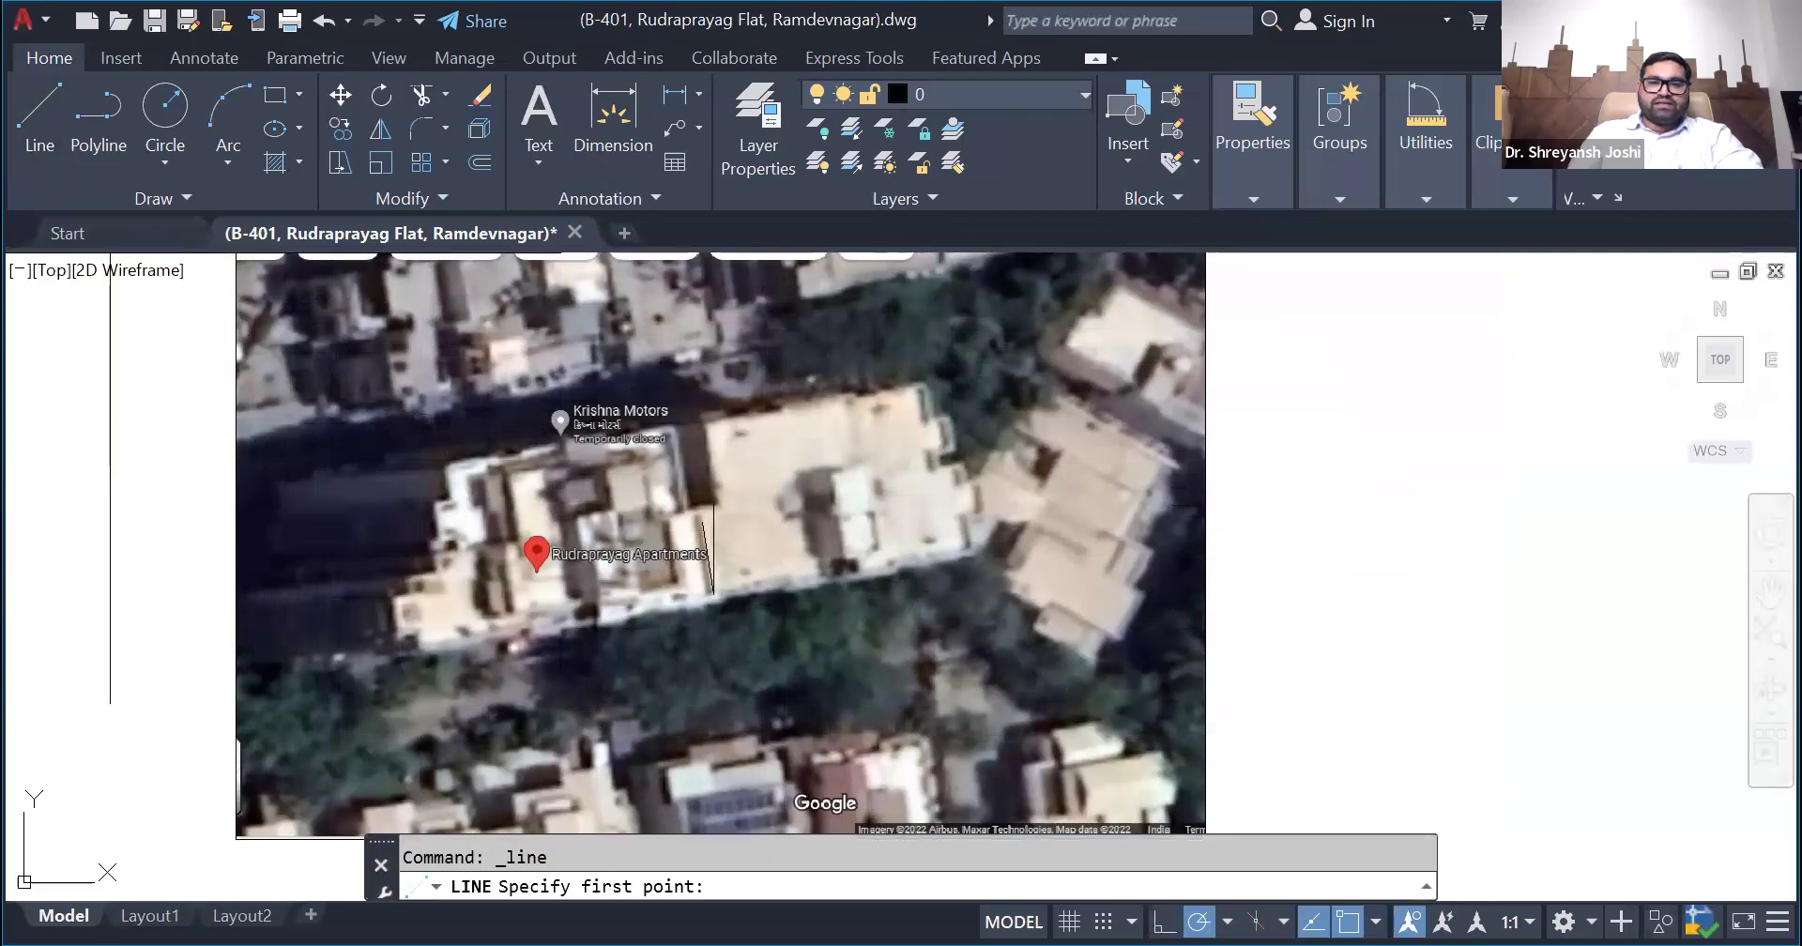
click(850, 311)
click(849, 692)
key(Escape)
- Add two slanted arrowhead strokes at the shaft's upper end and group them with the shaft into one north arrow
click(896, 627)
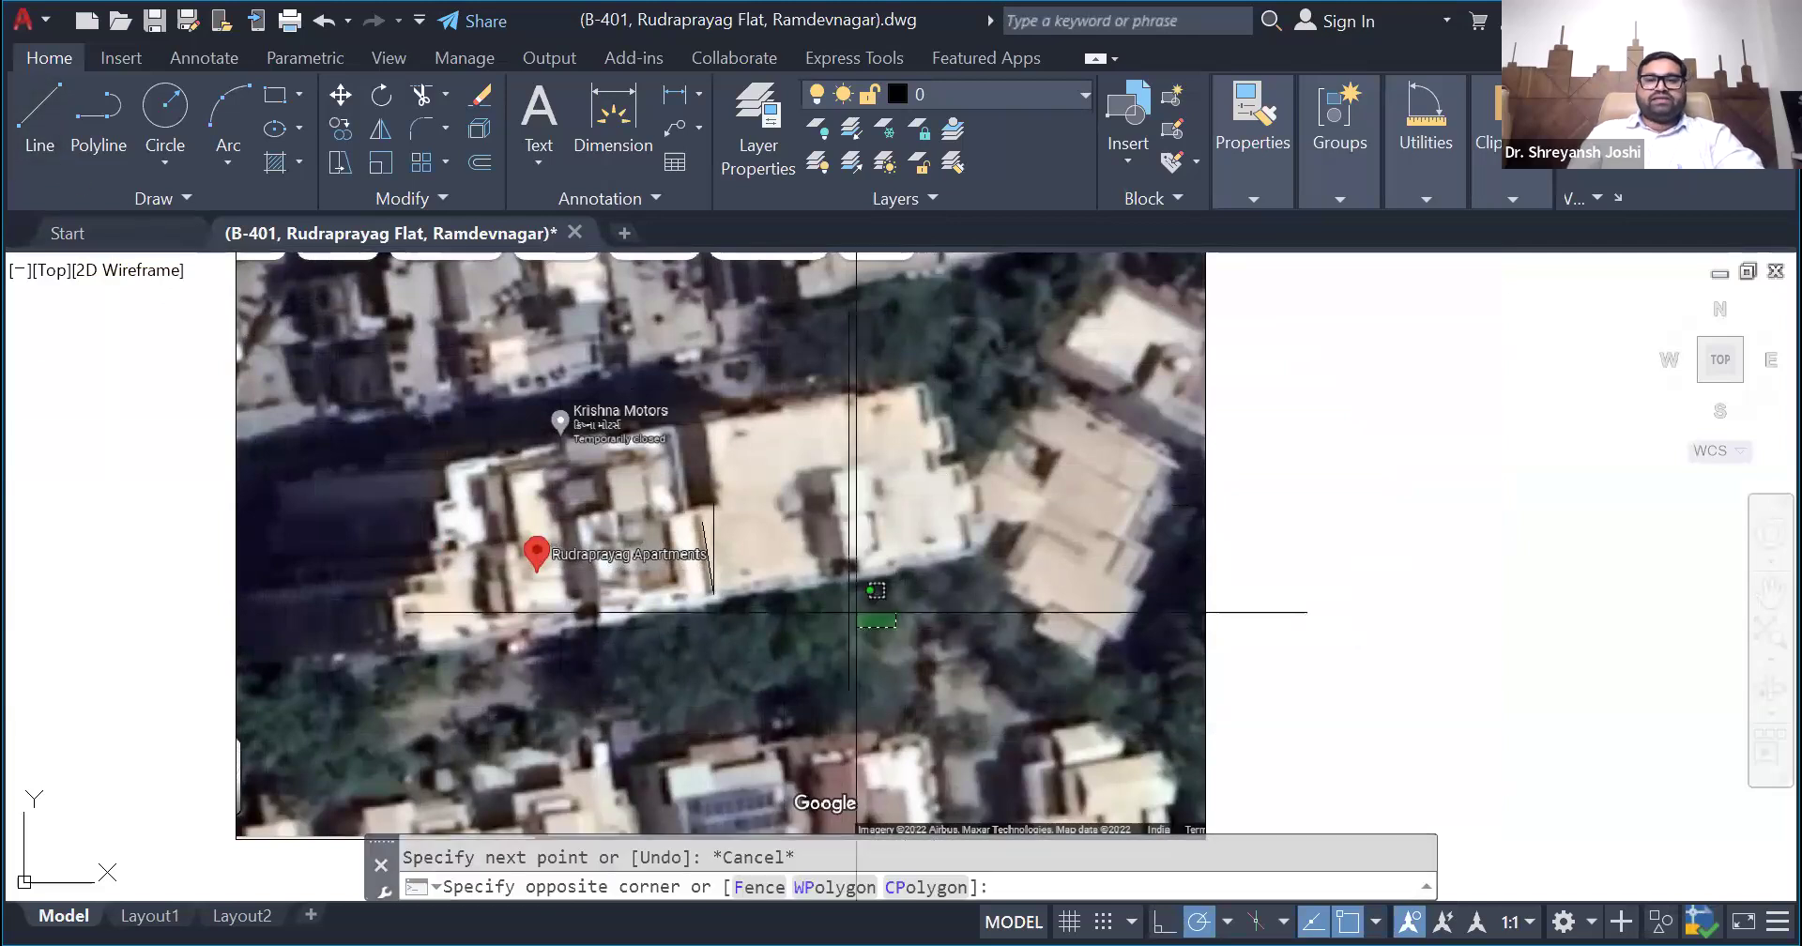
click(844, 612)
click(39, 112)
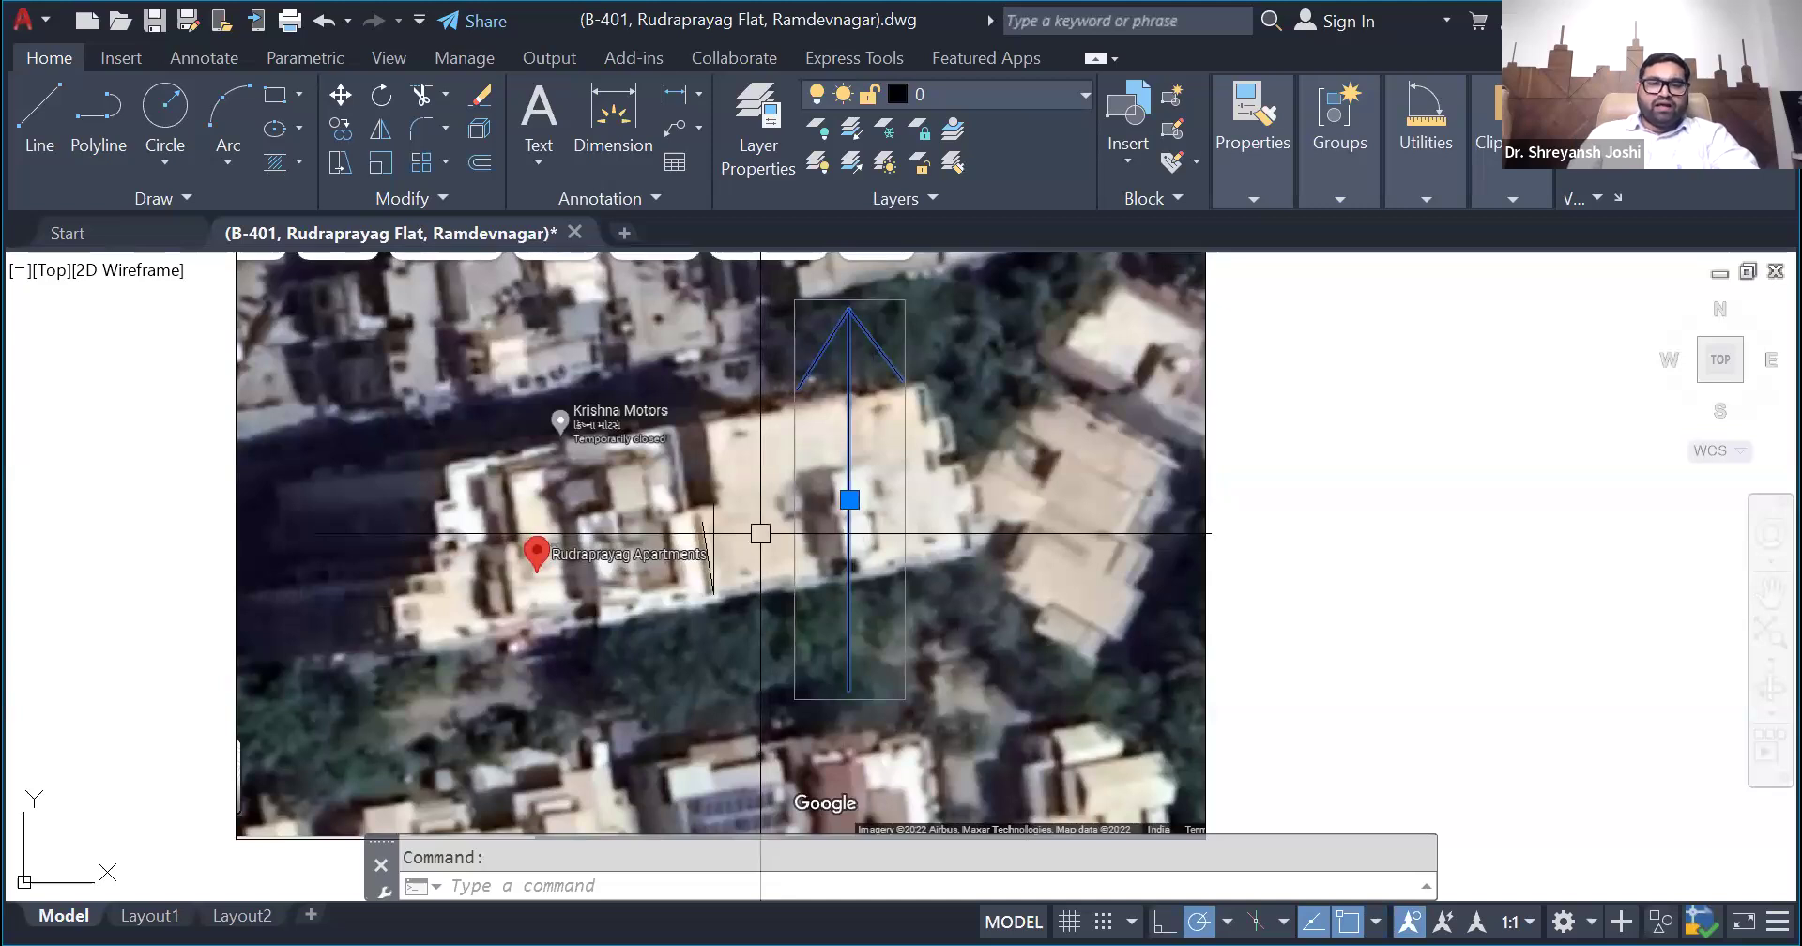
- Rotate the satellite image together with the north arrow clockwise so the building sits roughly level
scroll(770, 554, down, 2)
scroll(803, 543, up, 2)
scroll(826, 577, down, 2)
scroll(829, 581, up, 2)
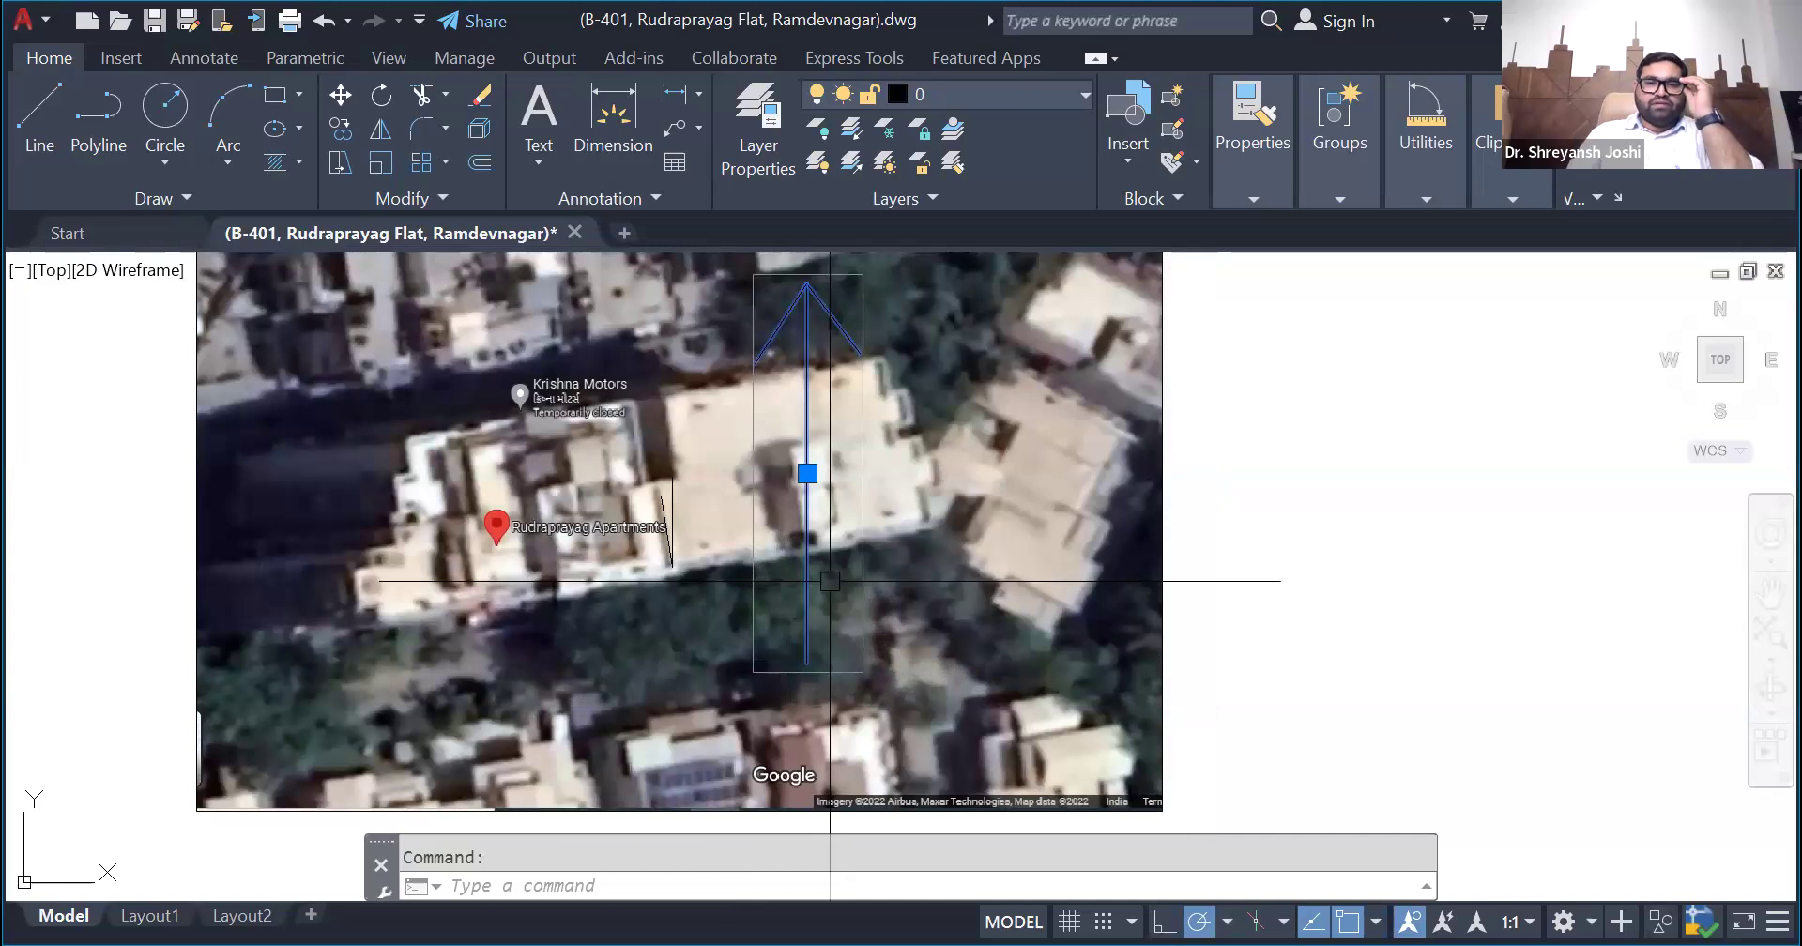
scroll(830, 581, down, 2)
scroll(826, 561, up, 2)
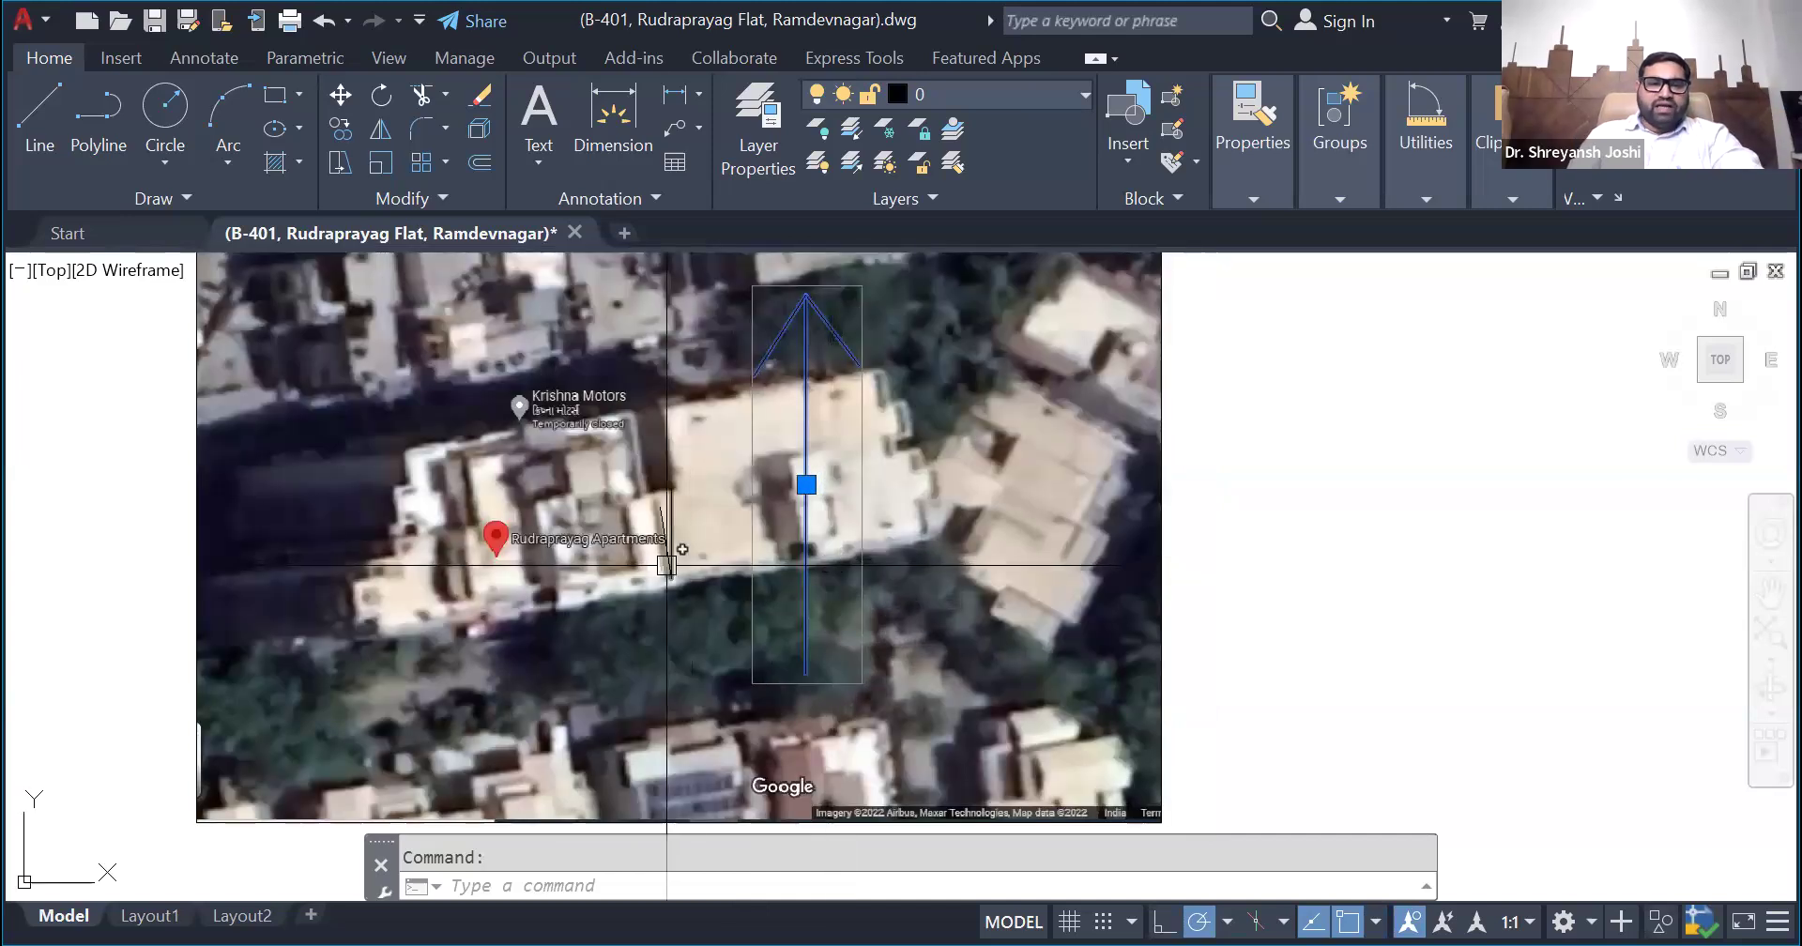
click(1221, 750)
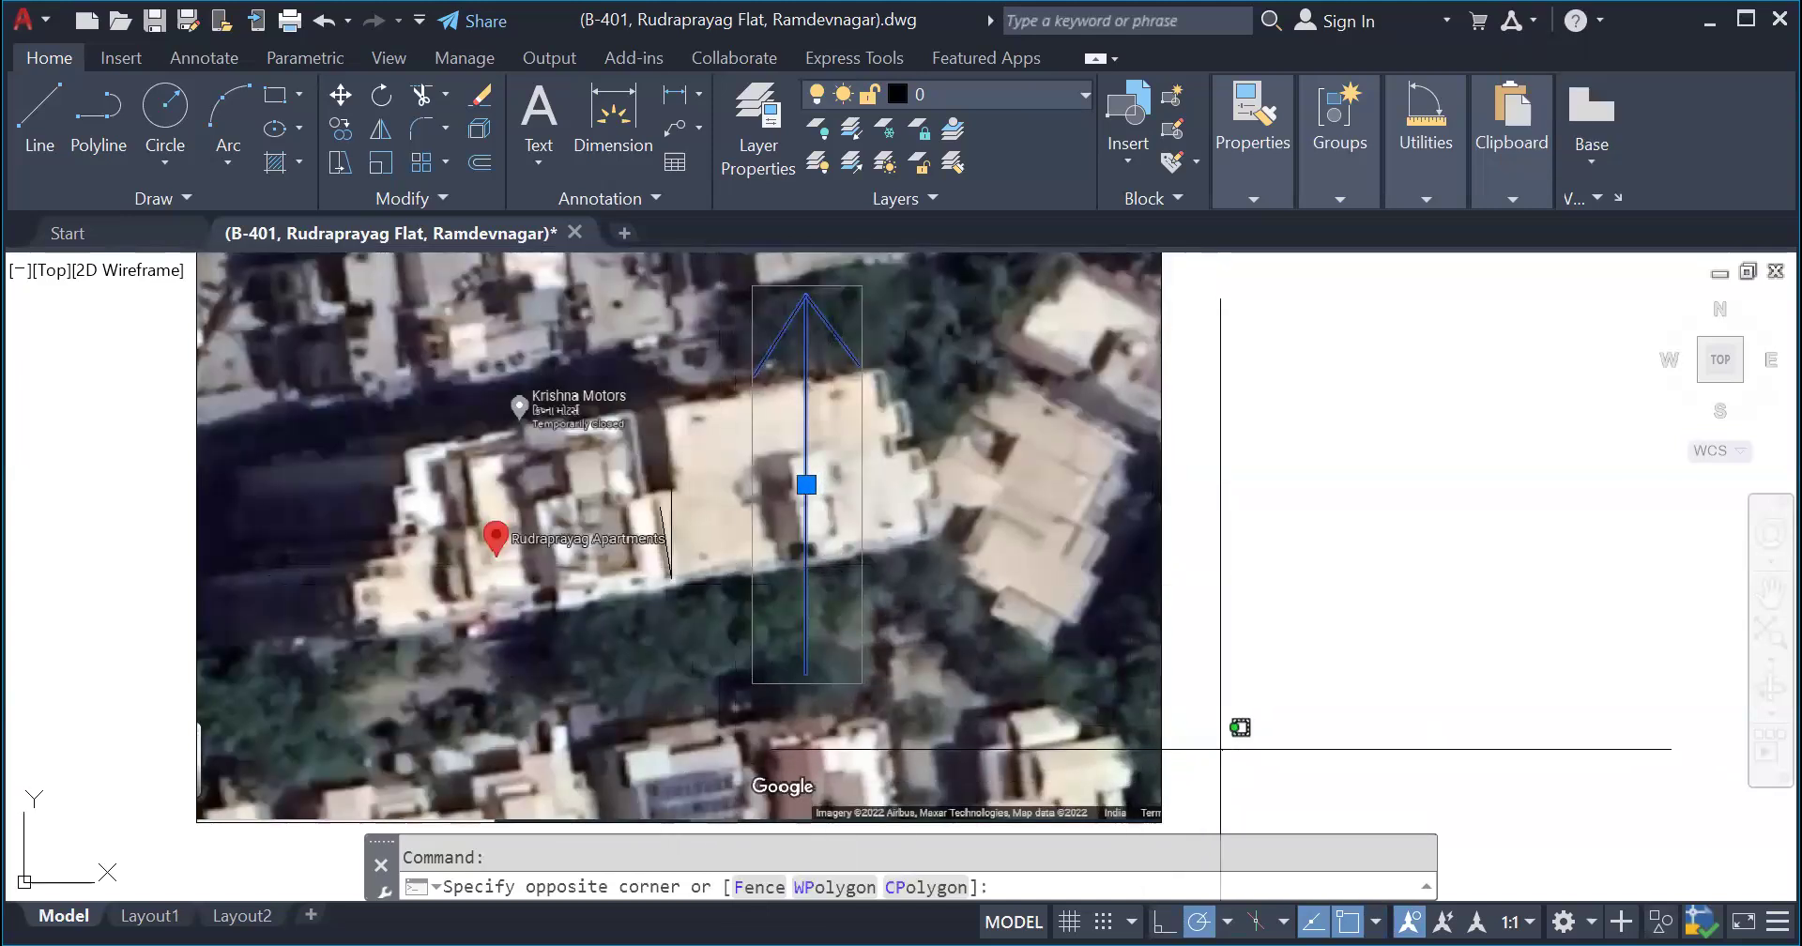
click(1112, 708)
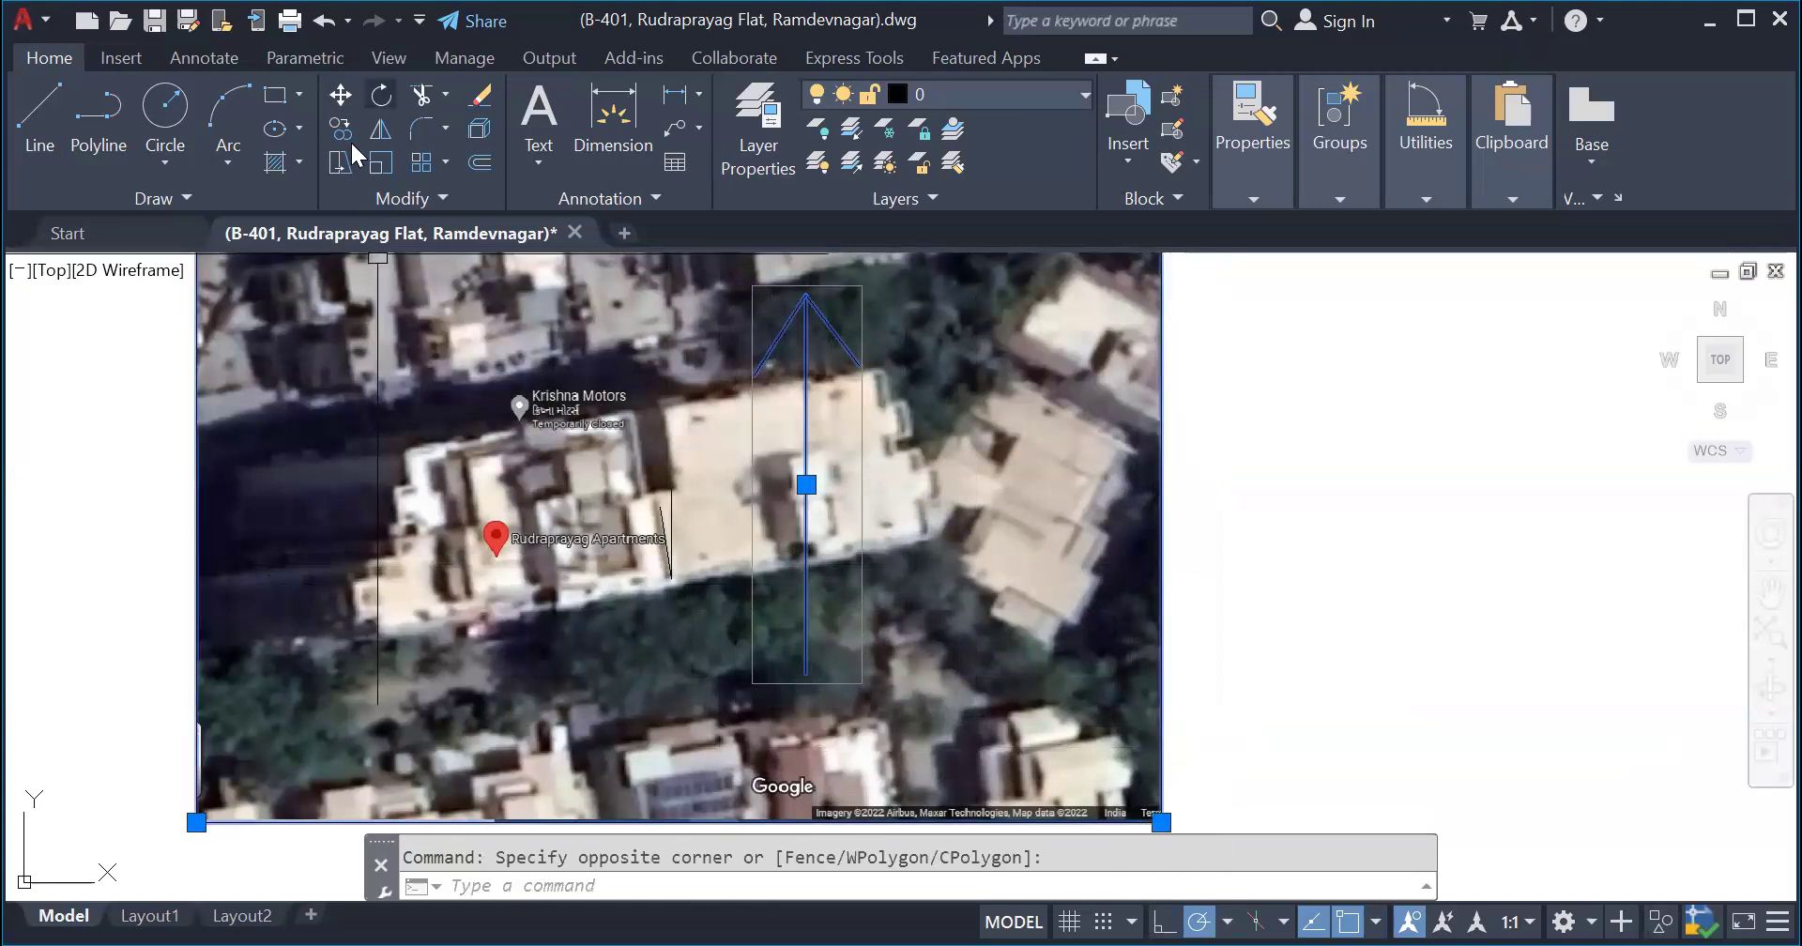
click(380, 95)
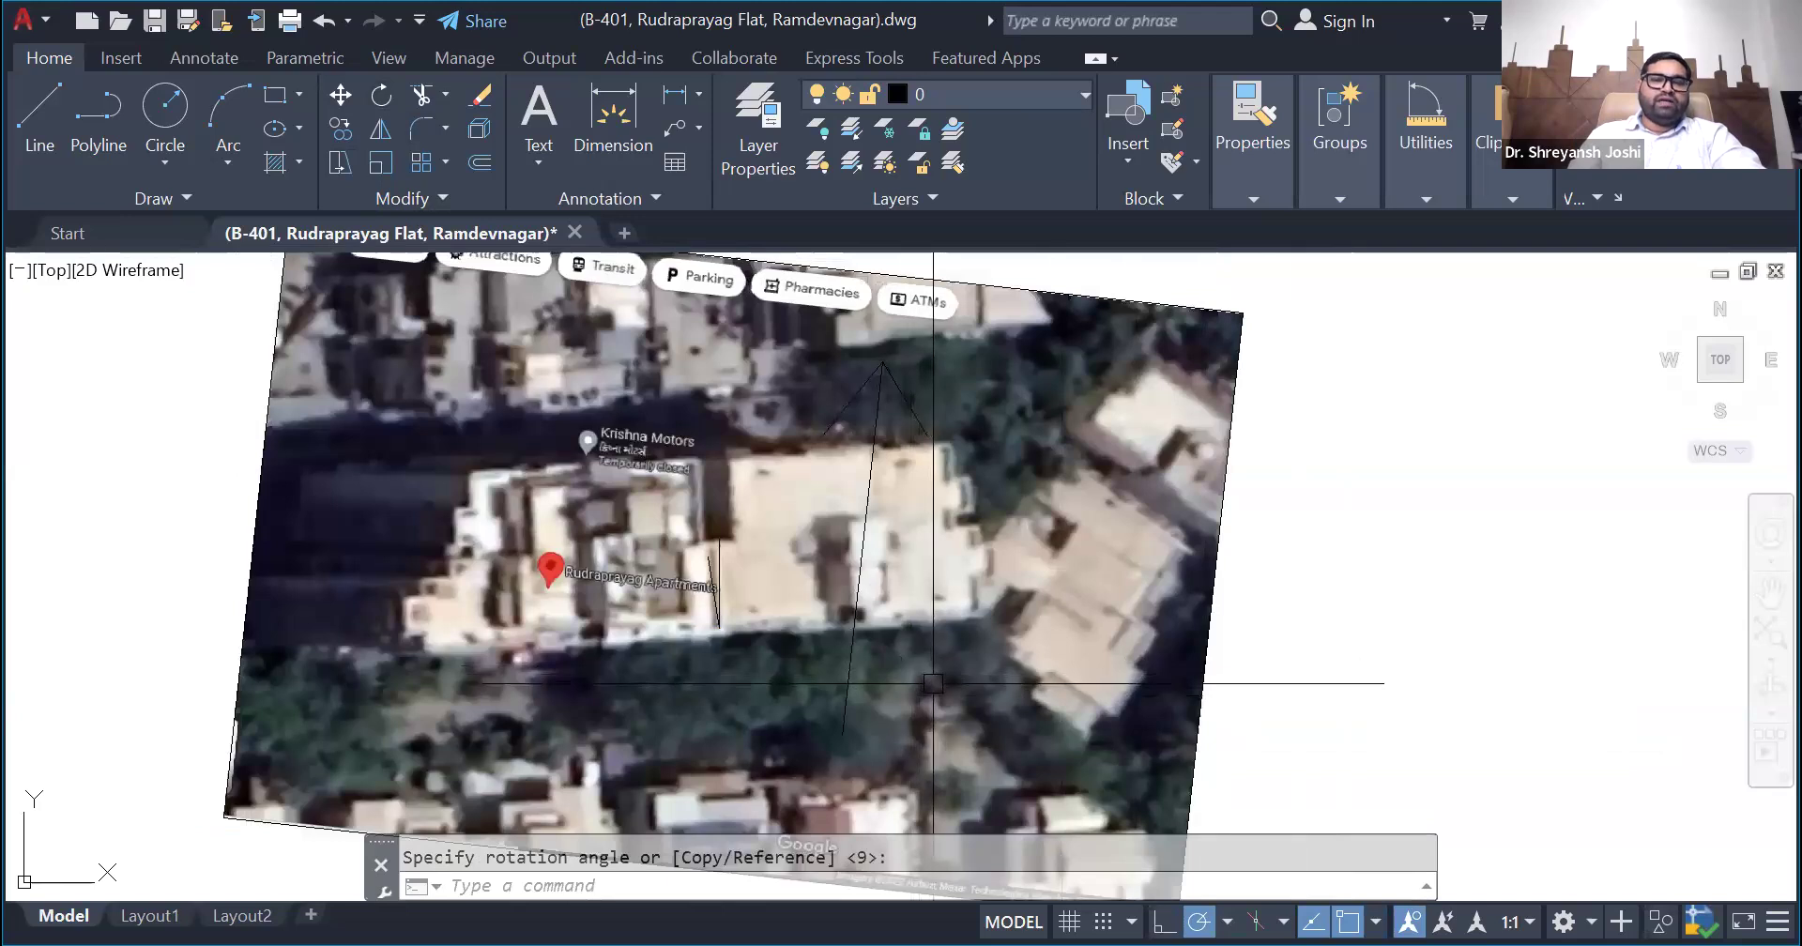
- Highlight the tilted north arrow, and undo the rotation of the satellite image and arrow
click(901, 580)
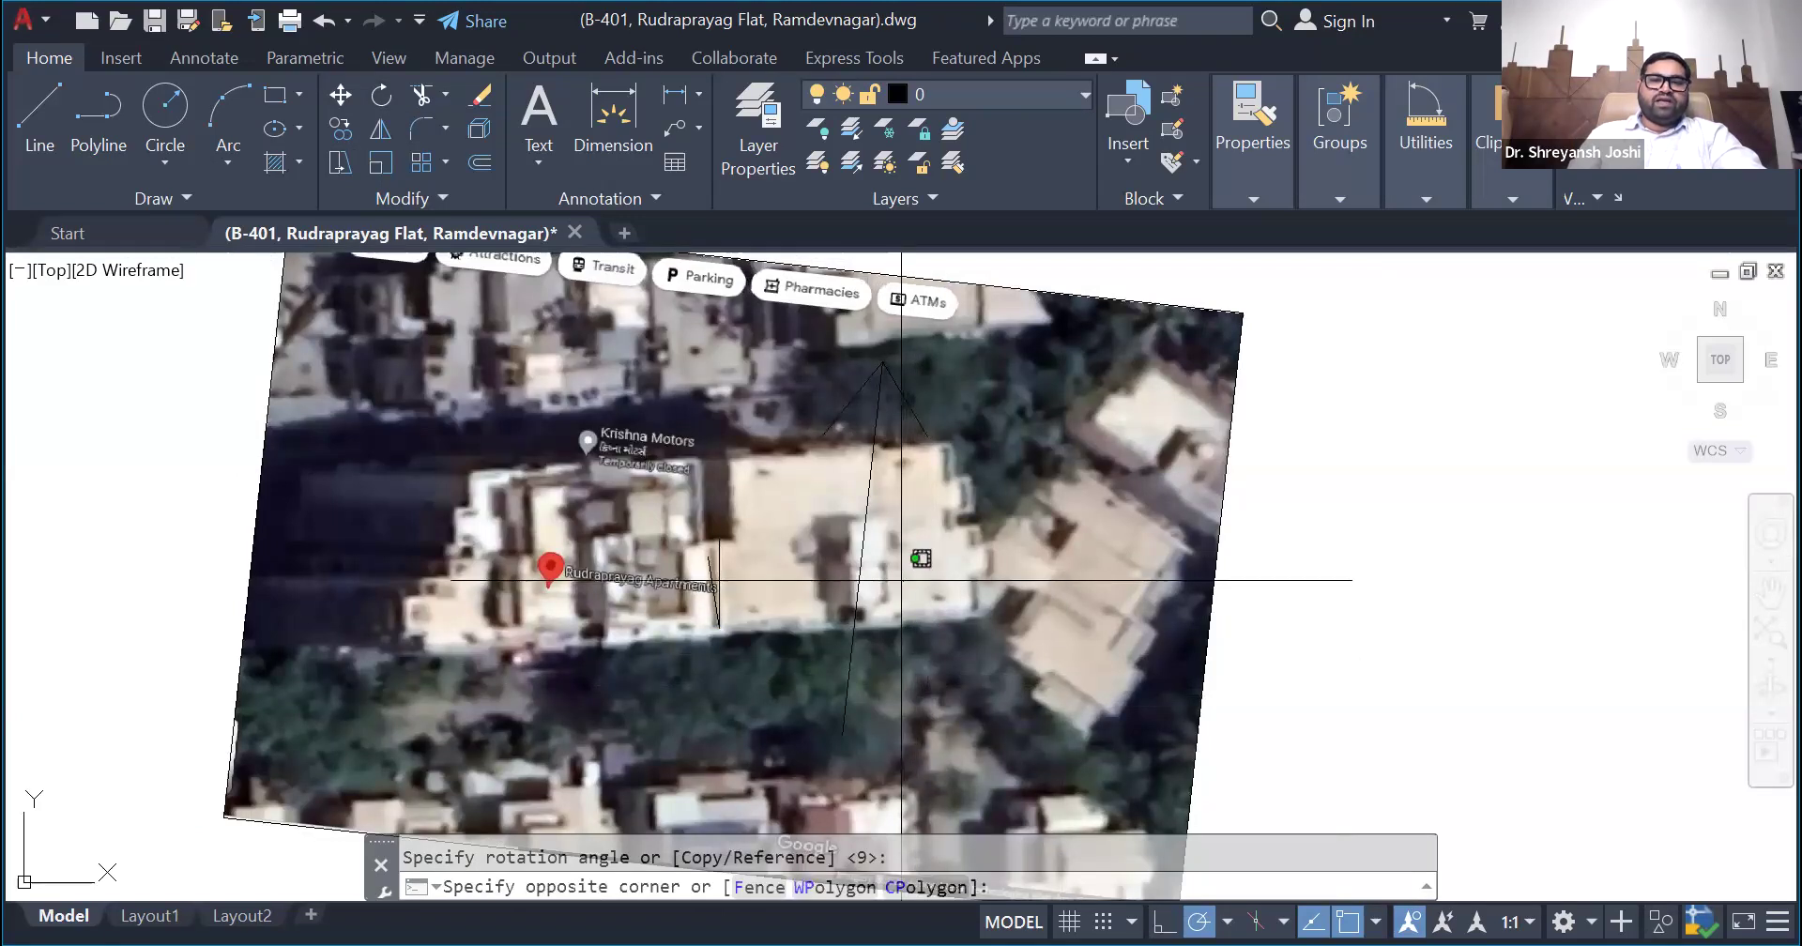
click(744, 720)
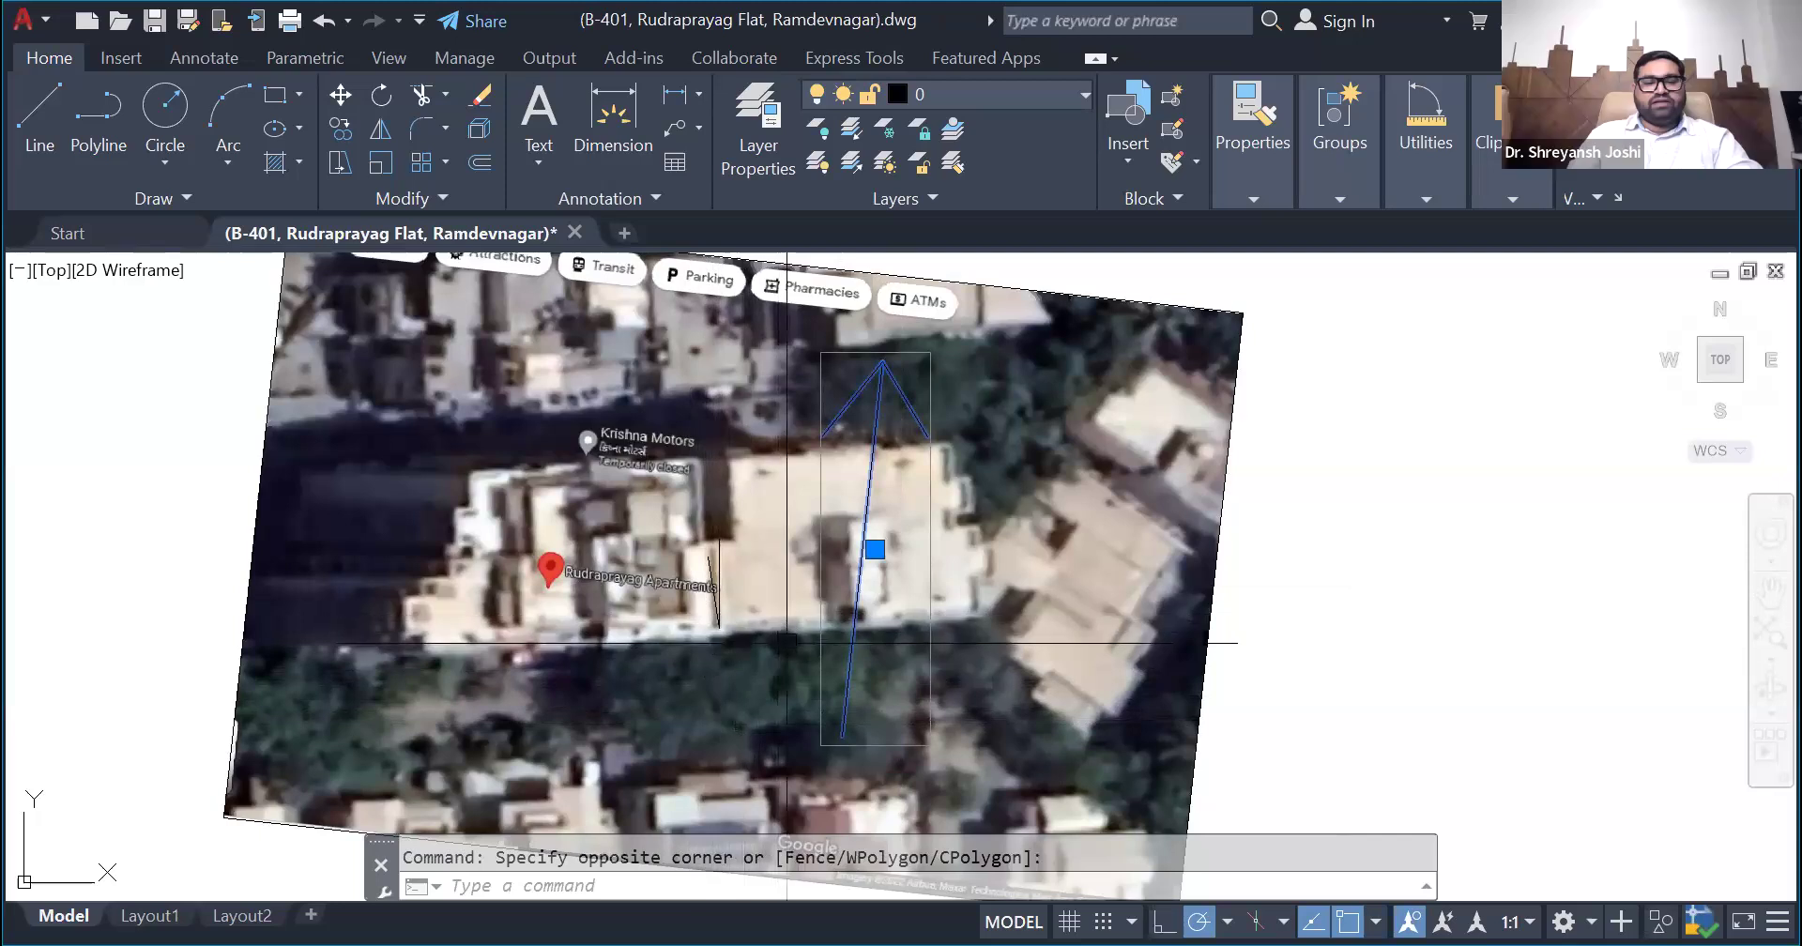
key(ctrl+z)
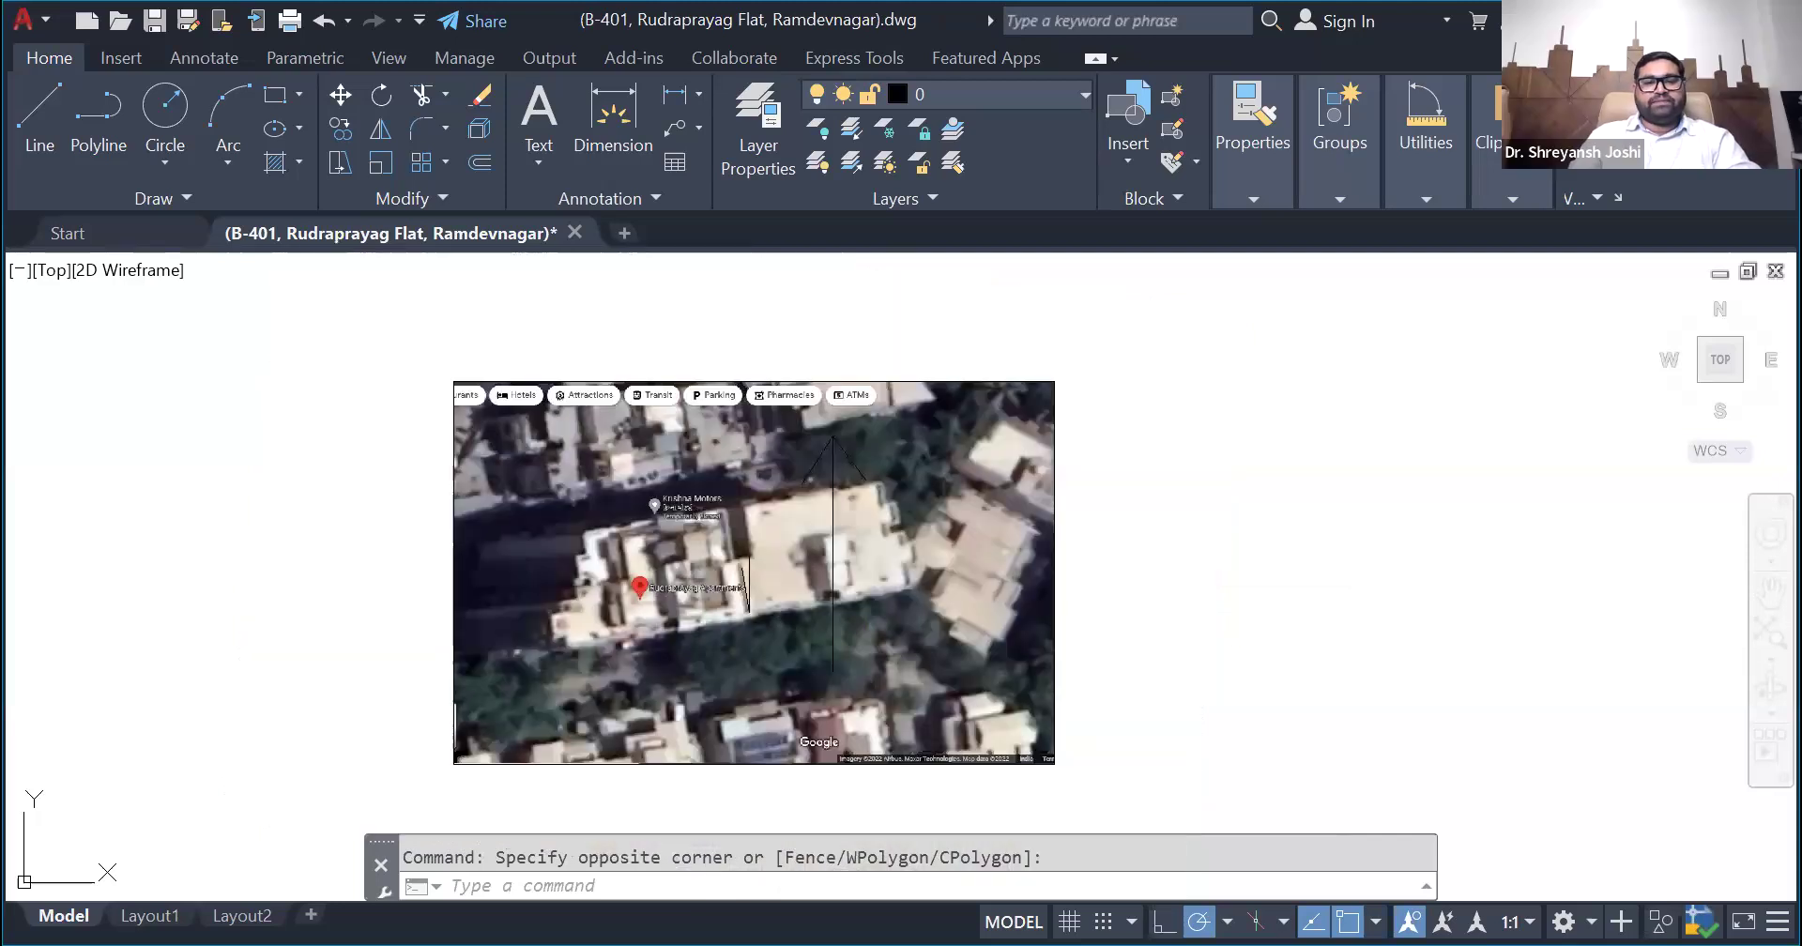
- Inspect the vertical and slanted reference lines at the corner beside Rudraprayag Apartments on the satellite image
scroll(762, 650, up, 6)
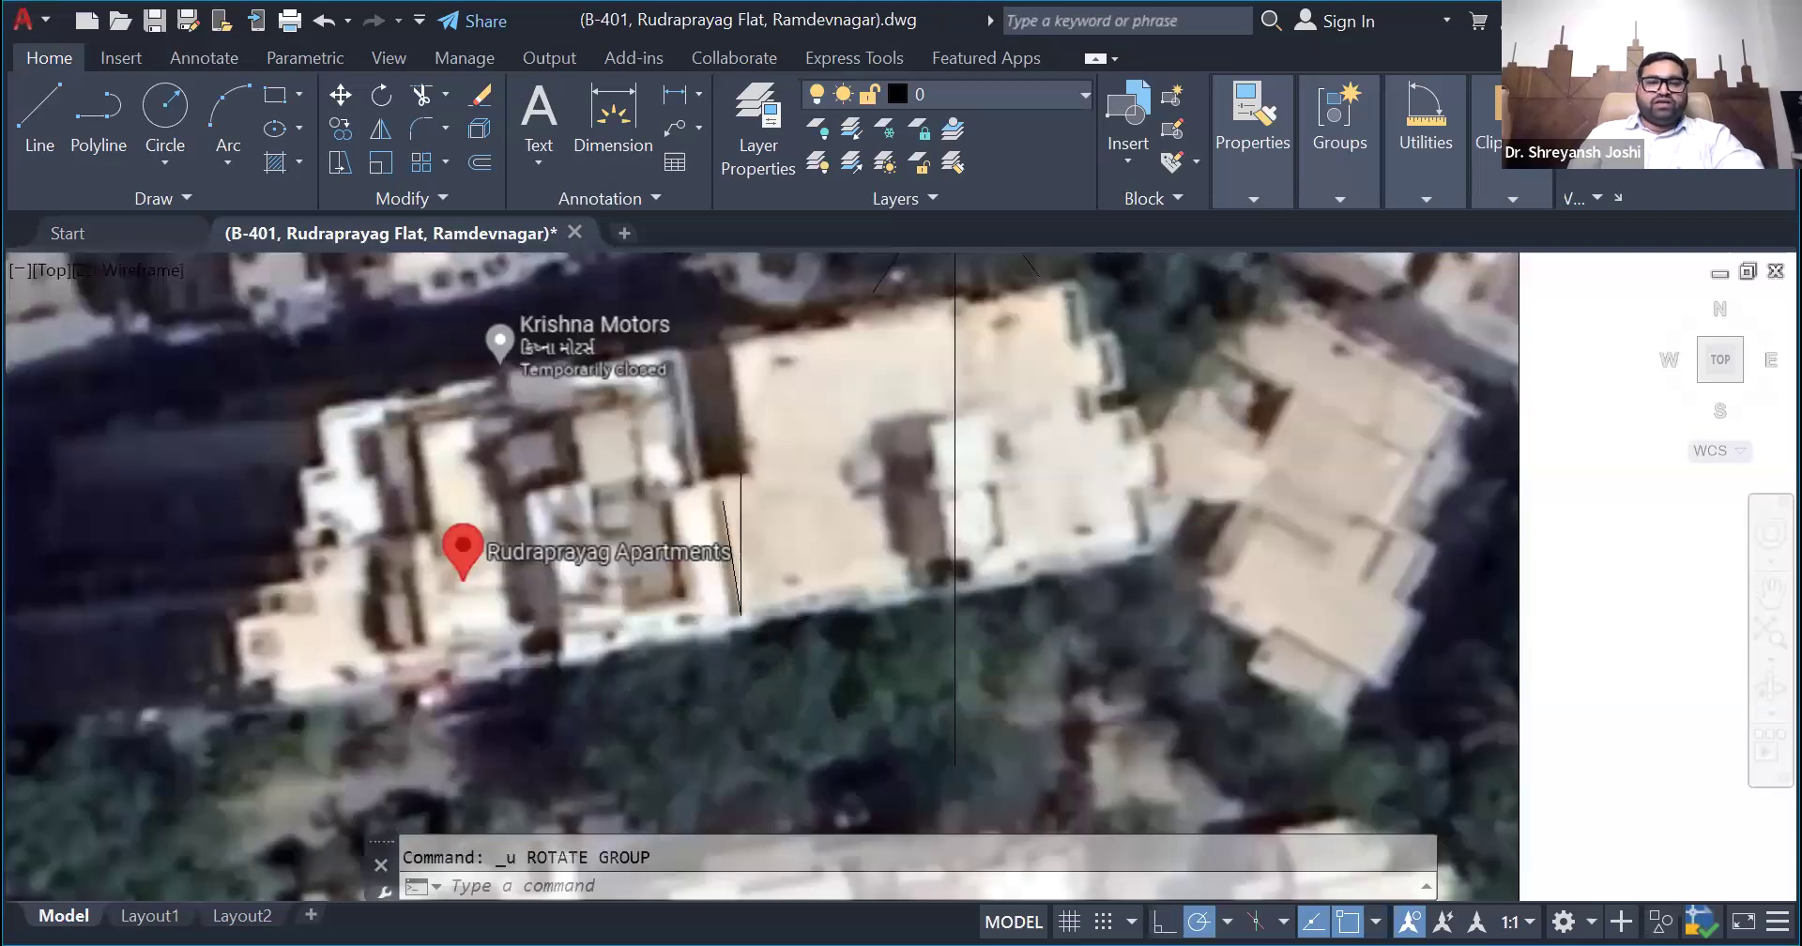
click(739, 484)
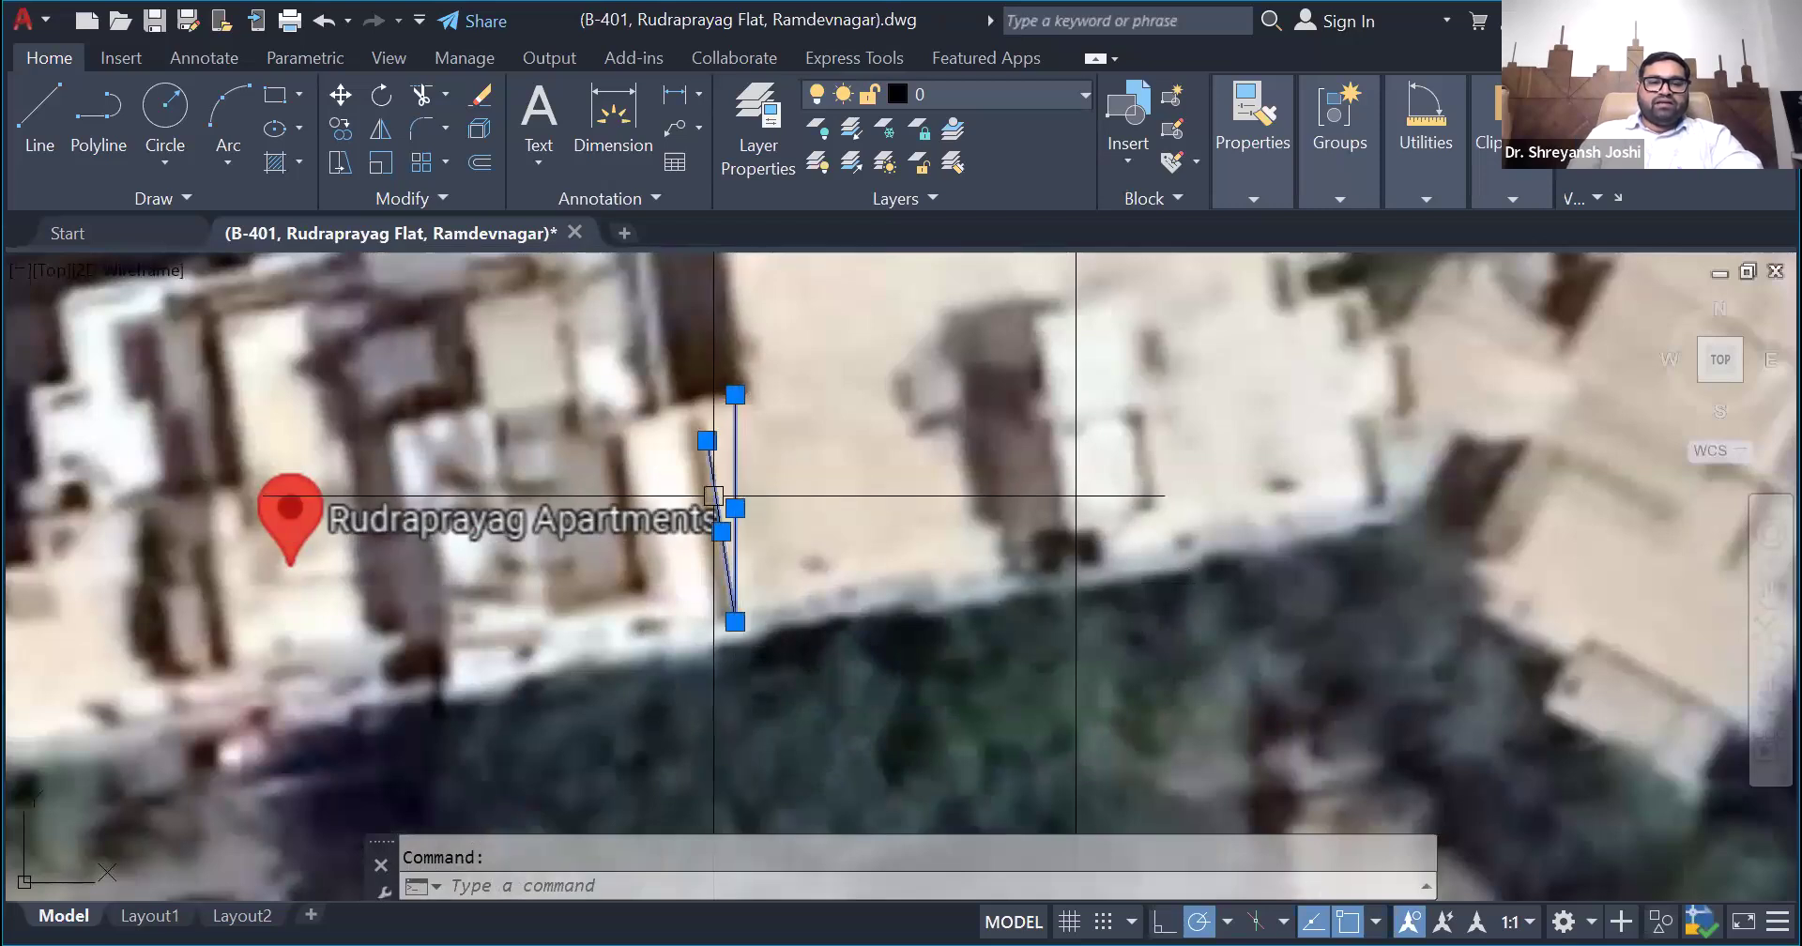
key(Escape)
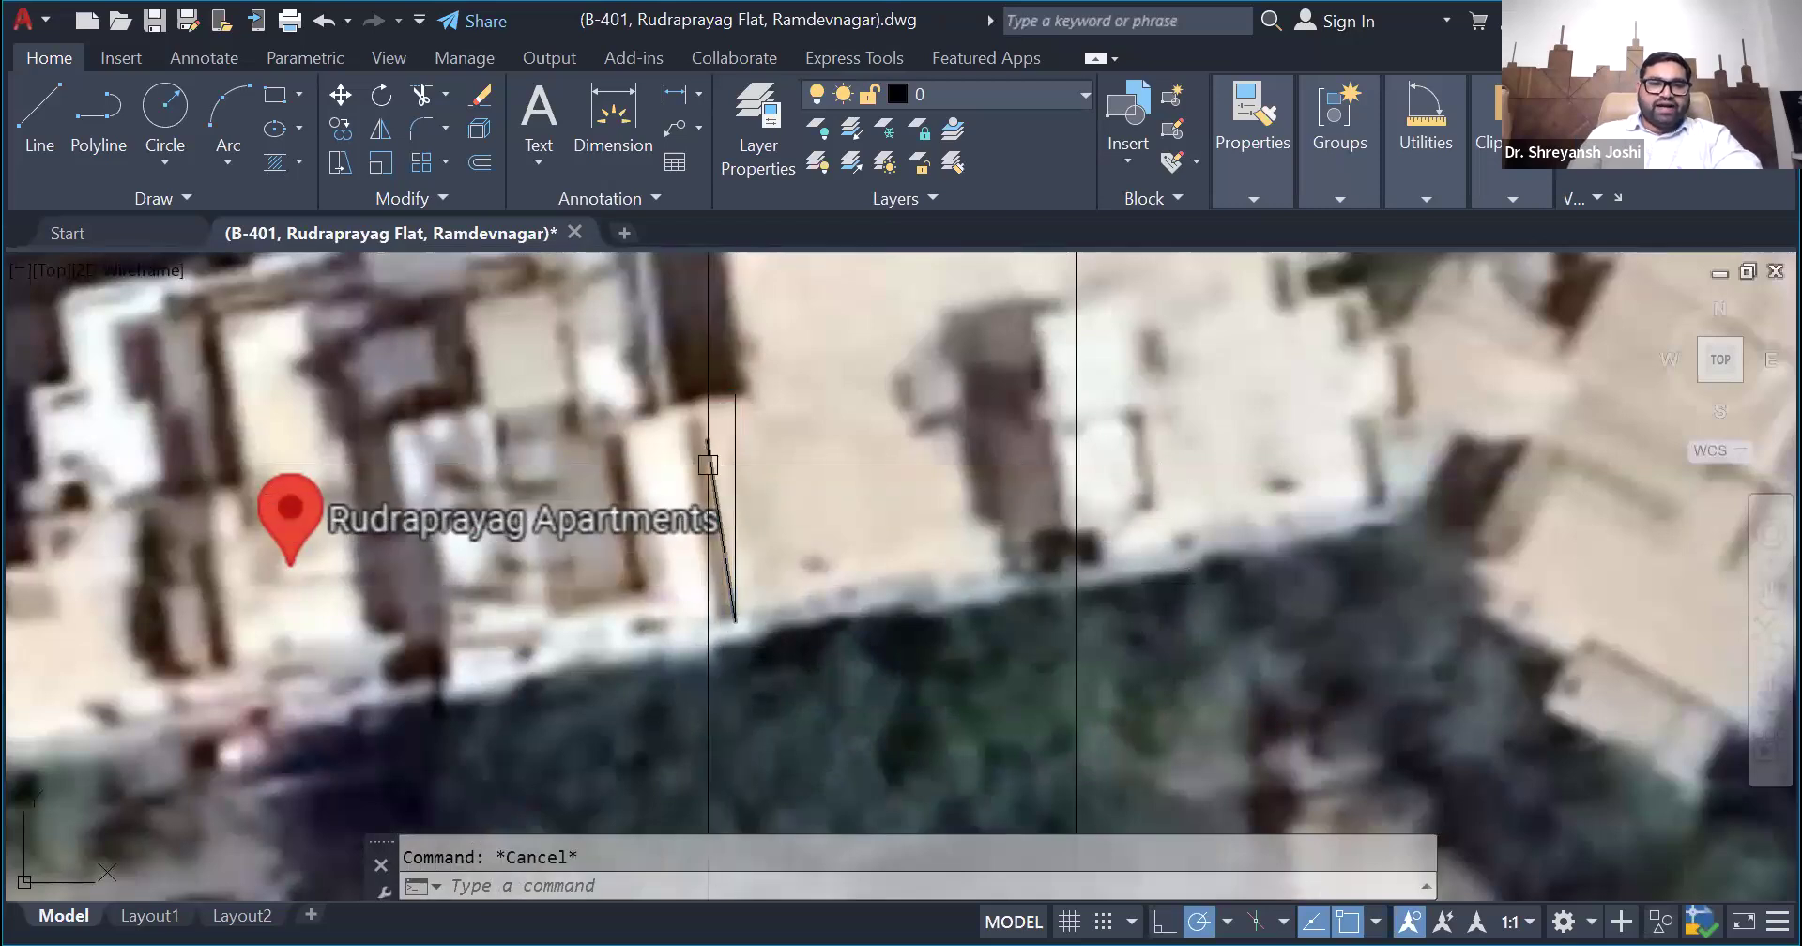
click(719, 512)
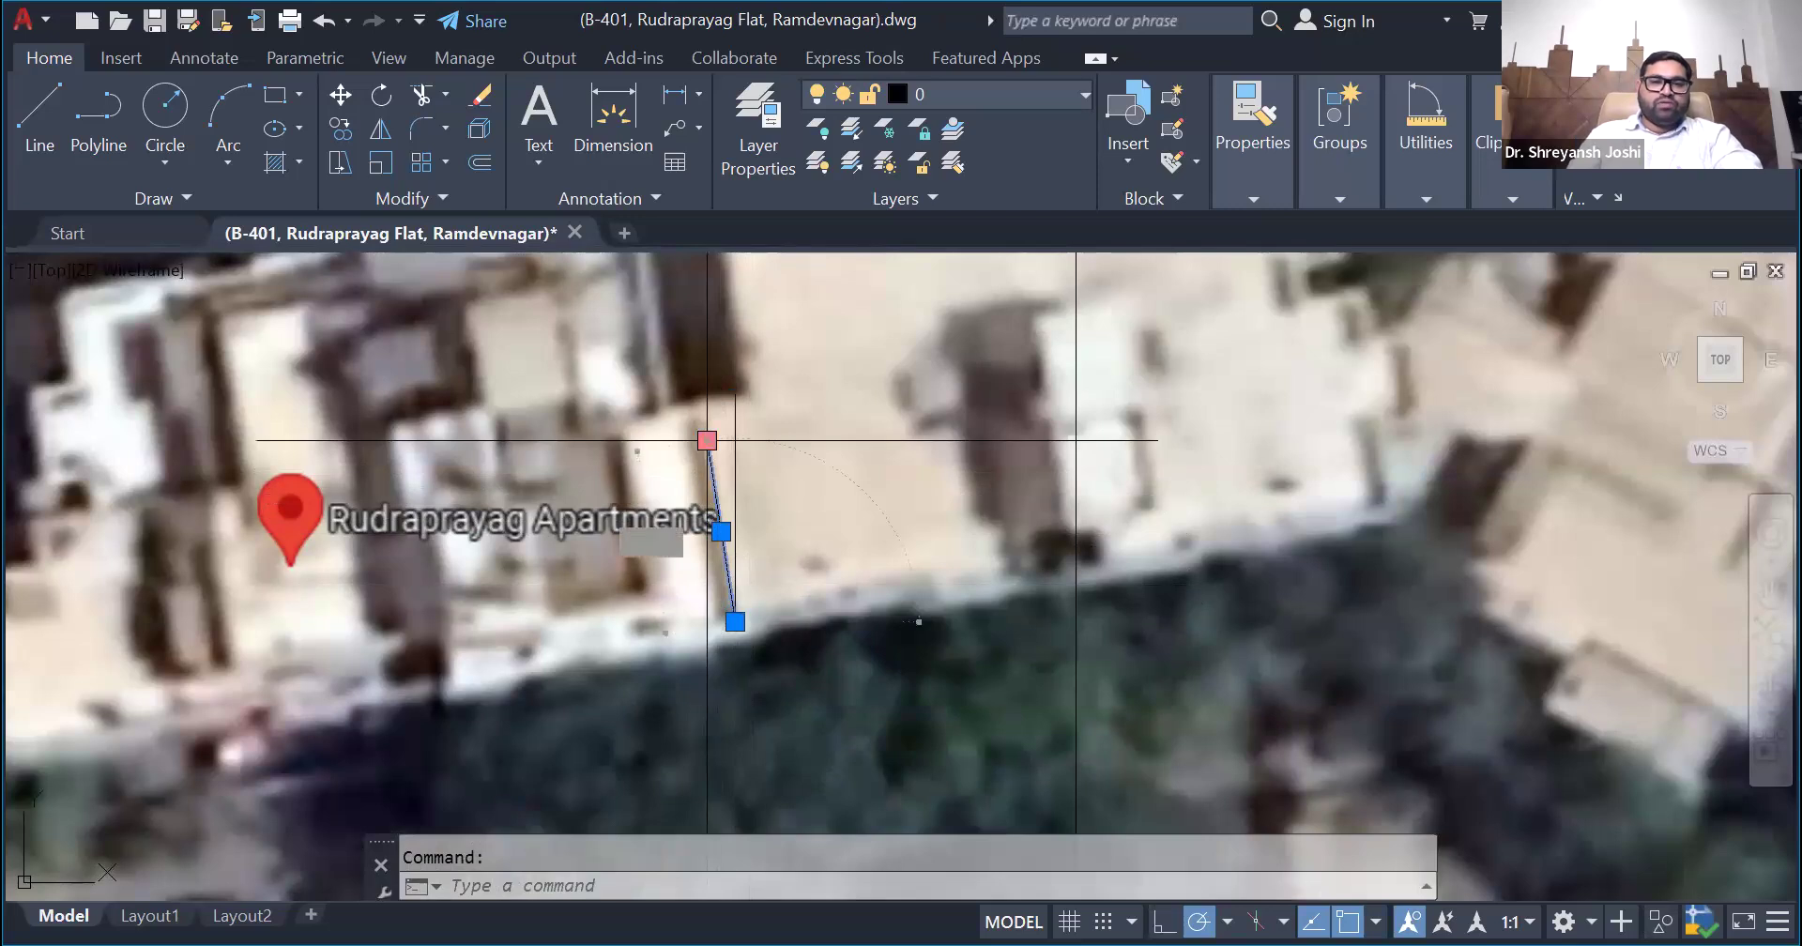
key(Escape)
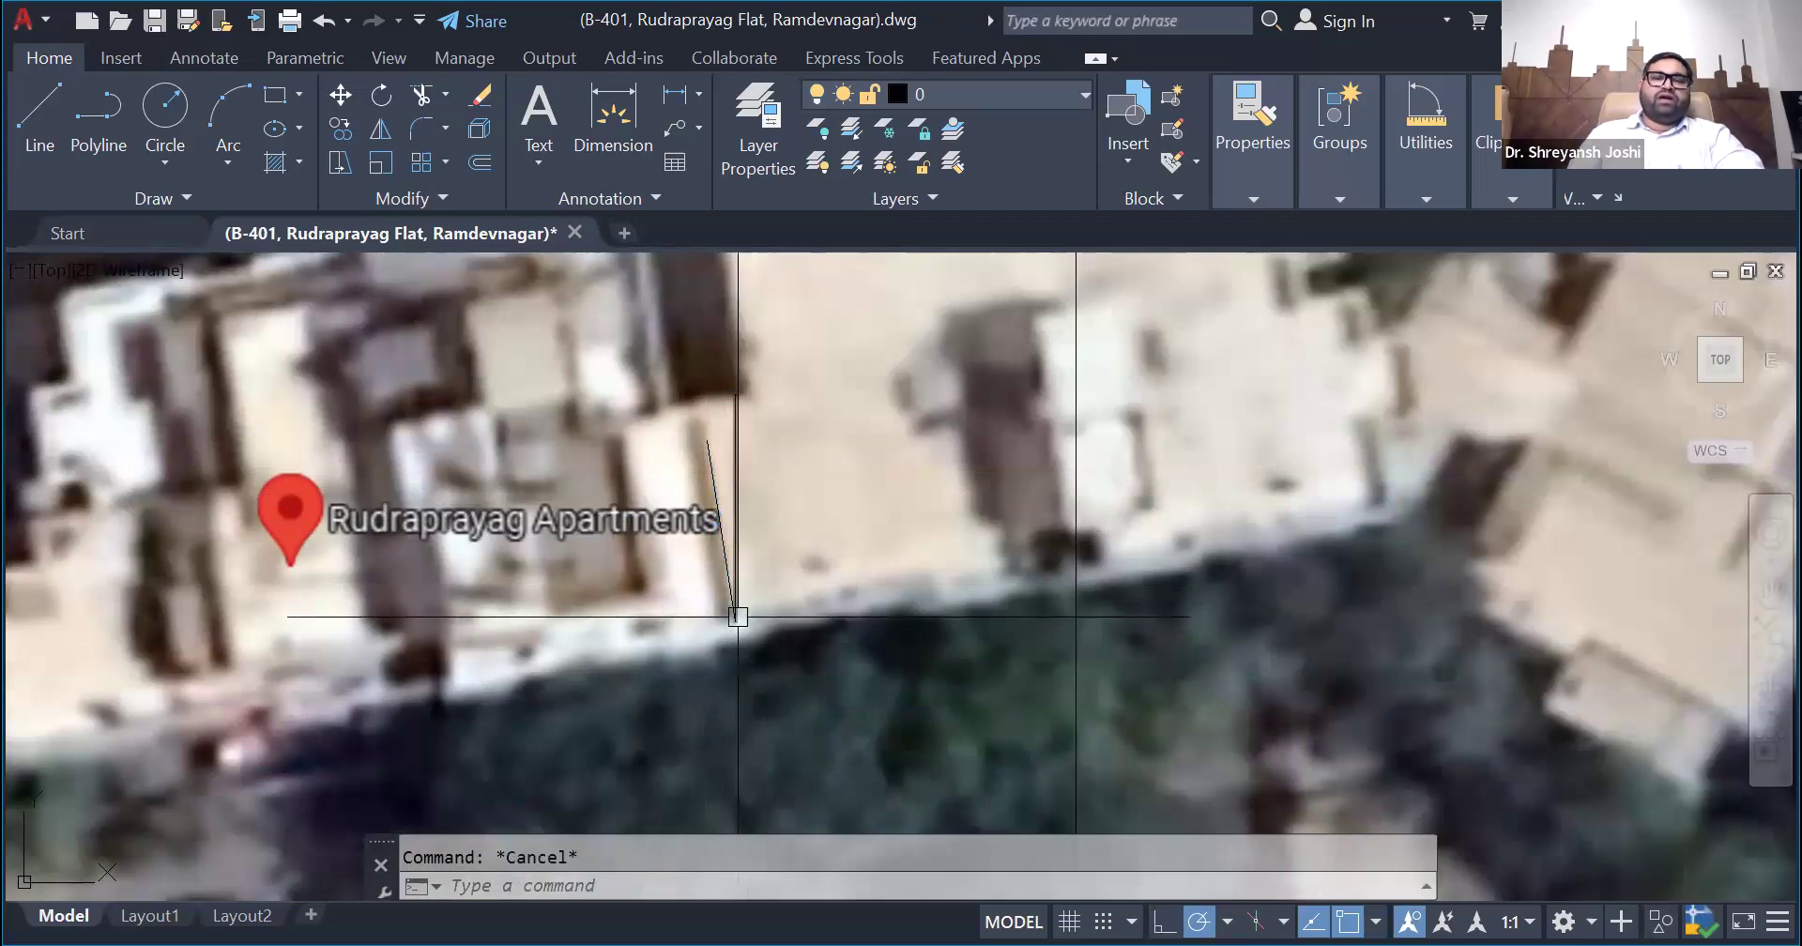
- Draw a line slanting to the east from the vertical reference line's lower end and erase the west-slanting line
click(37, 133)
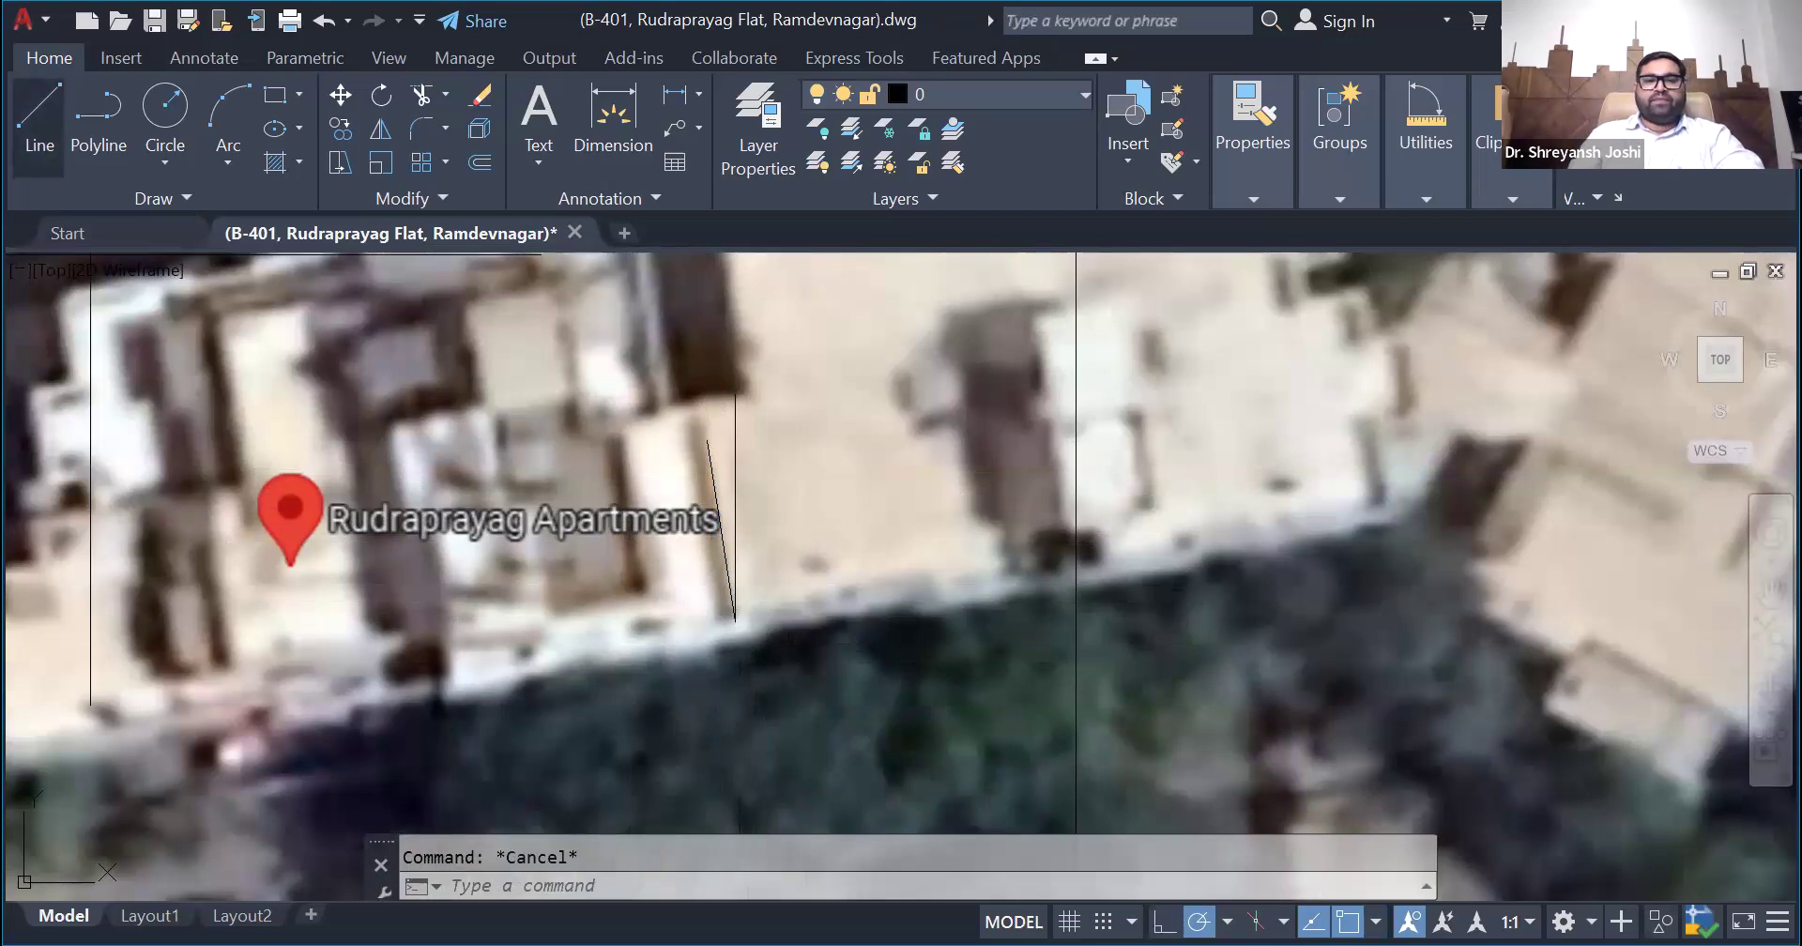
click(719, 515)
key(Delete)
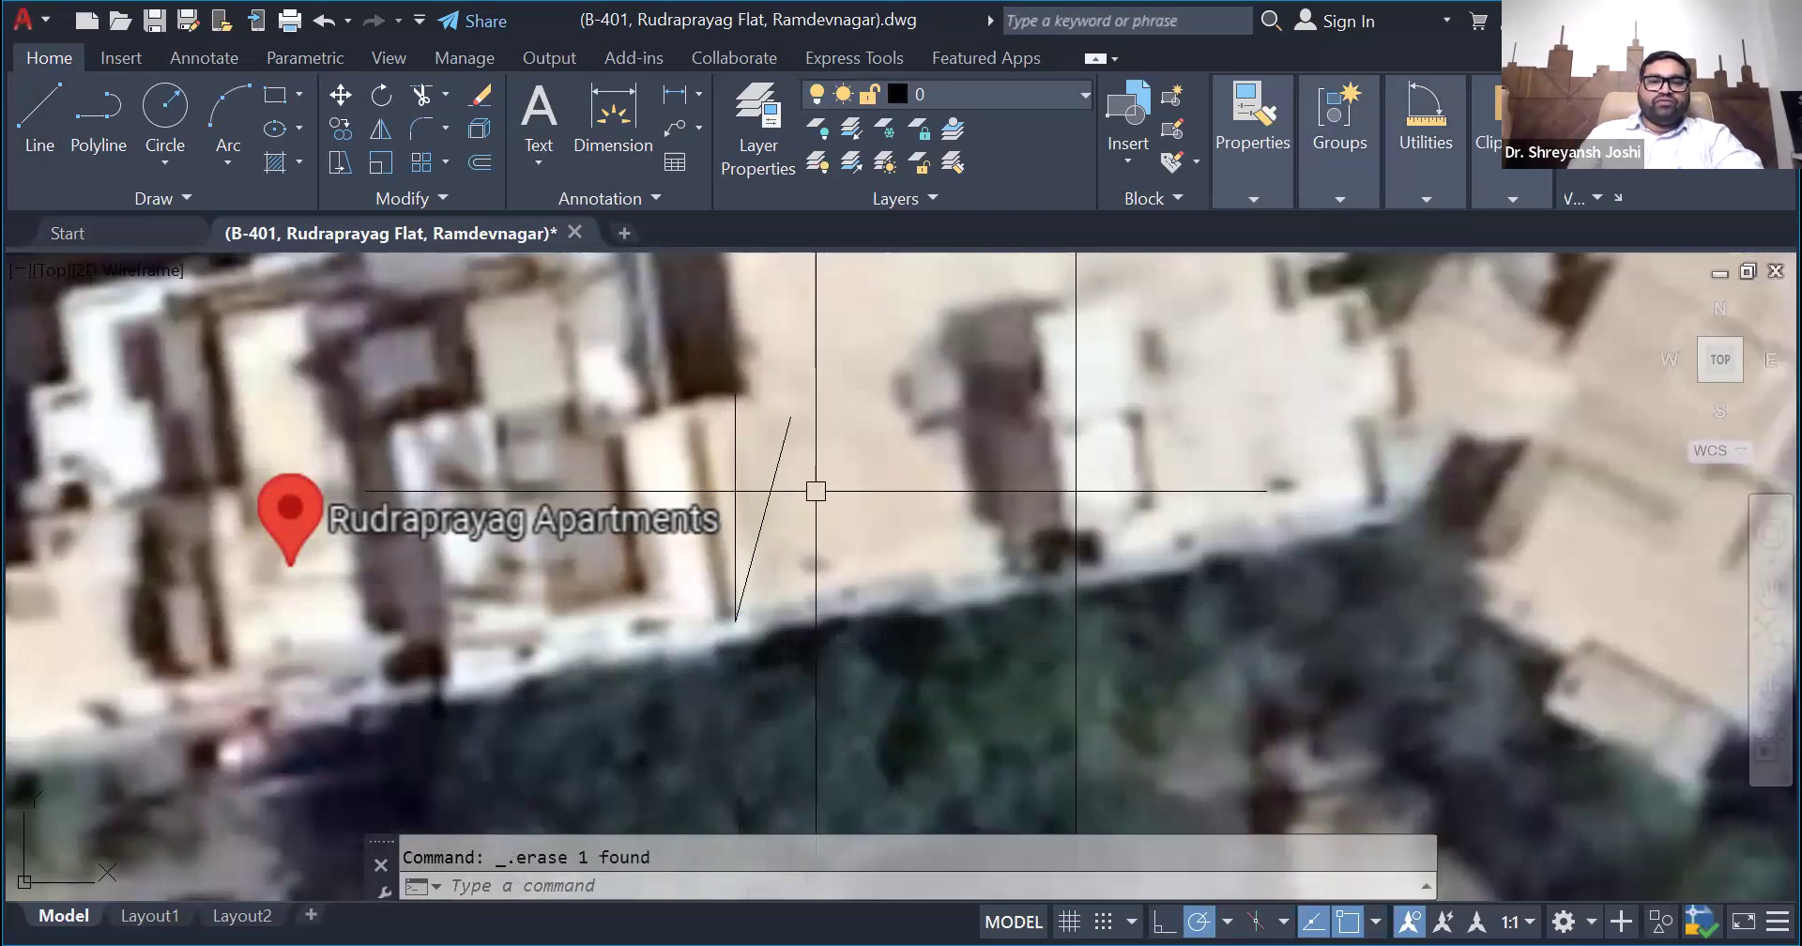
scroll(706, 544, down, 2)
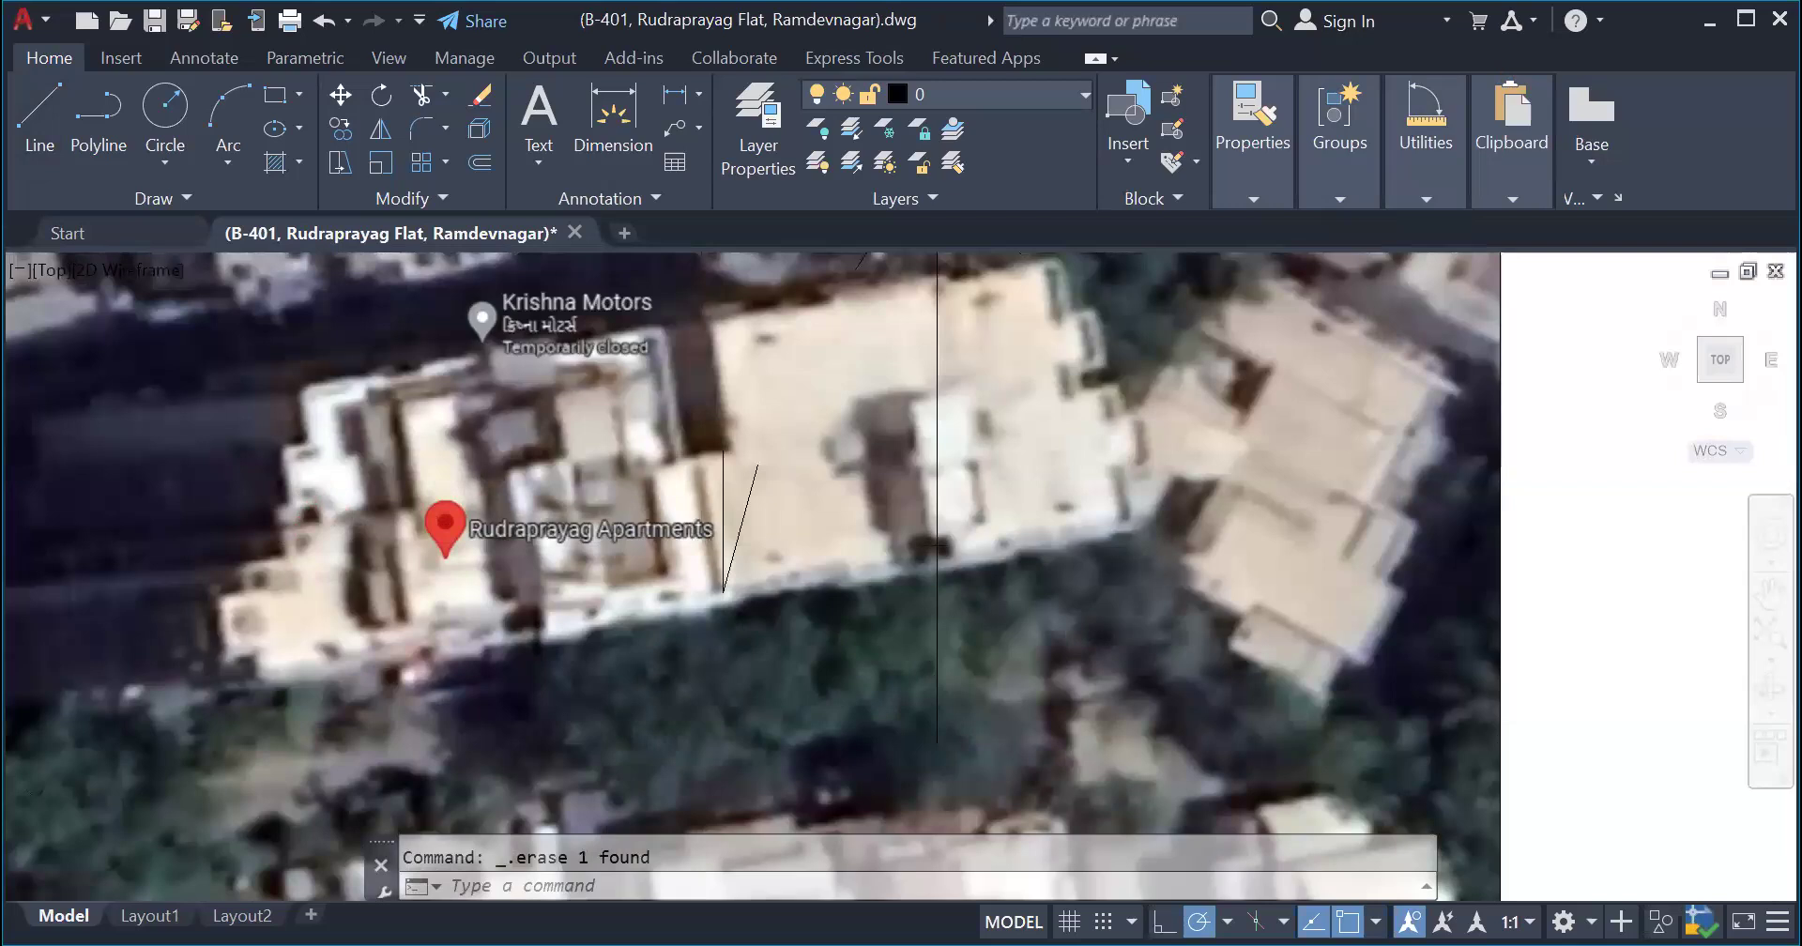
- Undo the erasure of the west-slanting reference line and the drawing of the east-slanting one
scroll(702, 544, up, 2)
key(ctrl+z)
key(ctrl+z)
scroll(887, 549, down, 6)
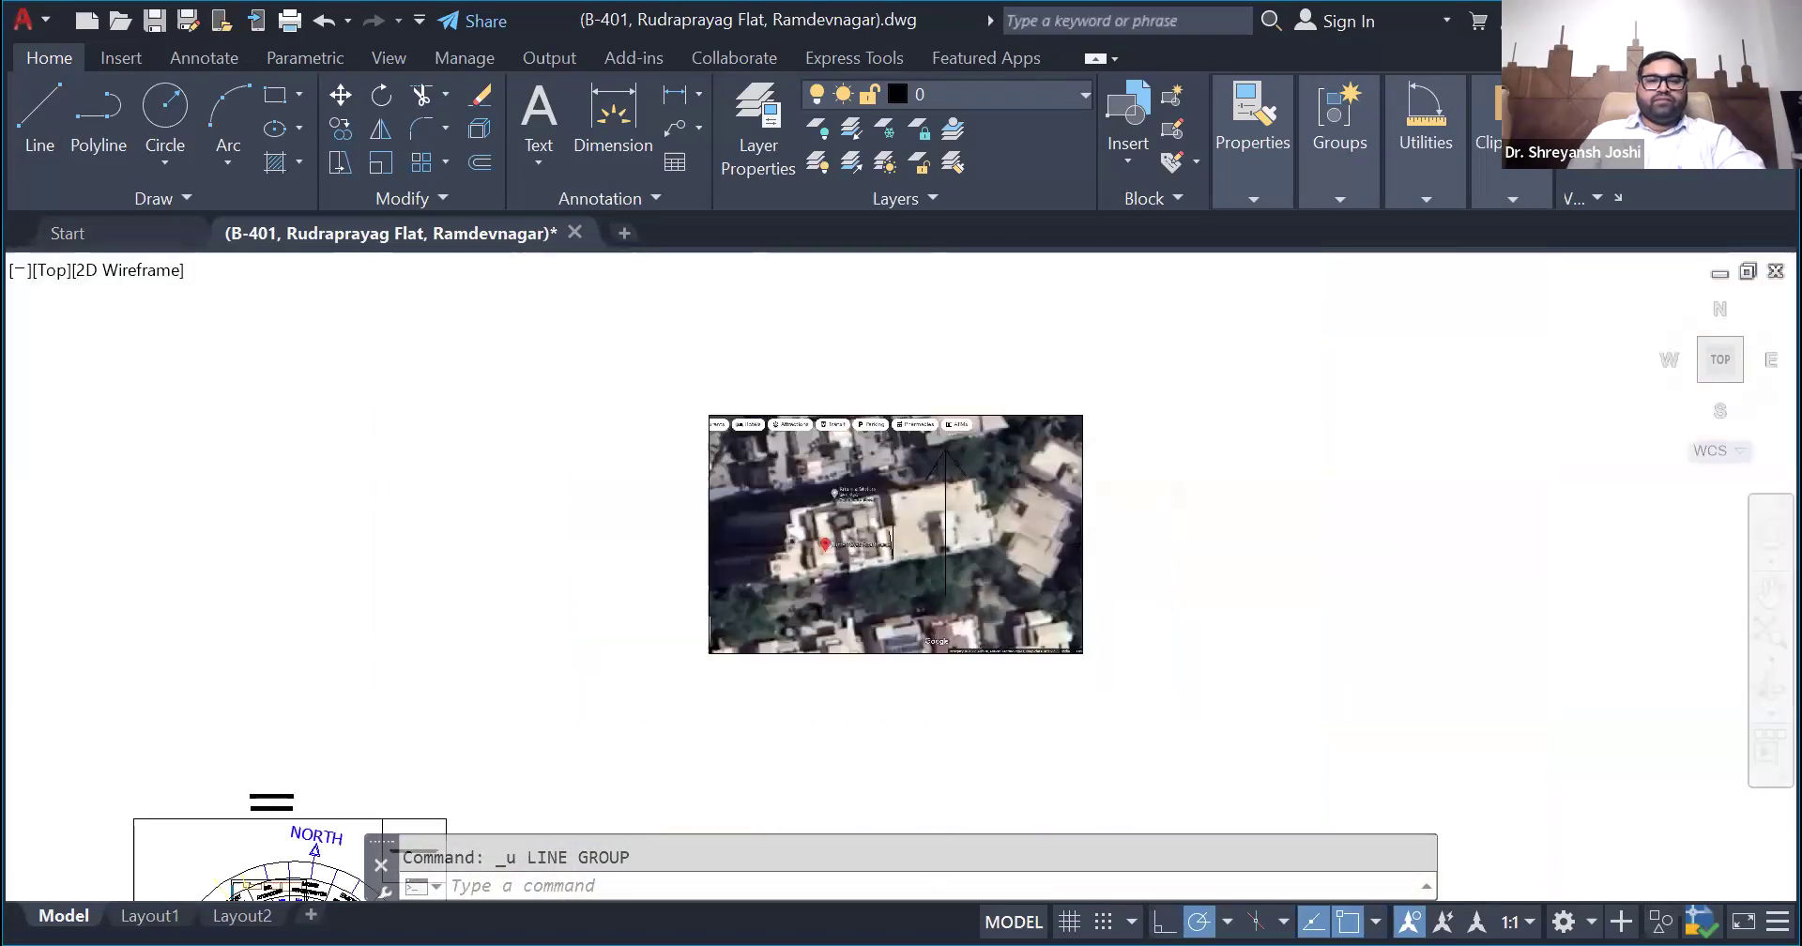
- Measure the angle between the slanted and vertical reference lines beside Rudraprayag Apartments
scroll(785, 535, down, 4)
scroll(1191, 384, up, 4)
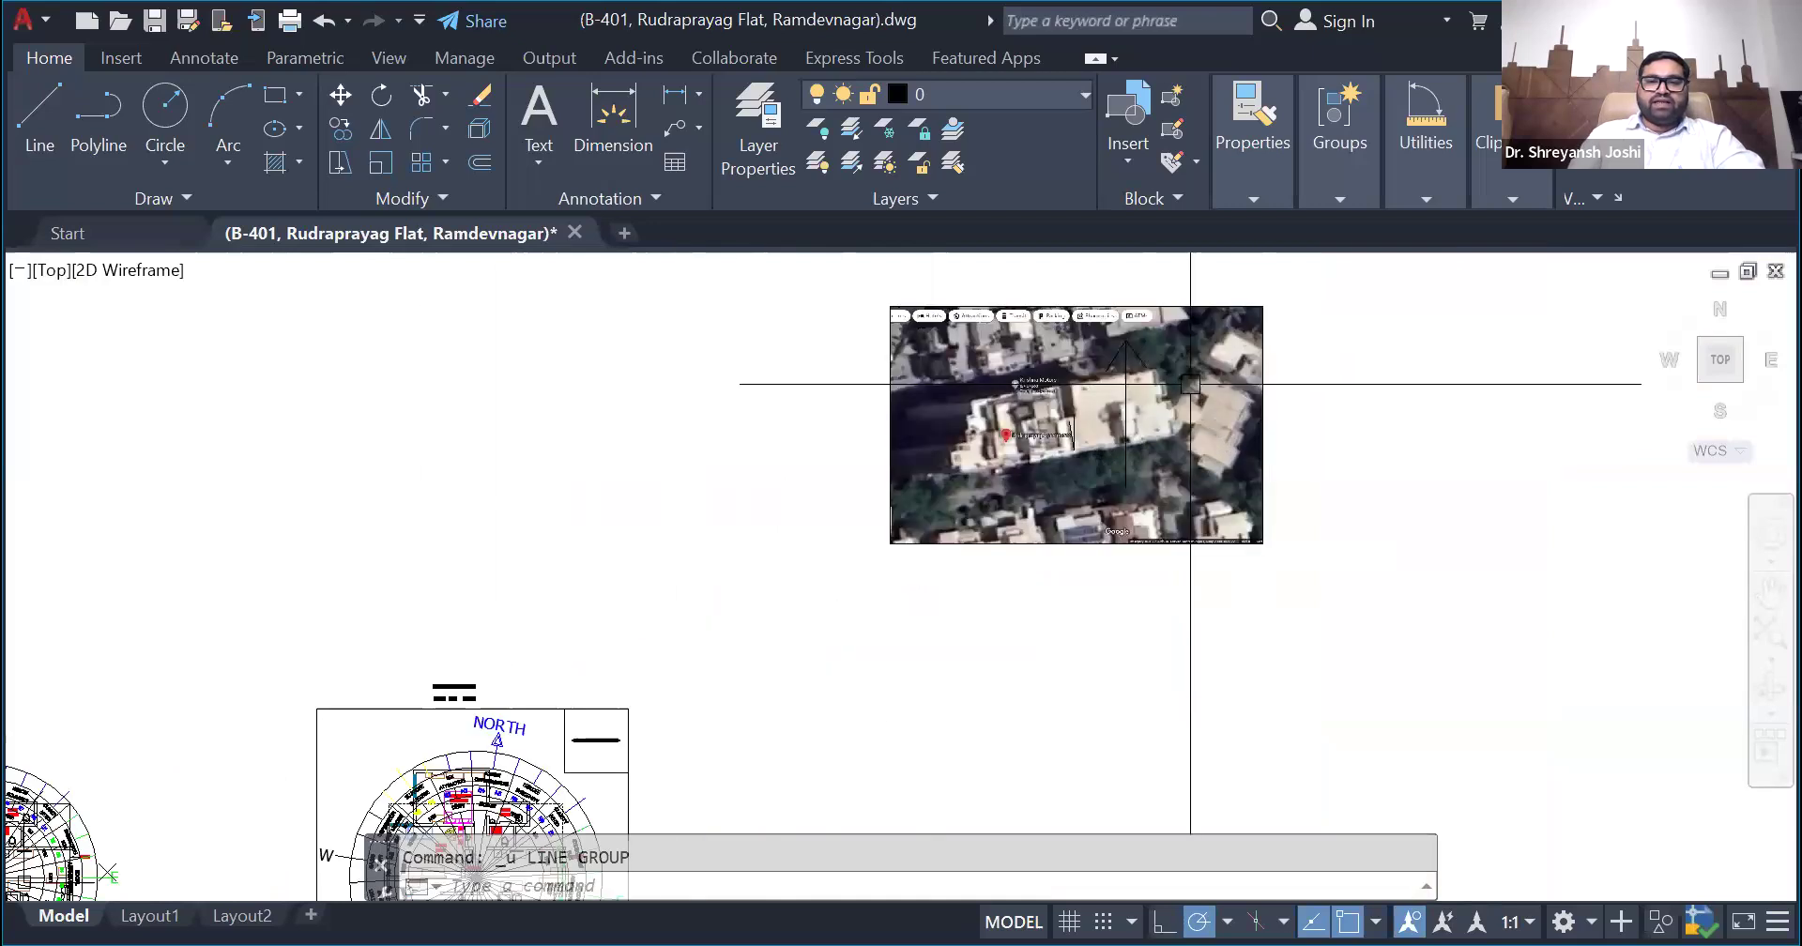
scroll(1190, 384, up, 5)
click(1400, 190)
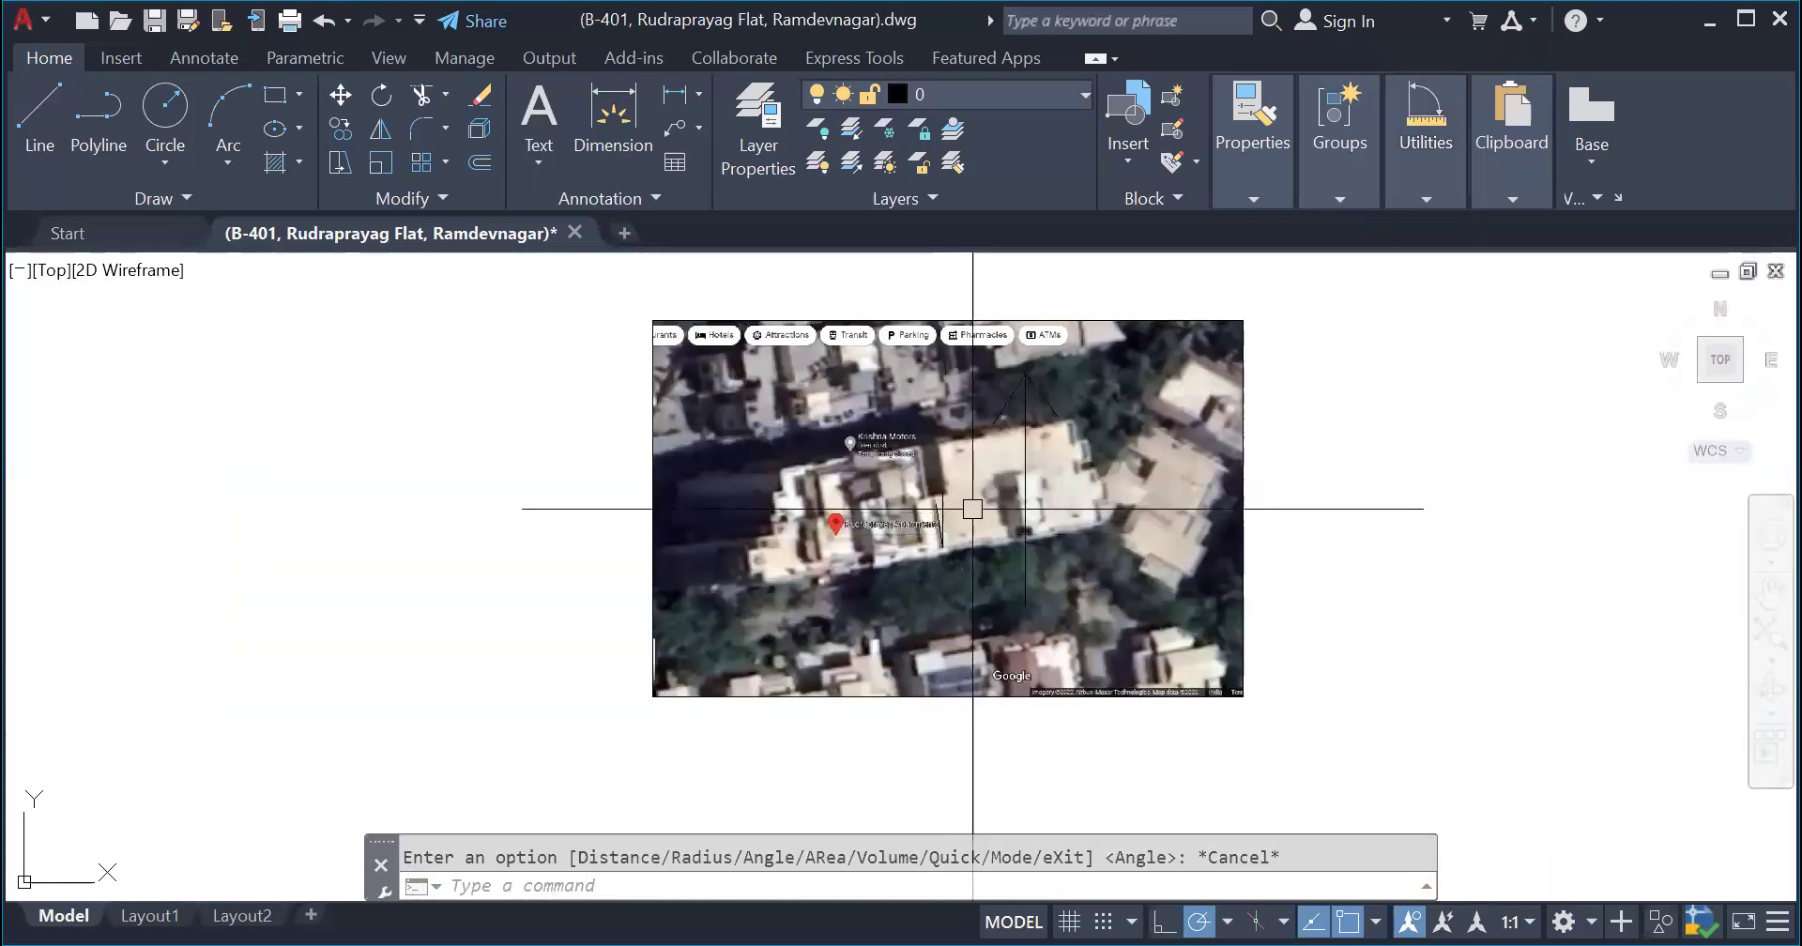
- Rotate the upright Vastu compass over the unframed flat plan by 9 degrees about its centre
scroll(970, 507, down, 7)
scroll(490, 670, up, 6)
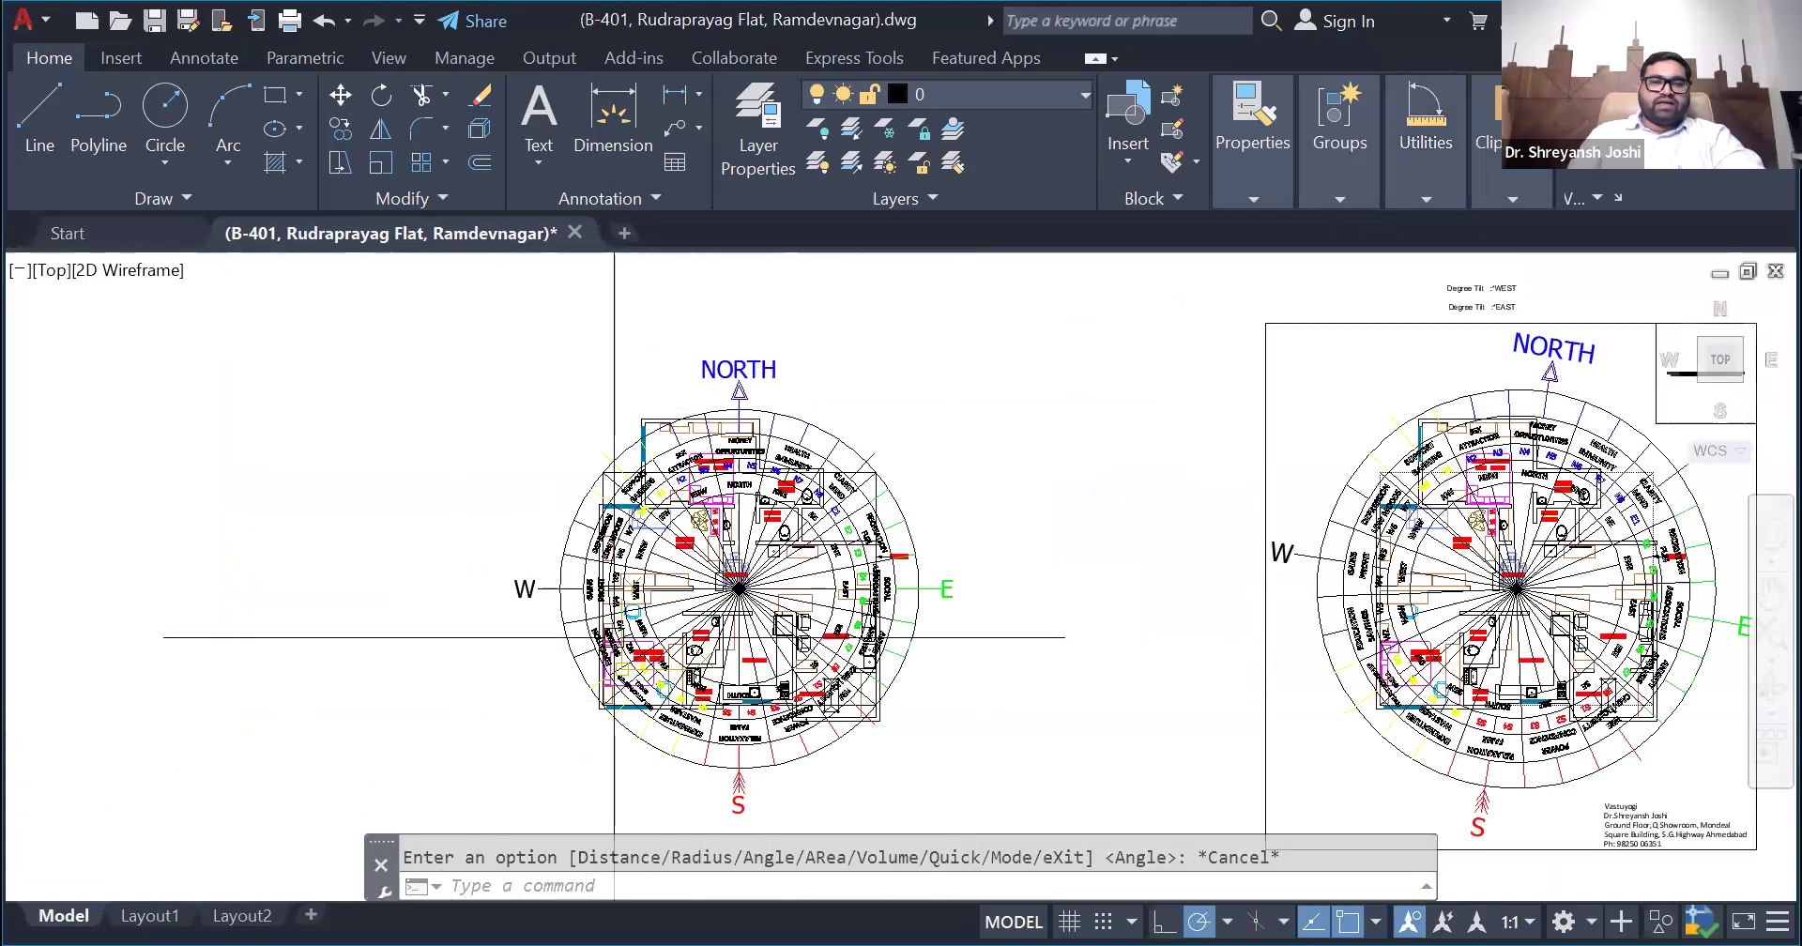
click(745, 362)
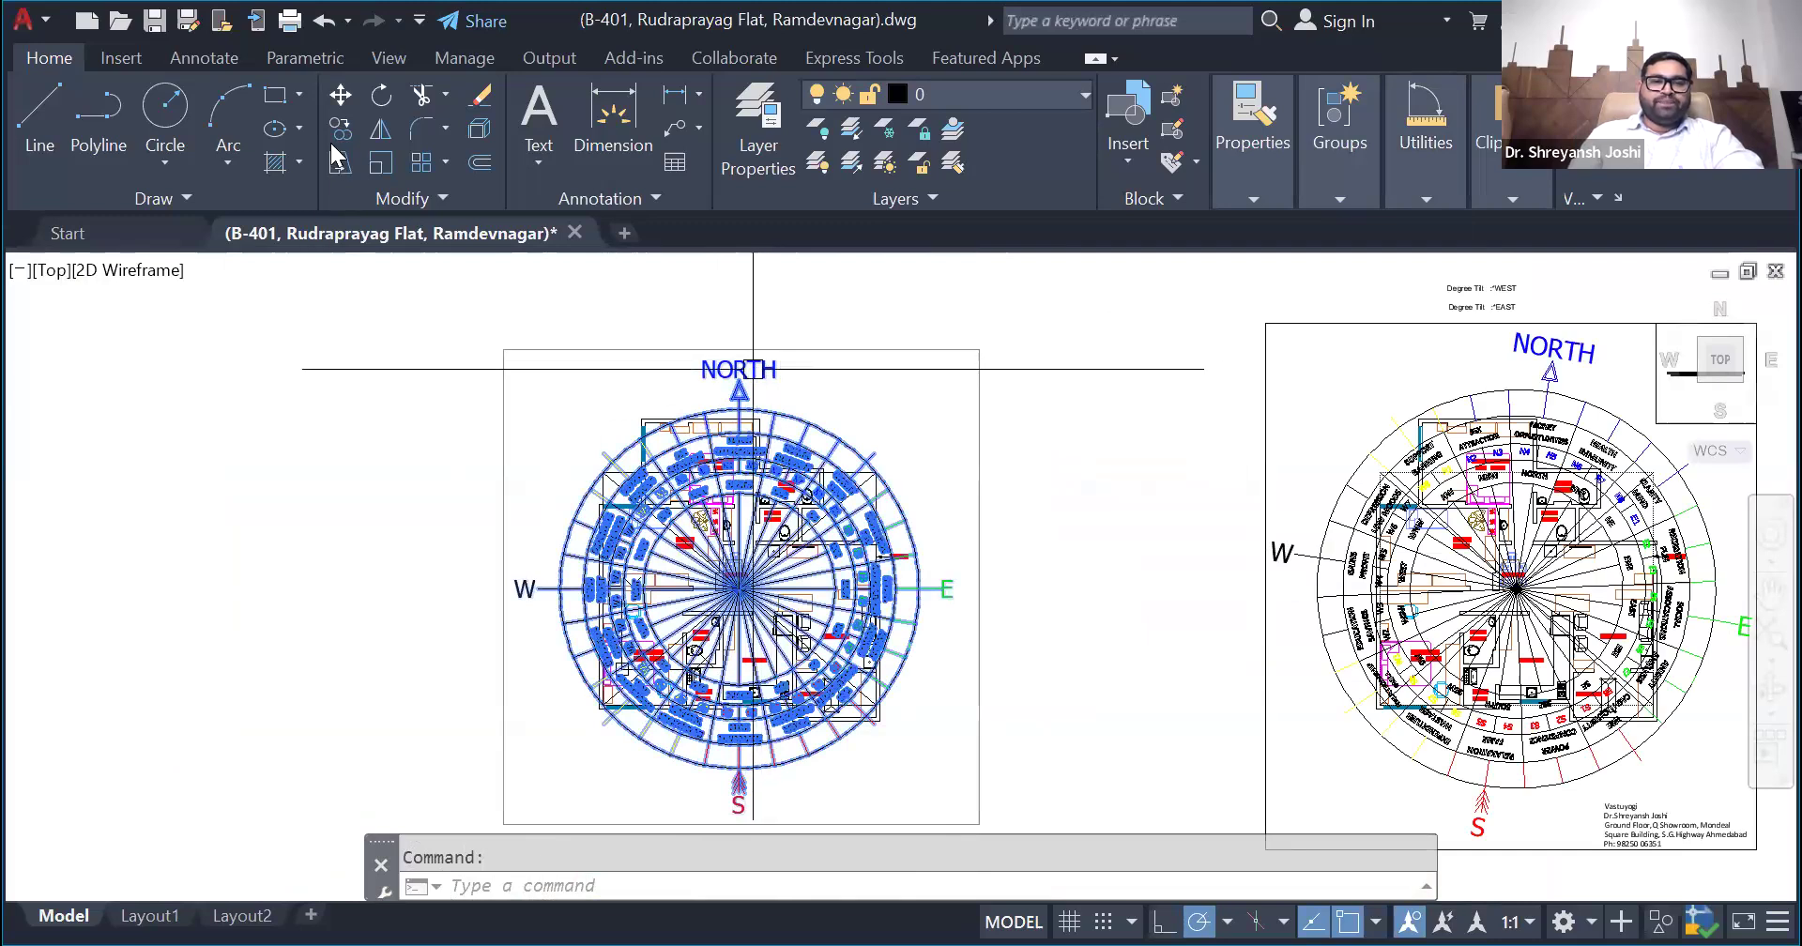
click(379, 97)
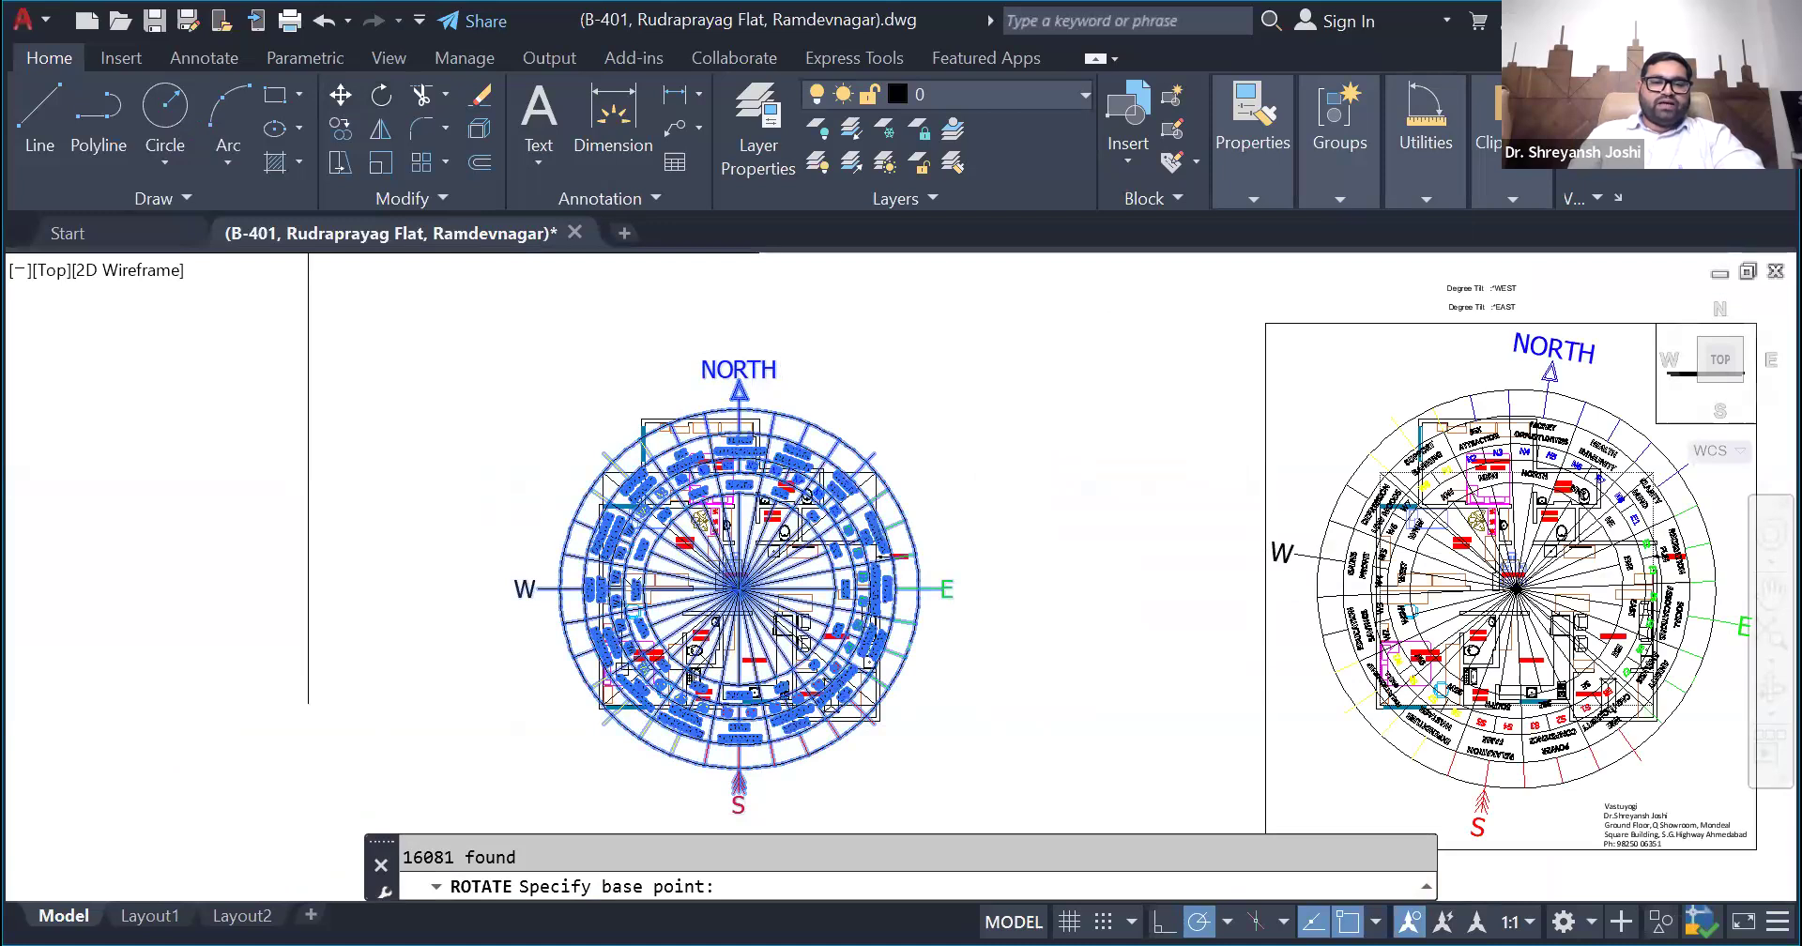
scroll(743, 573, up, 8)
click(710, 767)
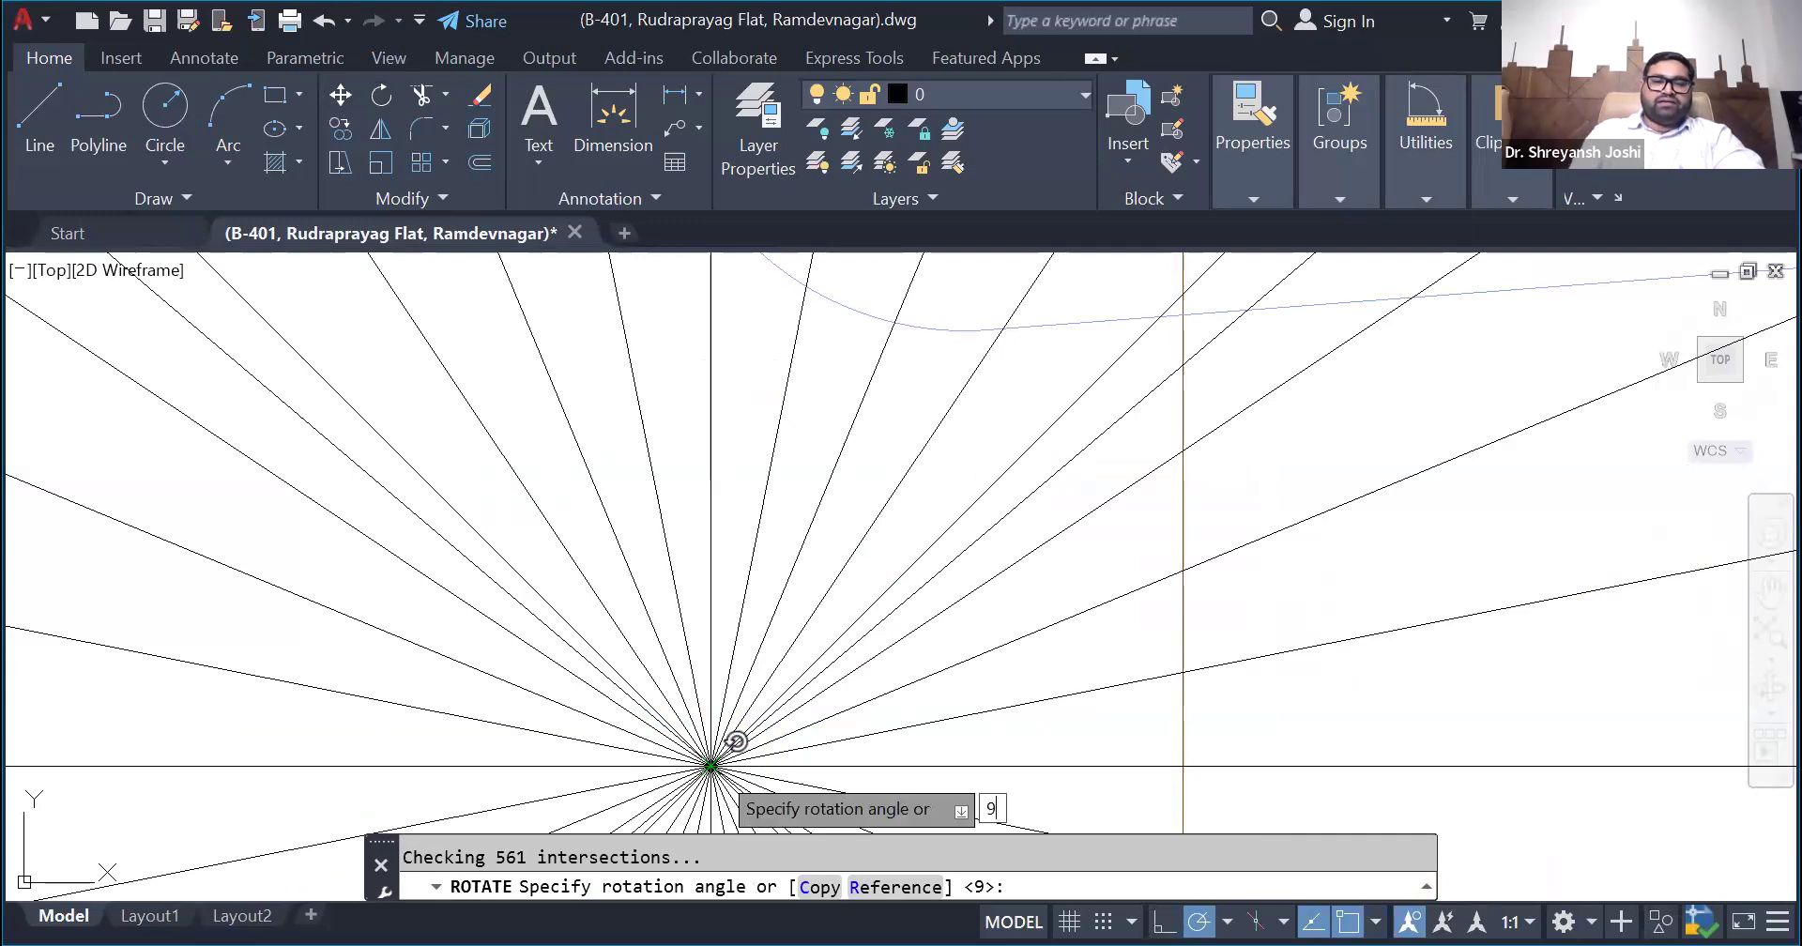
key(Return)
scroll(614, 586, down, 4)
scroll(633, 584, down, 5)
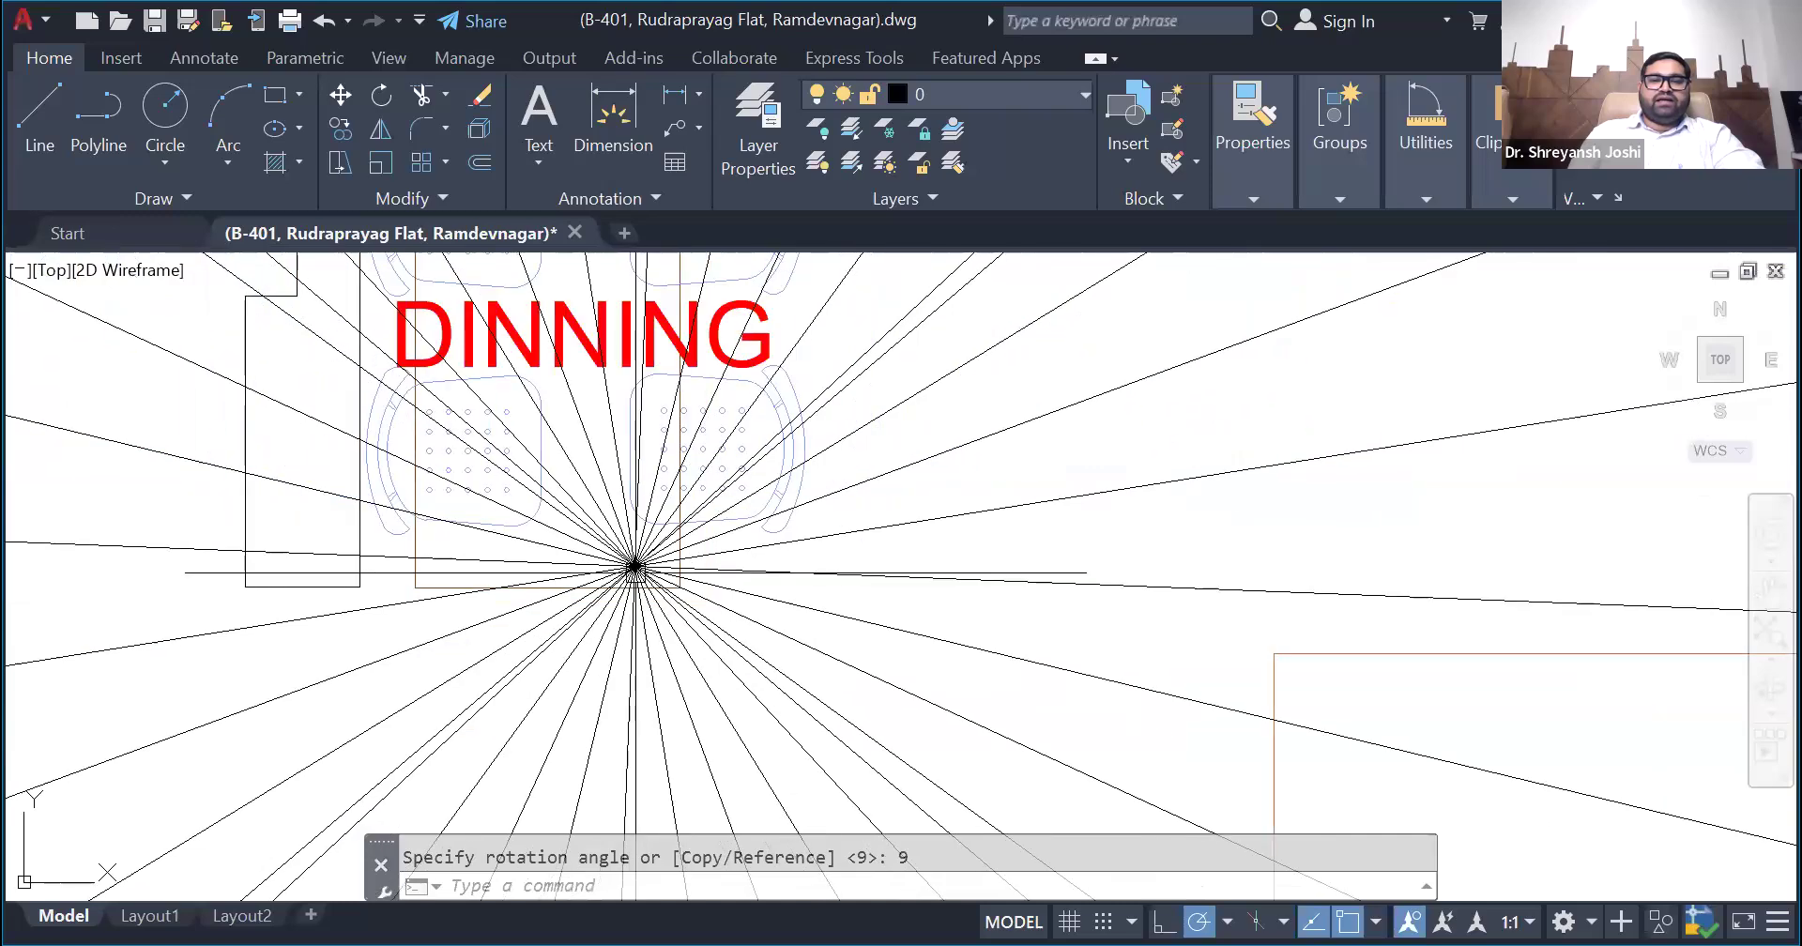
scroll(633, 586, down, 5)
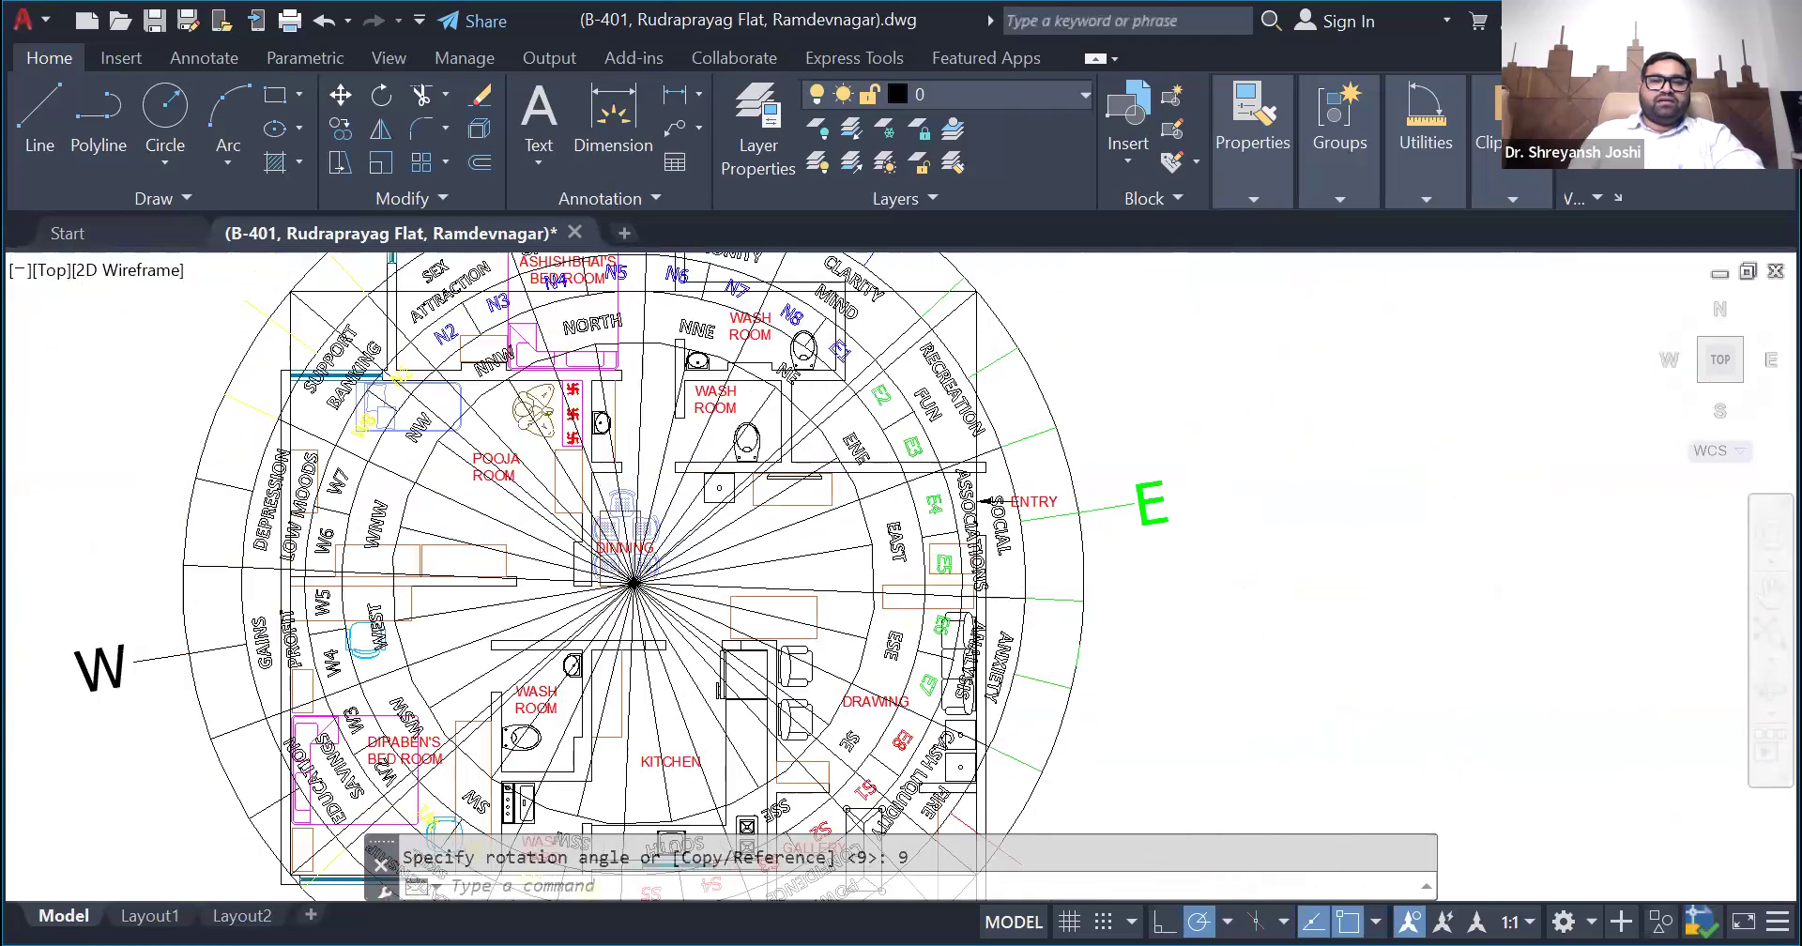
scroll(634, 591, up, 3)
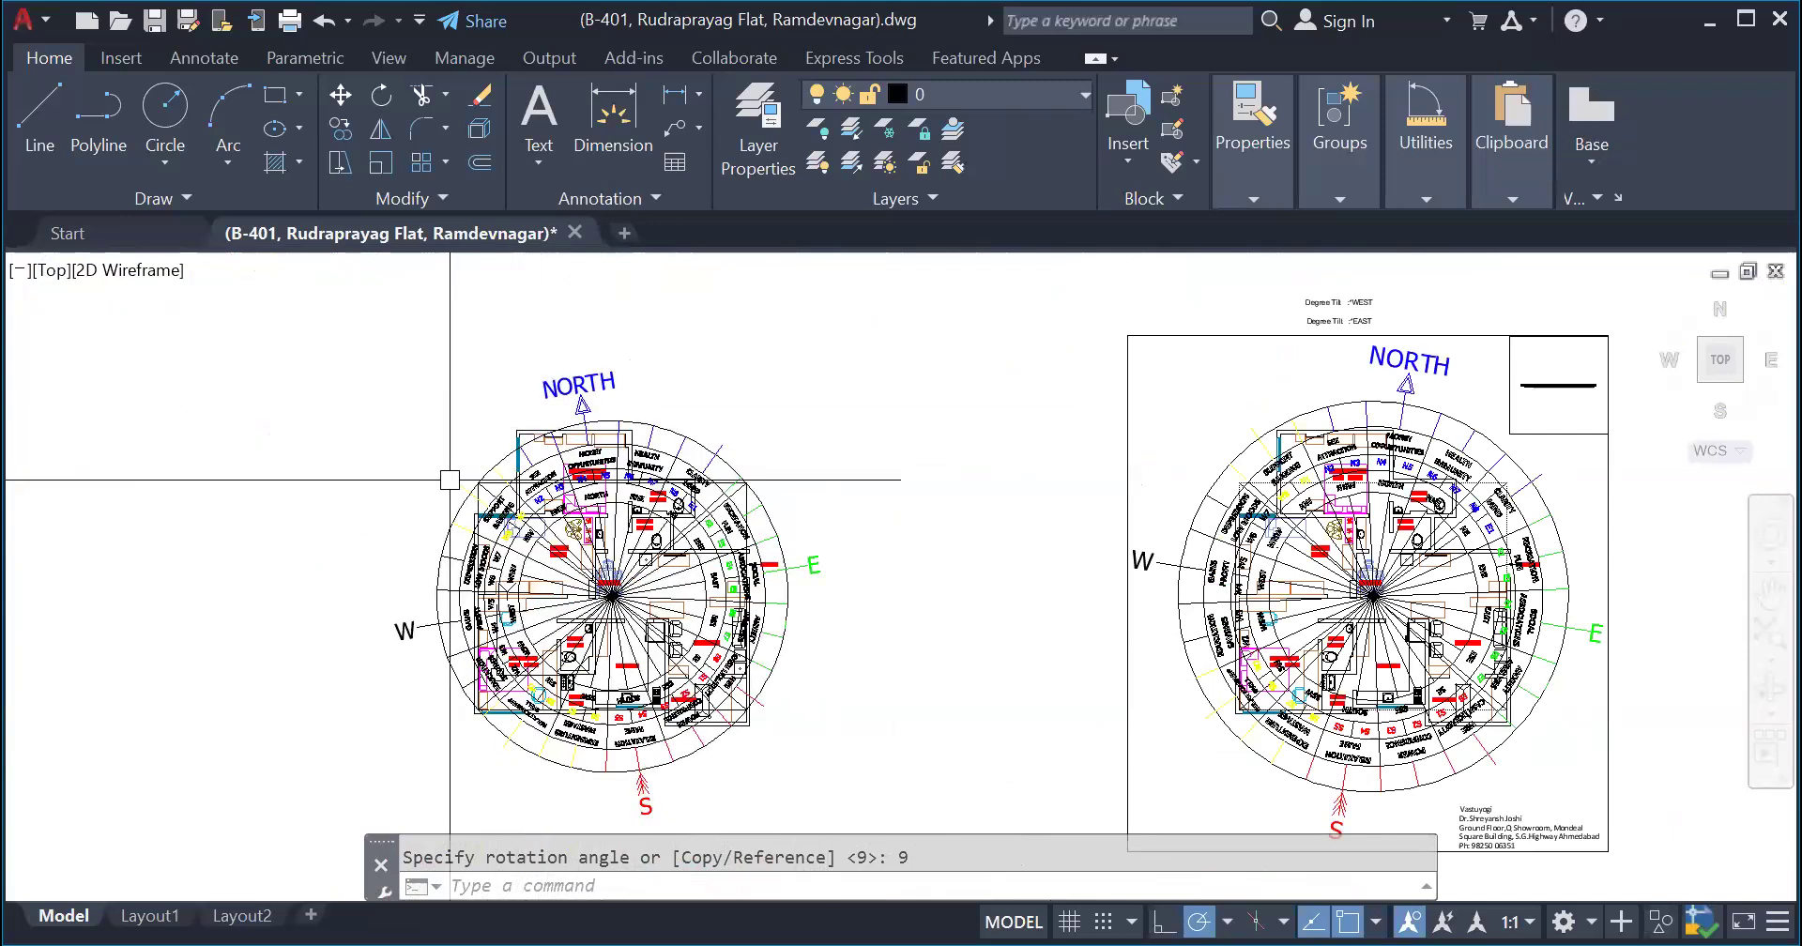
- Undo the 9-degree rotation of the compass over the flat plan
scroll(449, 480, up, 5)
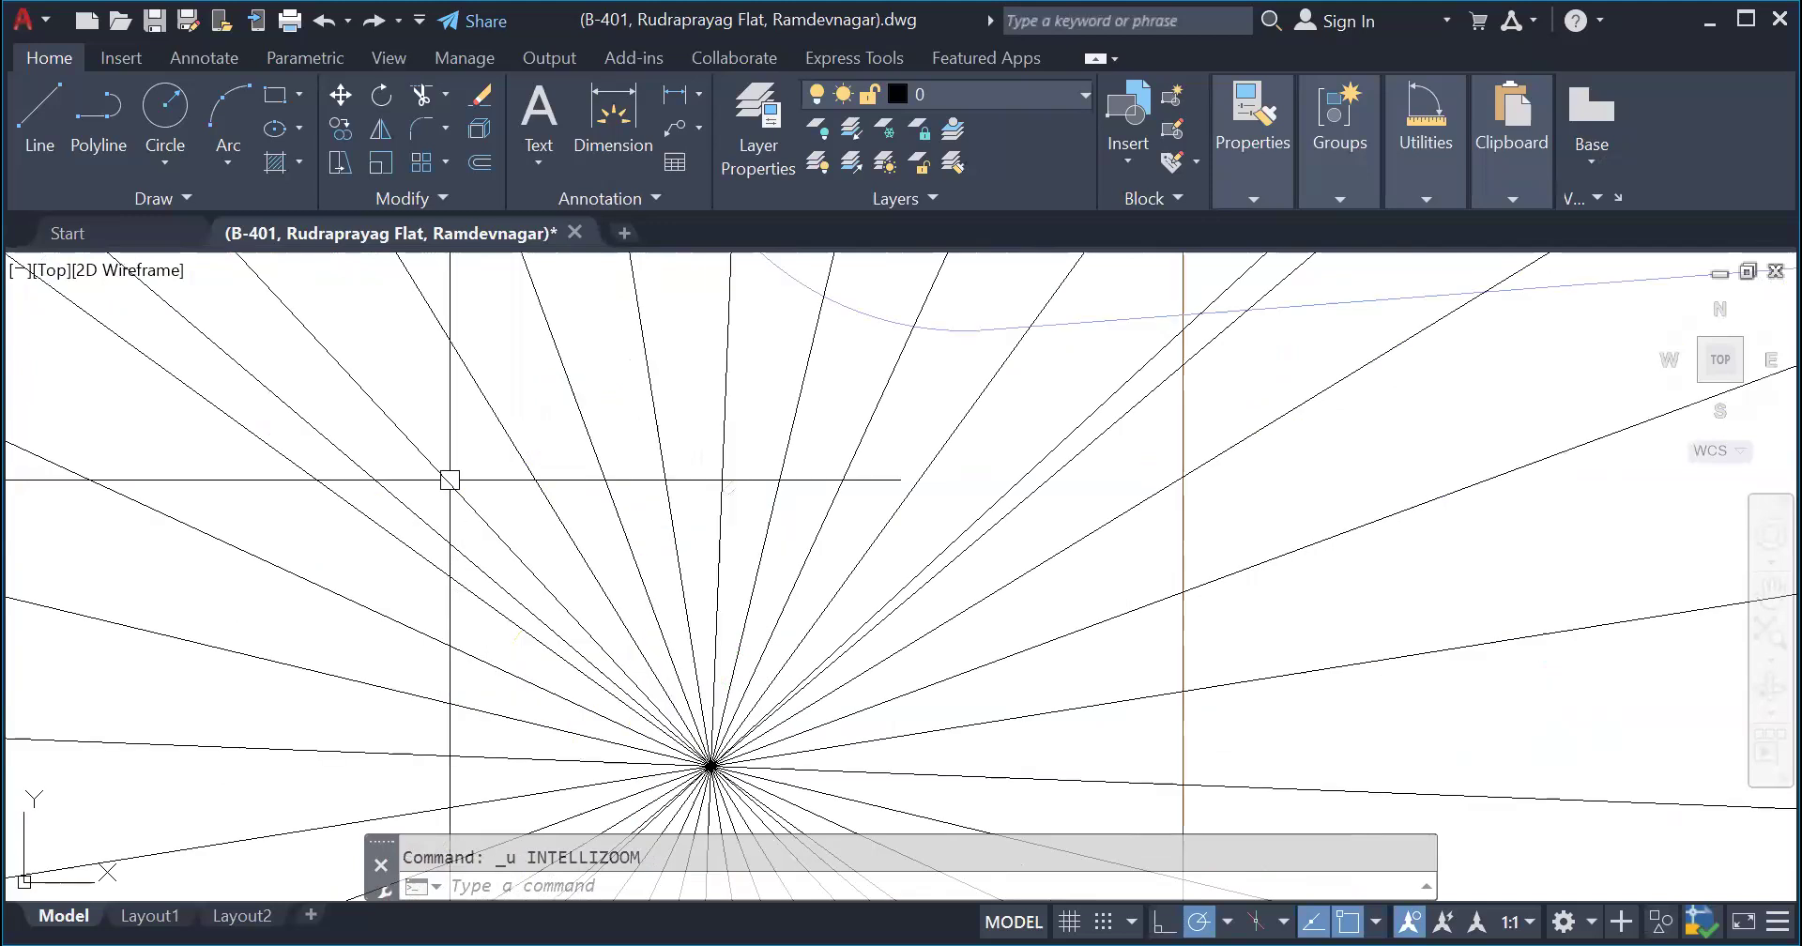
scroll(448, 476, down, 5)
key(ctrl+z)
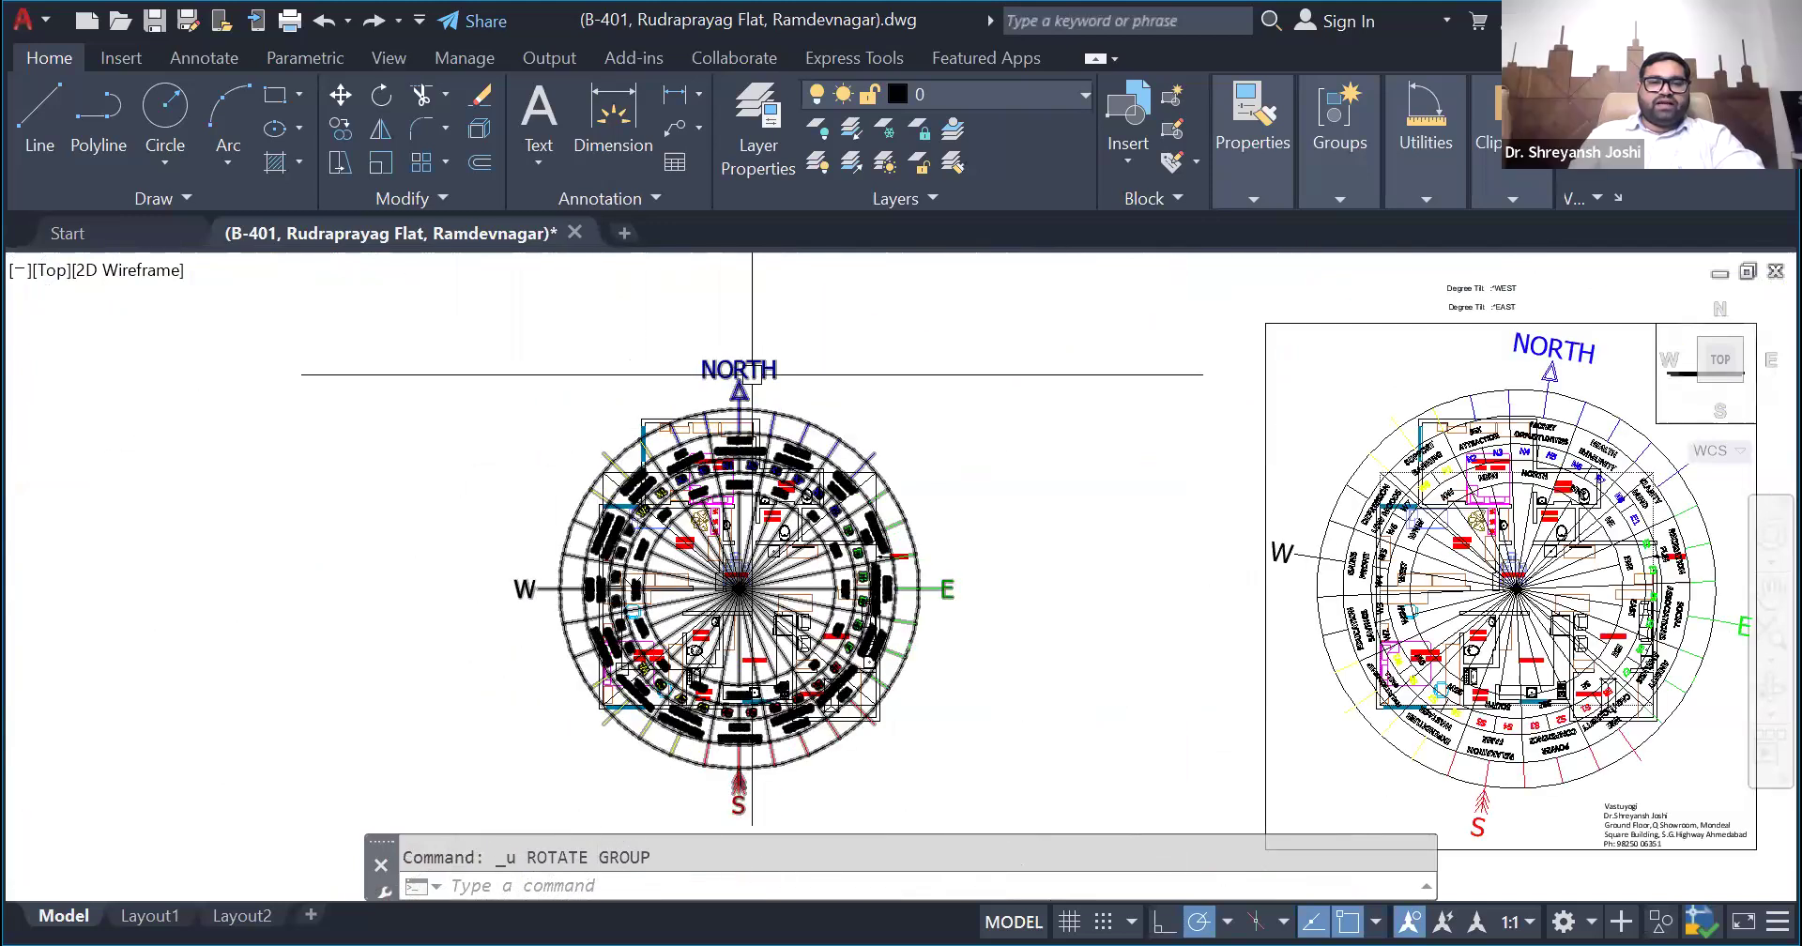
- Rotate the compass over the unframed flat plan by 351 degrees about the intersection of its direction lines
click(752, 375)
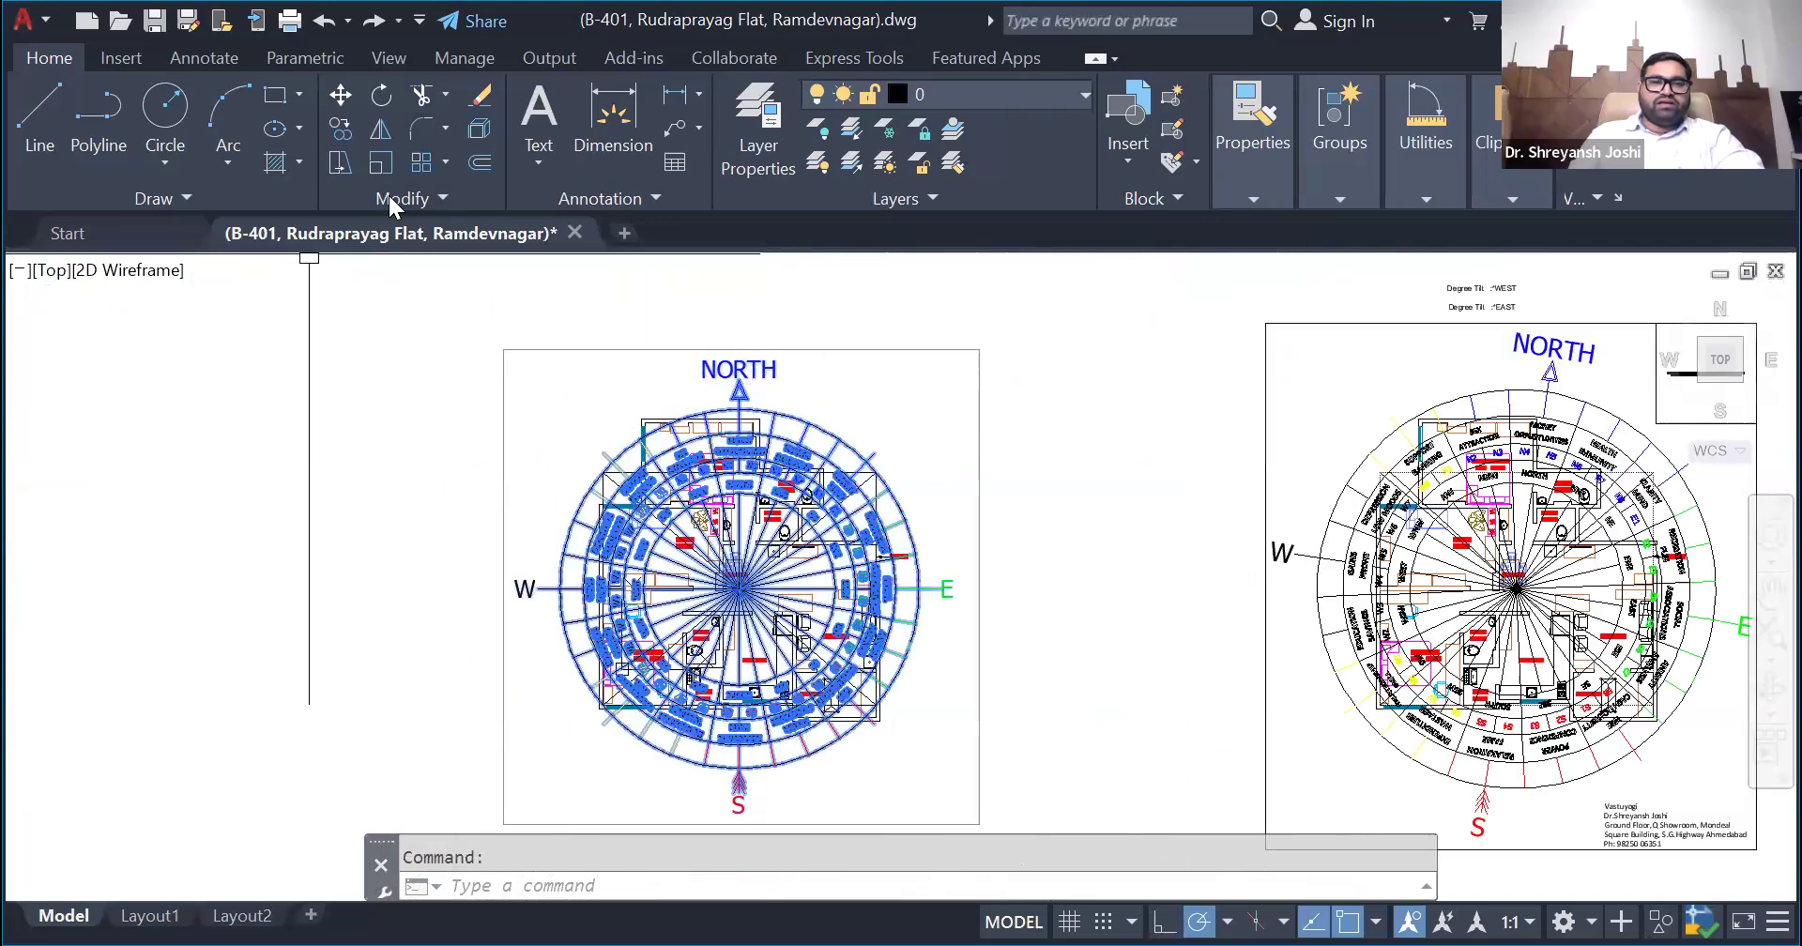
click(381, 95)
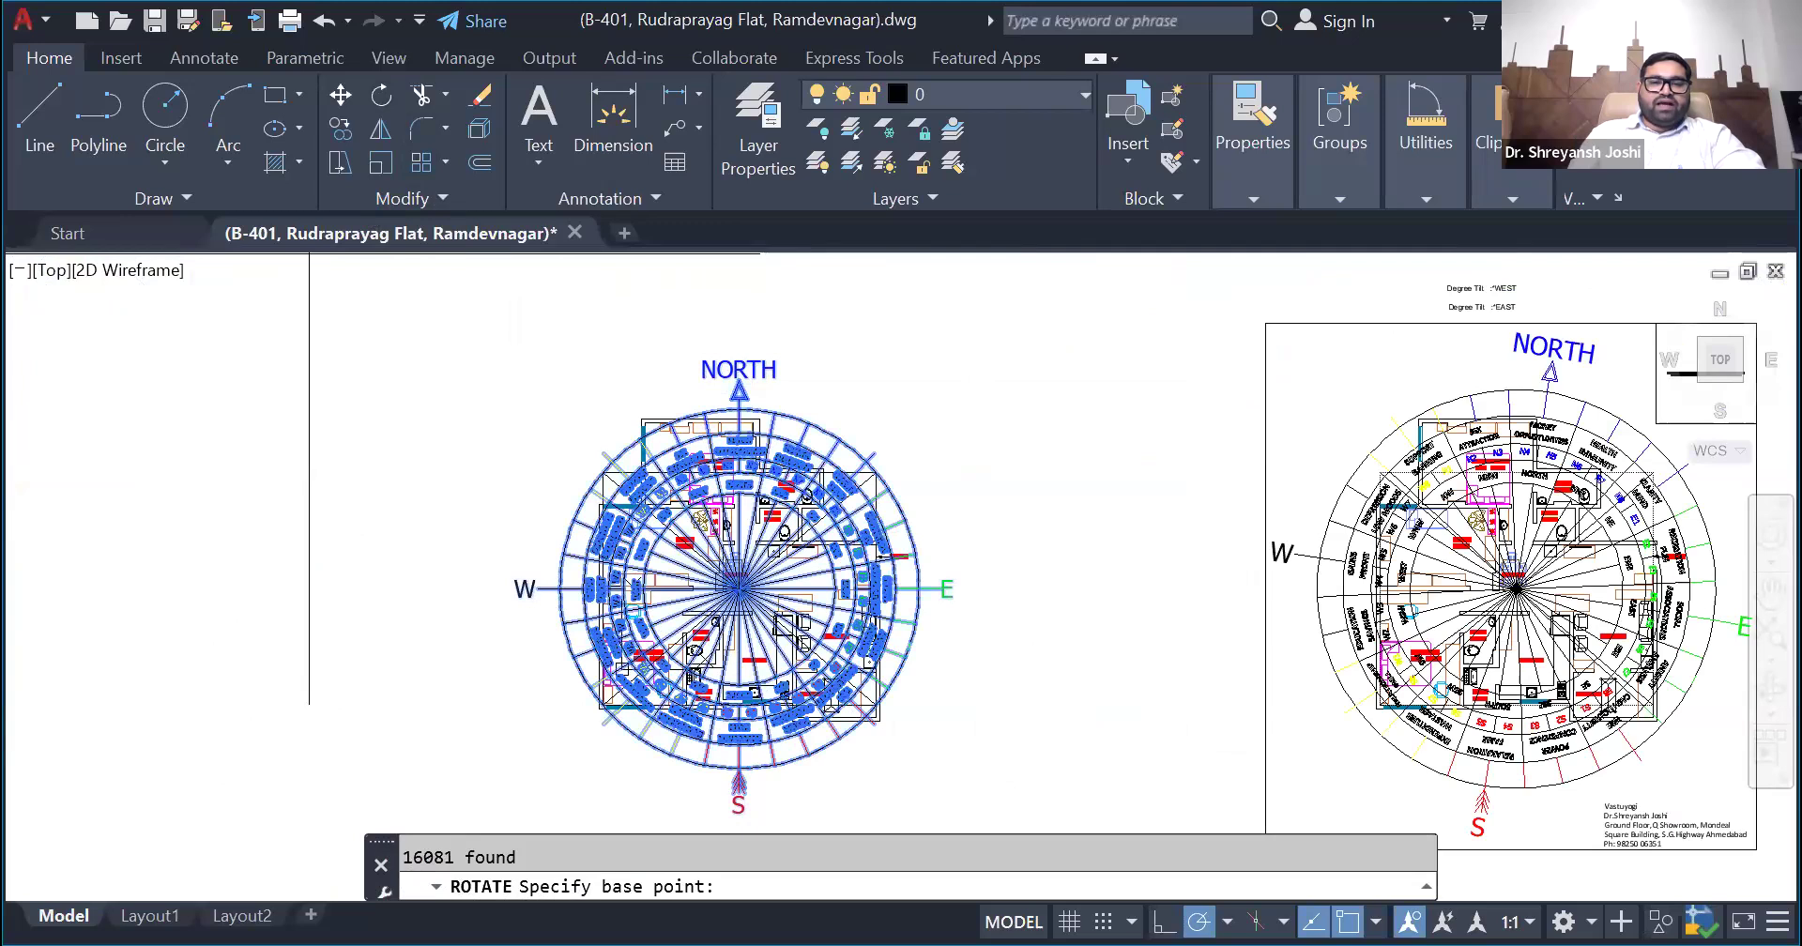
scroll(740, 586, up, 10)
click(739, 586)
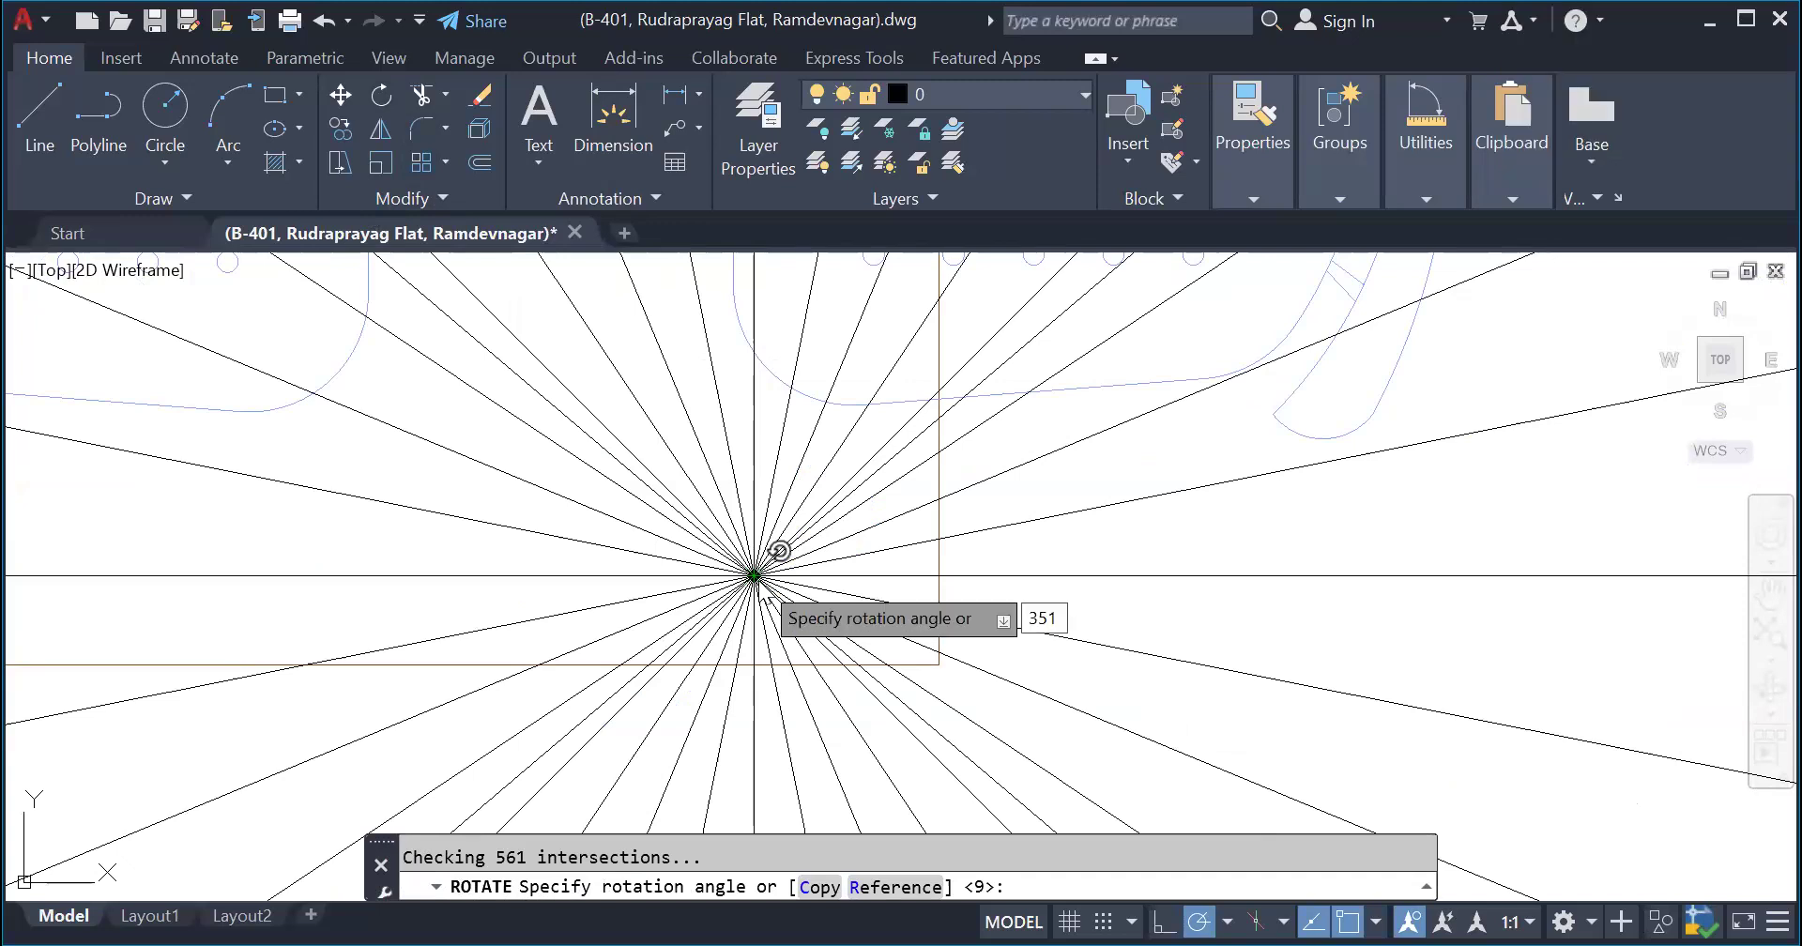
key(Return)
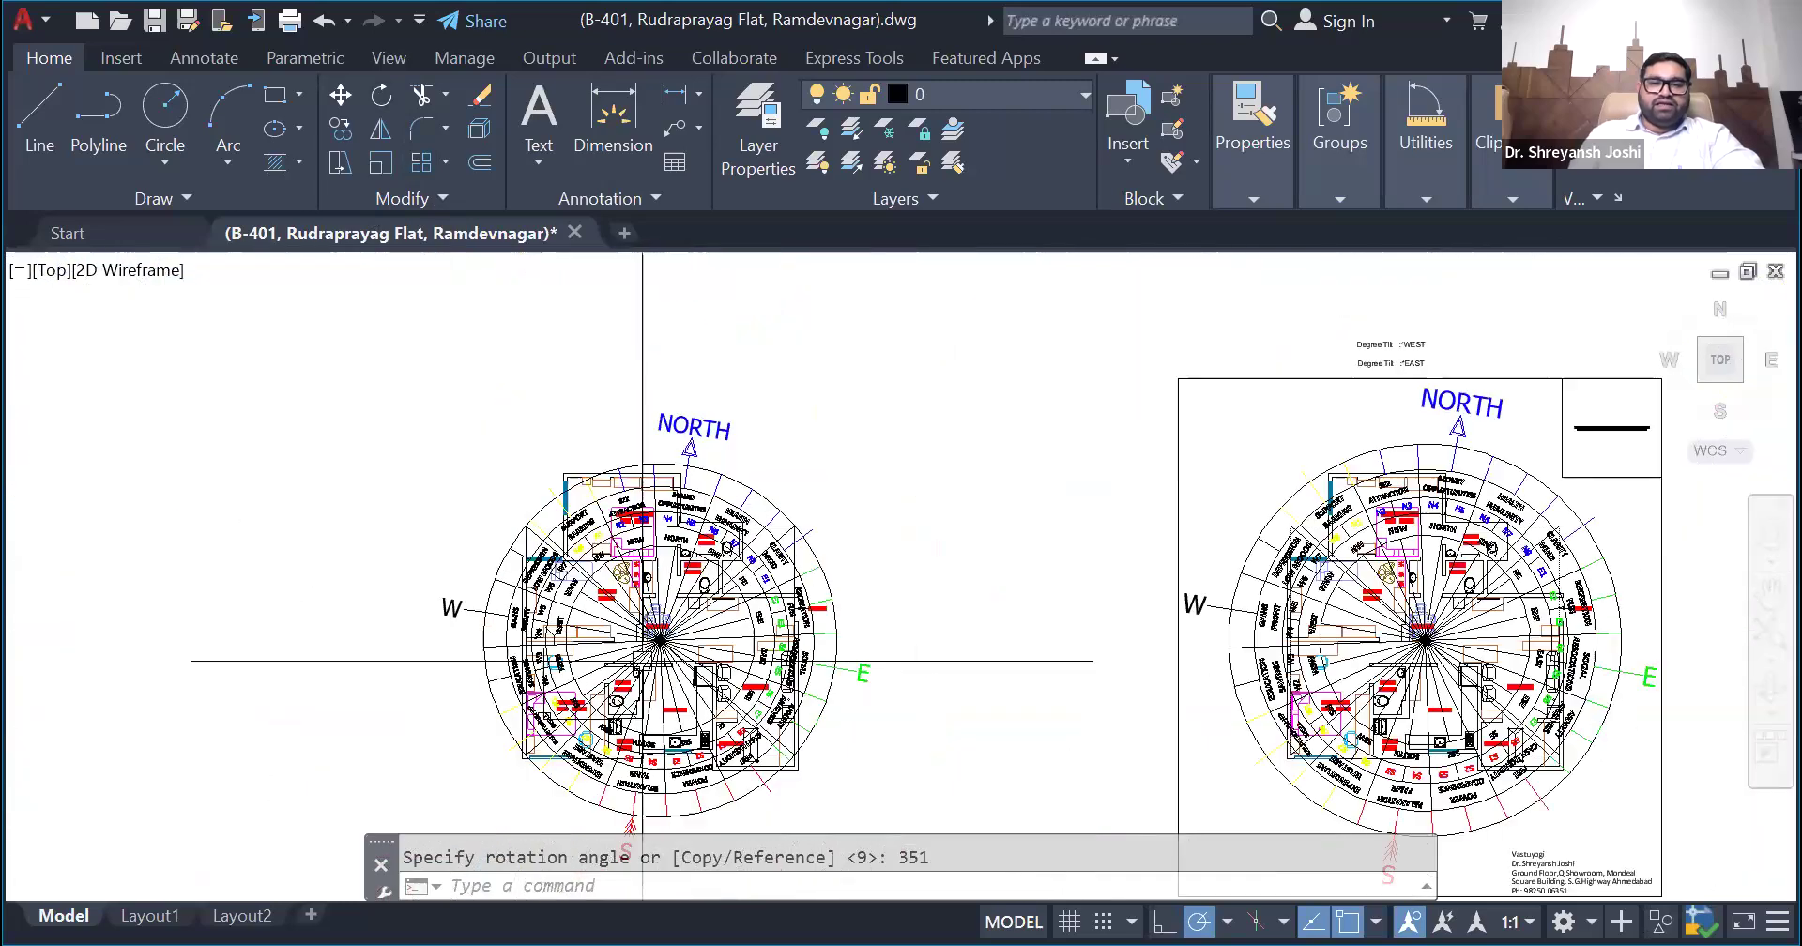
- Compare the rotated compass over the flat plan with the tilted compass on the framed sheet
scroll(699, 613, up, 3)
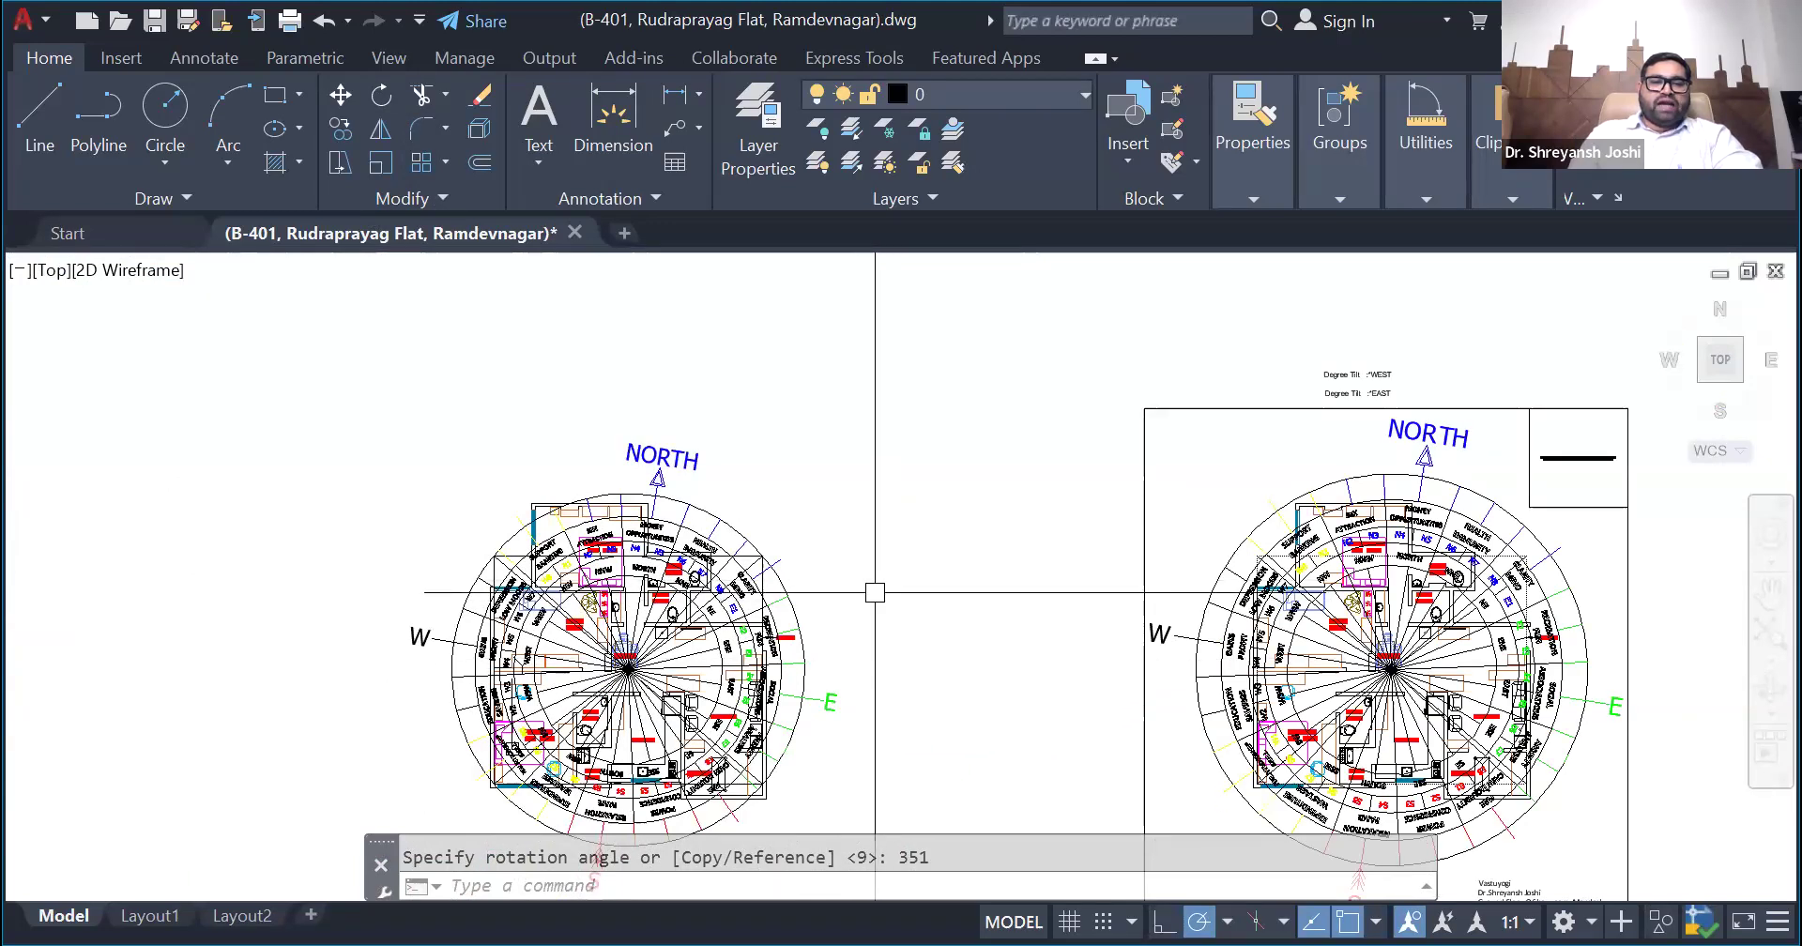
scroll(876, 695, down, 2)
scroll(880, 702, up, 2)
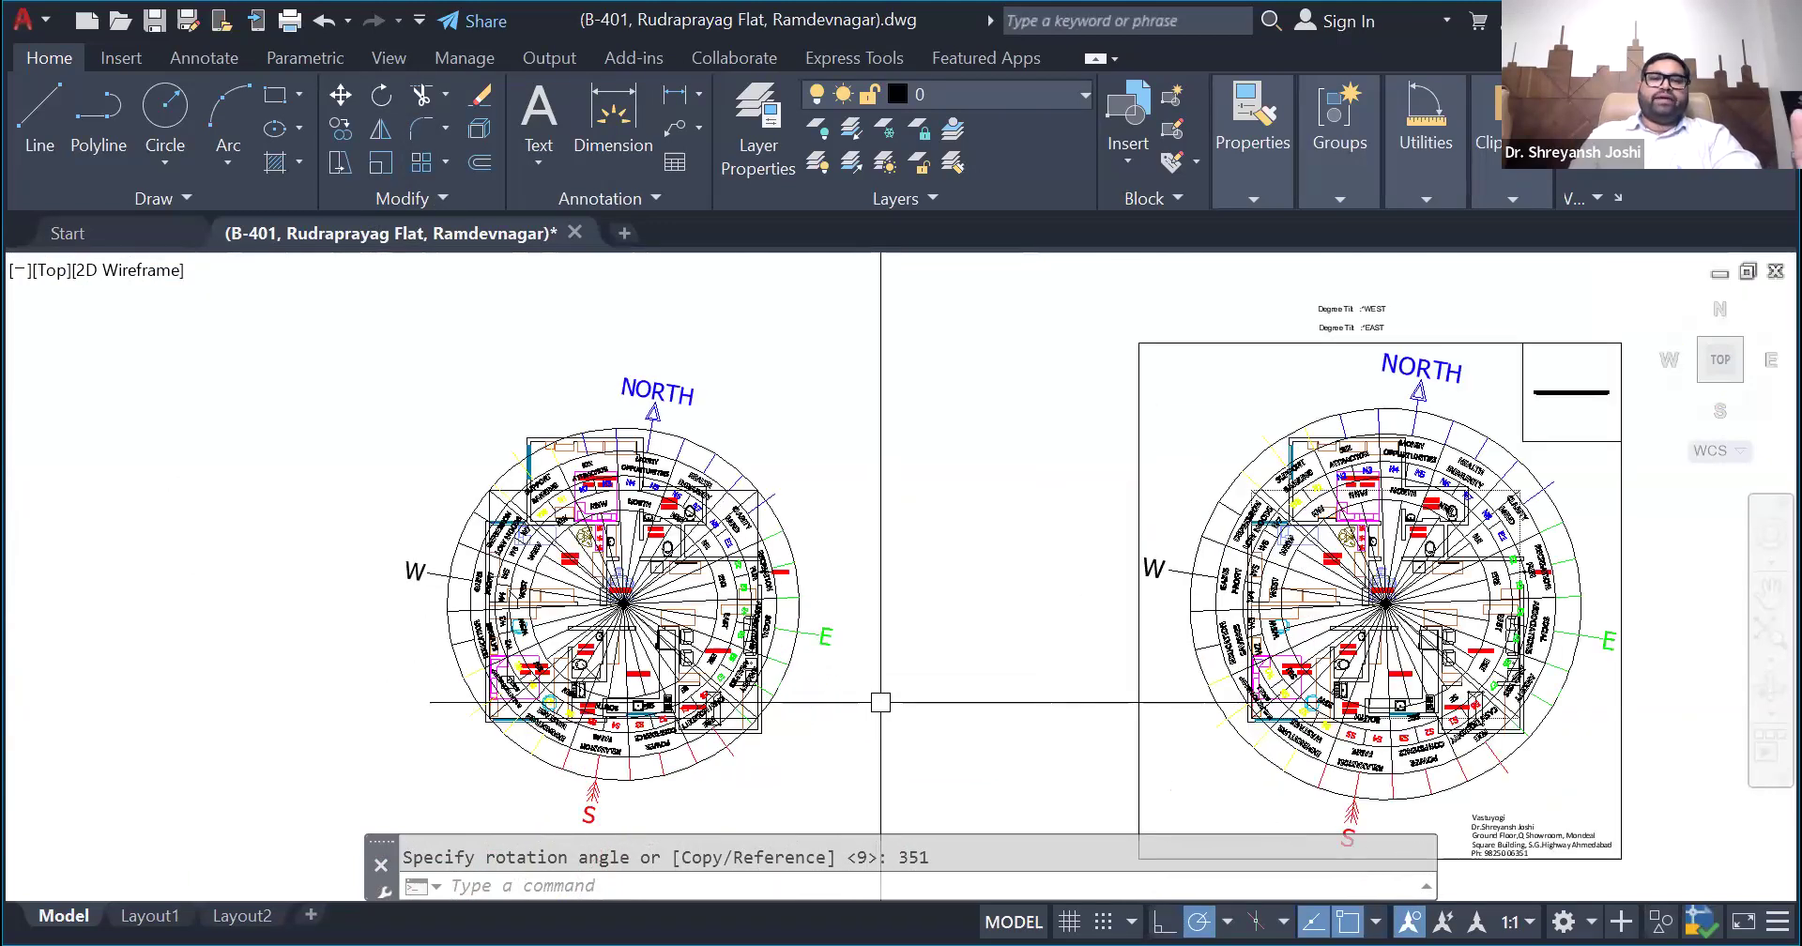
scroll(966, 669, down, 2)
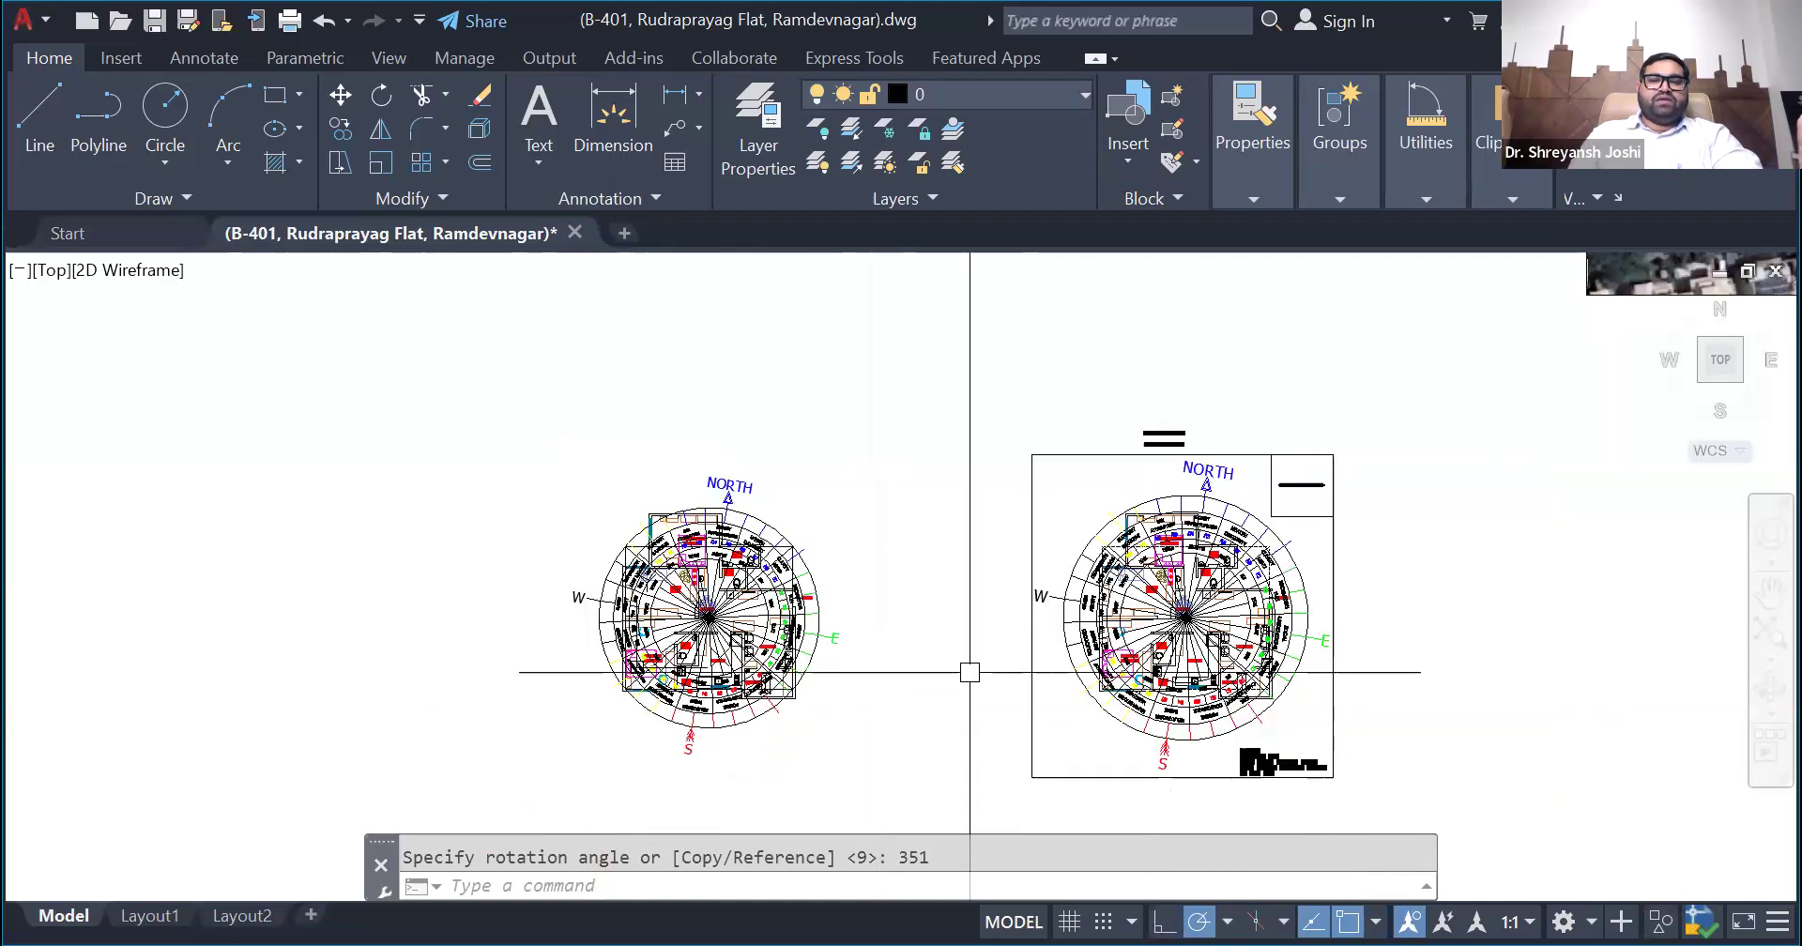
scroll(1250, 699, up, 2)
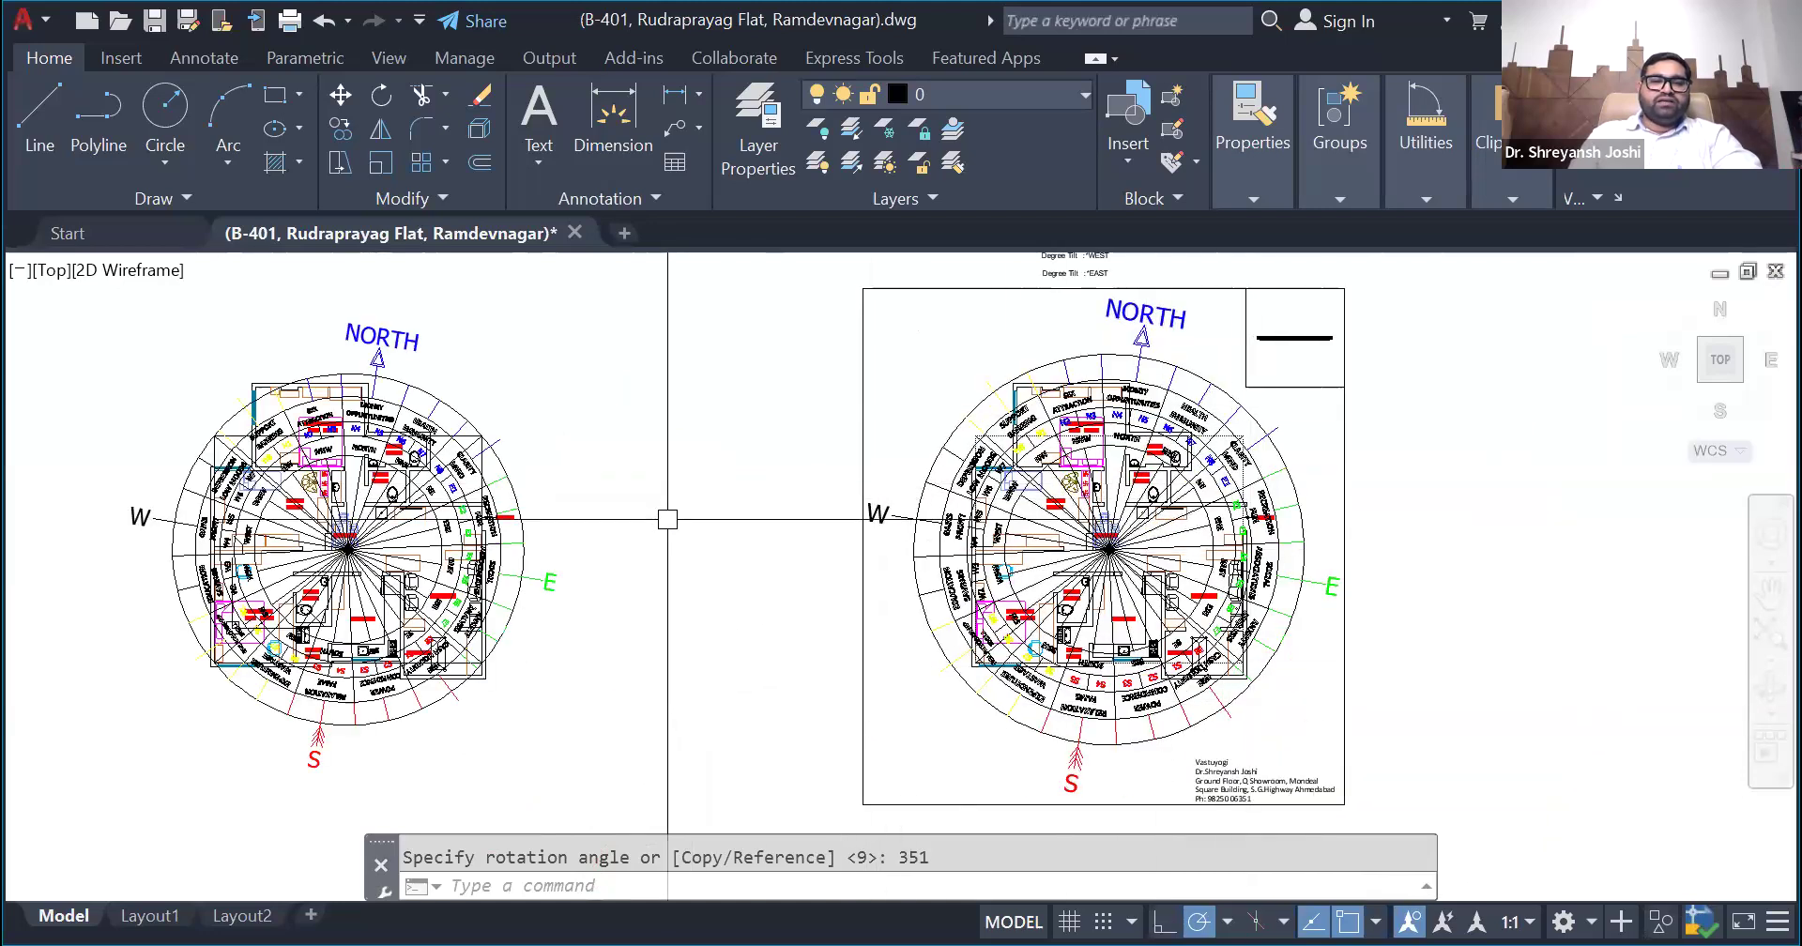
scroll(694, 563, down, 2)
scroll(361, 554, up, 3)
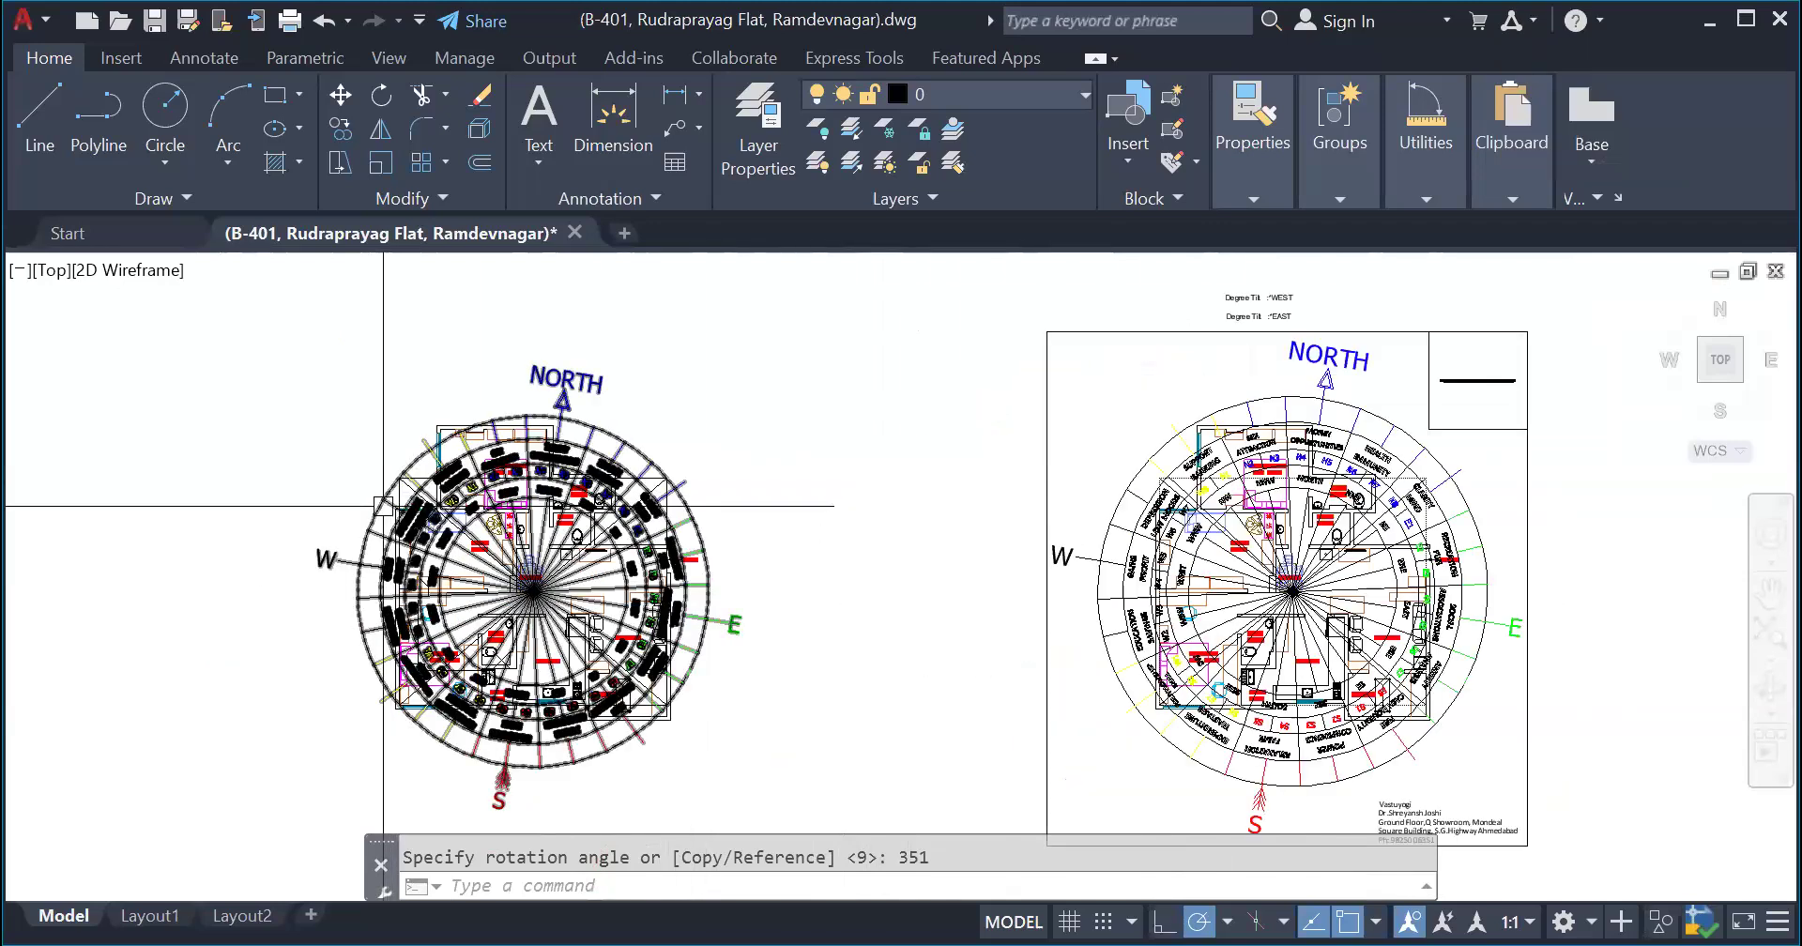
scroll(357, 555, up, 1)
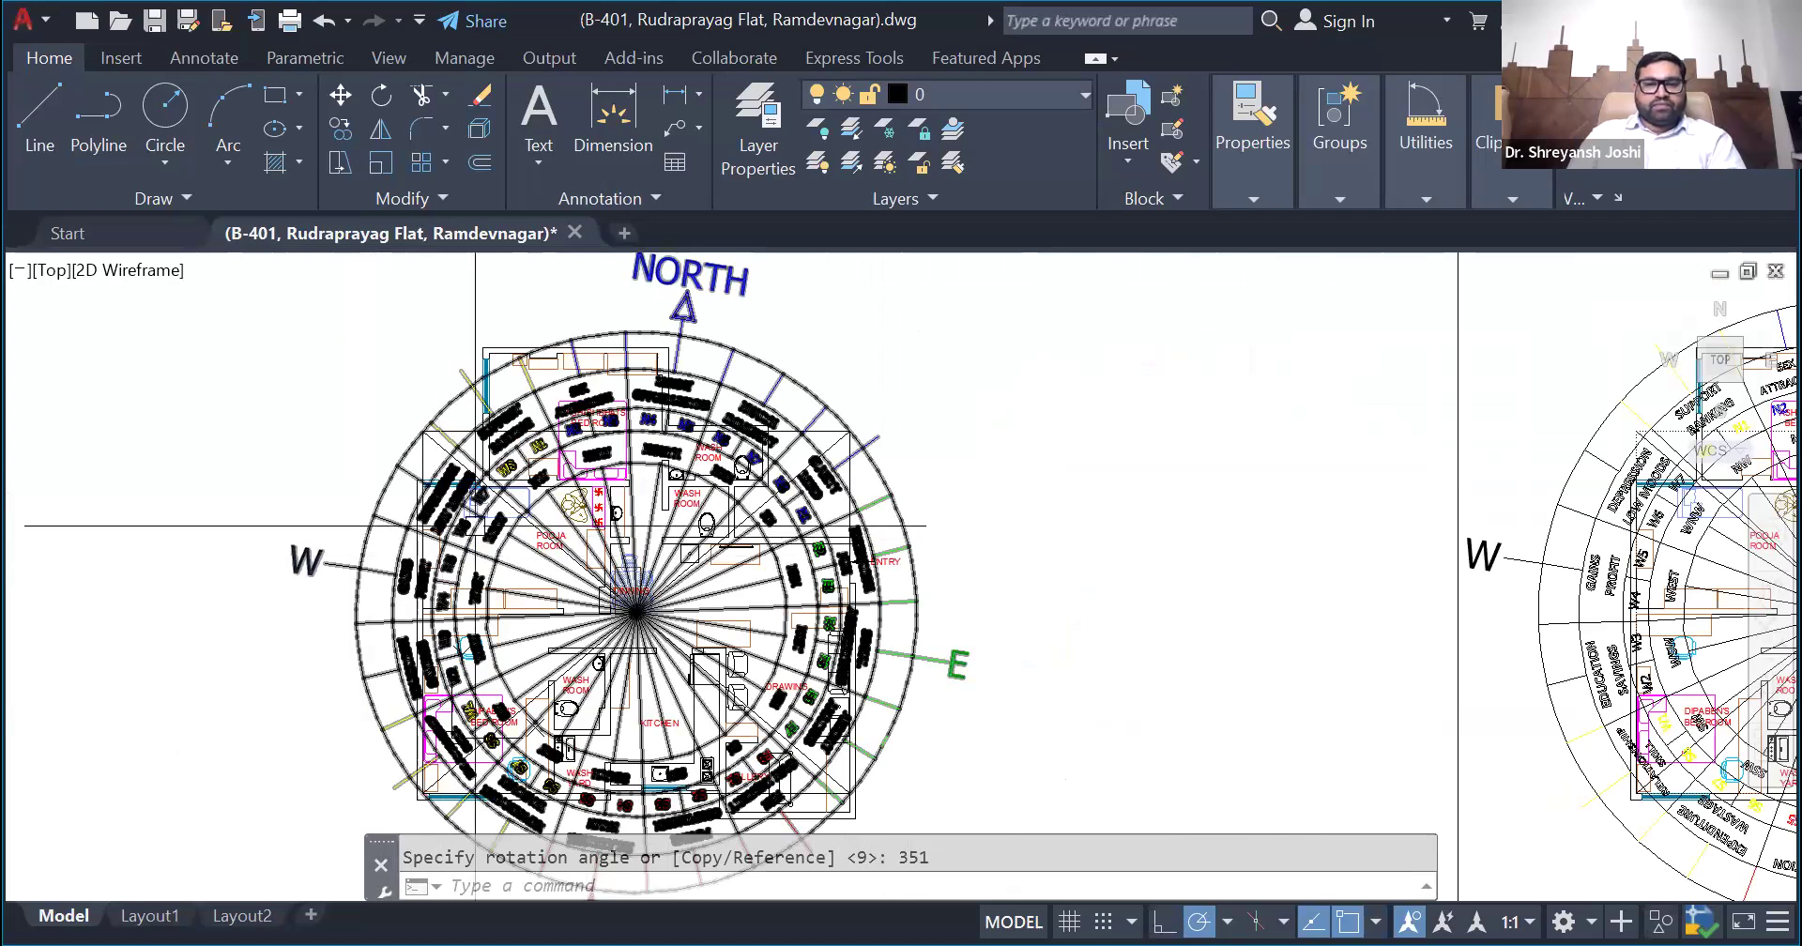
- Undo the 351-degree rotation of the compass over the flat plan
scroll(718, 540, down, 2)
key(ctrl+z)
scroll(784, 535, up, 4)
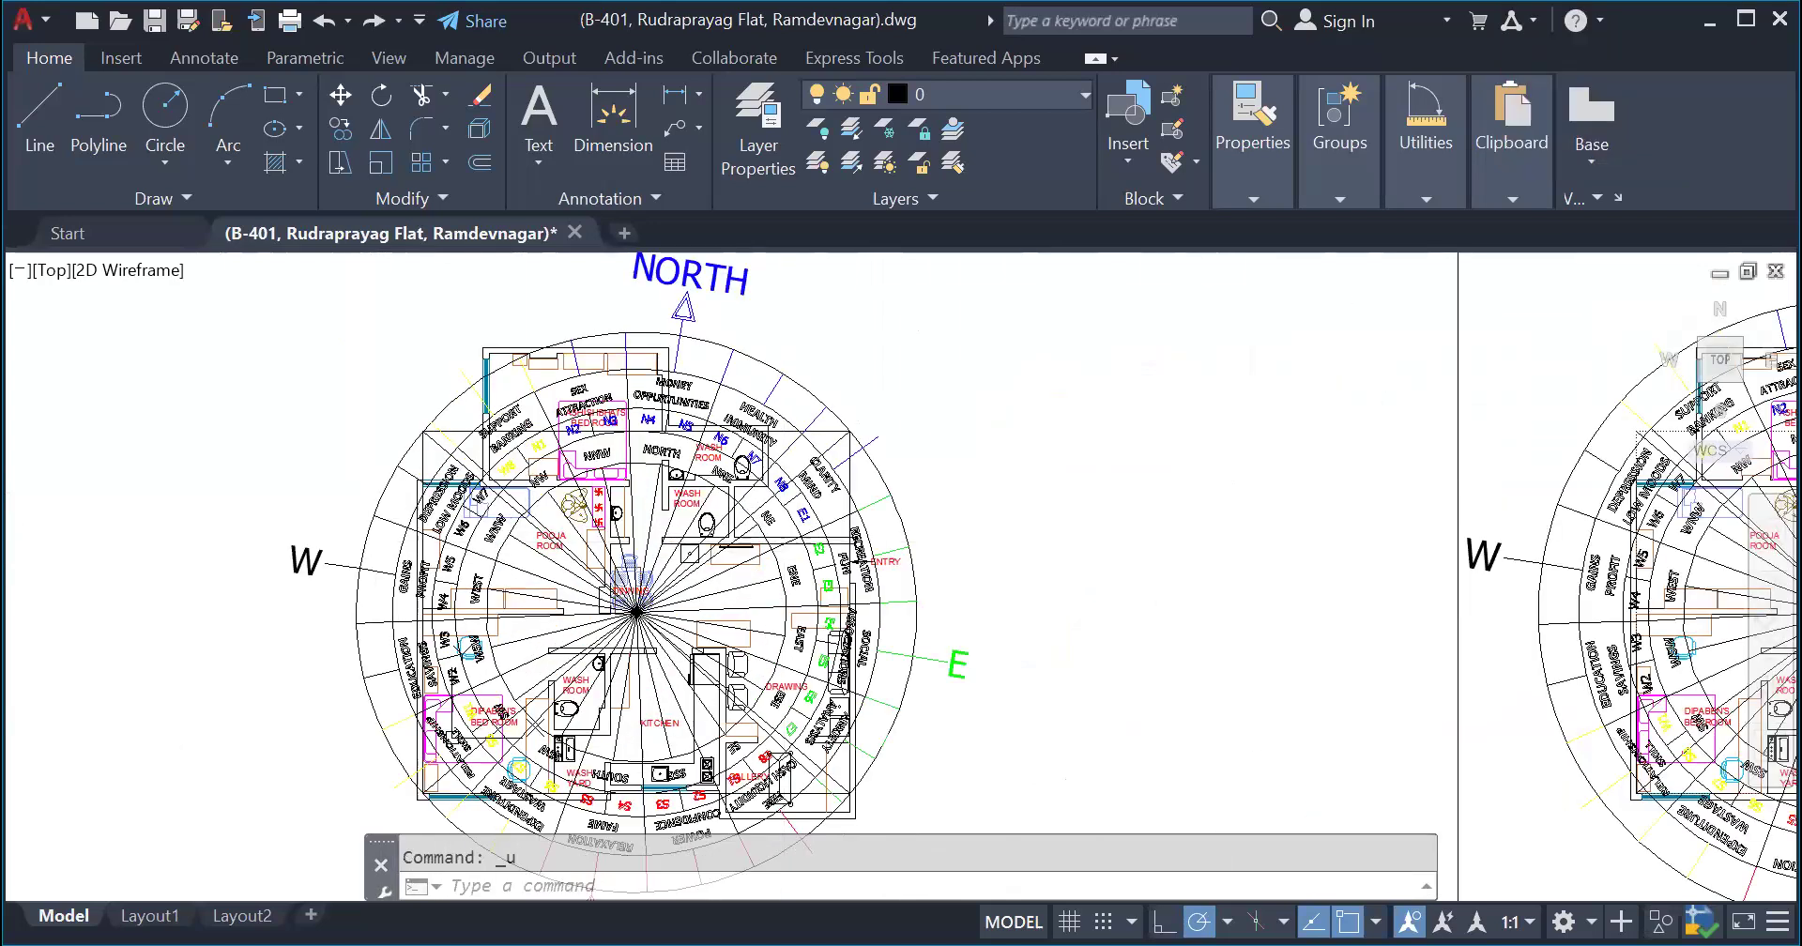
key(ctrl+z)
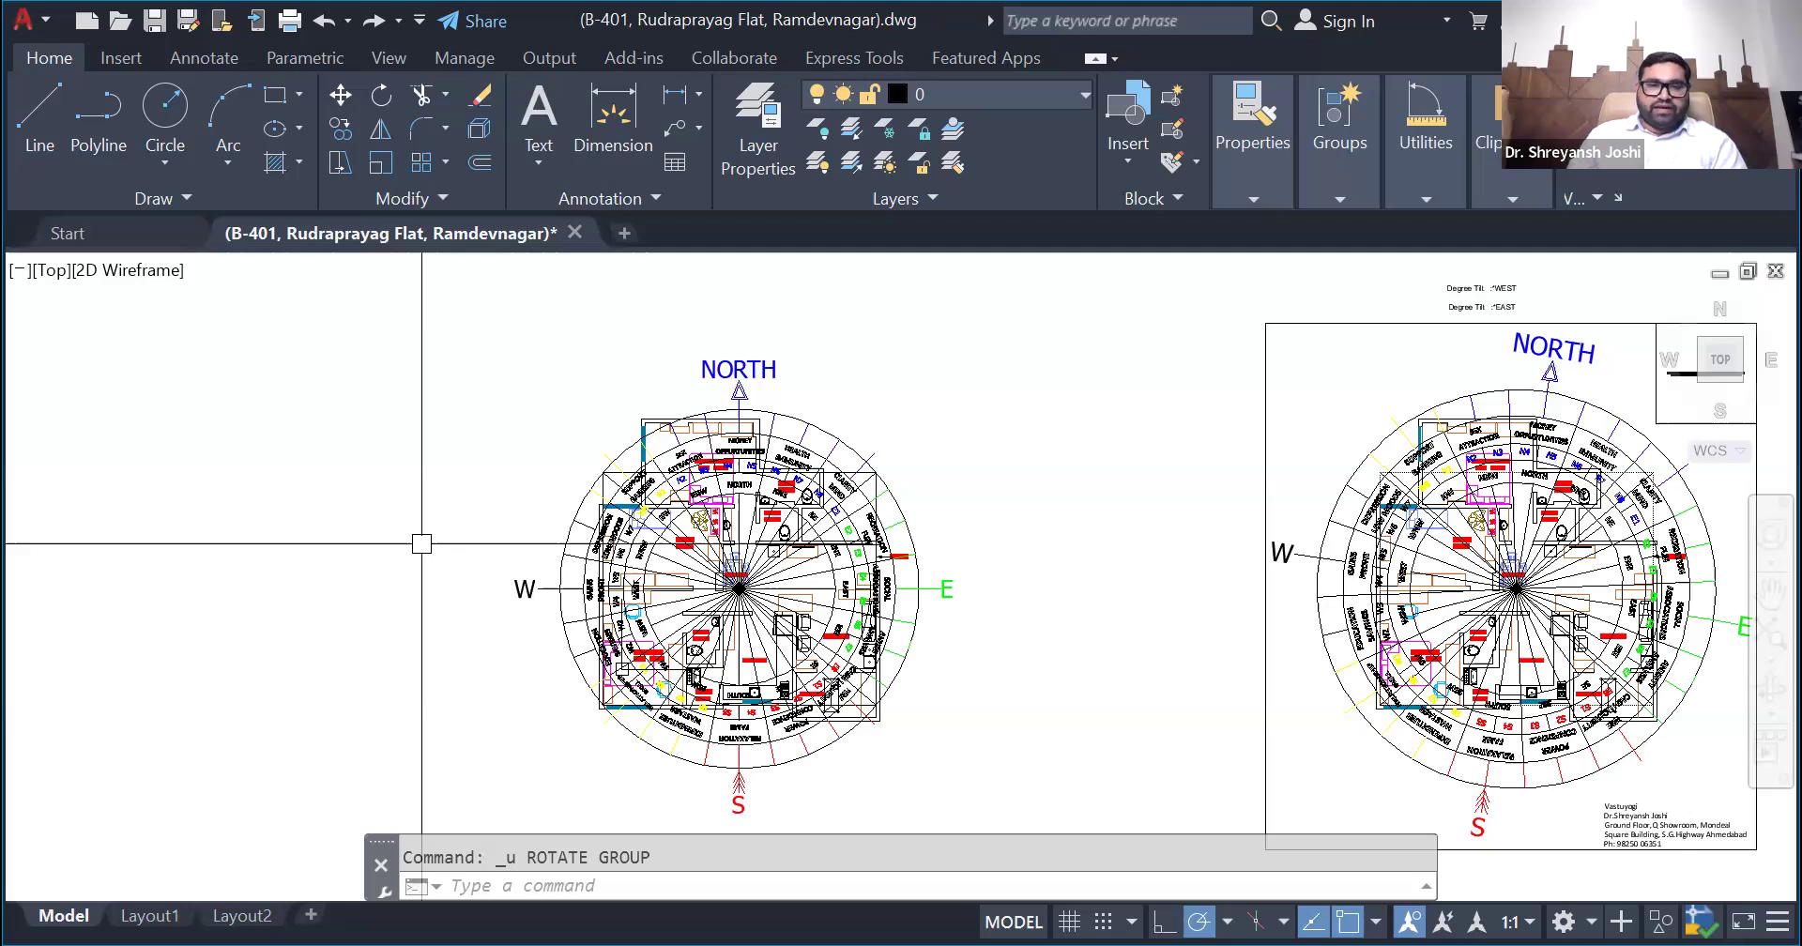
- Rotate the compass over the unframed flat plan by 351 degrees about the point where its direction lines intersect
click(744, 355)
click(741, 355)
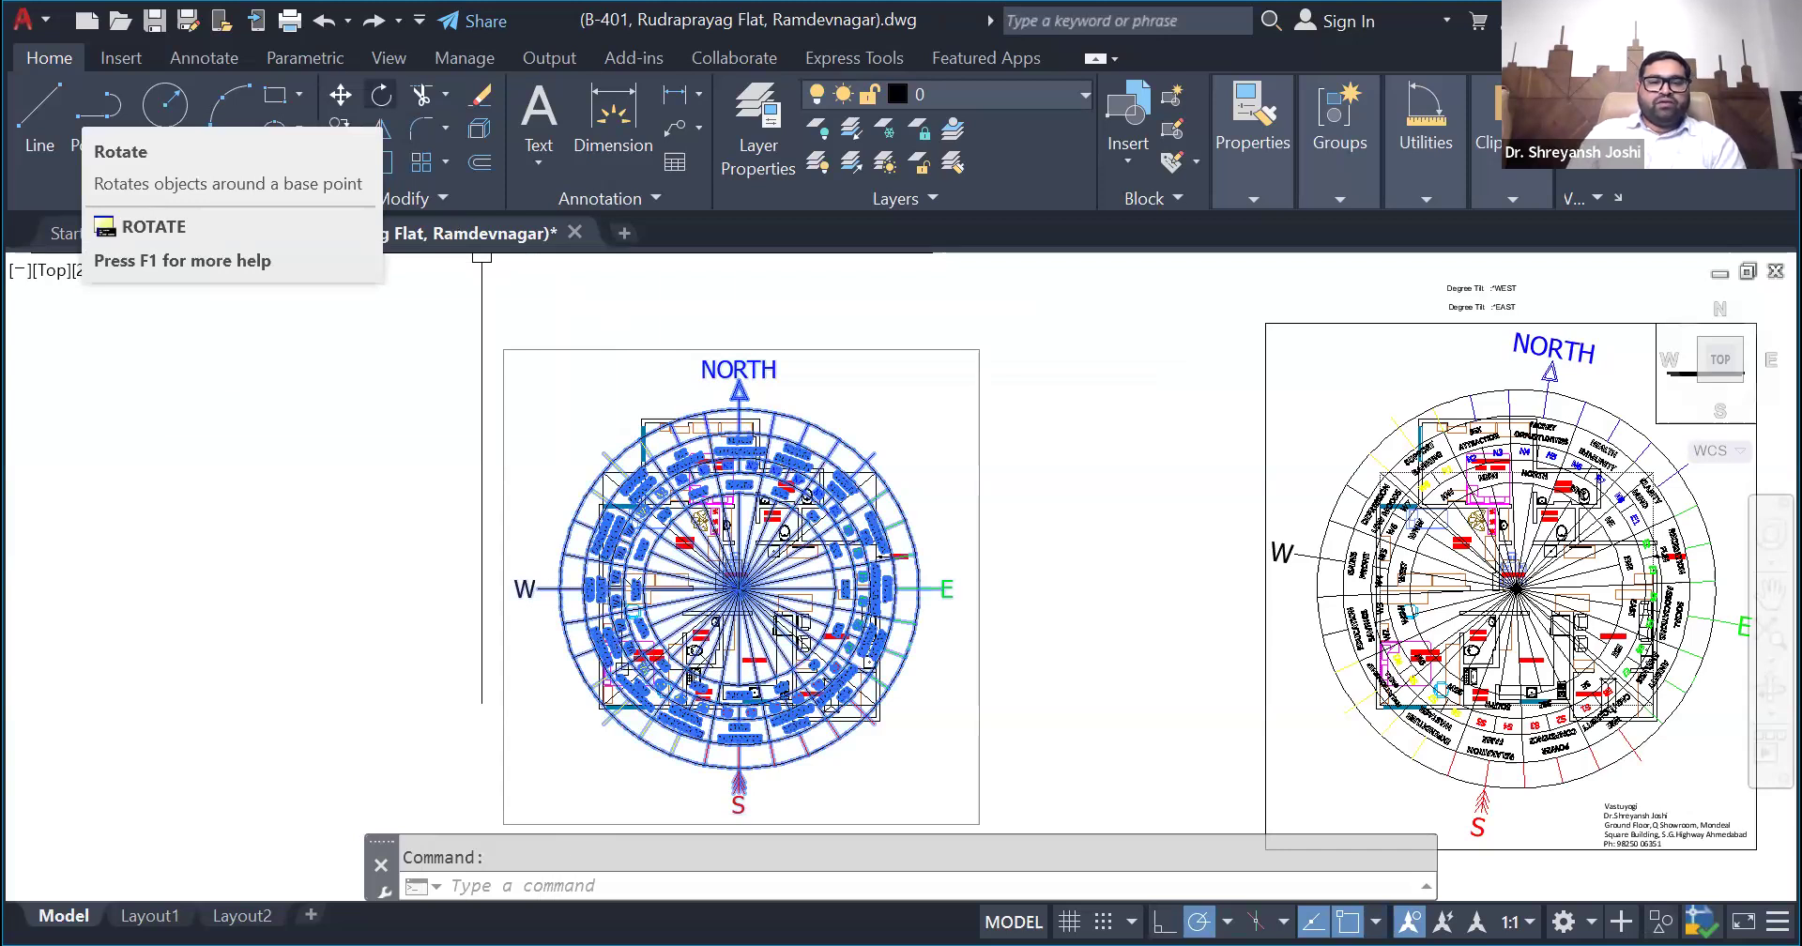
click(380, 94)
scroll(747, 599, up, 14)
click(536, 331)
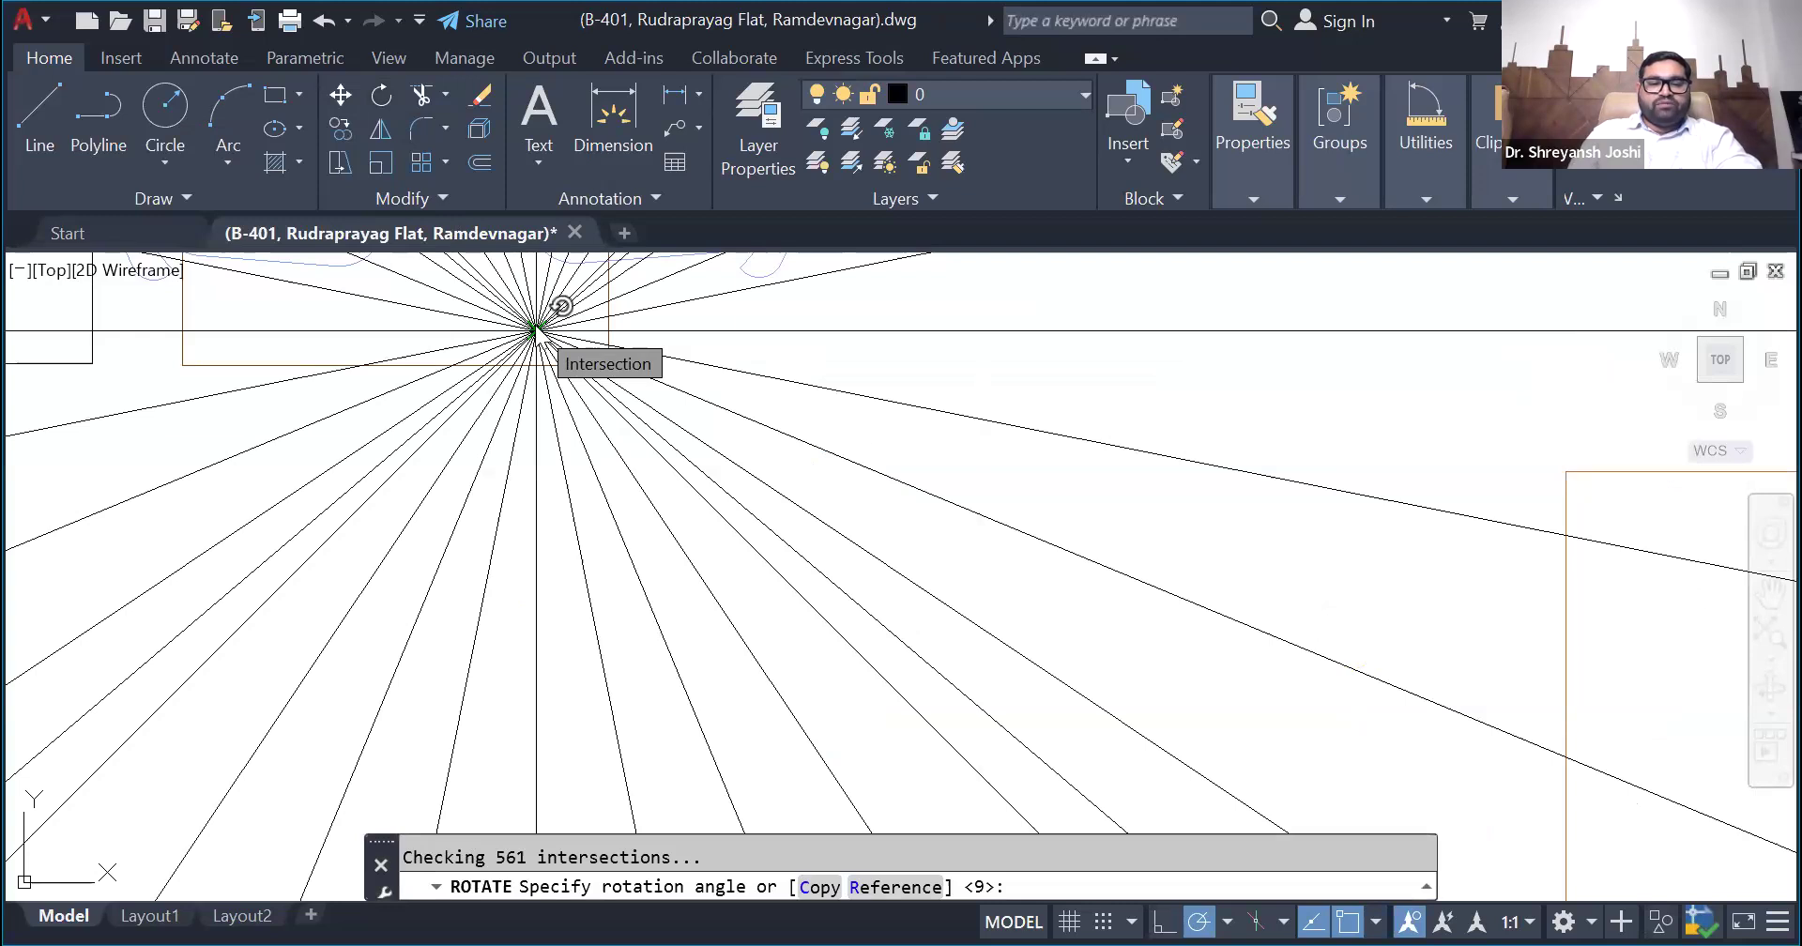
text(351)
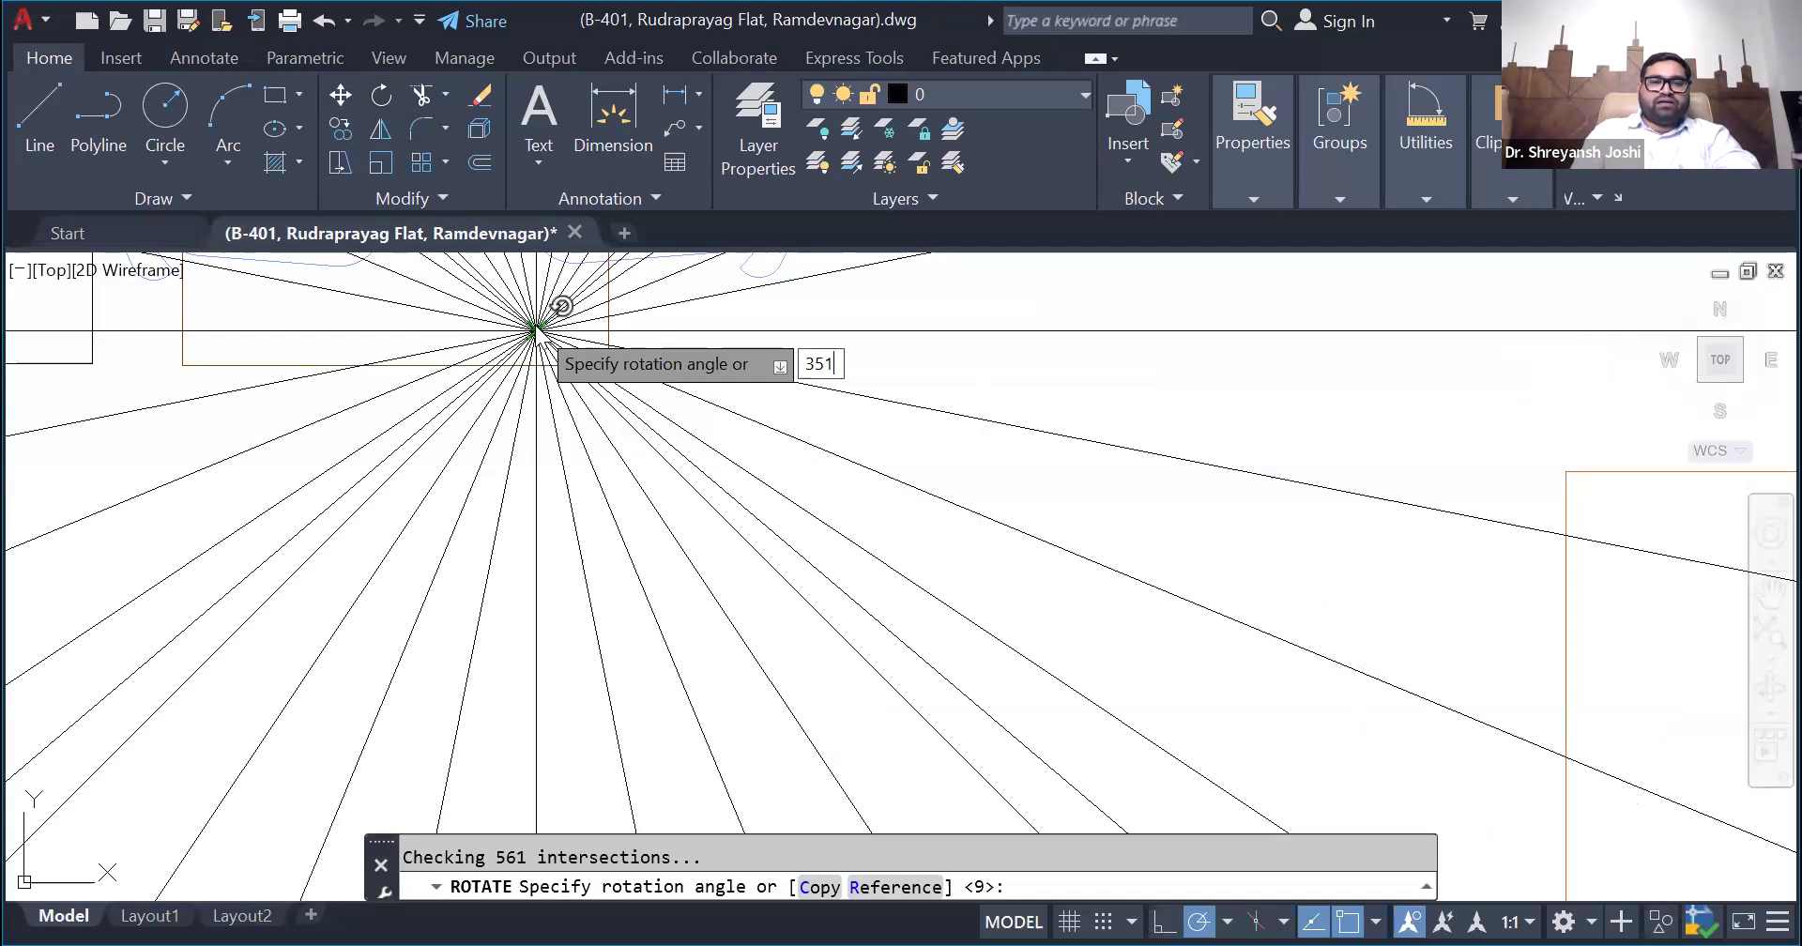
key(Return)
scroll(586, 608, down, 5)
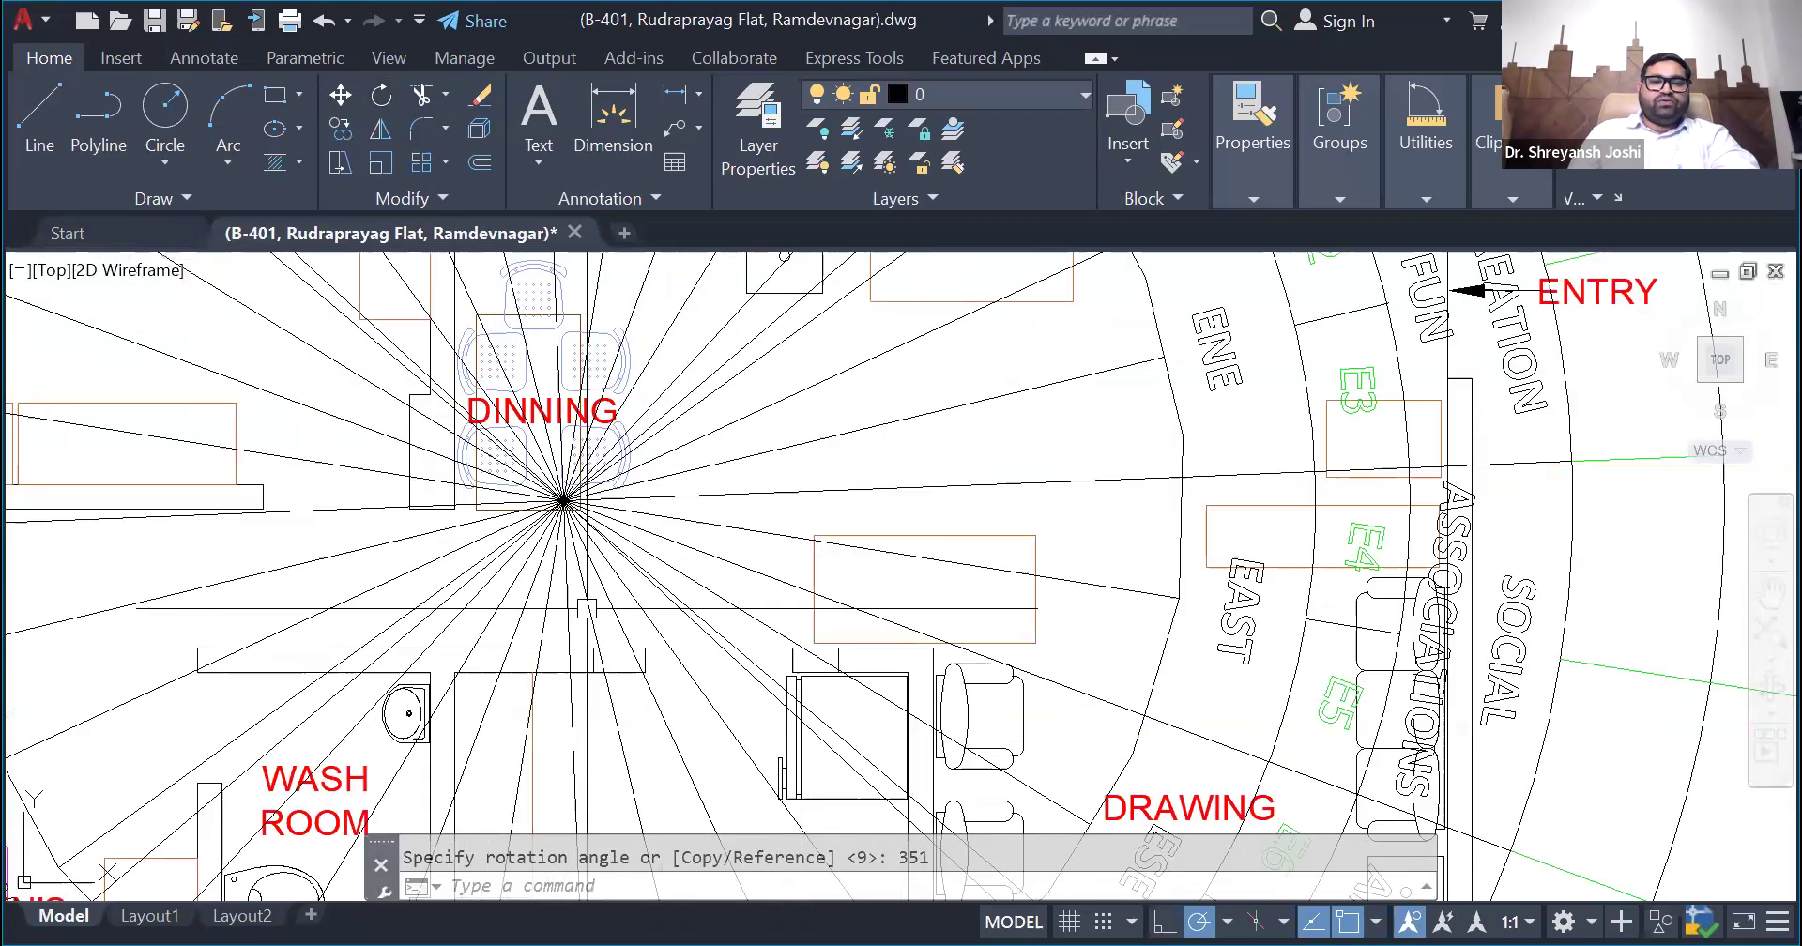
scroll(603, 654, down, 8)
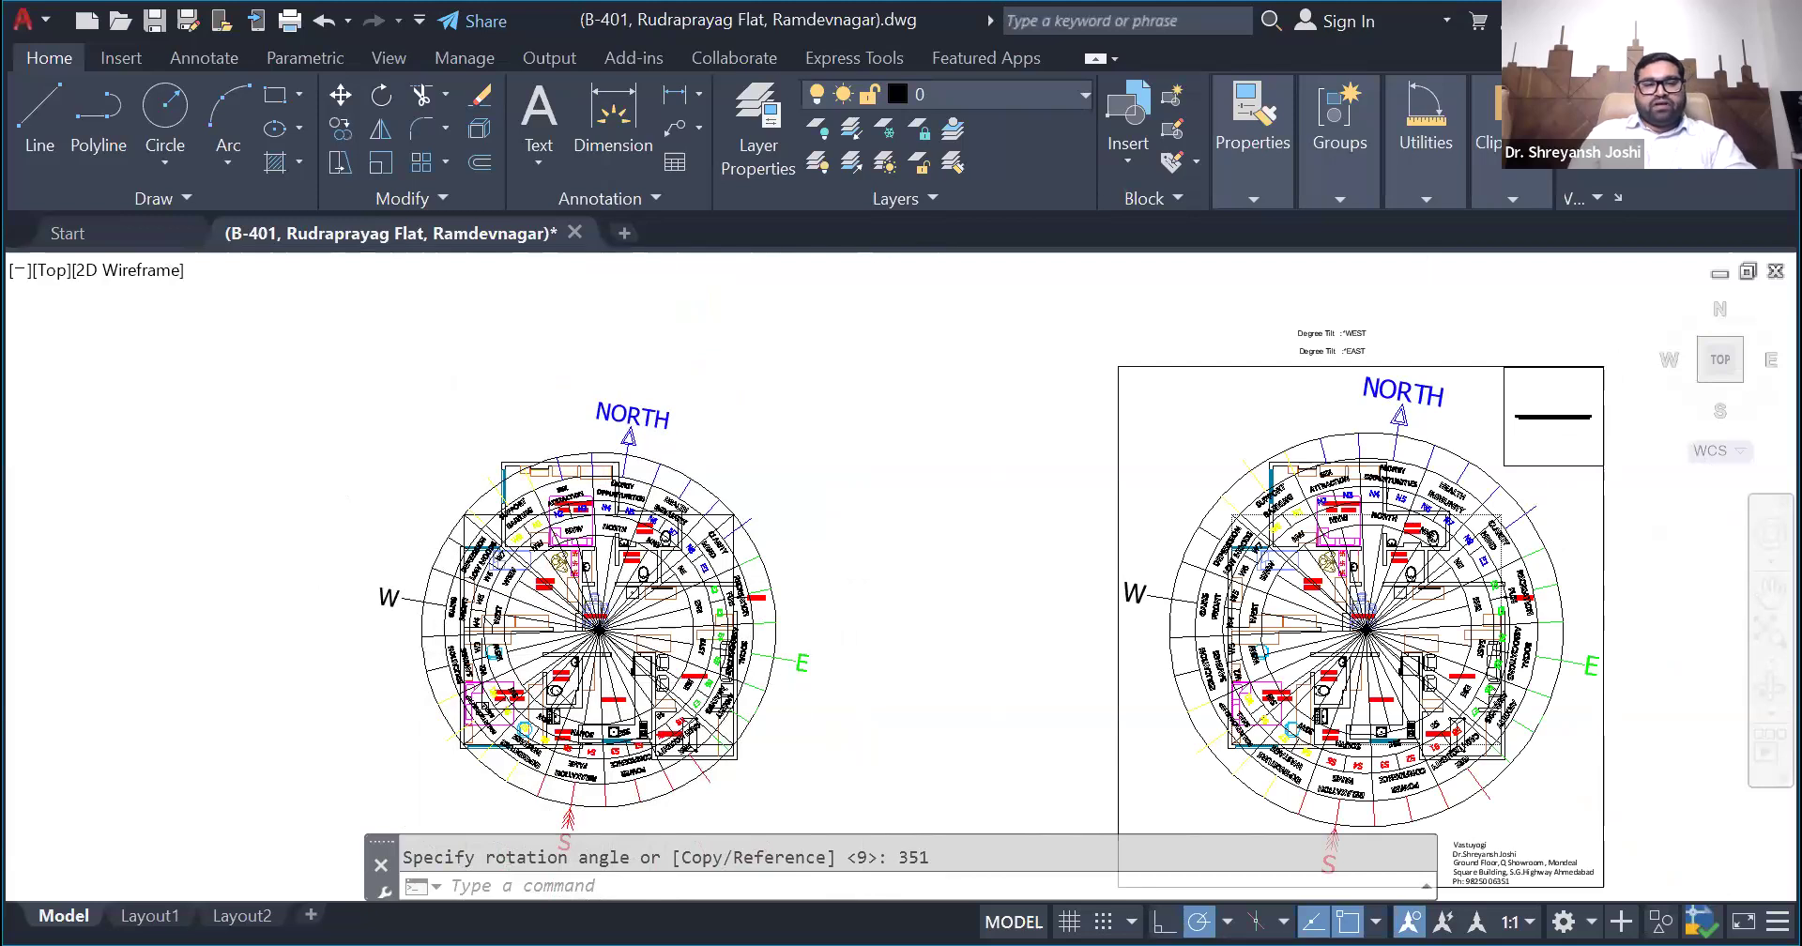
- Undo the 351-degree rotation and rotate the unframed plan's compass by 9 degrees about the intersection of its direction lines
key(ctrl+z)
key(ctrl+z)
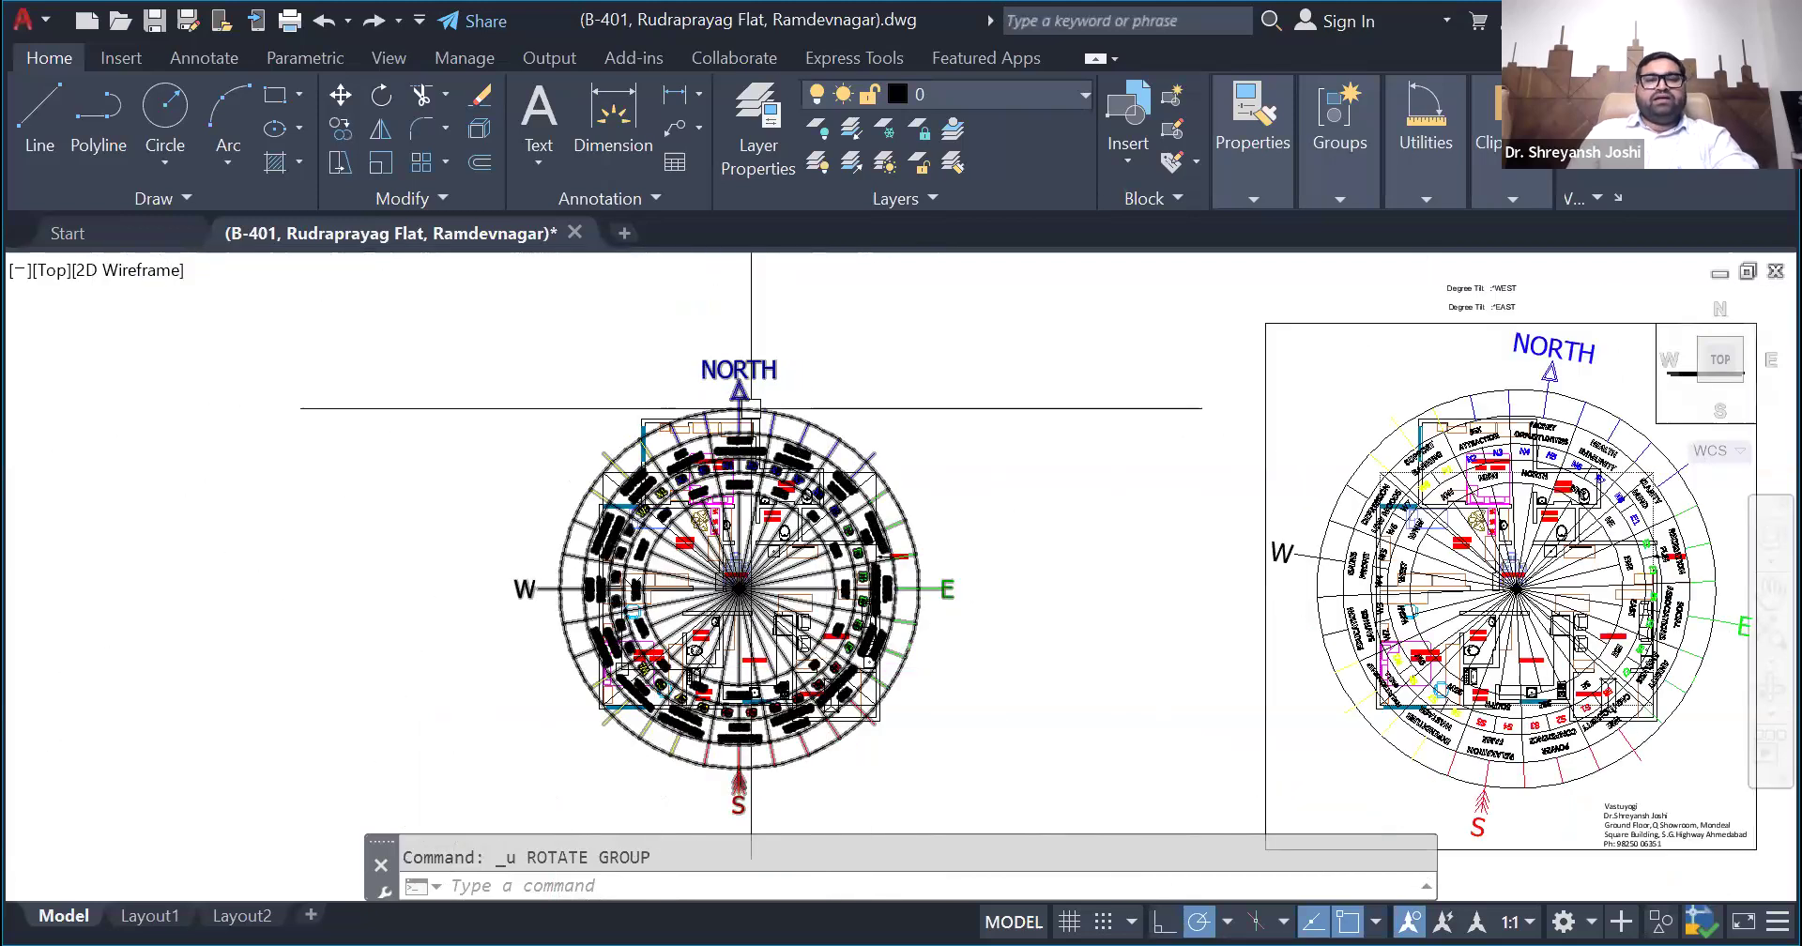
click(740, 374)
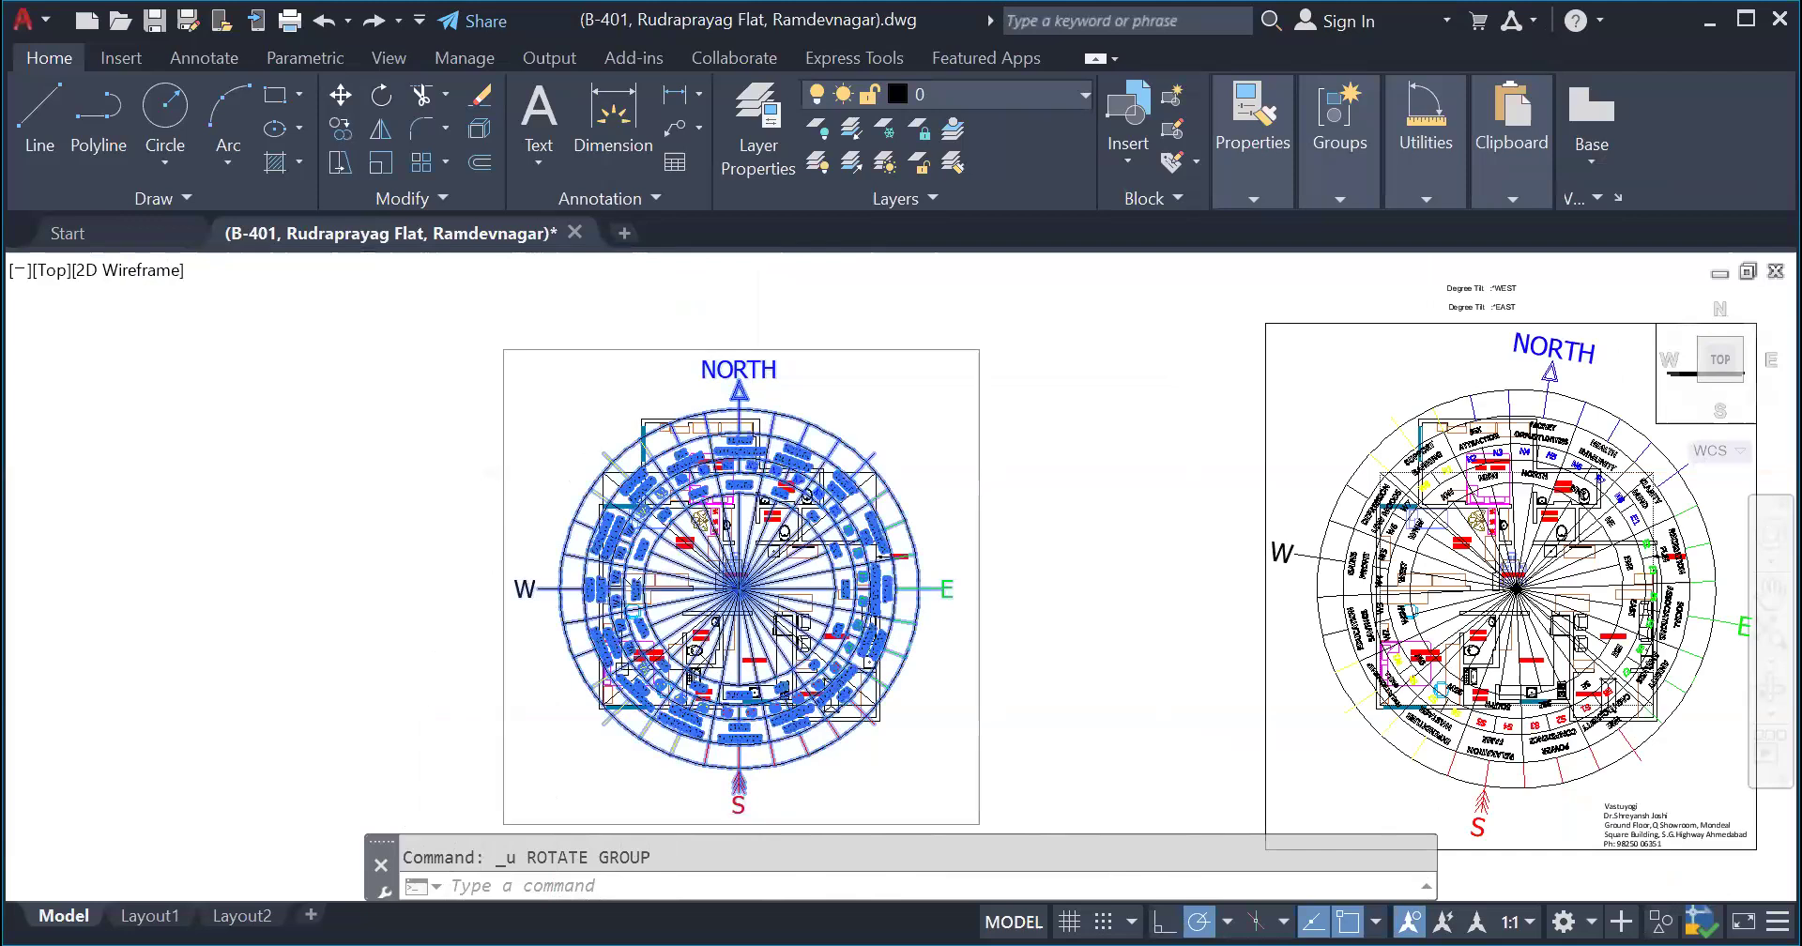
click(382, 94)
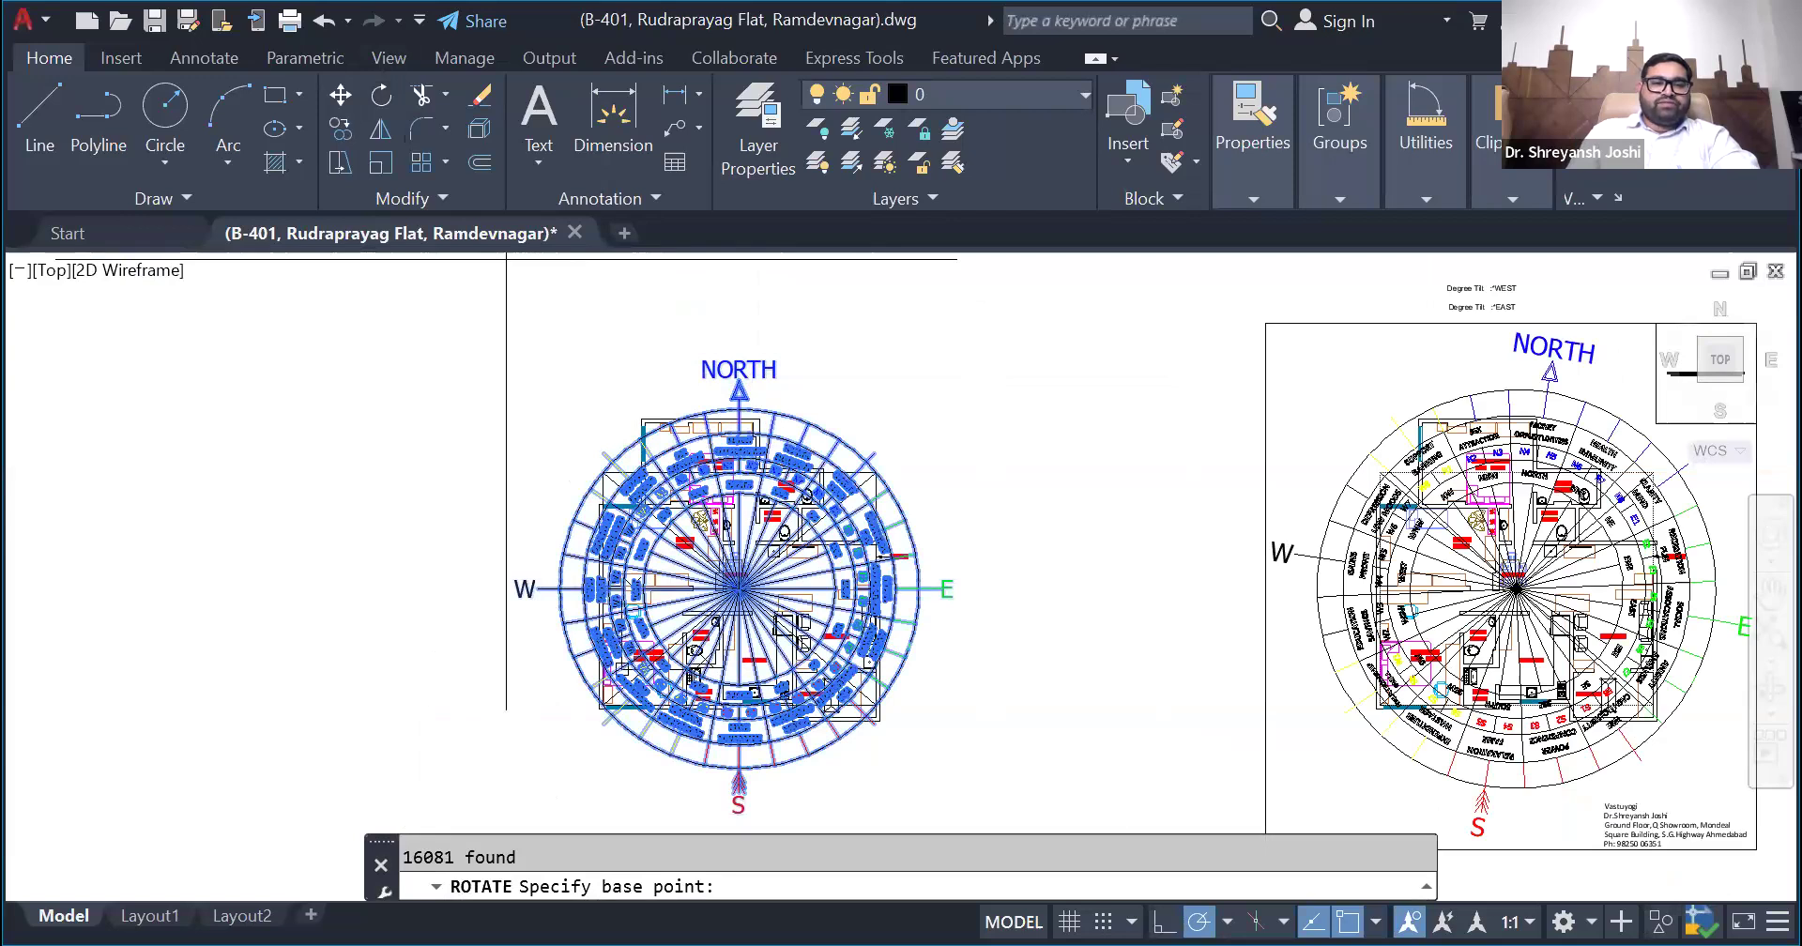
scroll(746, 588, up, 15)
click(430, 654)
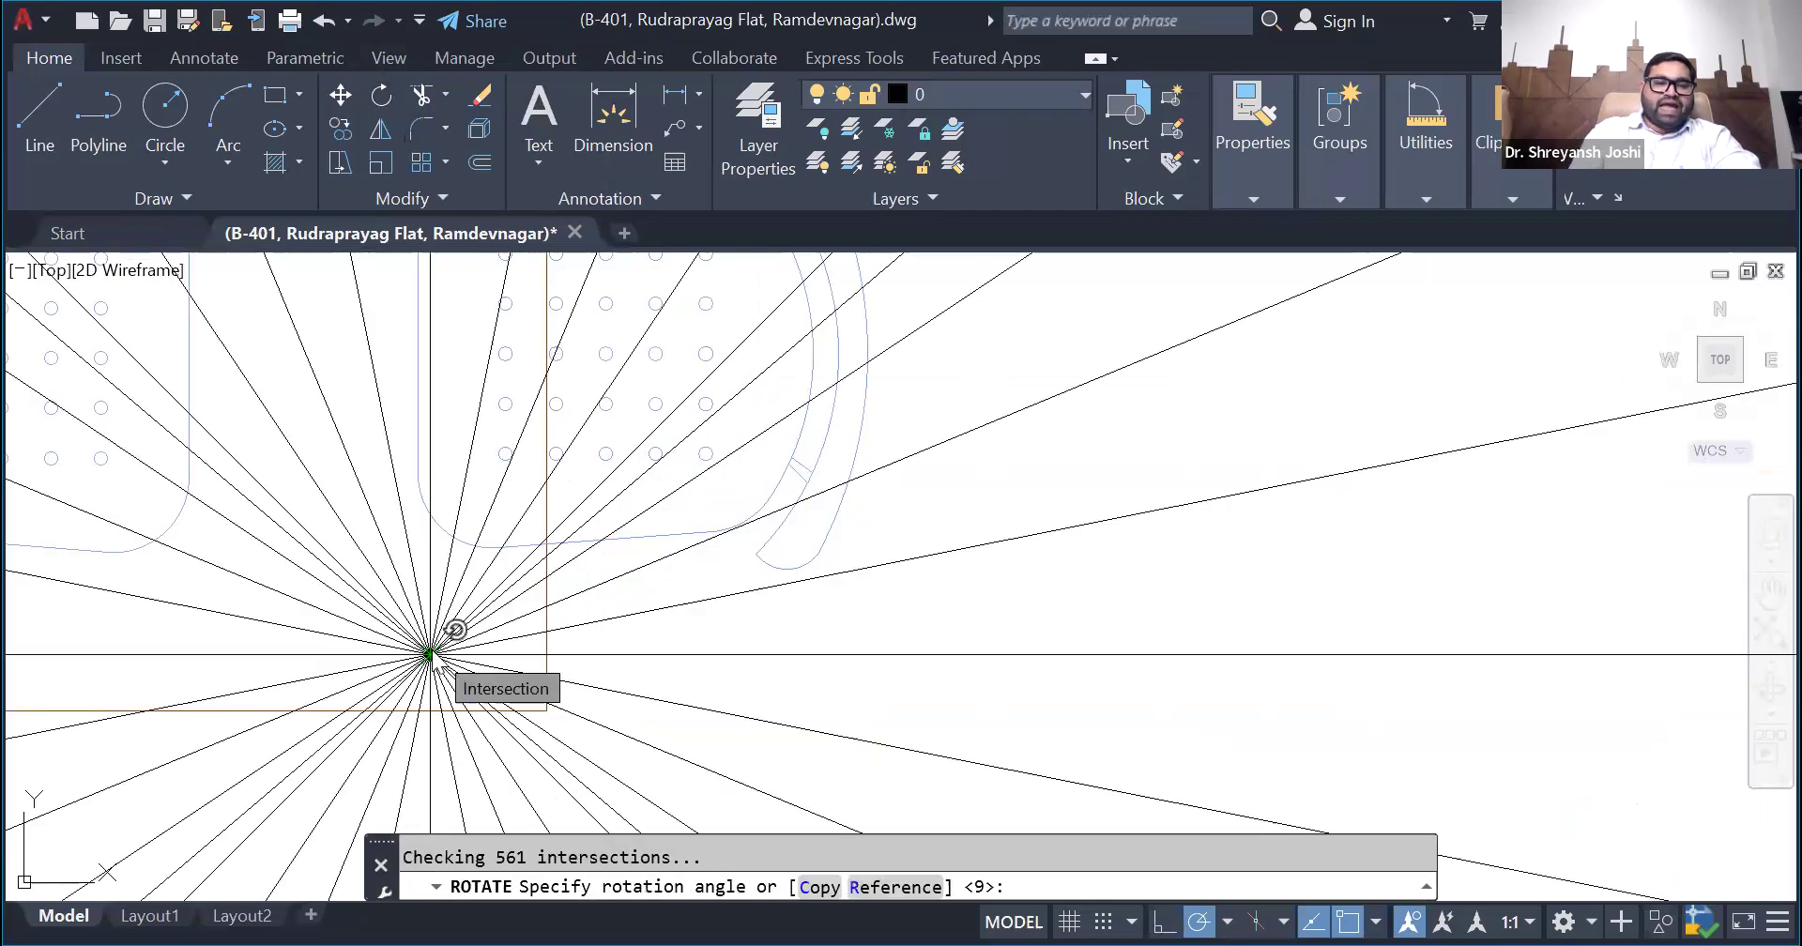
text(9)
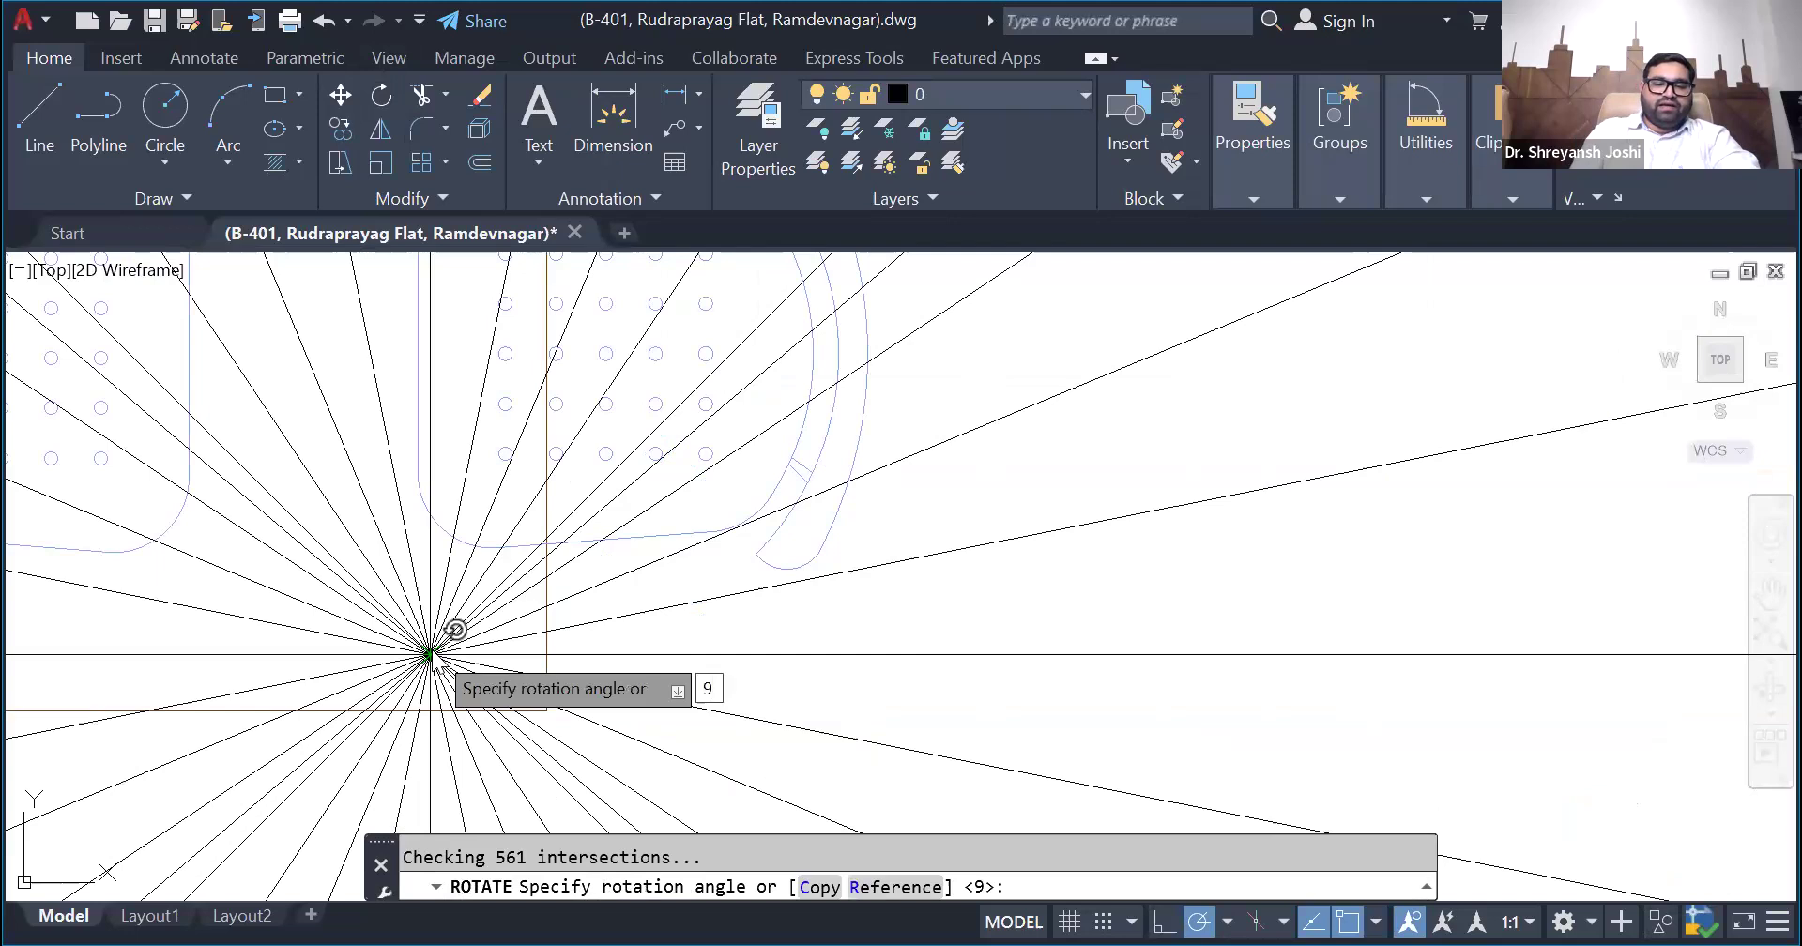
key(Return)
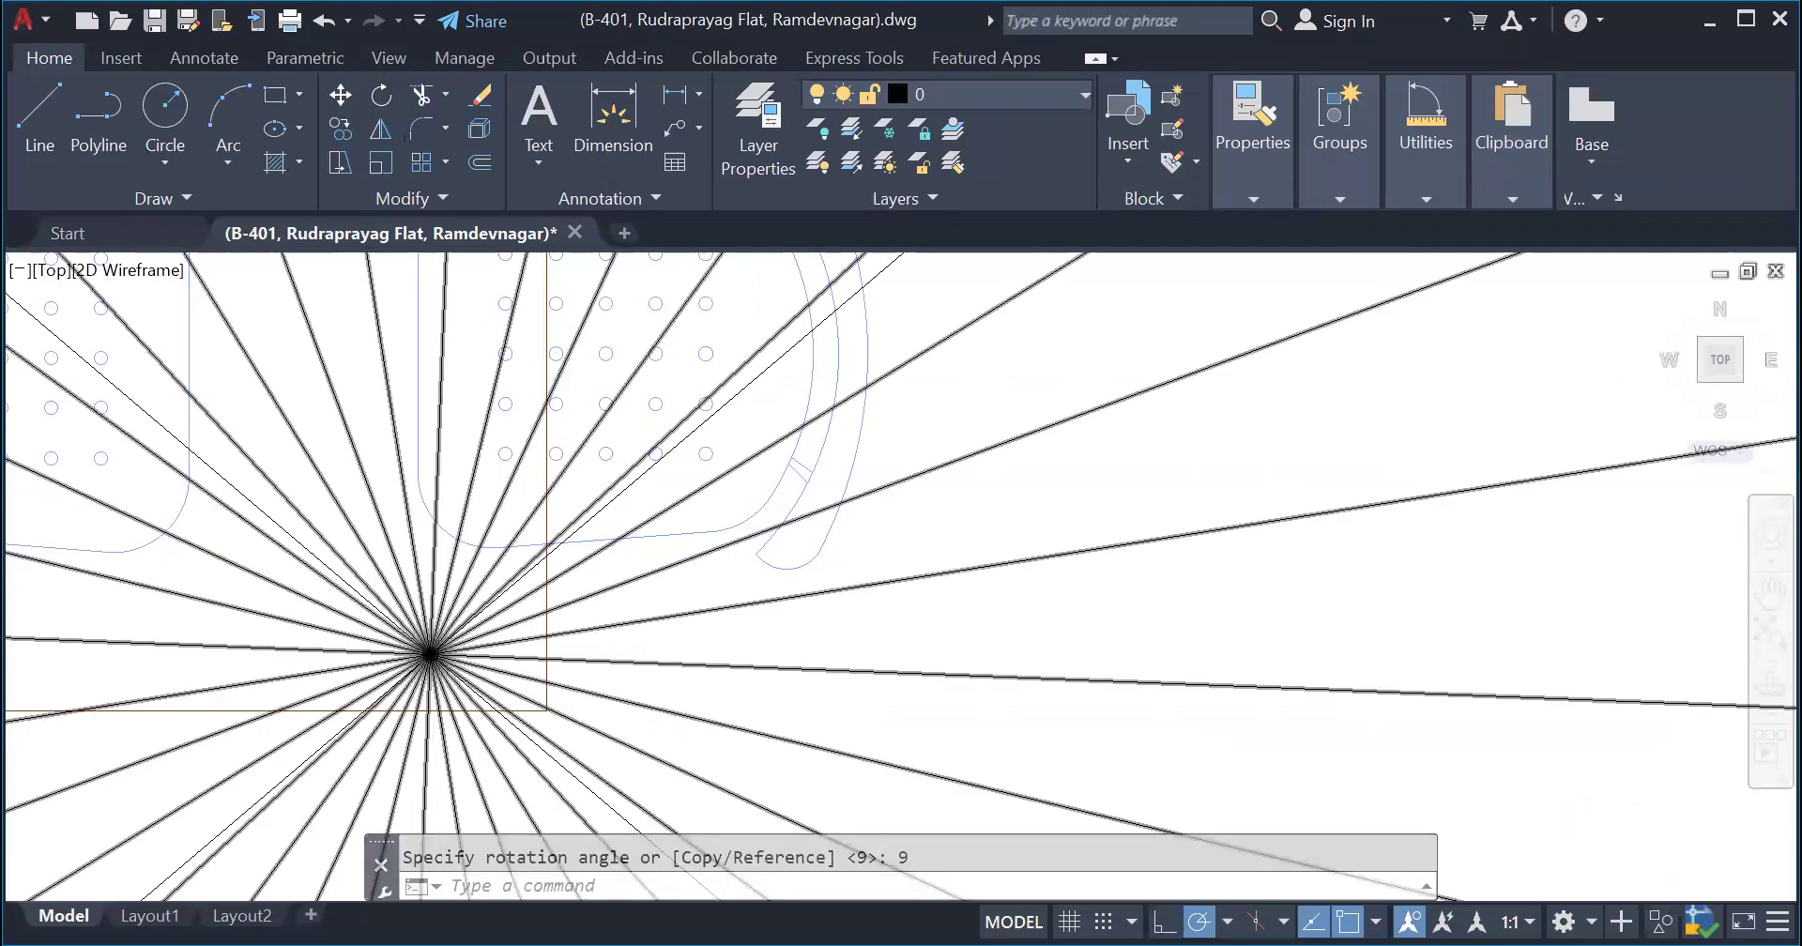
scroll(436, 648, down, 5)
scroll(468, 659, down, 4)
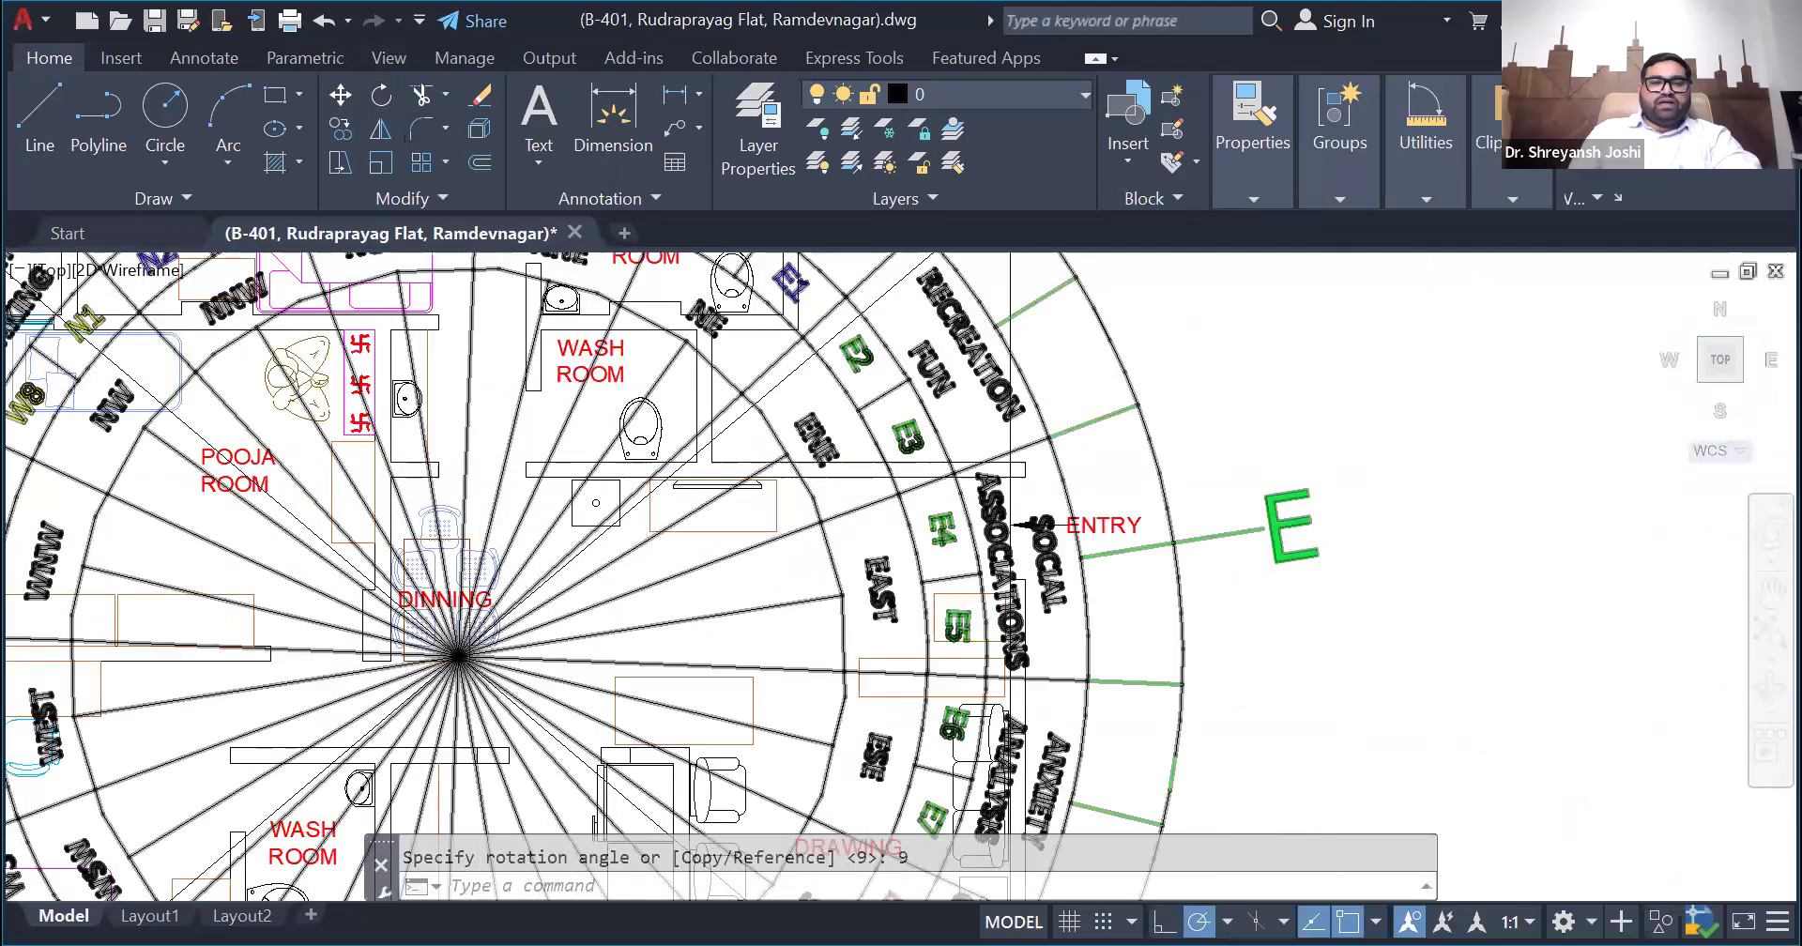
scroll(497, 675, down, 2)
scroll(581, 623, down, 3)
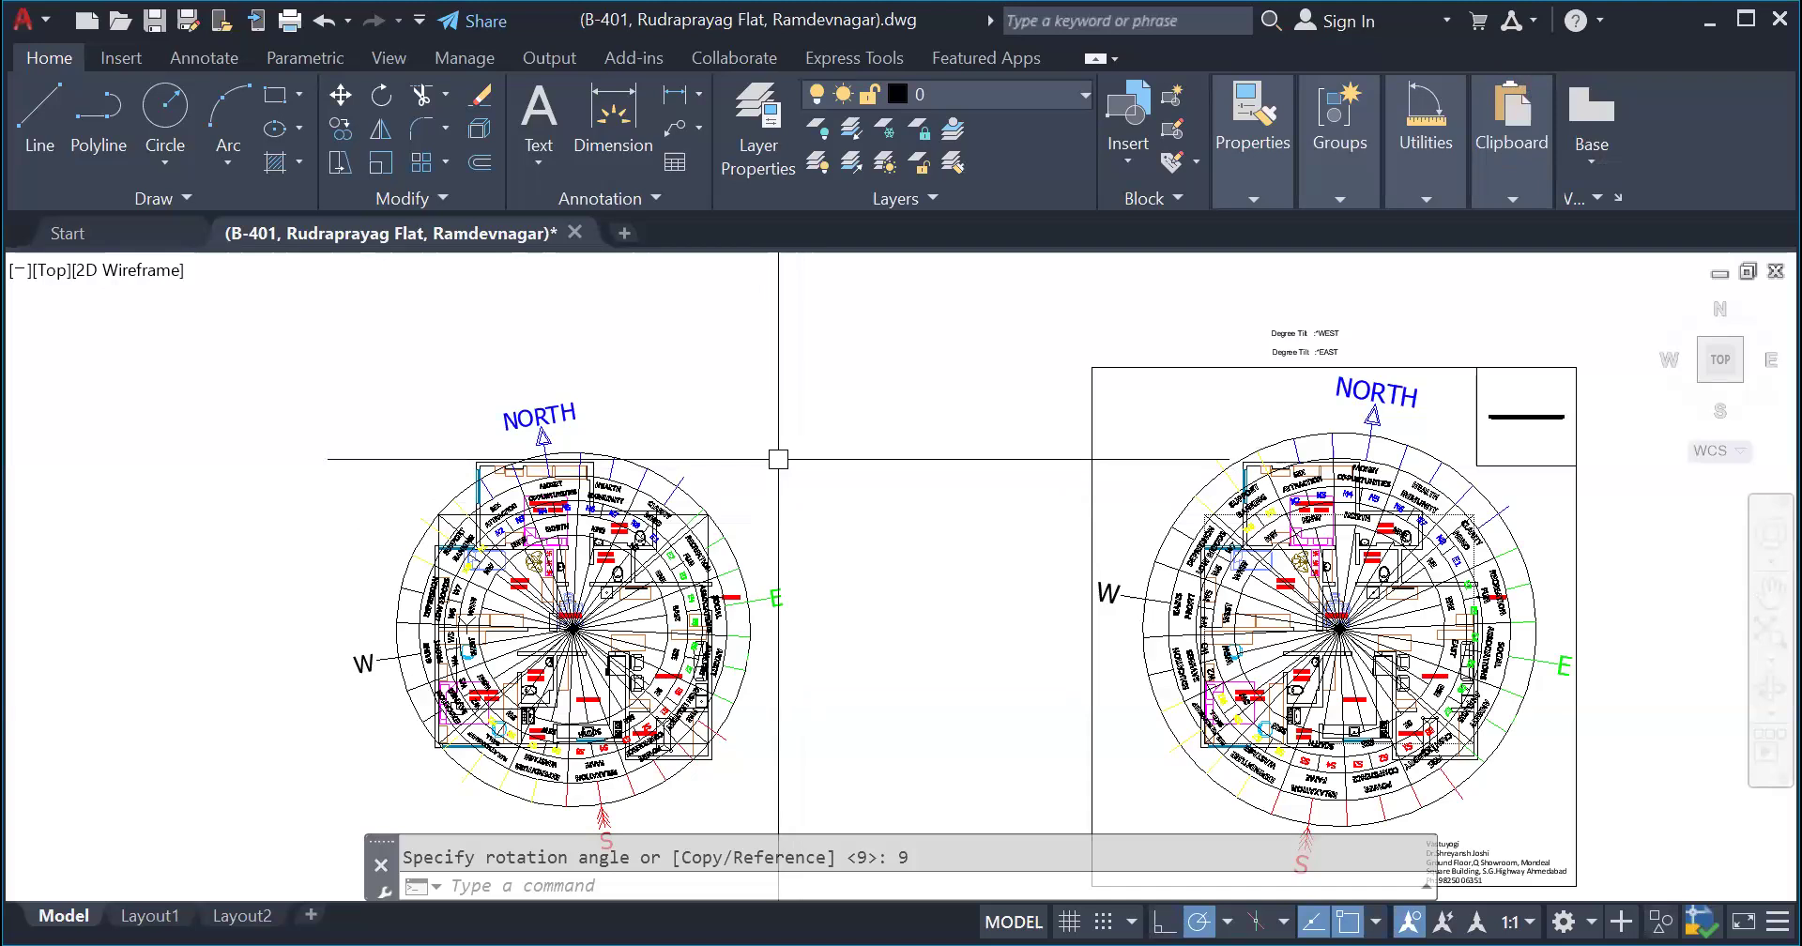
scroll(686, 452, down, 2)
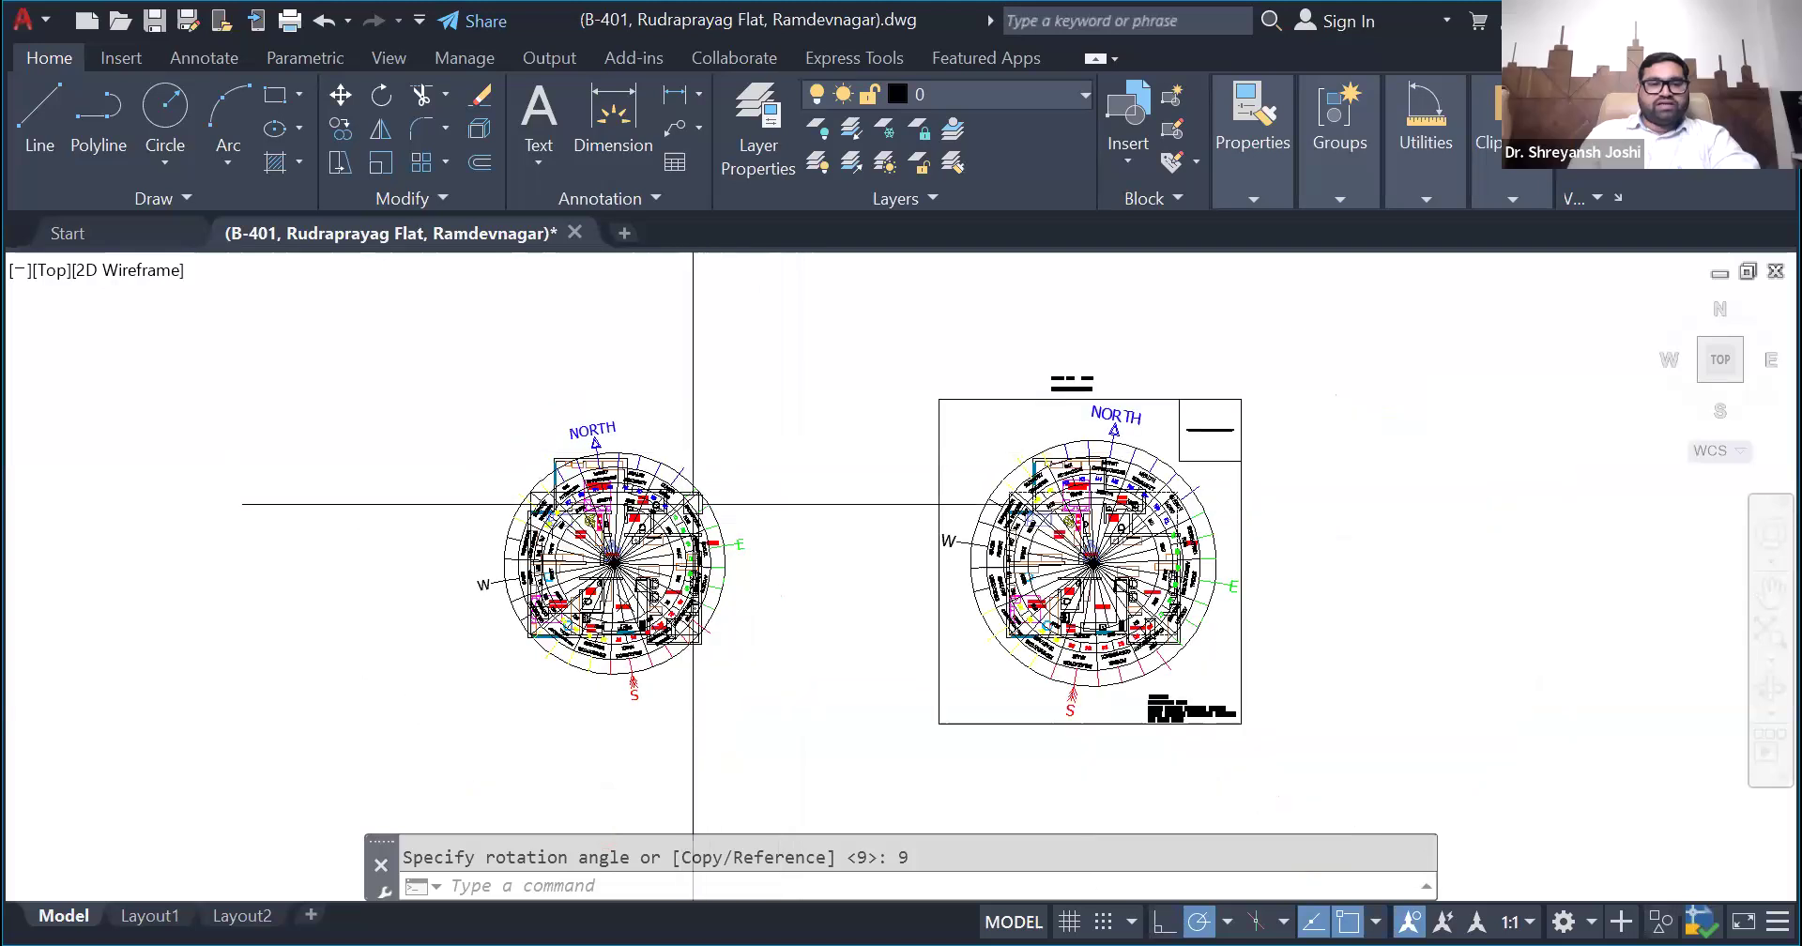
scroll(623, 724, up, 3)
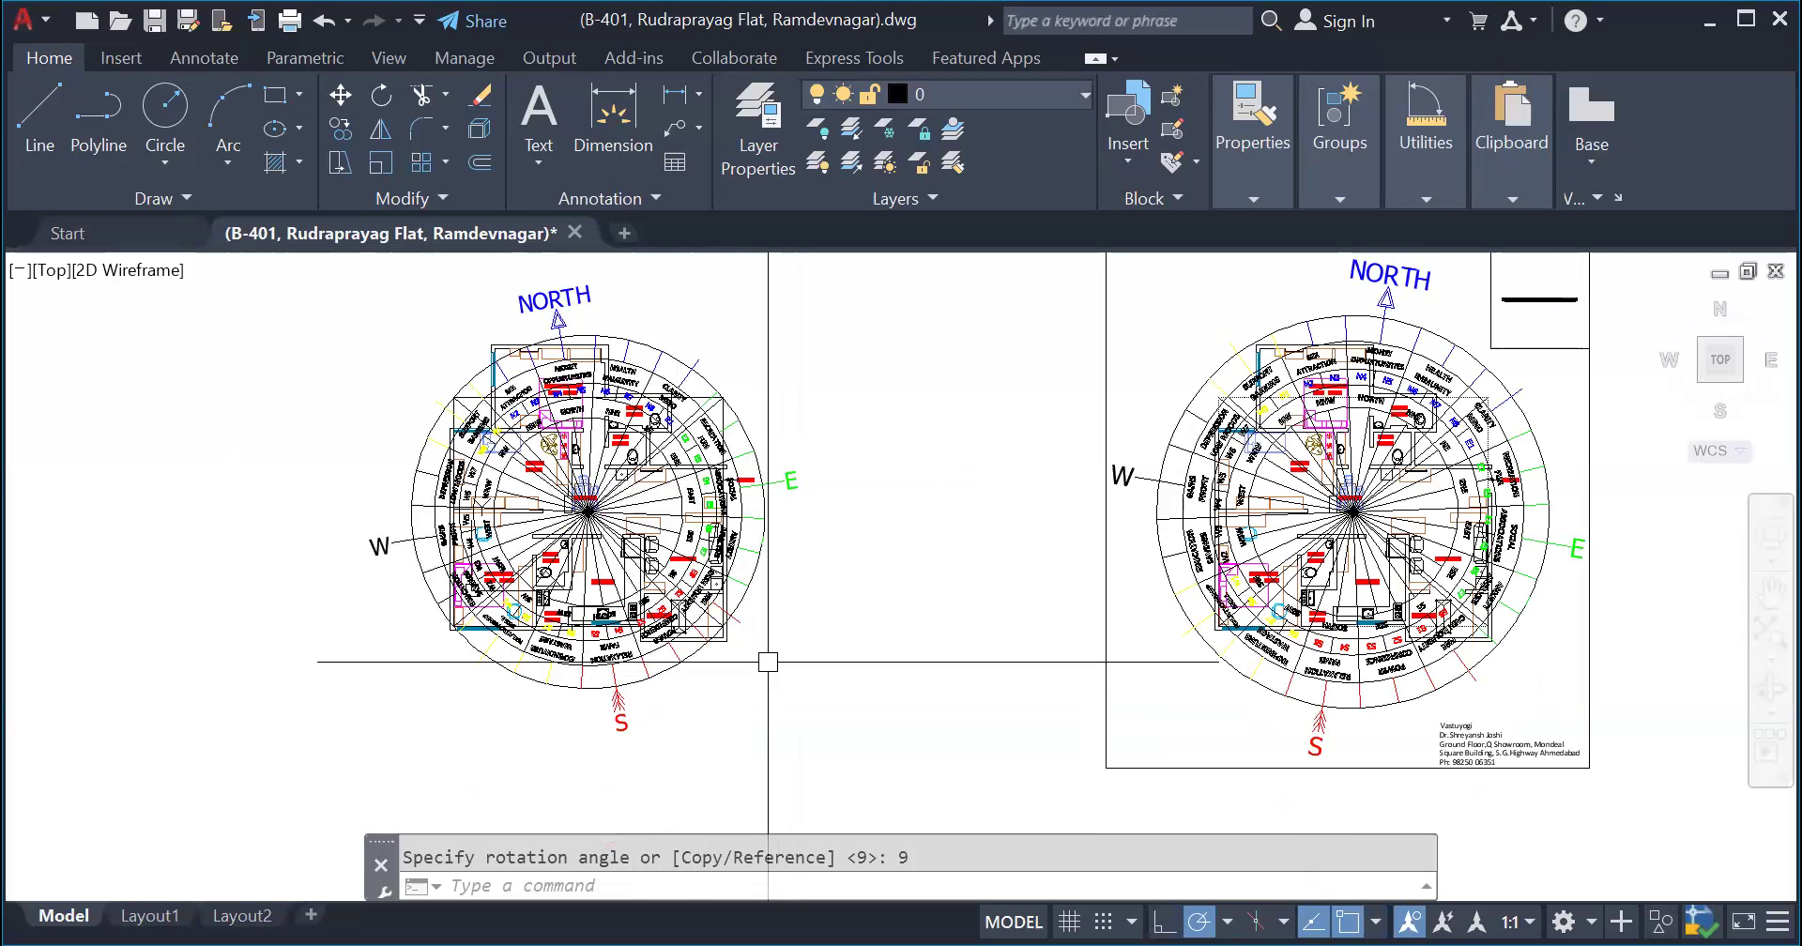
- Undo the 9-degree rotation and rotate the unframed plan's compass by 345 degrees about the intersection of its direction lines
key(ctrl+z)
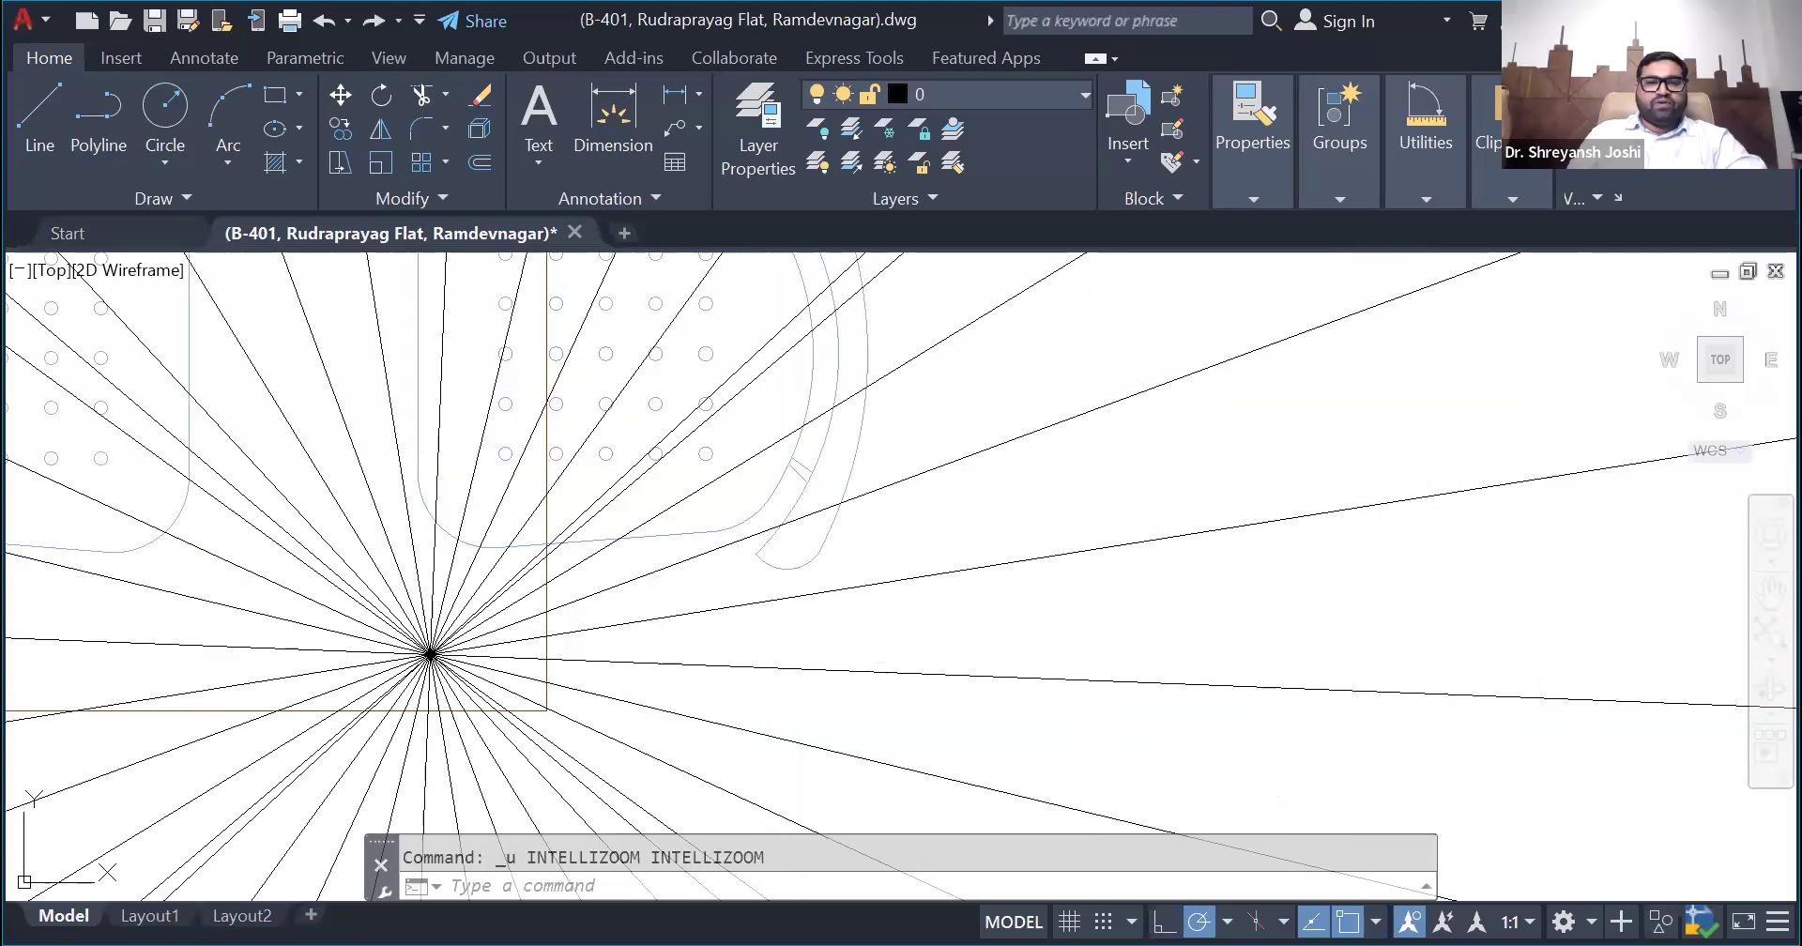
key(ctrl+z)
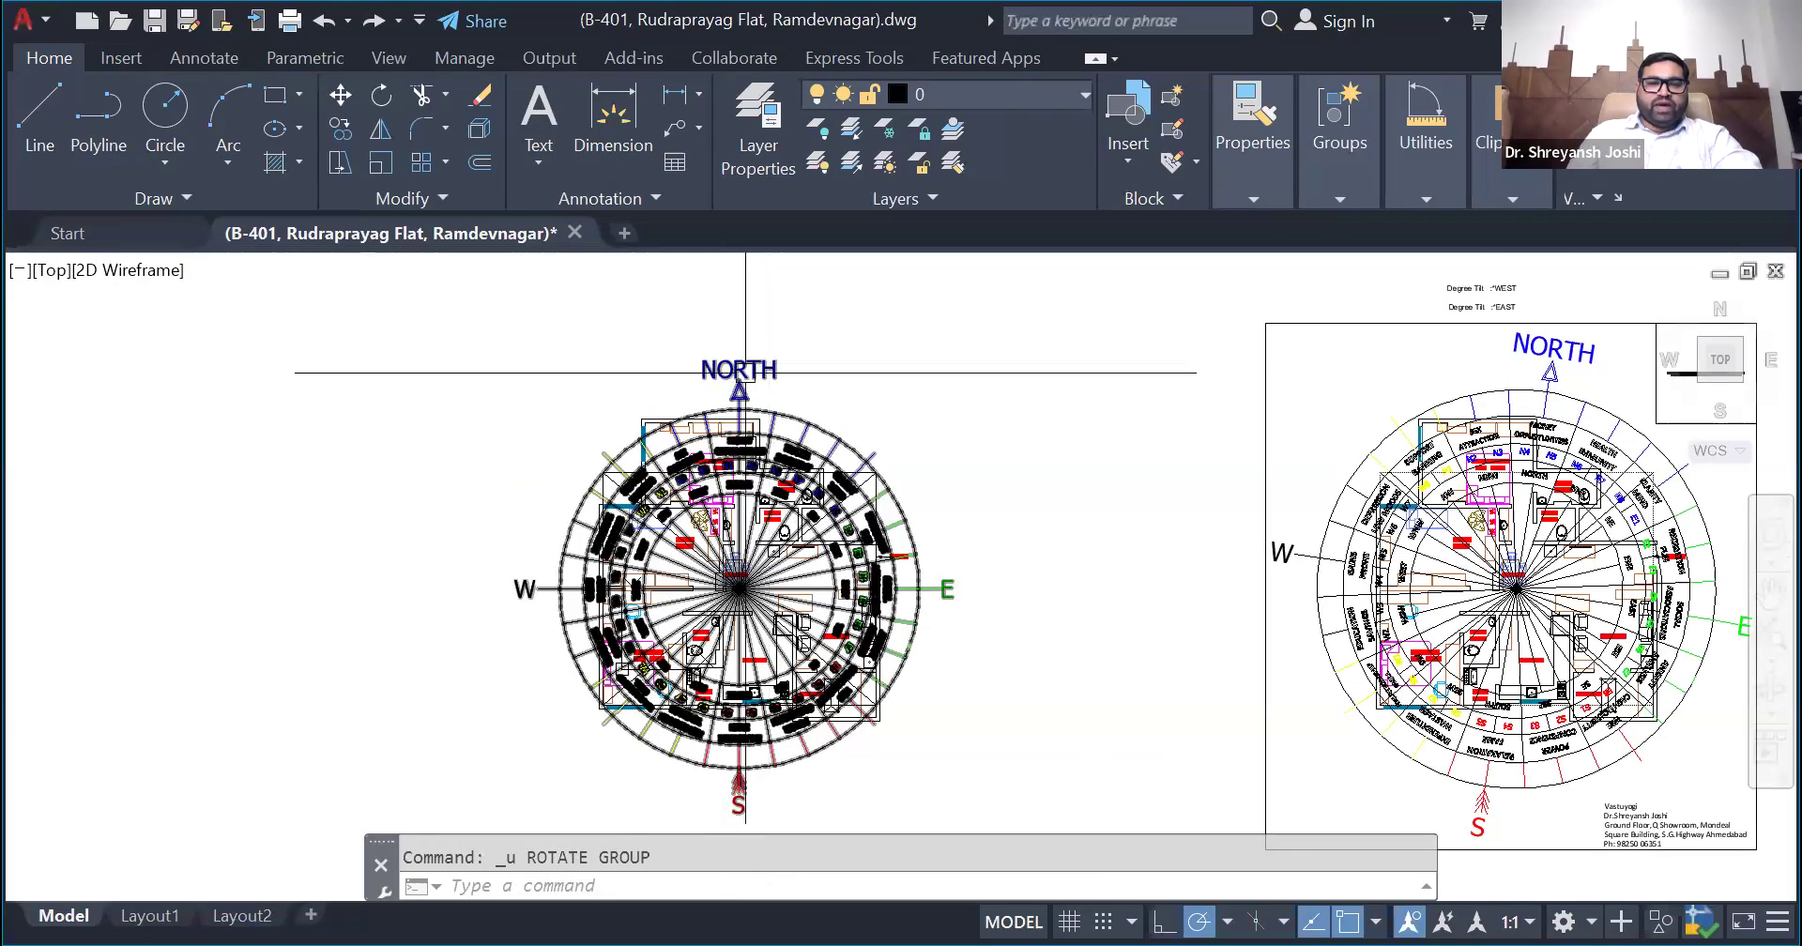
click(744, 375)
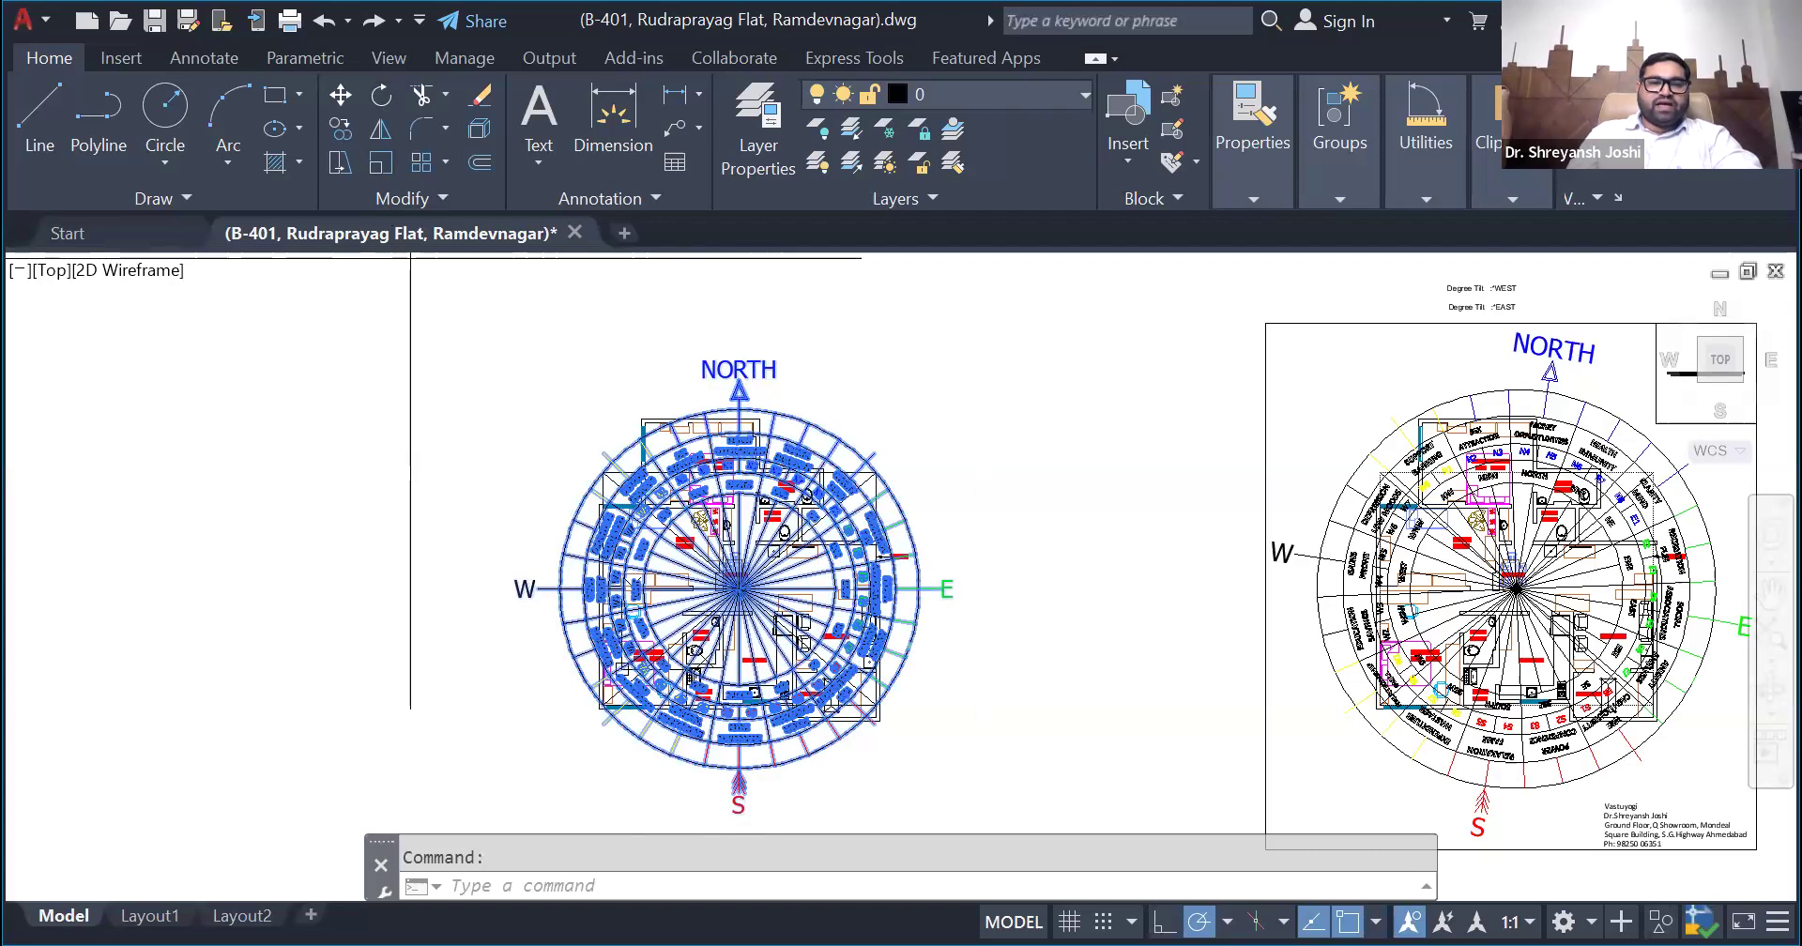
scroll(741, 590, up, 10)
click(574, 480)
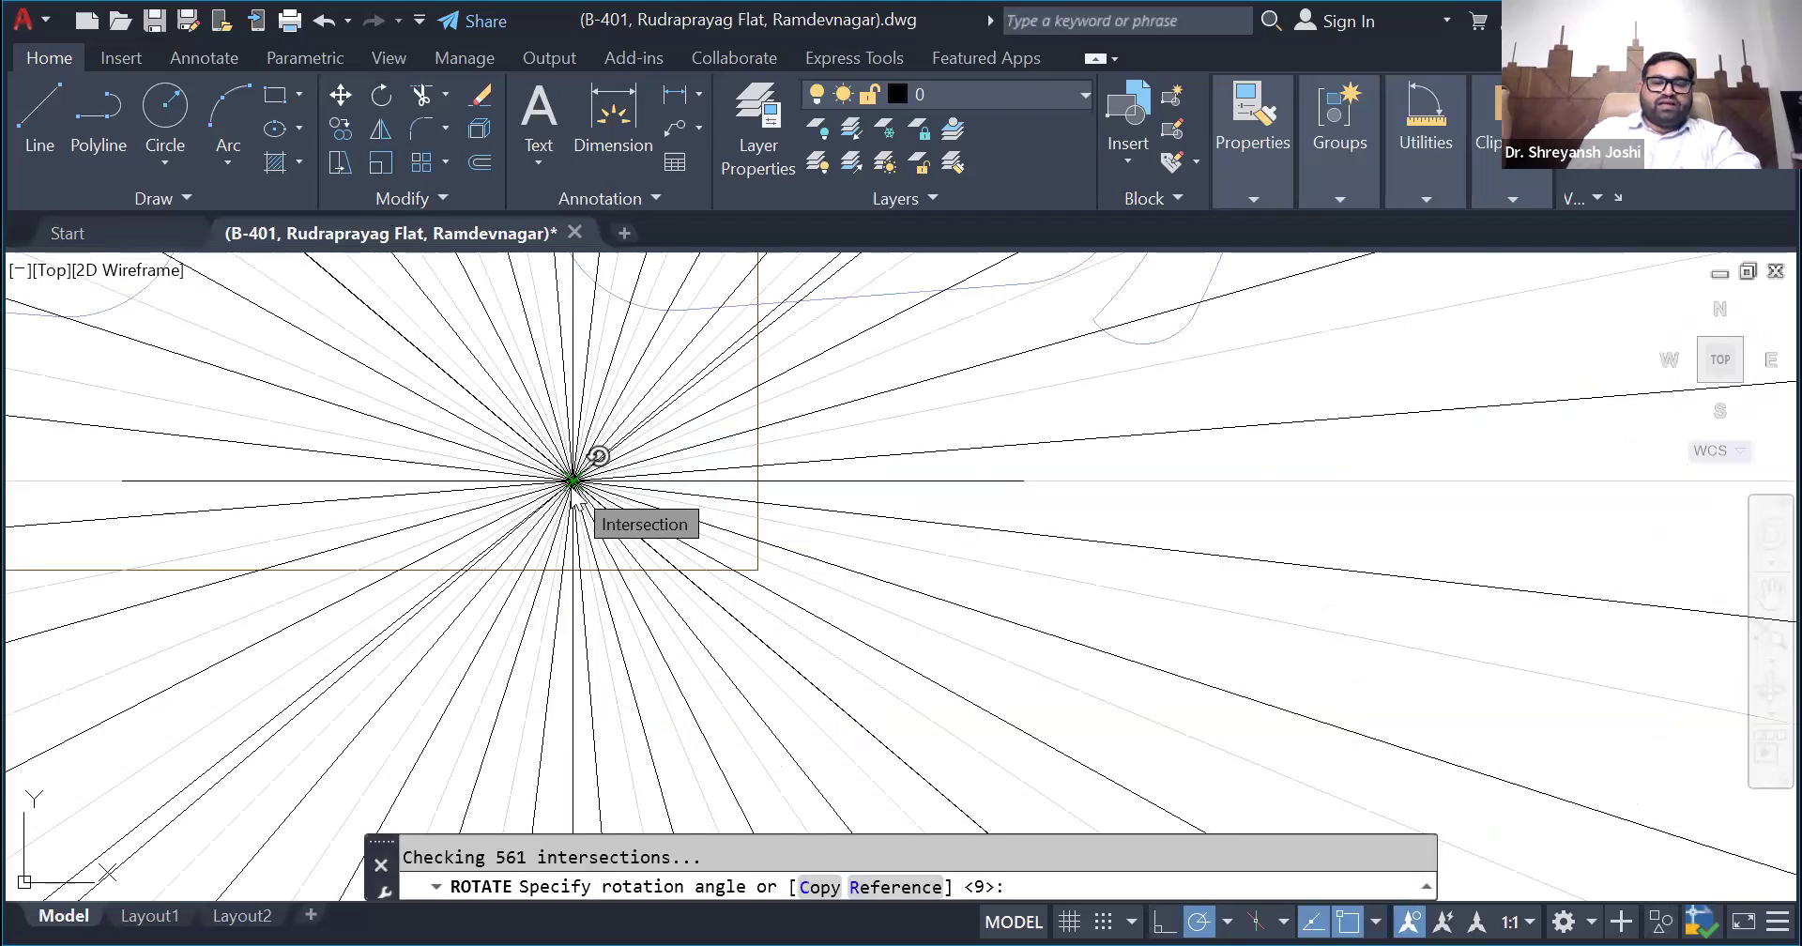
text(345)
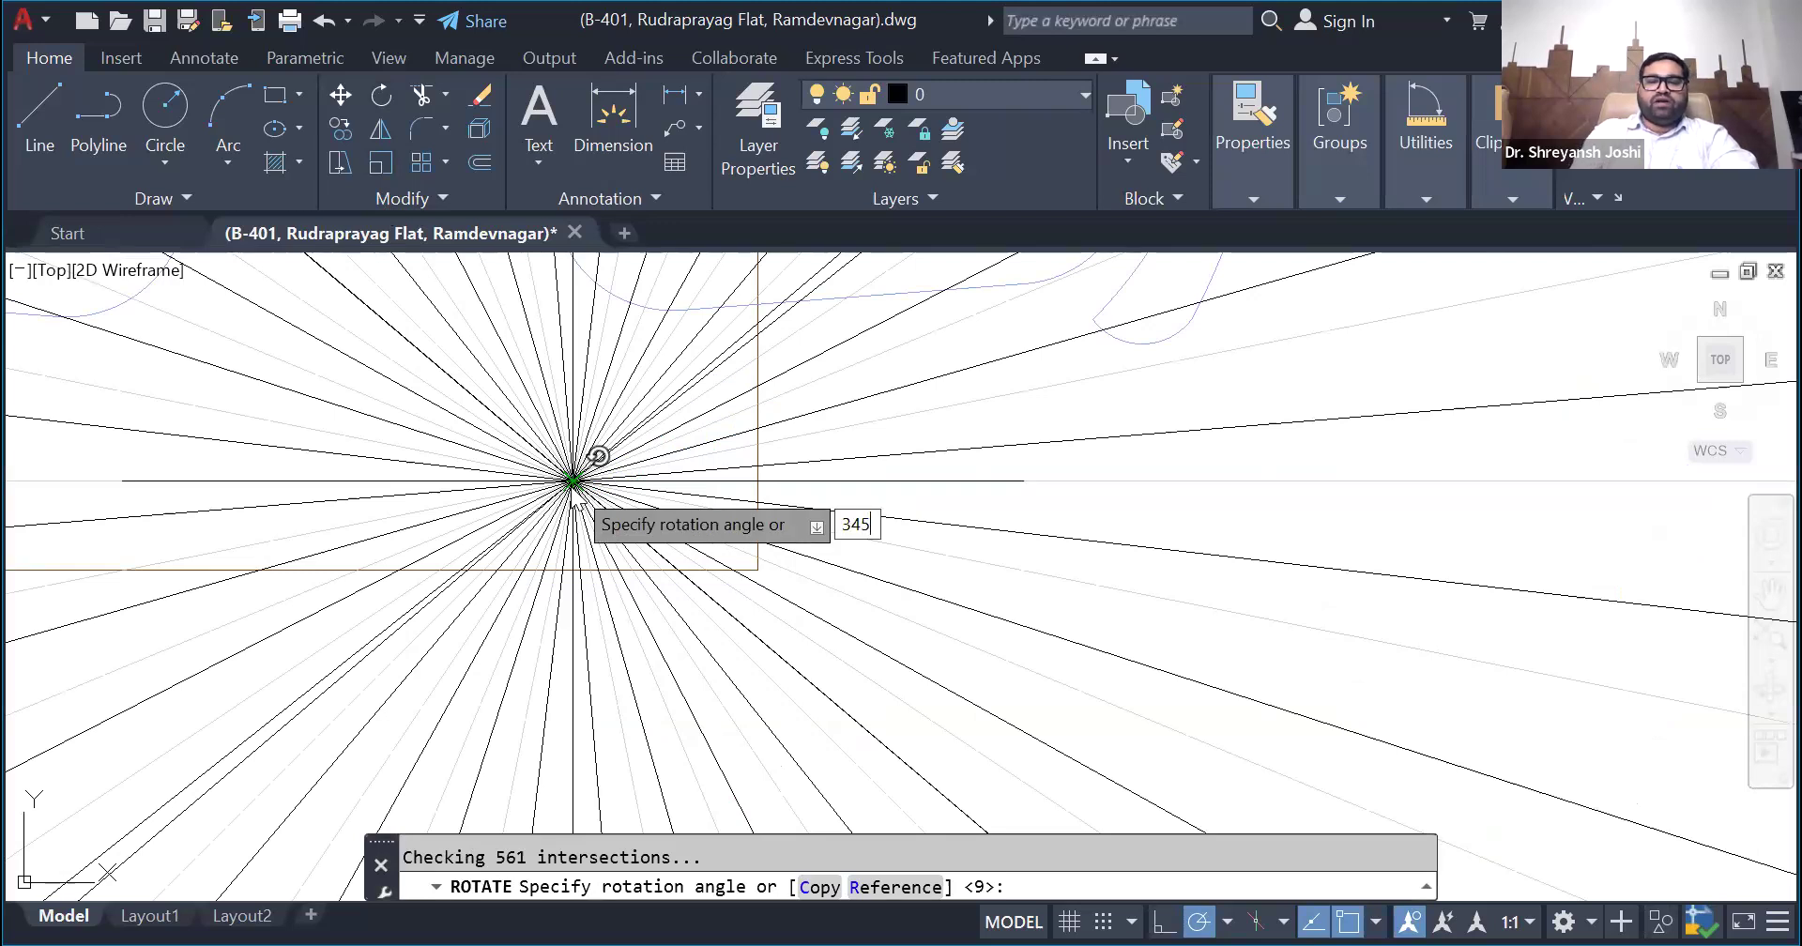
key(Return)
scroll(573, 502, down, 10)
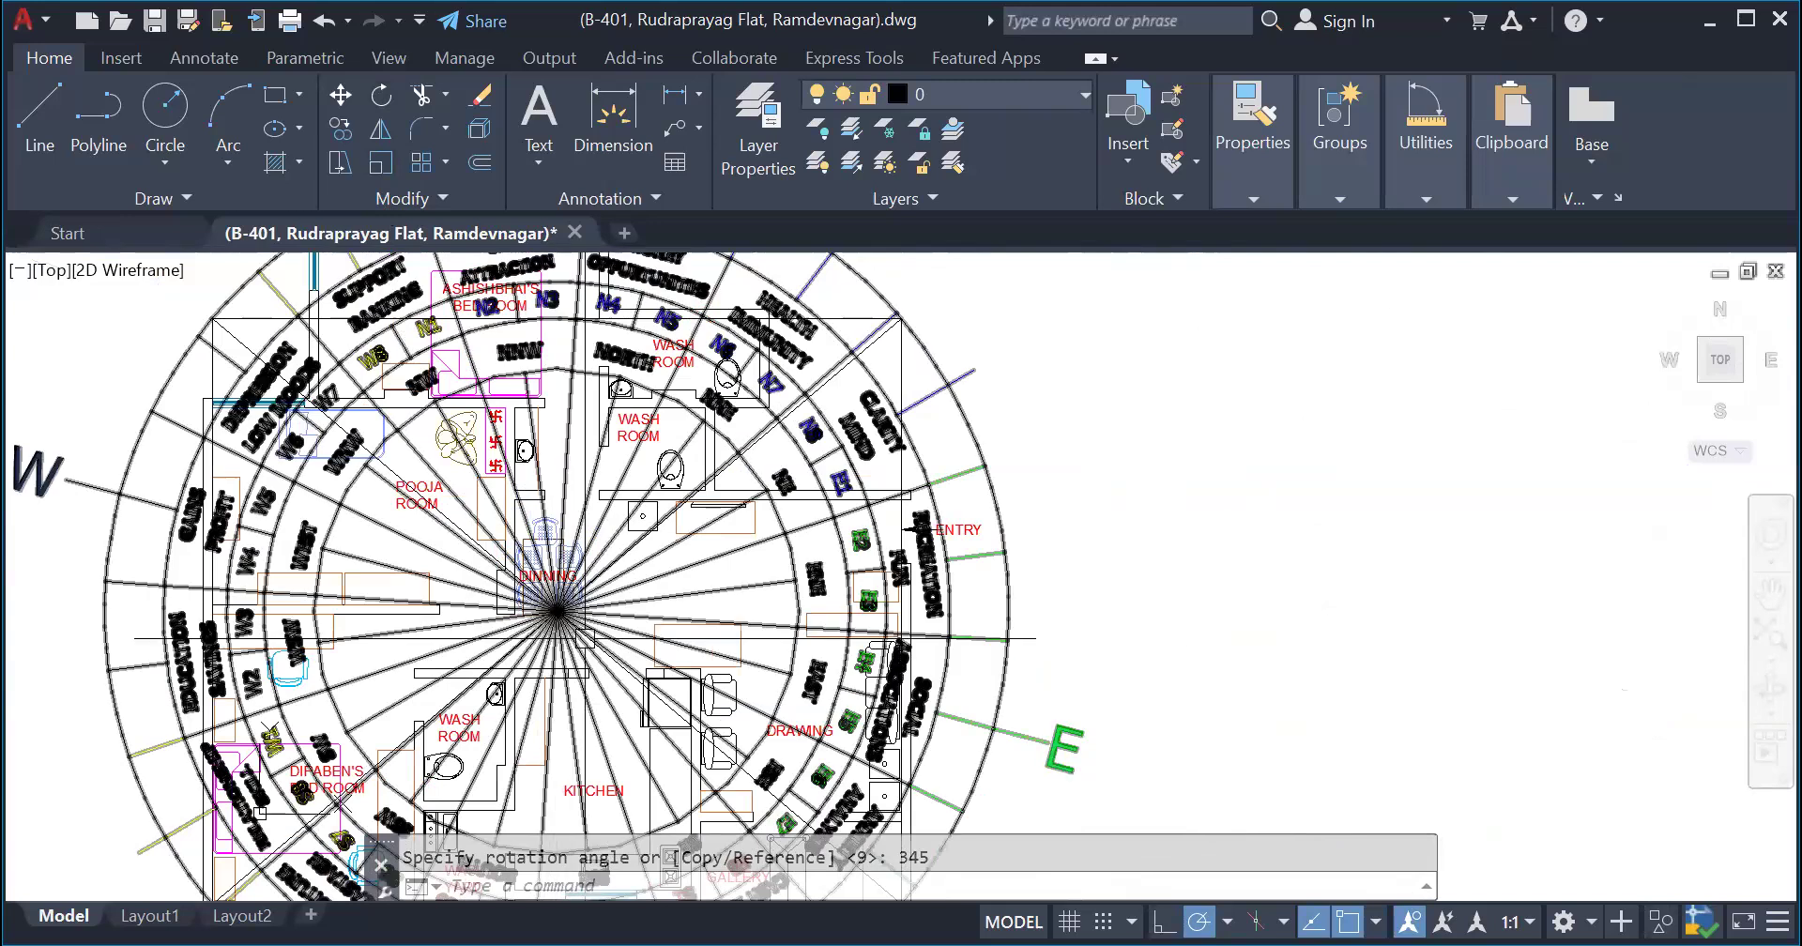
scroll(585, 638, down, 4)
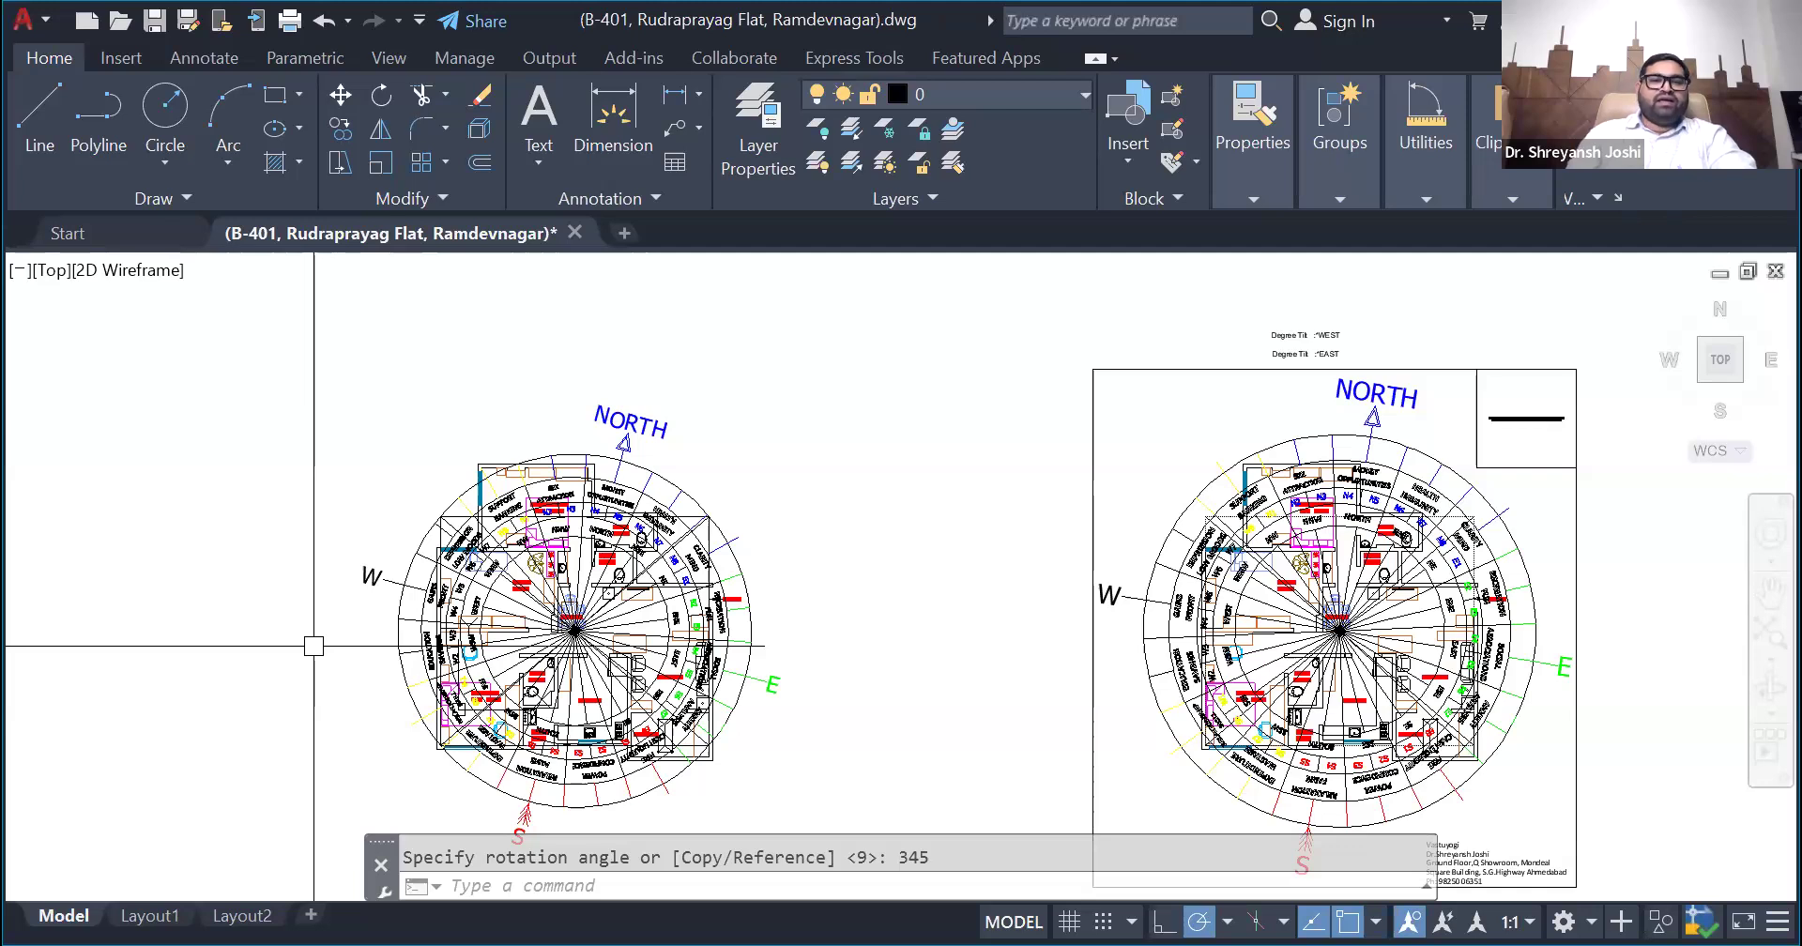
- Examine the building's tilt from north on the satellite image and compare it with the two compass-overlaid plans
scroll(336, 642, down, 8)
scroll(610, 521, up, 6)
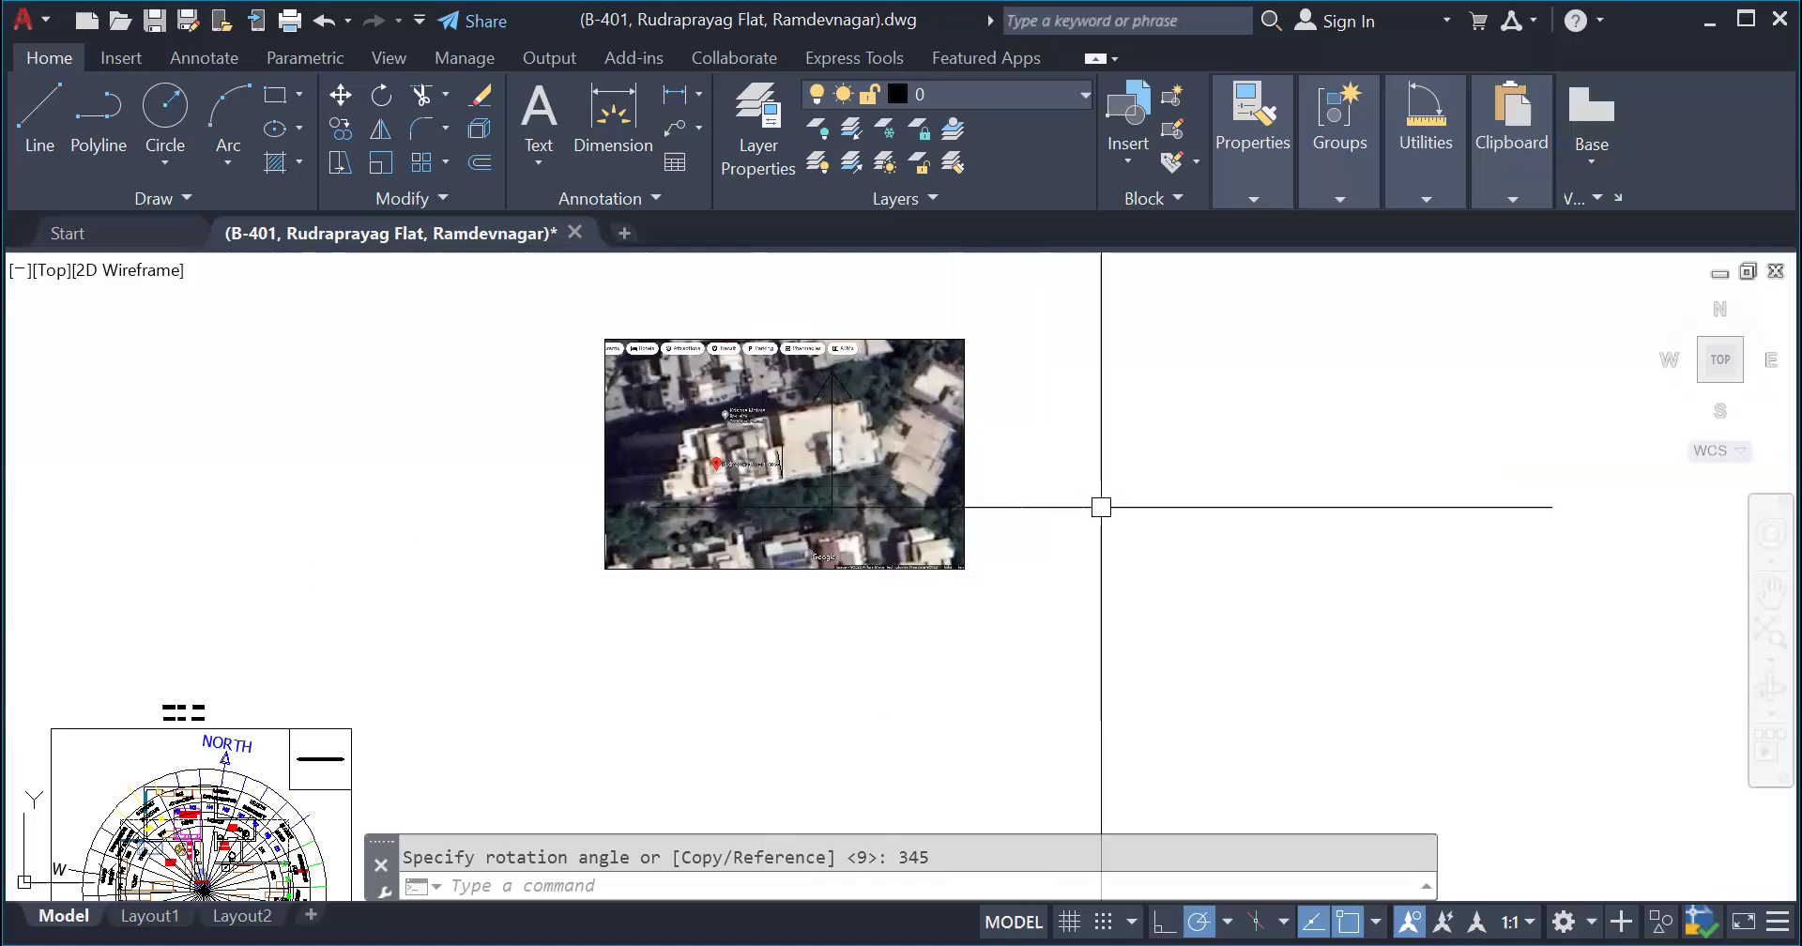
scroll(1089, 502, down, 2)
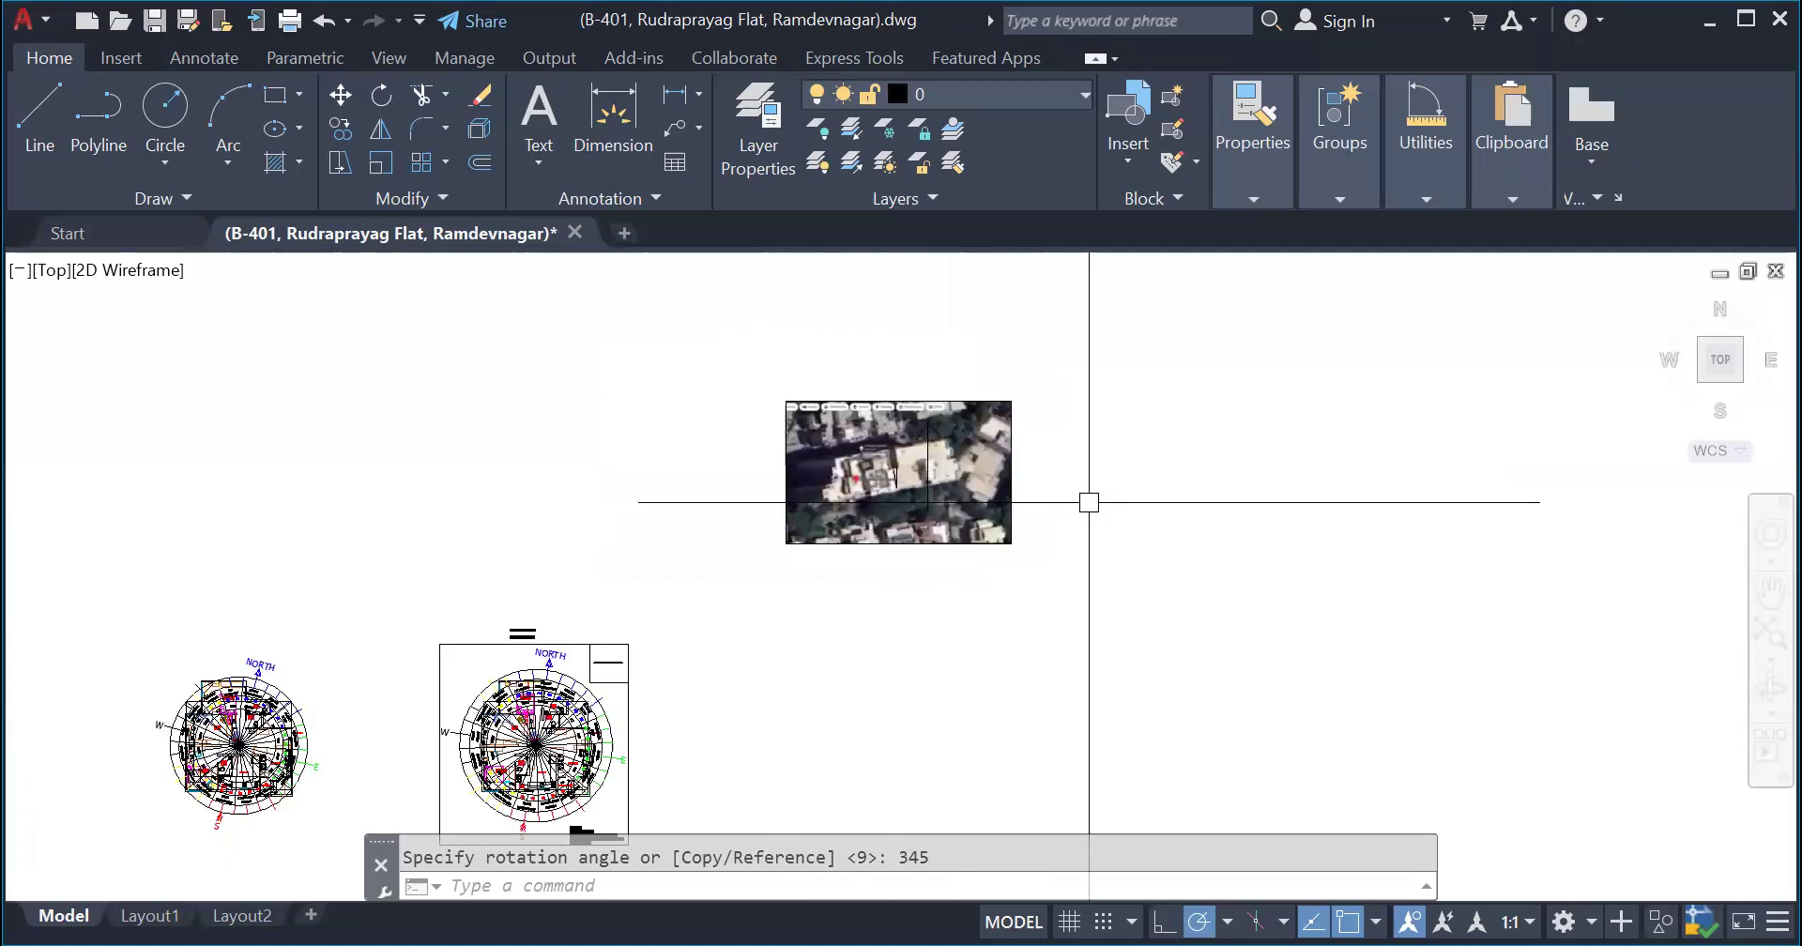
scroll(1063, 512, up, 4)
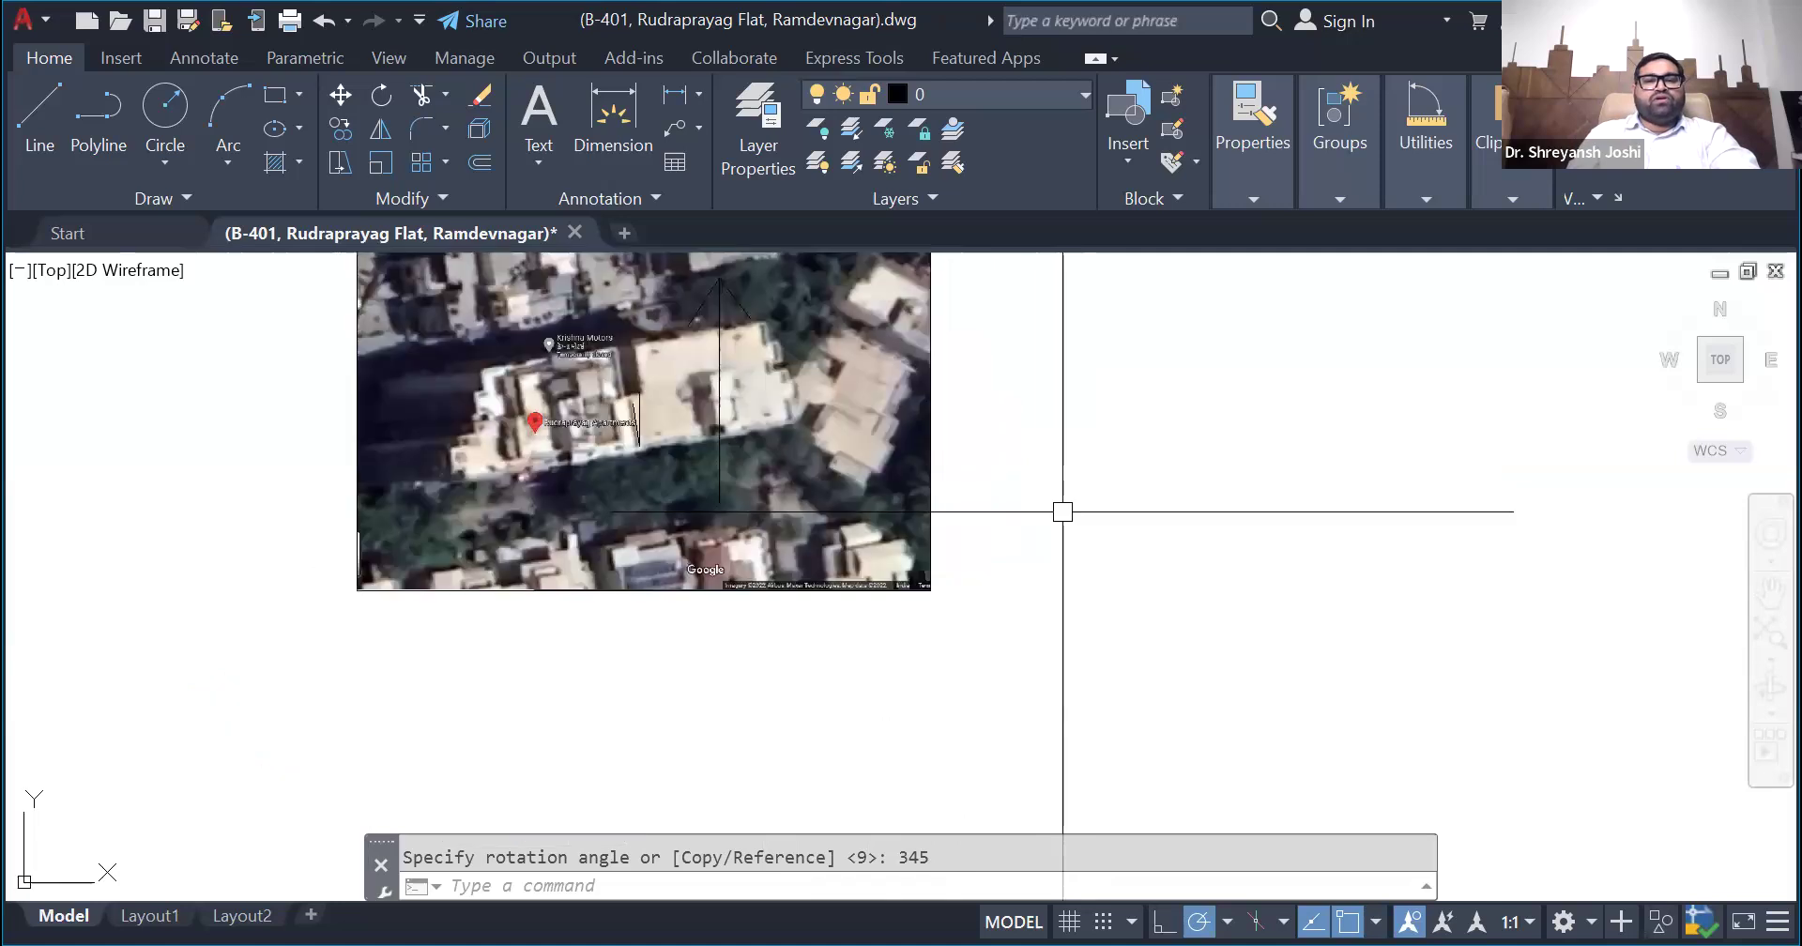
scroll(1062, 511, down, 2)
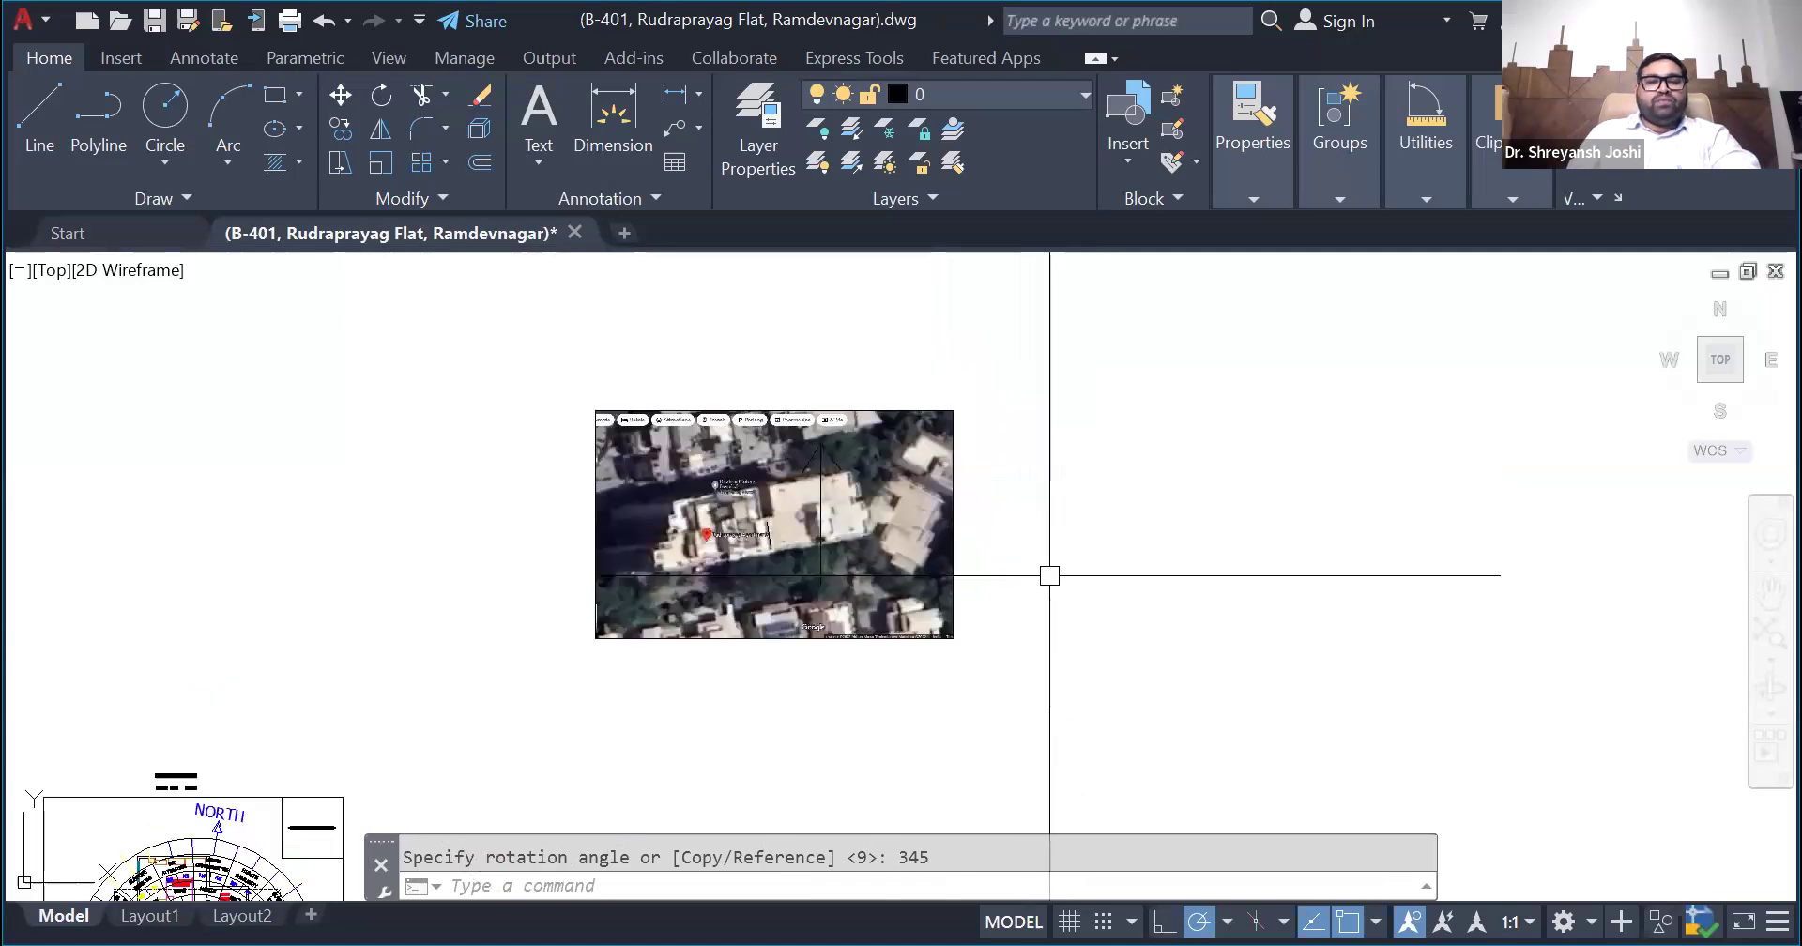
scroll(1050, 575, up, 2)
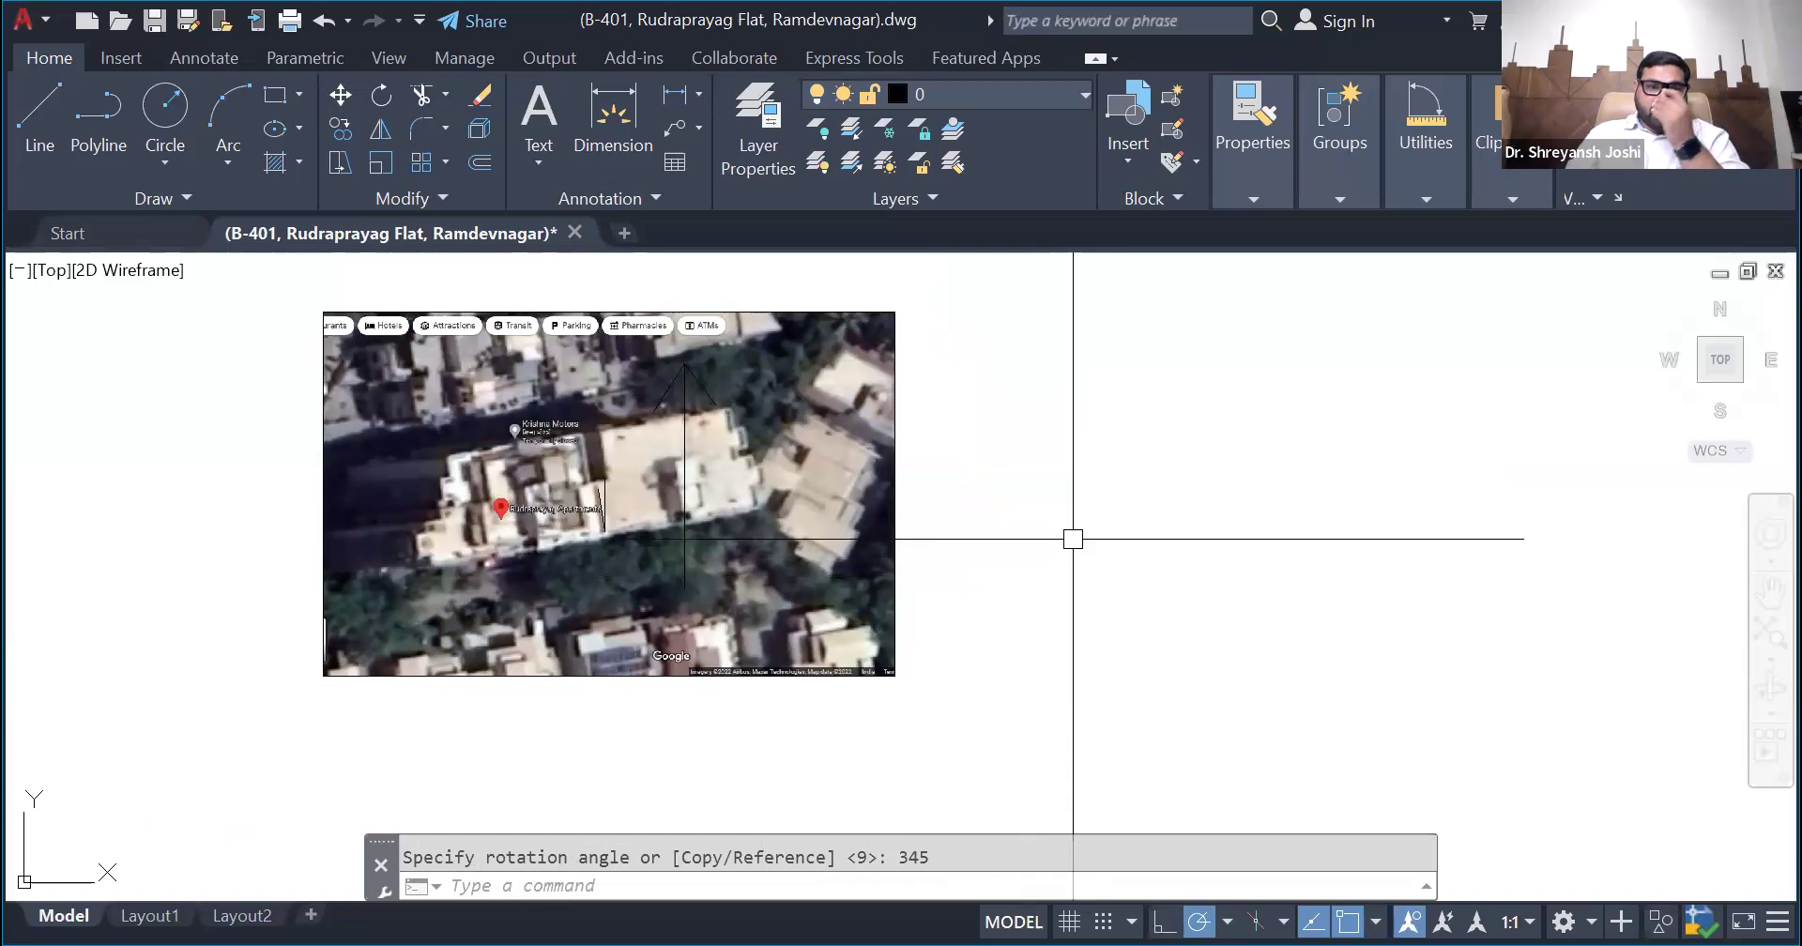
scroll(1072, 539, down, 6)
scroll(853, 591, up, 2)
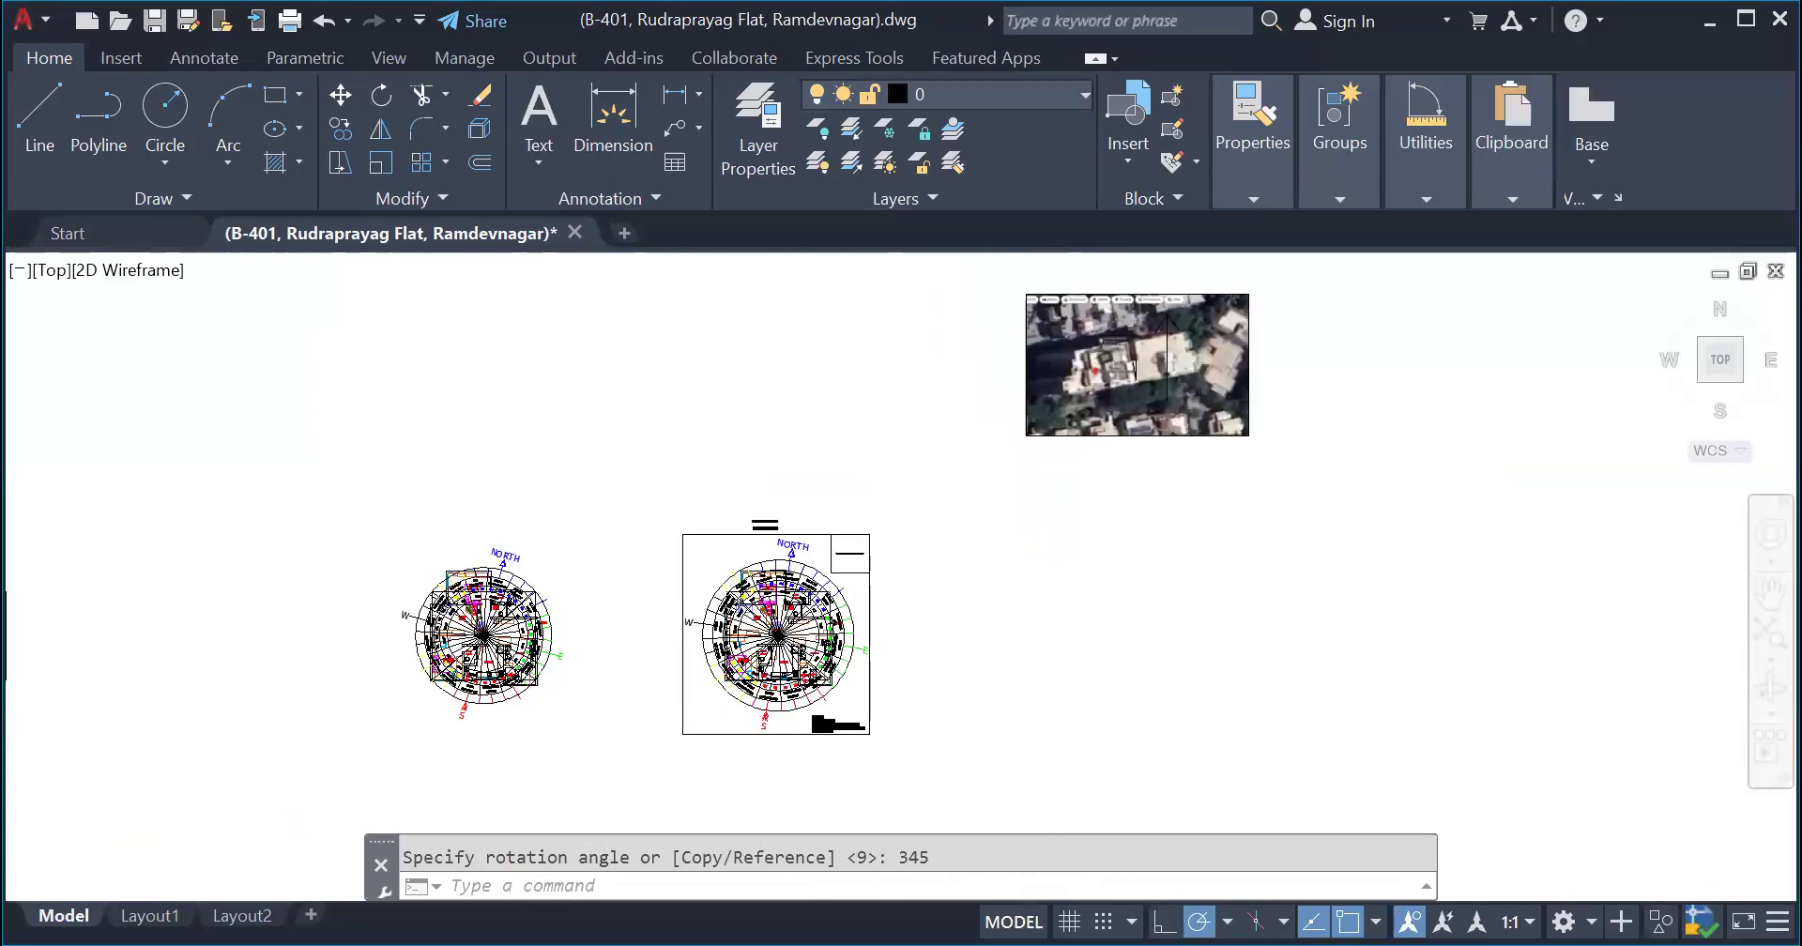
scroll(492, 663, up, 4)
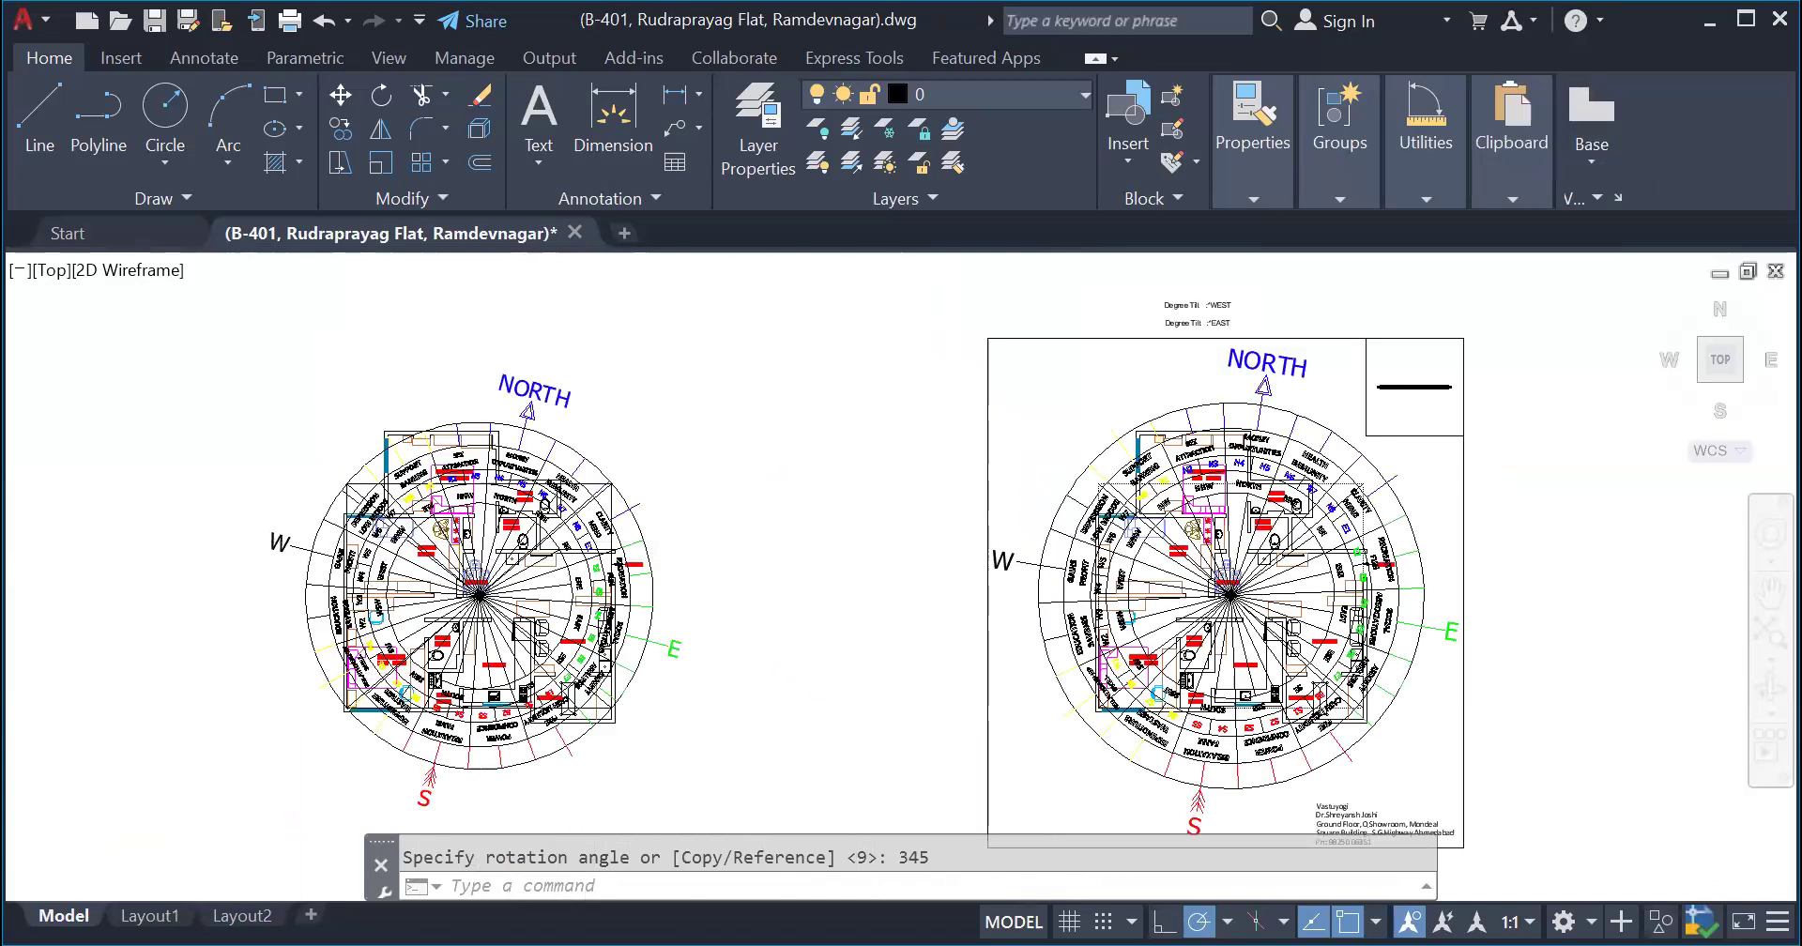
scroll(273, 553, up, 2)
scroll(273, 553, down, 2)
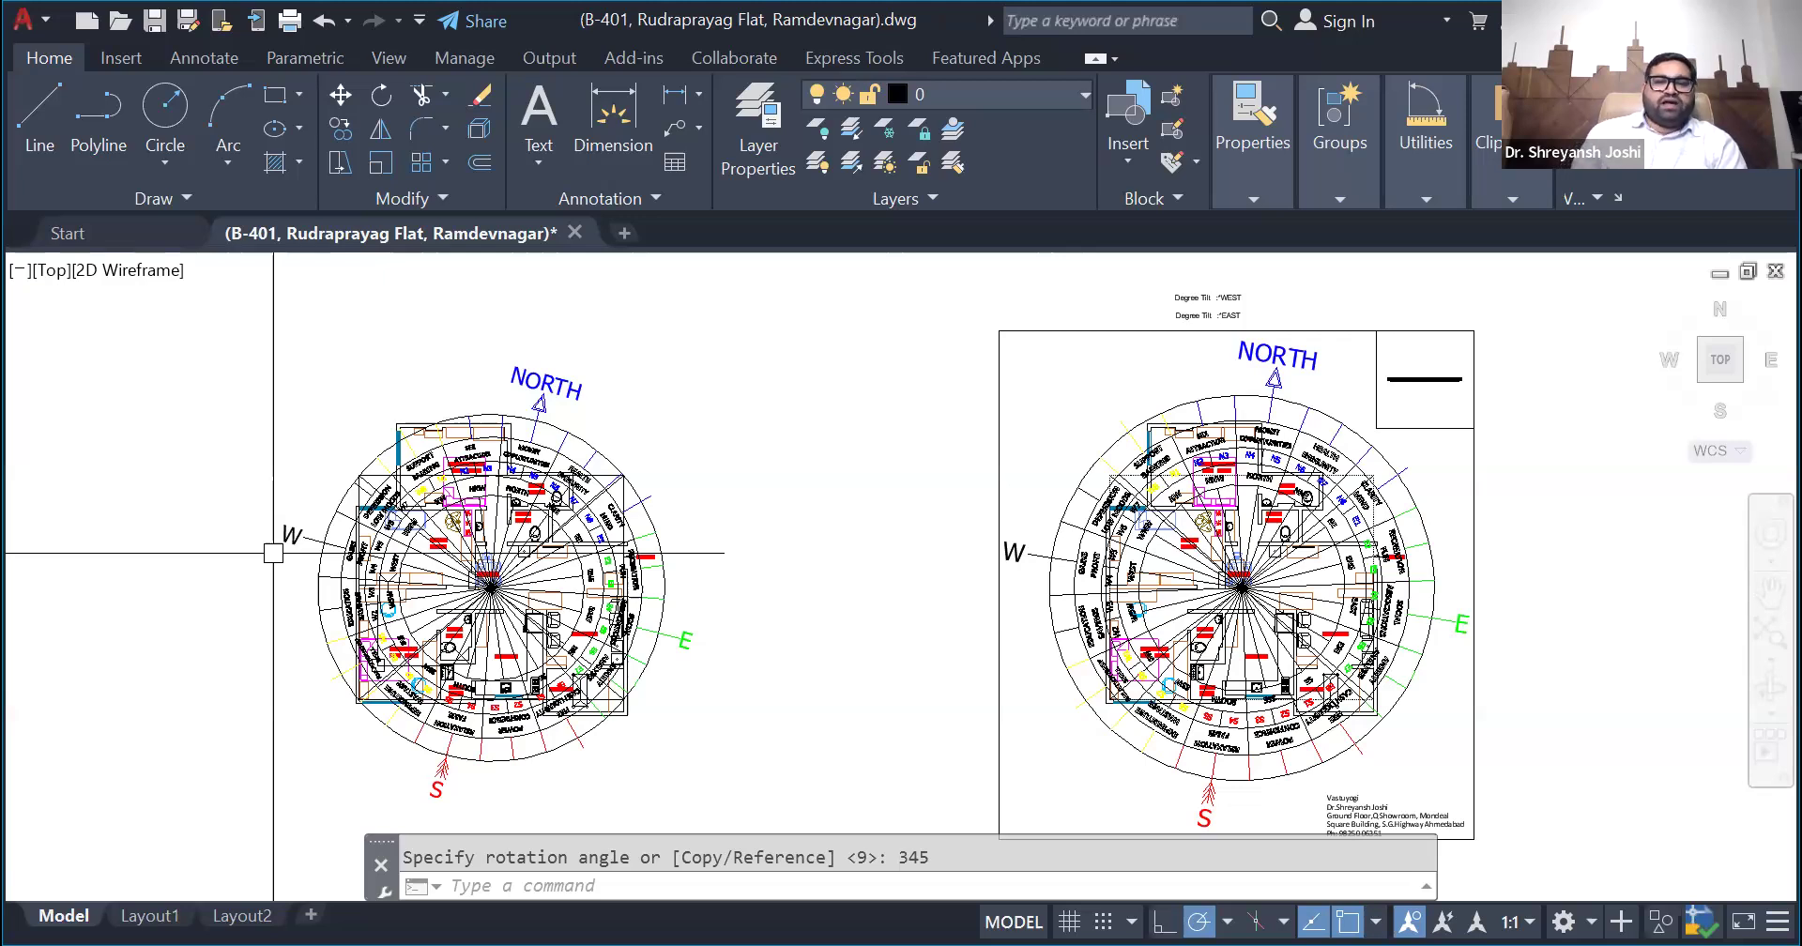
- Copy the unframed flat plan with its compass to the space below the original and delete the compass from the copy
scroll(1173, 446, down, 2)
click(912, 760)
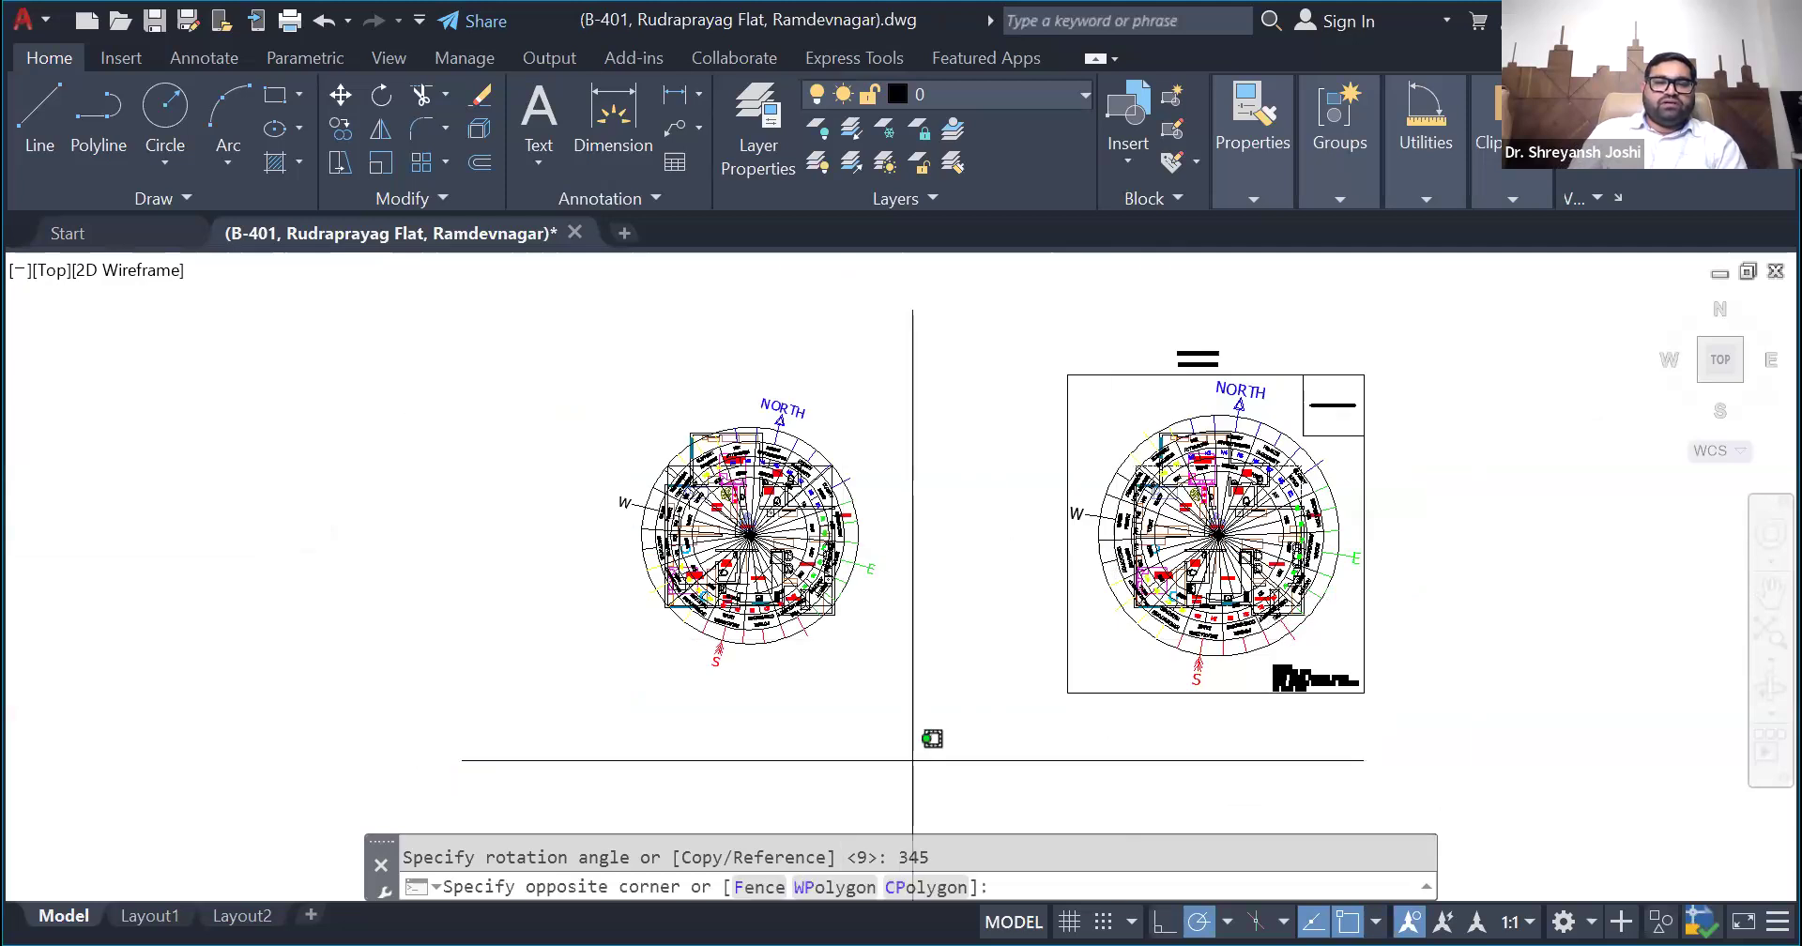
click(483, 330)
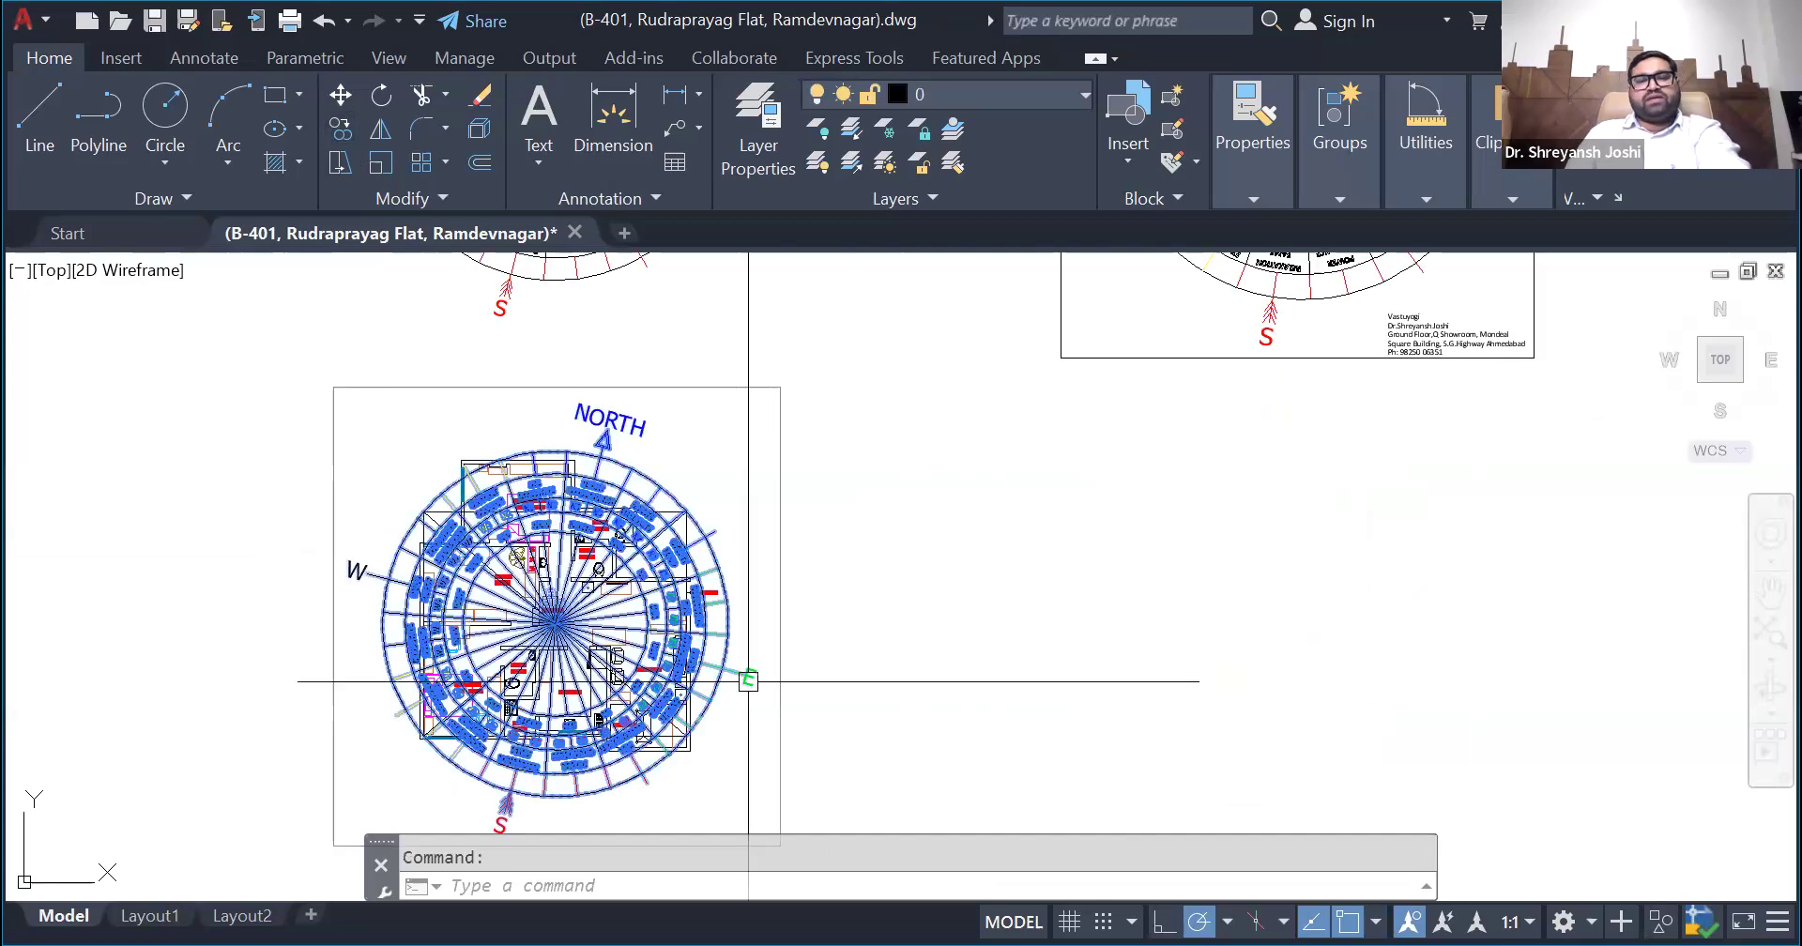
key(Delete)
- Rotate the copied flat plan by a half turn so that it is upside down
click(777, 781)
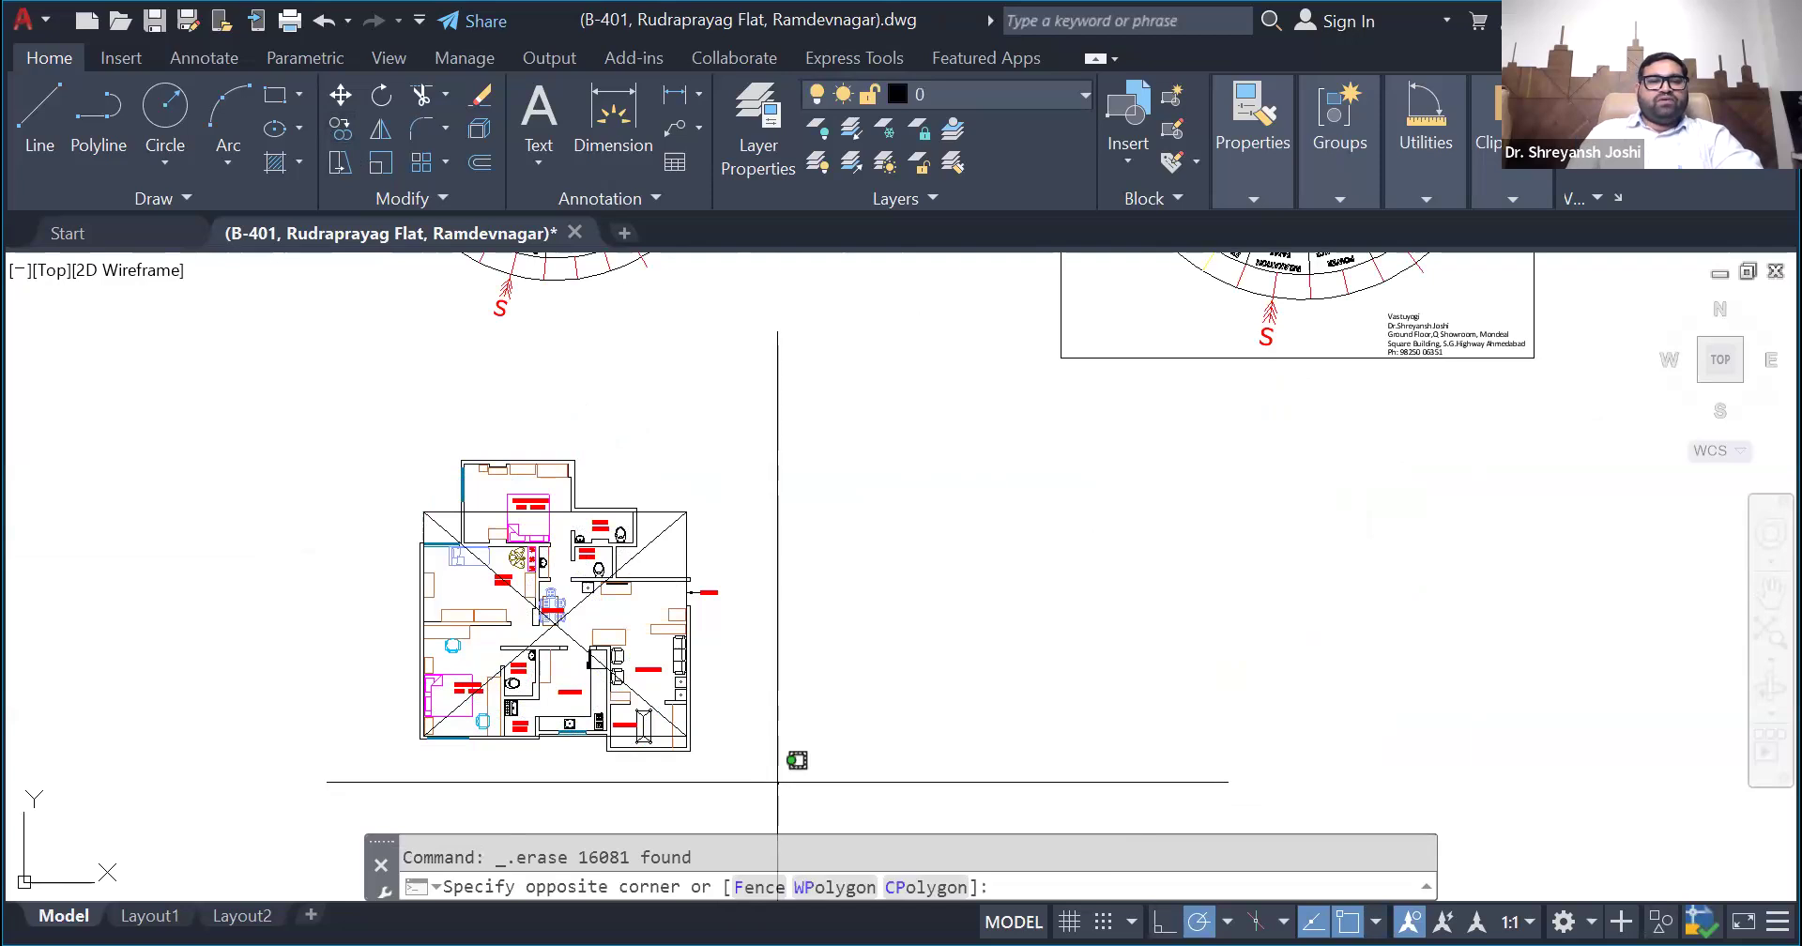
click(374, 263)
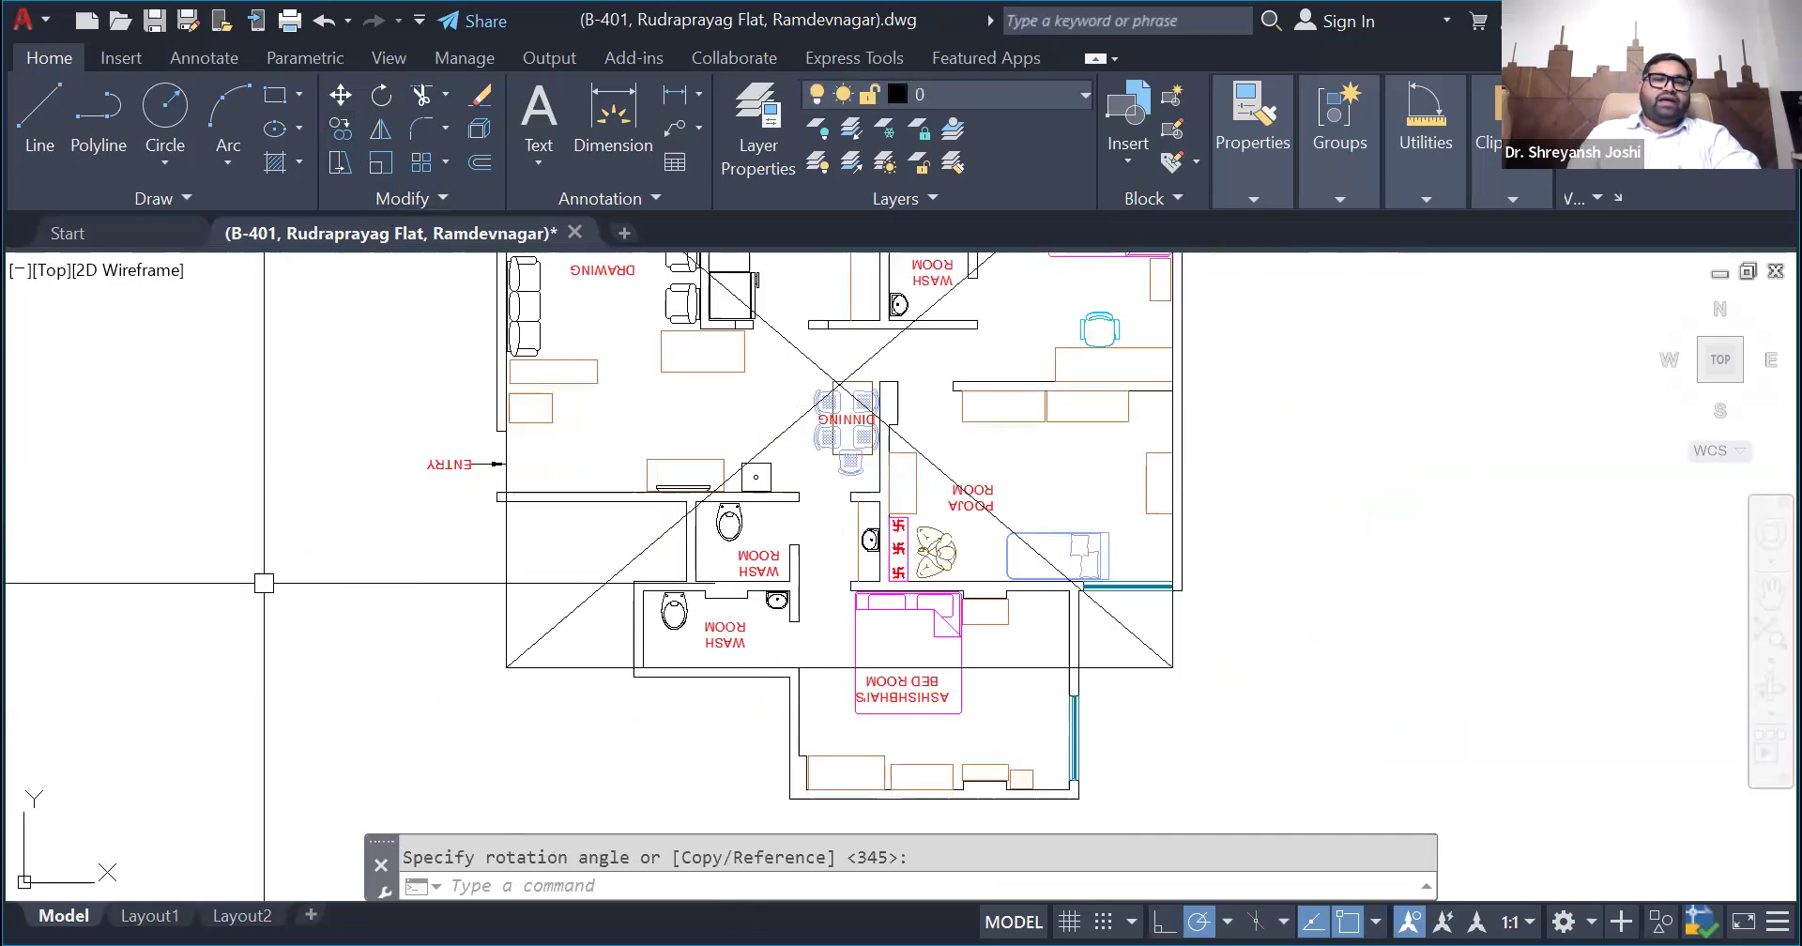
scroll(300, 606, down, 2)
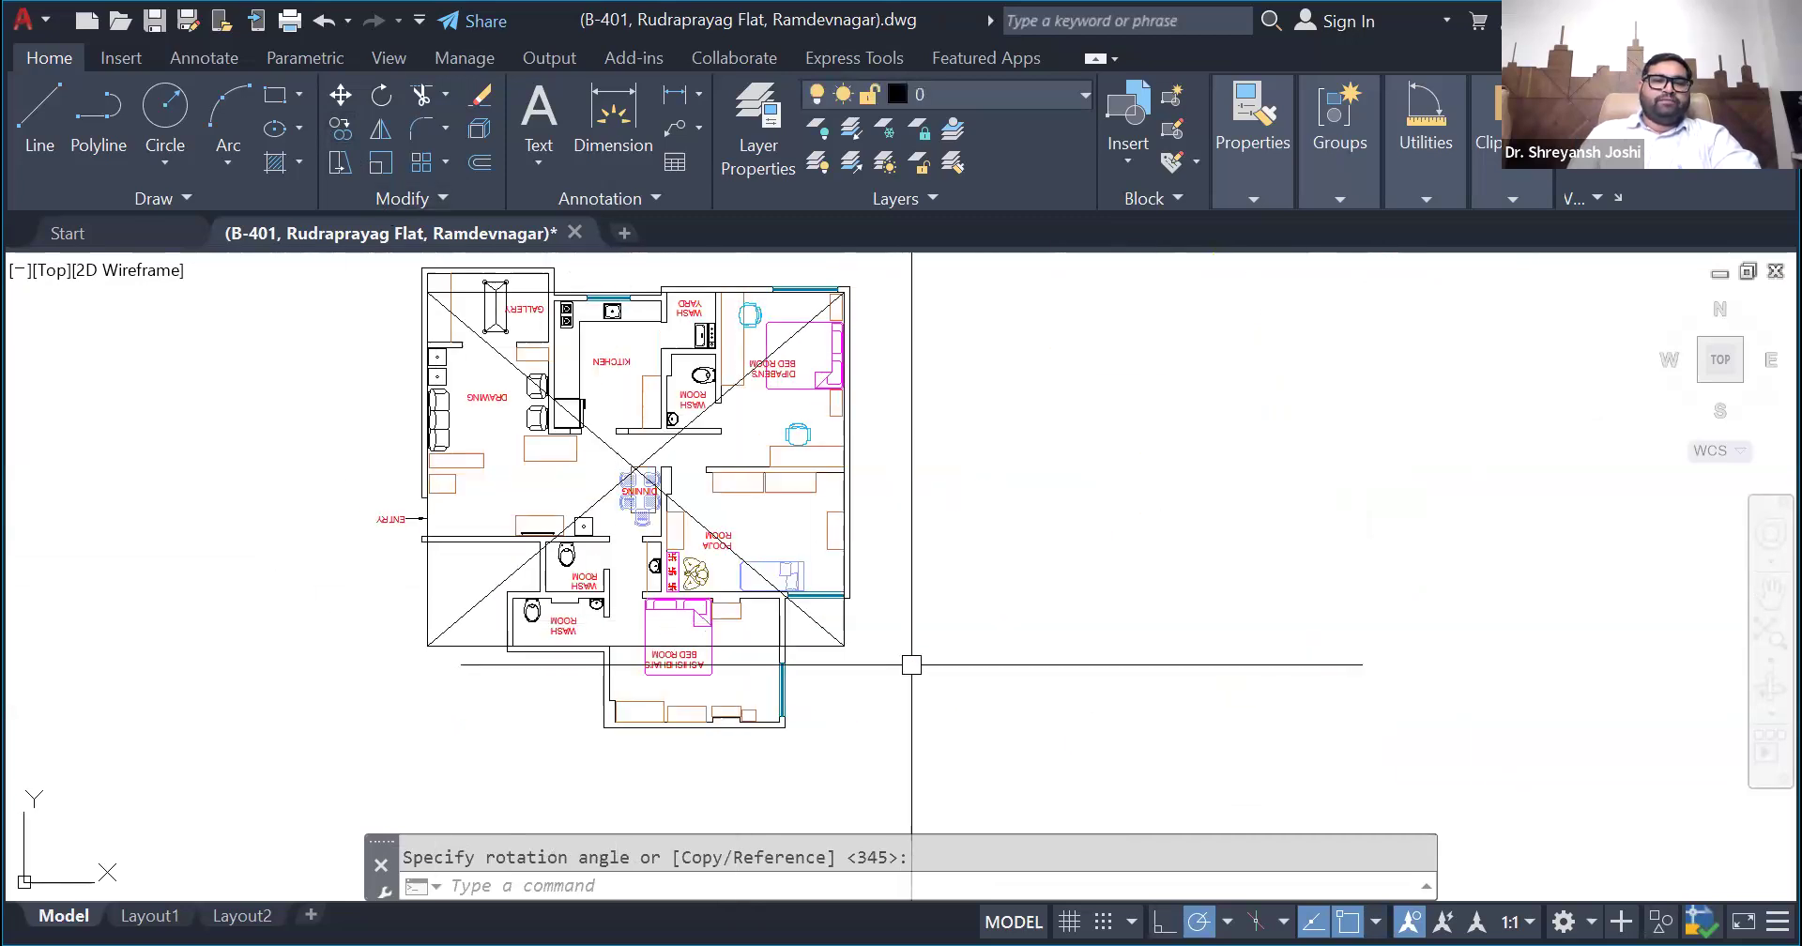
- Rotate the upside-down plan copy by 180 degrees about the crossing of its diagonals
scroll(916, 686, down, 2)
key(Escape)
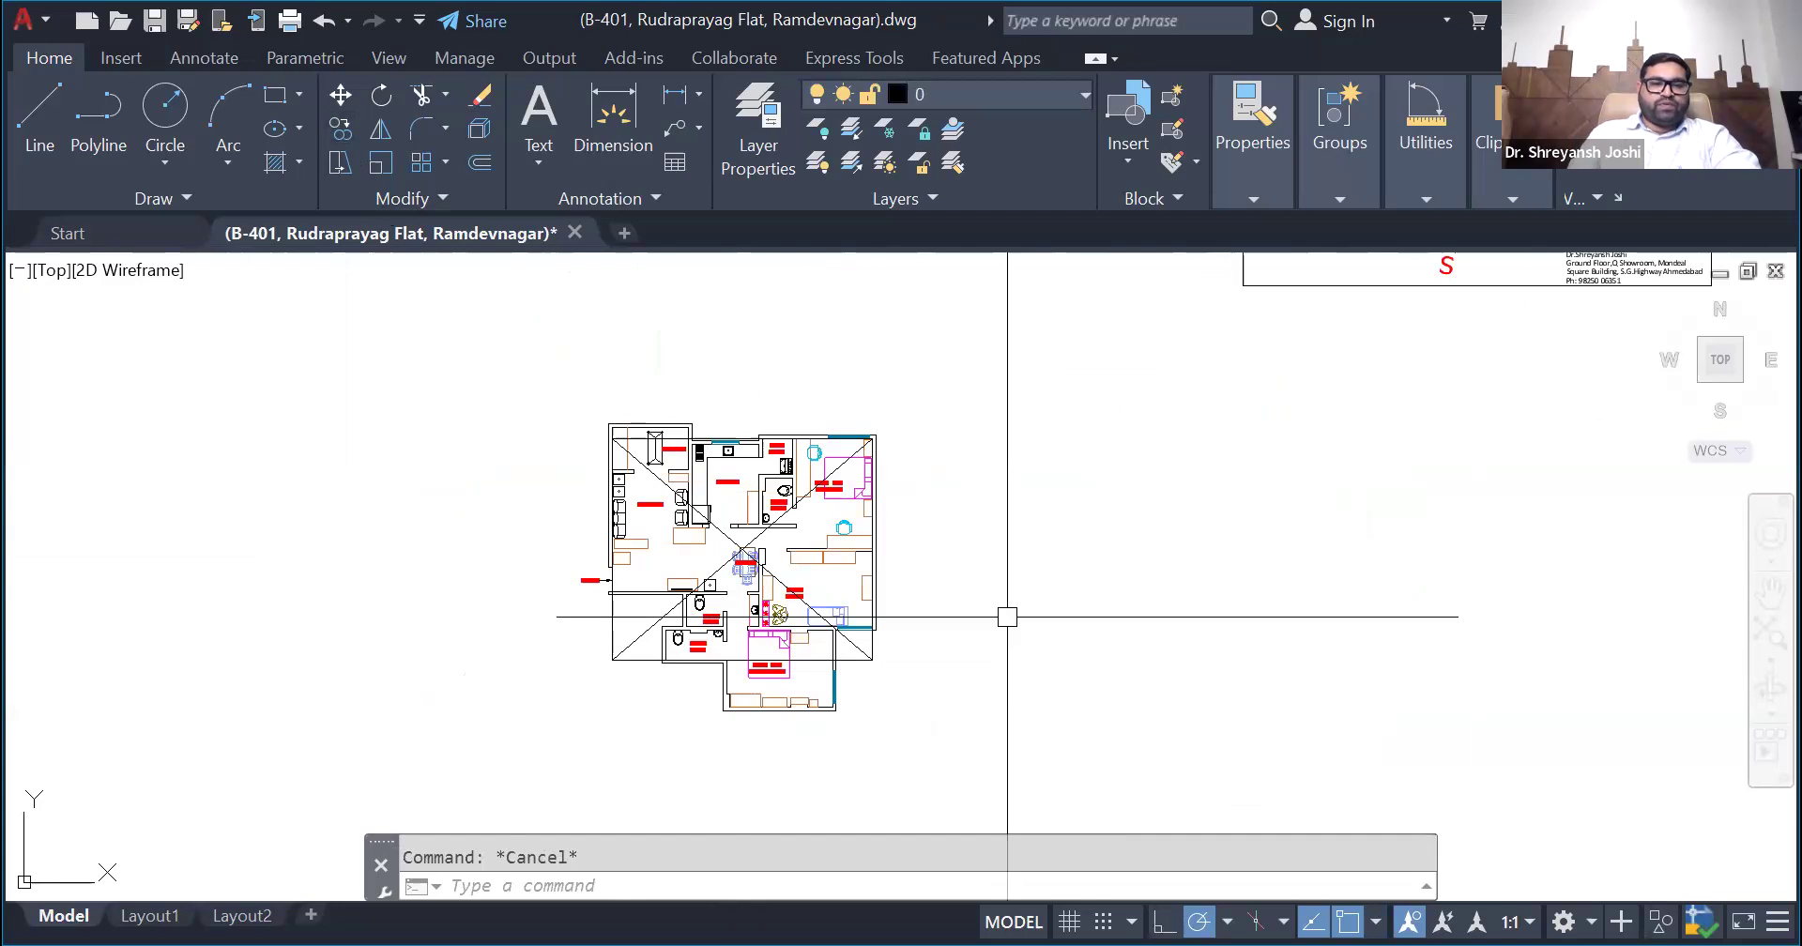
scroll(1004, 615, up, 2)
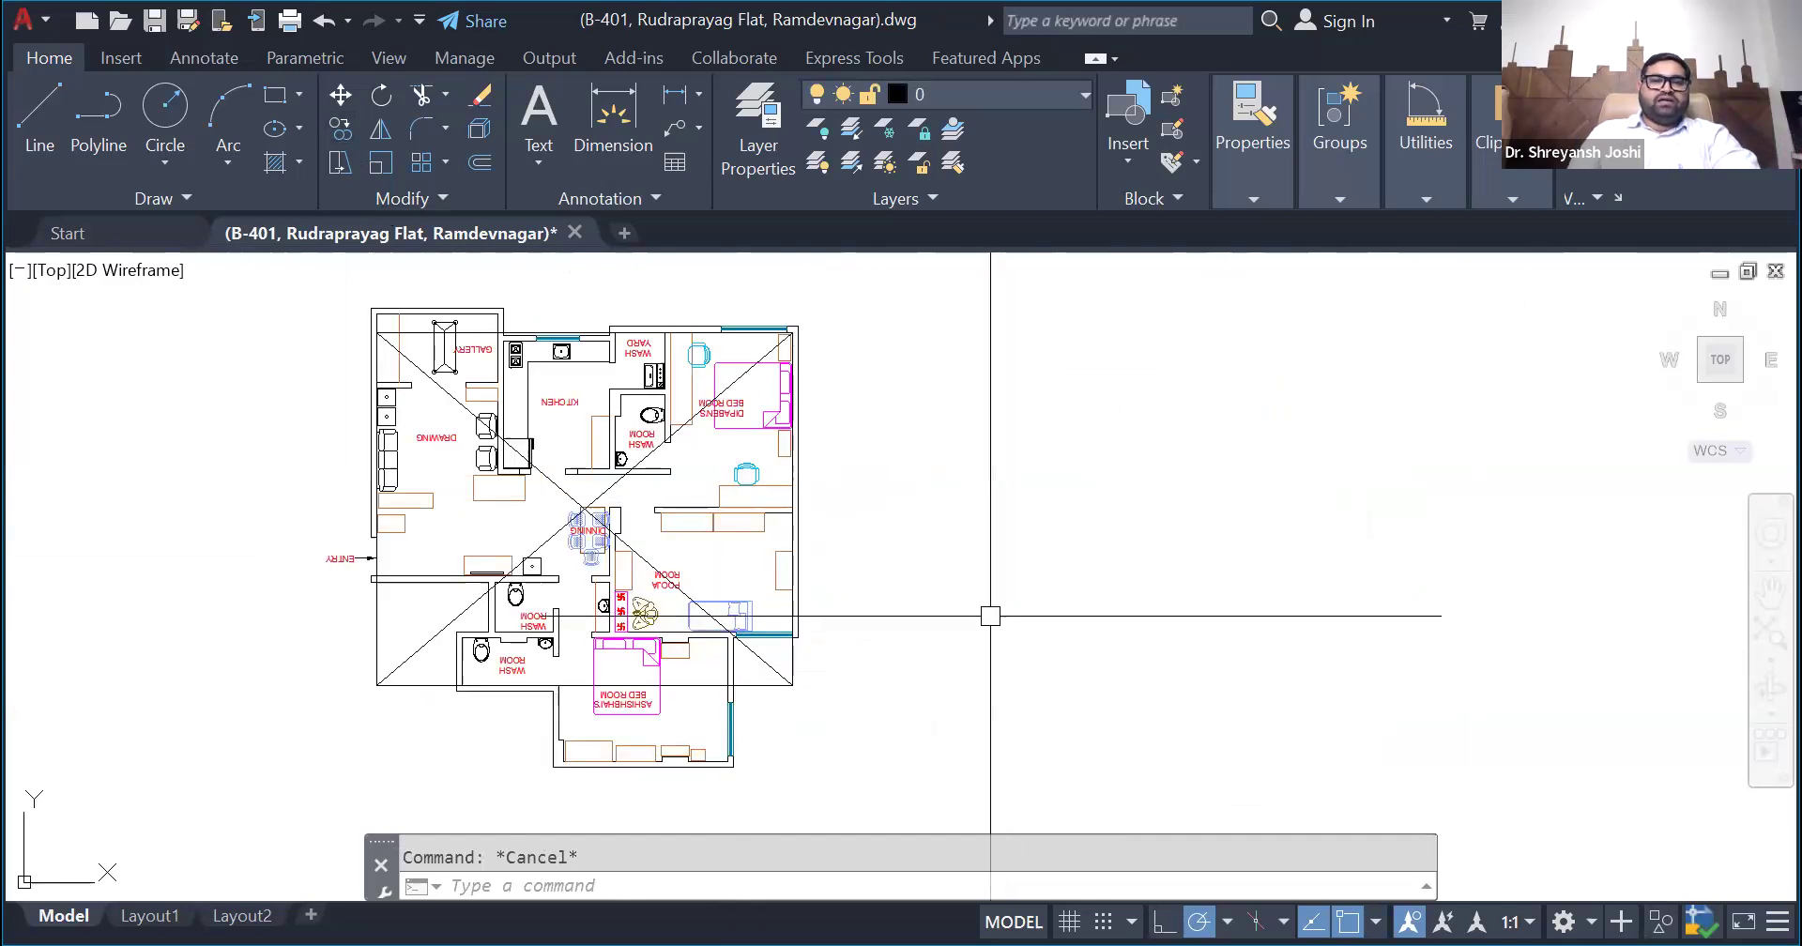
scroll(990, 617, down, 3)
click(812, 716)
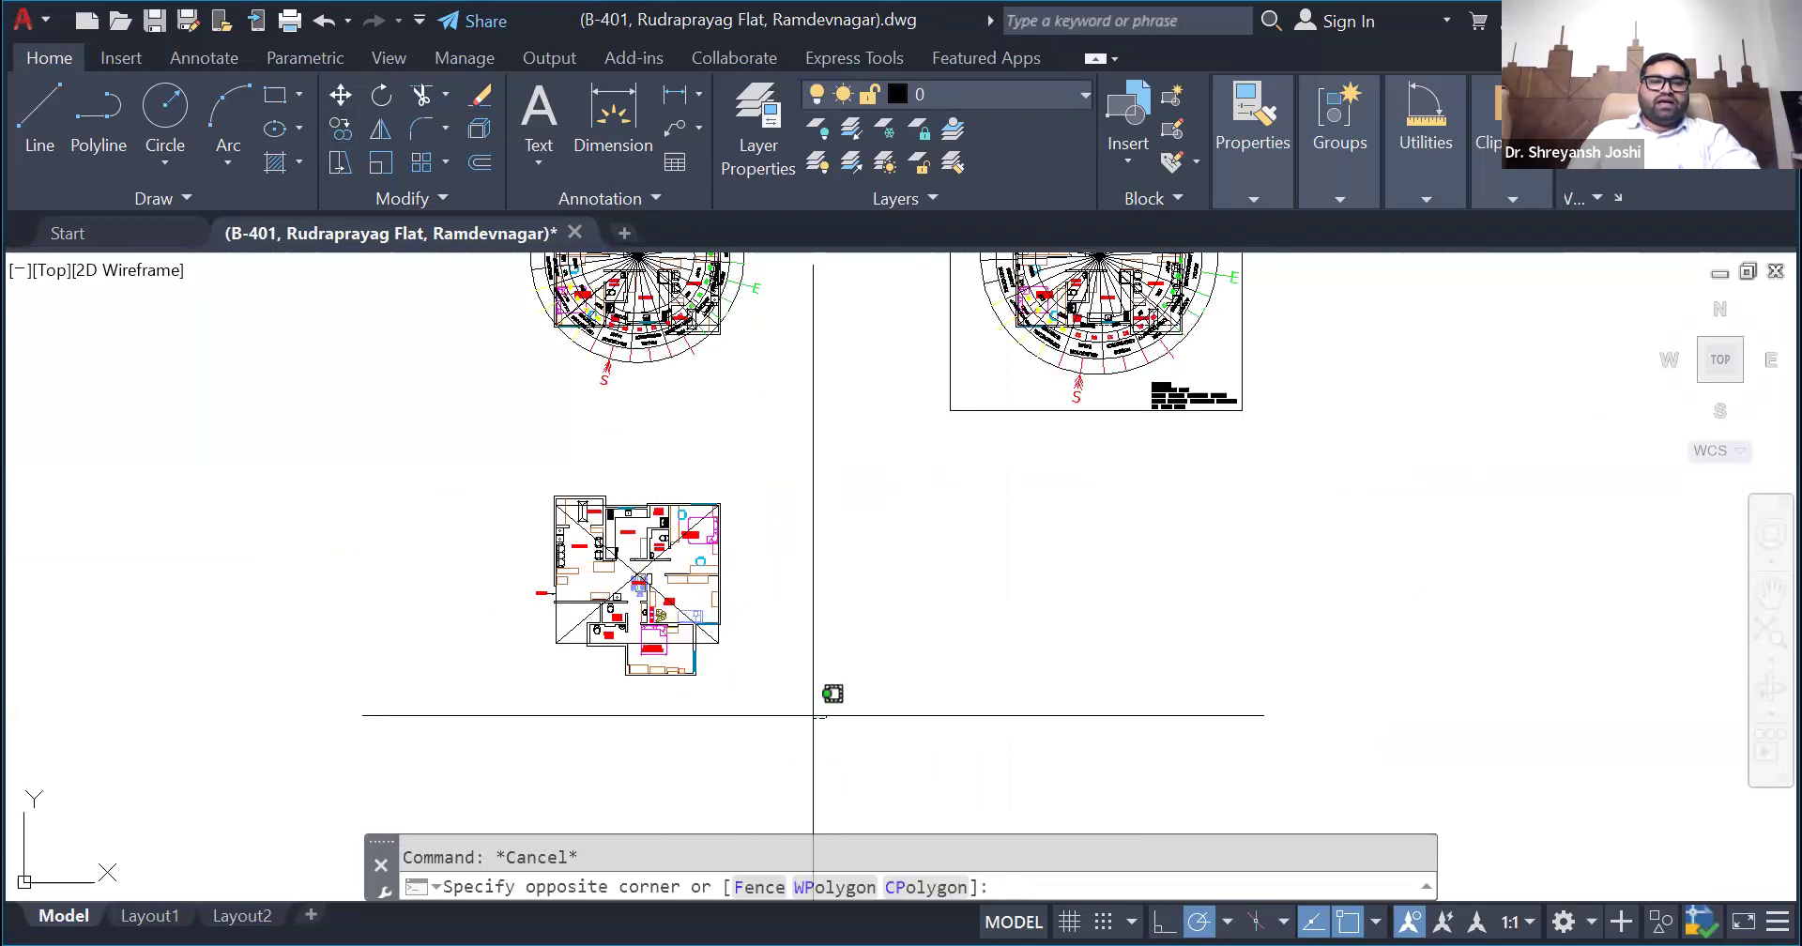
click(513, 461)
click(381, 95)
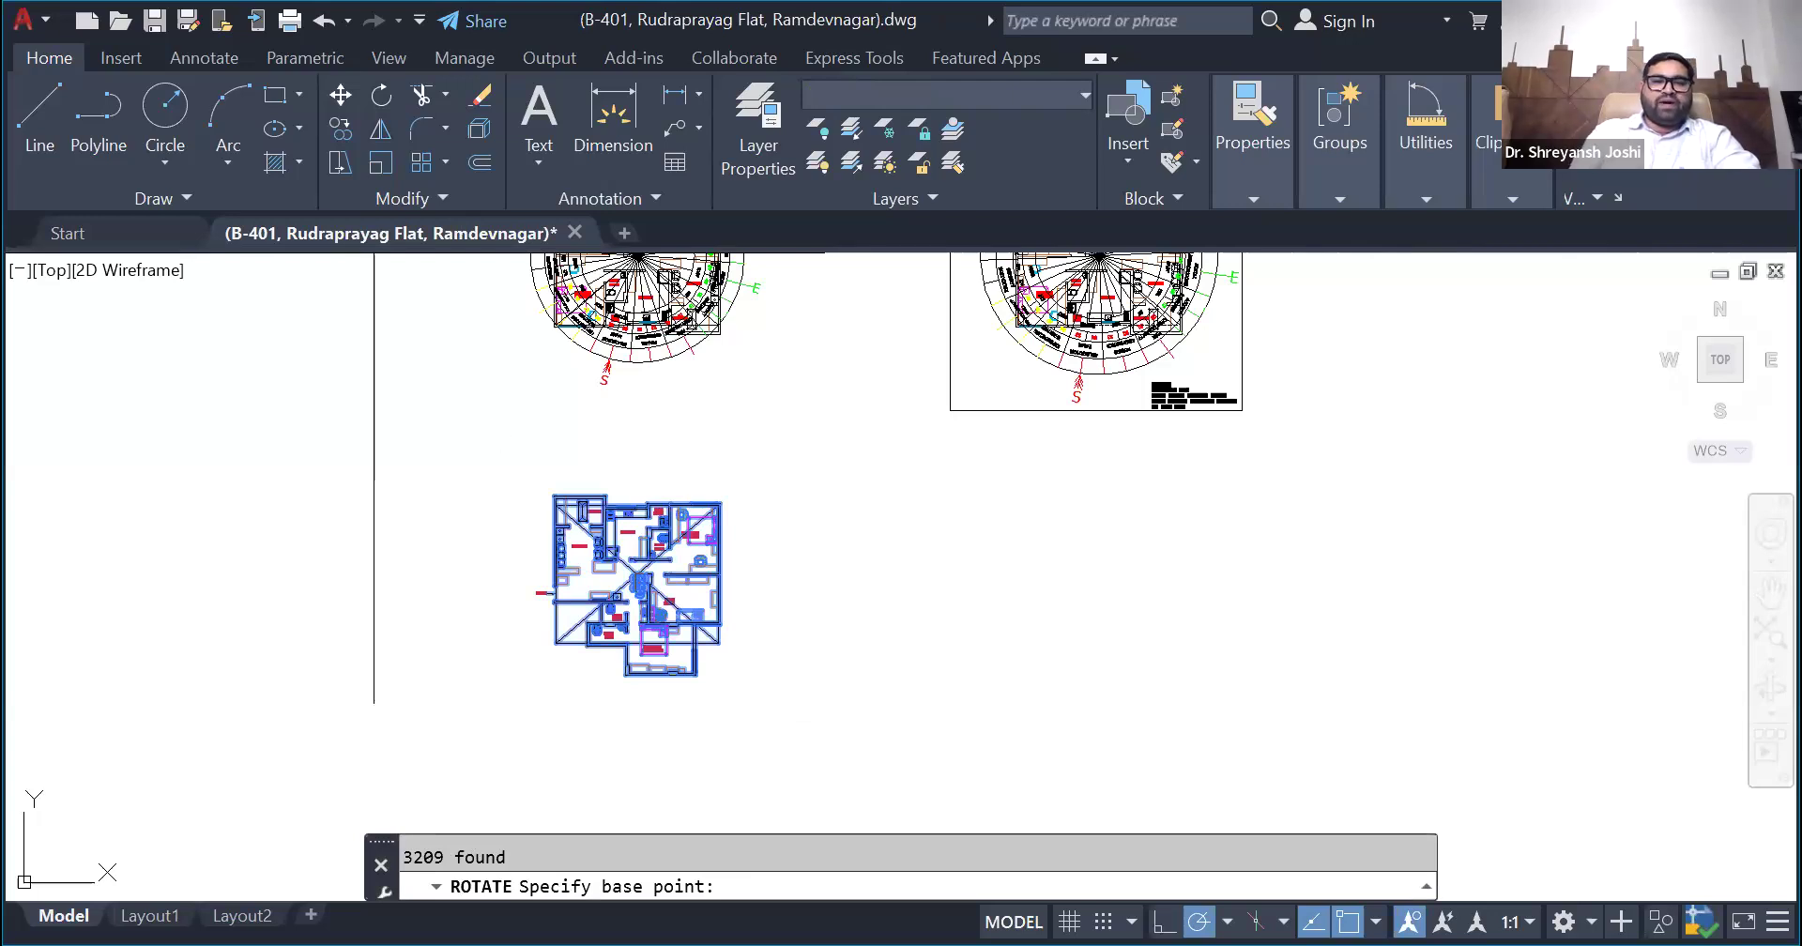
click(637, 585)
text(180)
key(Return)
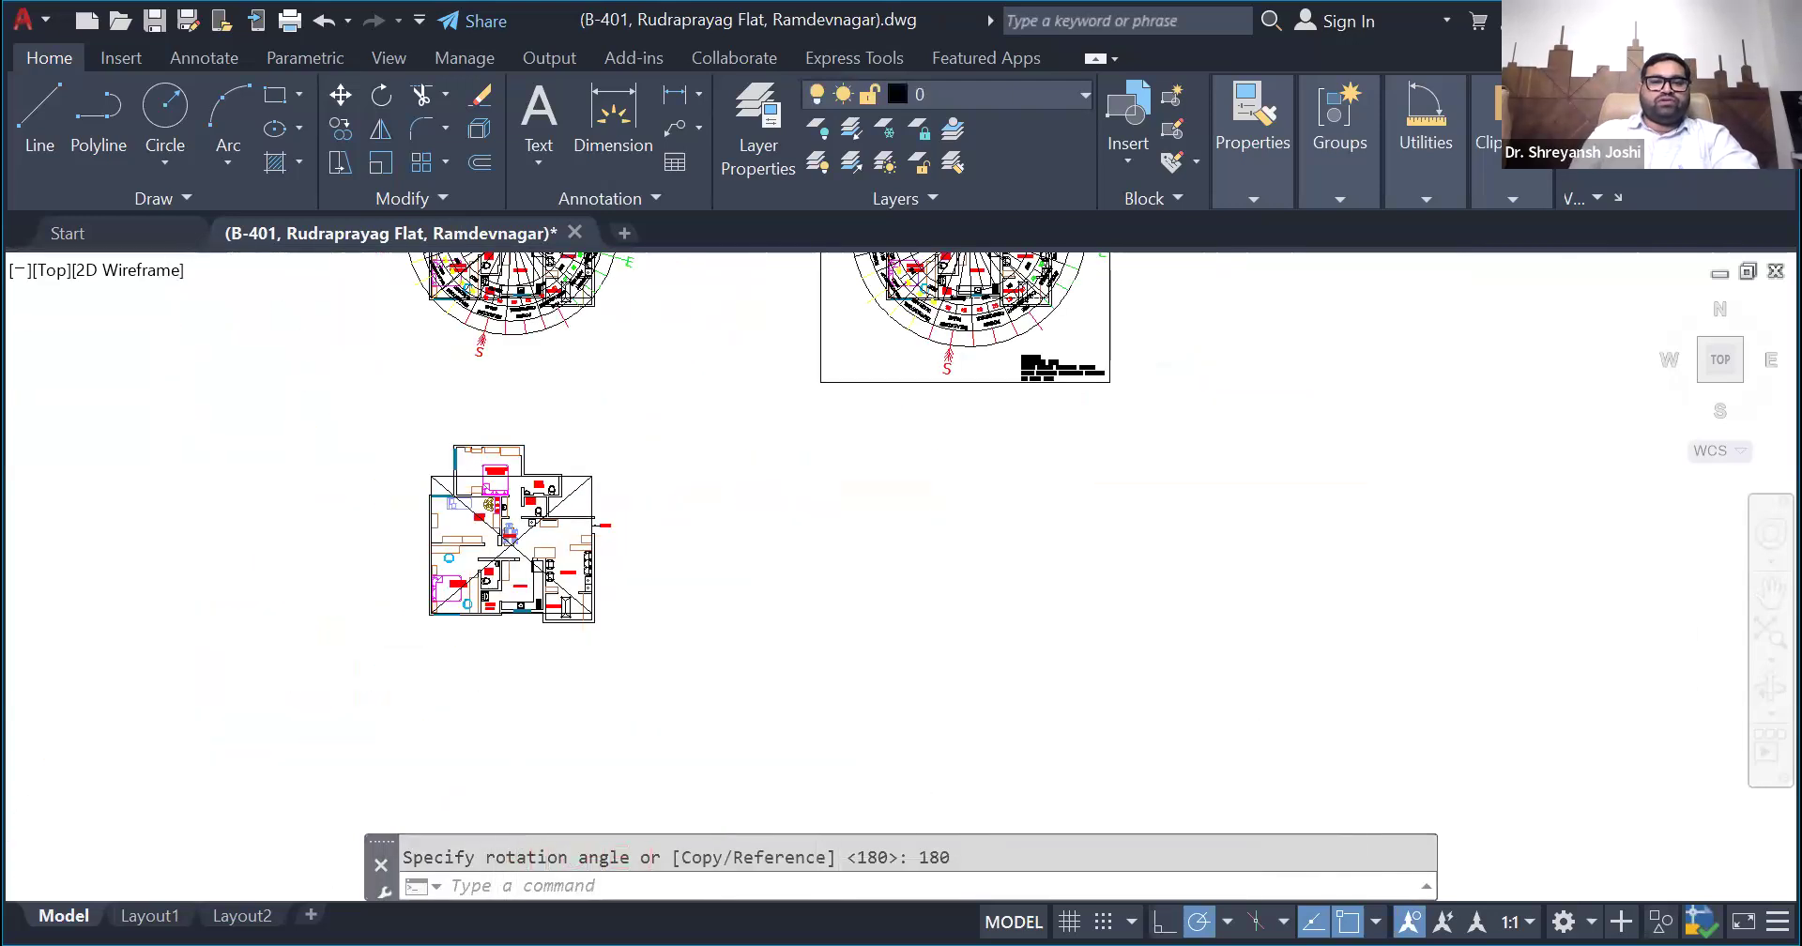
scroll(563, 450, up, 3)
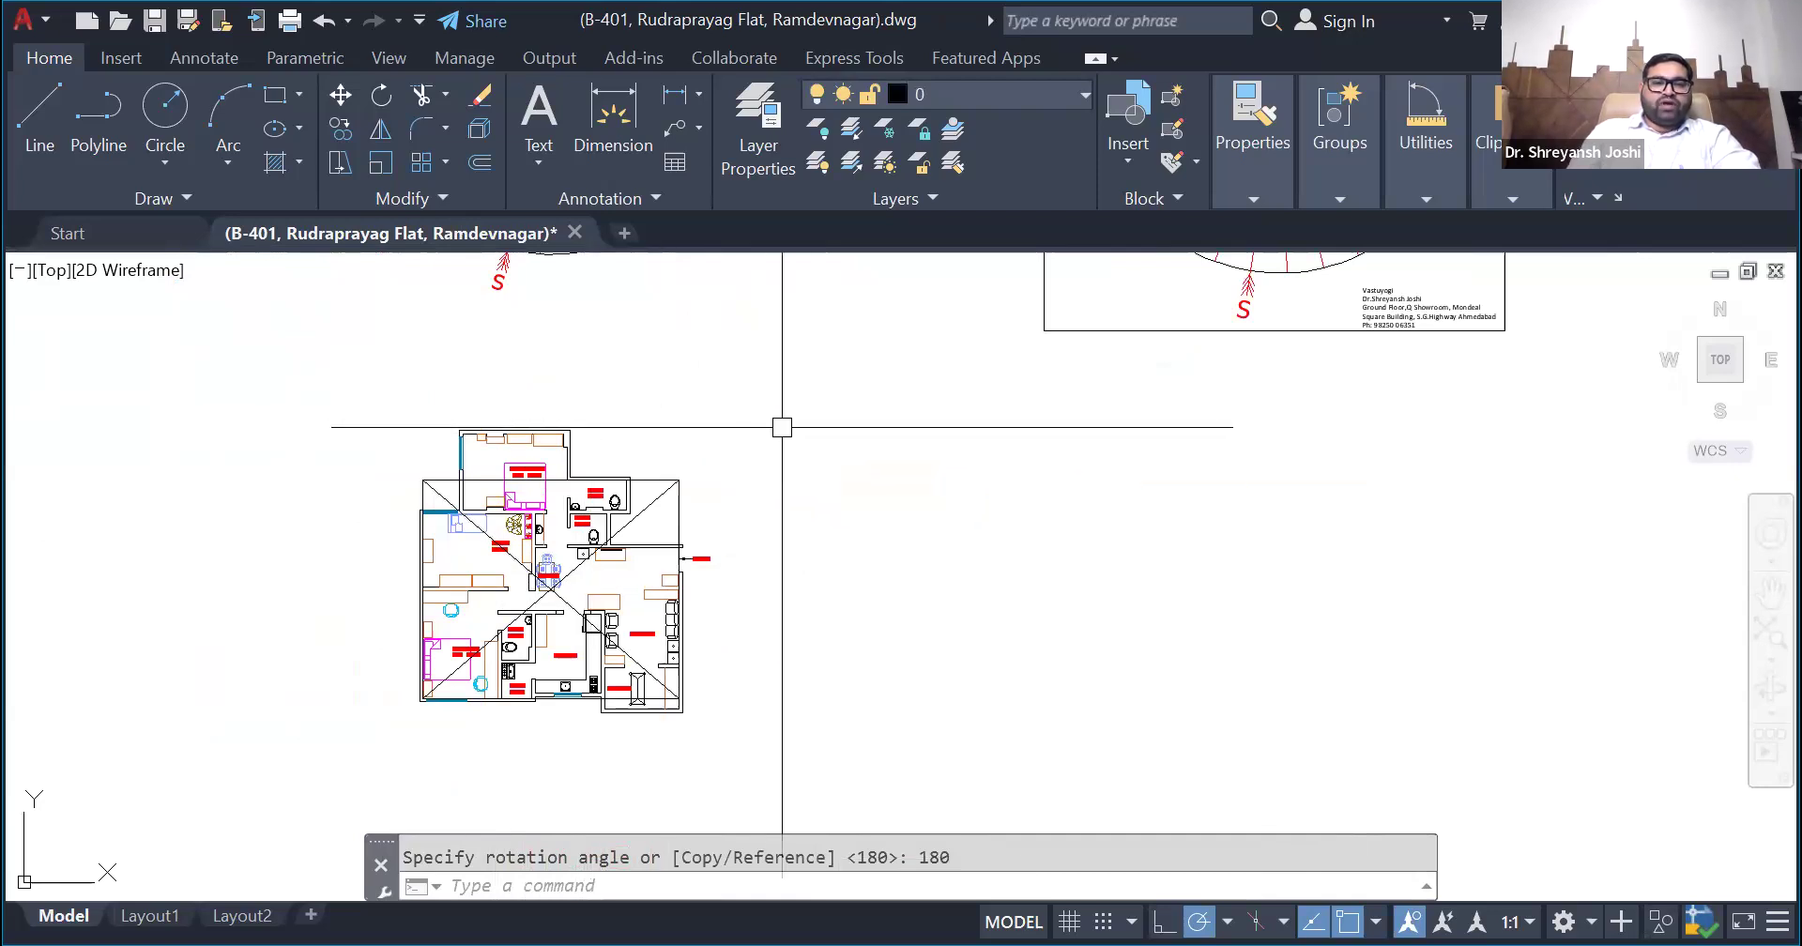
- Rotate the unframed plan's compass by 15 degrees about the intersection of its direction lines
scroll(751, 563, down, 4)
scroll(764, 467, down, 1)
scroll(771, 467, up, 3)
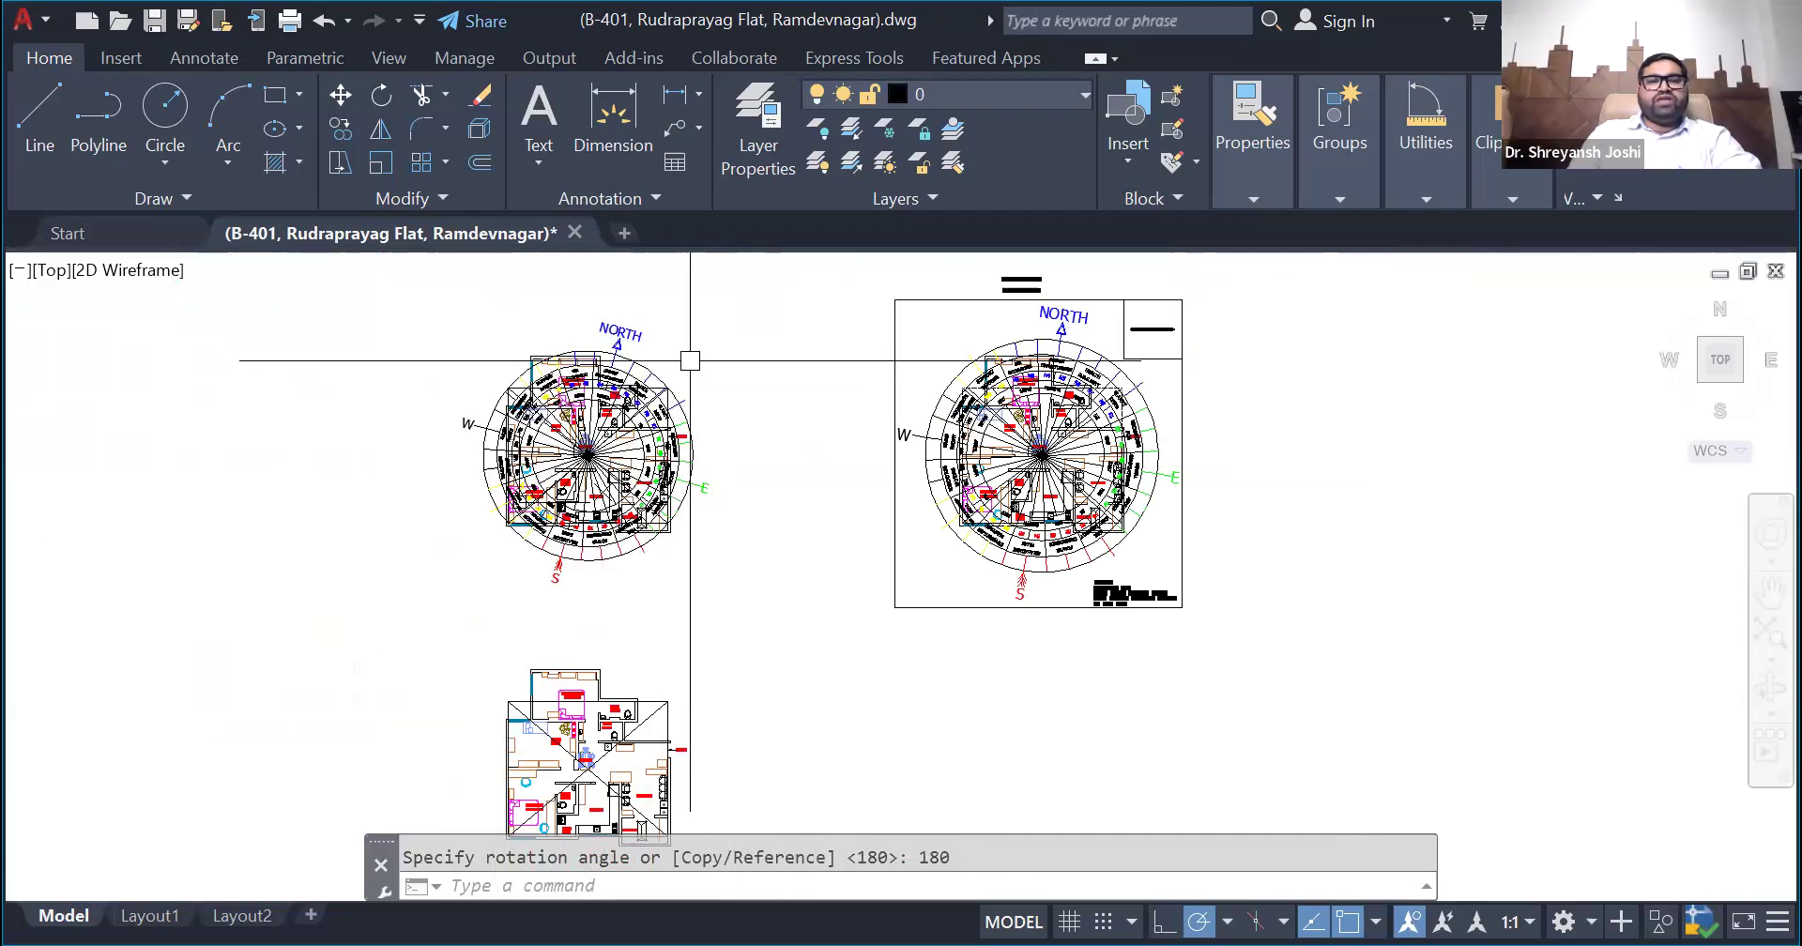
scroll(690, 361, up, 6)
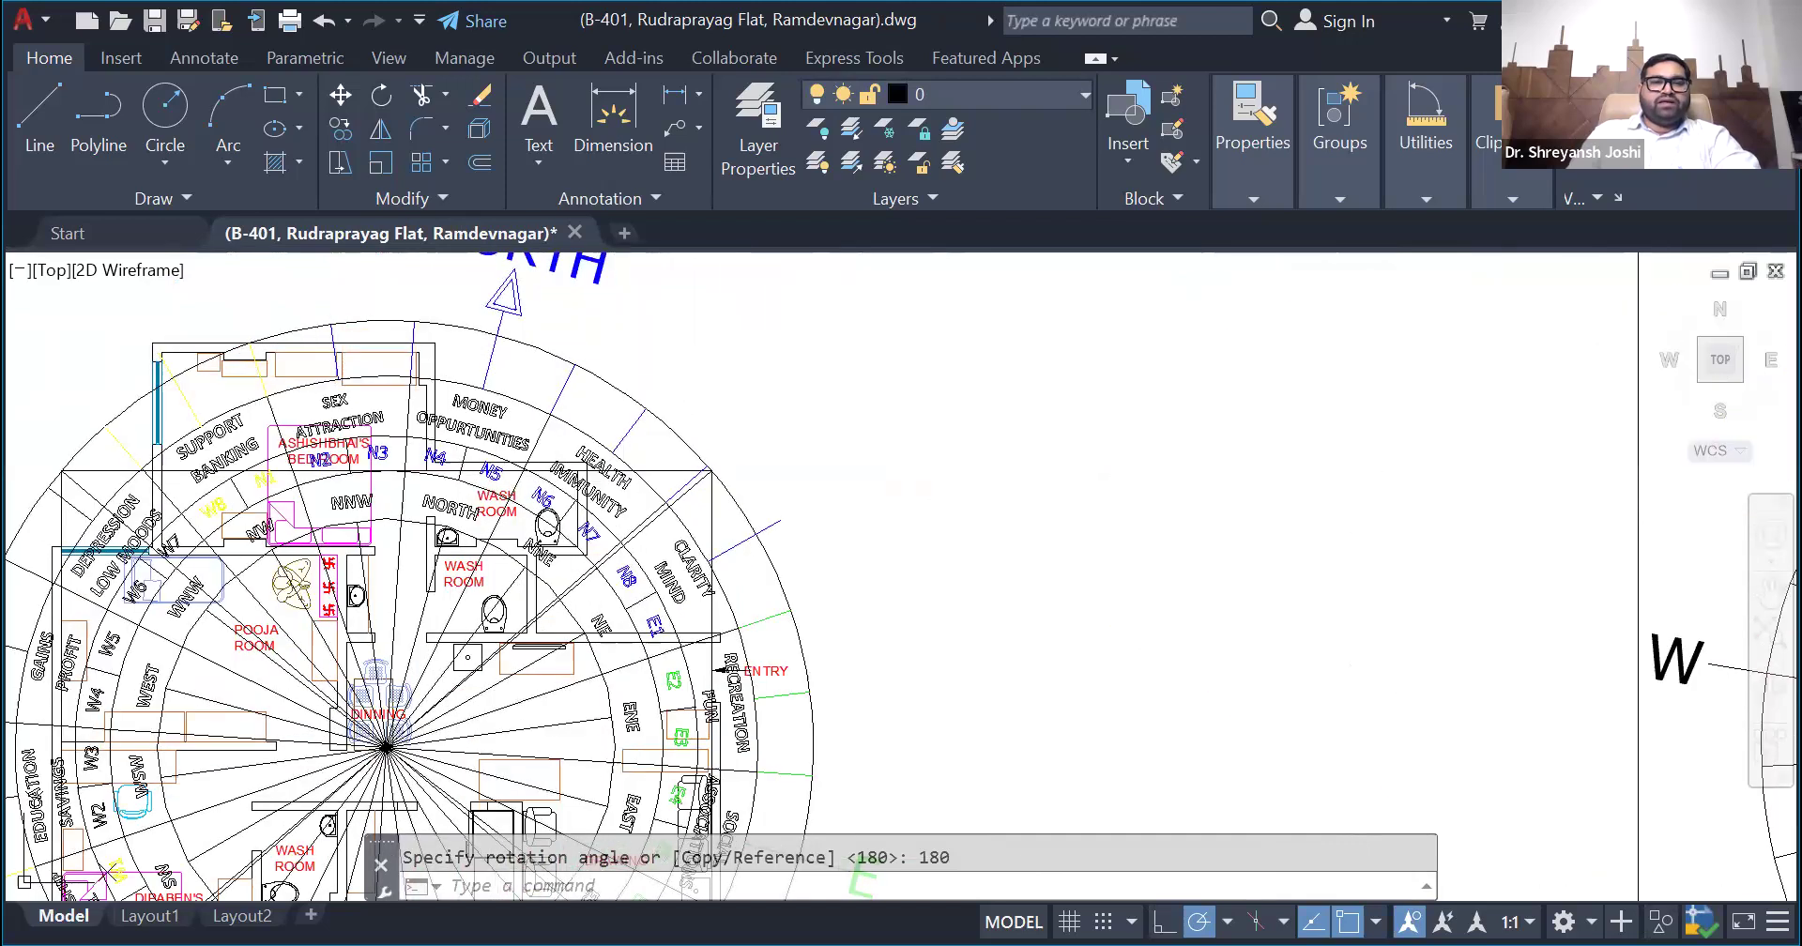
key(Return)
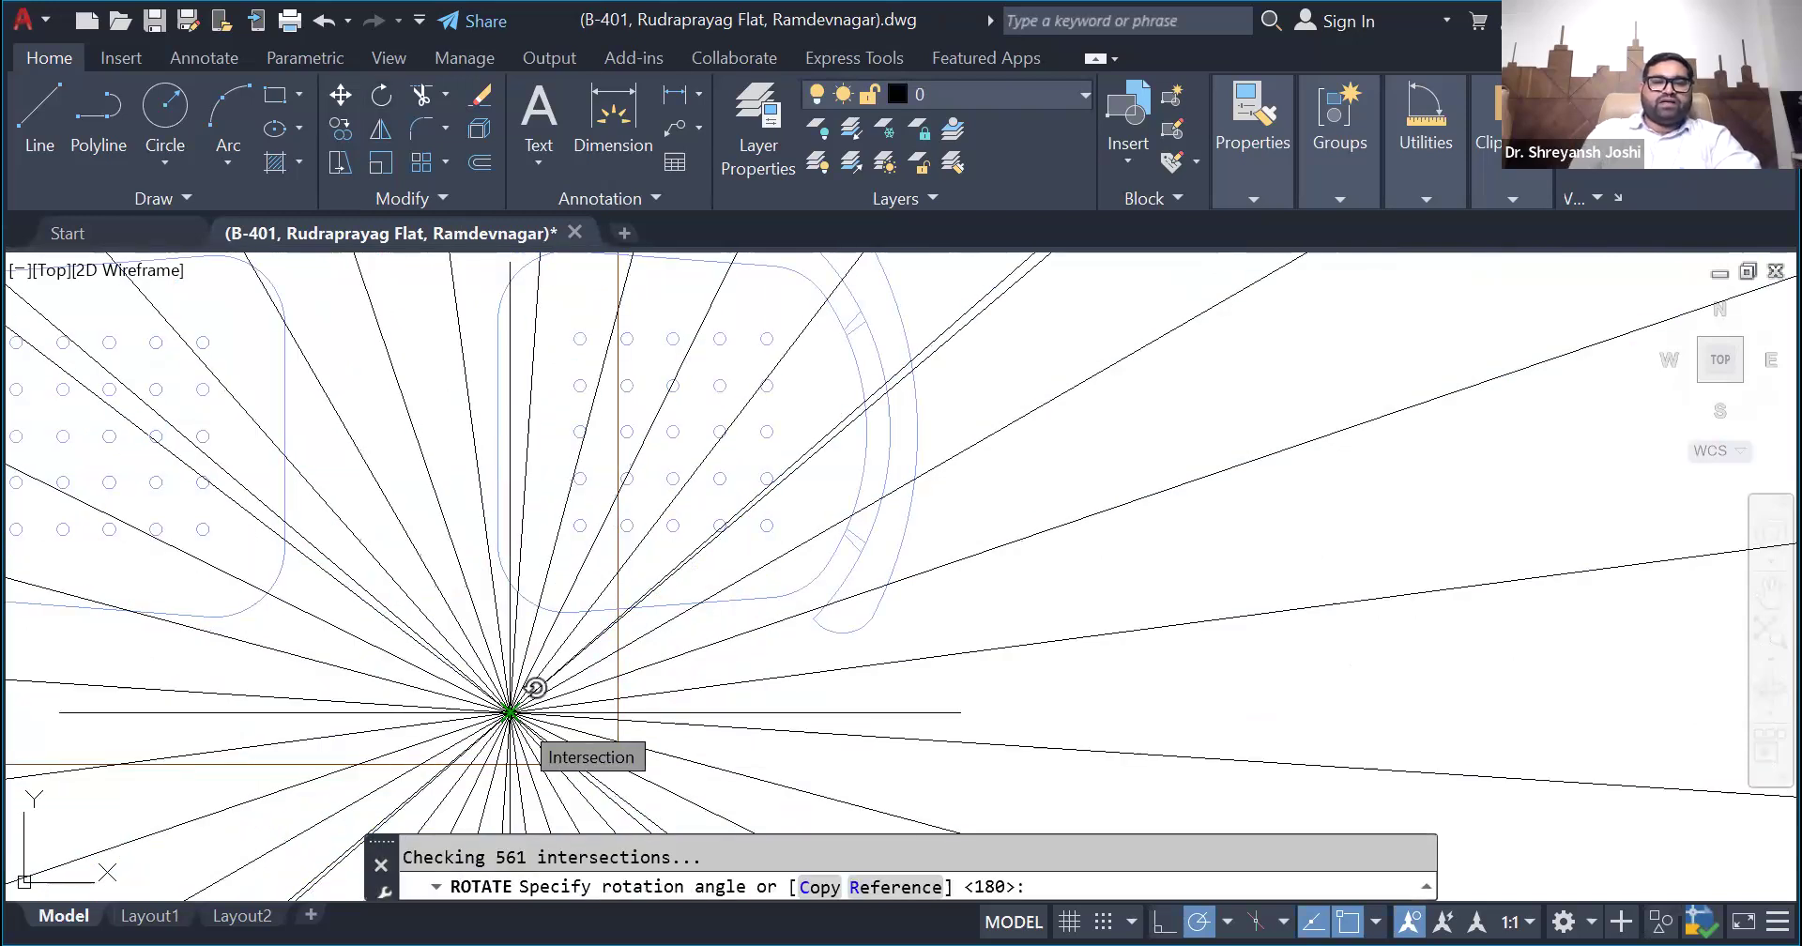
text(15)
key(Return)
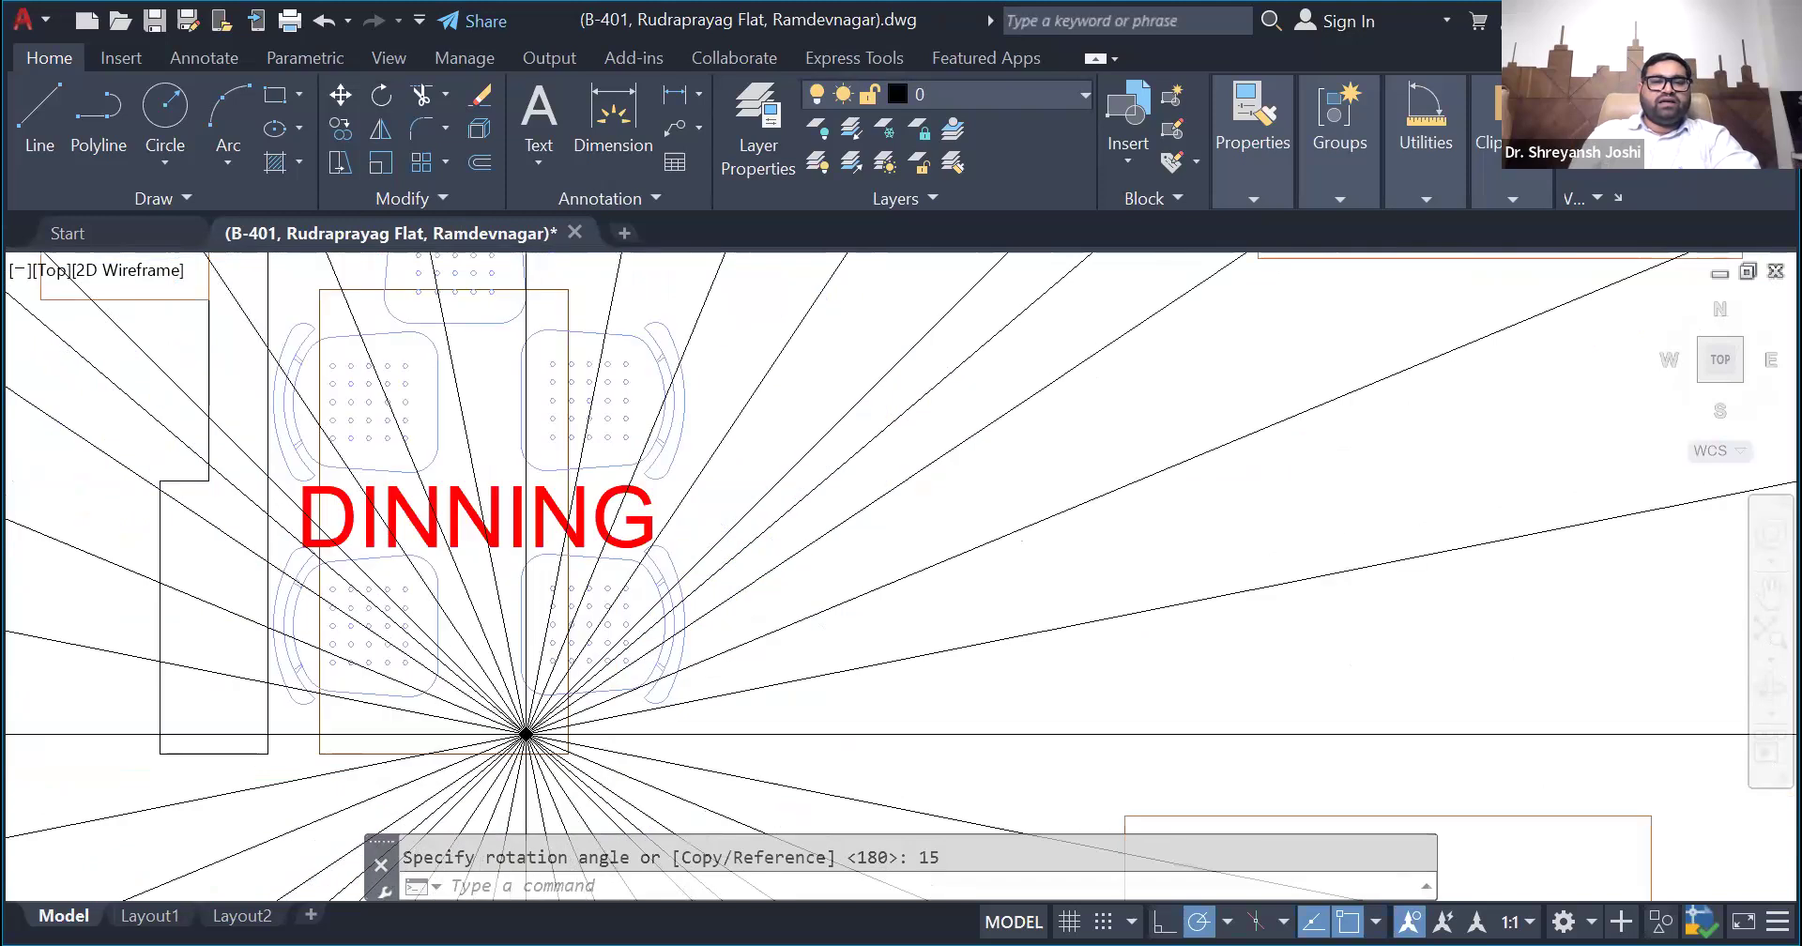
scroll(526, 733, down, 8)
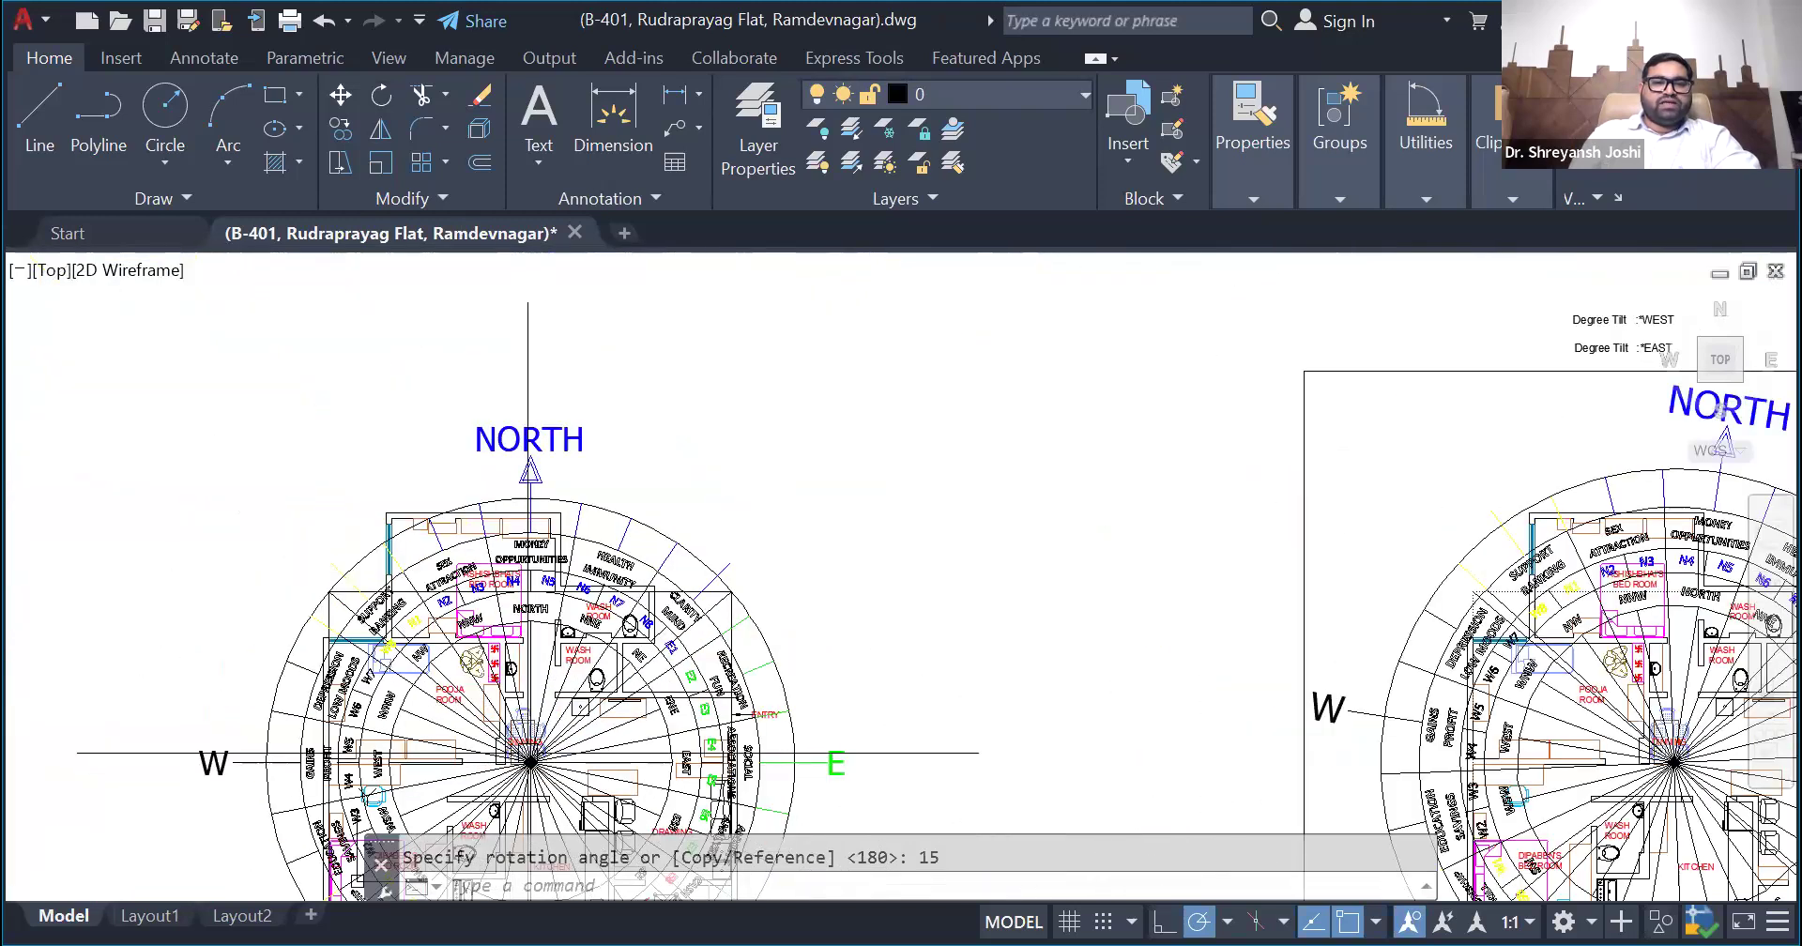
scroll(576, 398, down, 2)
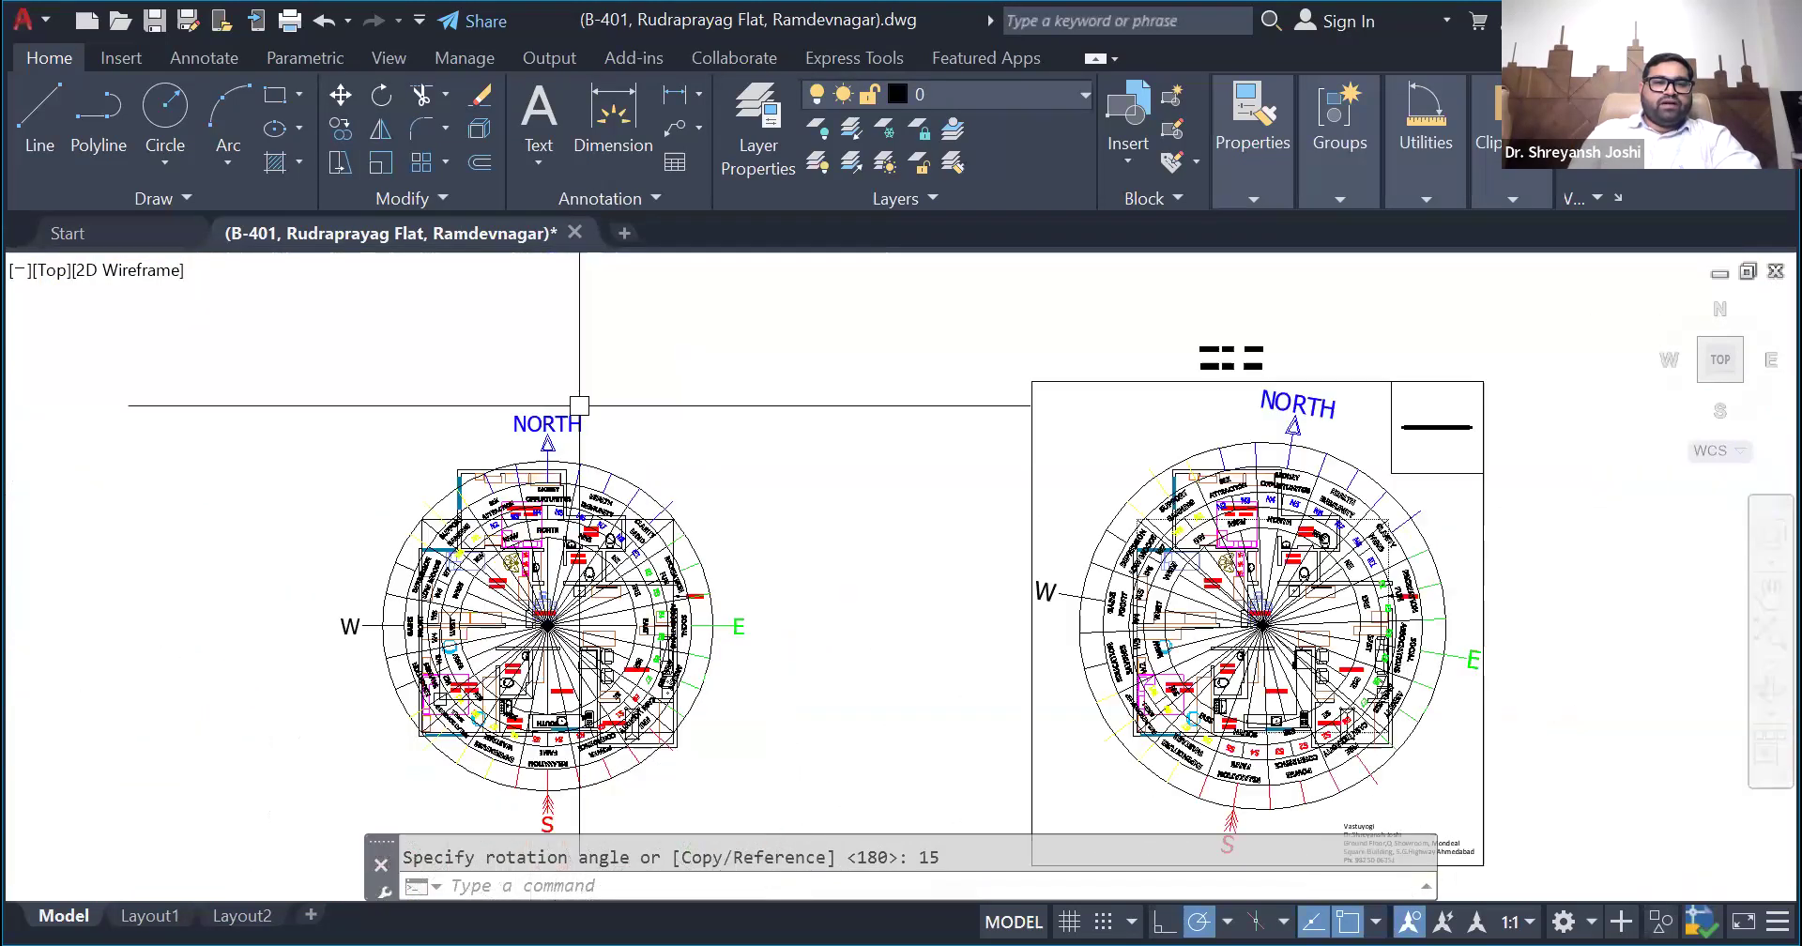
- Try rotating the unframed plan's compass by a further 45 degrees about the intersection of its direction lines and undo that rotation
click(553, 431)
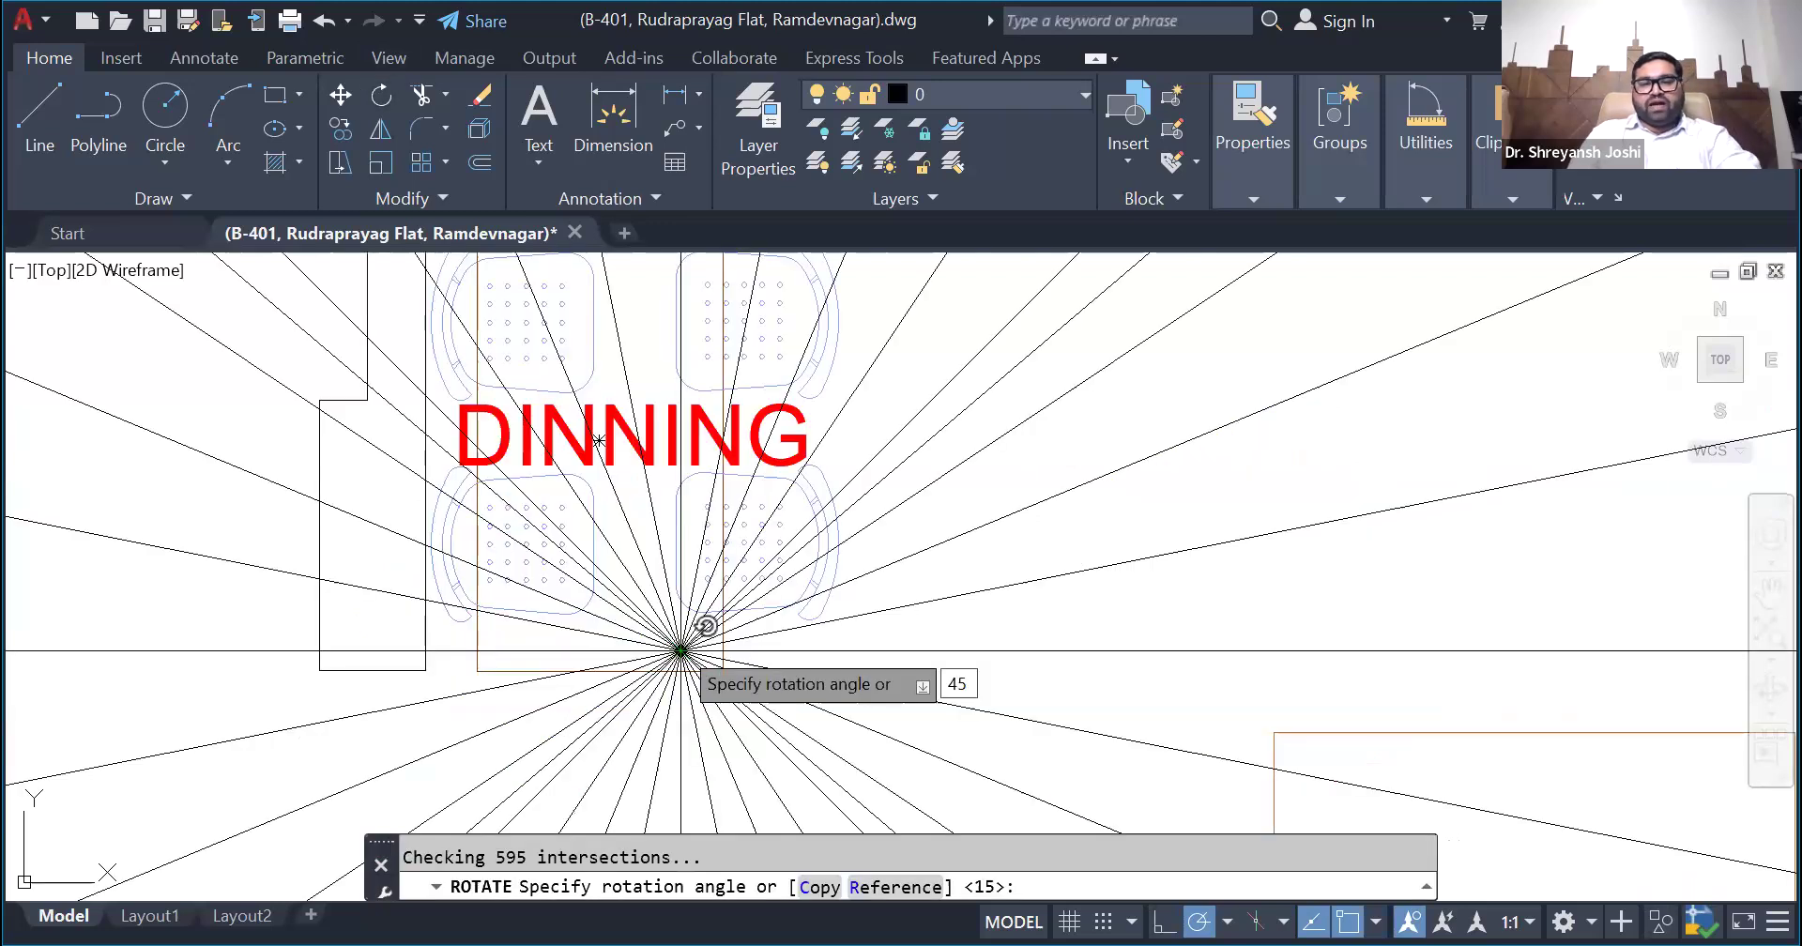
key(Return)
scroll(705, 626, down, 5)
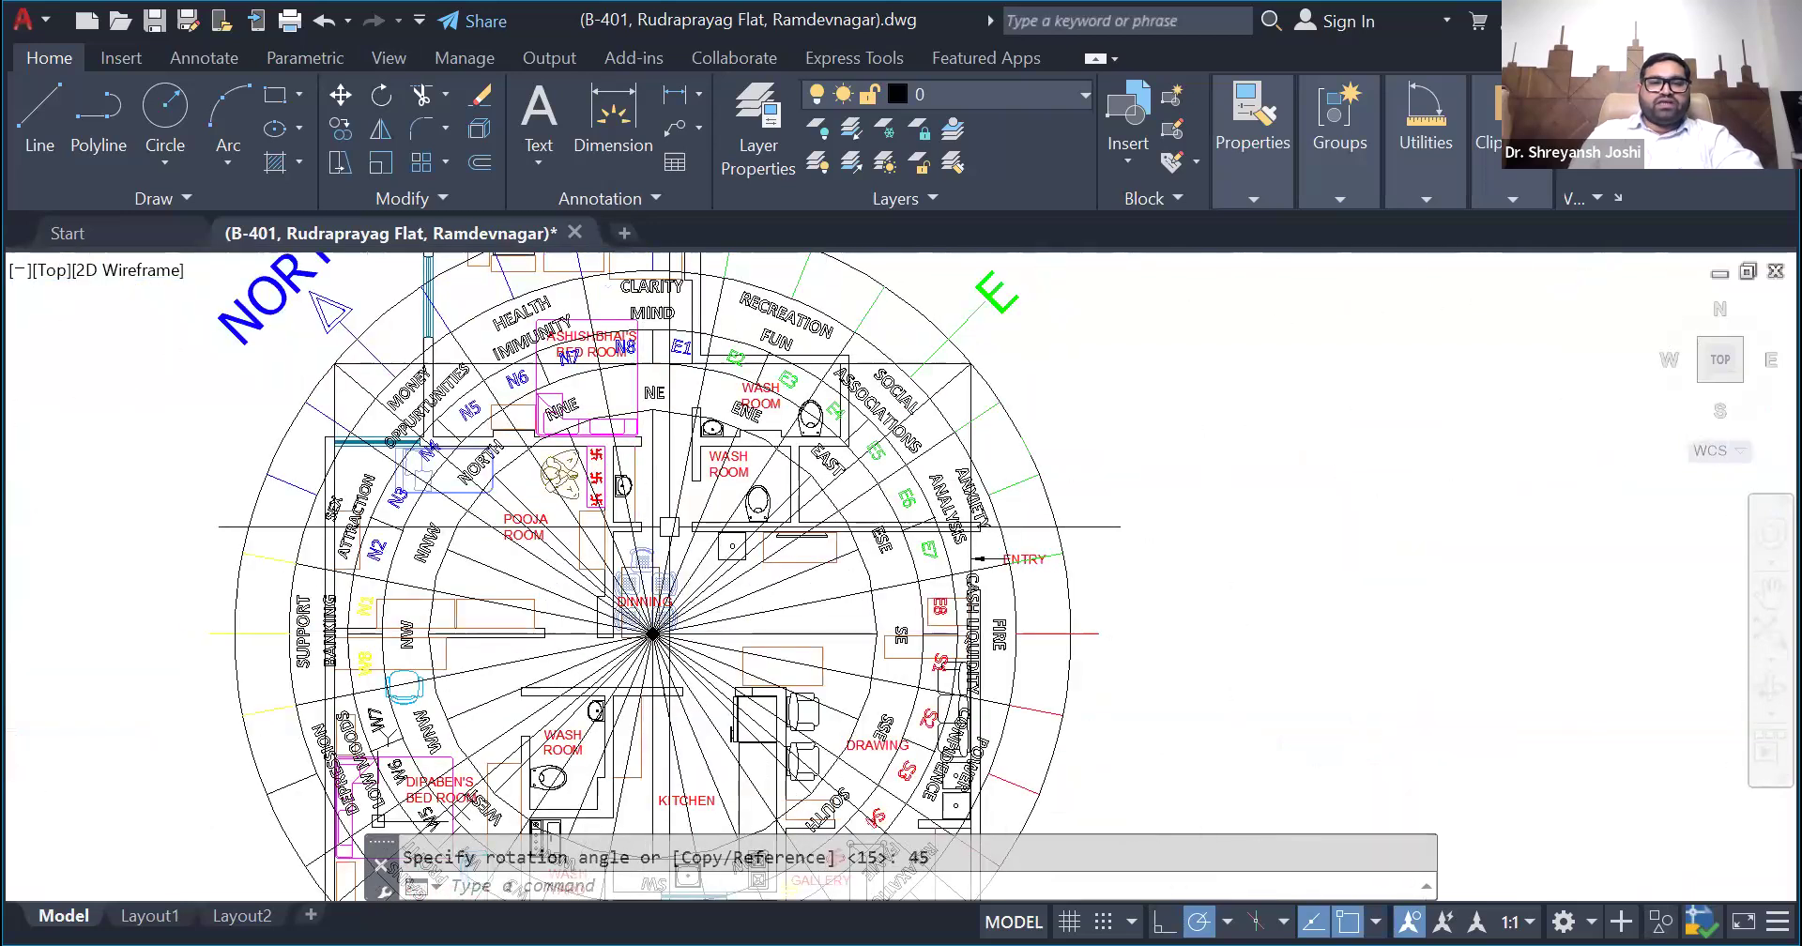
scroll(668, 527, down, 5)
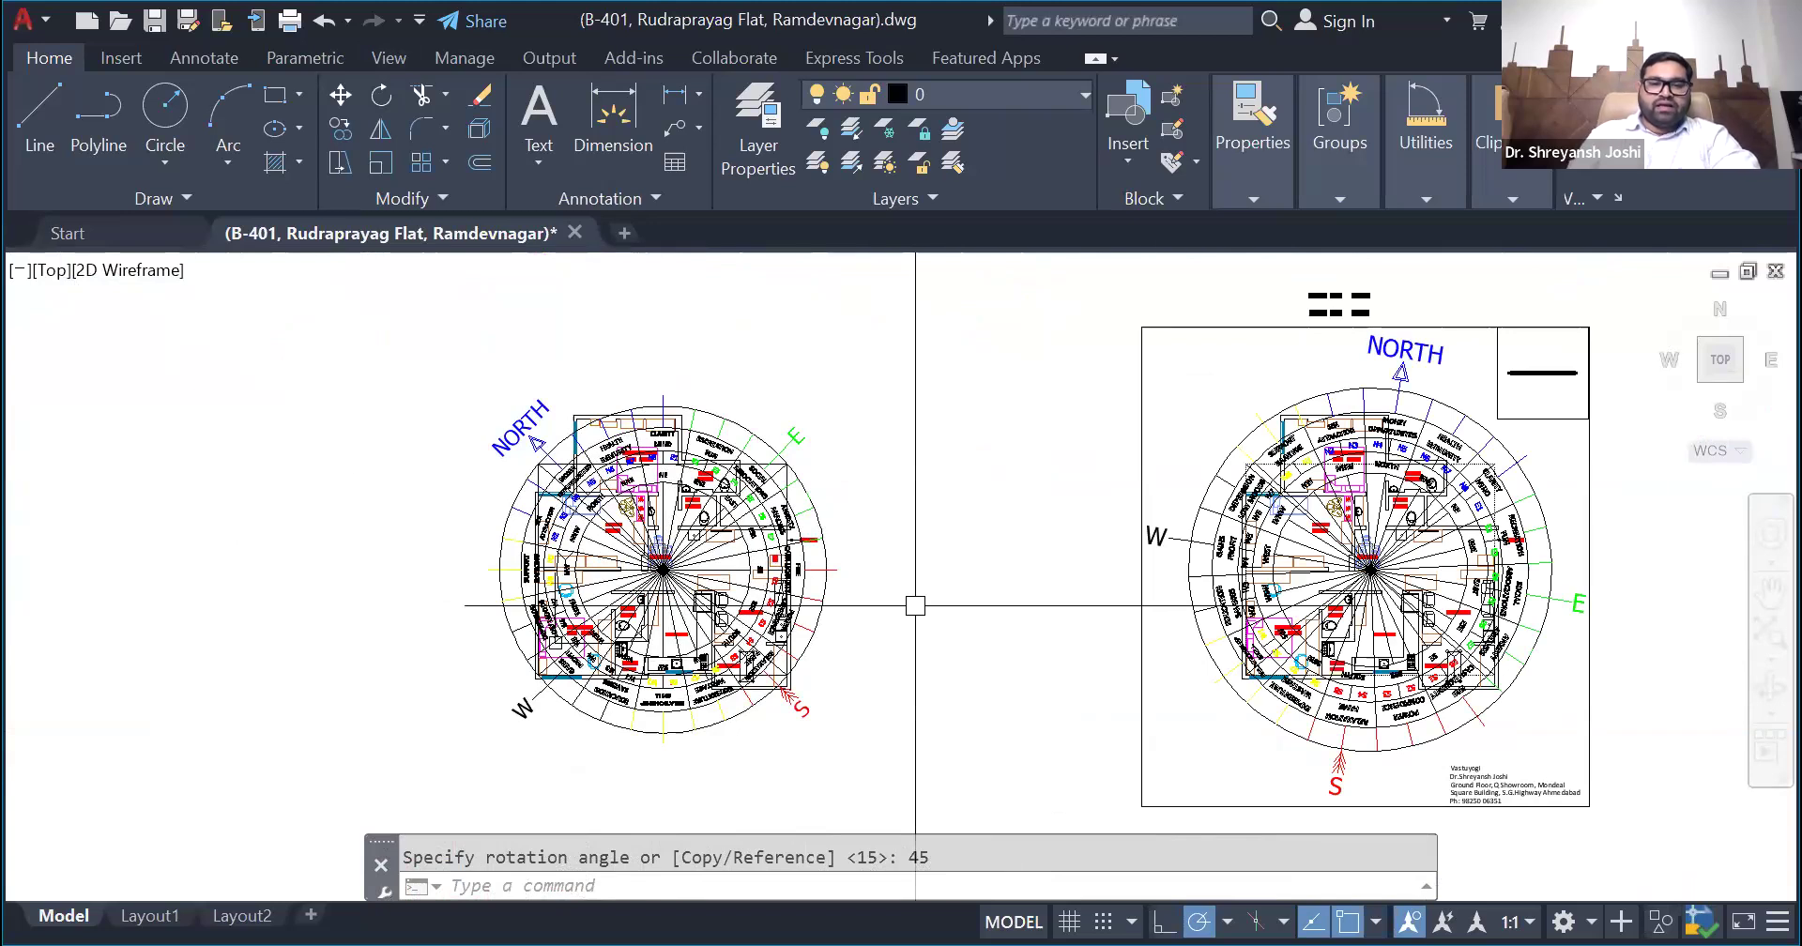
scroll(906, 606, up, 3)
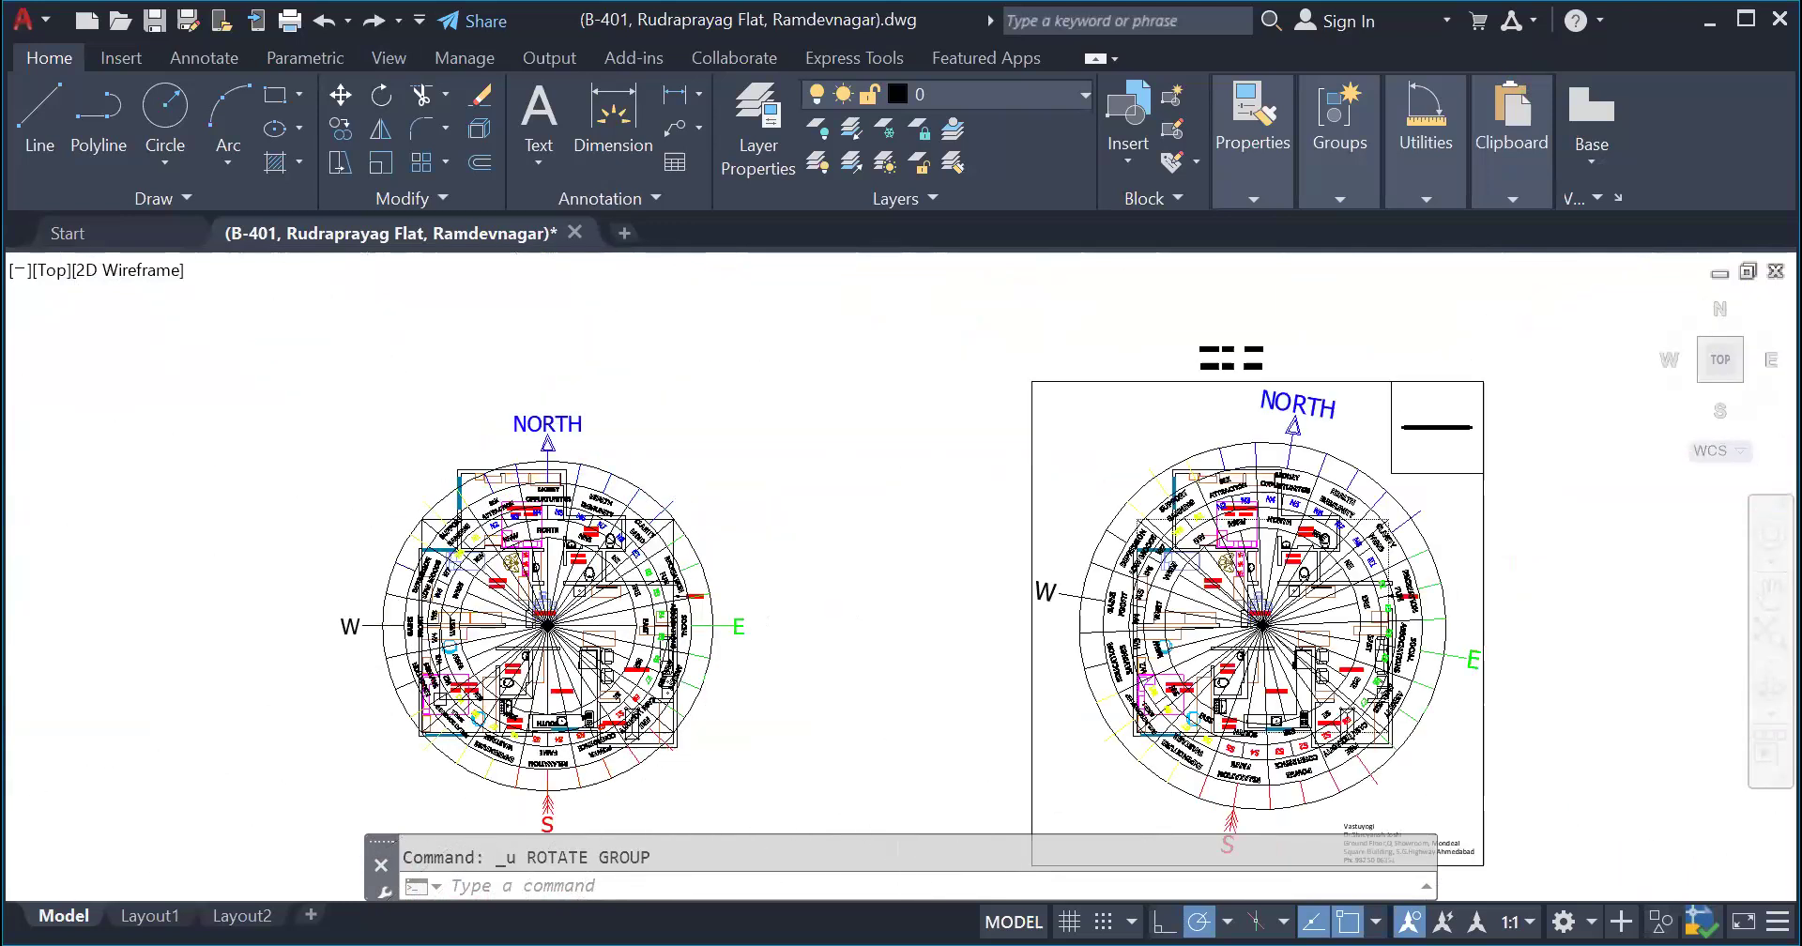
scroll(716, 502, down, 2)
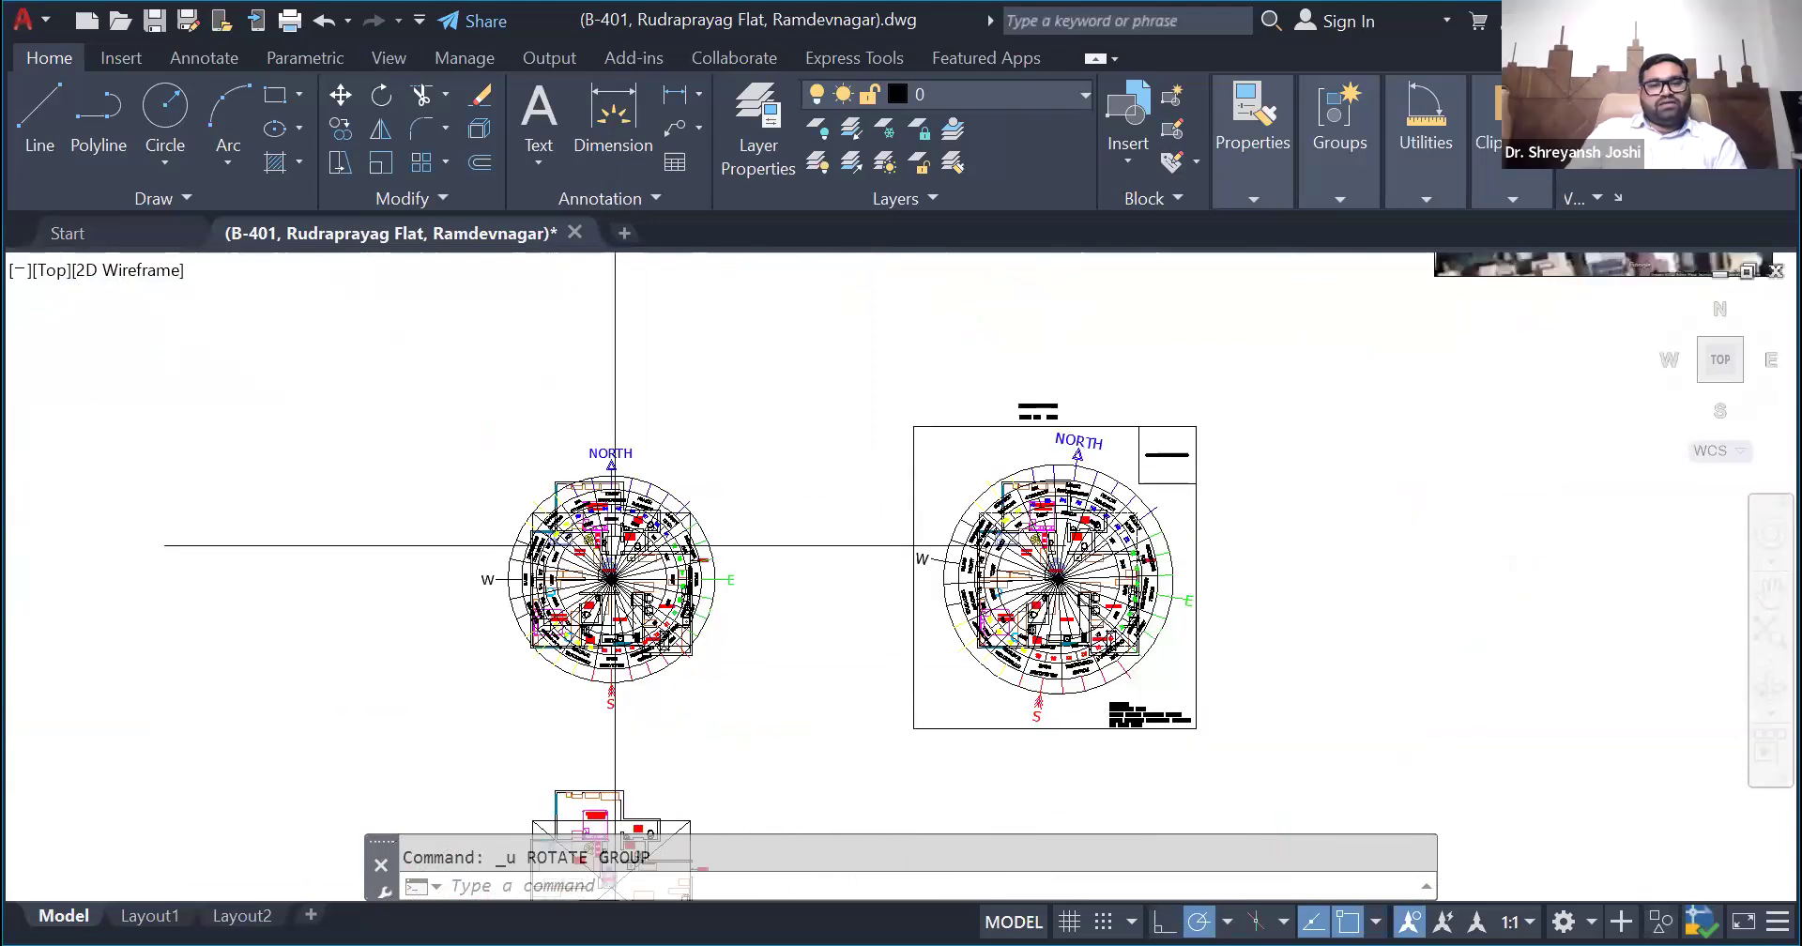
scroll(490, 575, up, 4)
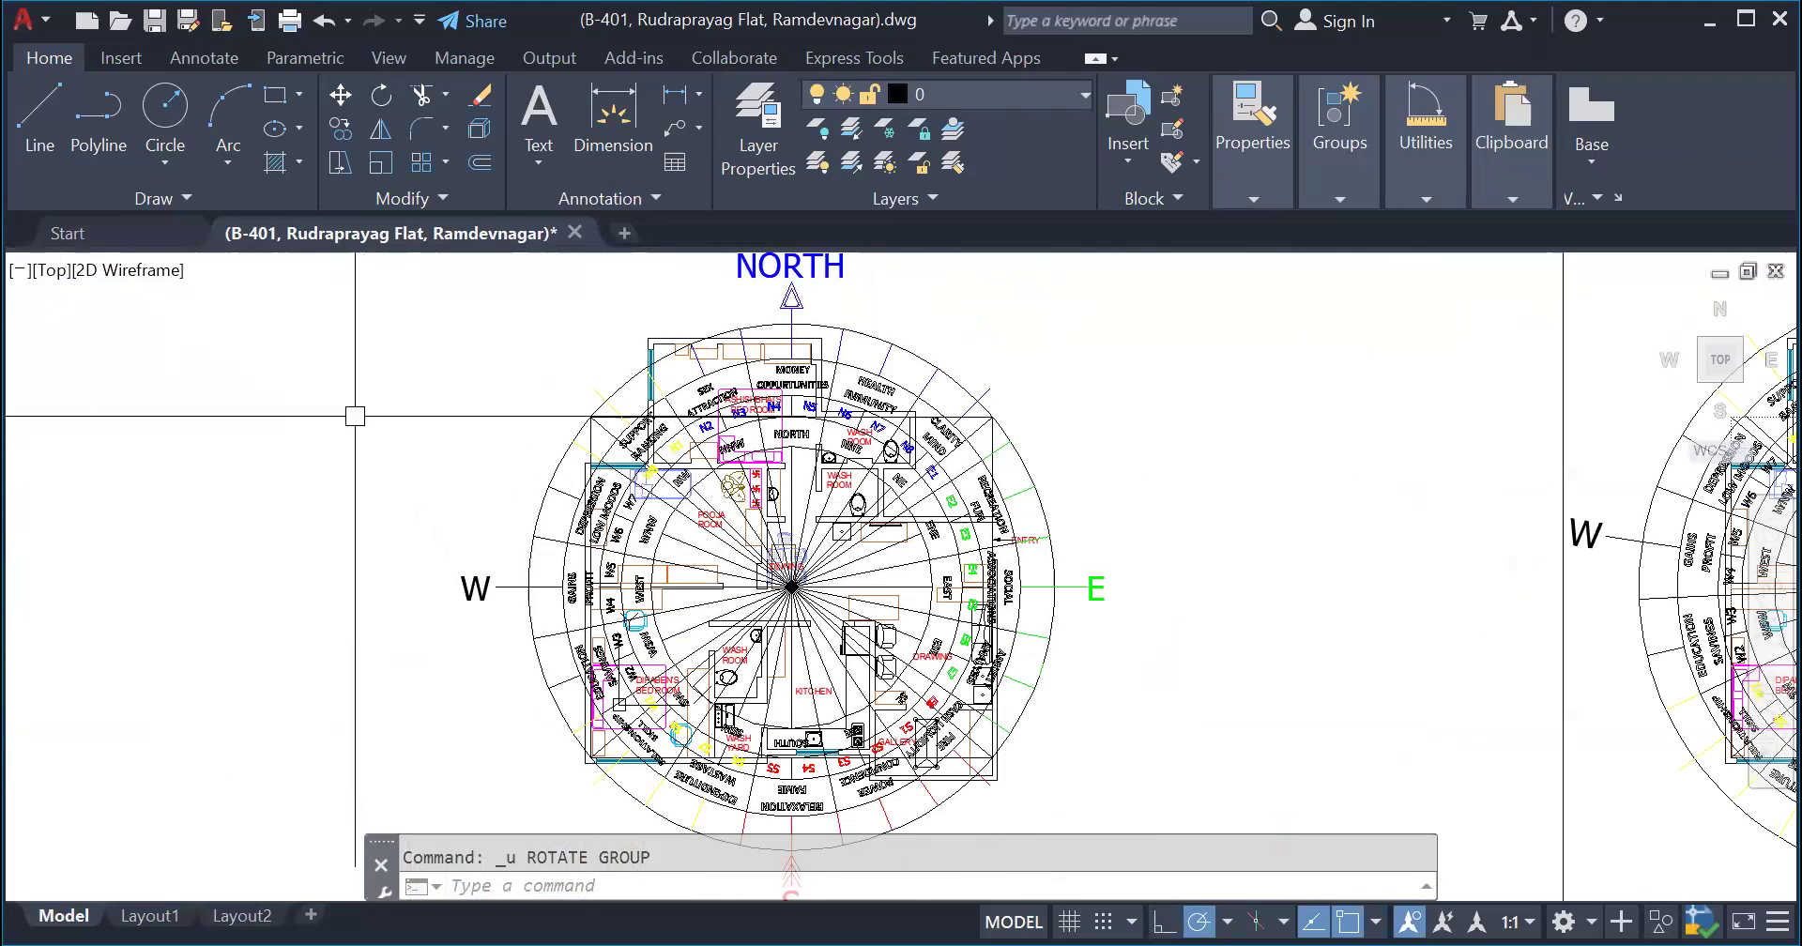
scroll(354, 412, down, 2)
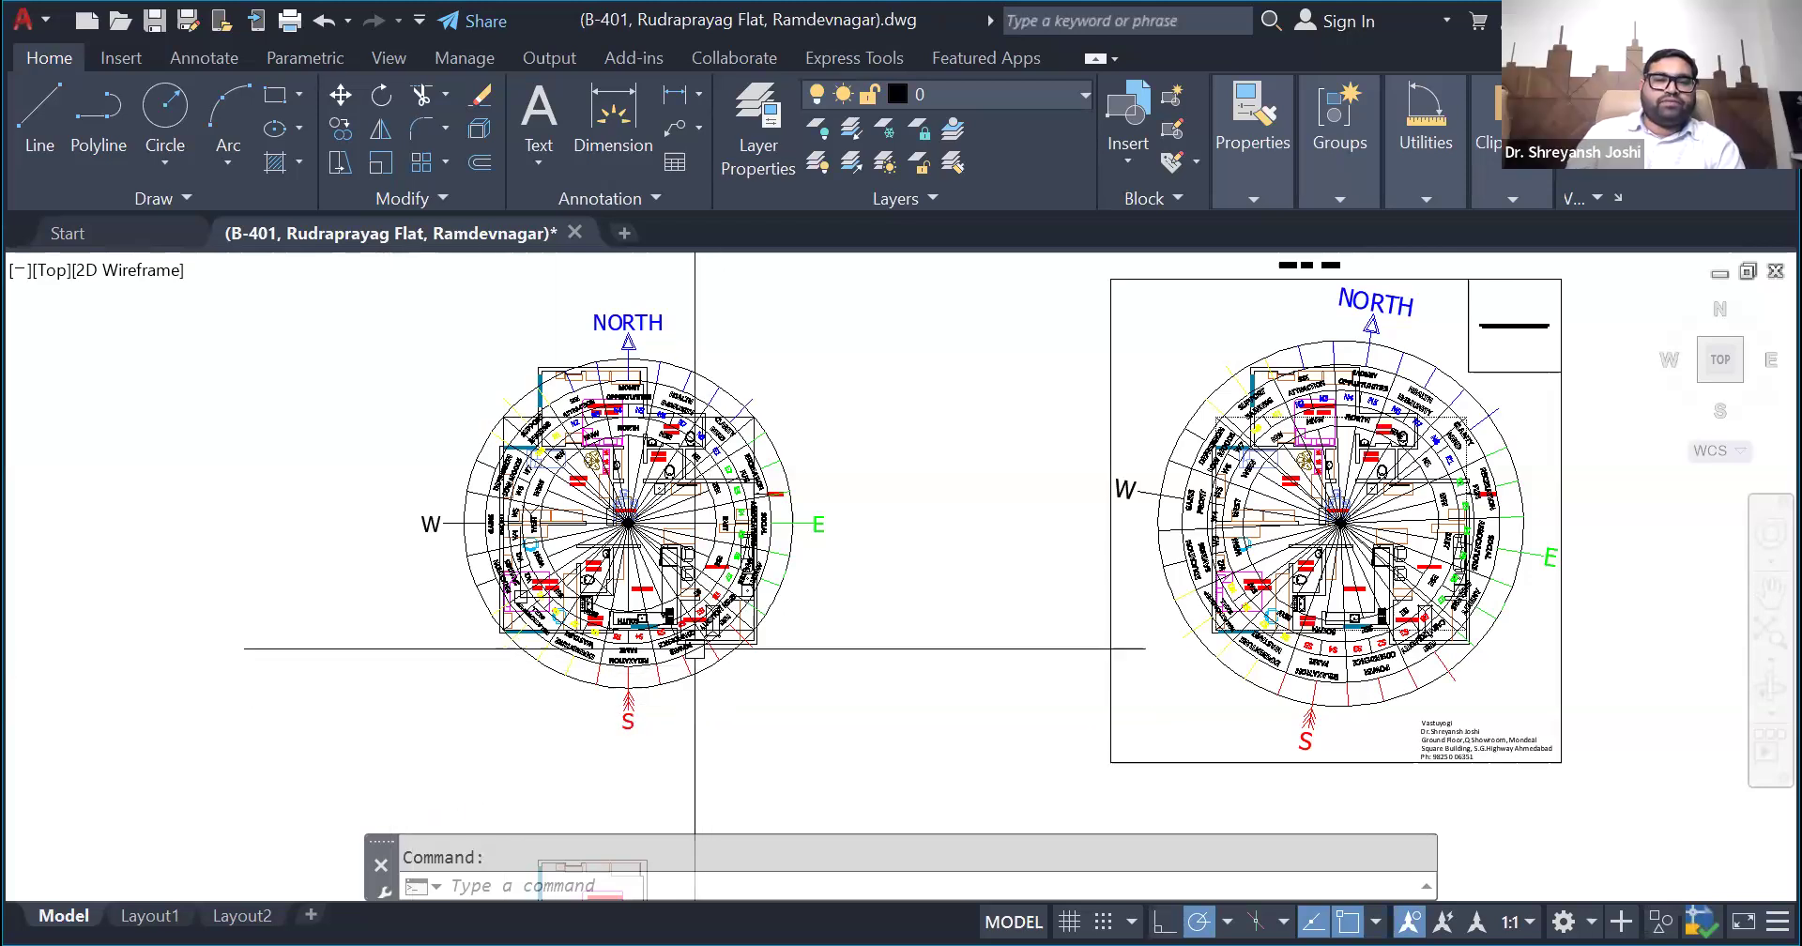
- Try stretching the upper edge of the plan copy's bounding rectangle to the projecting bedroom's top wall and back, and clear the selection
scroll(590, 537, down, 2)
scroll(623, 819, up, 6)
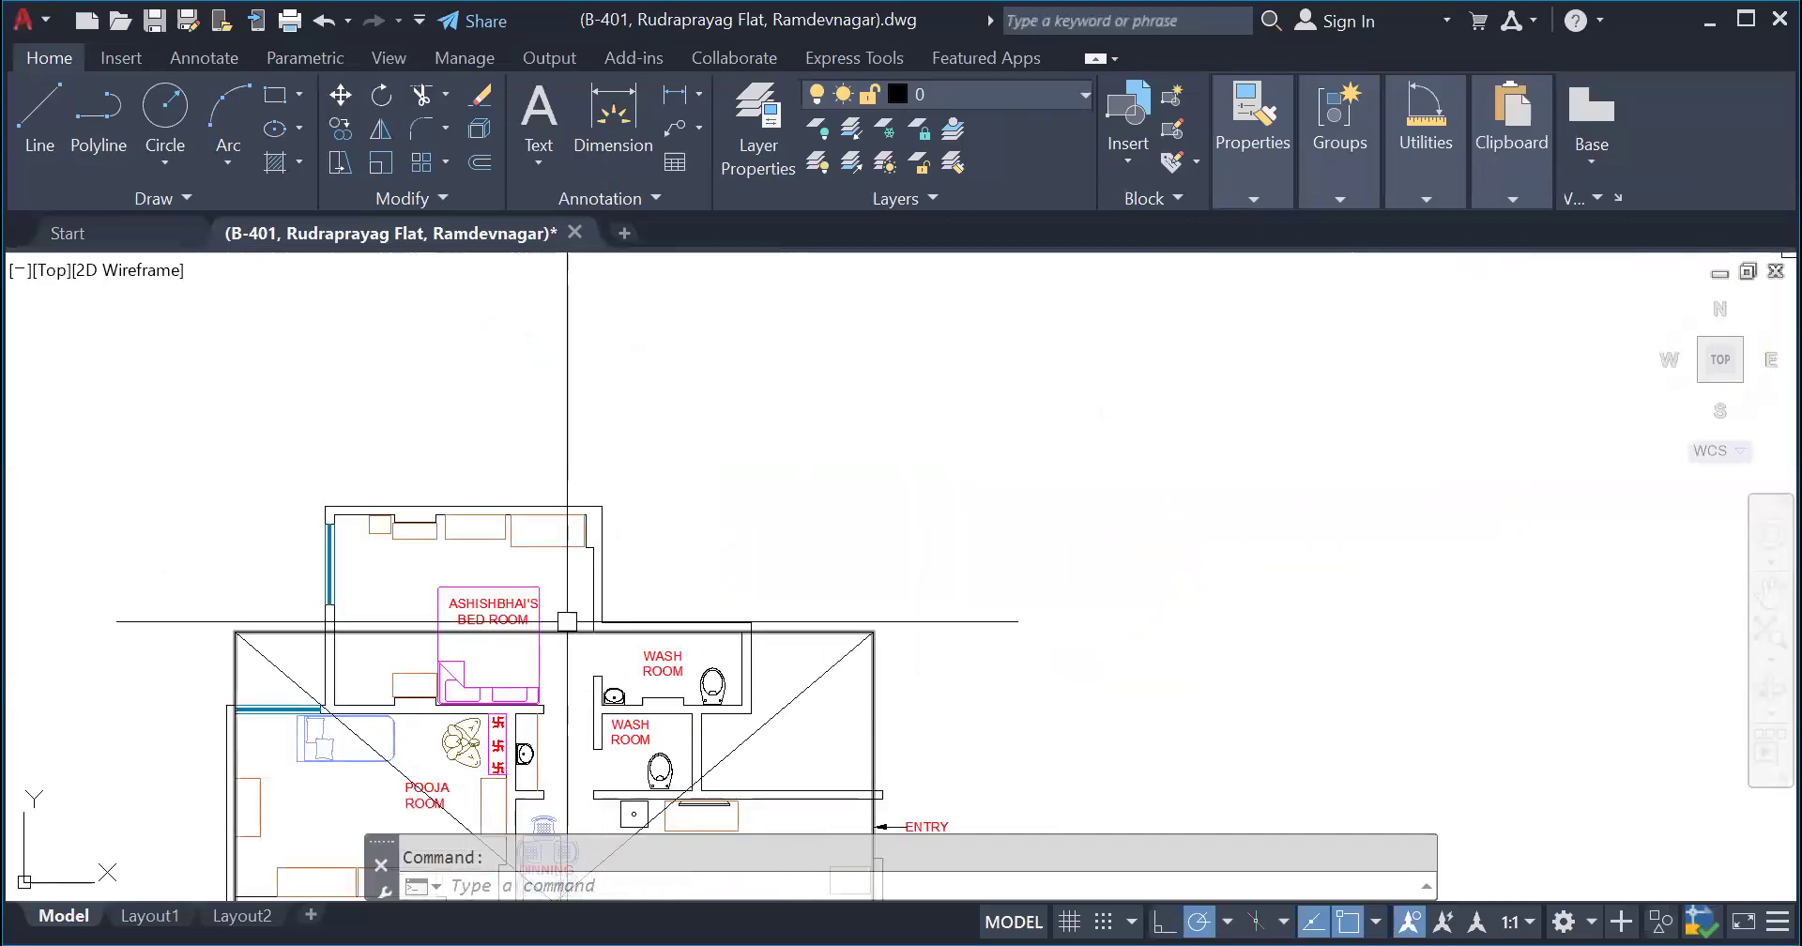
click(567, 621)
click(554, 632)
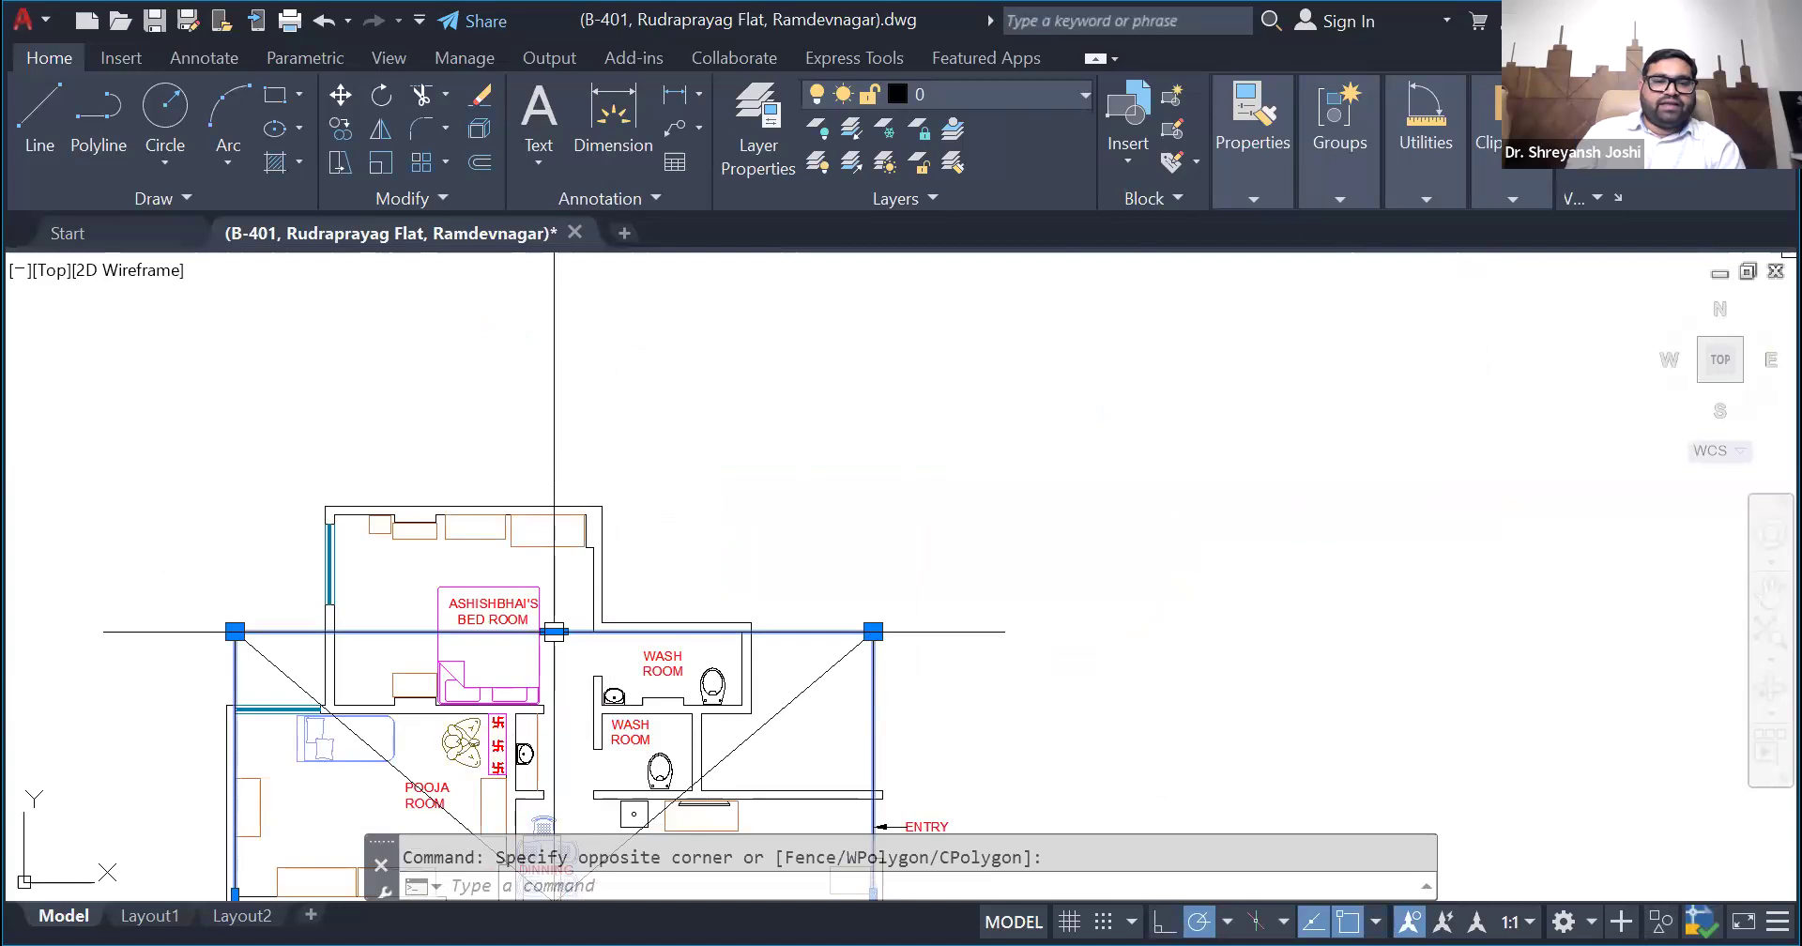
click(554, 632)
scroll(479, 470, up, 2)
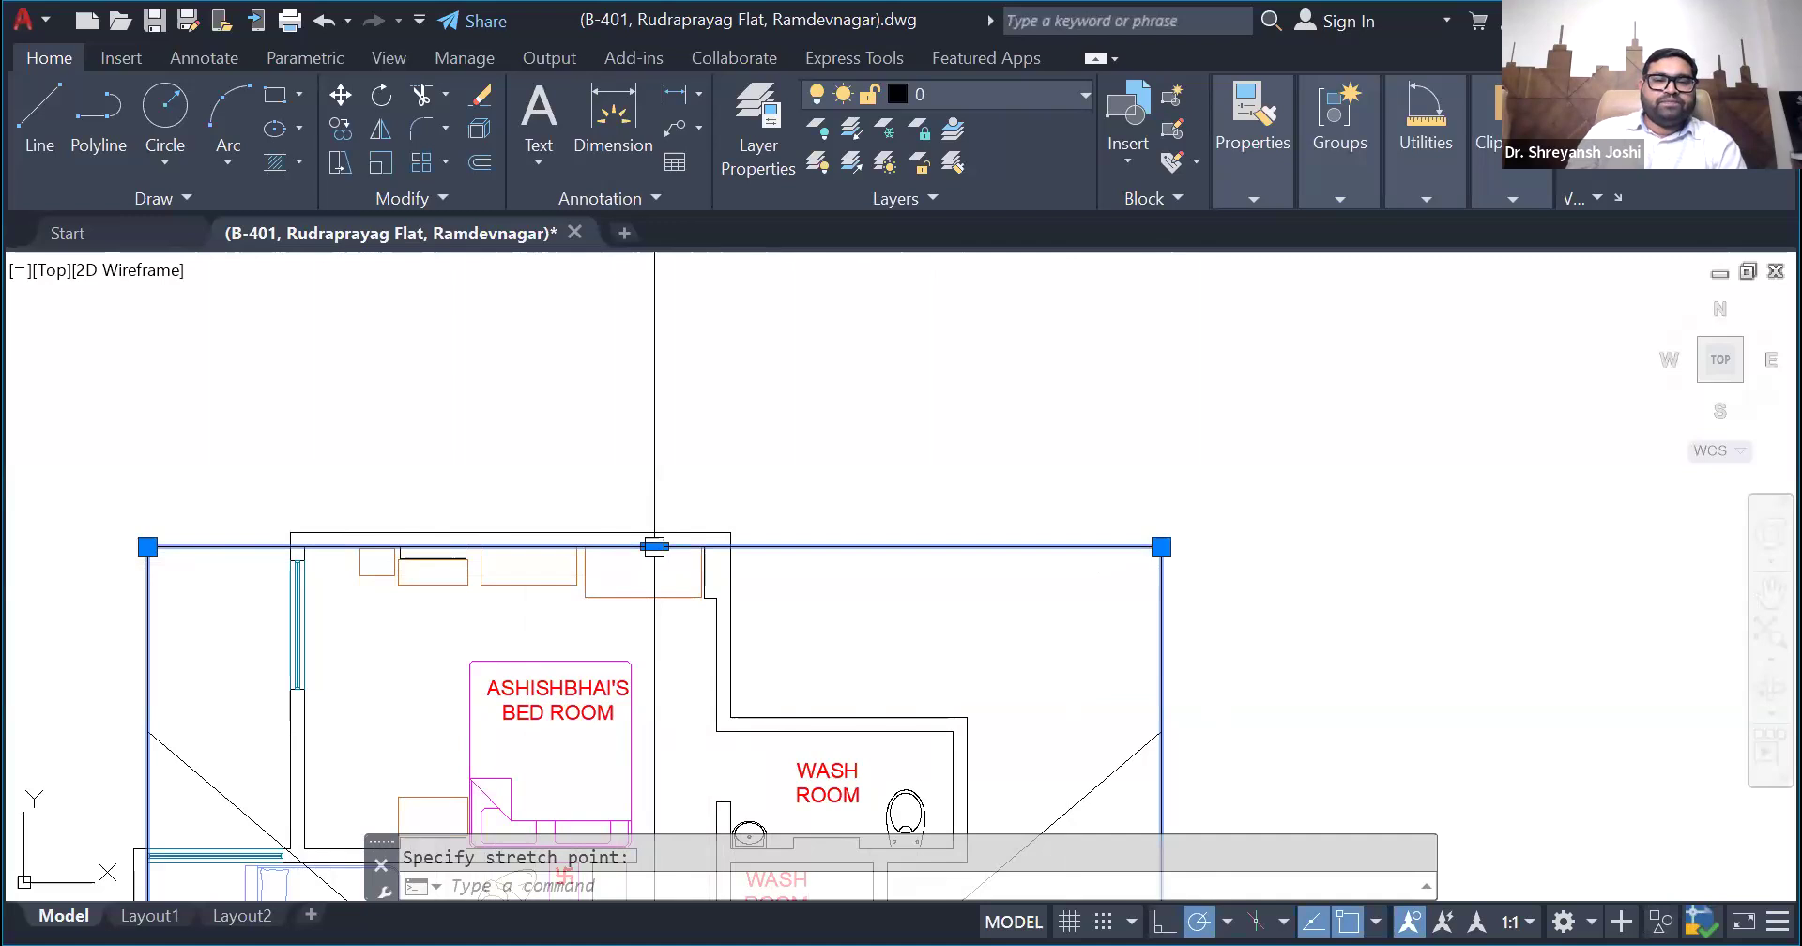
scroll(652, 426, down, 2)
scroll(742, 699, up, 2)
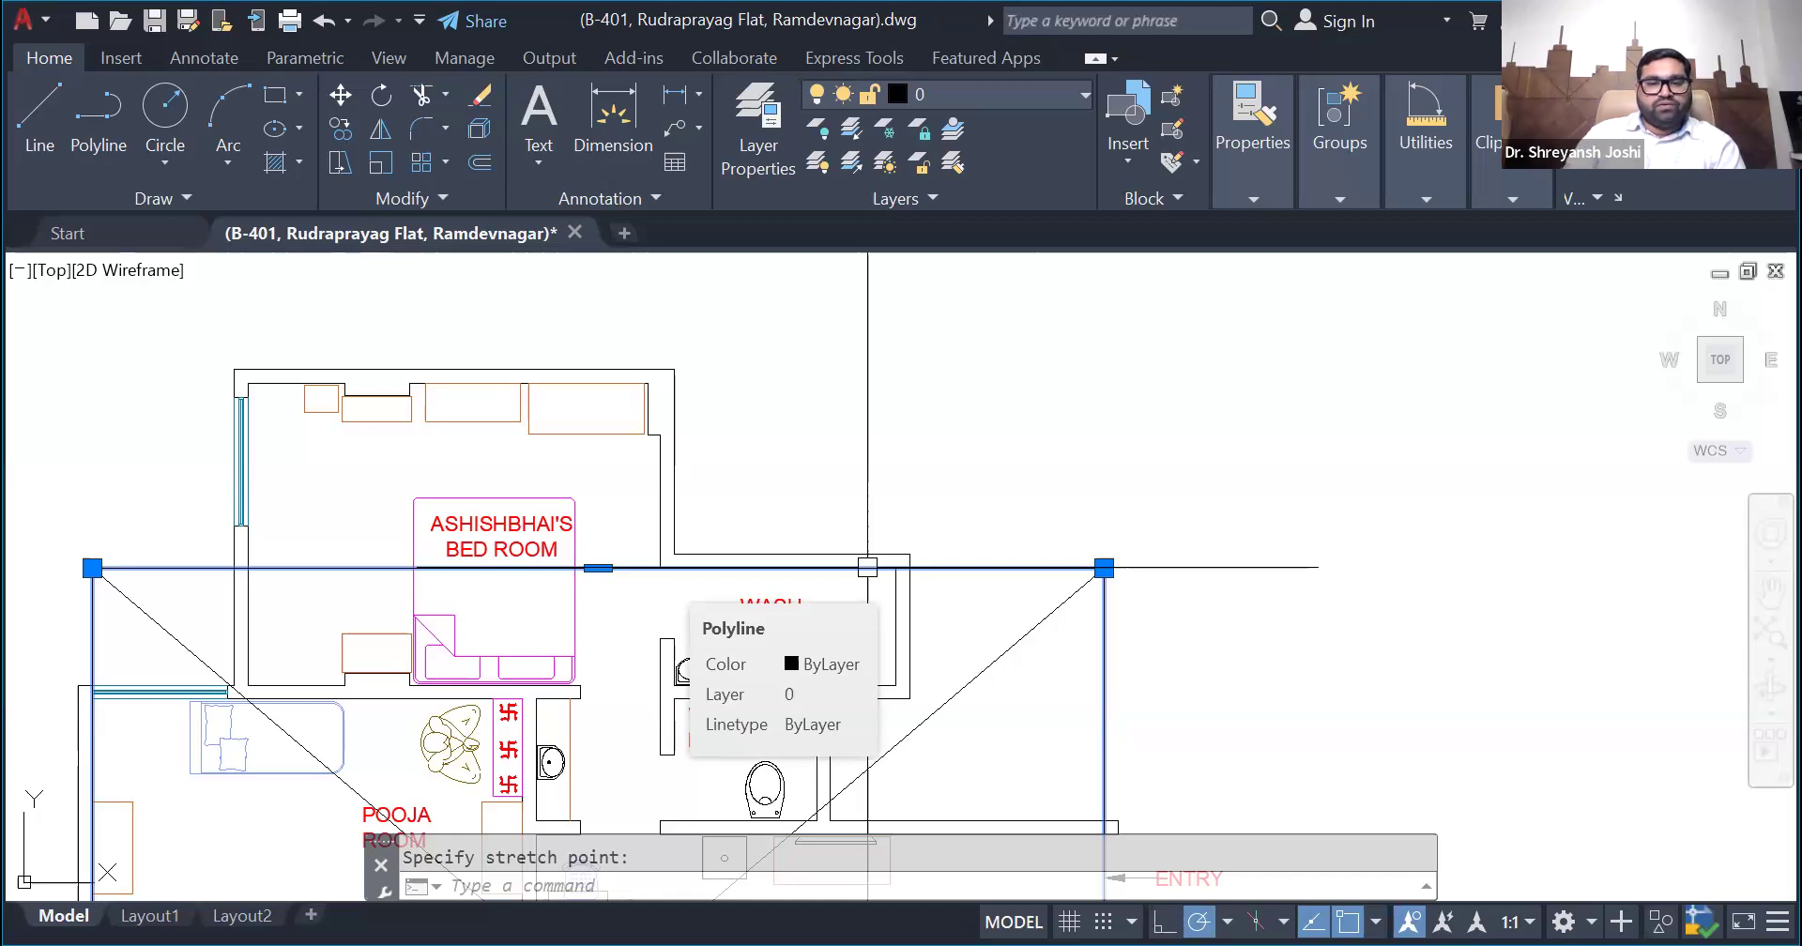
scroll(868, 567, down, 6)
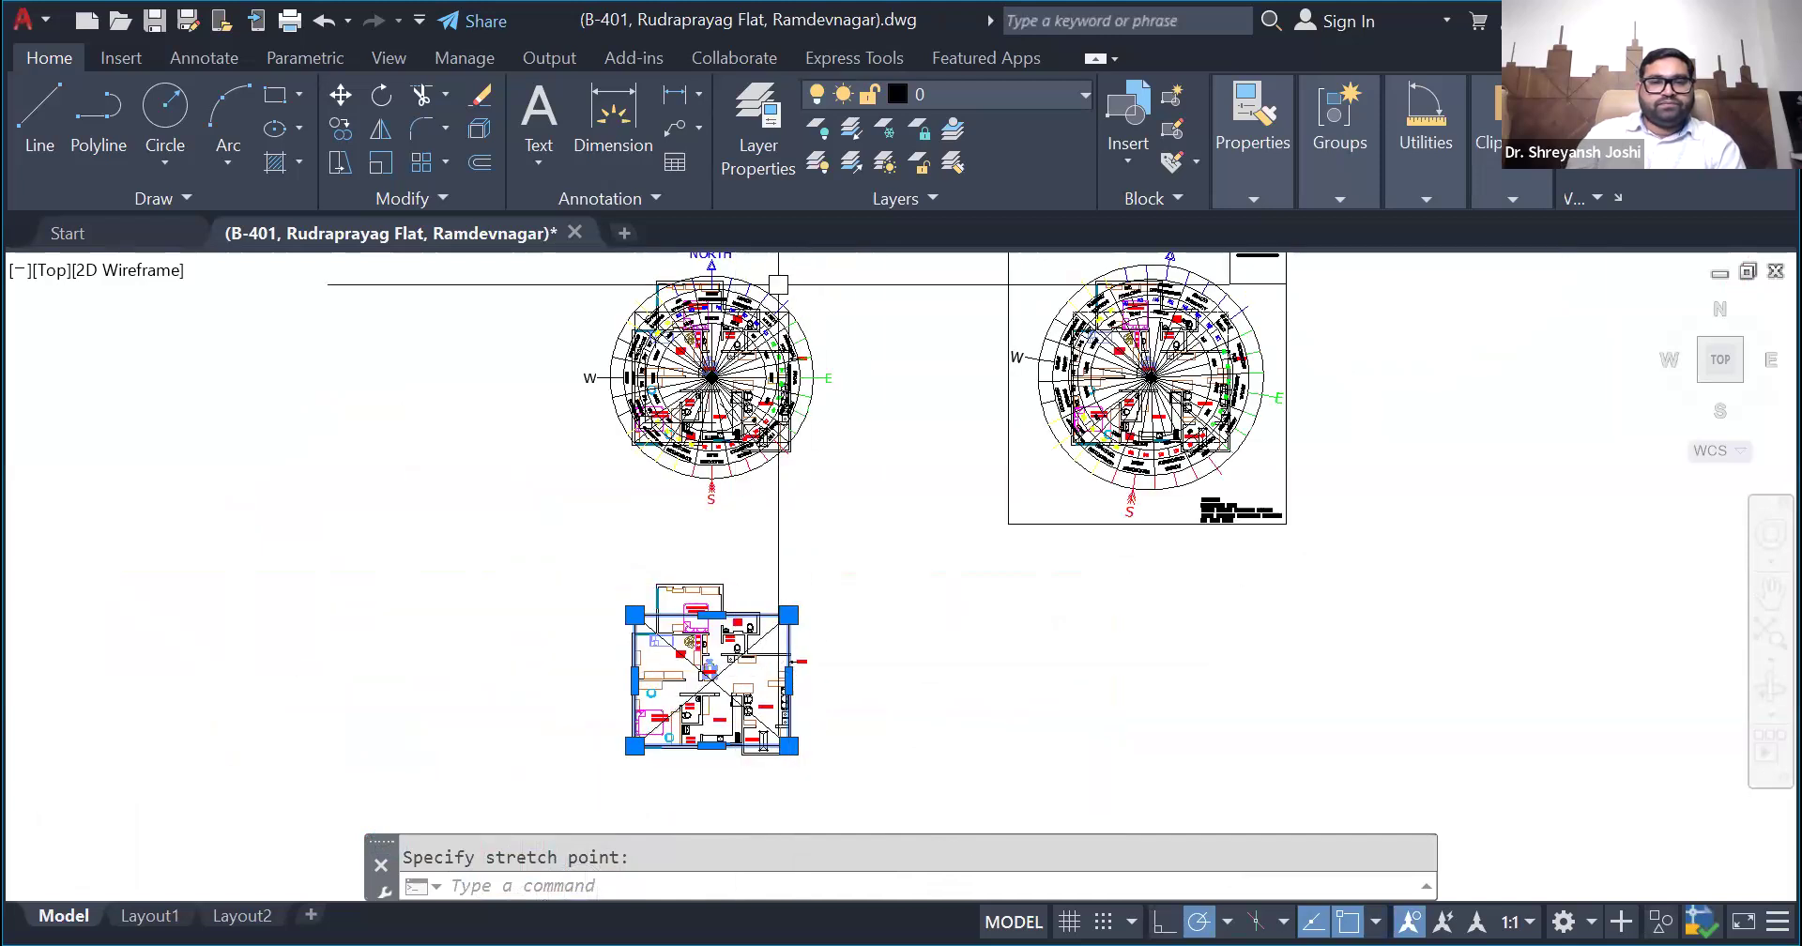
scroll(744, 287, up, 2)
scroll(714, 623, down, 2)
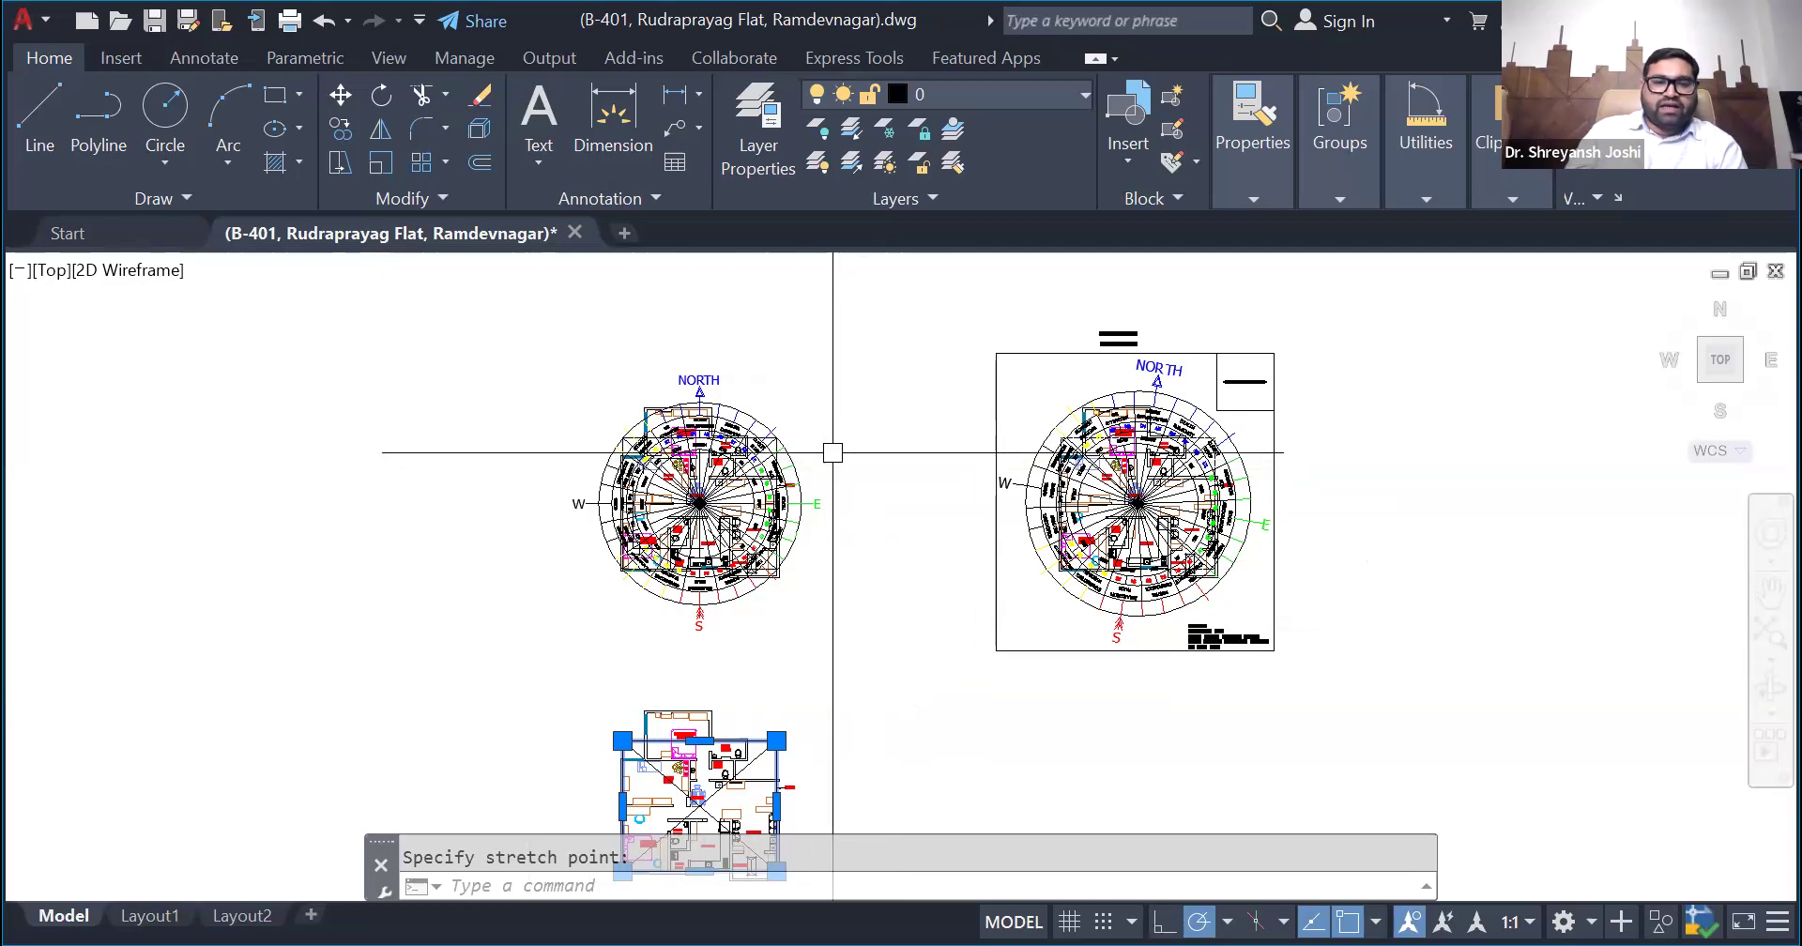
key(Escape)
key(Escape)
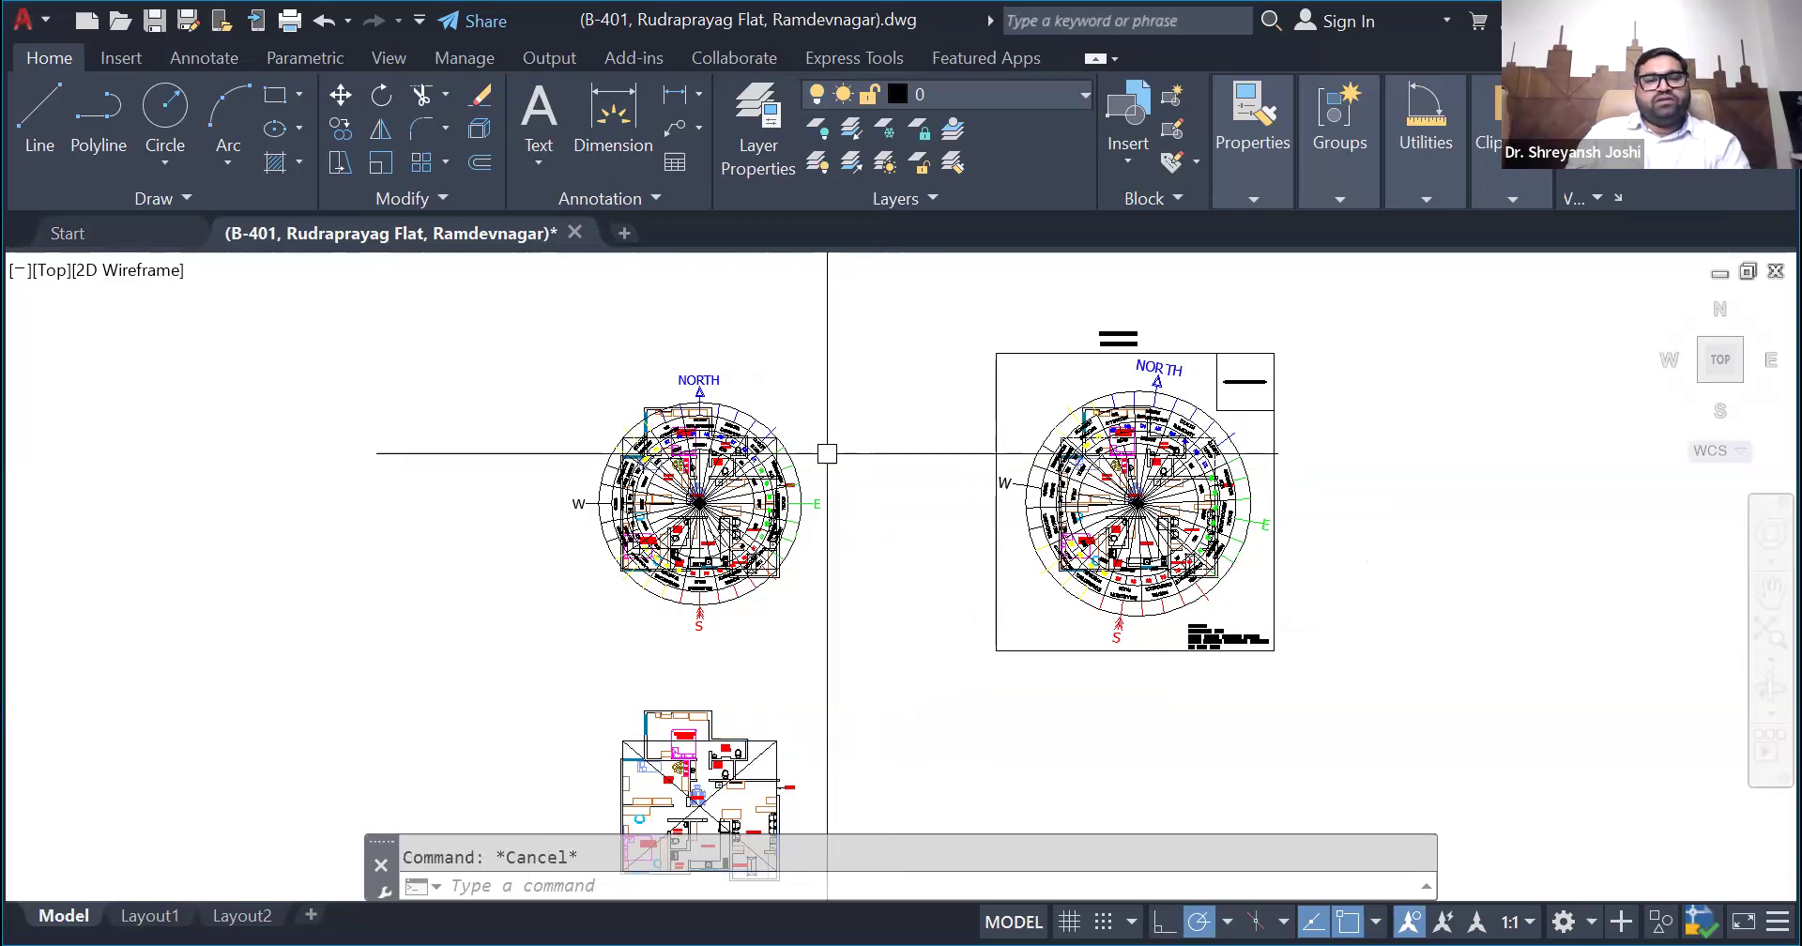
- Delete the bounding rectangle and its two diagonals from the plan copy
scroll(776, 512, down, 4)
scroll(824, 668, up, 4)
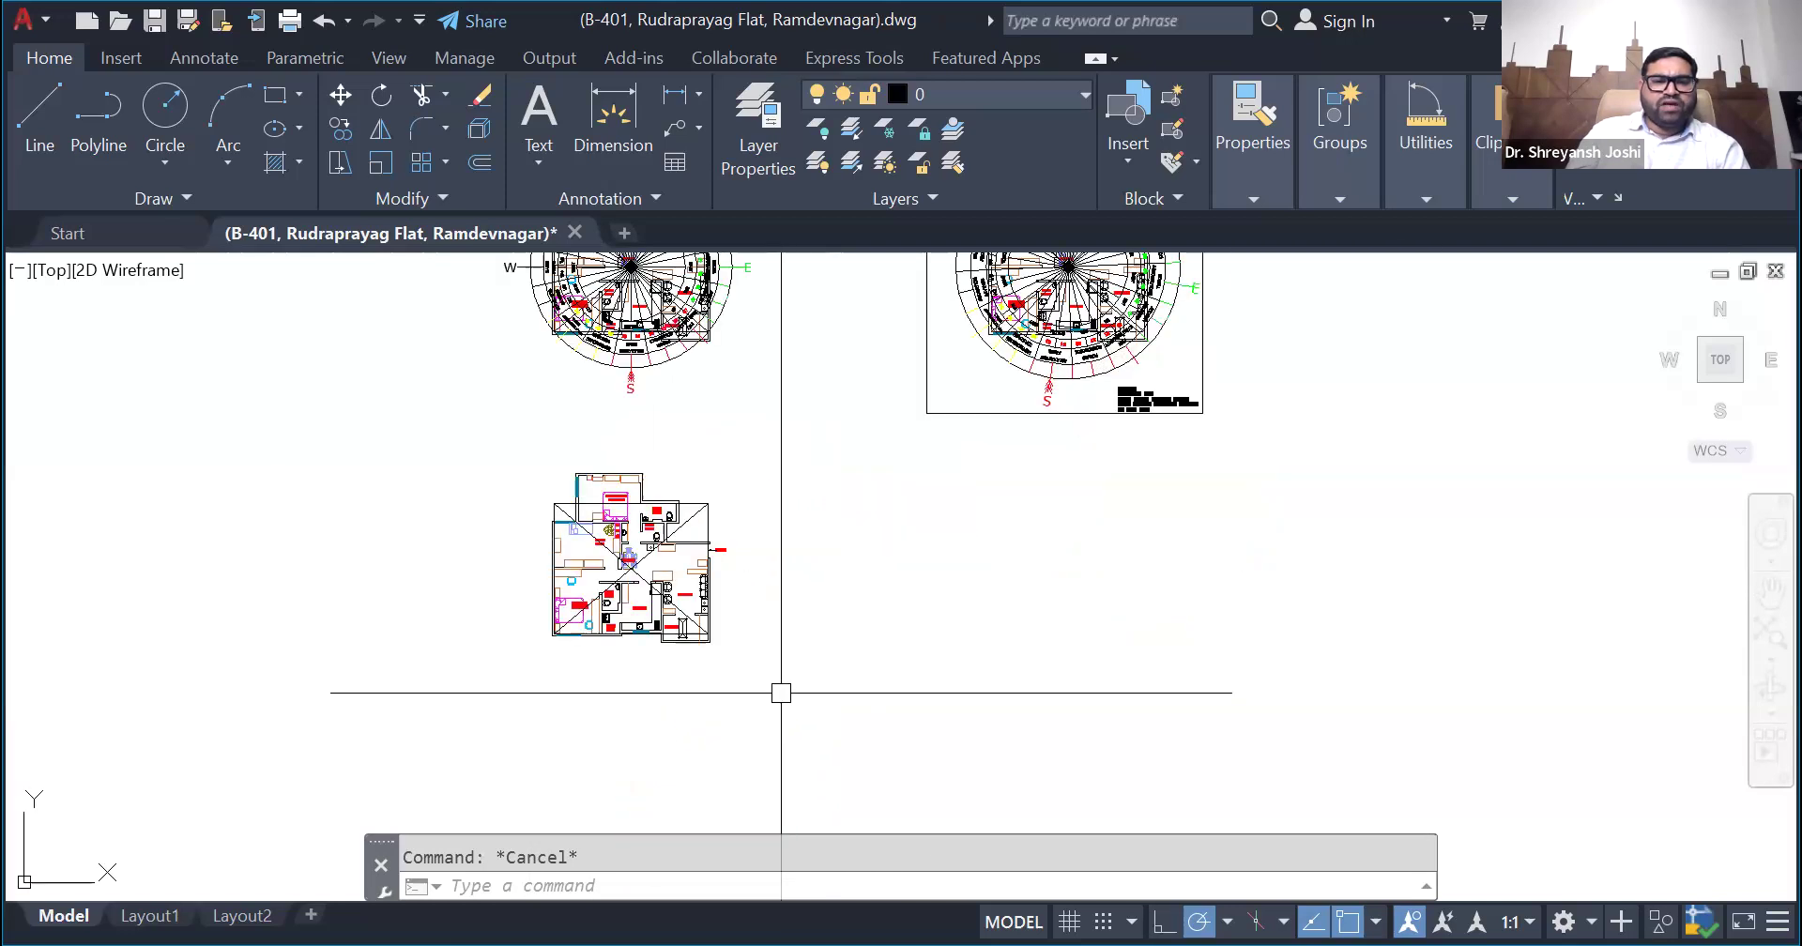
click(778, 703)
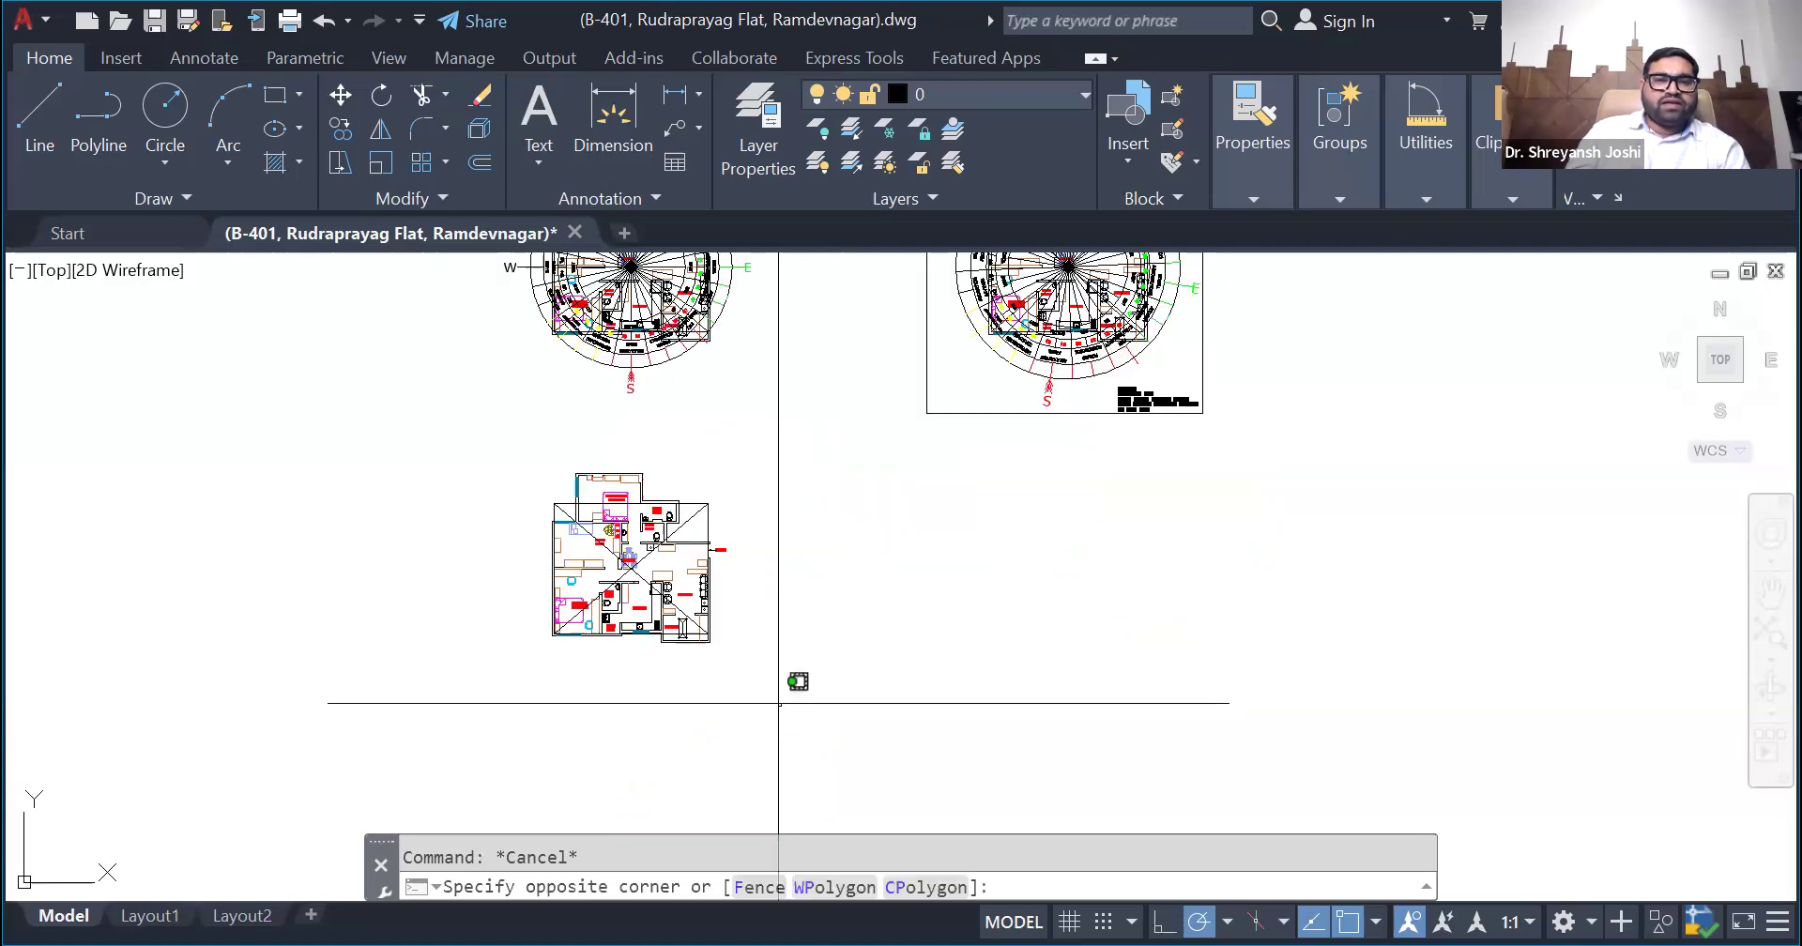
click(511, 443)
key(Escape)
scroll(701, 535, up, 4)
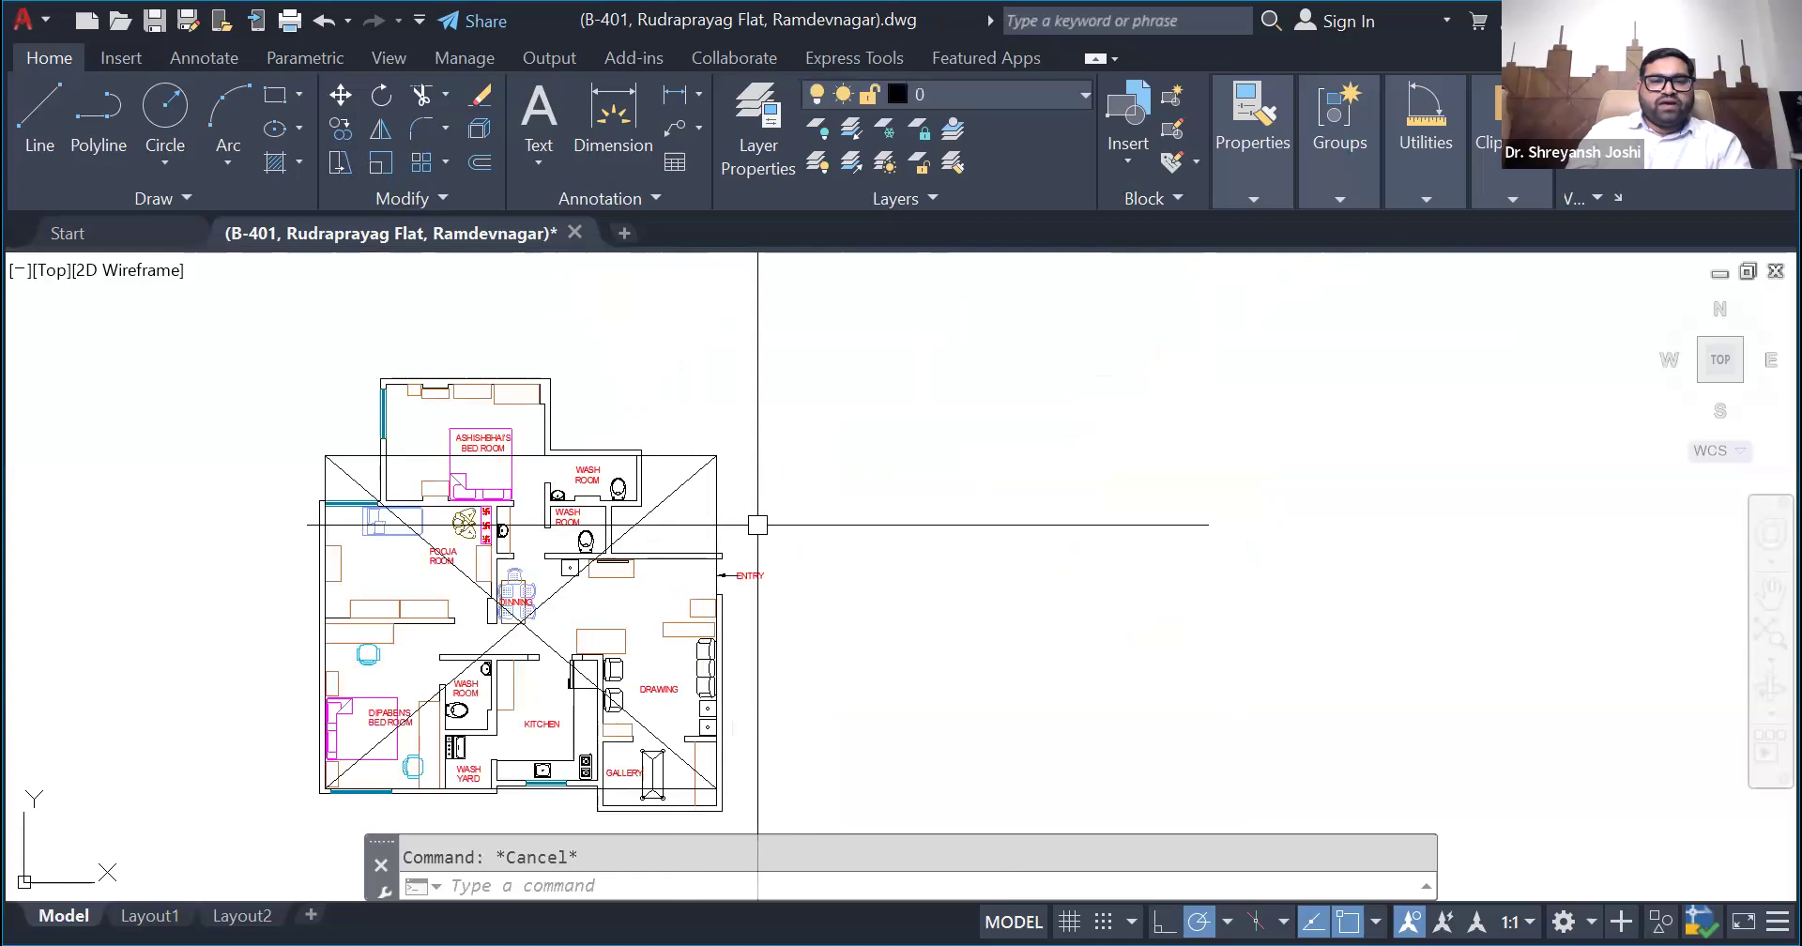
click(758, 524)
click(665, 497)
scroll(344, 486, up, 4)
click(346, 457)
scroll(477, 444, down, 4)
key(Delete)
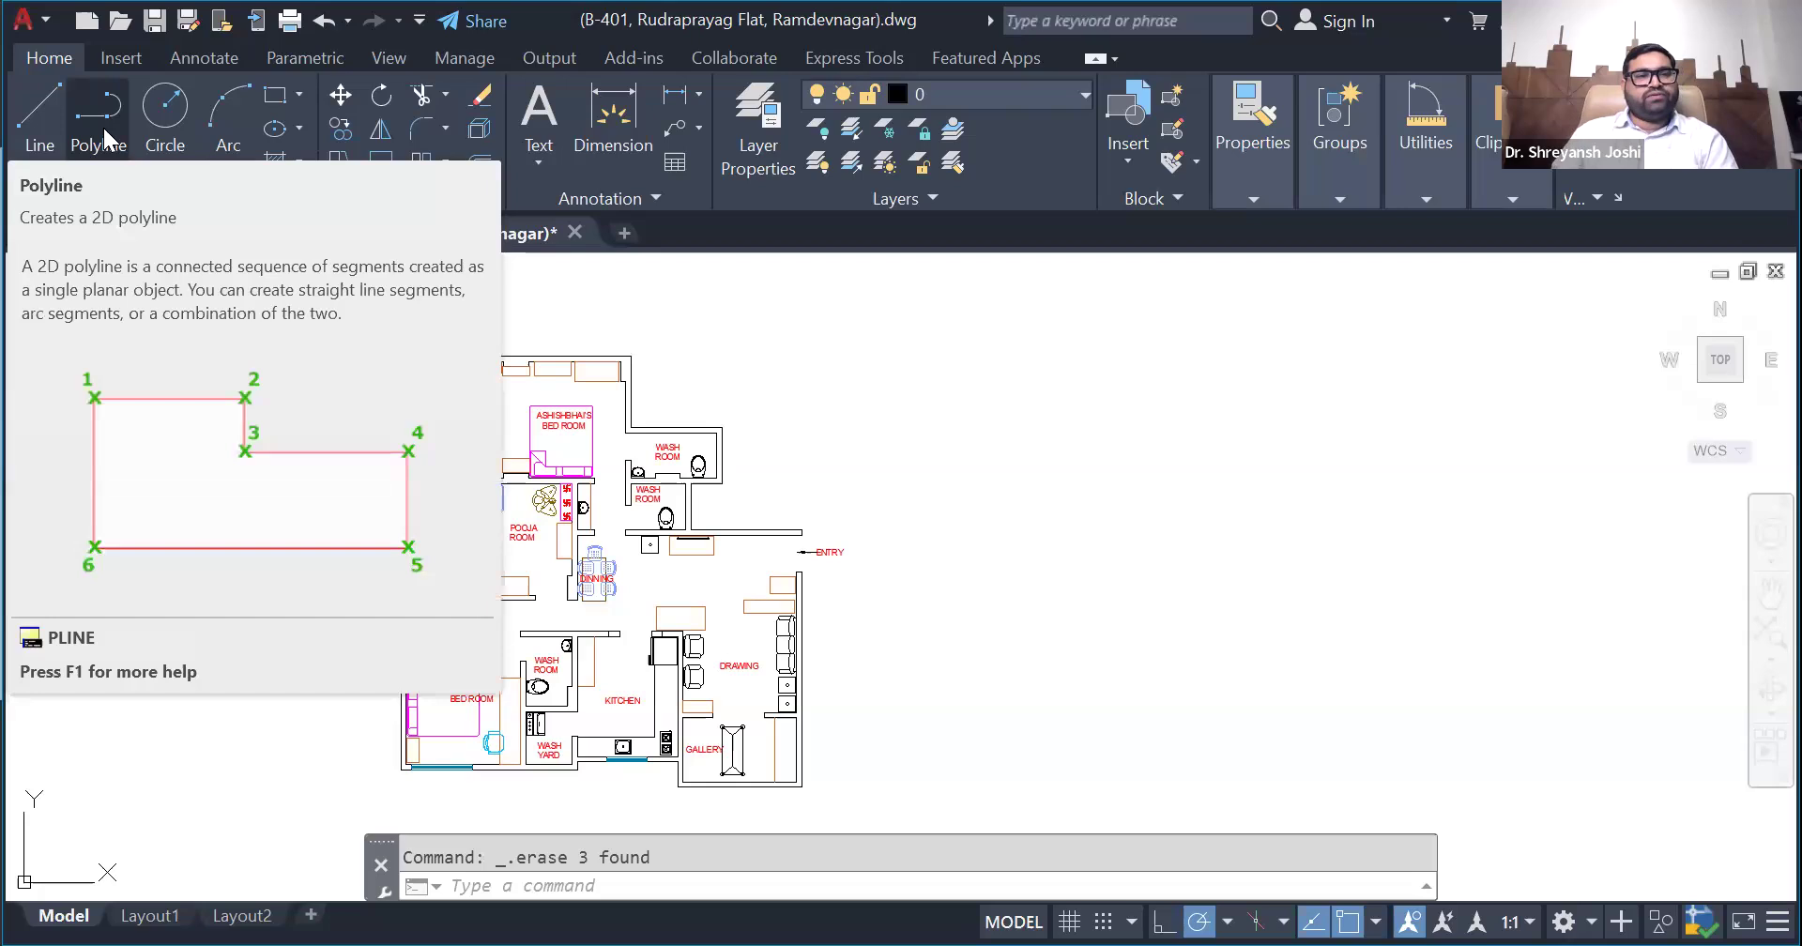
- Trace the plan copy's boundary with a polyline along its inner walls, starting and ending at the projecting bedroom's upper-left inner corner
click(103, 125)
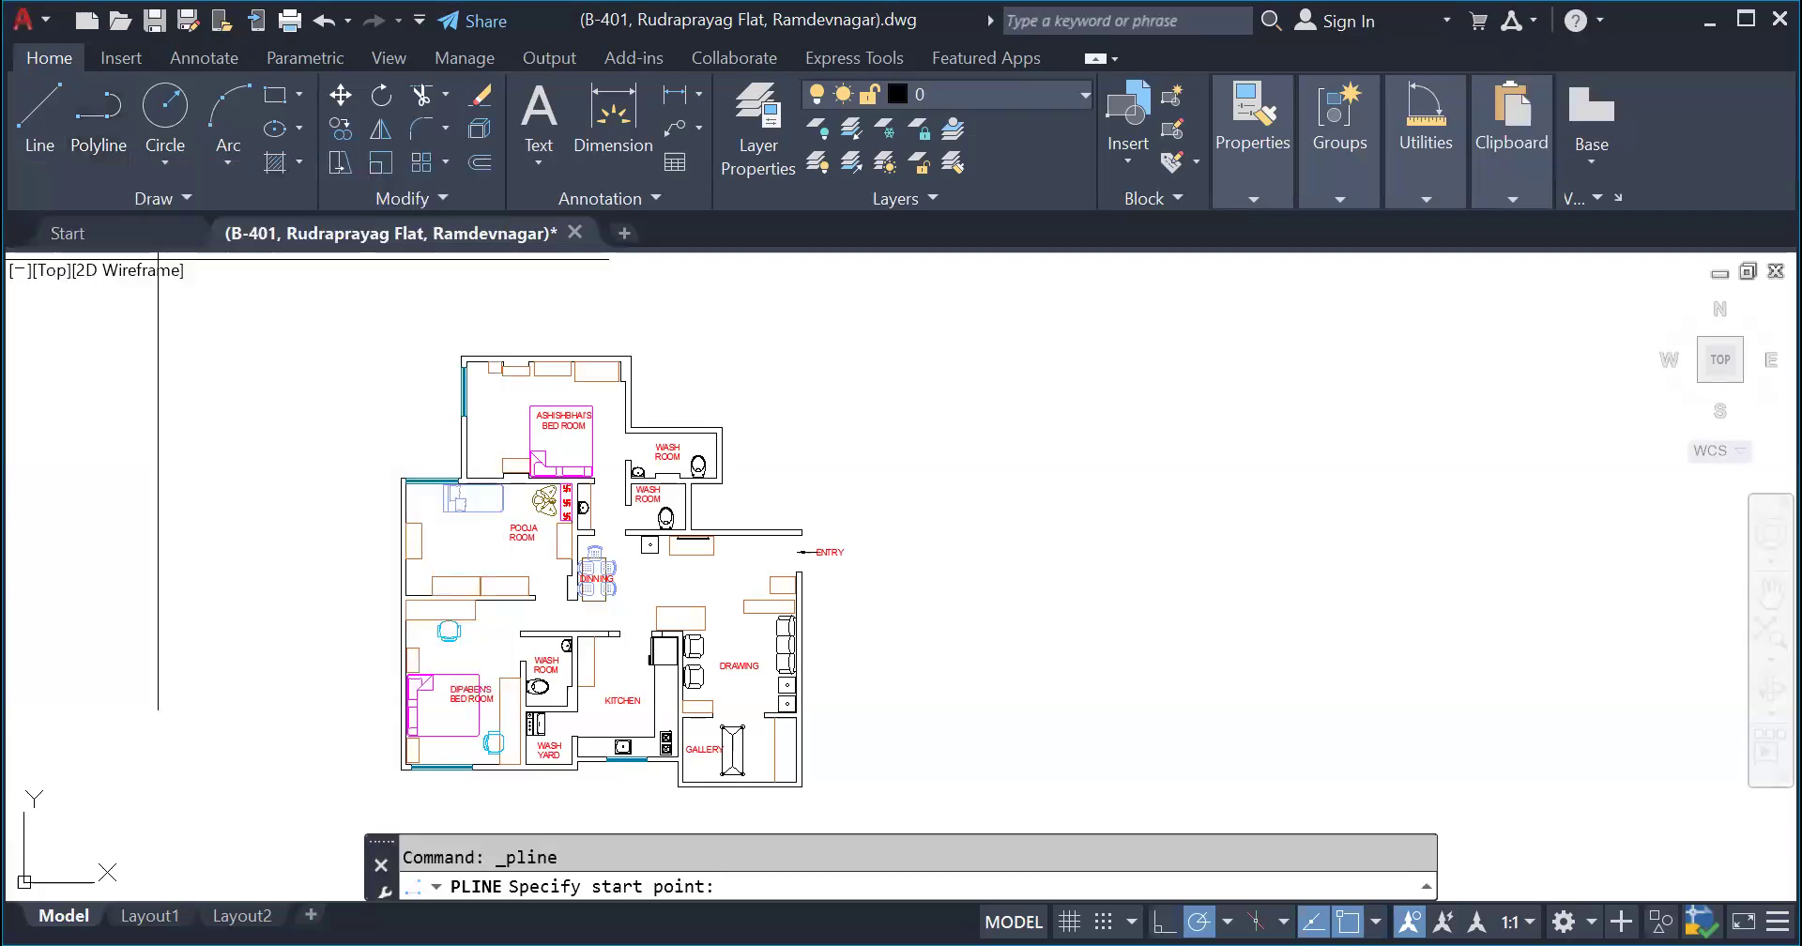
scroll(462, 358, up, 10)
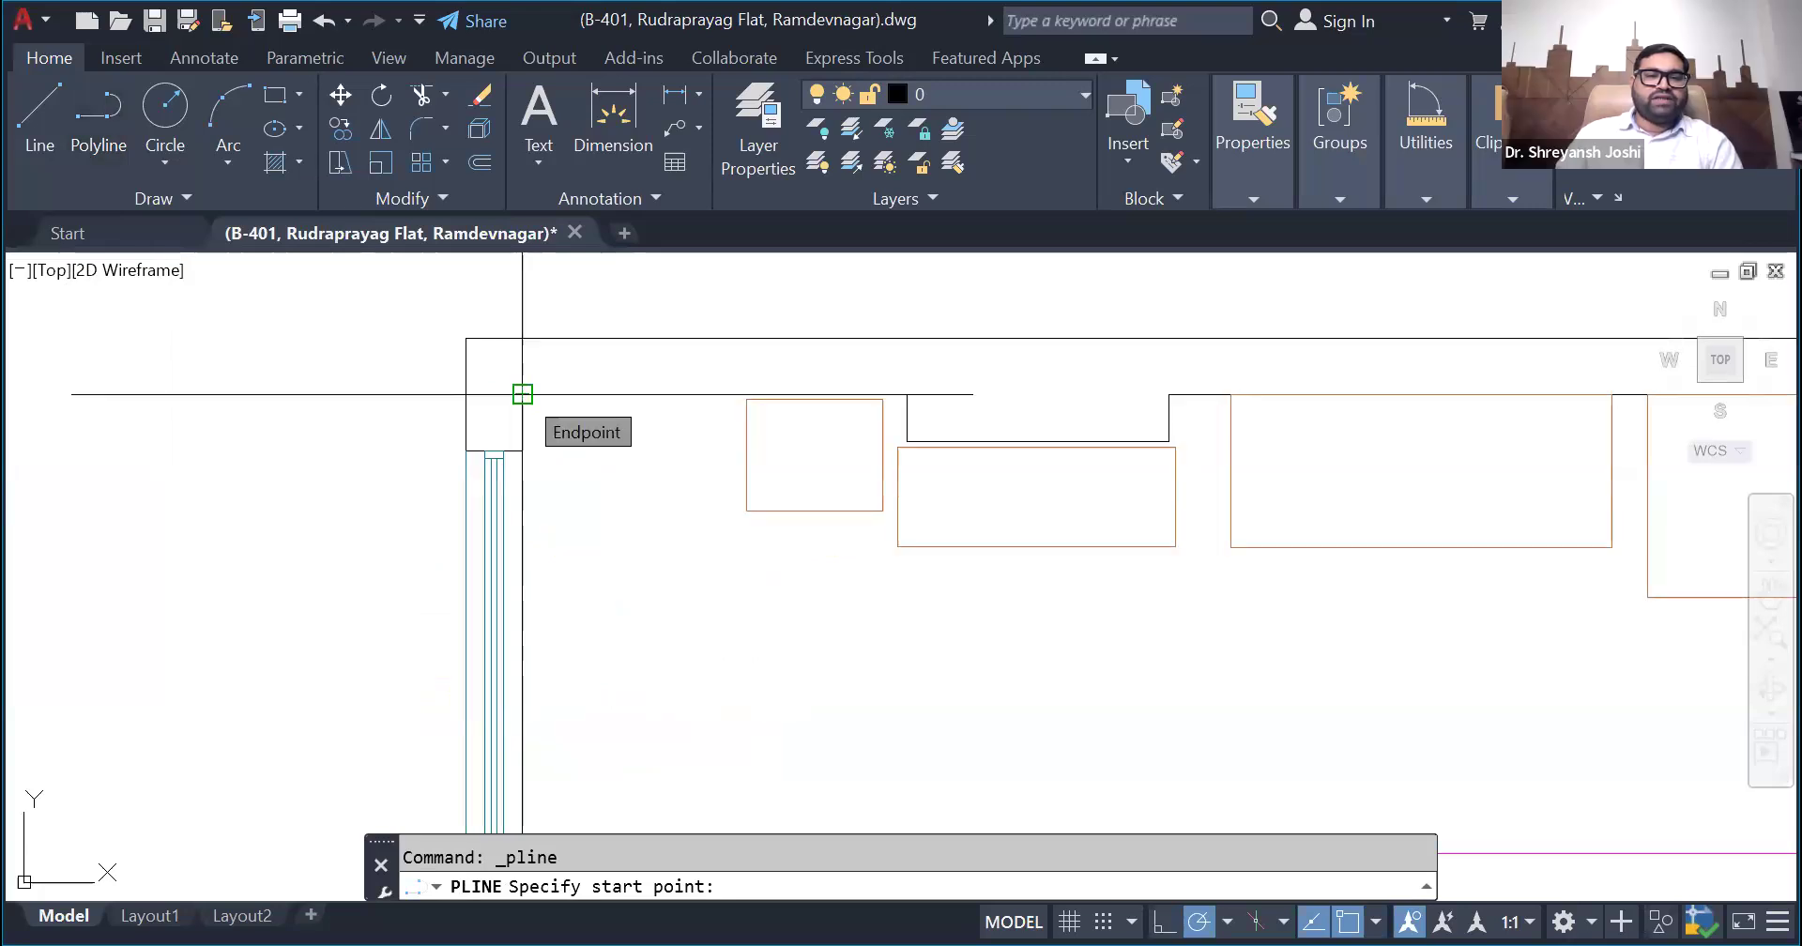
scroll(522, 395, down, 5)
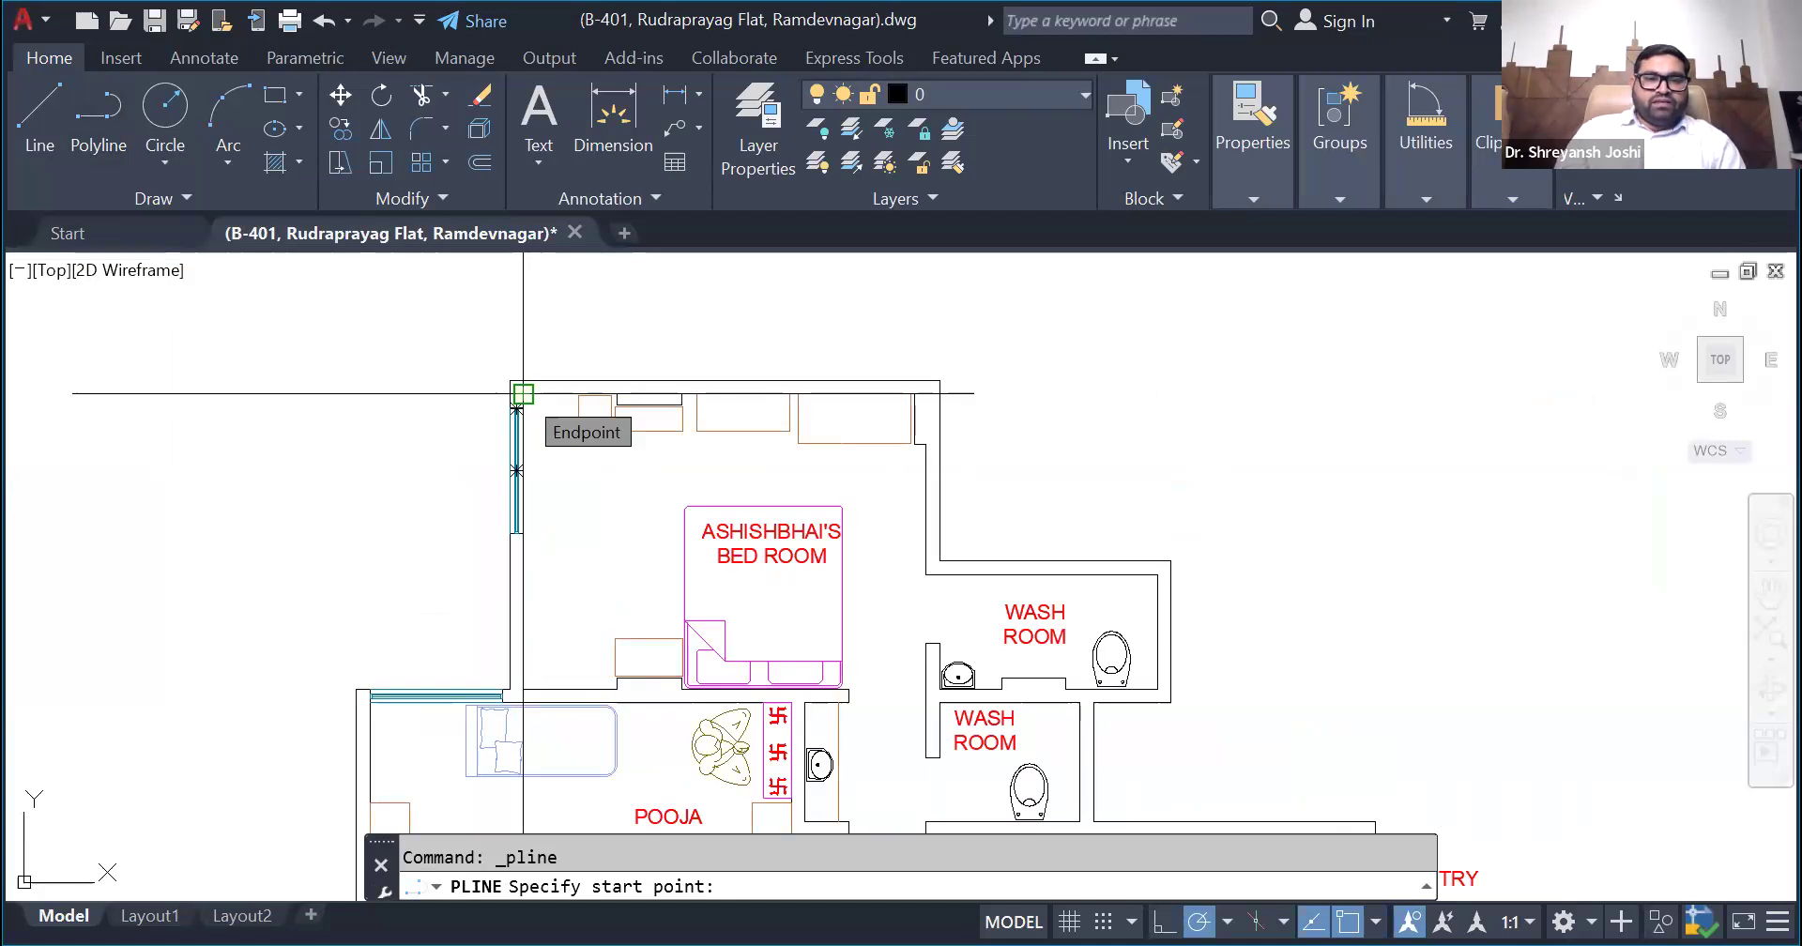
scroll(523, 393, up, 3)
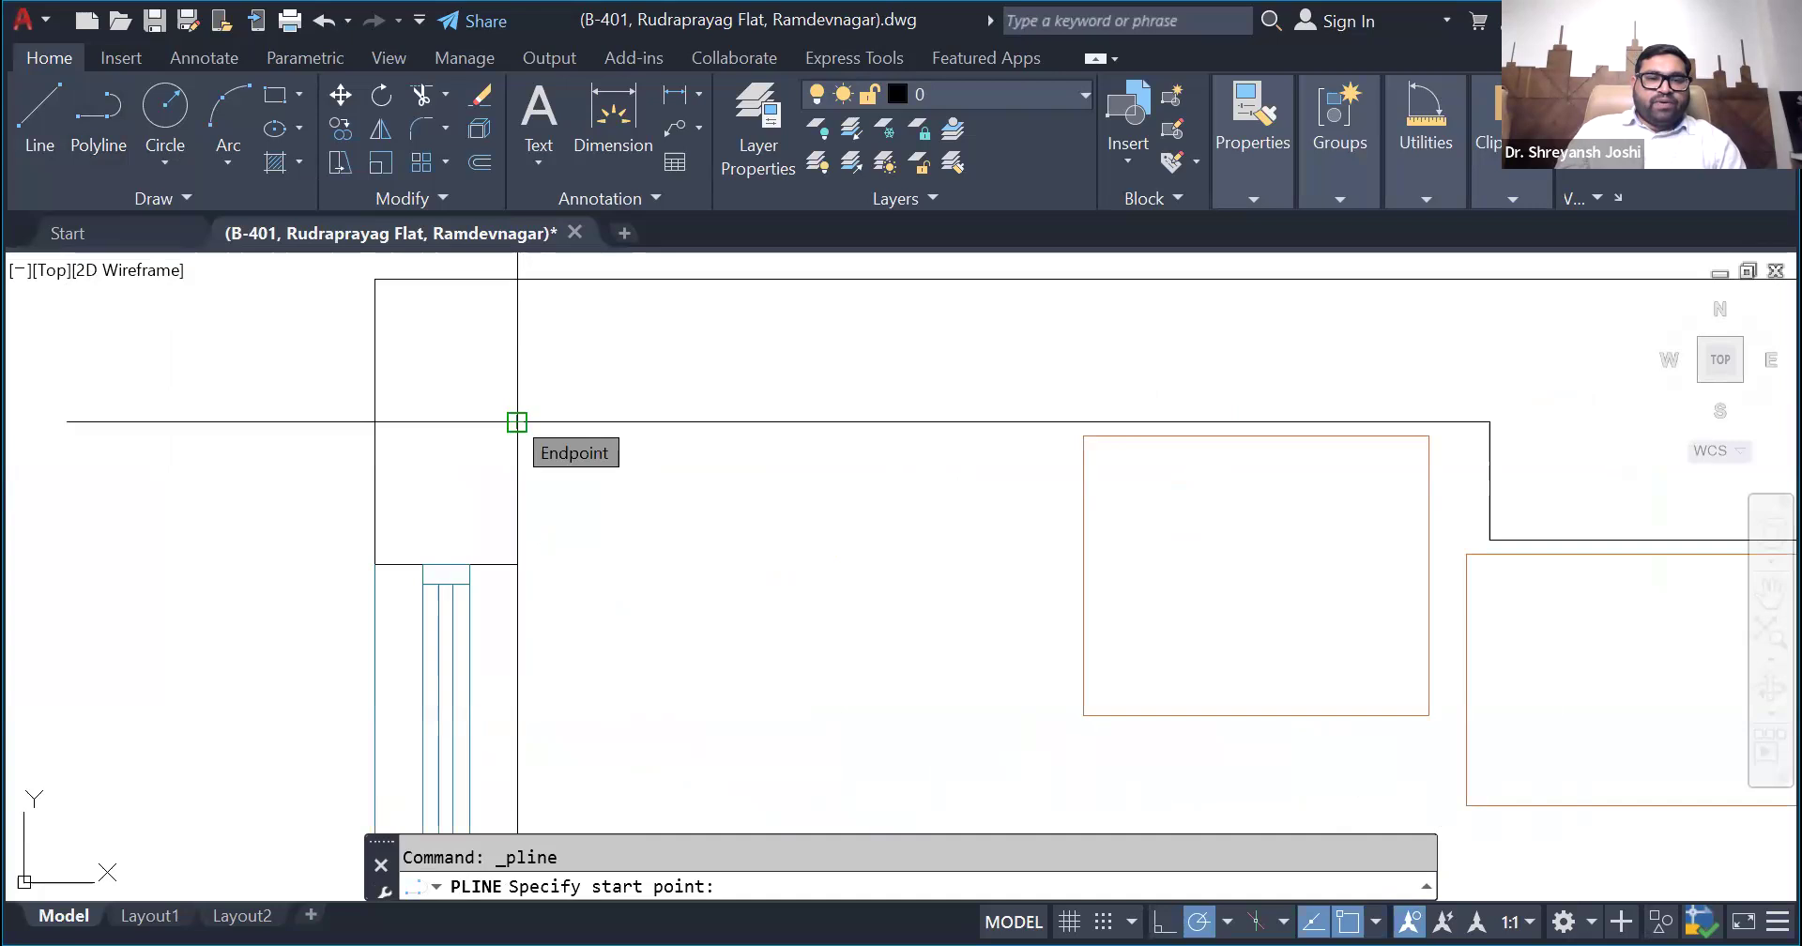
click(516, 422)
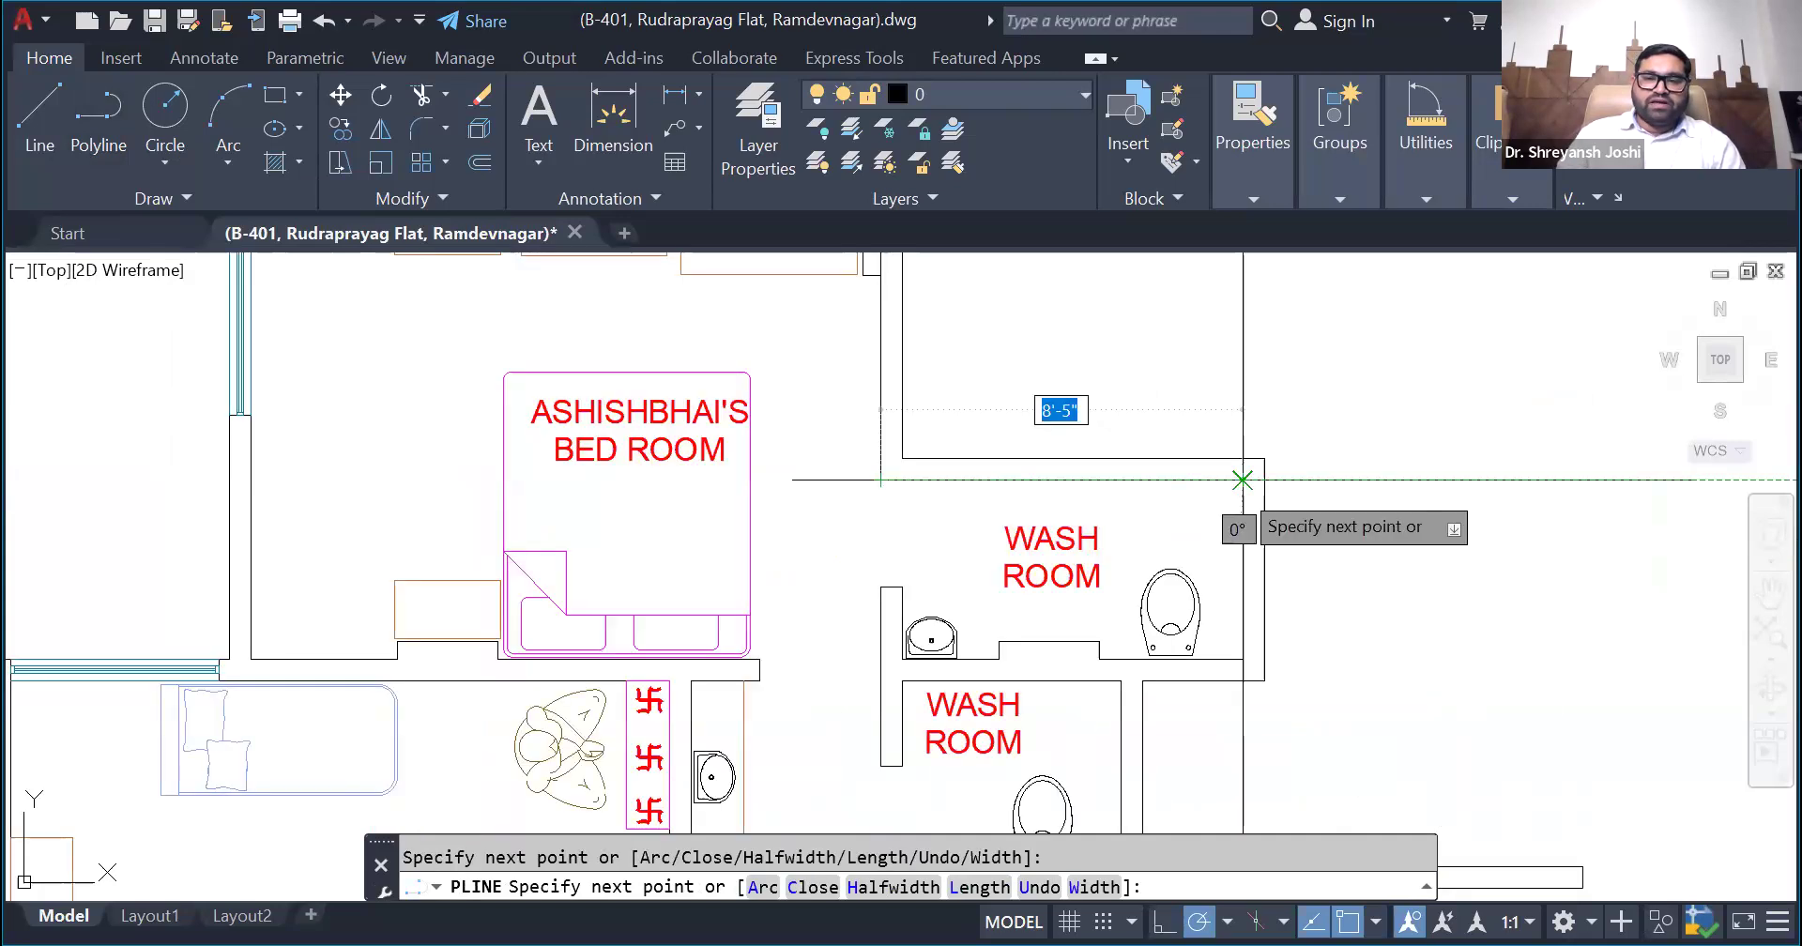
click(1243, 480)
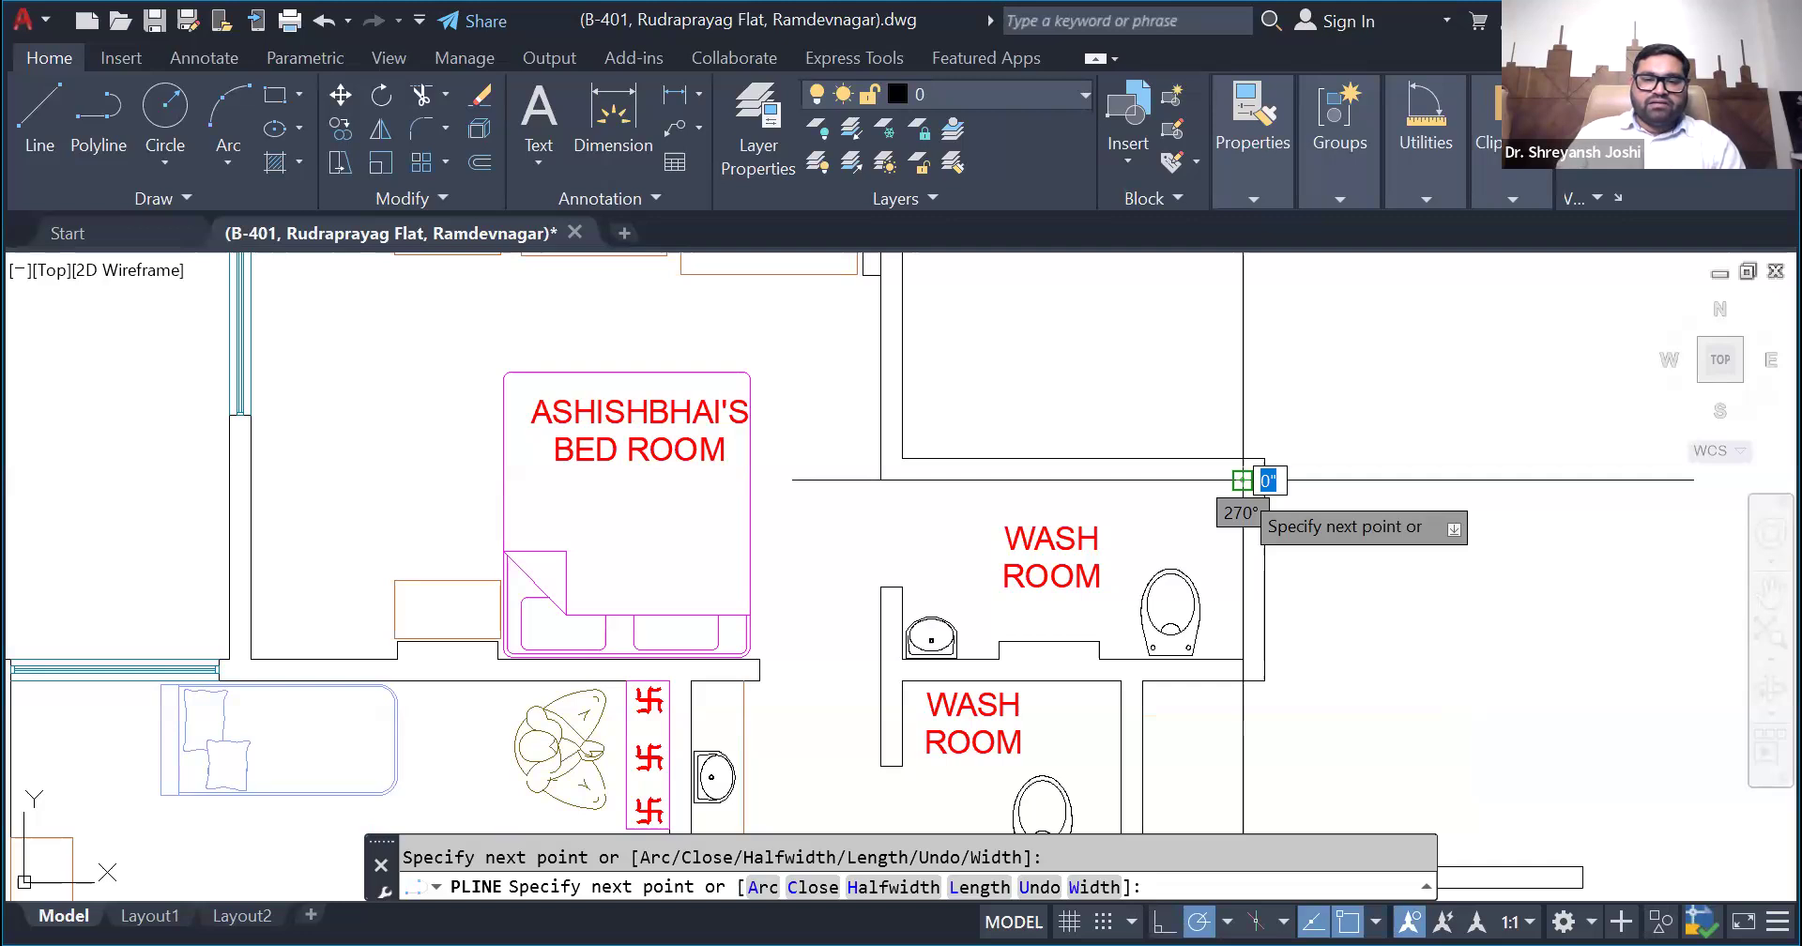
scroll(1242, 481, up, 5)
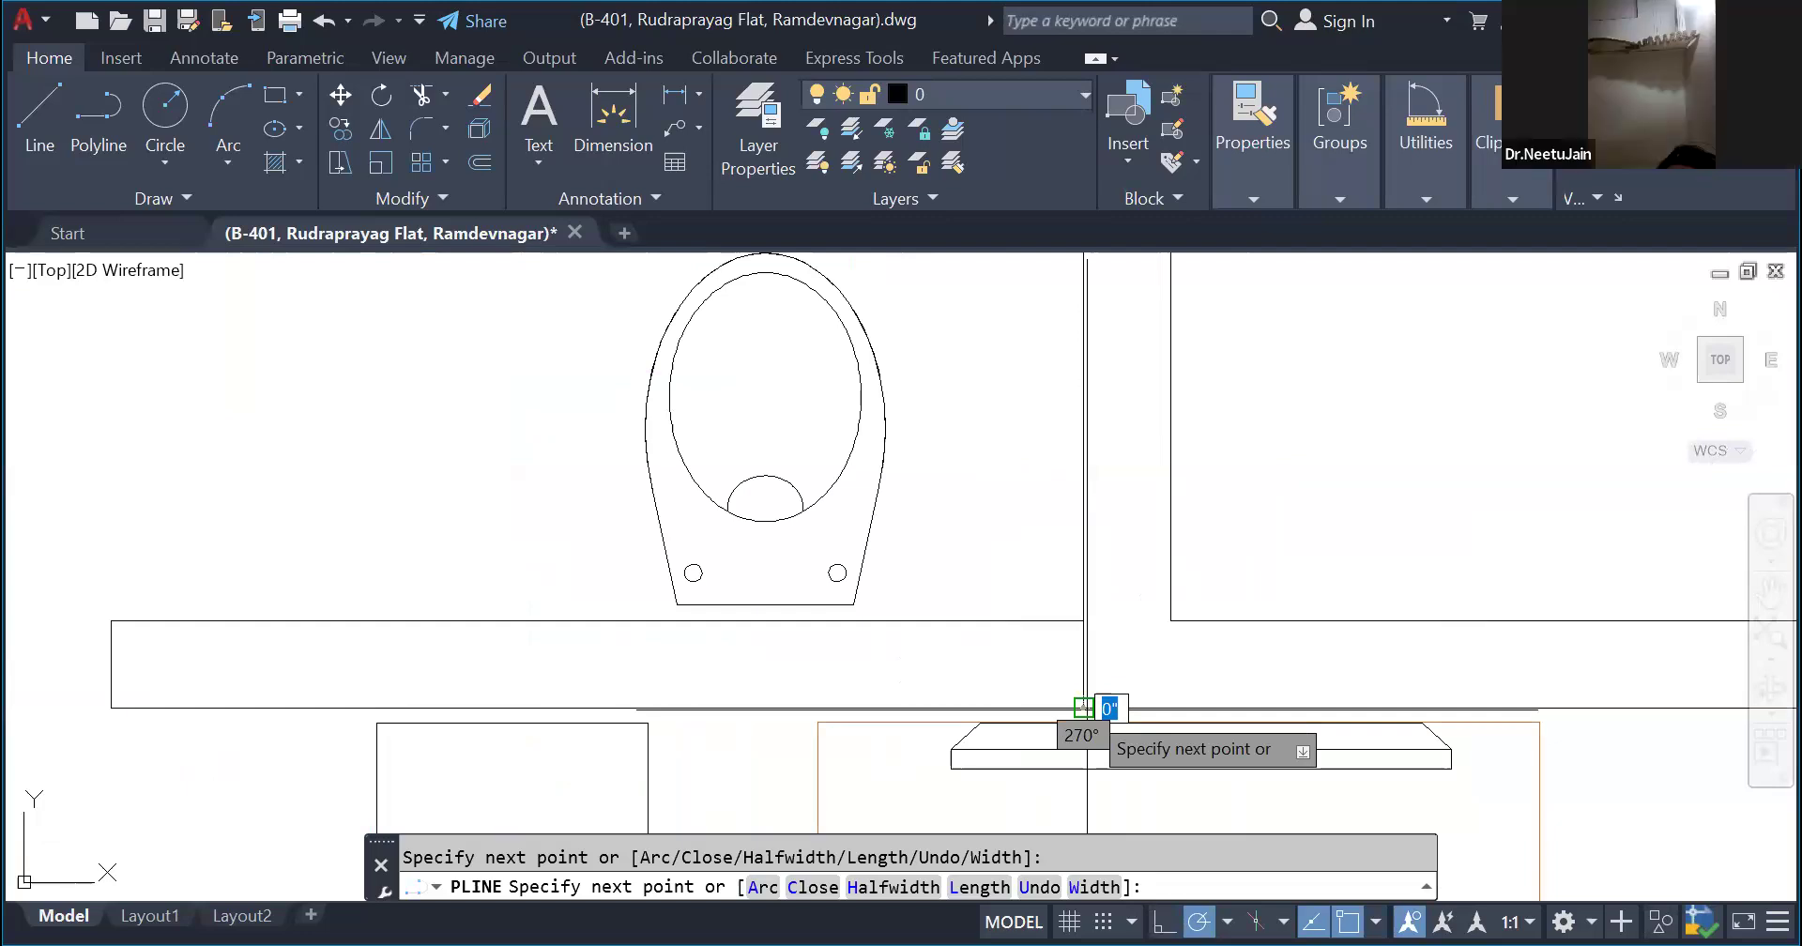
scroll(1146, 723, down, 4)
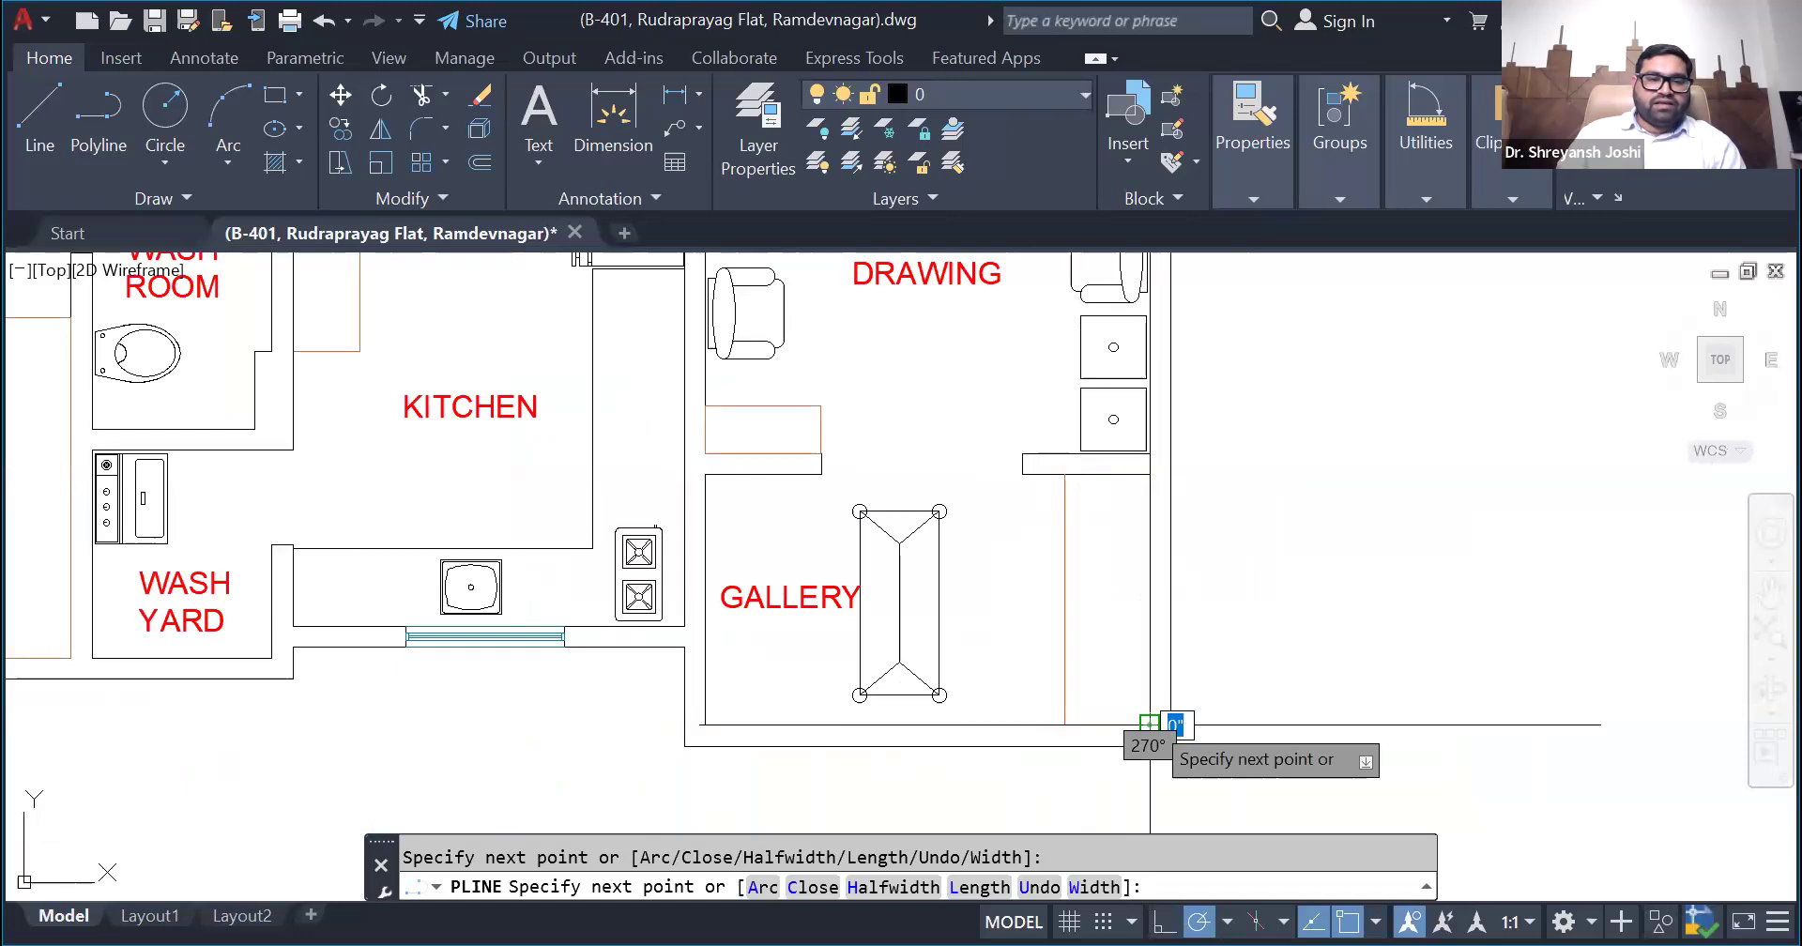
scroll(540, 632, up, 2)
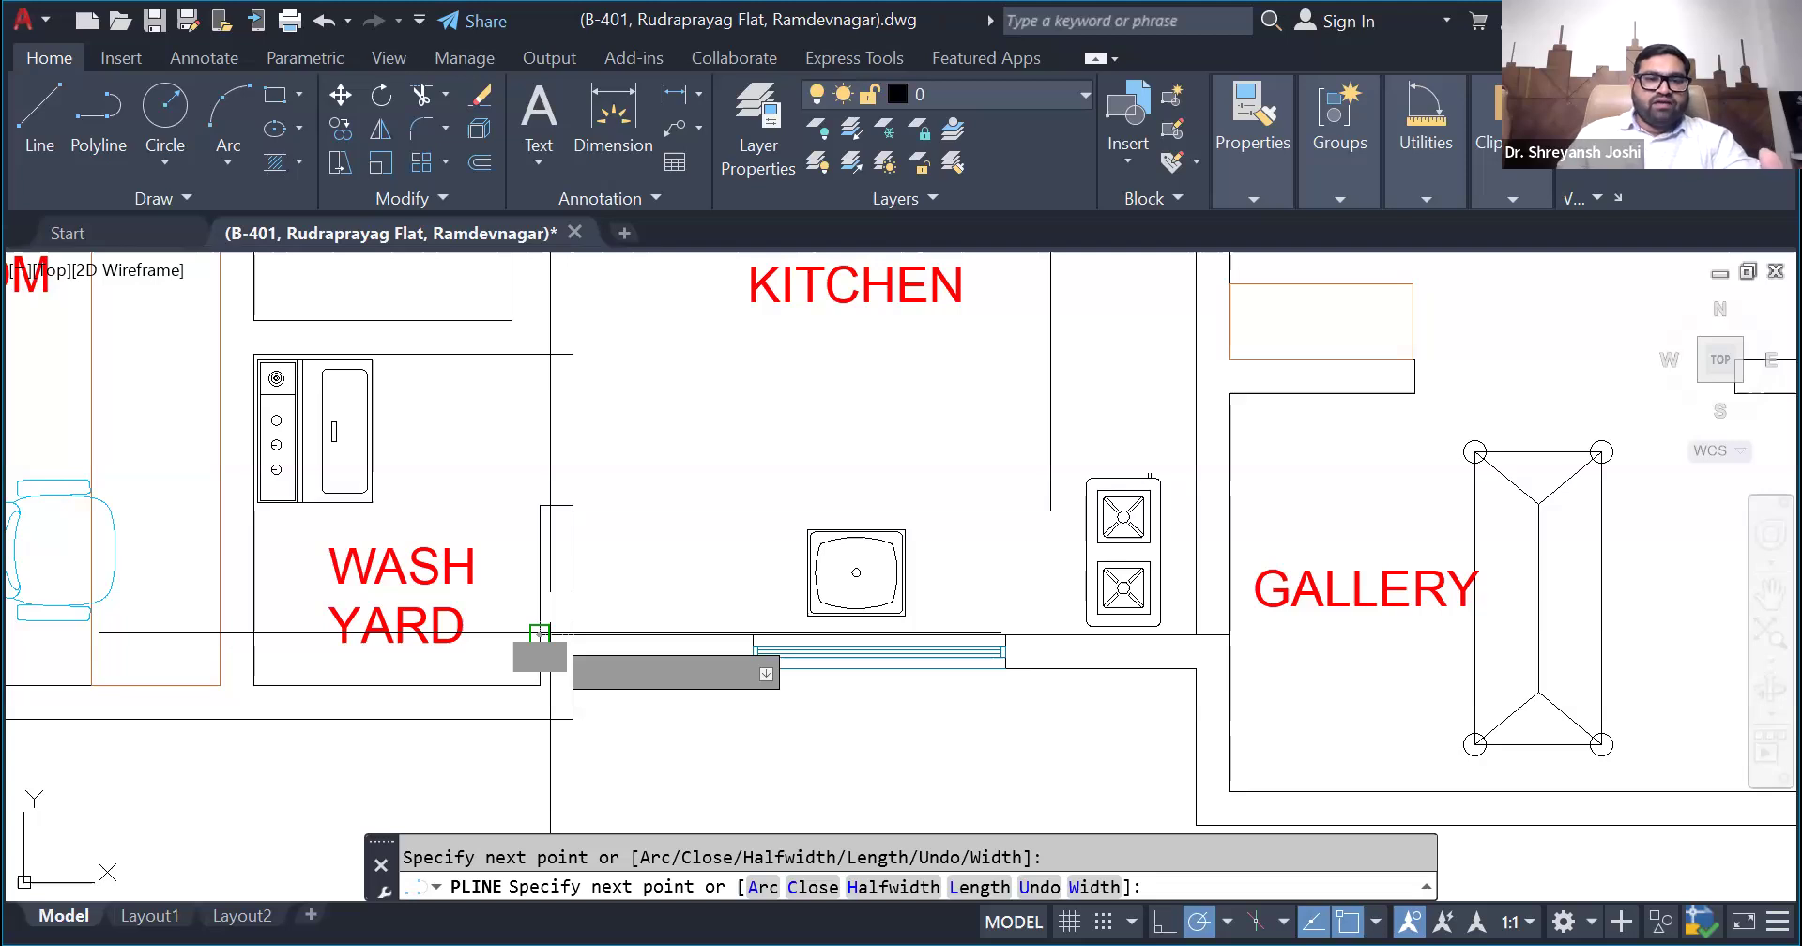
scroll(540, 634, up, 5)
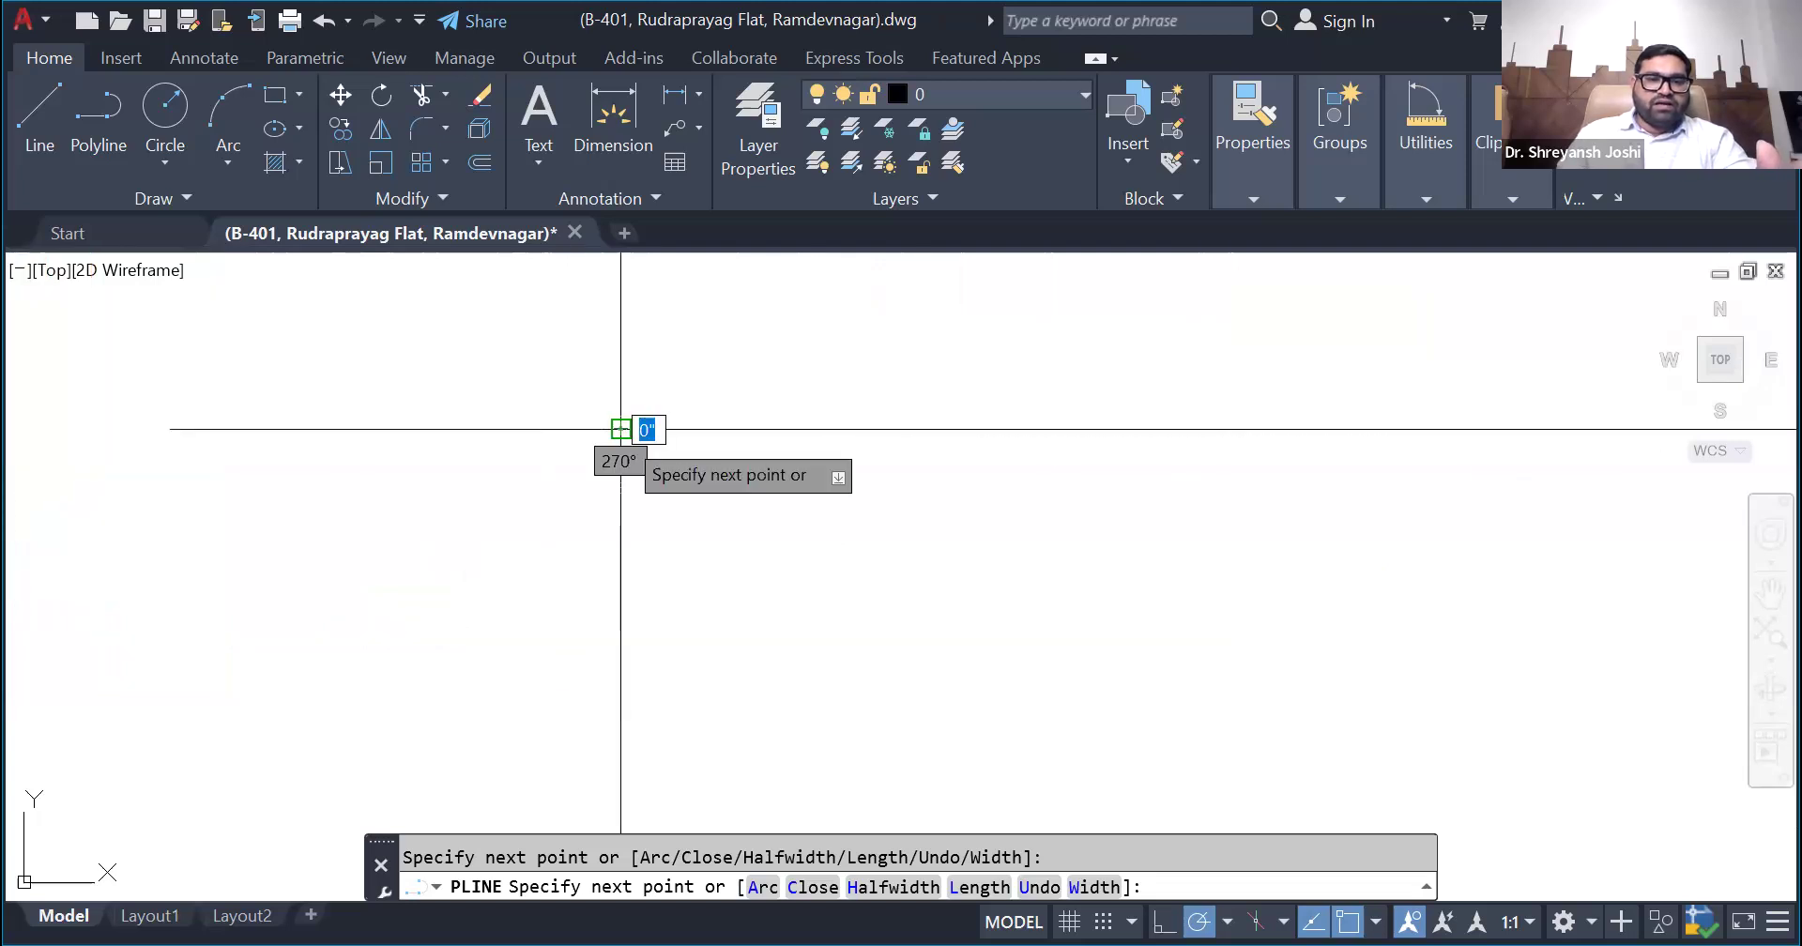
key(Return)
scroll(620, 429, down, 6)
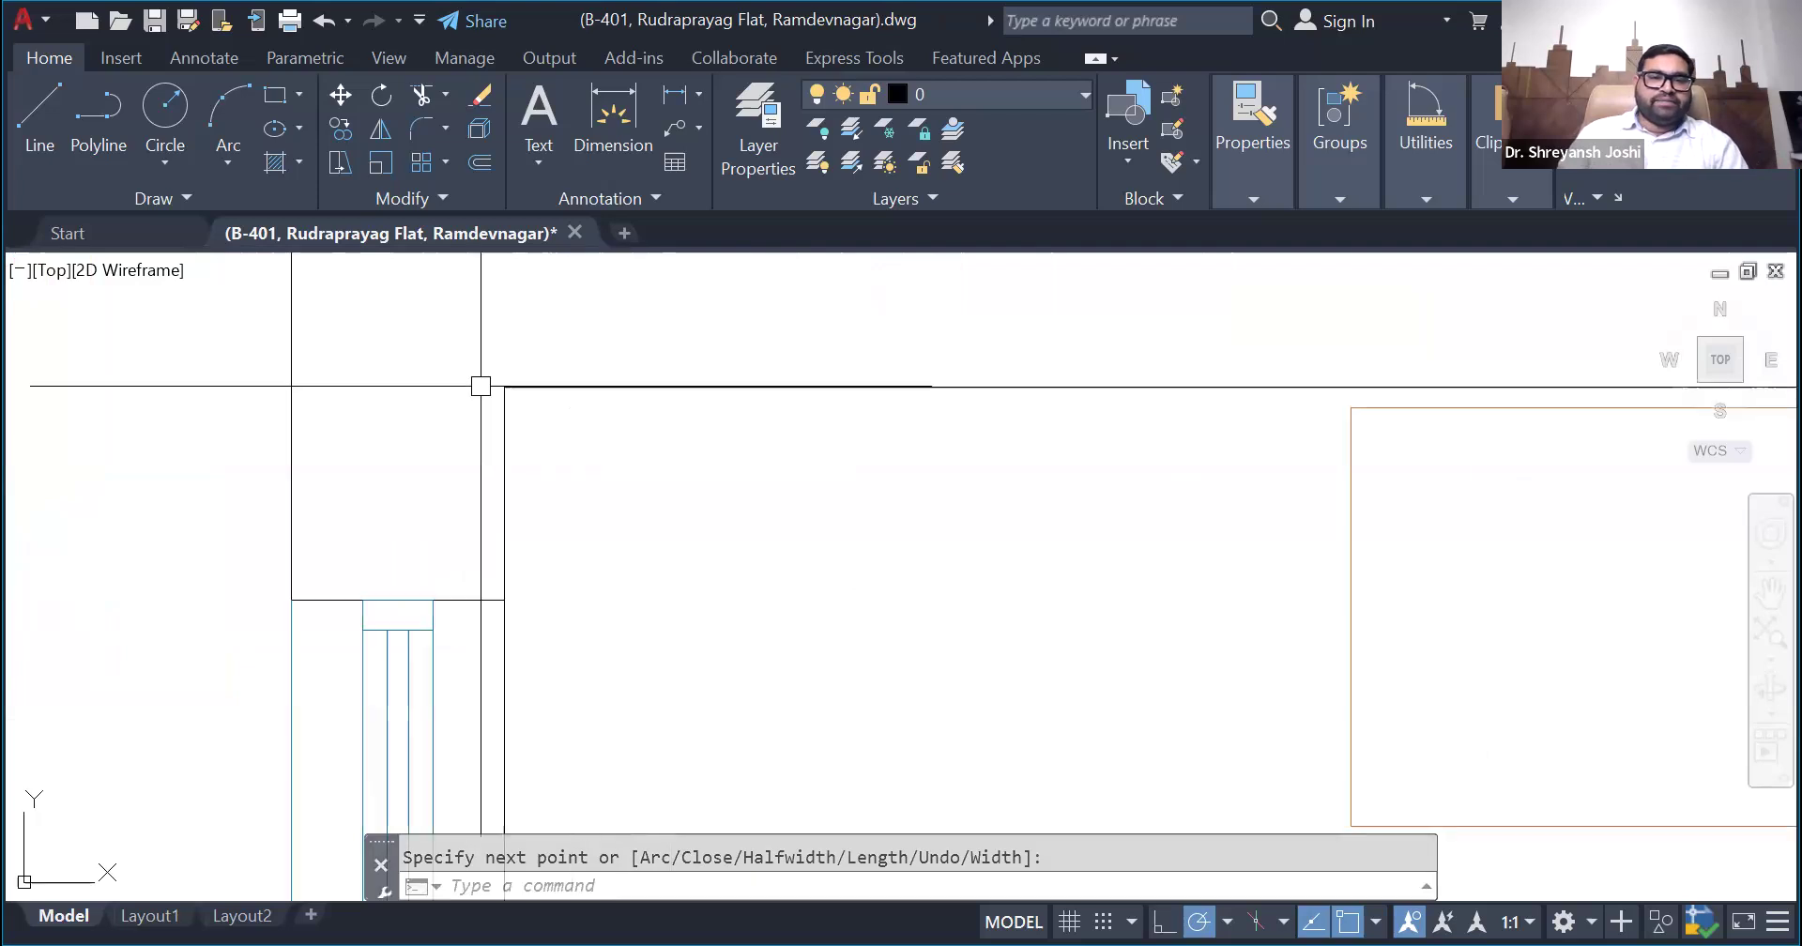
- Select the traced boundary polyline and examine its course along the inner walls around the whole plan
click(499, 383)
scroll(592, 342, down, 4)
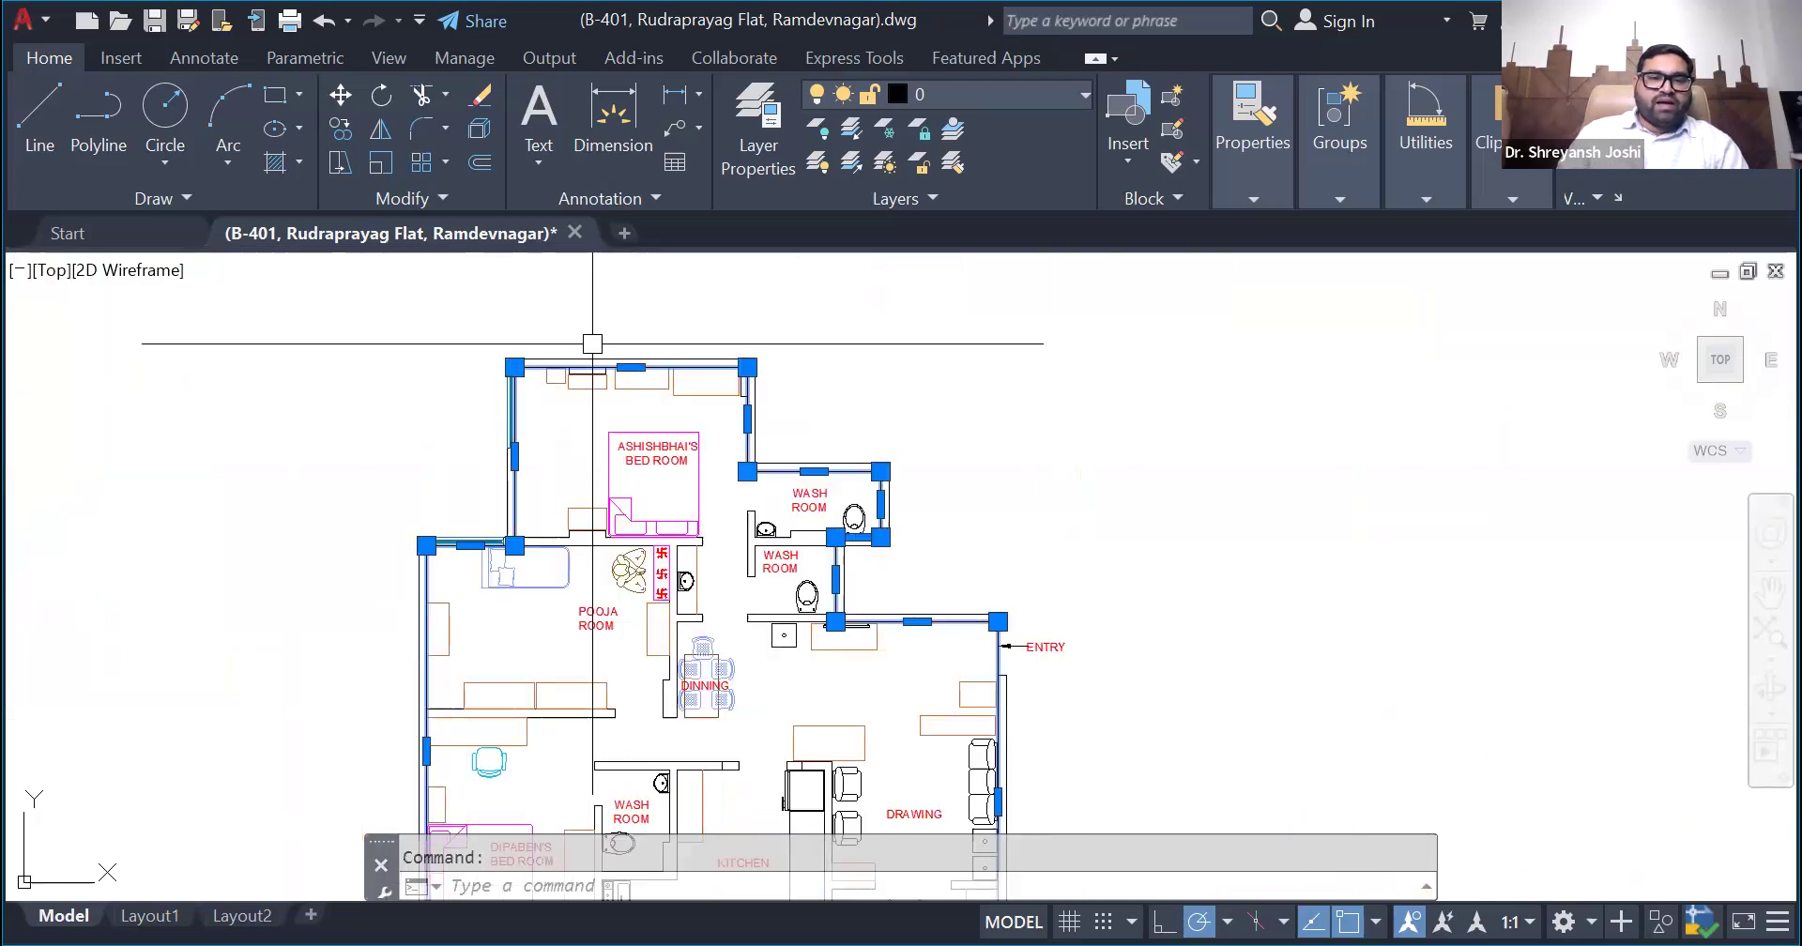
scroll(920, 570, up, 2)
scroll(1078, 591, down, 2)
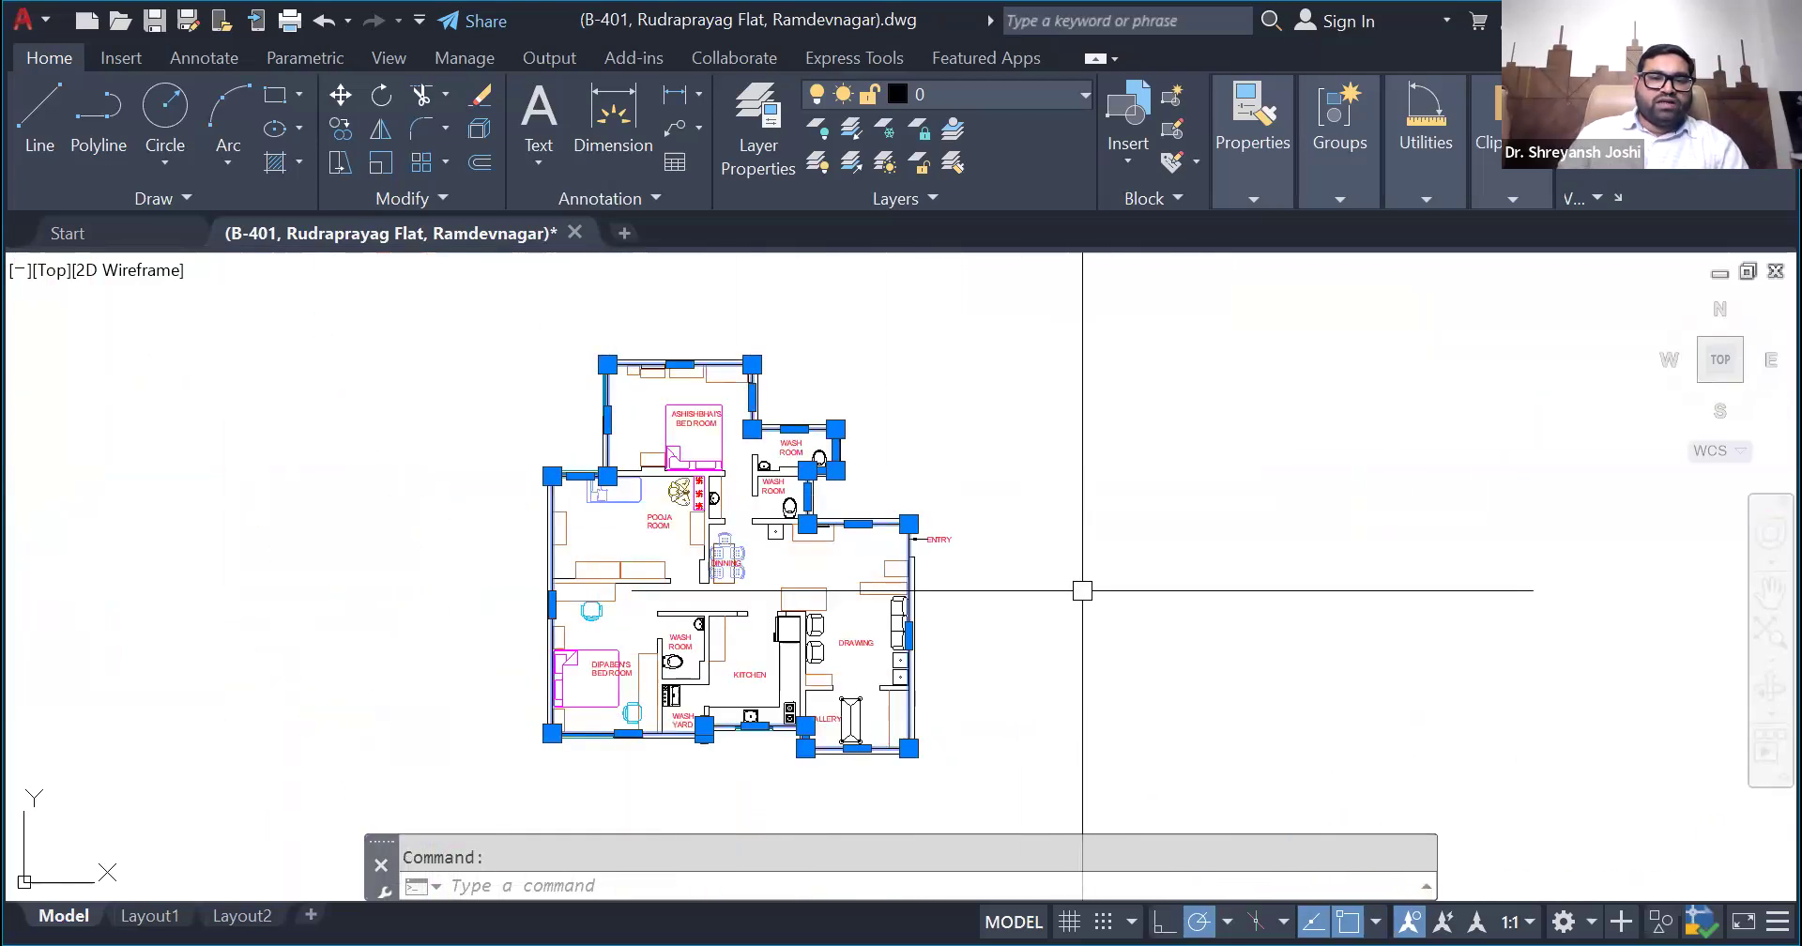
scroll(704, 539, up, 2)
scroll(658, 541, down, 2)
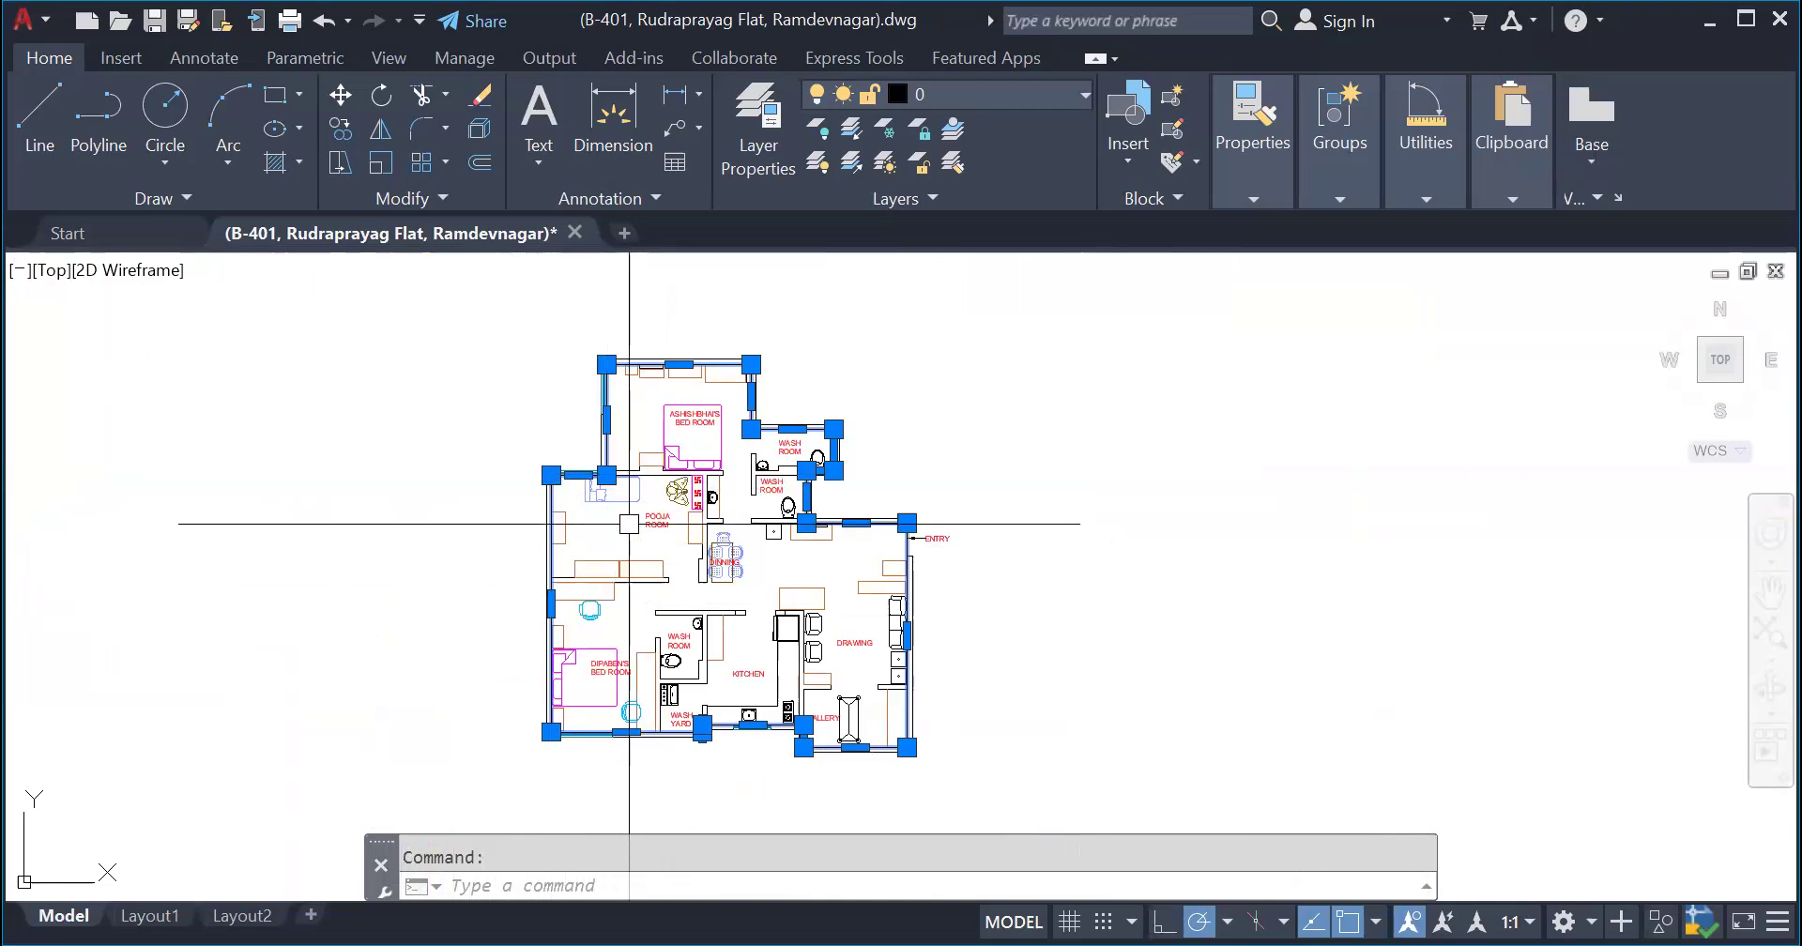
scroll(628, 524, up, 2)
scroll(626, 452, down, 2)
scroll(686, 575, up, 2)
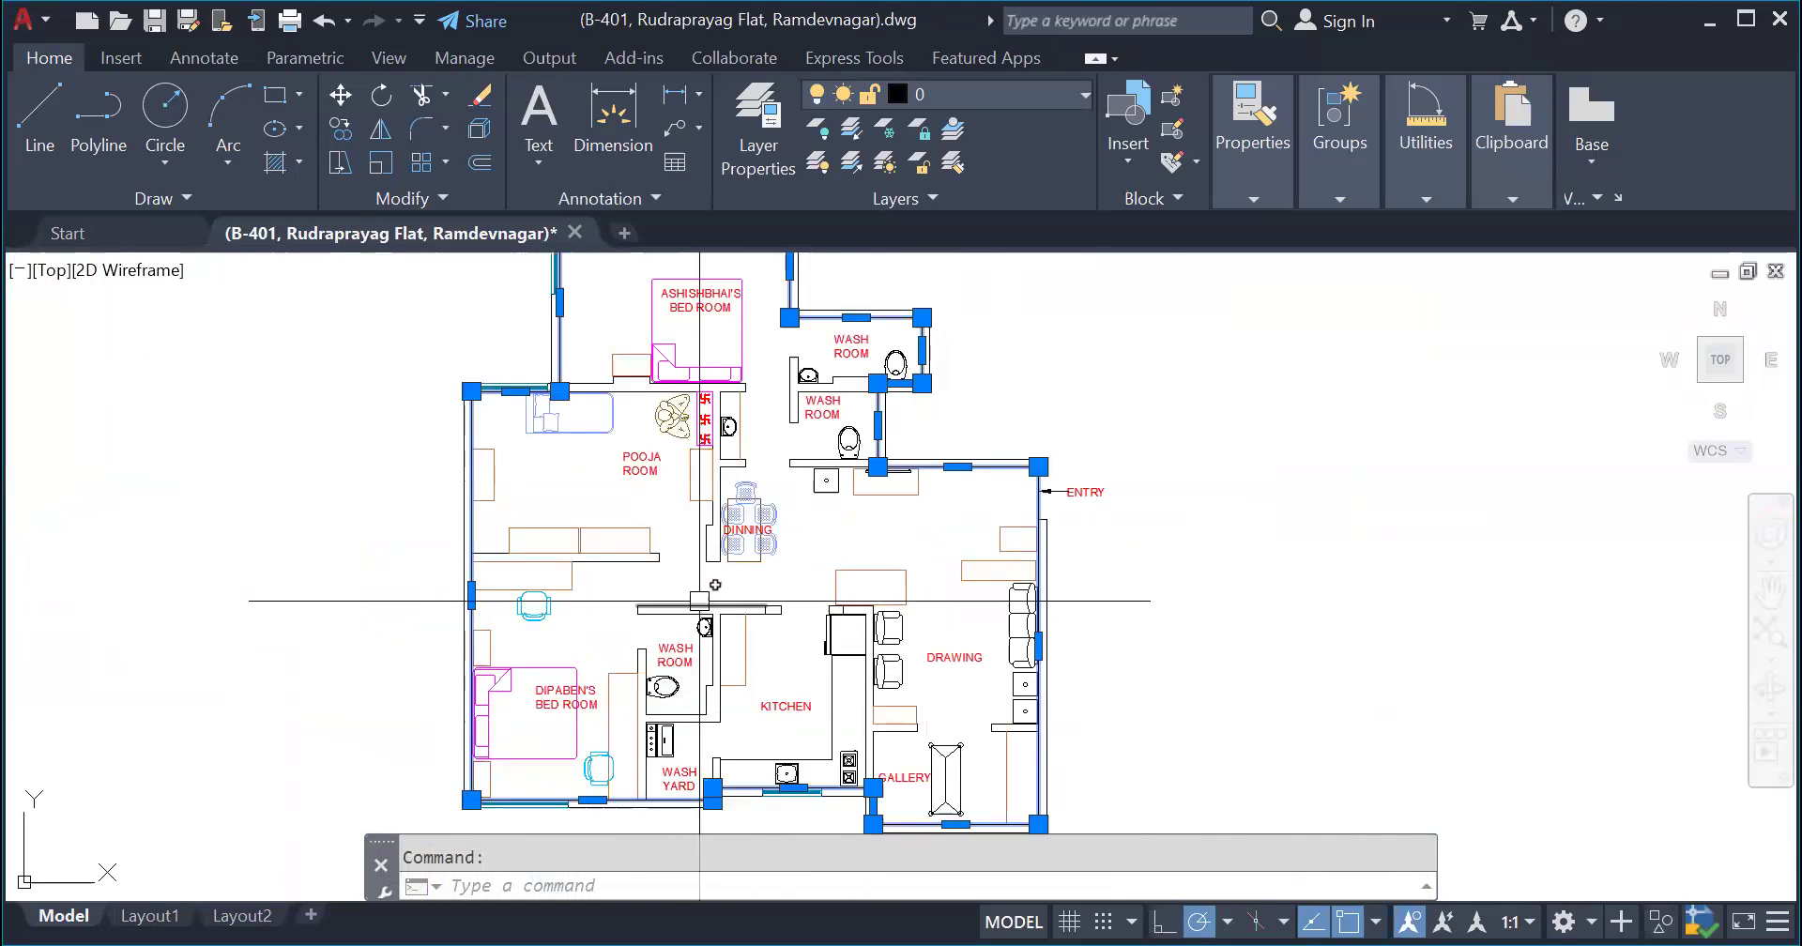
scroll(678, 617, down, 2)
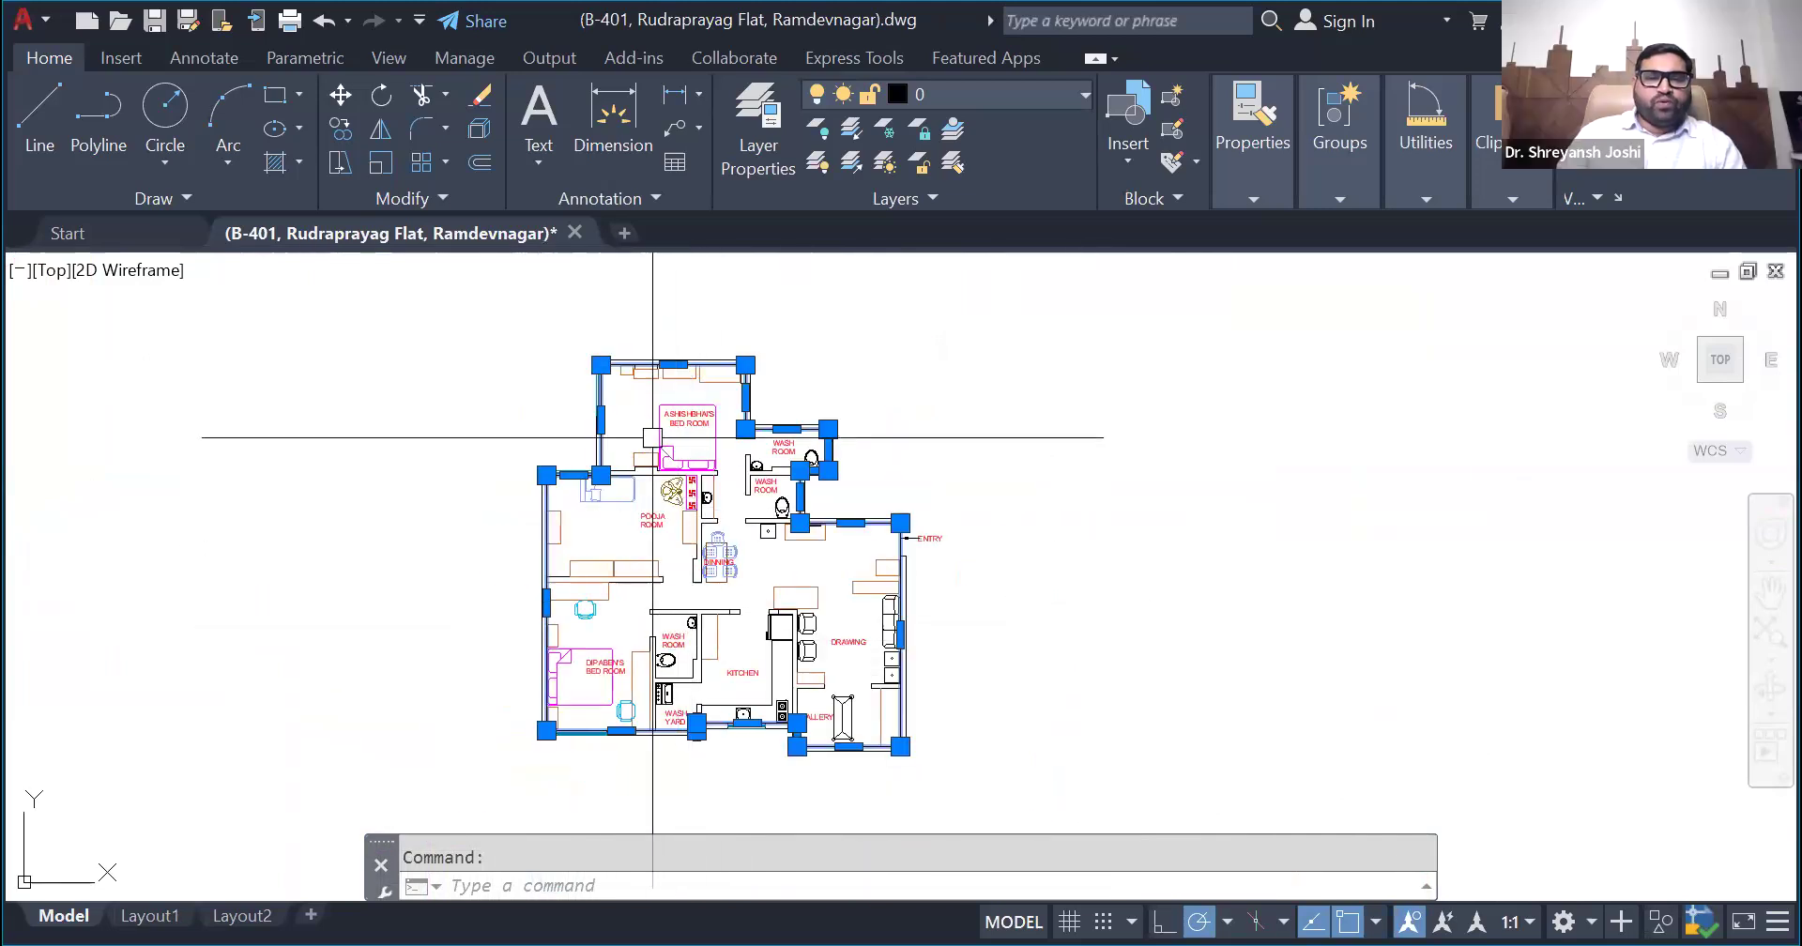
scroll(652, 423, up, 4)
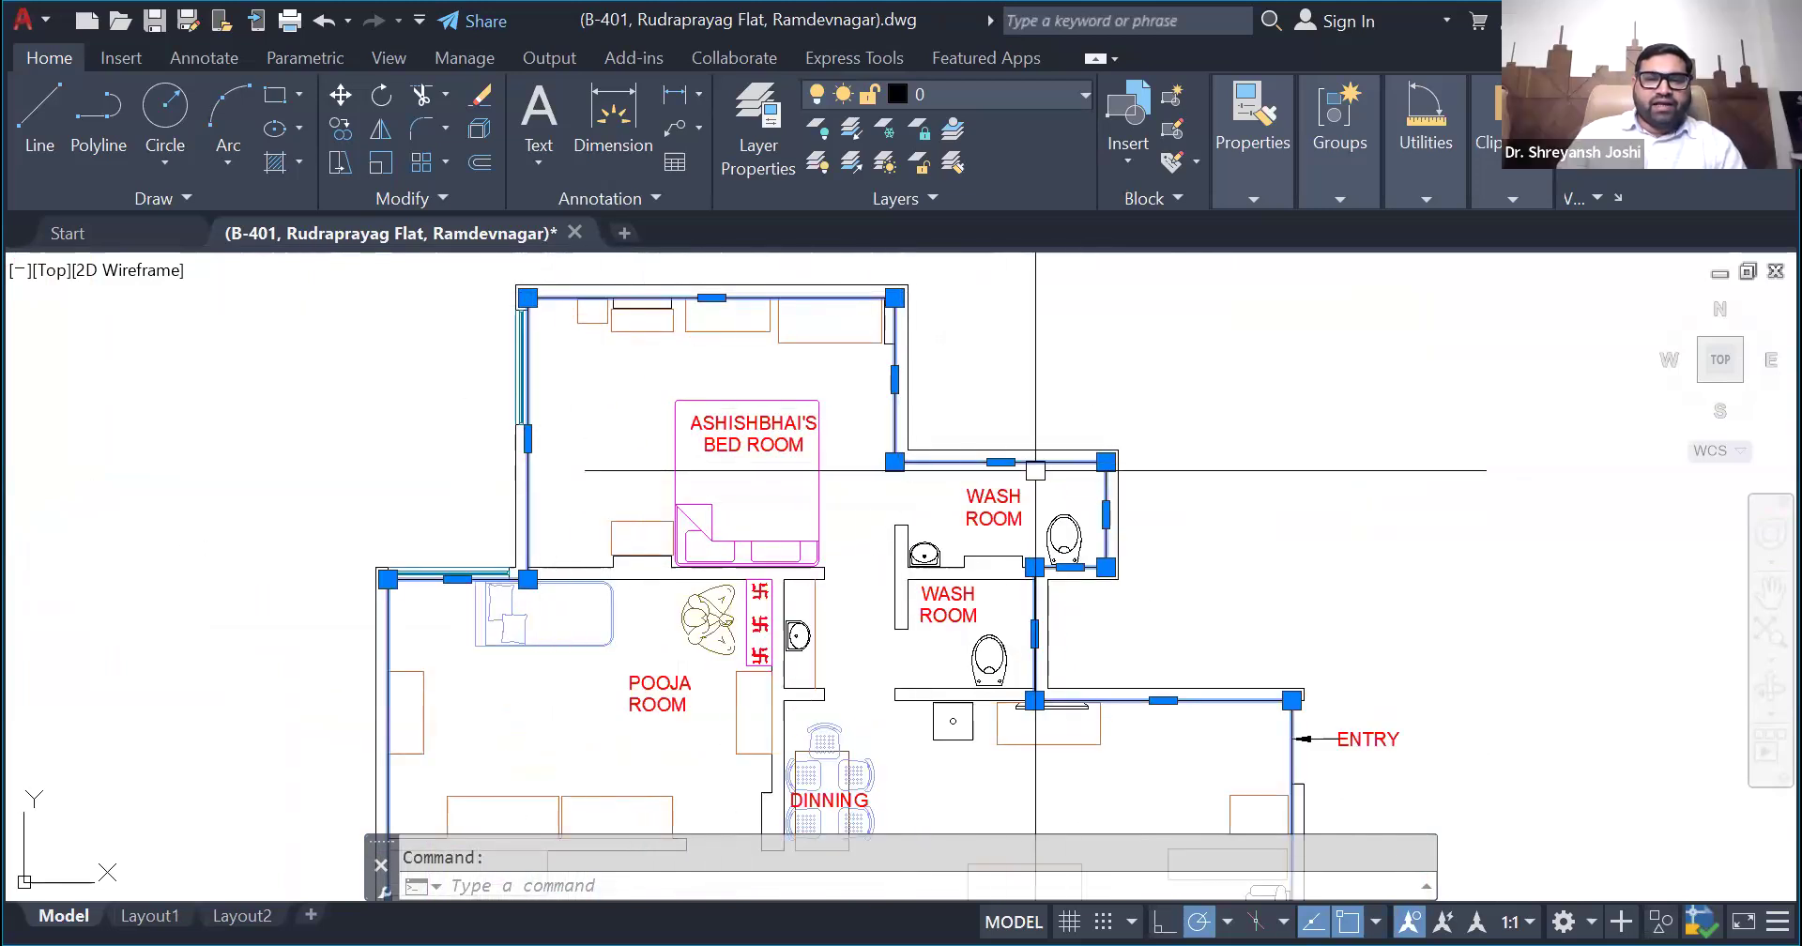
scroll(1107, 544, down, 4)
scroll(1129, 555, up, 8)
scroll(816, 648, up, 2)
scroll(831, 708, down, 4)
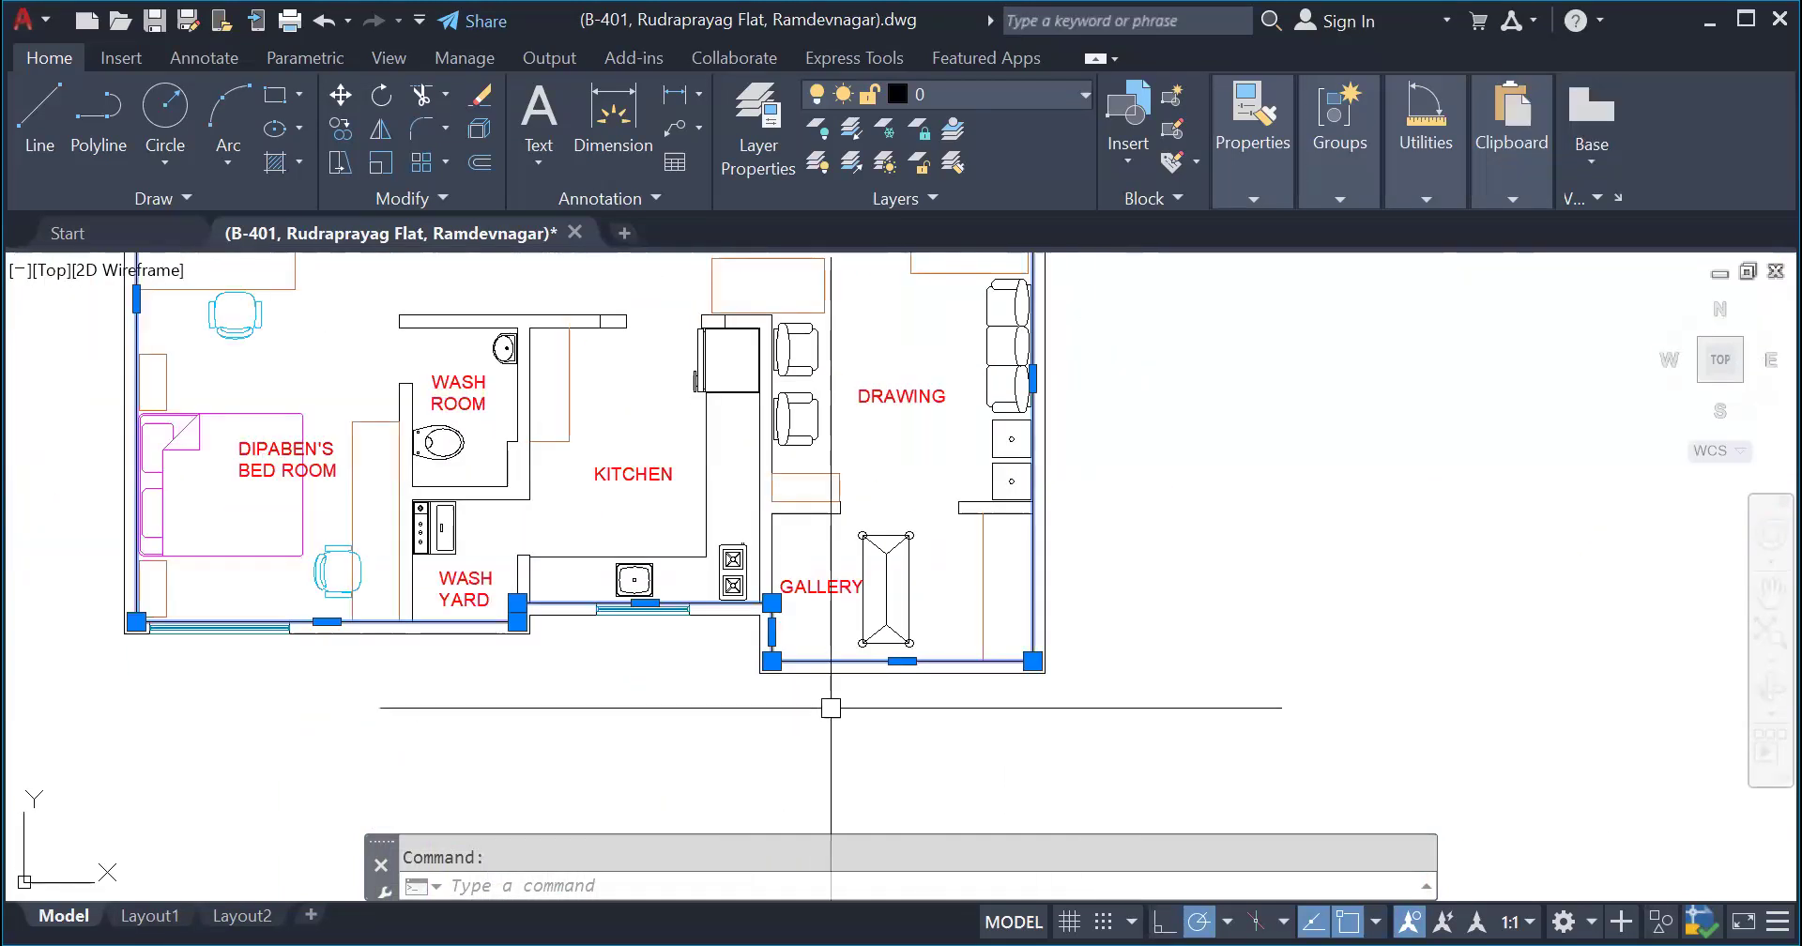
scroll(564, 616, up, 4)
scroll(713, 714, down, 4)
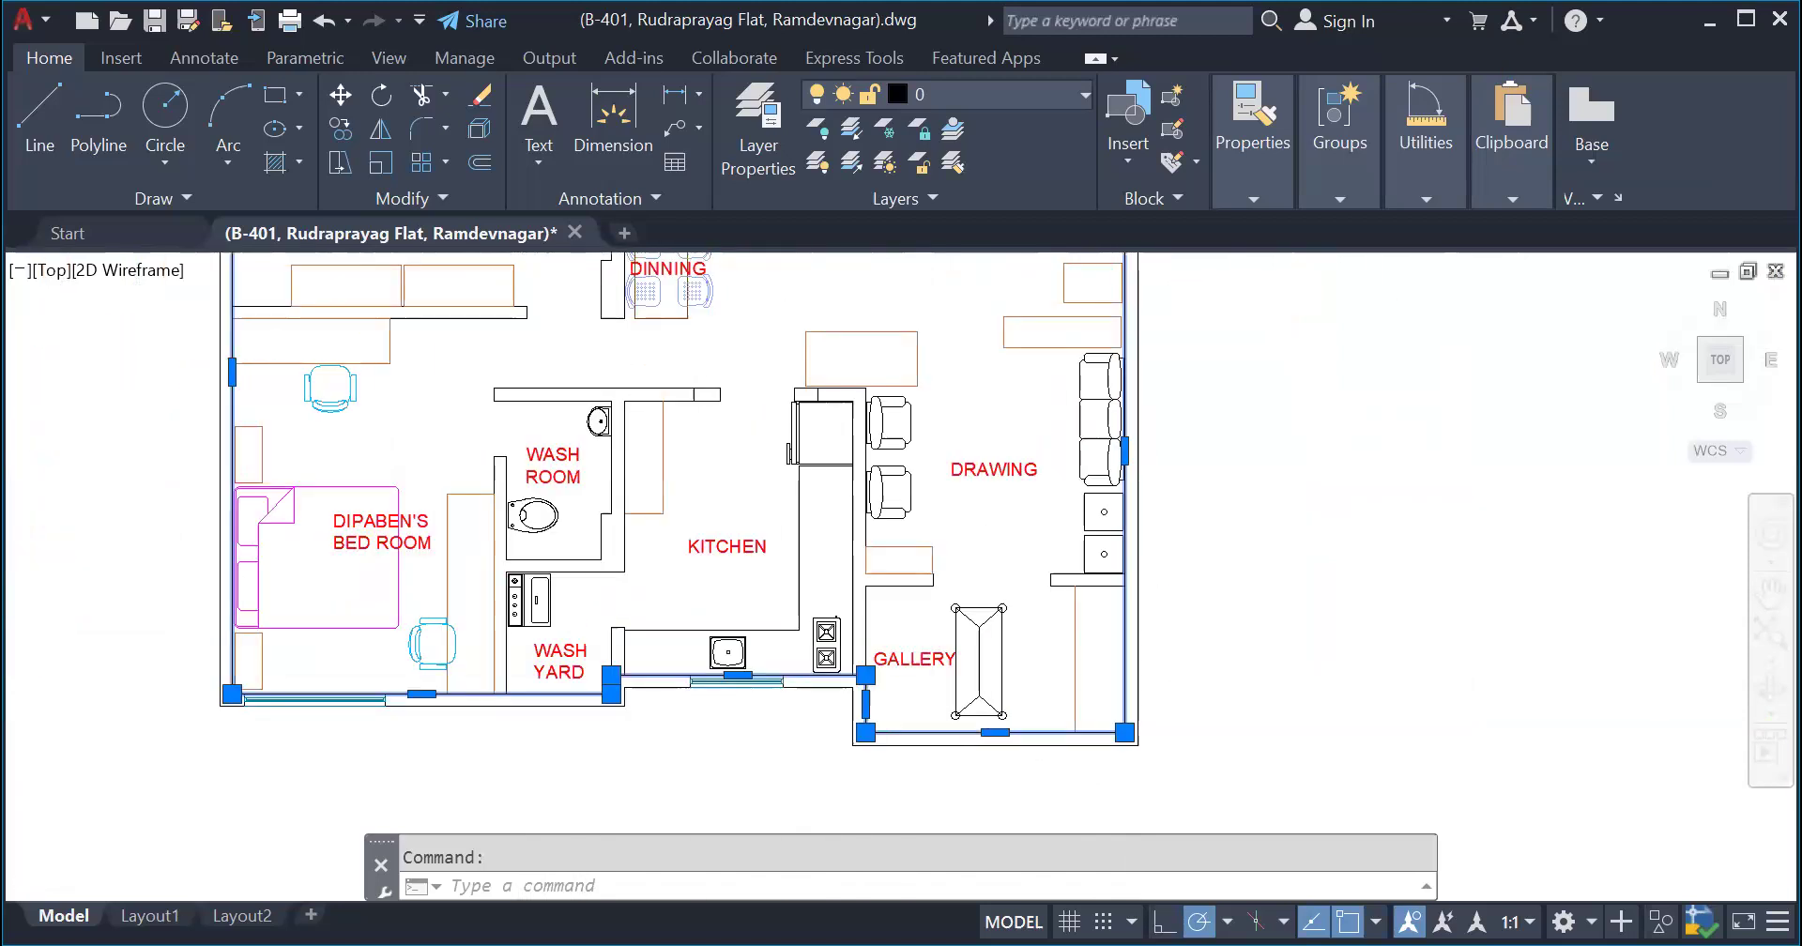
scroll(576, 781, down, 2)
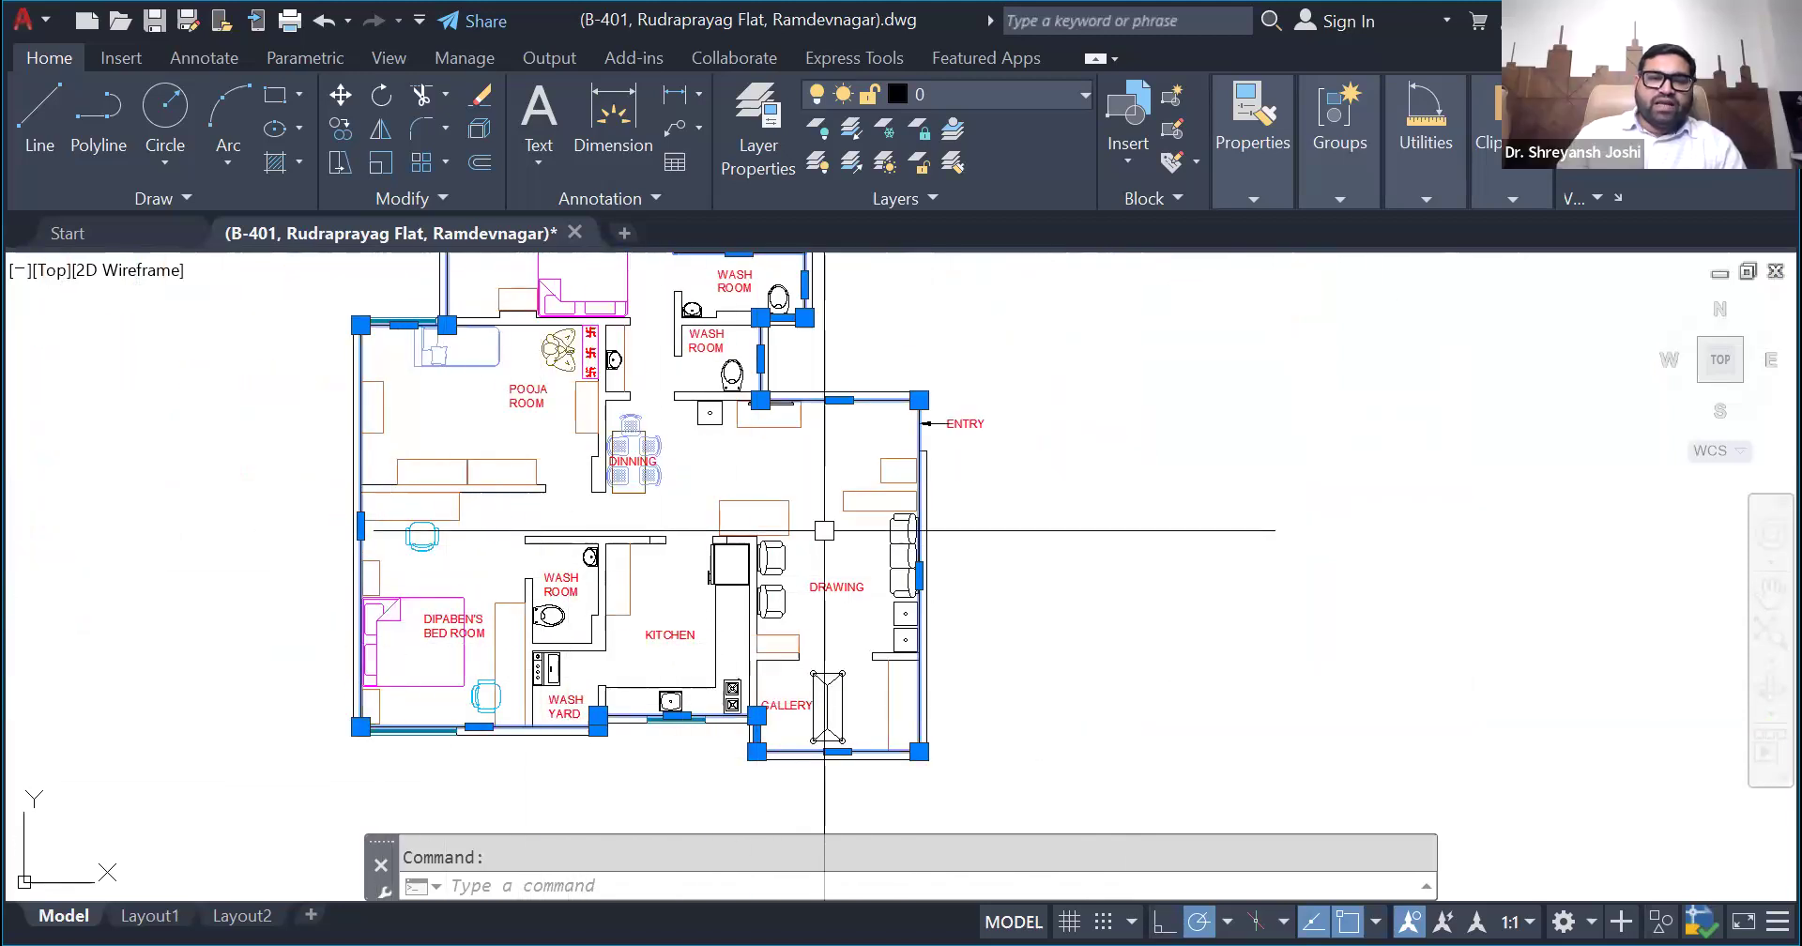
scroll(475, 651, down, 4)
scroll(438, 552, up, 6)
scroll(510, 594, down, 3)
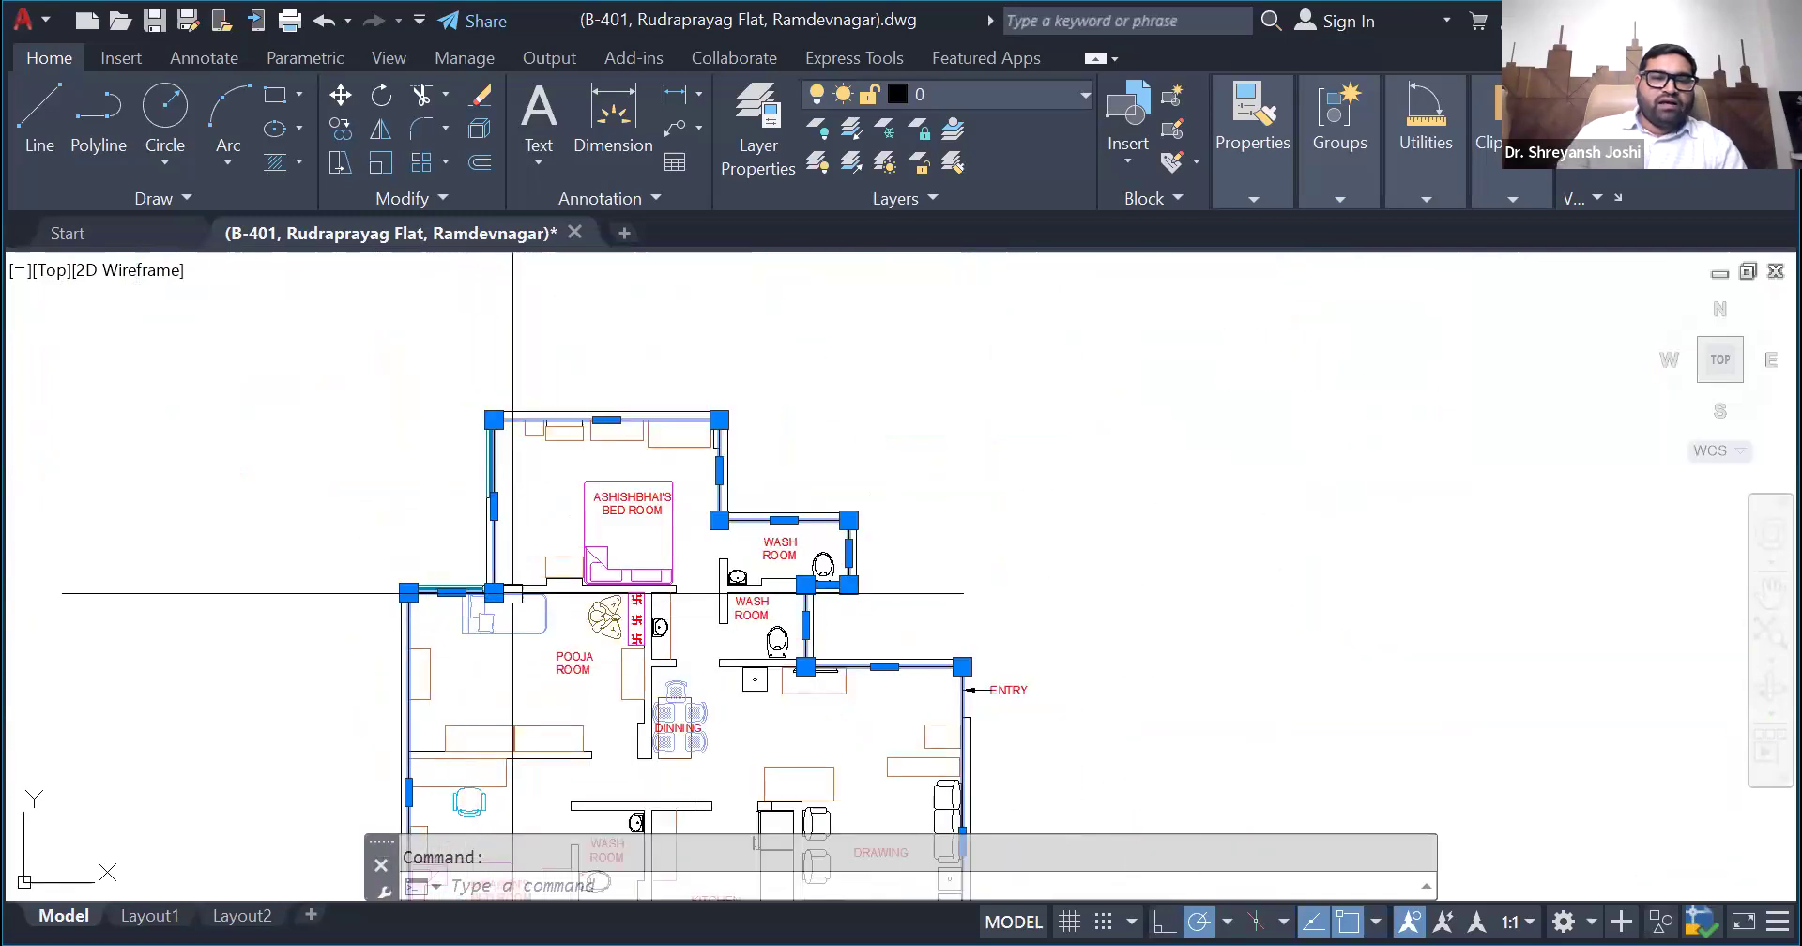
- Copy the boundary polyline about 98'-4" horizontally to the empty area right of the plan
scroll(845, 531, down, 3)
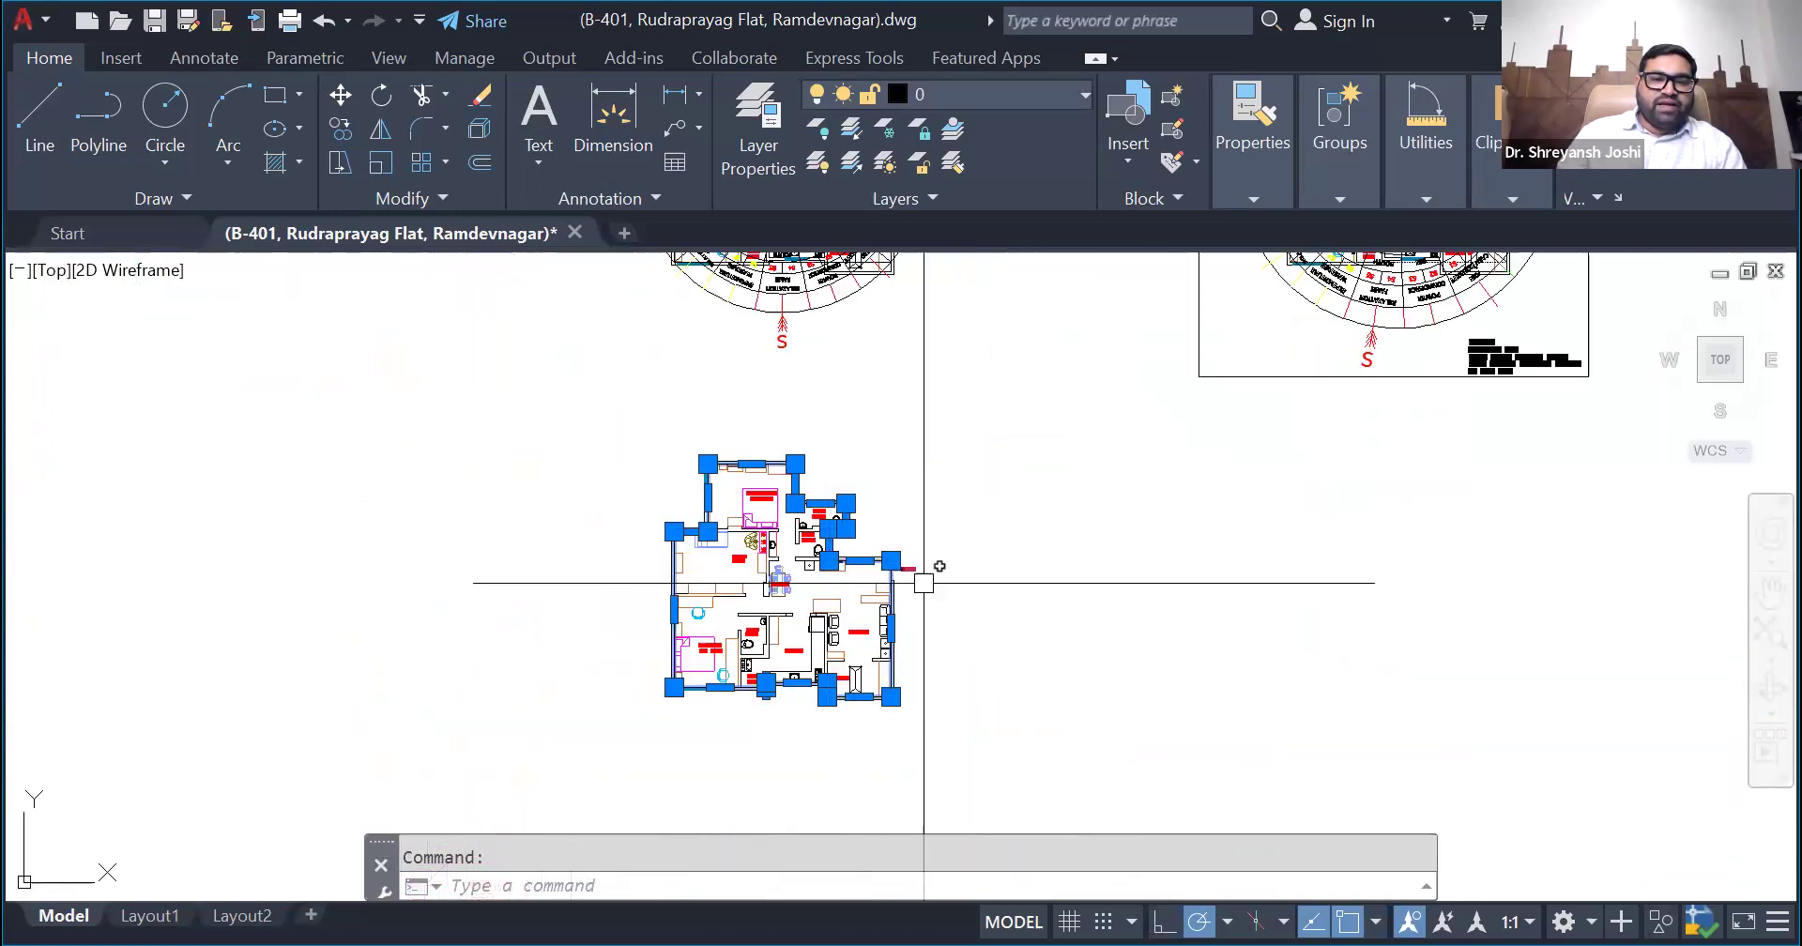
scroll(924, 583, up, 4)
scroll(511, 763, down, 2)
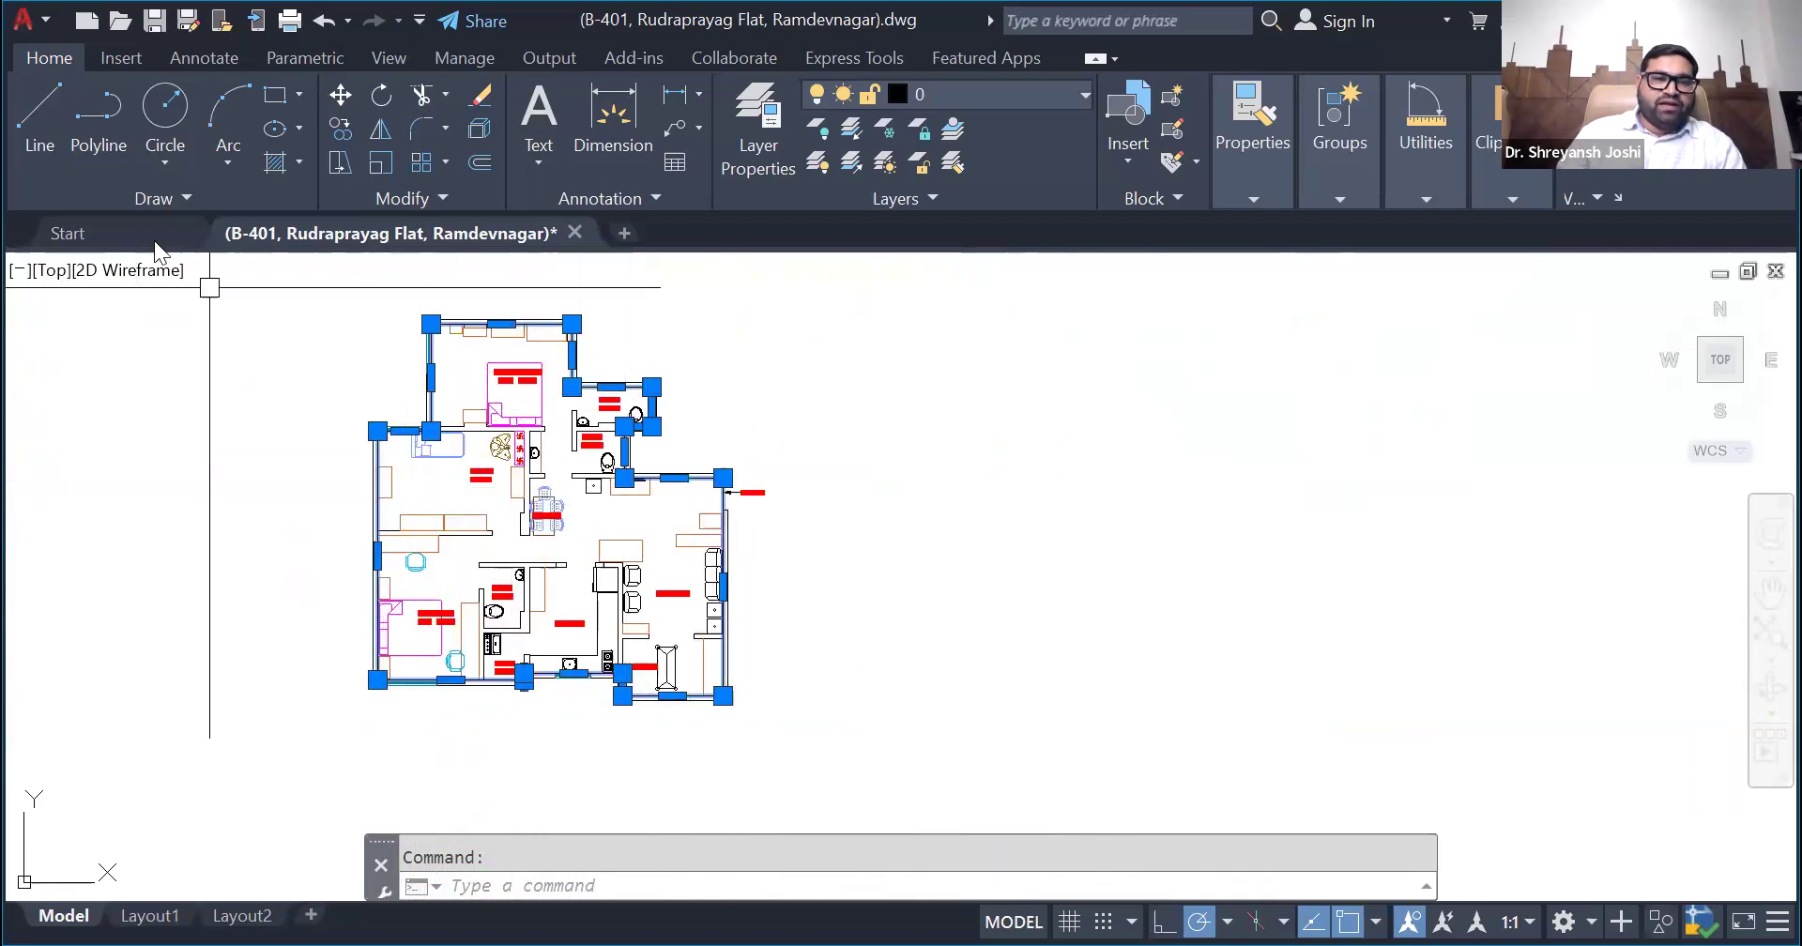
click(340, 127)
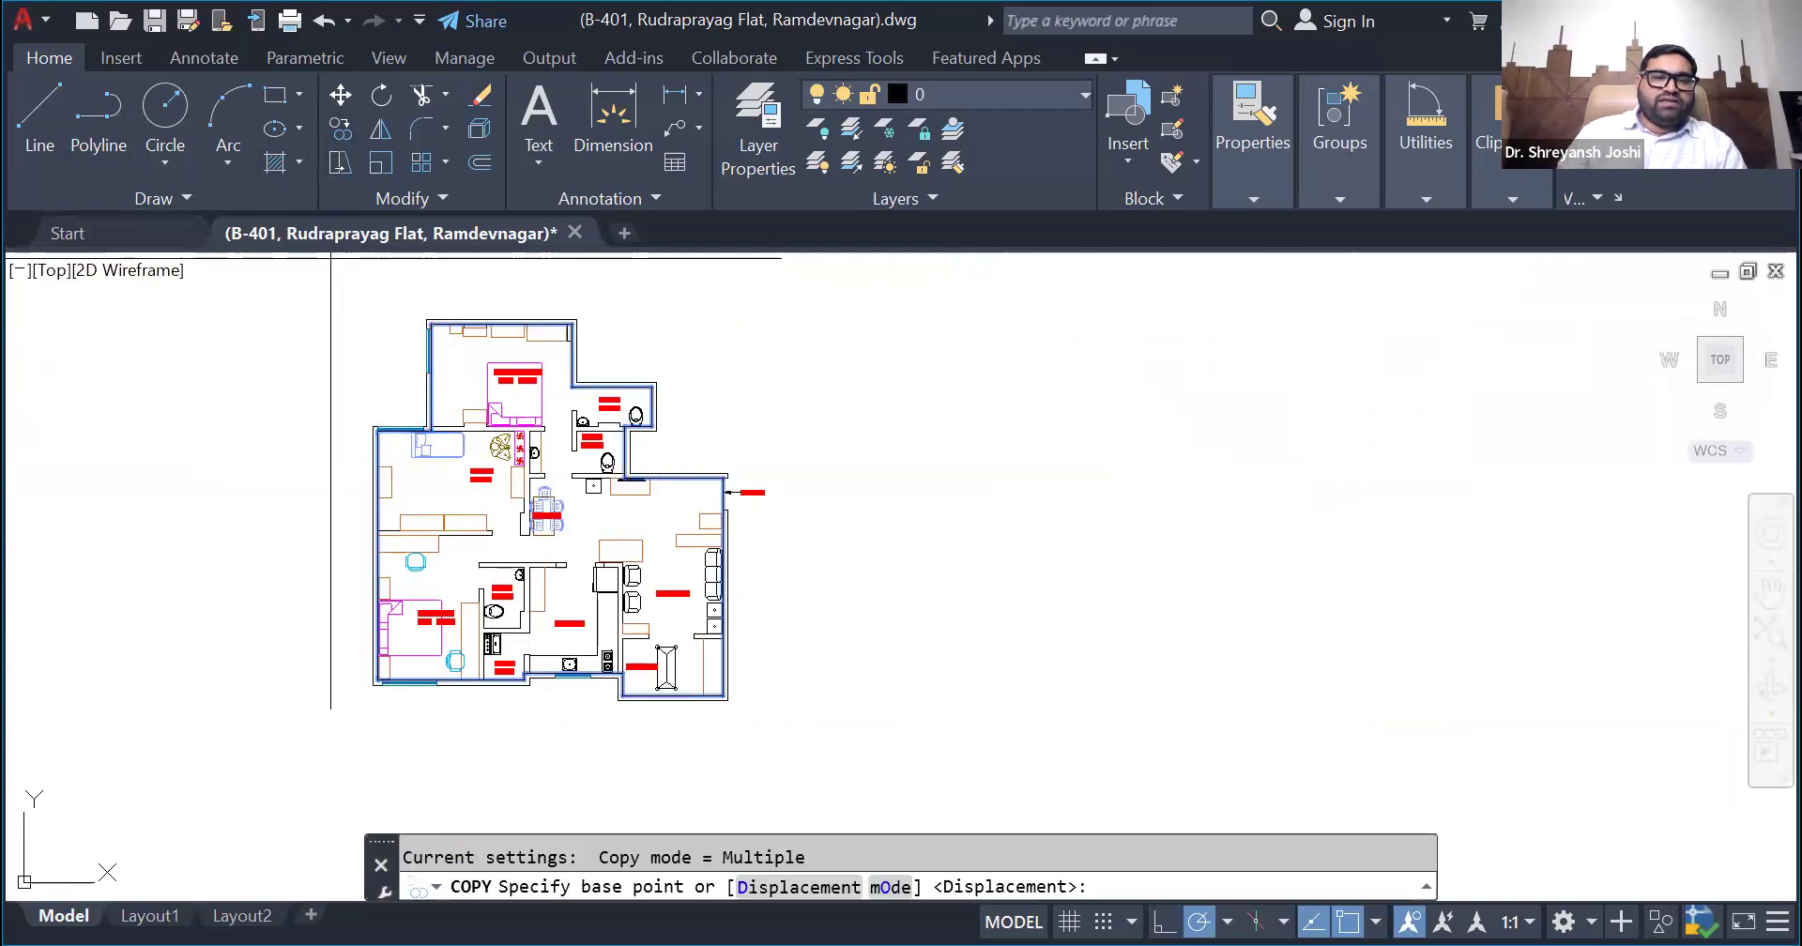
scroll(374, 392, down, 2)
click(480, 684)
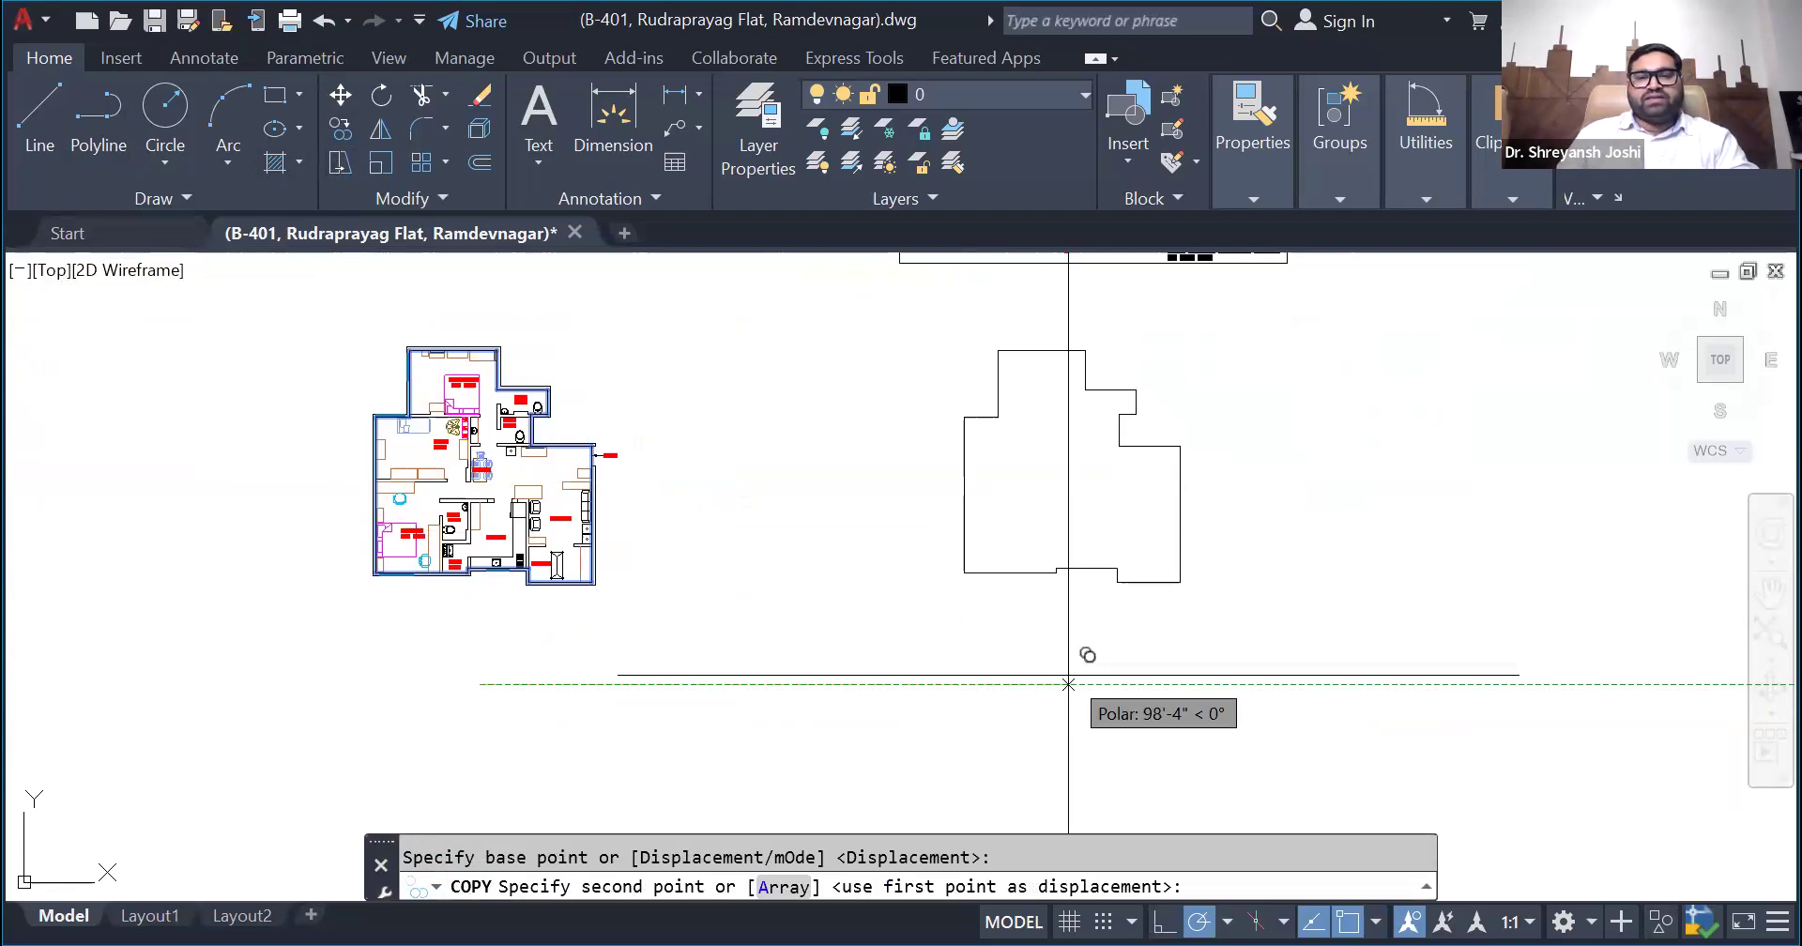
click(1068, 684)
key(Escape)
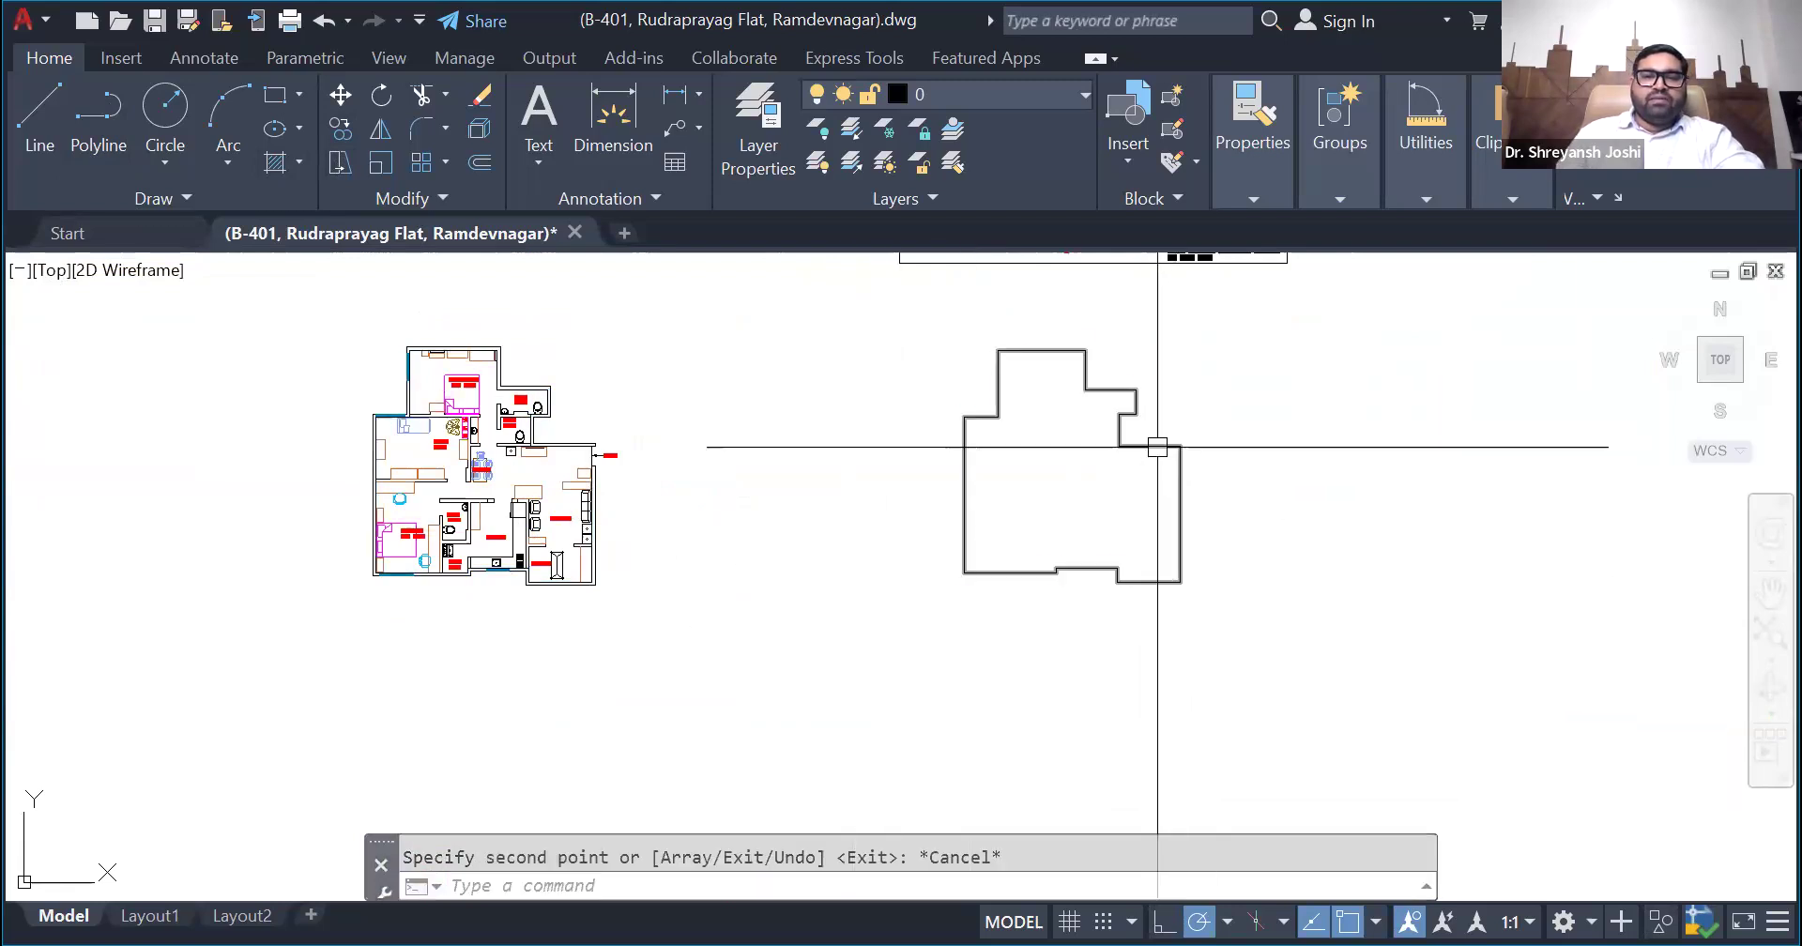
- Convert the copied boundary outline into a region with the REGION command
click(1157, 447)
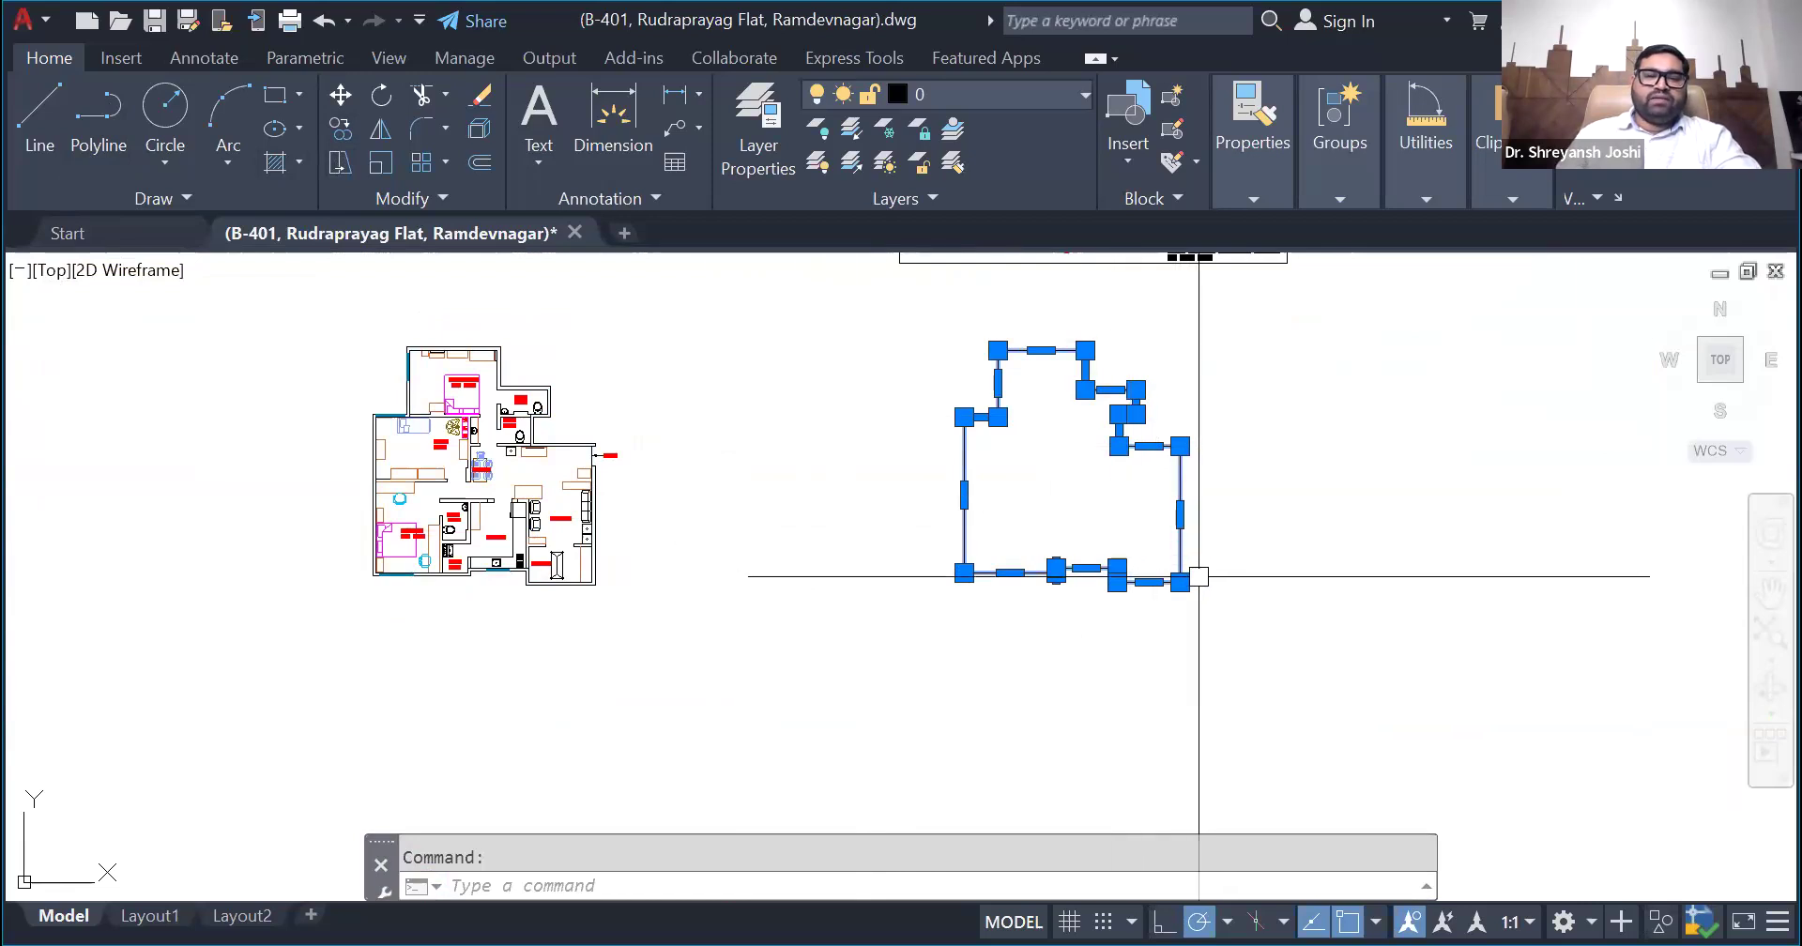
key(Escape)
click(1149, 446)
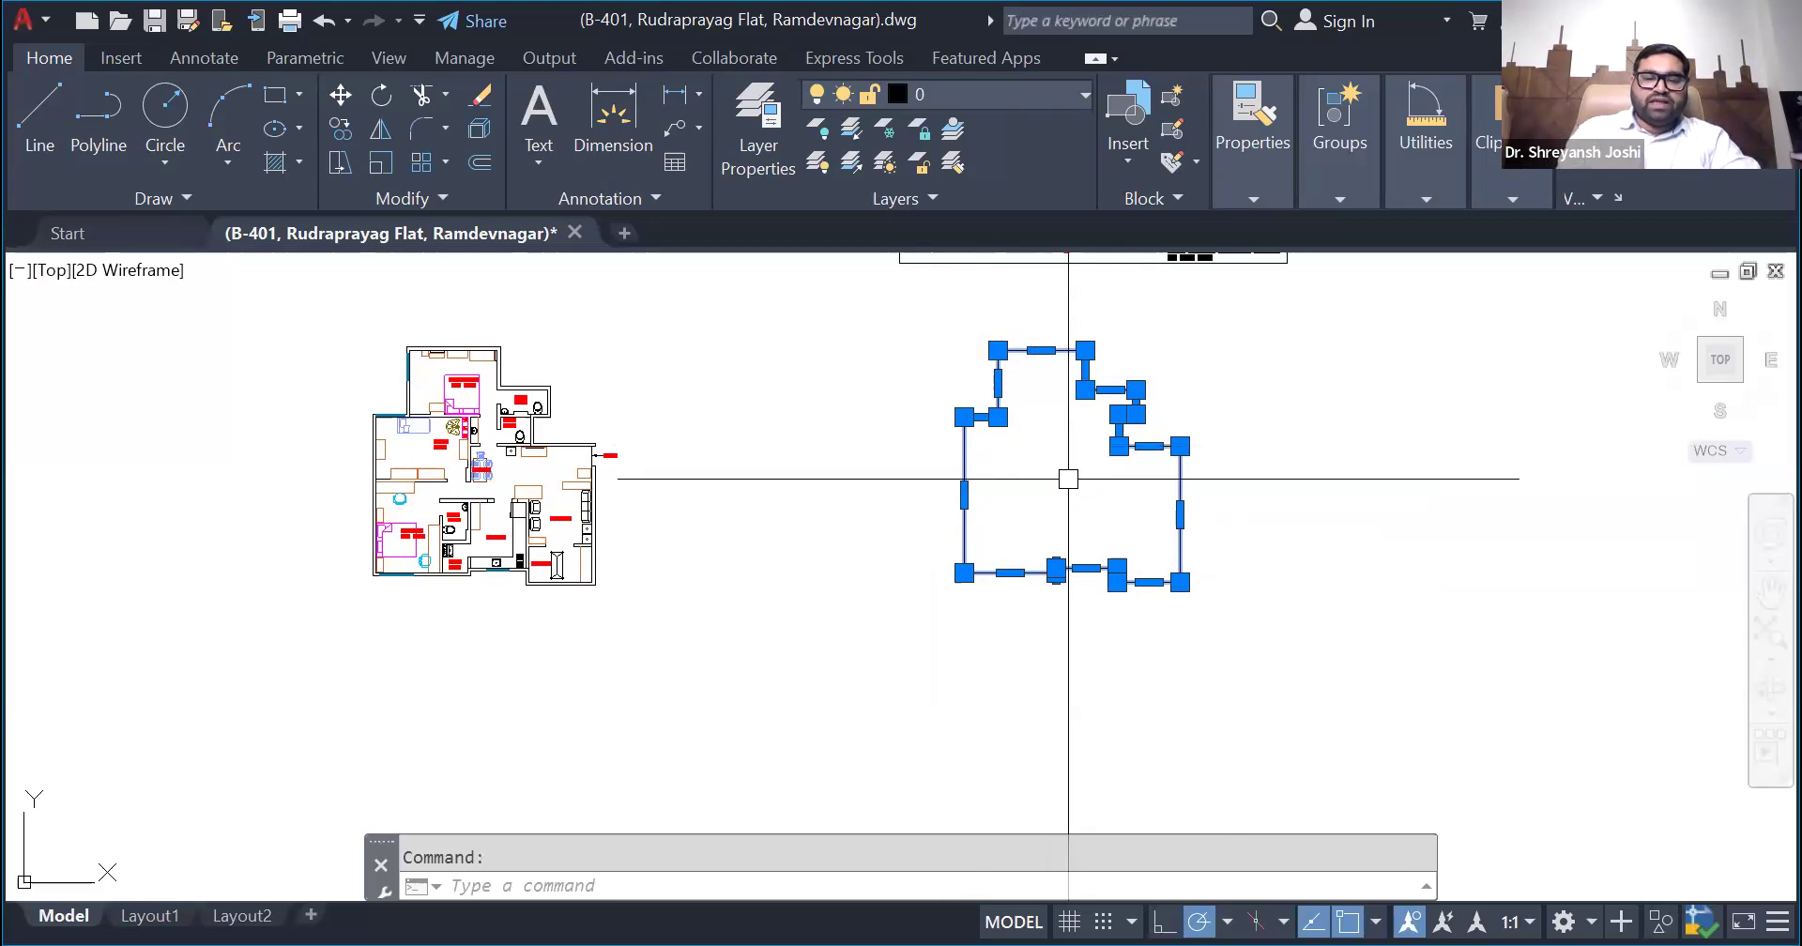
text(RE)
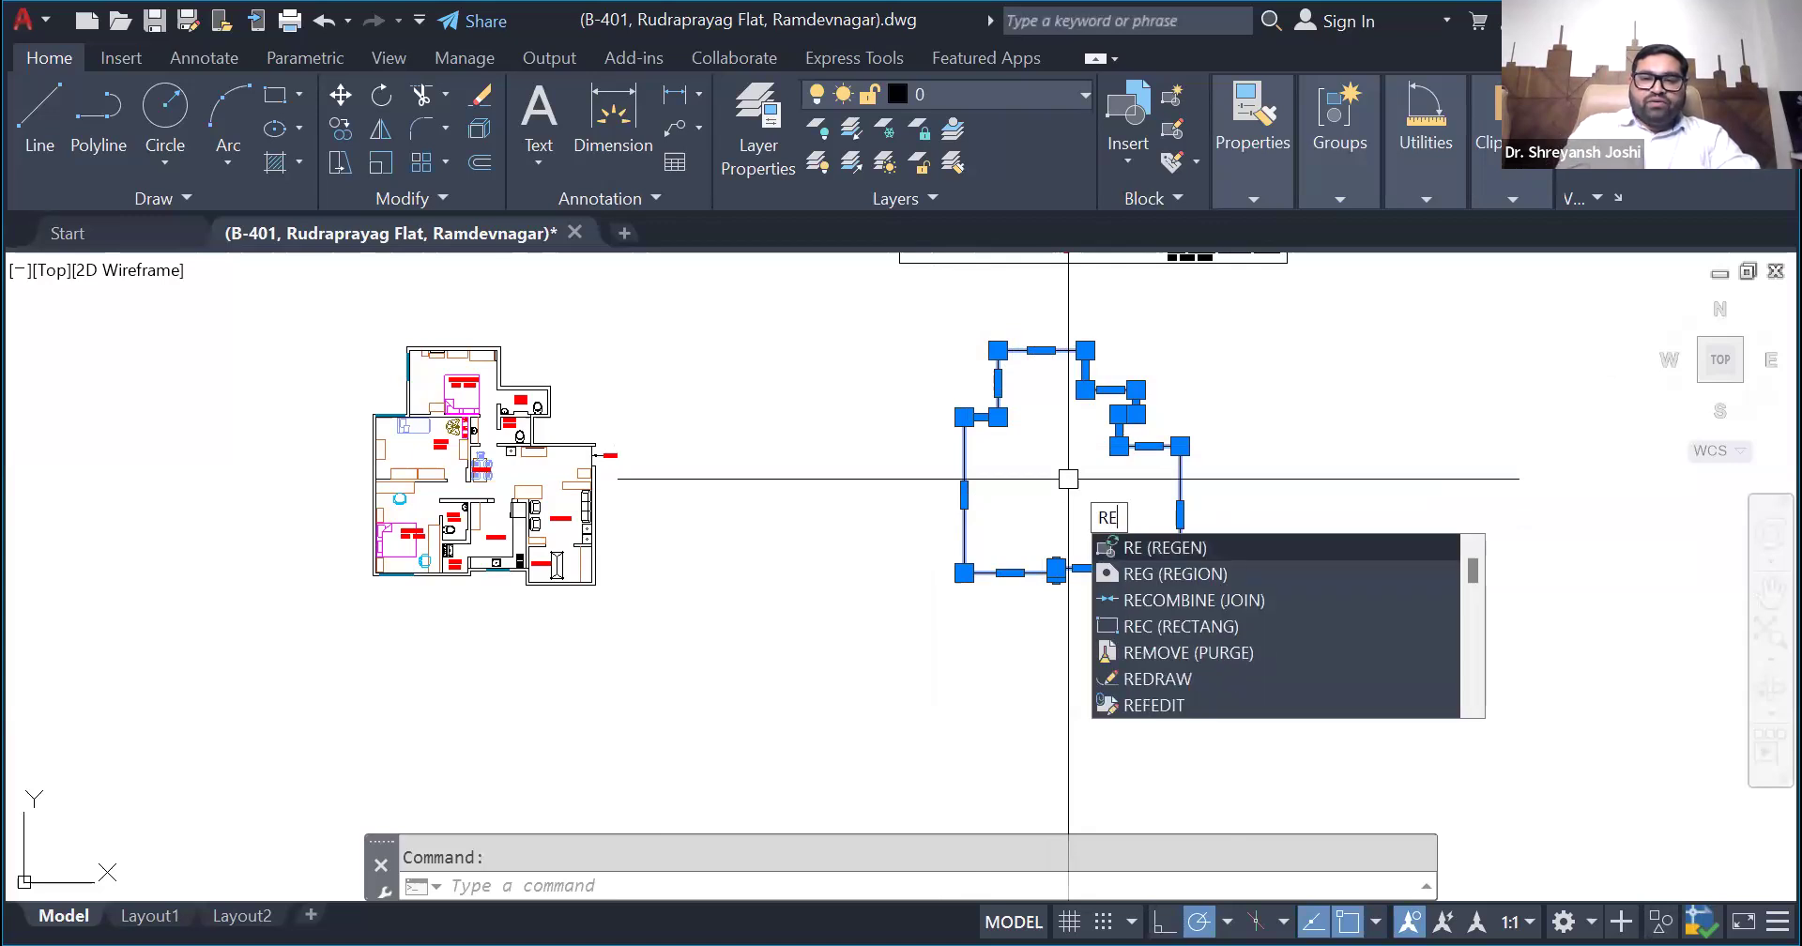
text(GION)
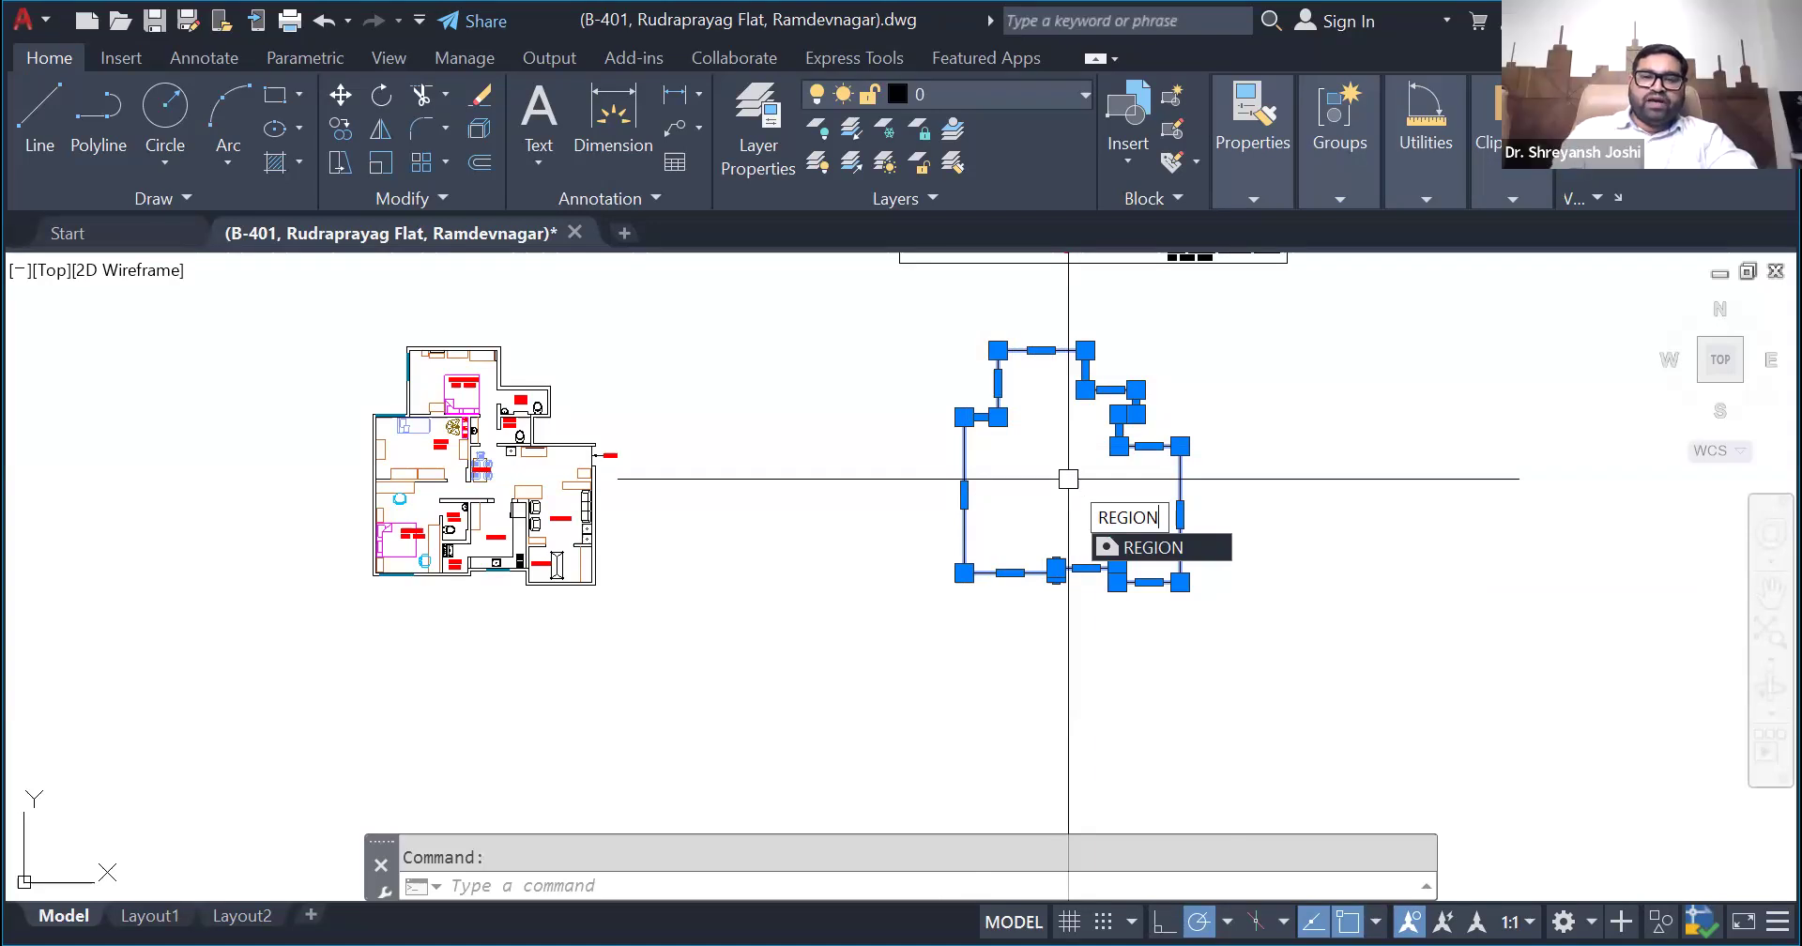
key(Return)
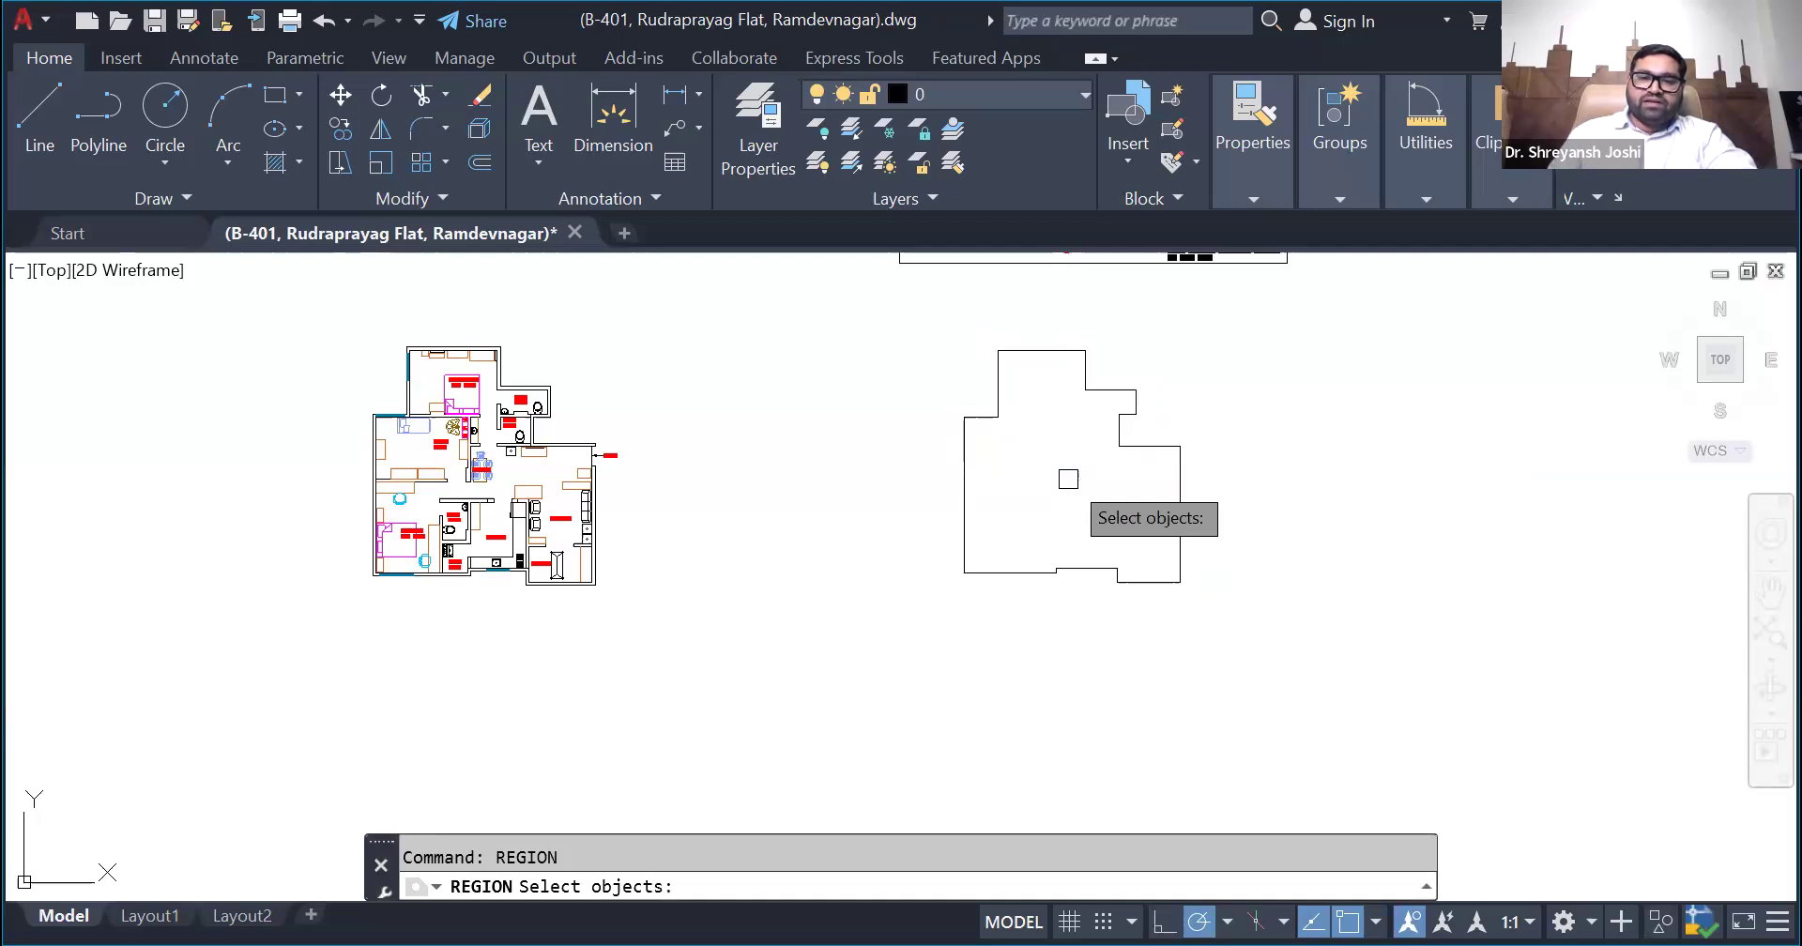
click(995, 384)
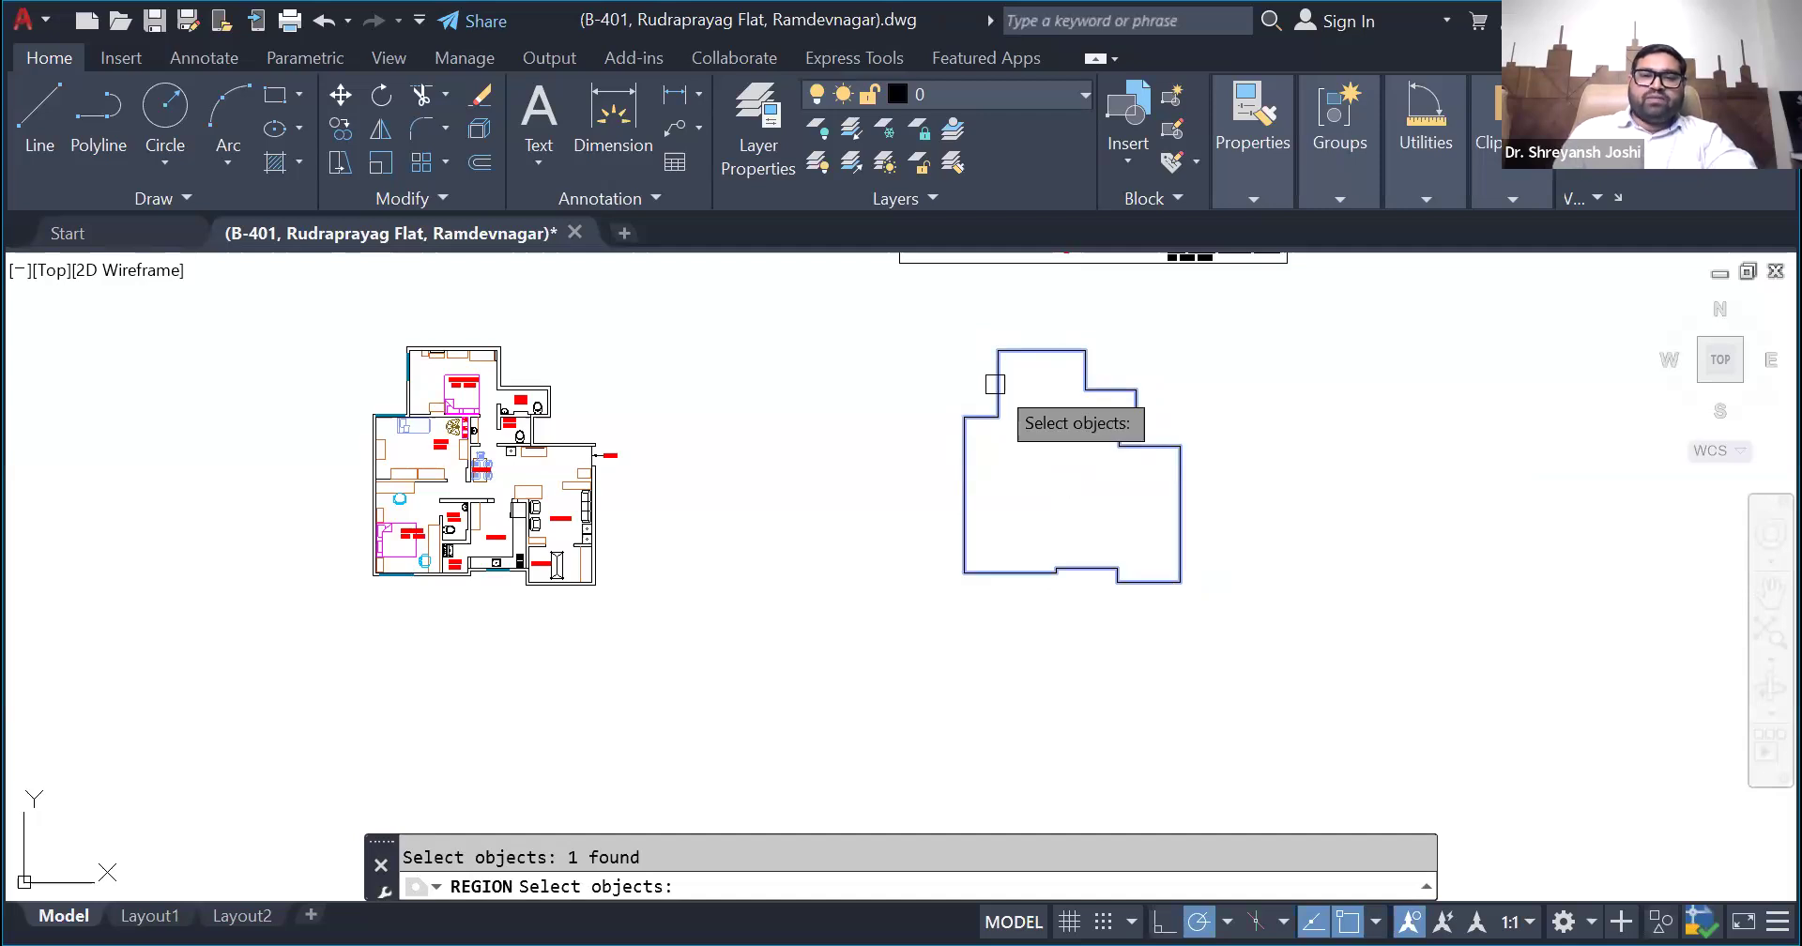
key(Return)
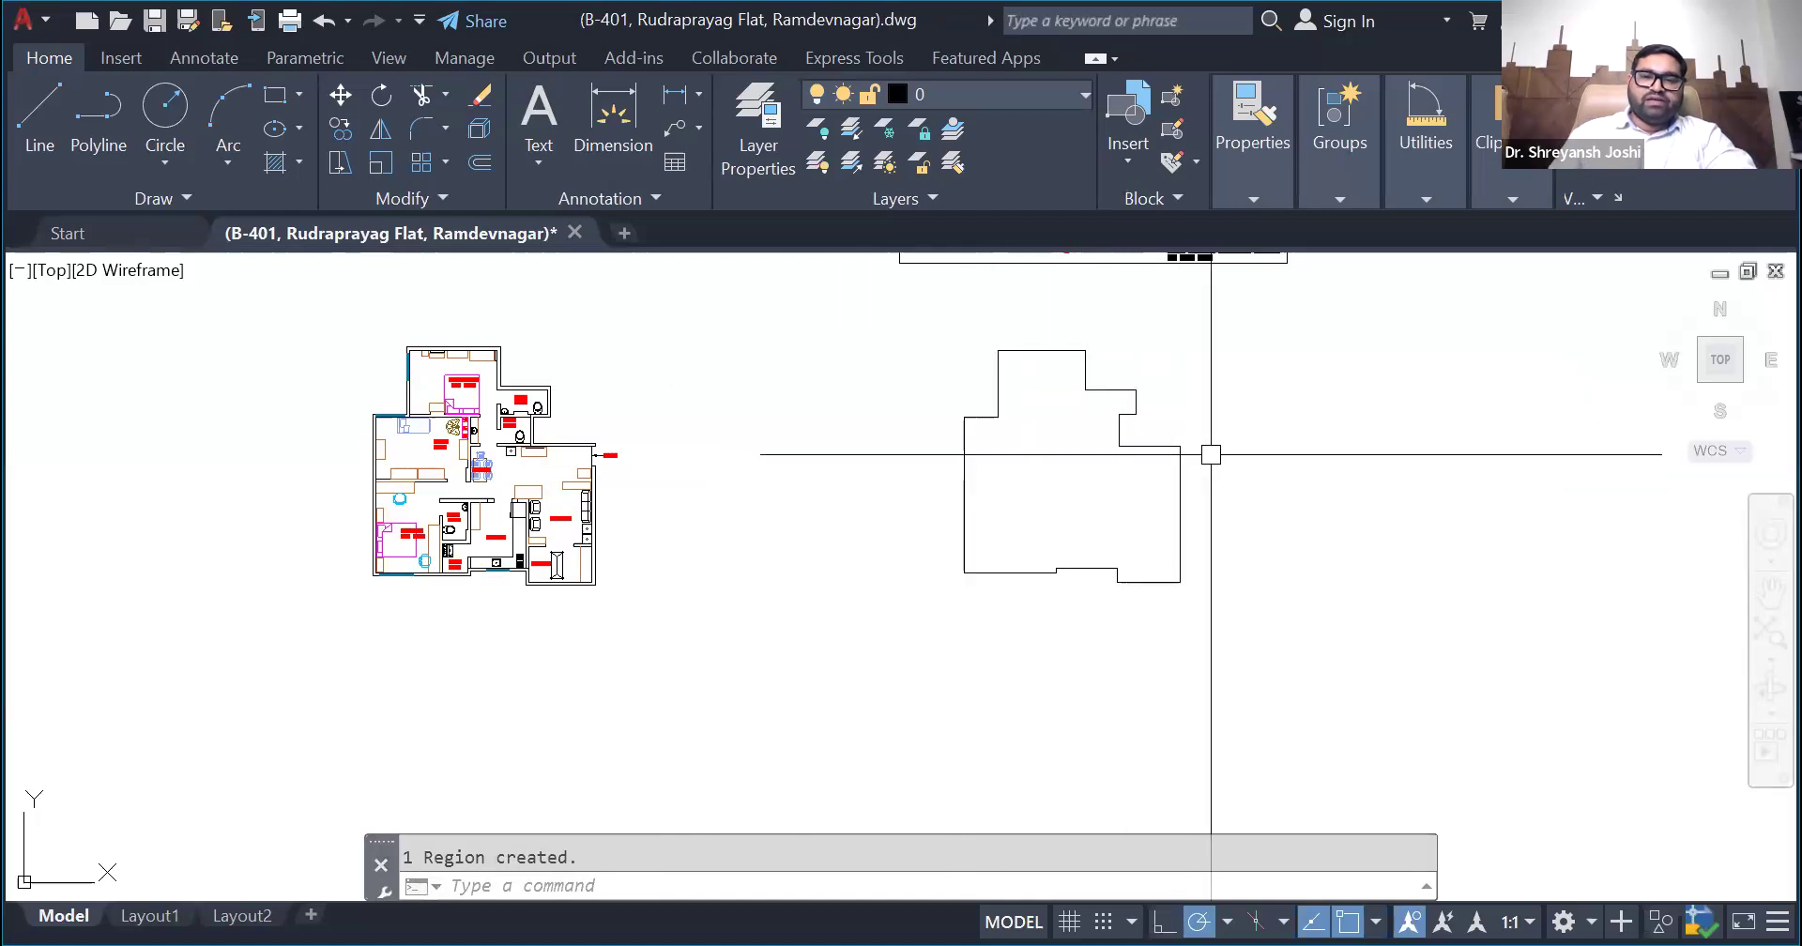
- Select the region right of the plan and examine its closed outline
scroll(1195, 407, up, 2)
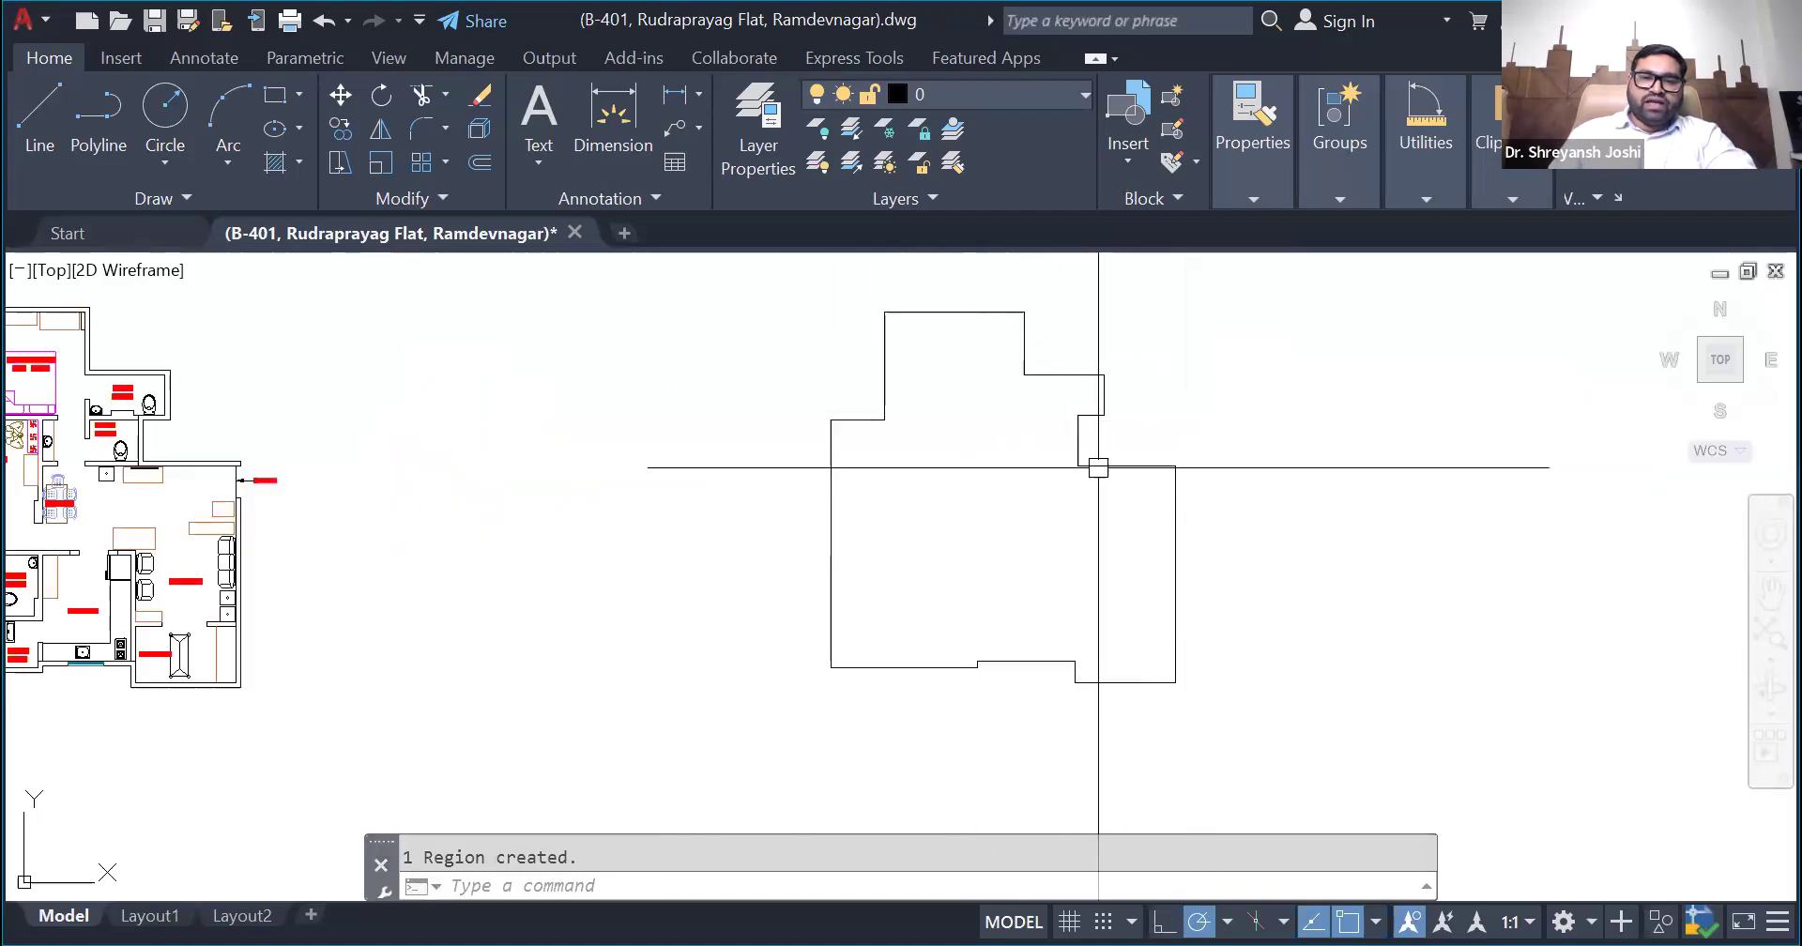
click(1100, 466)
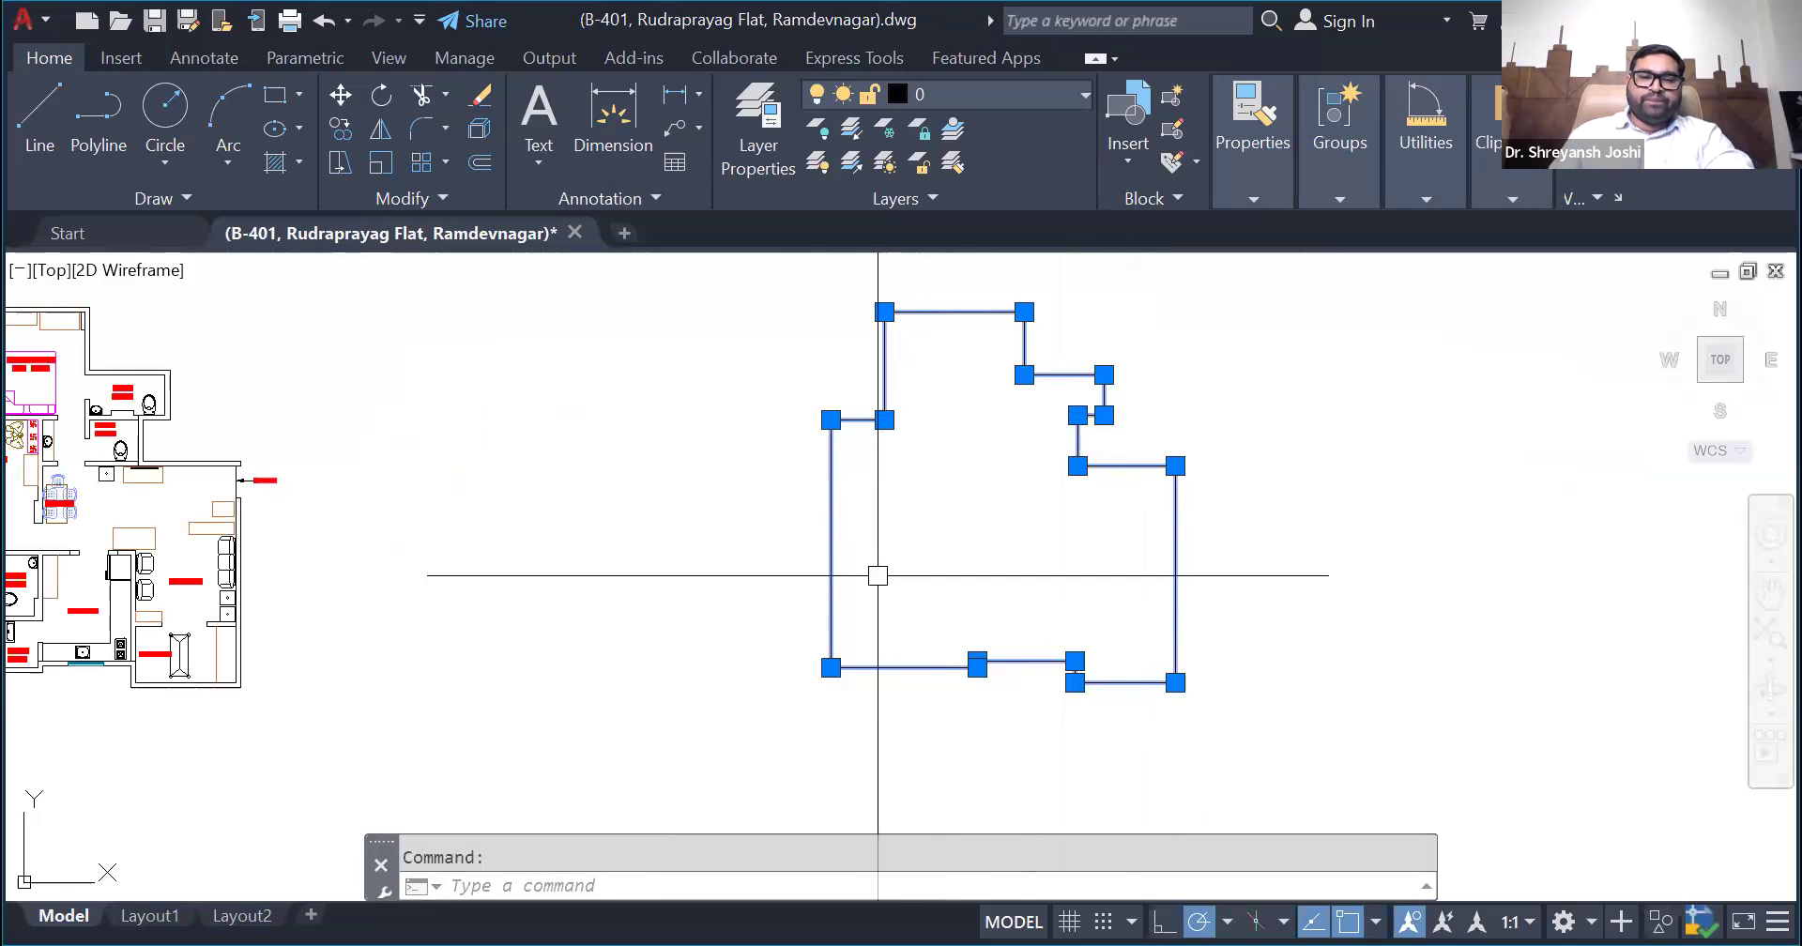
key(Escape)
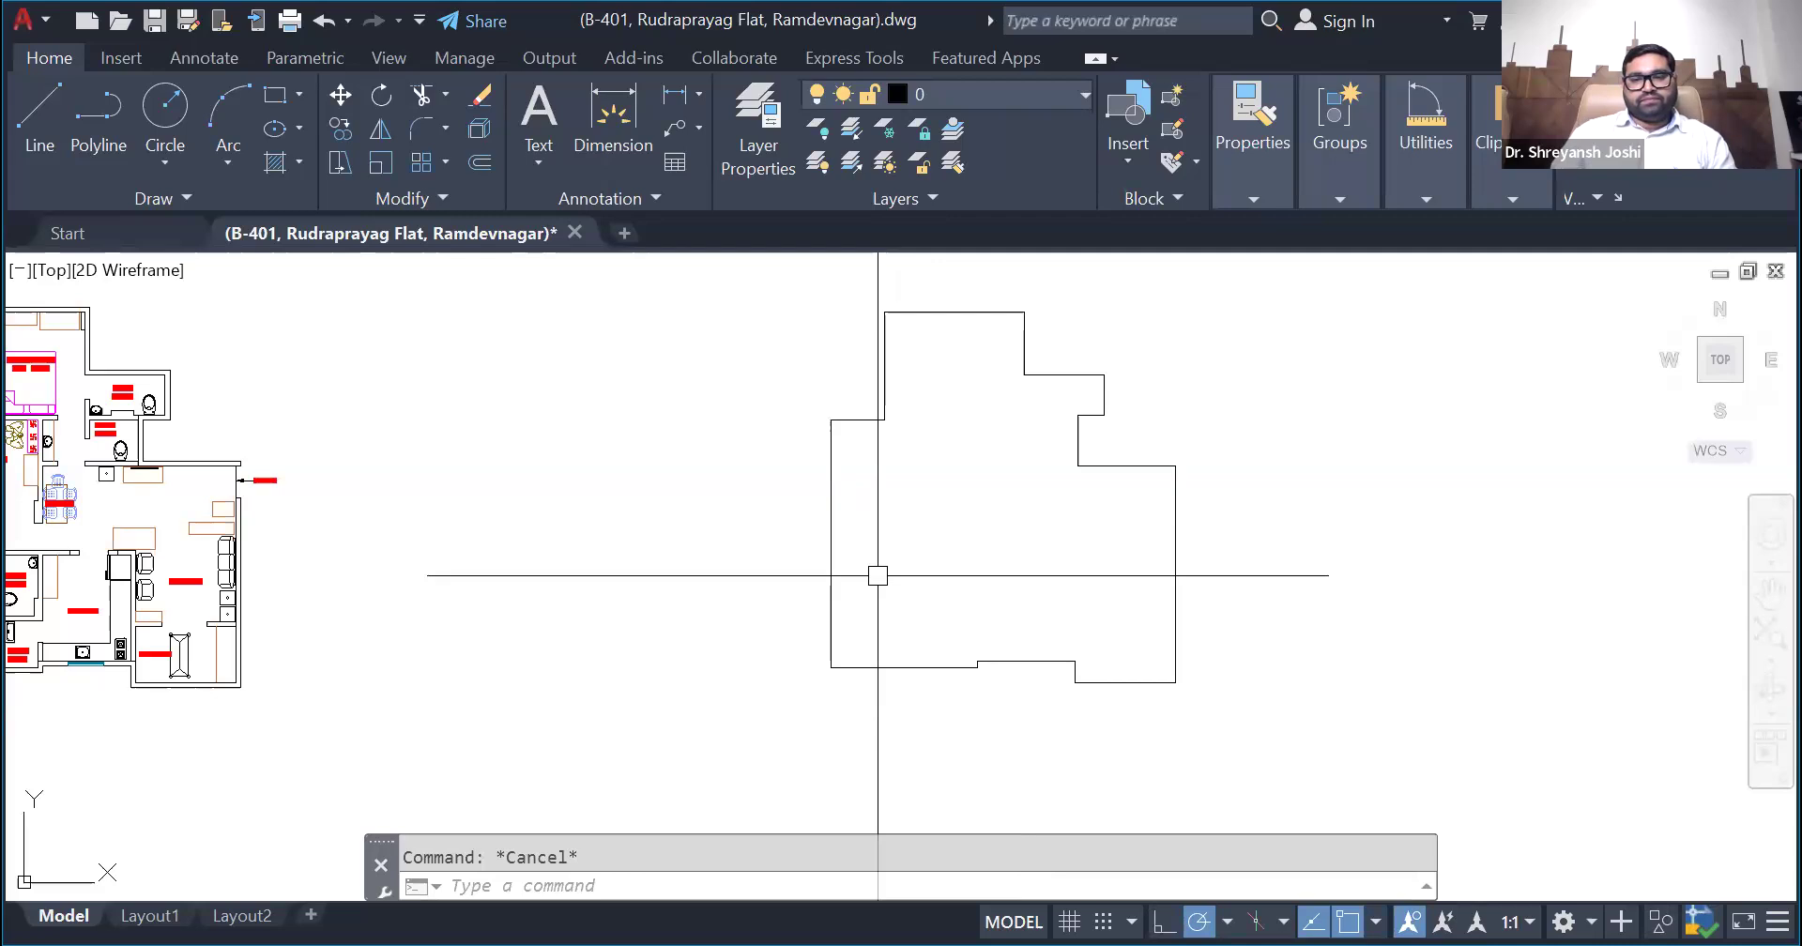
- List the region's mass properties with MASSPROP, highlight the centroid's X coordinate and skip writing the analysis to a file
click(857, 419)
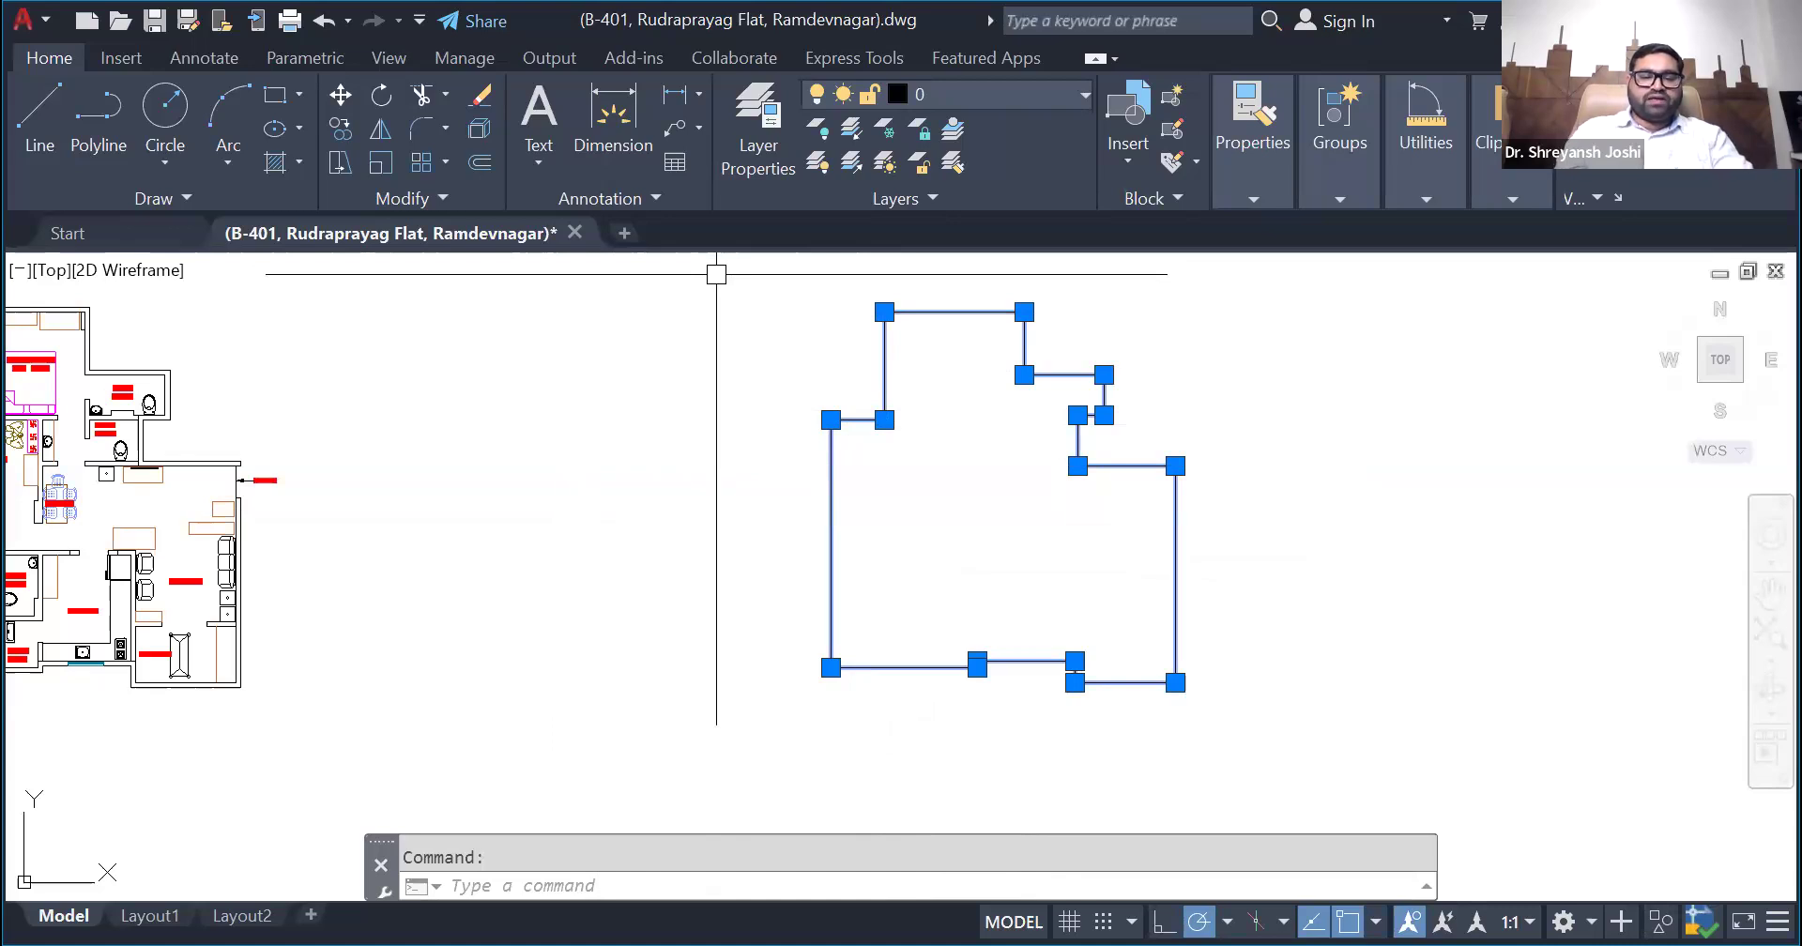
text(M)
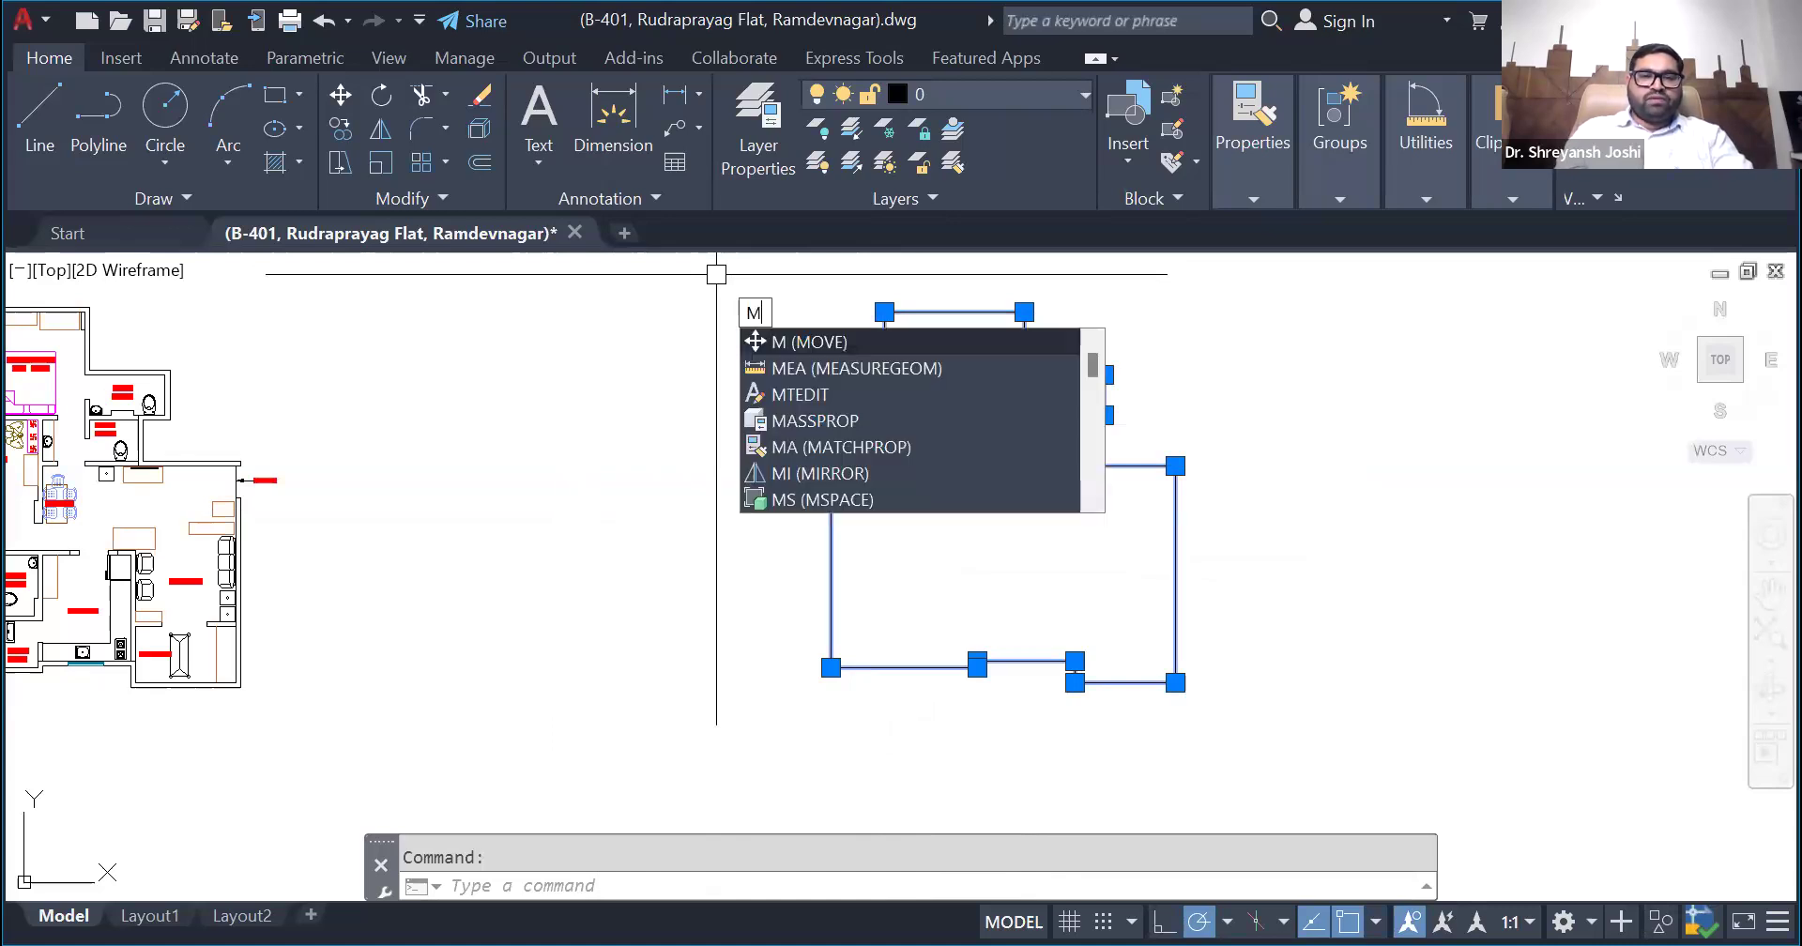
text(ASS)
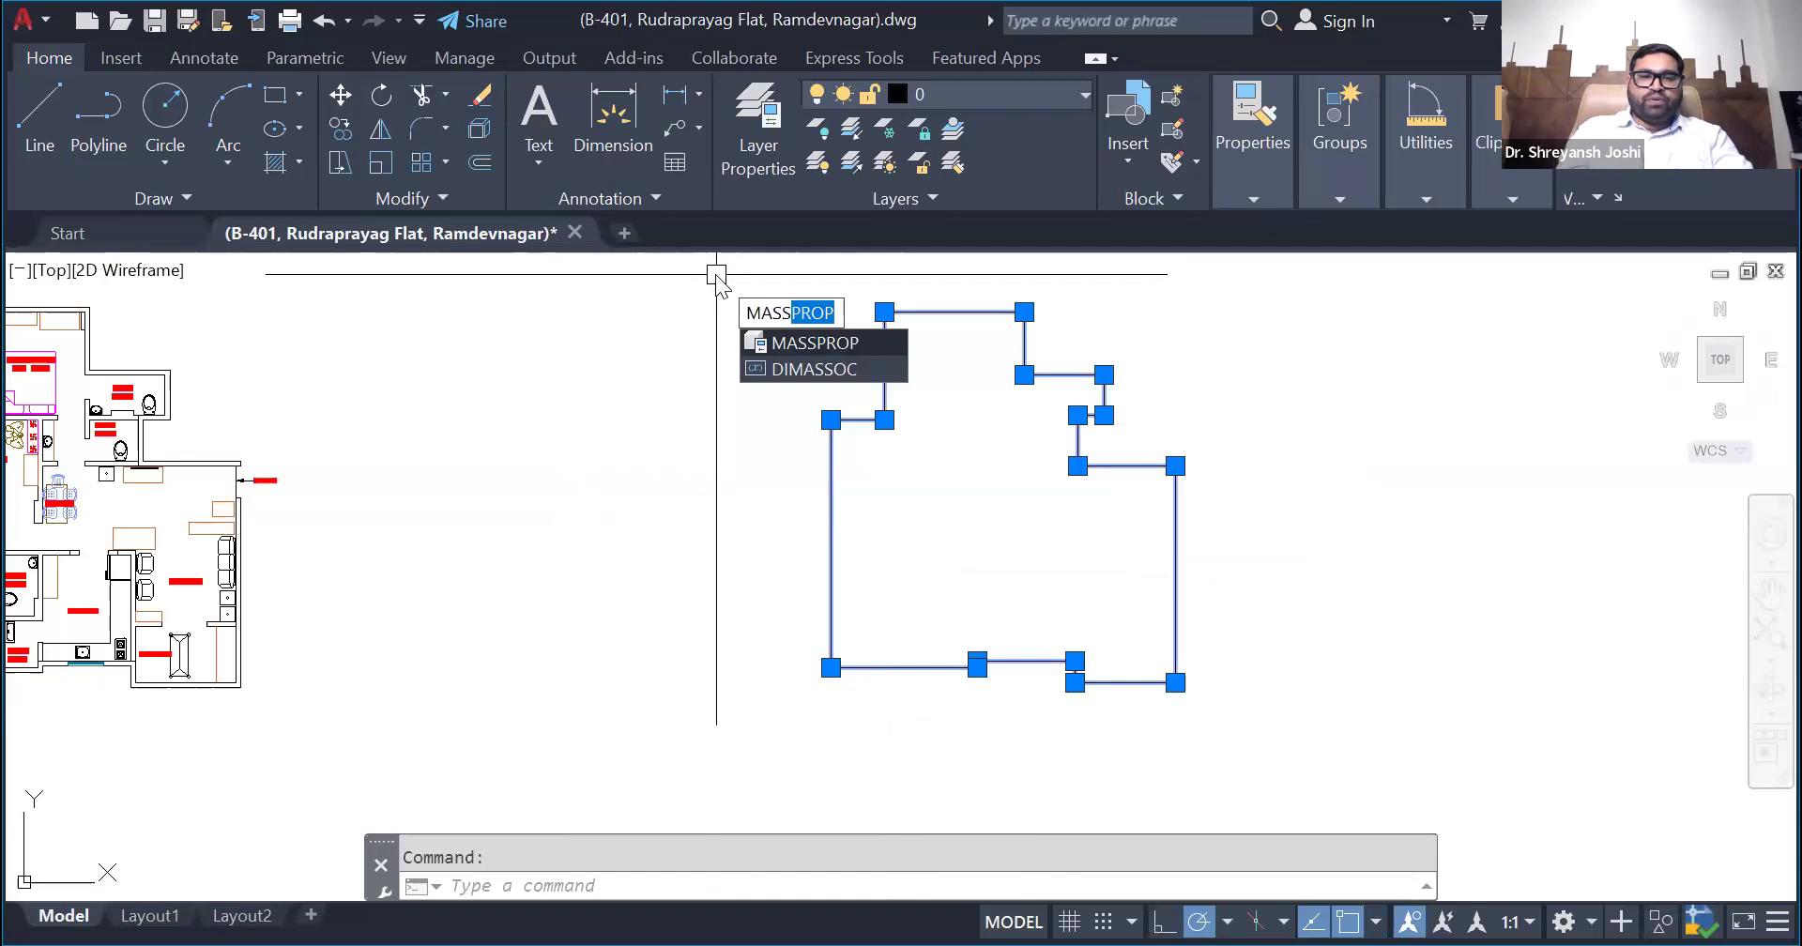
text(PROP)
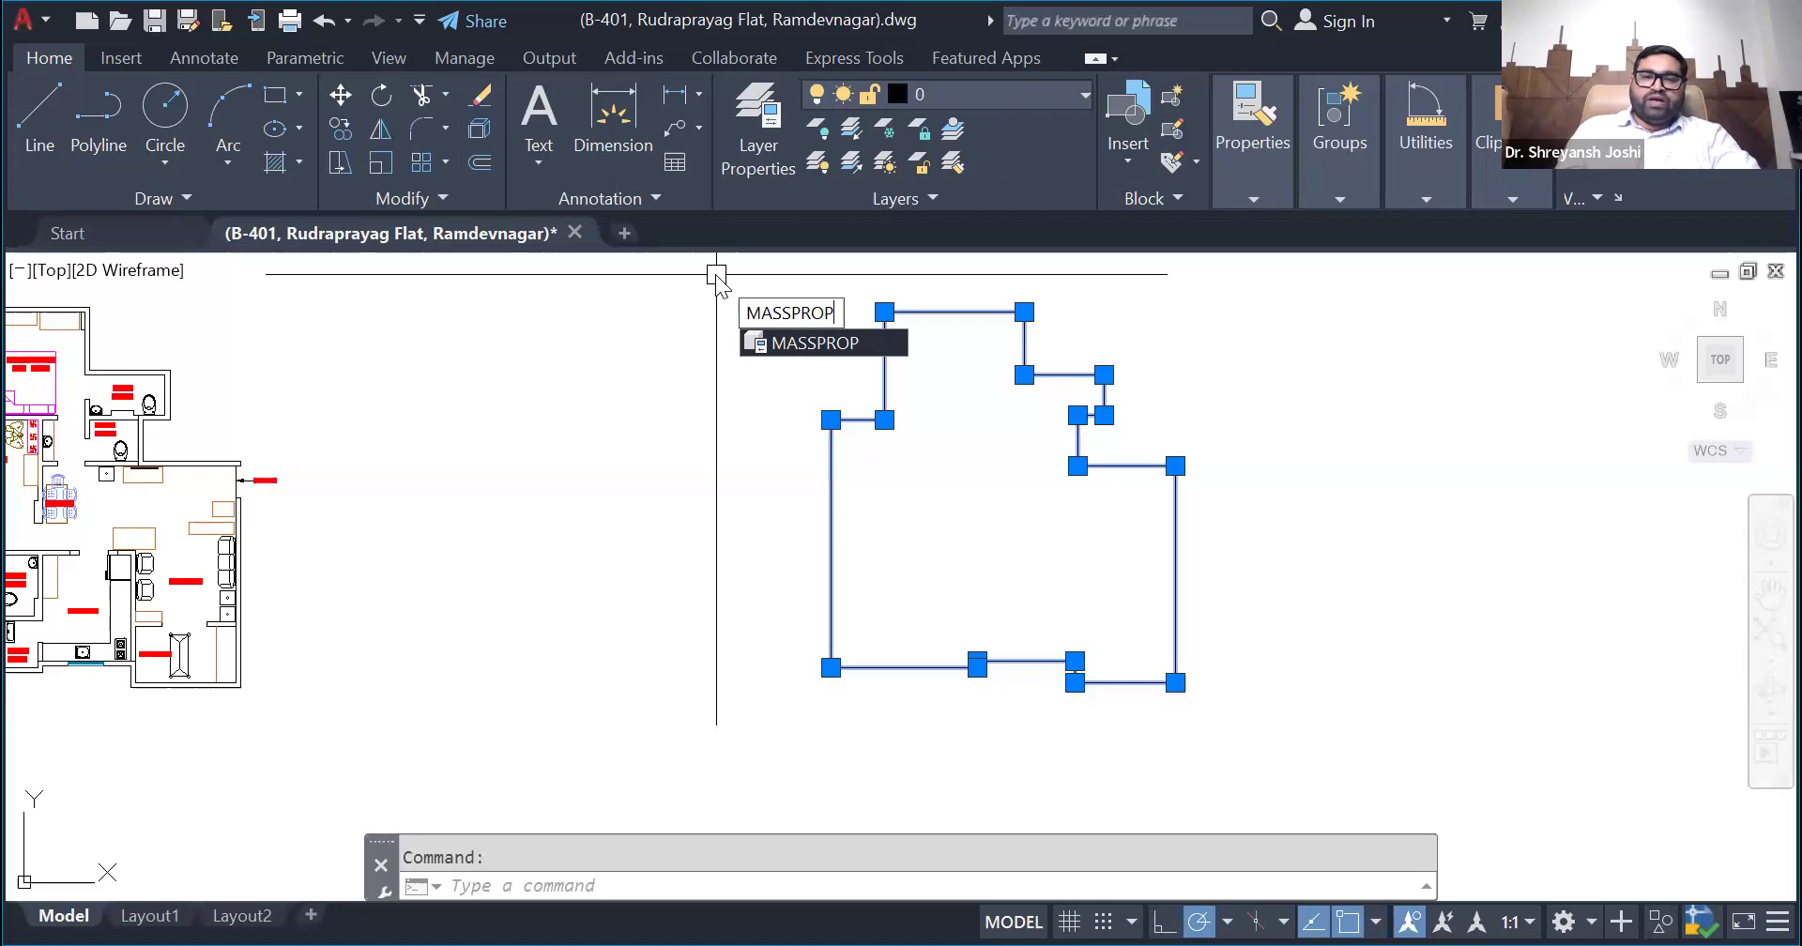
key(Return)
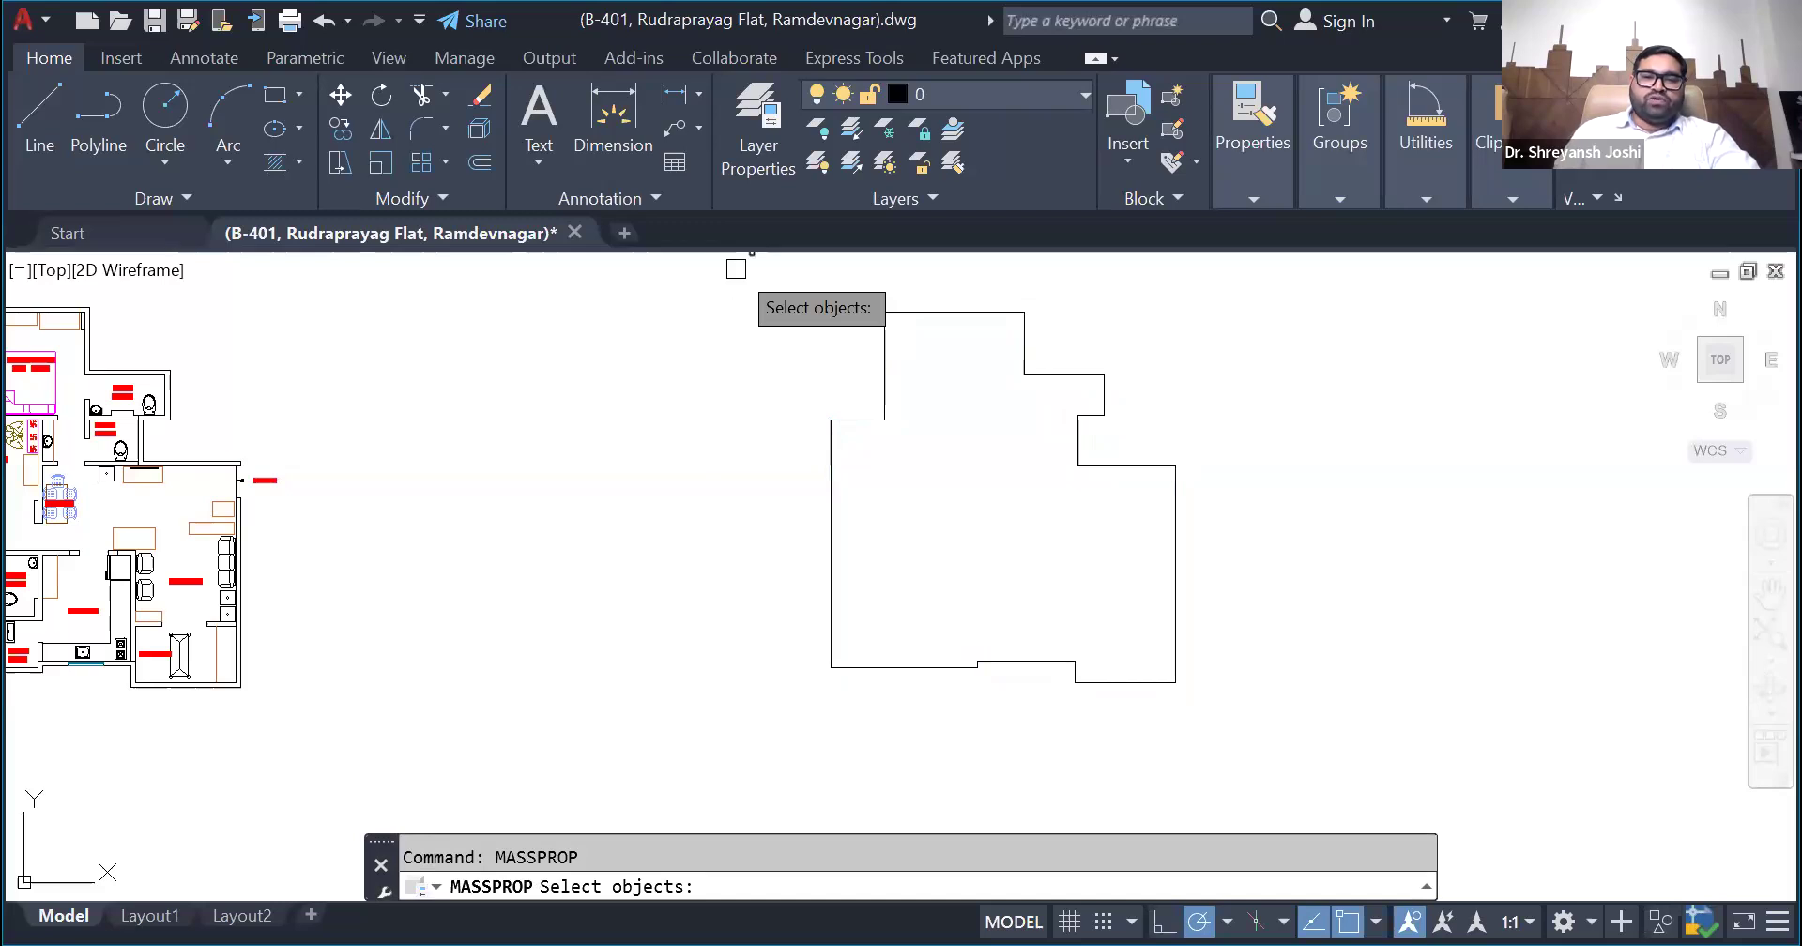
click(858, 422)
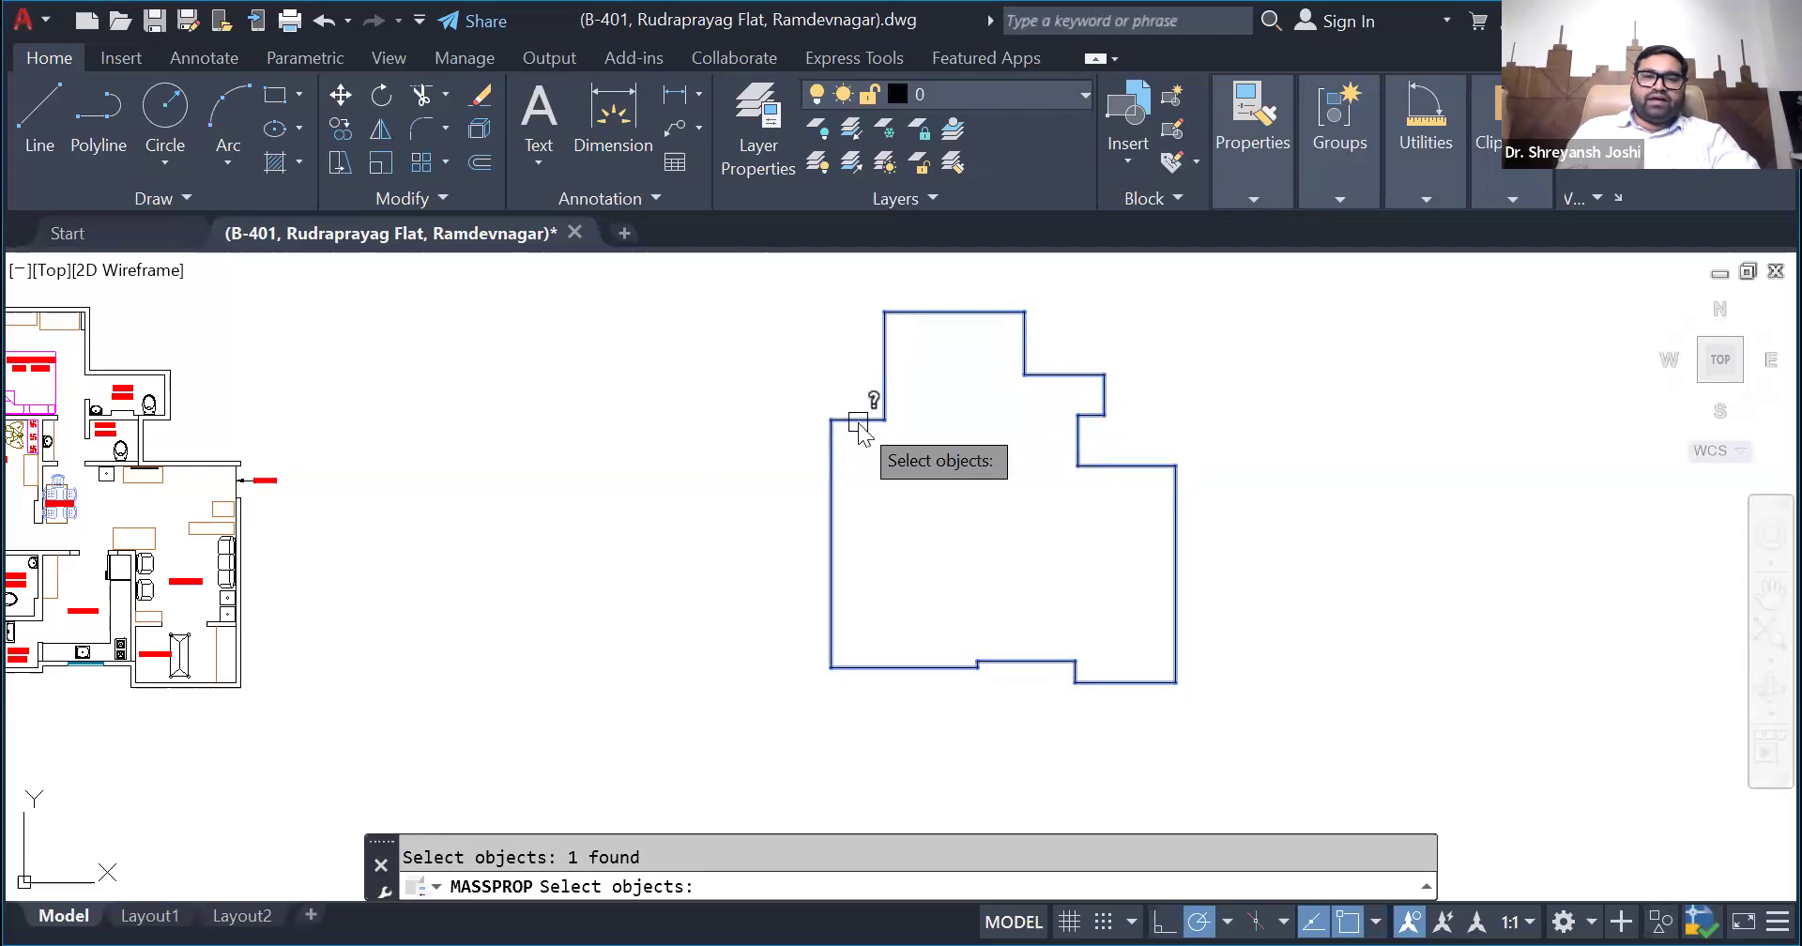
key(Return)
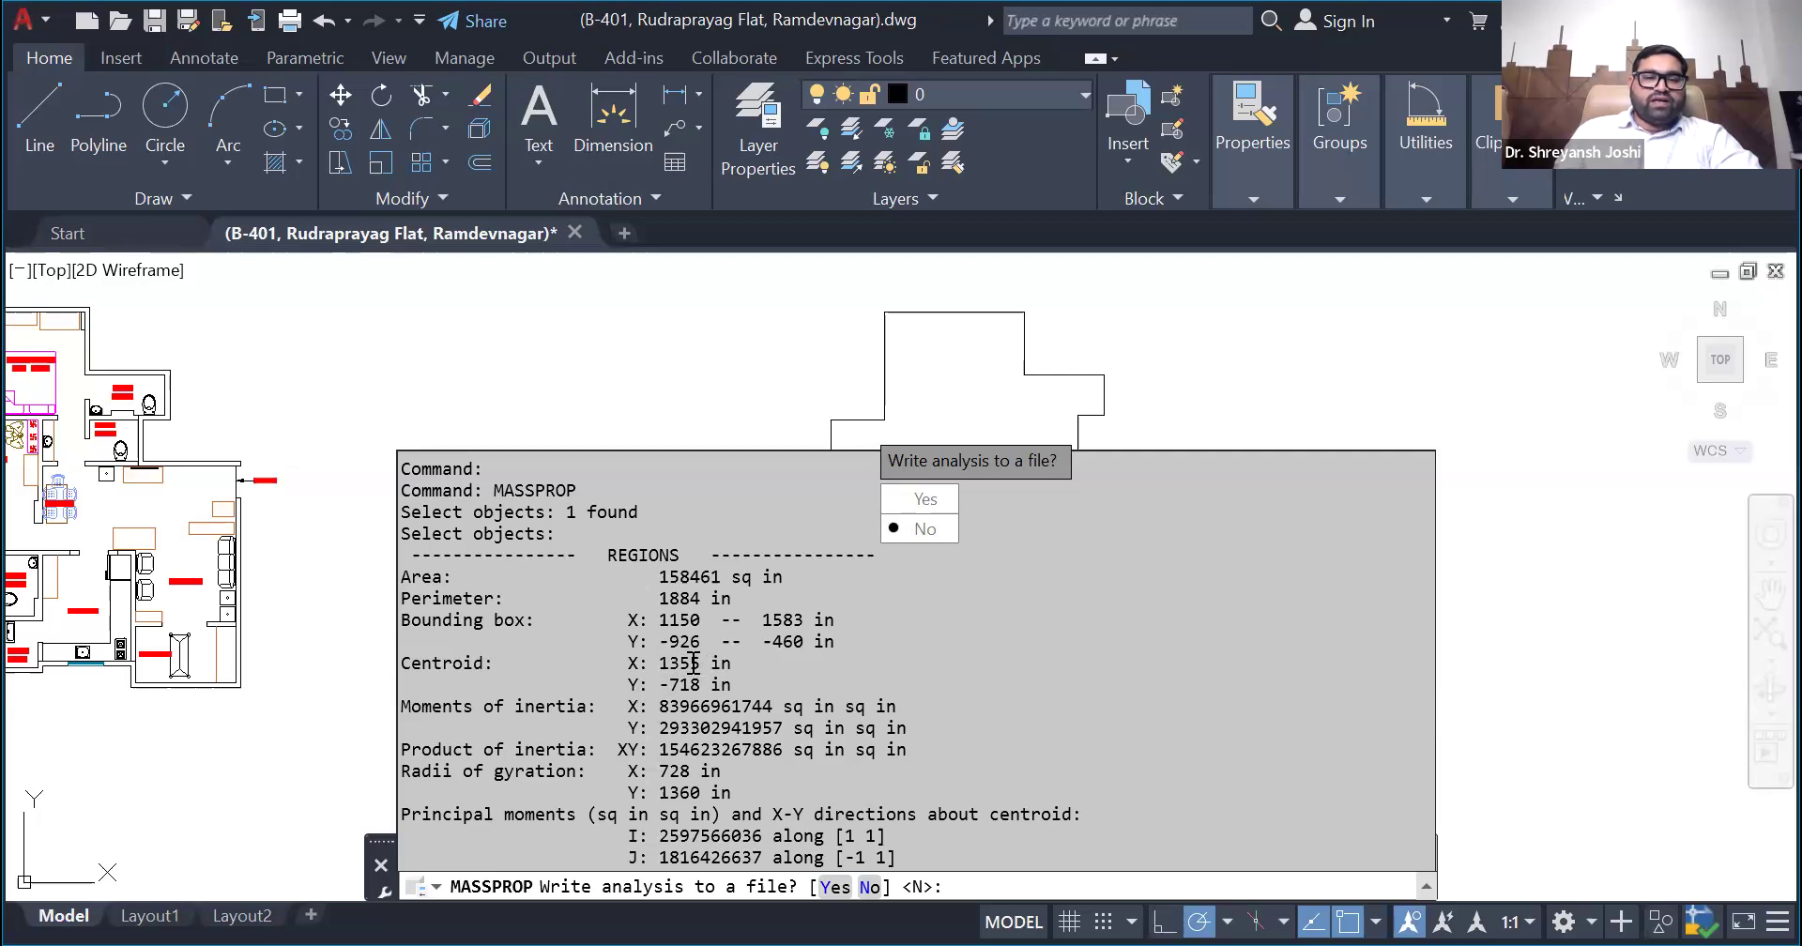
drag(702, 663, 656, 664)
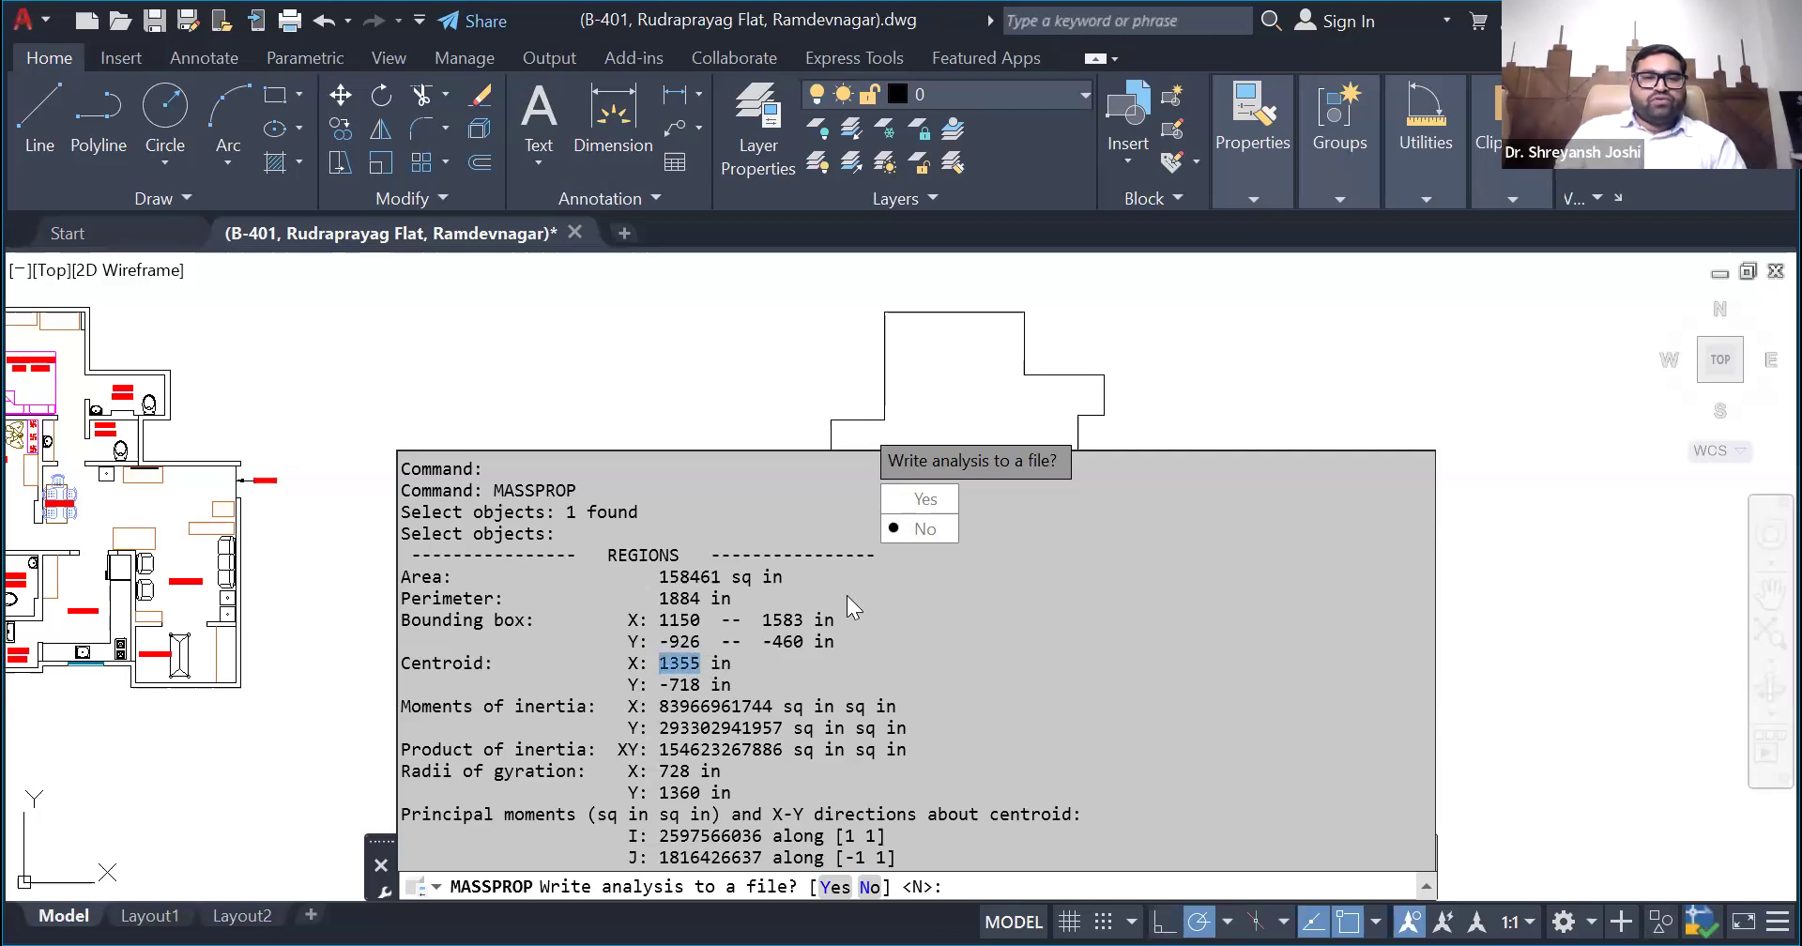
key(alt+Tab)
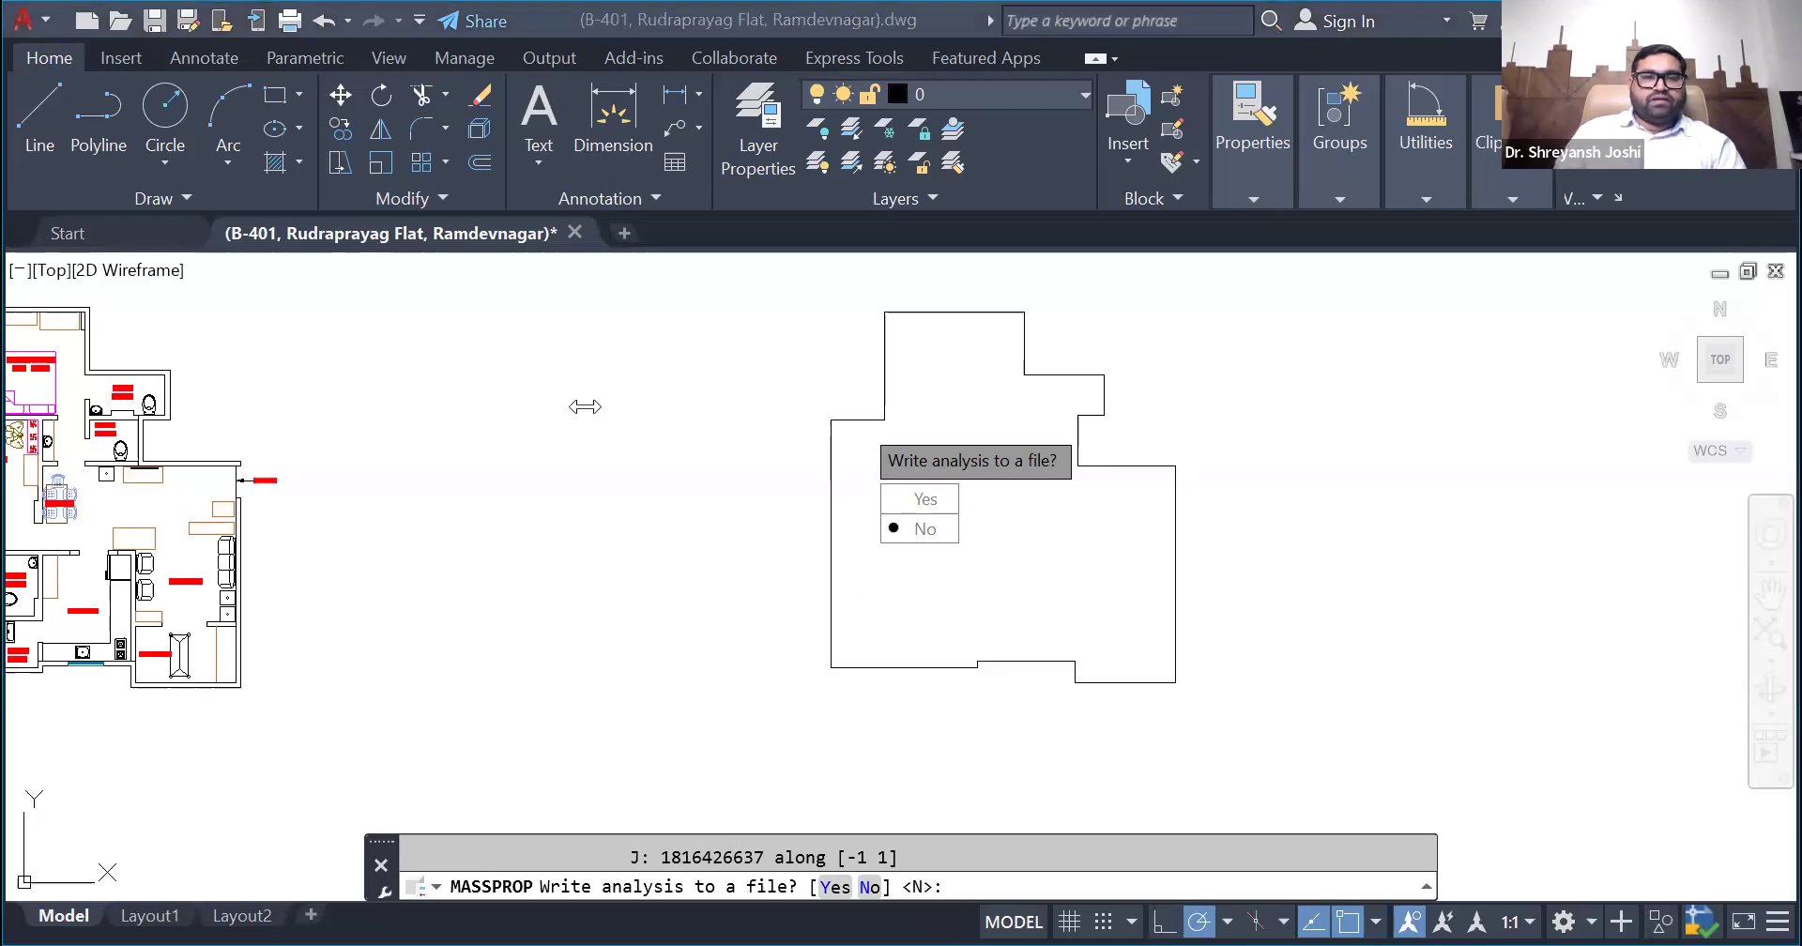
click(941, 864)
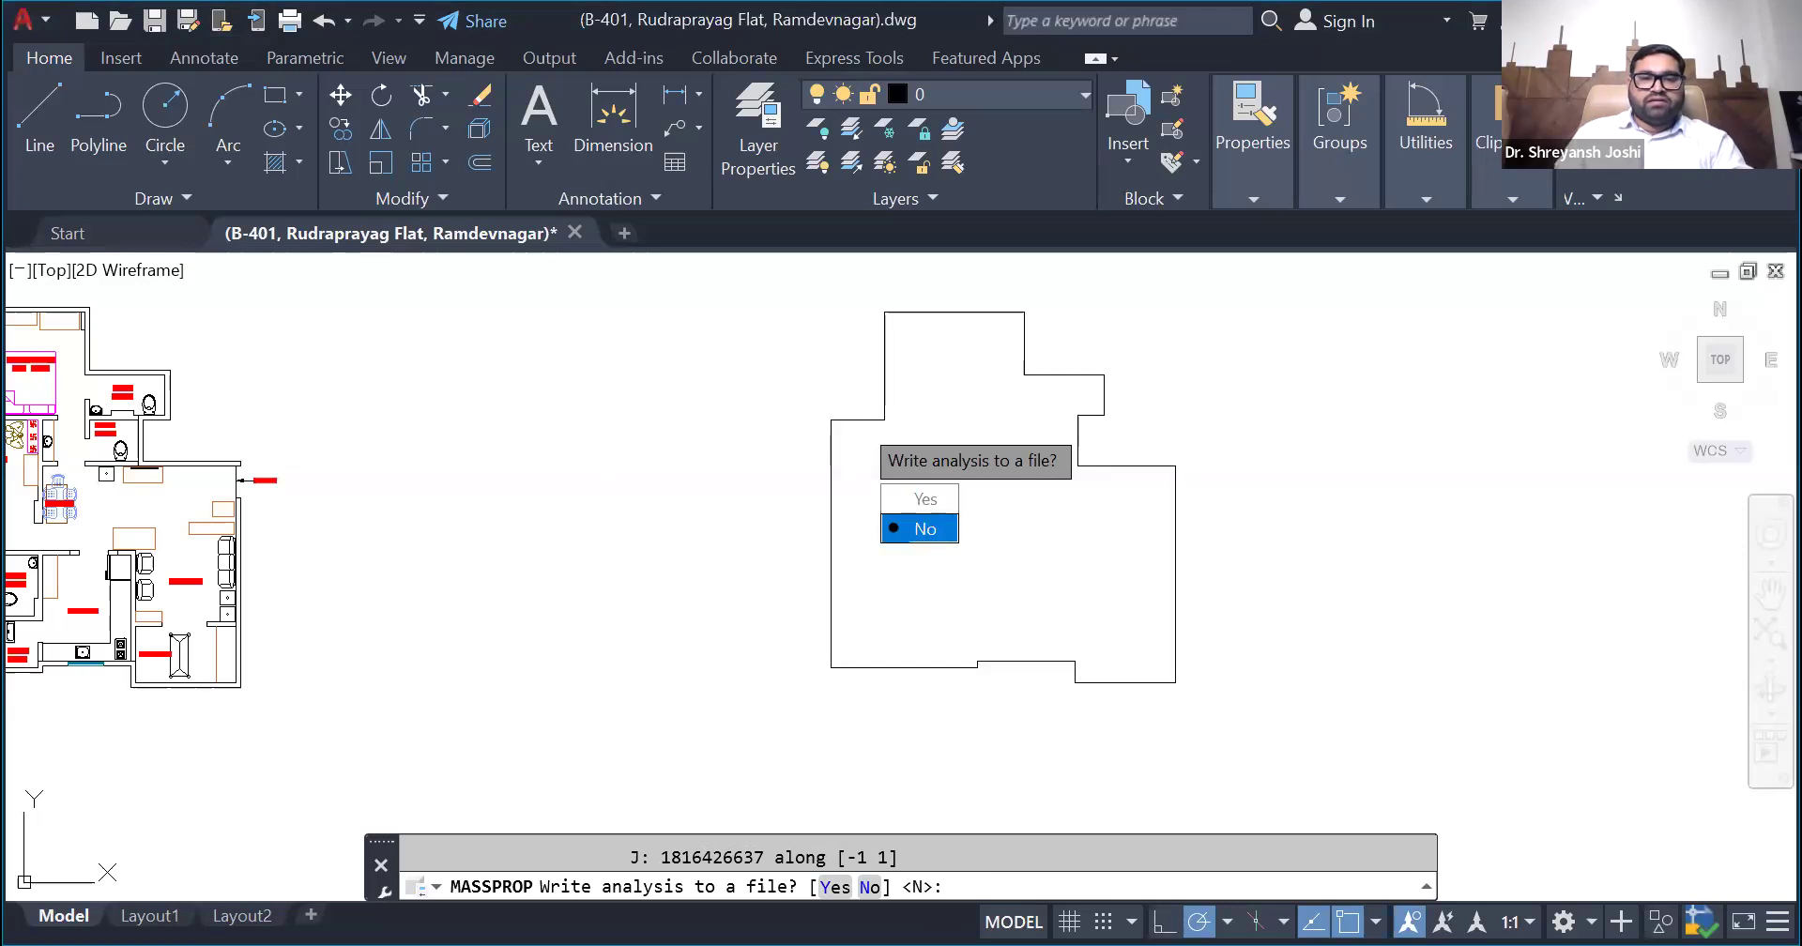
key(Escape)
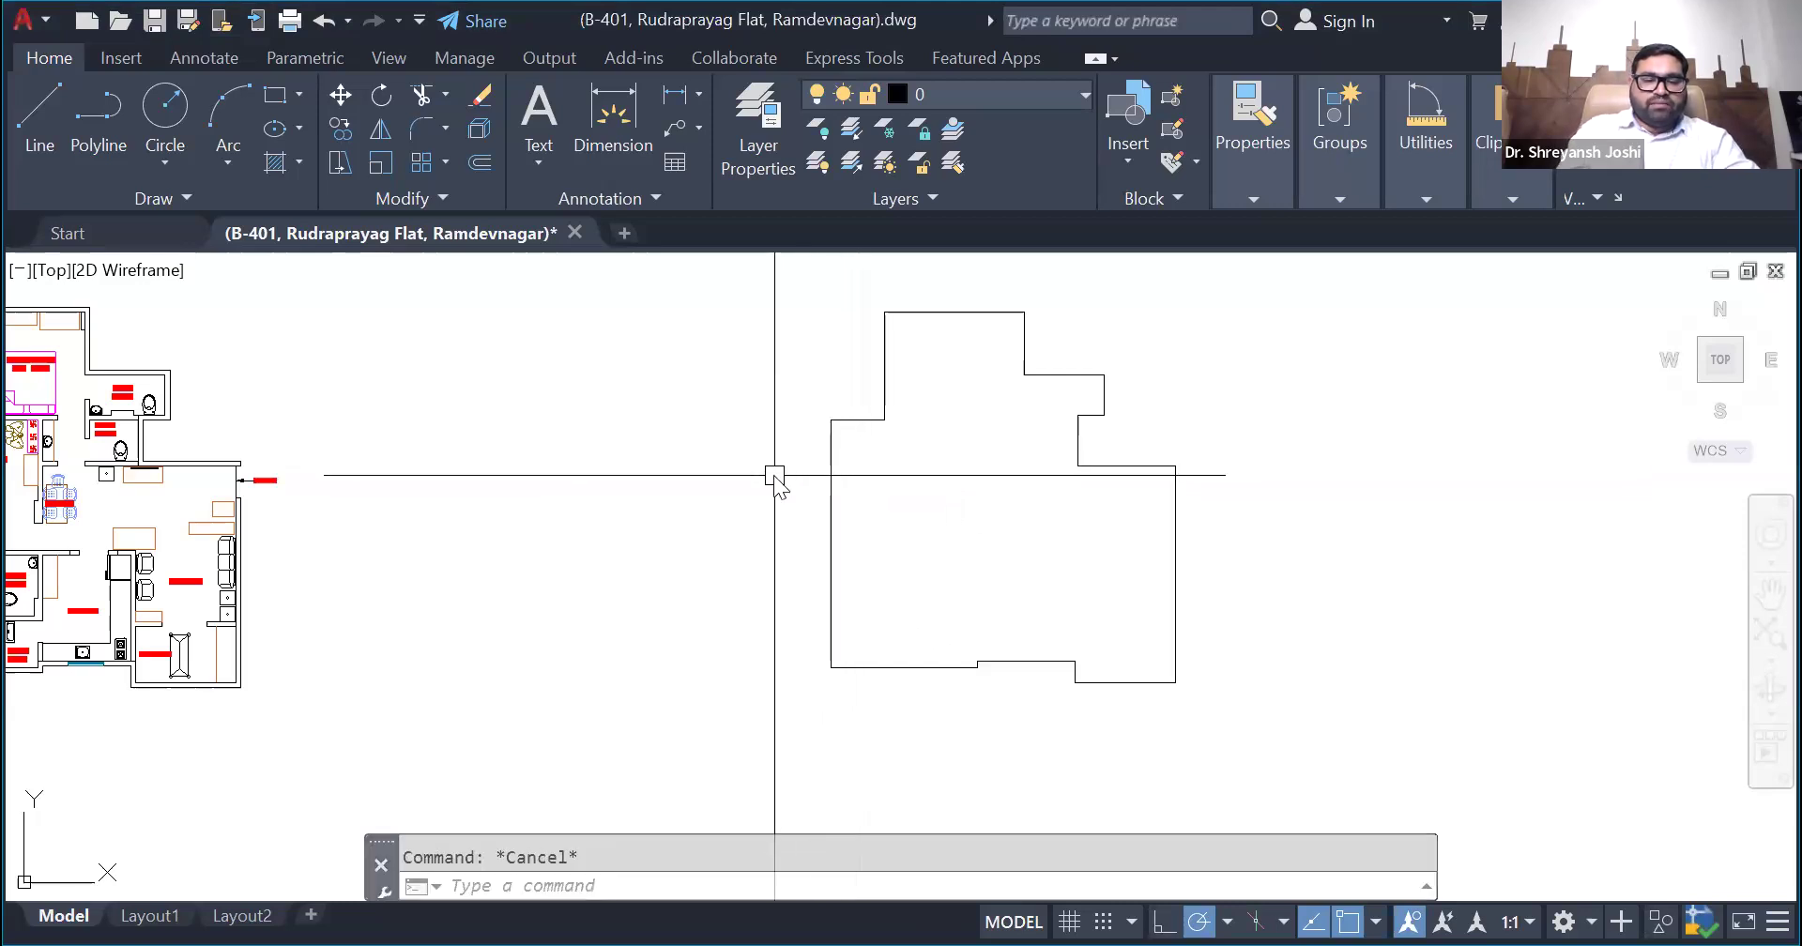
- Run MASSPROP on the region again, highlight the centroid's Y coordinate and leave the command without writing a file
text(MASSPROP)
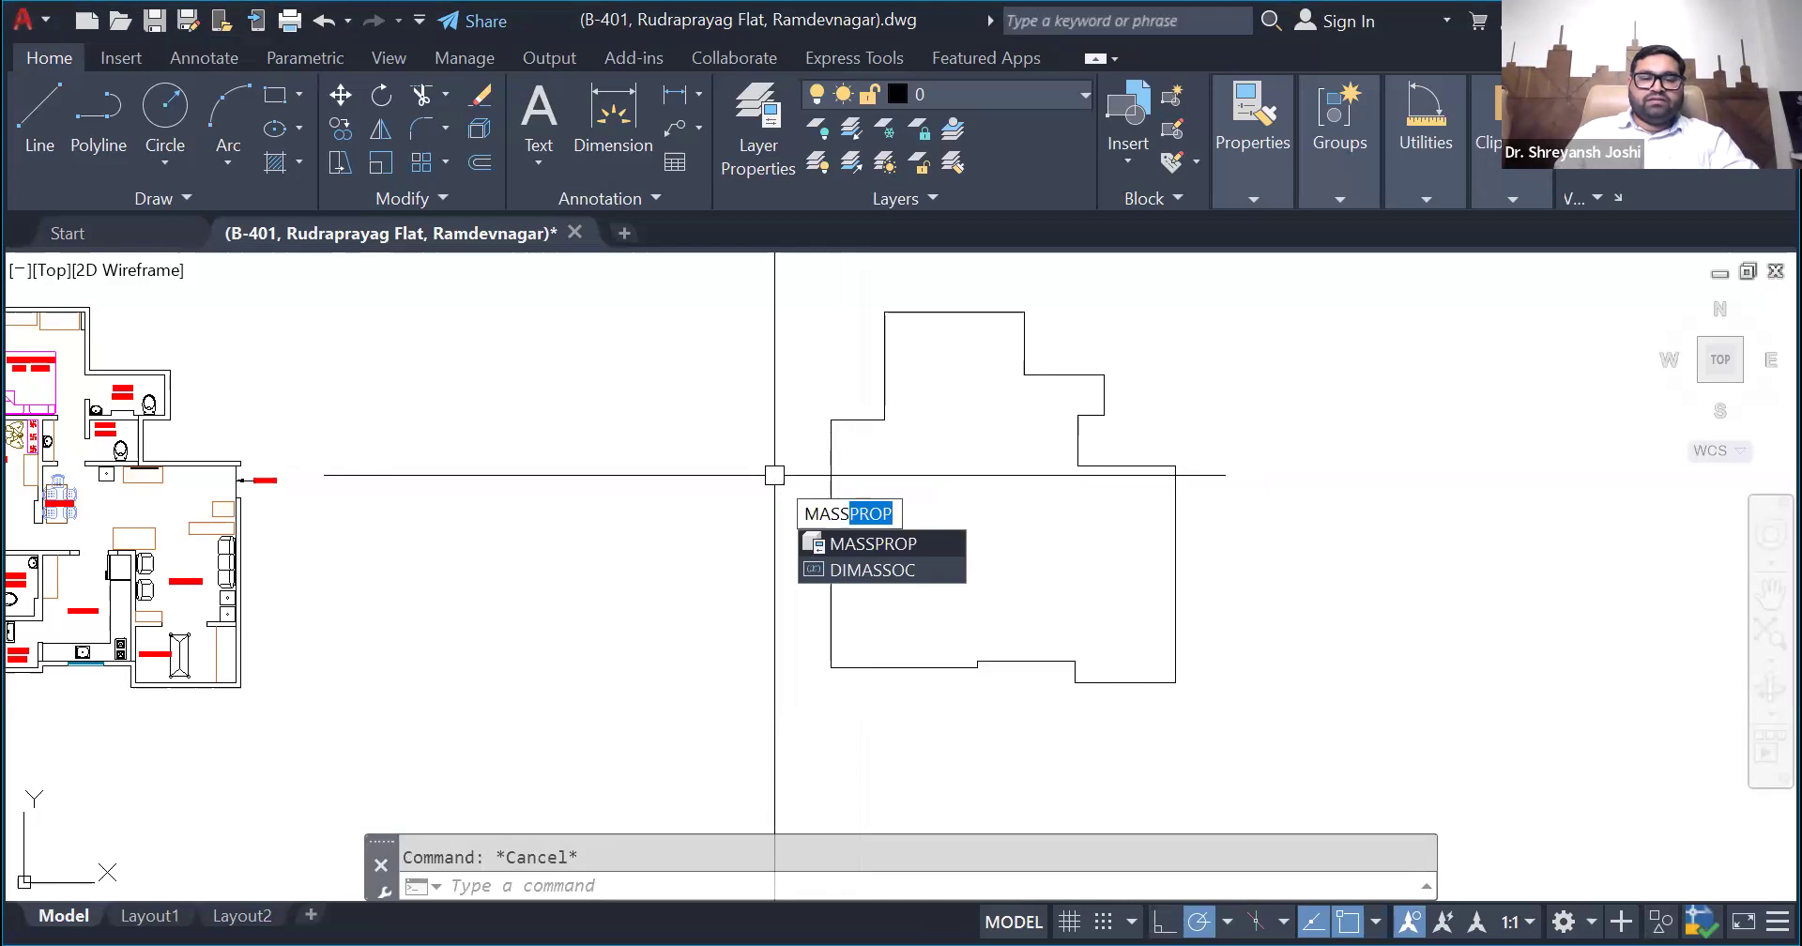
key(Return)
click(834, 519)
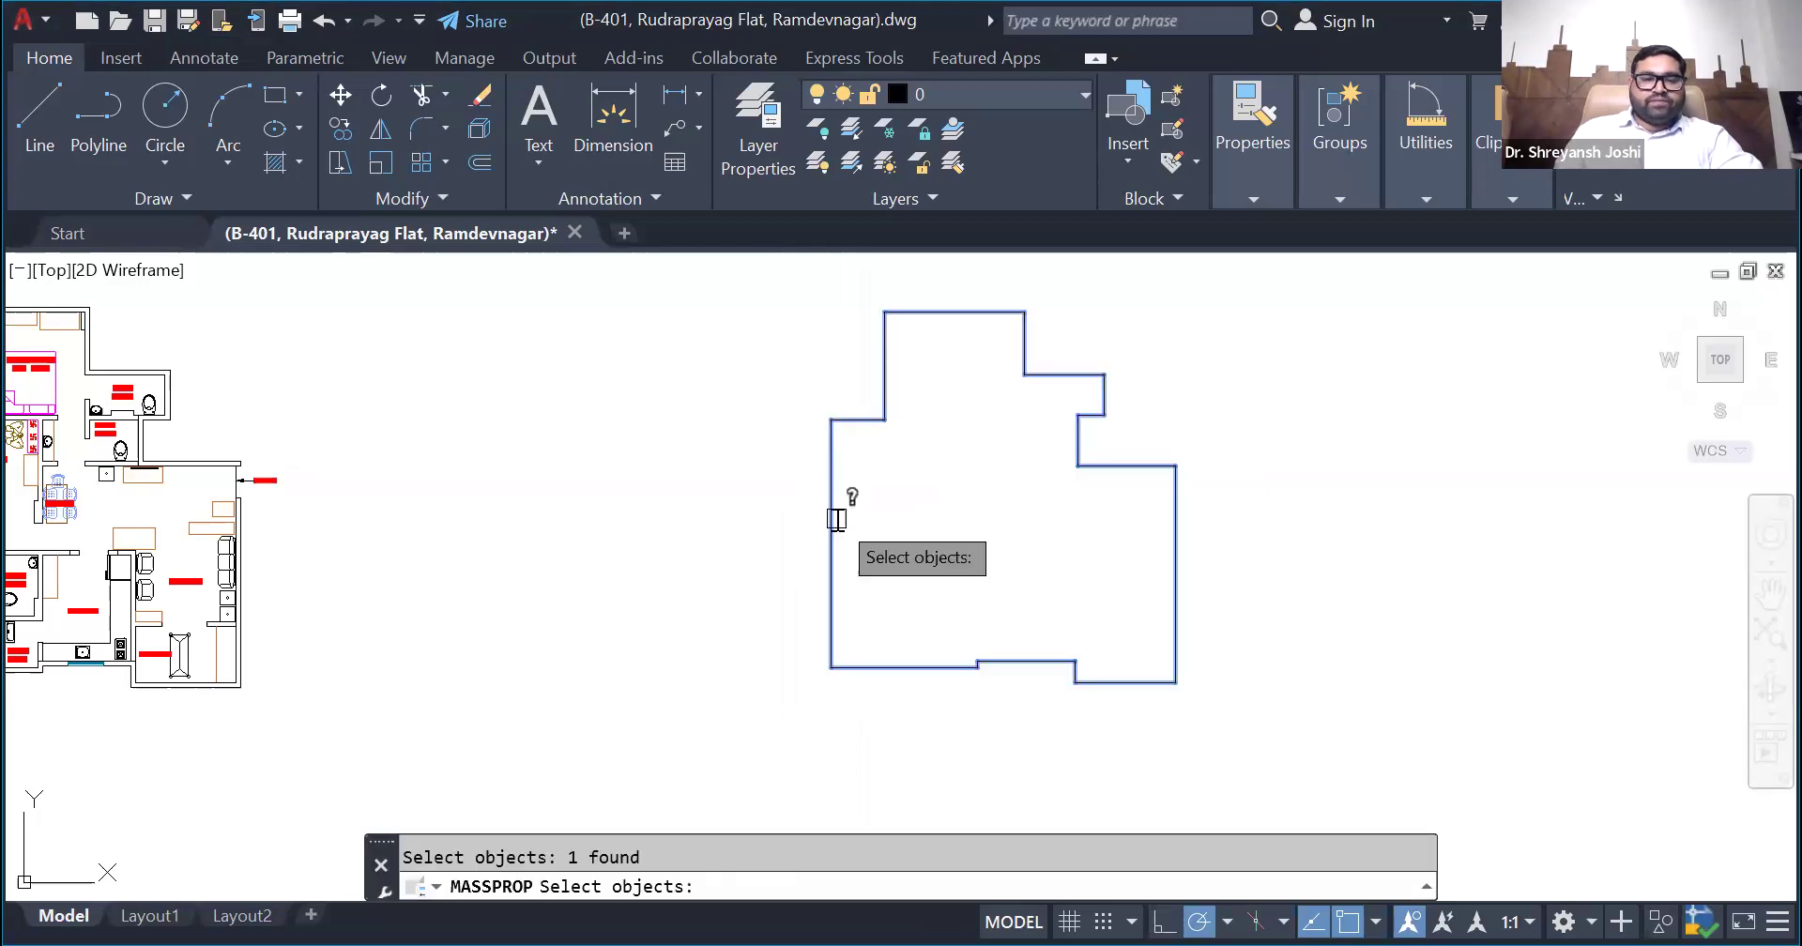
key(Return)
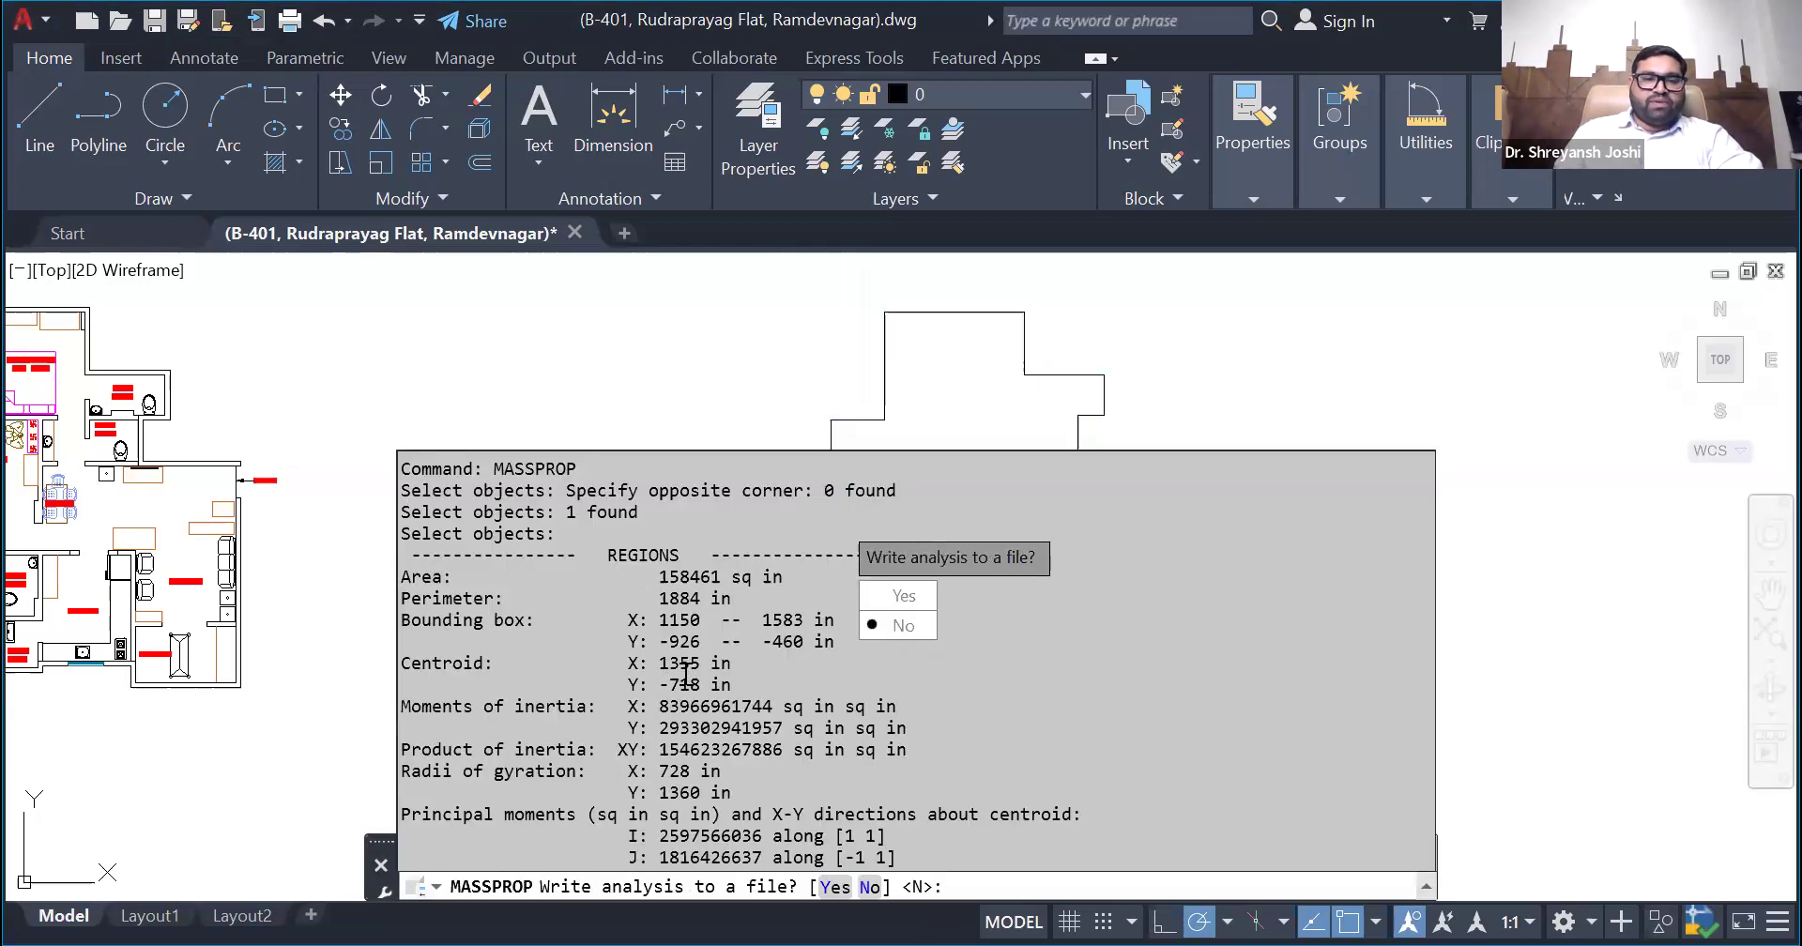
drag(659, 686, 701, 692)
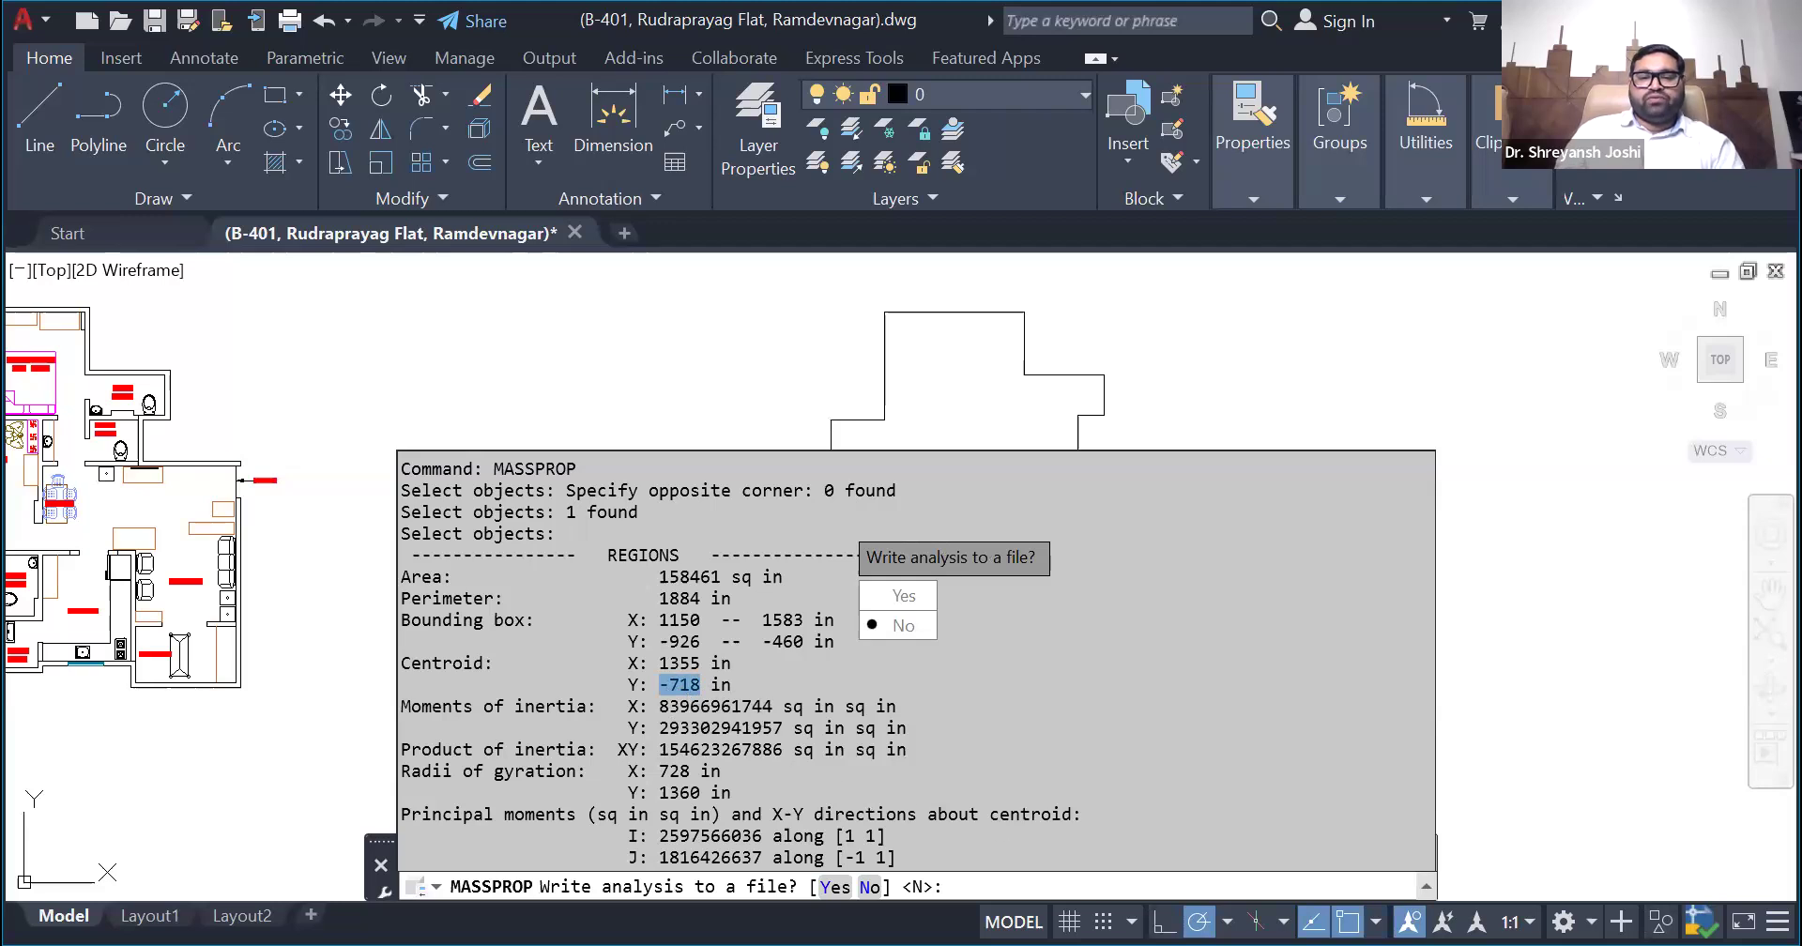
key(alt+Tab)
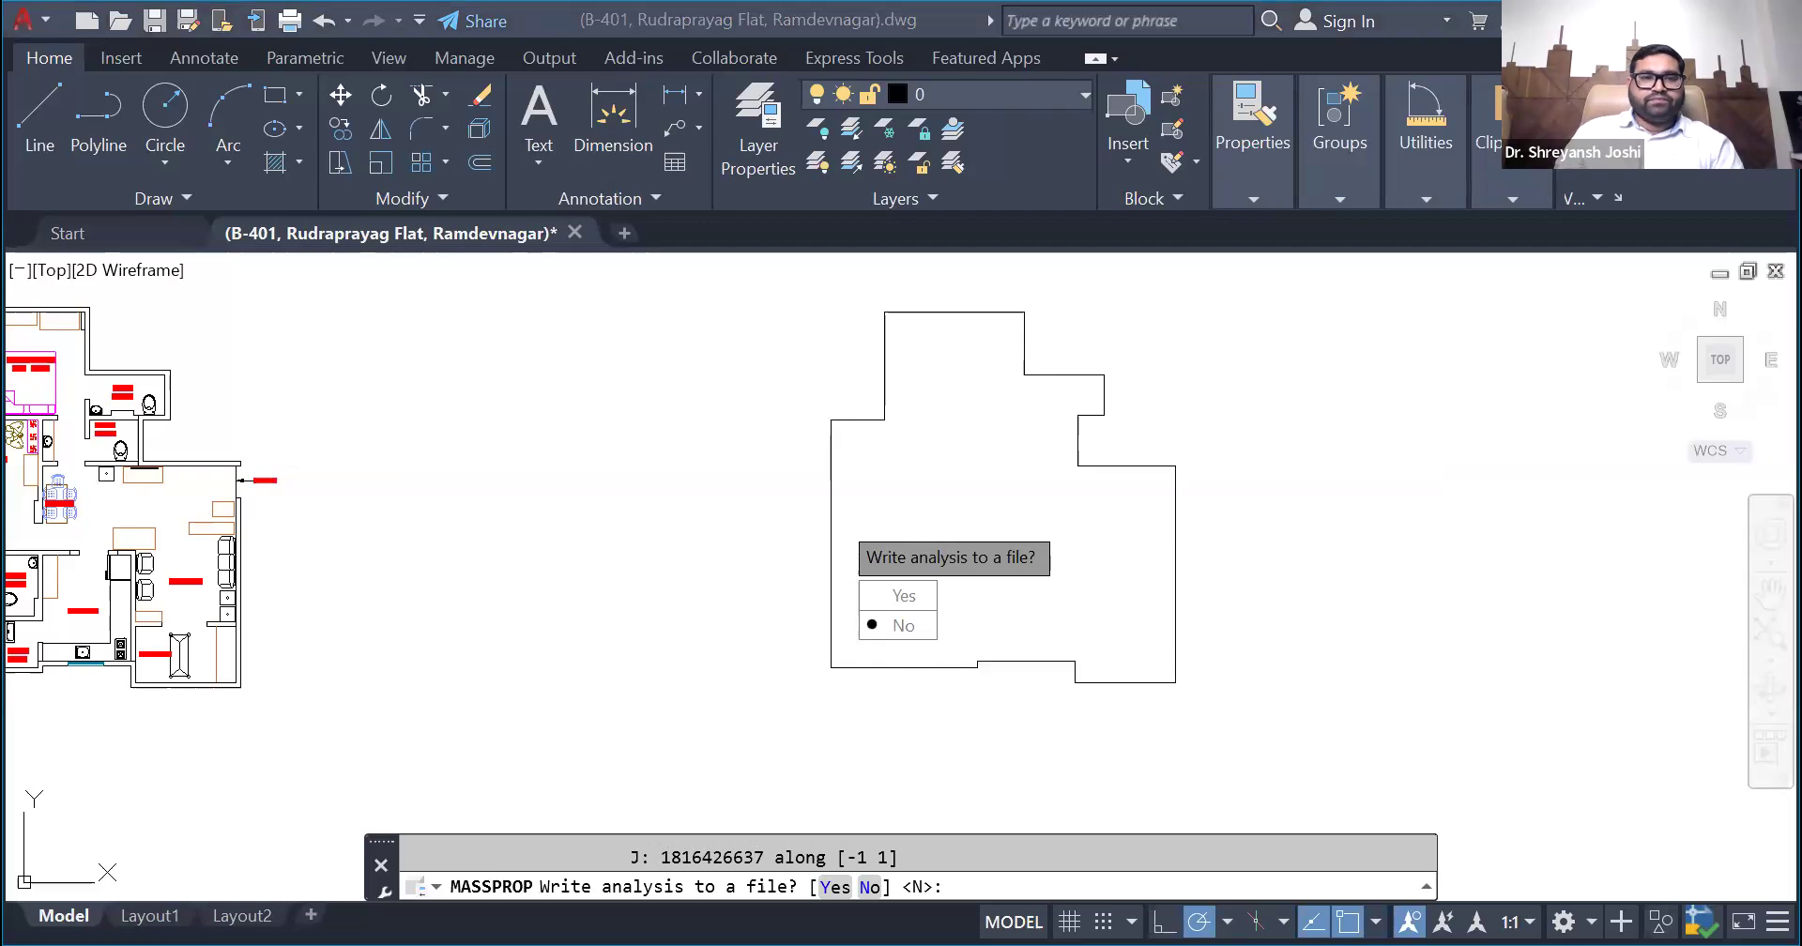
click(957, 672)
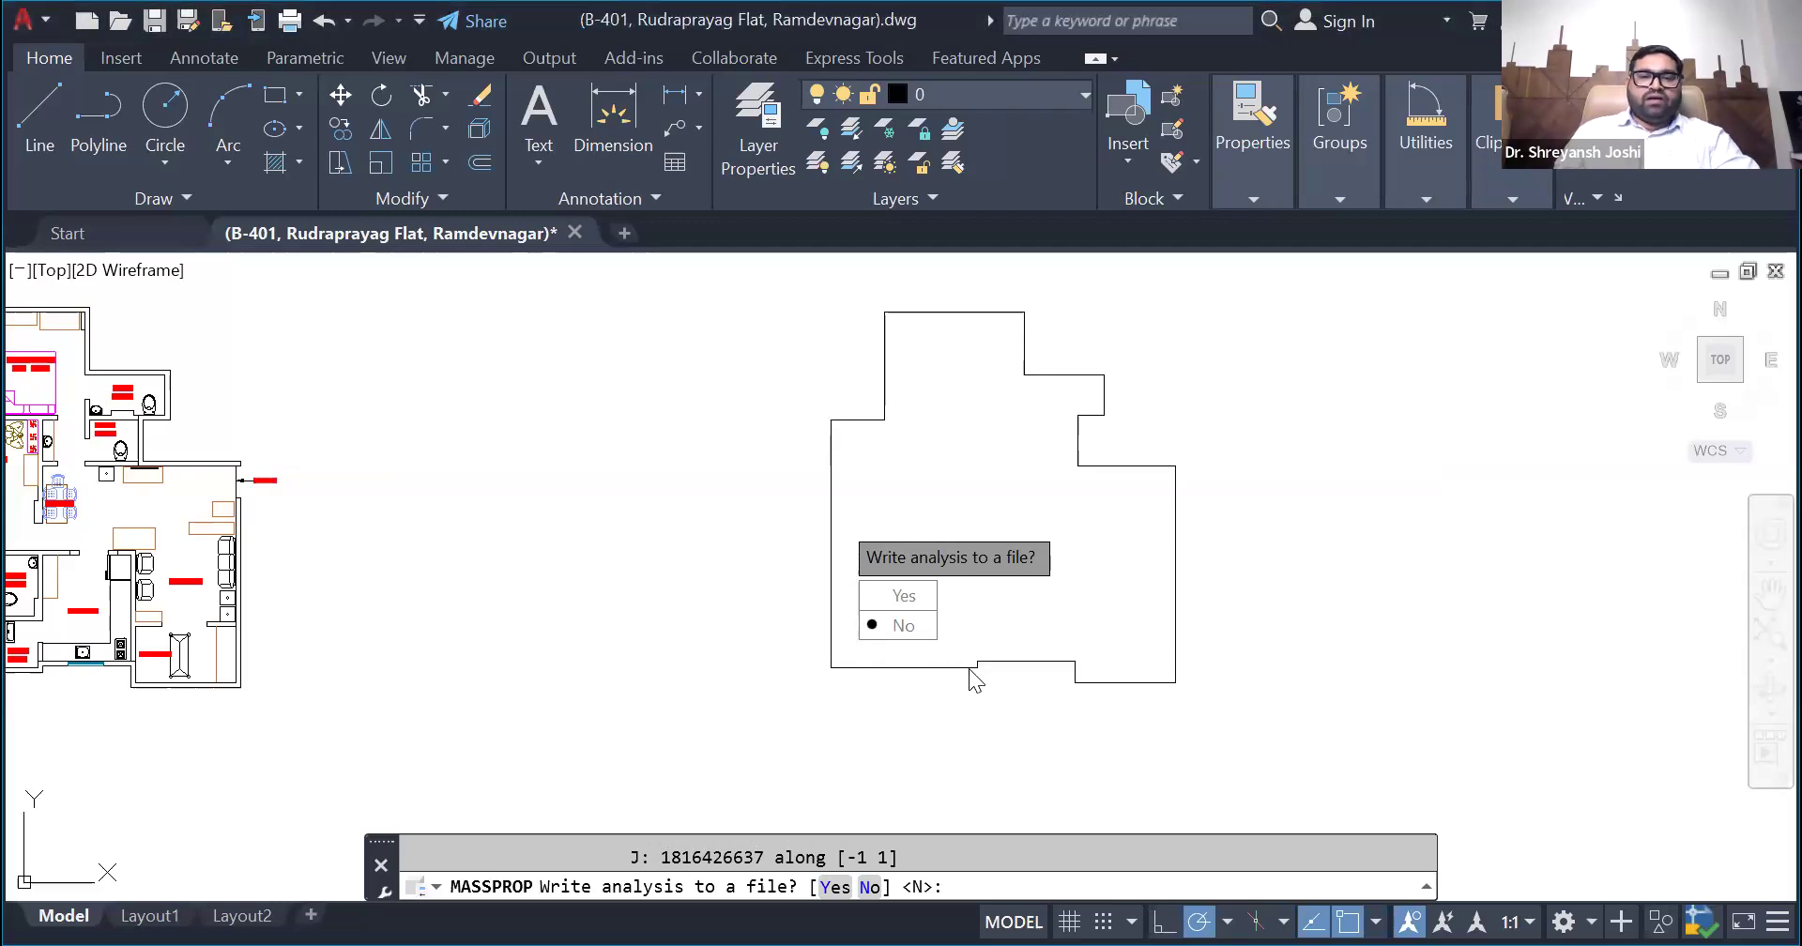
key(Escape)
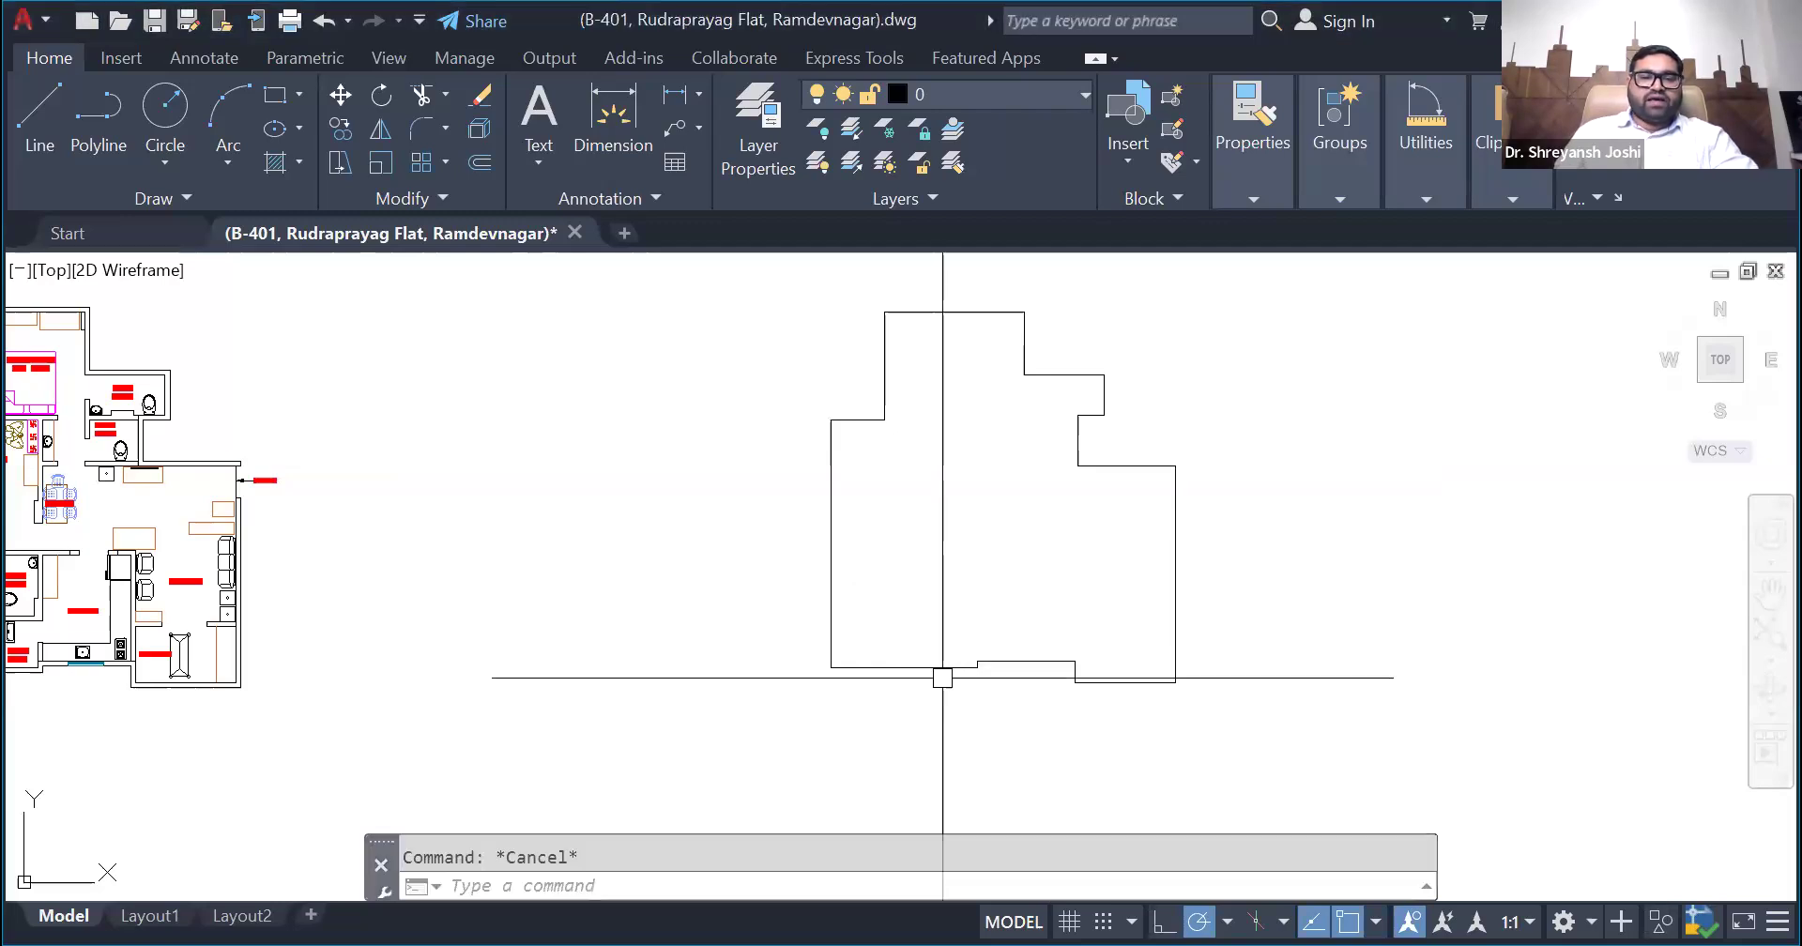
- Place a point at the region's centroid using the coordinates 1355,-718
scroll(770, 638, down, 2)
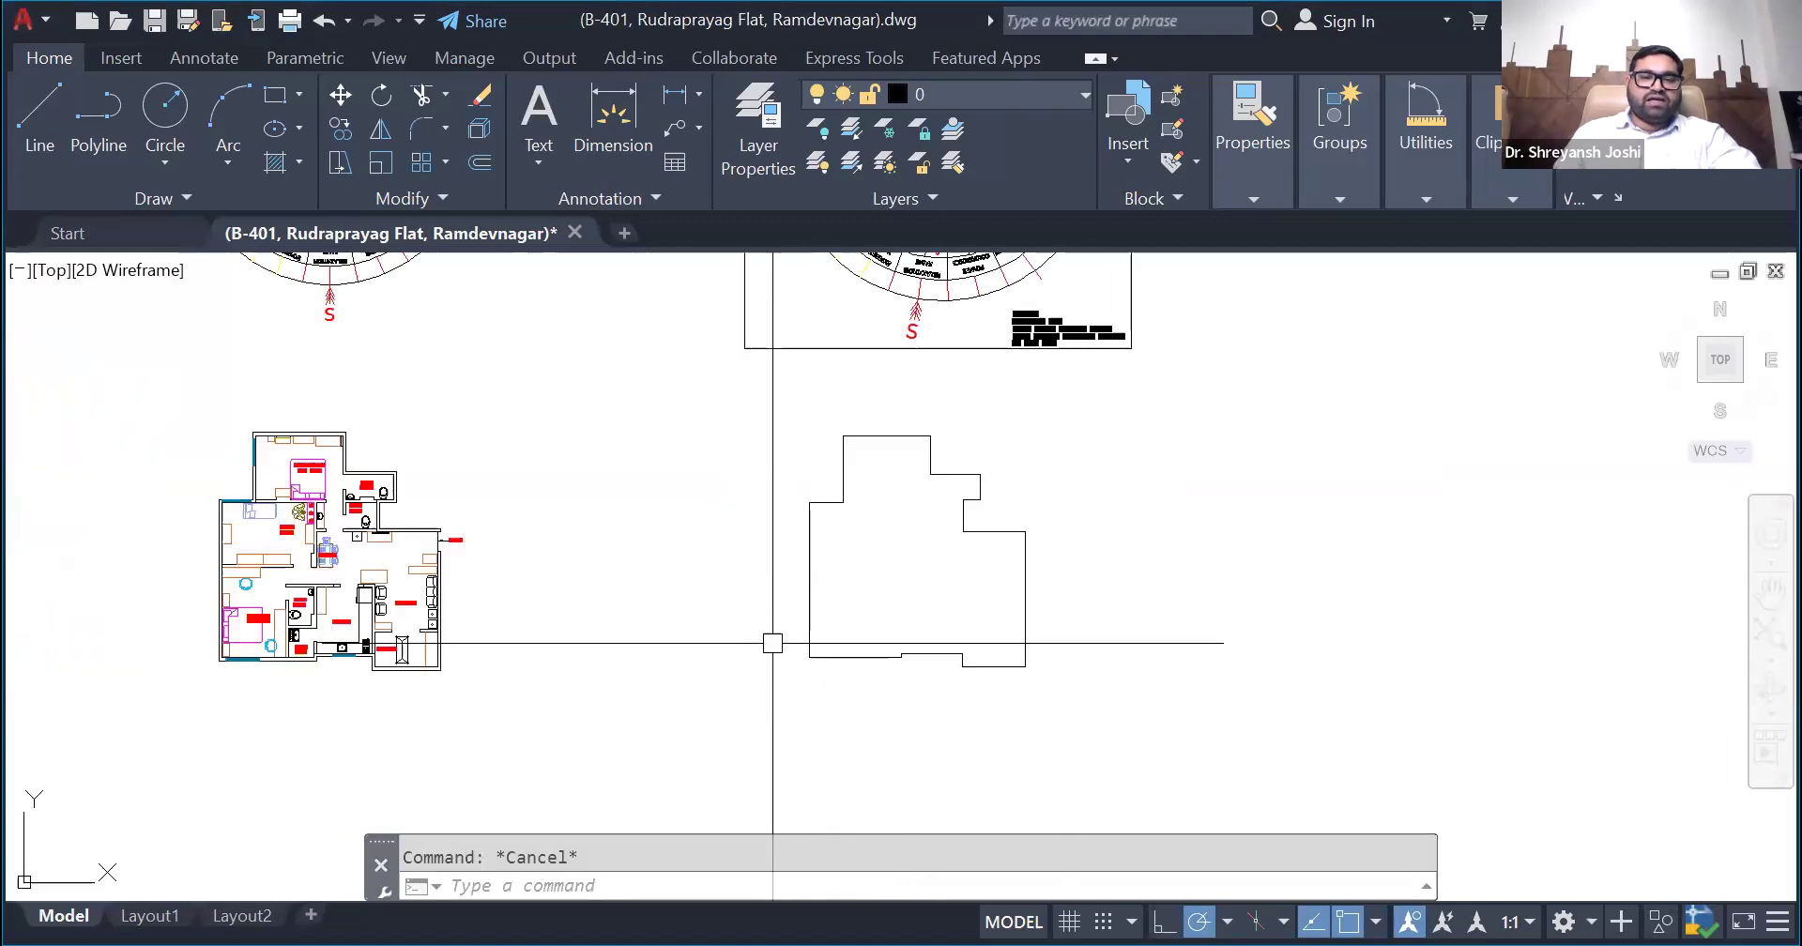
scroll(711, 616, up, 2)
scroll(739, 563, down, 2)
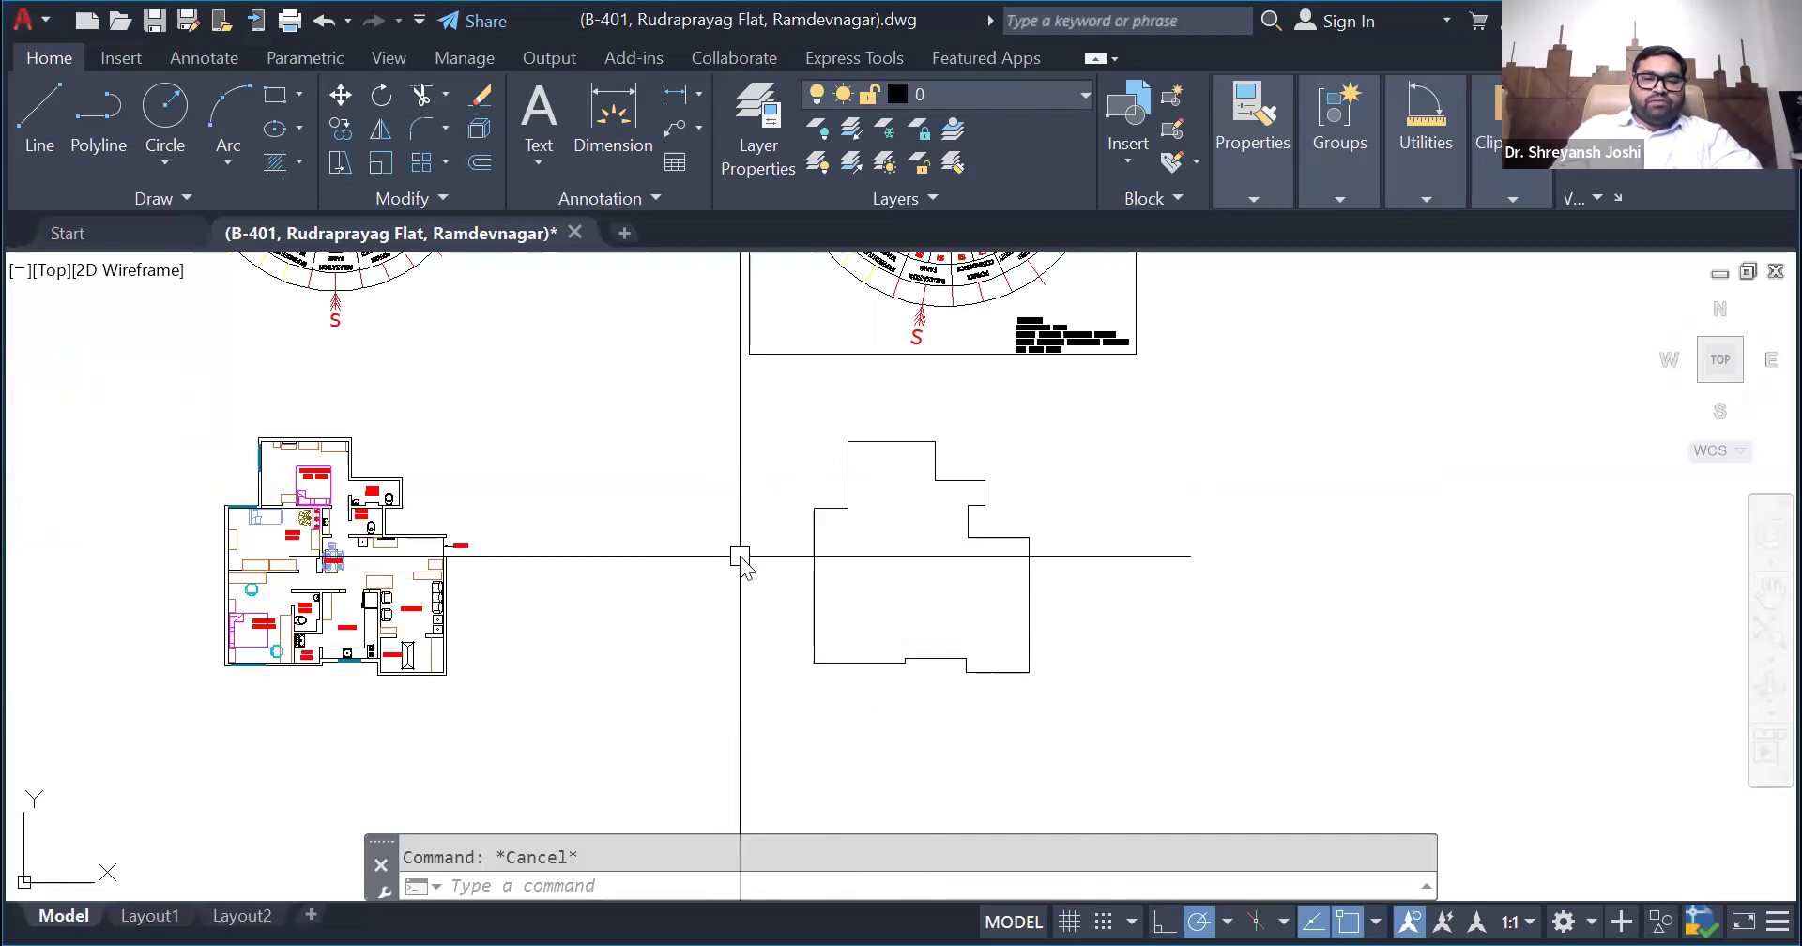
text(POINT)
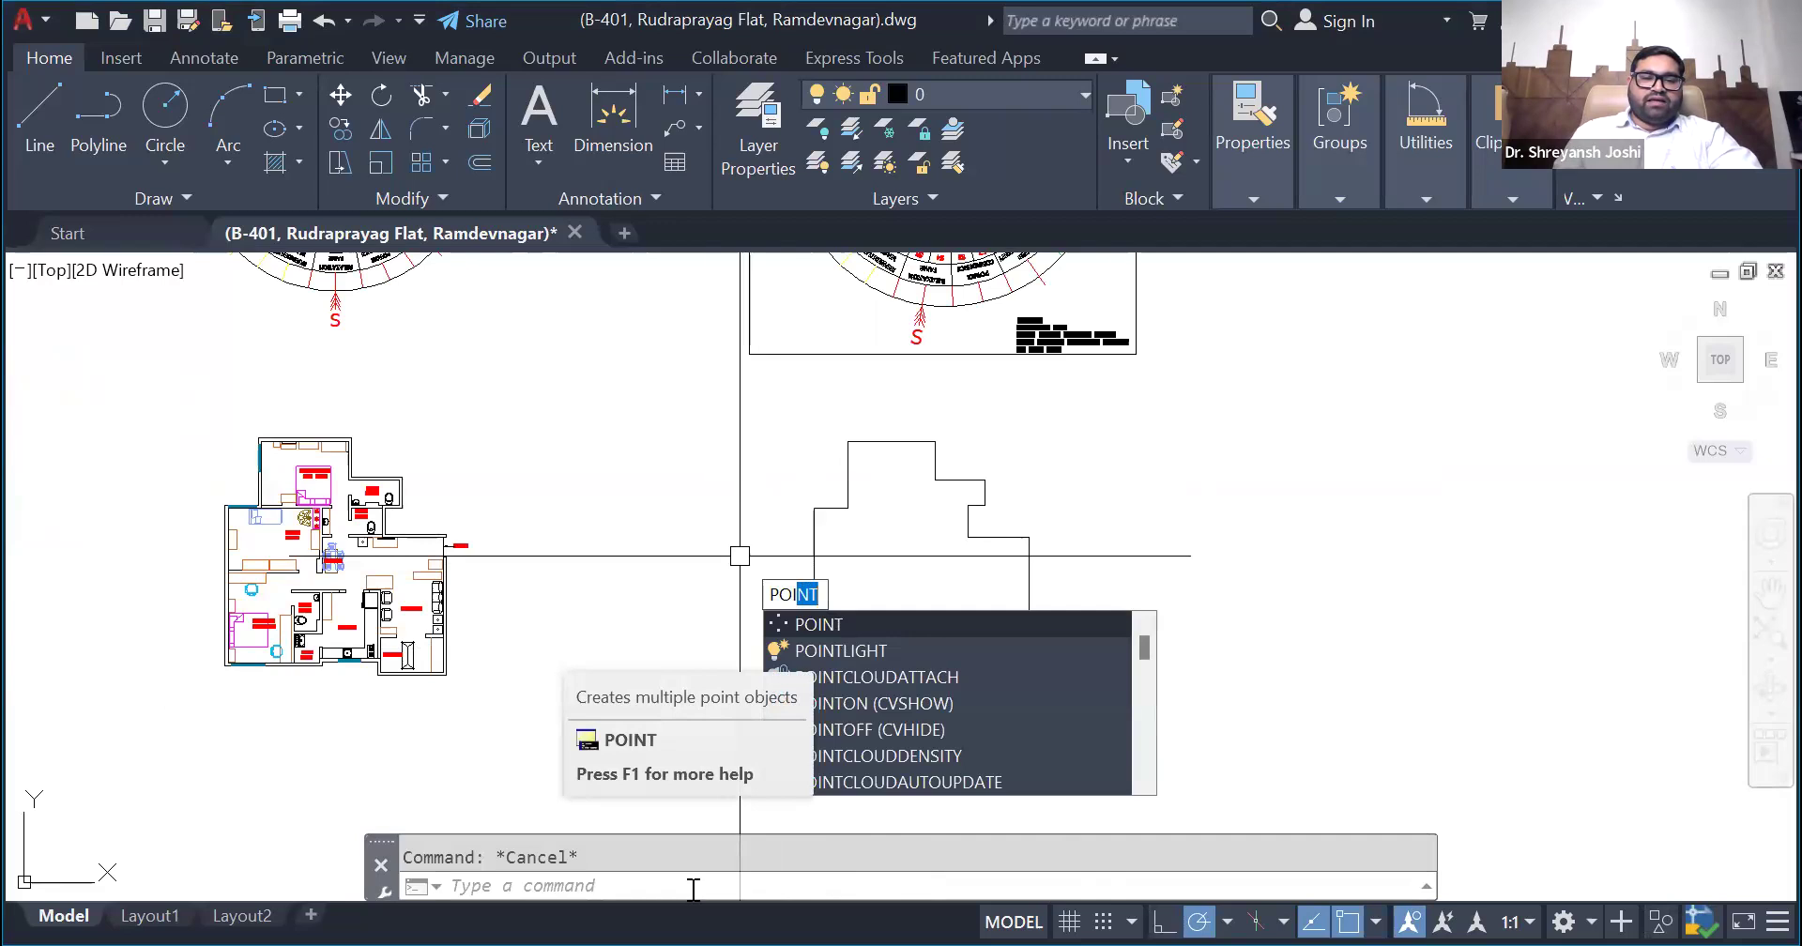
key(Return)
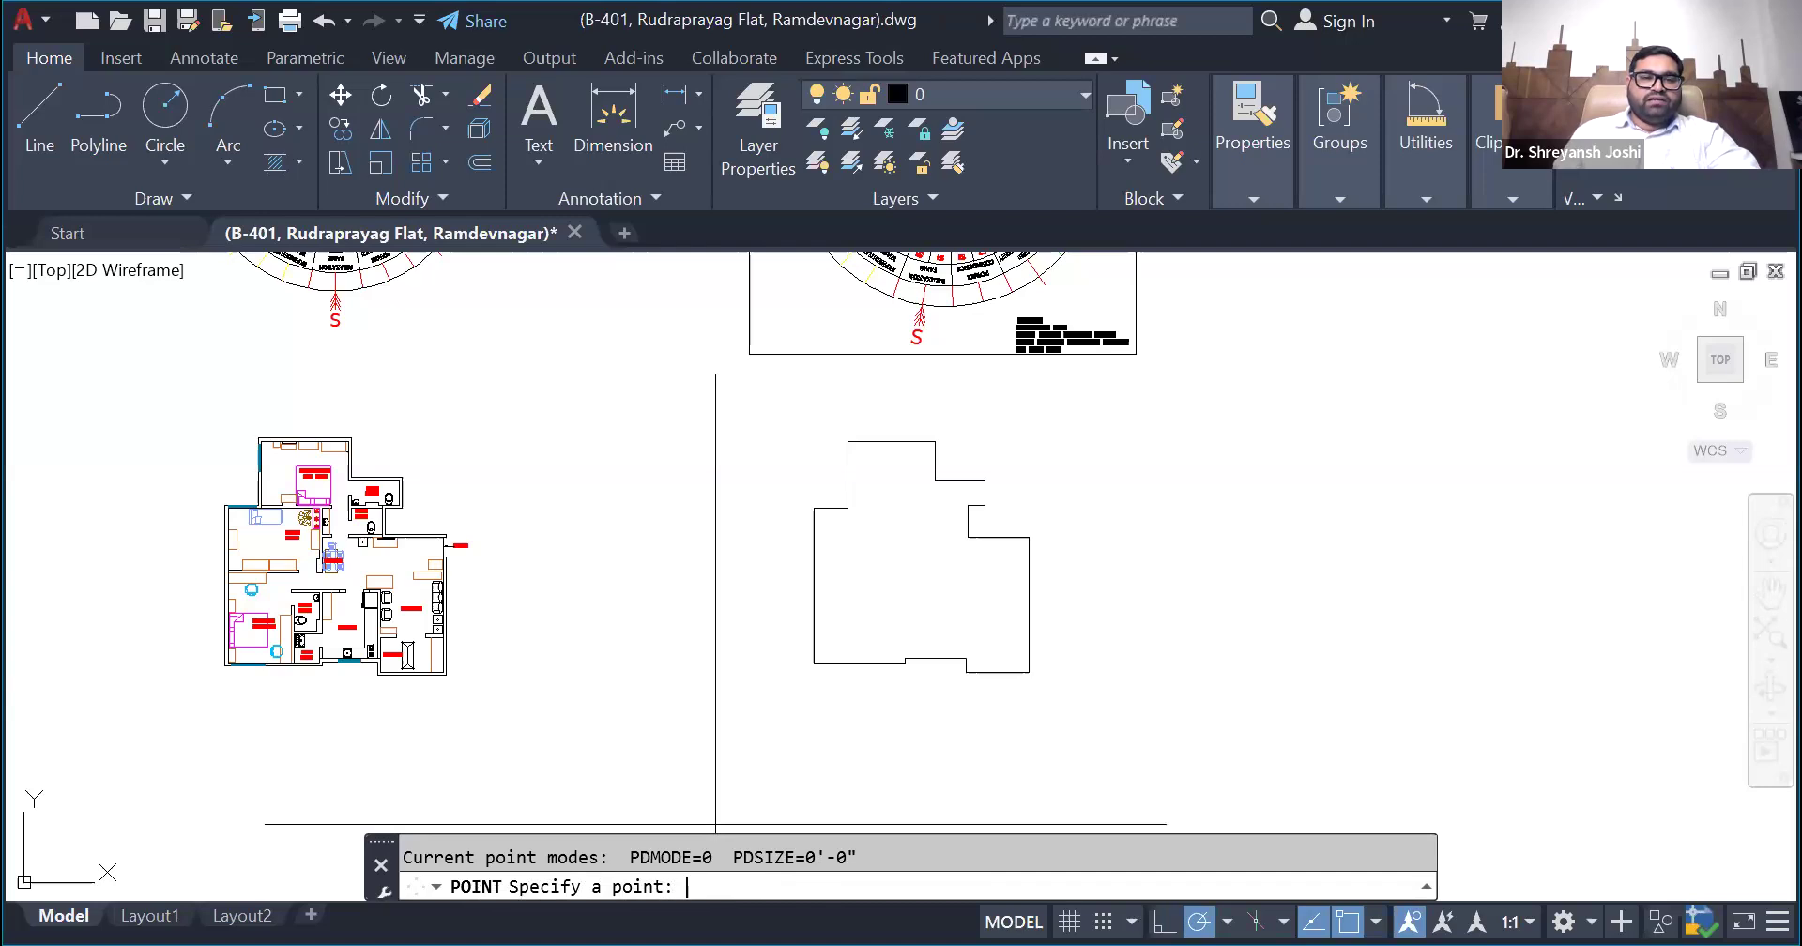
text(1355,)
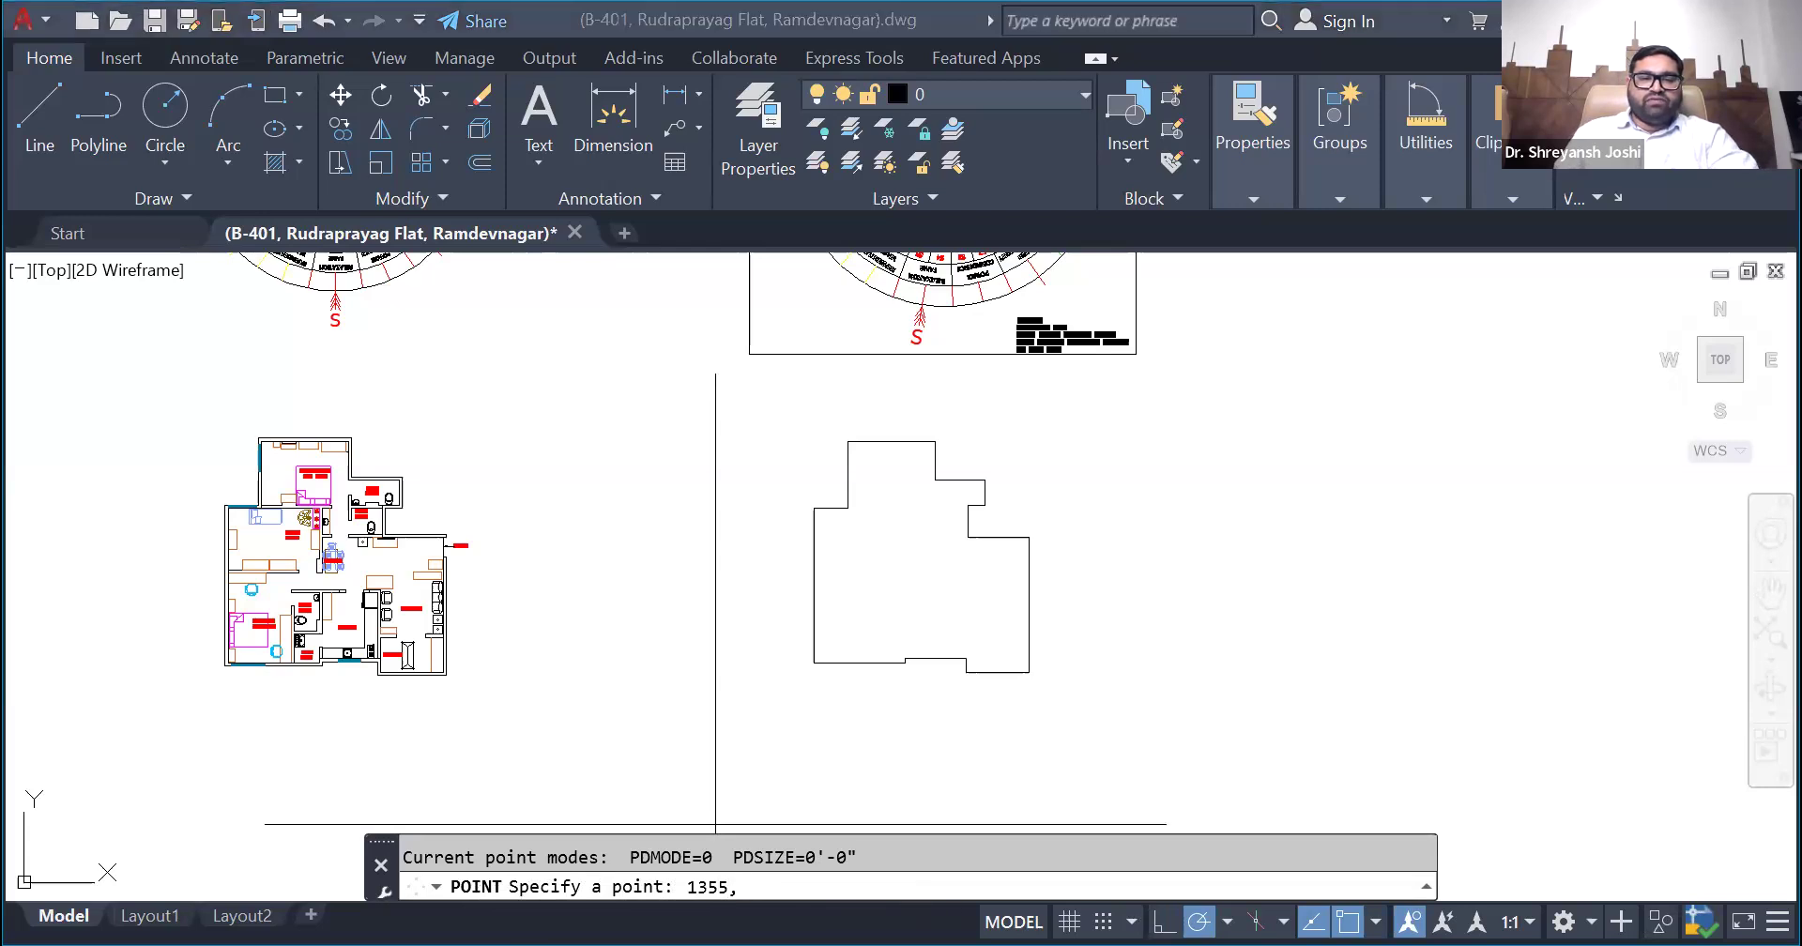
text(-718)
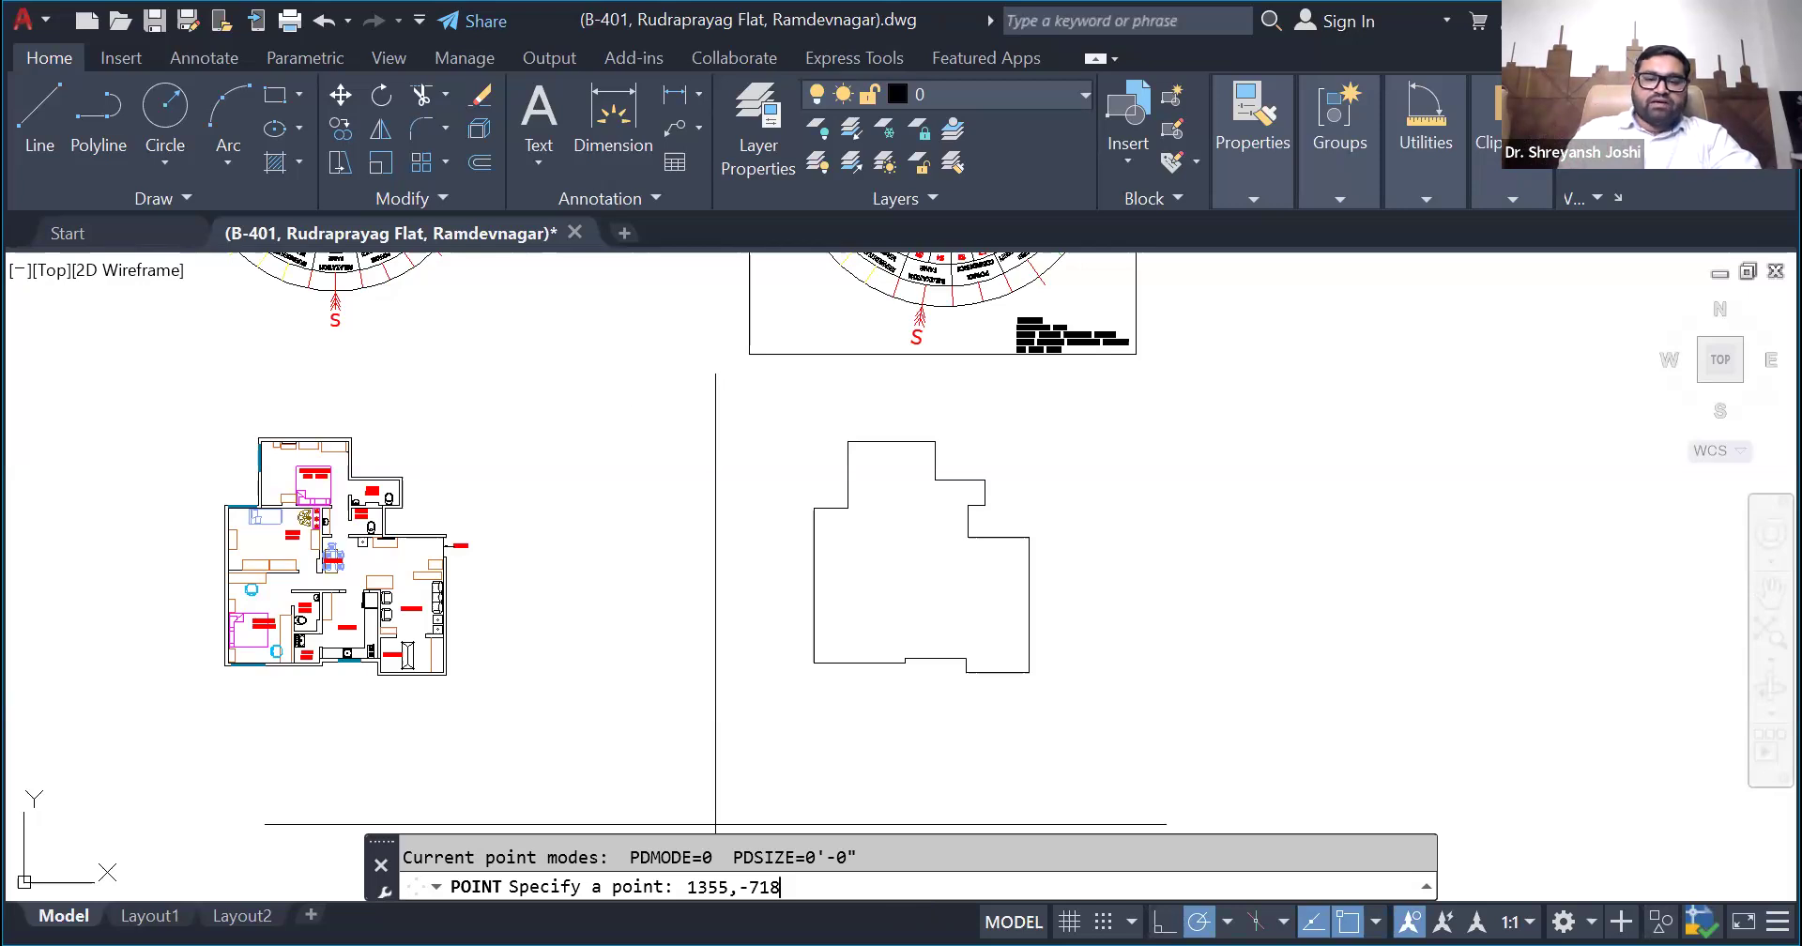
scroll(932, 573, up, 3)
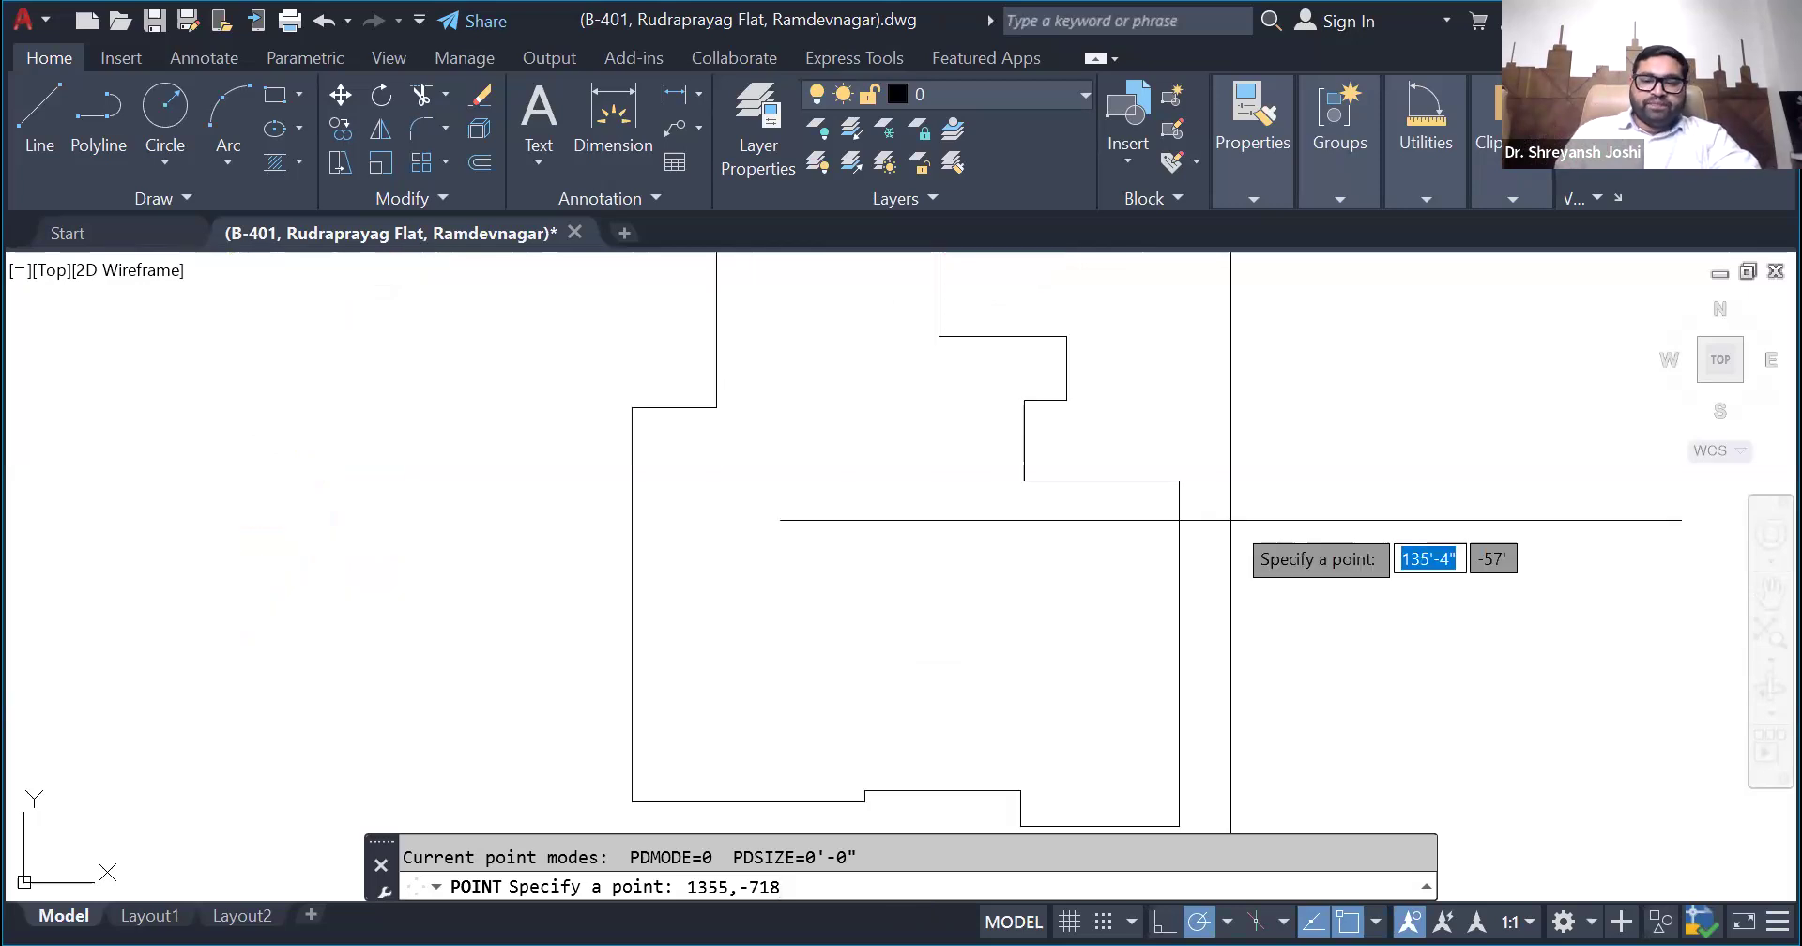
key(Return)
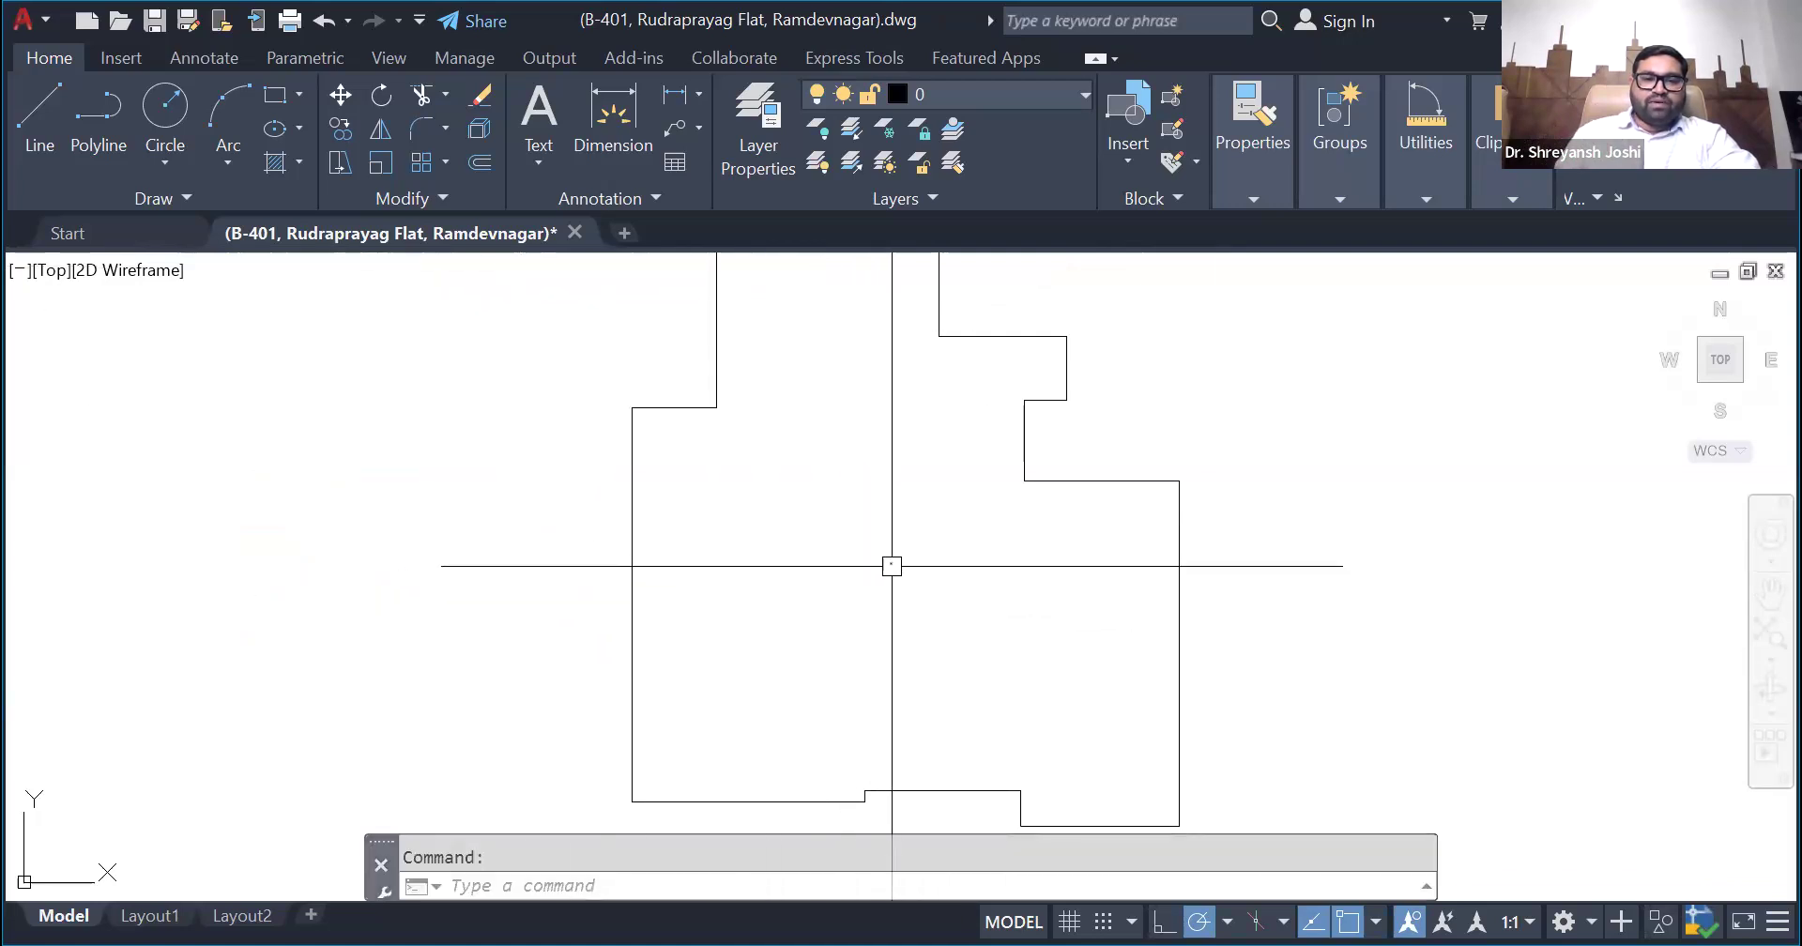
- Select the centroid point and examine its position inside the region's outline
click(979, 646)
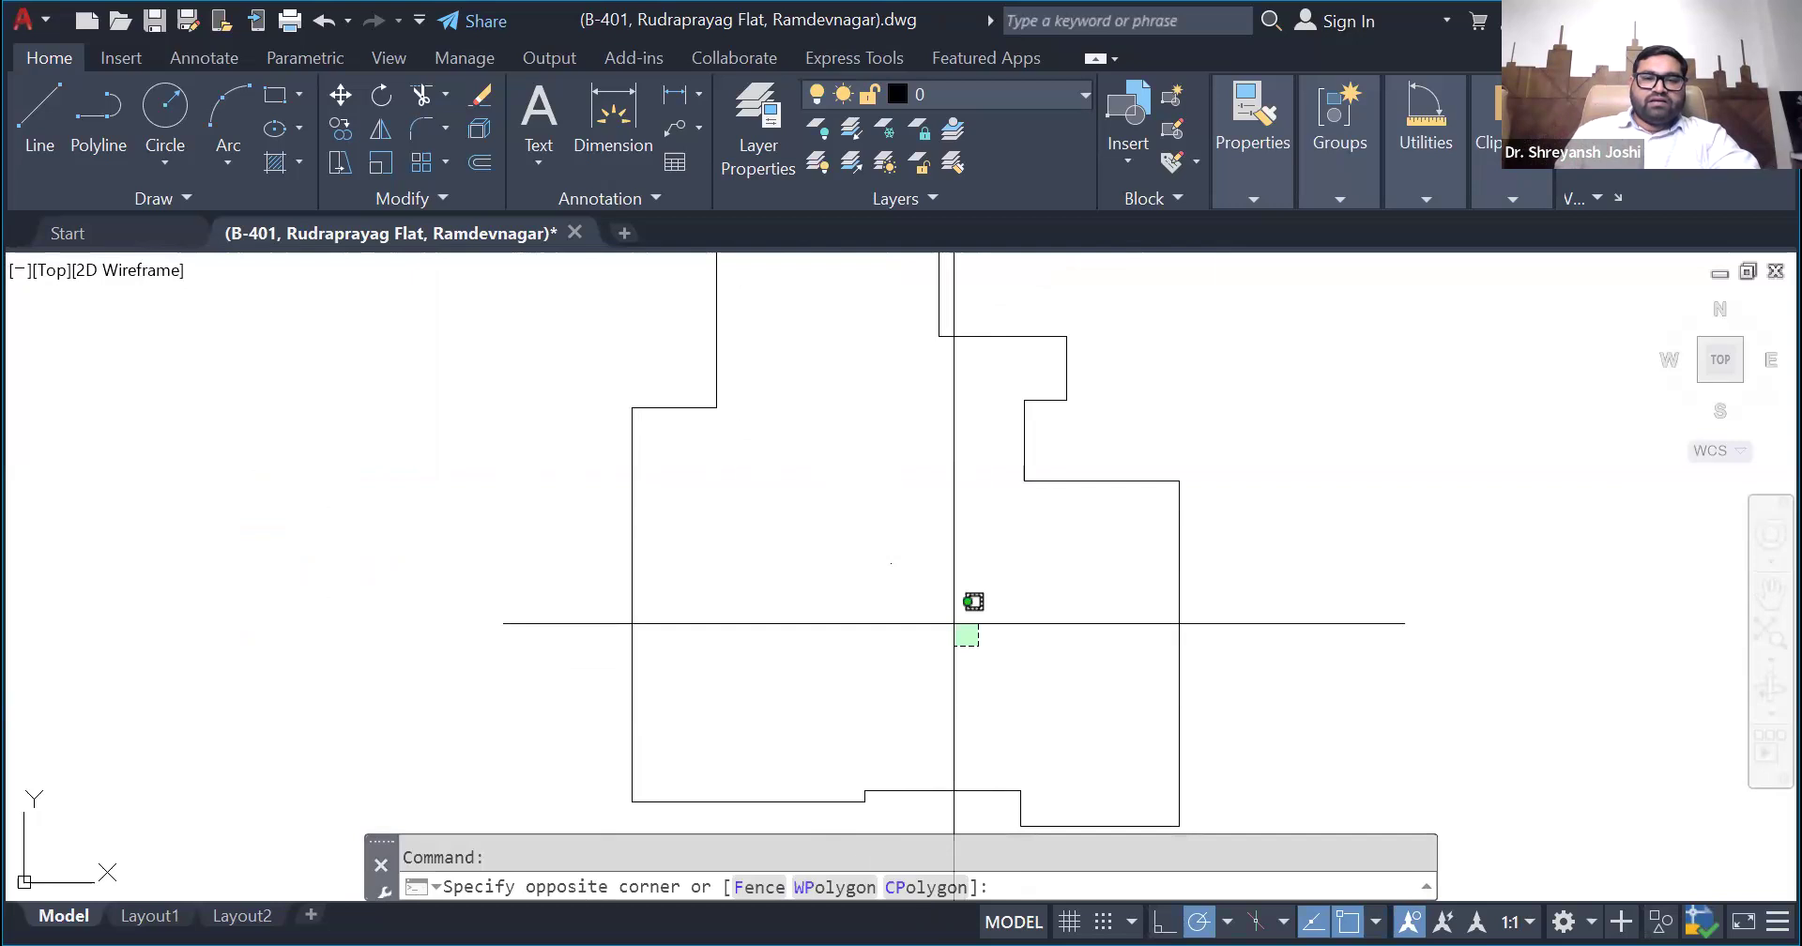
click(523, 554)
scroll(502, 625, down, 2)
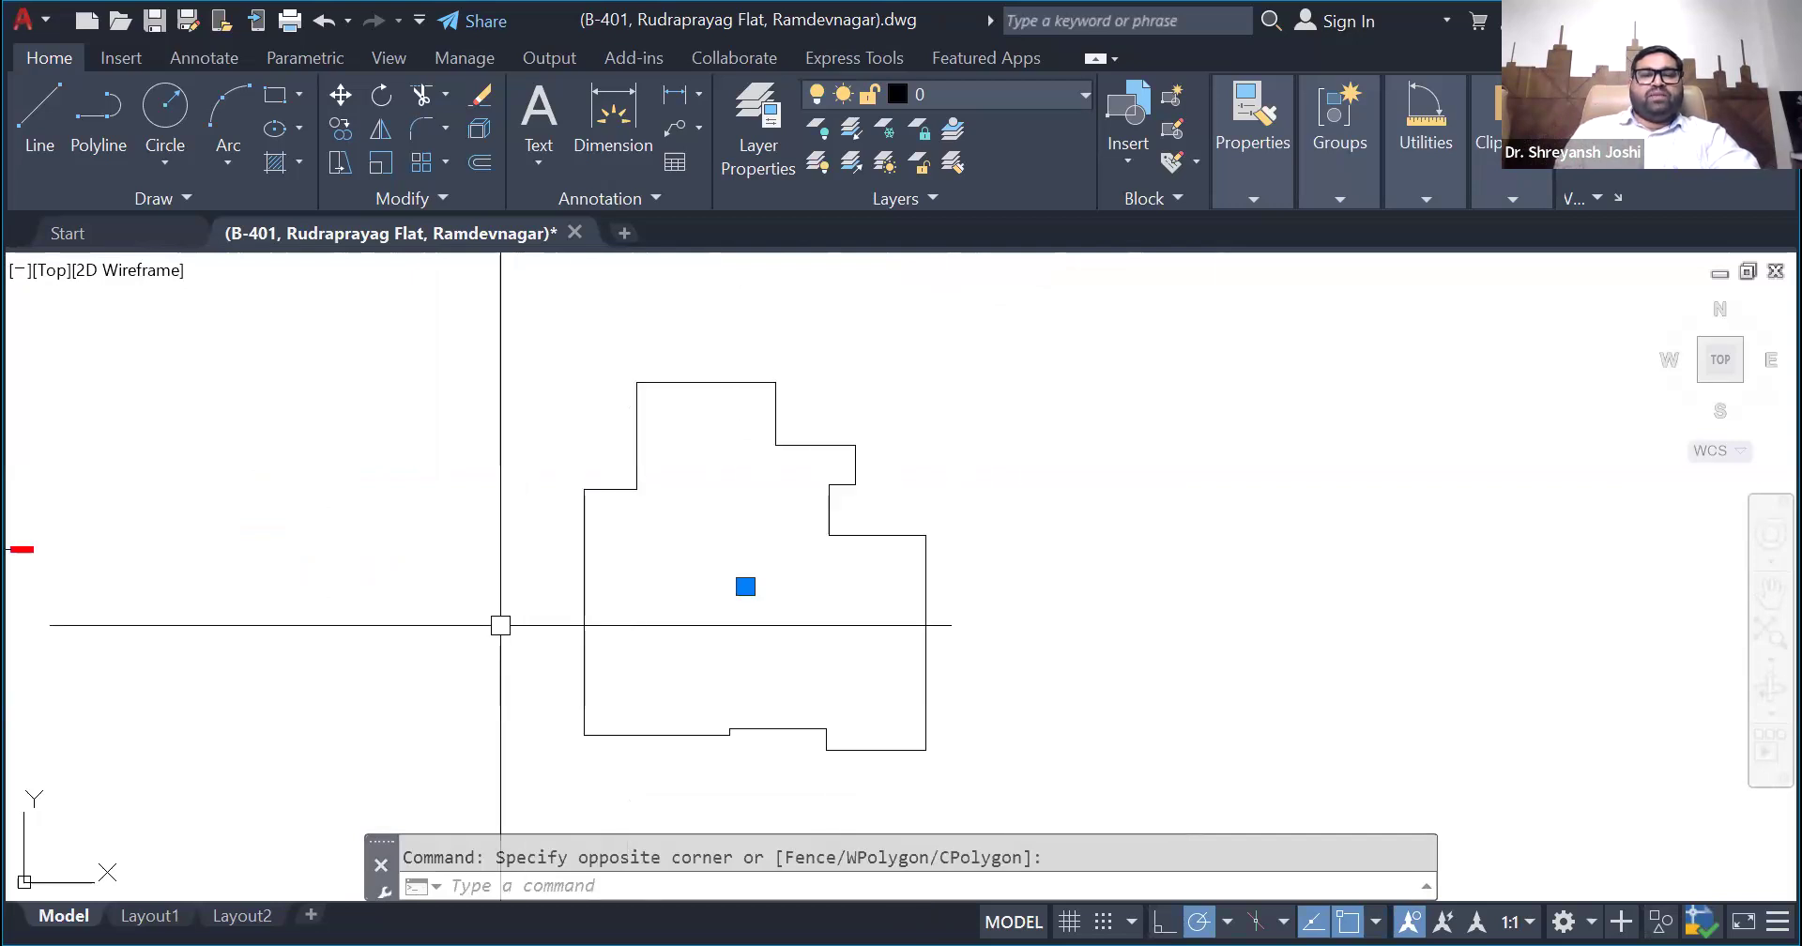
scroll(501, 625, up, 2)
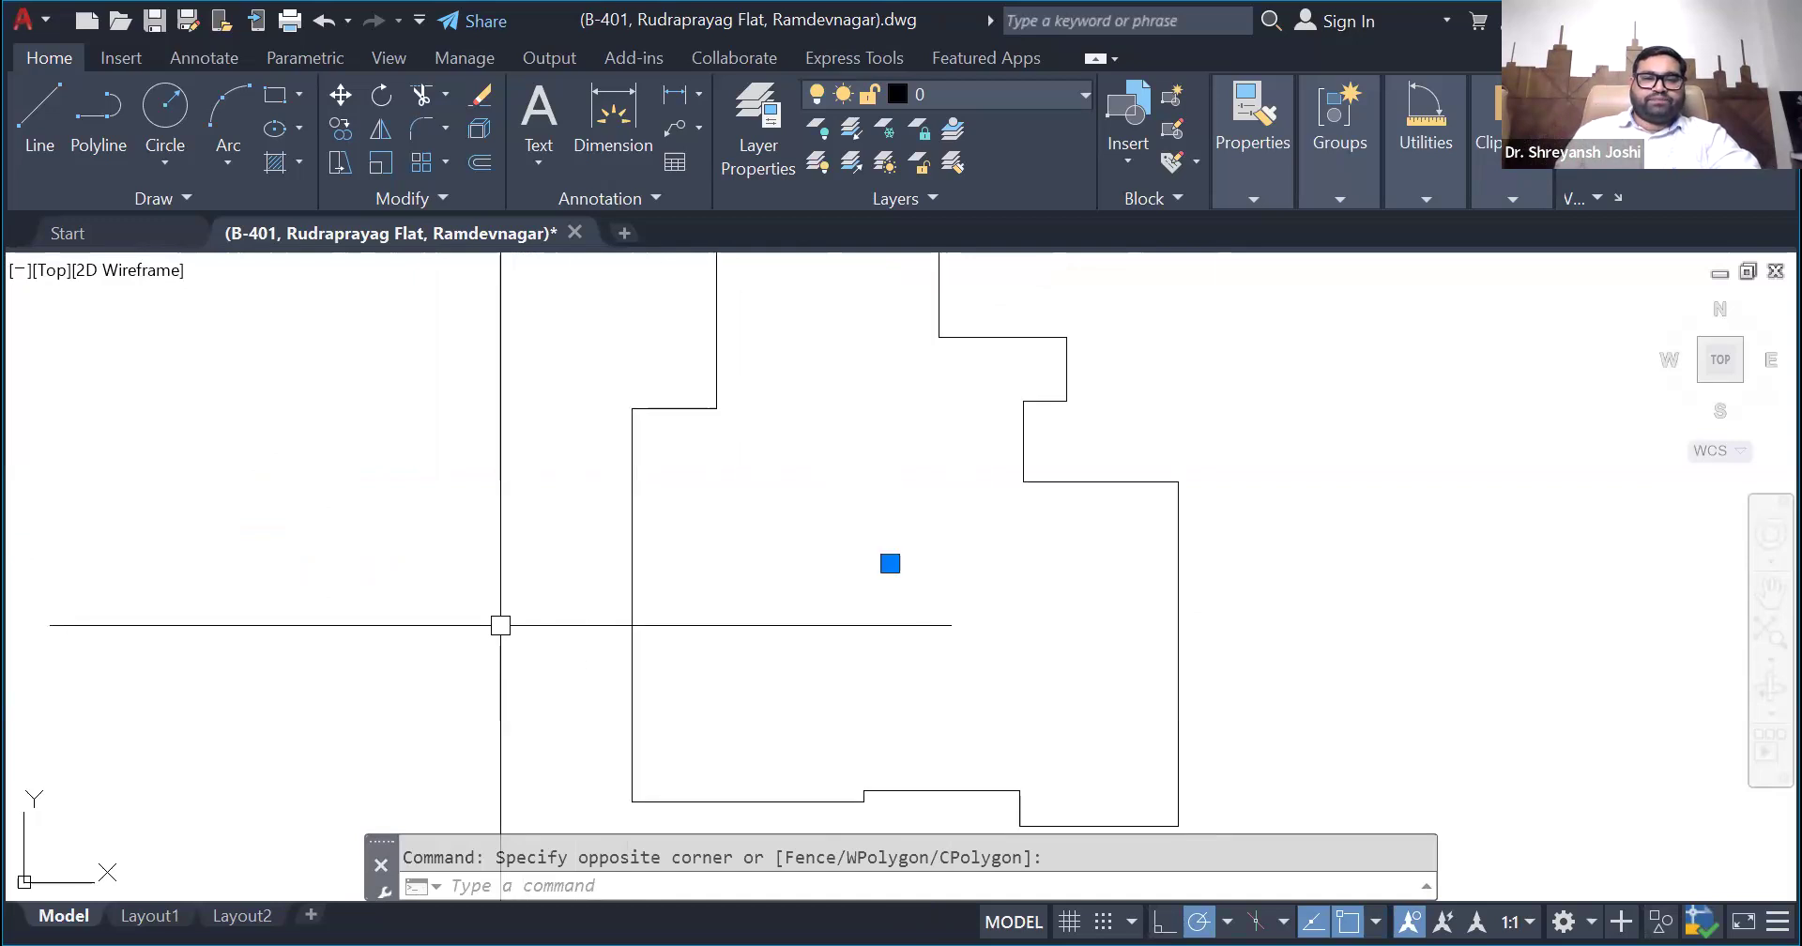
scroll(500, 625, down, 3)
scroll(499, 623, up, 3)
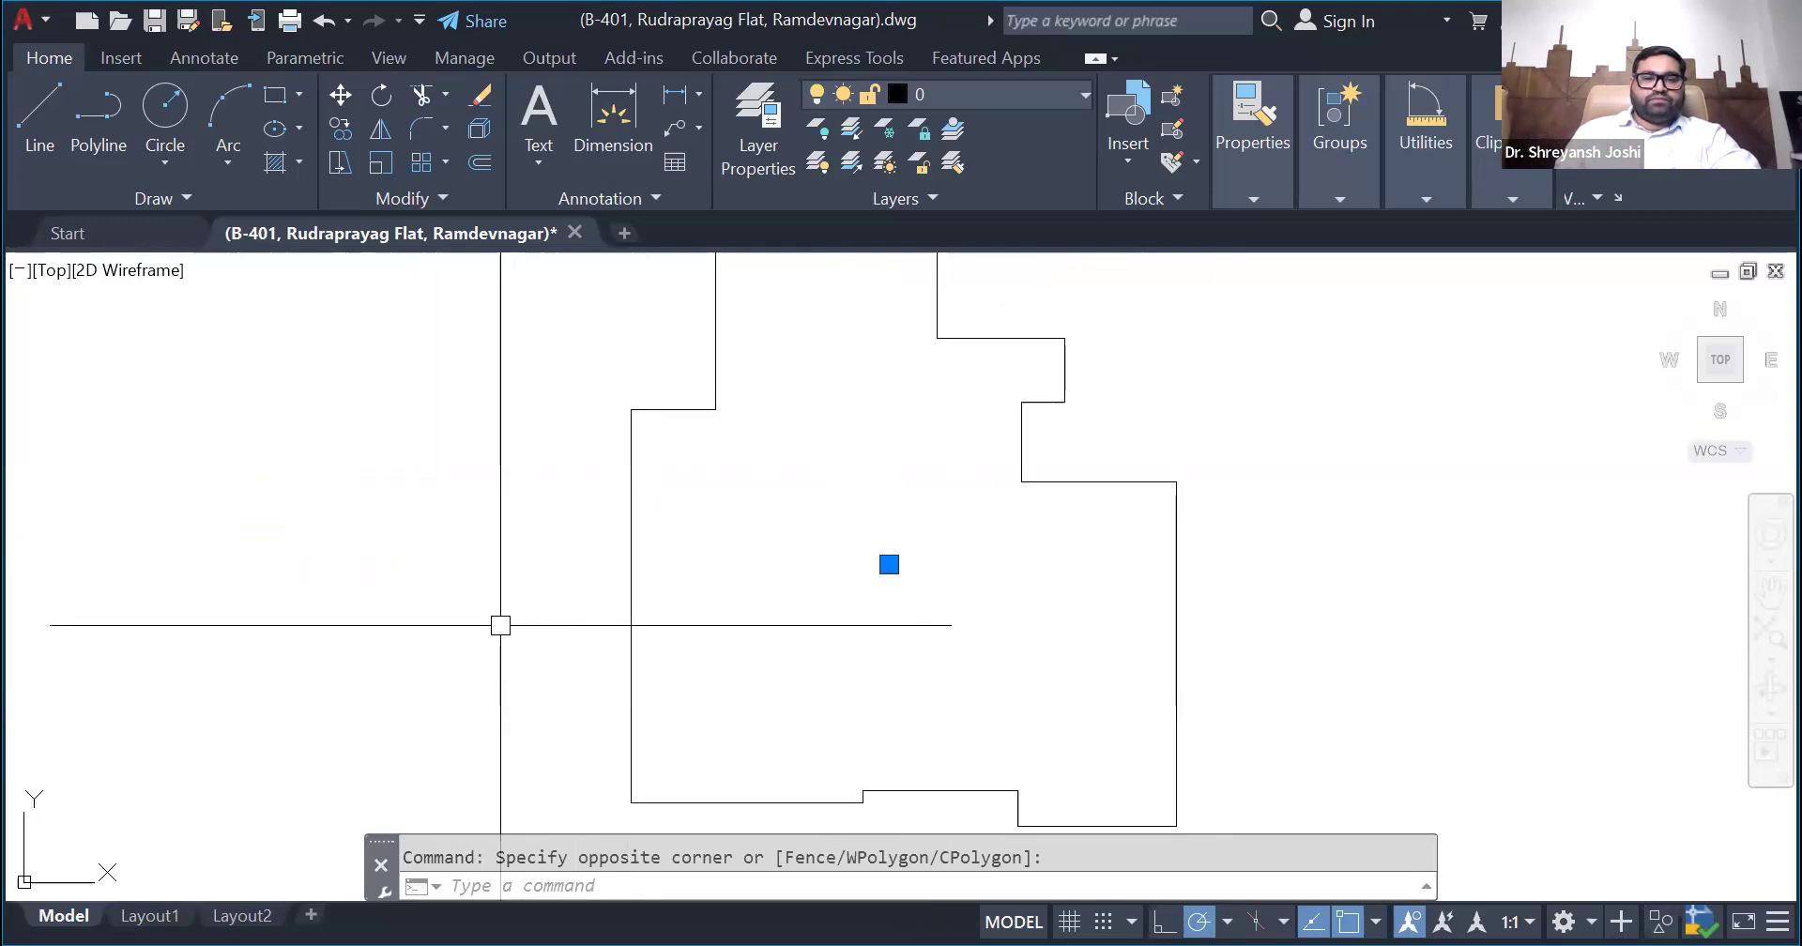
click(985, 627)
key(Escape)
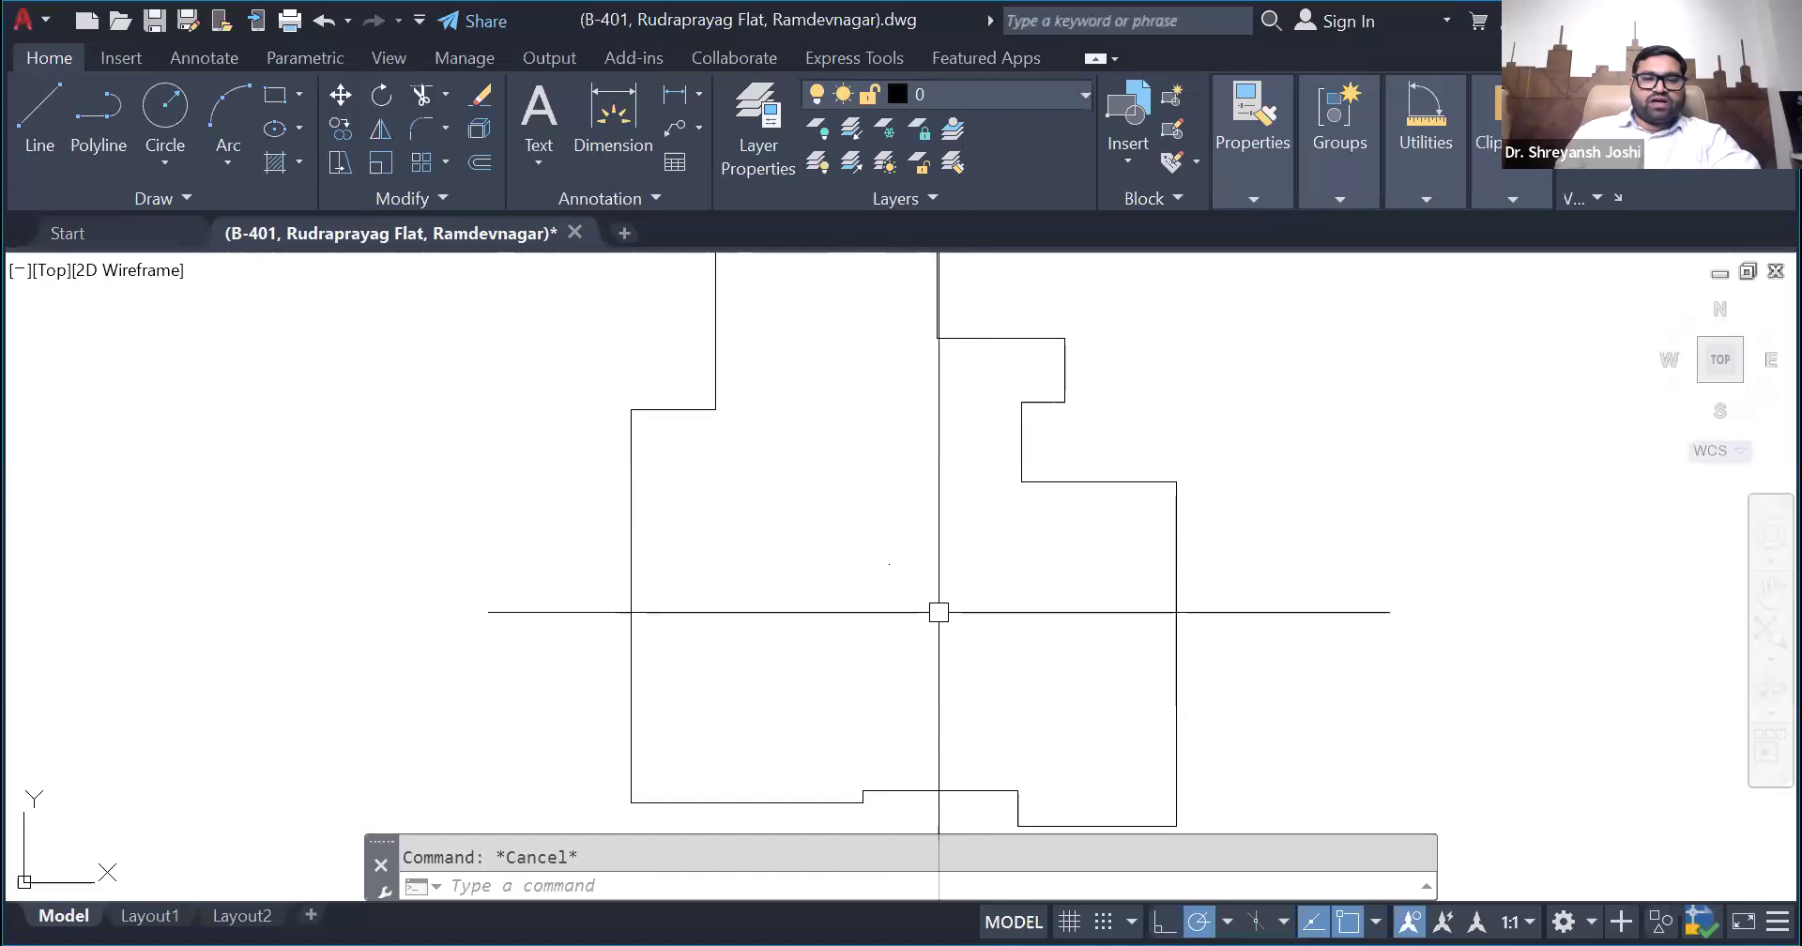
- Draw a small circle centred on the centroid point inside the region
click(929, 606)
click(847, 507)
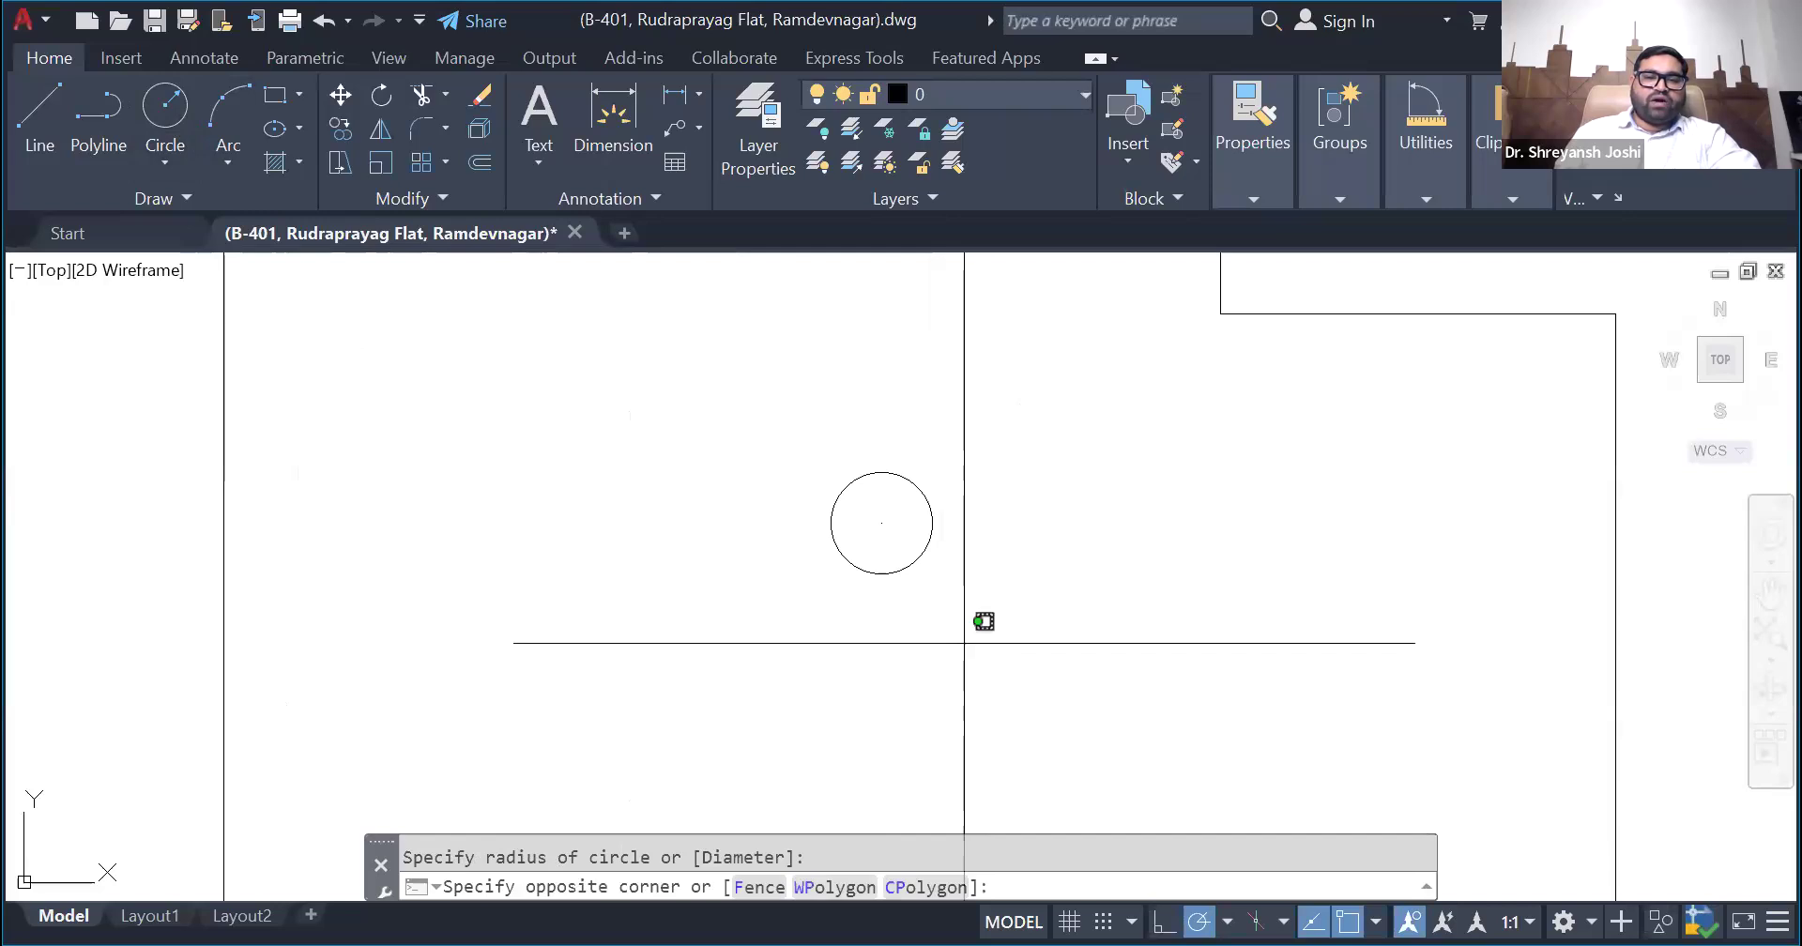
- Select the circle around the centroid point and examine where it sits within the region's outline
click(696, 516)
scroll(696, 516, down, 2)
scroll(796, 540, up, 2)
key(Escape)
click(850, 550)
scroll(820, 561, down, 4)
scroll(802, 522, up, 6)
scroll(884, 561, down, 4)
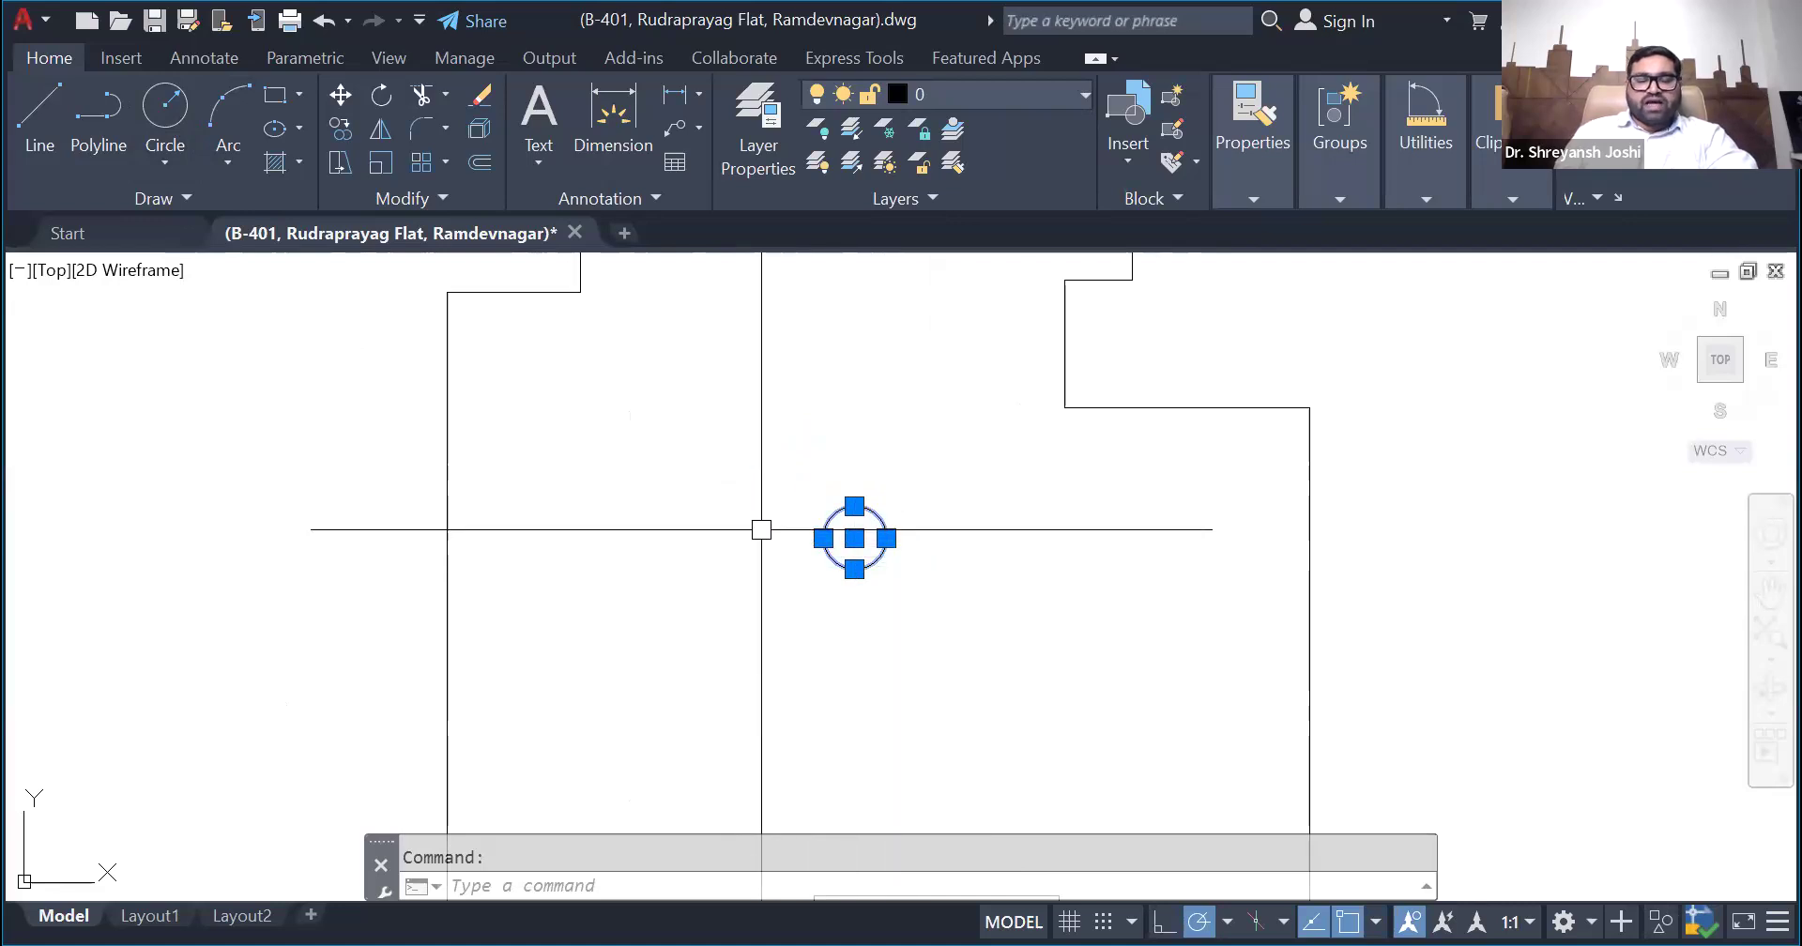
scroll(761, 530, down, 2)
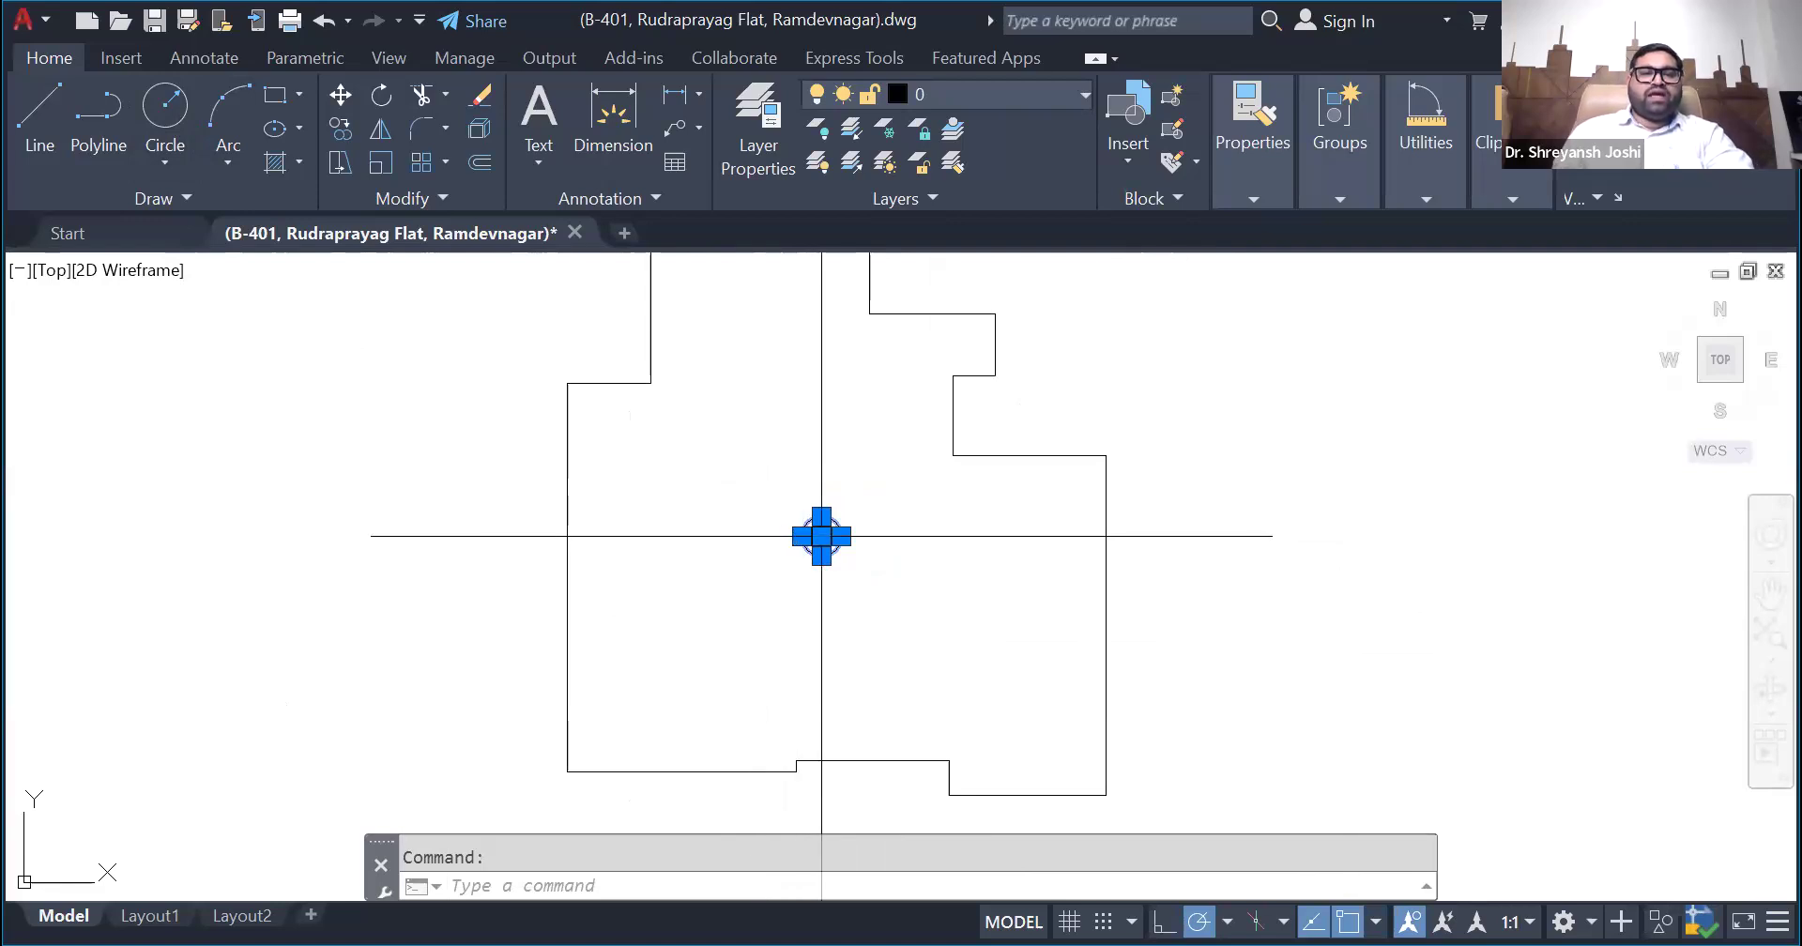
key(Escape)
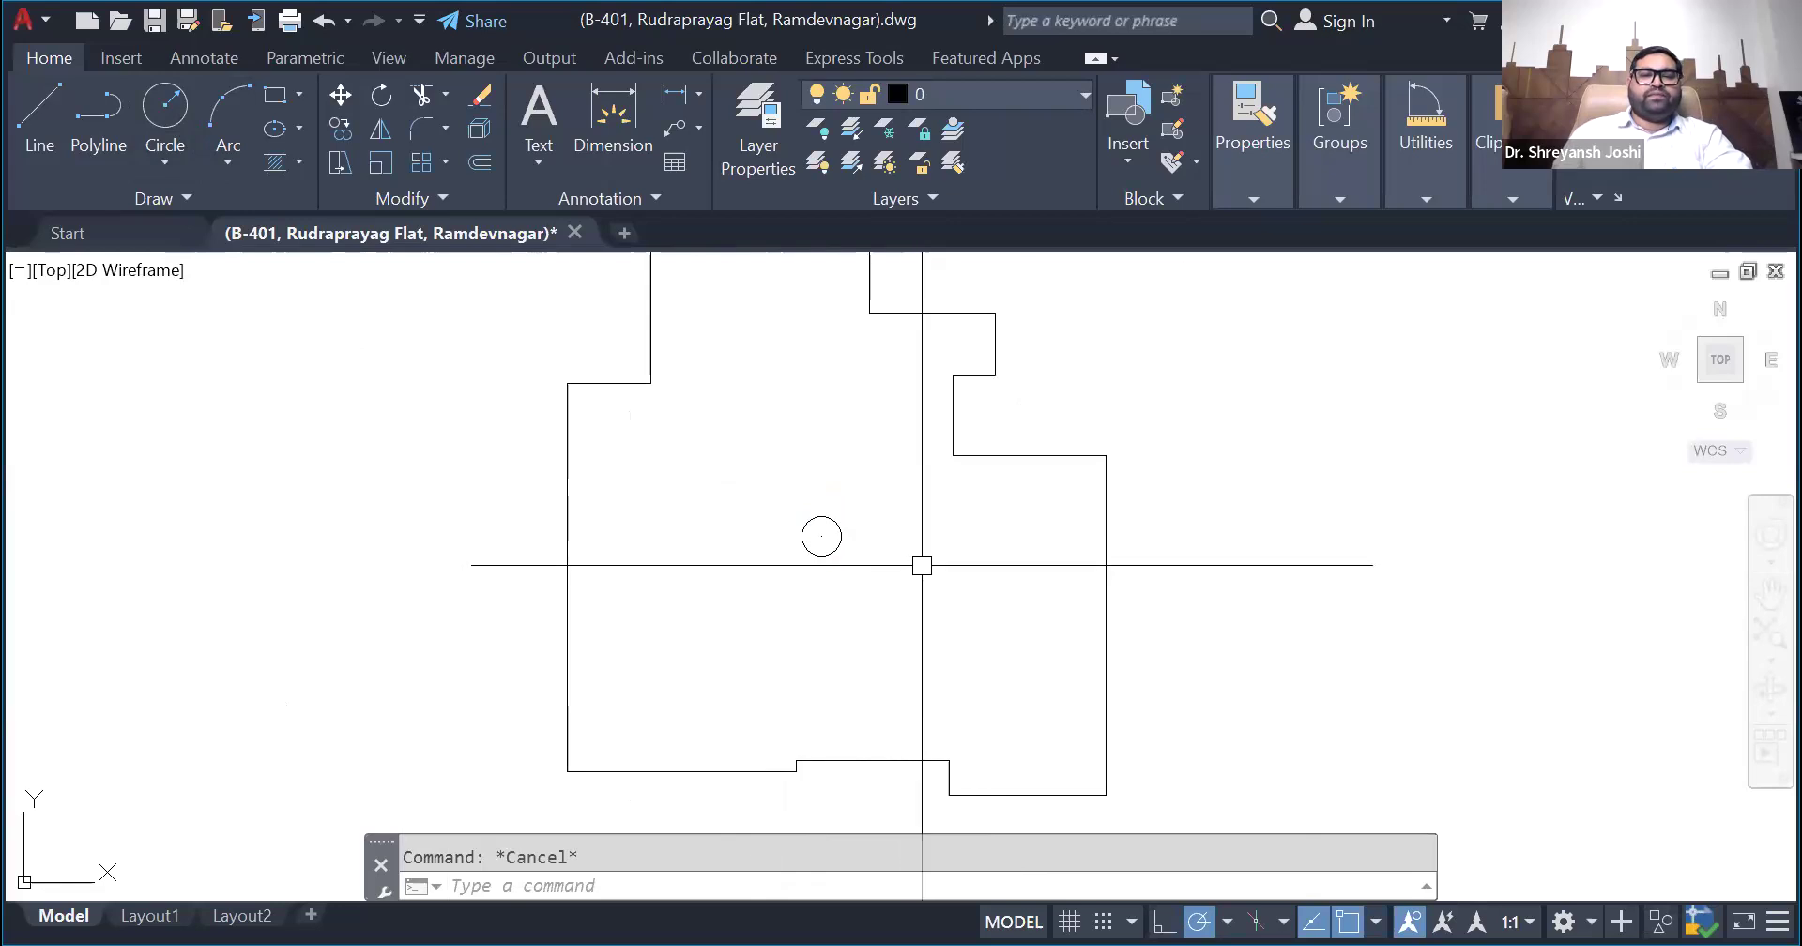
scroll(921, 566, down, 1)
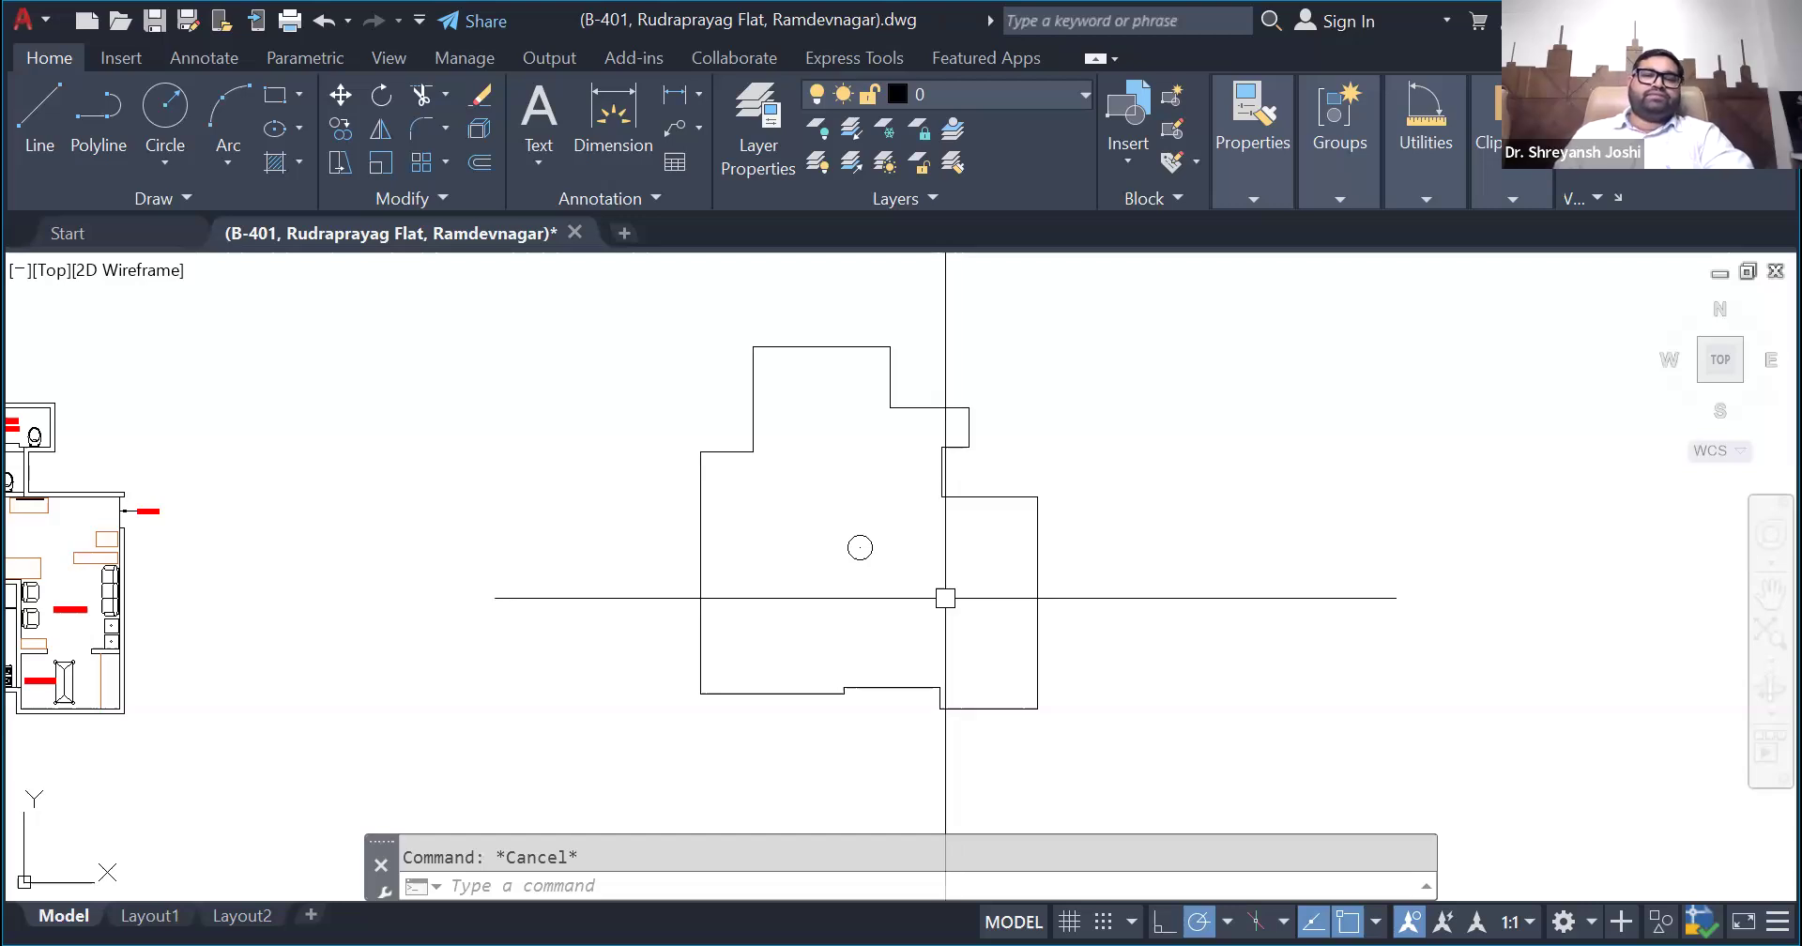
- Copy the centroid point and circle onto the furnished floor plan, using the outline's upper-left corner as the base point
click(887, 617)
click(837, 518)
click(897, 613)
click(839, 517)
scroll(839, 518, down, 2)
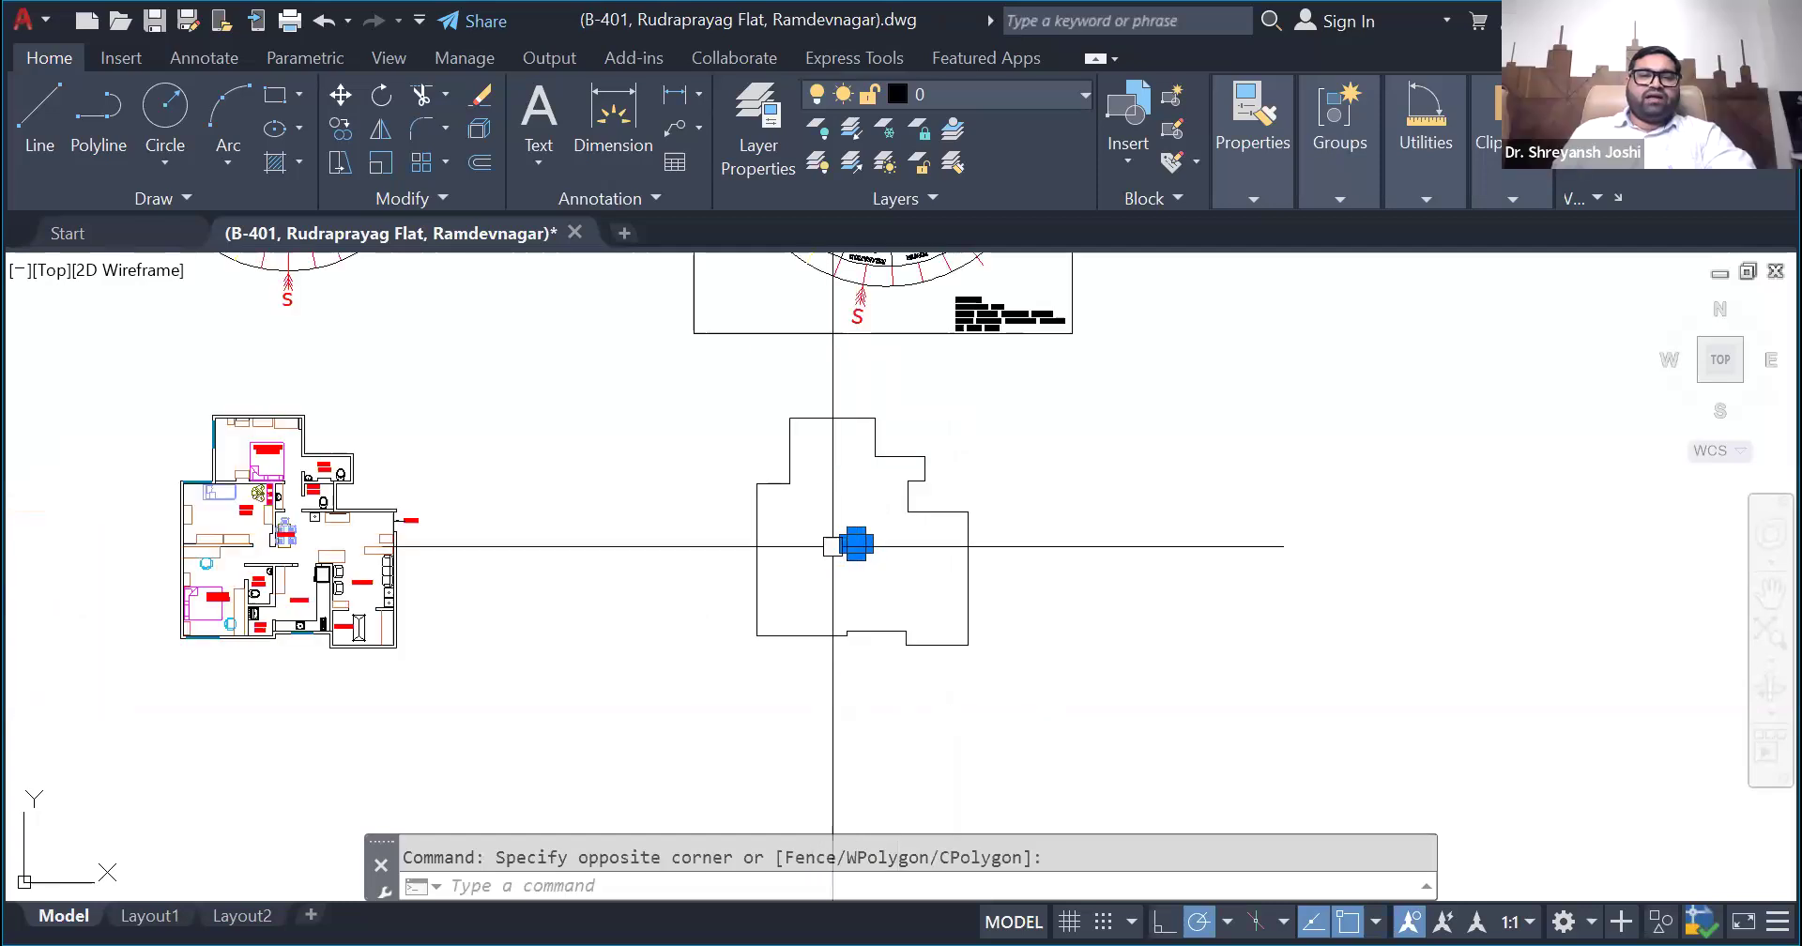
scroll(835, 539, up, 2)
click(912, 588)
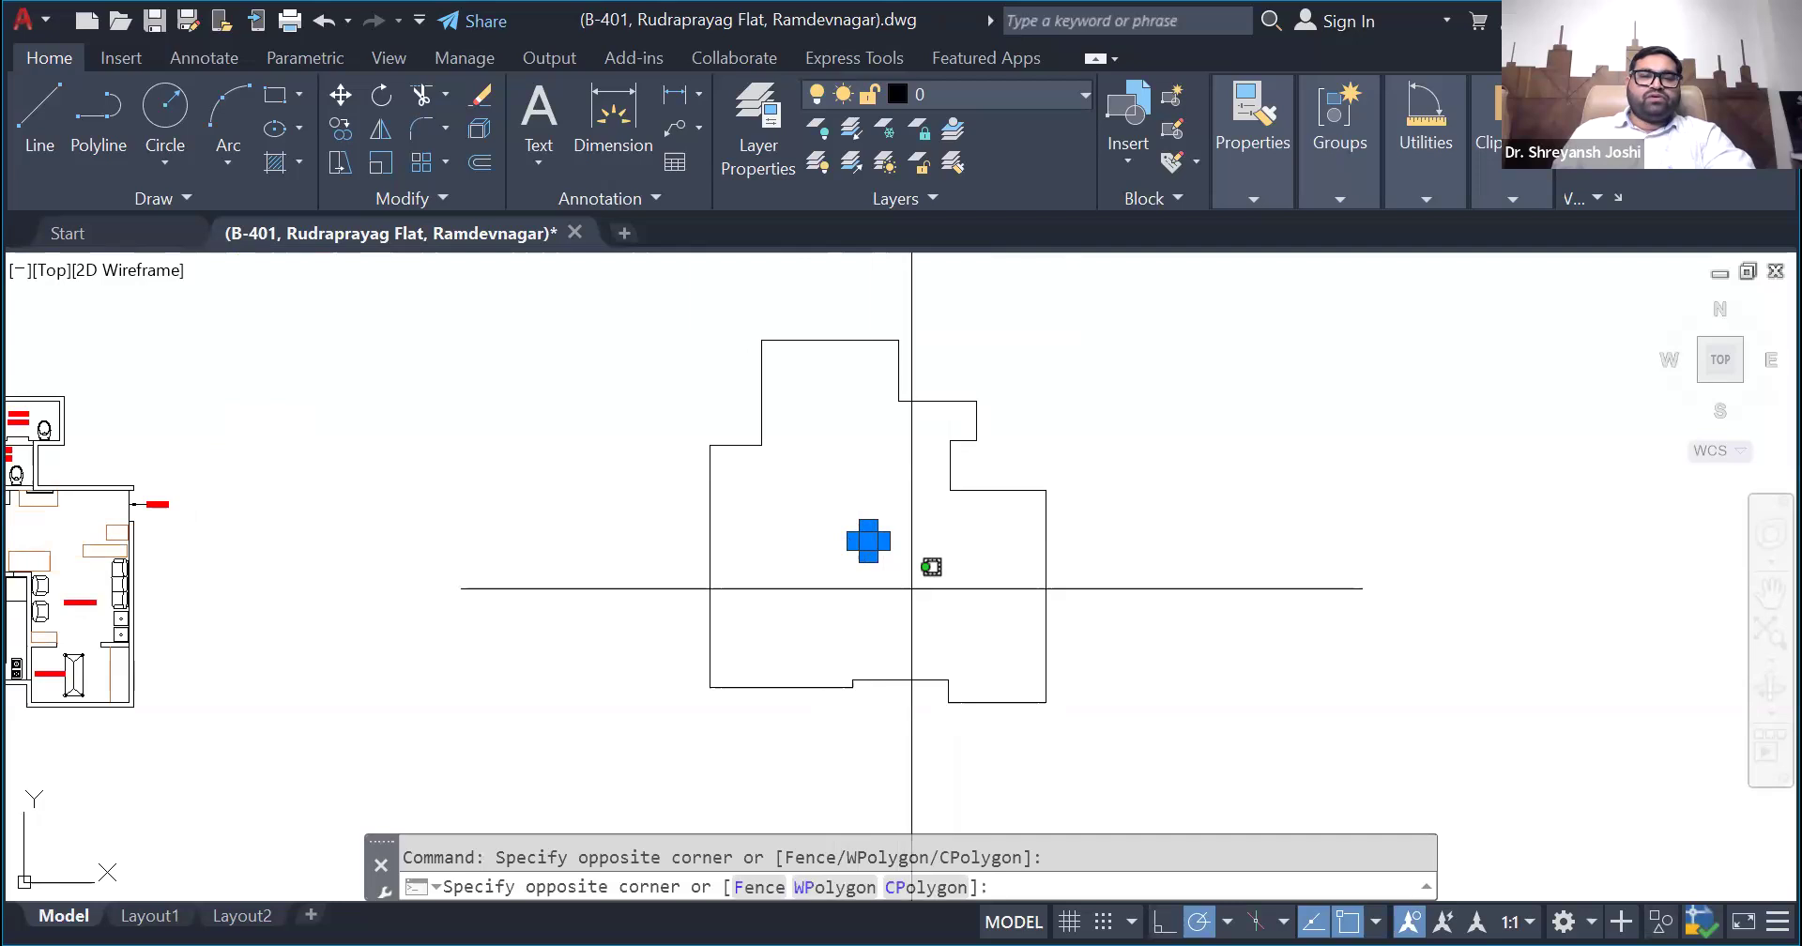
key(Escape)
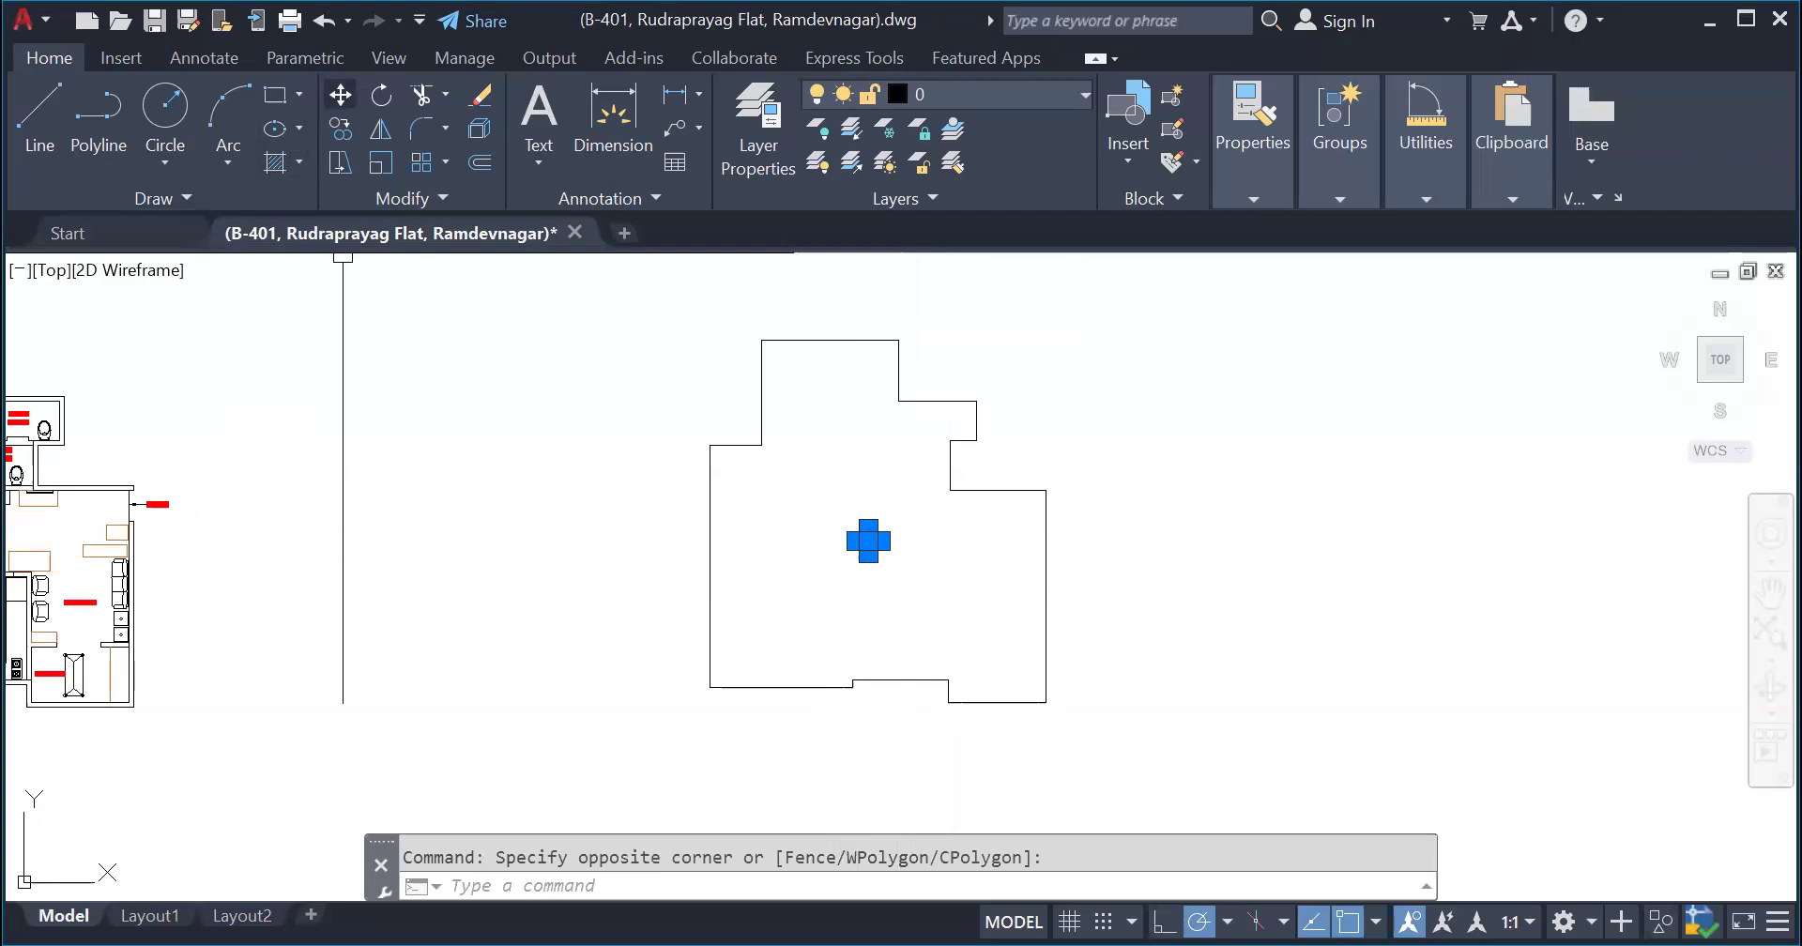
click(343, 255)
key(Return)
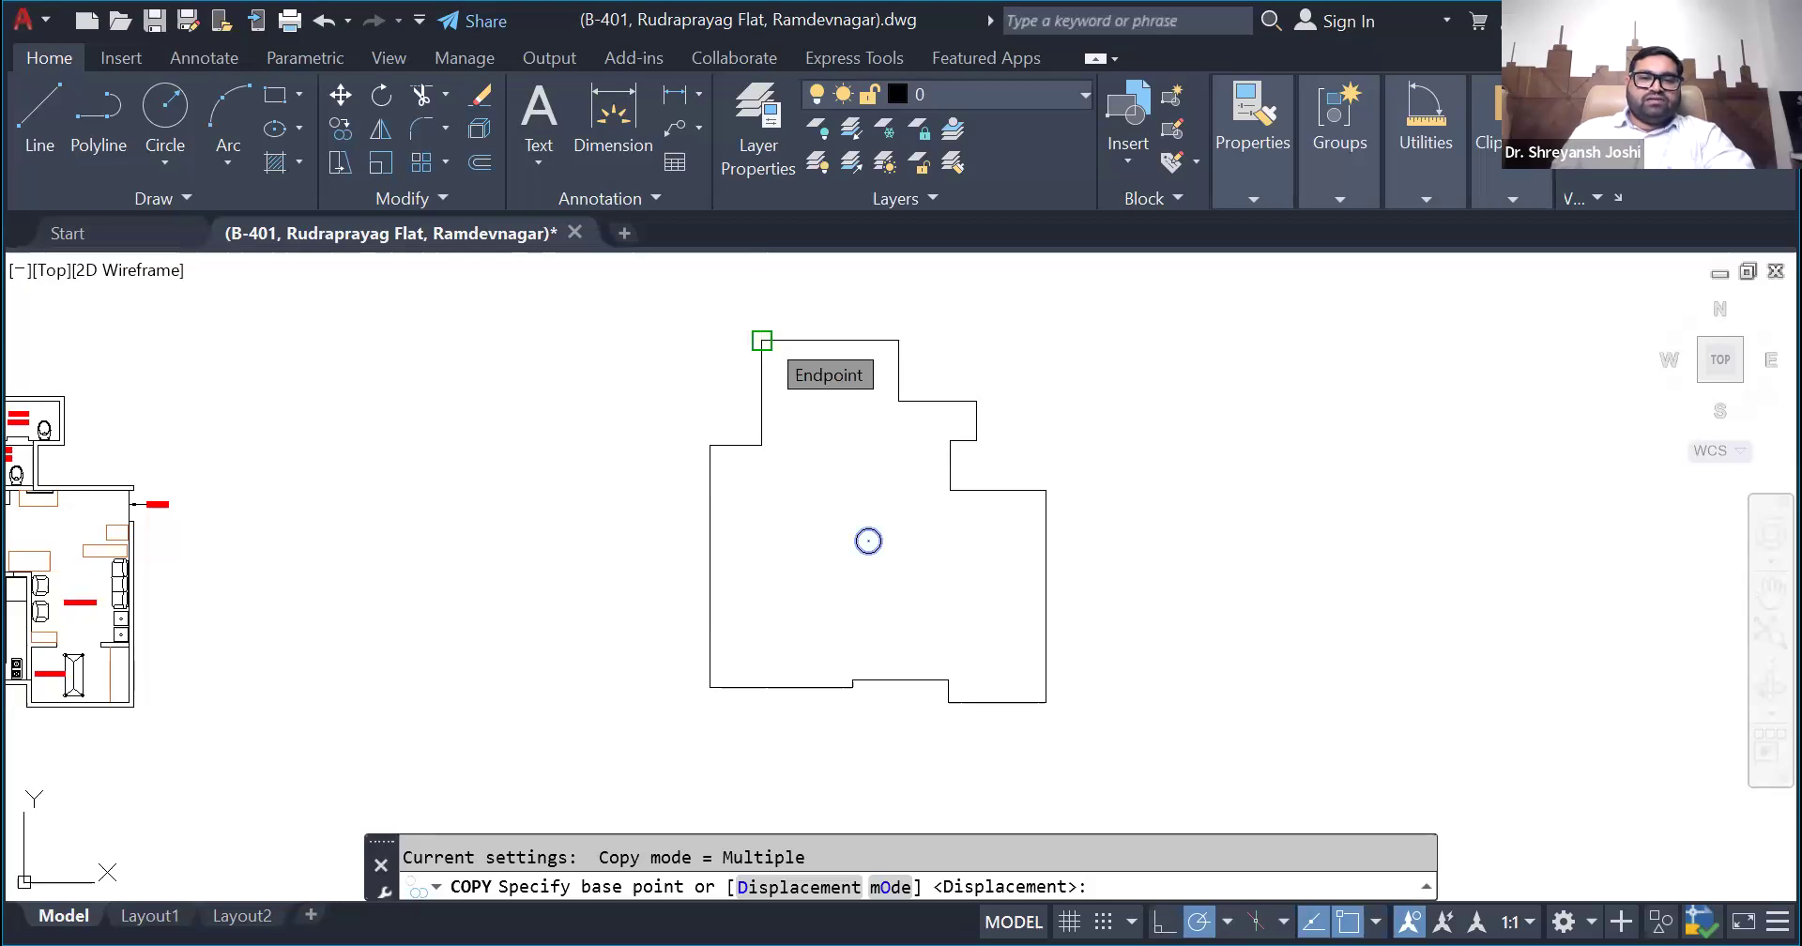
click(762, 341)
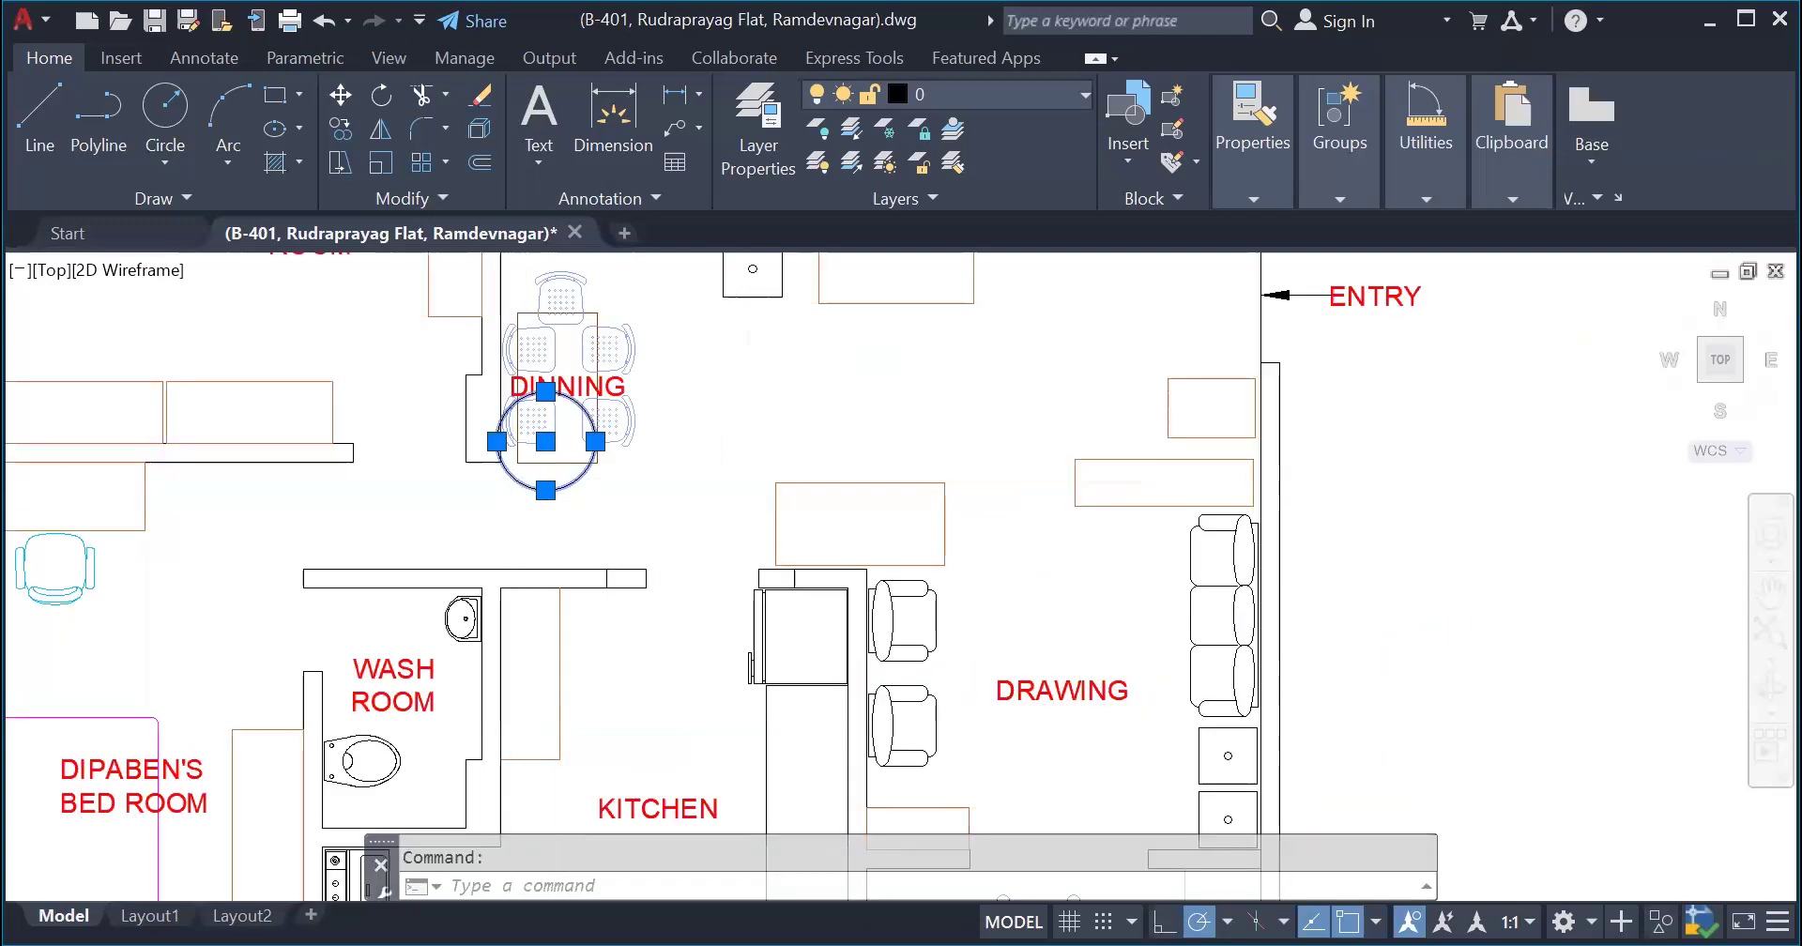
scroll(518, 555, up, 3)
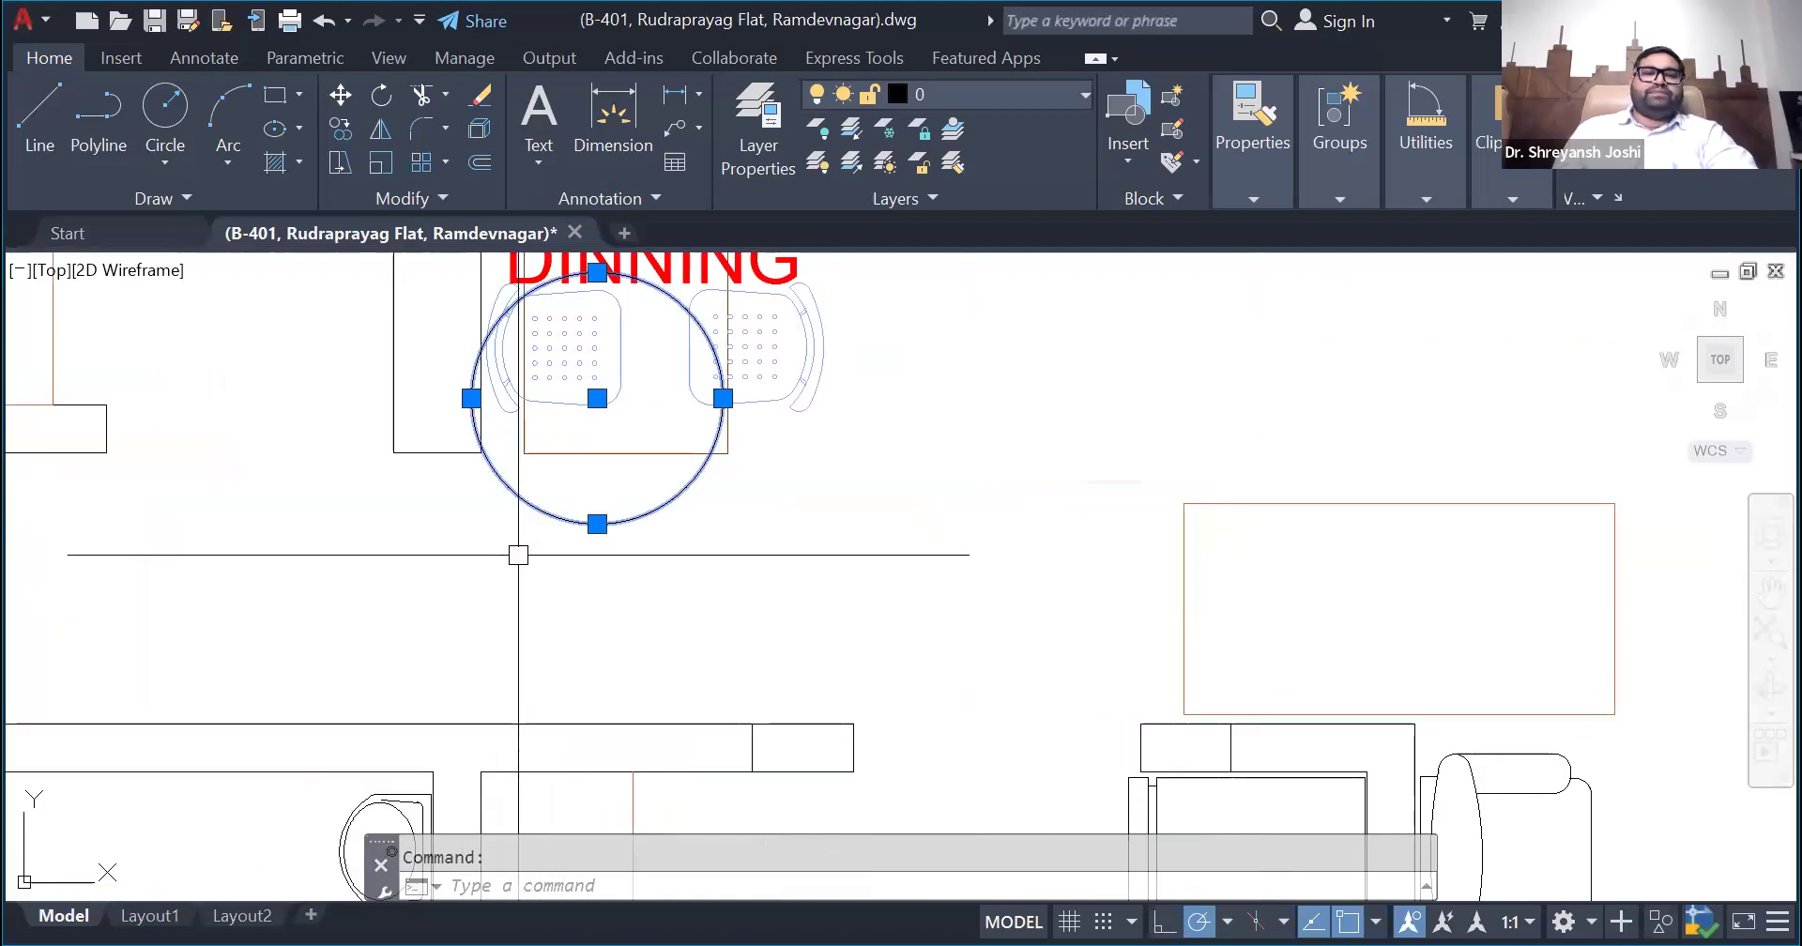
- Examine the position of the copied centroid circle near the dining table in the furnished floor plan
scroll(540, 563, down, 4)
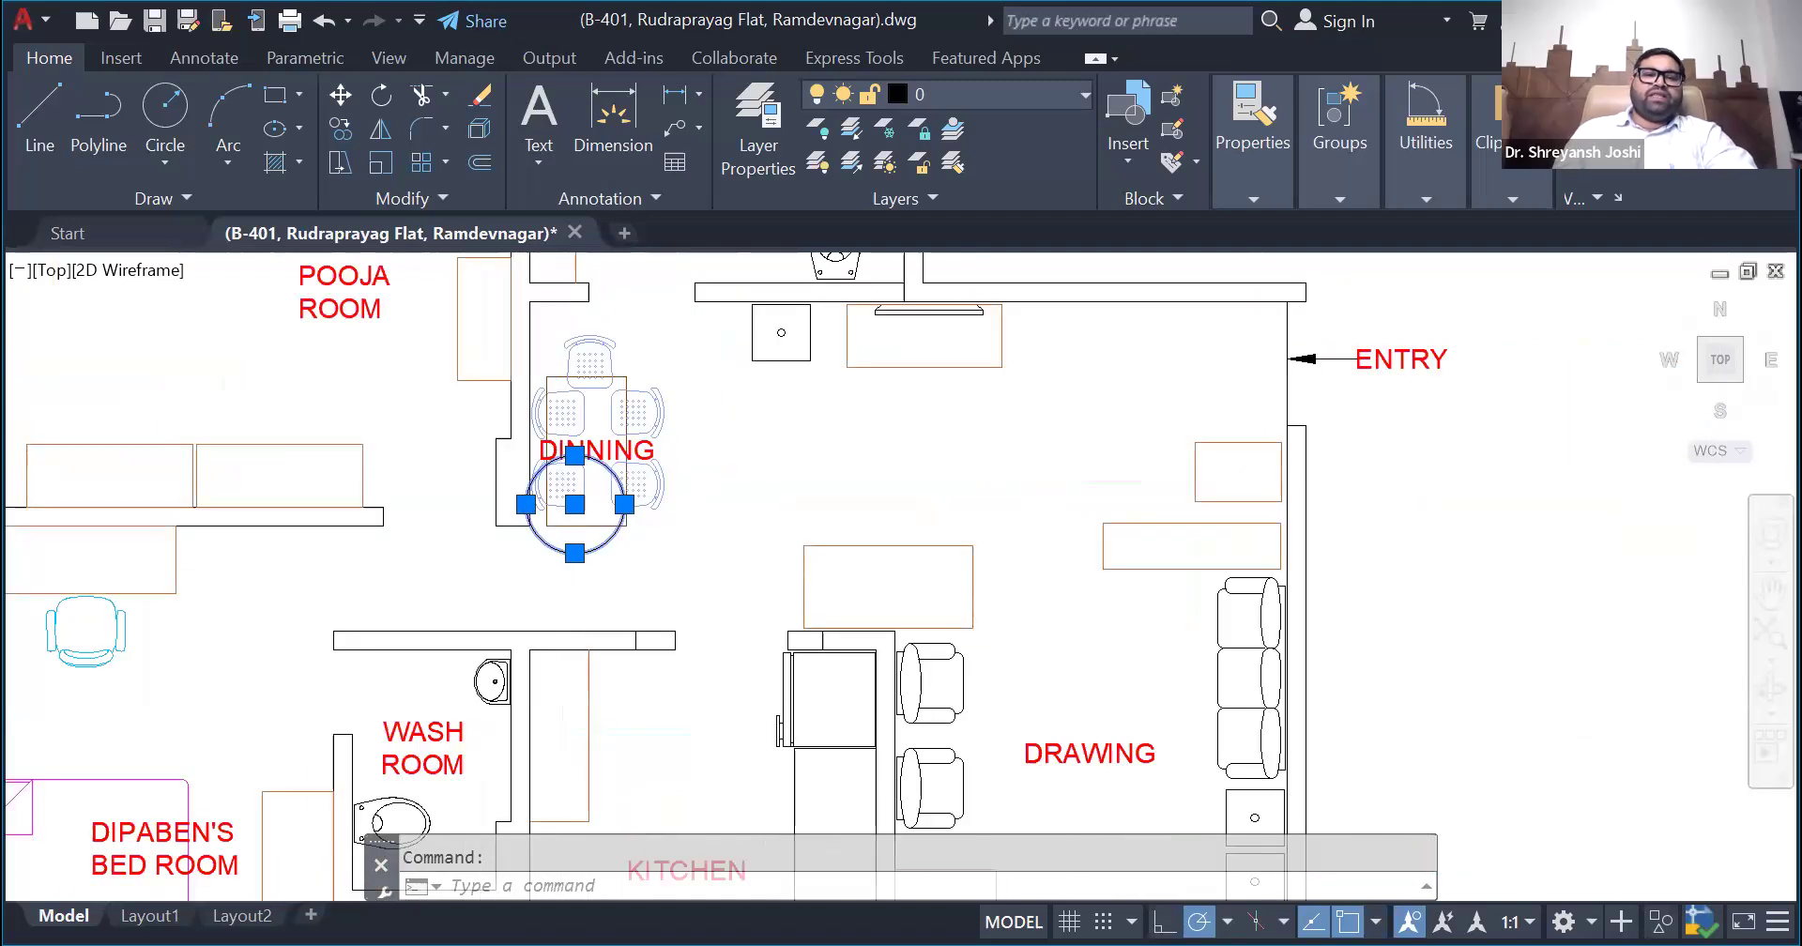
scroll(568, 563, up, 4)
scroll(658, 526, down, 8)
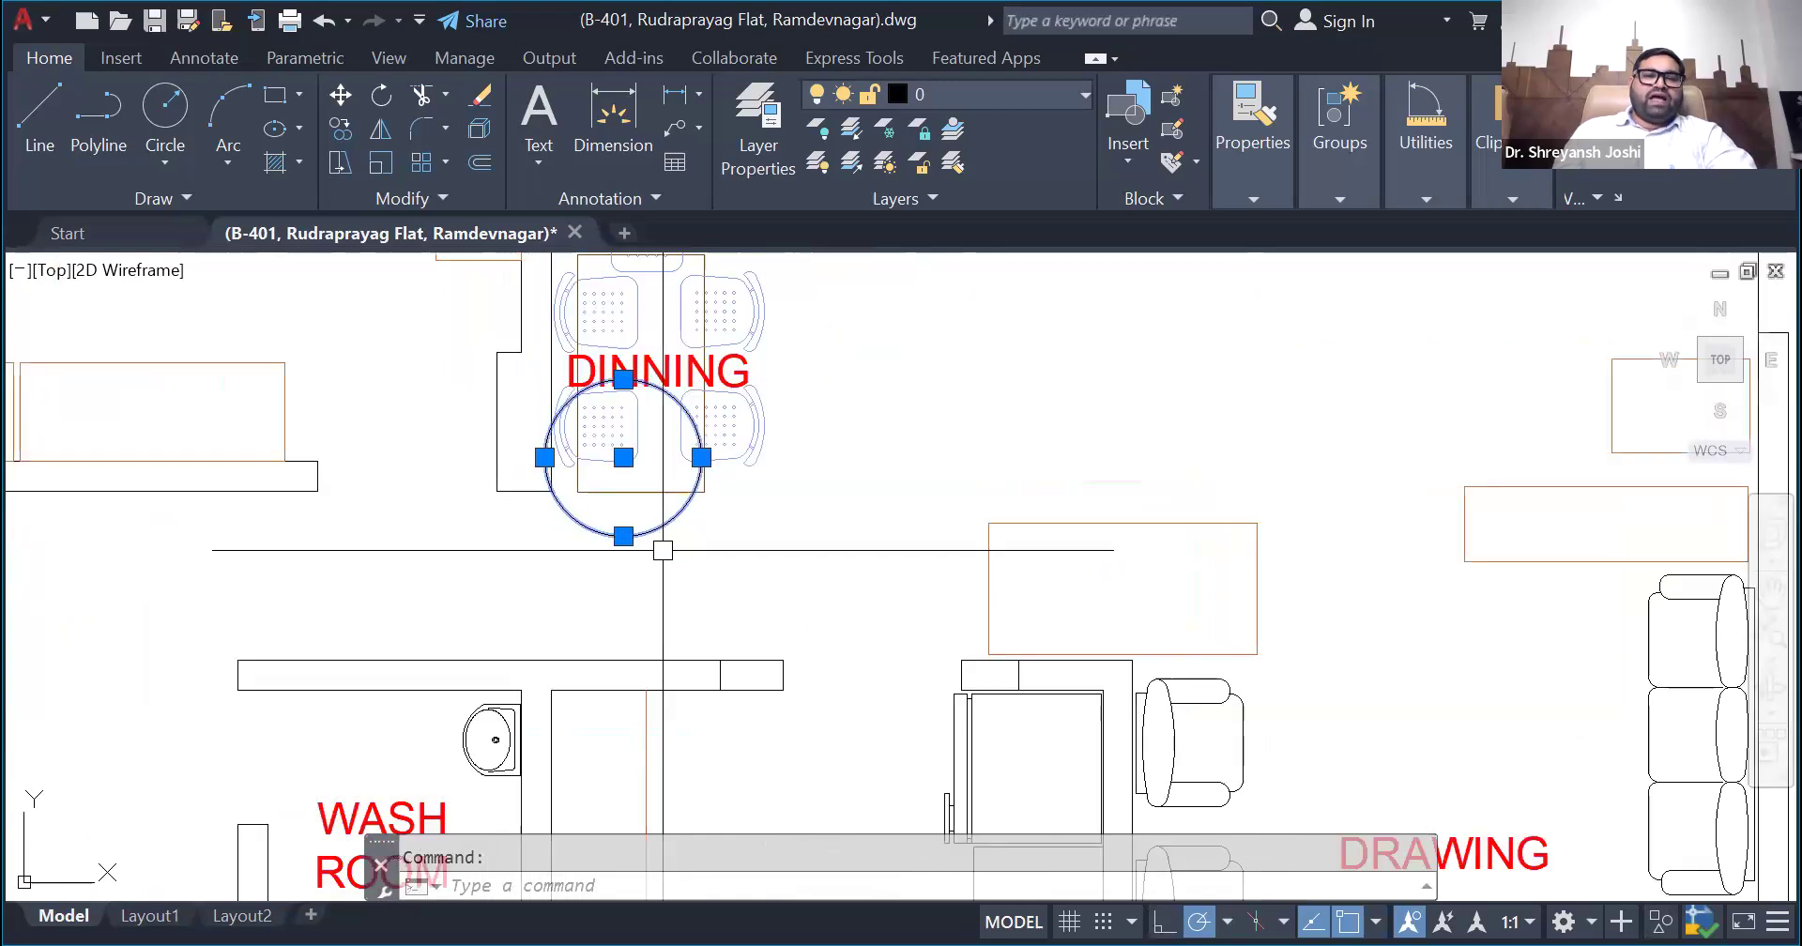
scroll(625, 593, down, 4)
scroll(627, 604, up, 4)
scroll(628, 605, down, 4)
scroll(628, 417, up, 4)
- Draw a small circle centred where the spokes of the direction wheel meet on the Vastu chart
scroll(589, 463, up, 6)
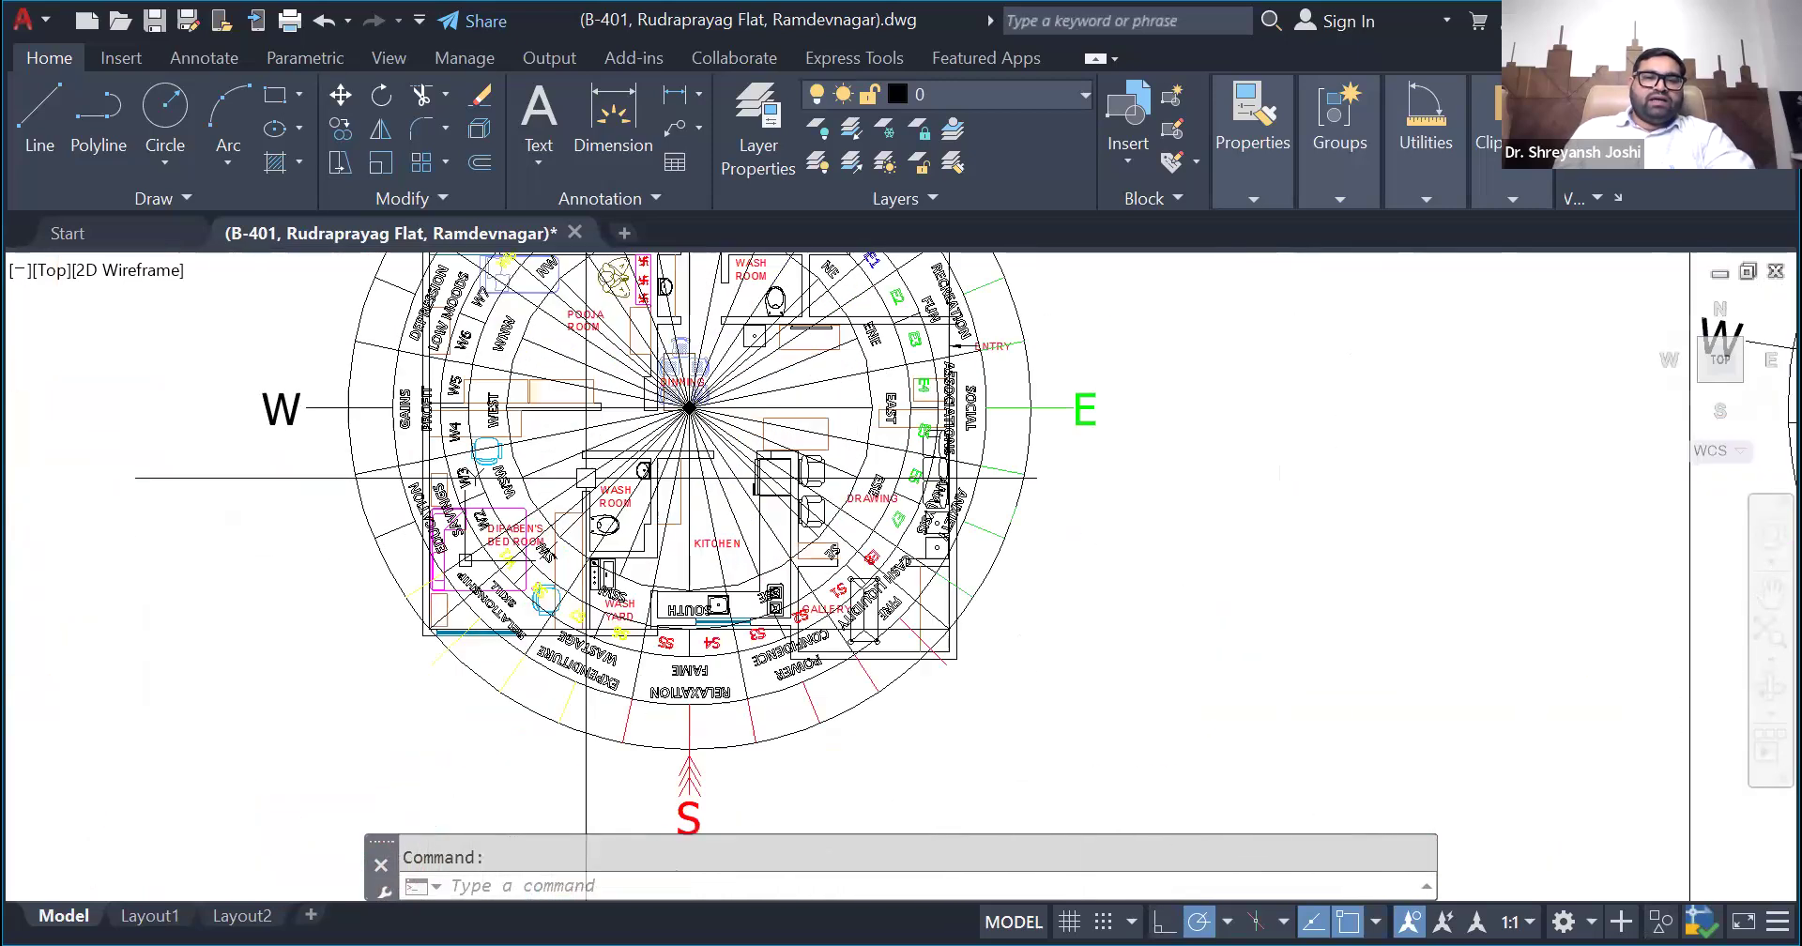
scroll(722, 390, up, 2)
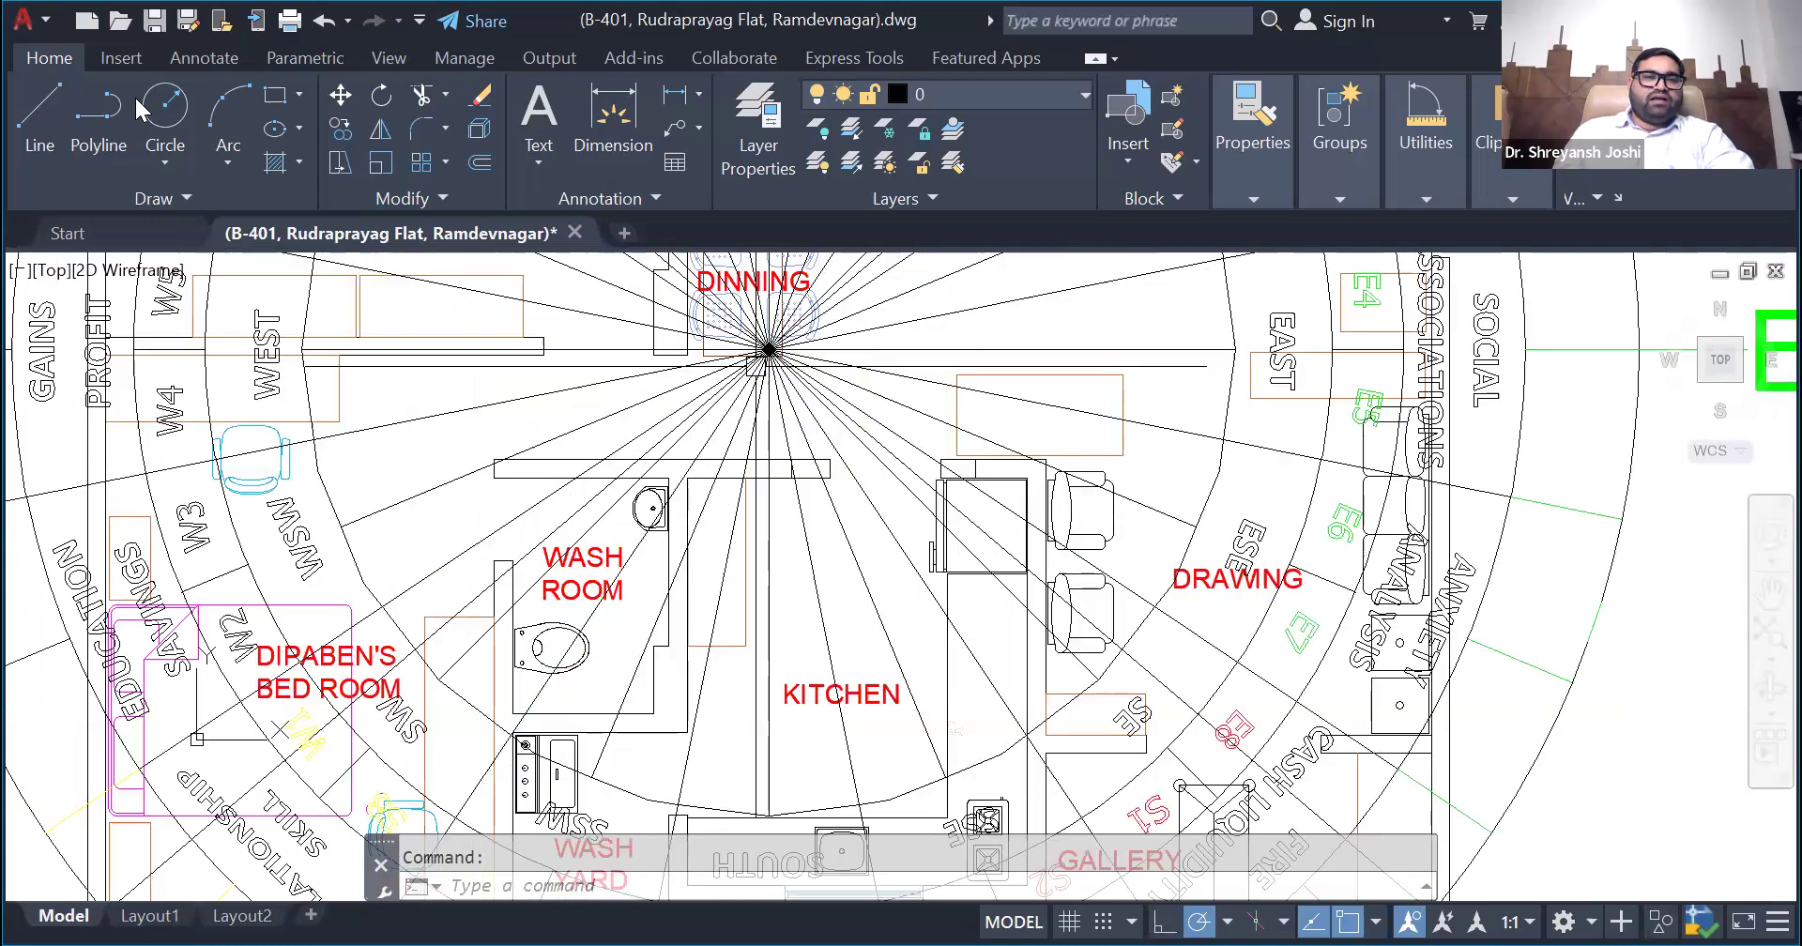
scroll(819, 349, up, 4)
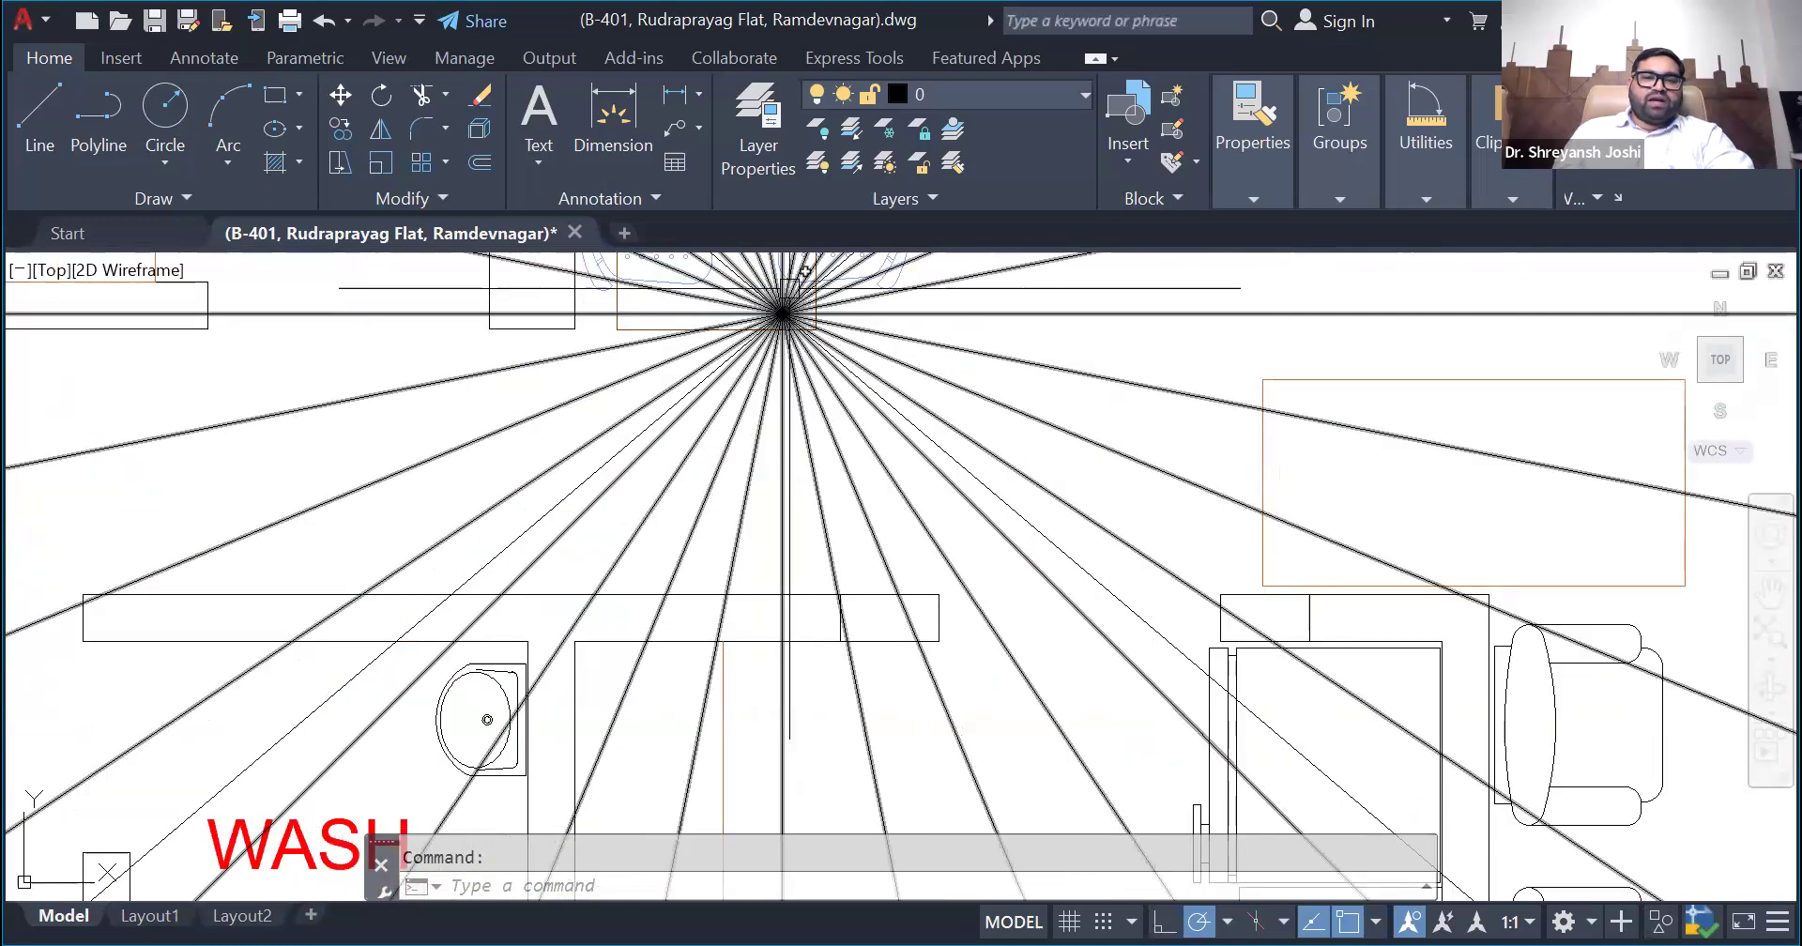
click(164, 107)
click(780, 336)
click(793, 433)
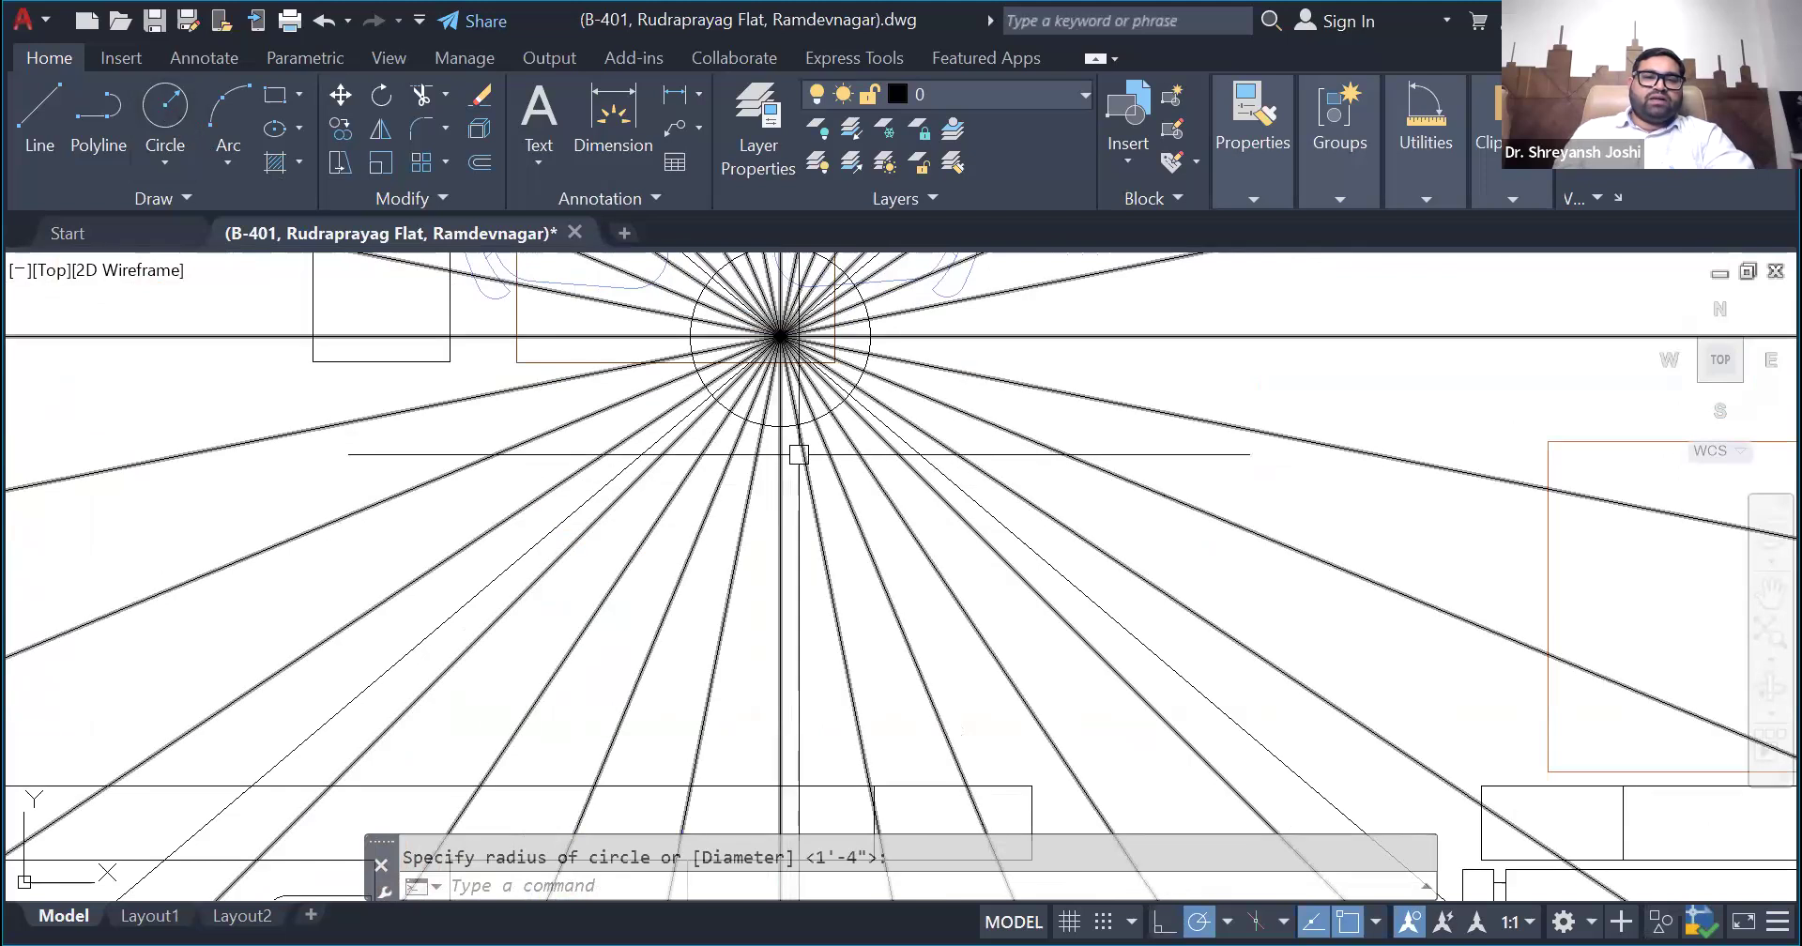
- Change the colour of the circle at the direction wheel's centre to red
scroll(840, 414, up, 6)
click(831, 390)
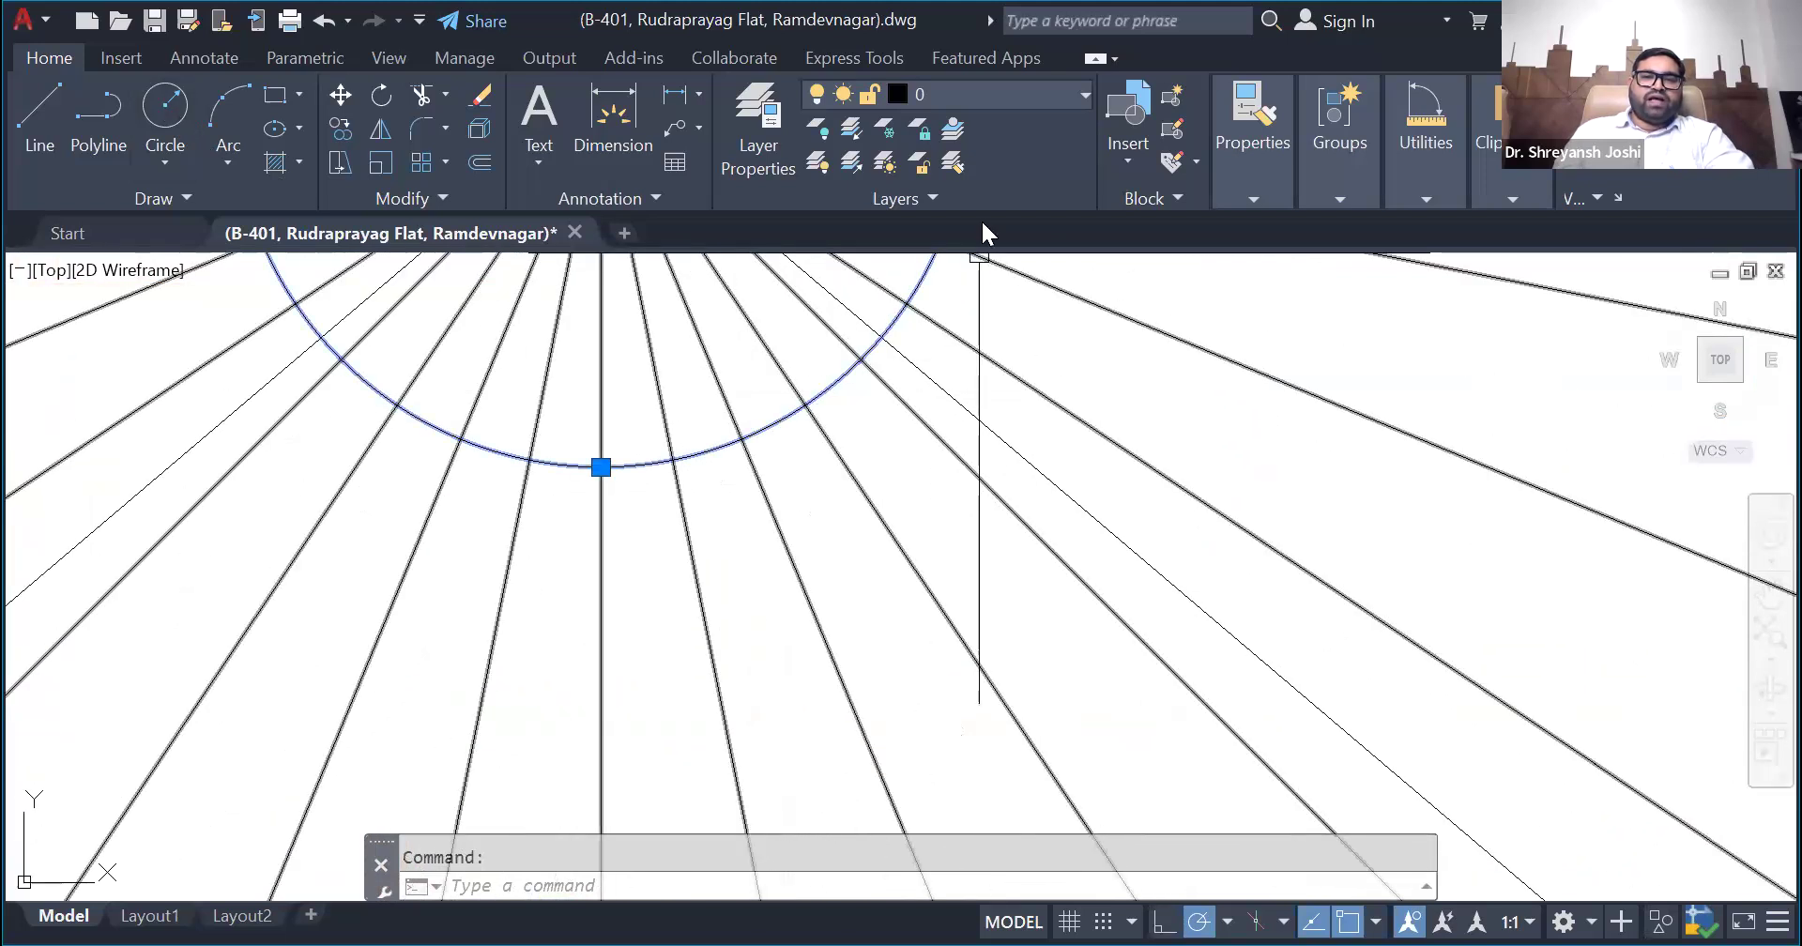
click(1252, 198)
click(1164, 233)
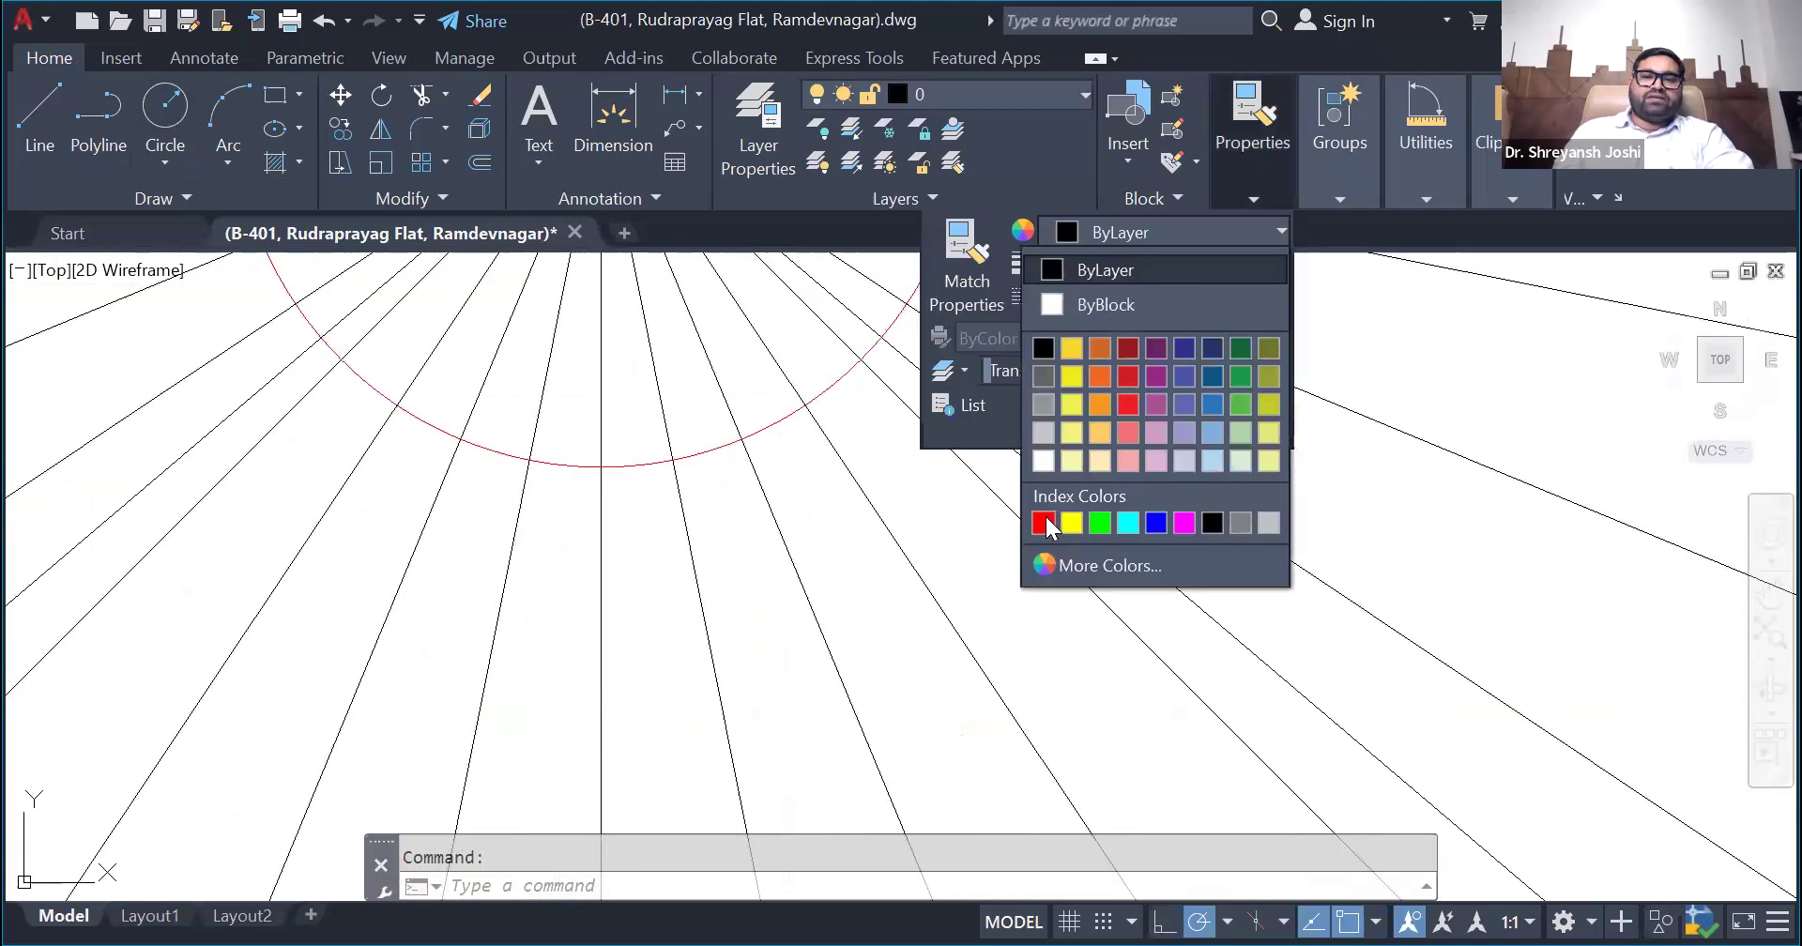
click(1046, 527)
scroll(714, 592, down, 3)
key(Escape)
- Copy the red circle from the direction wheel's centre to the matching place in the furnished floor plan
scroll(756, 578, up, 2)
scroll(755, 578, up, 2)
click(765, 587)
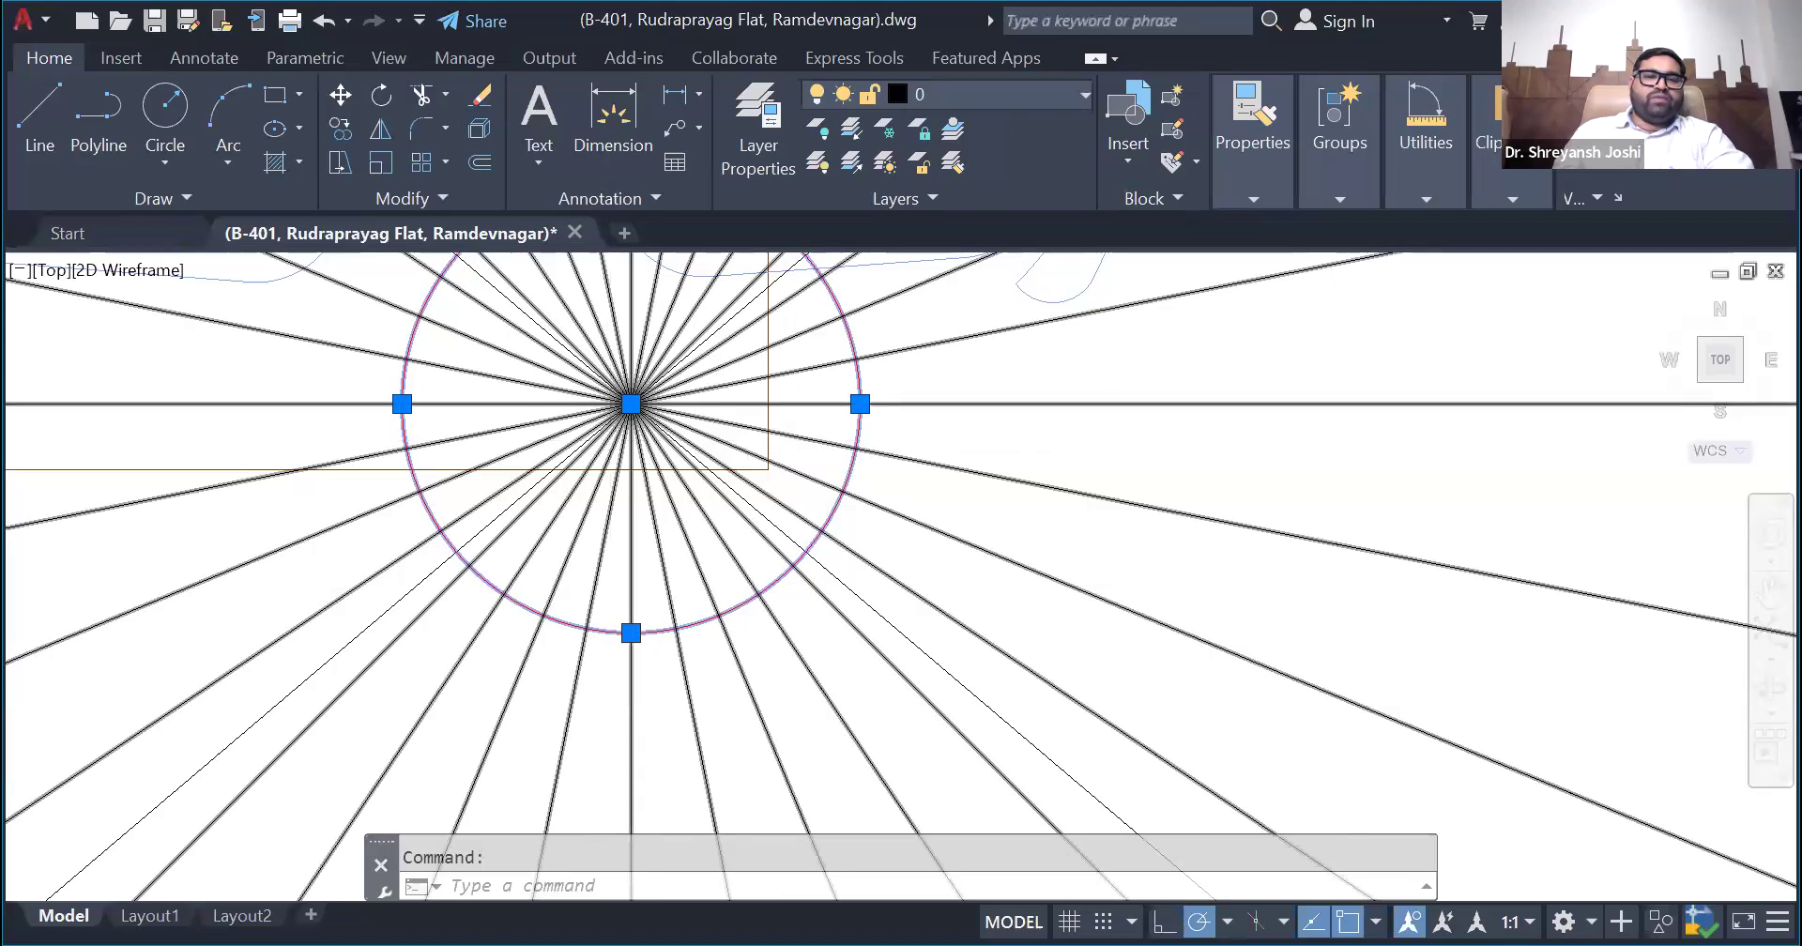
scroll(699, 505, down, 4)
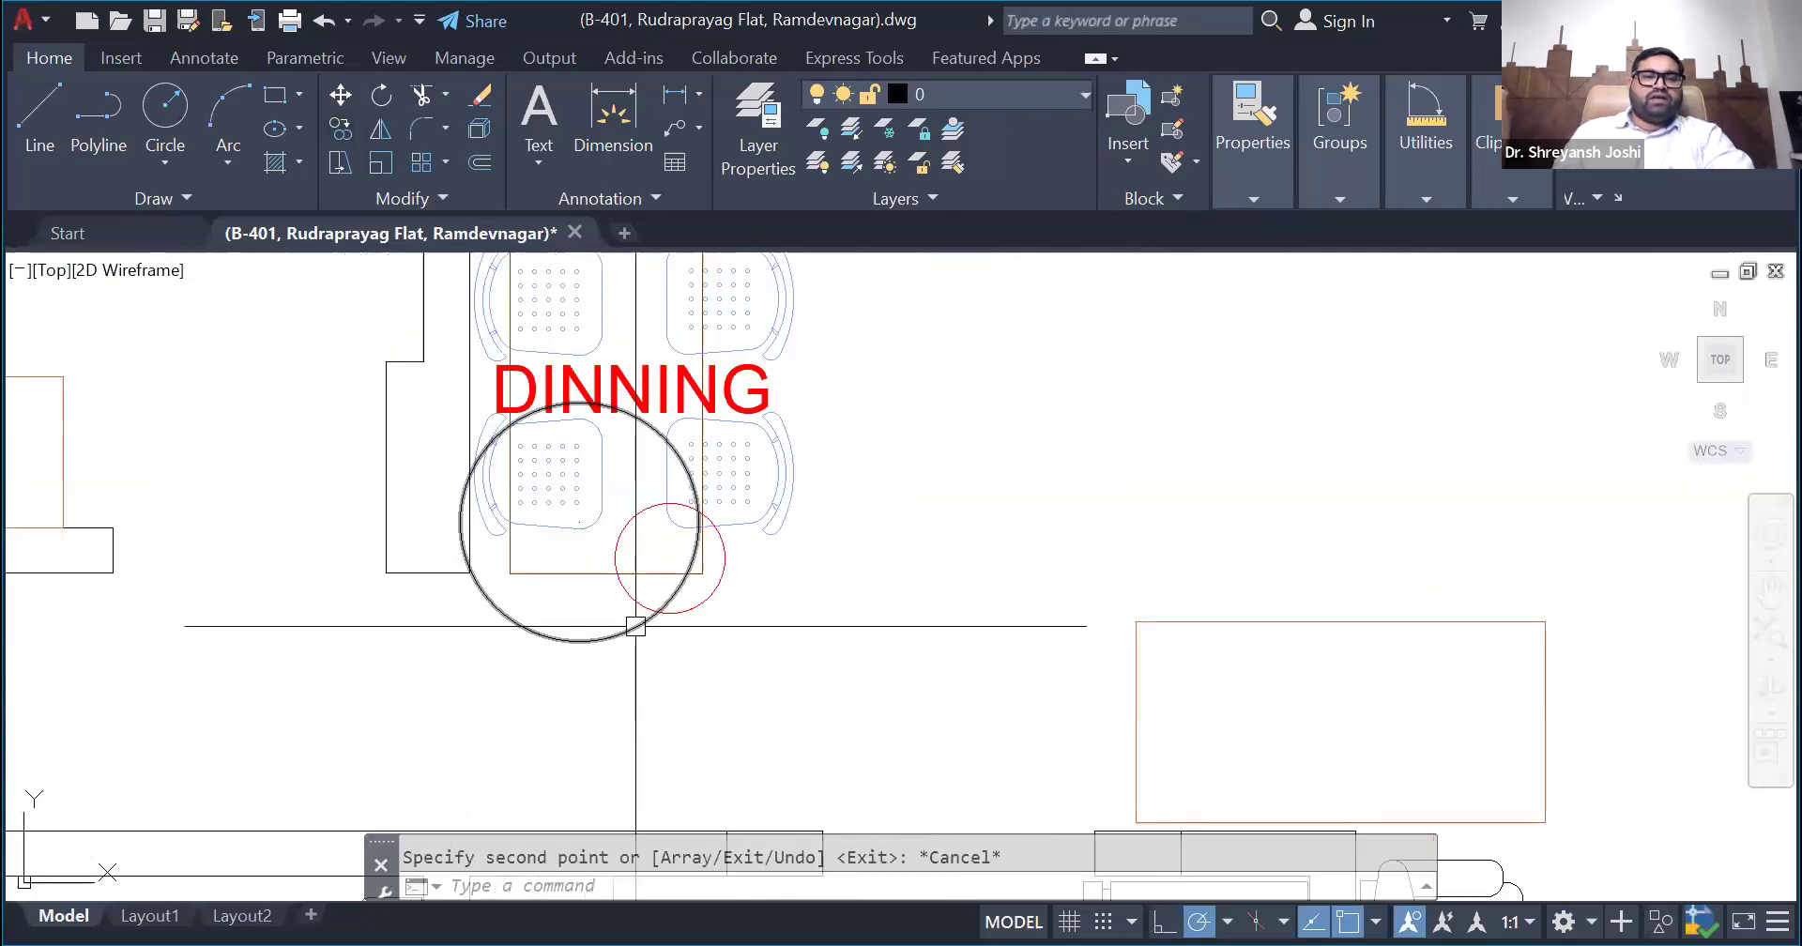
click(635, 625)
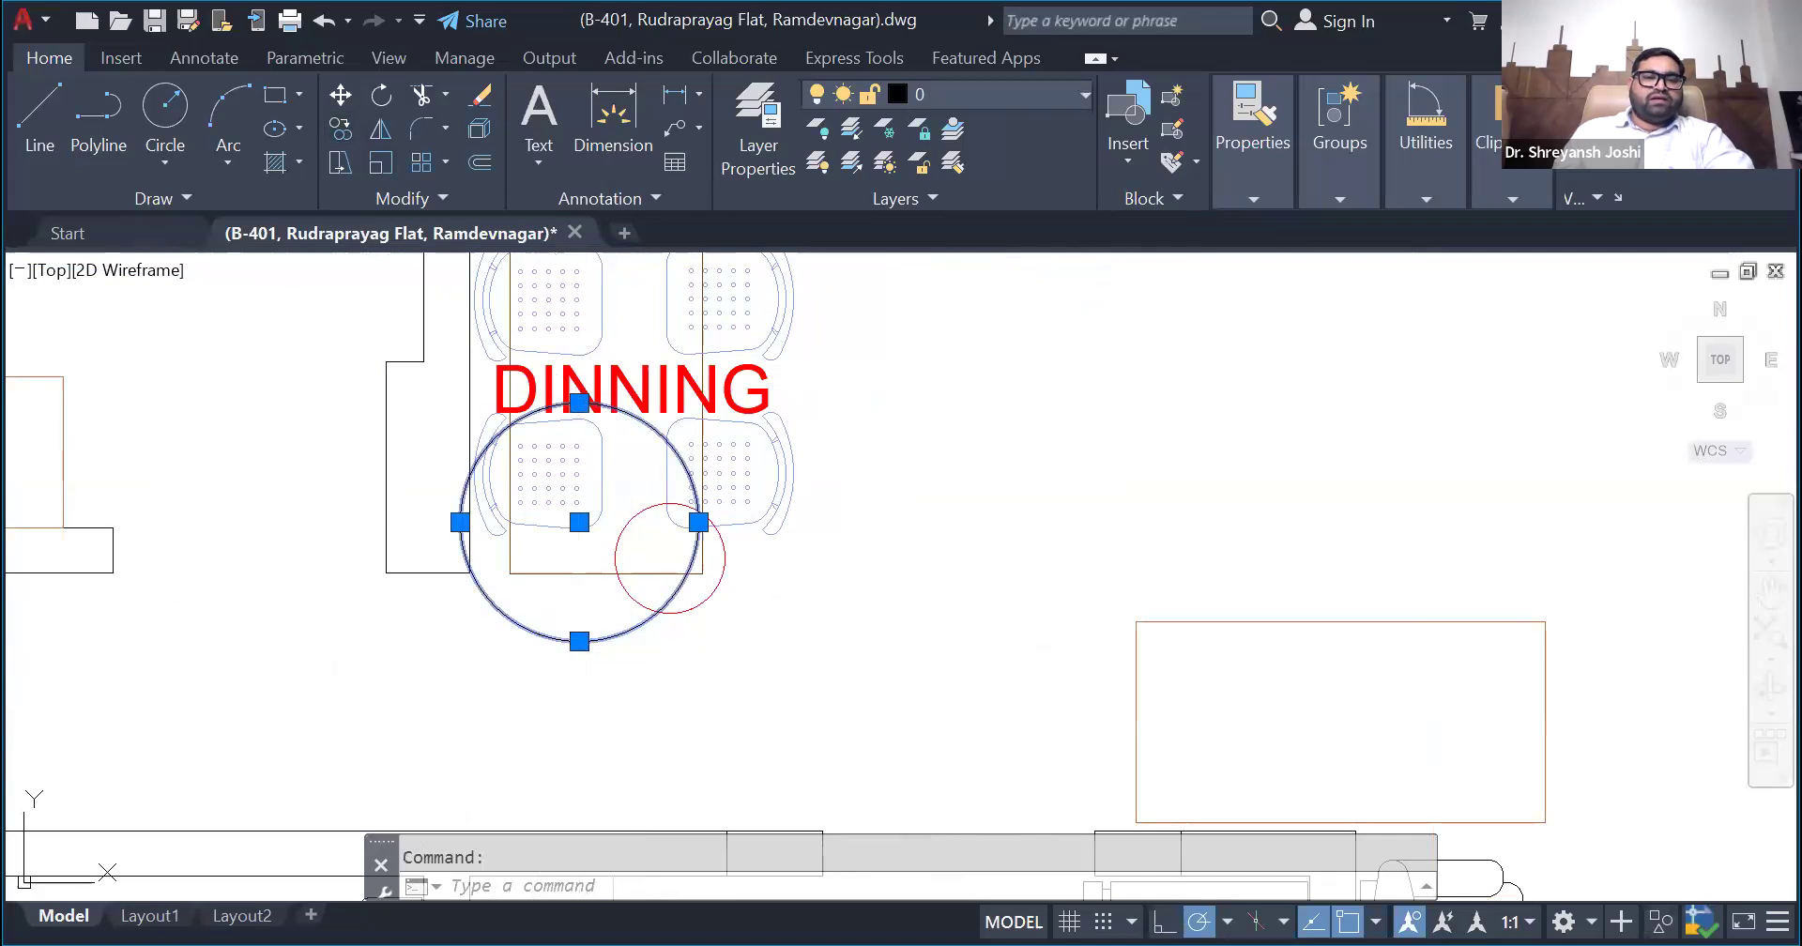
- Select the red and black circles near the dining table in turn and compare the two centre positions
click(579, 642)
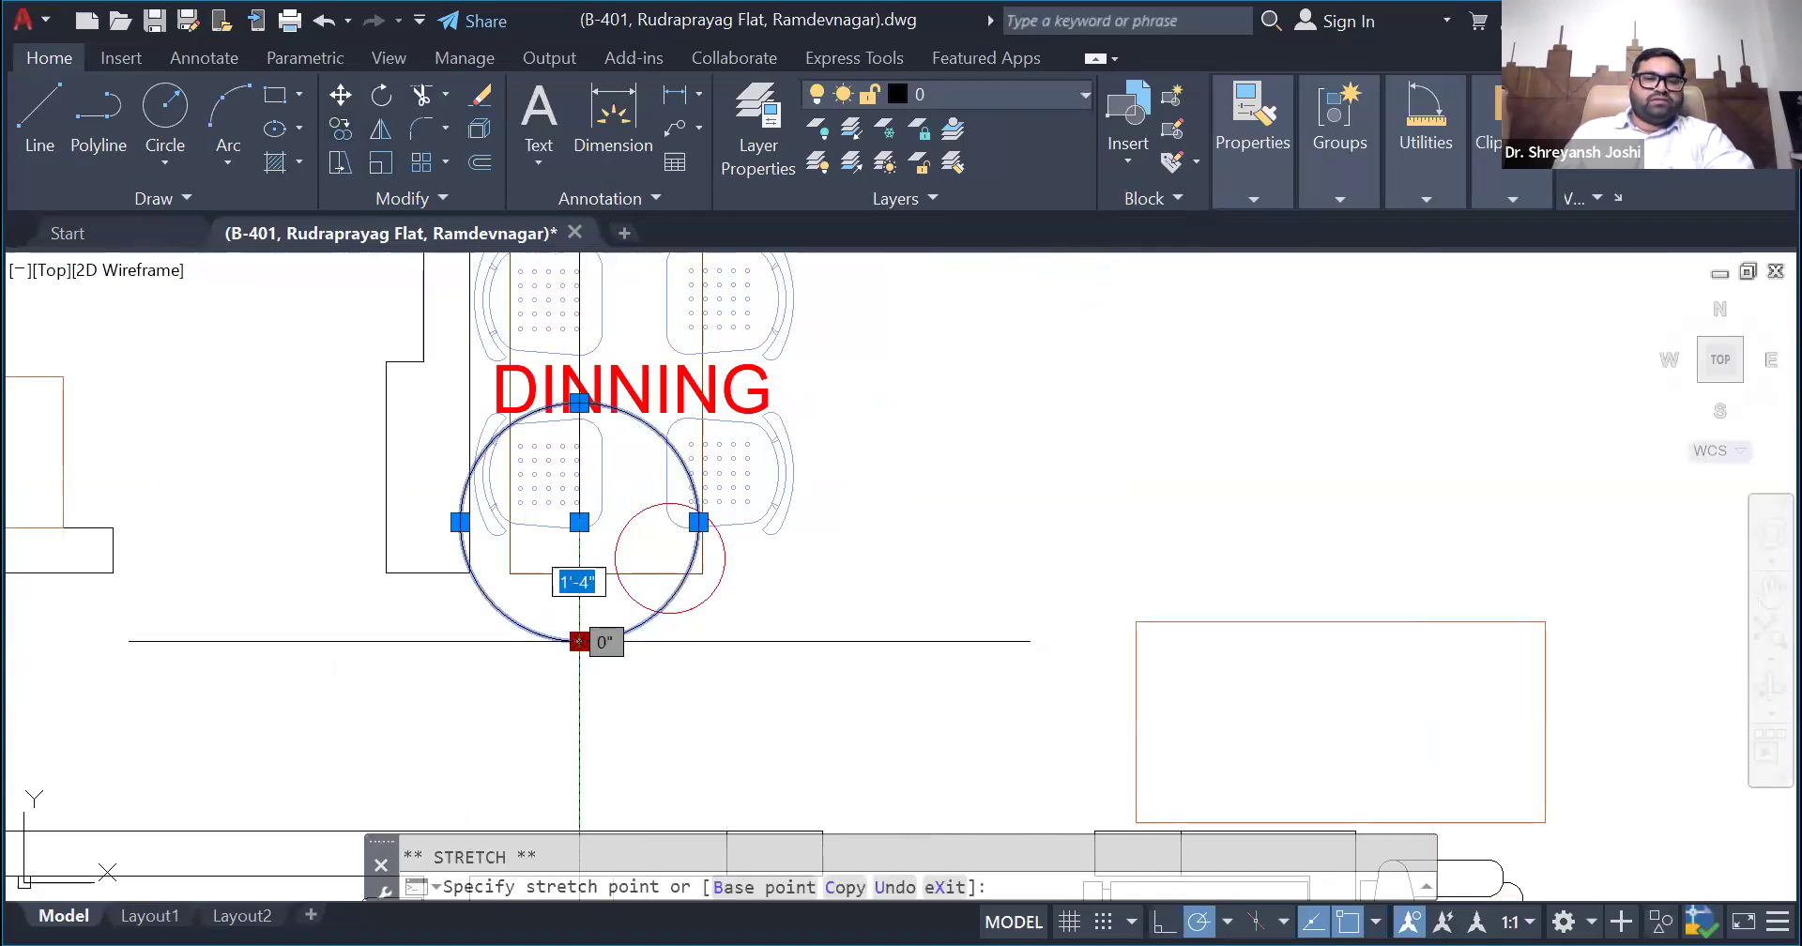
scroll(579, 642, up, 2)
key(Escape)
key(Escape)
click(748, 611)
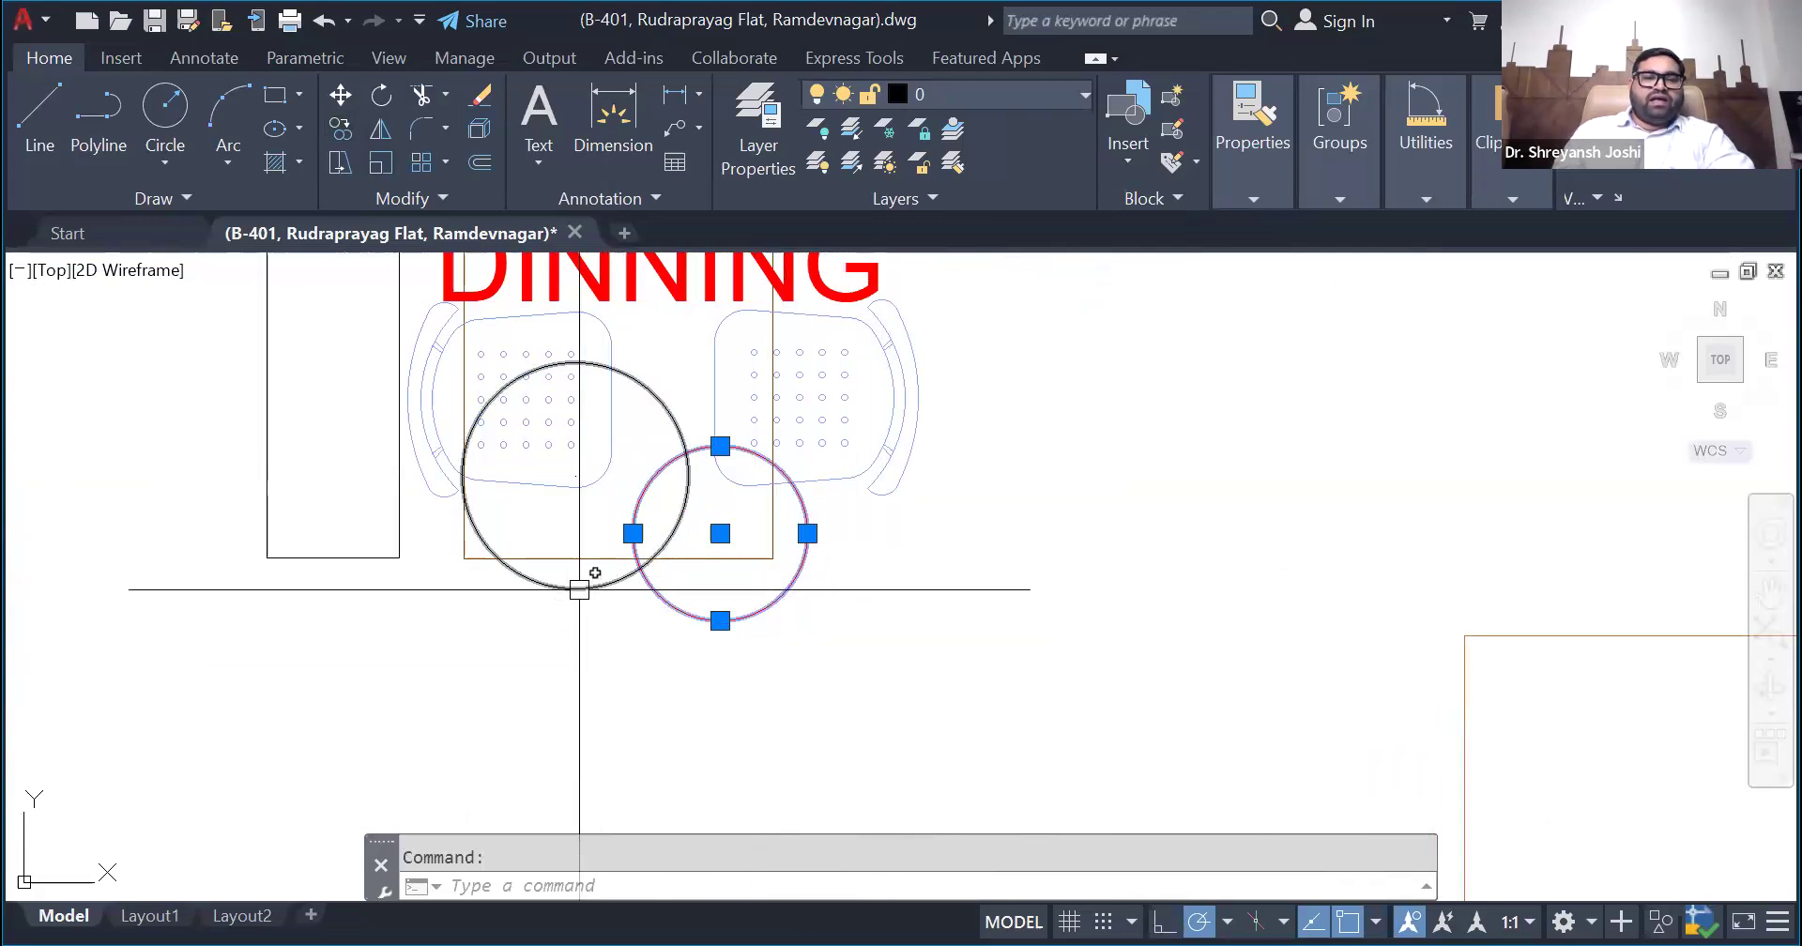
click(579, 590)
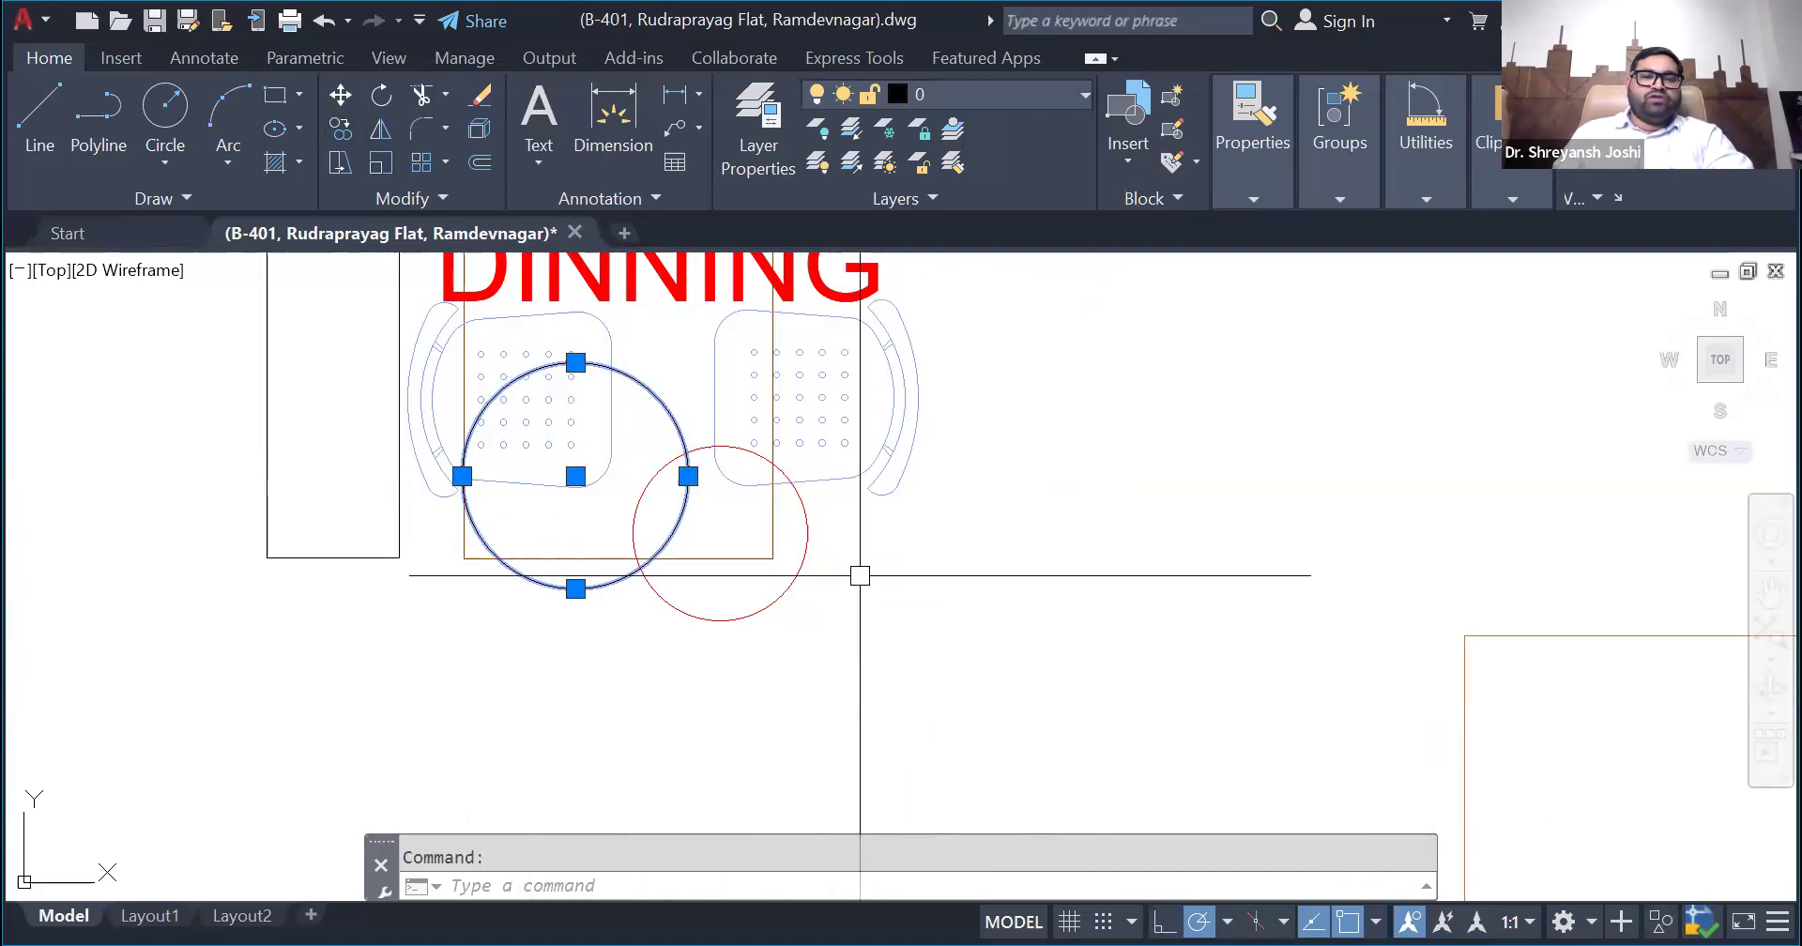
mouse_move(739, 606)
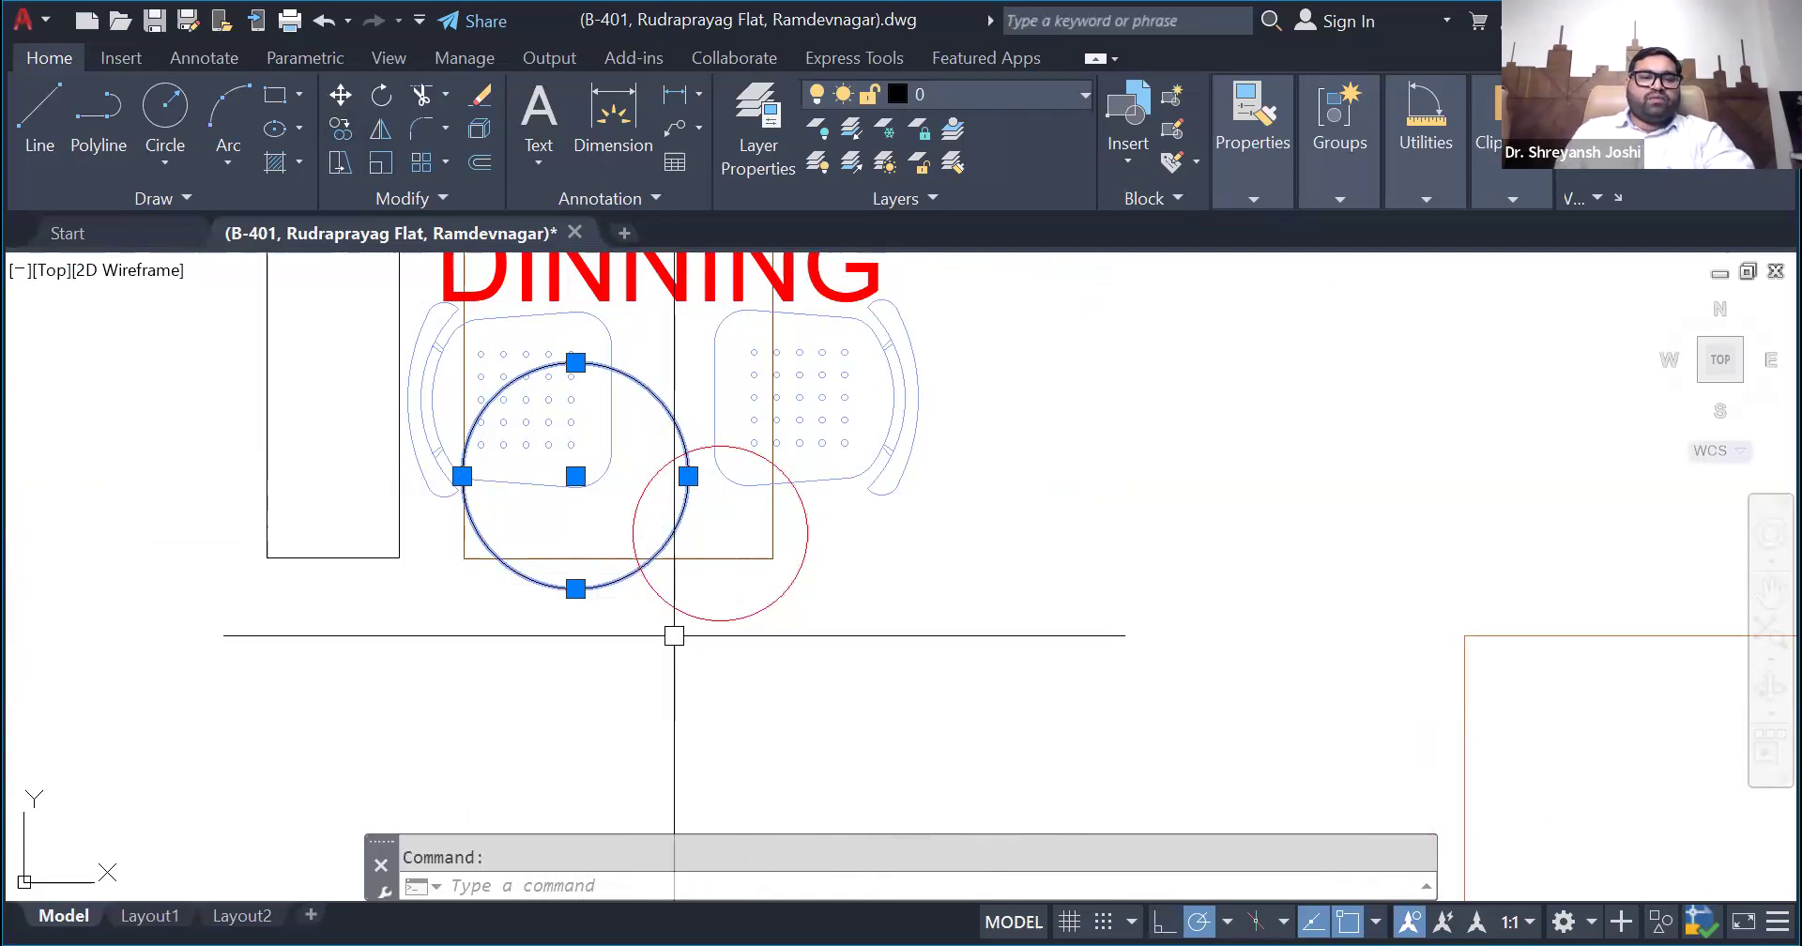
scroll(718, 598, down, 5)
click(845, 670)
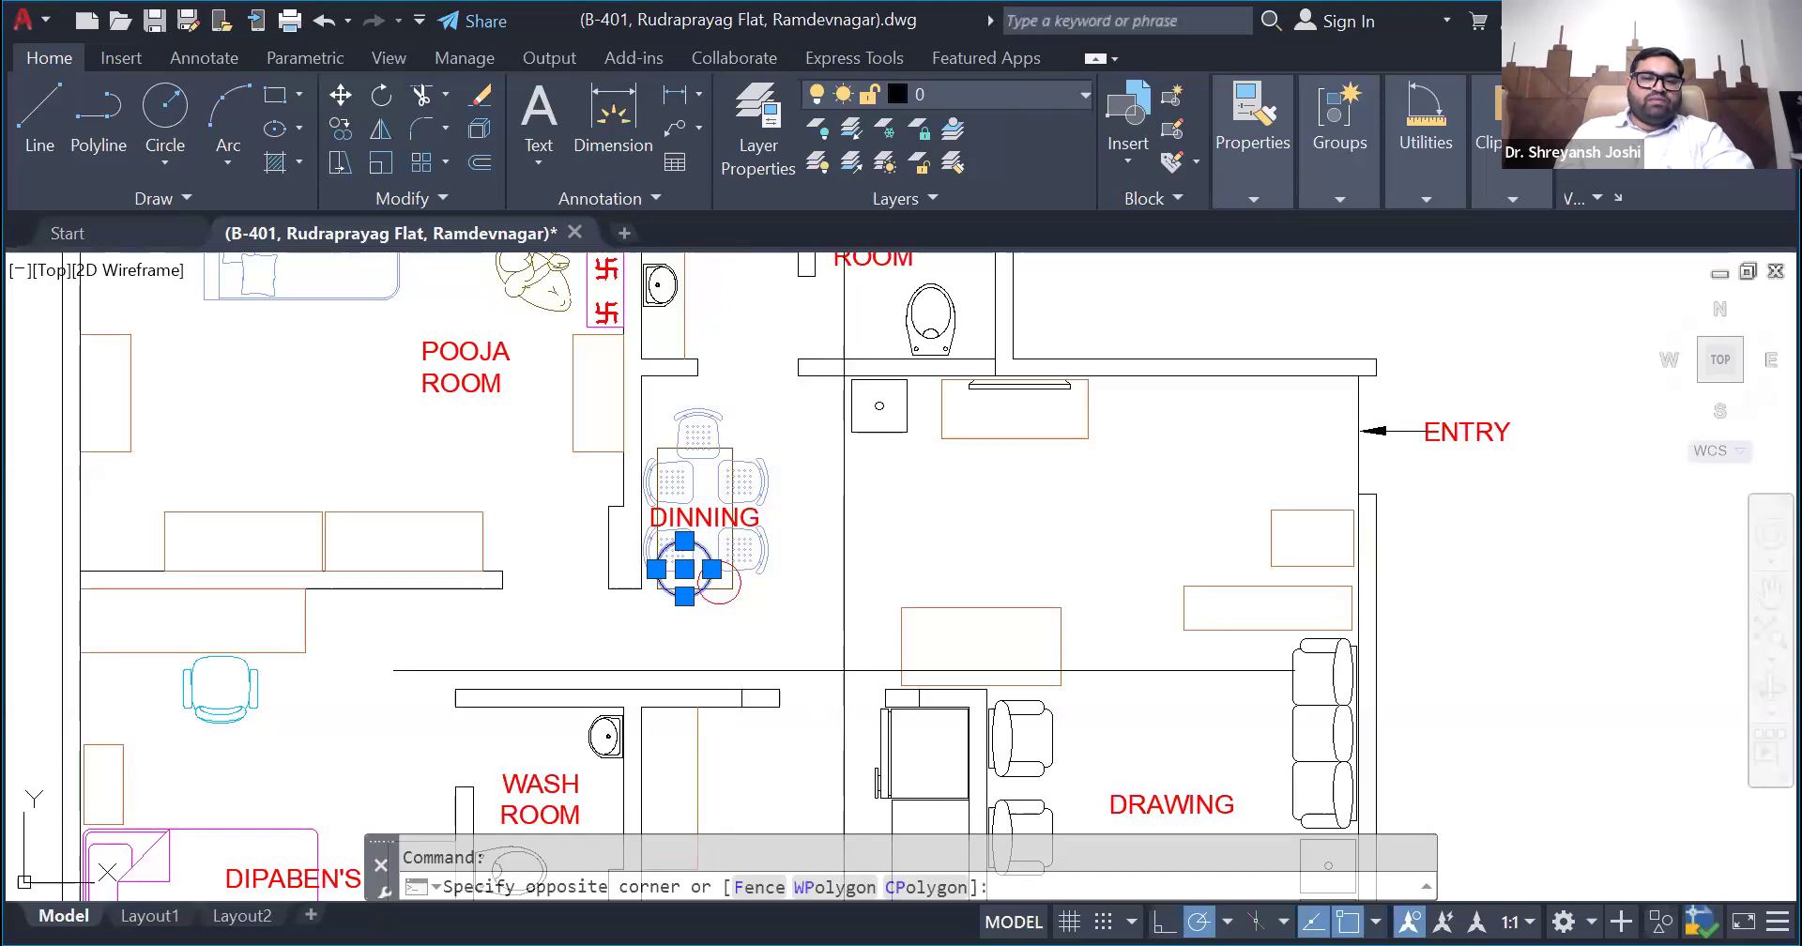
key(Escape)
- Measure the distance from the black circle's centre to the red circle's centre
scroll(720, 585, up, 8)
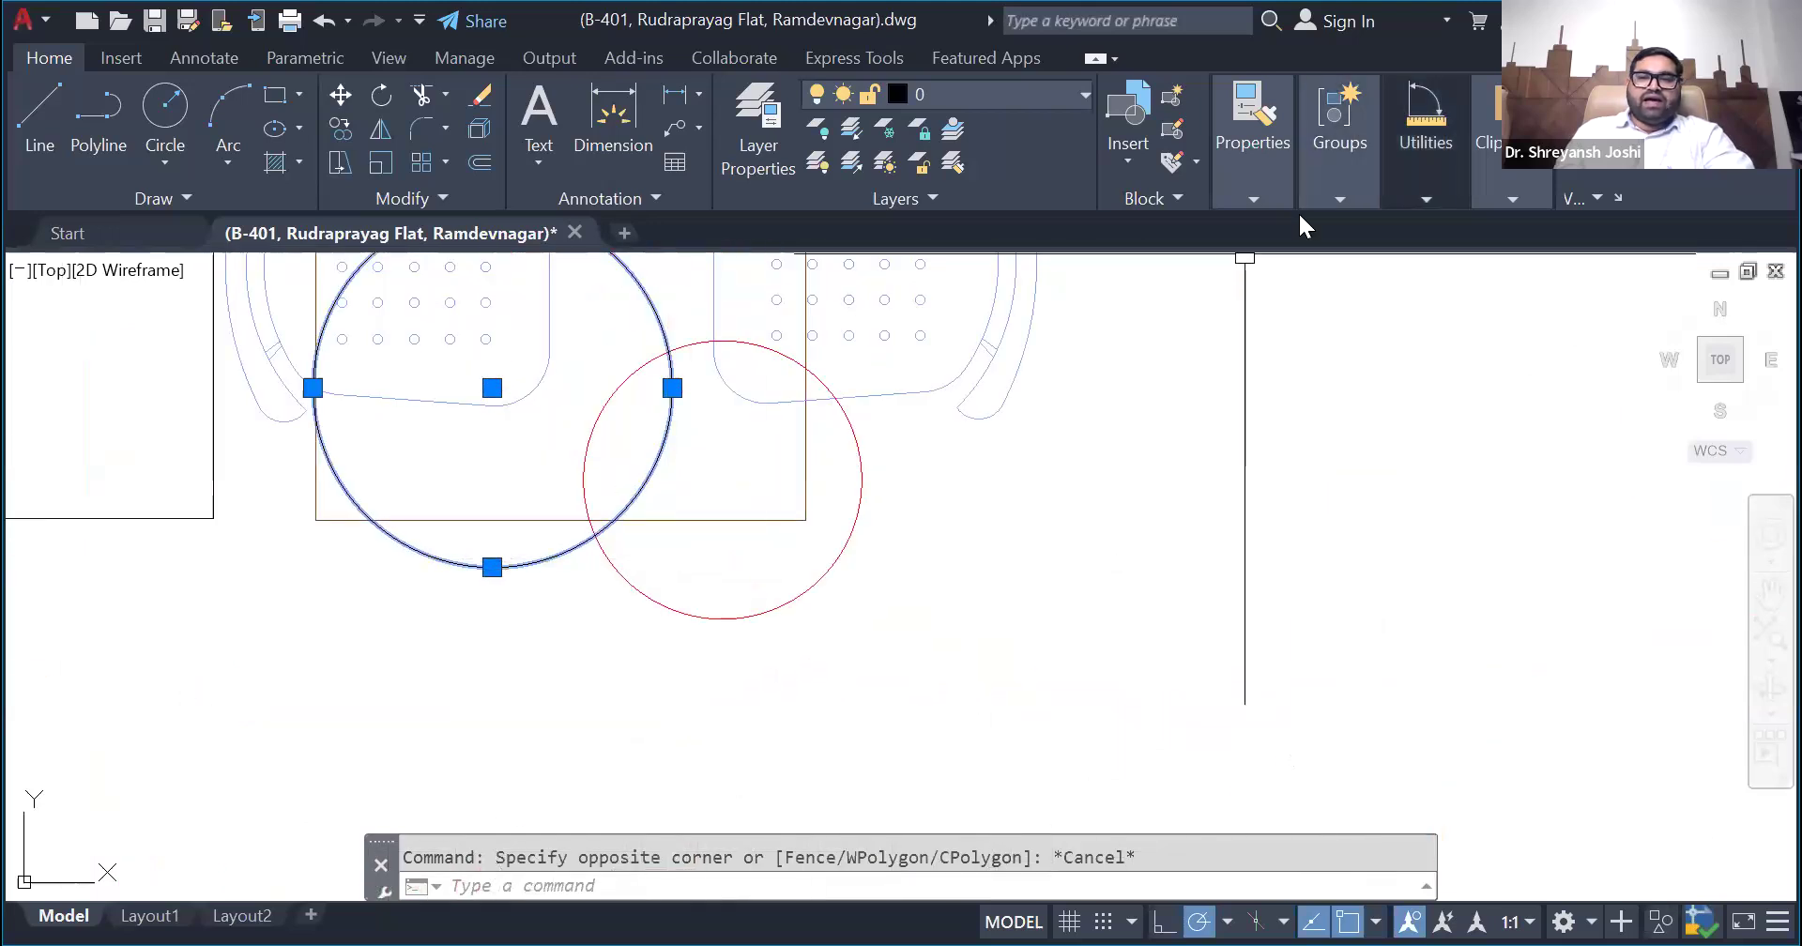
click(1426, 199)
click(1378, 298)
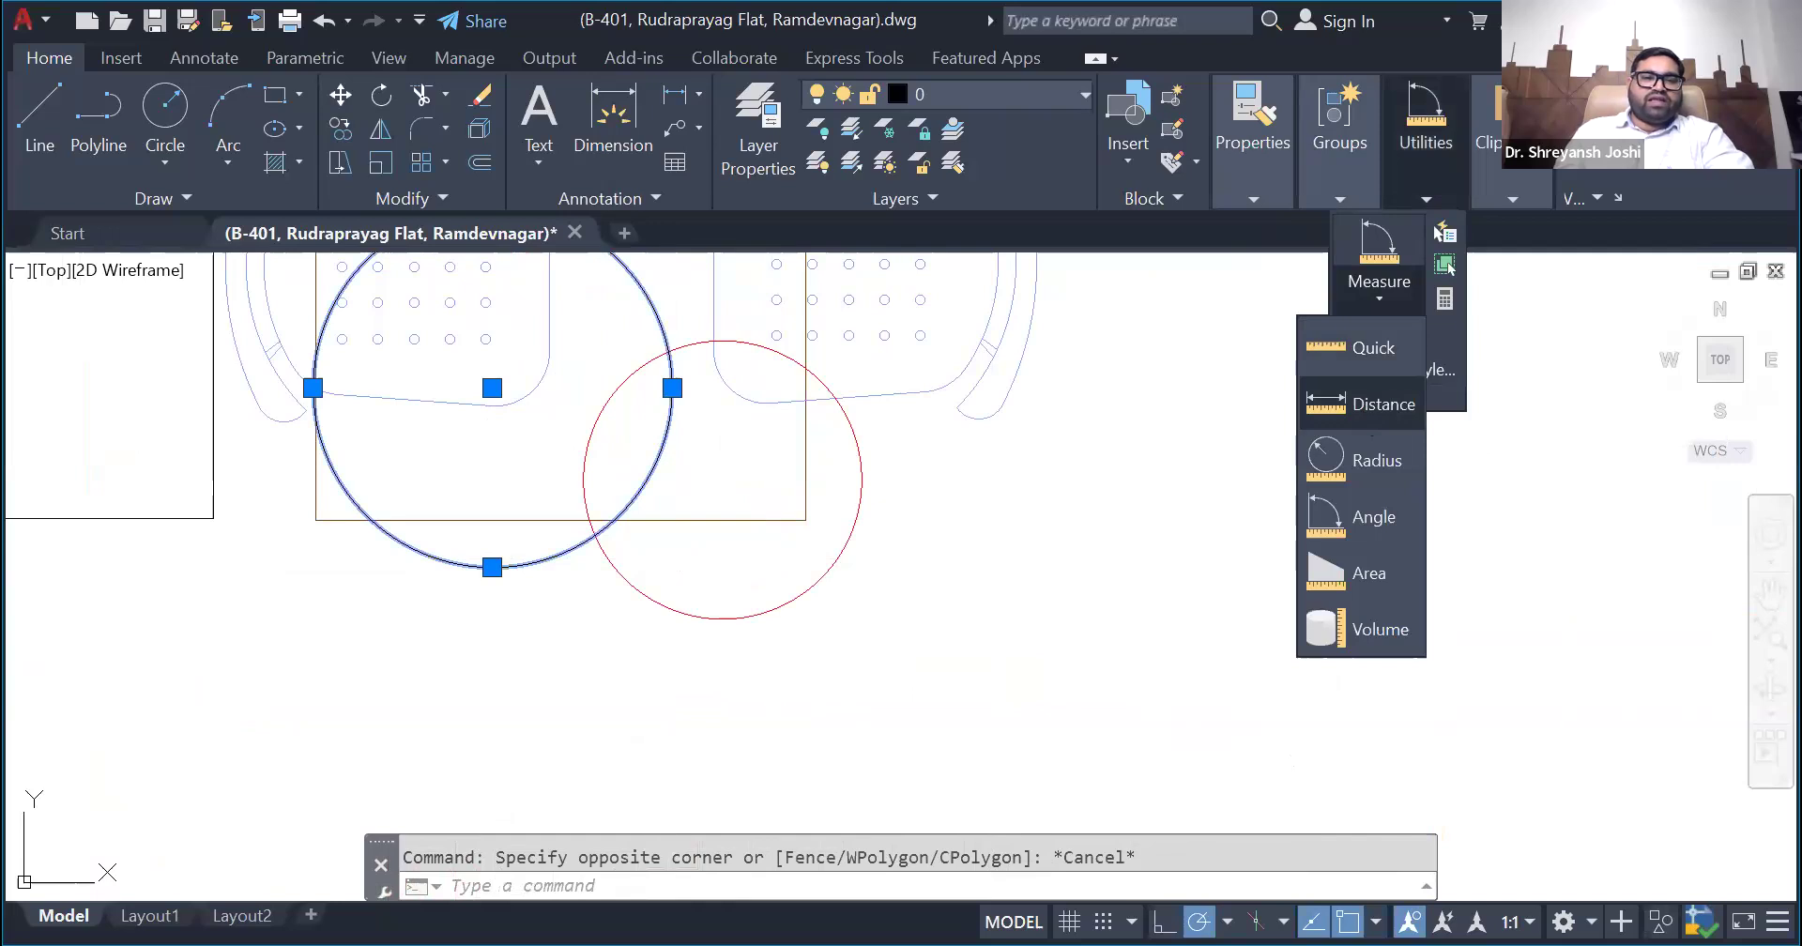
click(1384, 403)
click(492, 388)
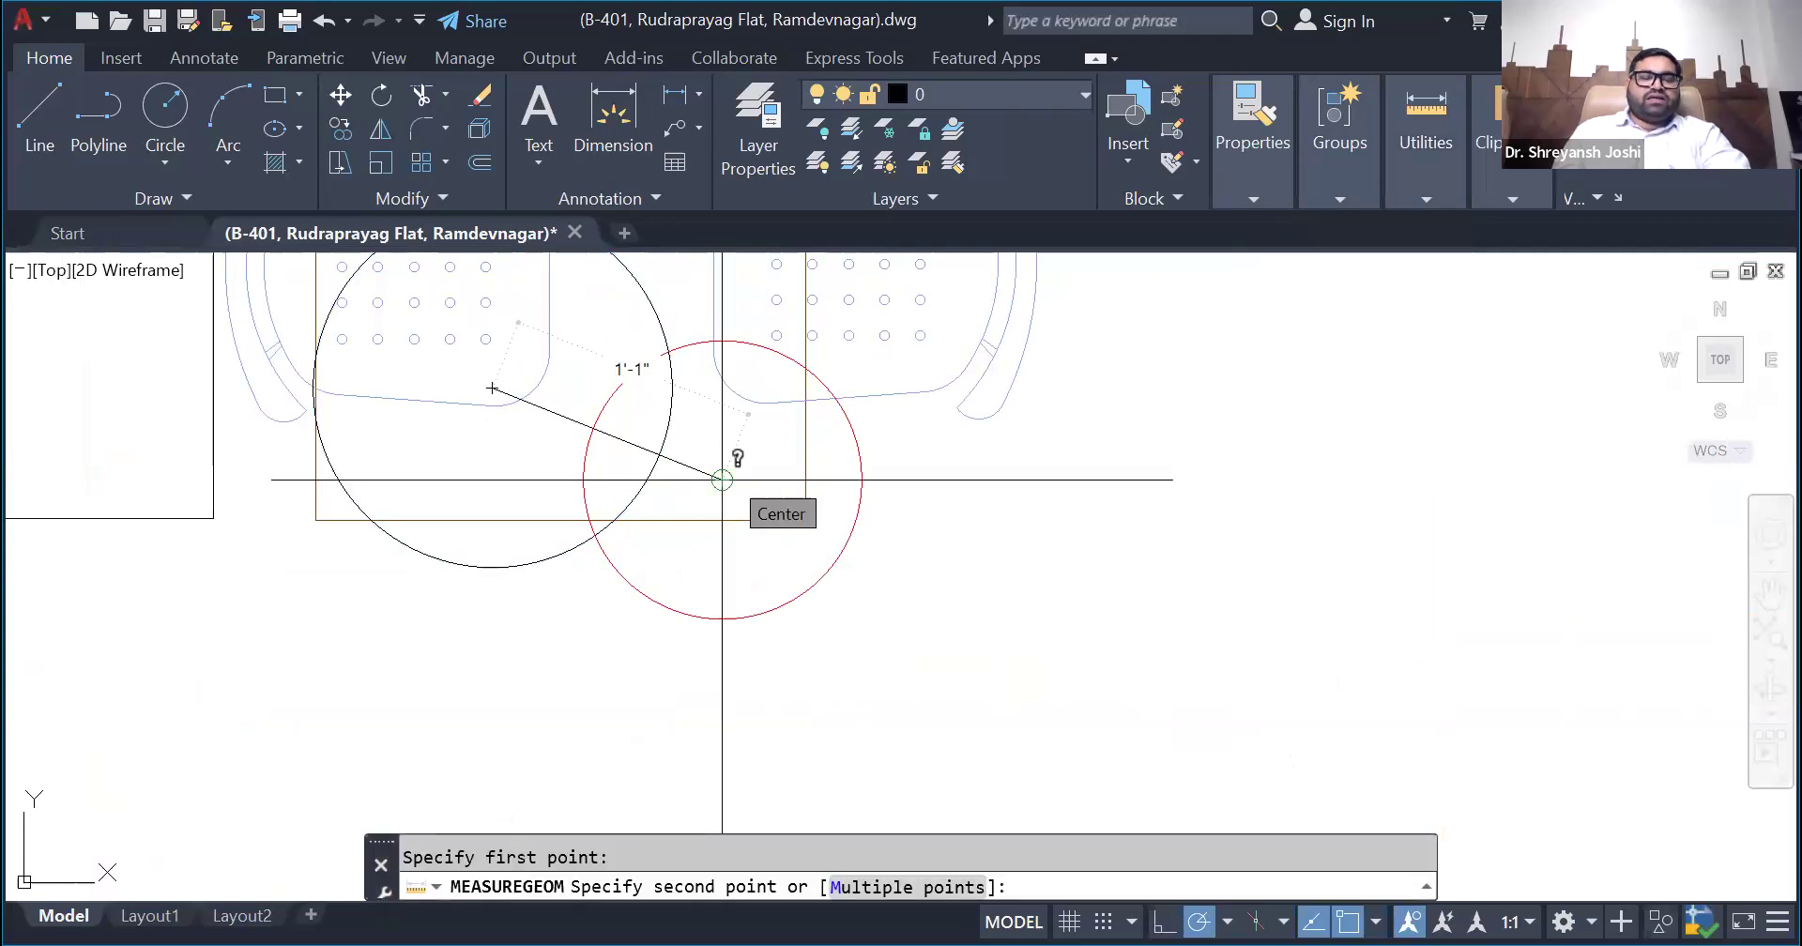
key(Escape)
- Review the two centre circles in the floor plan, the region's outline and the direction wheel charts
scroll(722, 479, down, 8)
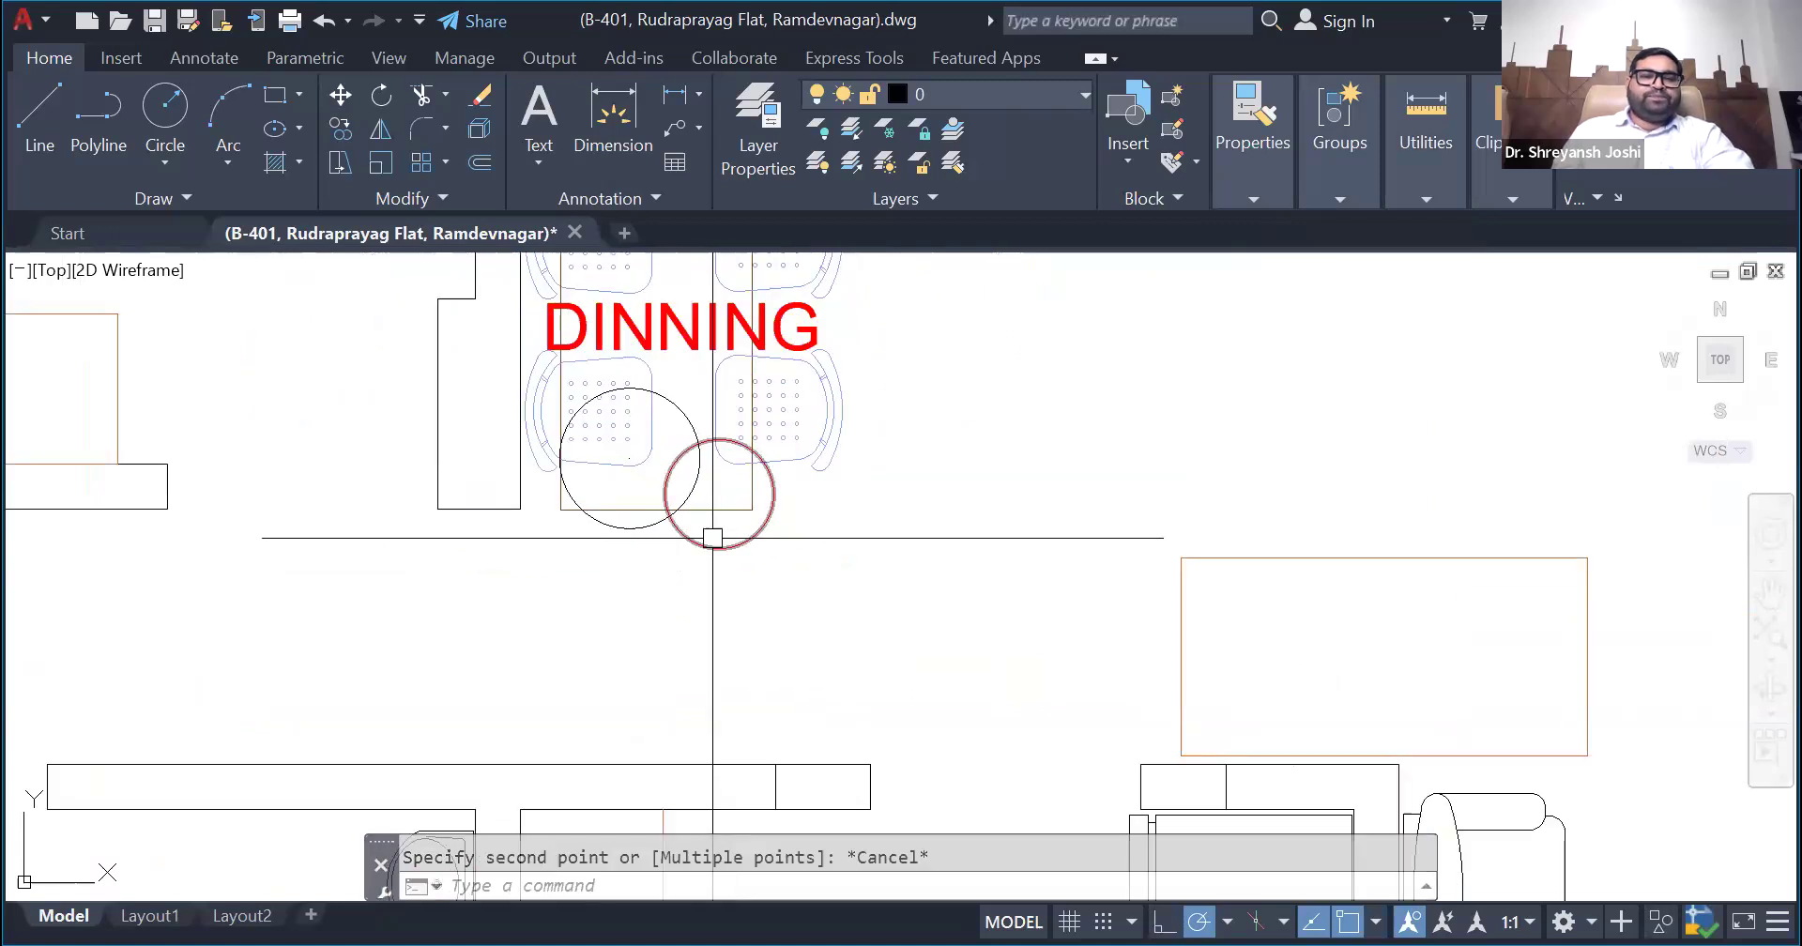
scroll(635, 575, down, 8)
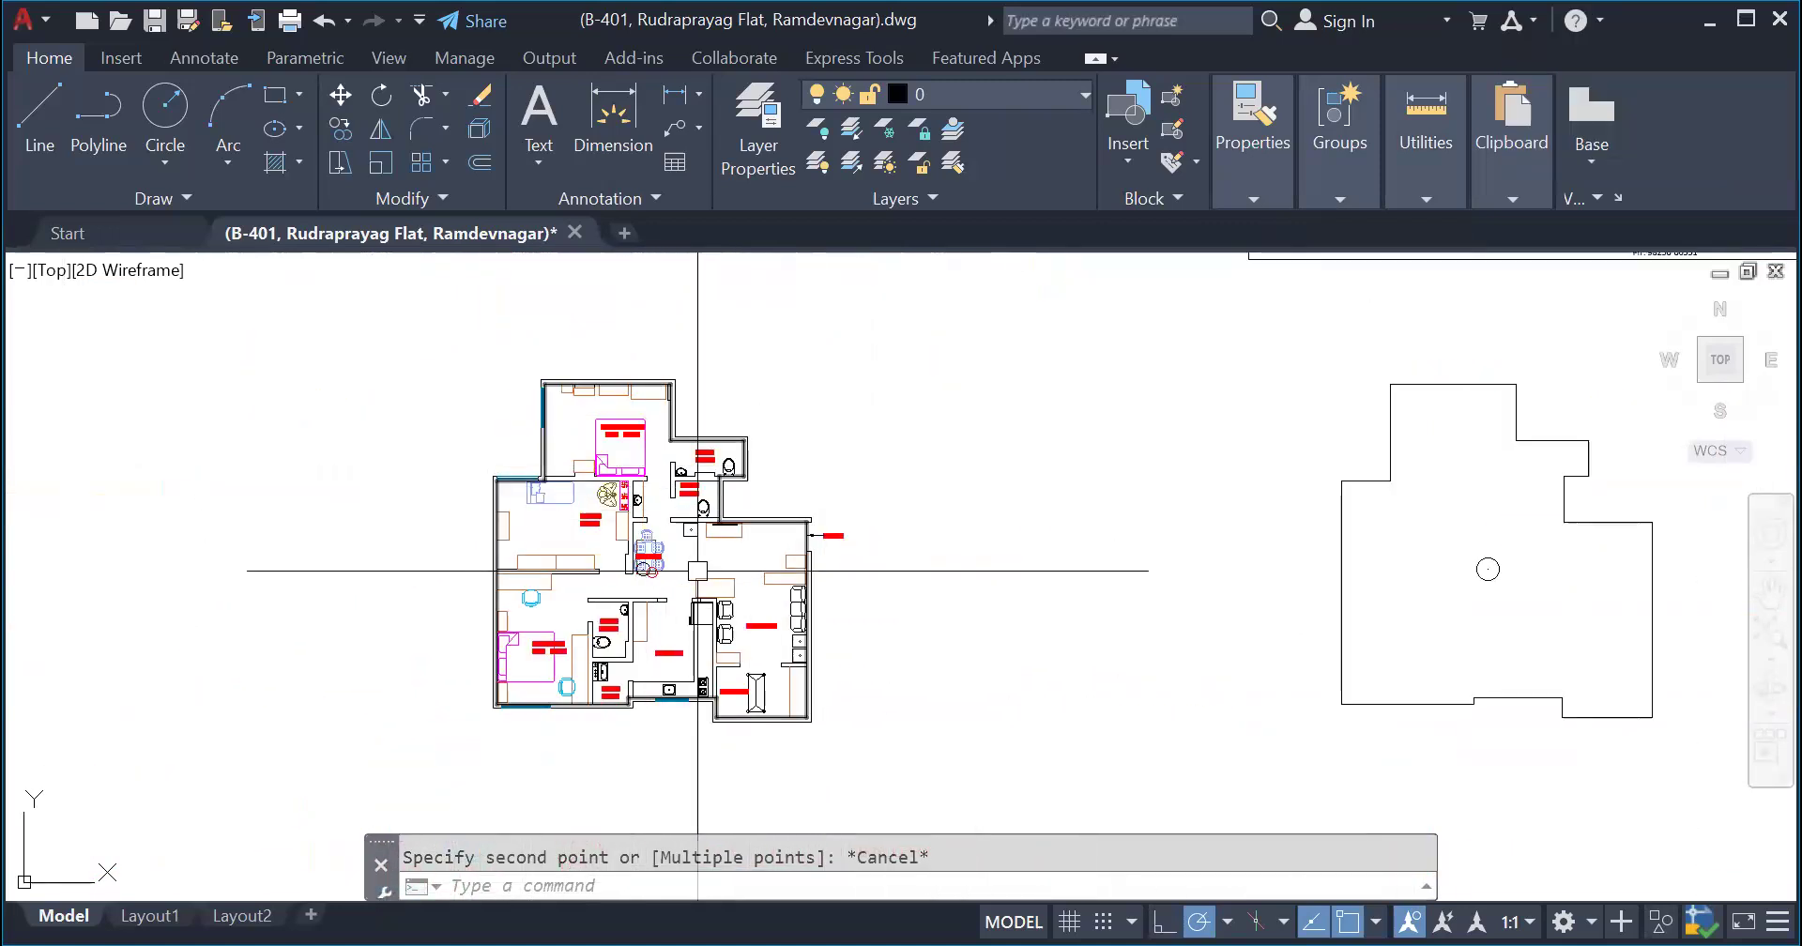
scroll(683, 563, up, 8)
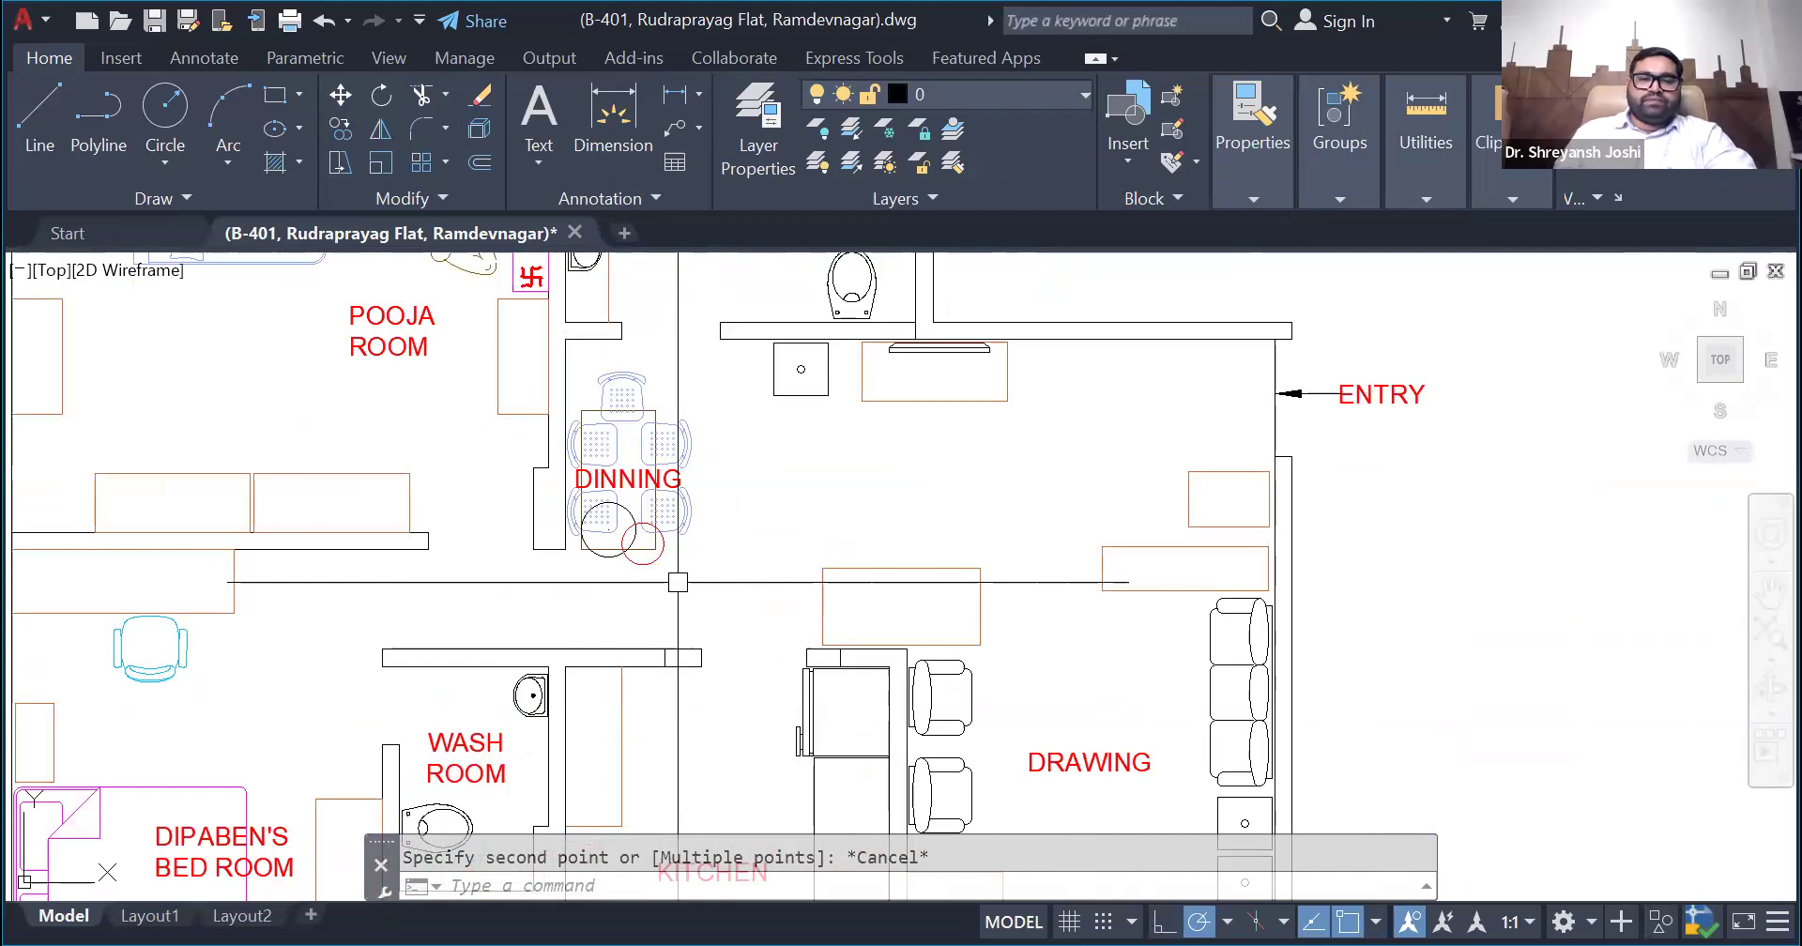
scroll(678, 581, down, 10)
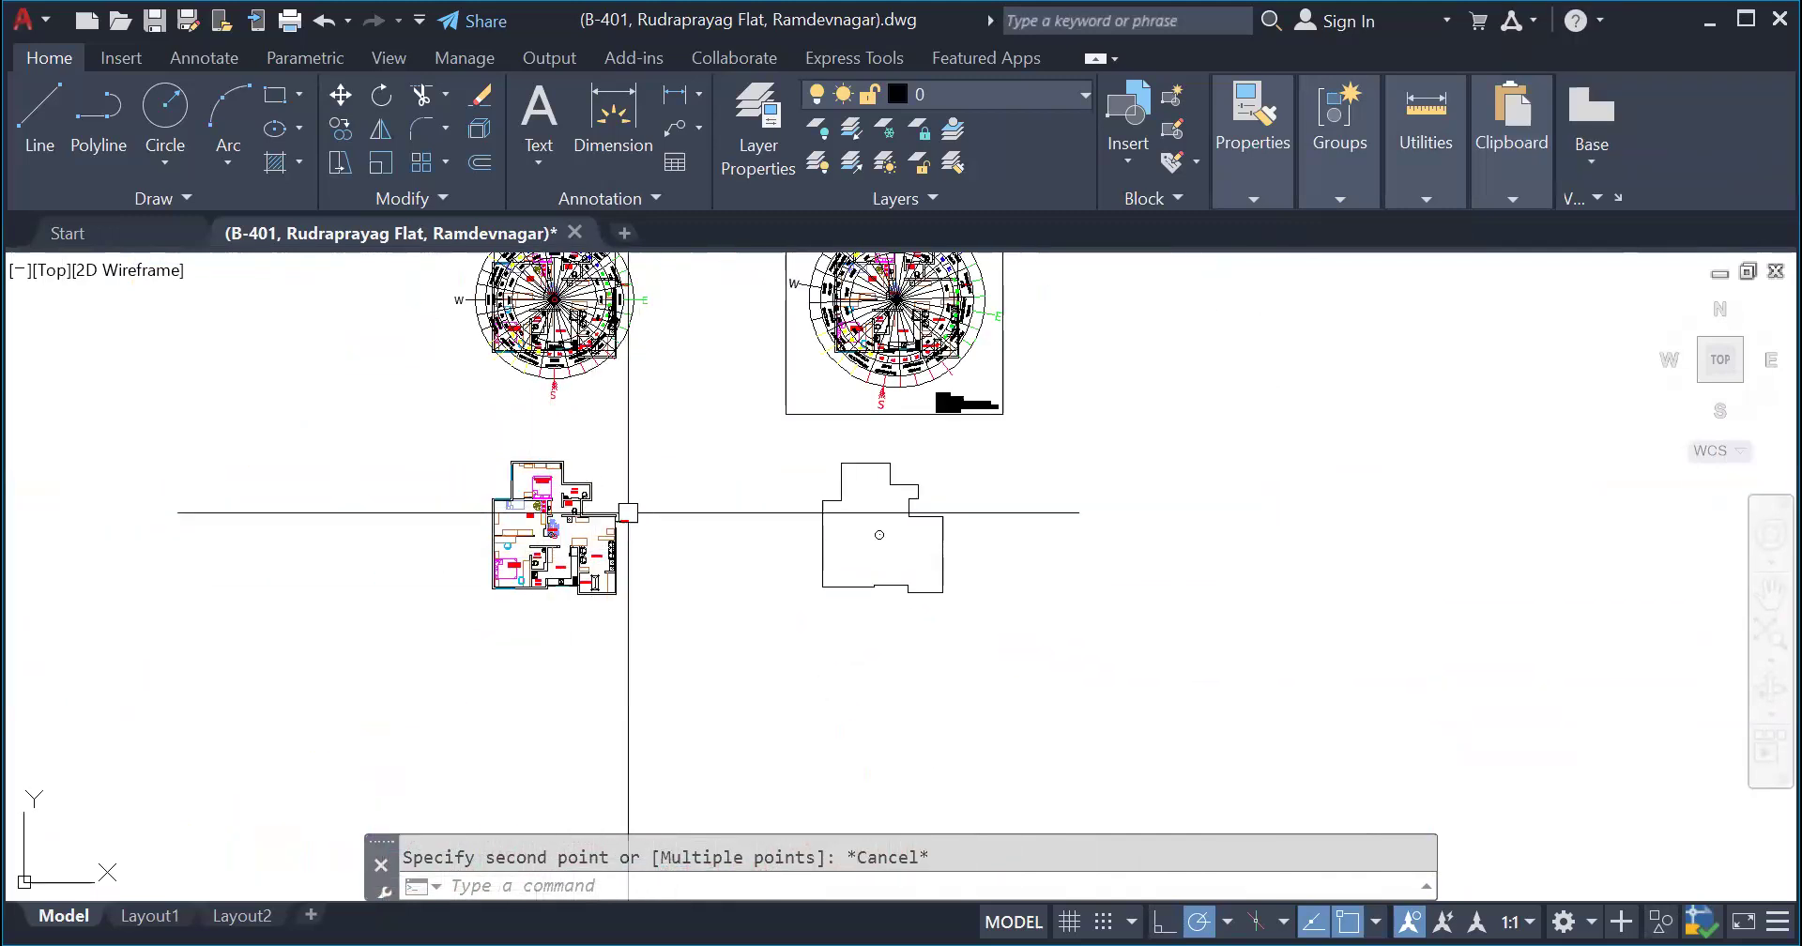
scroll(549, 490, up, 2)
scroll(608, 660, down, 2)
scroll(568, 324, up, 4)
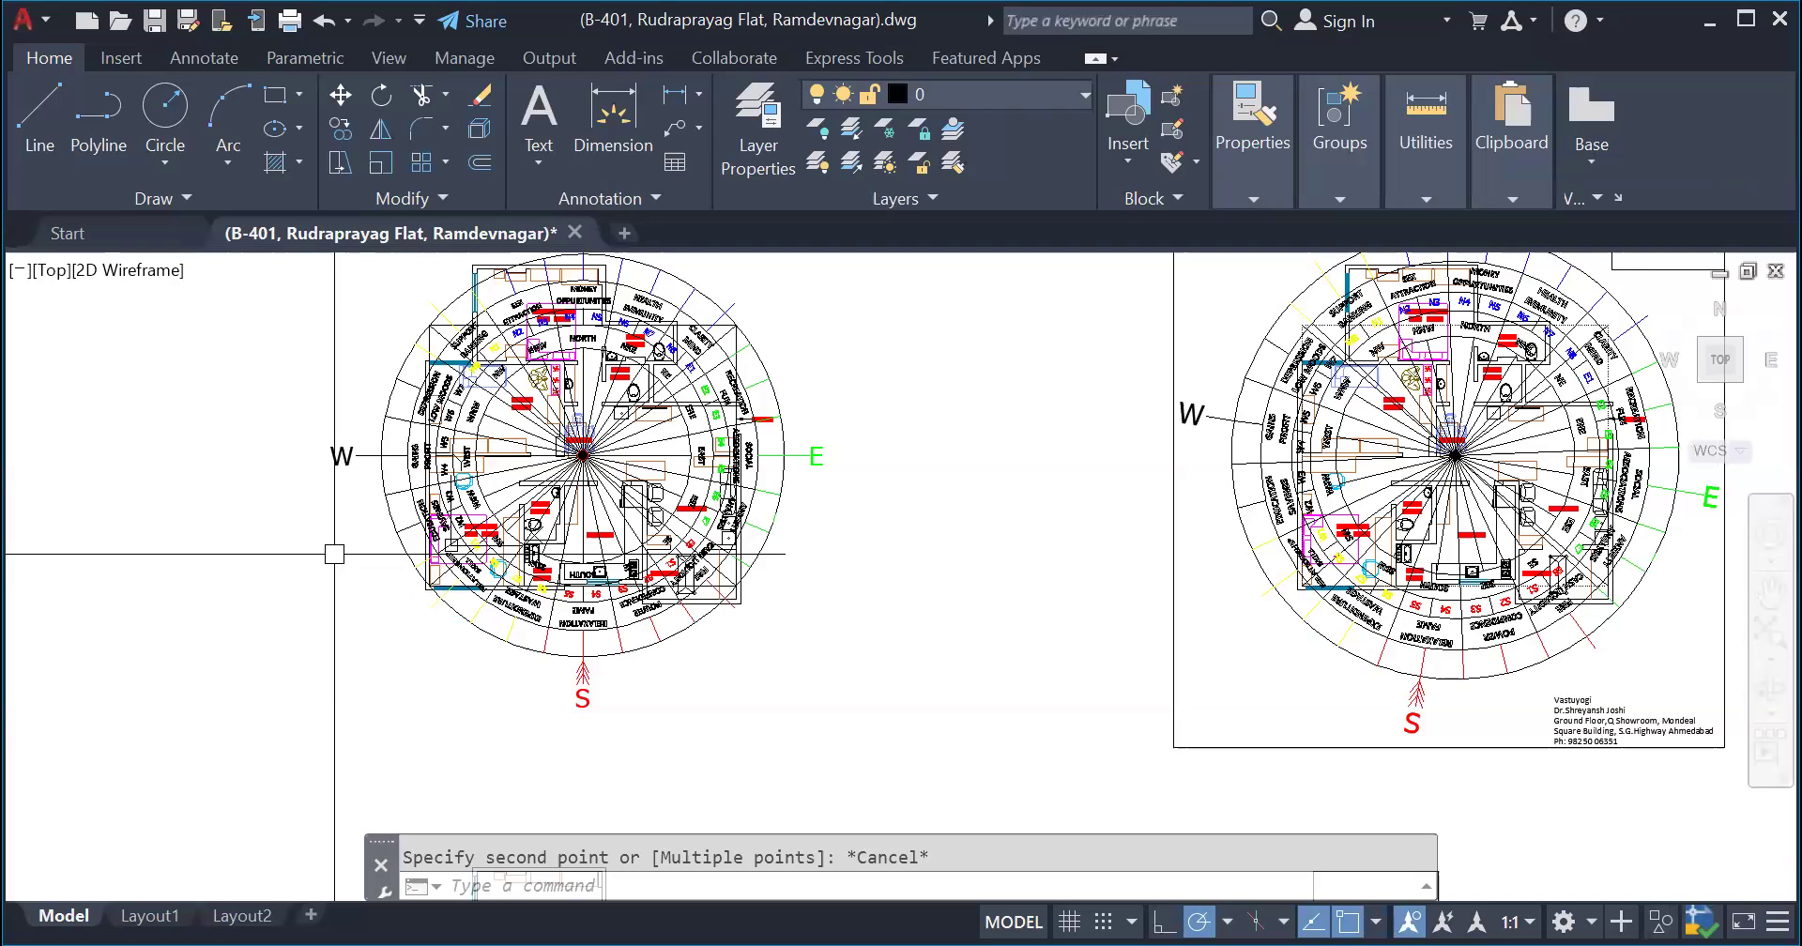
scroll(915, 542, down, 6)
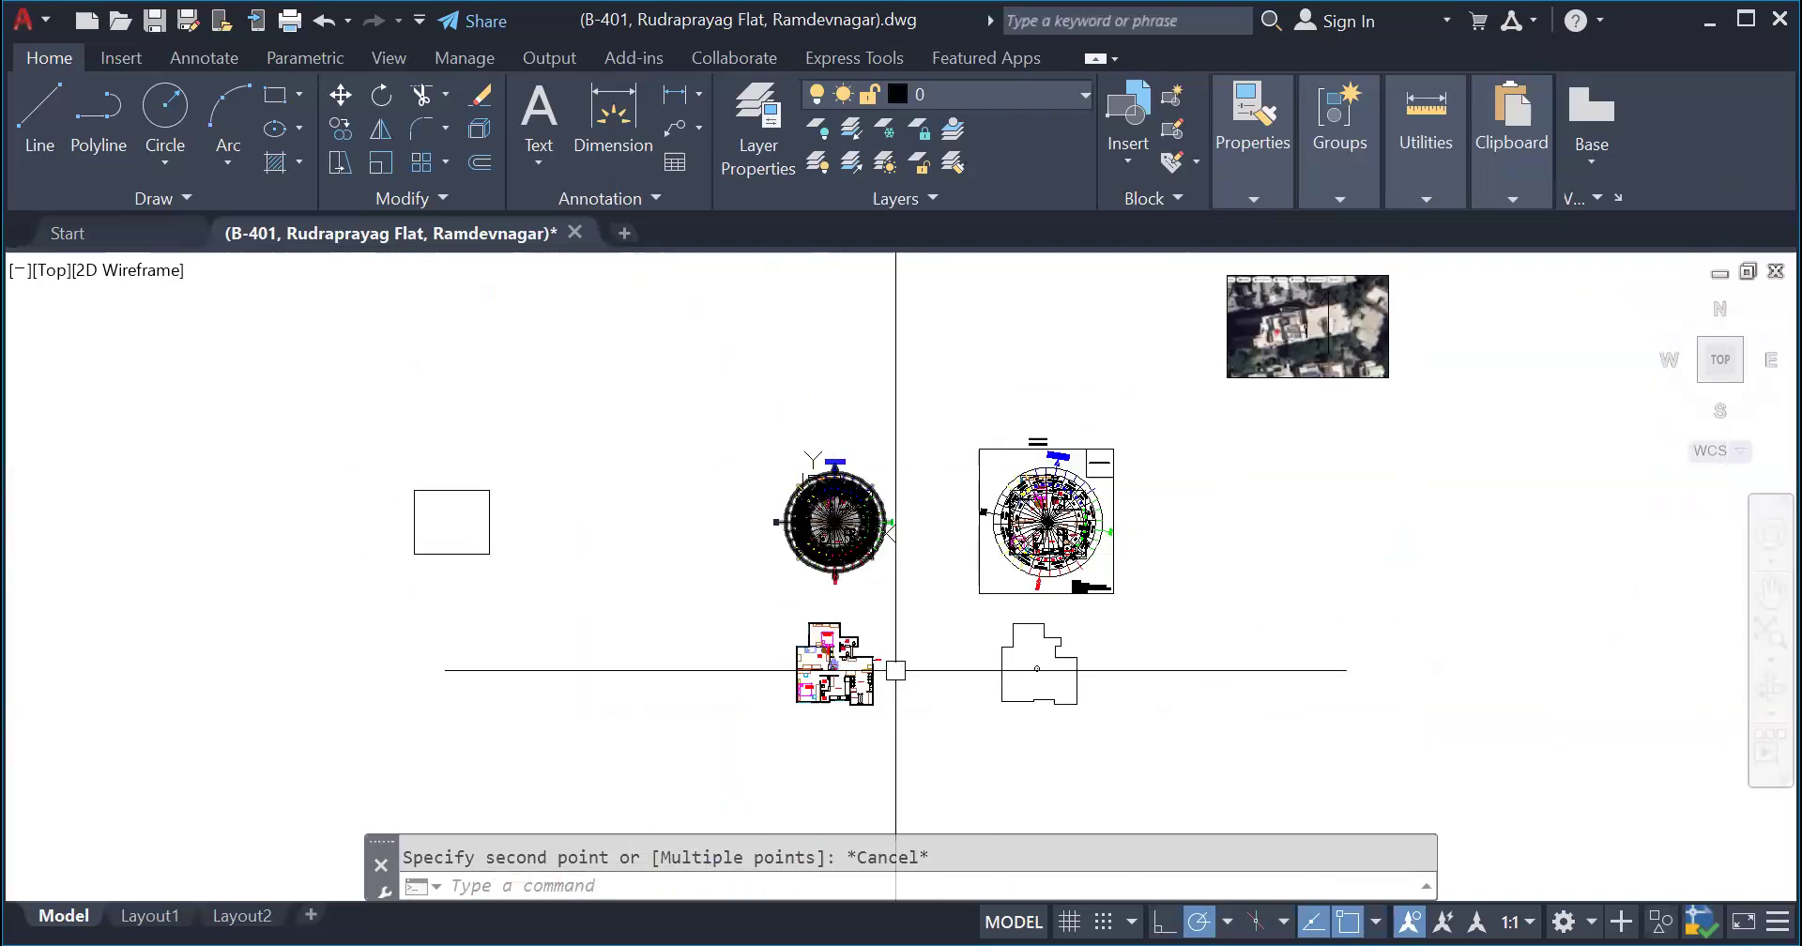
- Select the irregular plan outline around the centre circle to examine its boundary, and clear the selection
scroll(895, 670, up, 3)
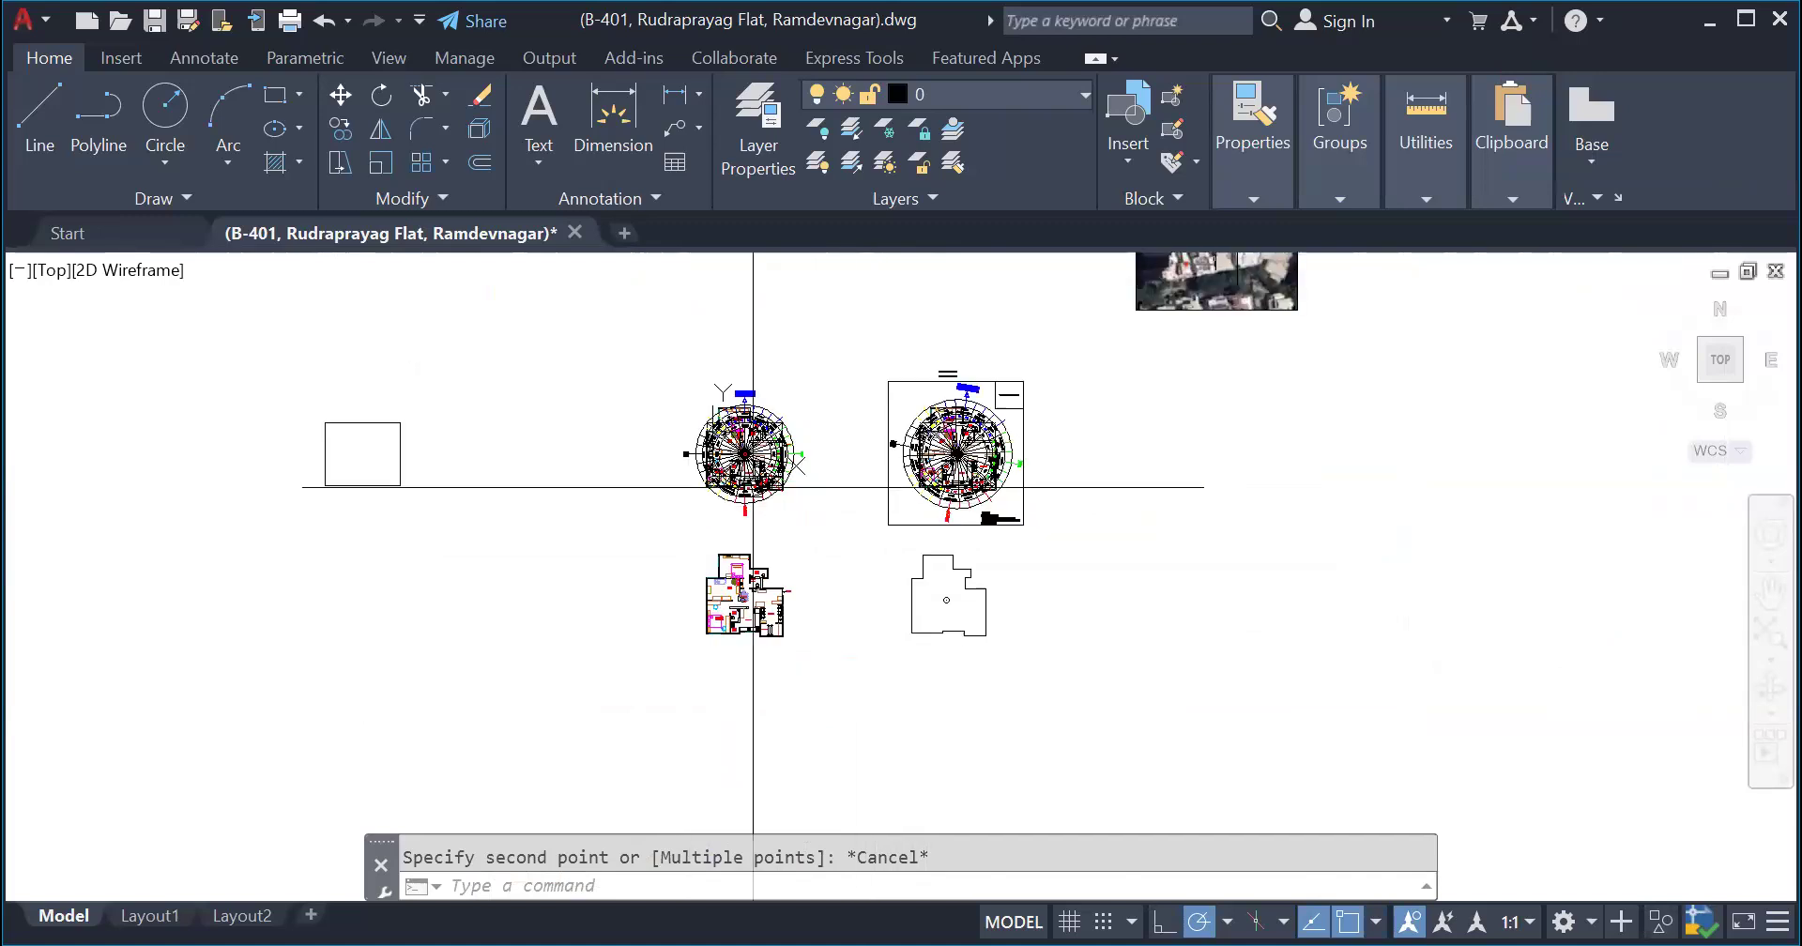
scroll(797, 436, up, 4)
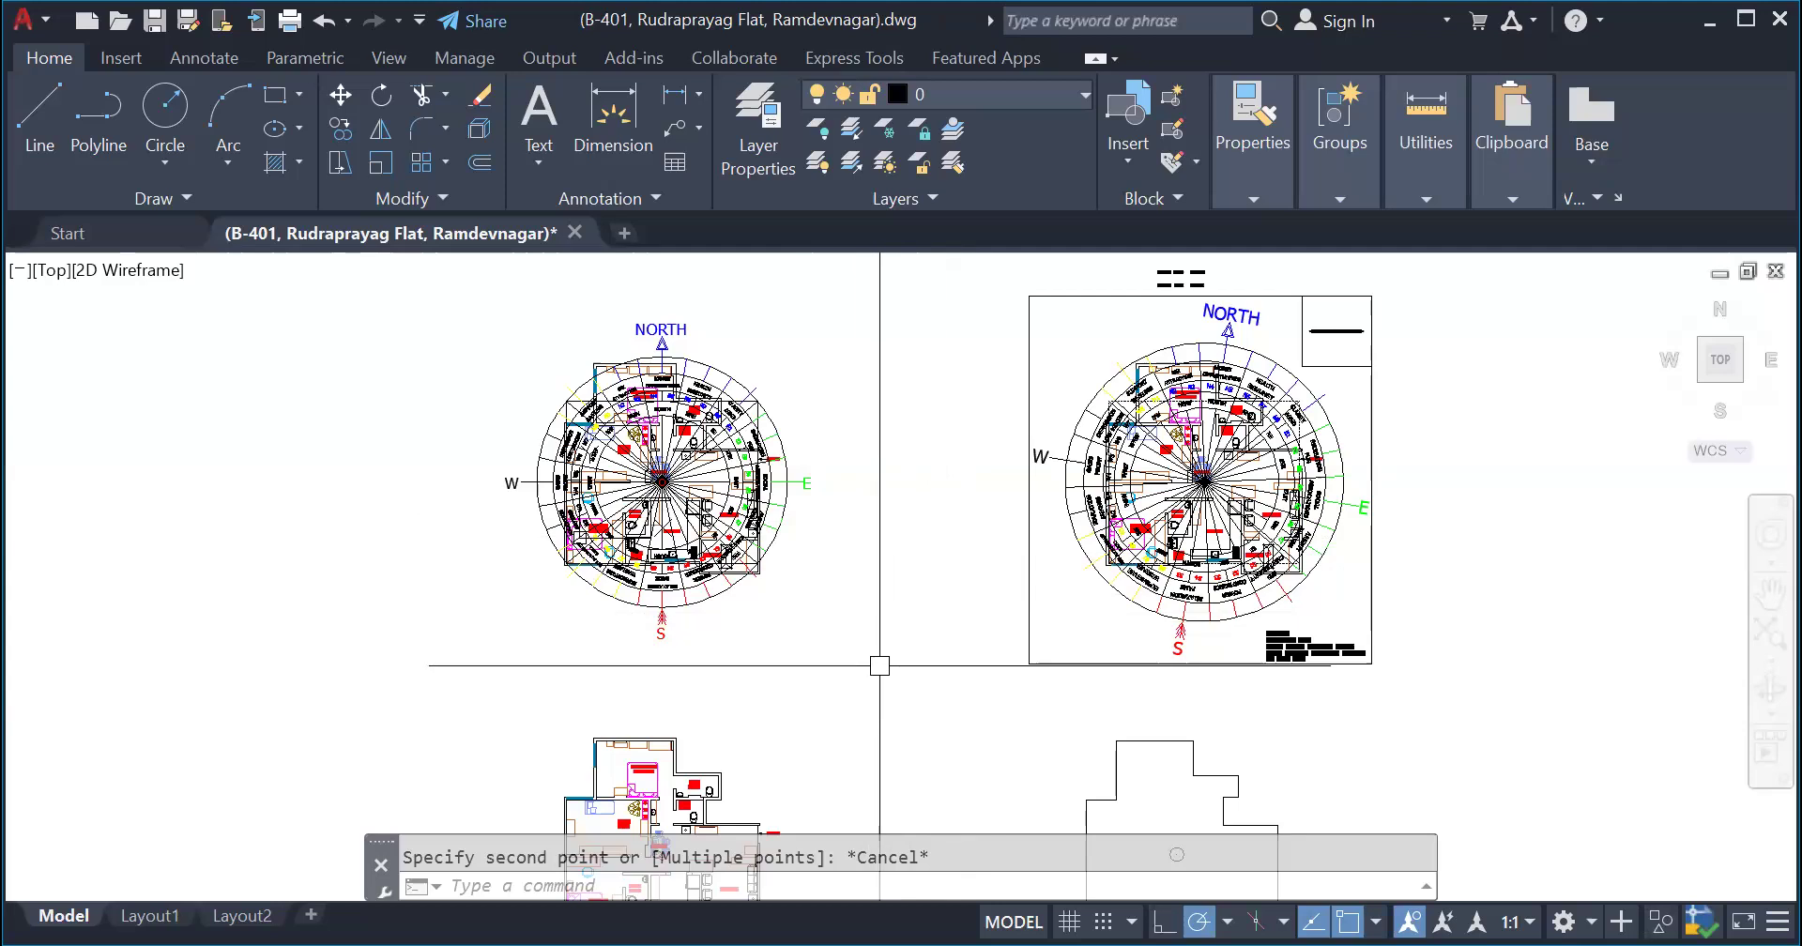
scroll(857, 438, down, 1)
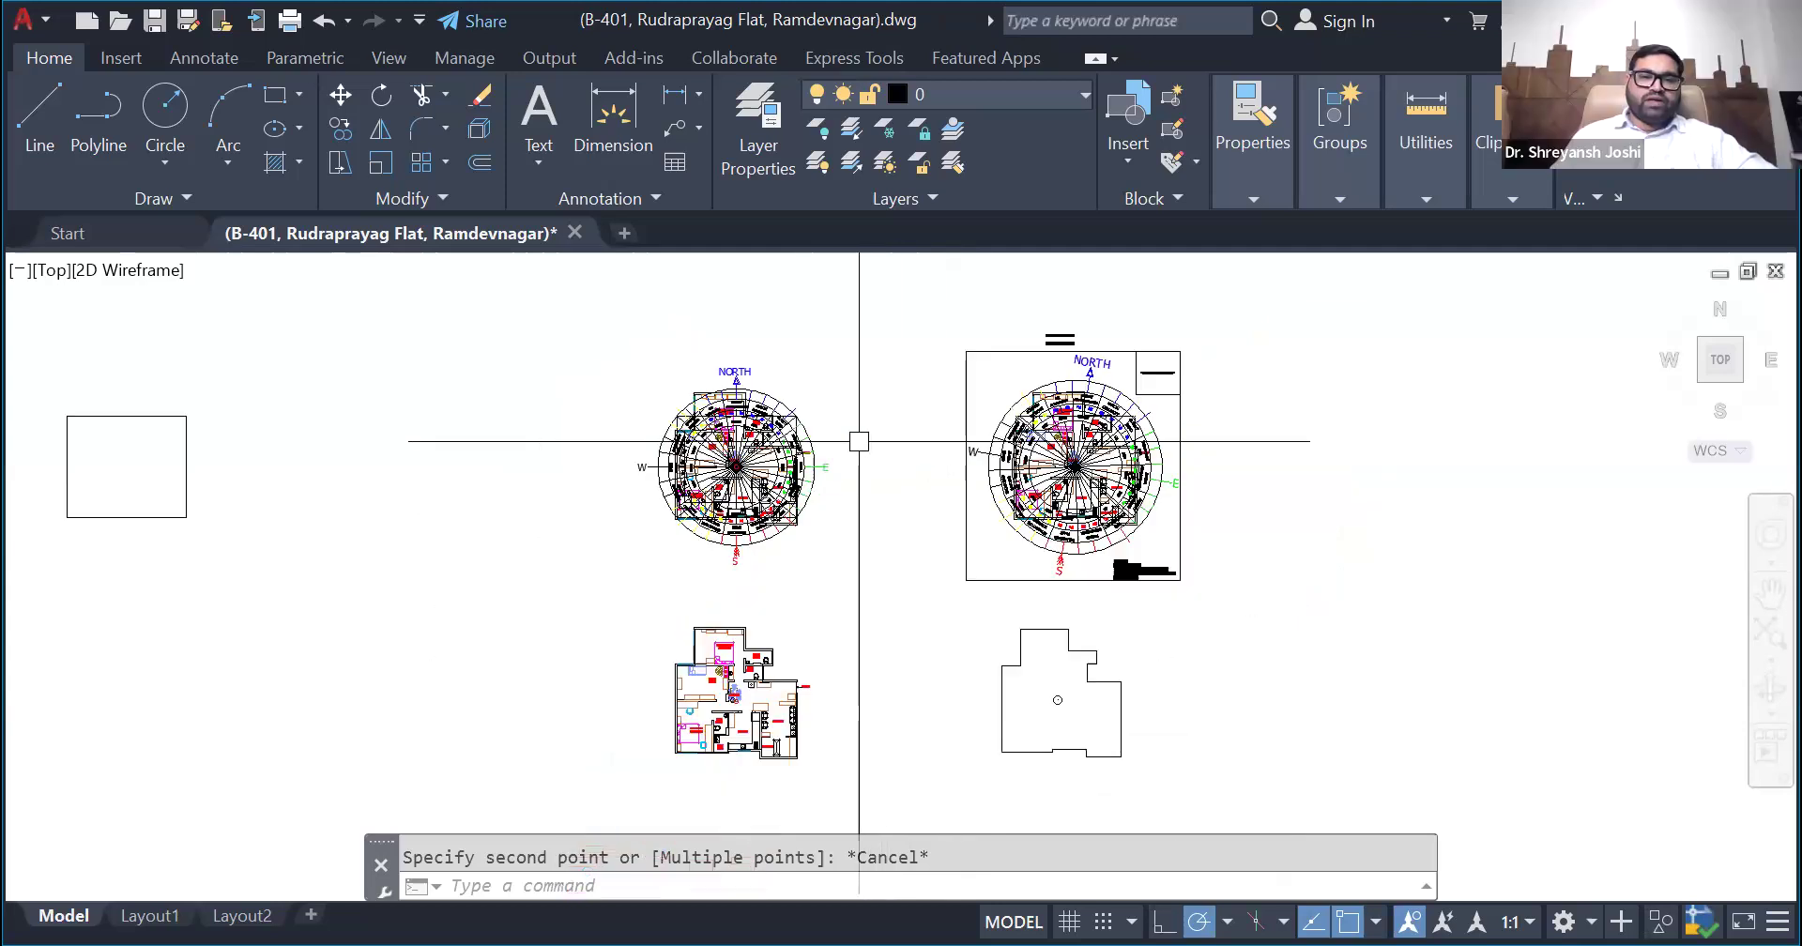
scroll(1026, 728, up, 1)
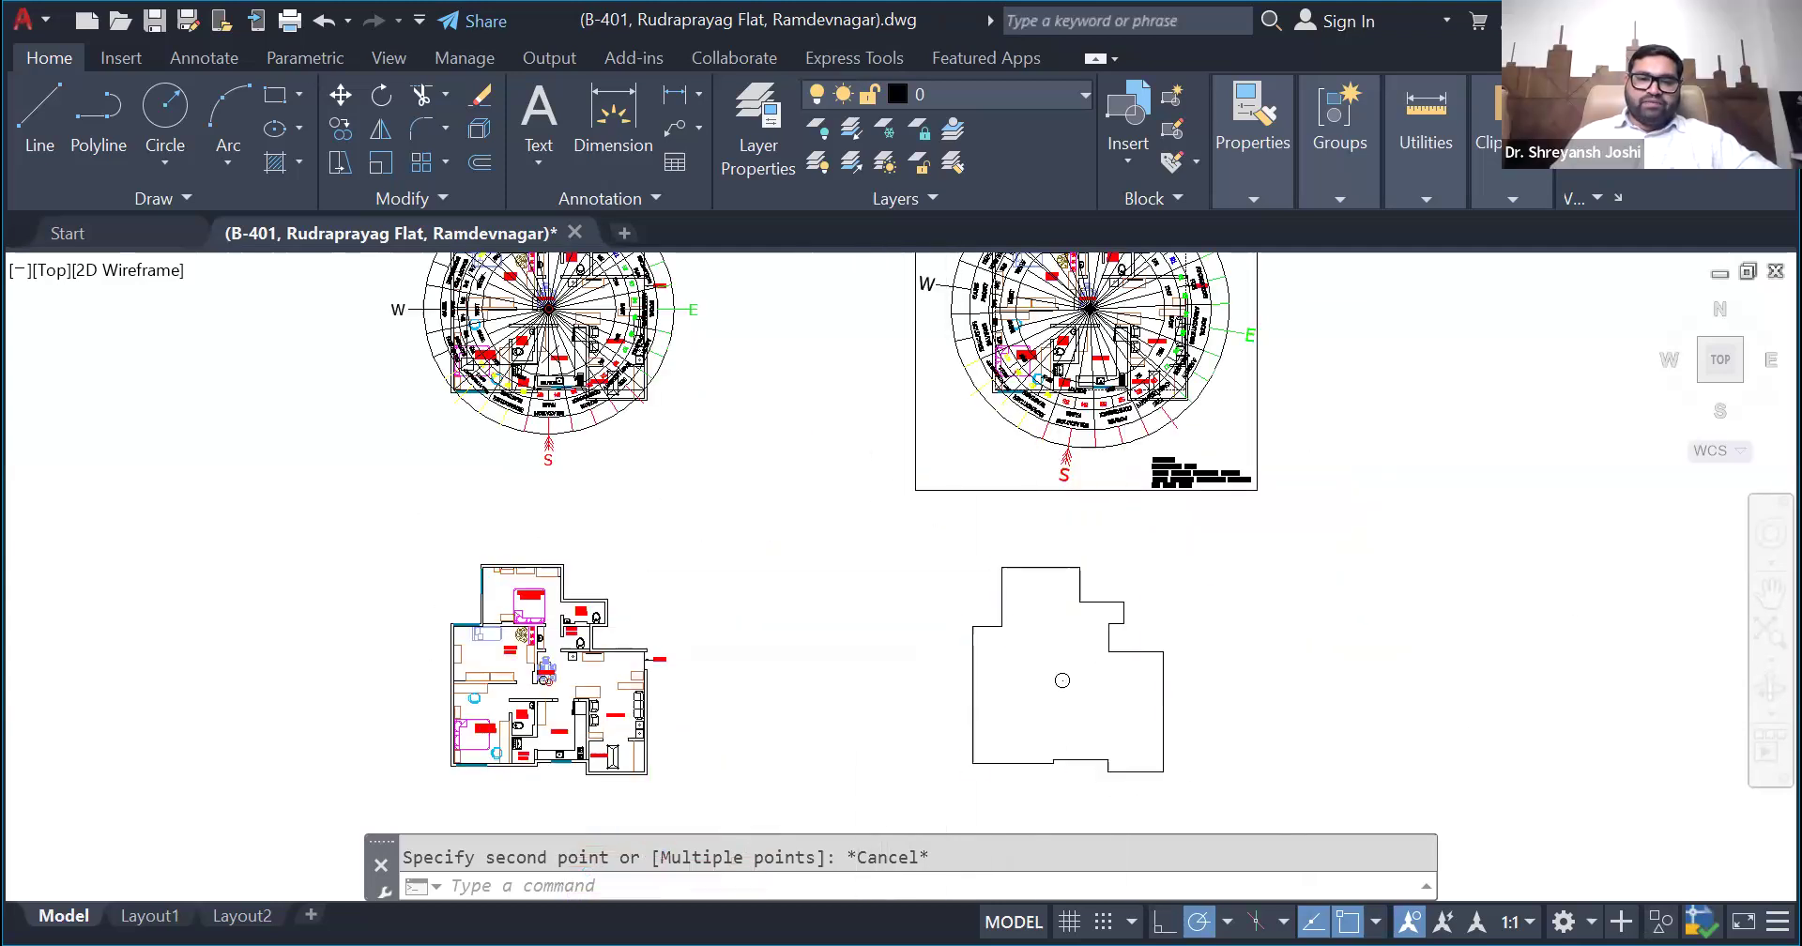
click(1164, 734)
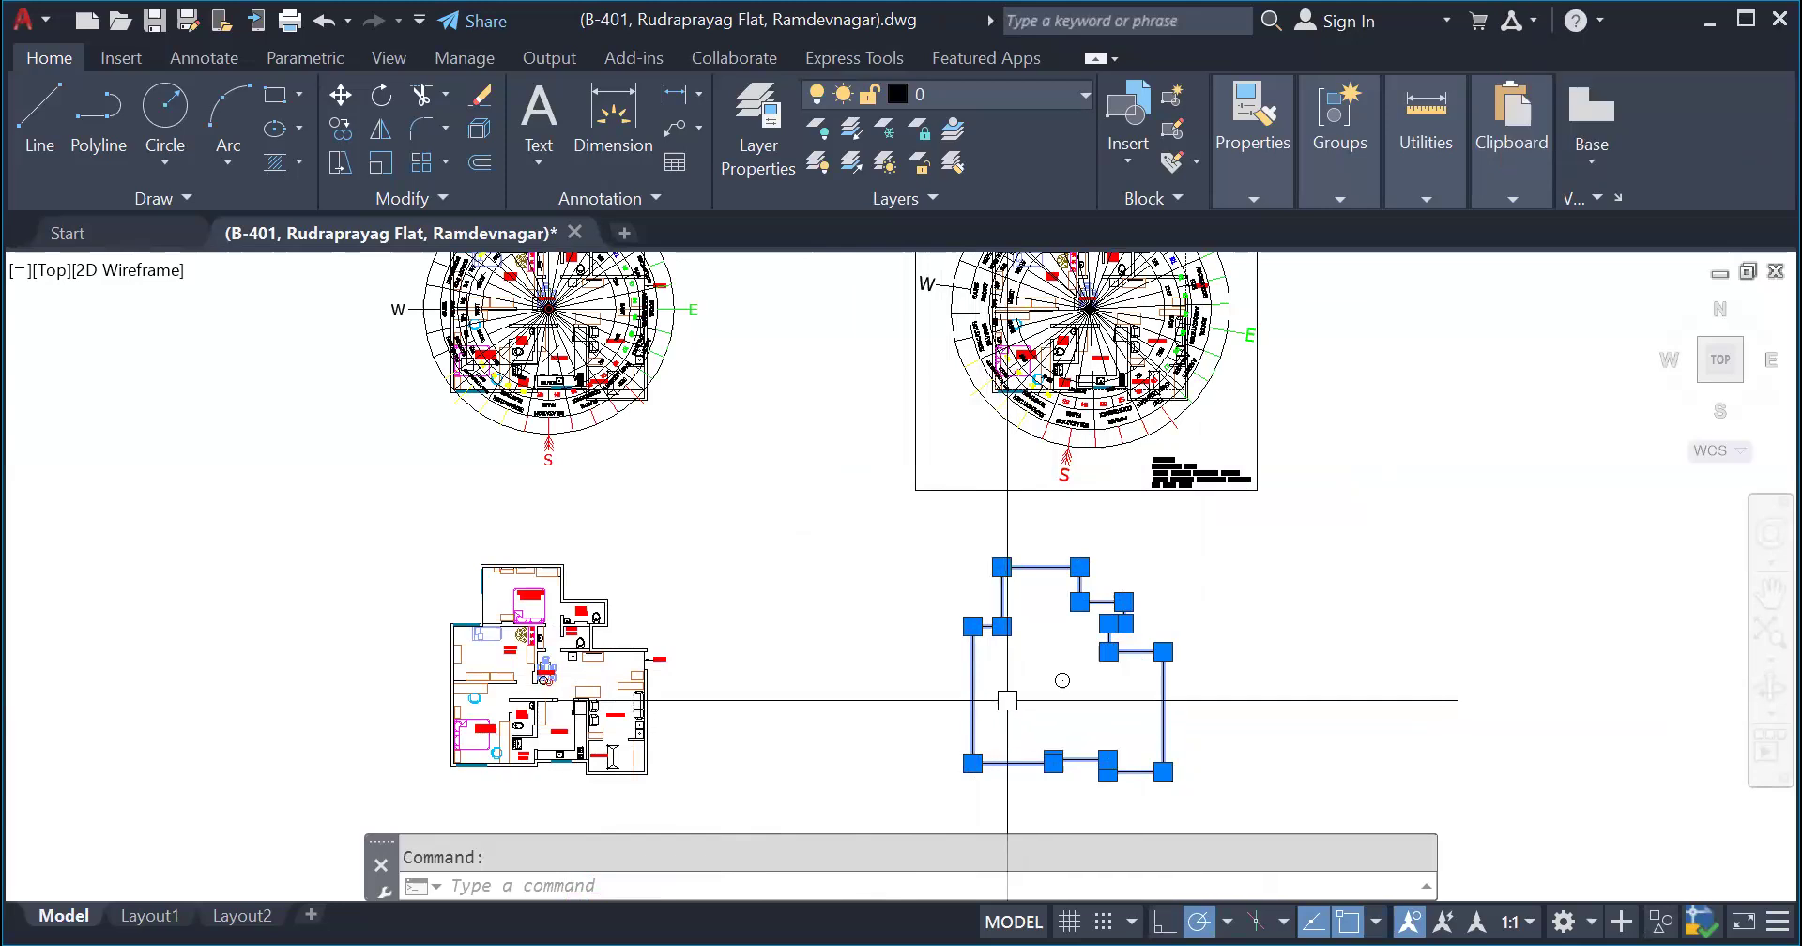
key(Escape)
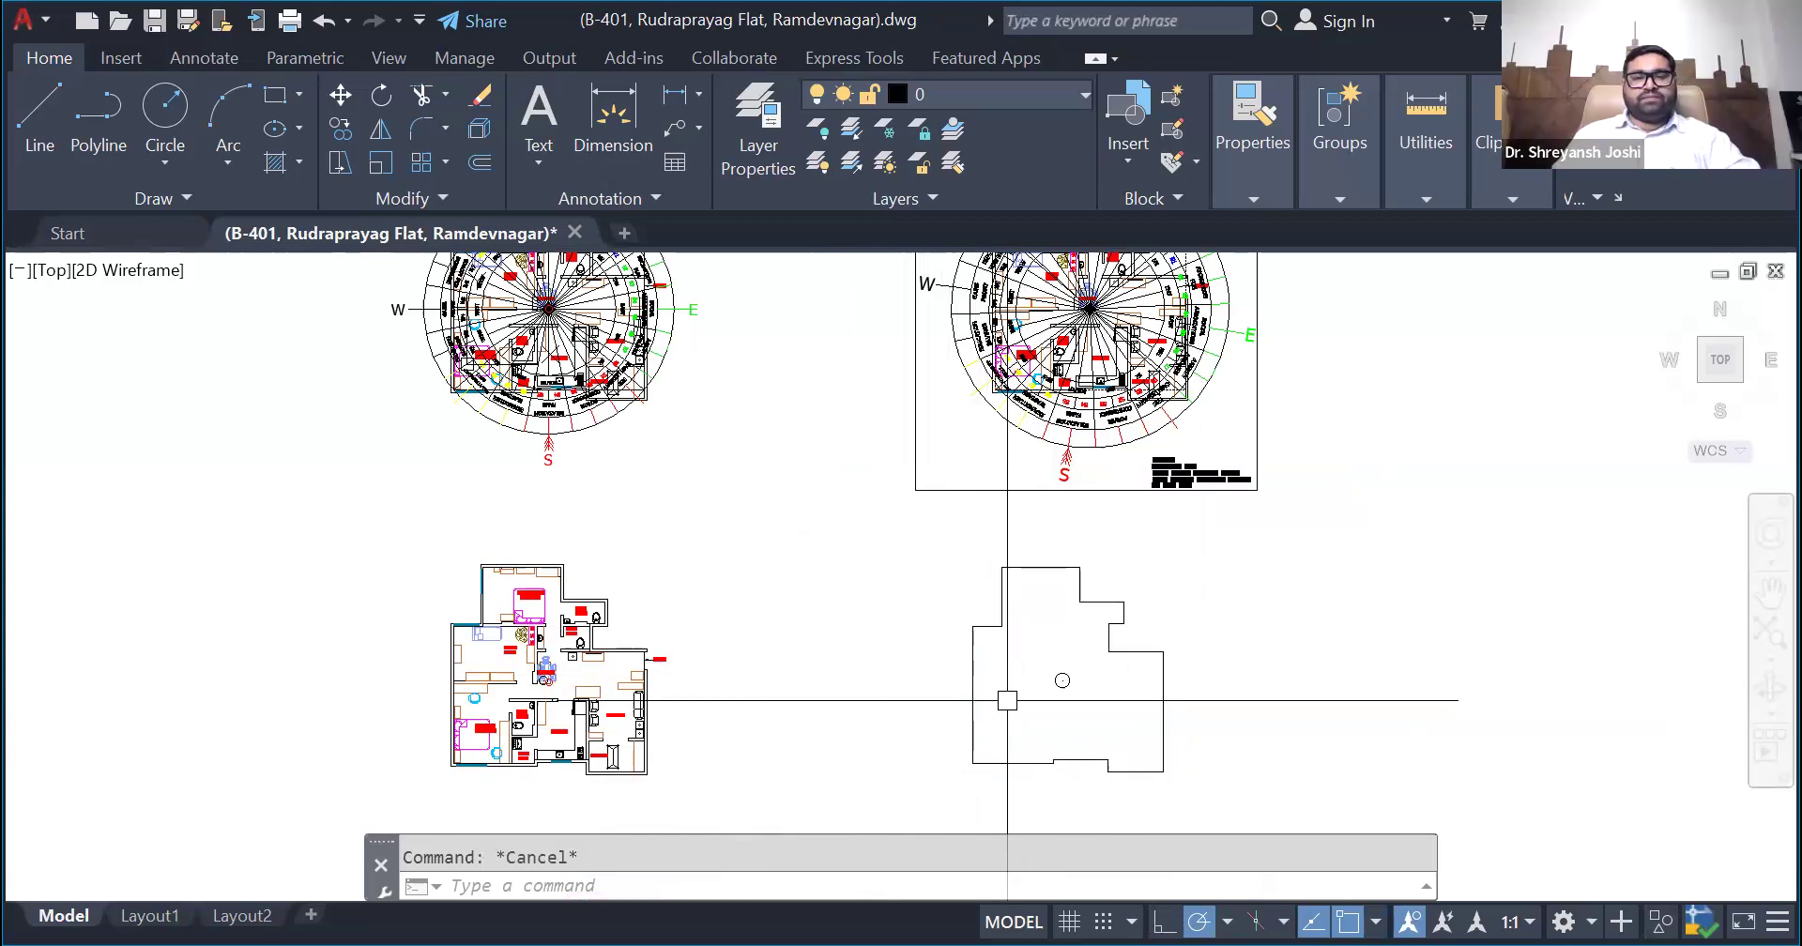
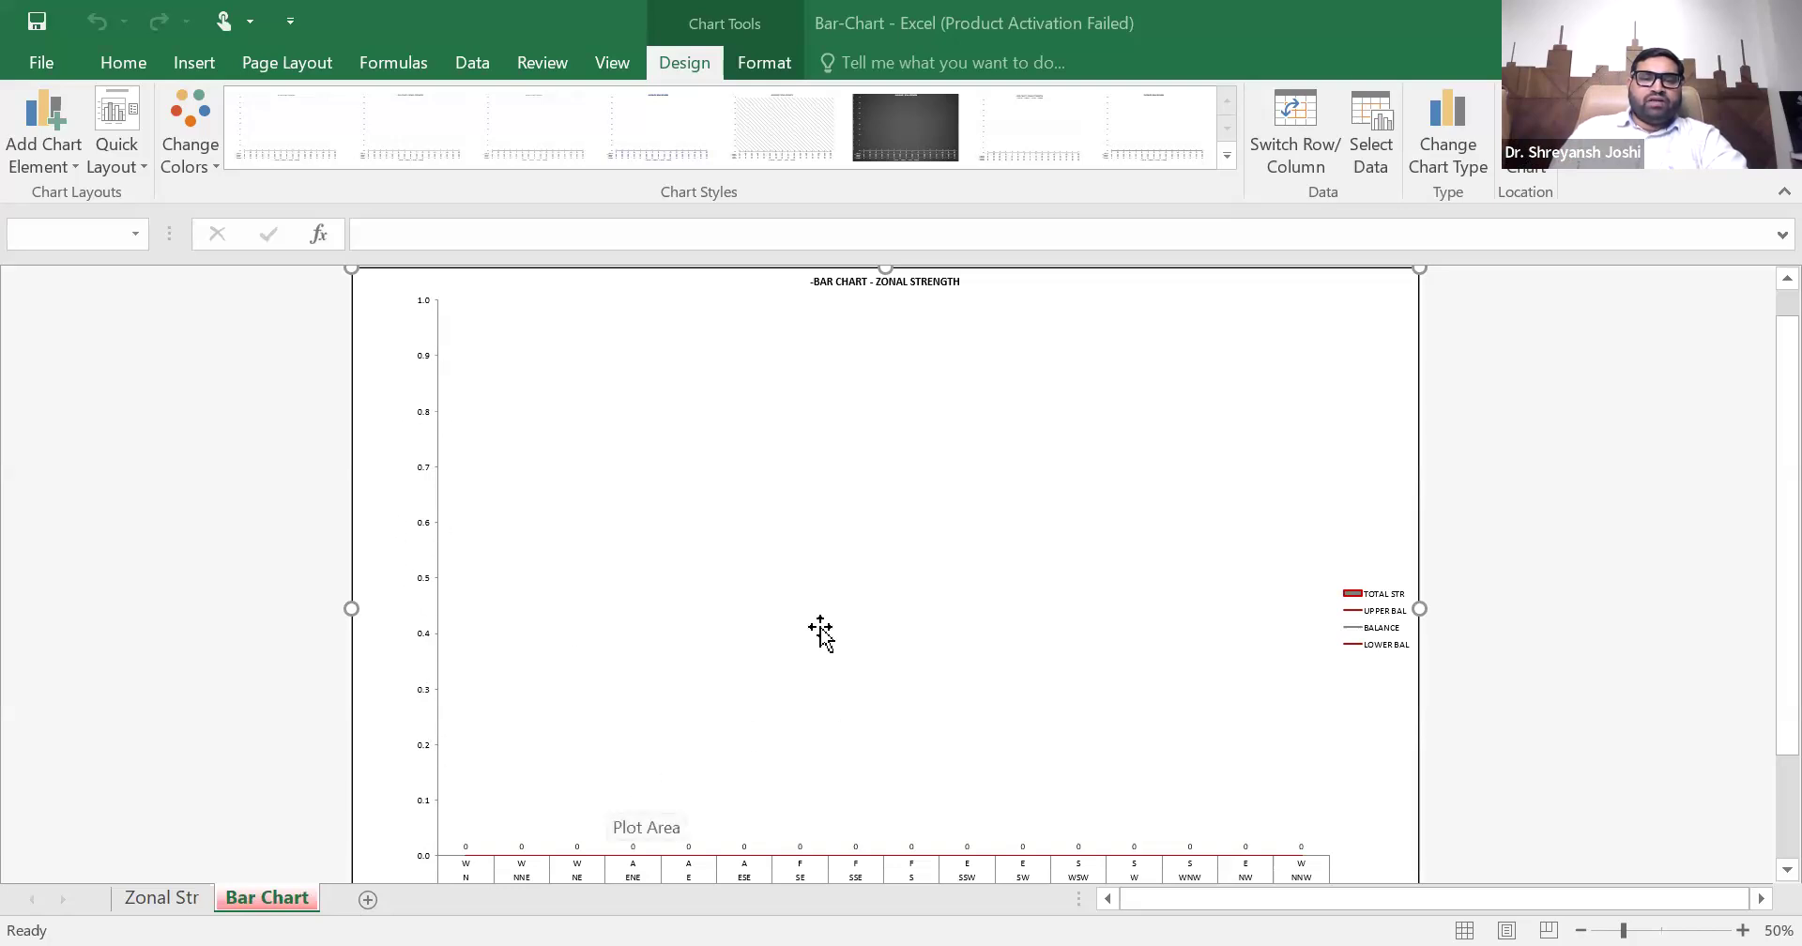
- Add Vastuyogi to the start of the chart title so it reads "Vastuyogi-BAR CHART - ZONAL STRENGTH"
scroll(502, 788, down, 3)
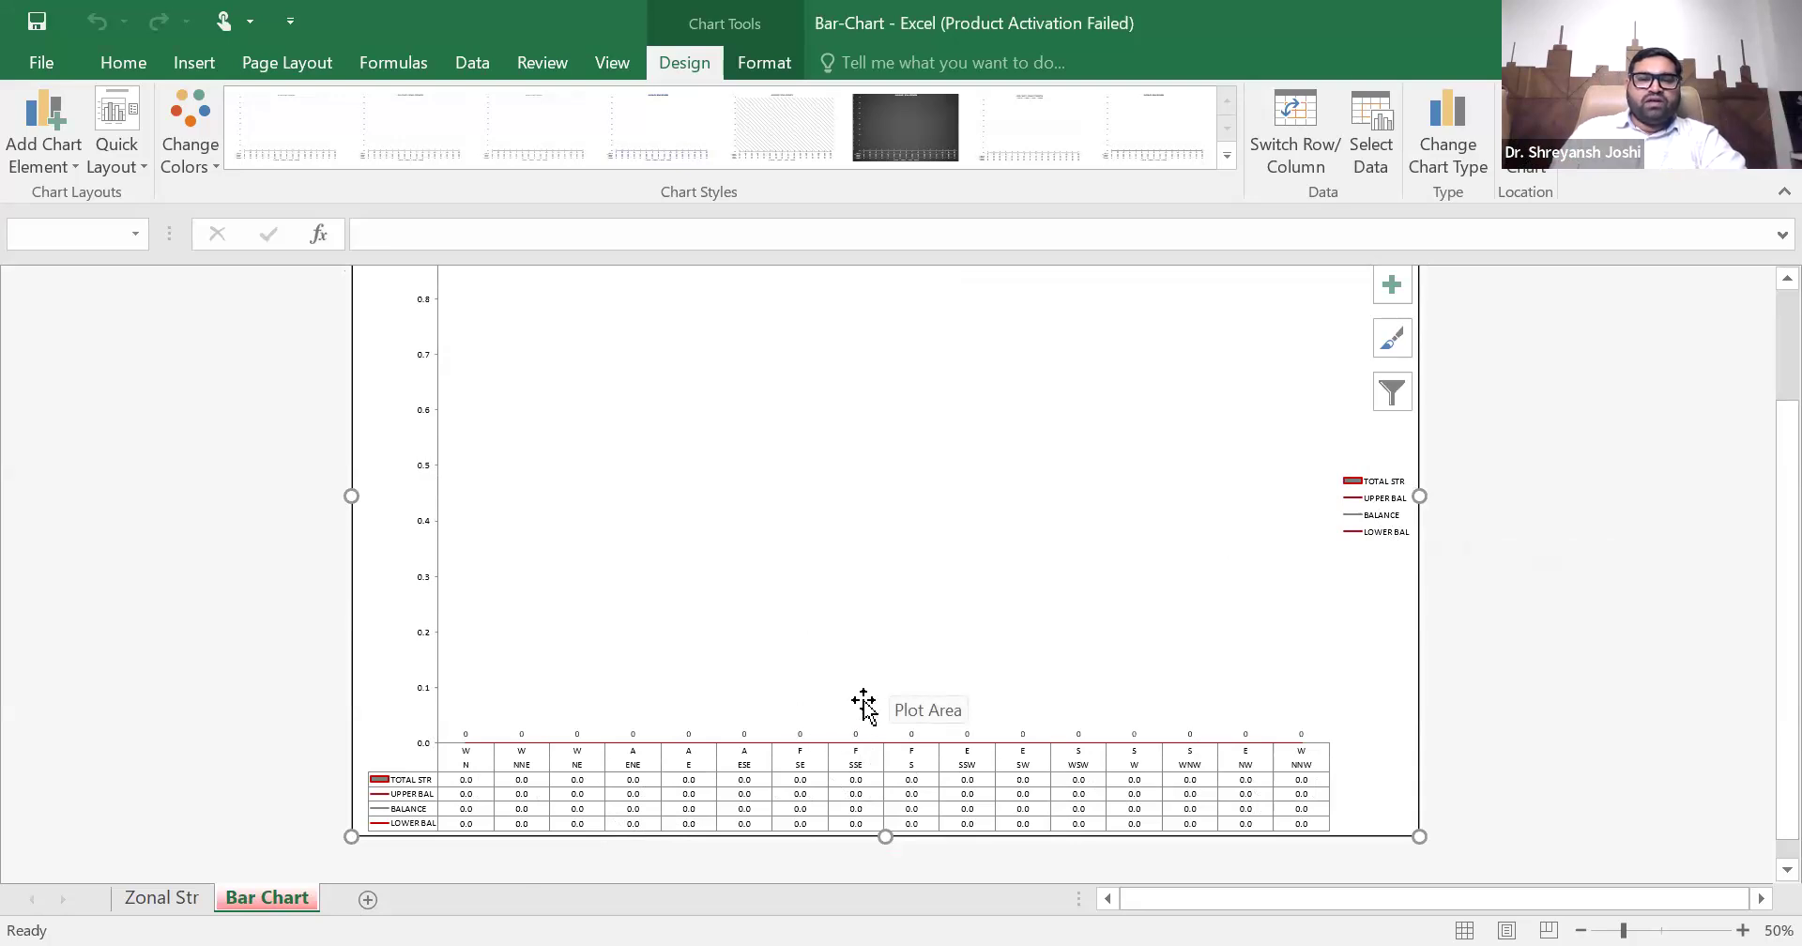
scroll(862, 709, up, 1)
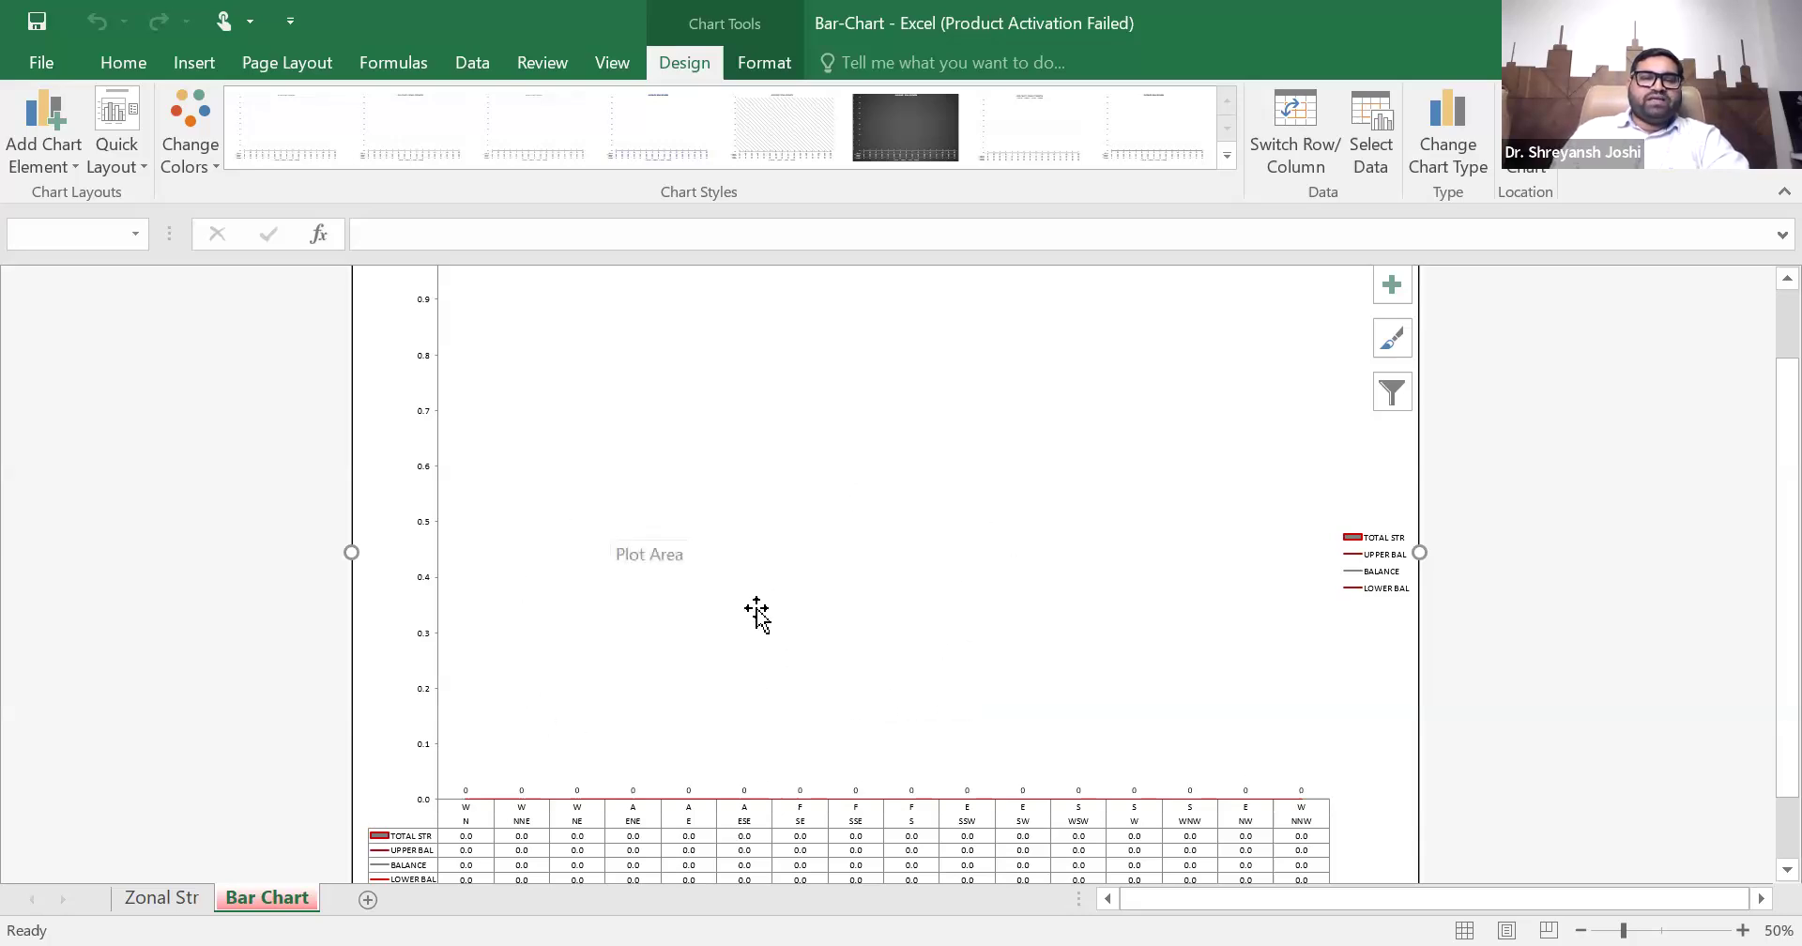
scroll(764, 612, up, 3)
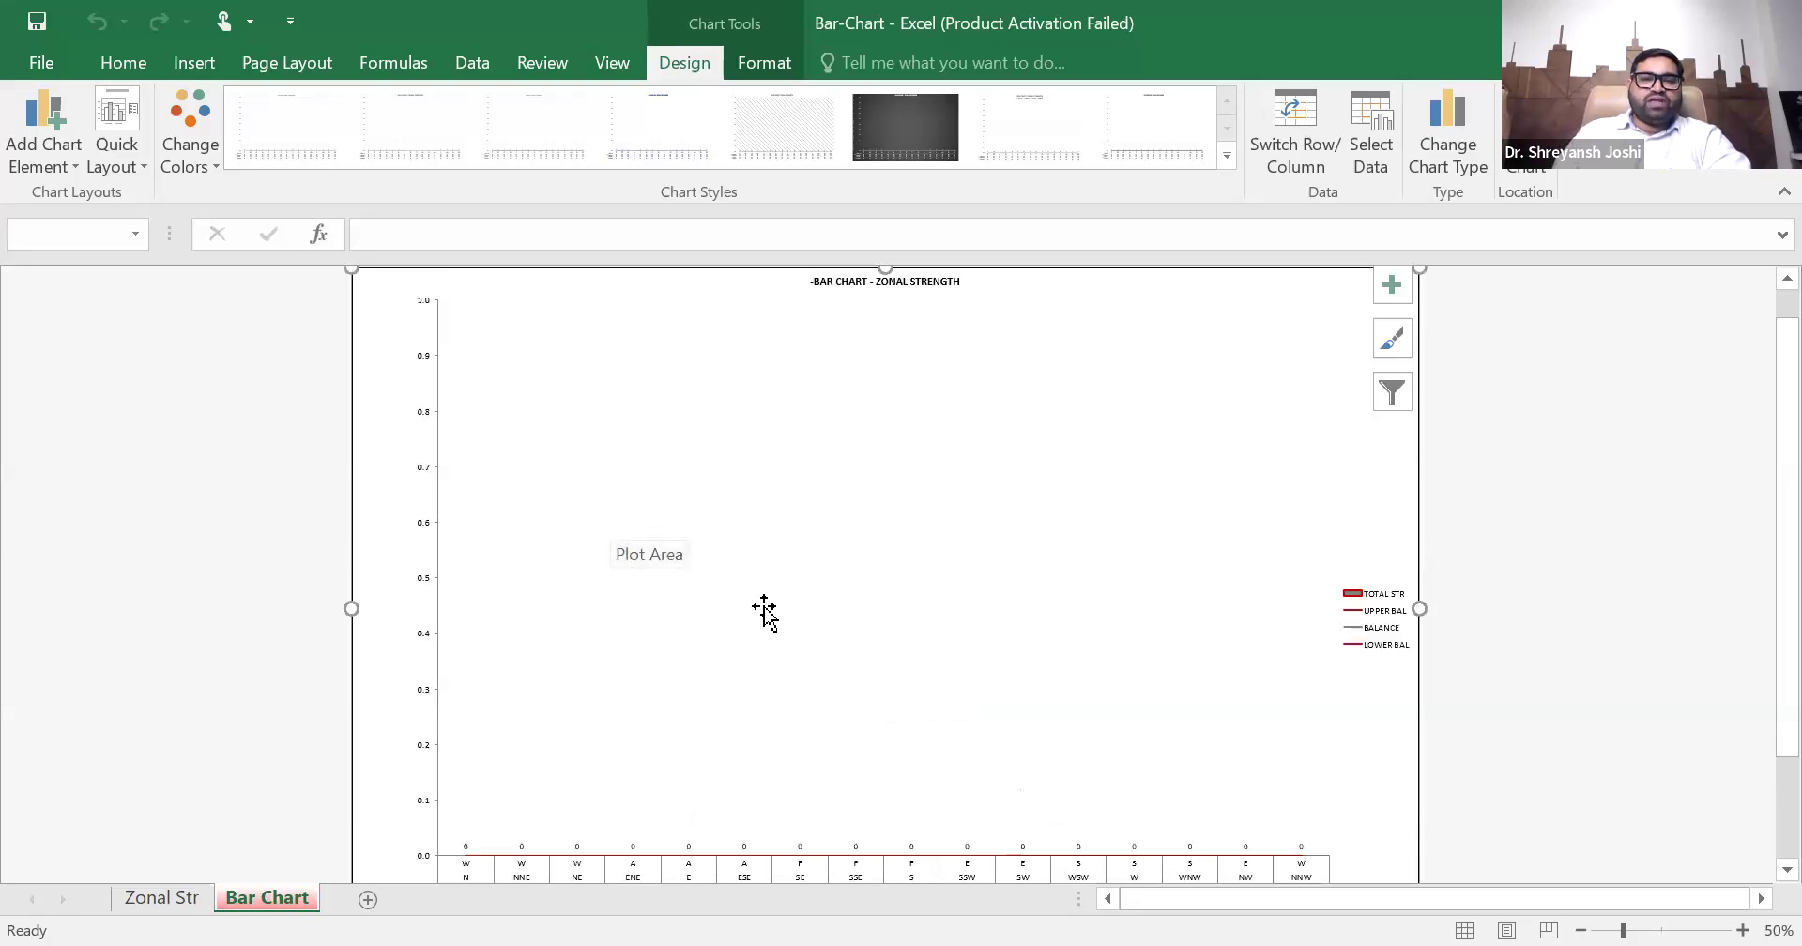
click(831, 317)
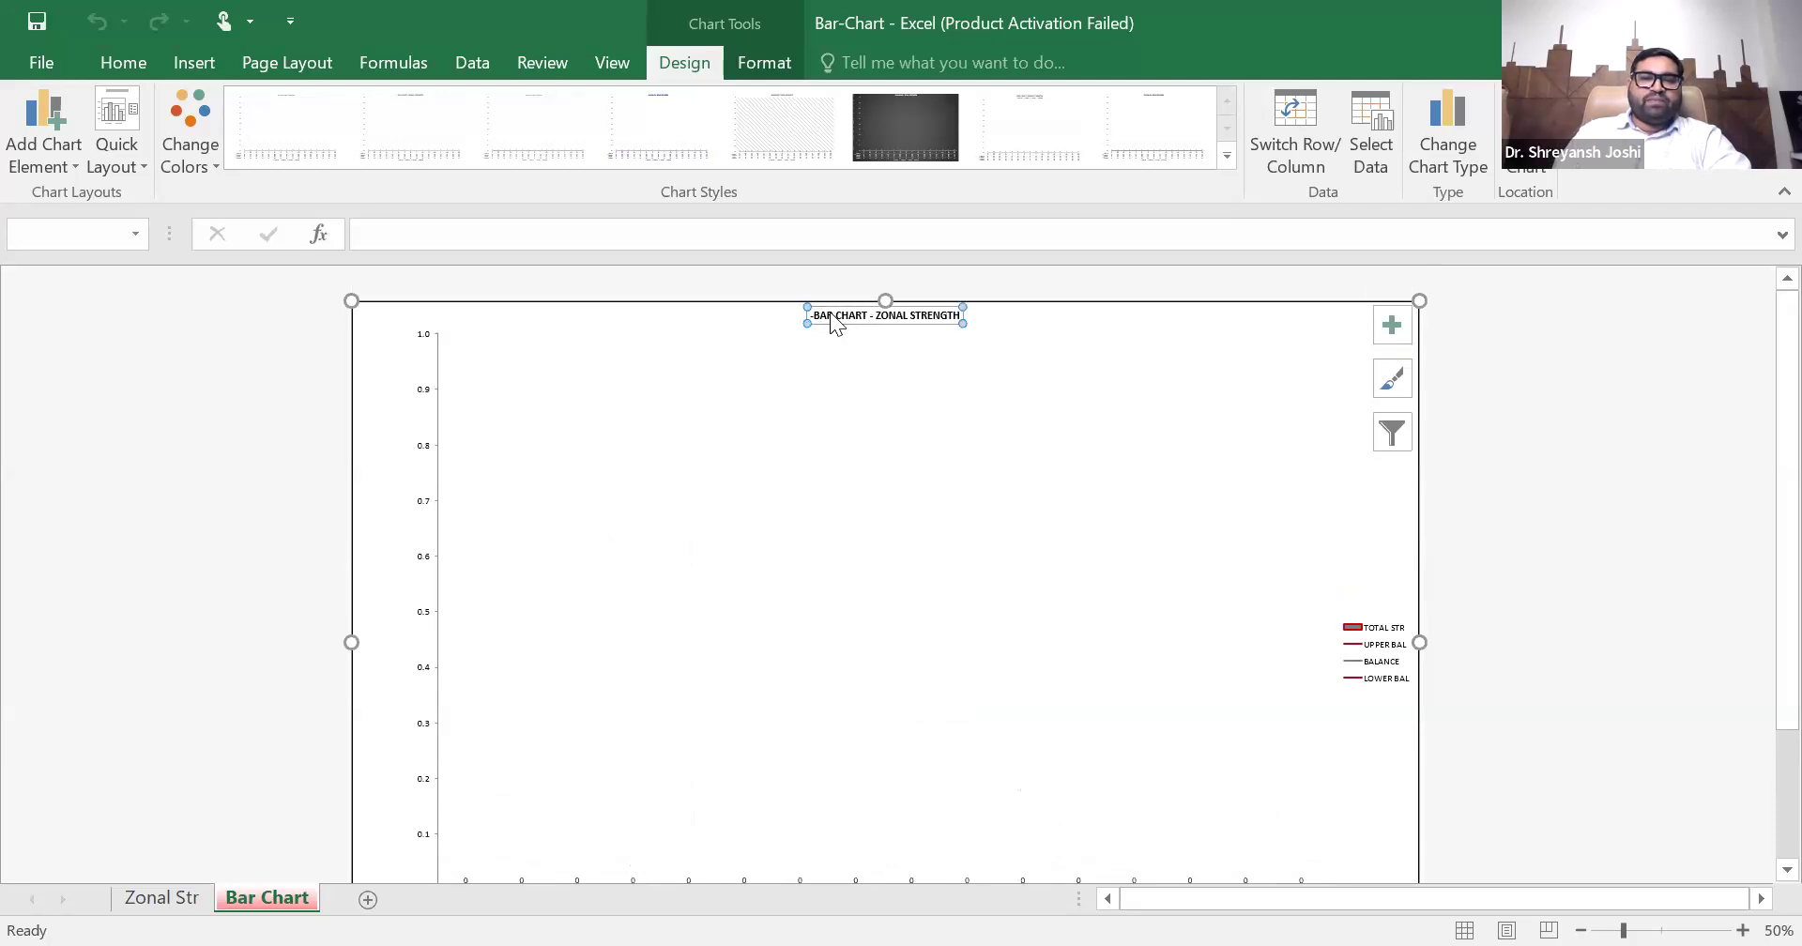
click(818, 320)
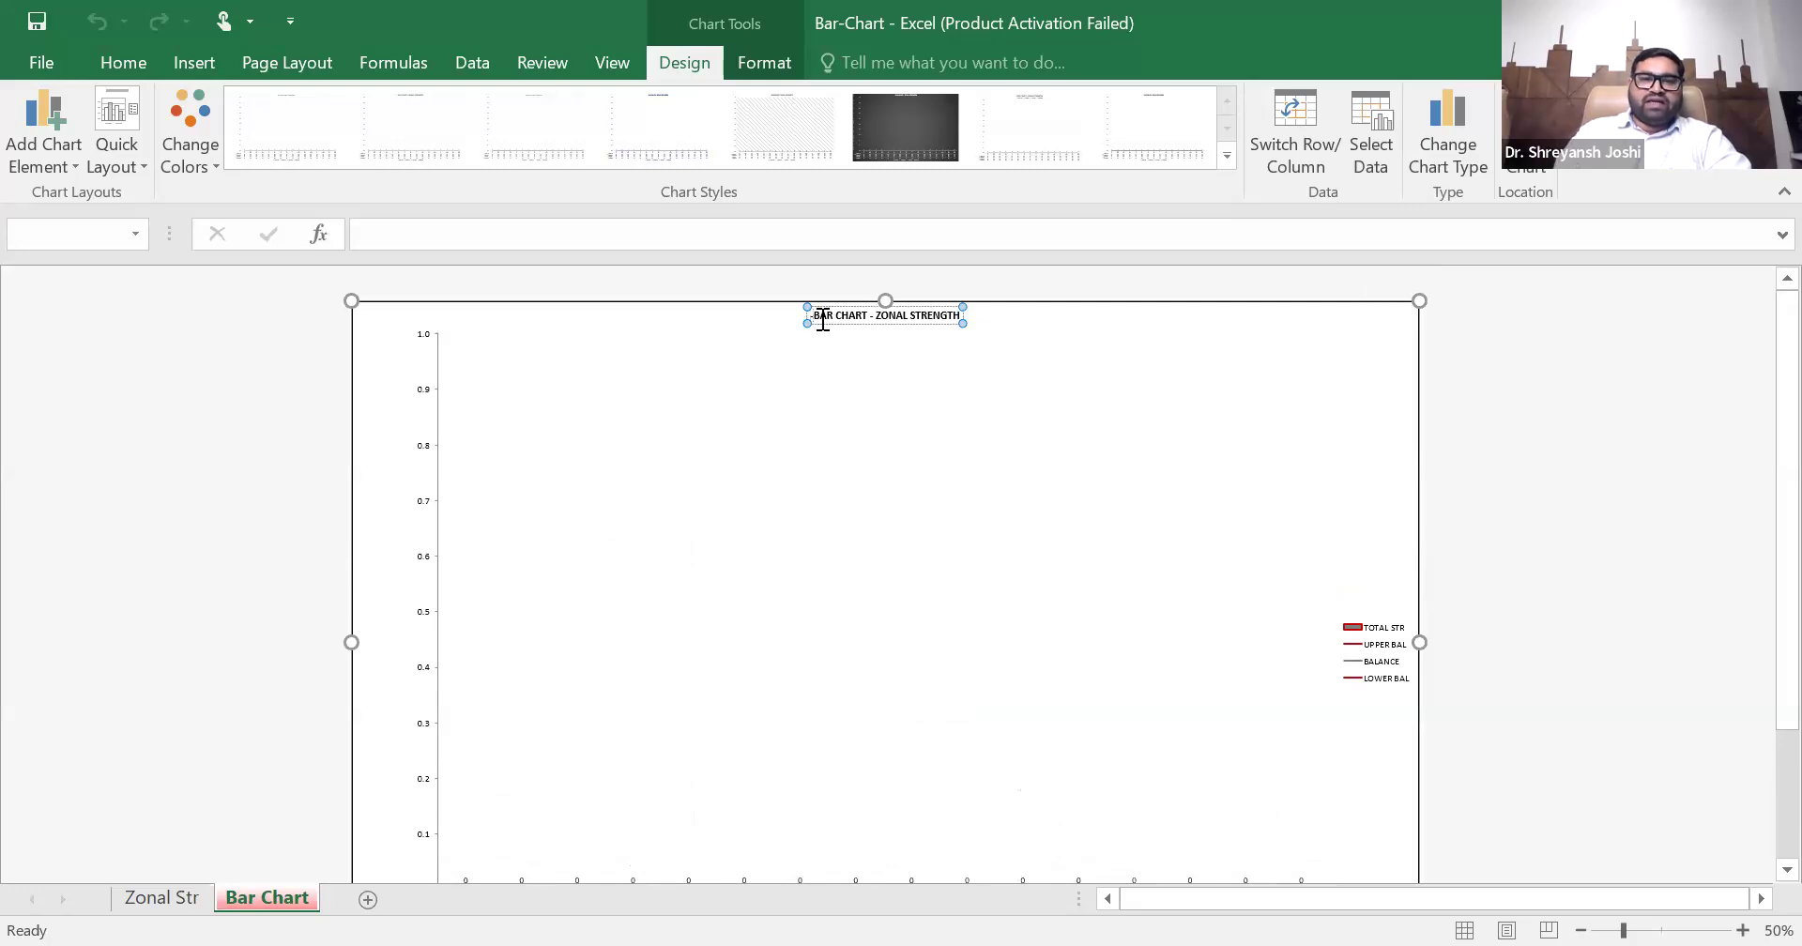
text(Vastuyogi)
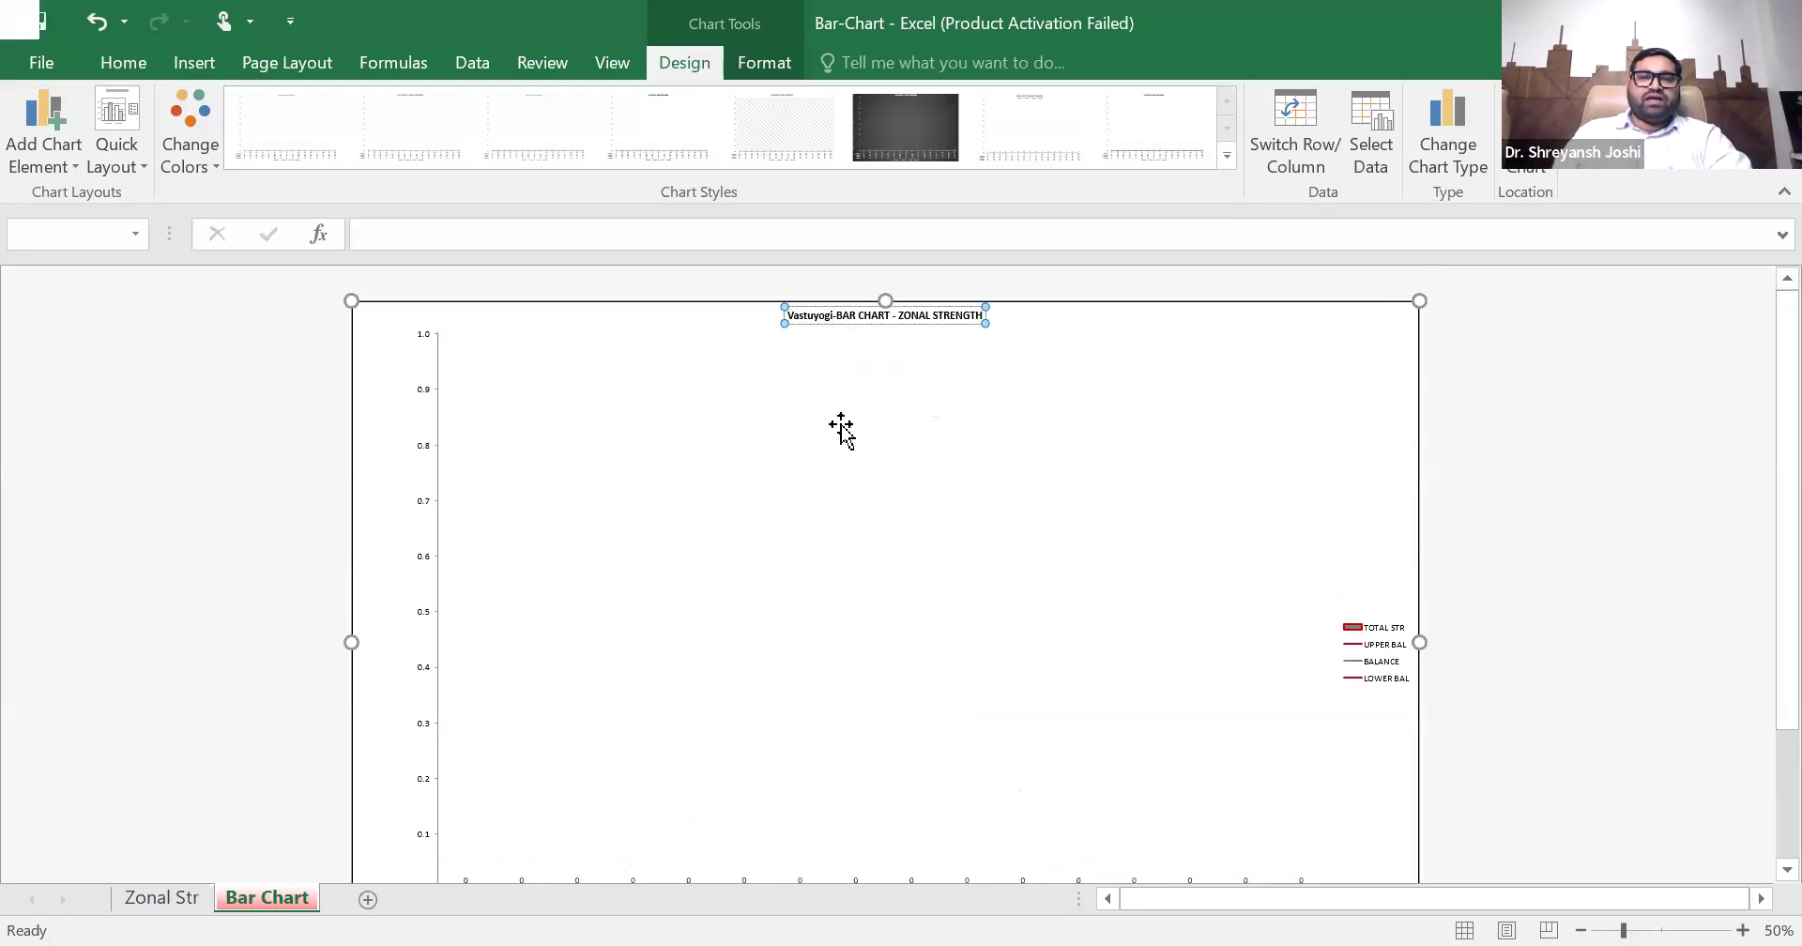
click(754, 394)
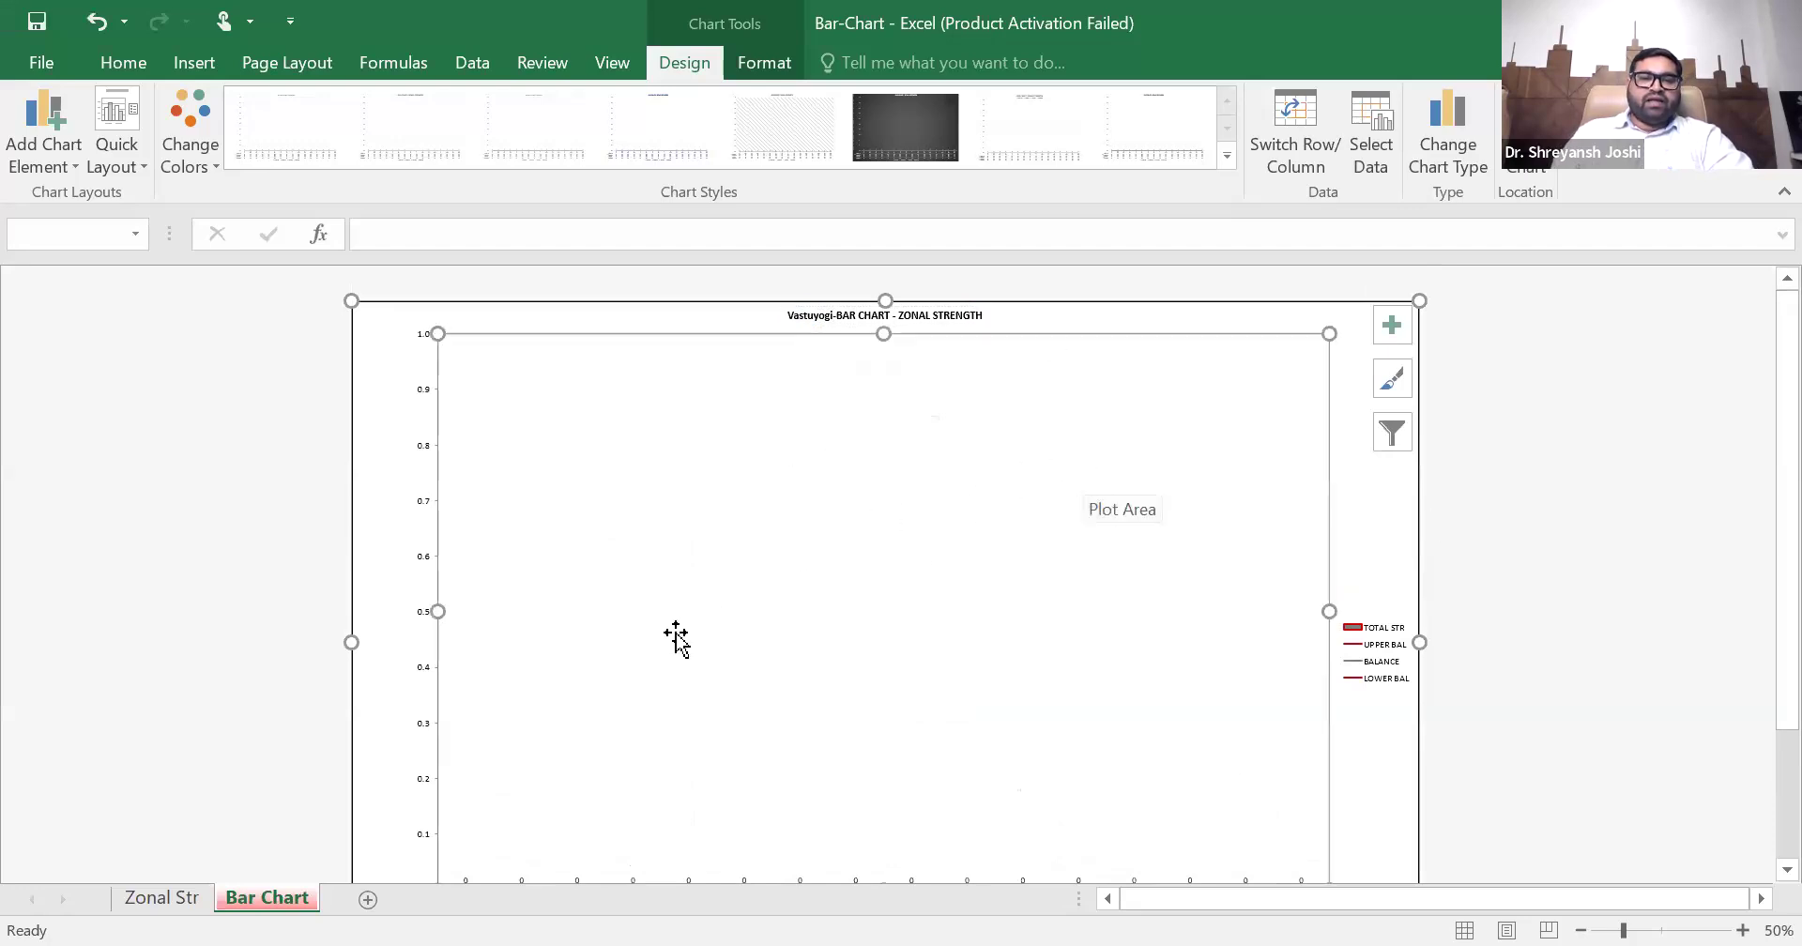
- Examine the input cells on the Zonal Str sheet for width, length and northing, and the ADD and CUT area rows
click(167, 903)
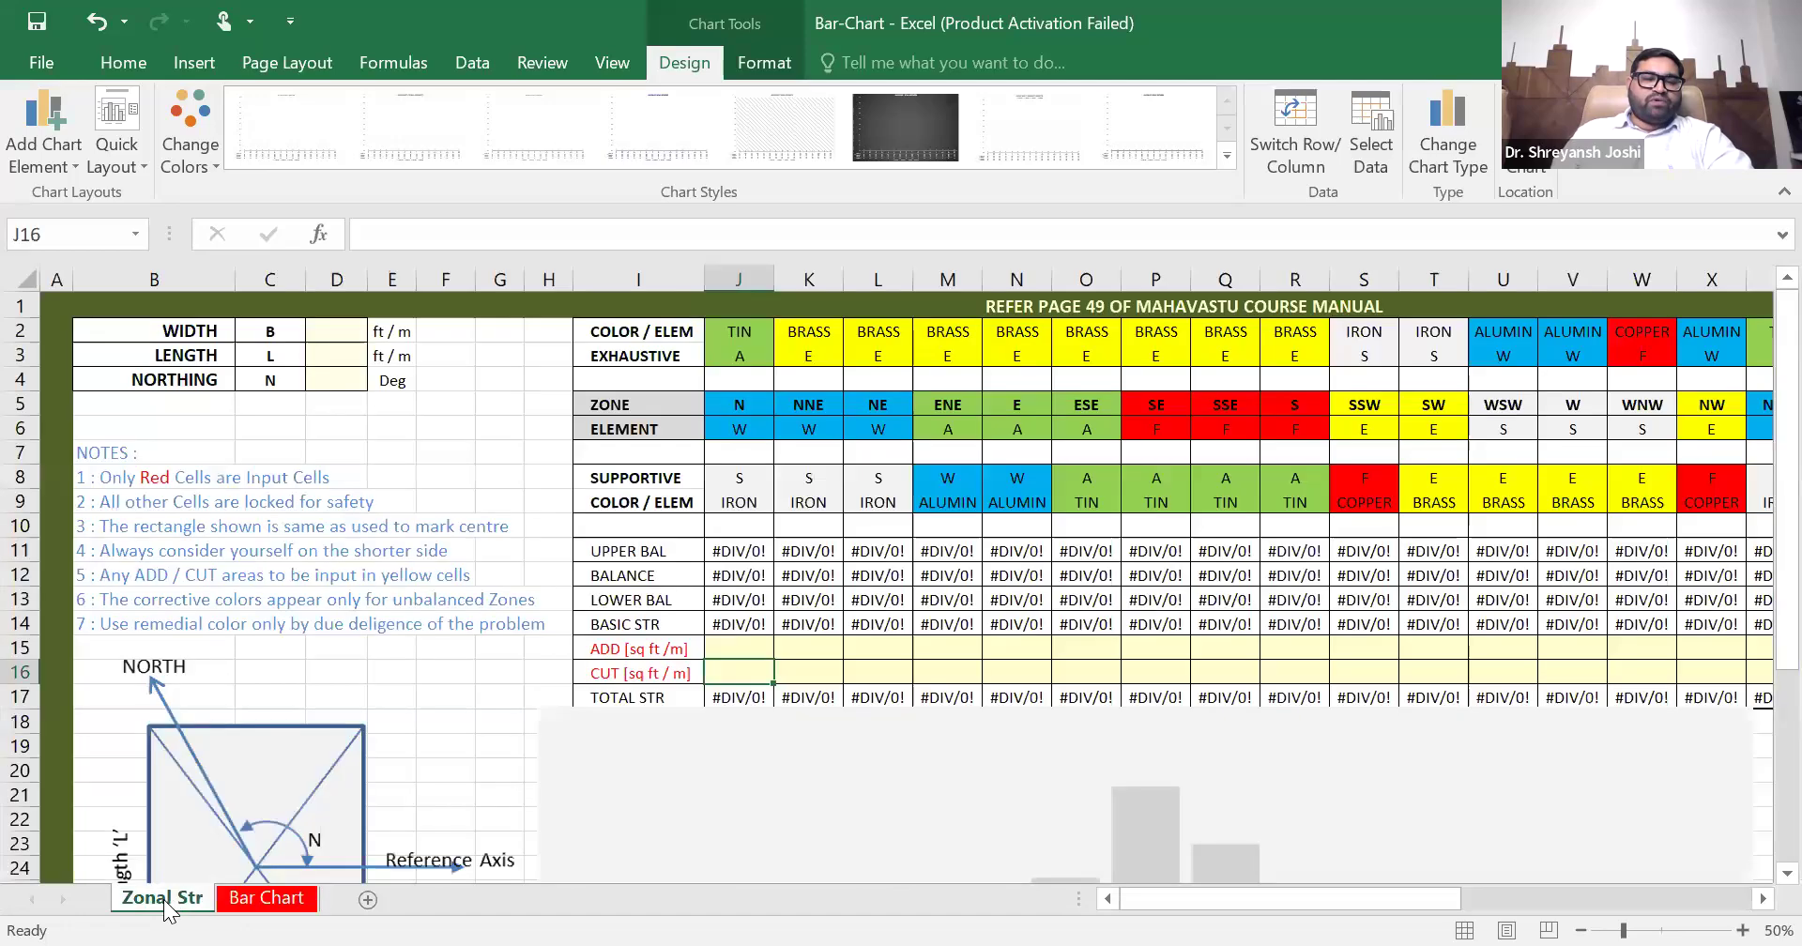
scroll(428, 608, down, 3)
scroll(428, 608, up, 5)
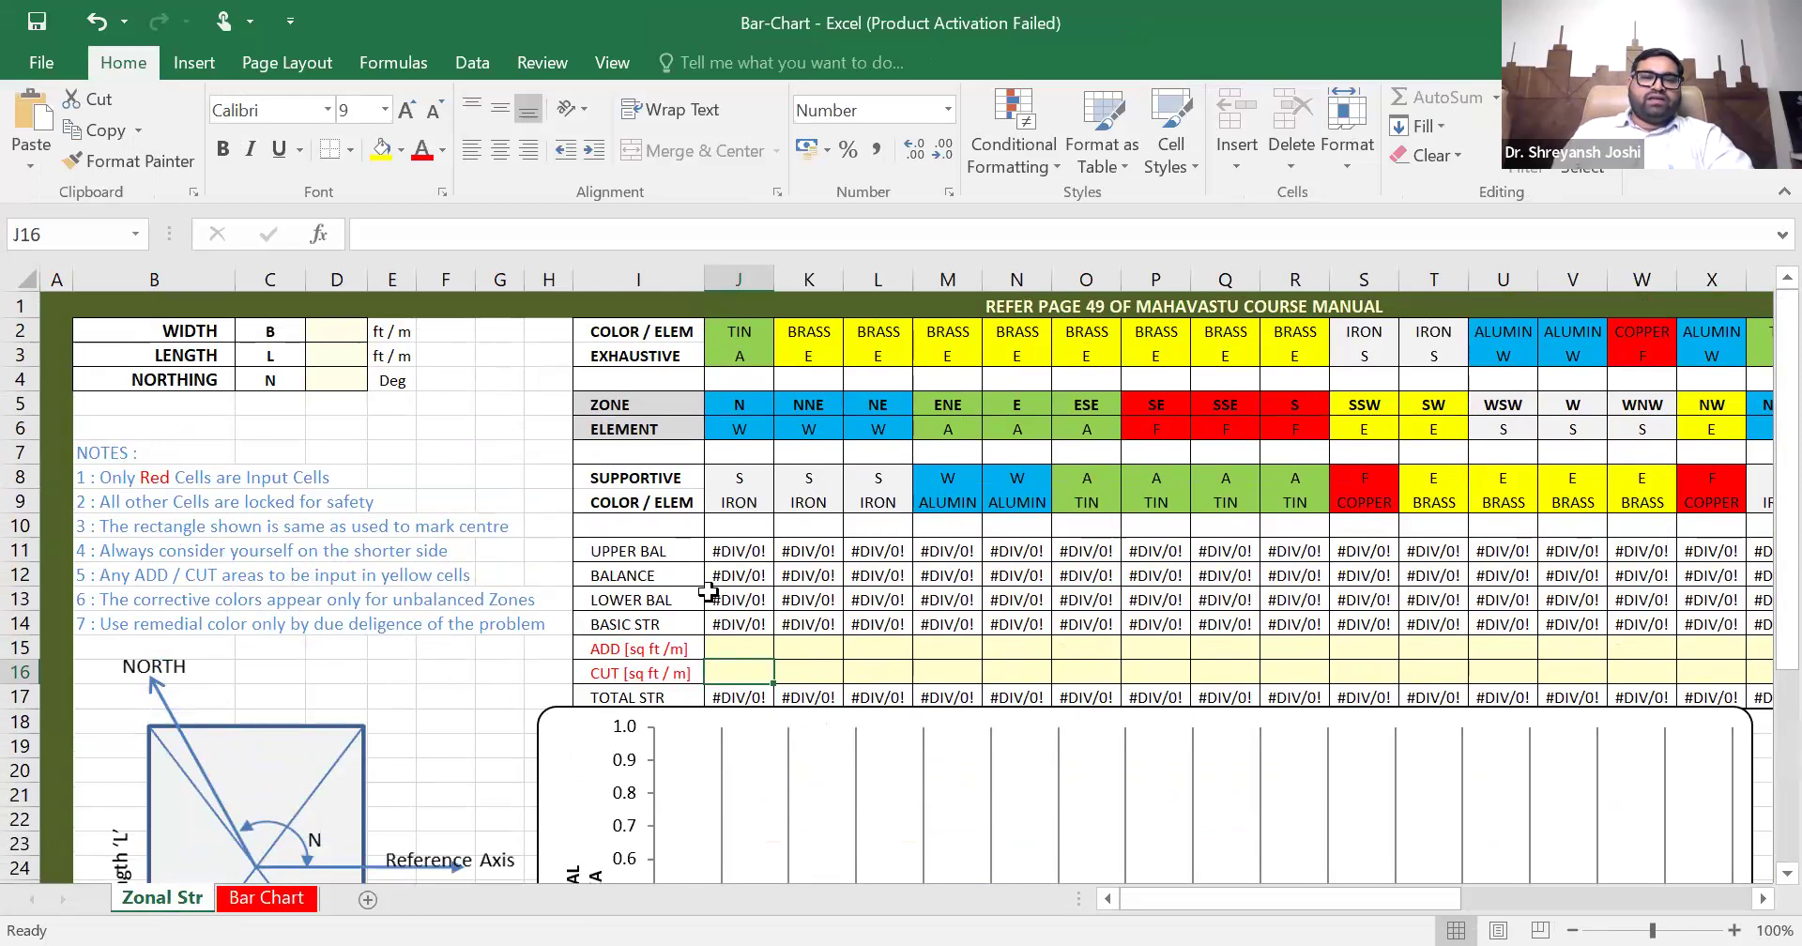
scroll(706, 595, down, 3)
scroll(734, 616, up, 3)
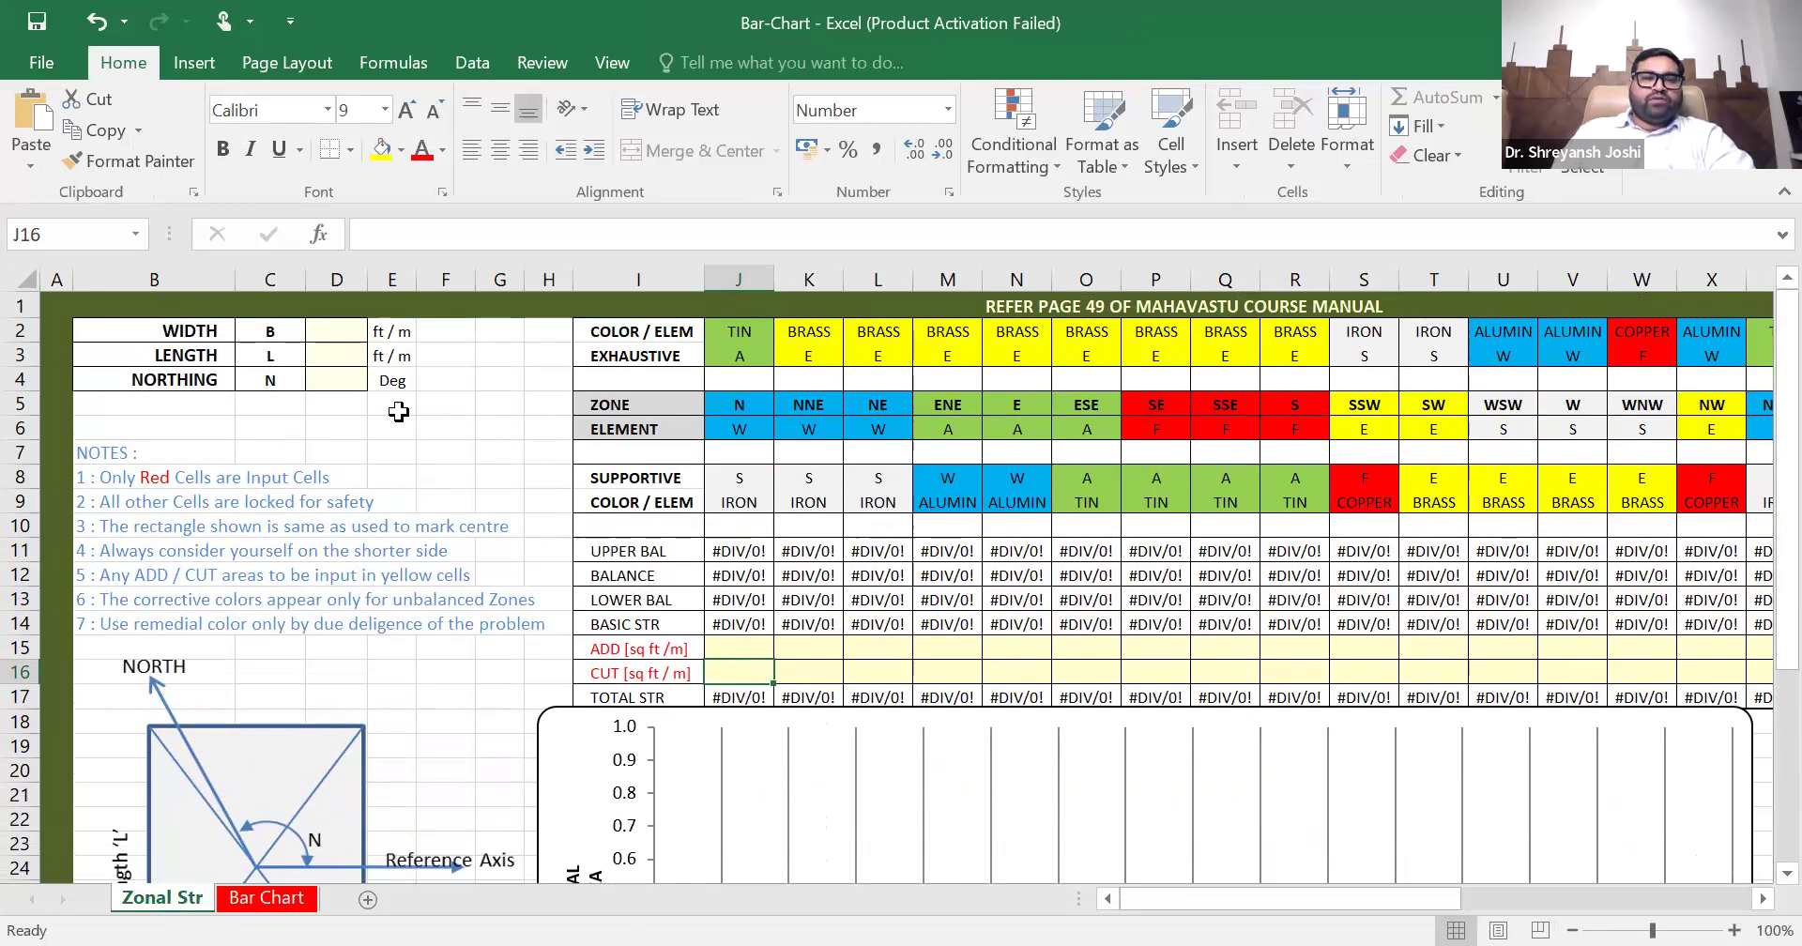
drag(328, 330, 315, 377)
drag(732, 651, 1433, 684)
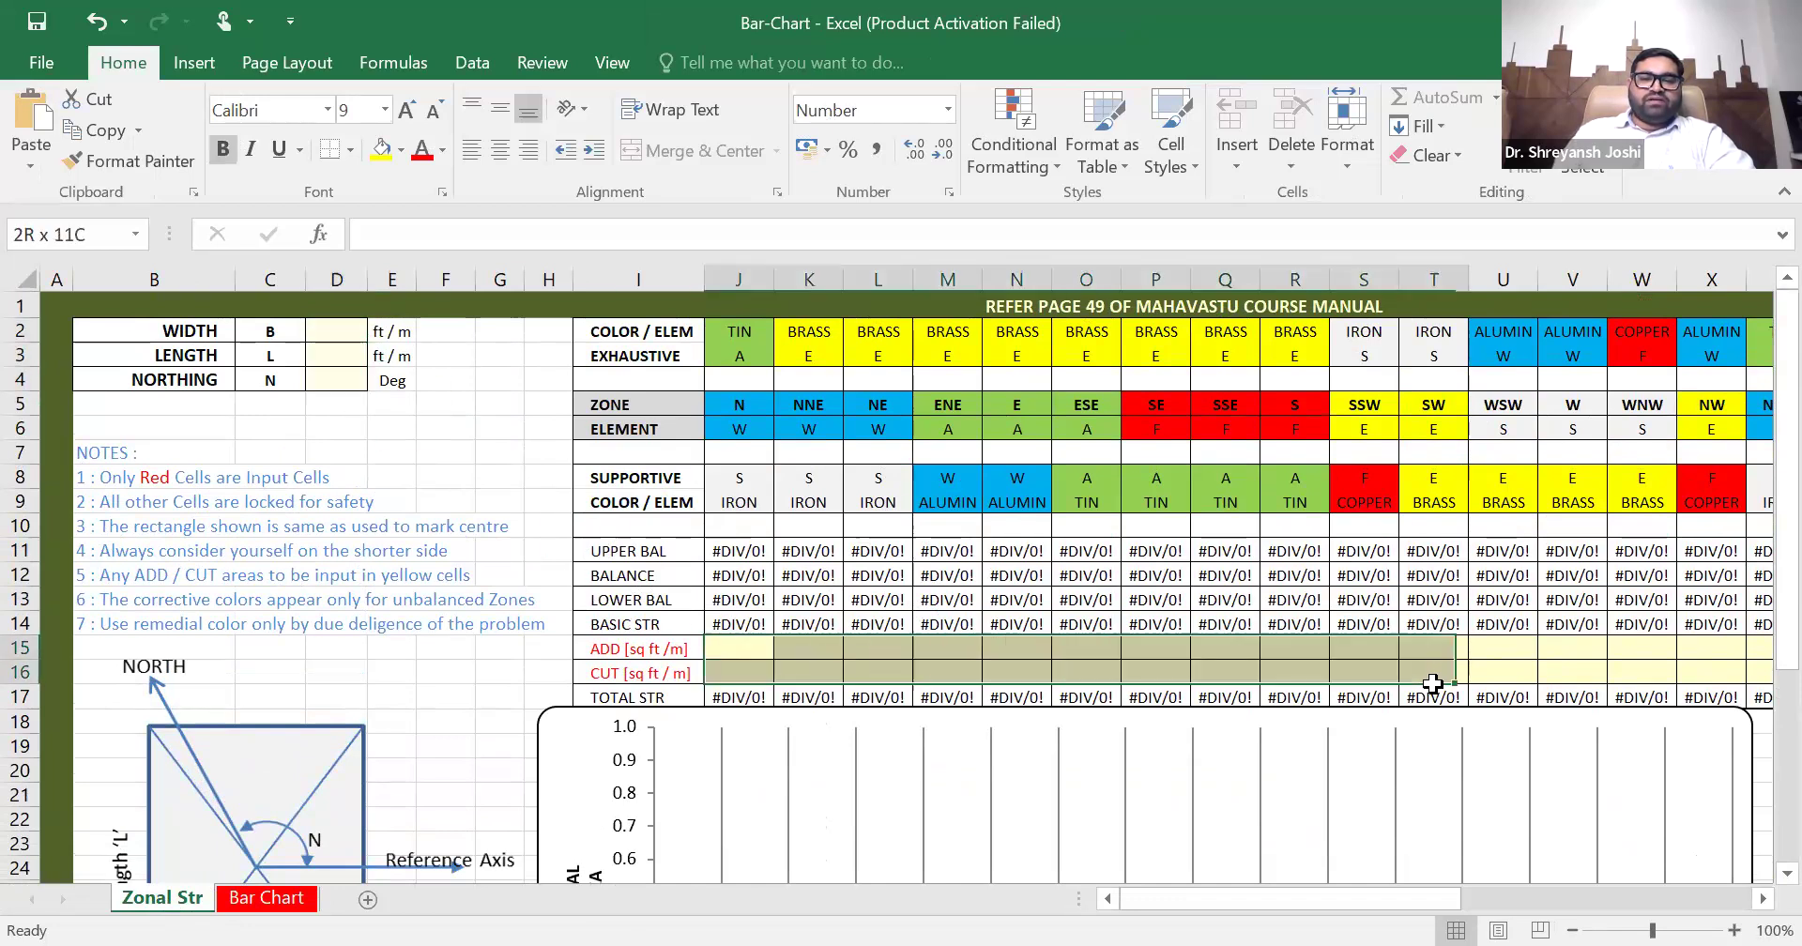
click(718, 649)
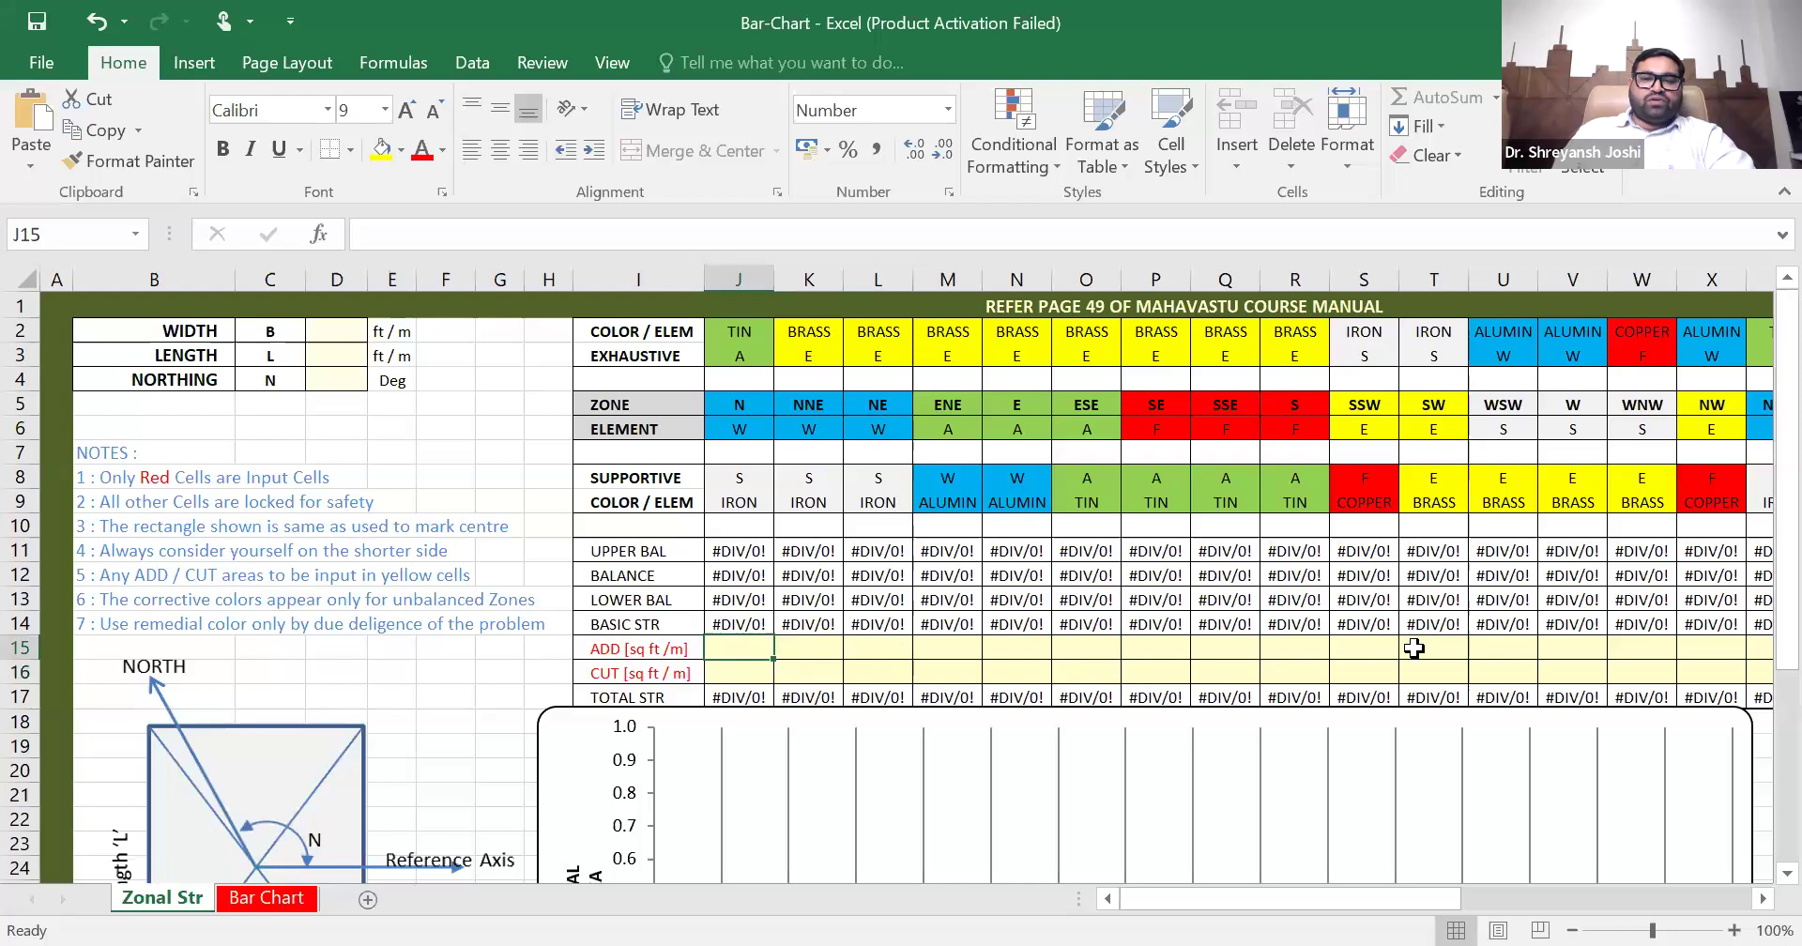
click(746, 676)
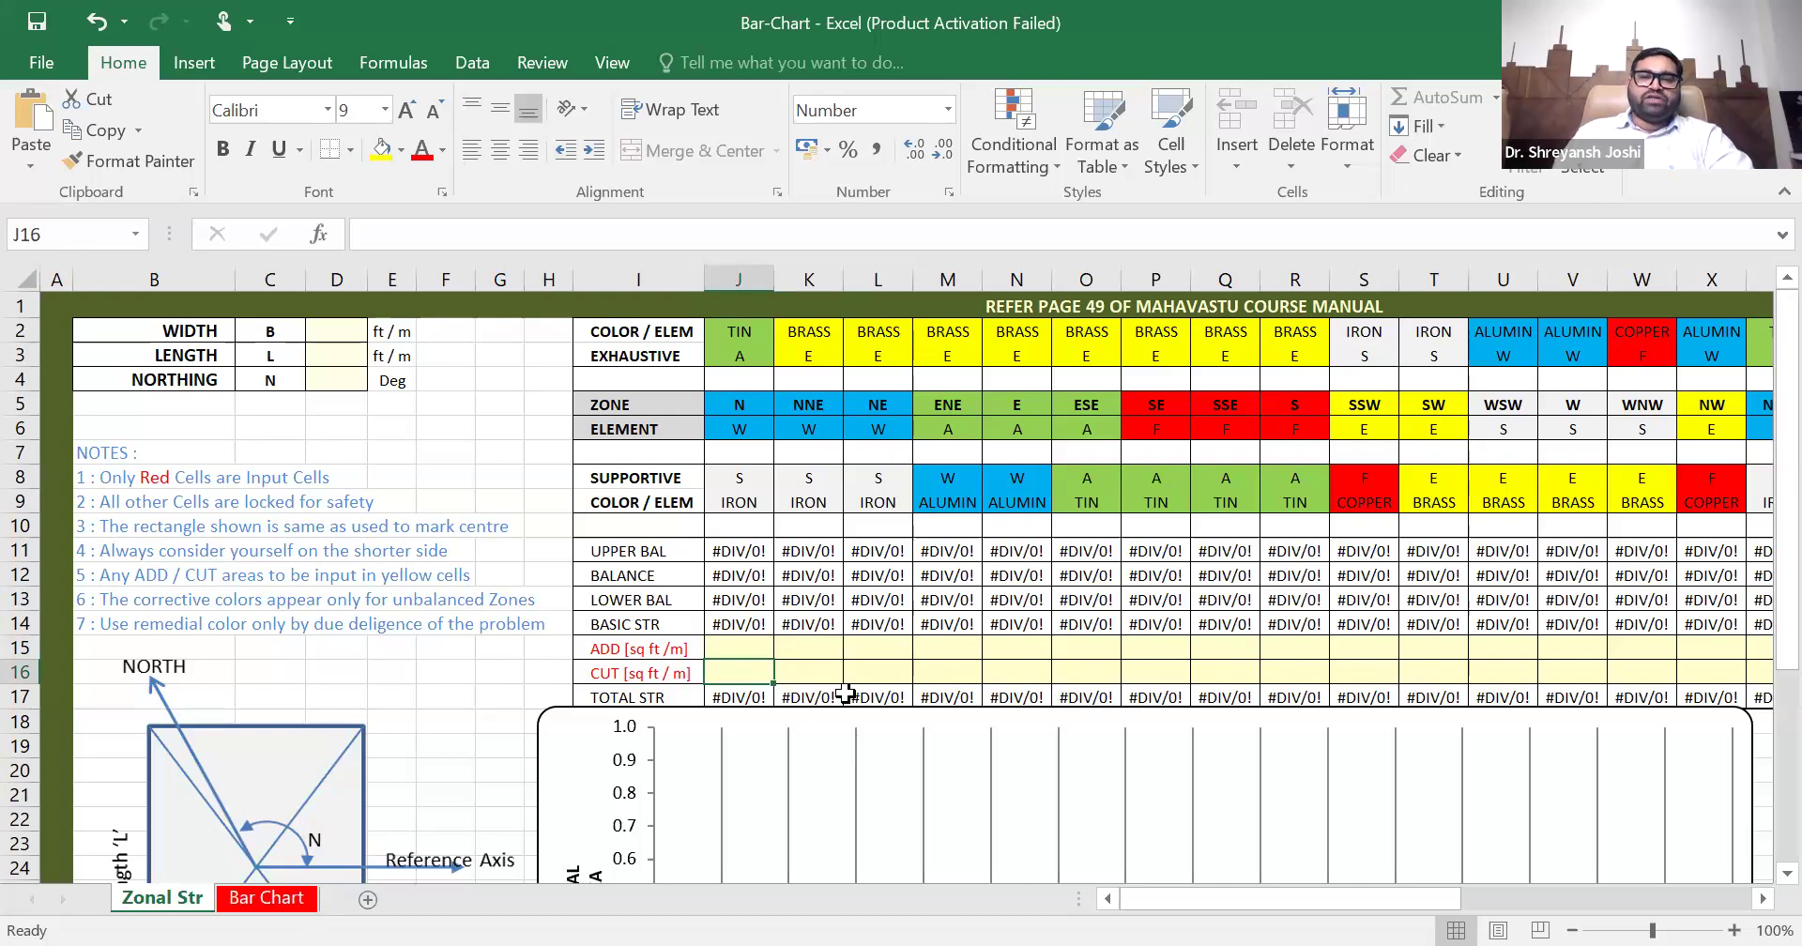
- Set the northing to 81 degrees and select the empty width cell
click(338, 379)
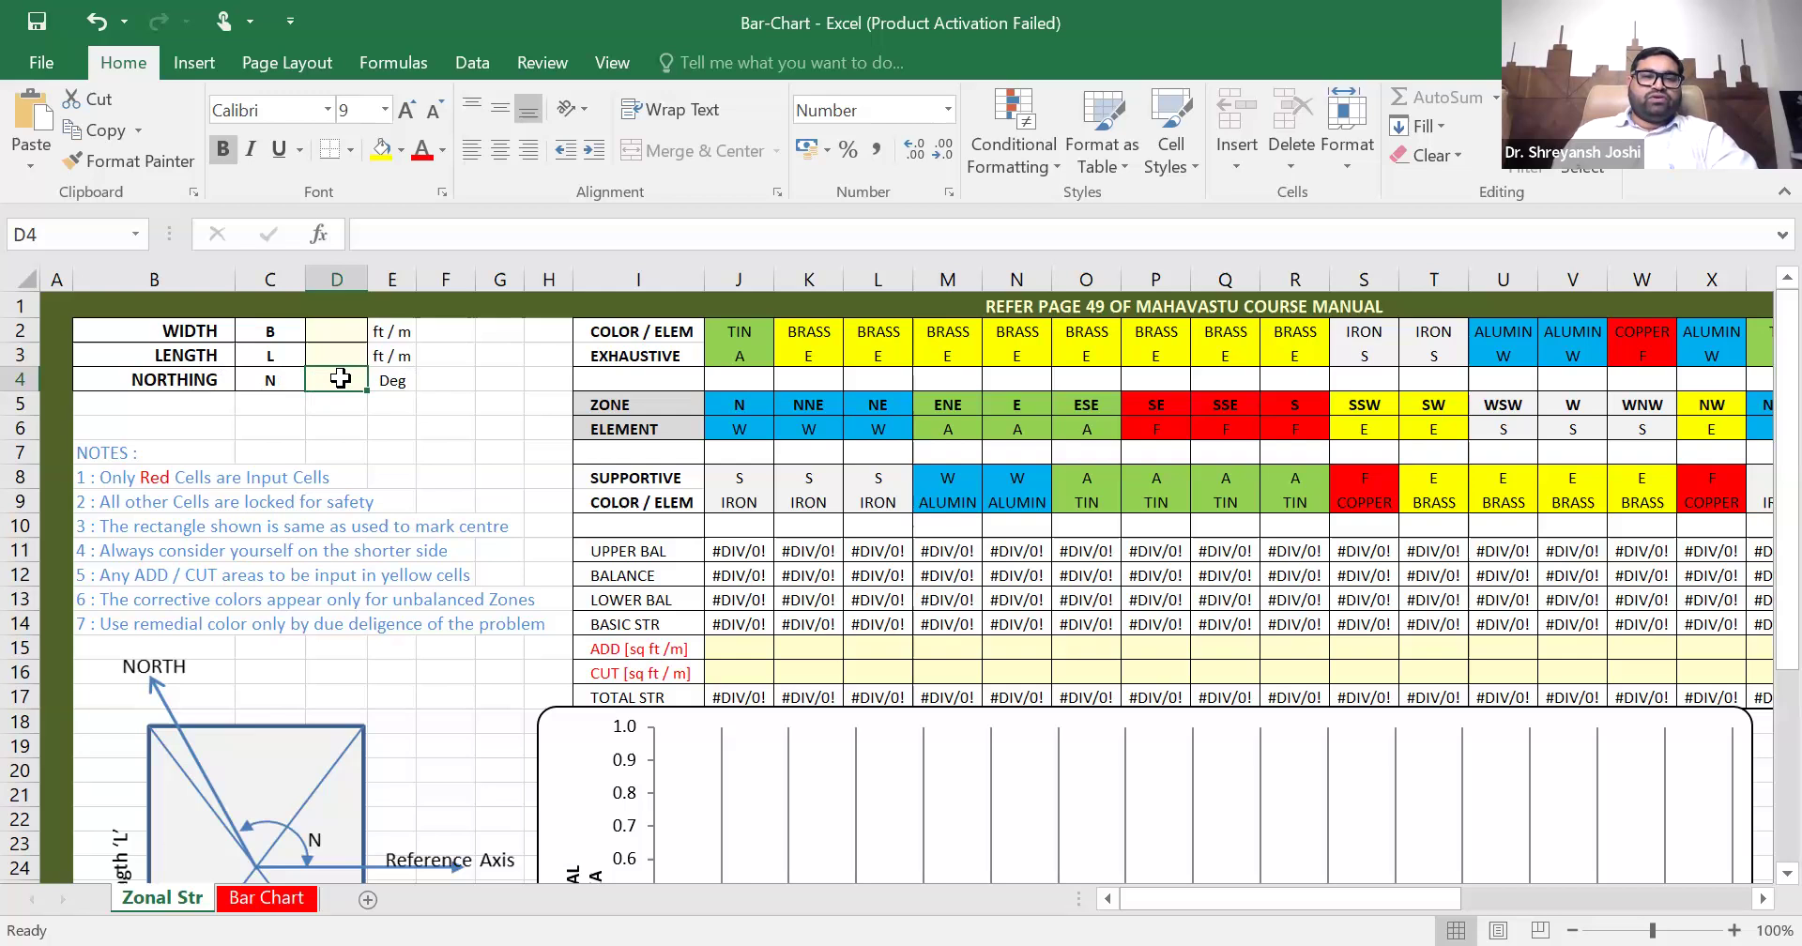
scroll(347, 506, down, 1)
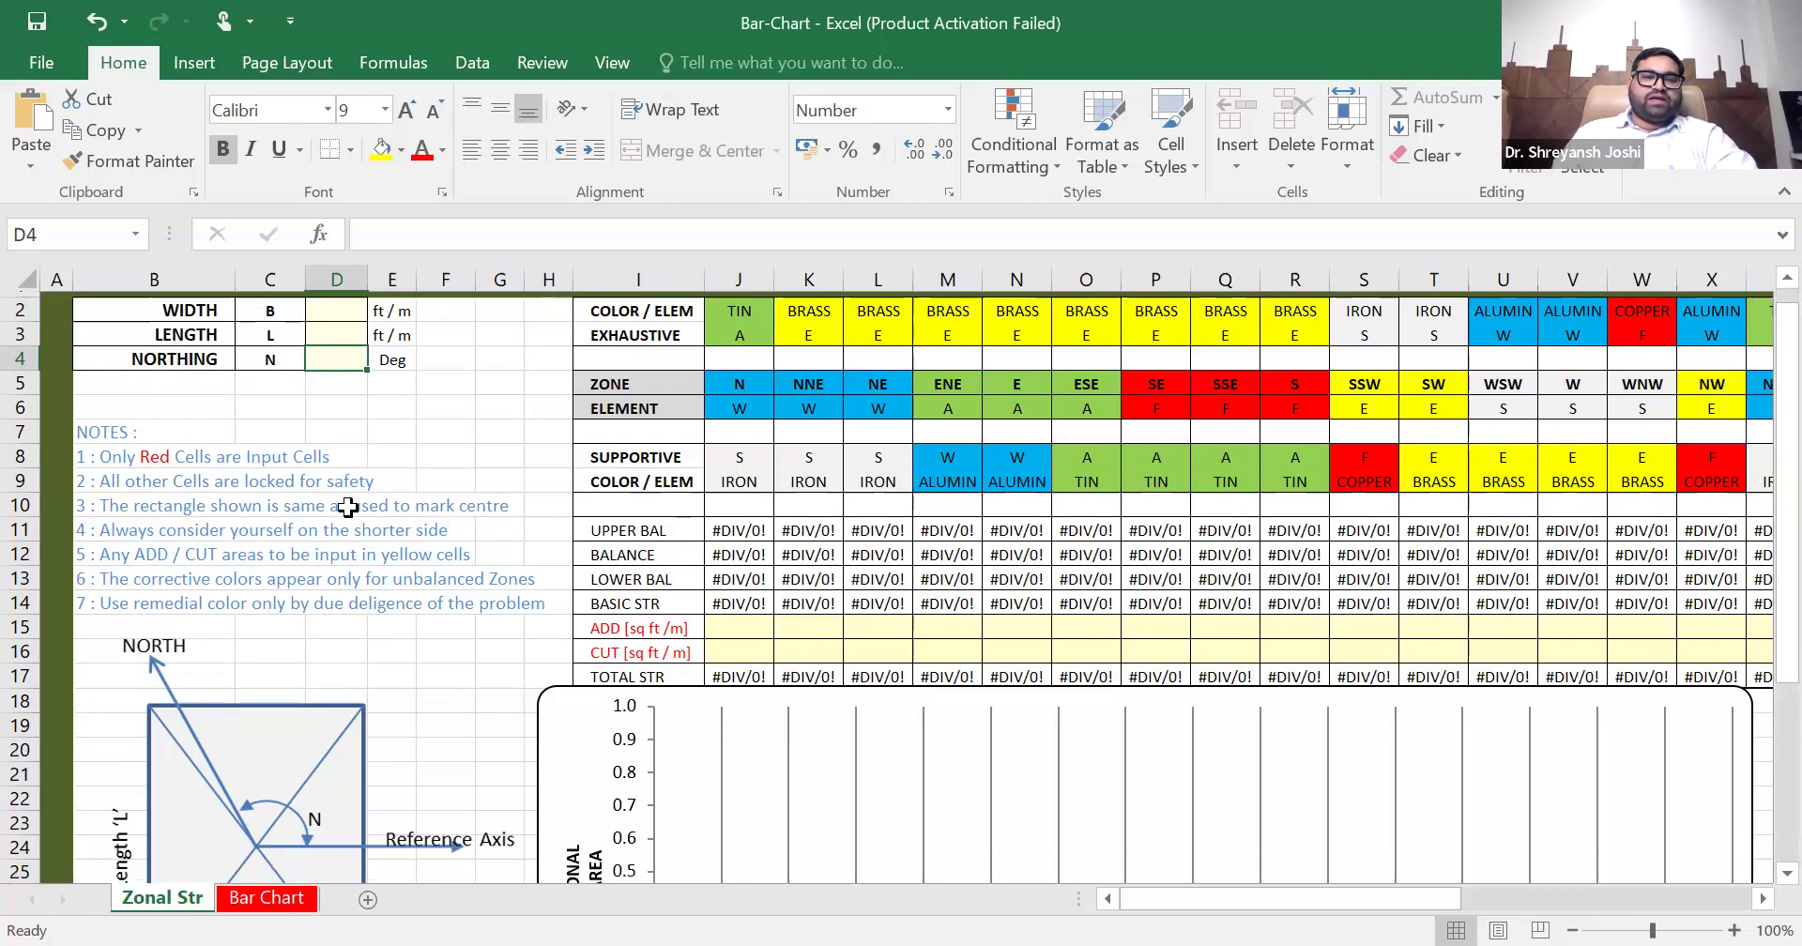
scroll(347, 507, up, 1)
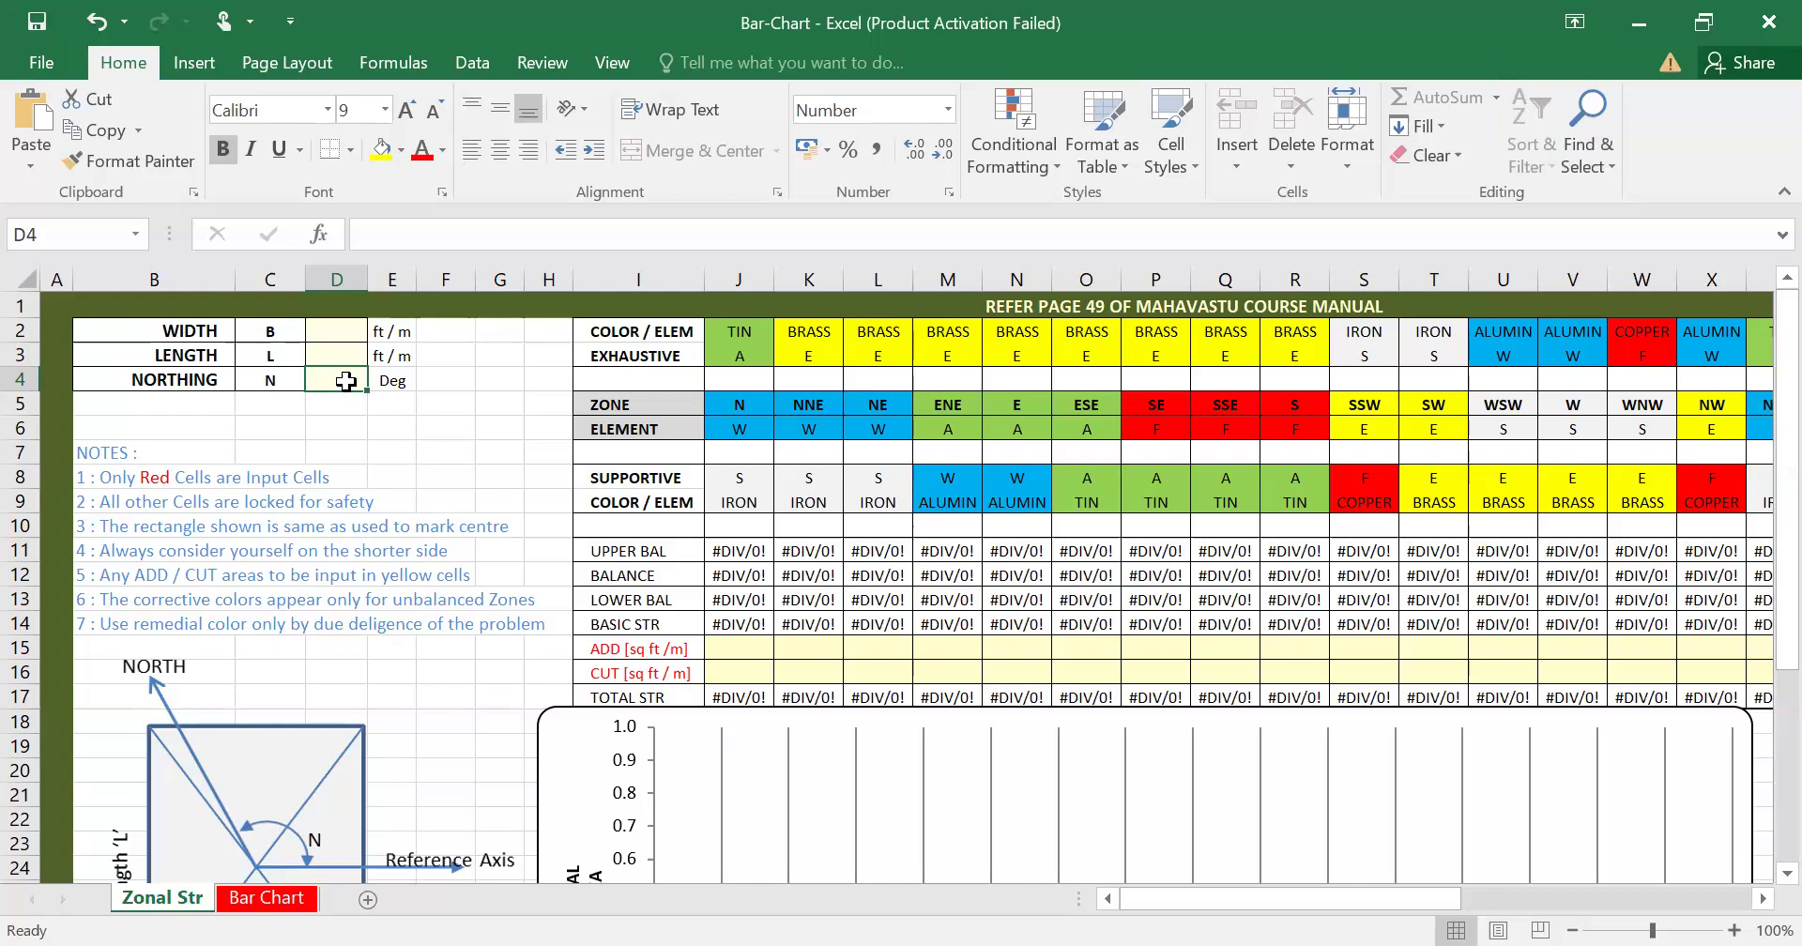
text(81)
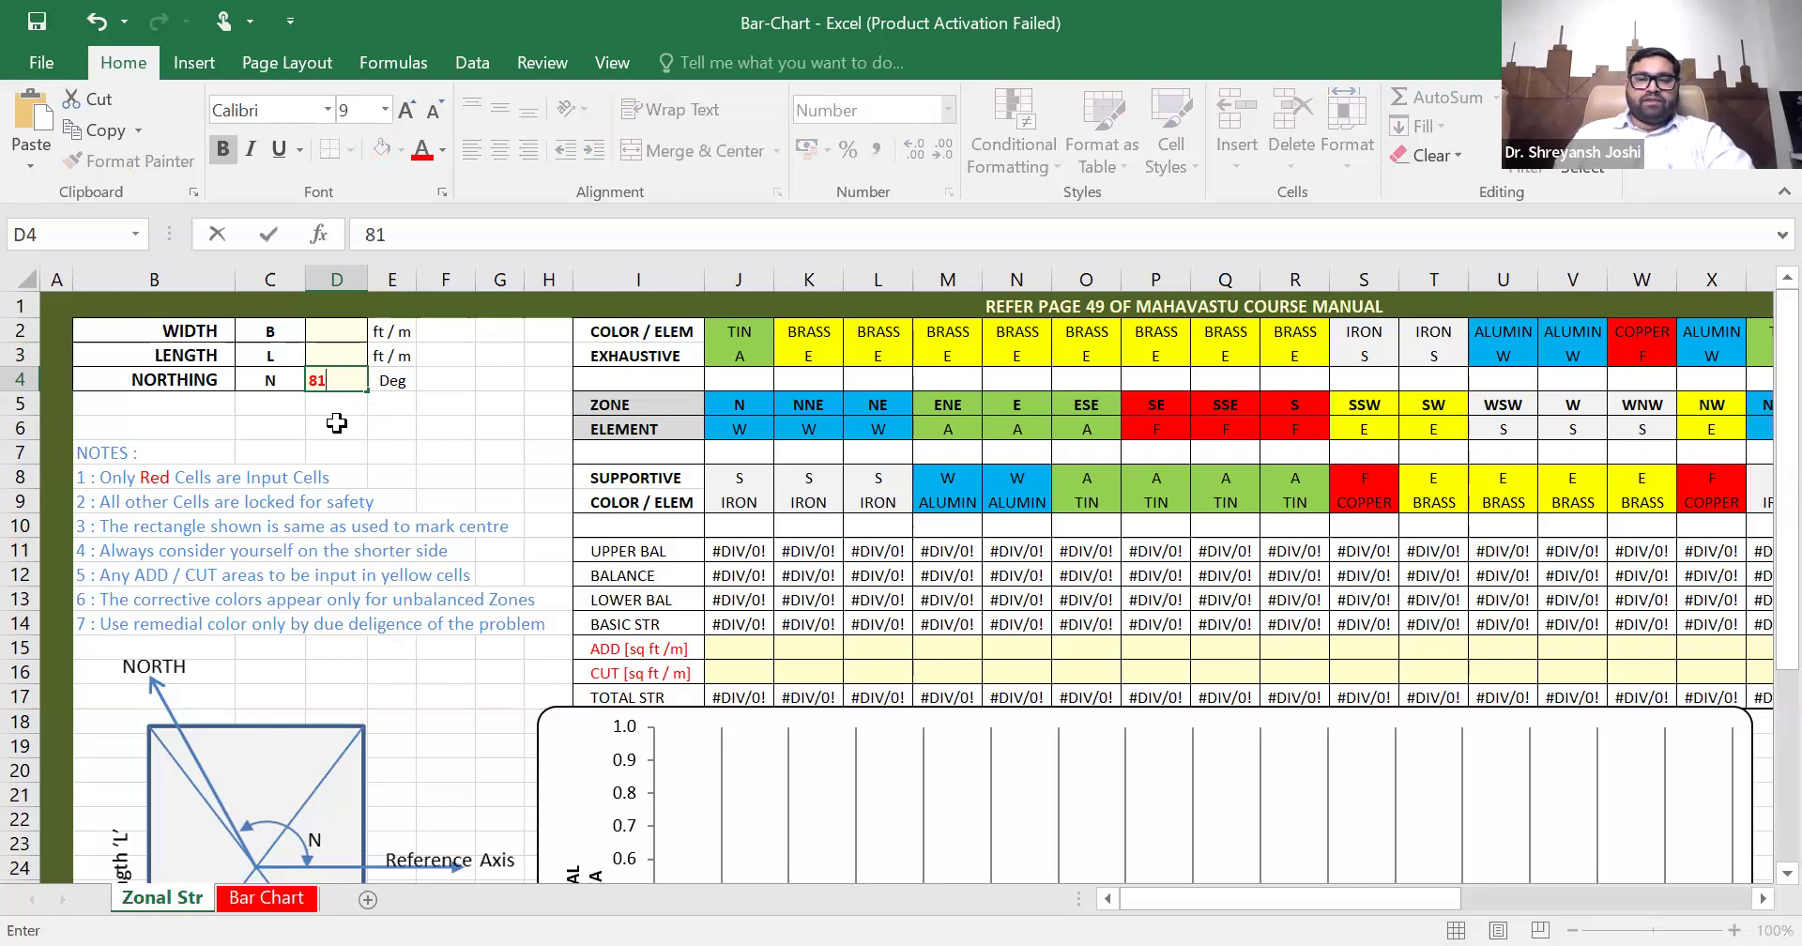
click(329, 333)
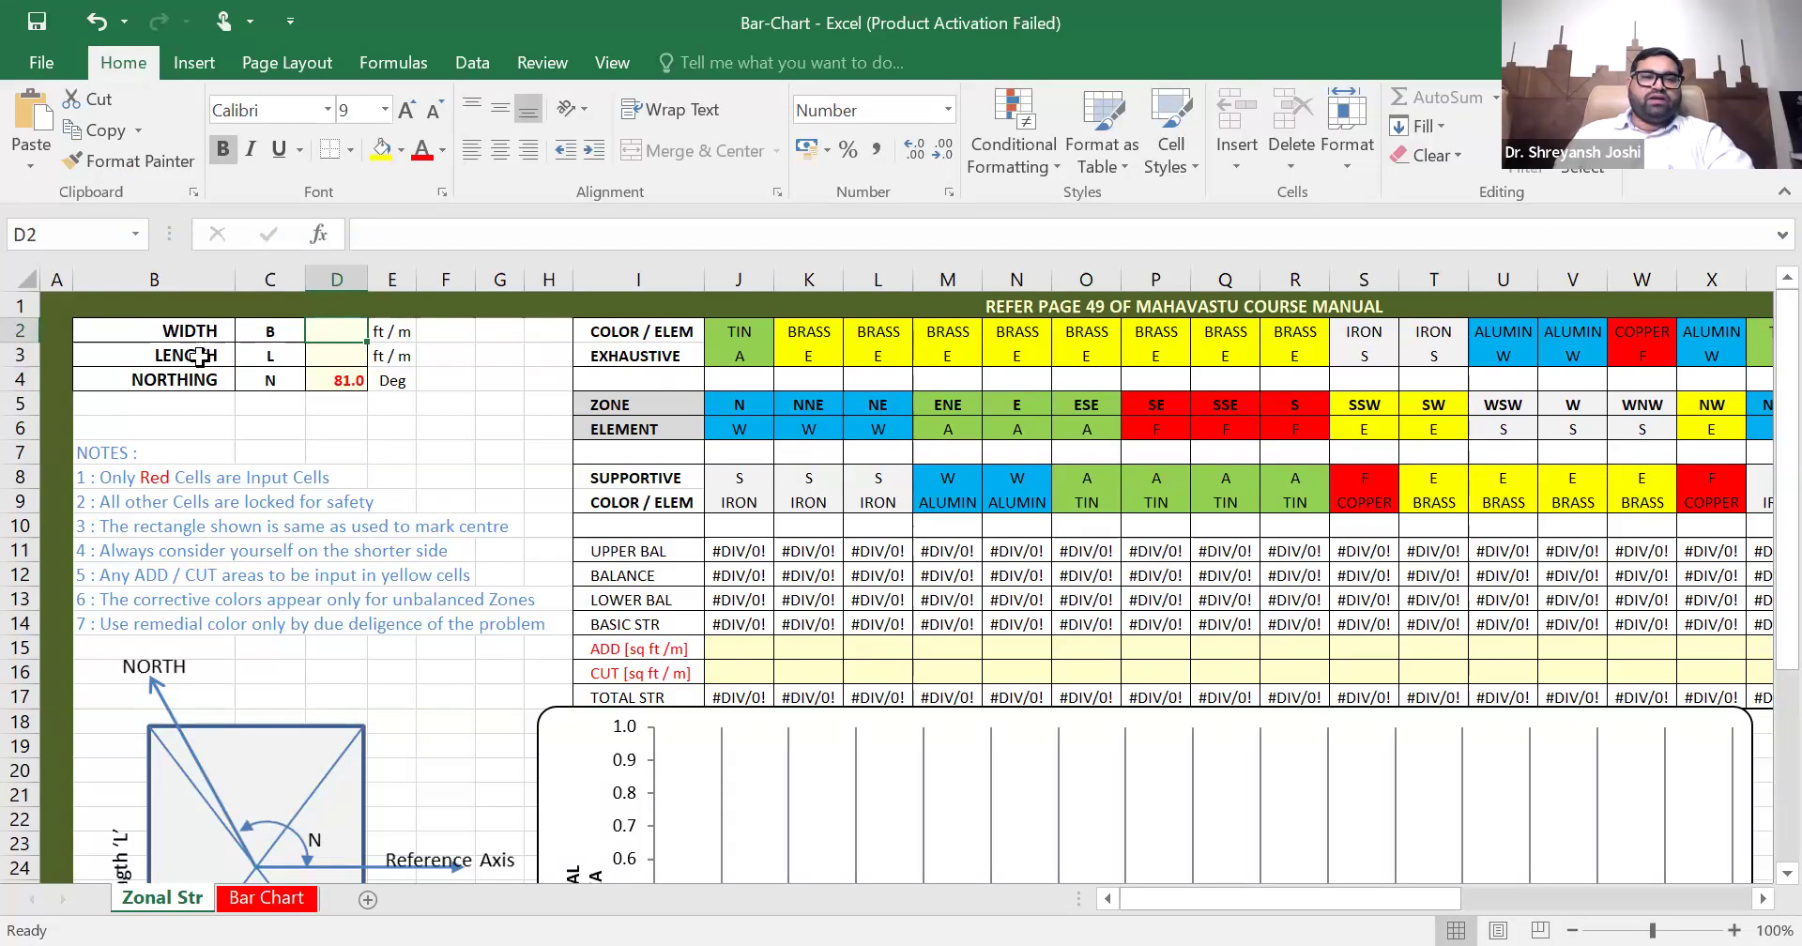
click(337, 355)
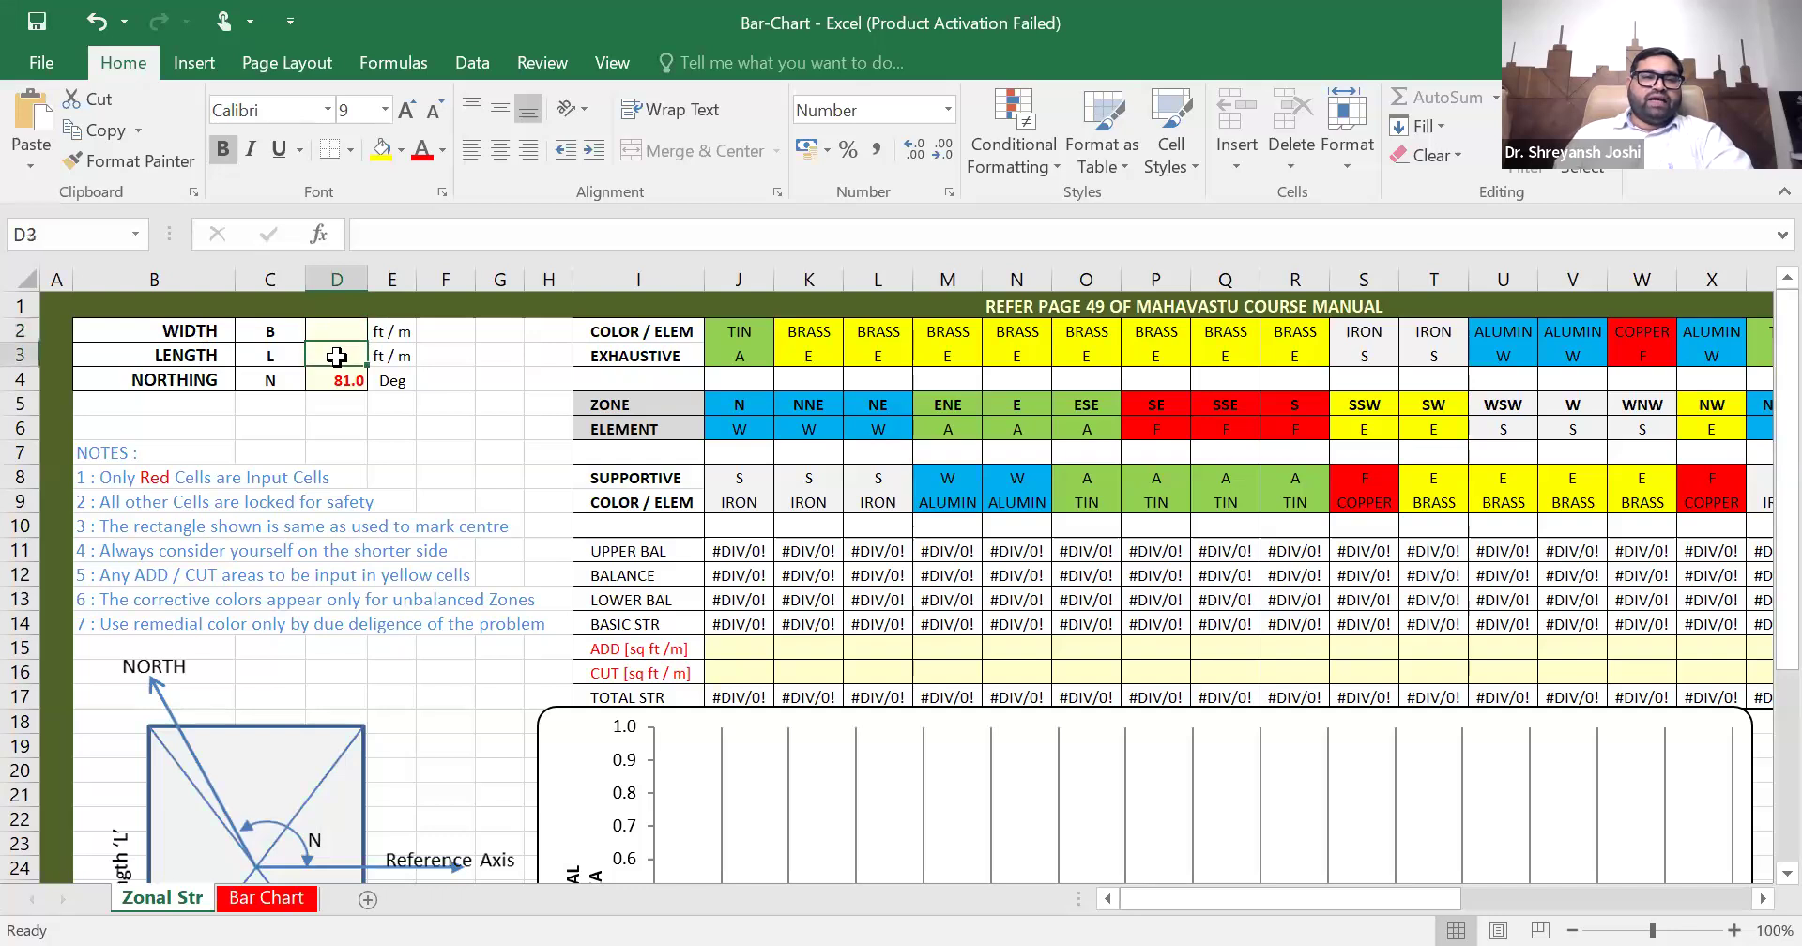
click(333, 330)
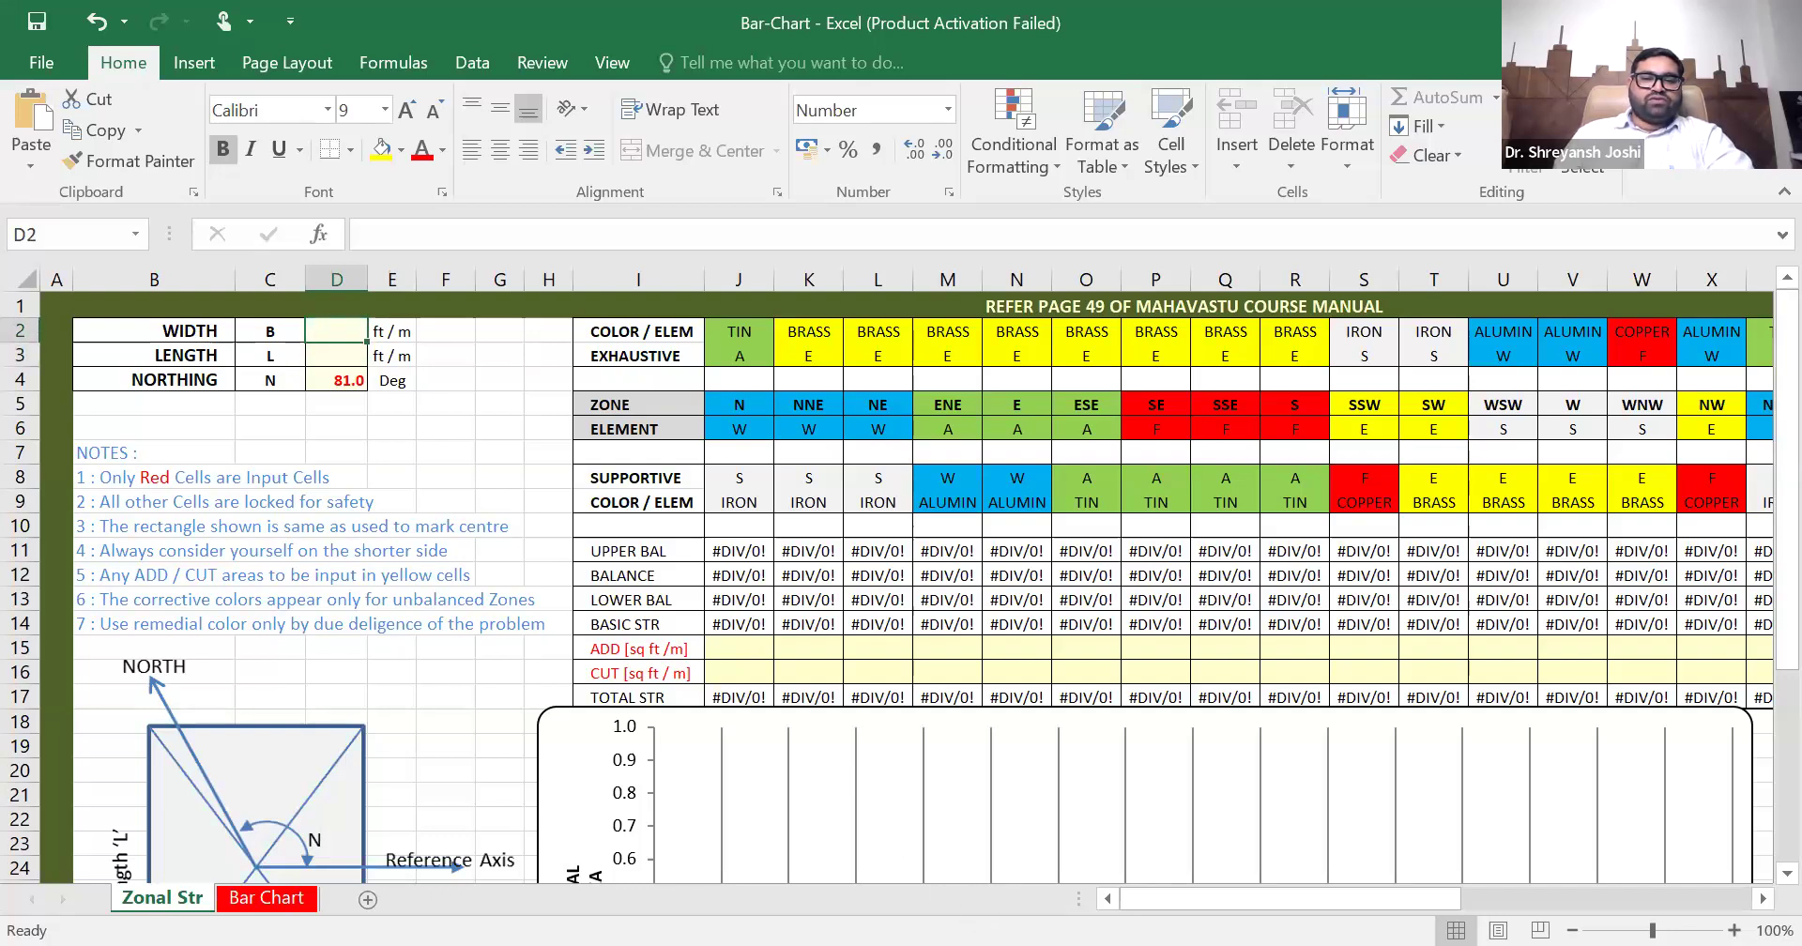
- Switch to the AutoCAD floor plan drawing and select the rectangle around the plan in the upright direction wheel chart
key(alt+Tab)
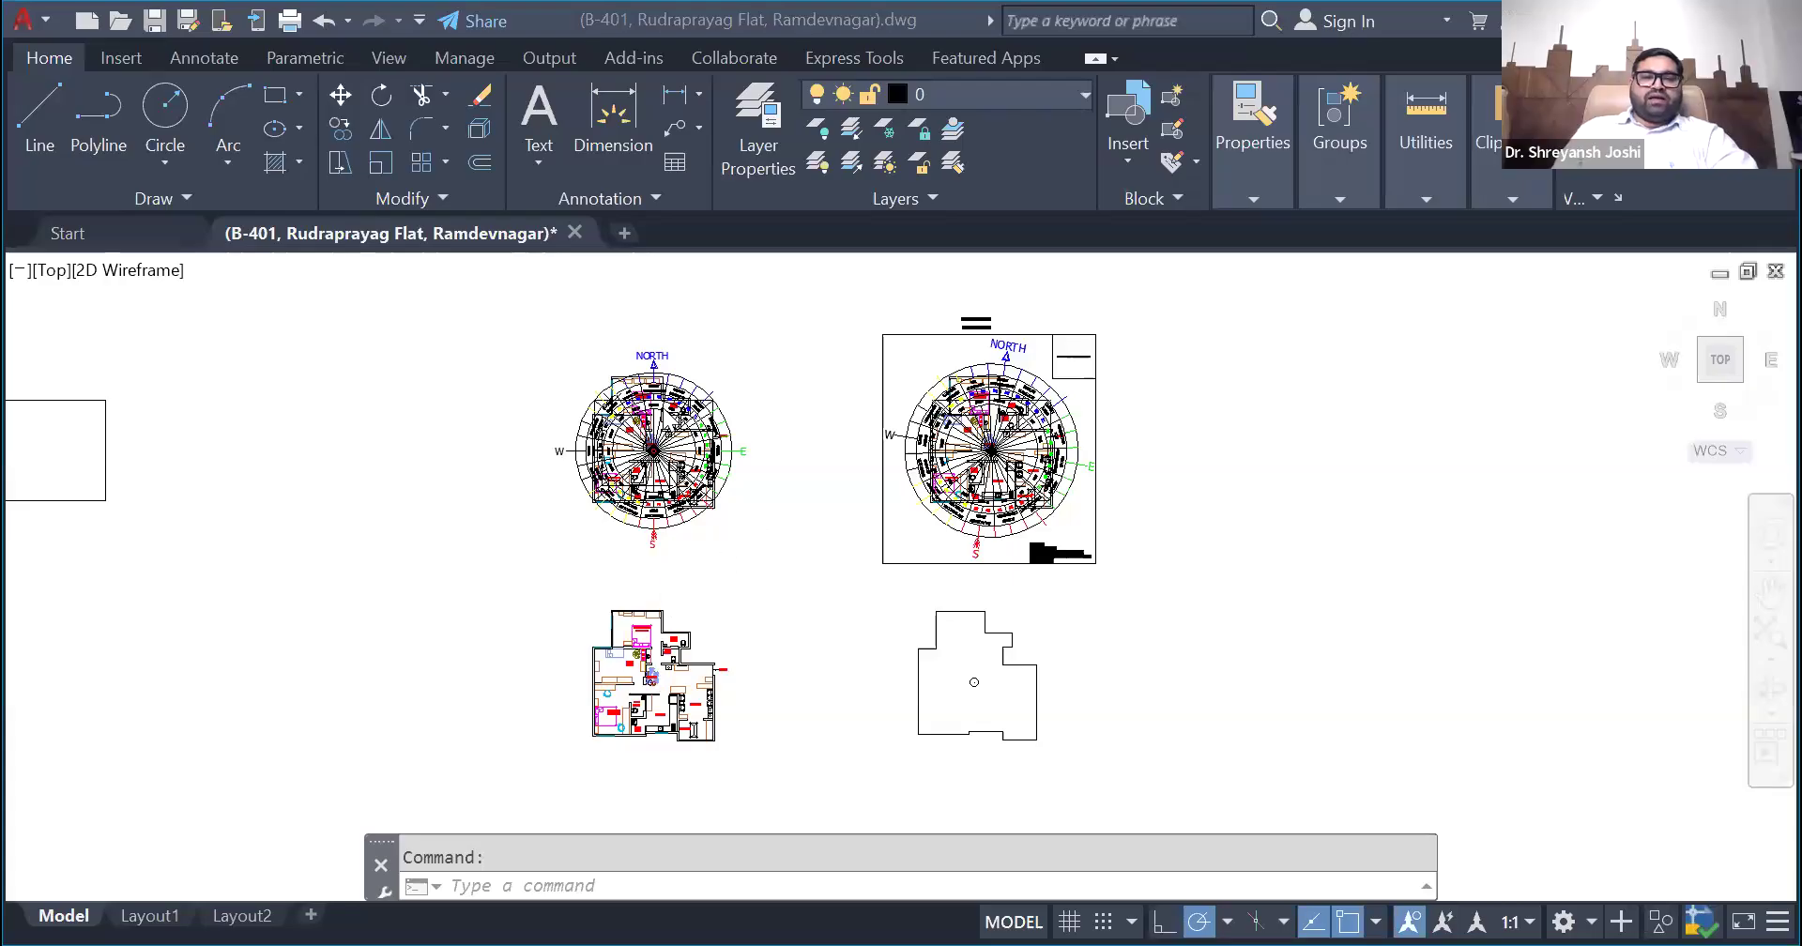
scroll(667, 413, up, 2)
scroll(672, 402, up, 4)
scroll(751, 482, down, 2)
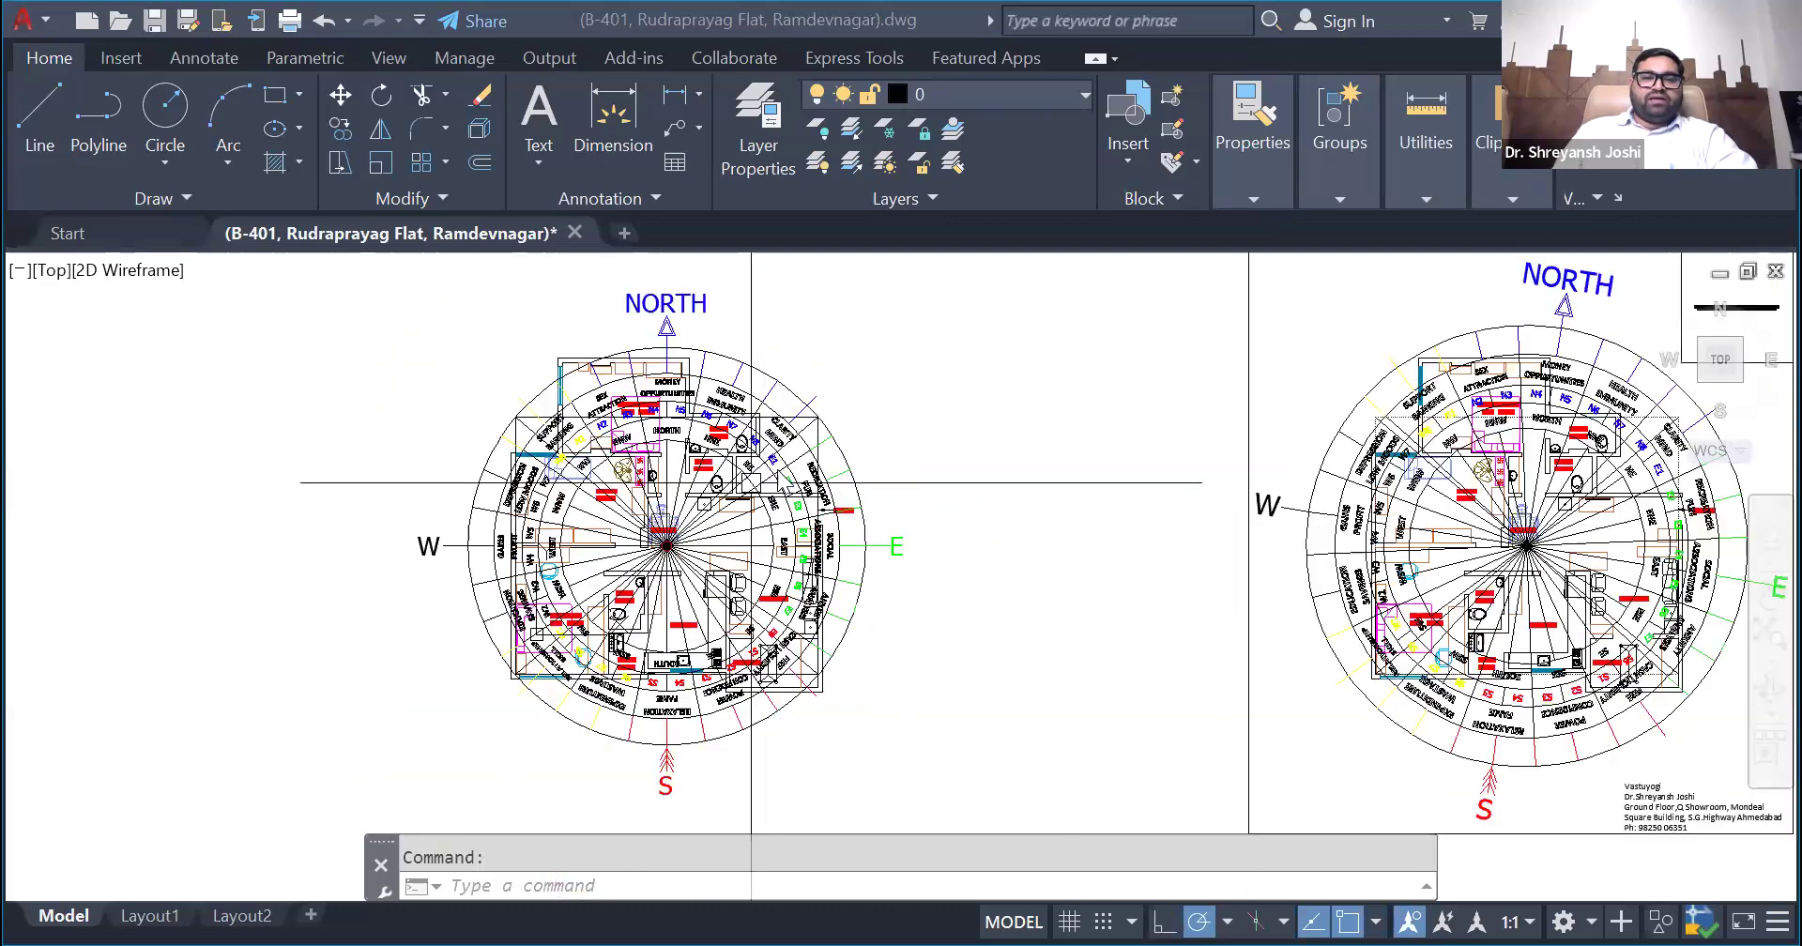
scroll(751, 482, up, 2)
click(813, 430)
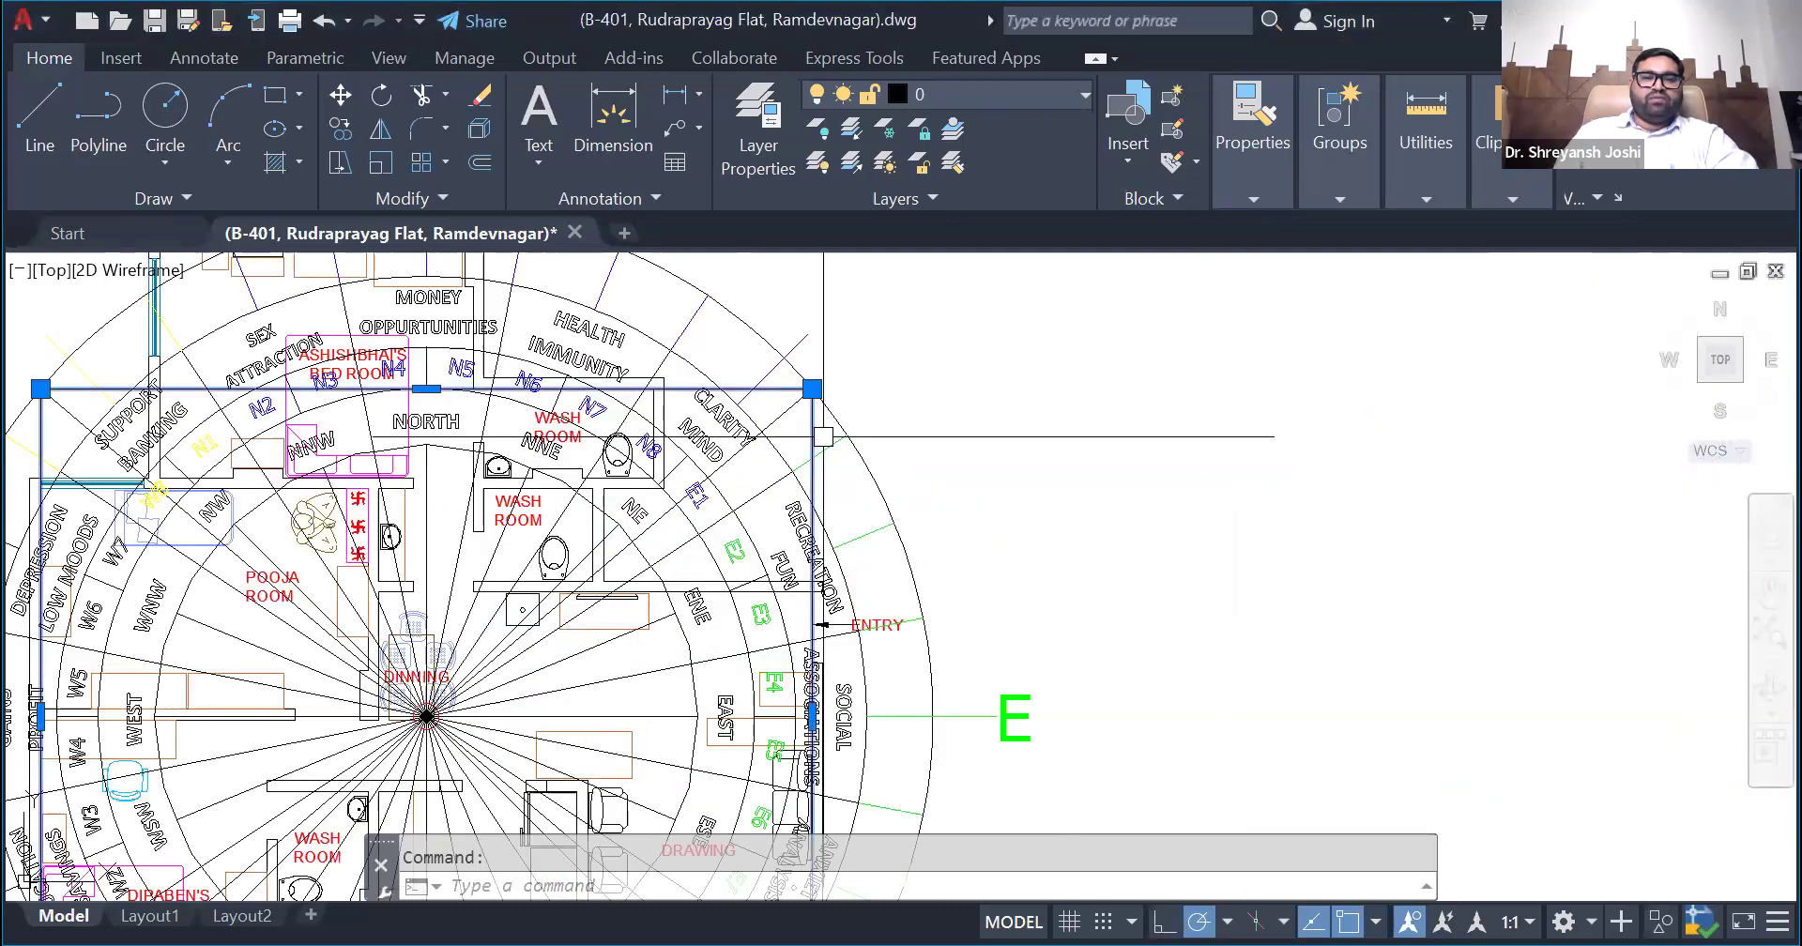
scroll(1025, 437, down, 1)
scroll(1024, 437, down, 2)
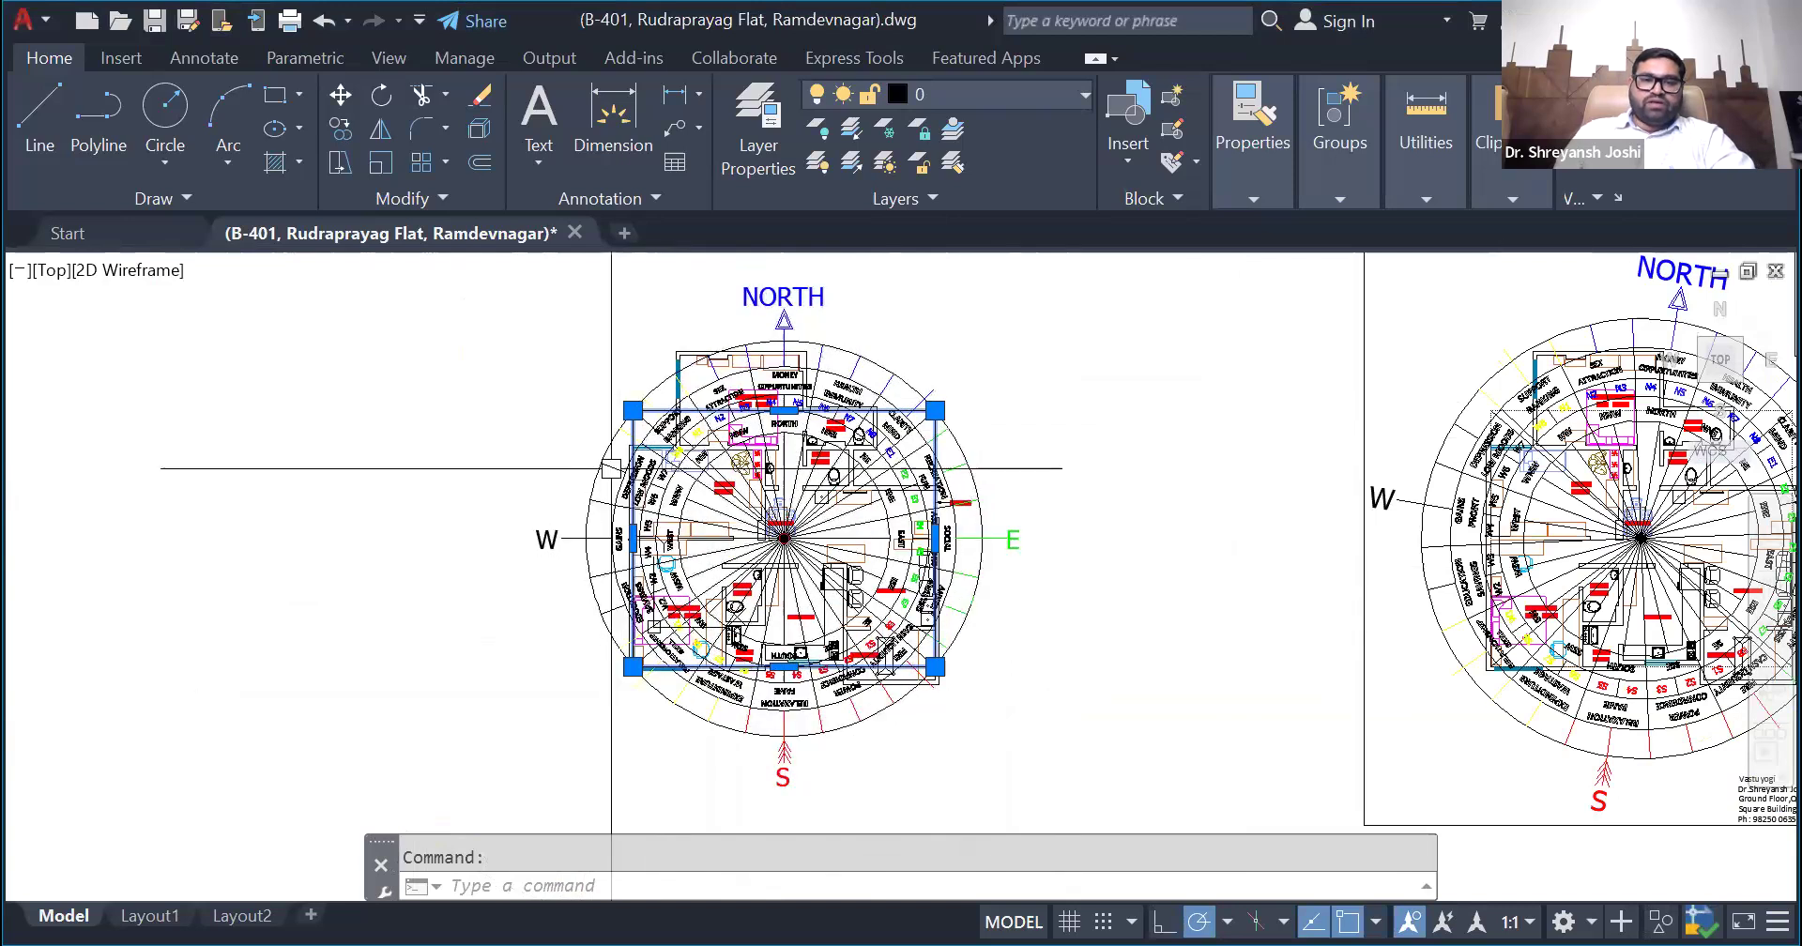
- Measure the horizontal and vertical sides of the rectangle in the upright direction wheel chart
click(1422, 188)
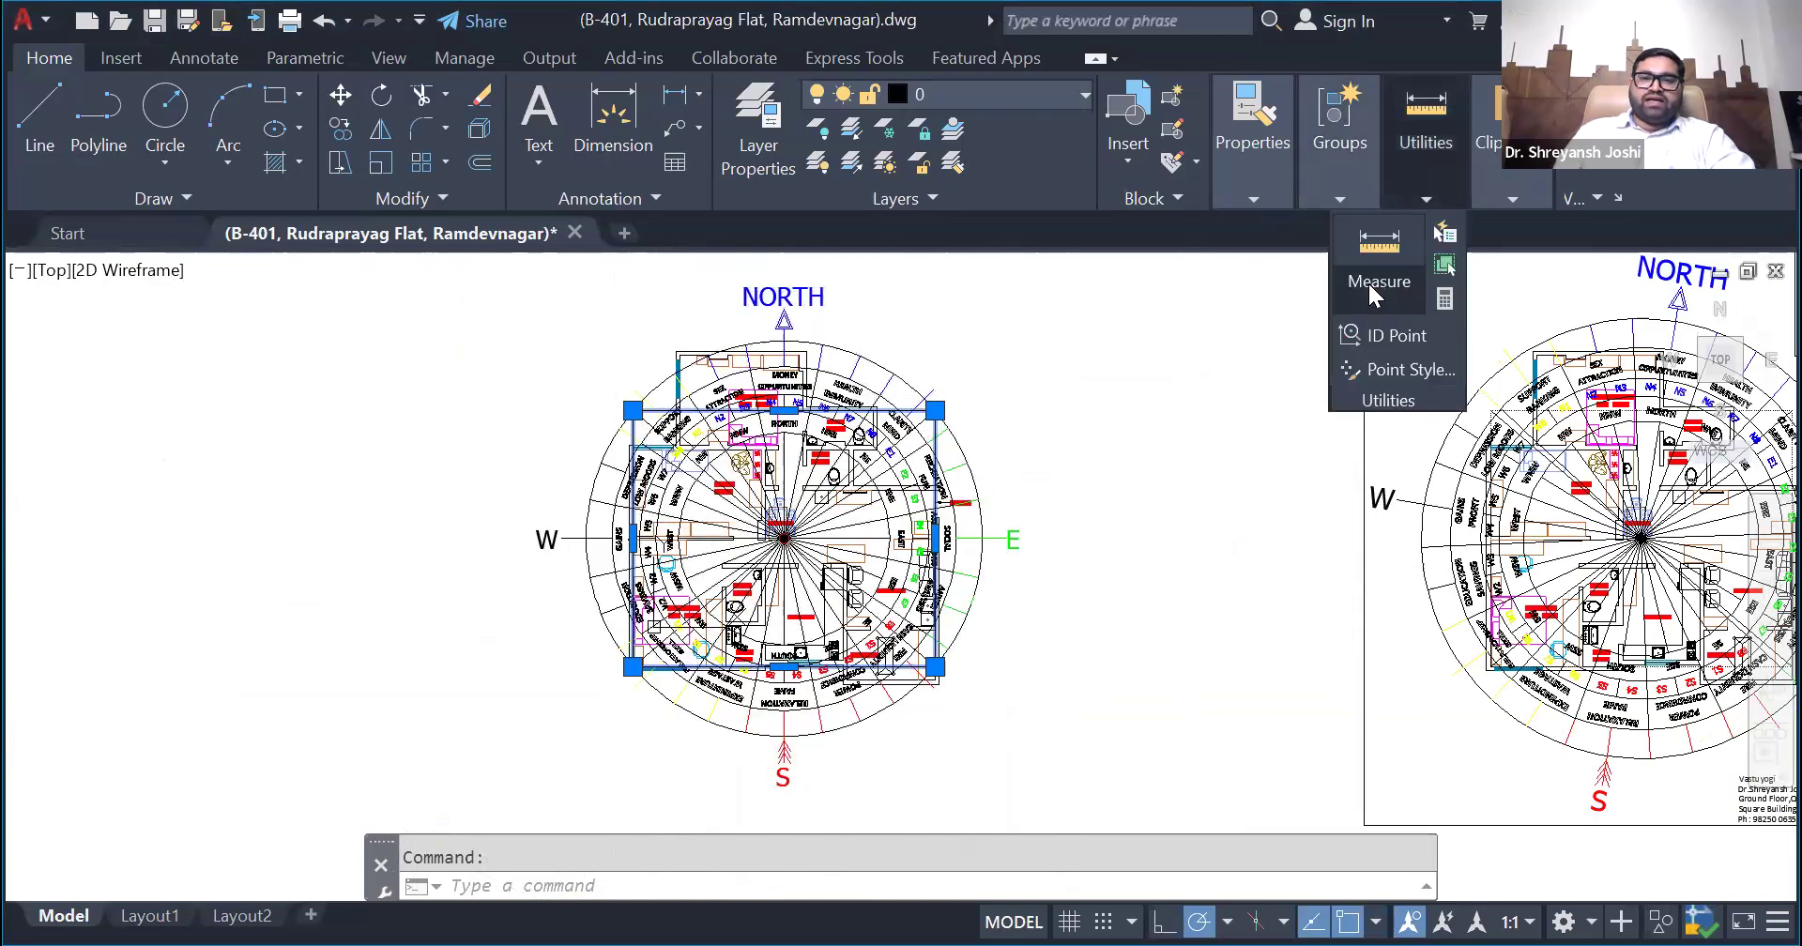
click(1378, 298)
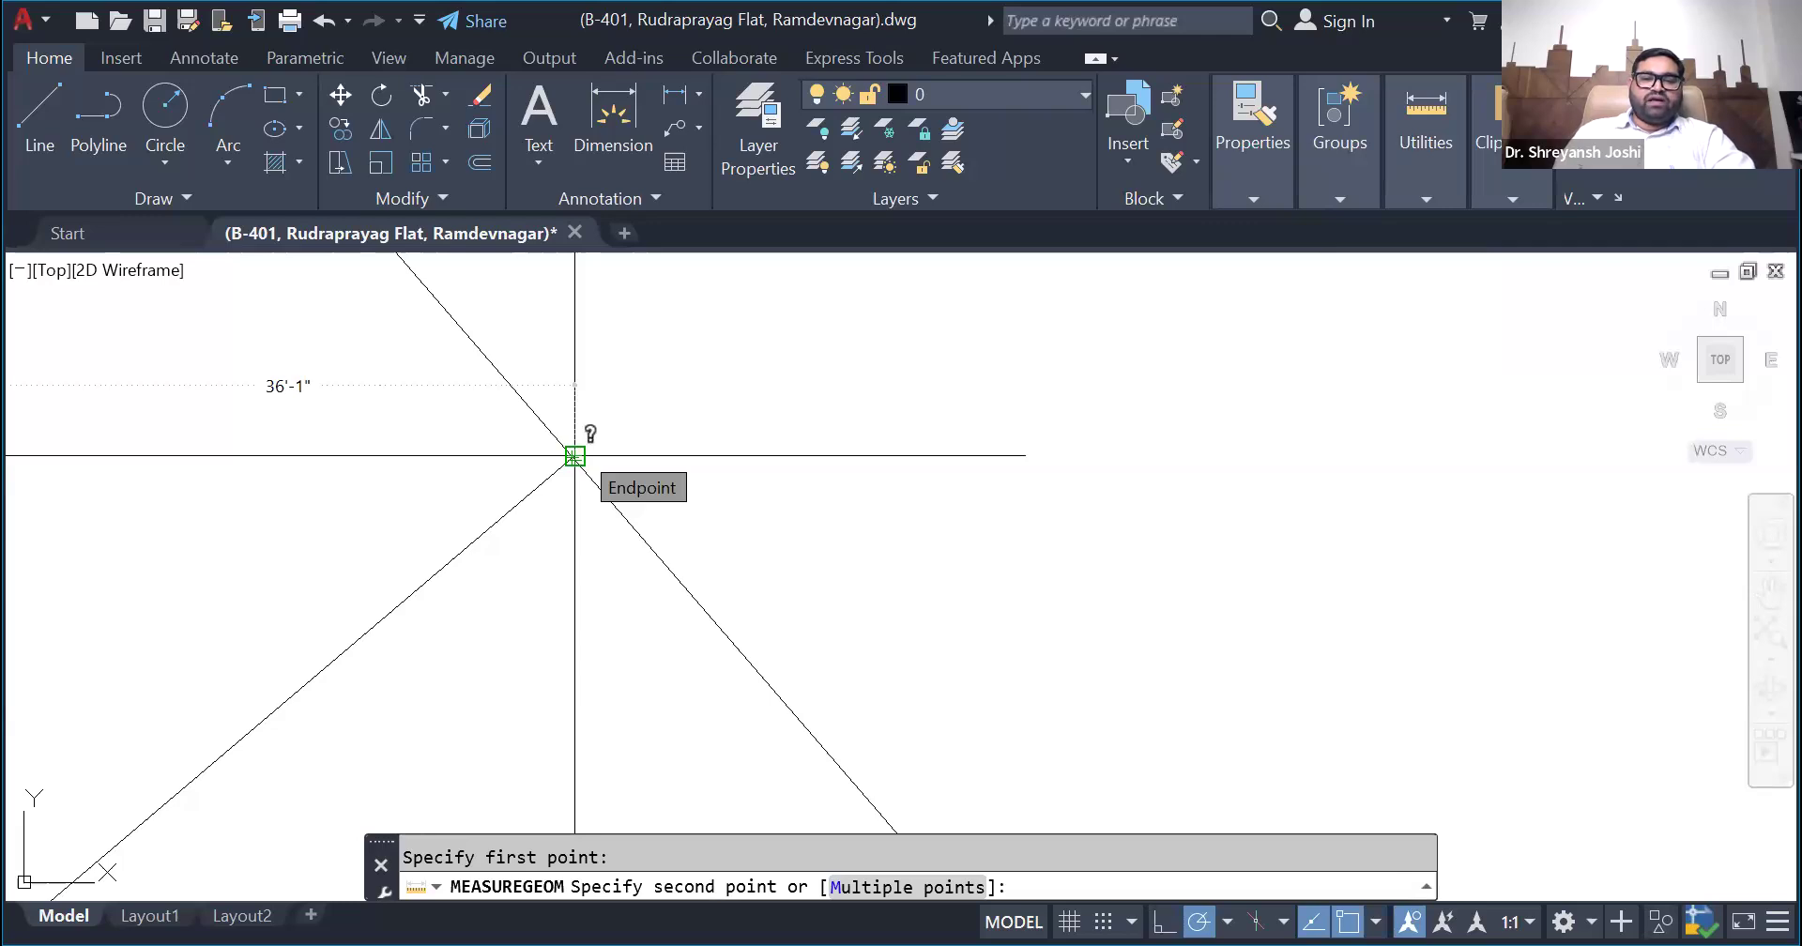
click(922, 769)
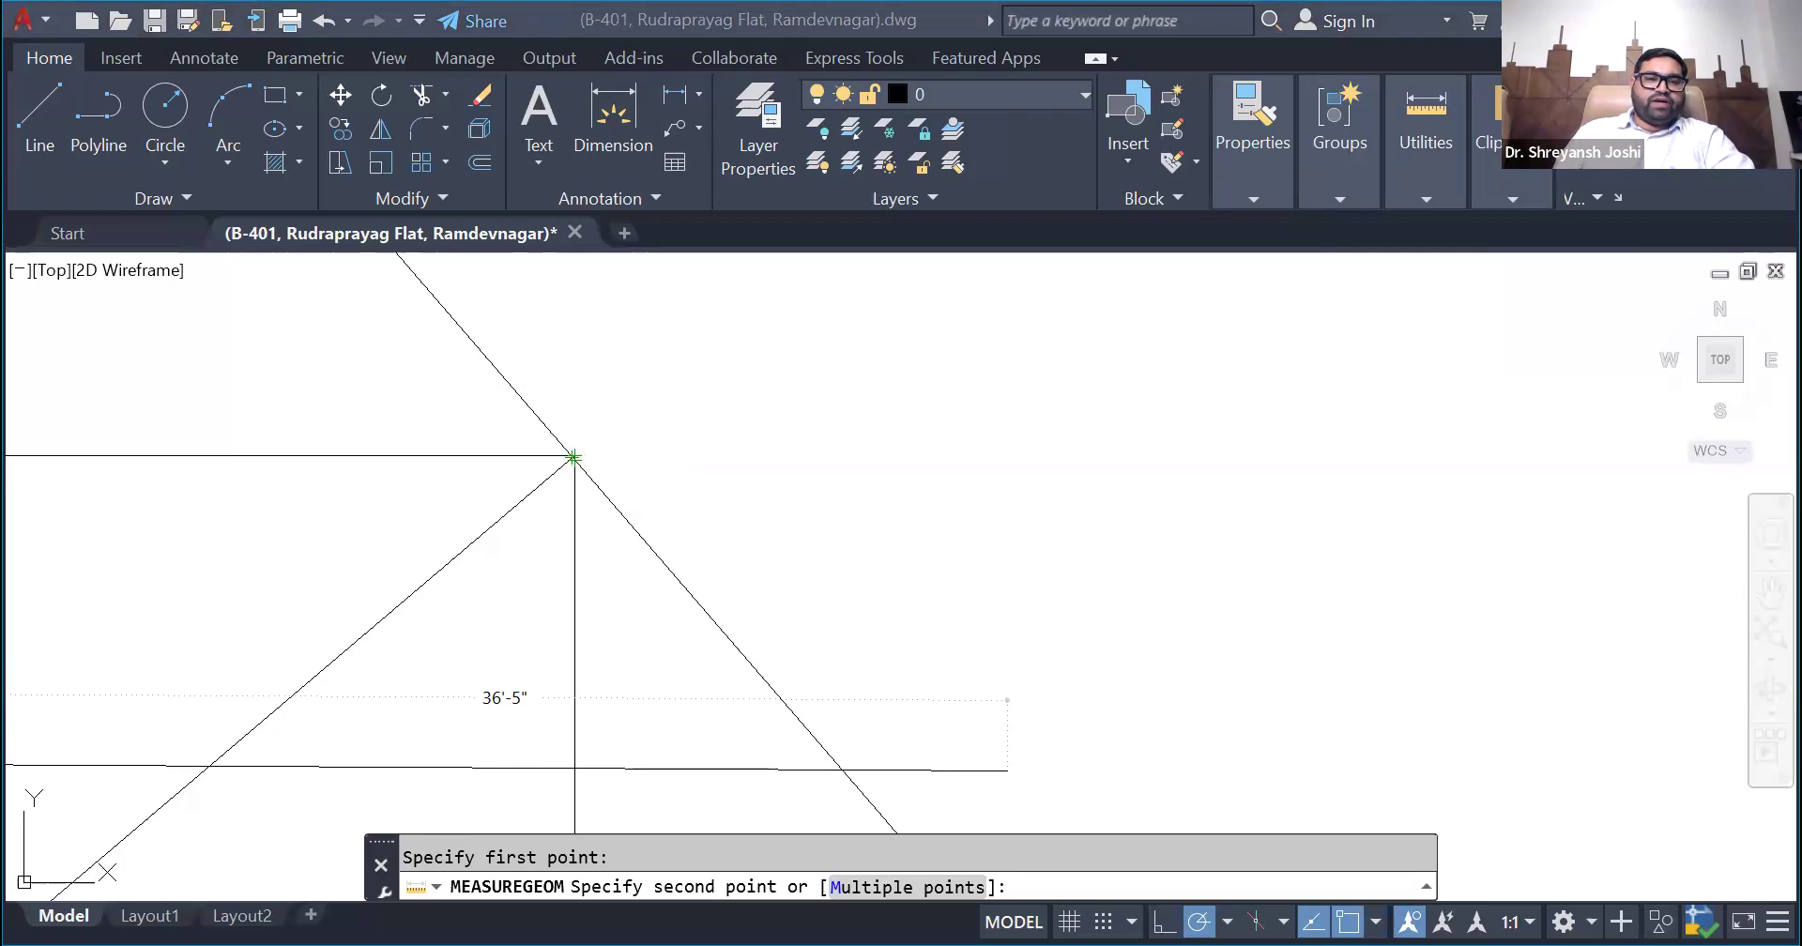
scroll(574, 457, down, 2)
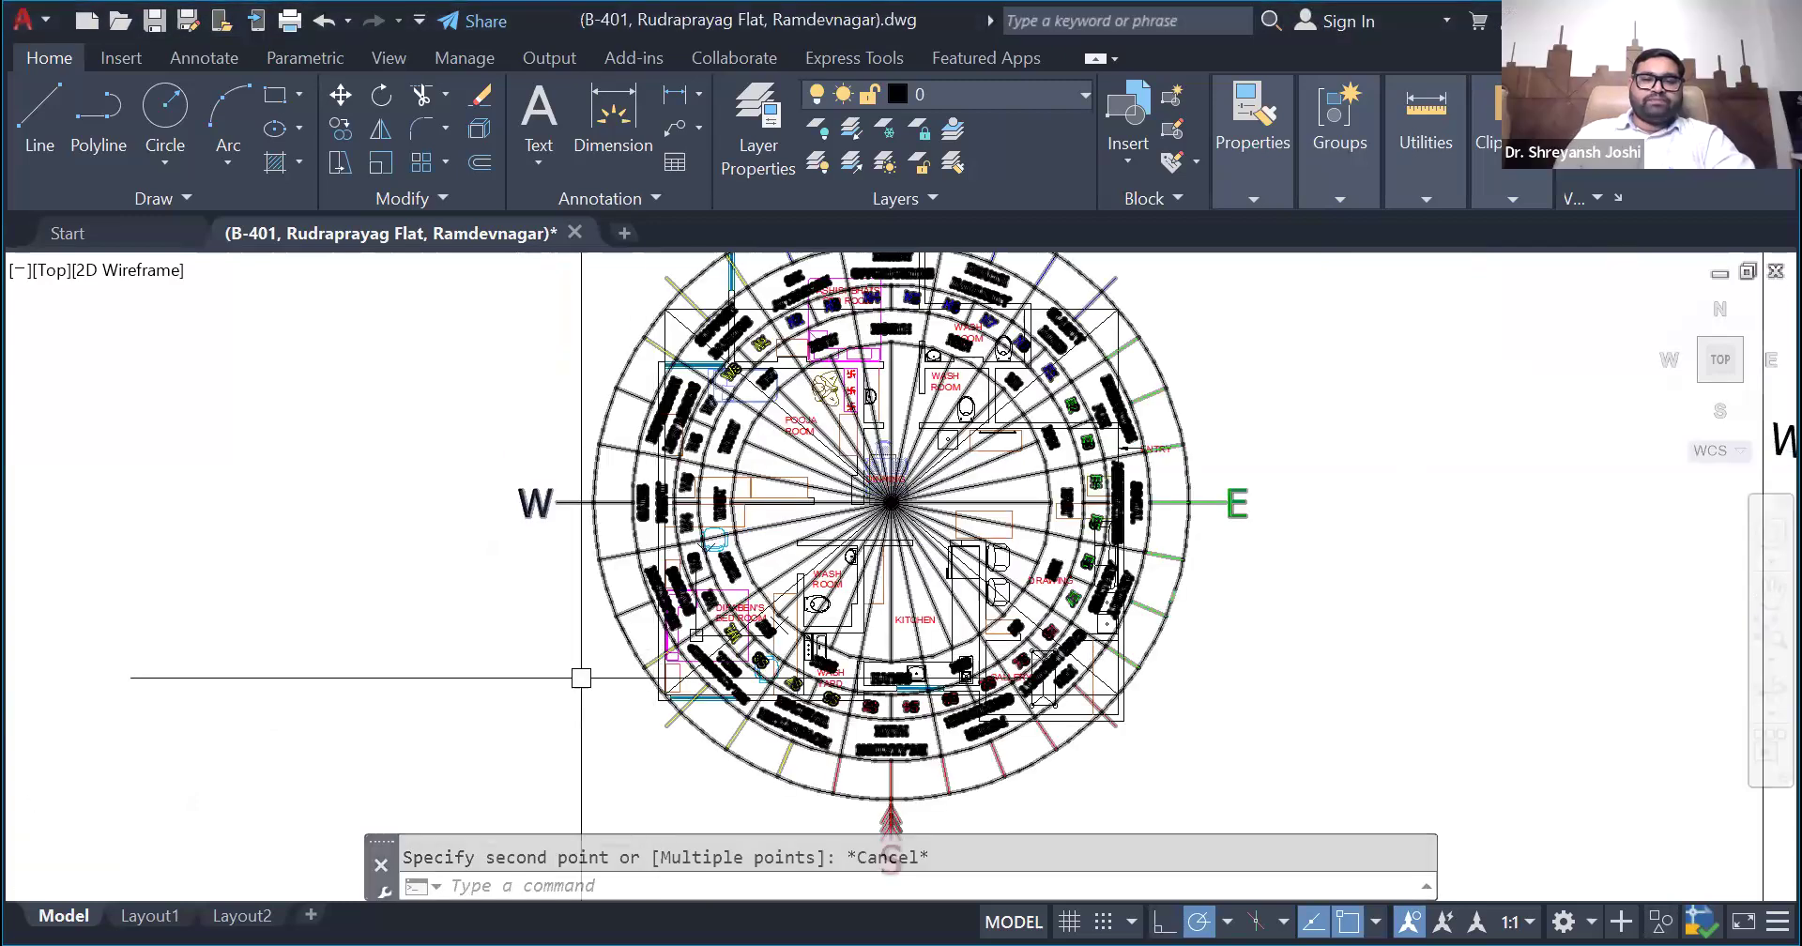
scroll(580, 677, down, 2)
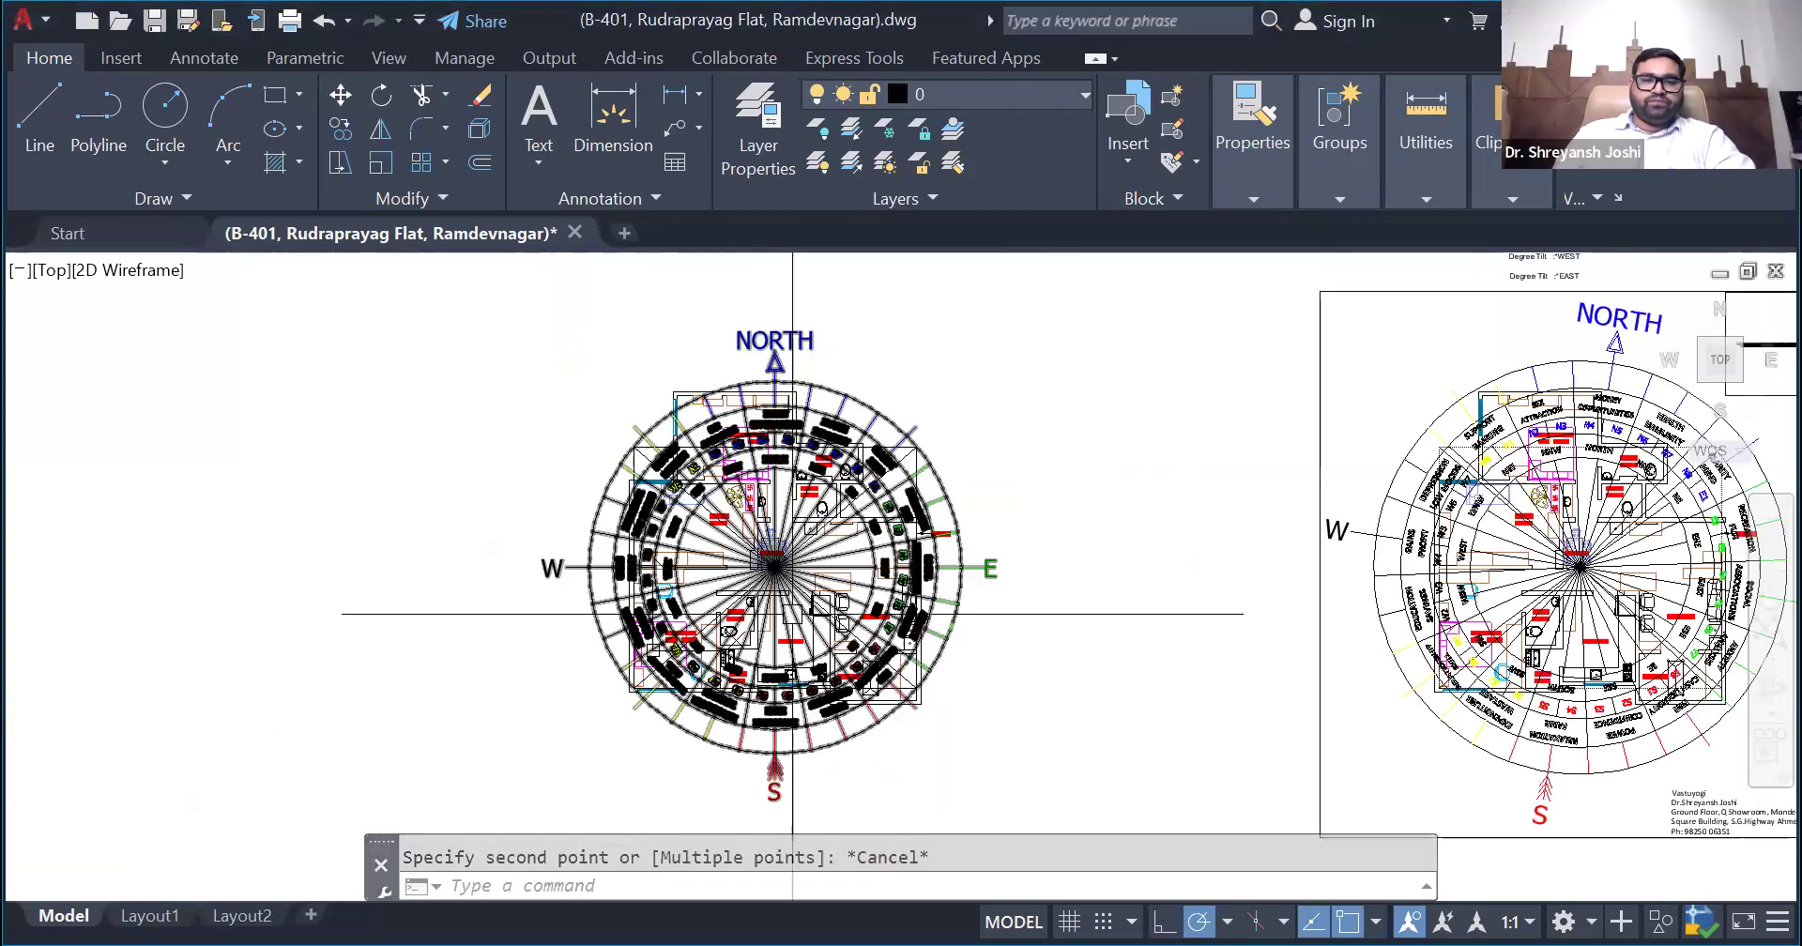
- Select the rectangle around the plan in the upright direction wheel chart again
scroll(792, 614, up, 4)
scroll(499, 378, down, 2)
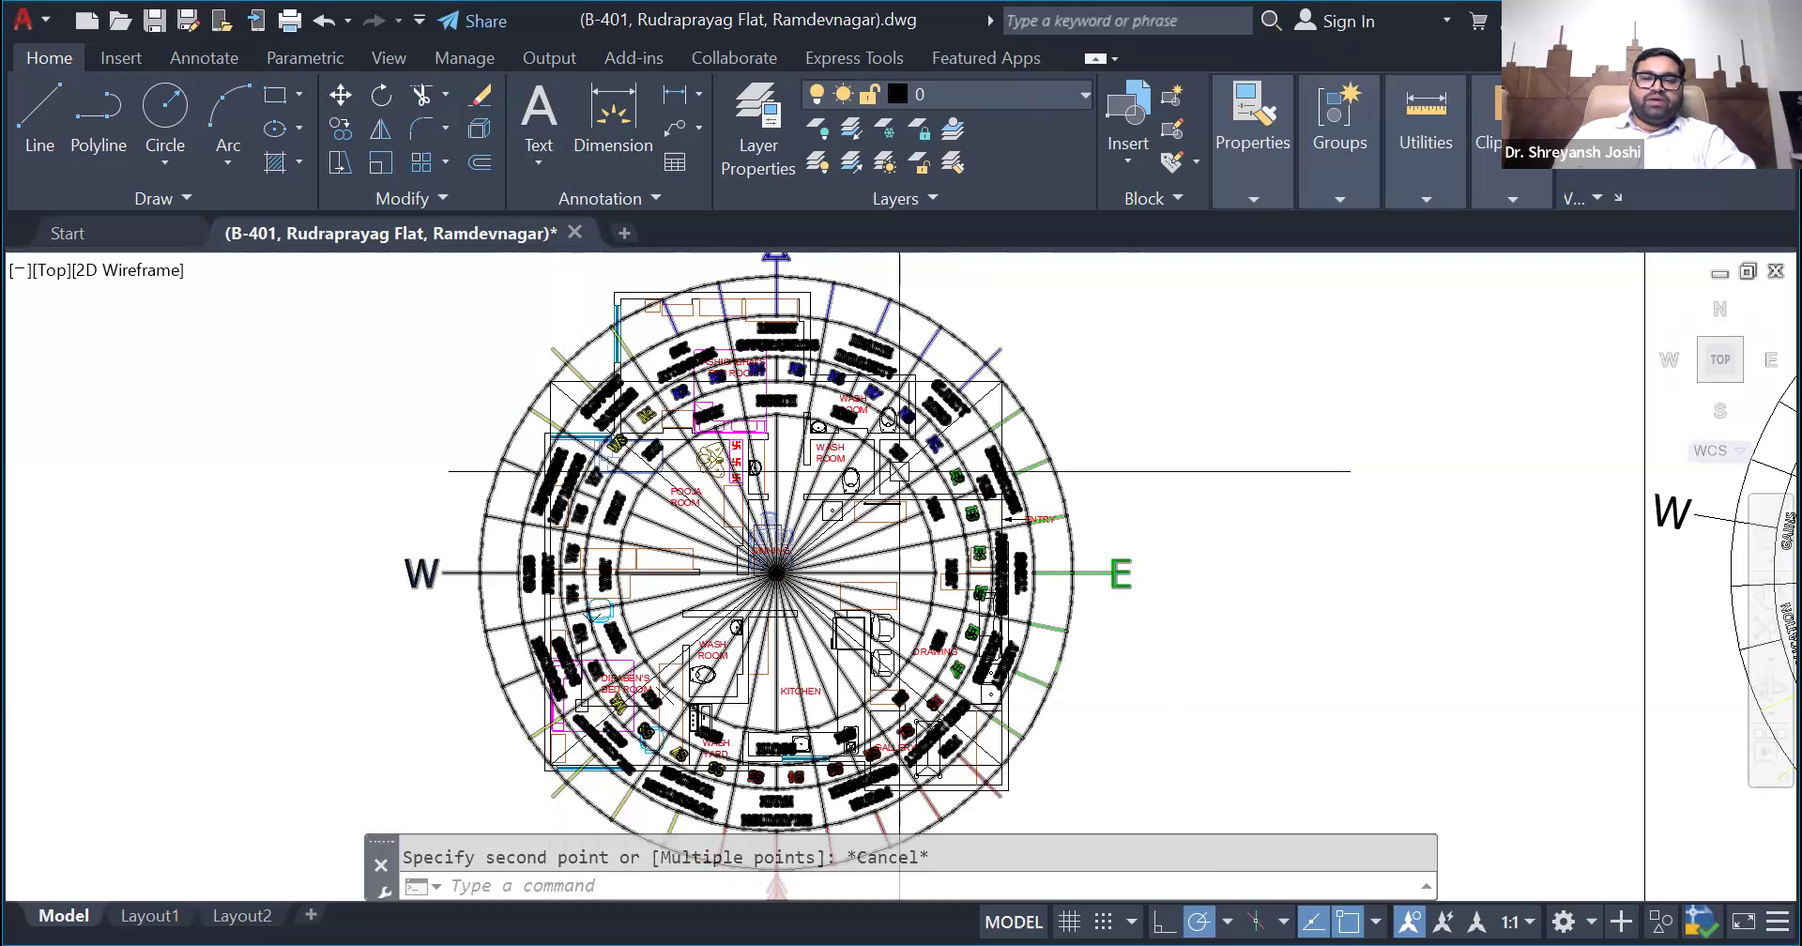
scroll(1136, 402, down, 2)
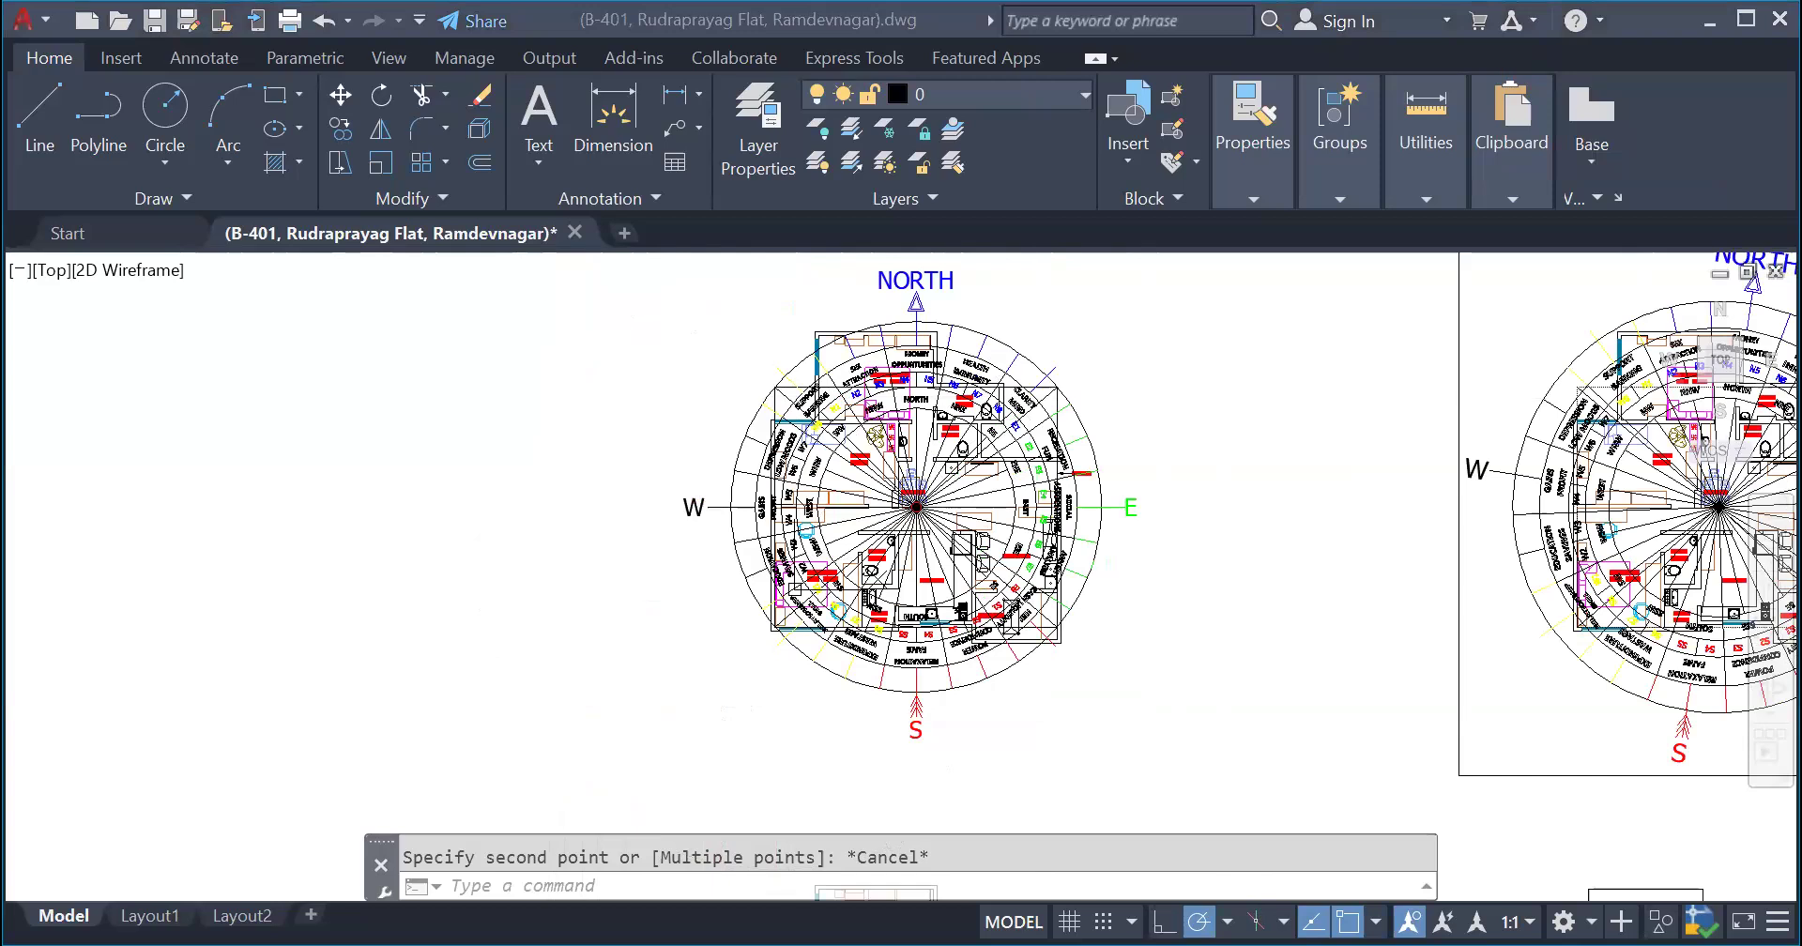
scroll(1064, 405, up, 2)
click(1052, 404)
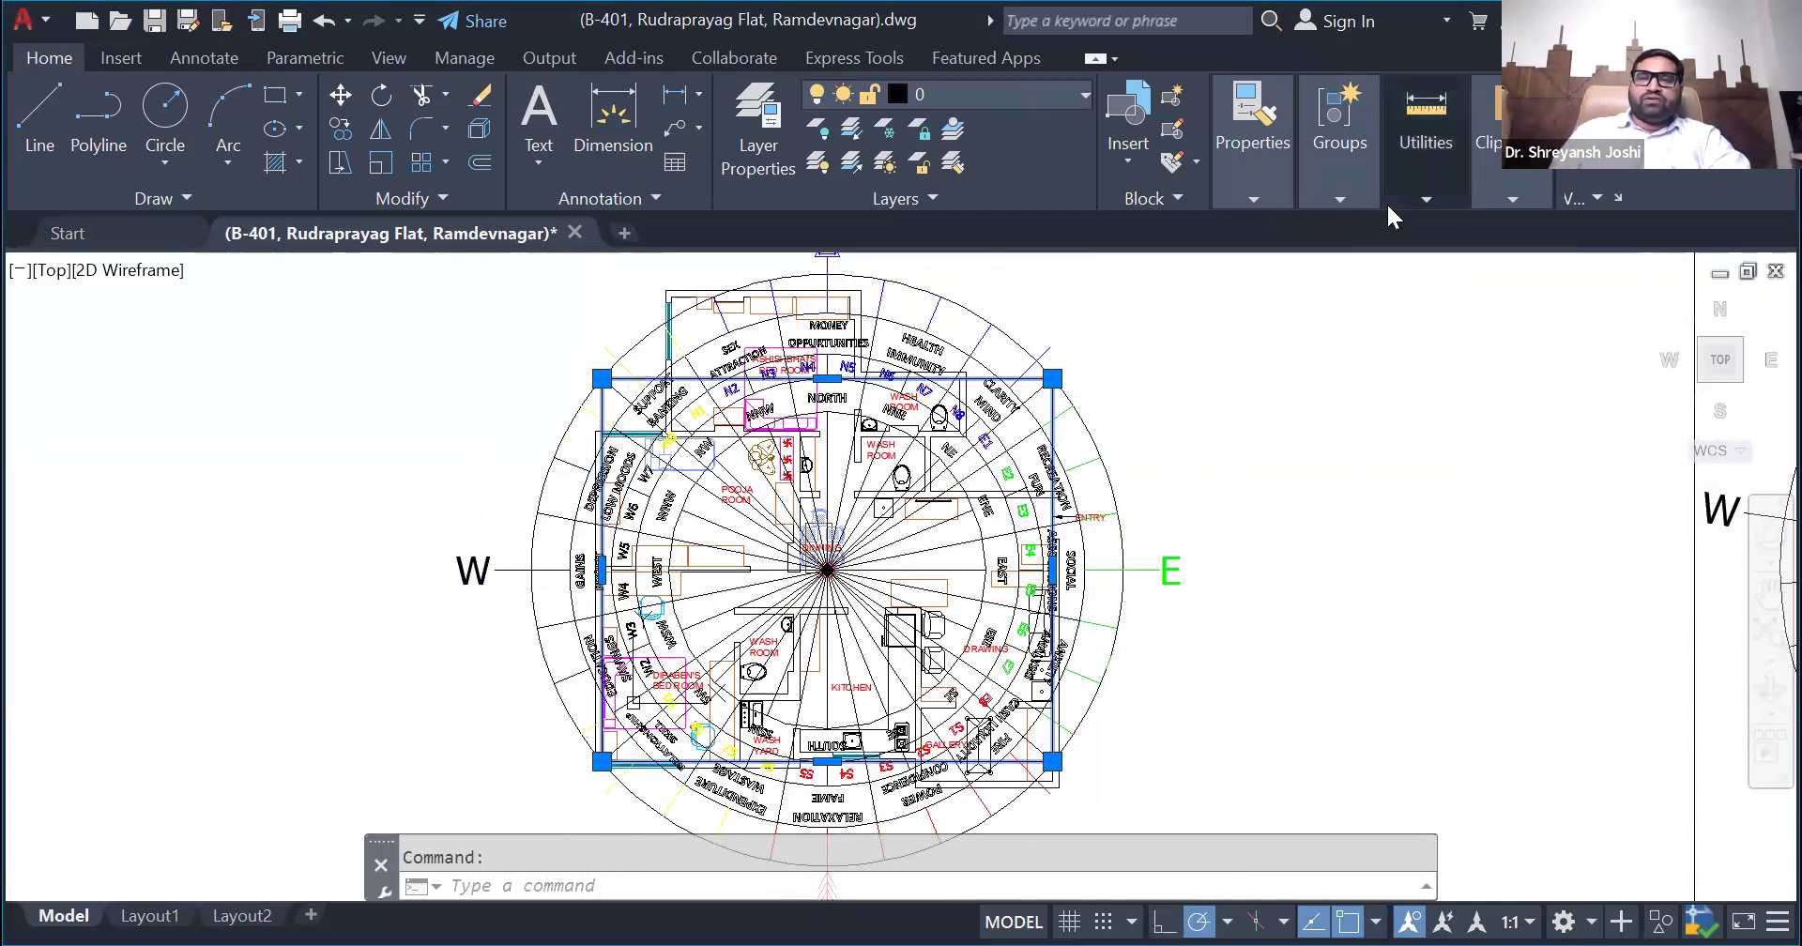
- Measure the rectangle's width and height with the Distance tool, starting from its north-west corner
click(1416, 169)
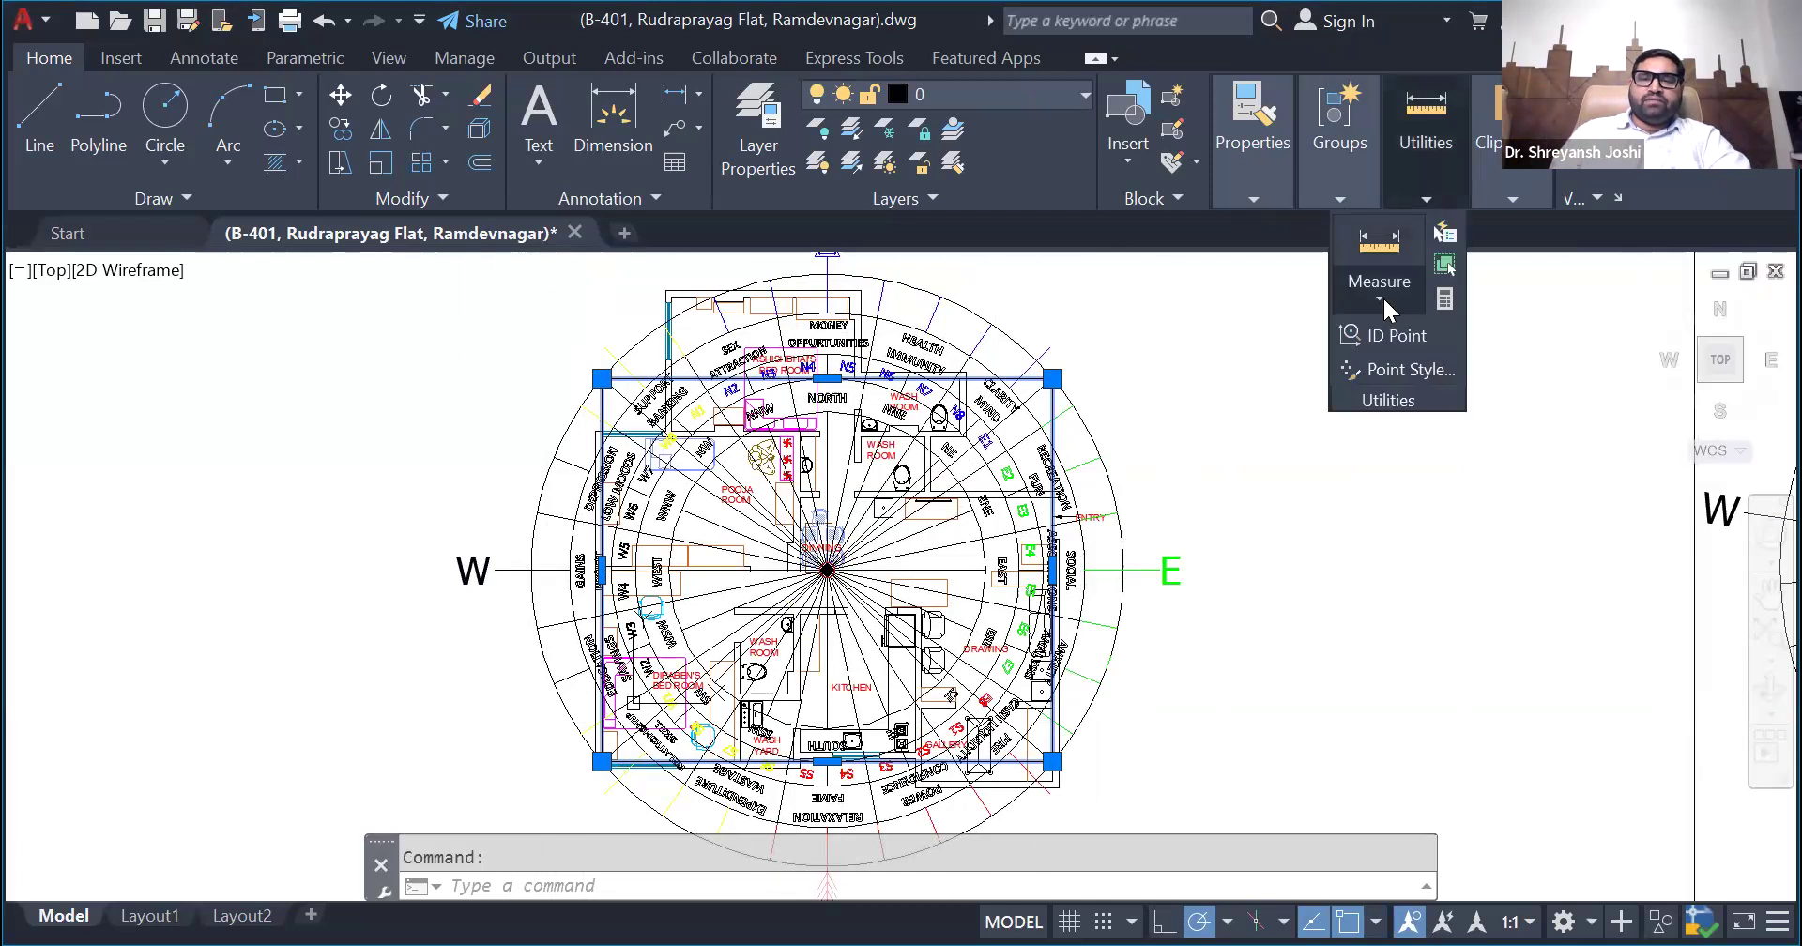
click(1379, 297)
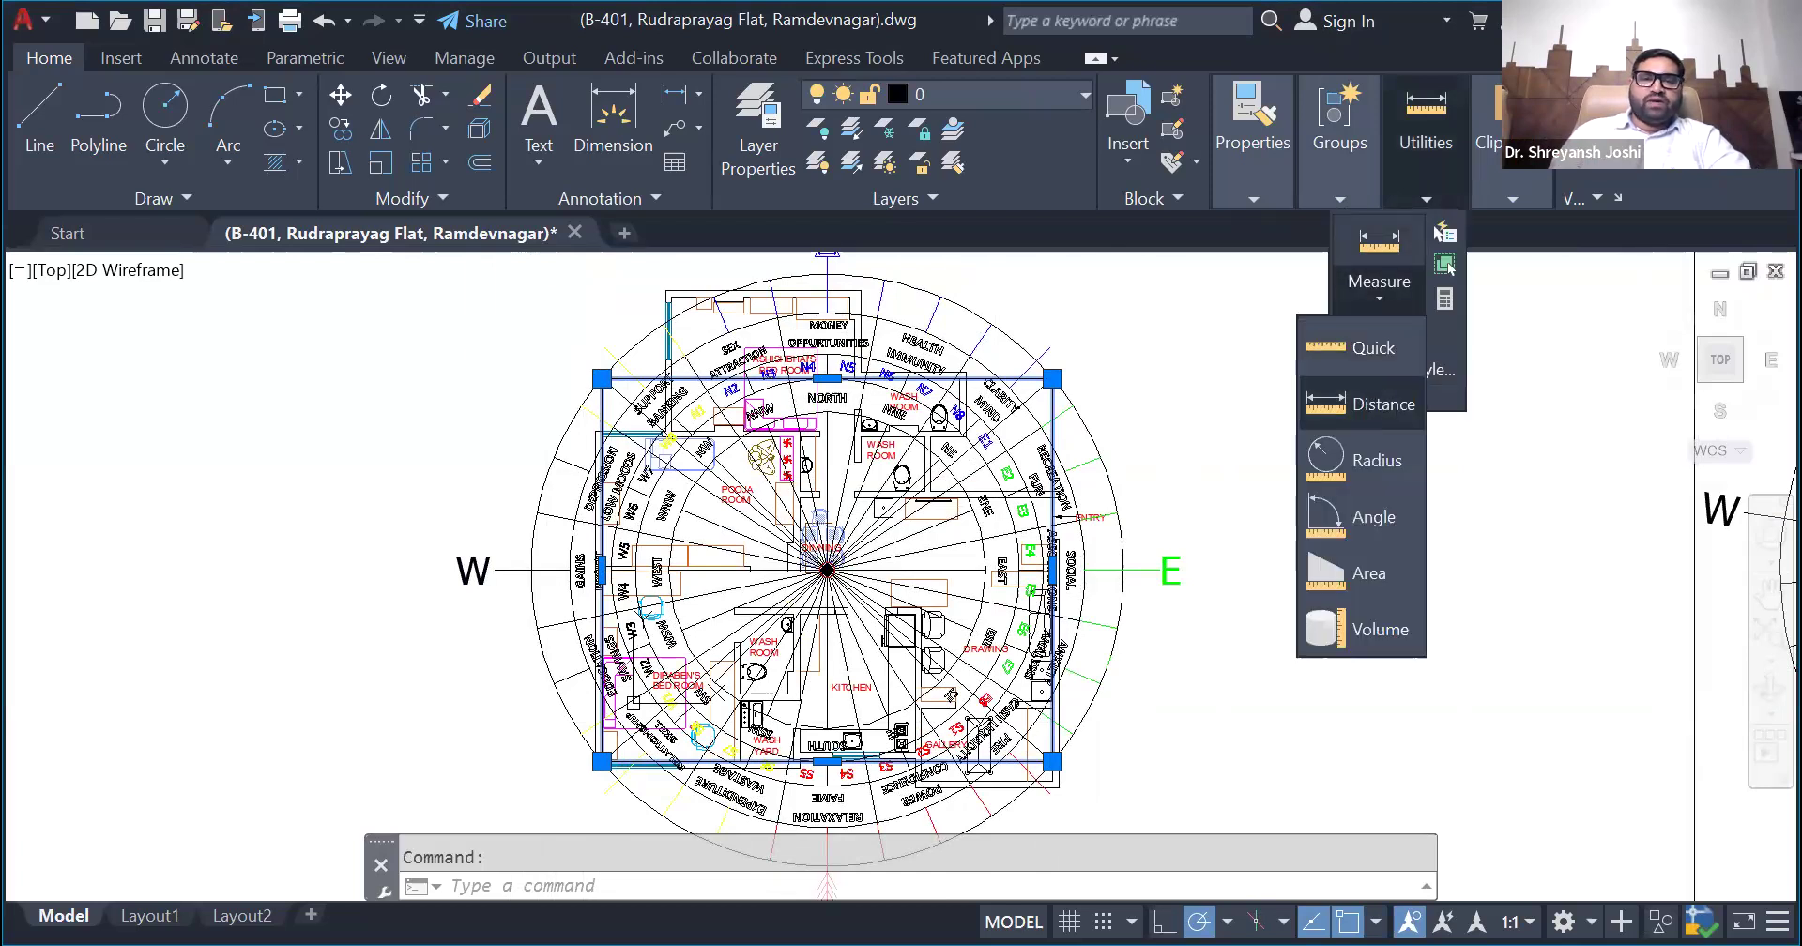
click(1375, 403)
click(603, 376)
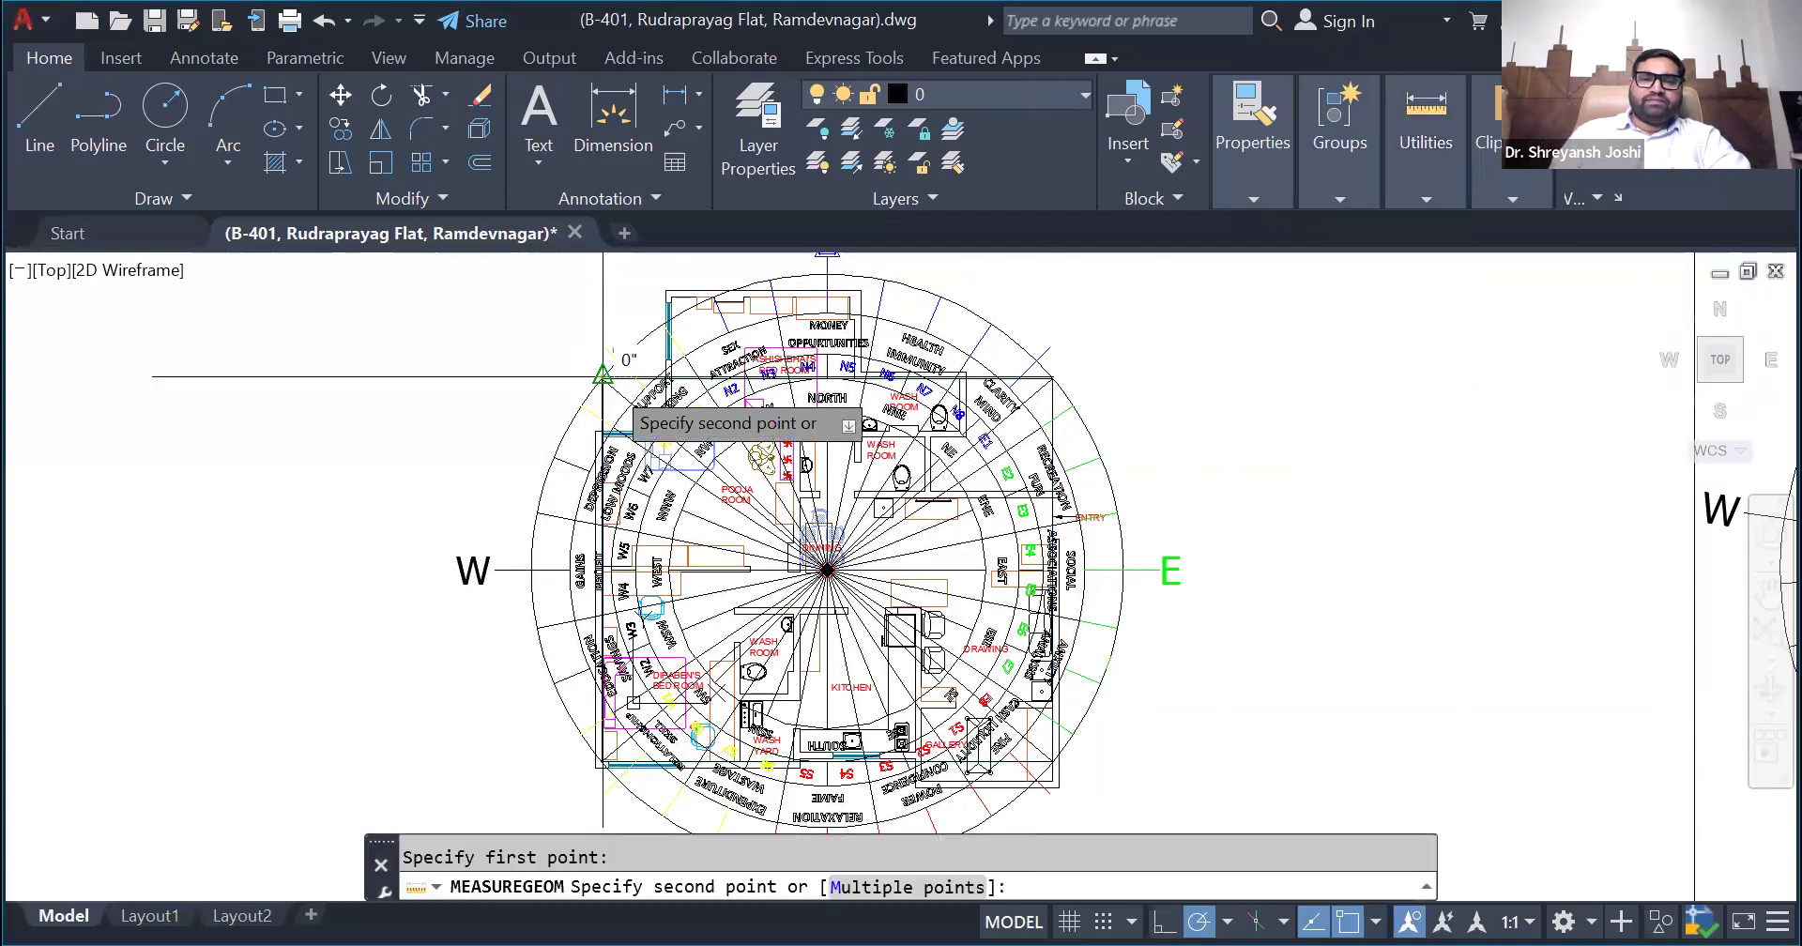
scroll(1058, 383, up, 8)
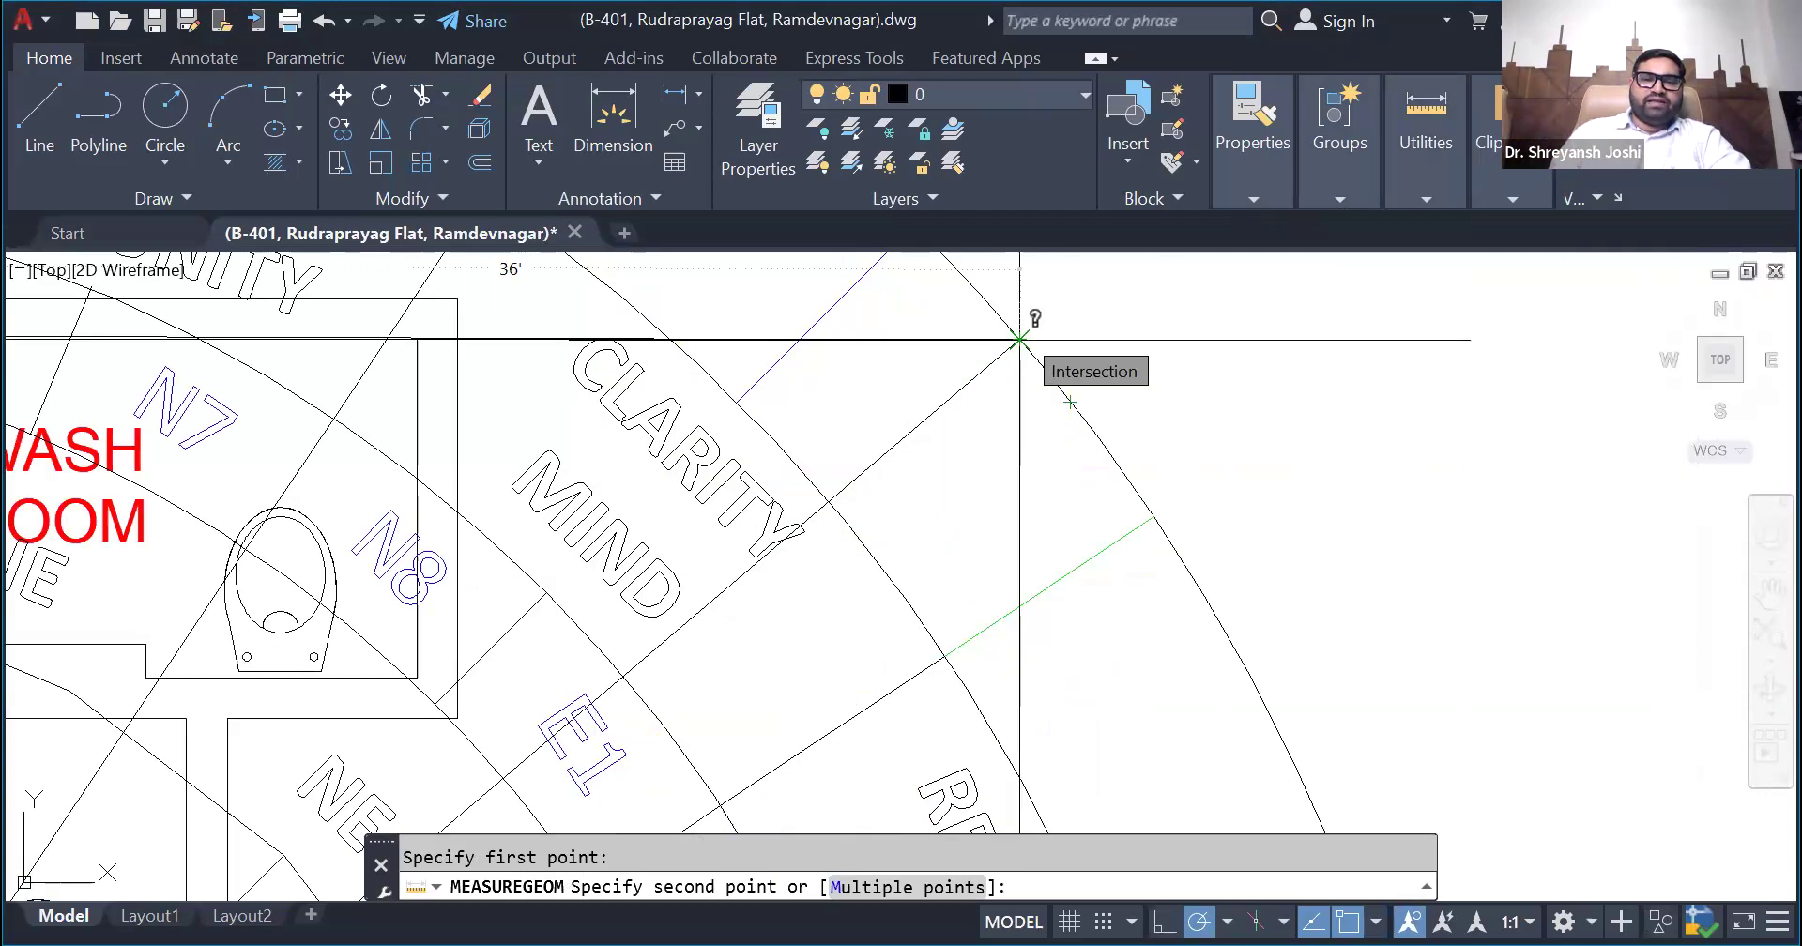
scroll(836, 725, down, 5)
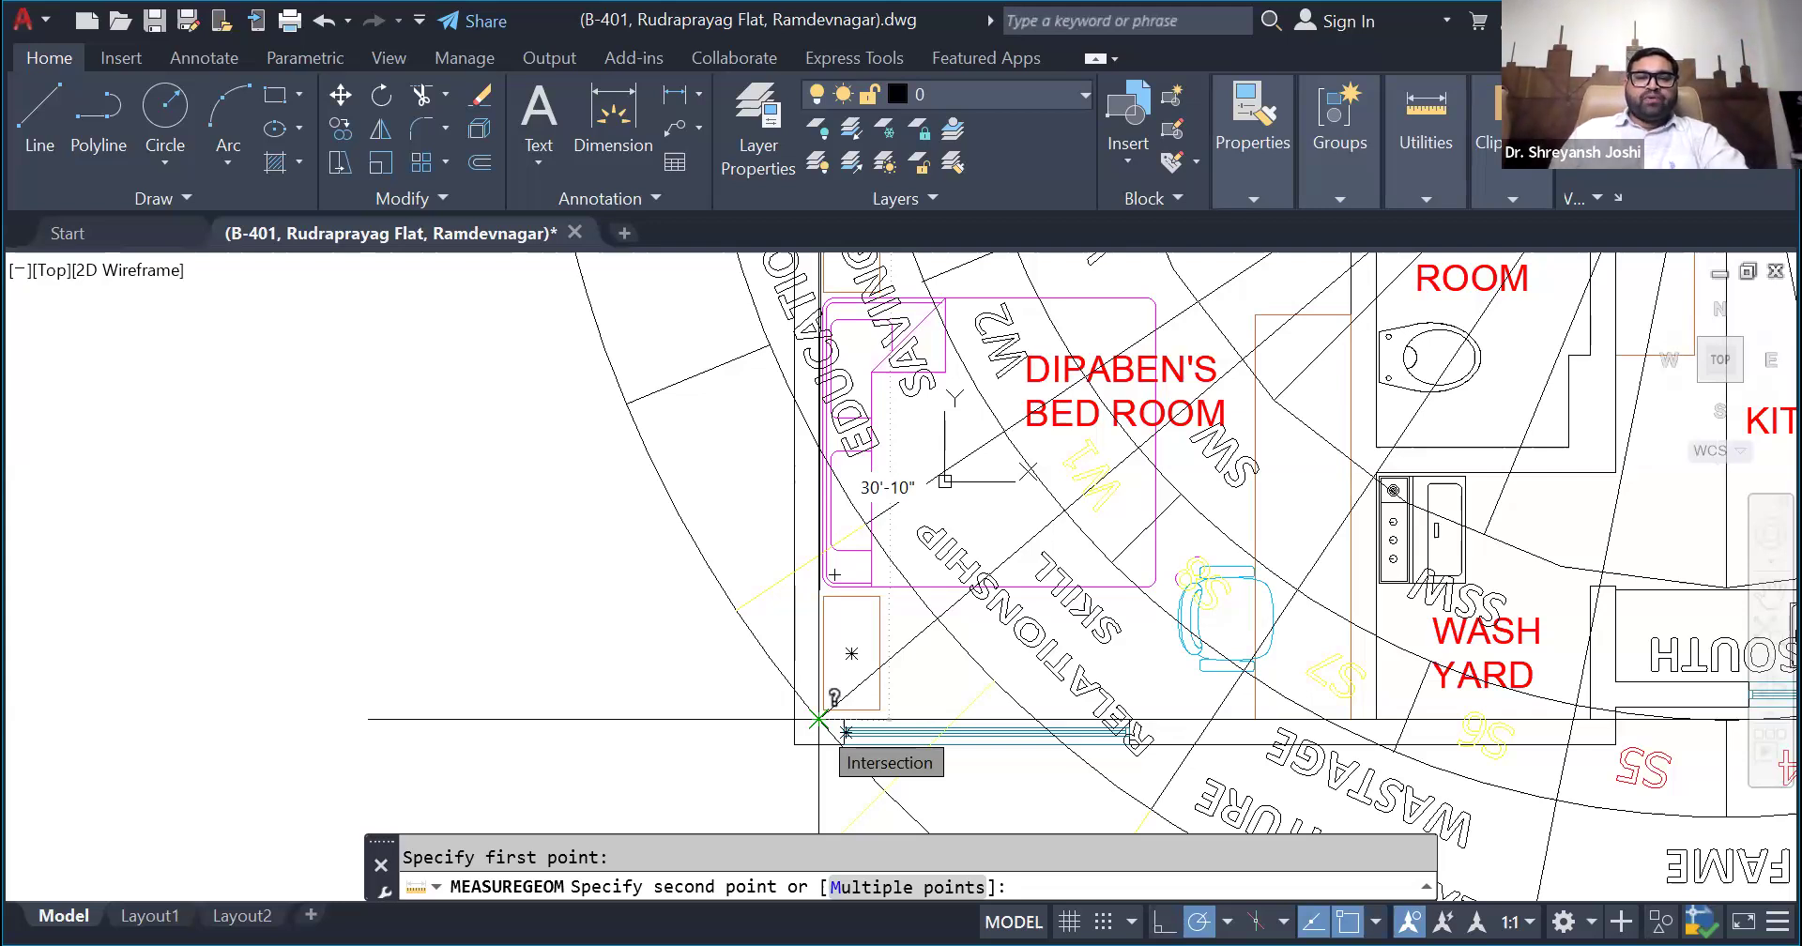
scroll(818, 718, up, 2)
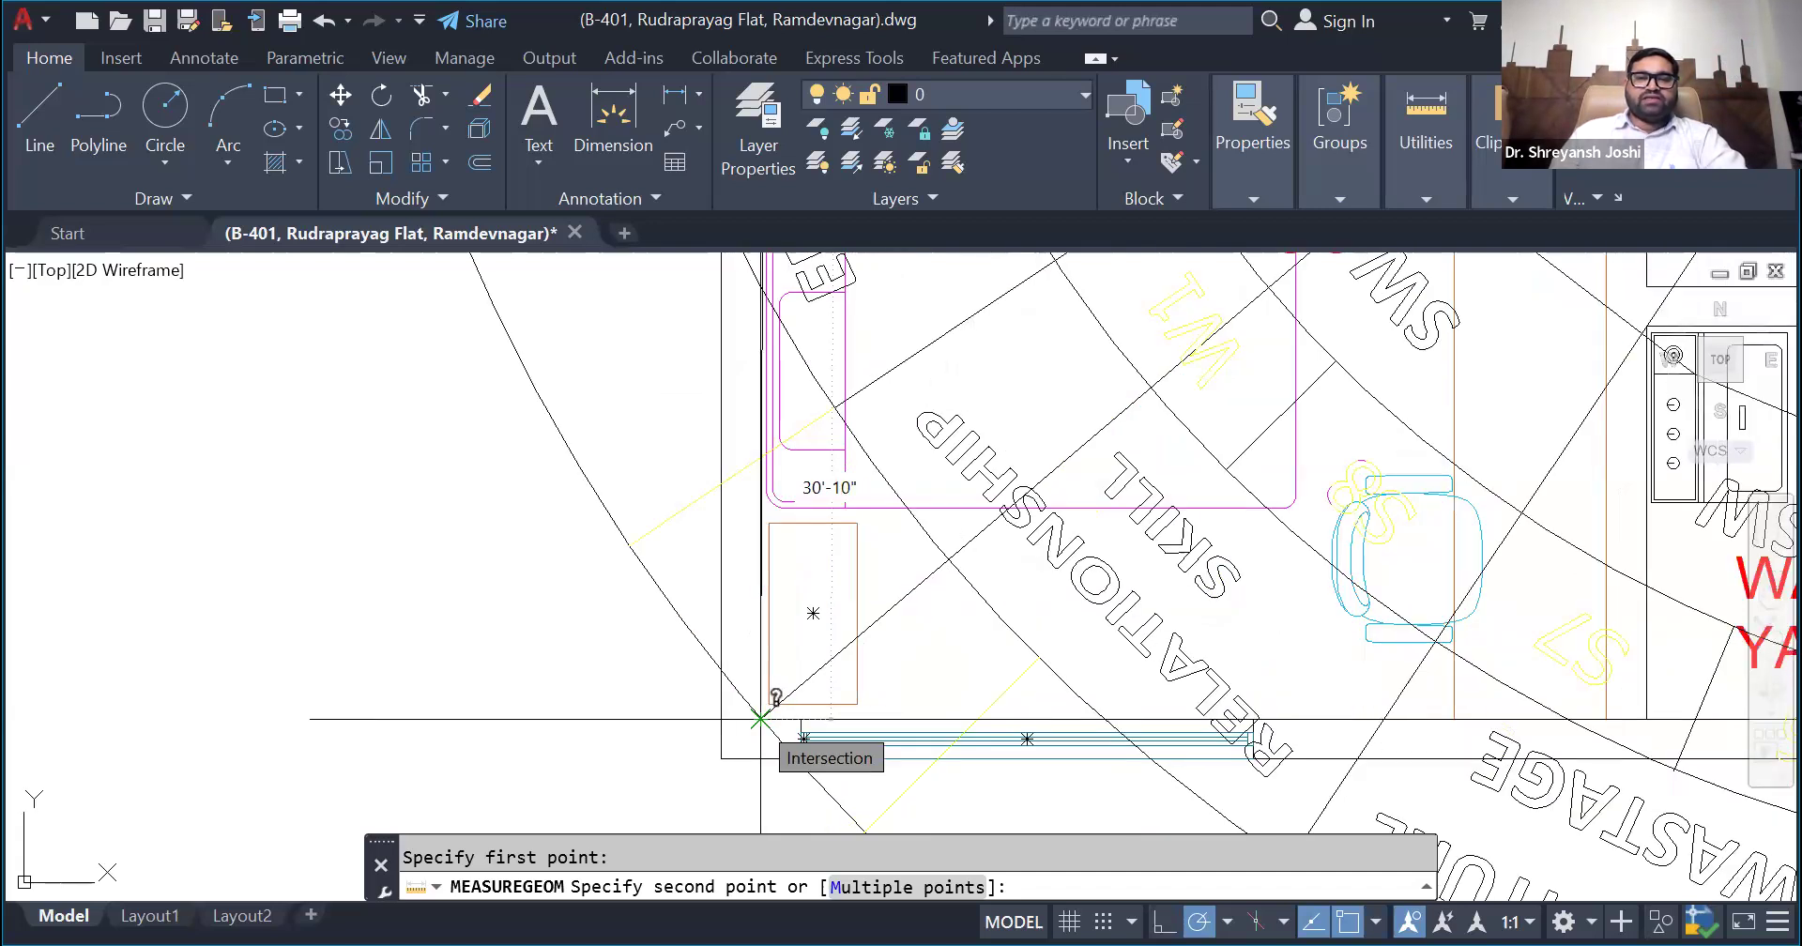
scroll(760, 718, down, 9)
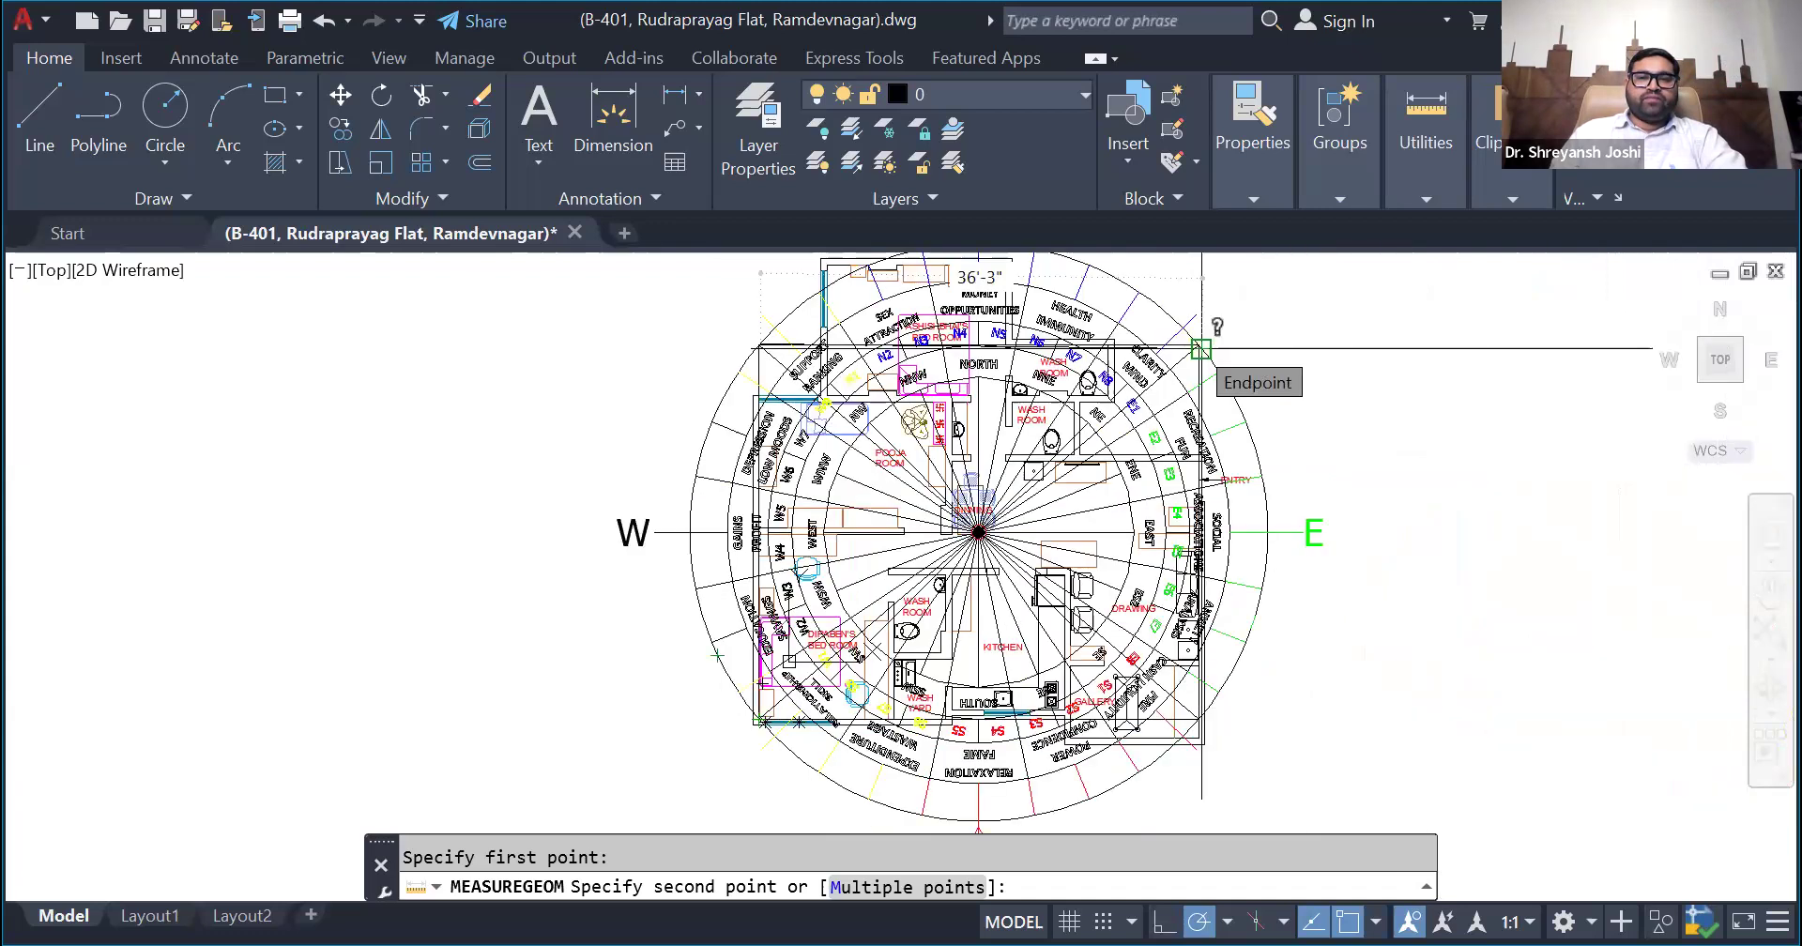
key(Escape)
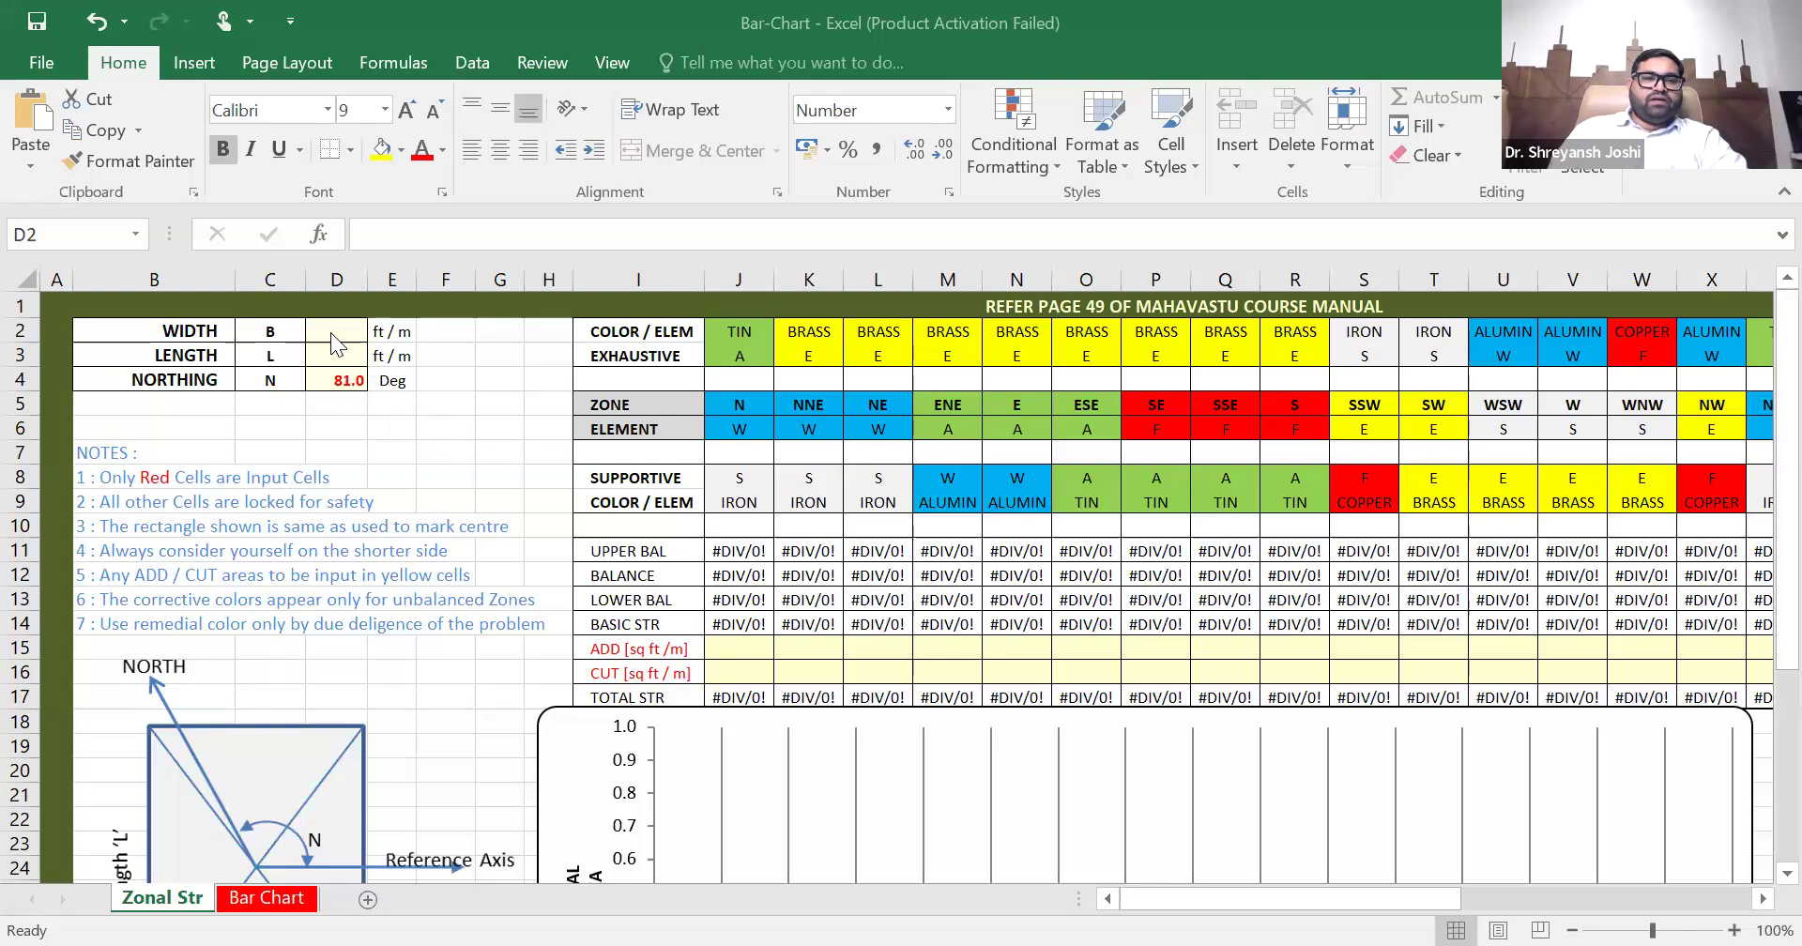
- Switch to the Bar-Chart workbook in Excel and set the width to 36.1 and the length to 30.8
click(330, 334)
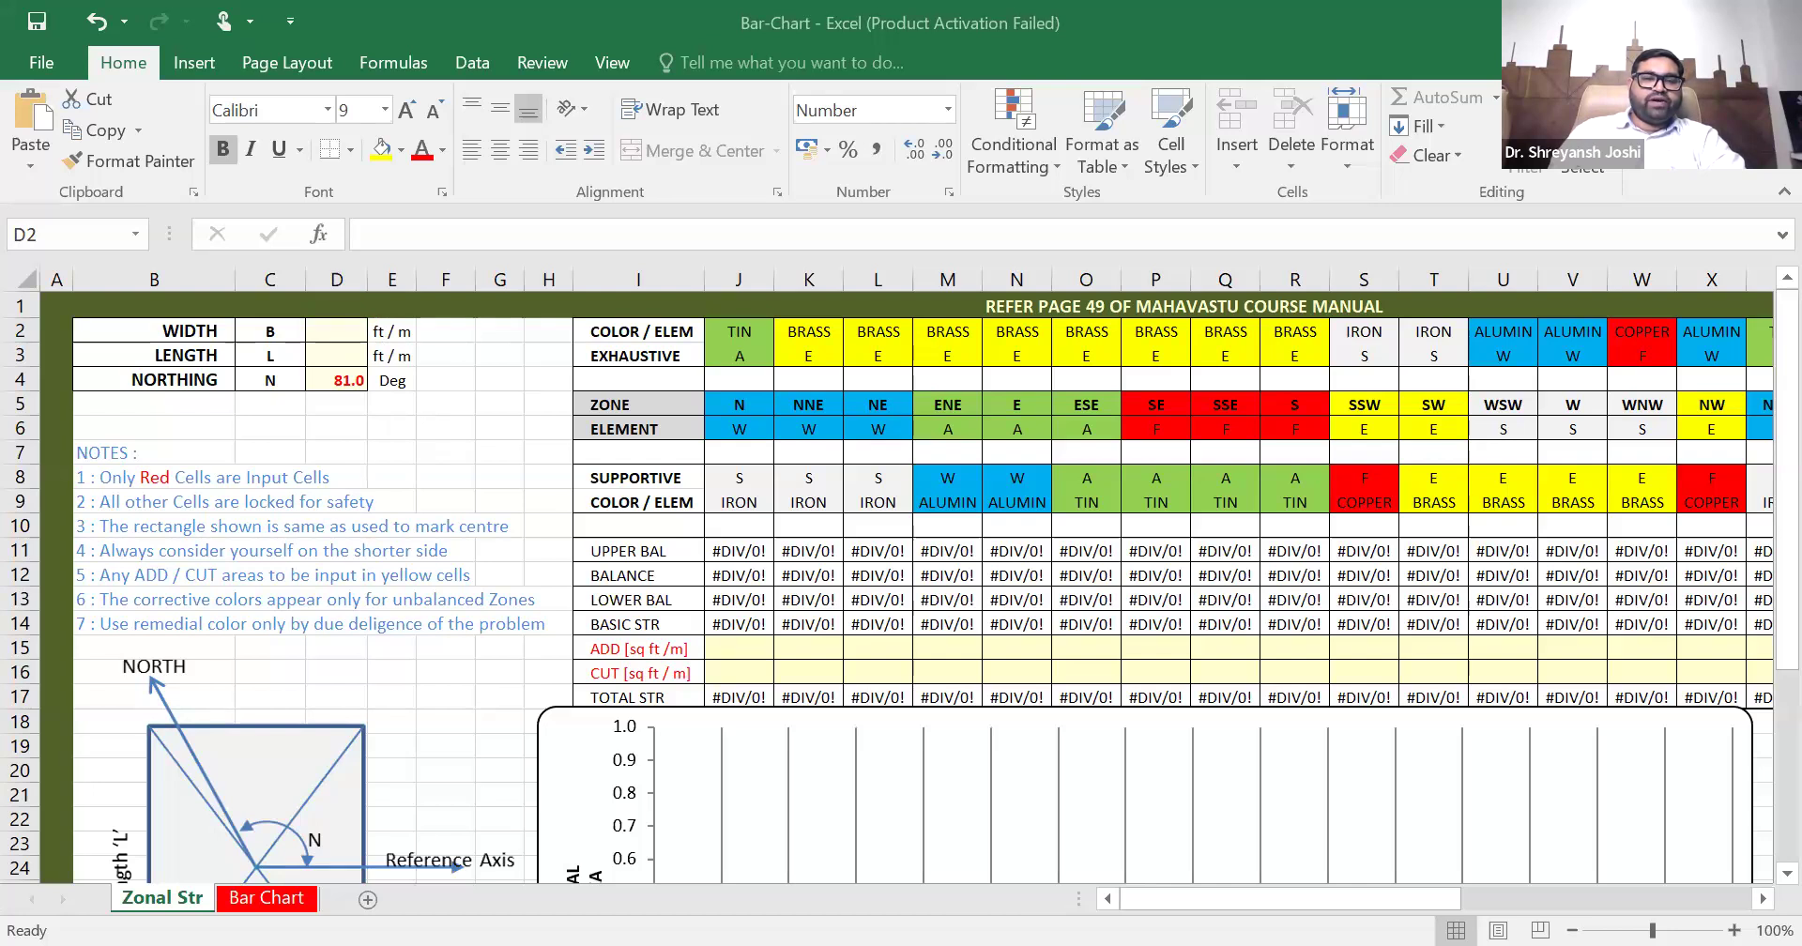
click(276, 598)
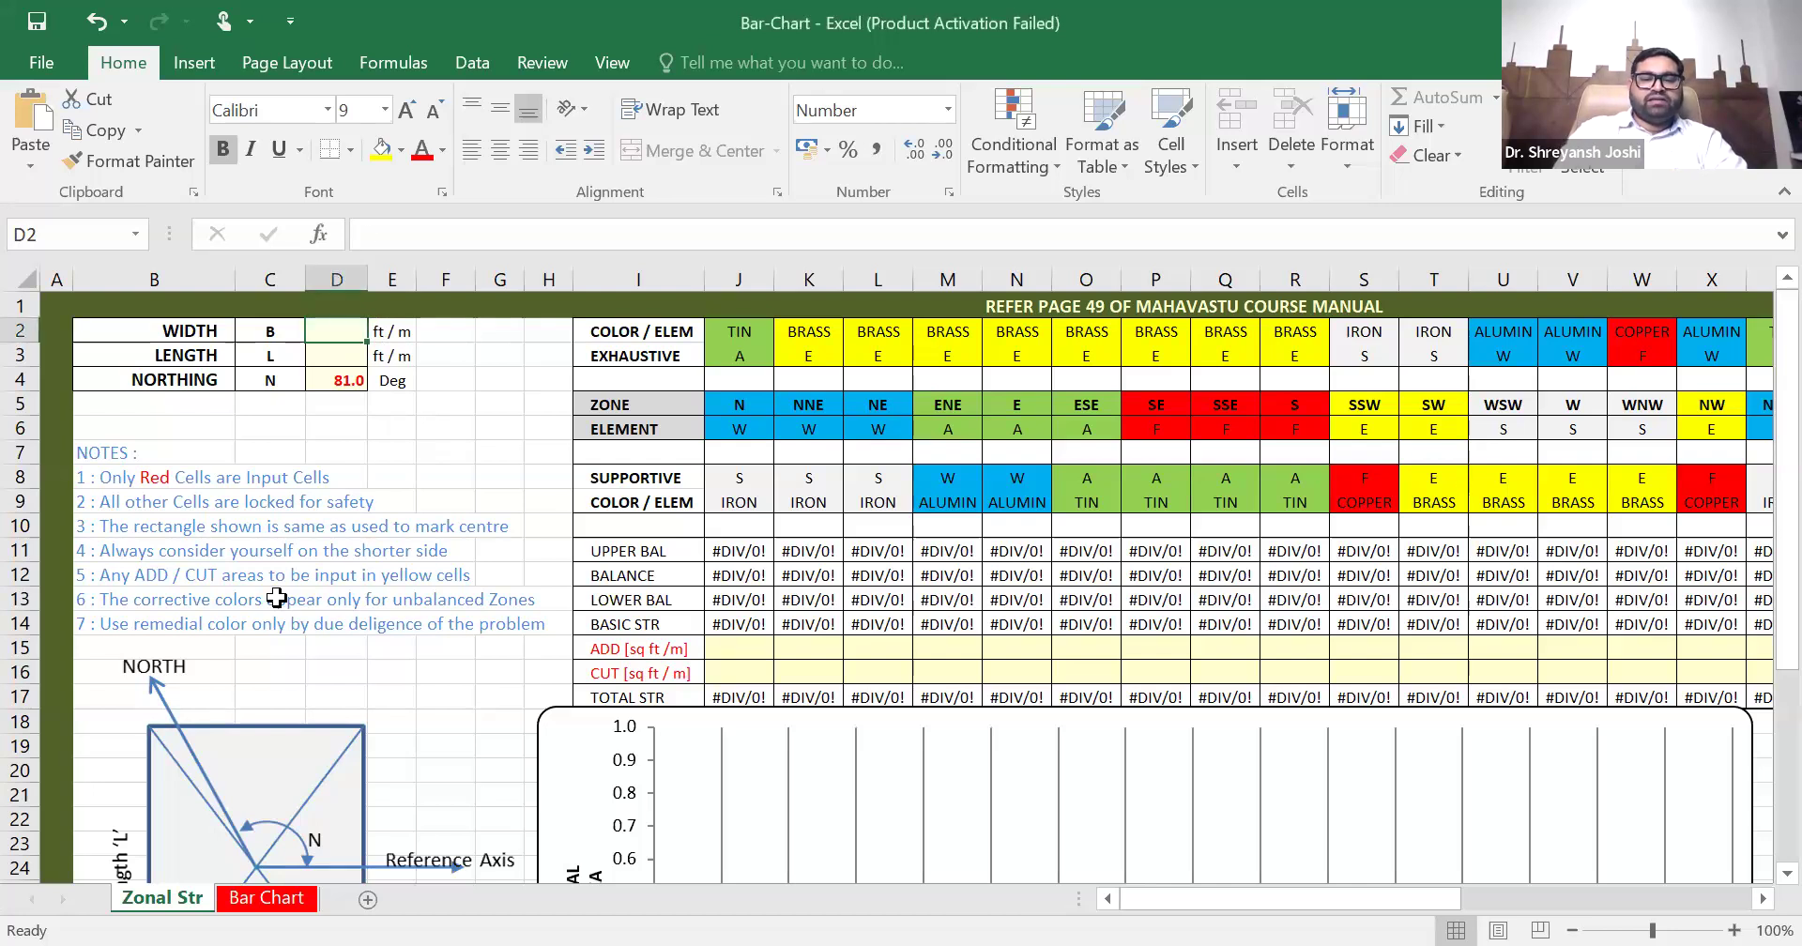
text(36.1)
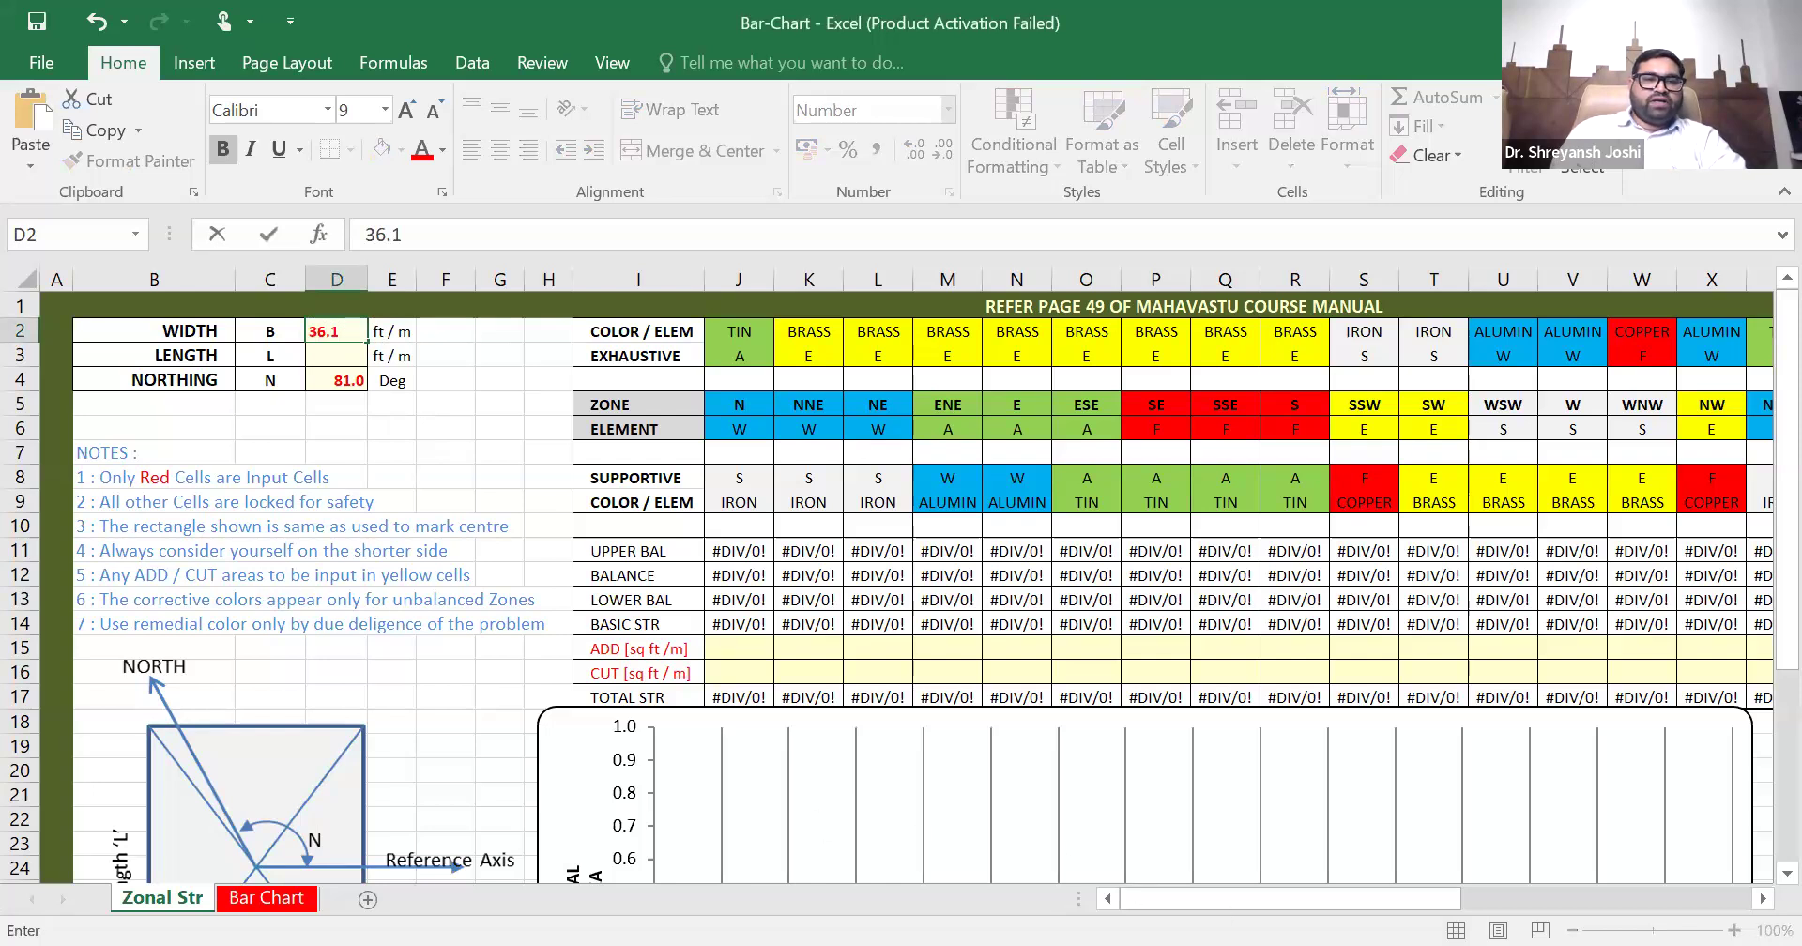
key(Return)
text(30.8)
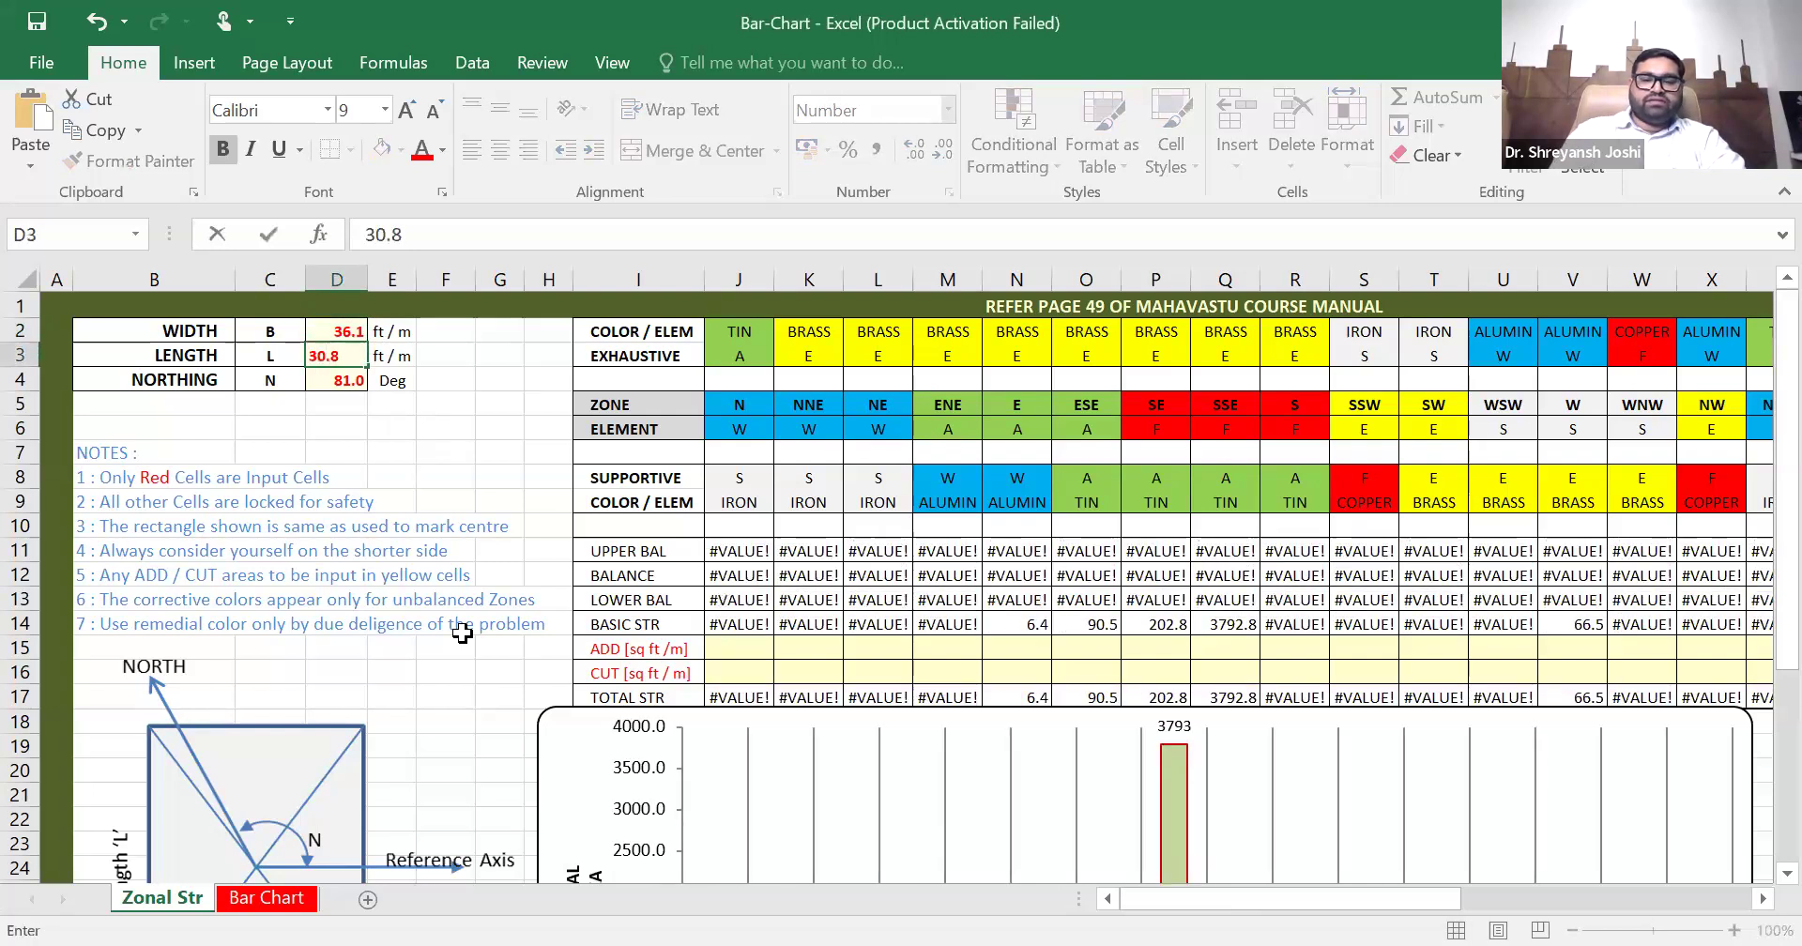
key(Return)
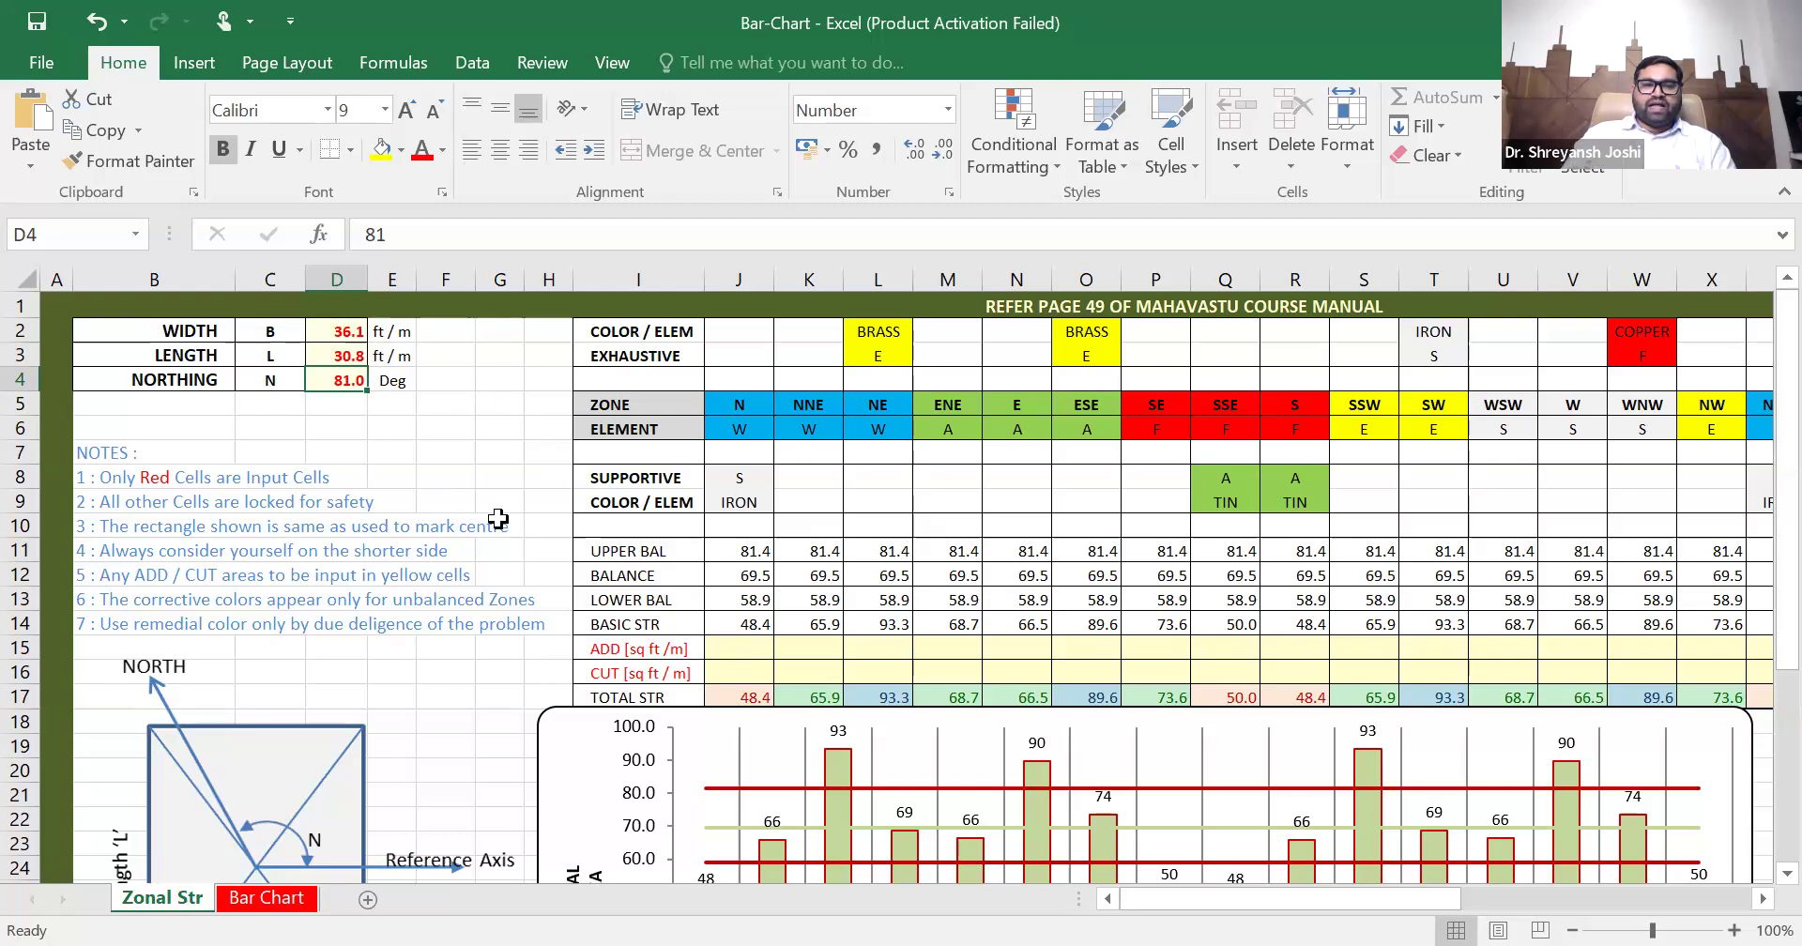
- Examine the zonal area chart on the Zonal Str sheet across all sixteen zones against its balance lines
scroll(497, 519, down, 3)
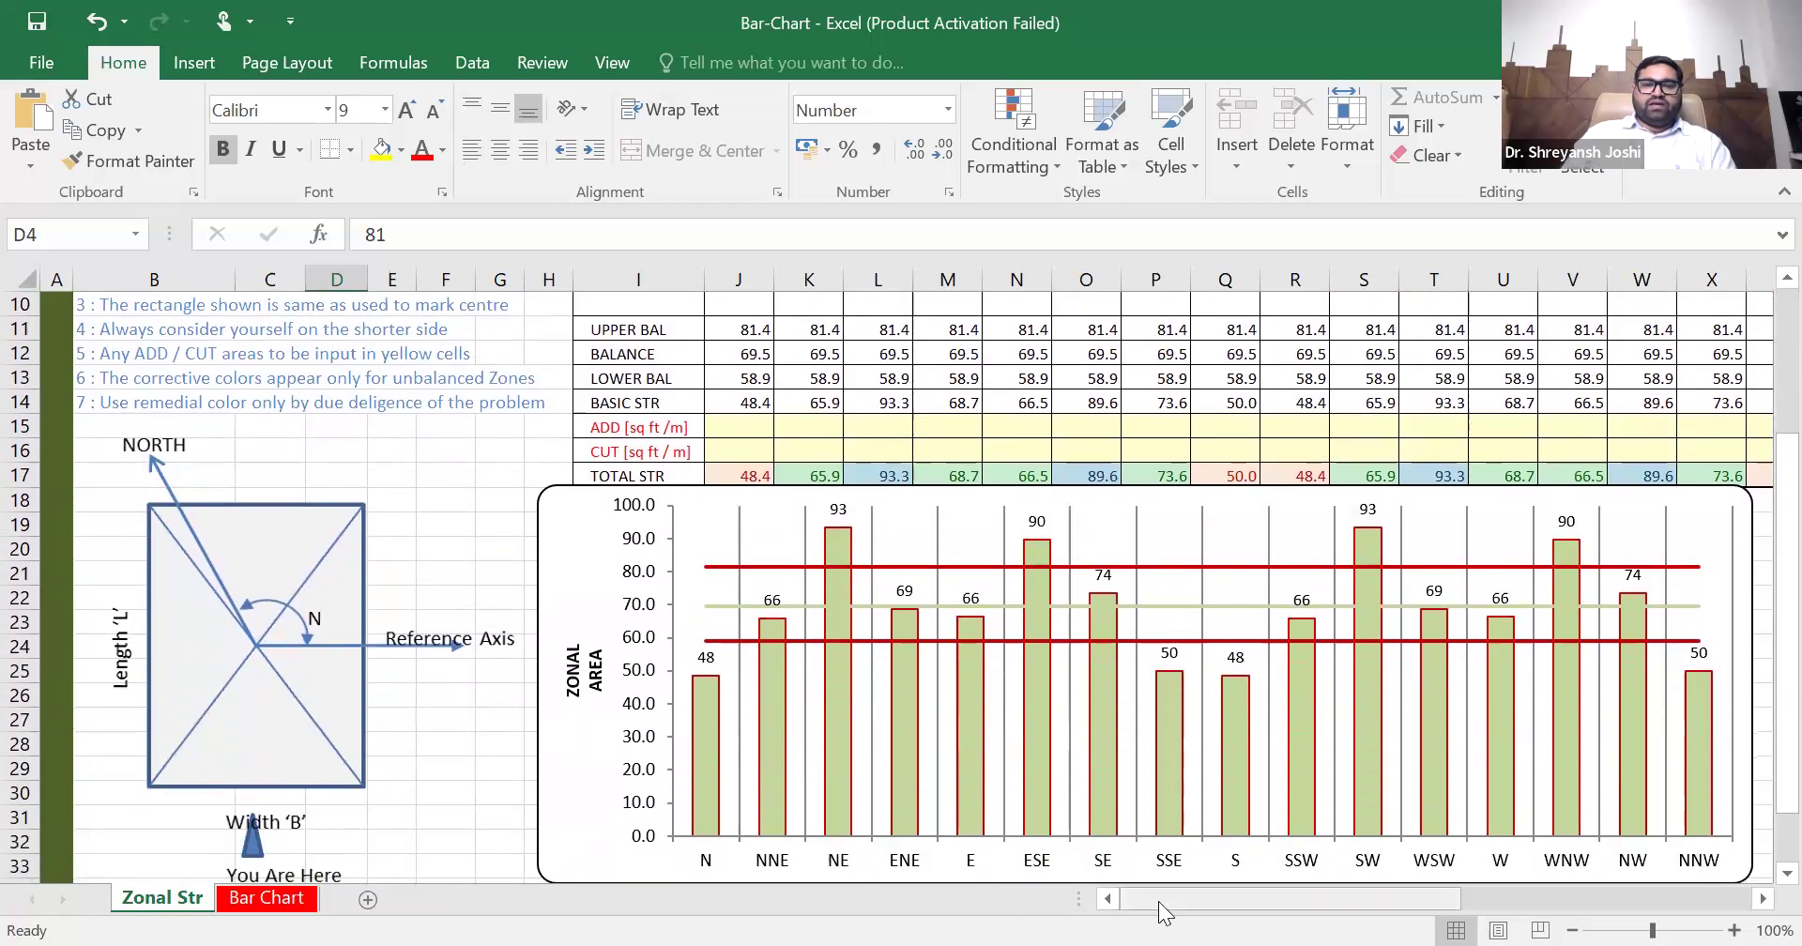
drag(1182, 901, 1278, 902)
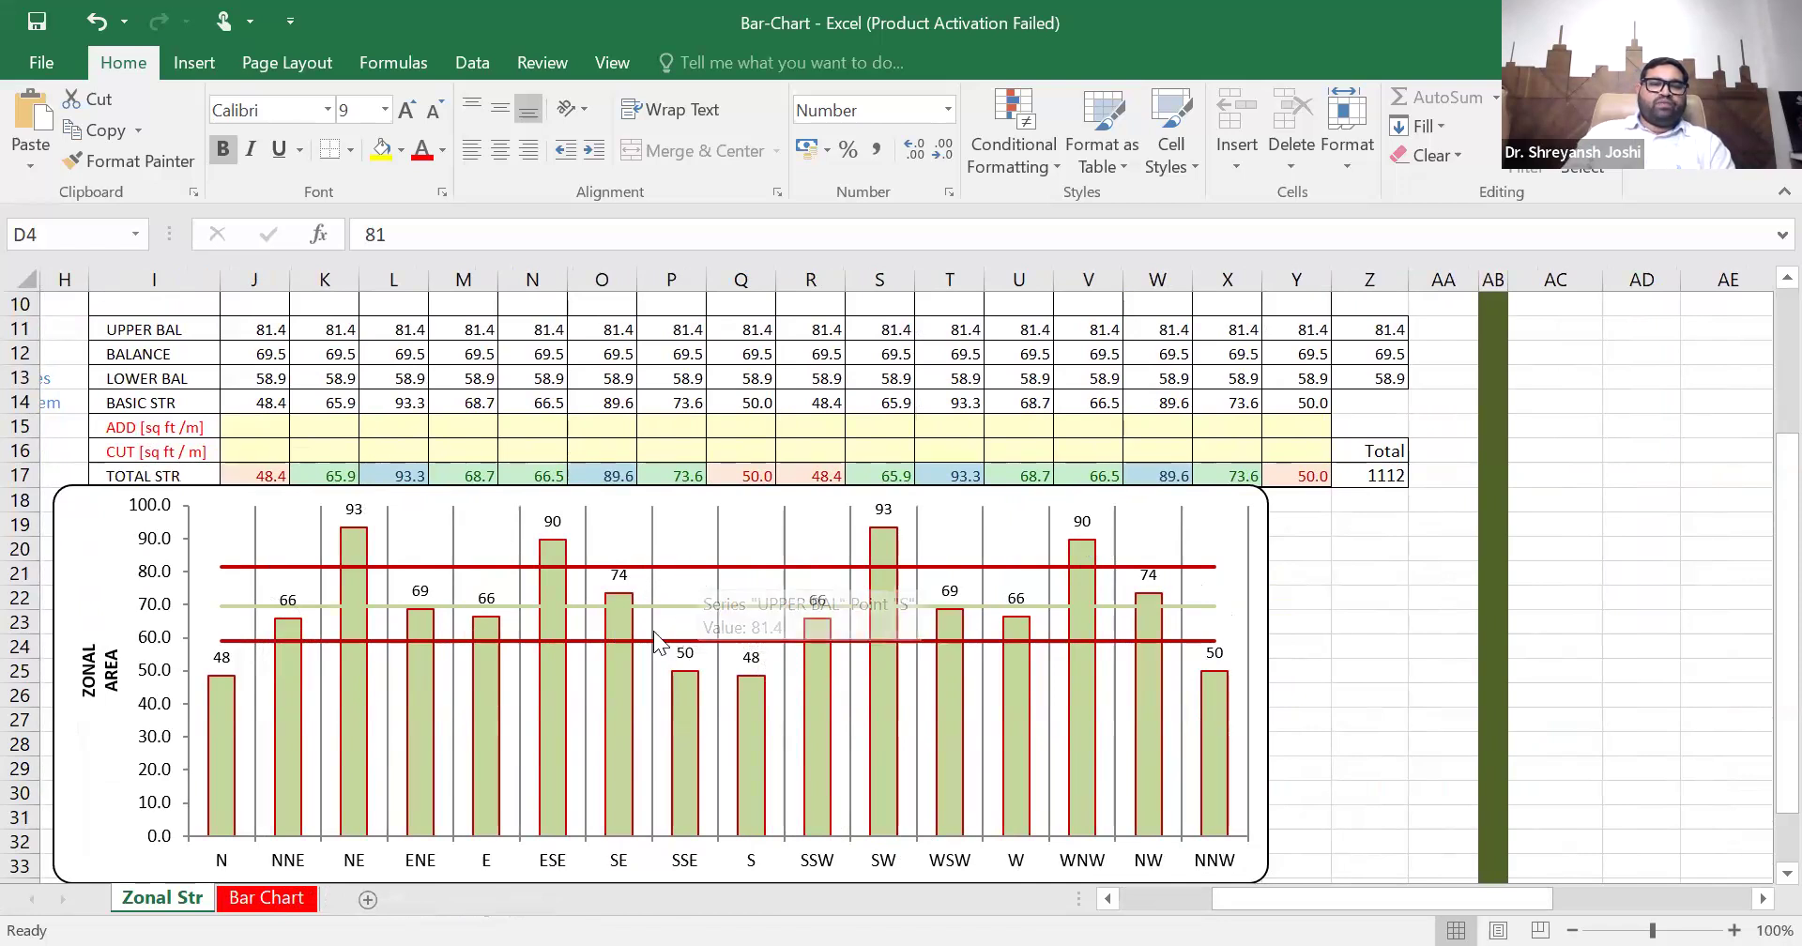
mouse_move(648, 642)
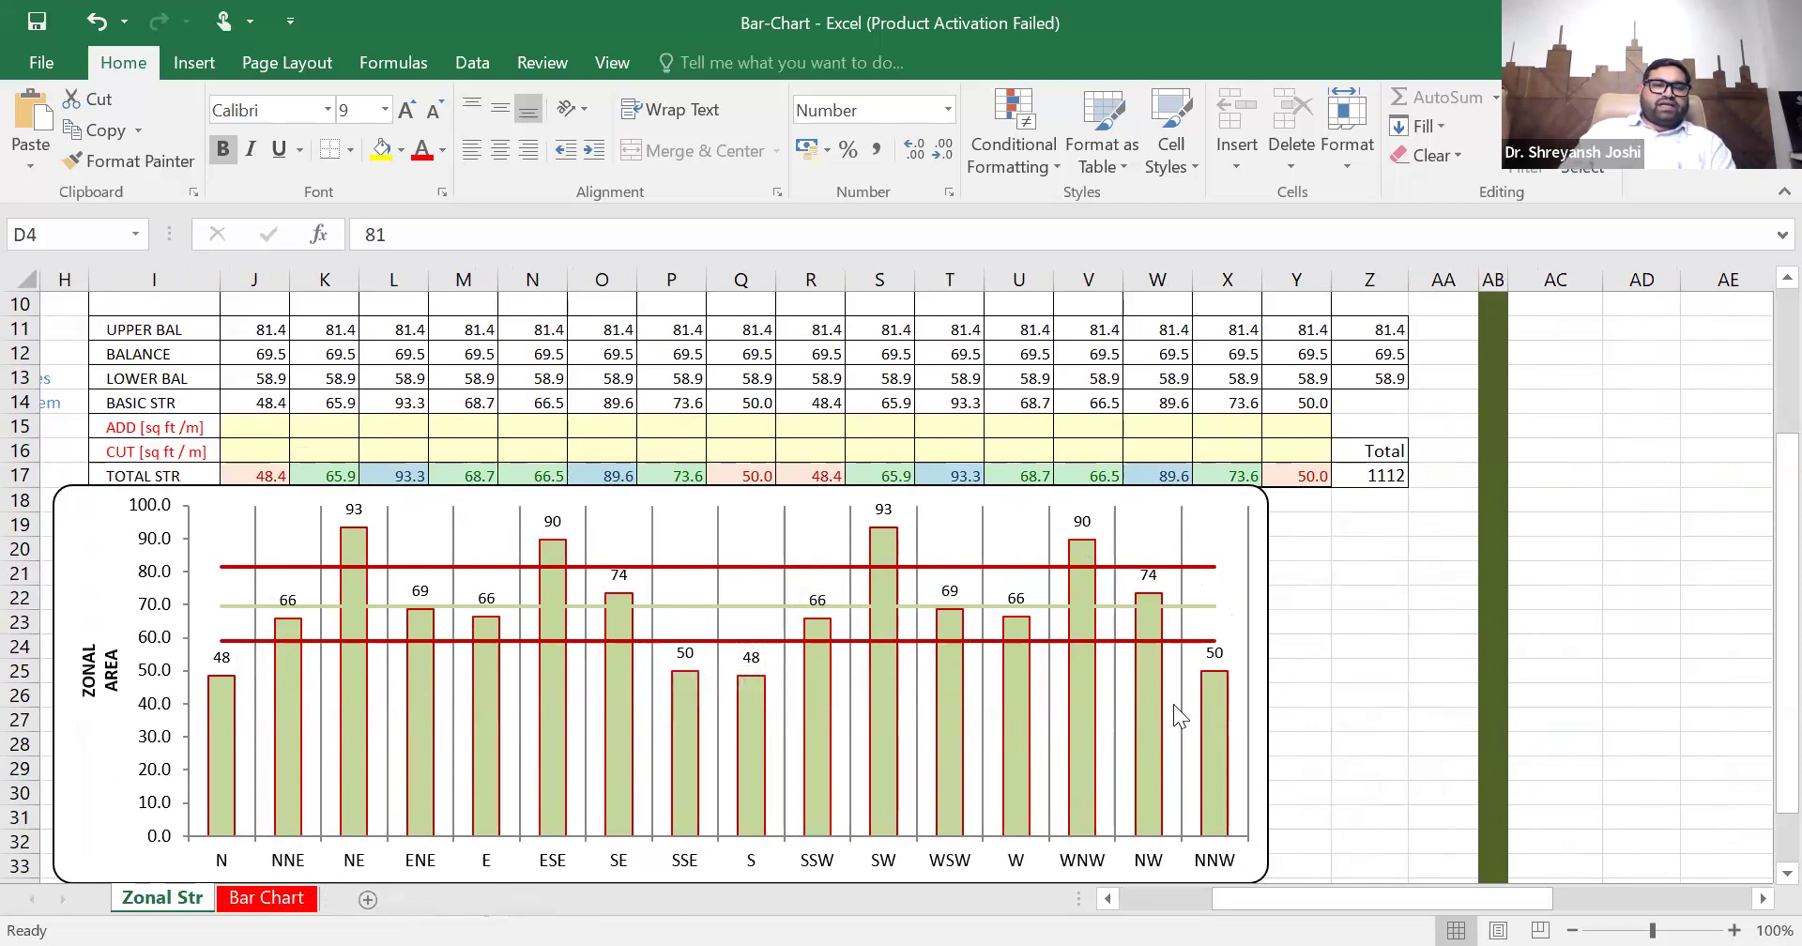
- Open the Bar Chart sheet and review the coloured zonal strength chart with its data table
click(279, 903)
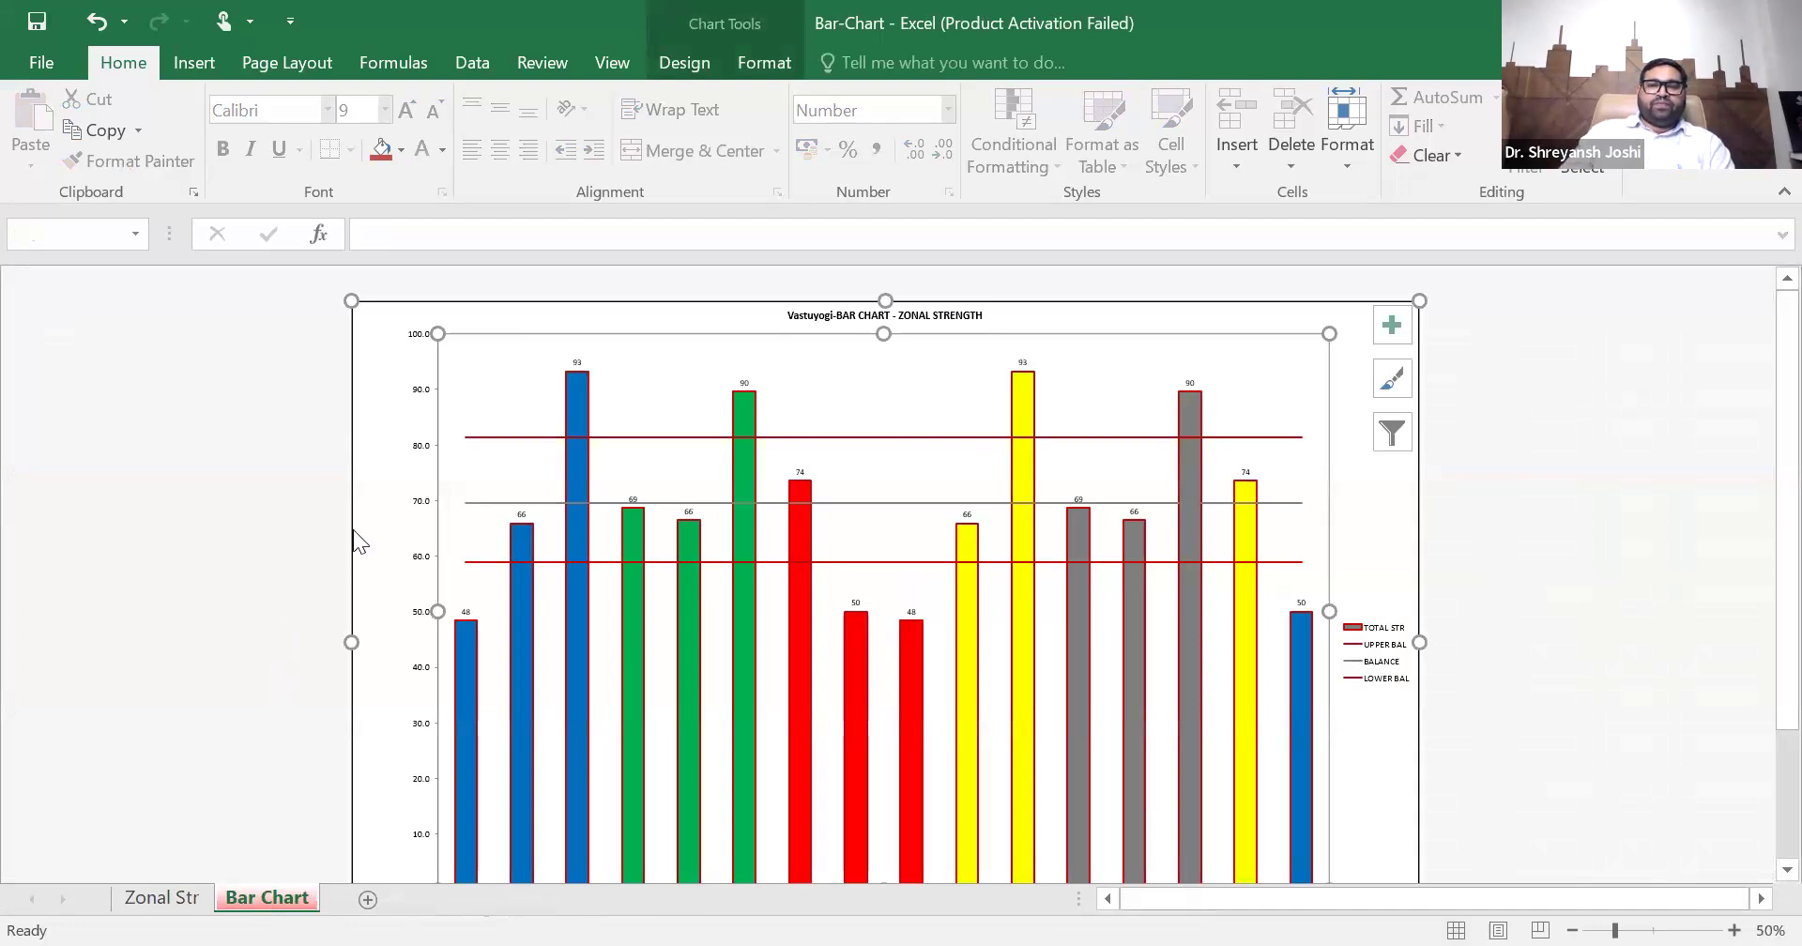
mouse_move(1201, 513)
scroll(1002, 568, down, 2)
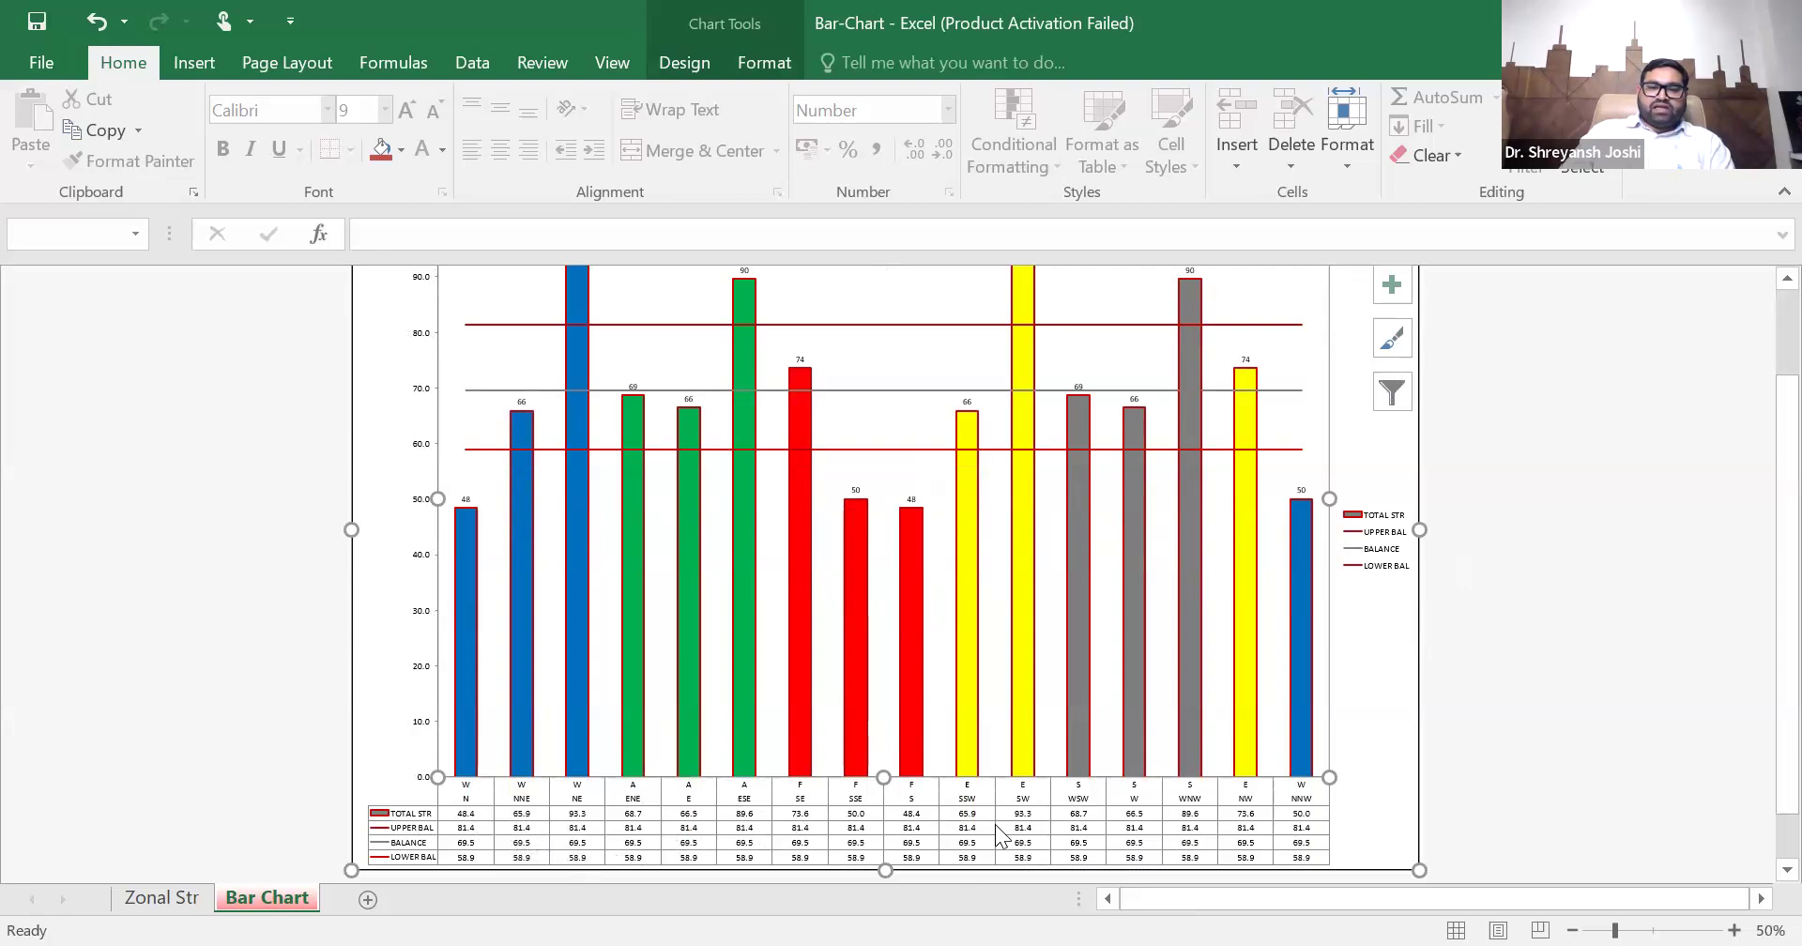
scroll(1053, 737, up, 1)
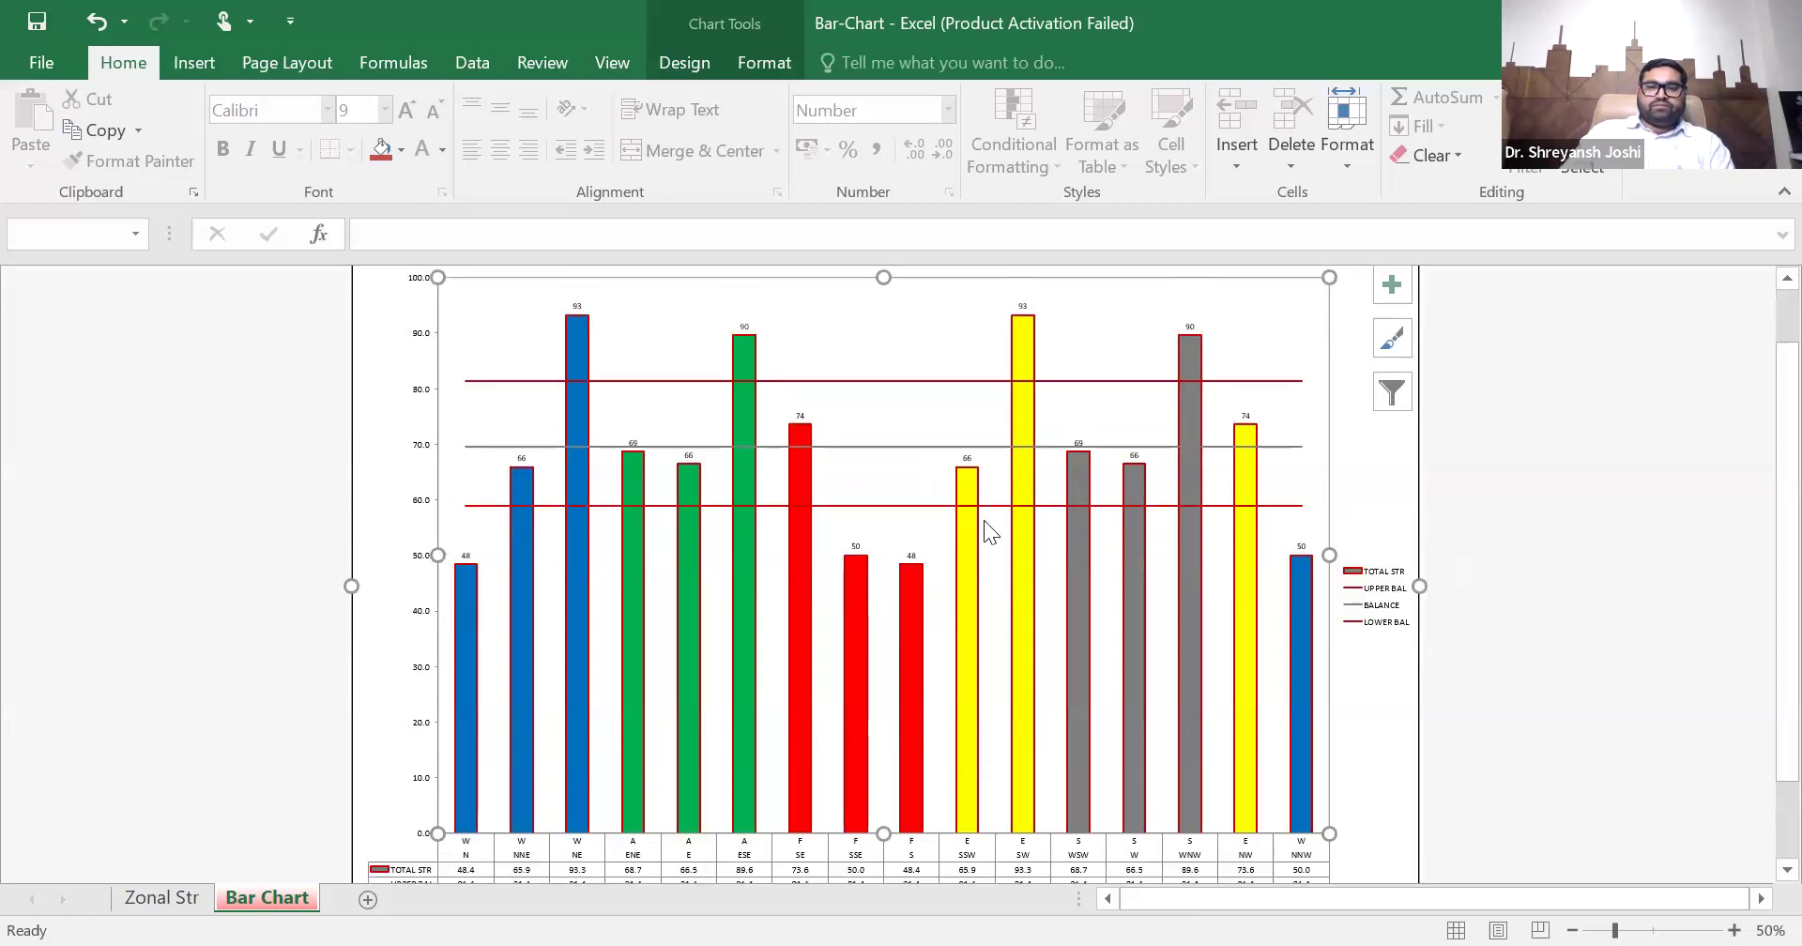
scroll(986, 523, up, 1)
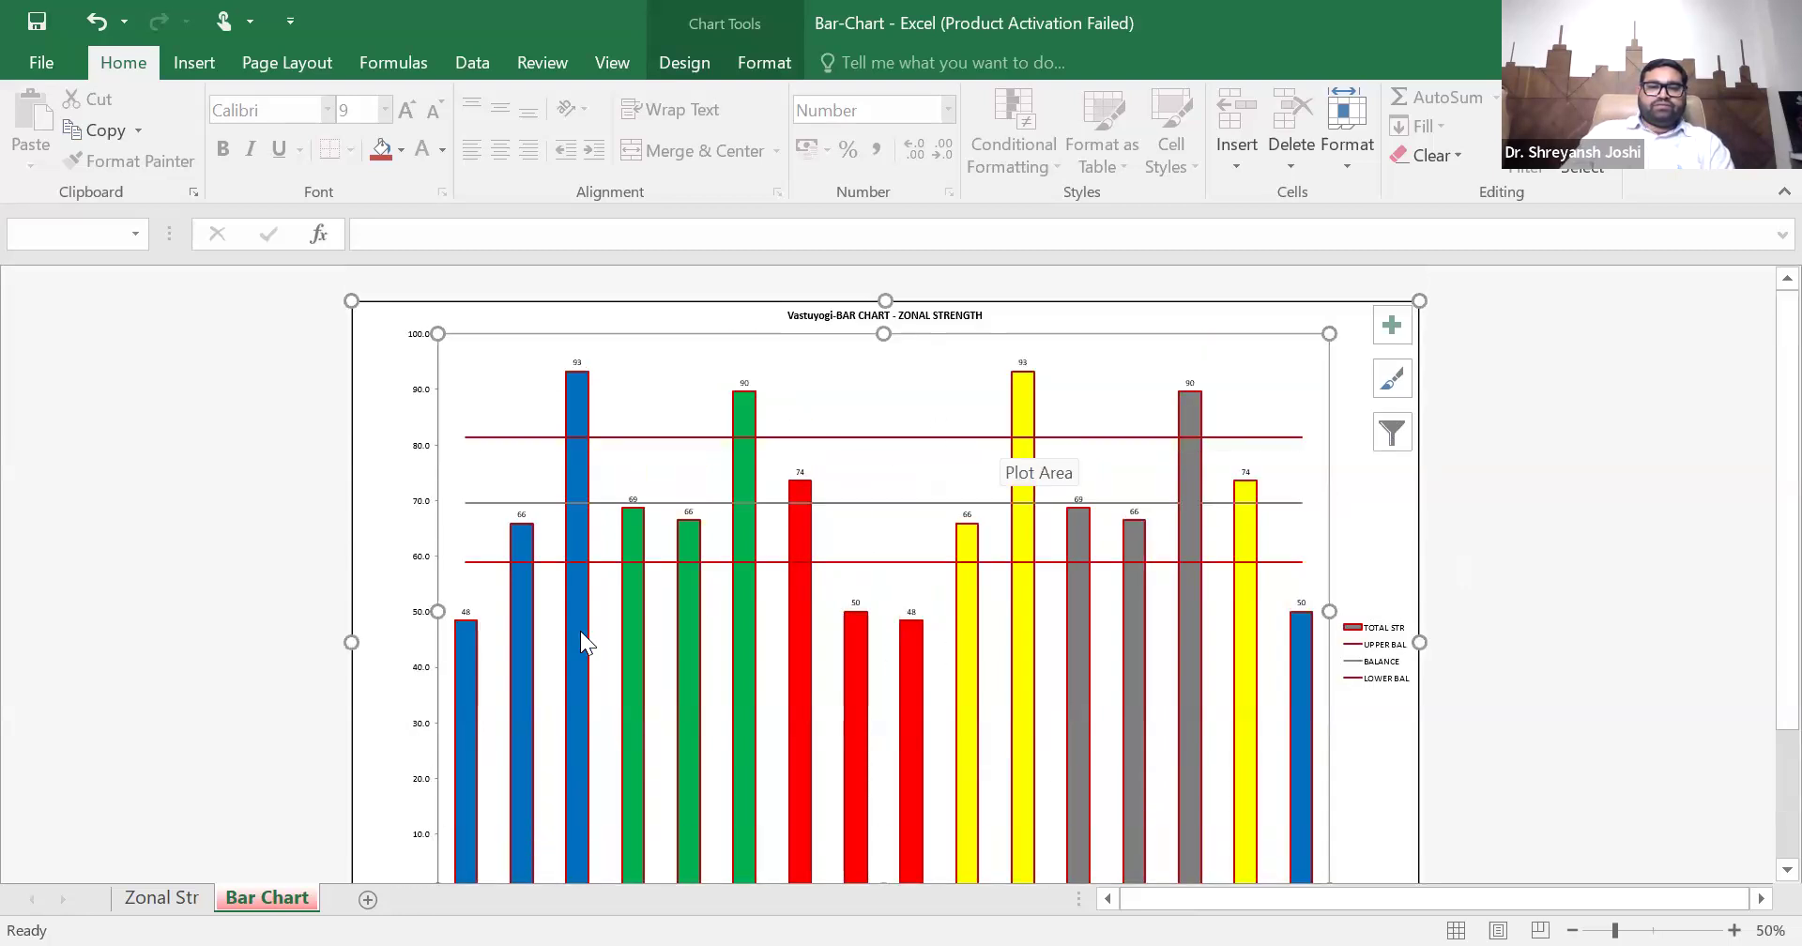
- Return to the Zonal Str sheet, review the ADD and CUT area rows and select the N zone's ADD cell
click(165, 897)
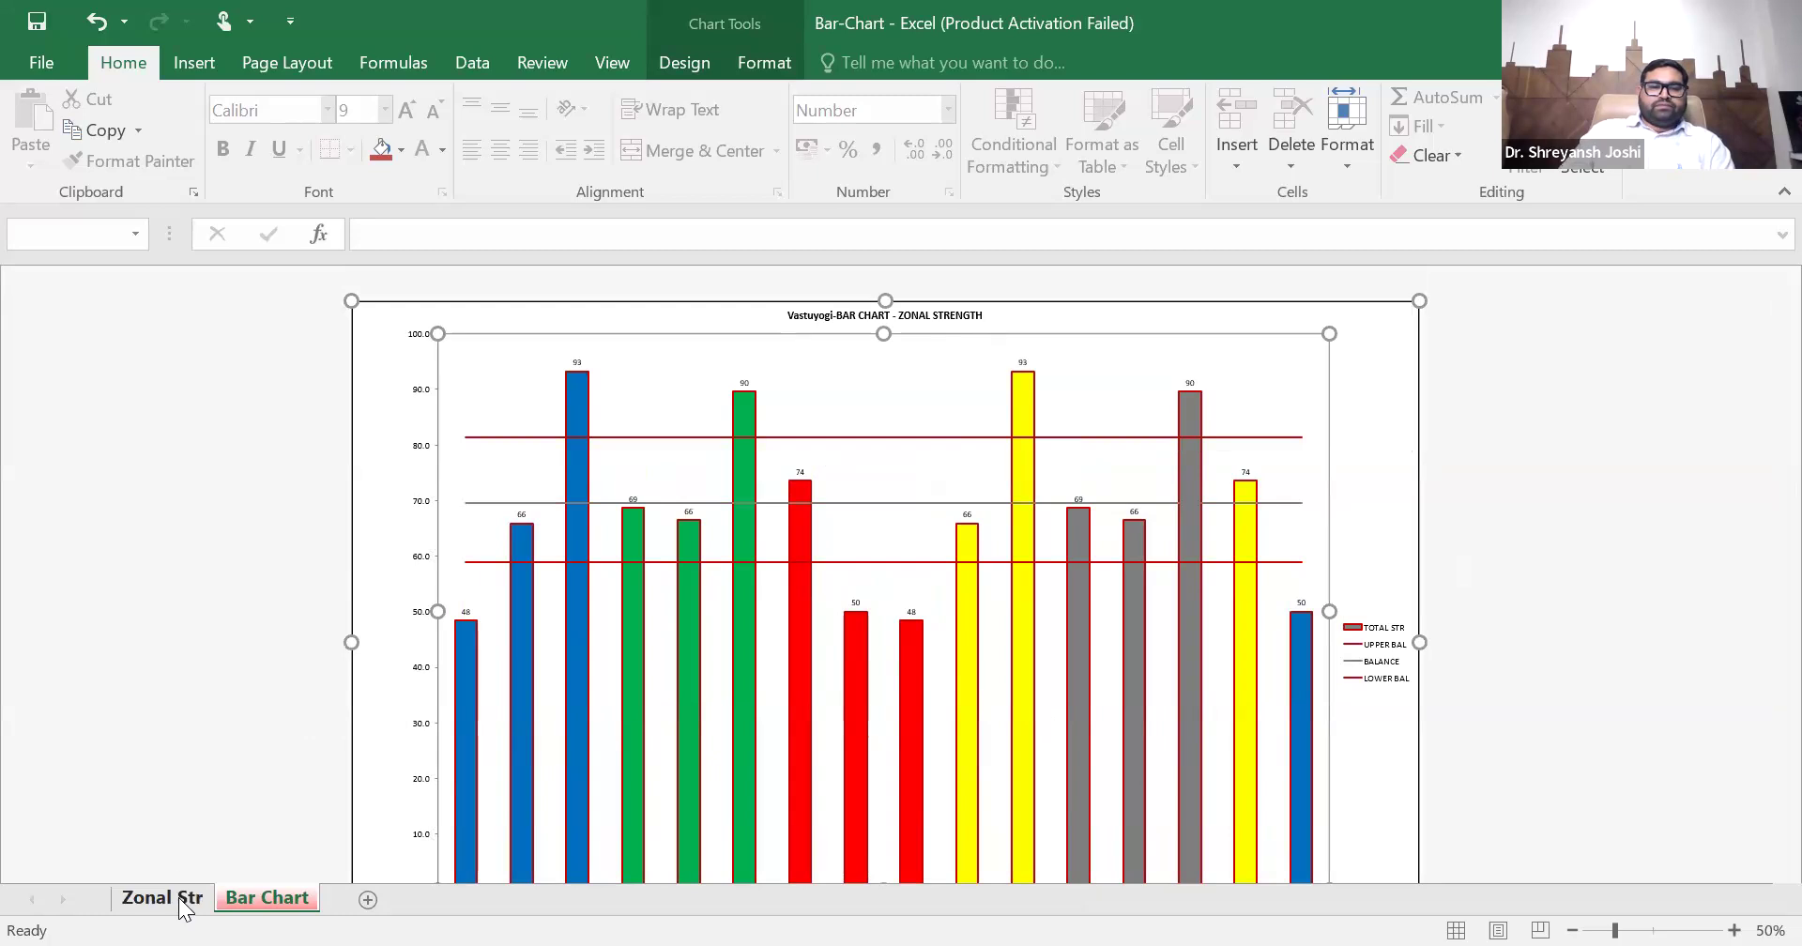
scroll(623, 565, up, 1)
scroll(625, 567, down, 1)
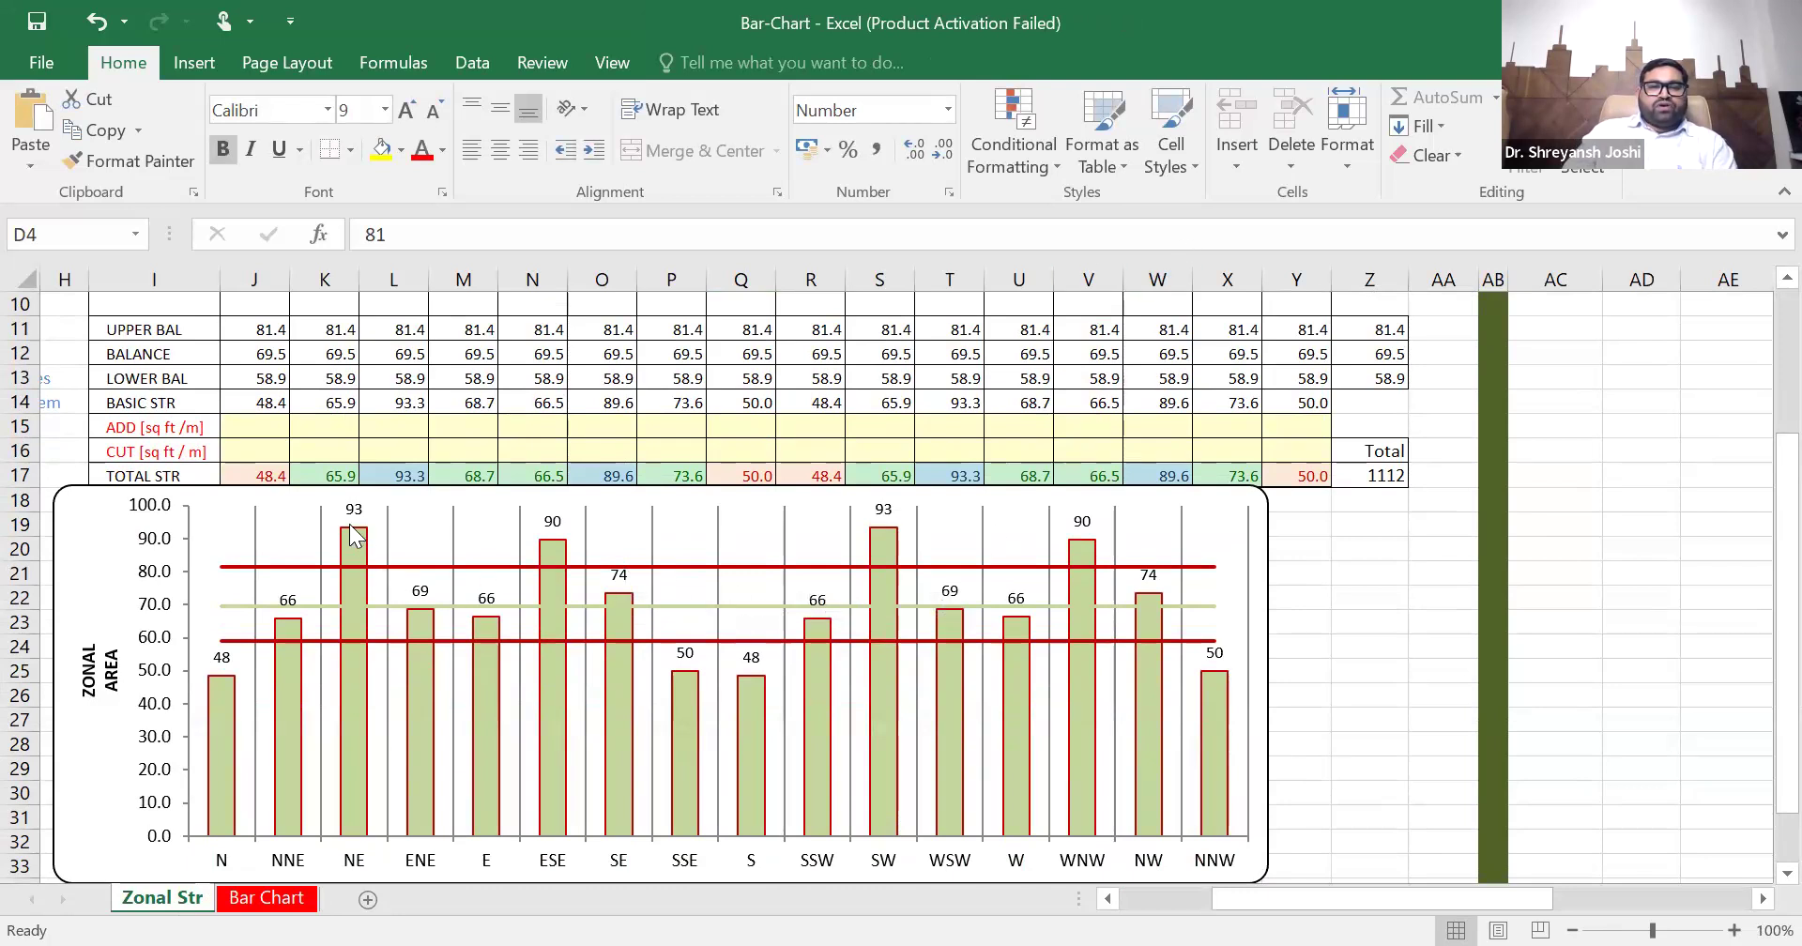
mouse_move(355, 535)
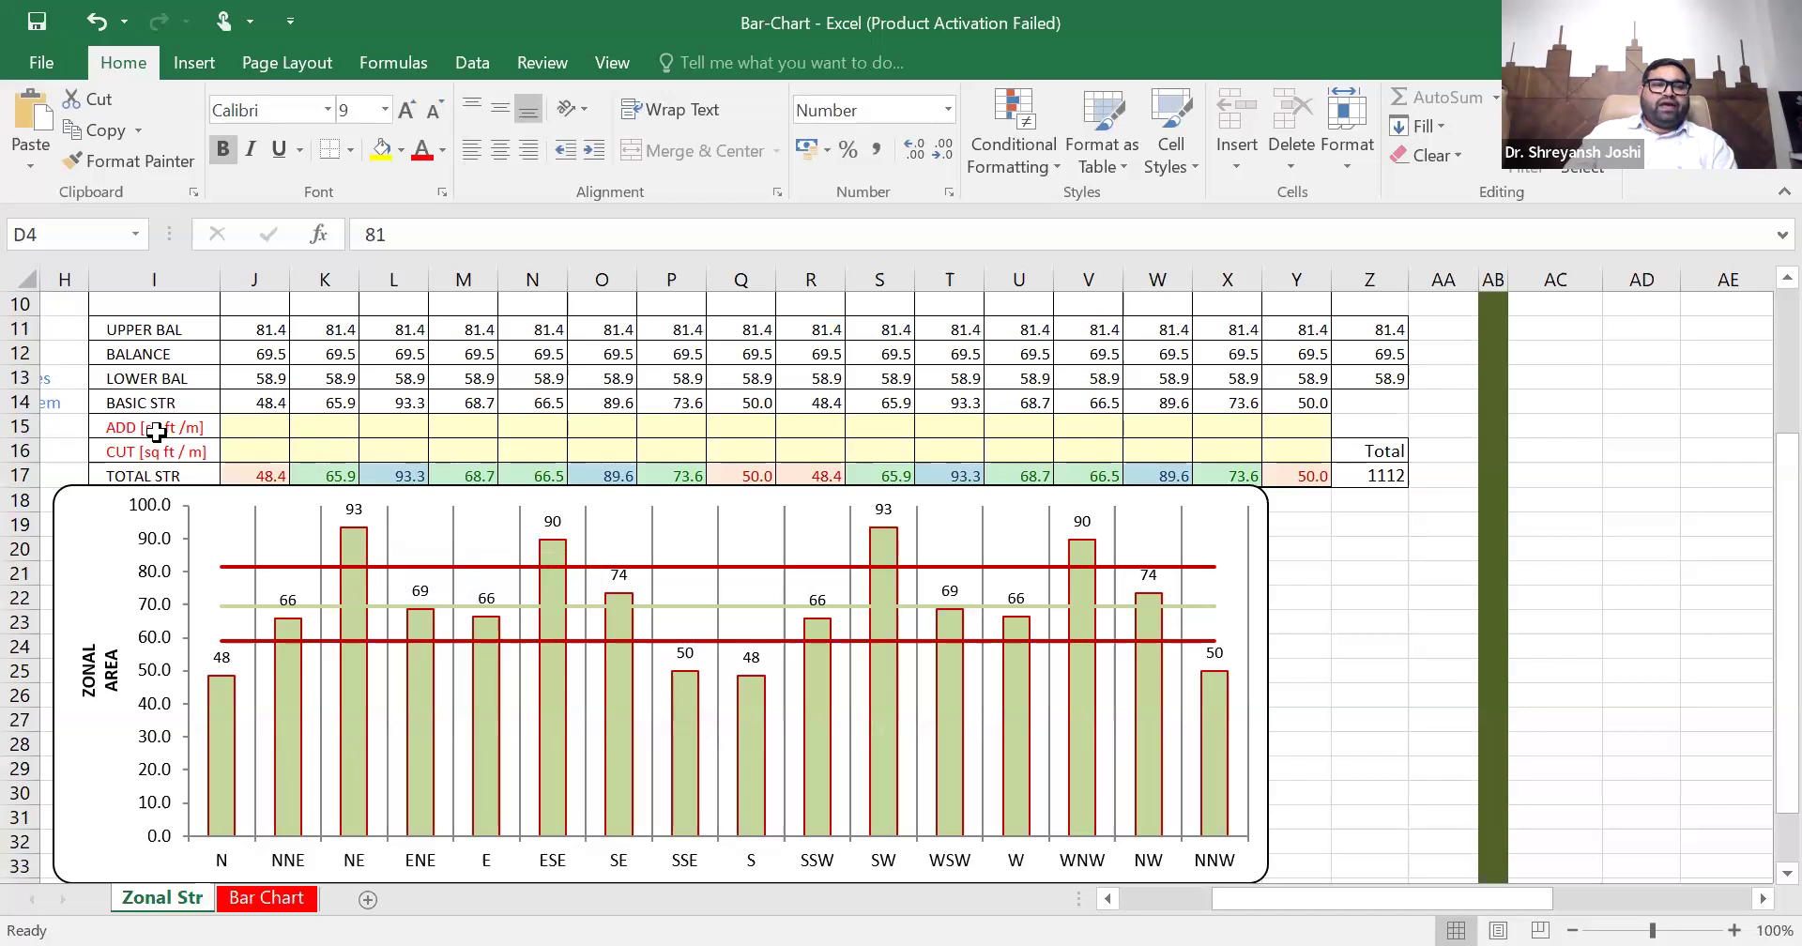
drag(270, 432, 1281, 425)
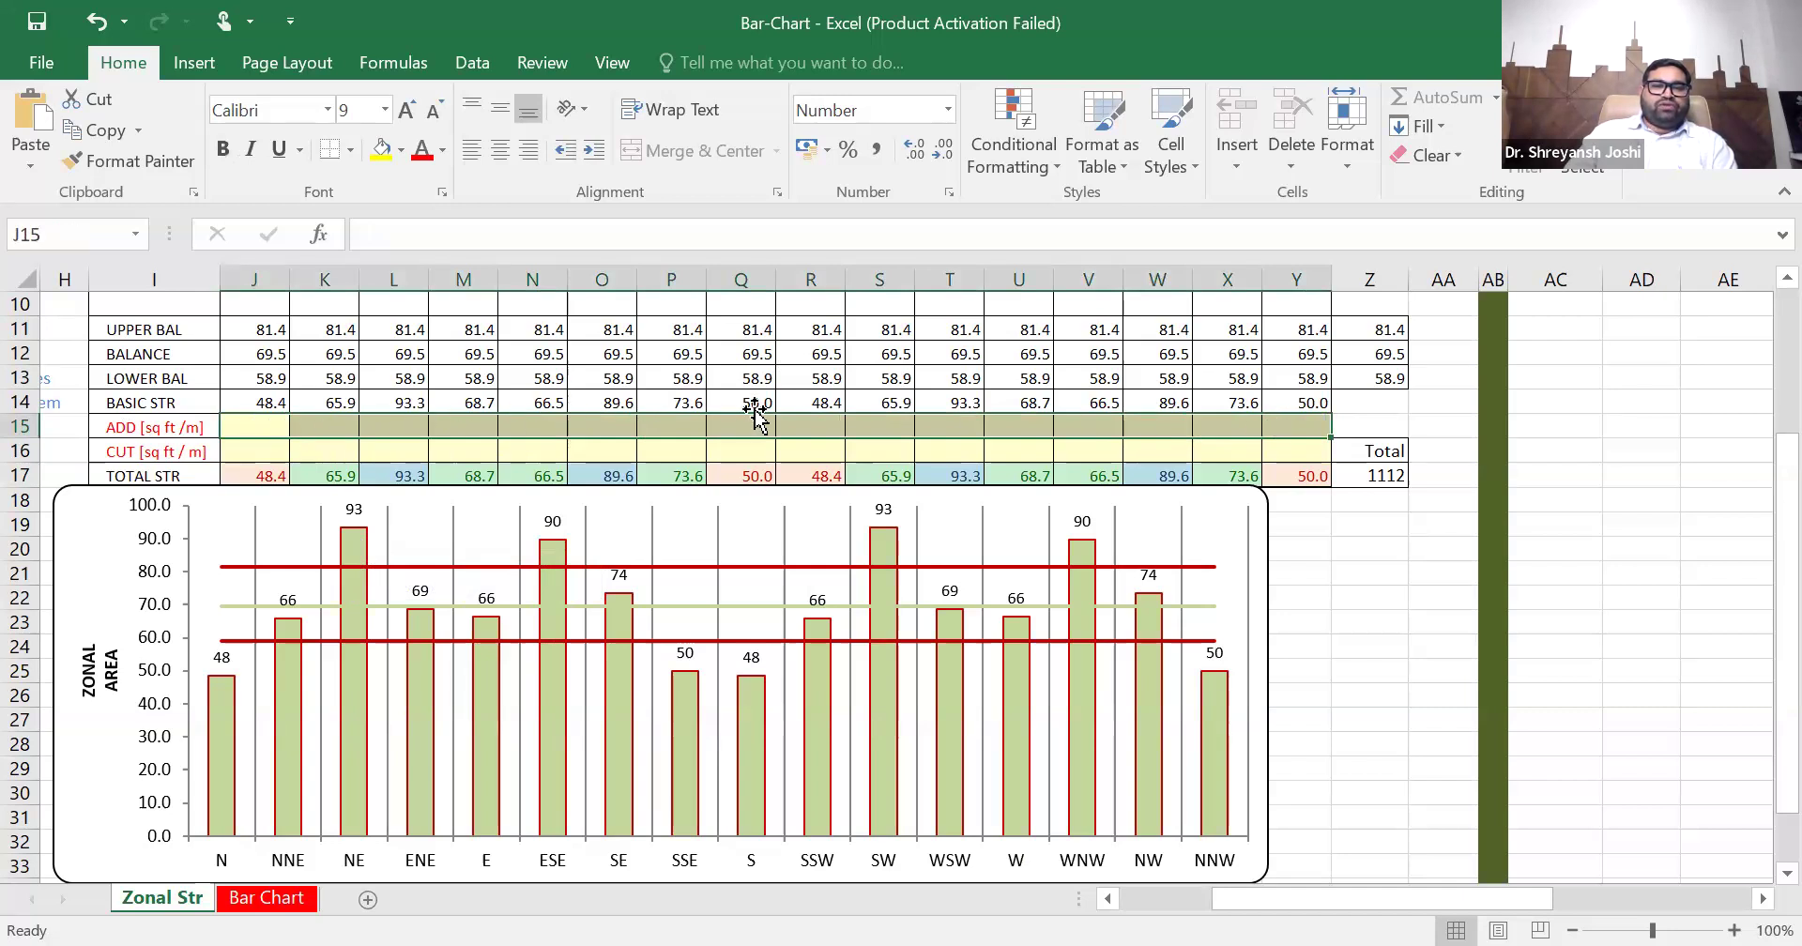
drag(236, 457, 1288, 455)
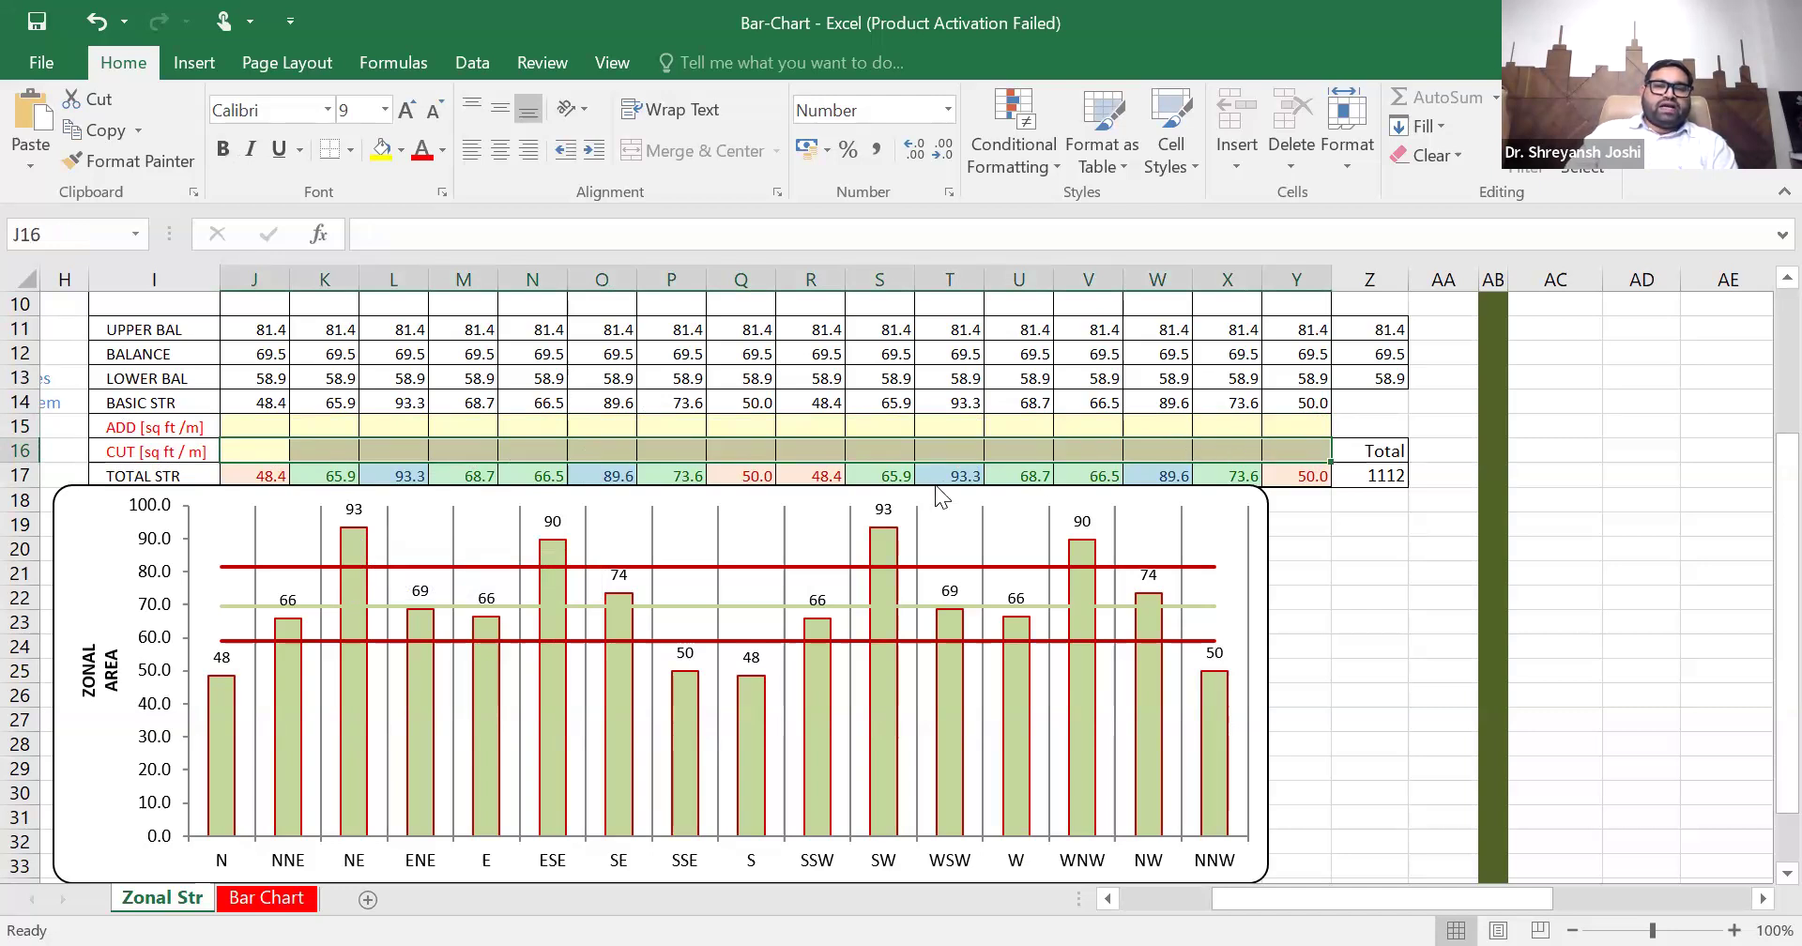
click(252, 427)
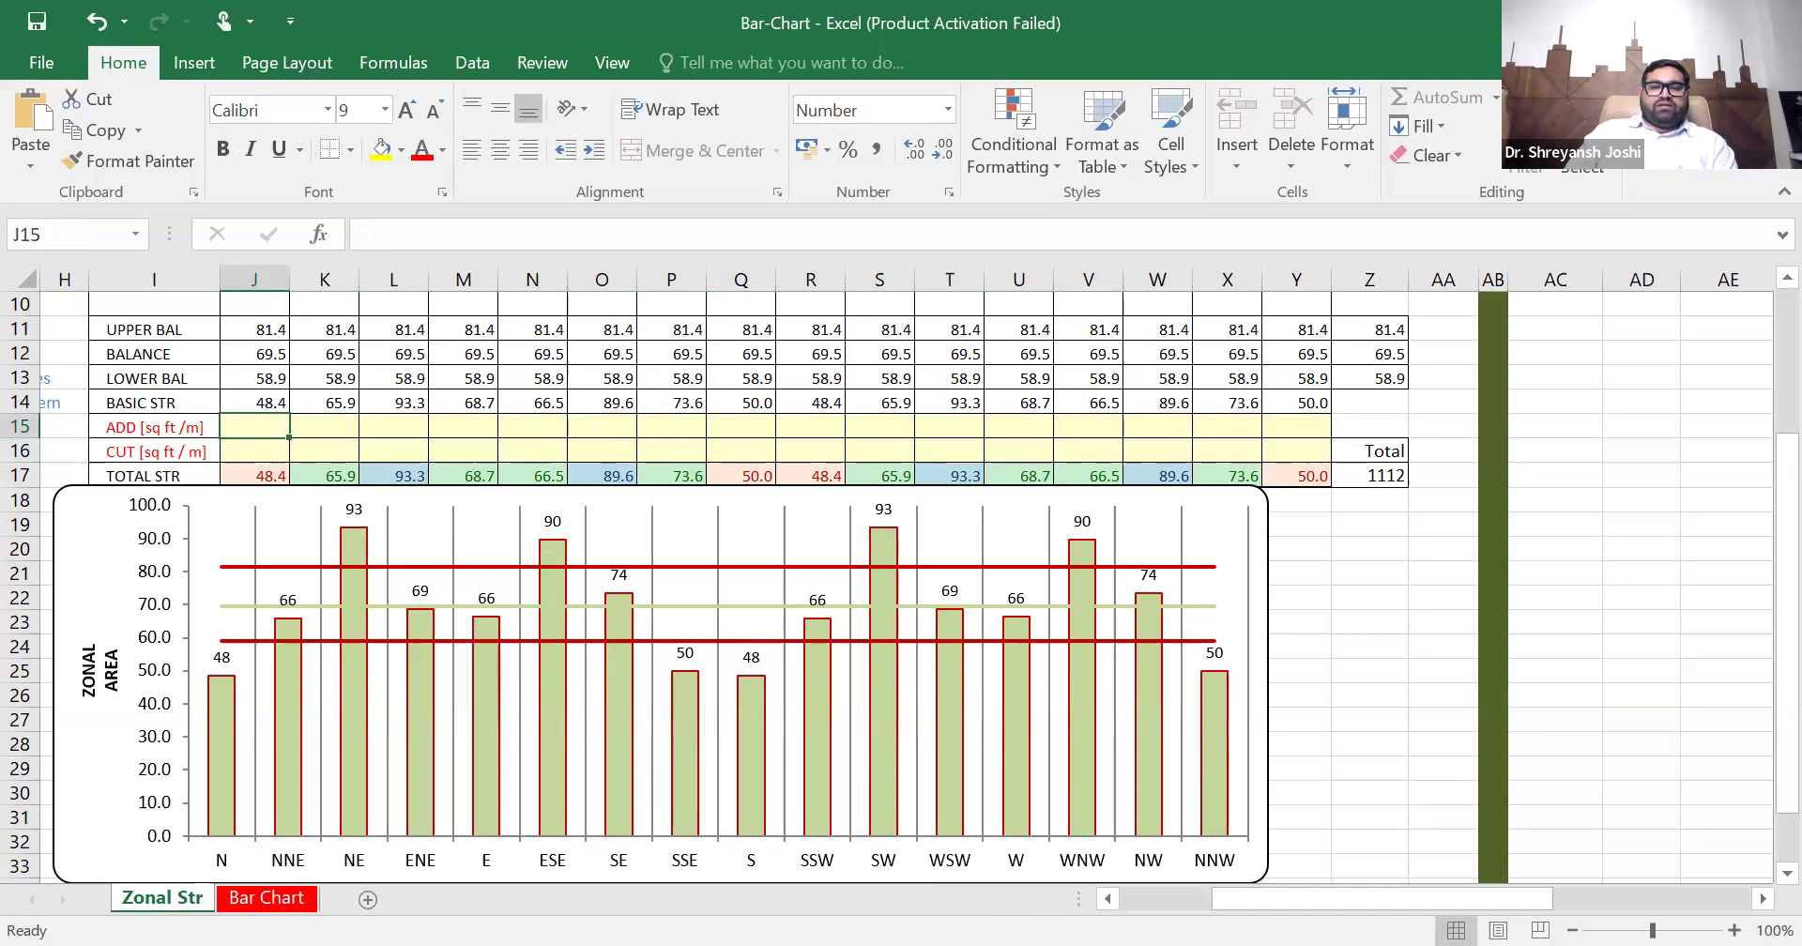
- Switch to the AutoCAD floor plan, select the rectangle and examine where the plan extends beyond or falls short of it
key(alt+Tab)
scroll(519, 605, down, 2)
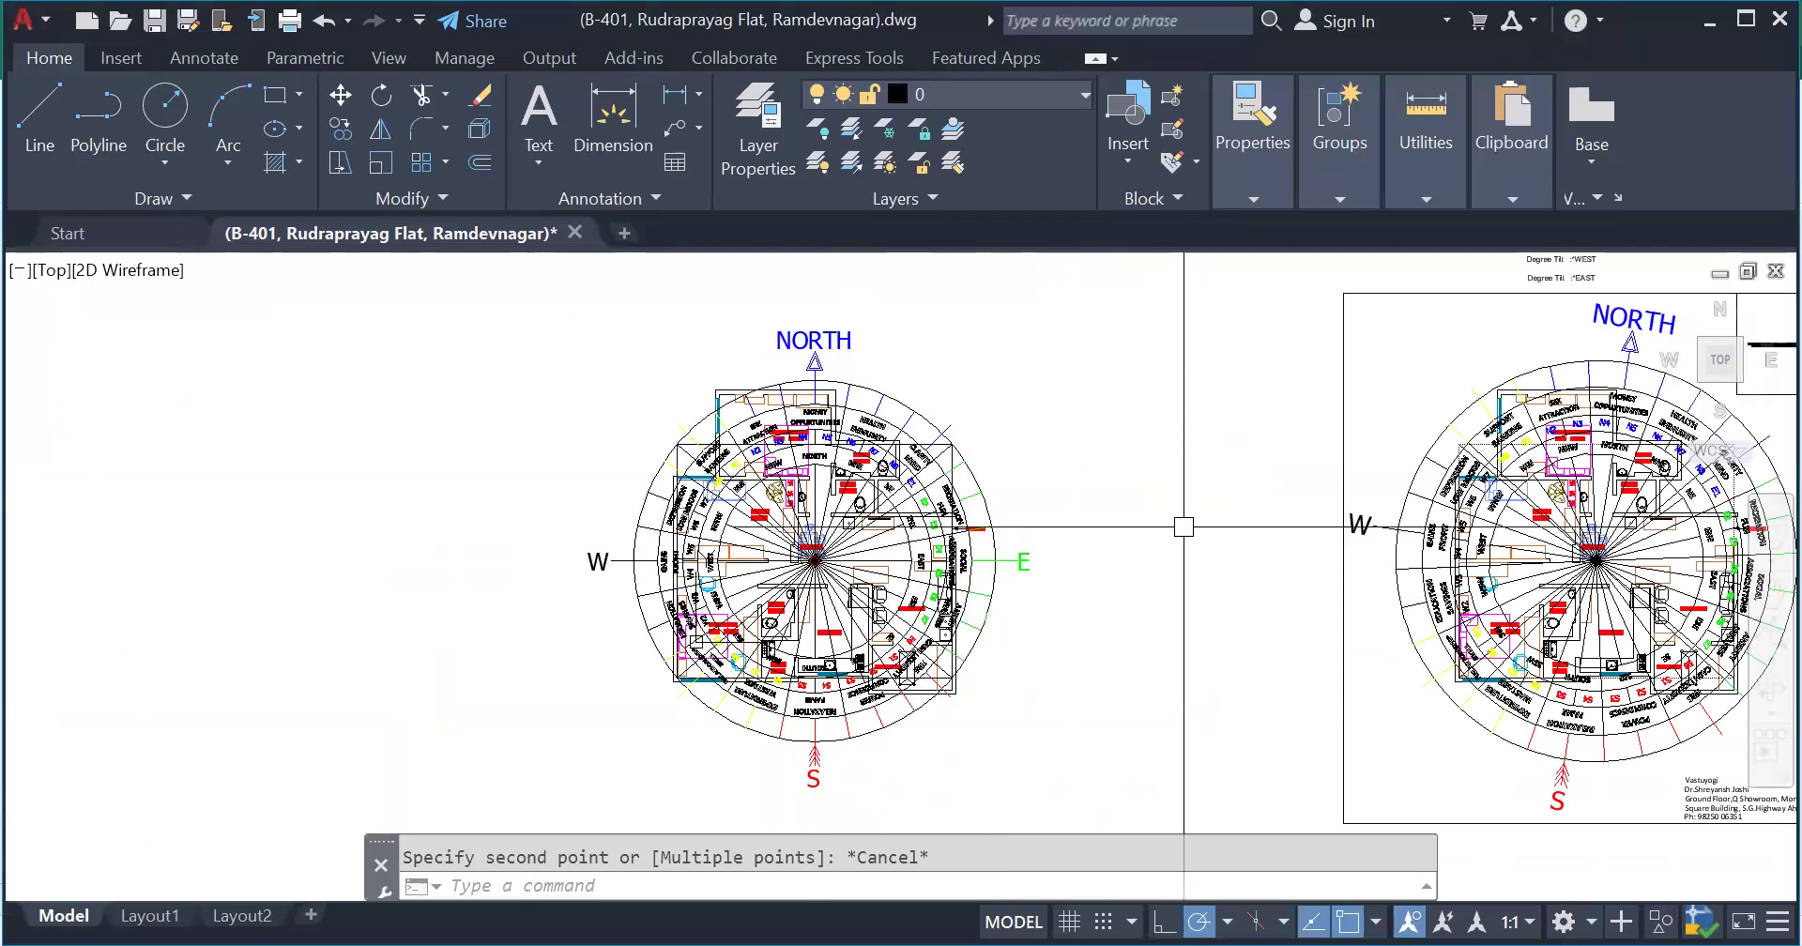
scroll(1021, 465, up, 2)
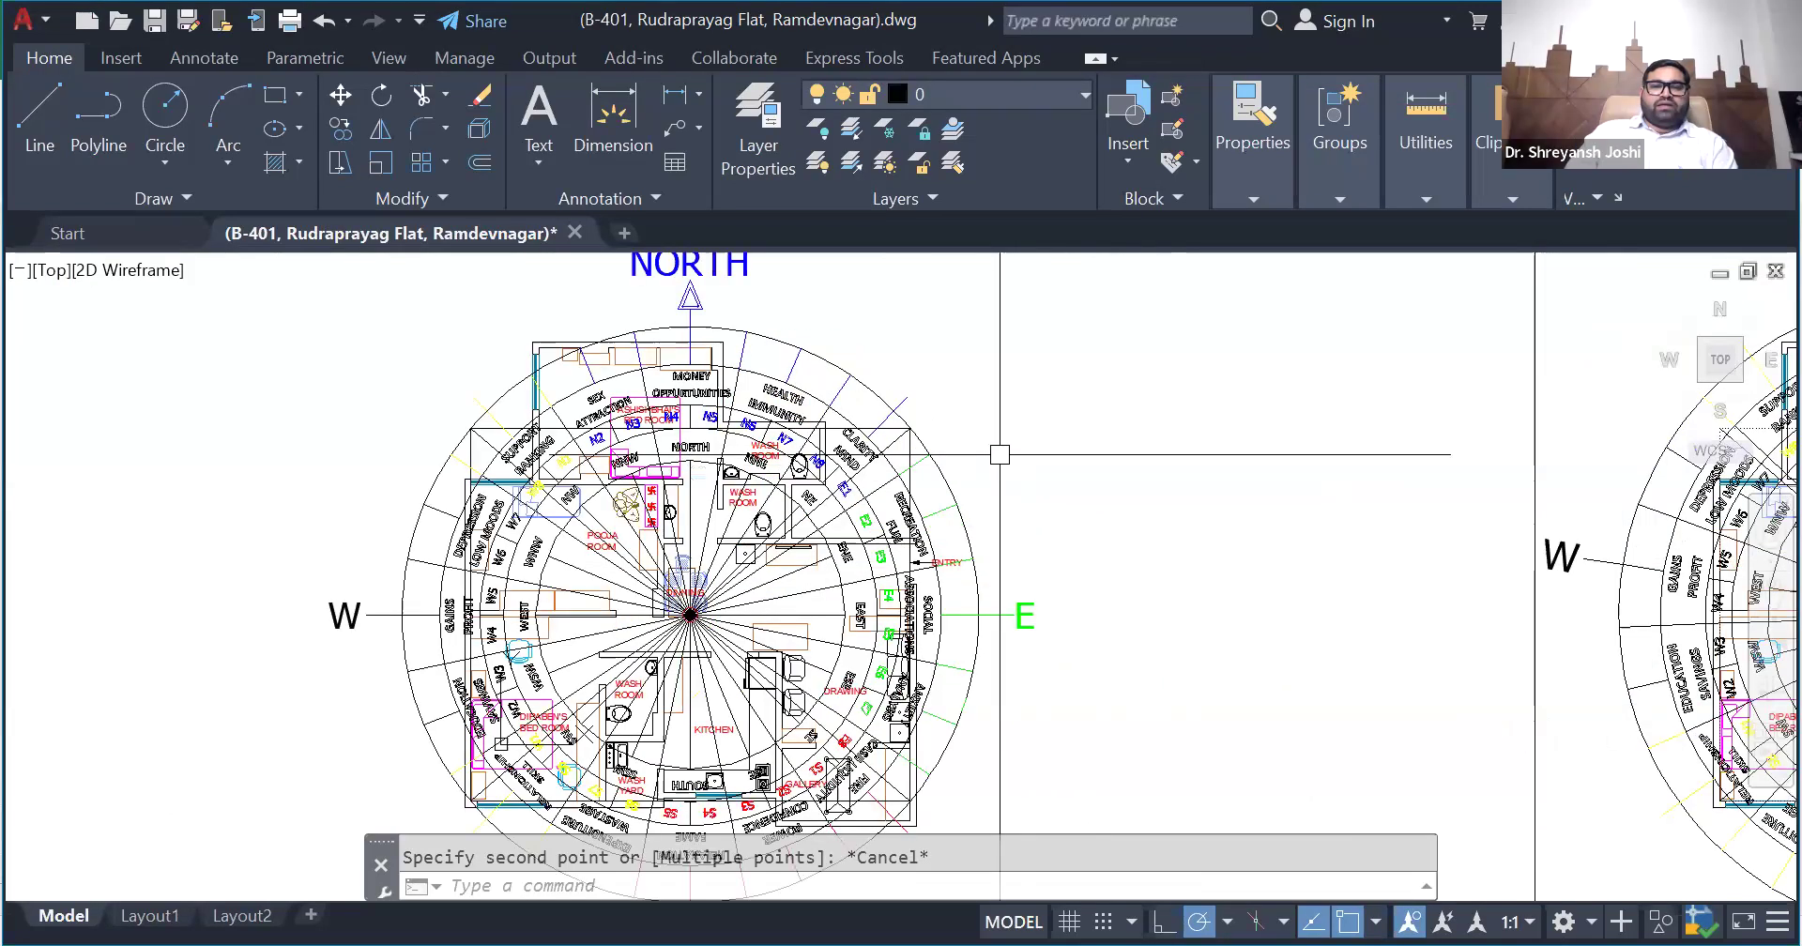
scroll(964, 450, up, 2)
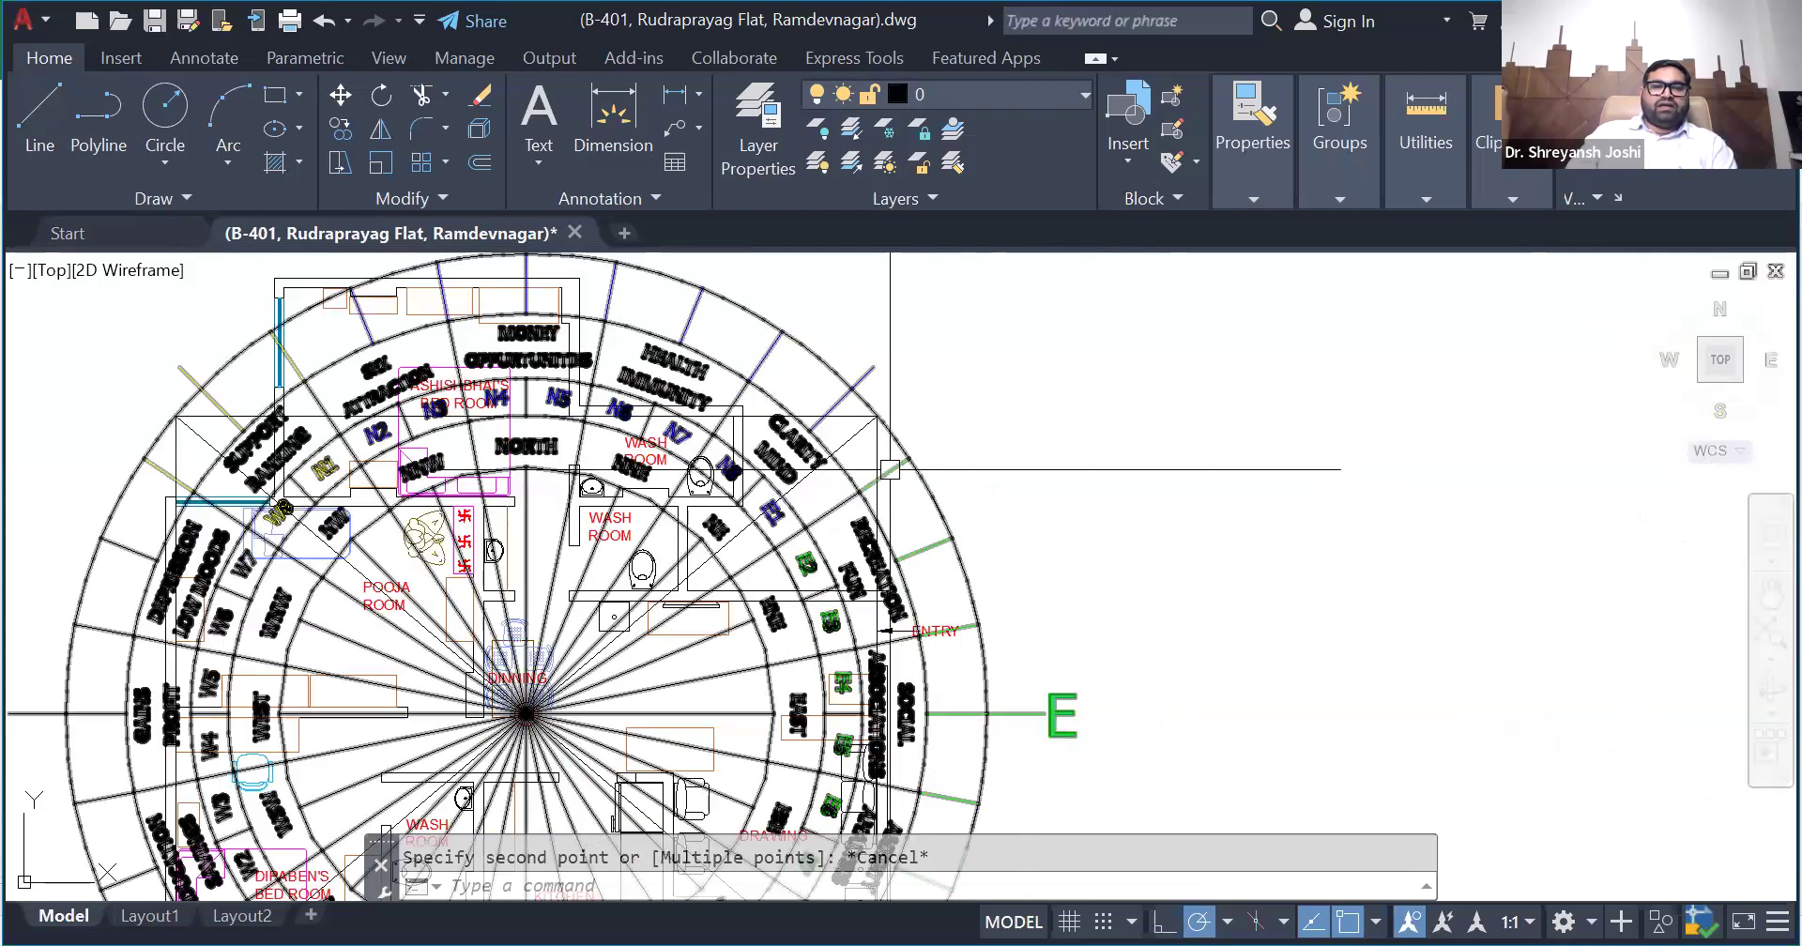
click(877, 472)
scroll(956, 377, down, 2)
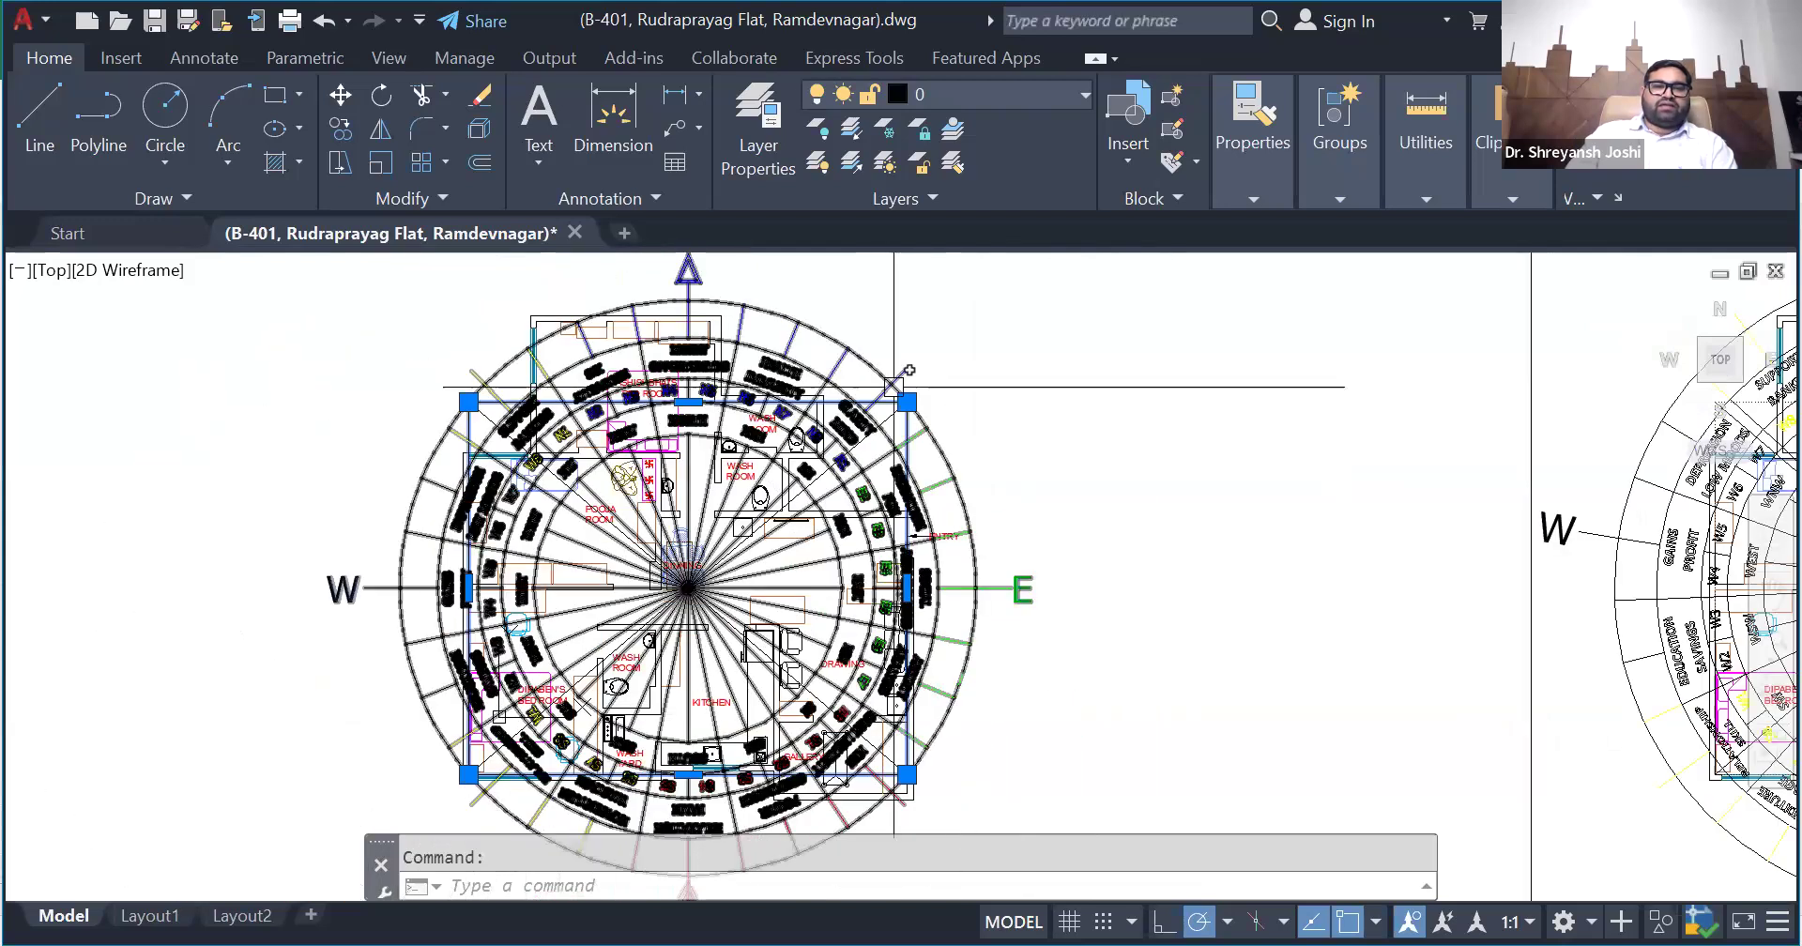
scroll(678, 310, up, 2)
scroll(673, 324, up, 2)
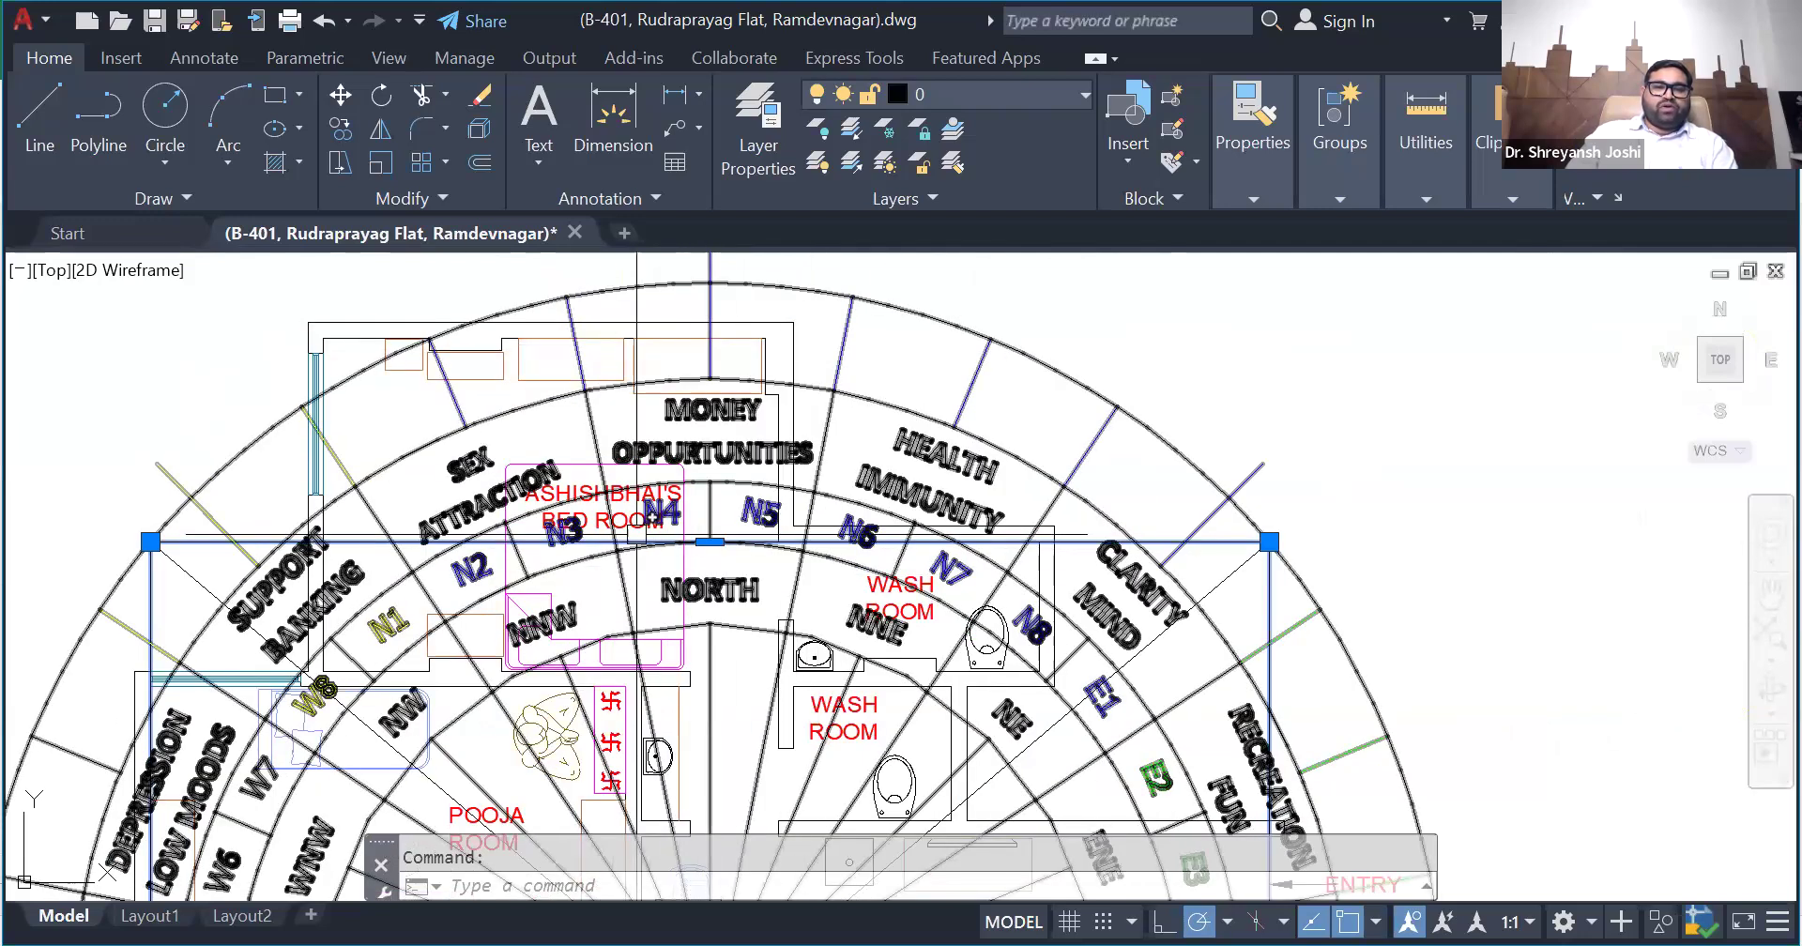
scroll(778, 468, down, 2)
scroll(765, 507, down, 2)
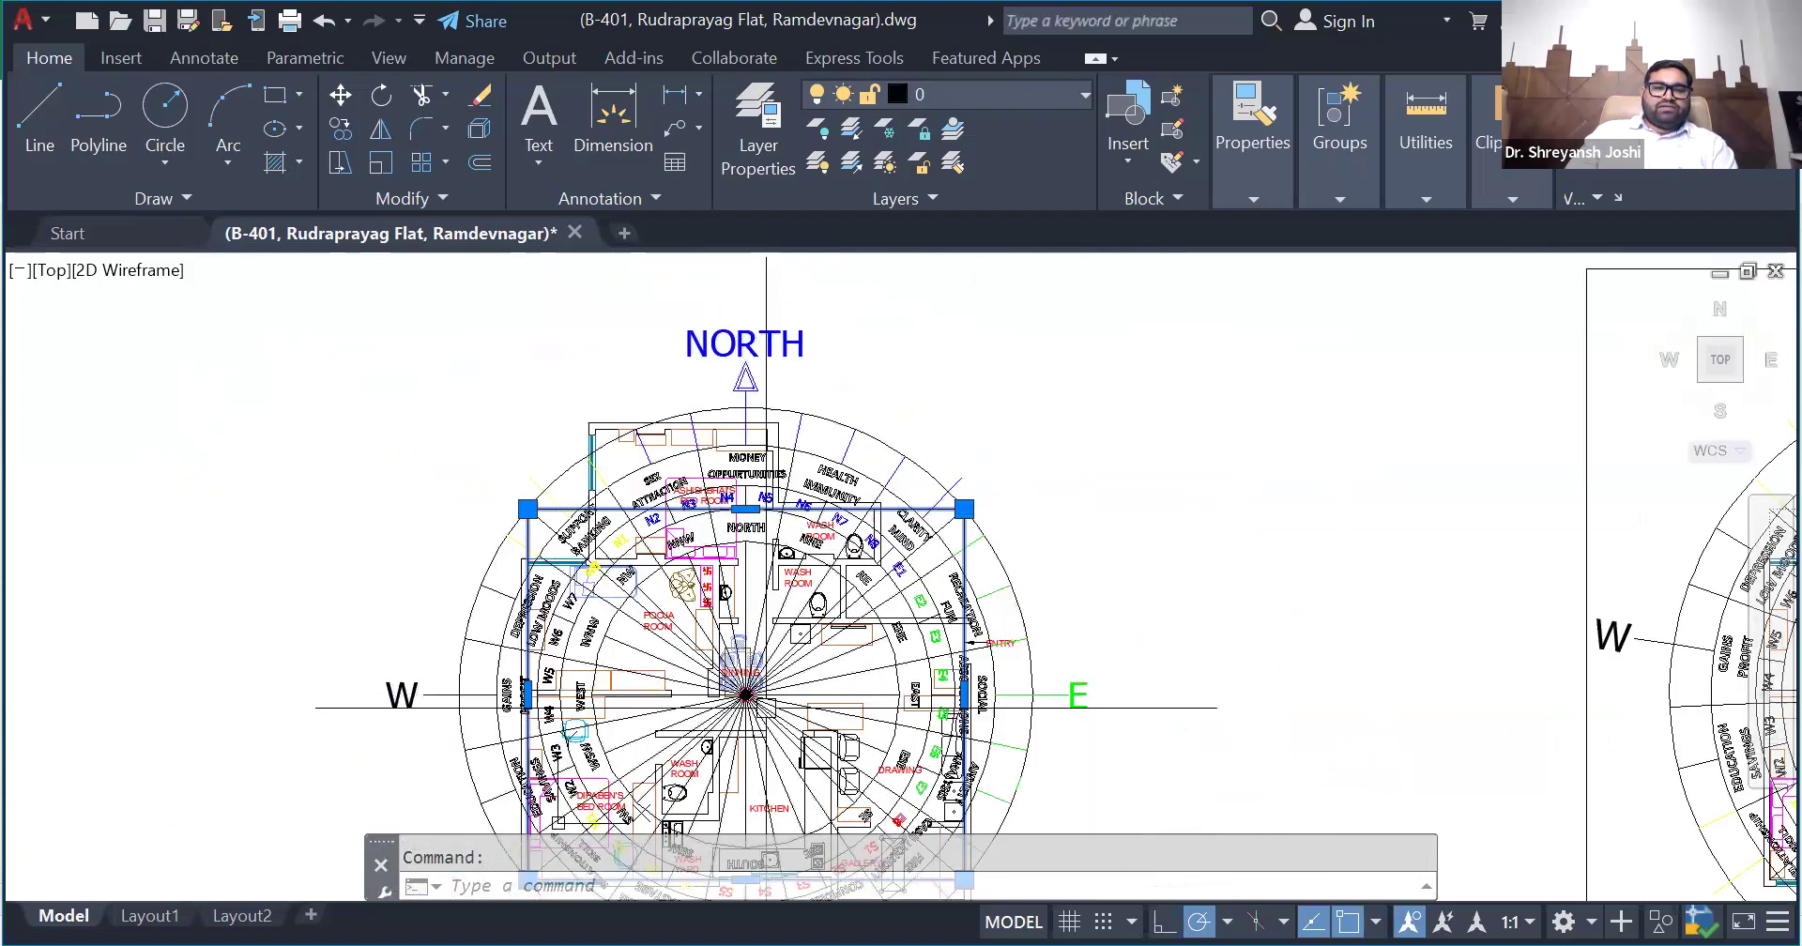
- Measure the area of the bedroom part in the N zone that extends beyond the rectangle's north edge
scroll(732, 516, up, 4)
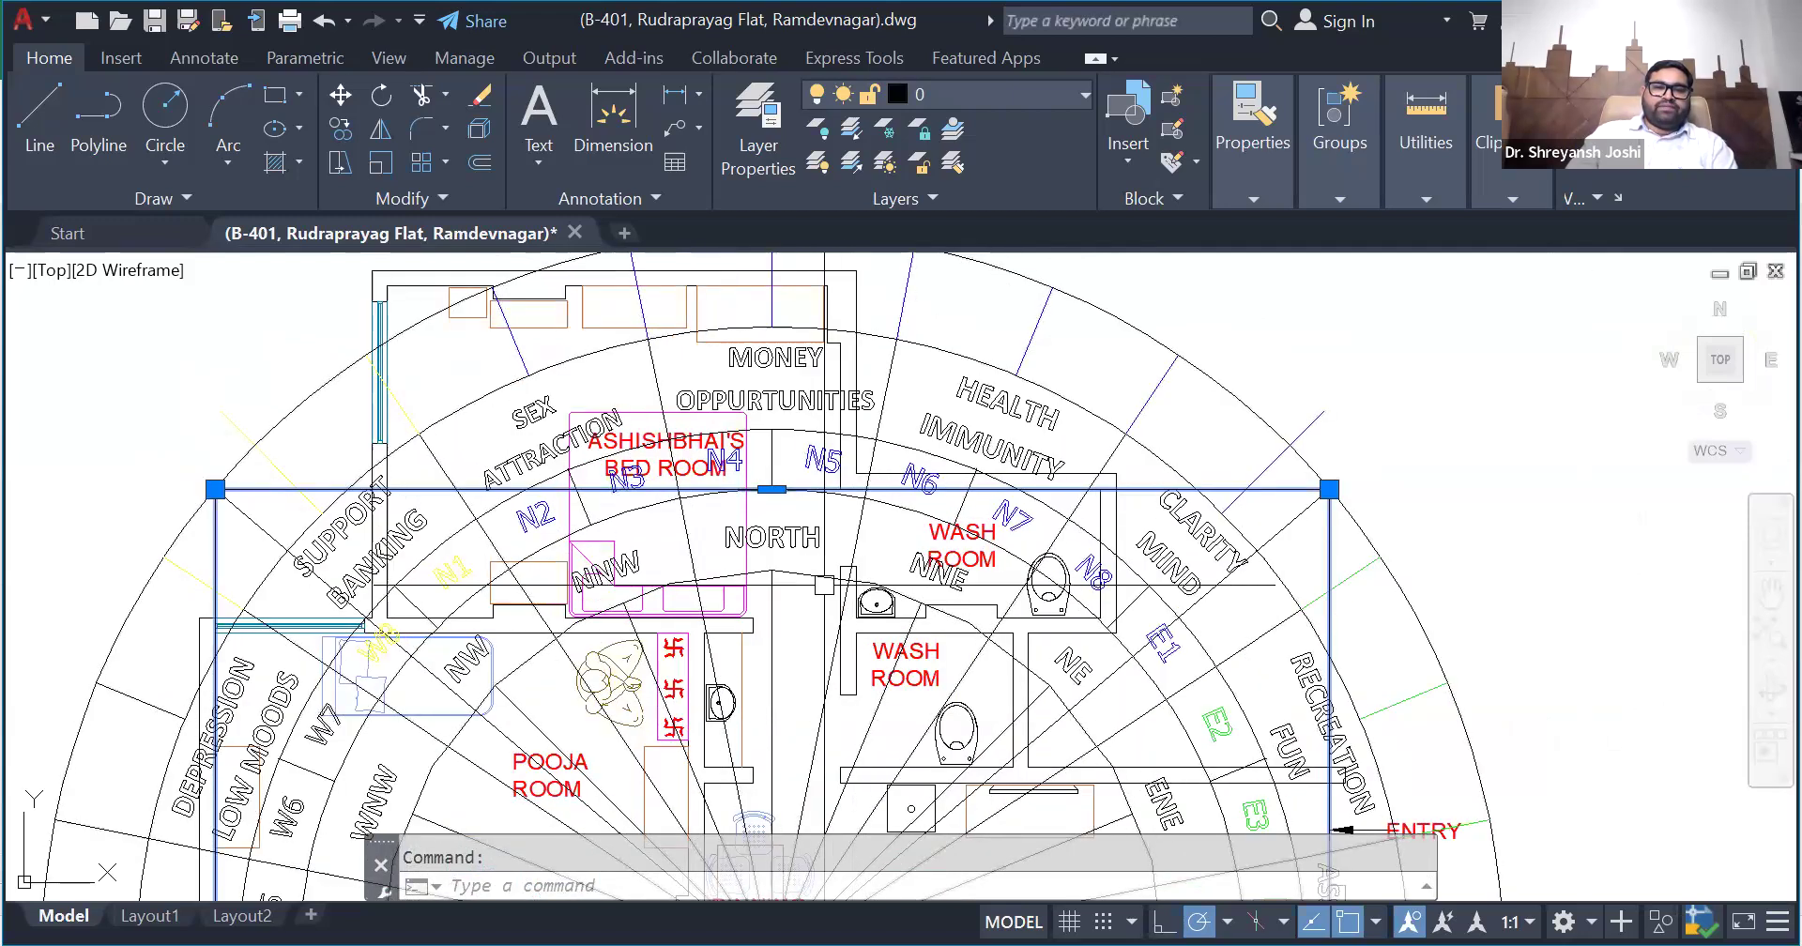
scroll(816, 535, down, 2)
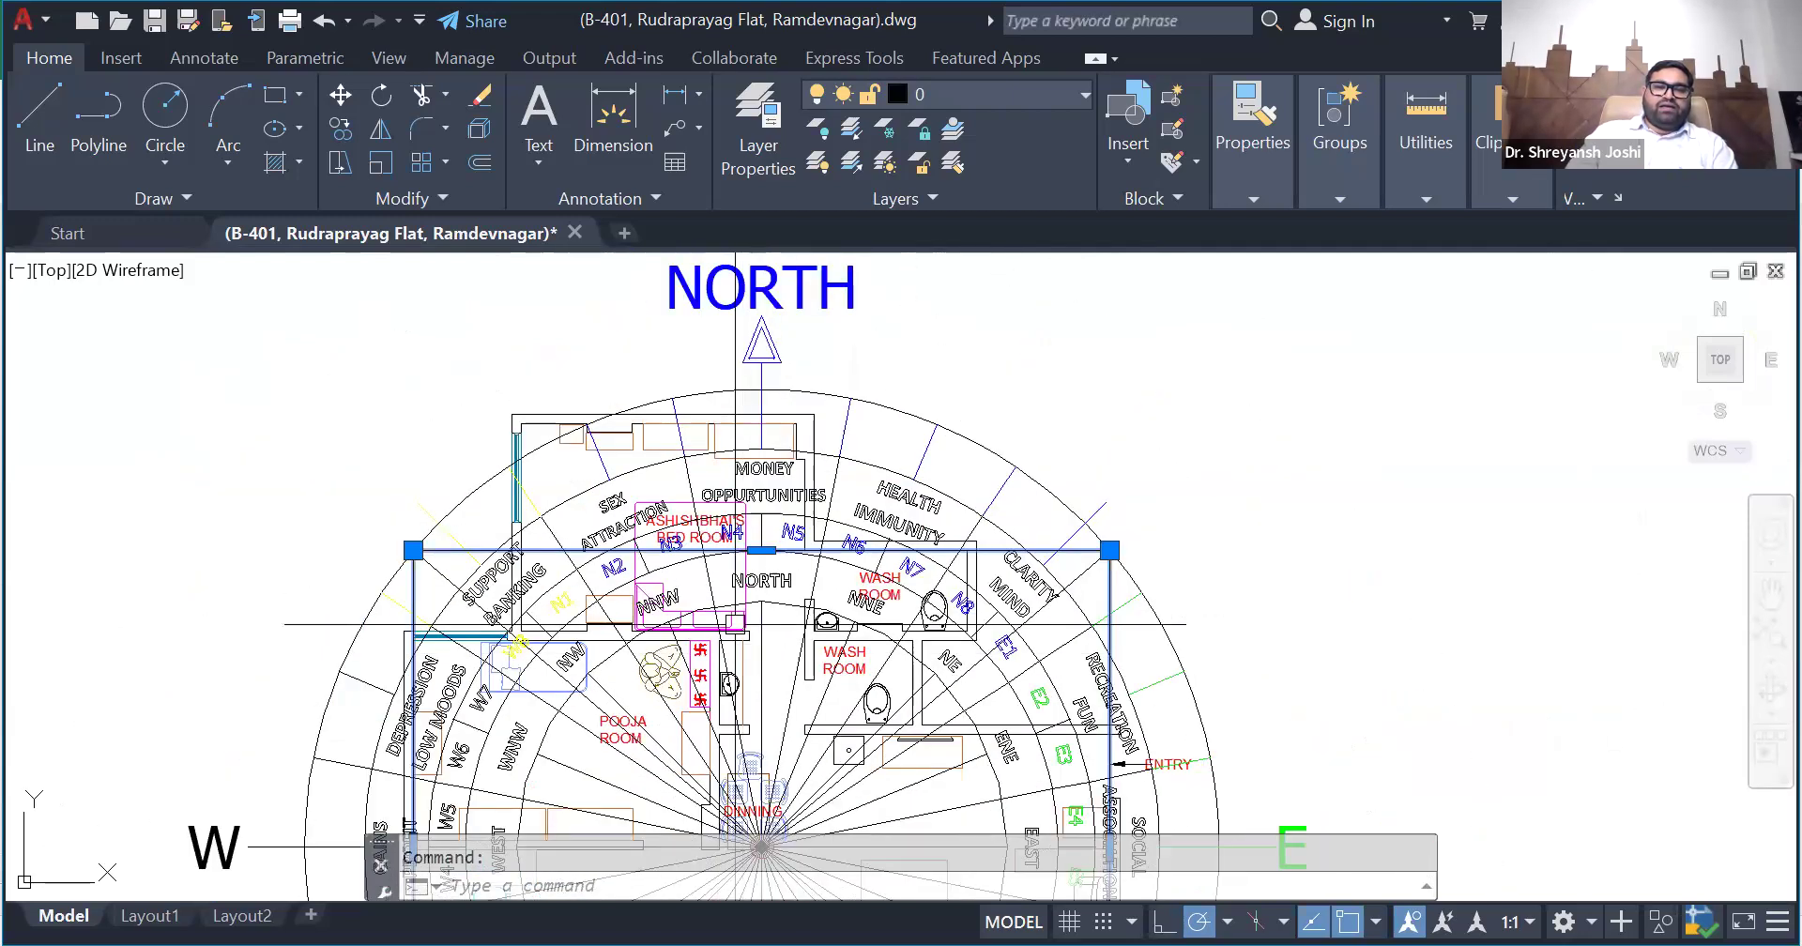
scroll(786, 519, up, 2)
scroll(786, 519, down, 2)
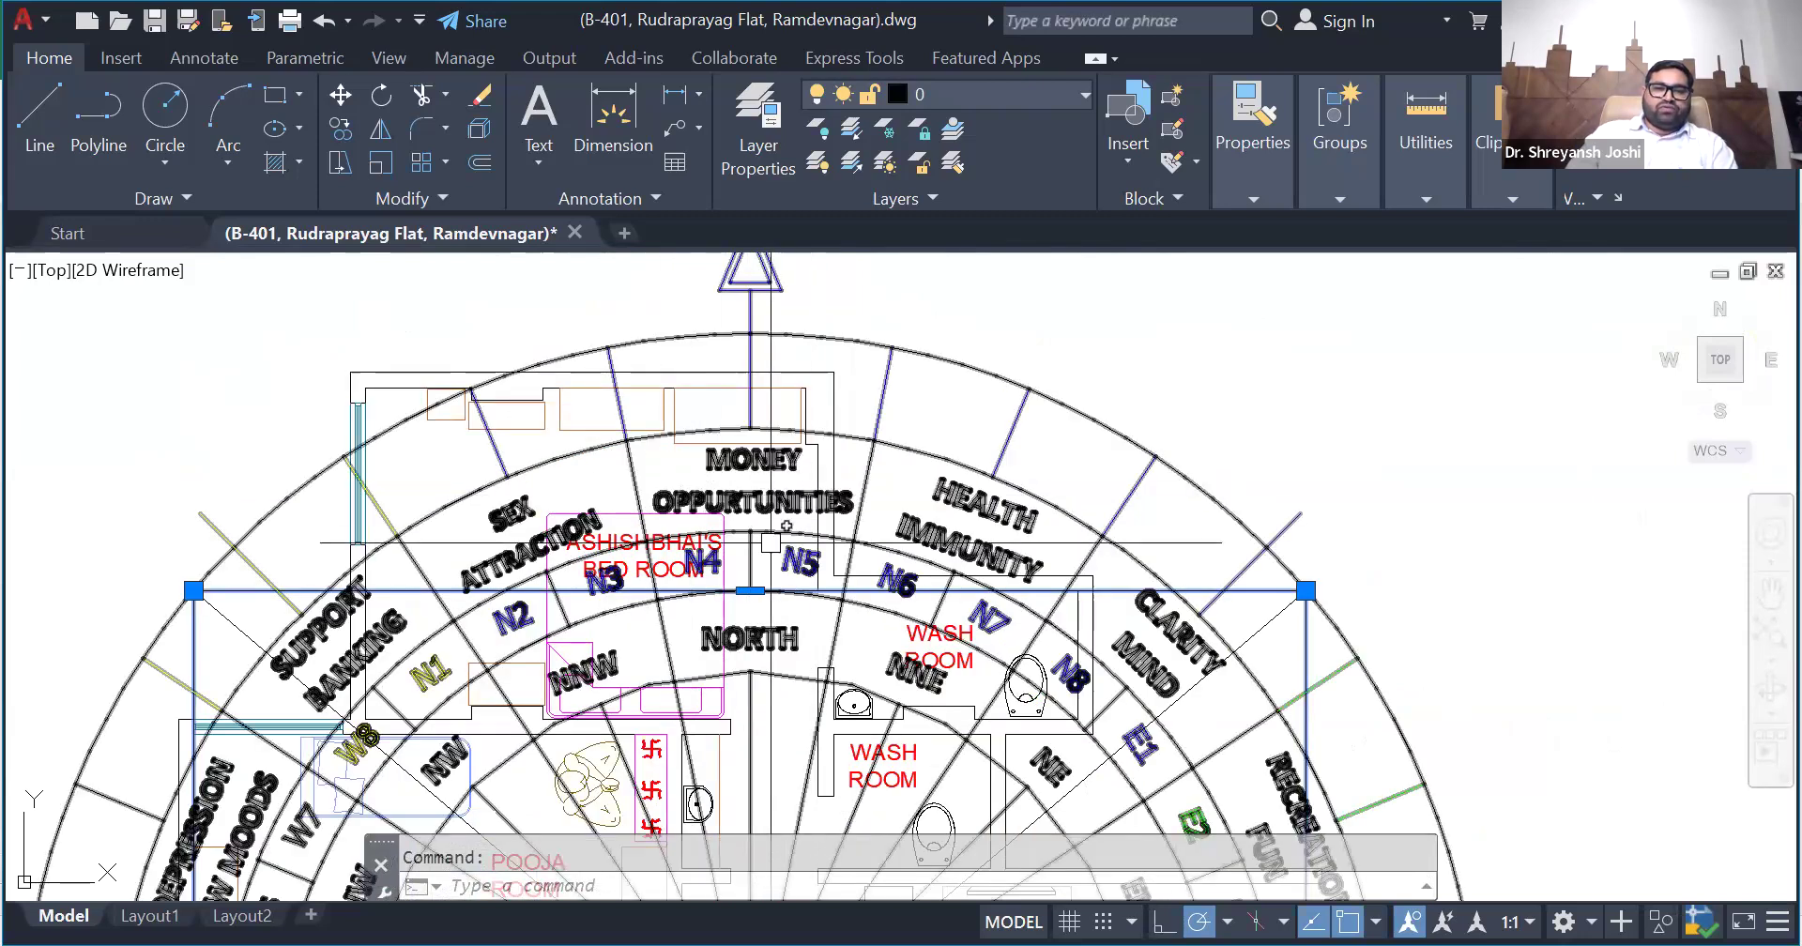
scroll(756, 528, up, 2)
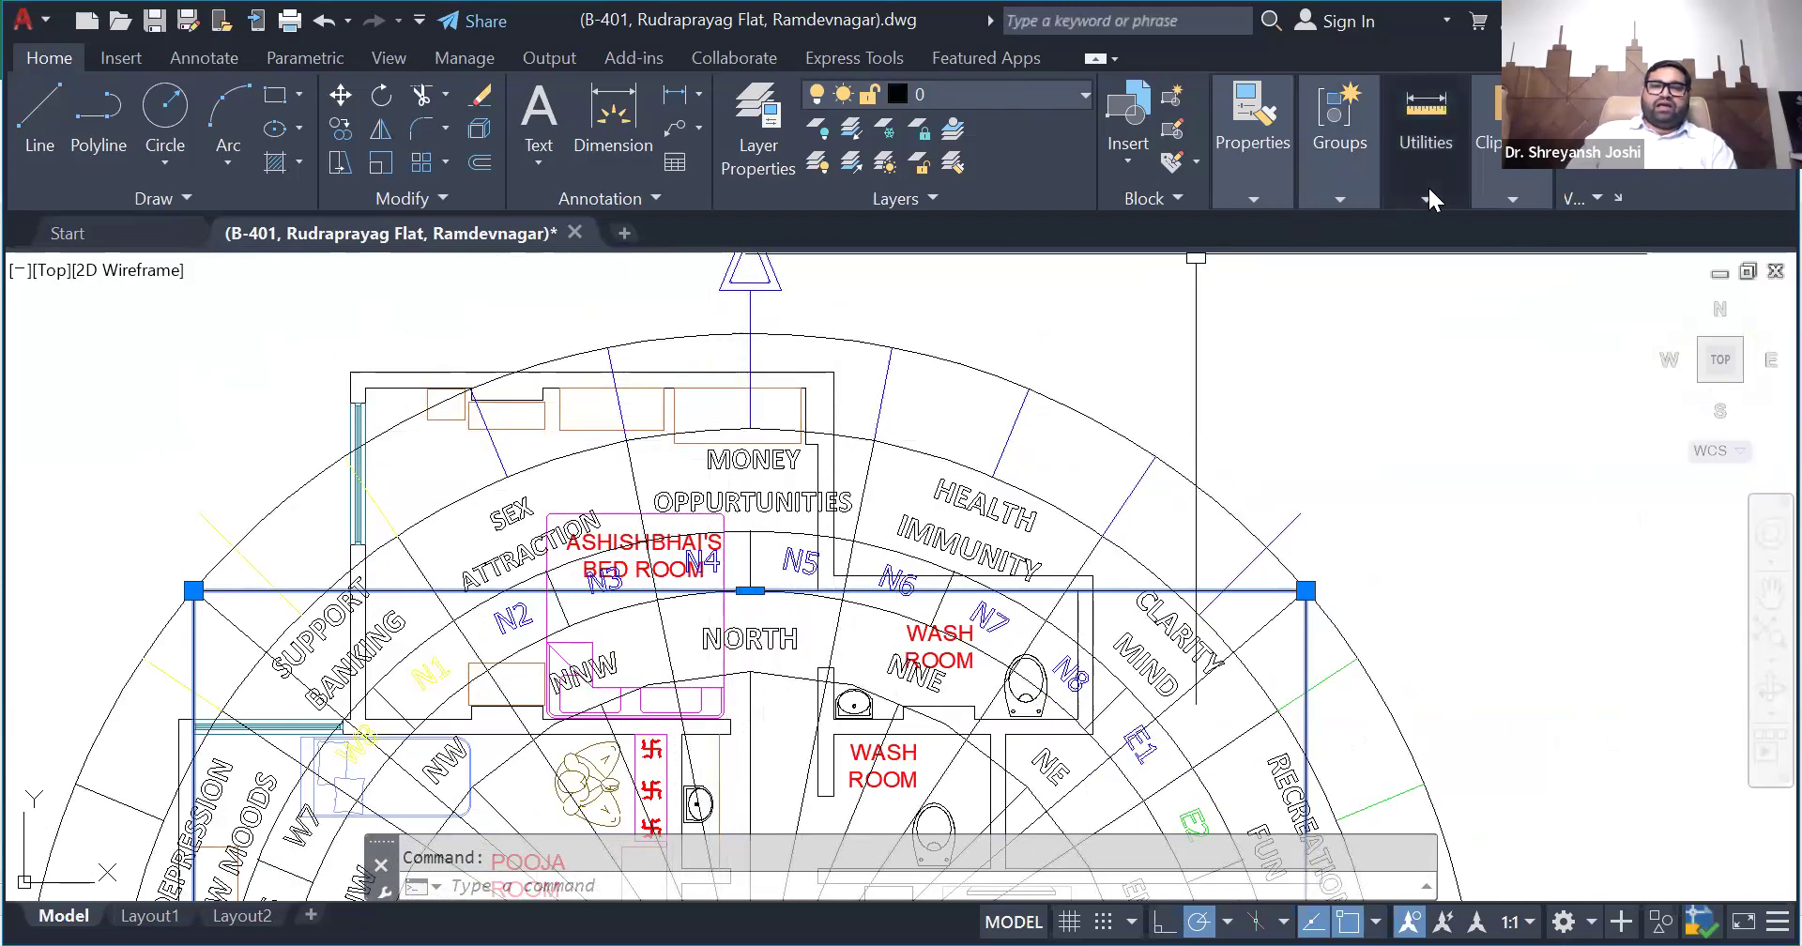
mouse_move(1397, 235)
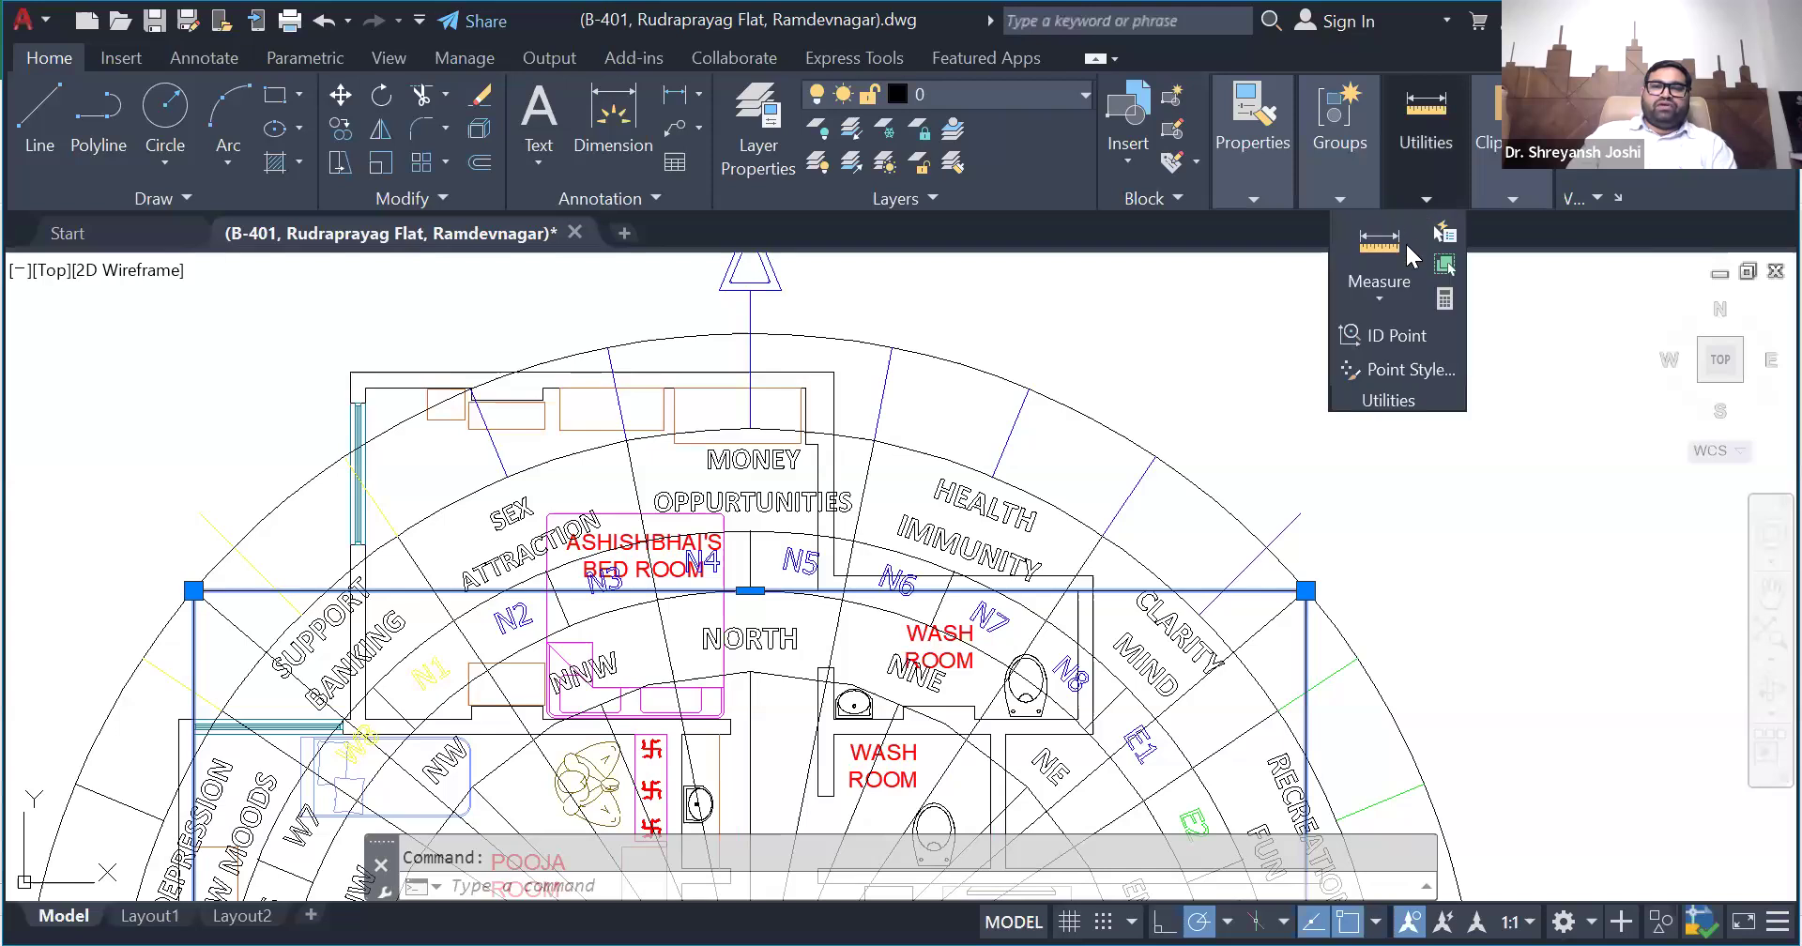
click(1386, 296)
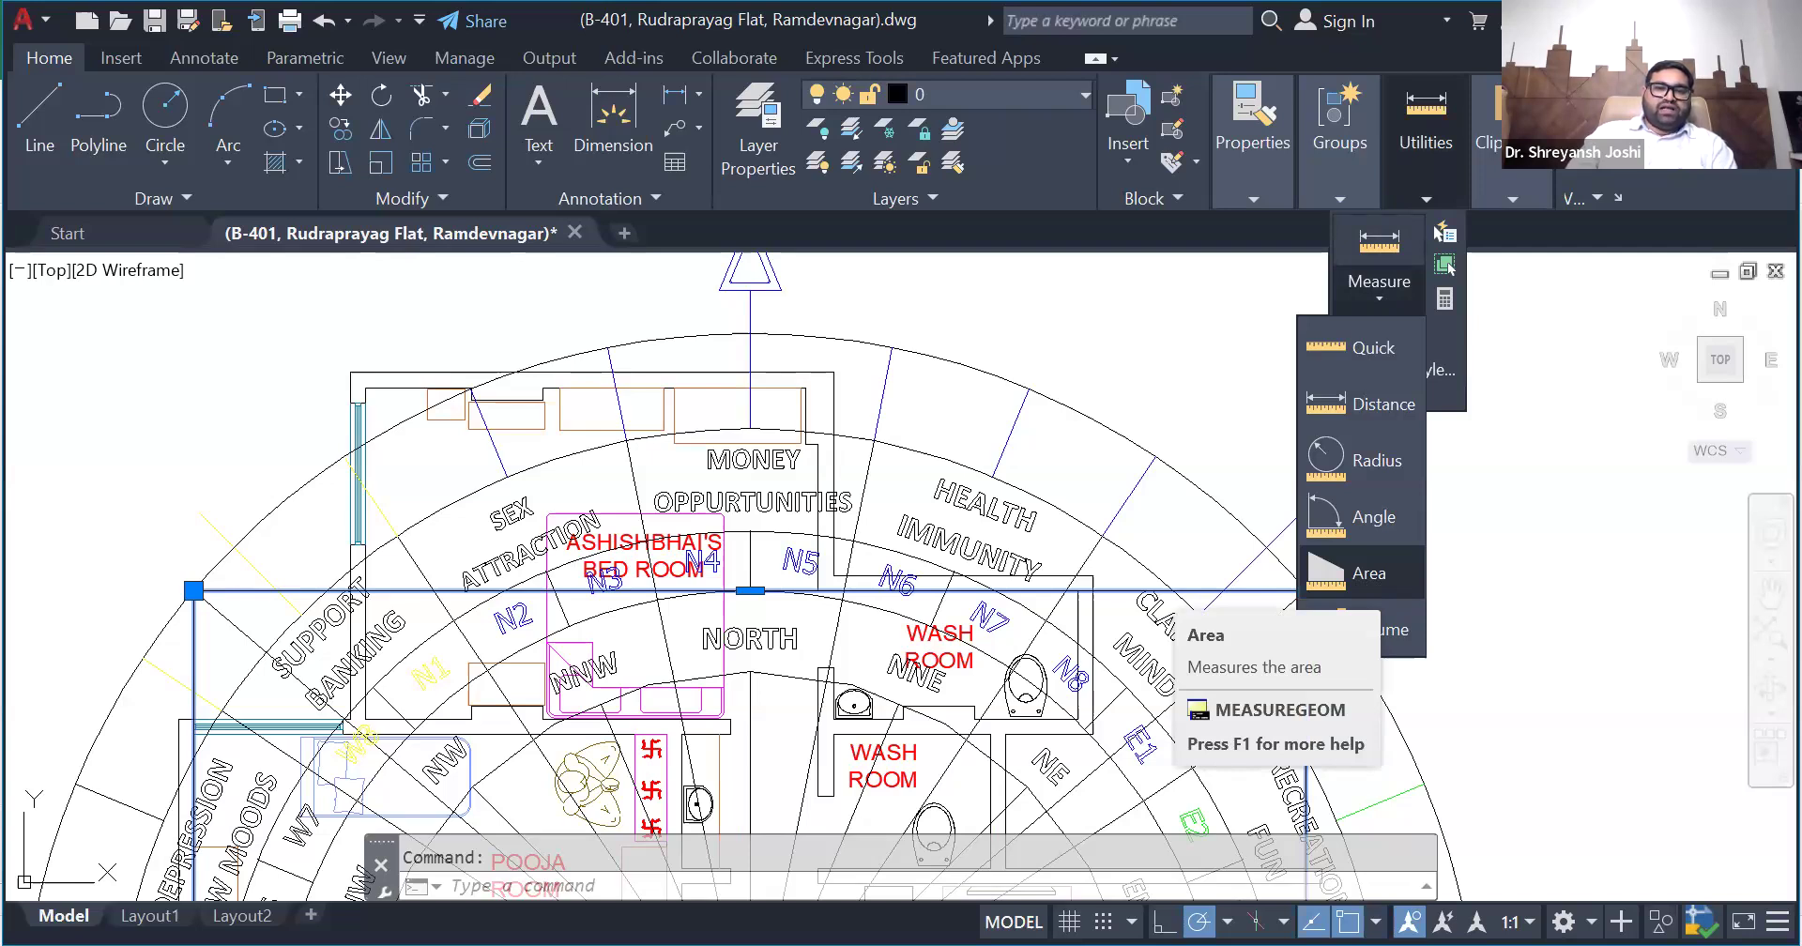
click(1365, 572)
scroll(682, 387, up, 4)
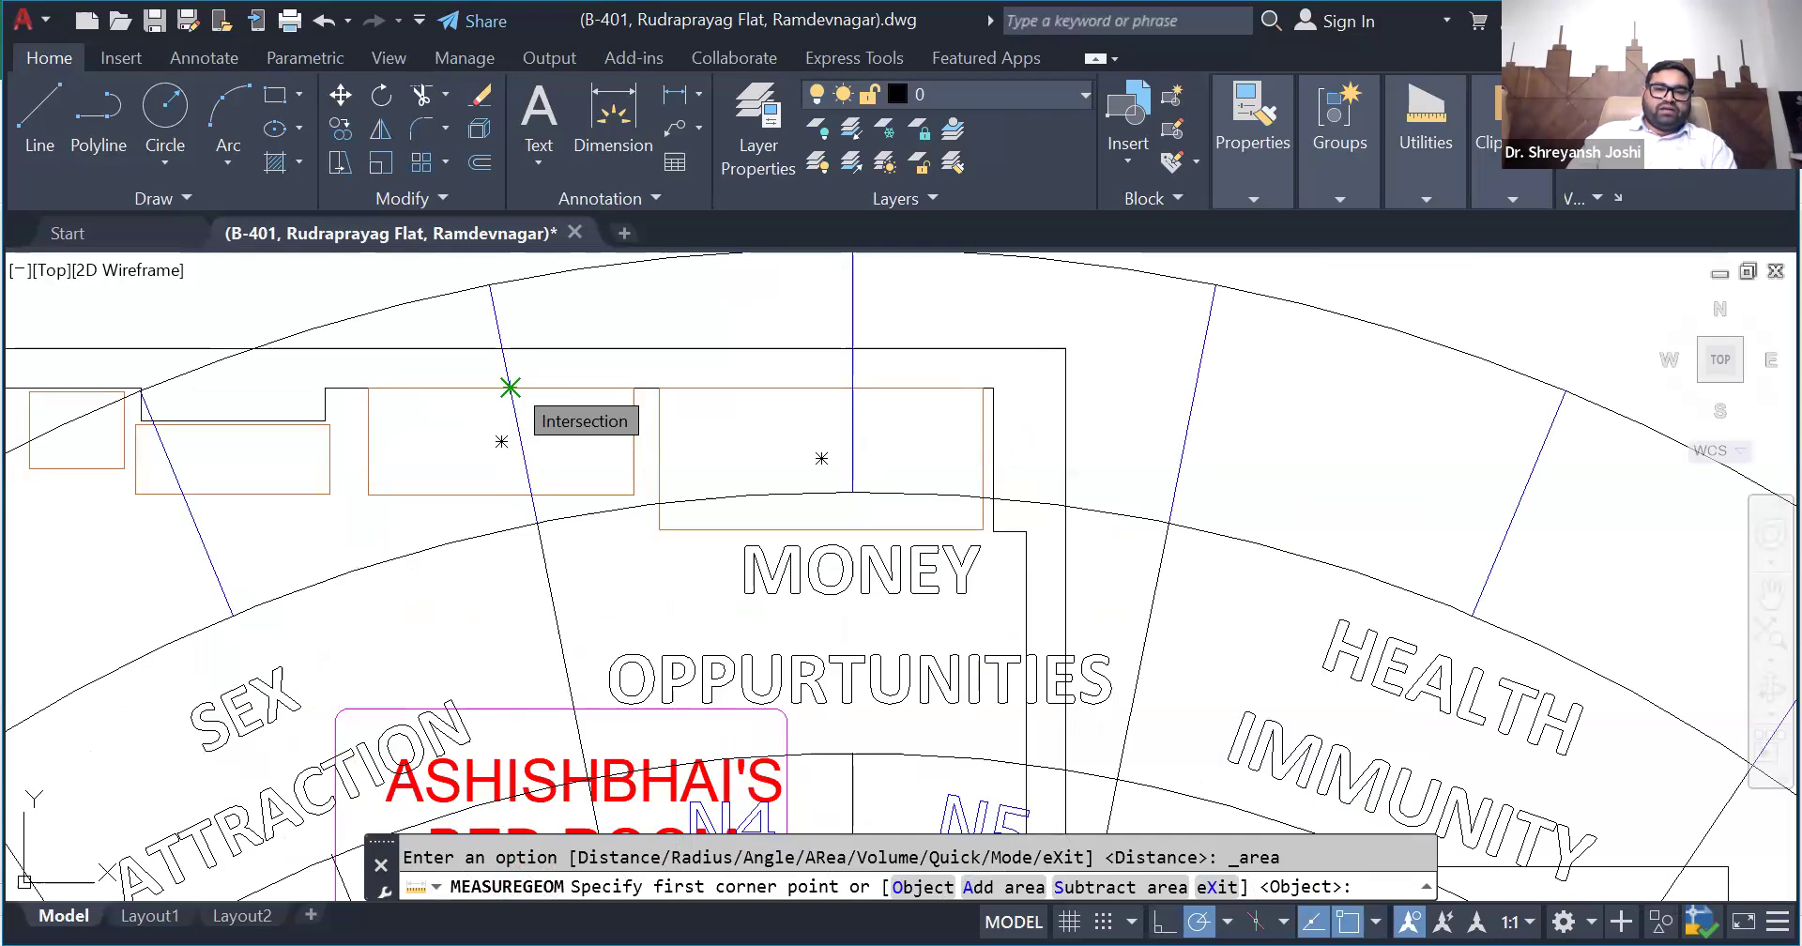
click(510, 387)
click(1025, 387)
scroll(1027, 378, down, 2)
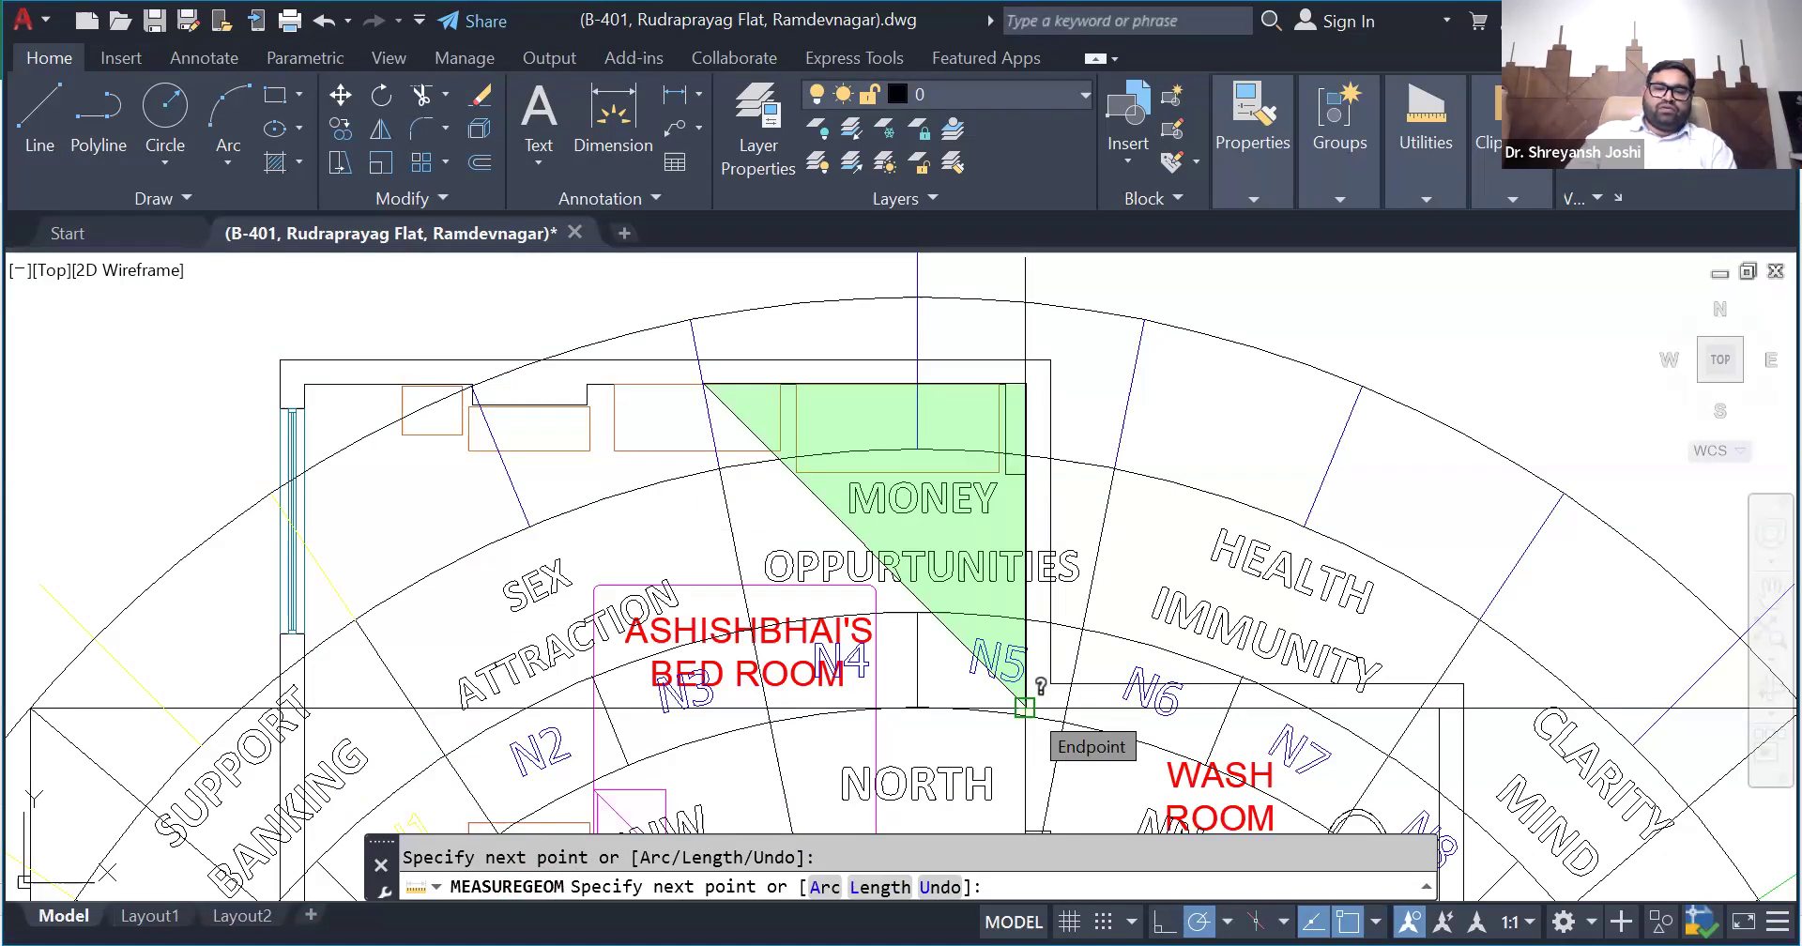
click(1025, 706)
middle_drag(774, 548, 732, 526)
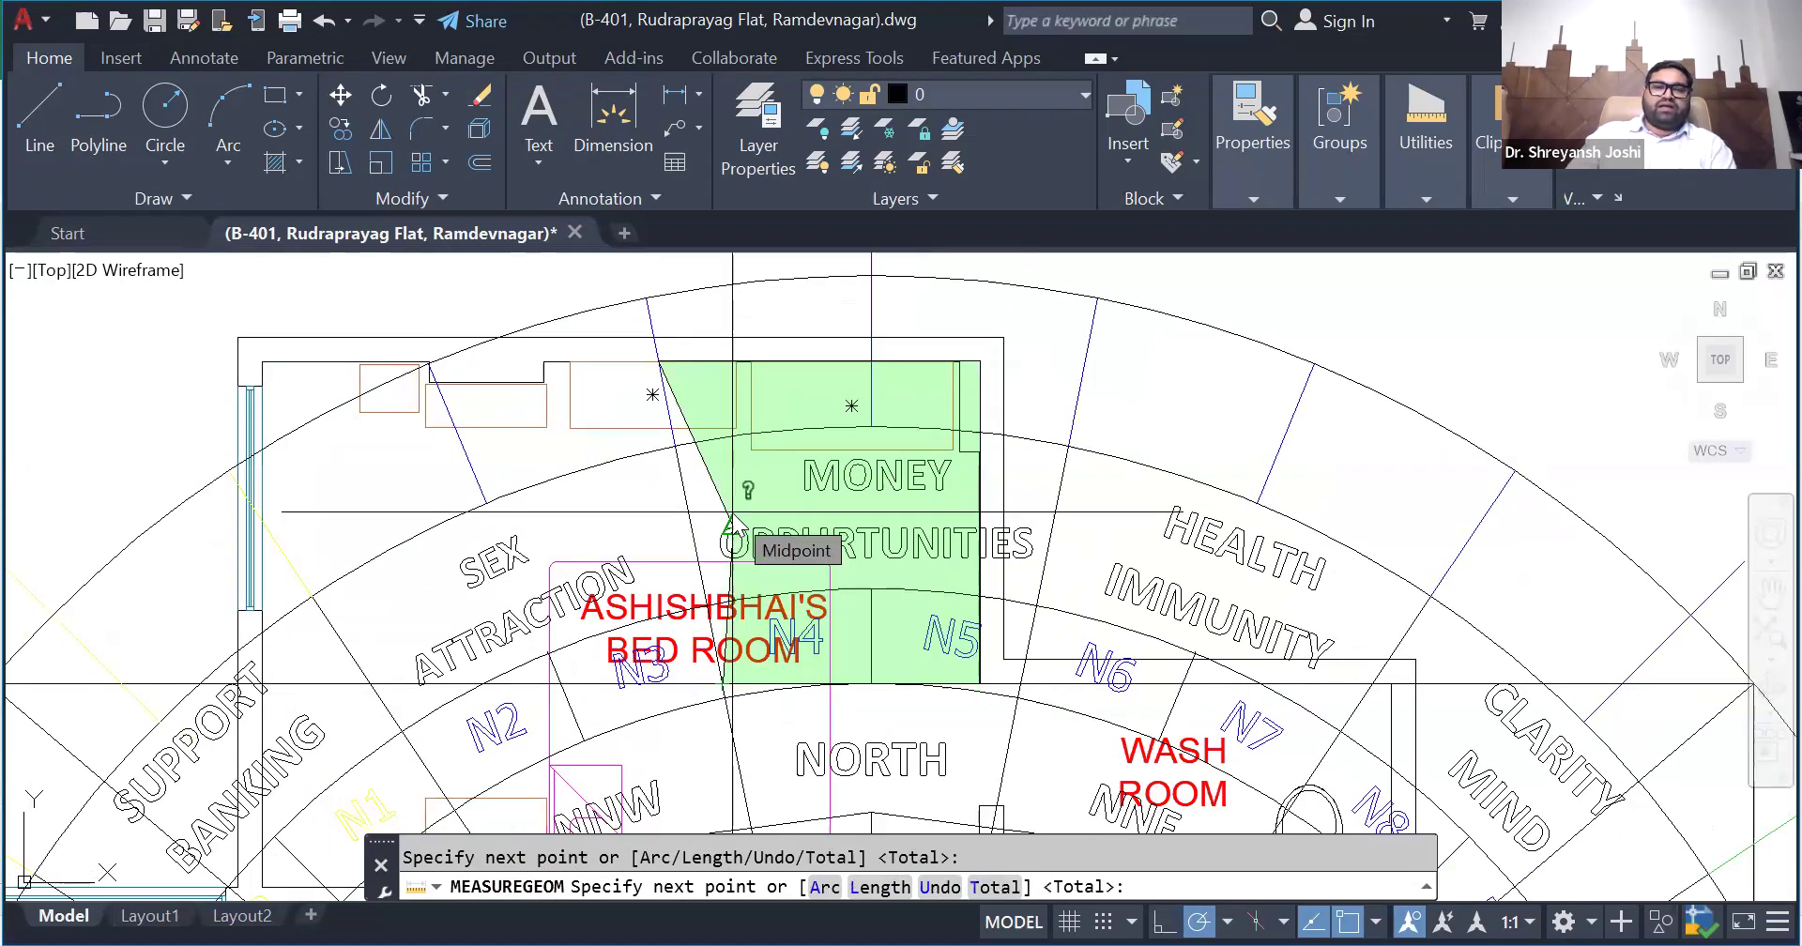
key(Return)
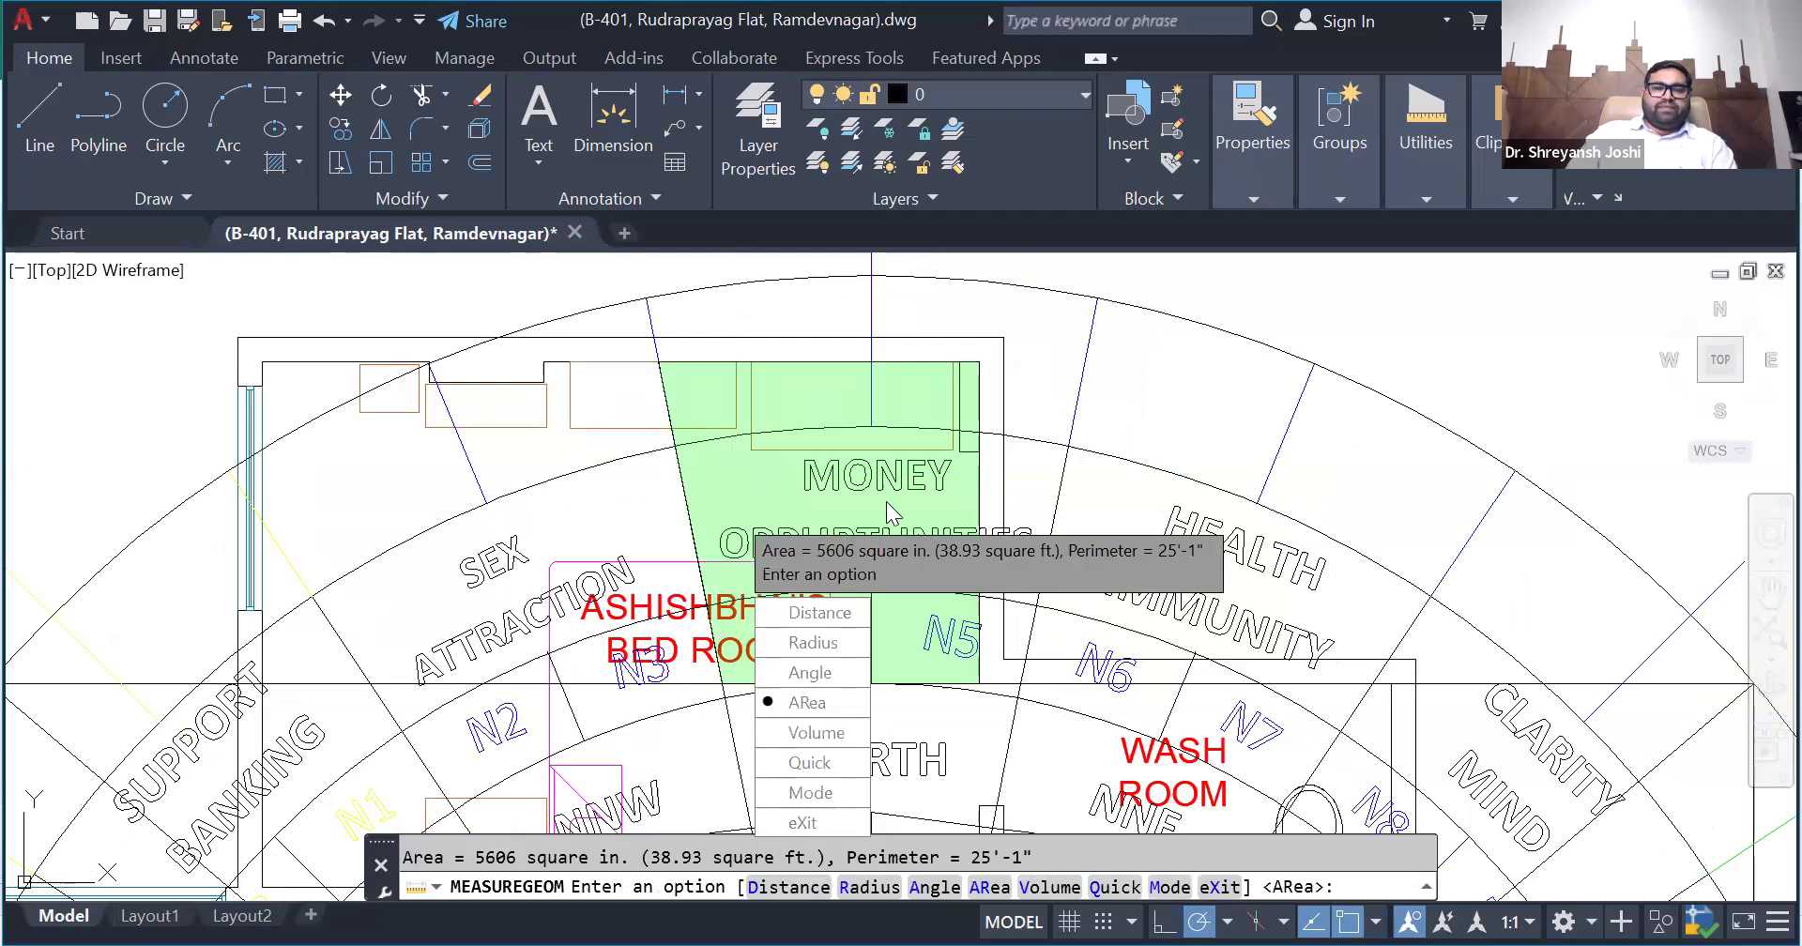
middle_drag(648, 376, 518, 331)
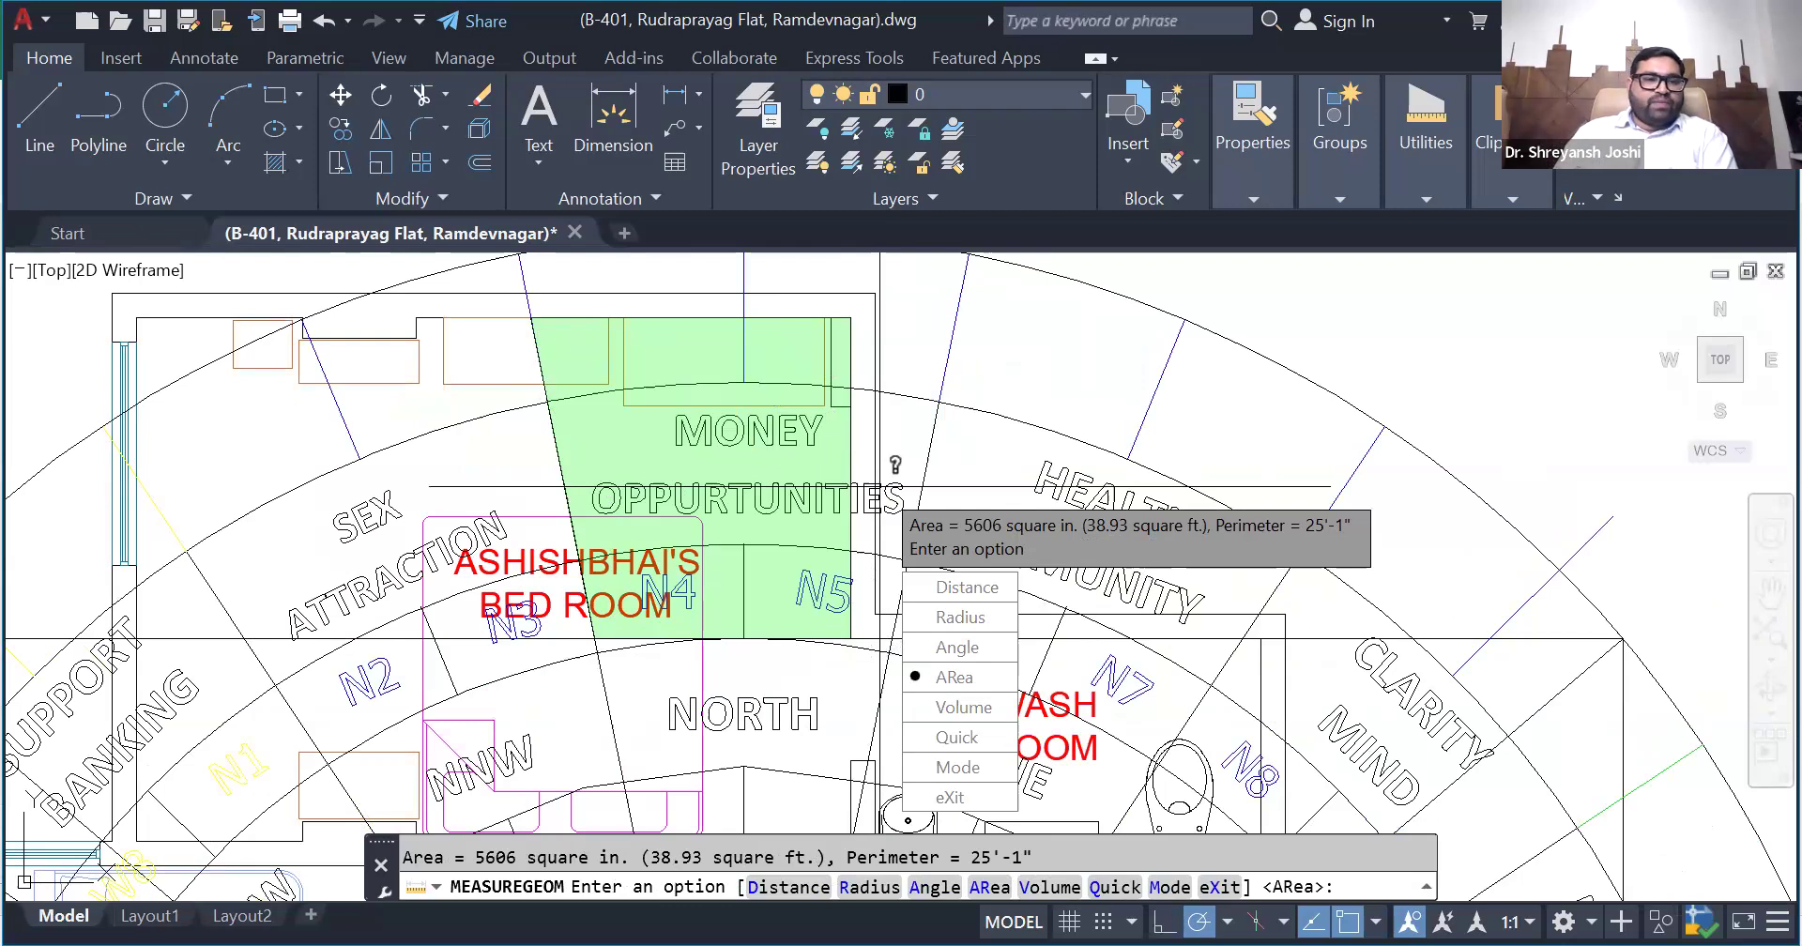
- Switch to the Excel workbook and enter 38.93 as the N zone's ADD area on the Zonal Str sheet
key(alt+Tab)
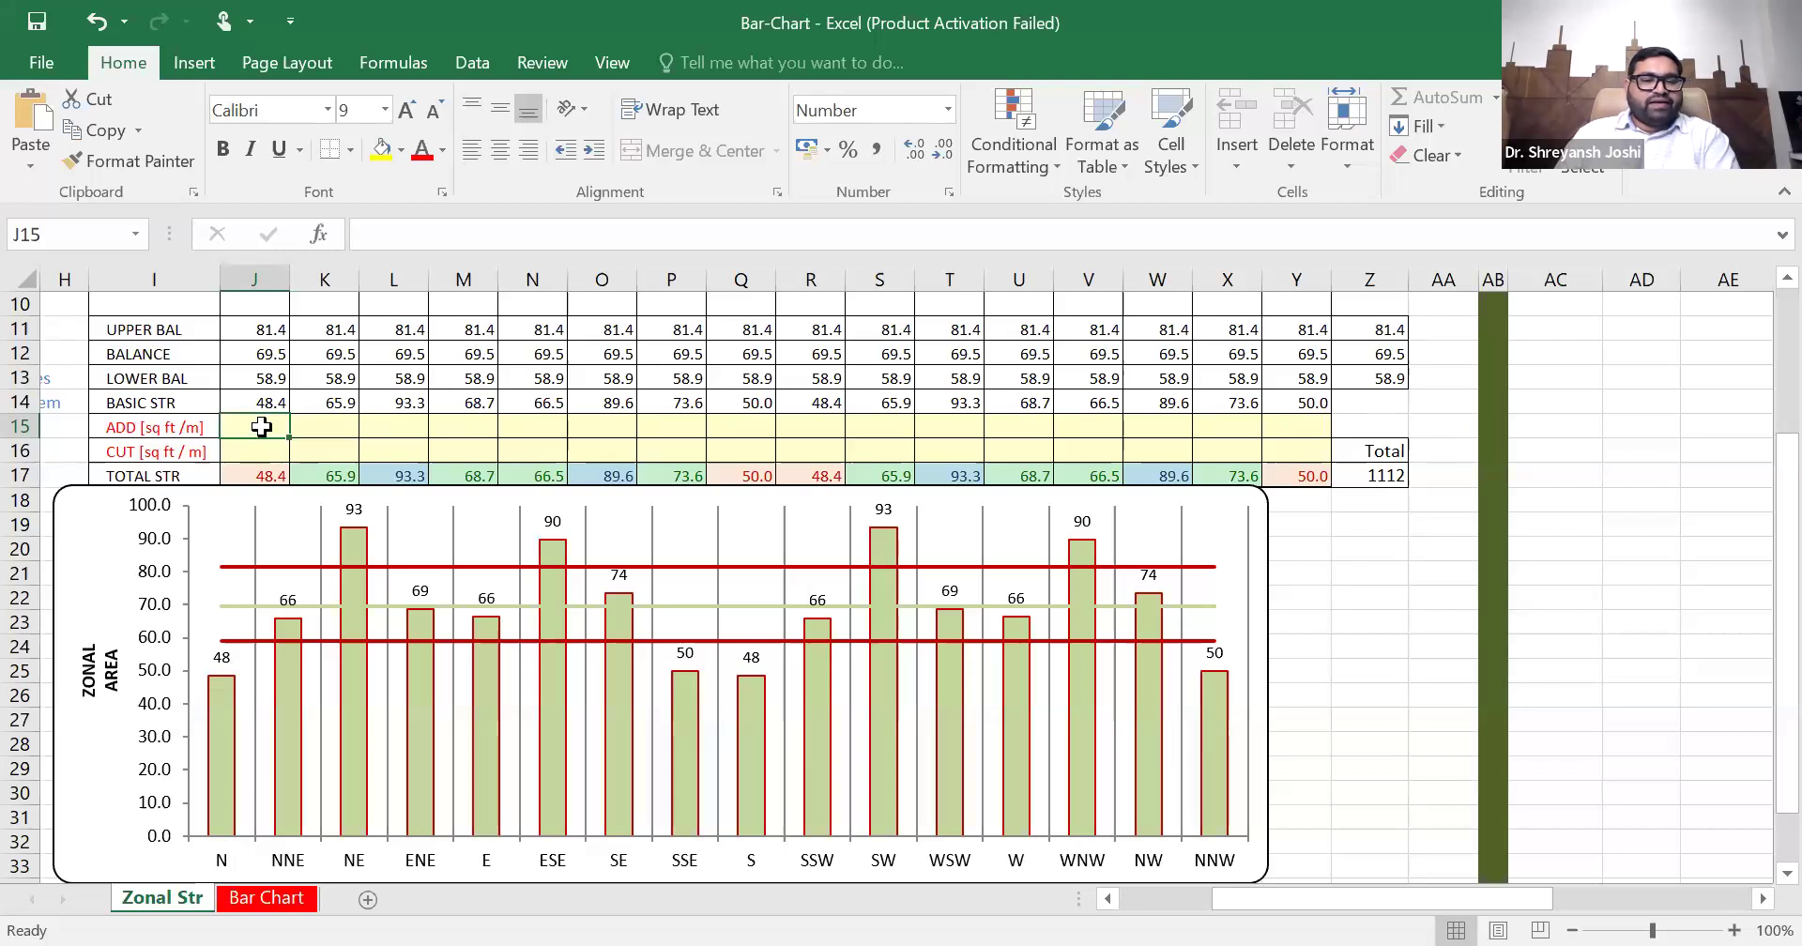
text(38.93)
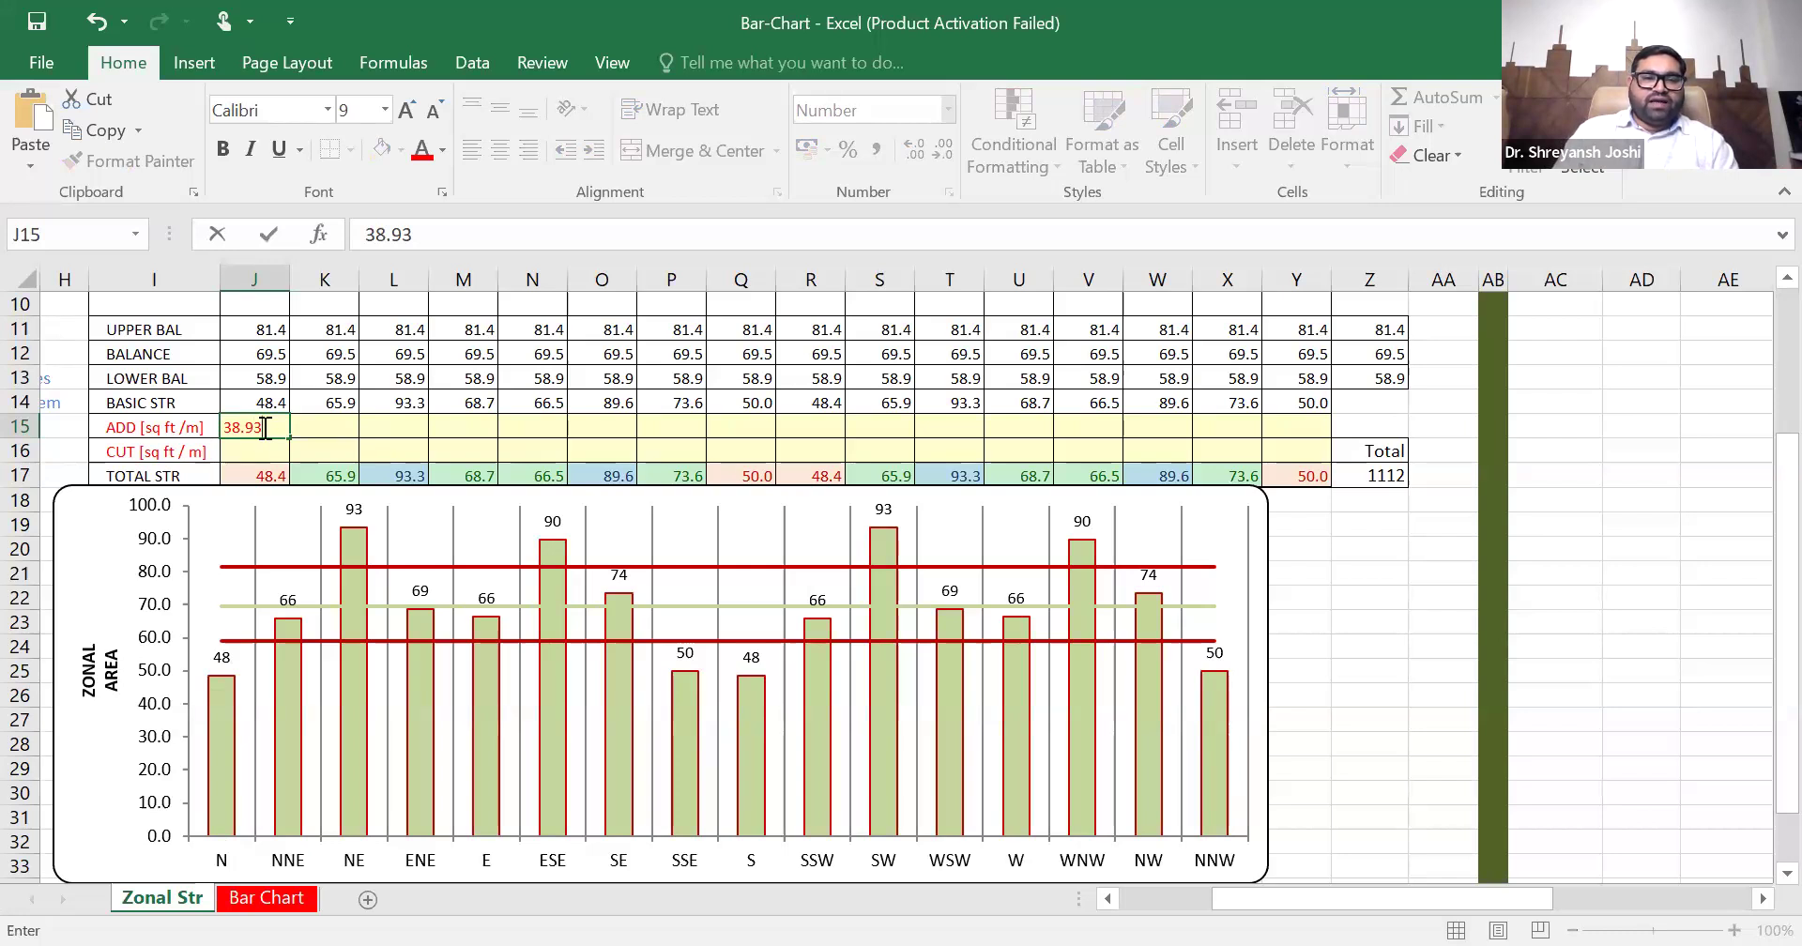
key(Return)
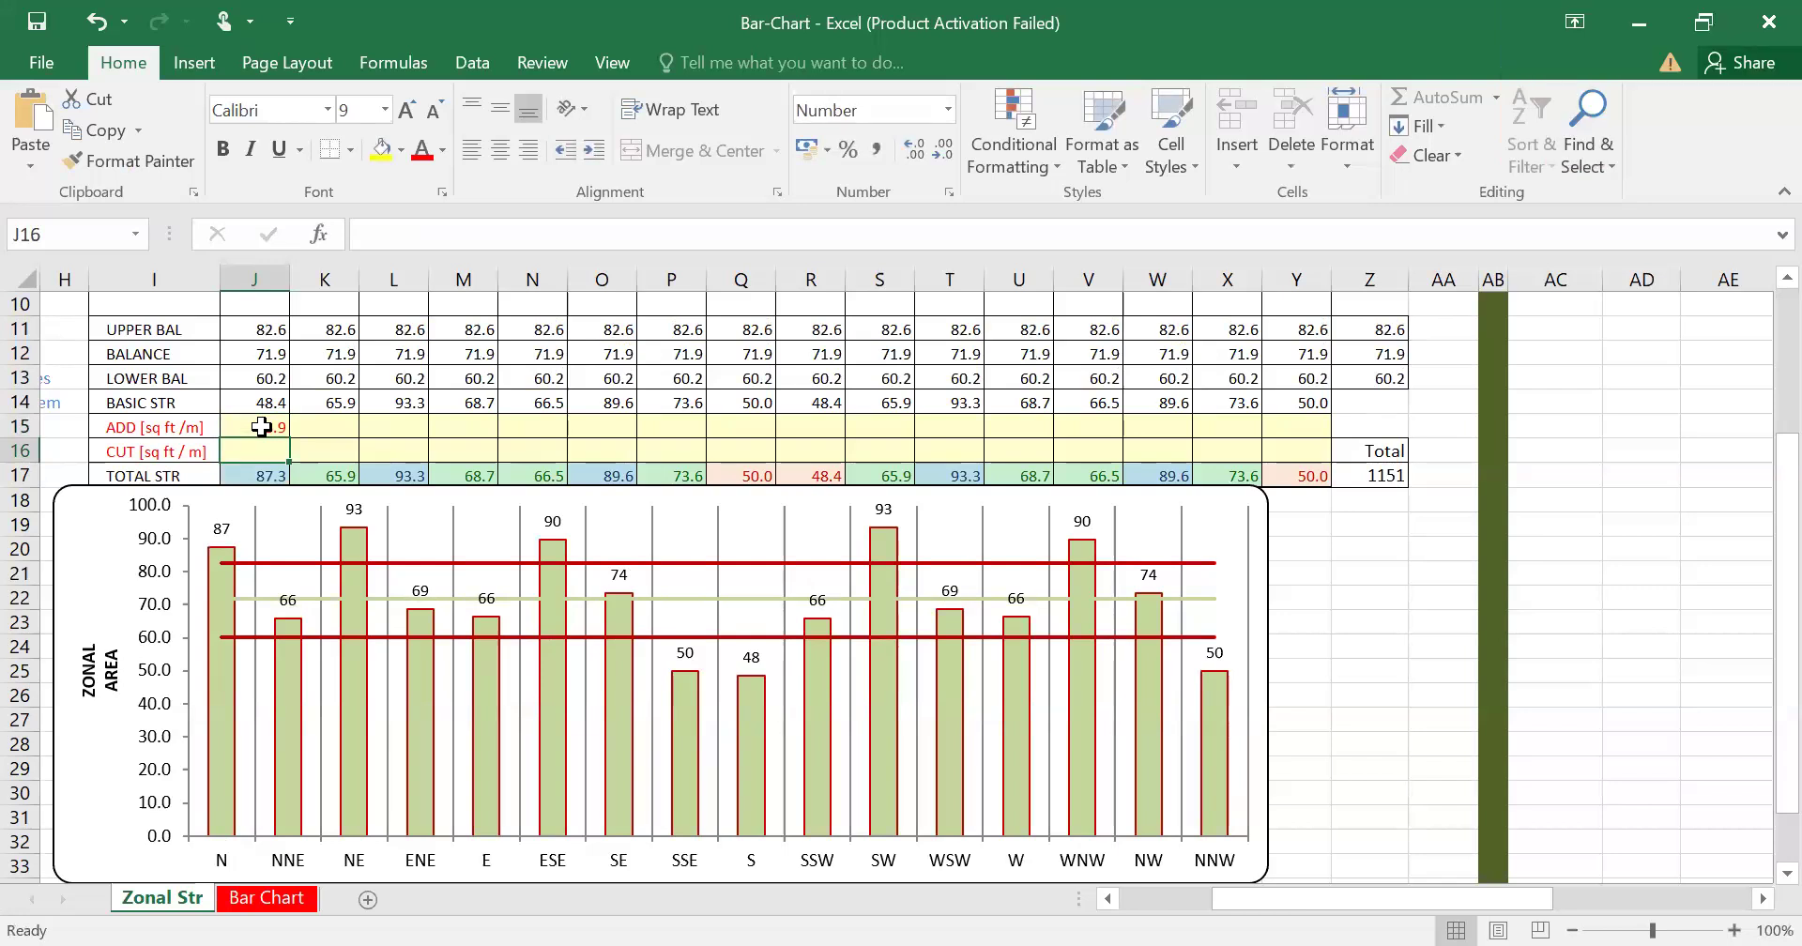
click(261, 427)
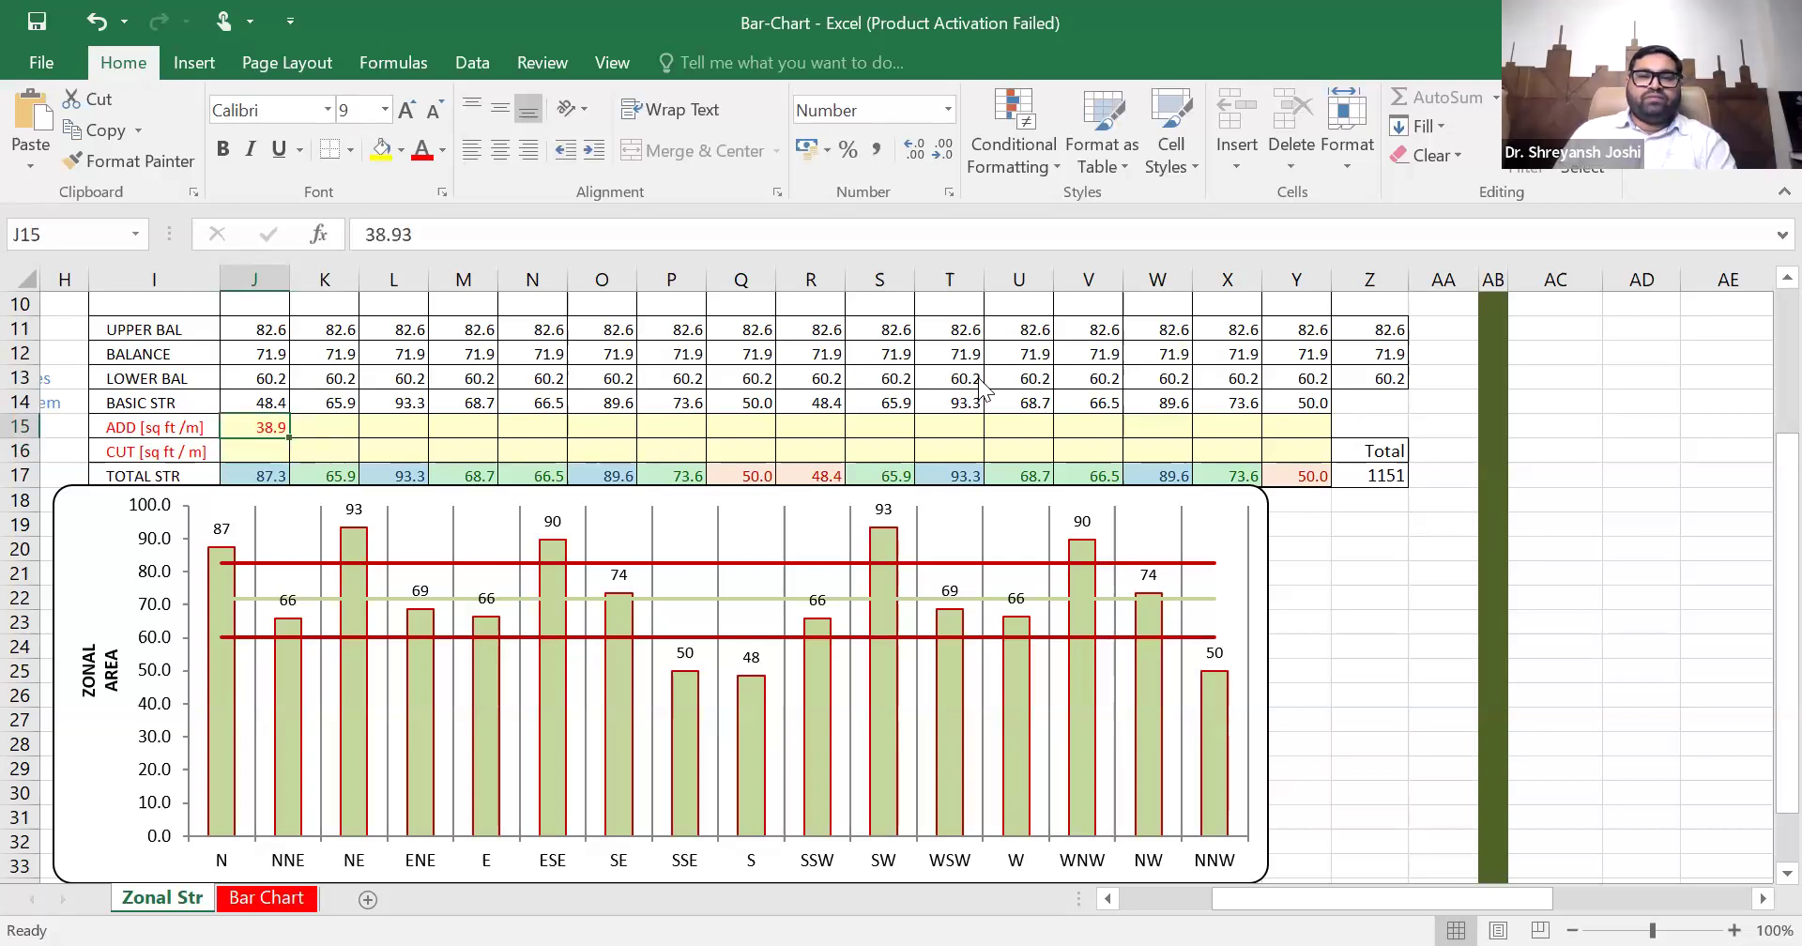
- Return to the AutoCAD plan, end the area measurement, select the rectangle and examine the missing portion around the NNE and NE zones
key(alt+Tab)
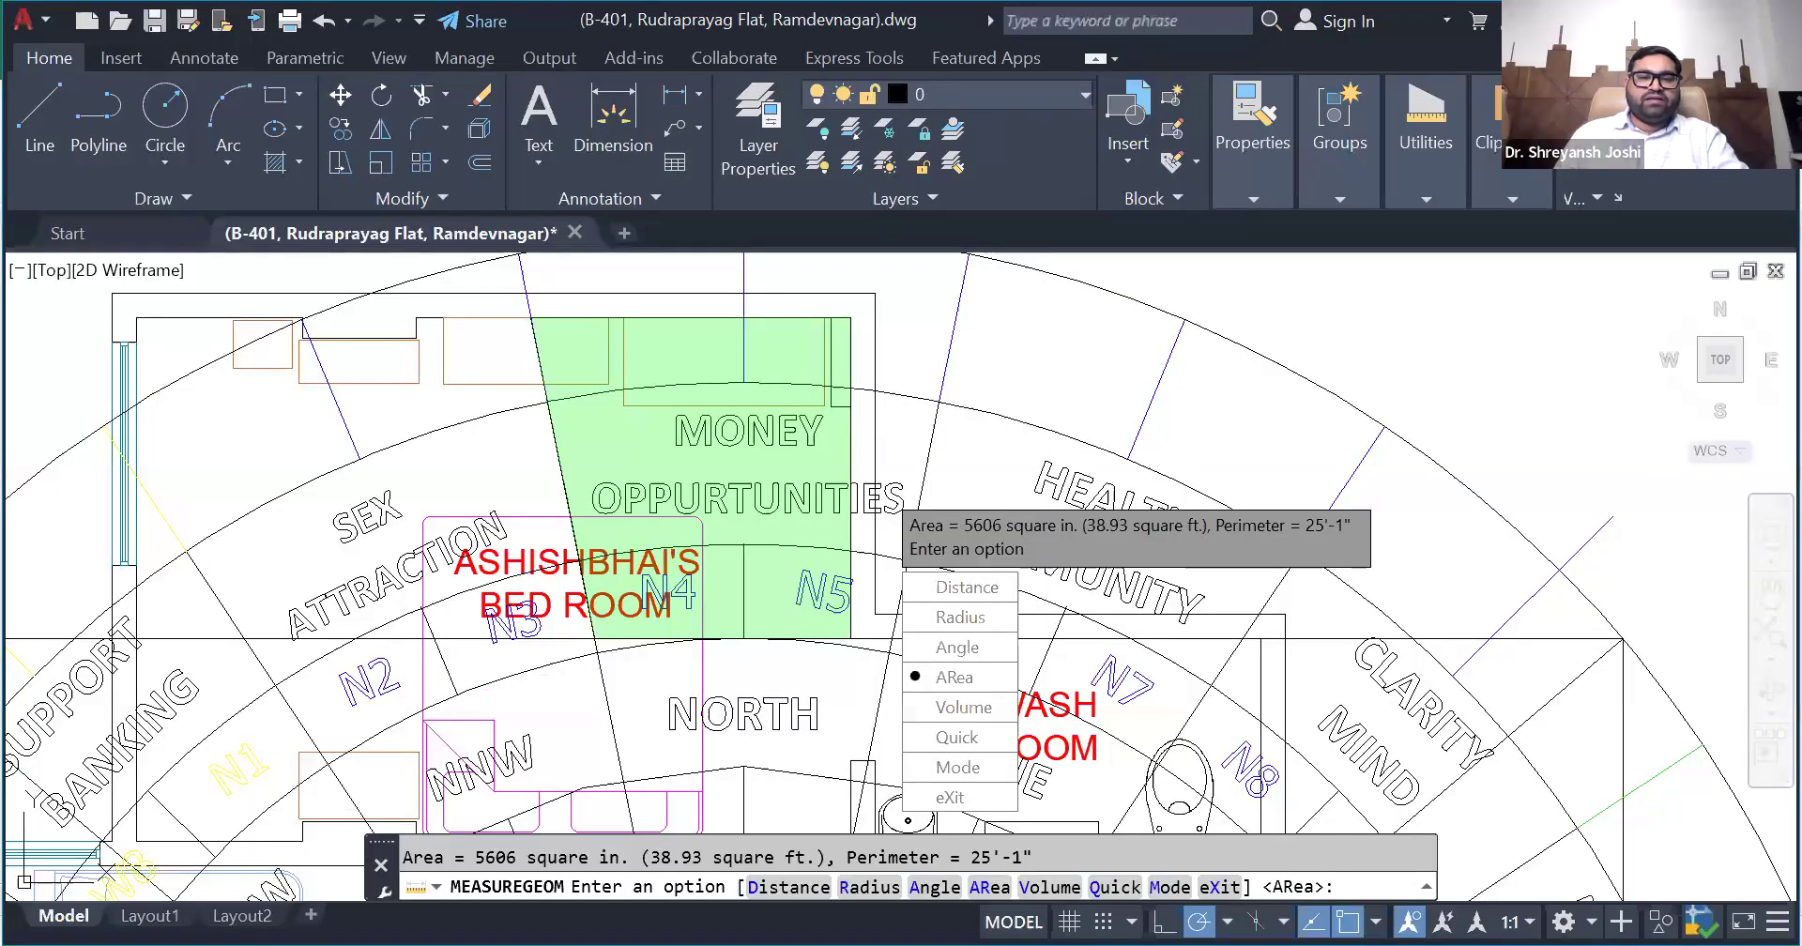
key(Escape)
scroll(692, 480, down, 4)
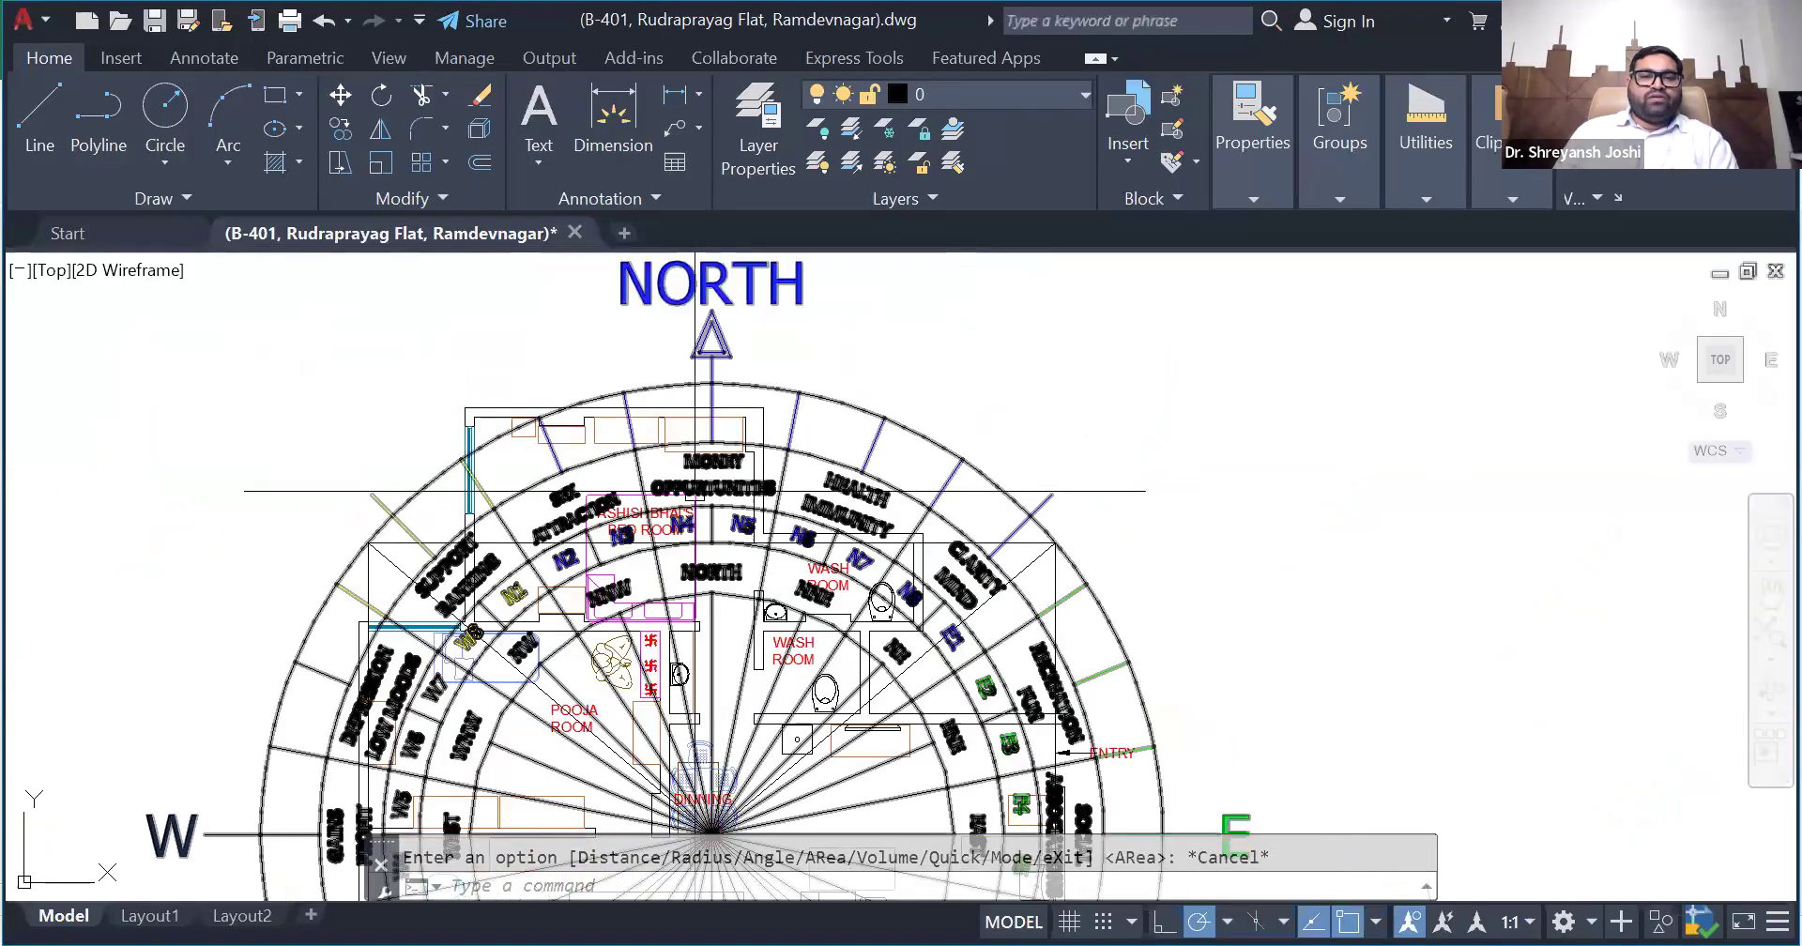
scroll(814, 564, up, 2)
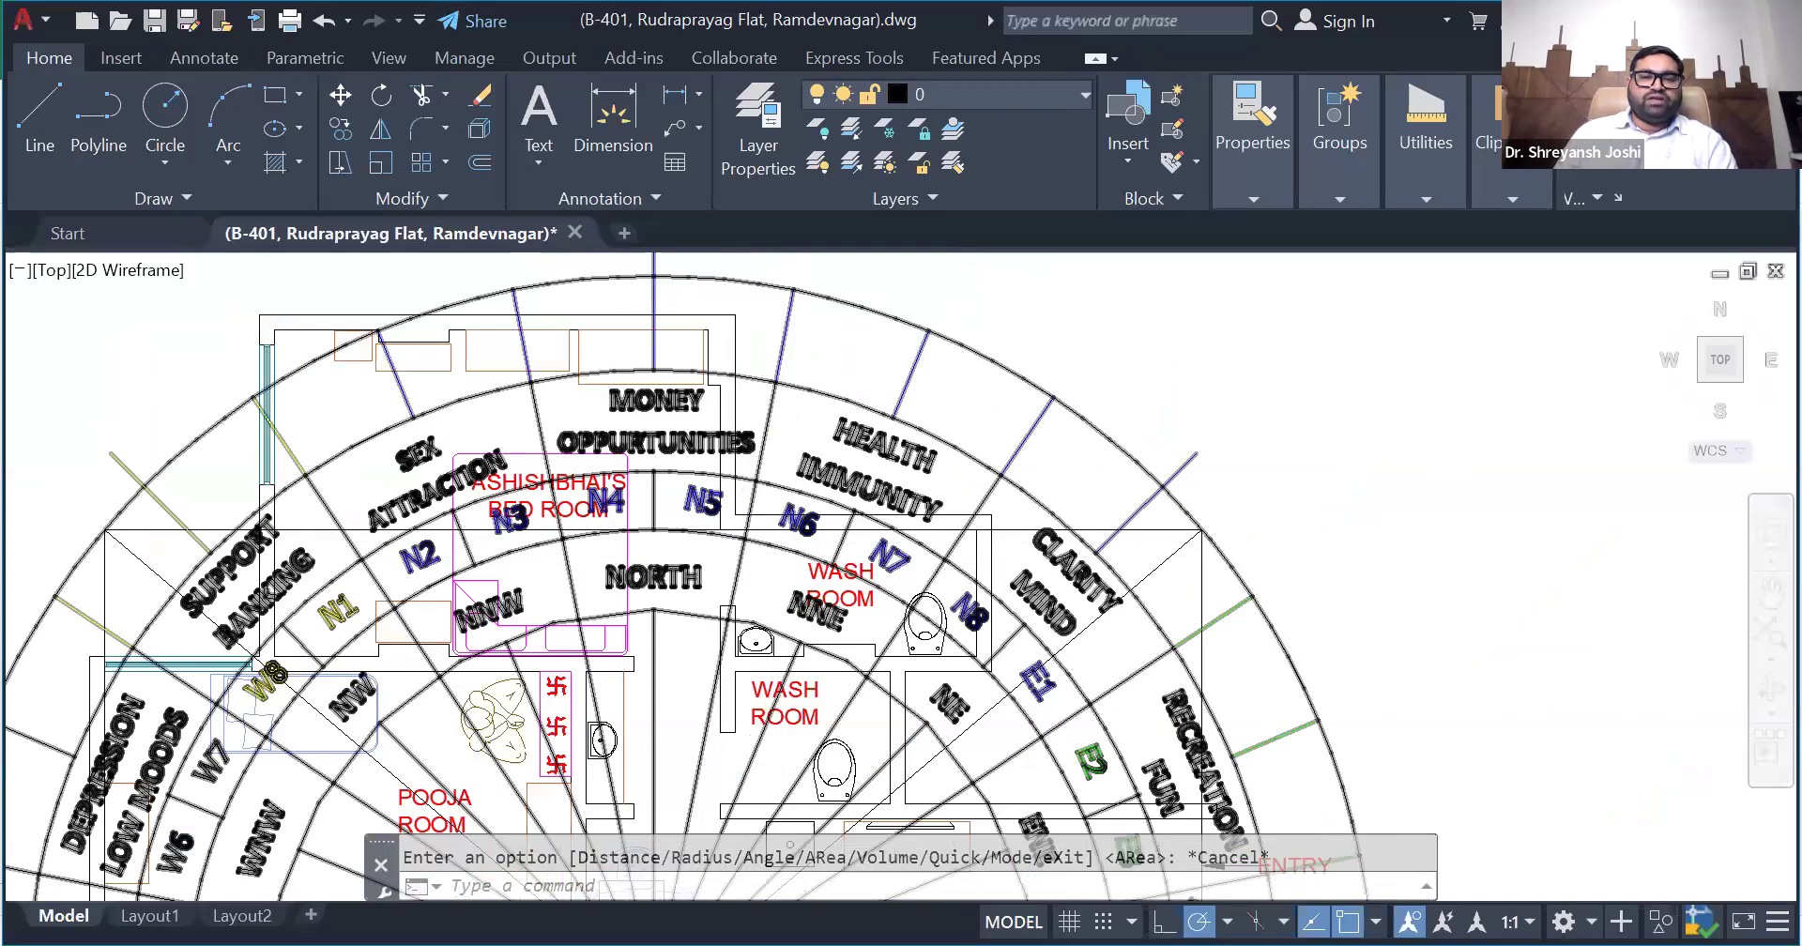
scroll(768, 546, up, 2)
scroll(755, 561, down, 2)
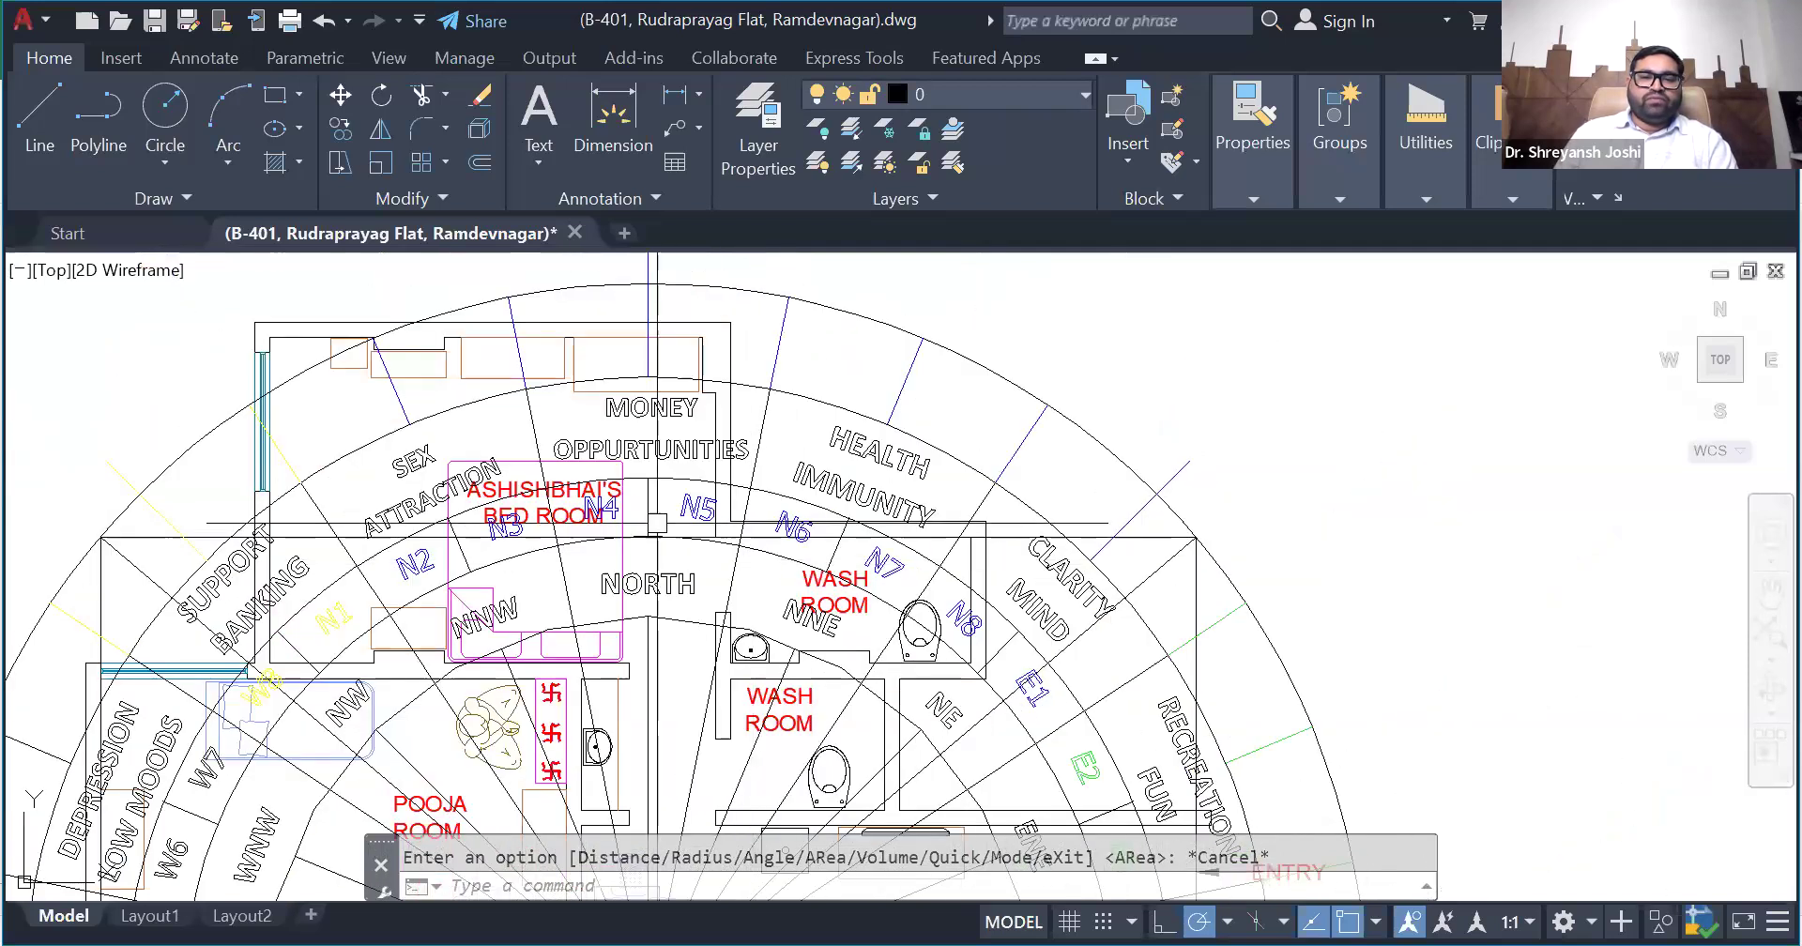
scroll(789, 553, up, 2)
scroll(949, 551, down, 2)
click(738, 530)
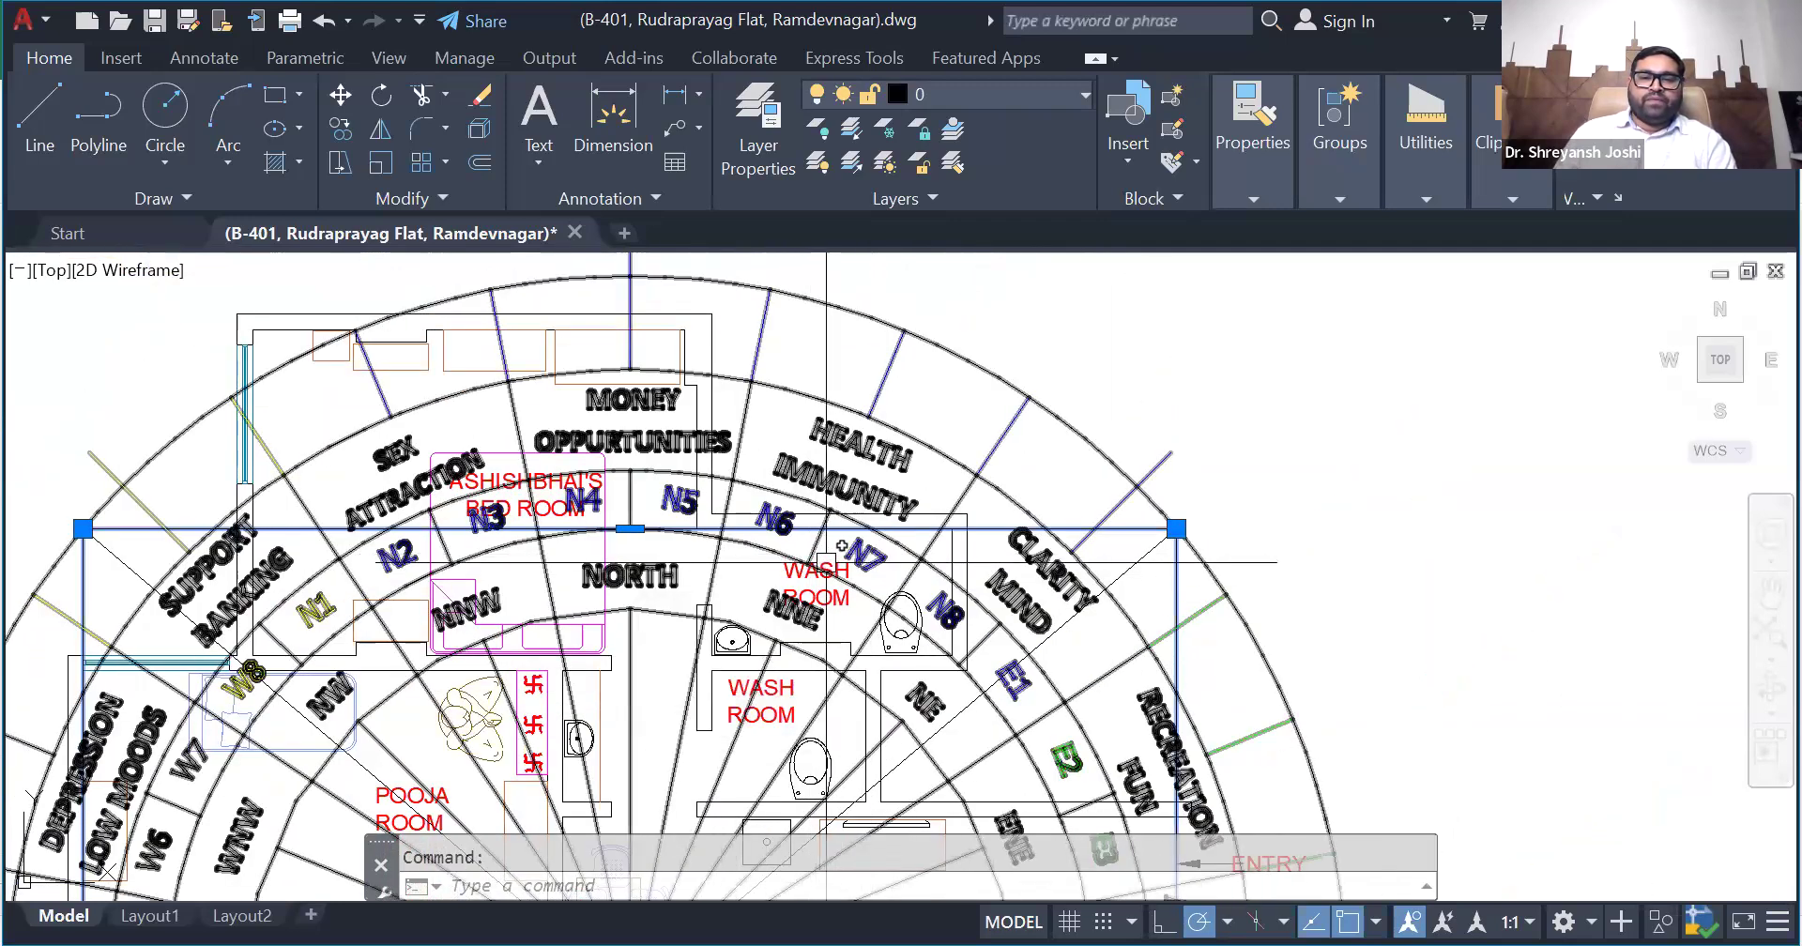
scroll(838, 546, down, 2)
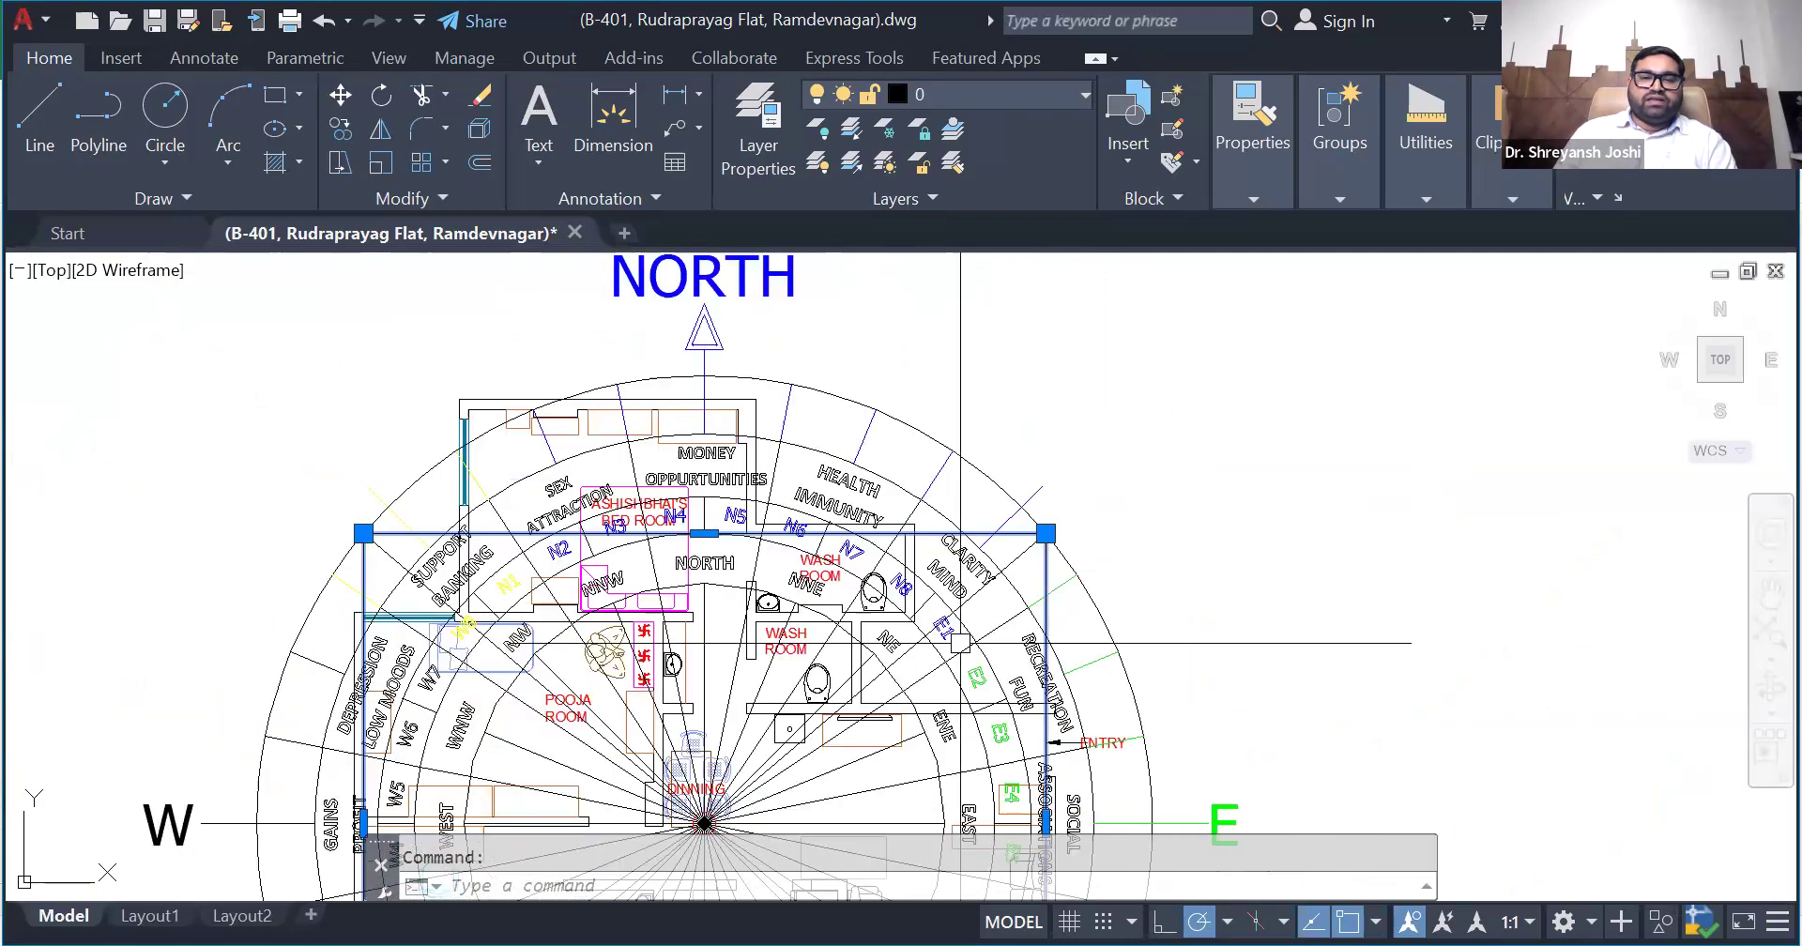
scroll(959, 643, up, 2)
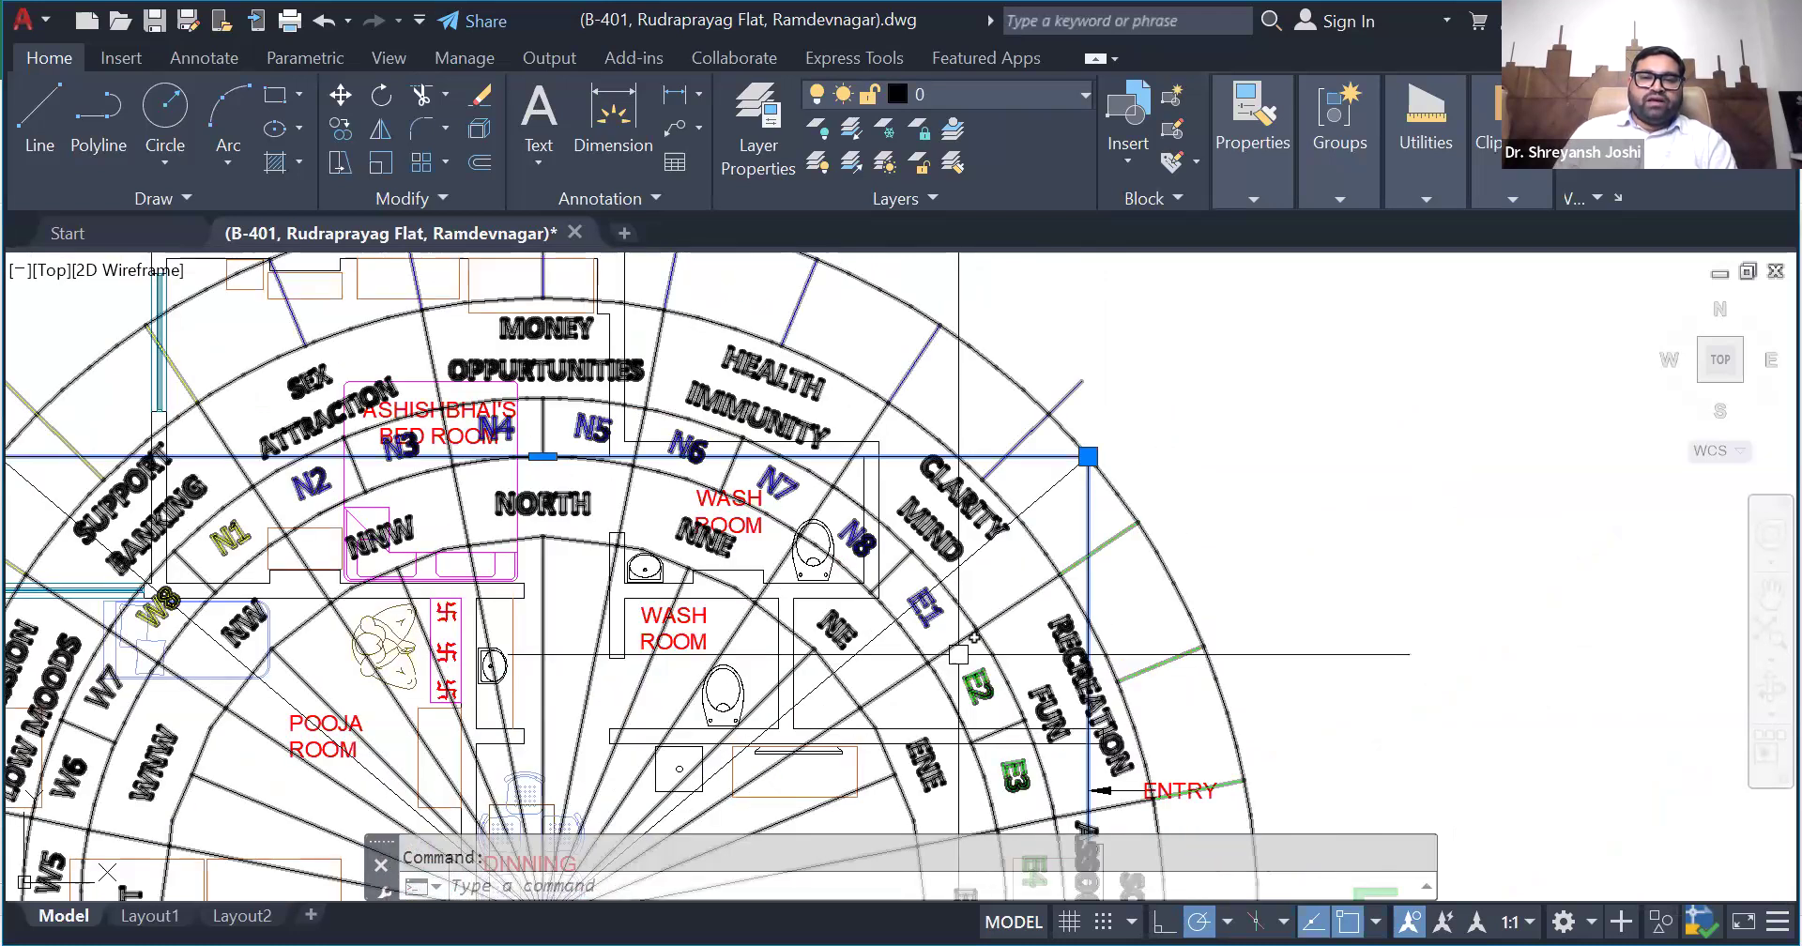
scroll(959, 570, up, 2)
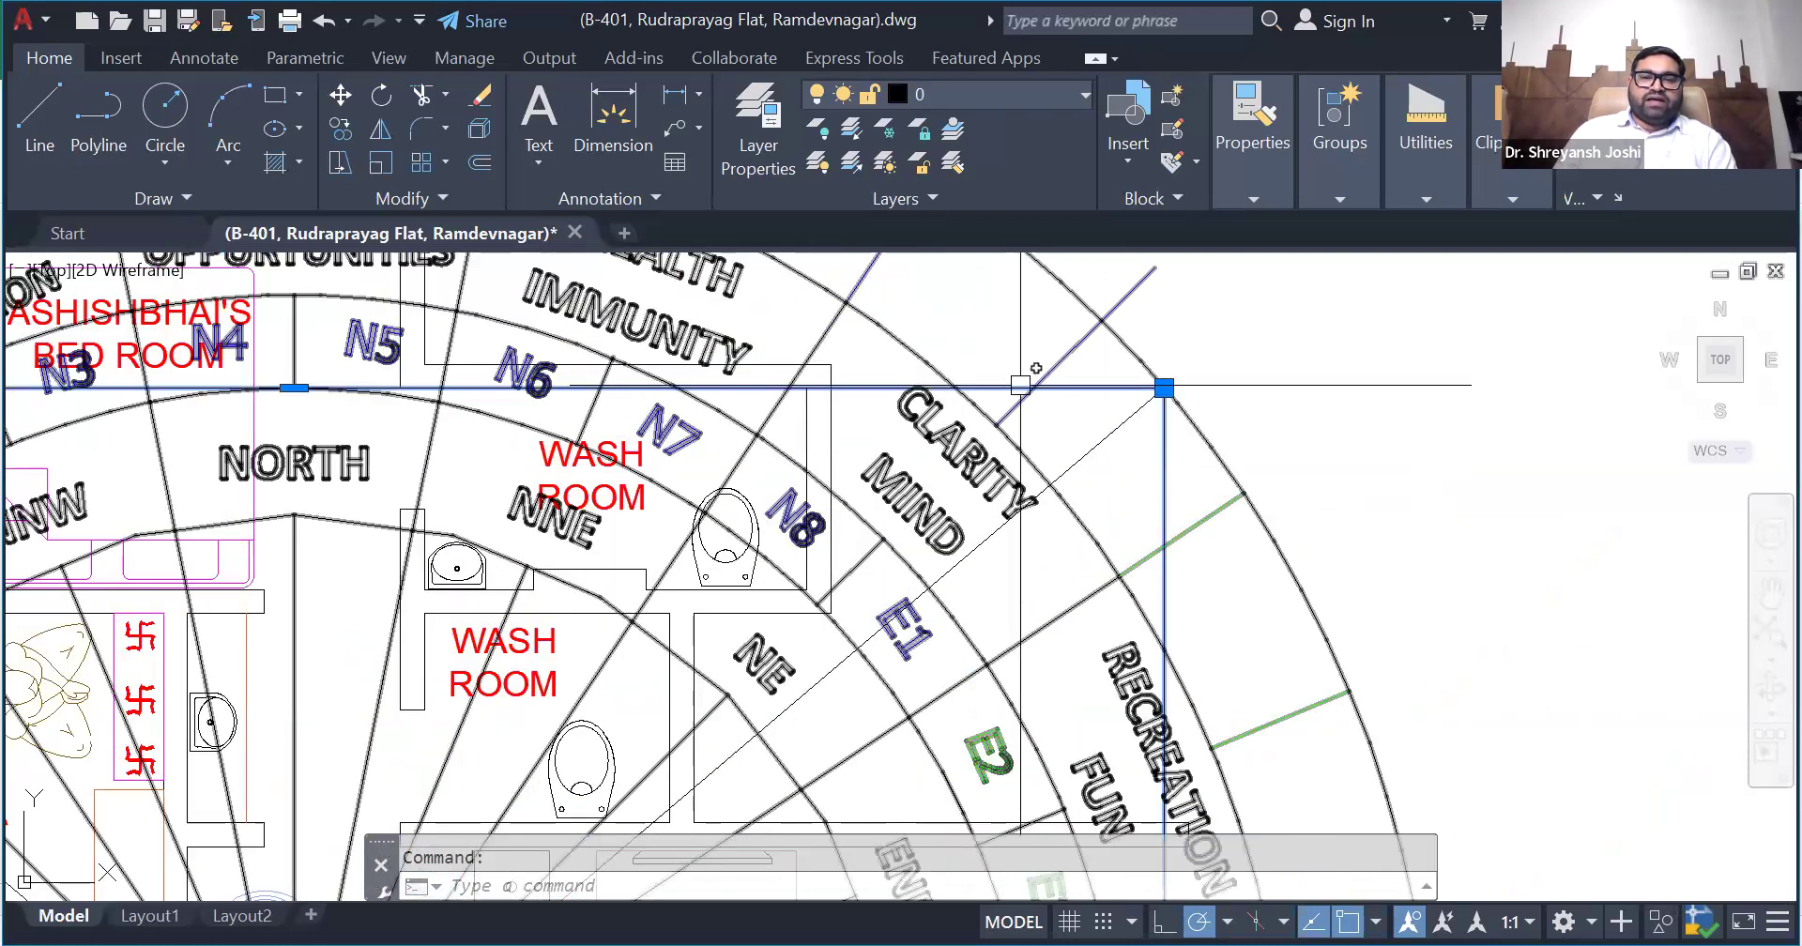
- Measure the area missing from the plan in the NE zone, between the wash room walls and the rectangle's corner
scroll(1160, 398, down, 2)
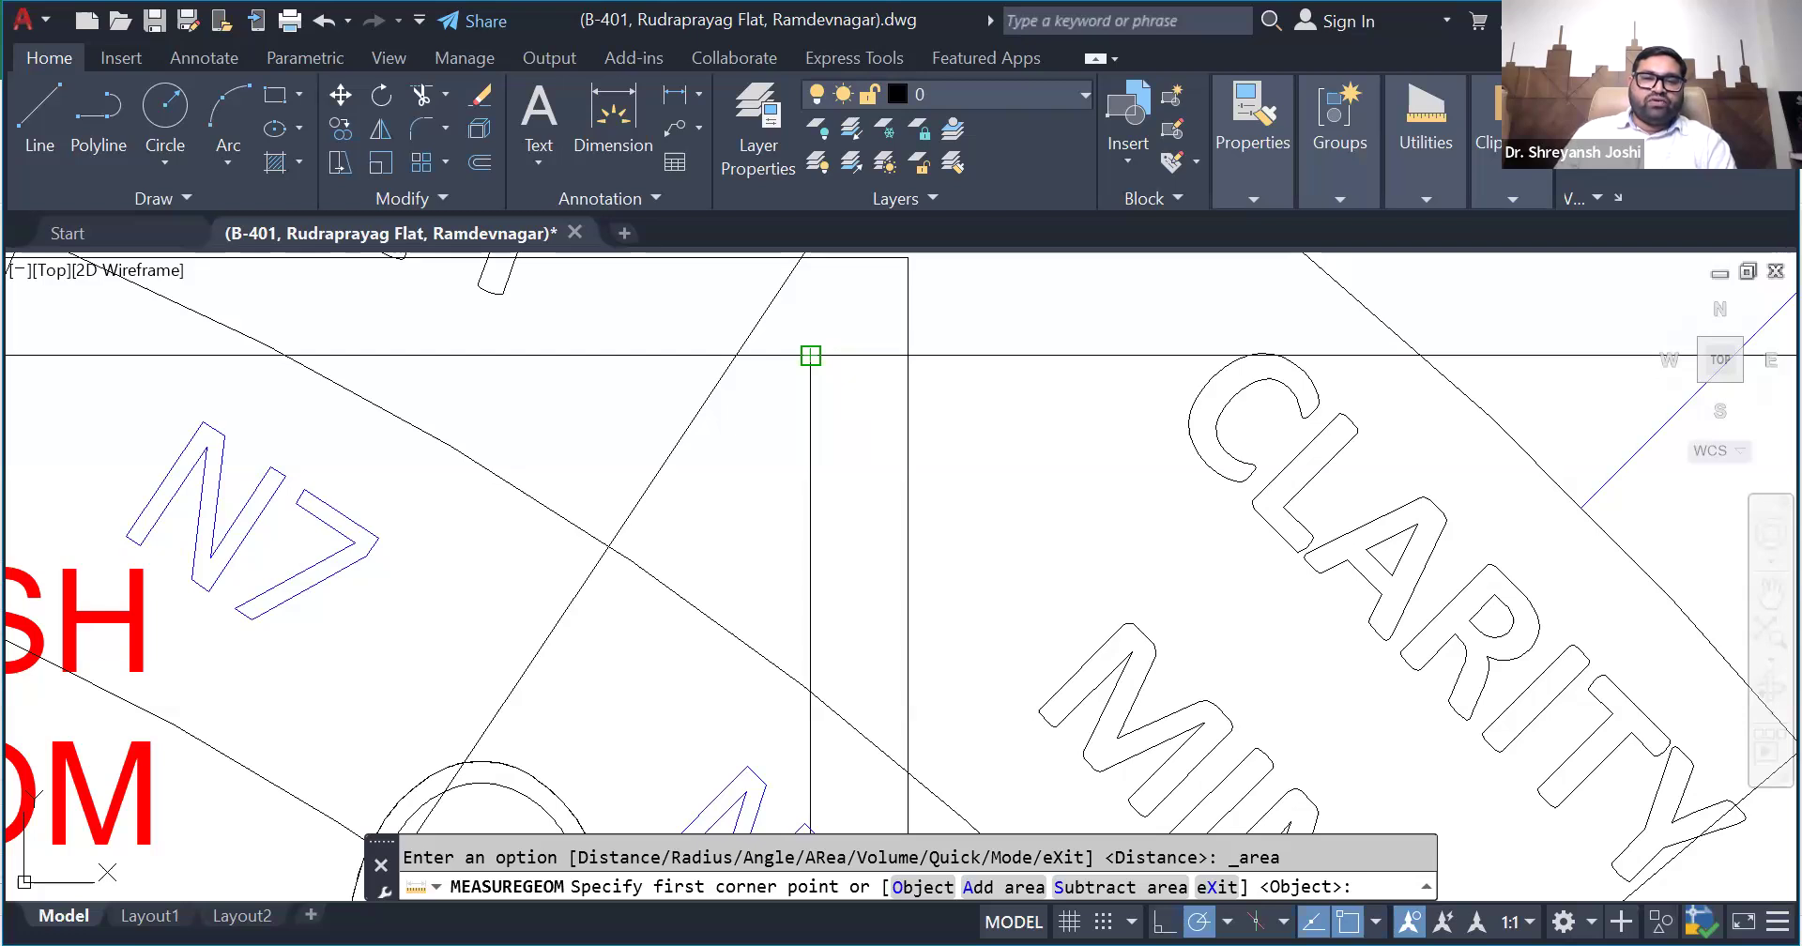
click(810, 355)
scroll(810, 356, down, 4)
click(1047, 311)
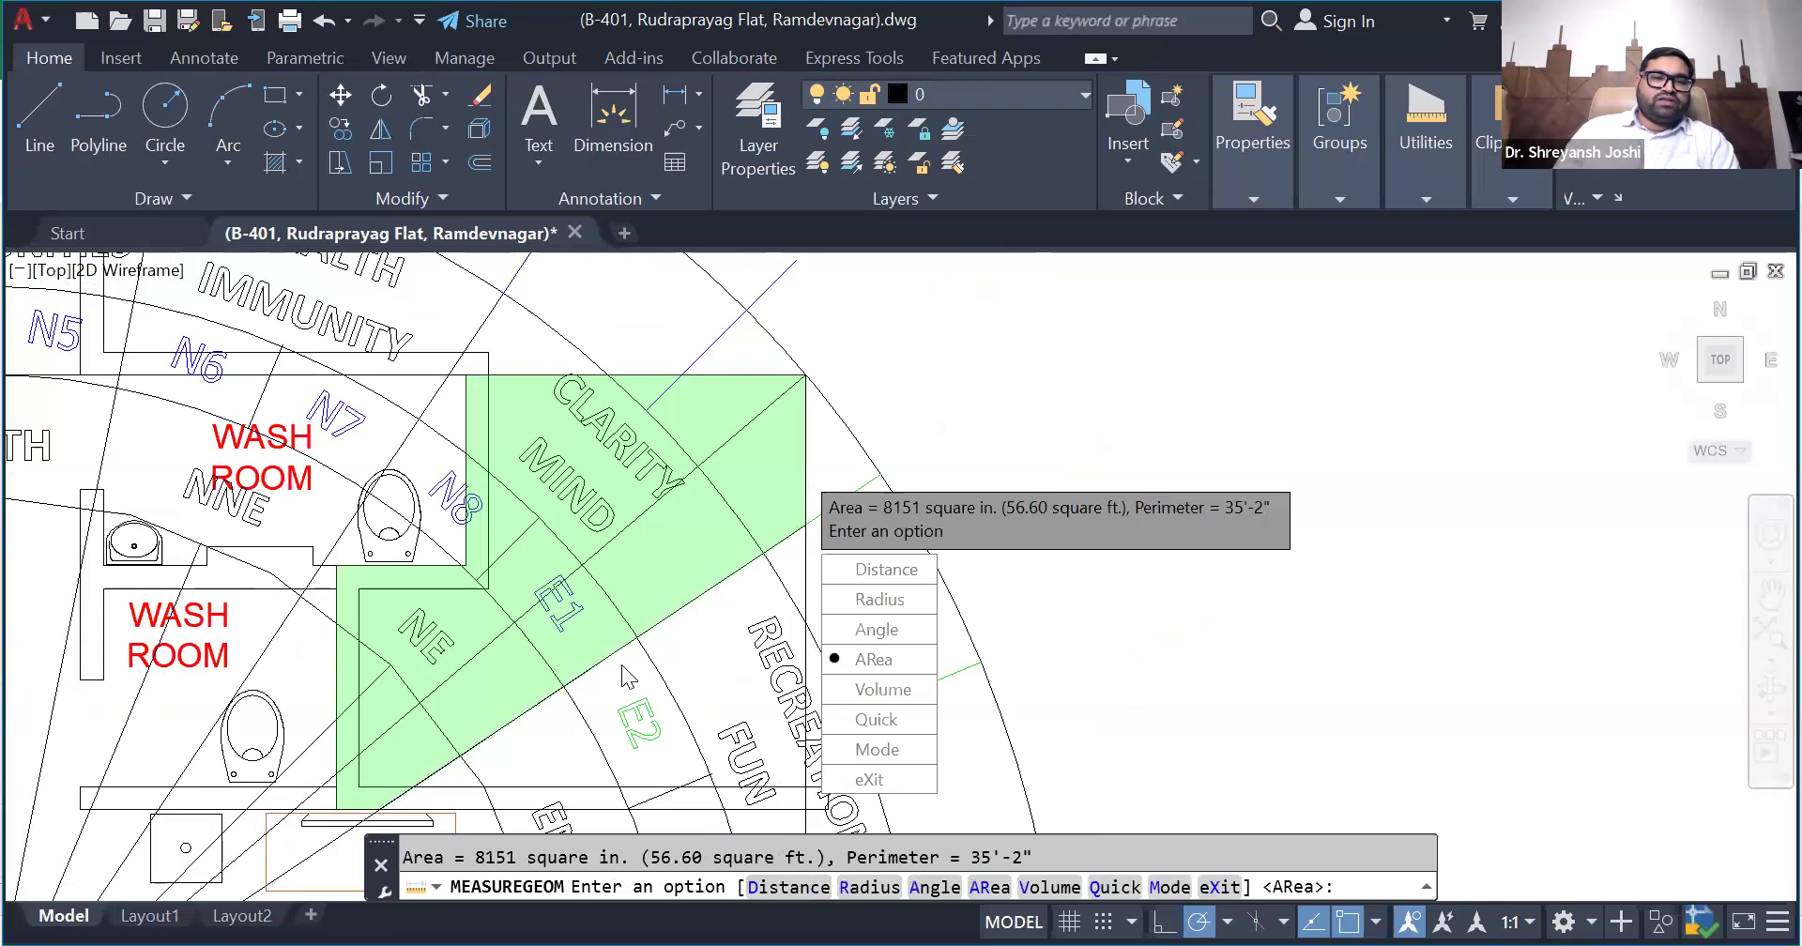
scroll(927, 504, down, 2)
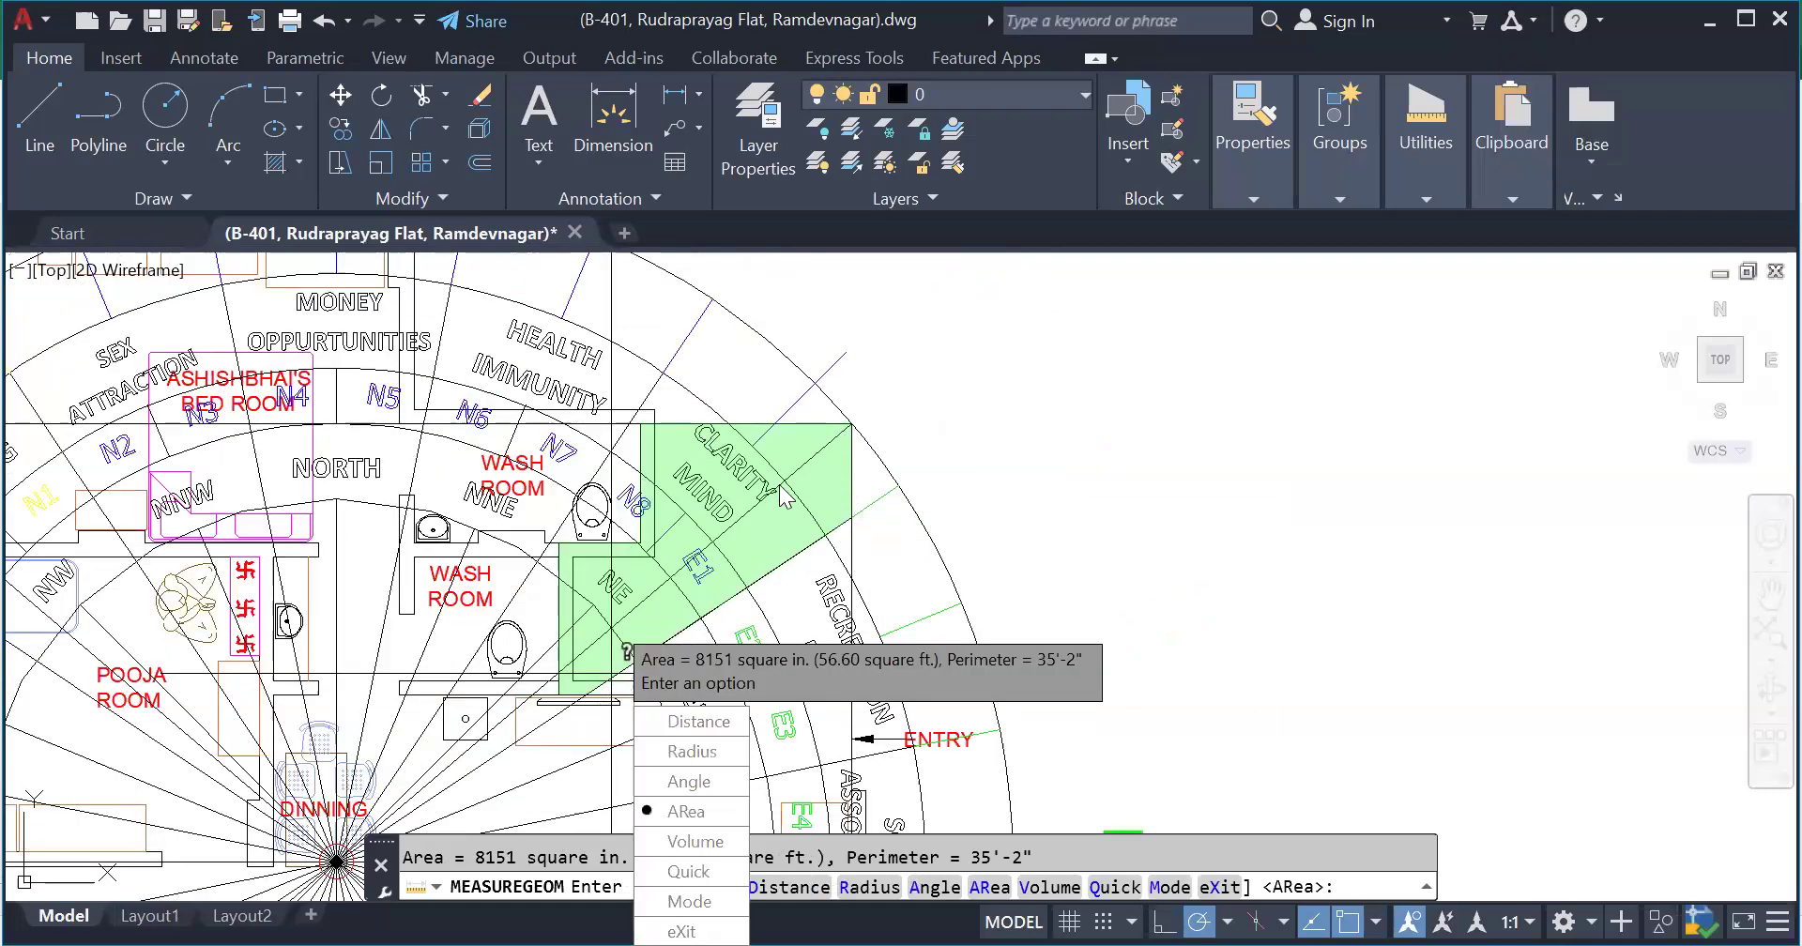
scroll(606, 690, up, 2)
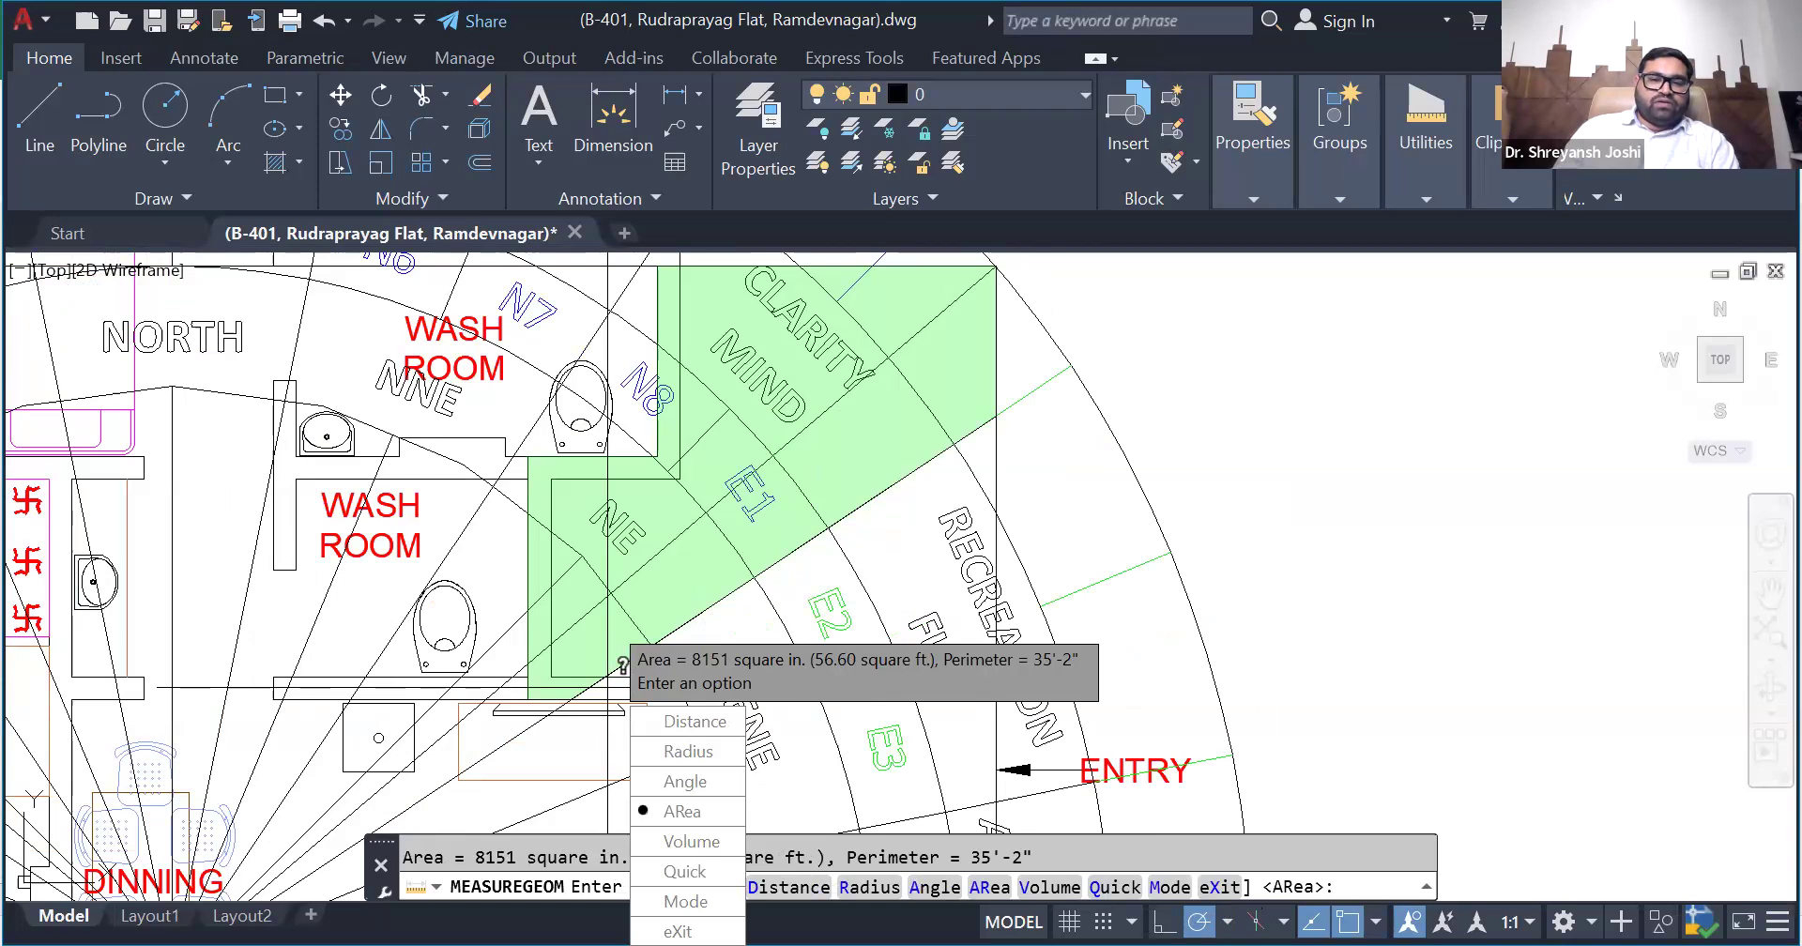
- Switch to the Excel workbook and enter 56.60 as the NE zone's CUT area on the Zonal Str sheet
key(alt+Tab)
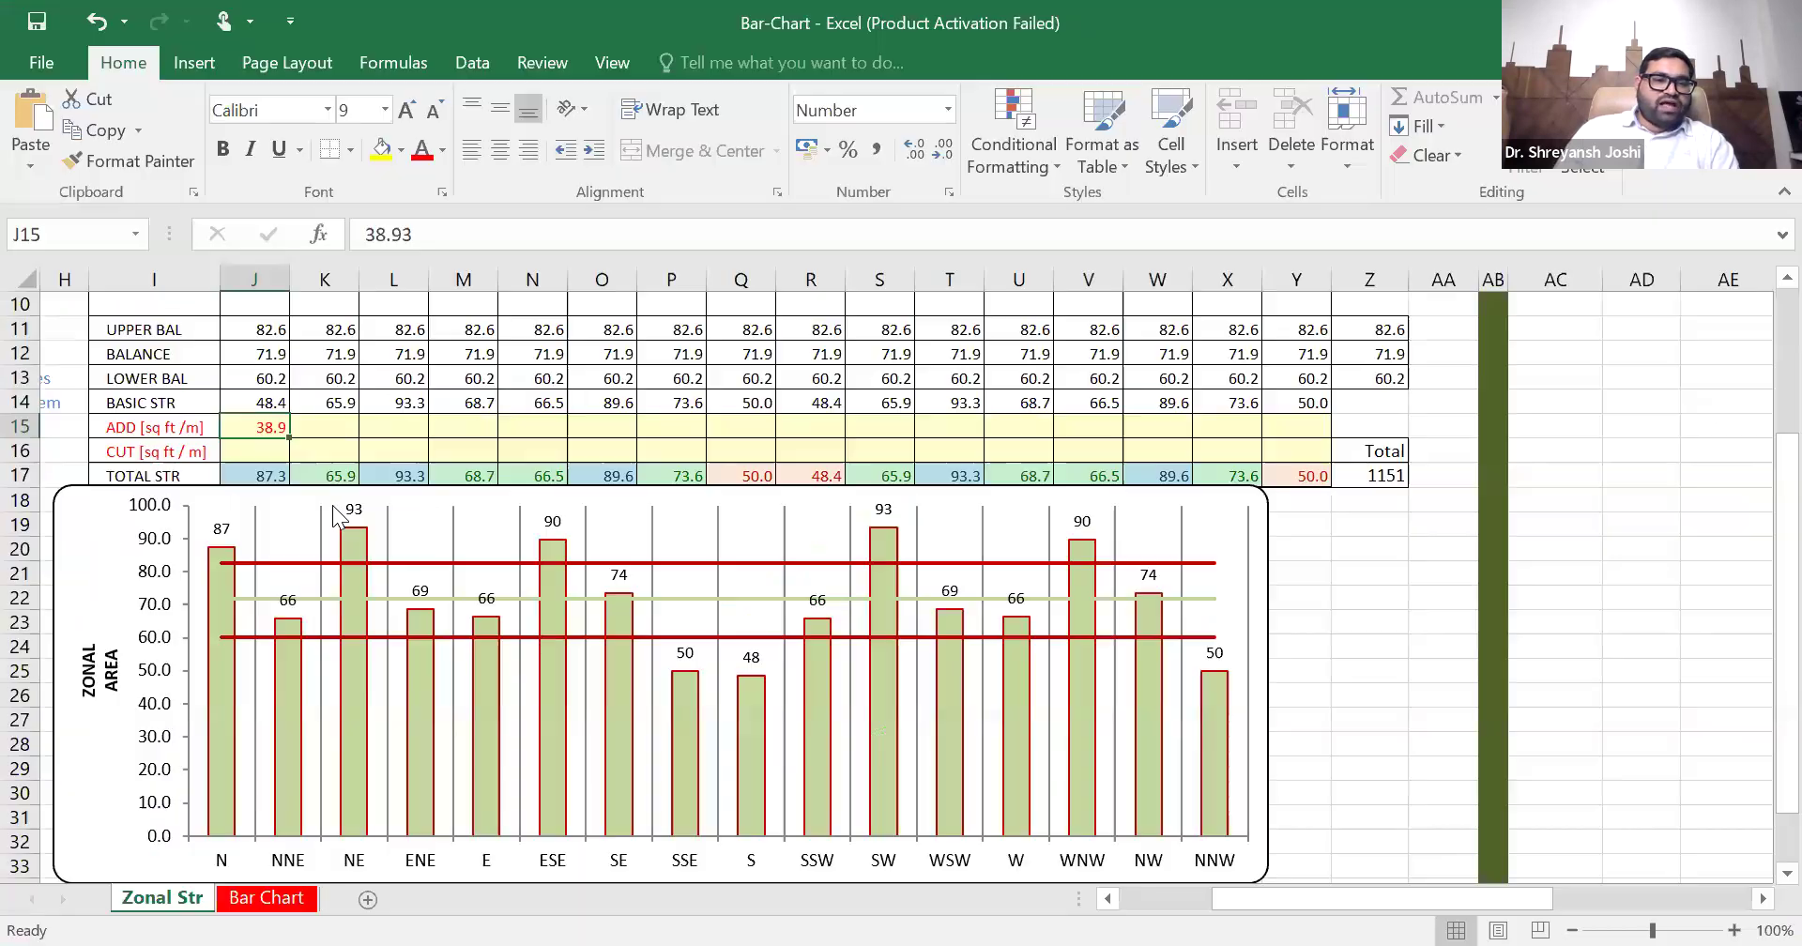
click(399, 446)
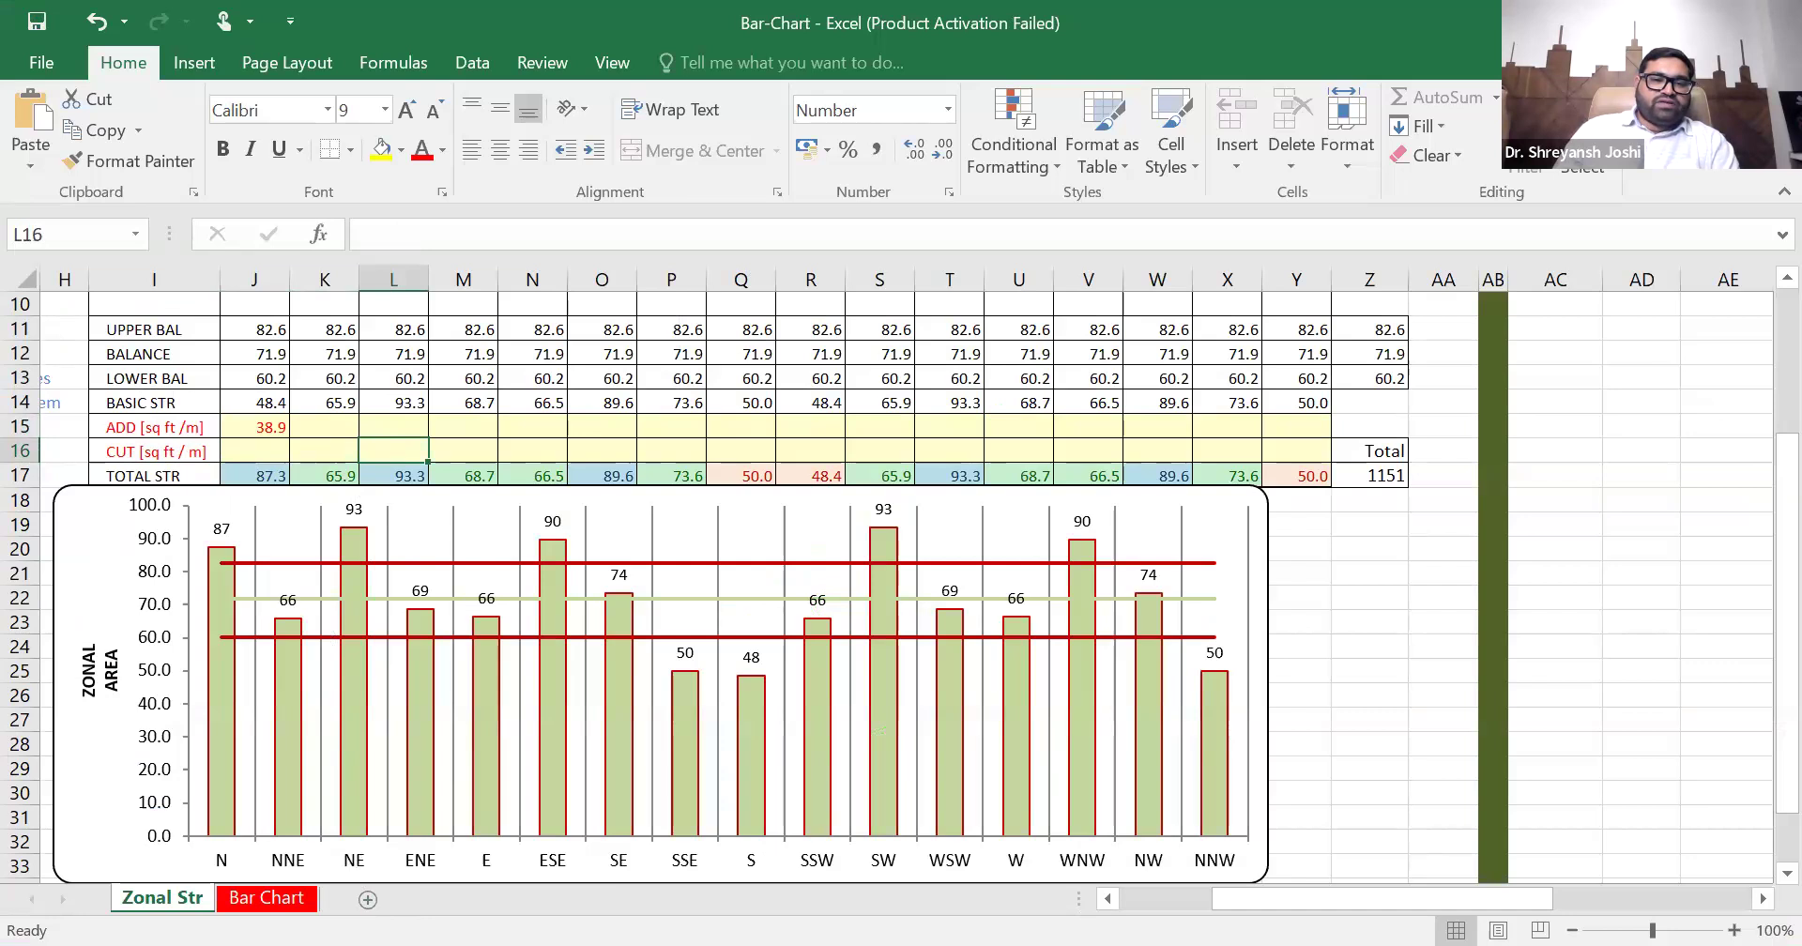
text(56.60)
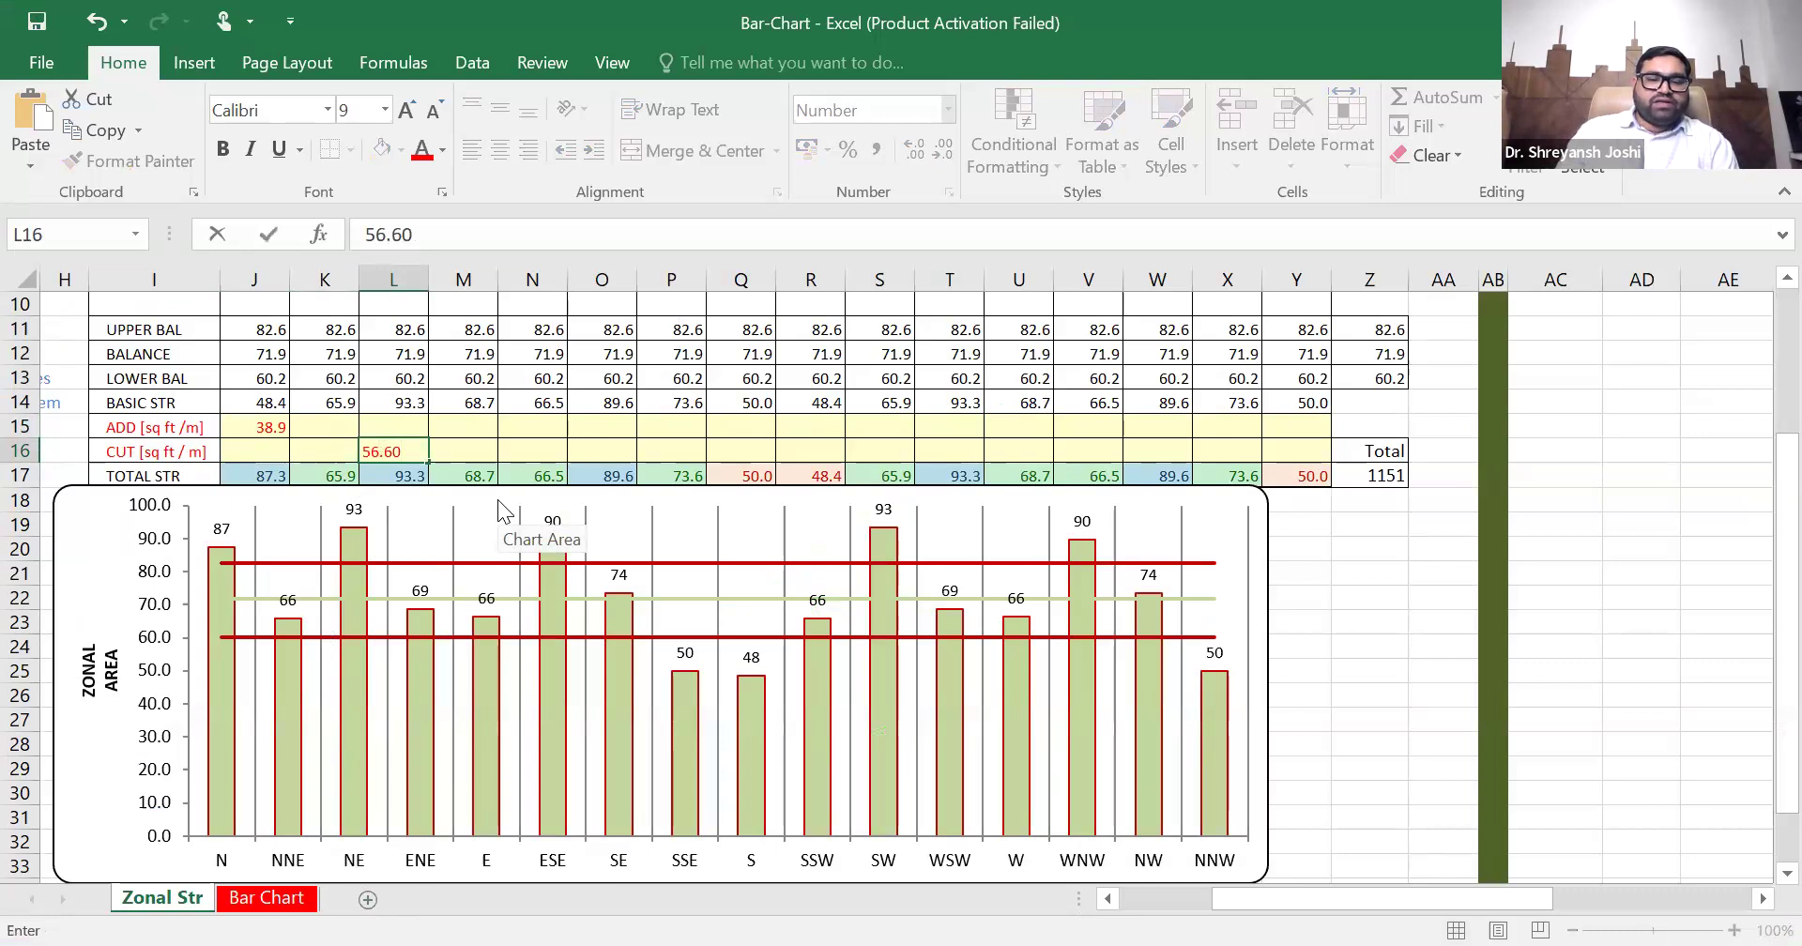
key(Right)
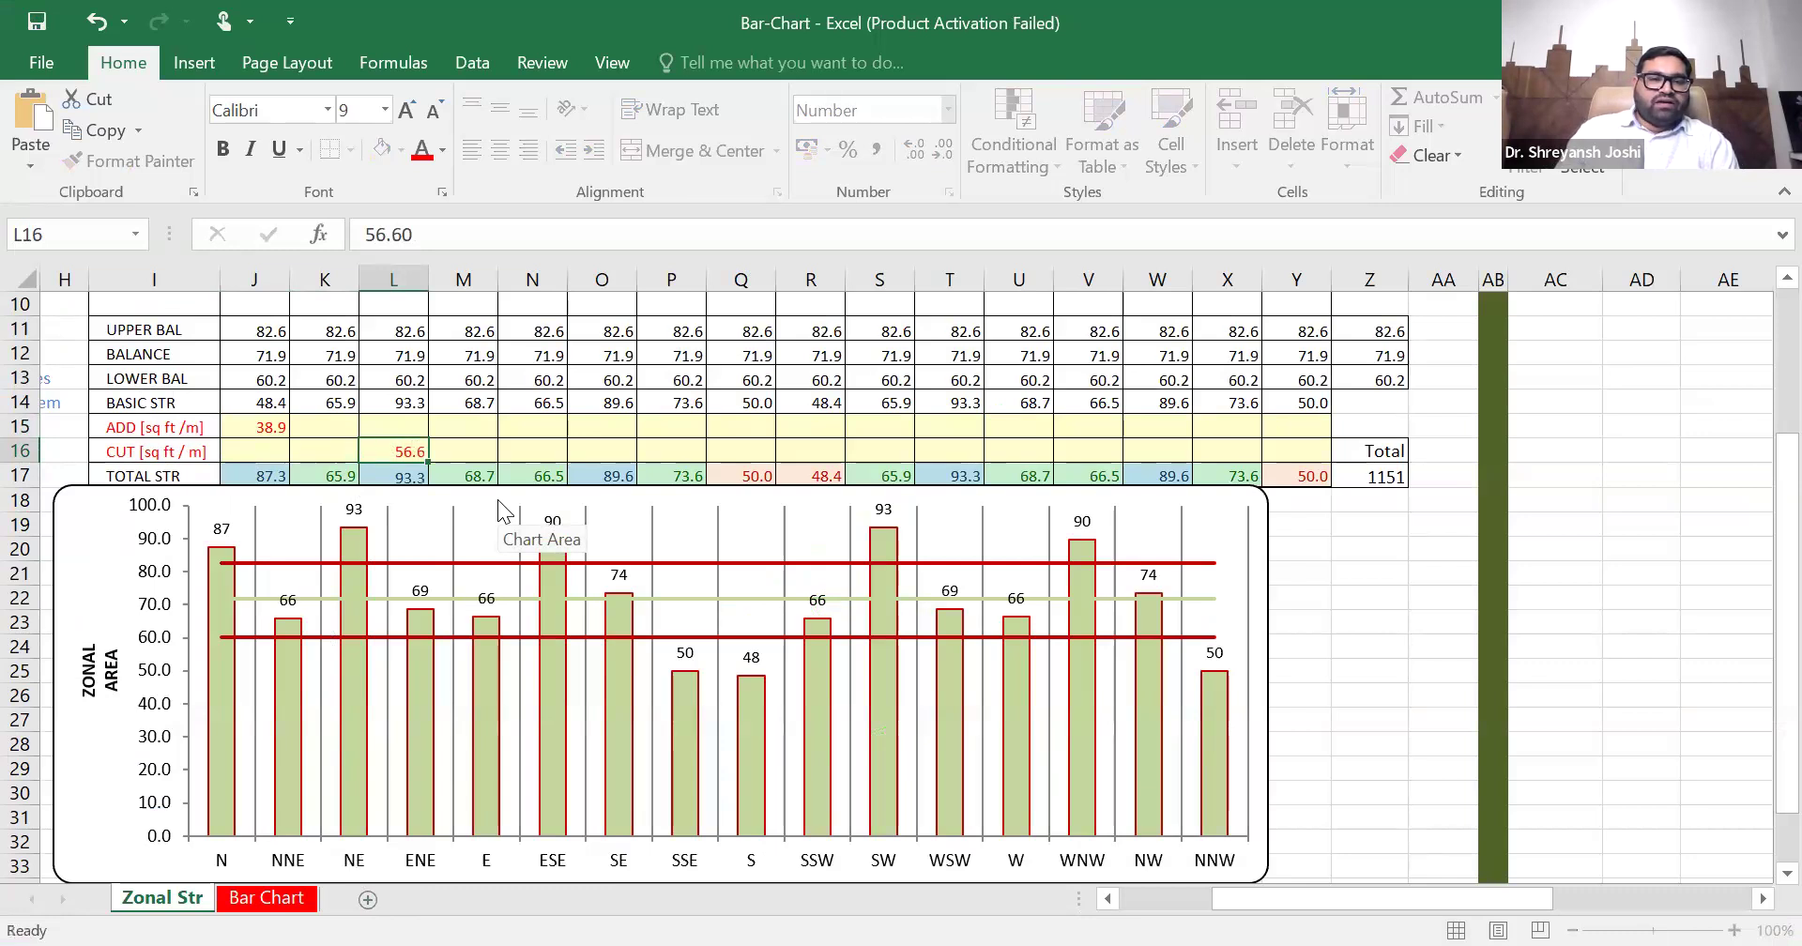
key(Up)
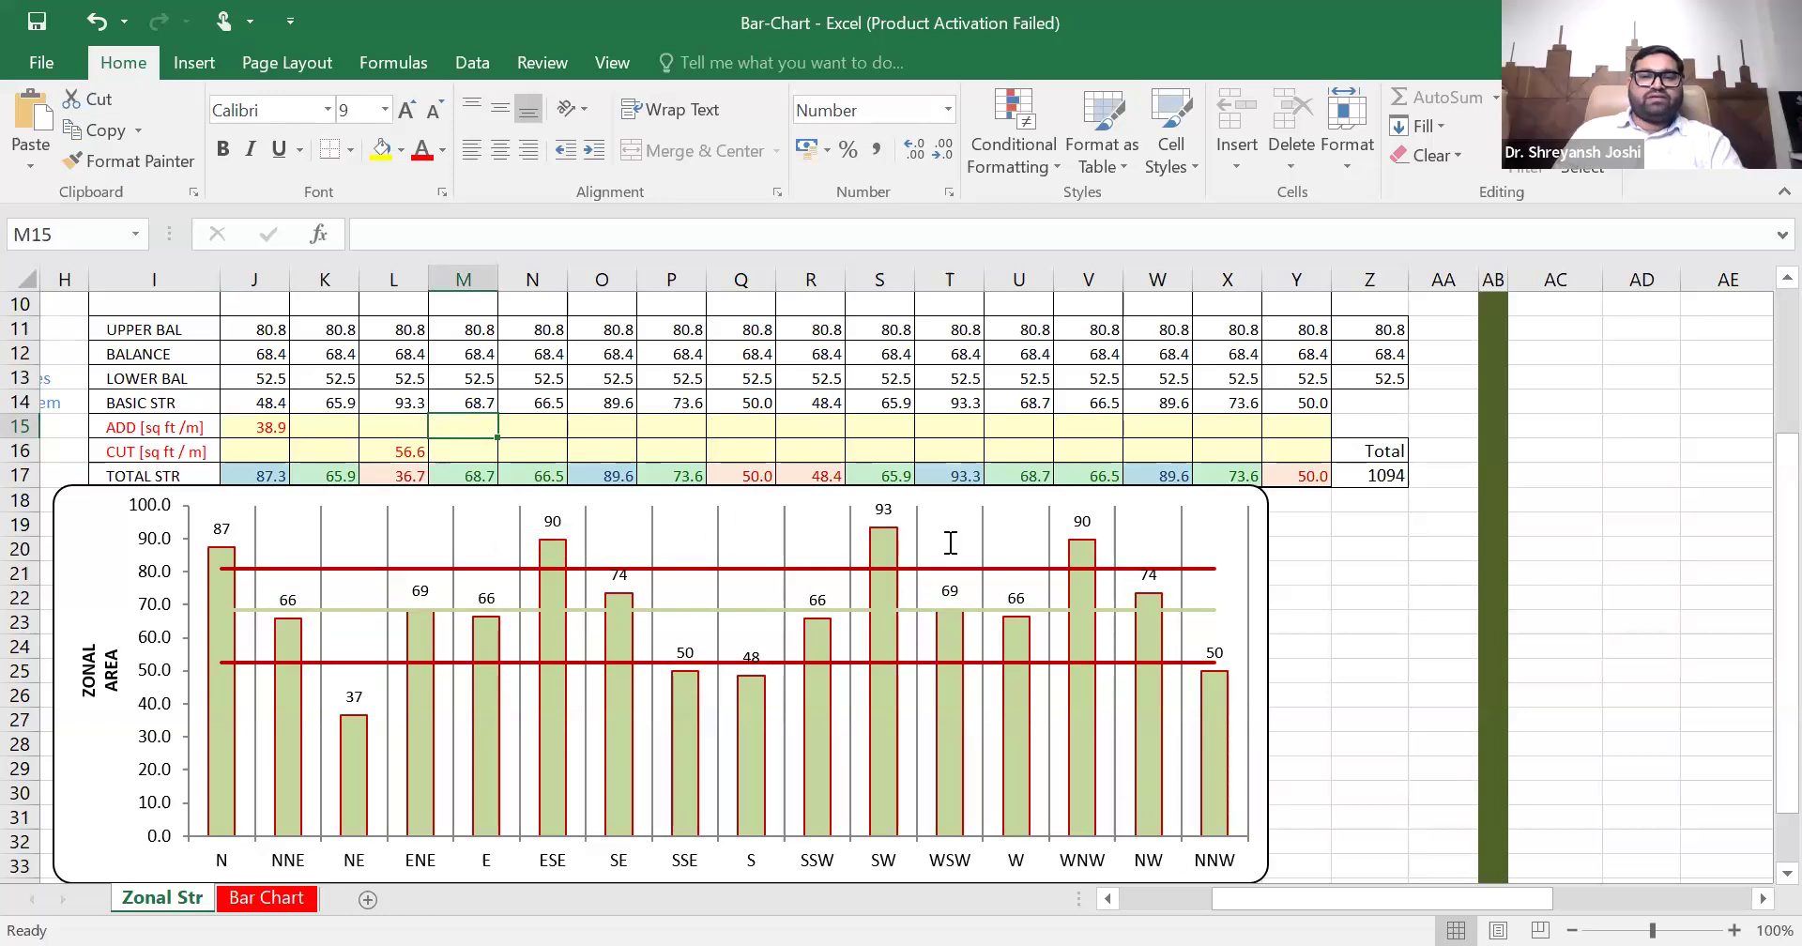
- Return to the AutoCAD plan and measure the area missing in the ENE zone, between the wash room wall line and the rectangle's east edge
key(alt+Tab)
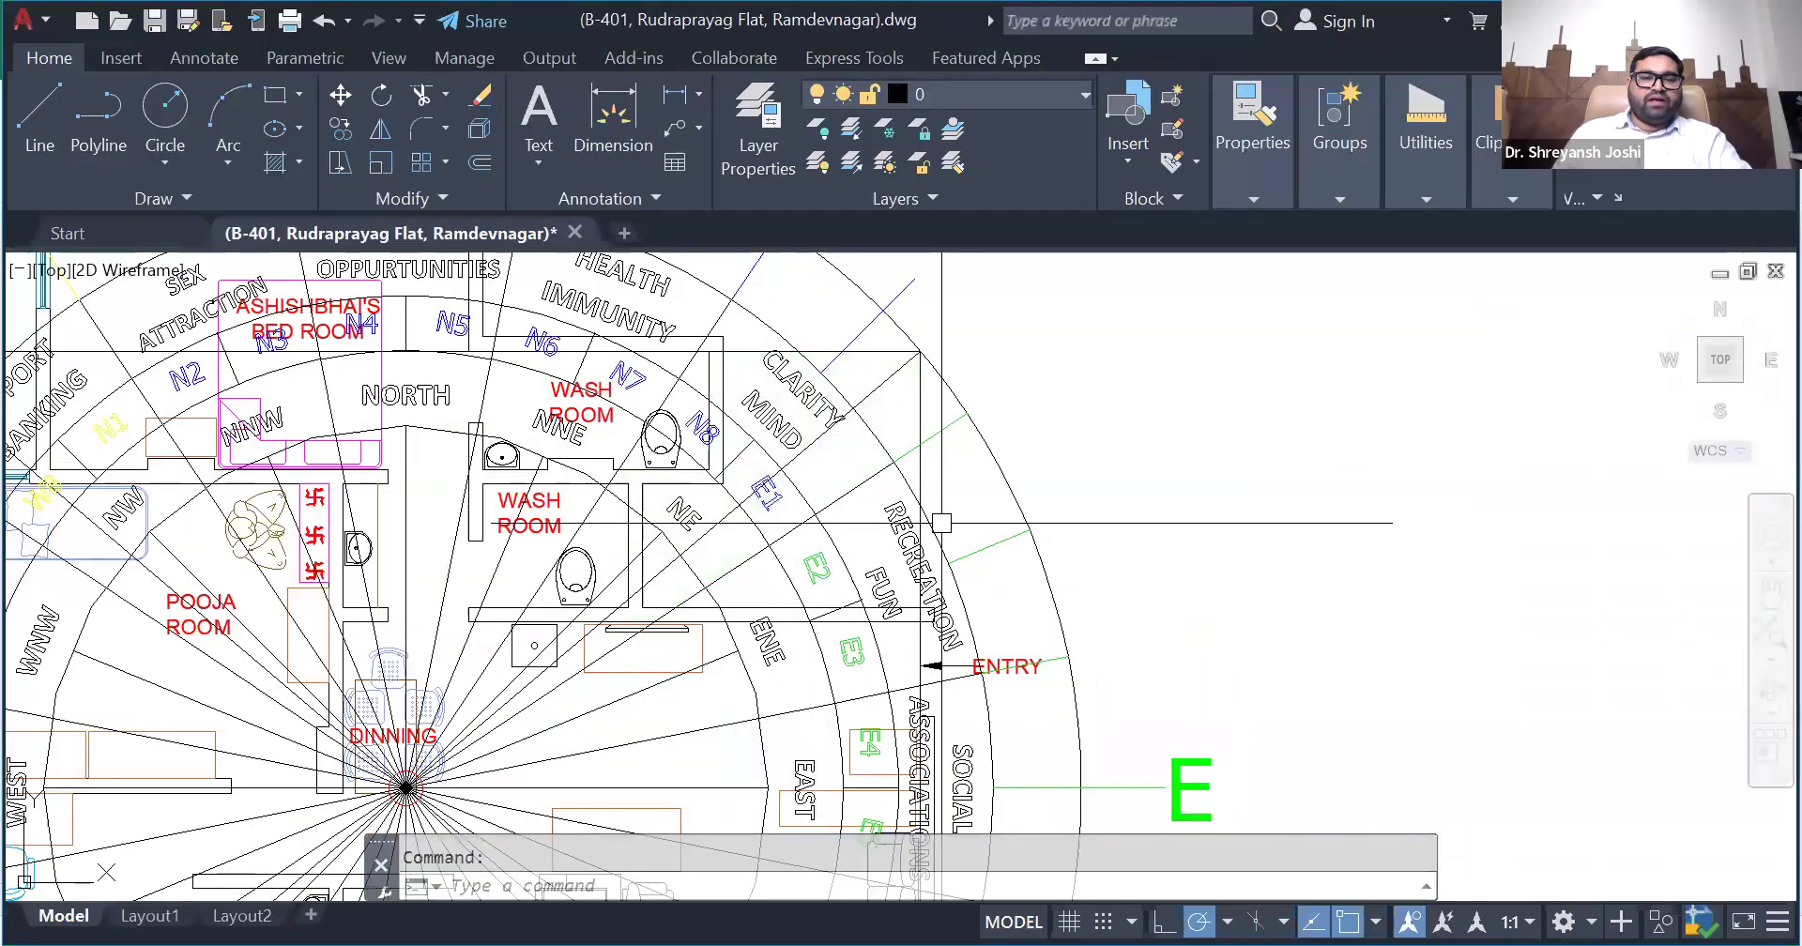
scroll(742, 695, up, 2)
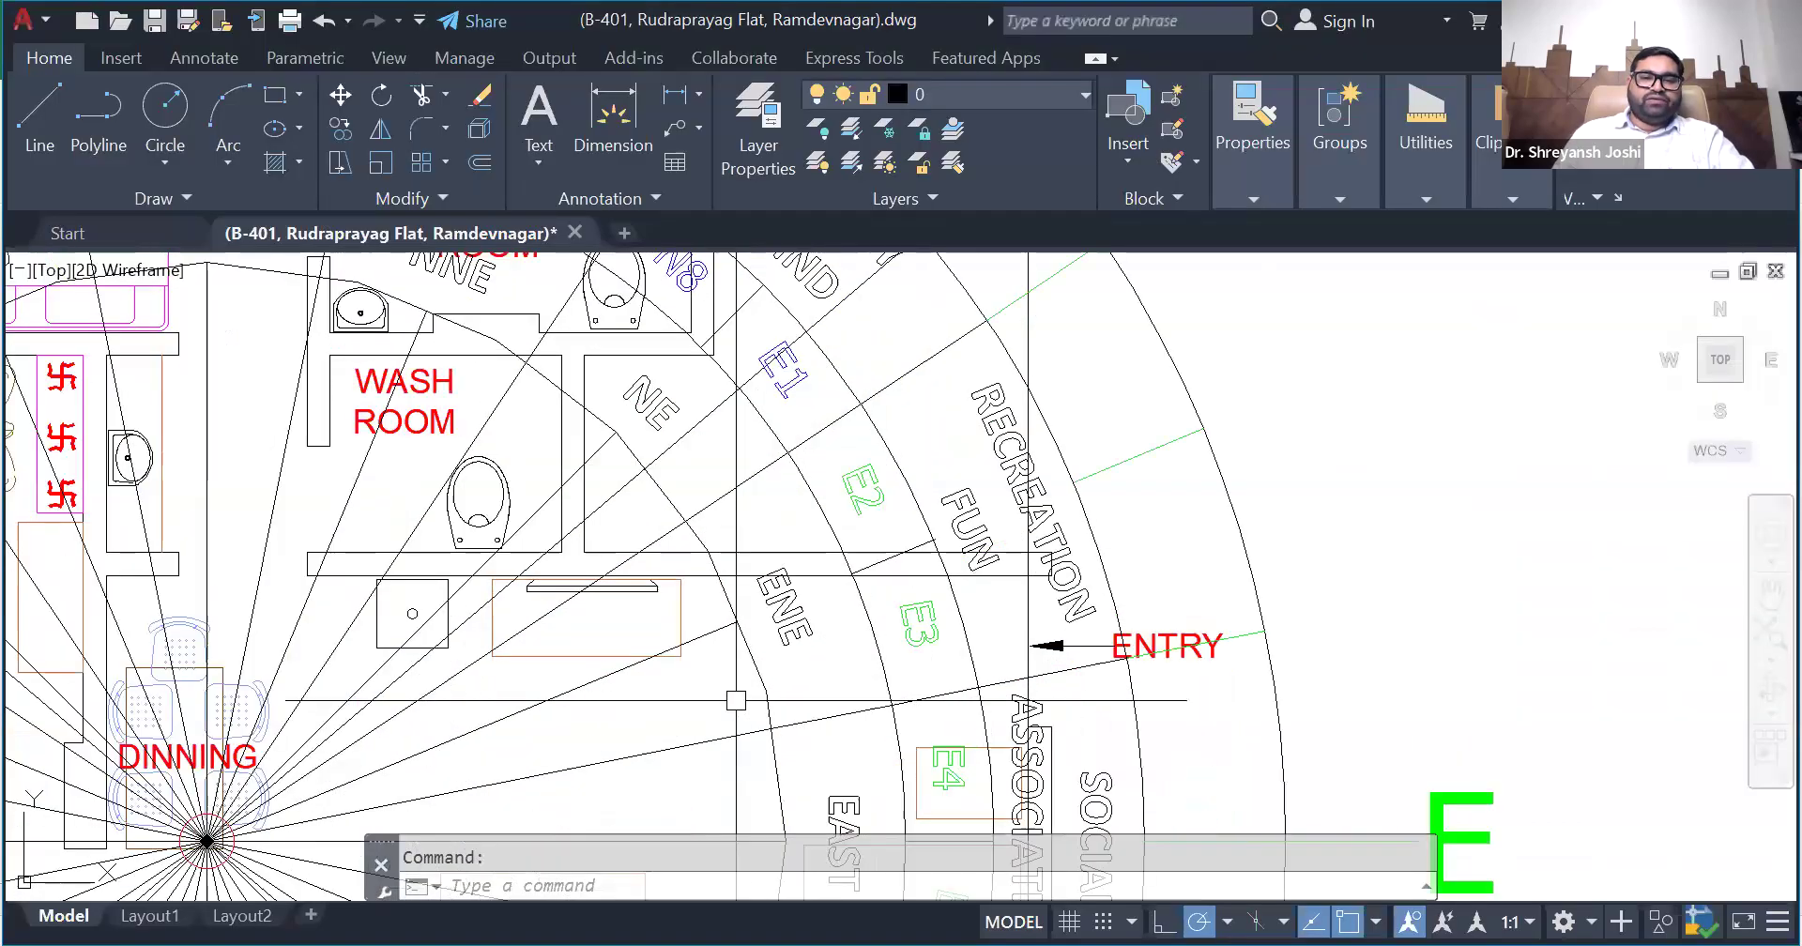
scroll(737, 681, down, 2)
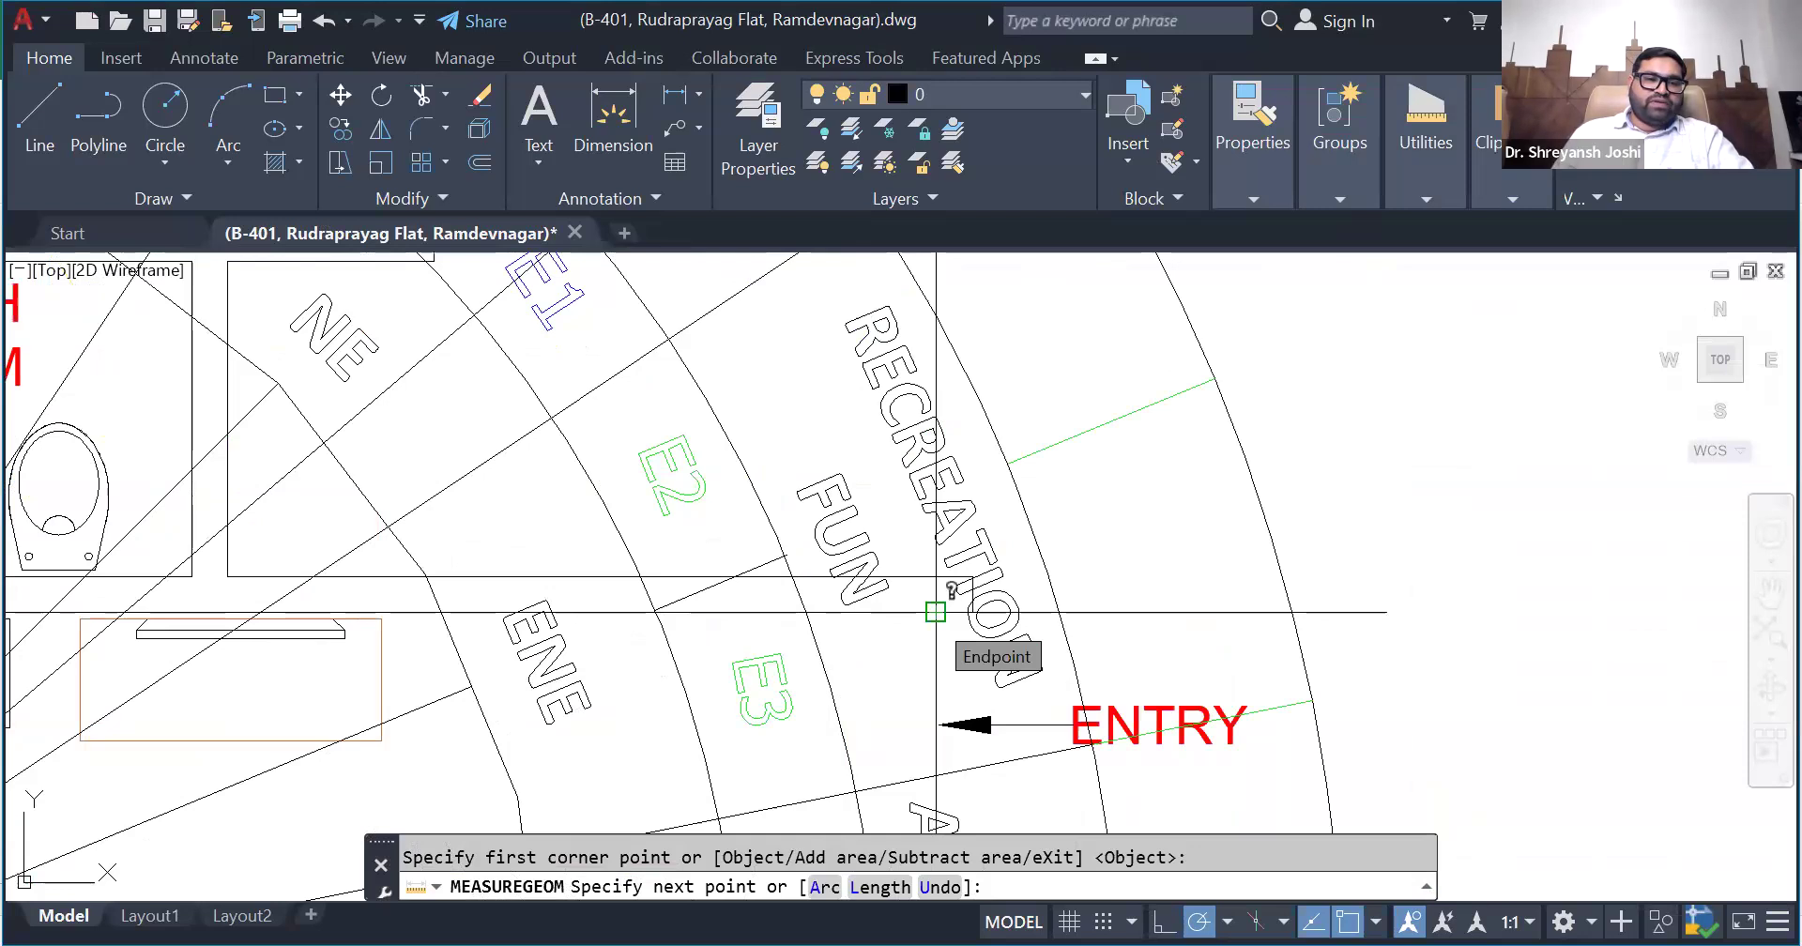
click(935, 611)
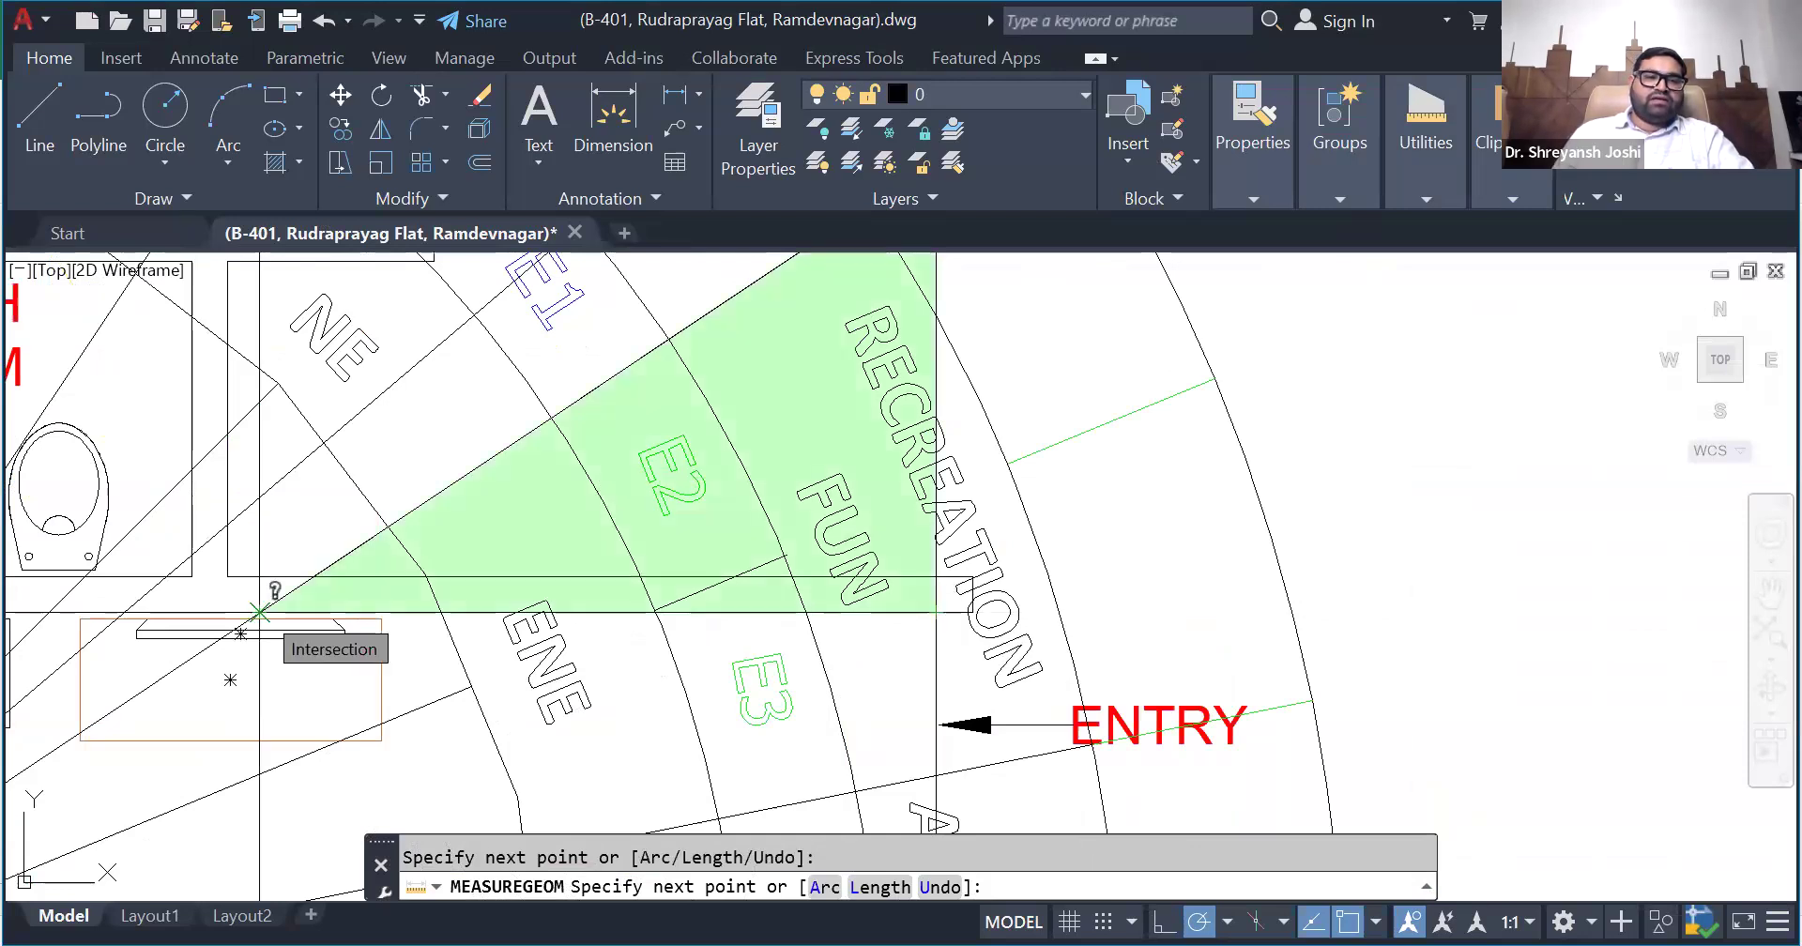
click(261, 612)
scroll(262, 612, down, 4)
key(Return)
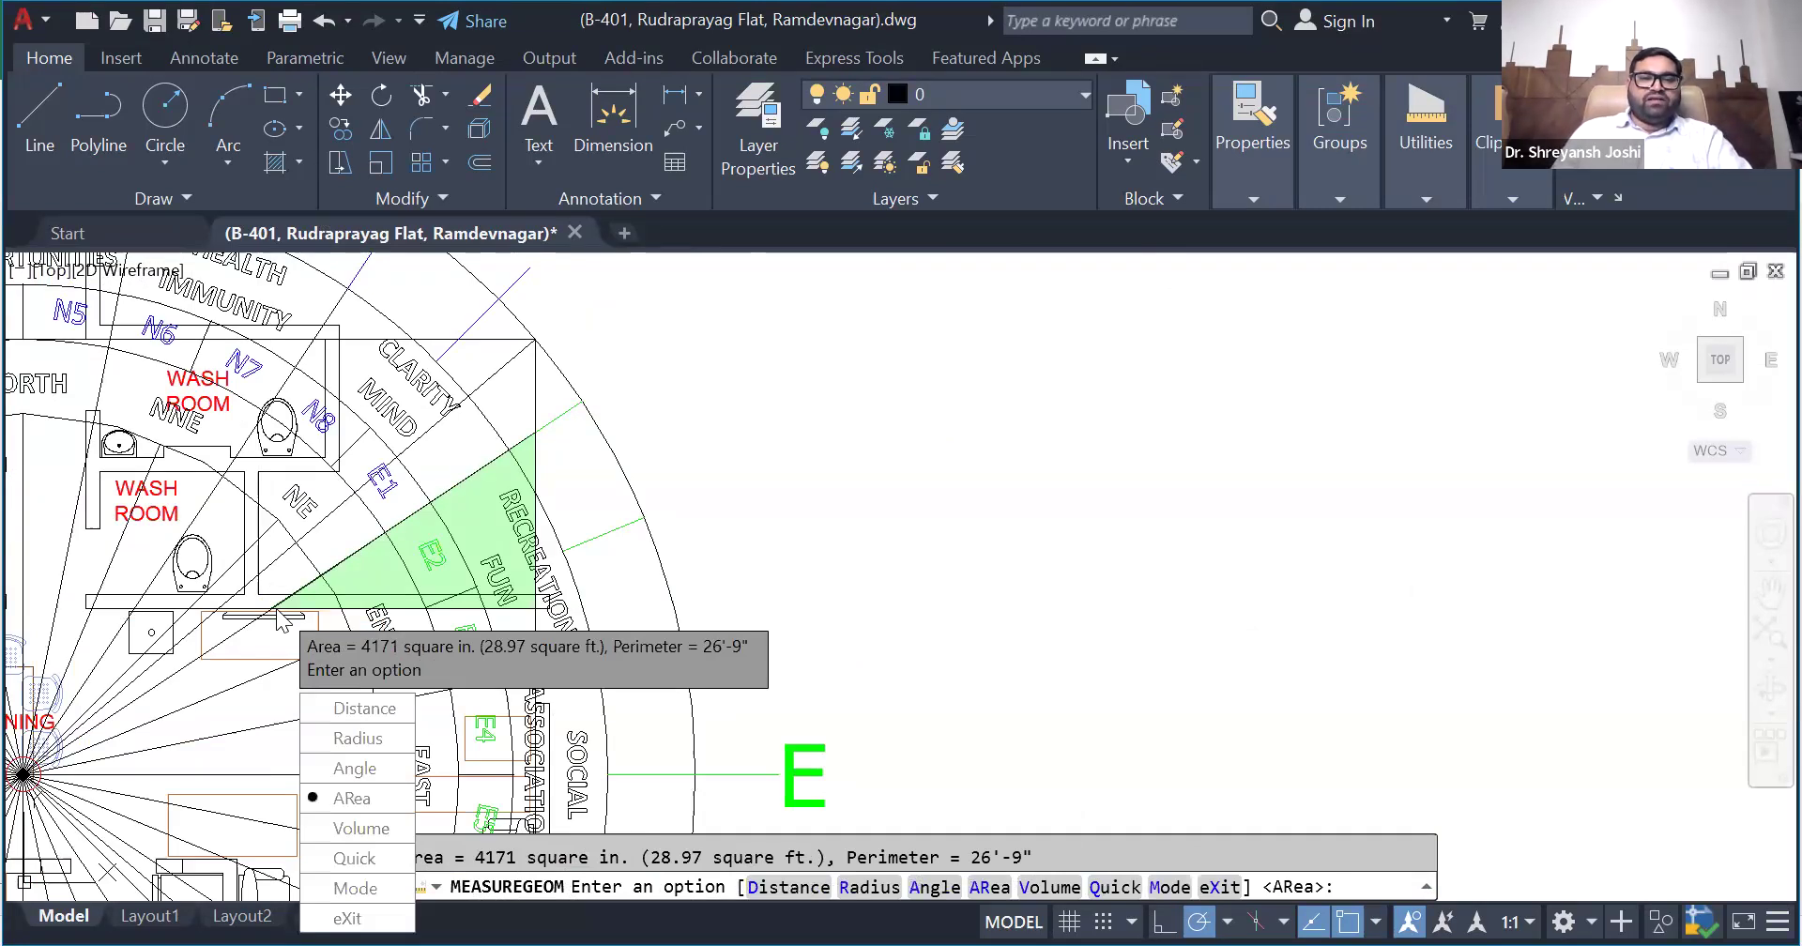
- Switch to the Excel workbook and enter 29.27 as the ENE zone's CUT area on the Zonal Str sheet
key(alt+Tab)
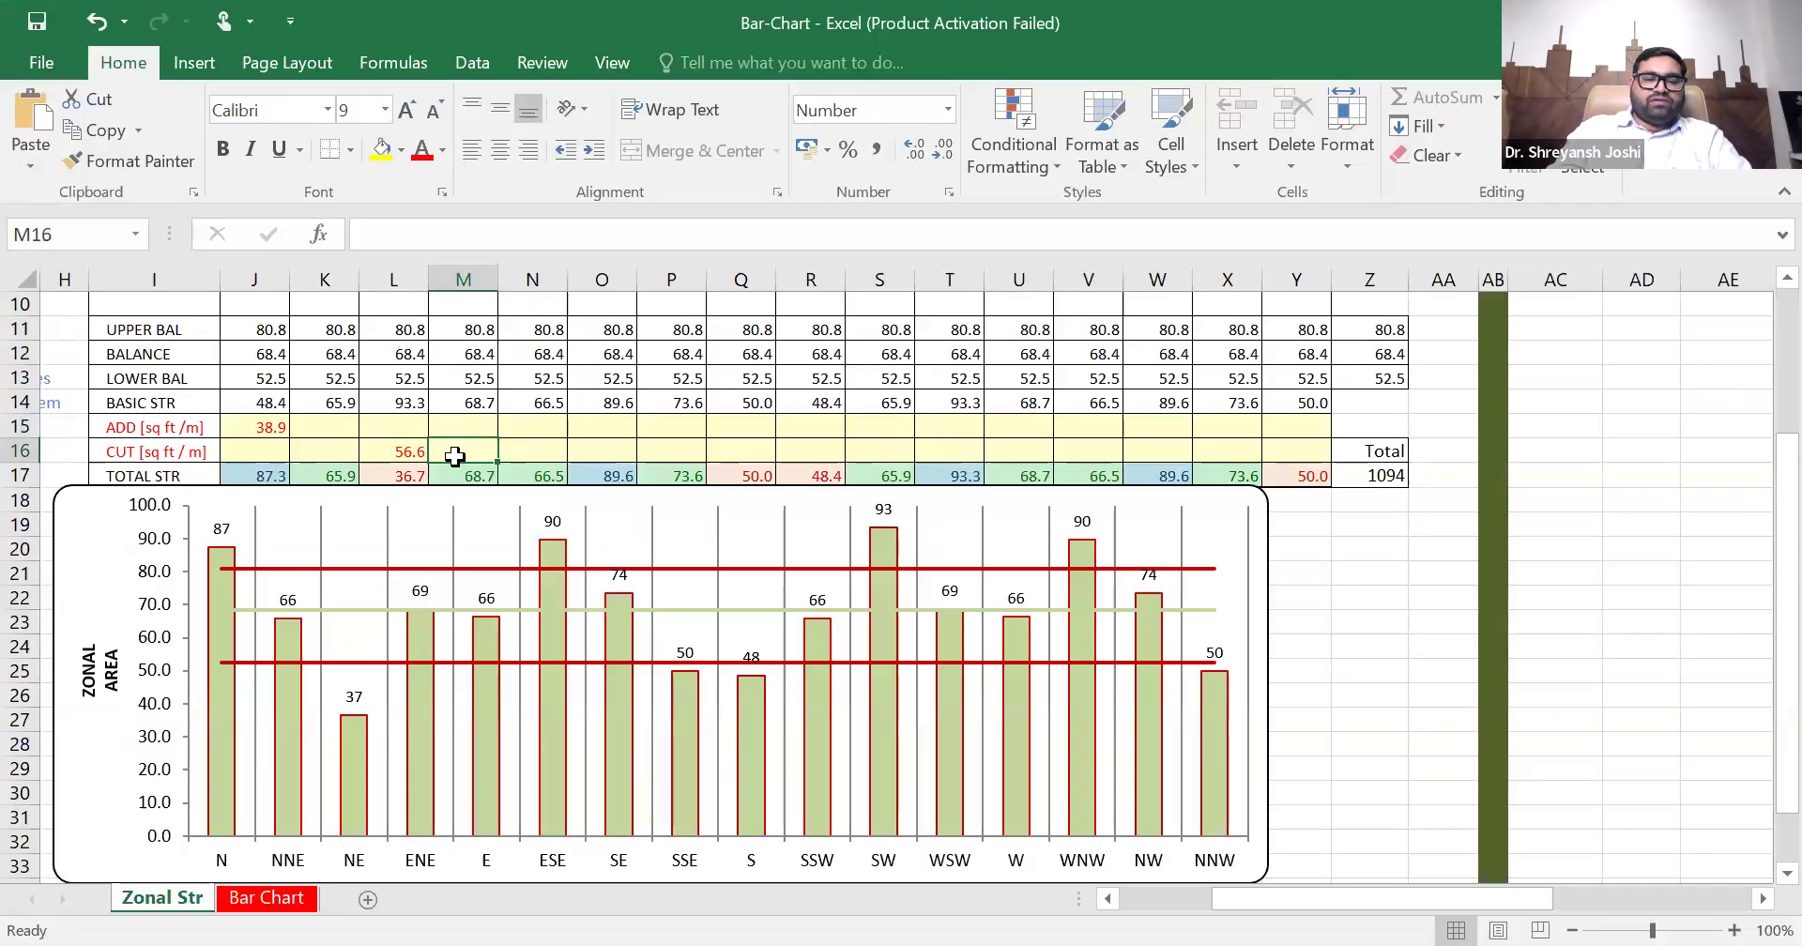
text(29.27)
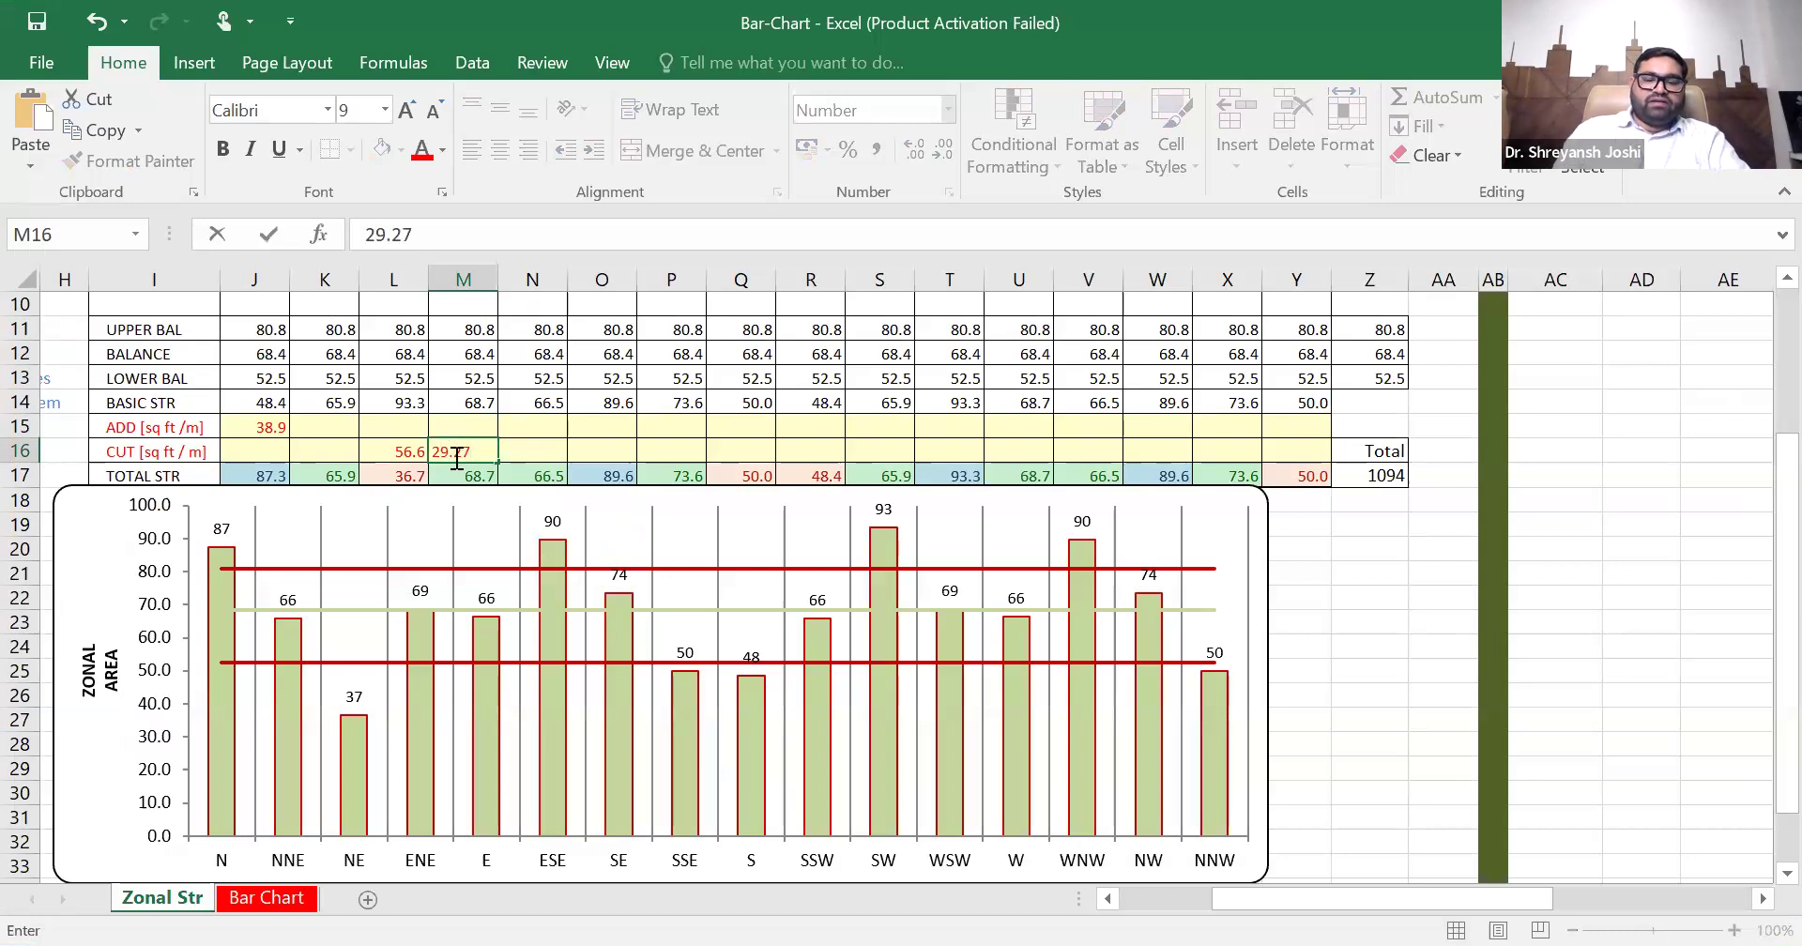
click(454, 457)
key(Right)
key(Up)
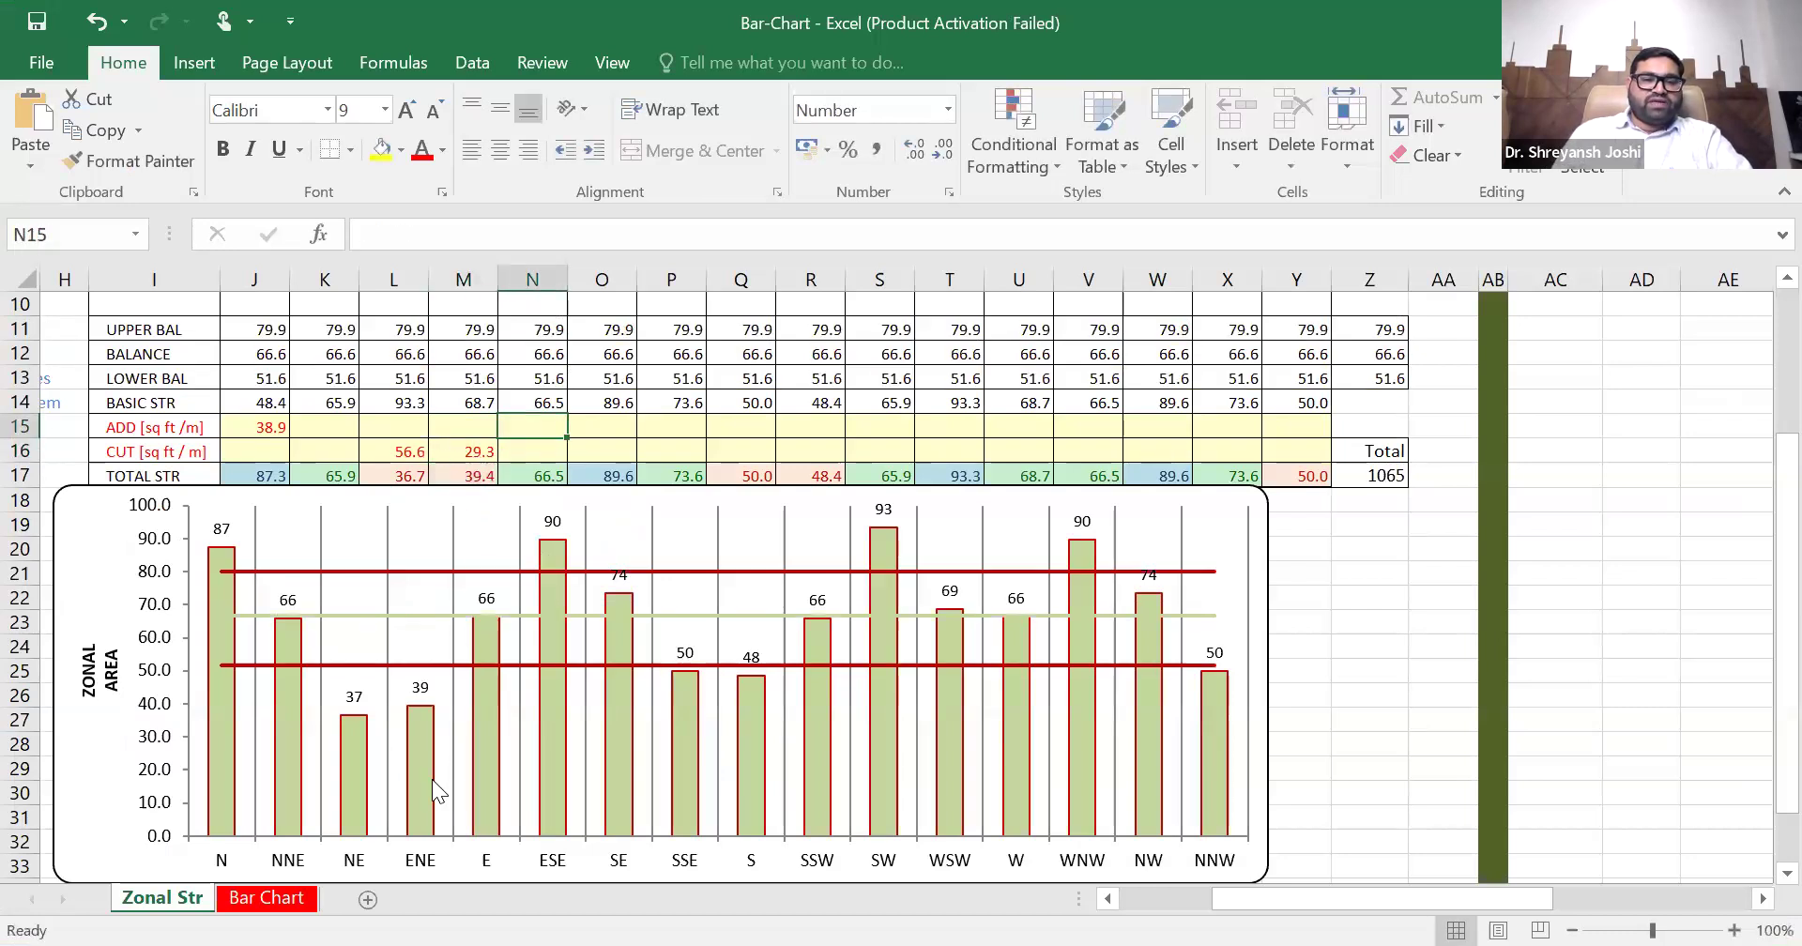
click(544, 456)
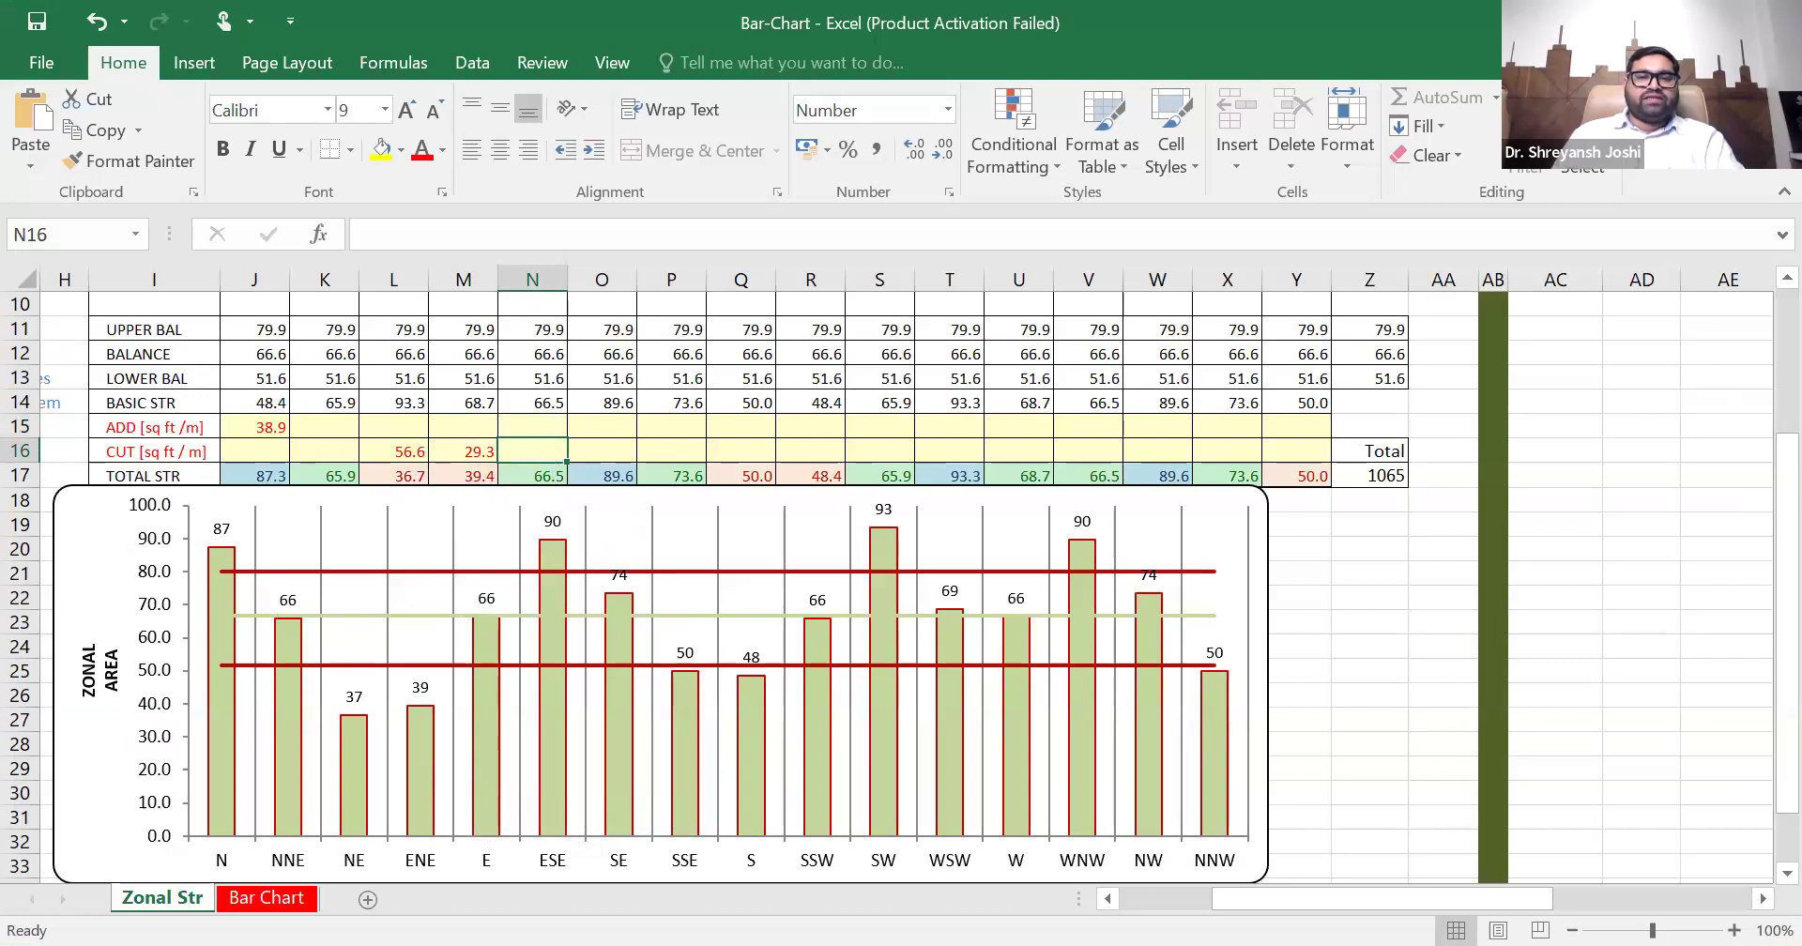
- Return to the AutoCAD plan, check the rectangle's east and south edges and measure the gallery area extending beyond it in the SE zone
key(alt+Tab)
scroll(870, 469, down, 2)
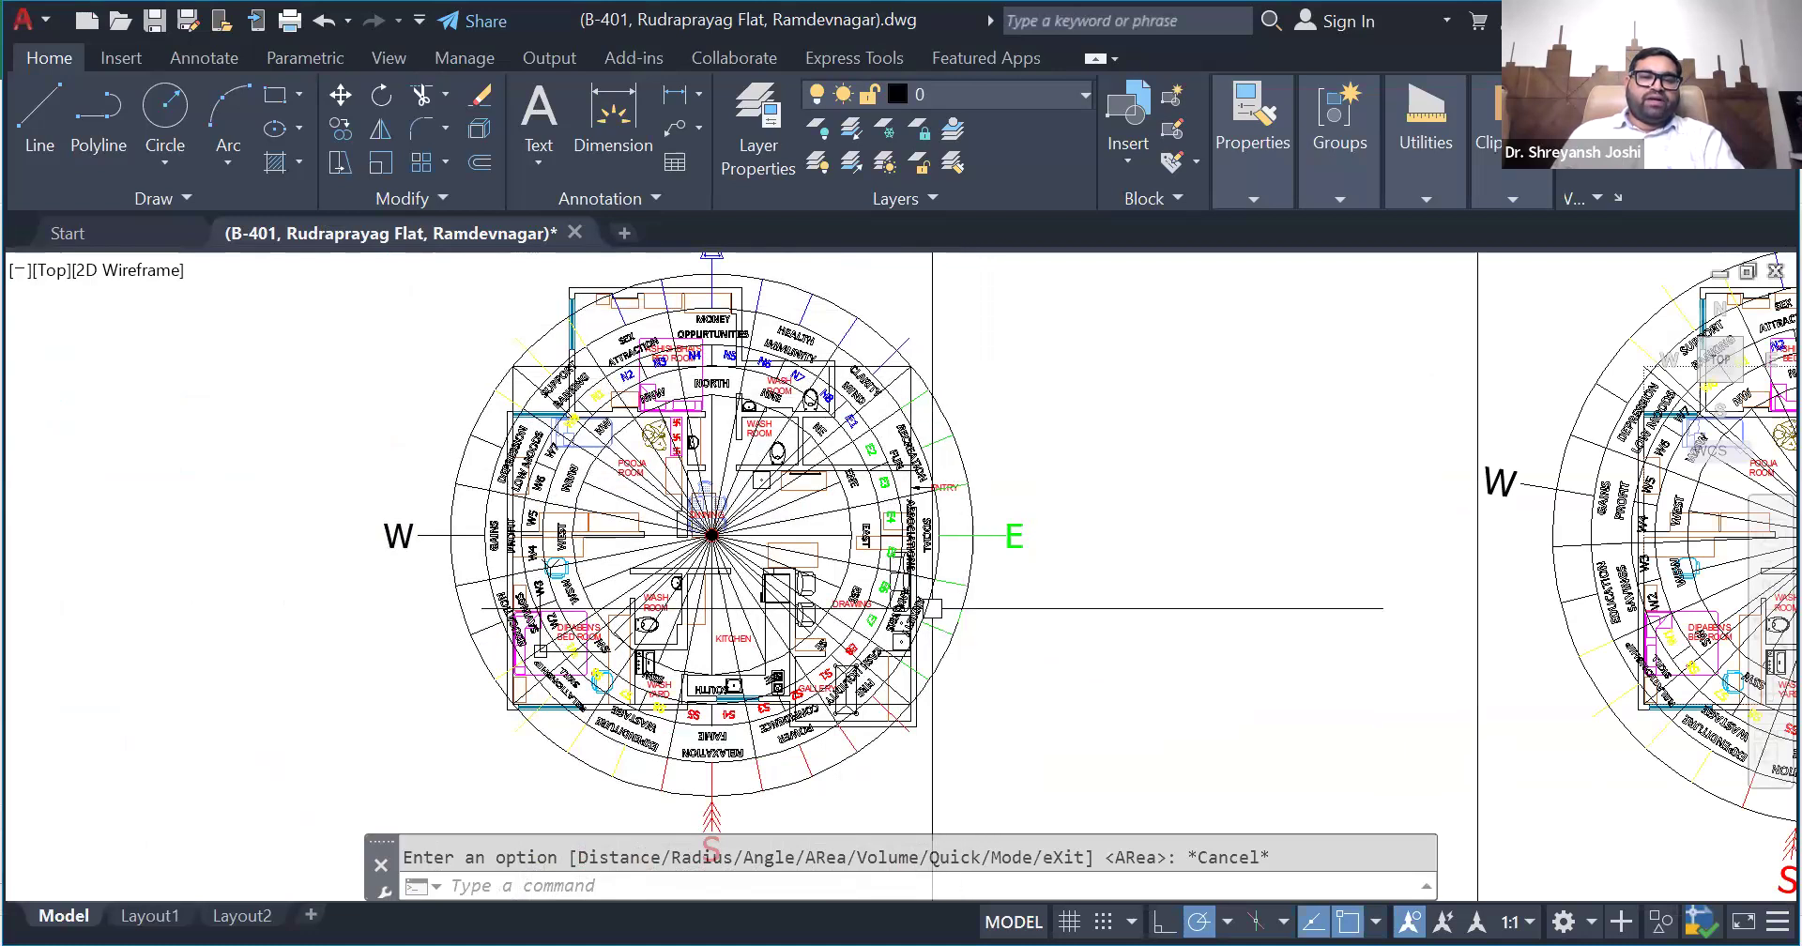
scroll(859, 521, up, 4)
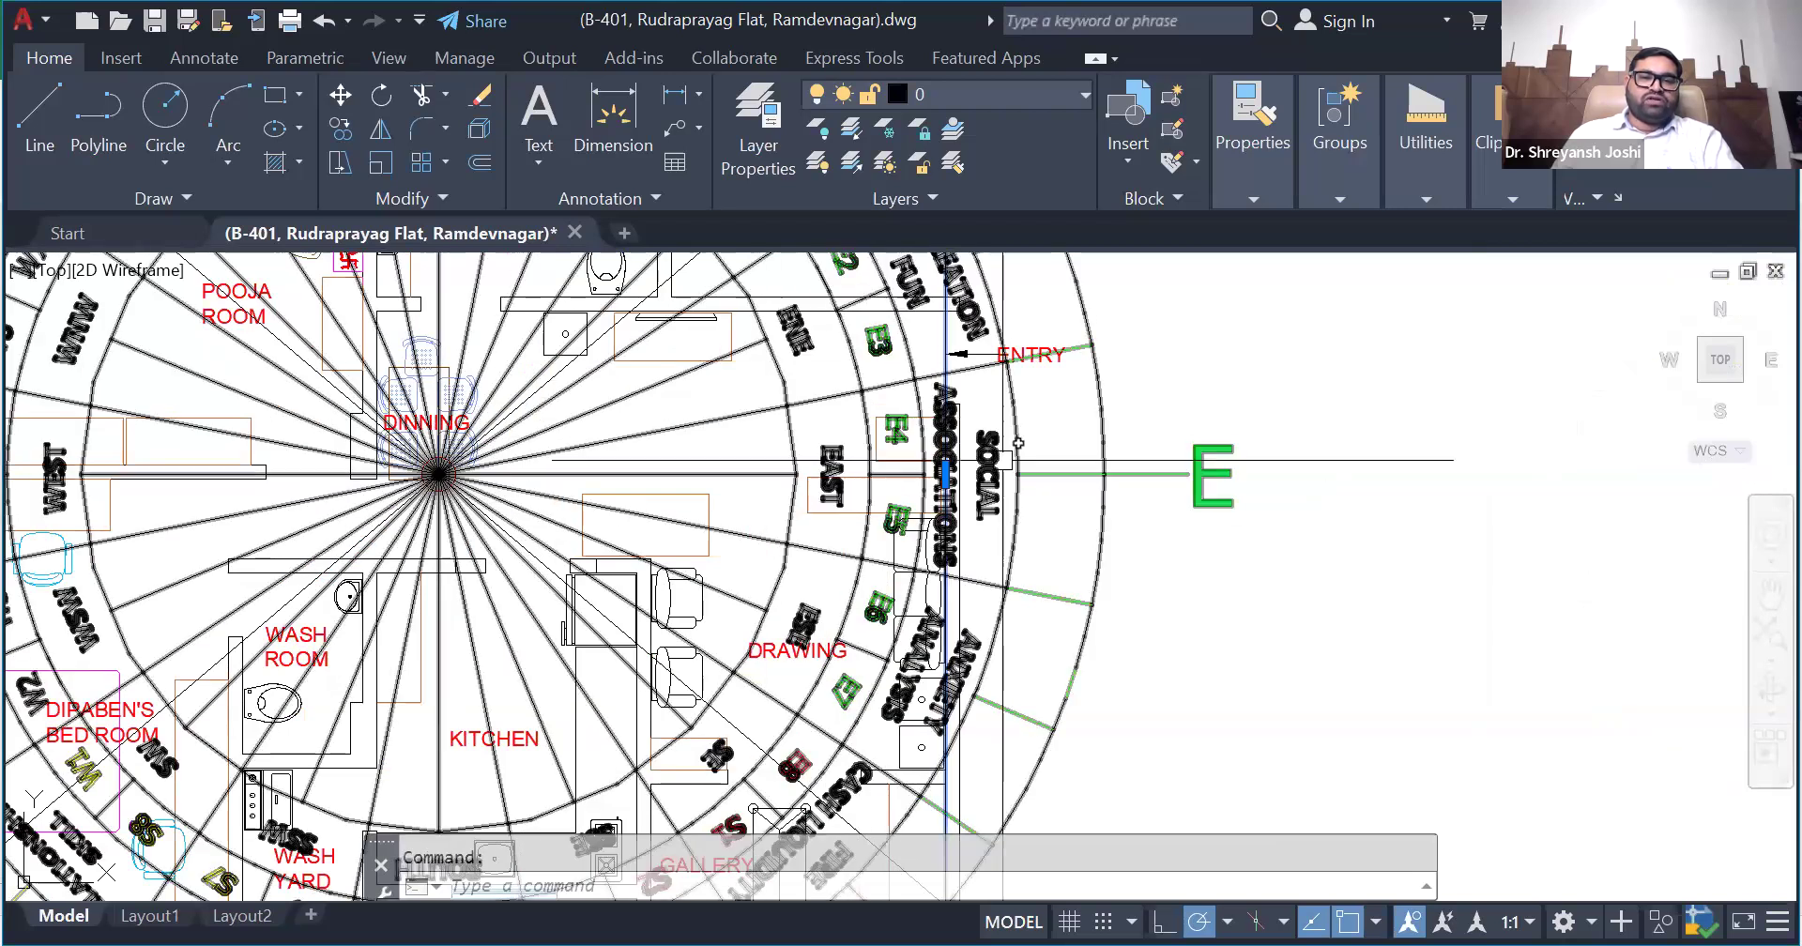
scroll(842, 504, down, 3)
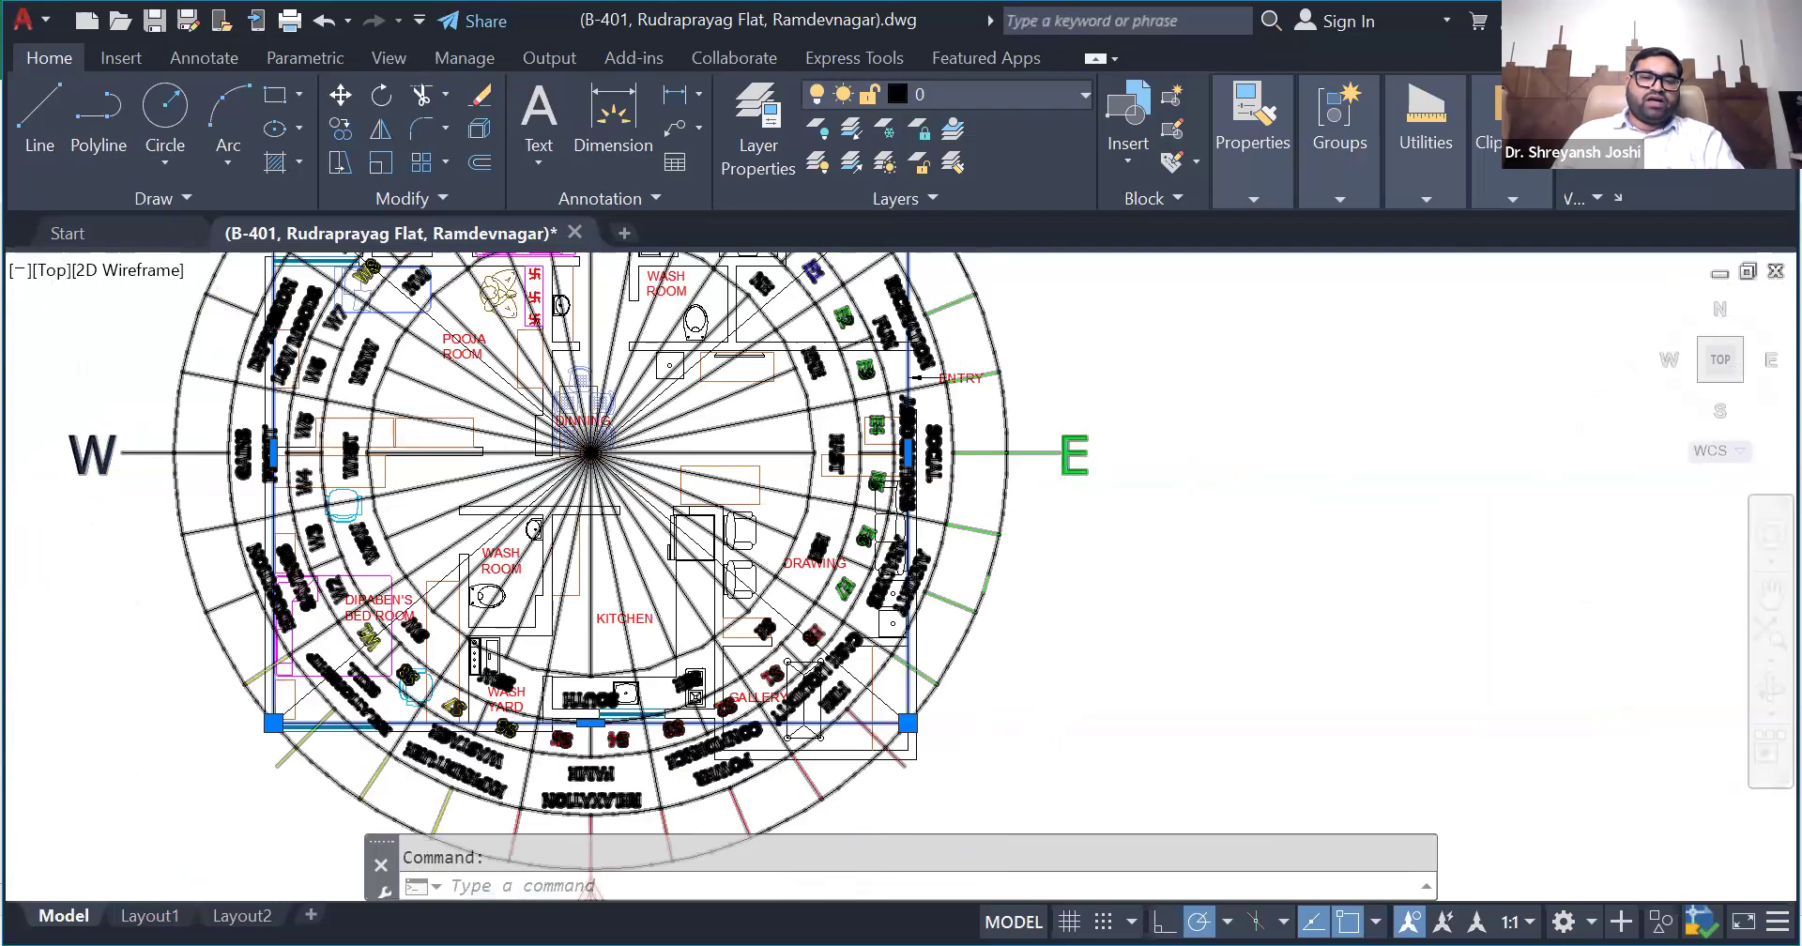
scroll(850, 582, up, 2)
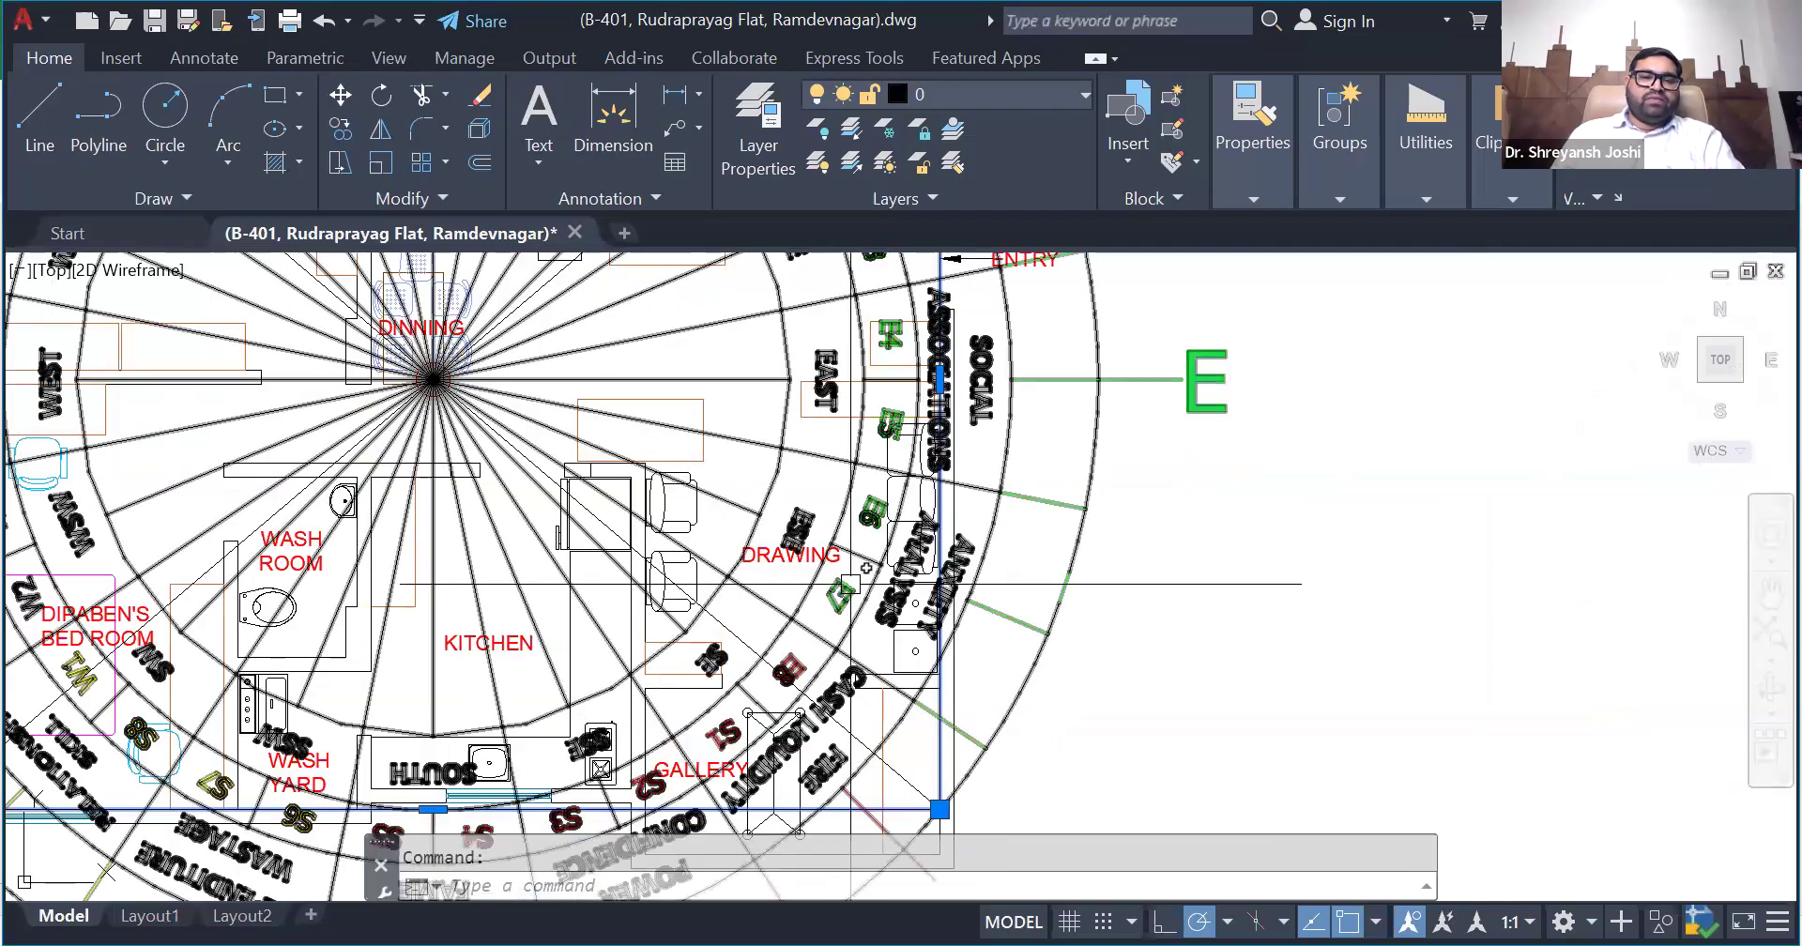
scroll(856, 564, down, 2)
scroll(853, 759, up, 2)
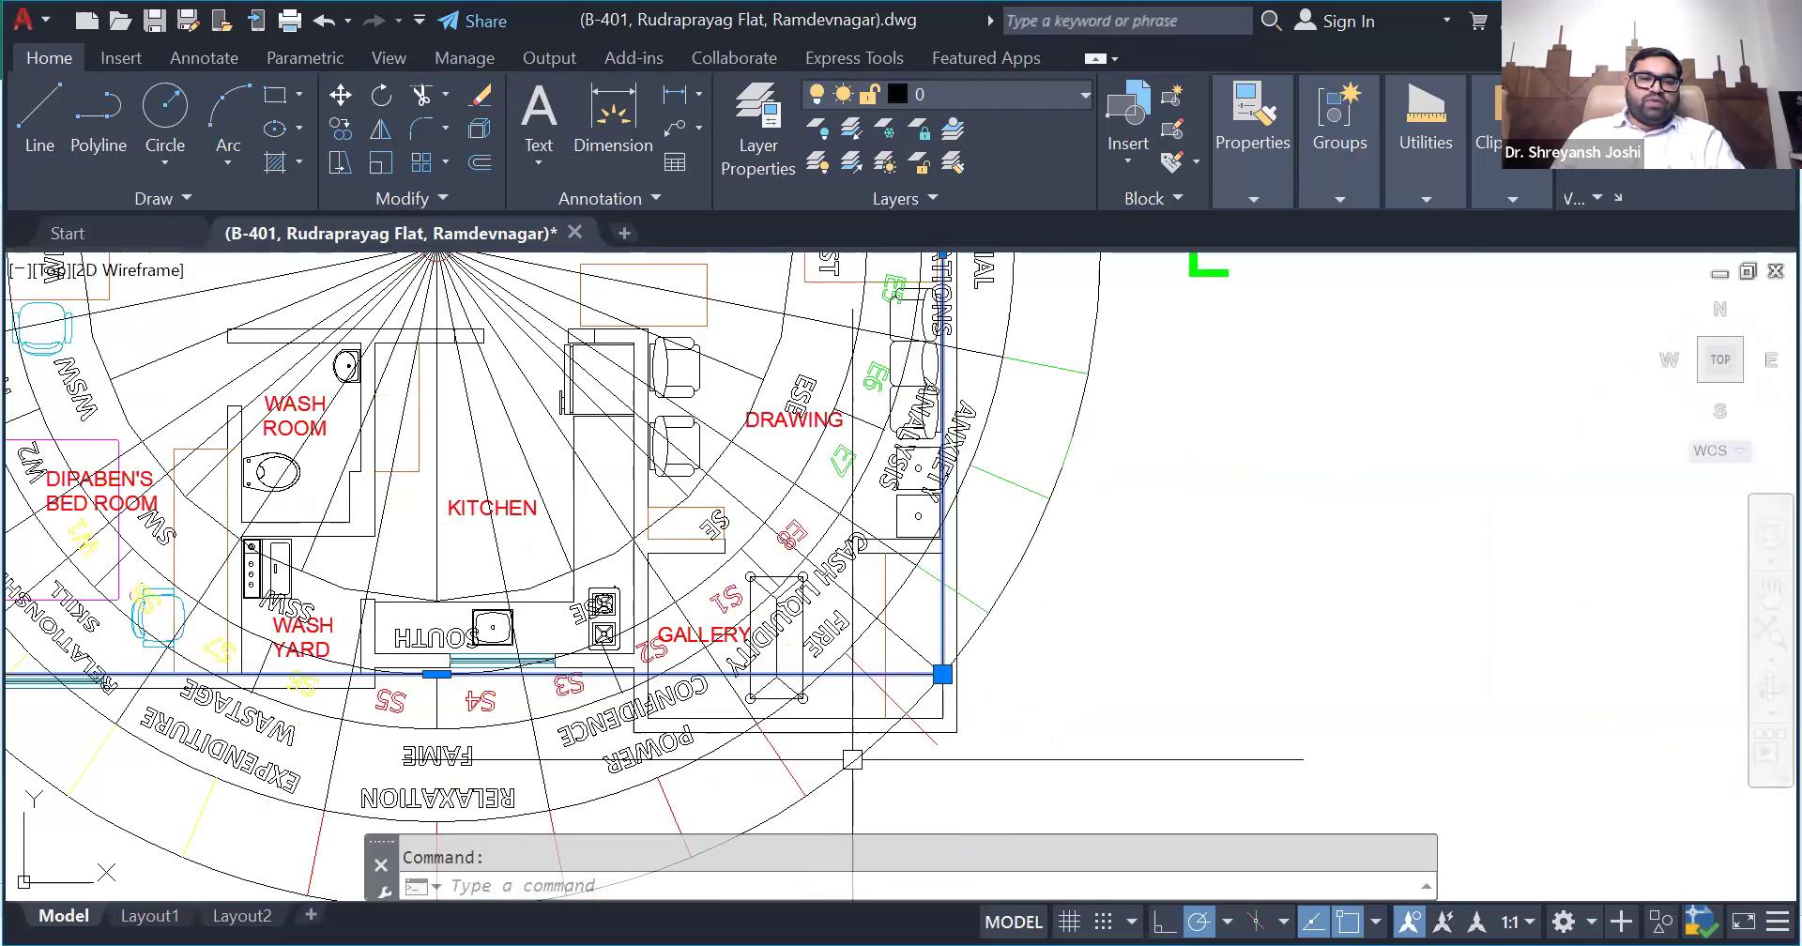
scroll(852, 759, up, 2)
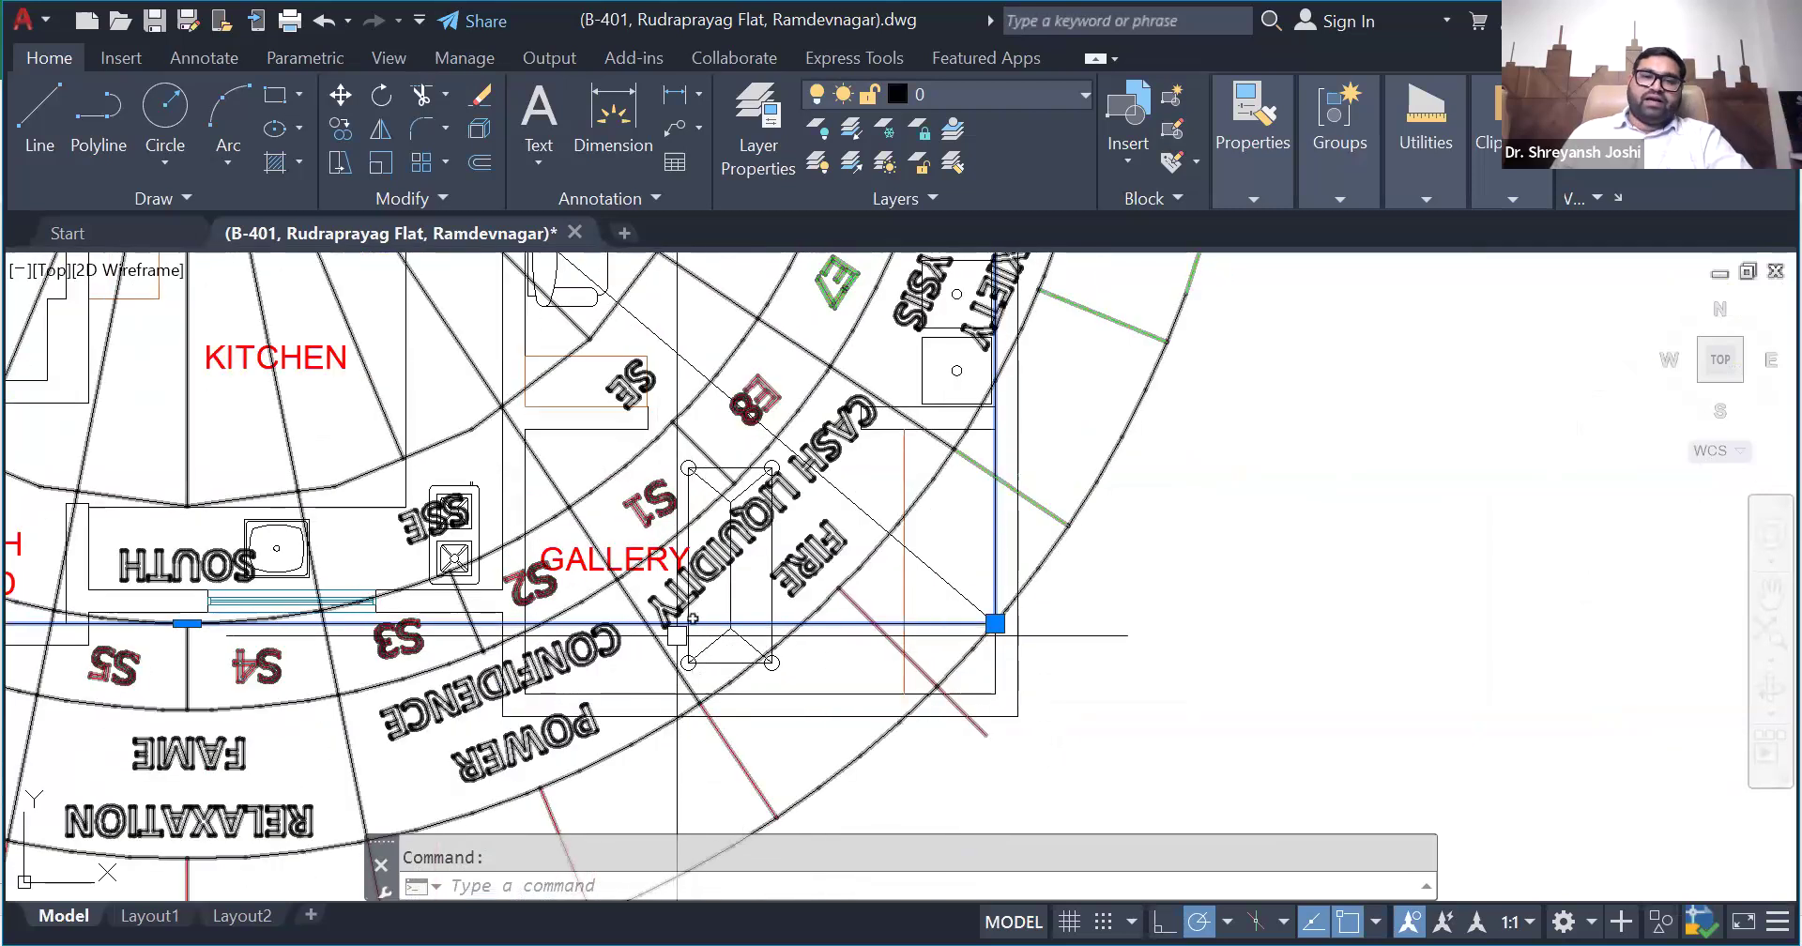
click(1425, 154)
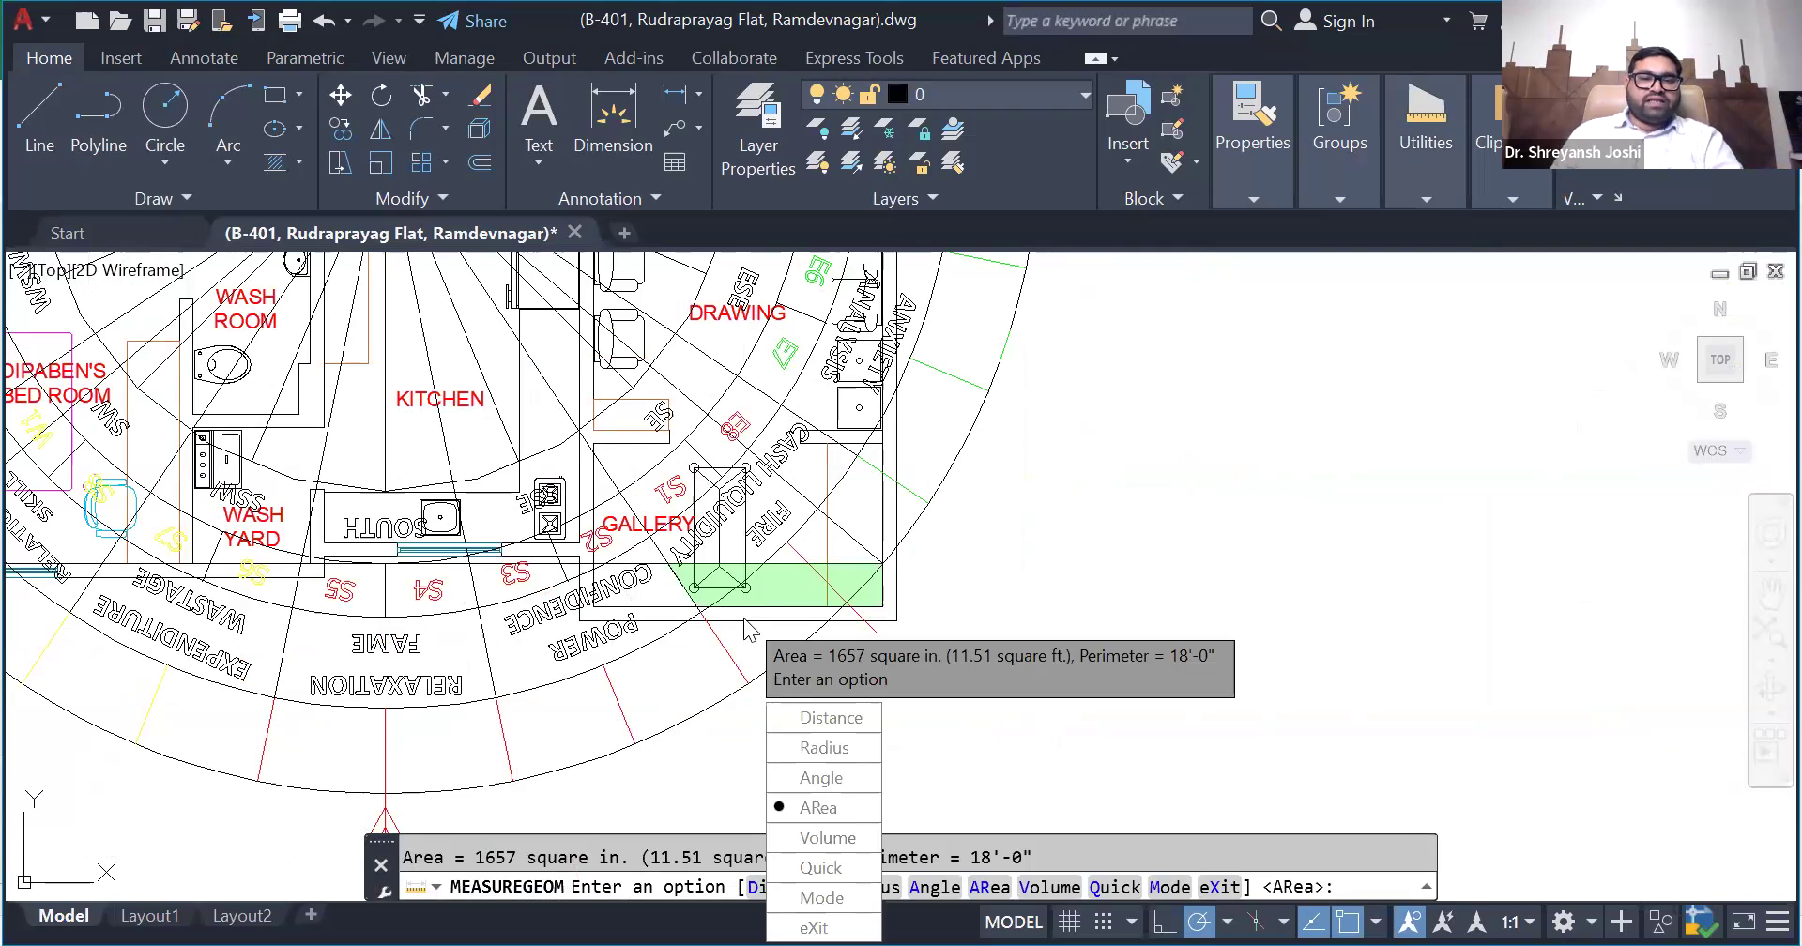
- Switch to the Excel workbook and enter 11.51 as the SE zone's ADD area on the Zonal Str sheet
key(alt+Tab)
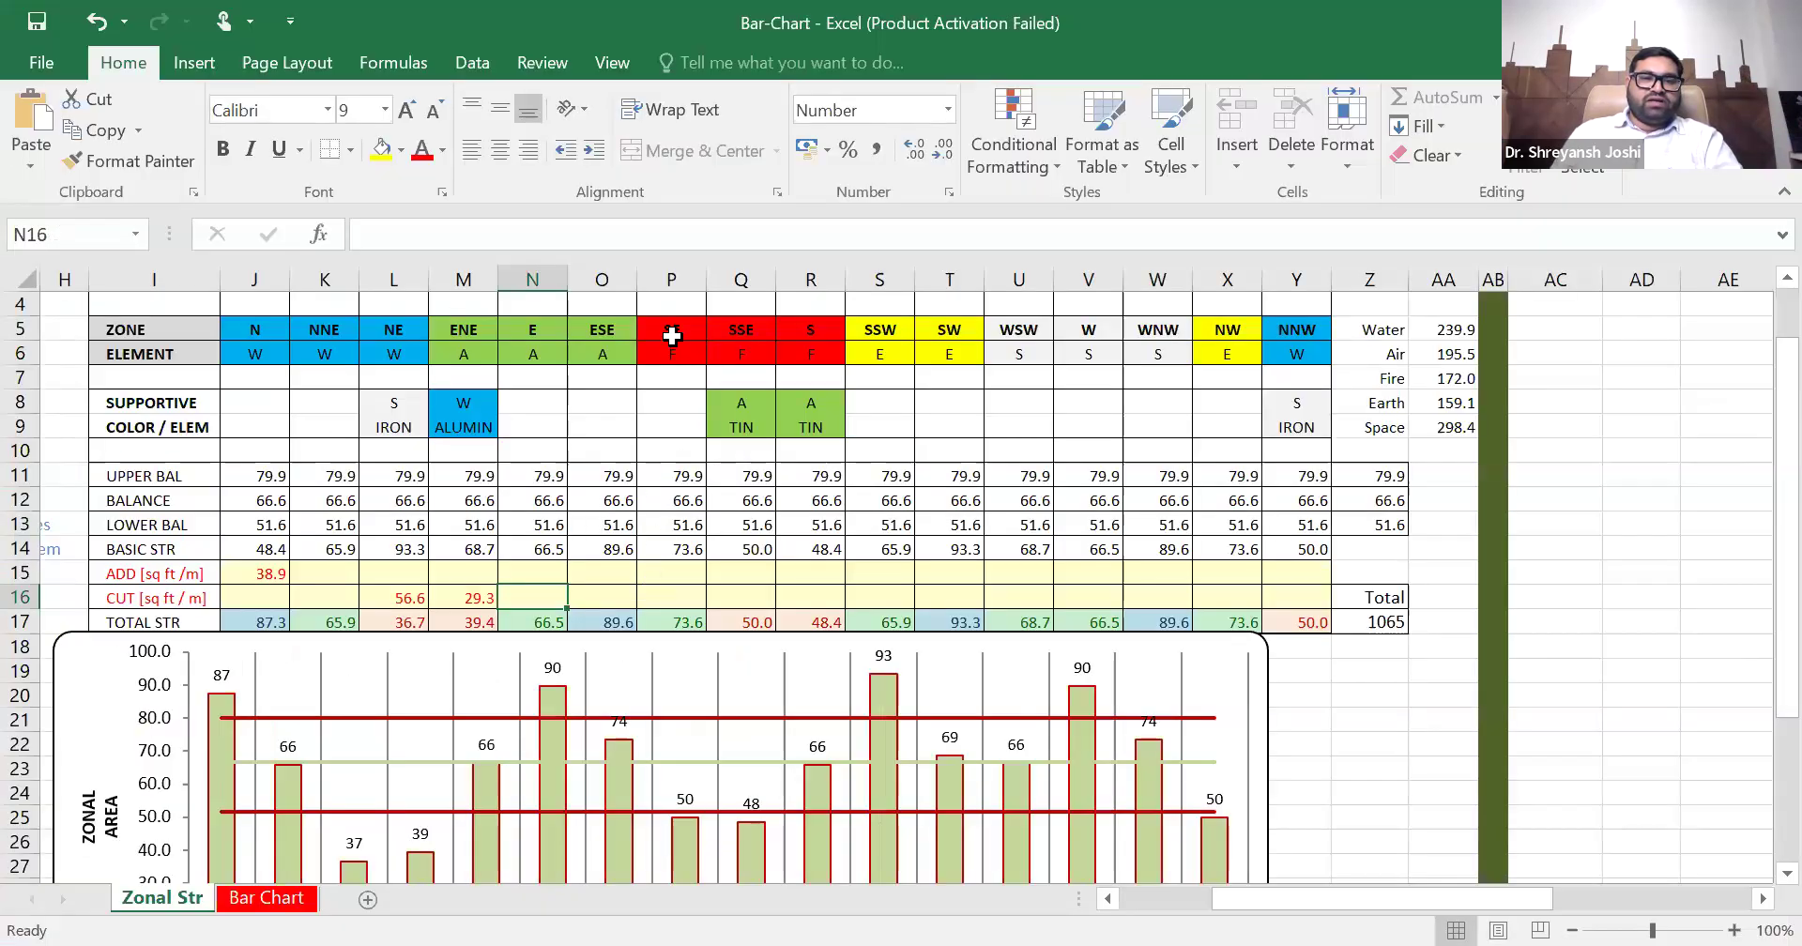
click(672, 574)
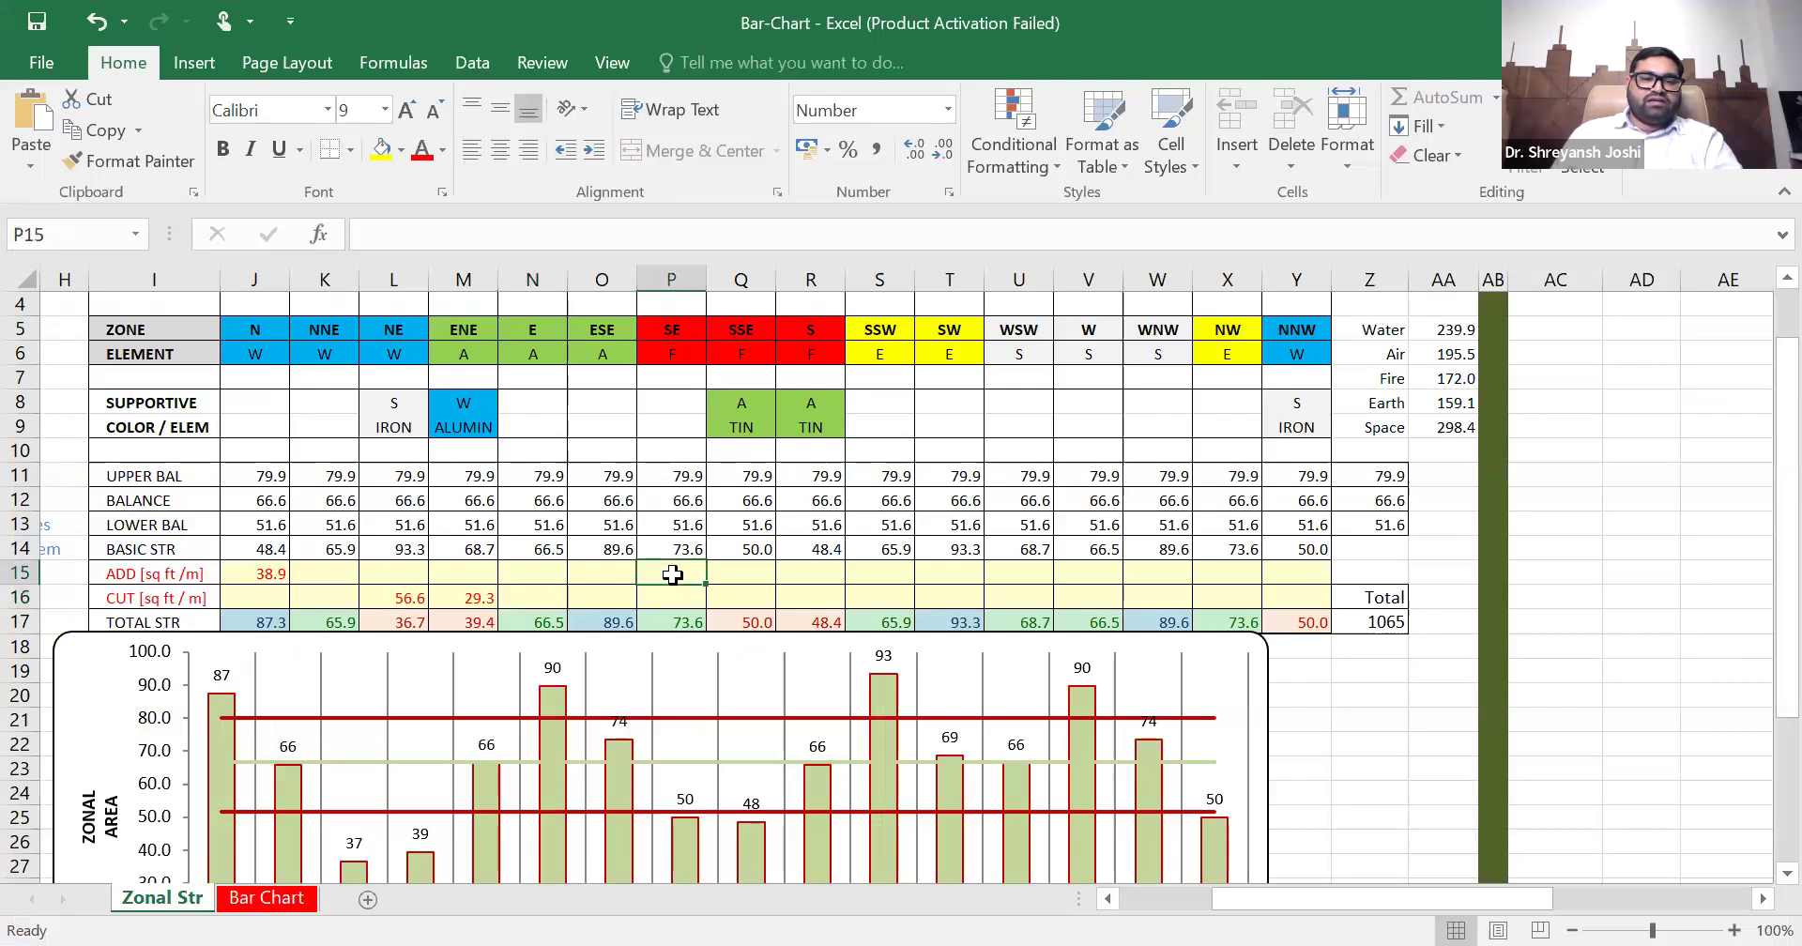
text(11.51)
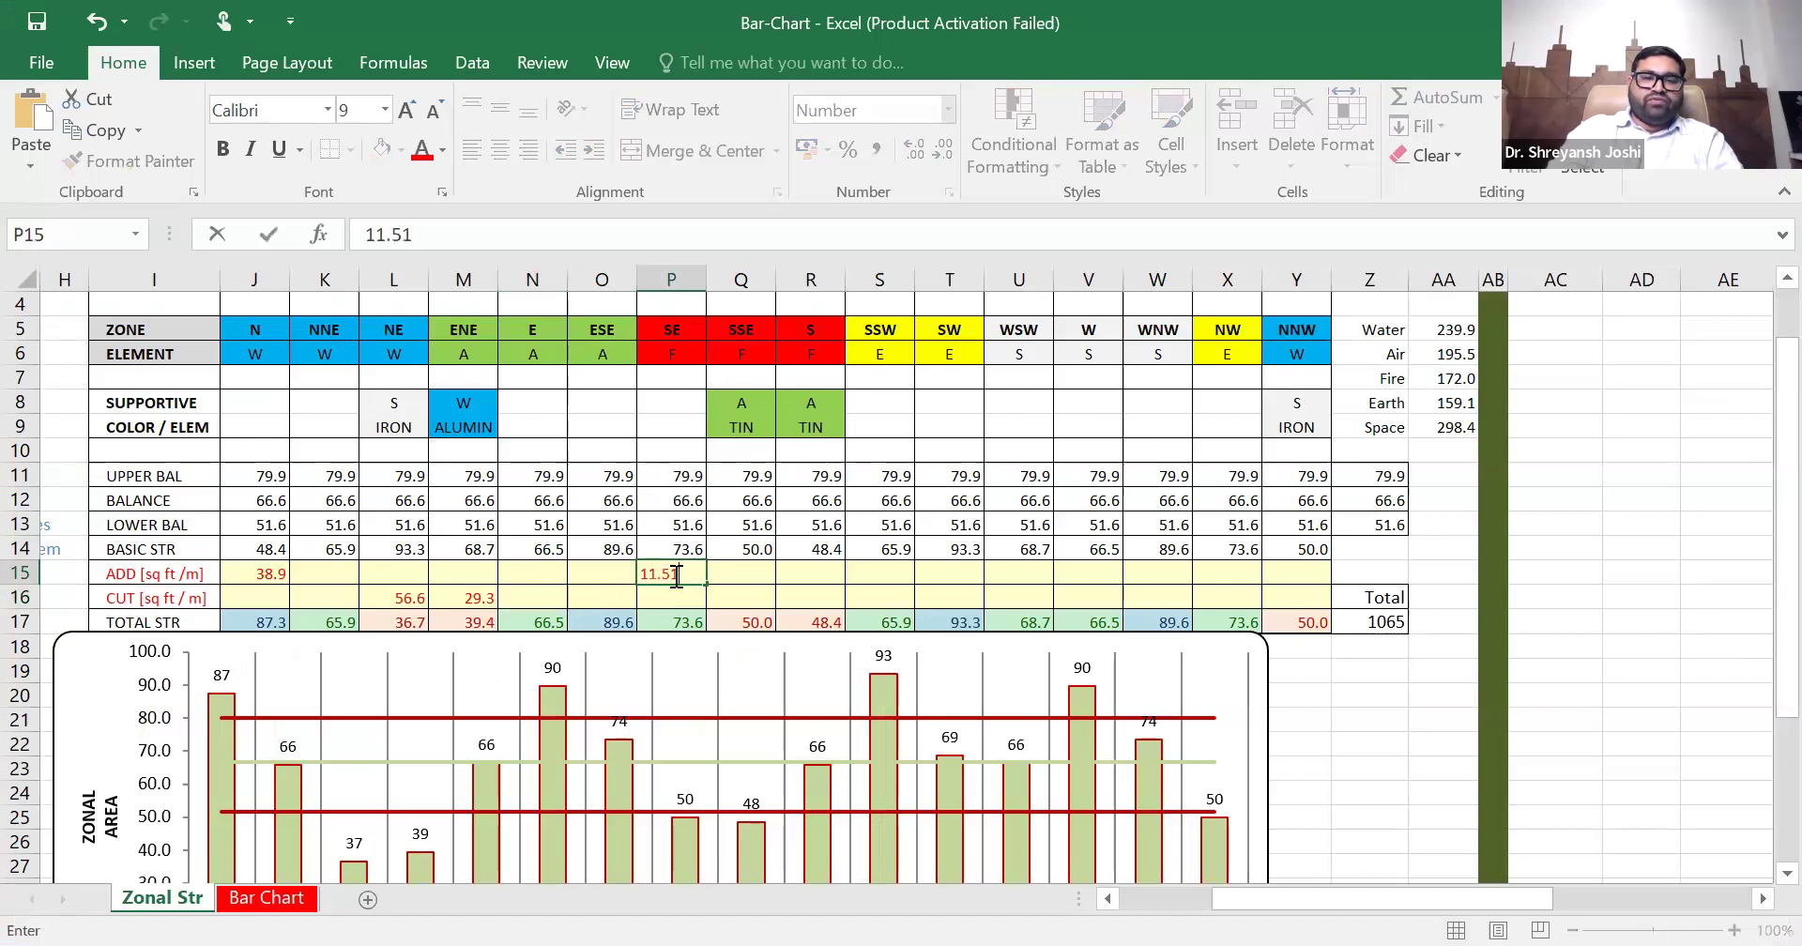
key(Tab)
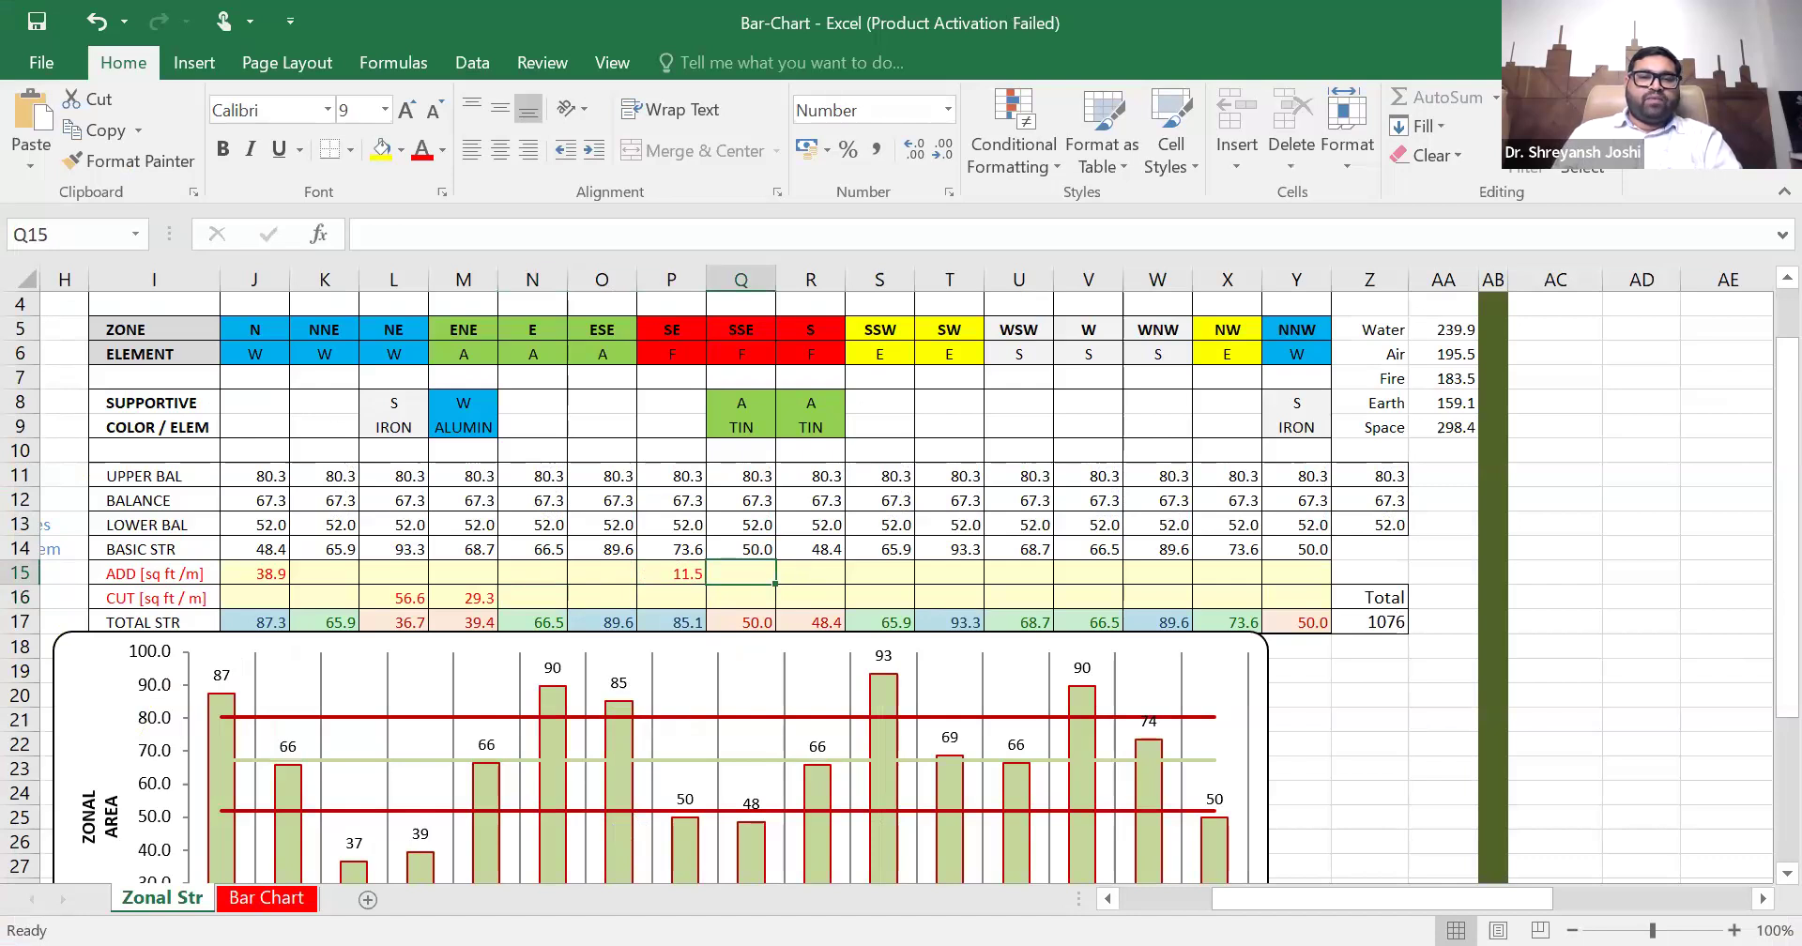
- End the area measurement in AutoCAD, return to the Excel workbook and view the zonal strength chart on the Bar Chart sheet
key(alt+Tab)
scroll(724, 623, down, 1)
scroll(724, 756, up, 1)
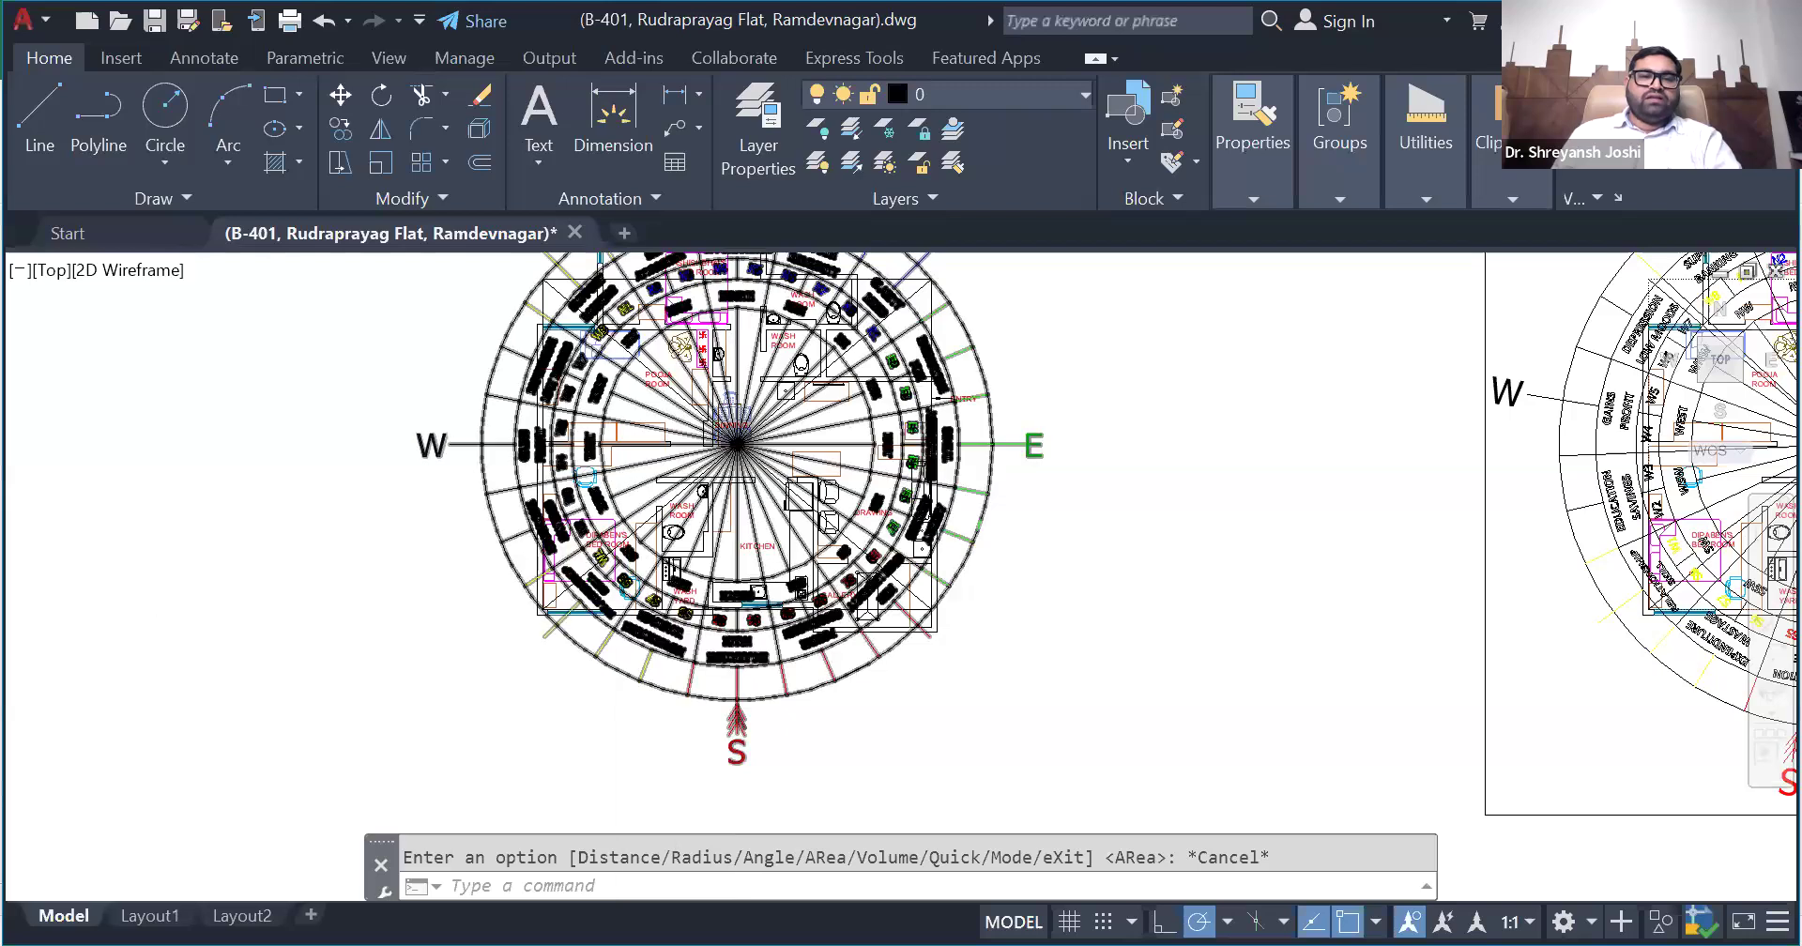
scroll(588, 604, down, 3)
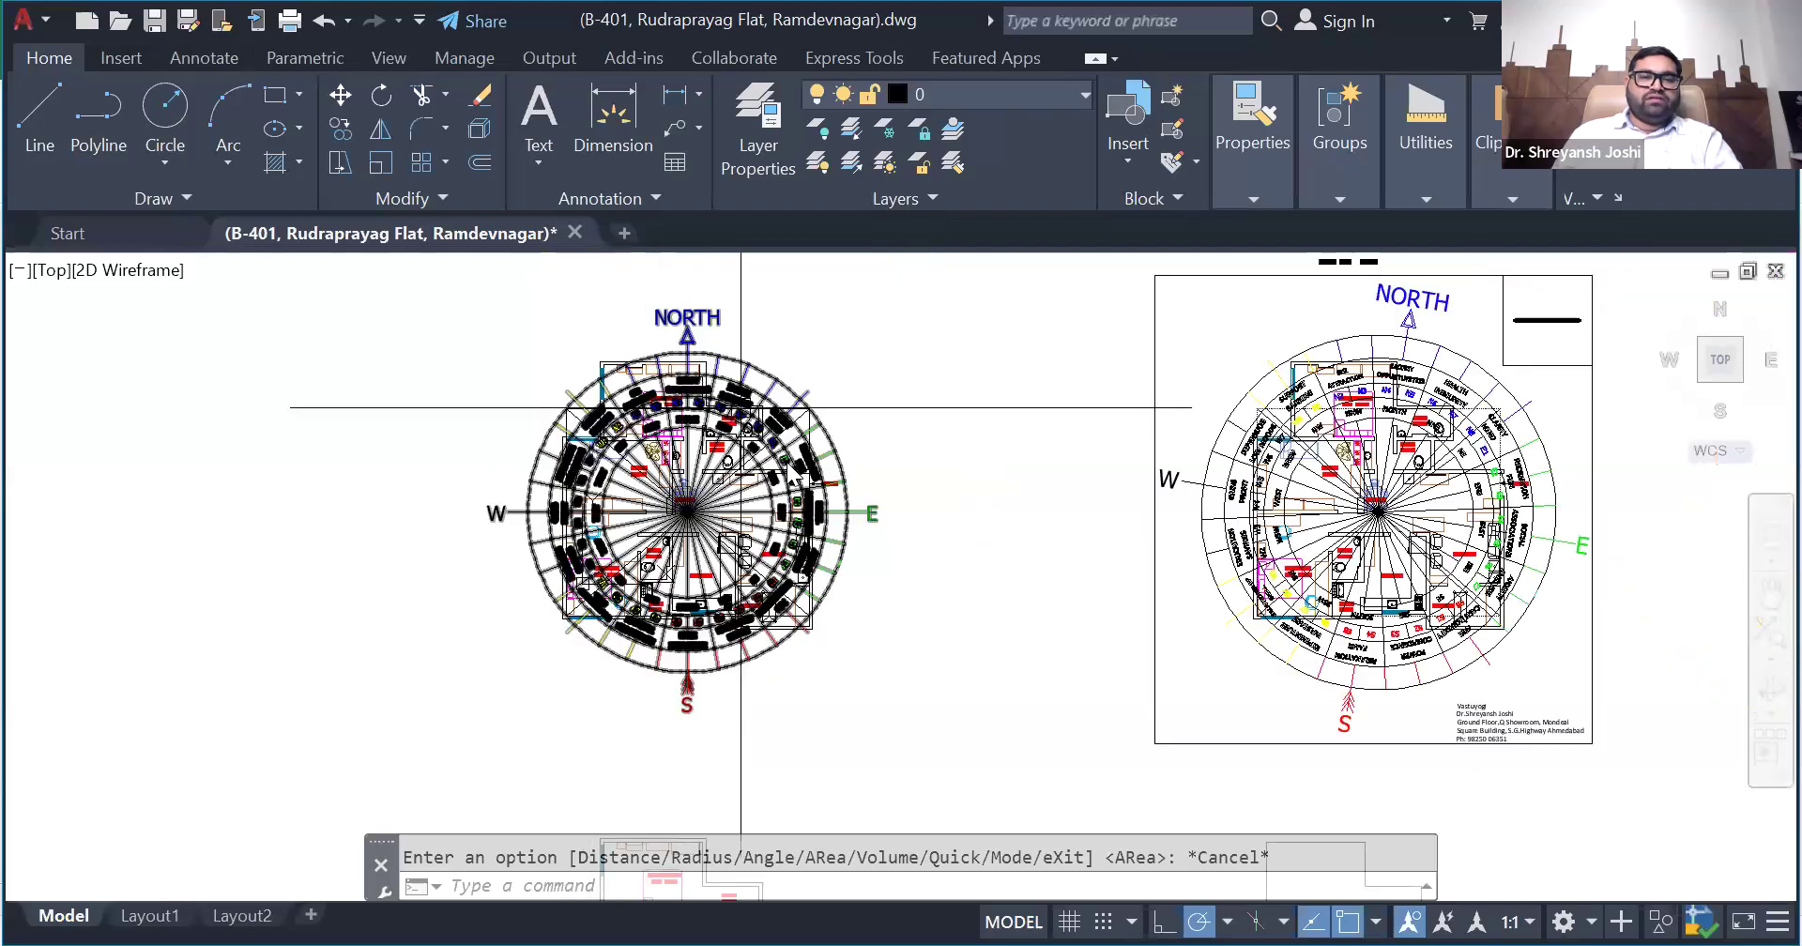
key(alt+Tab)
scroll(1033, 541, down, 2)
scroll(864, 541, down, 1)
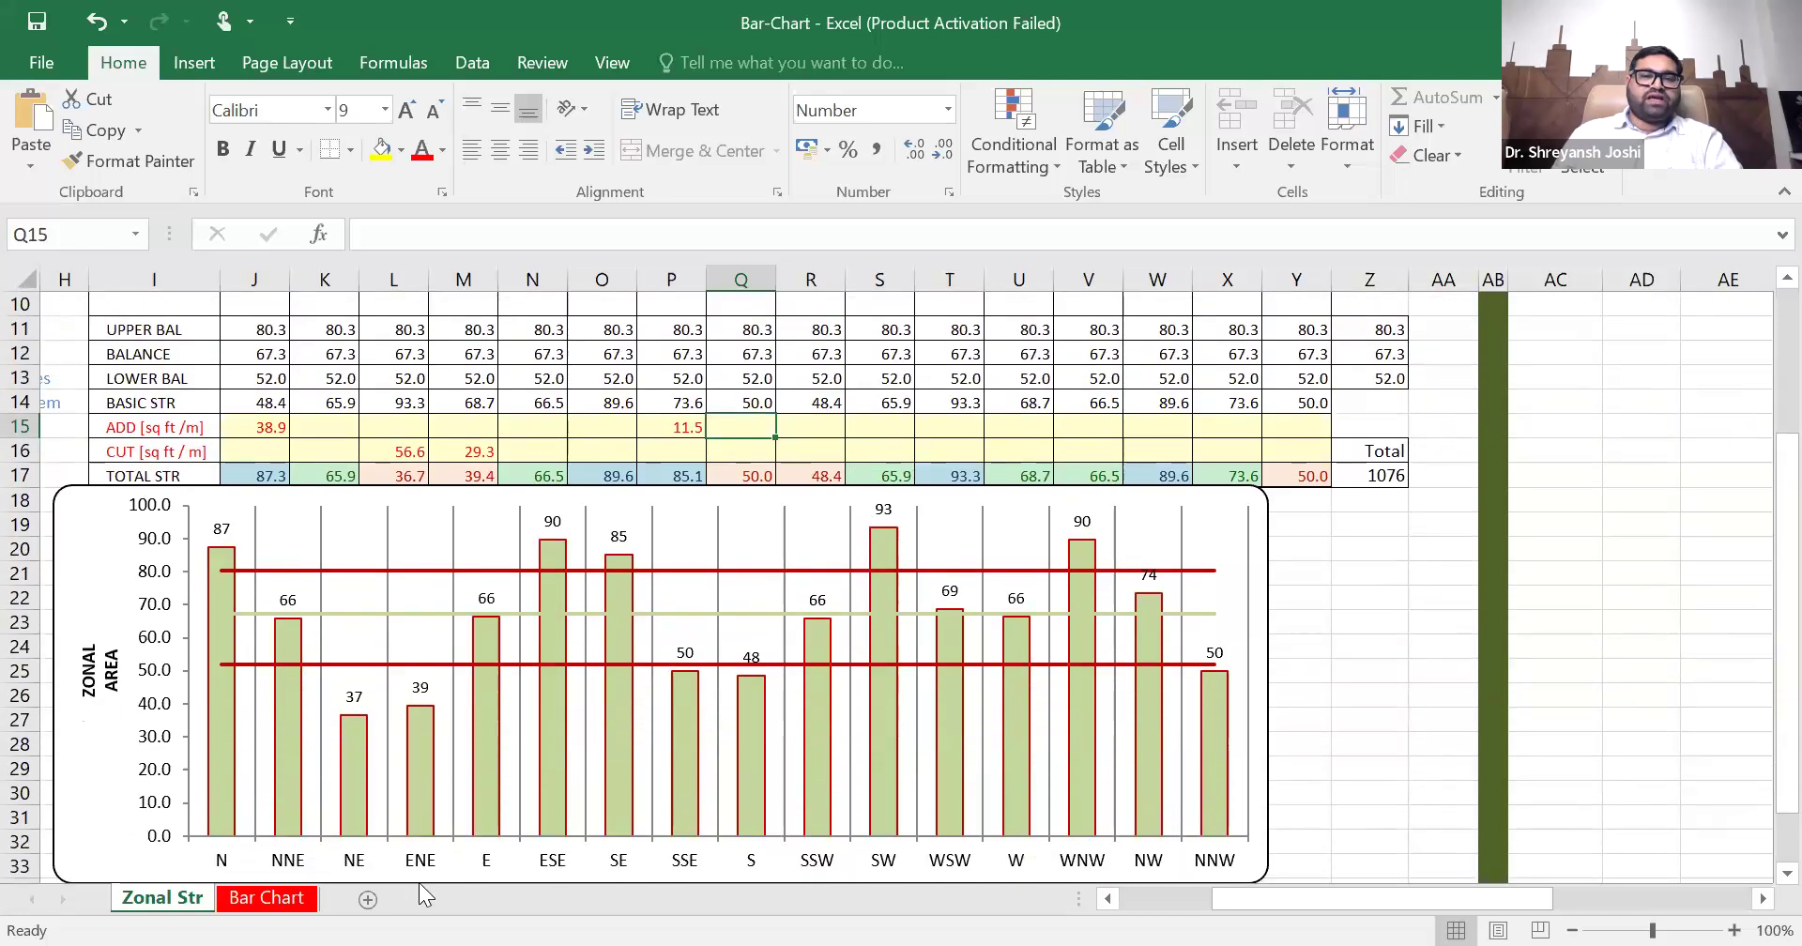
click(257, 899)
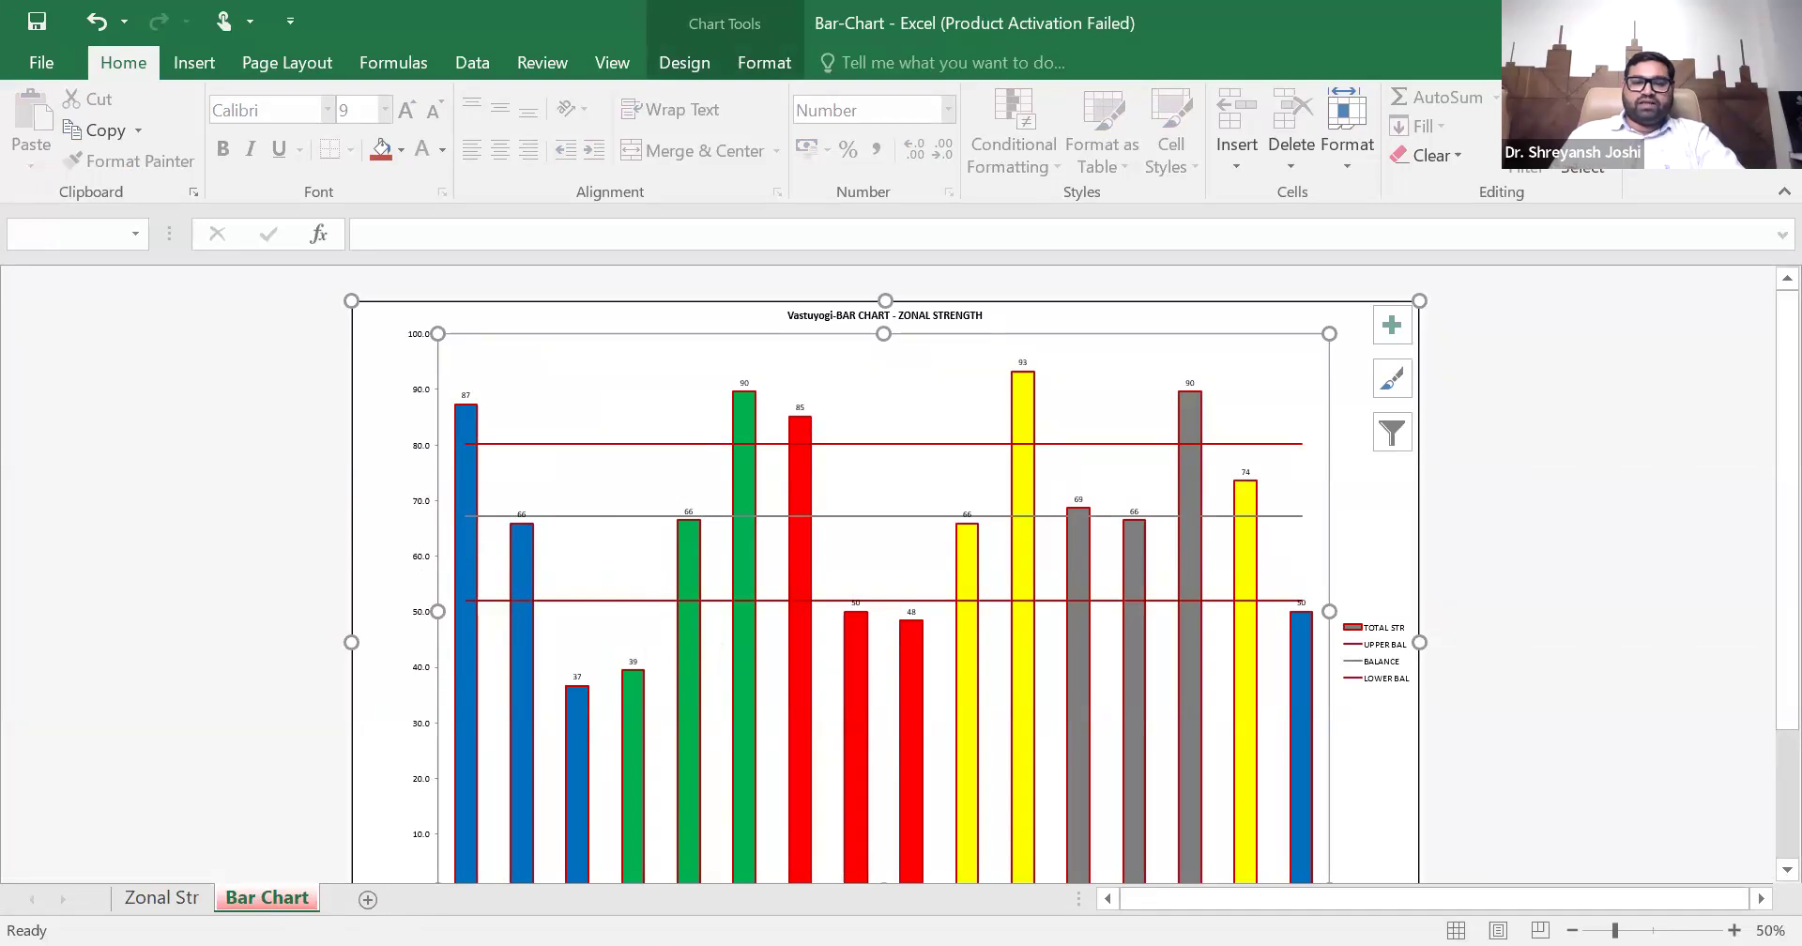
- Return to the AutoCAD plan and measure the gallery area extending beyond the rectangle's south edge in the SSE zone
key(alt+Tab)
scroll(1130, 591, up, 6)
scroll(907, 615, up, 2)
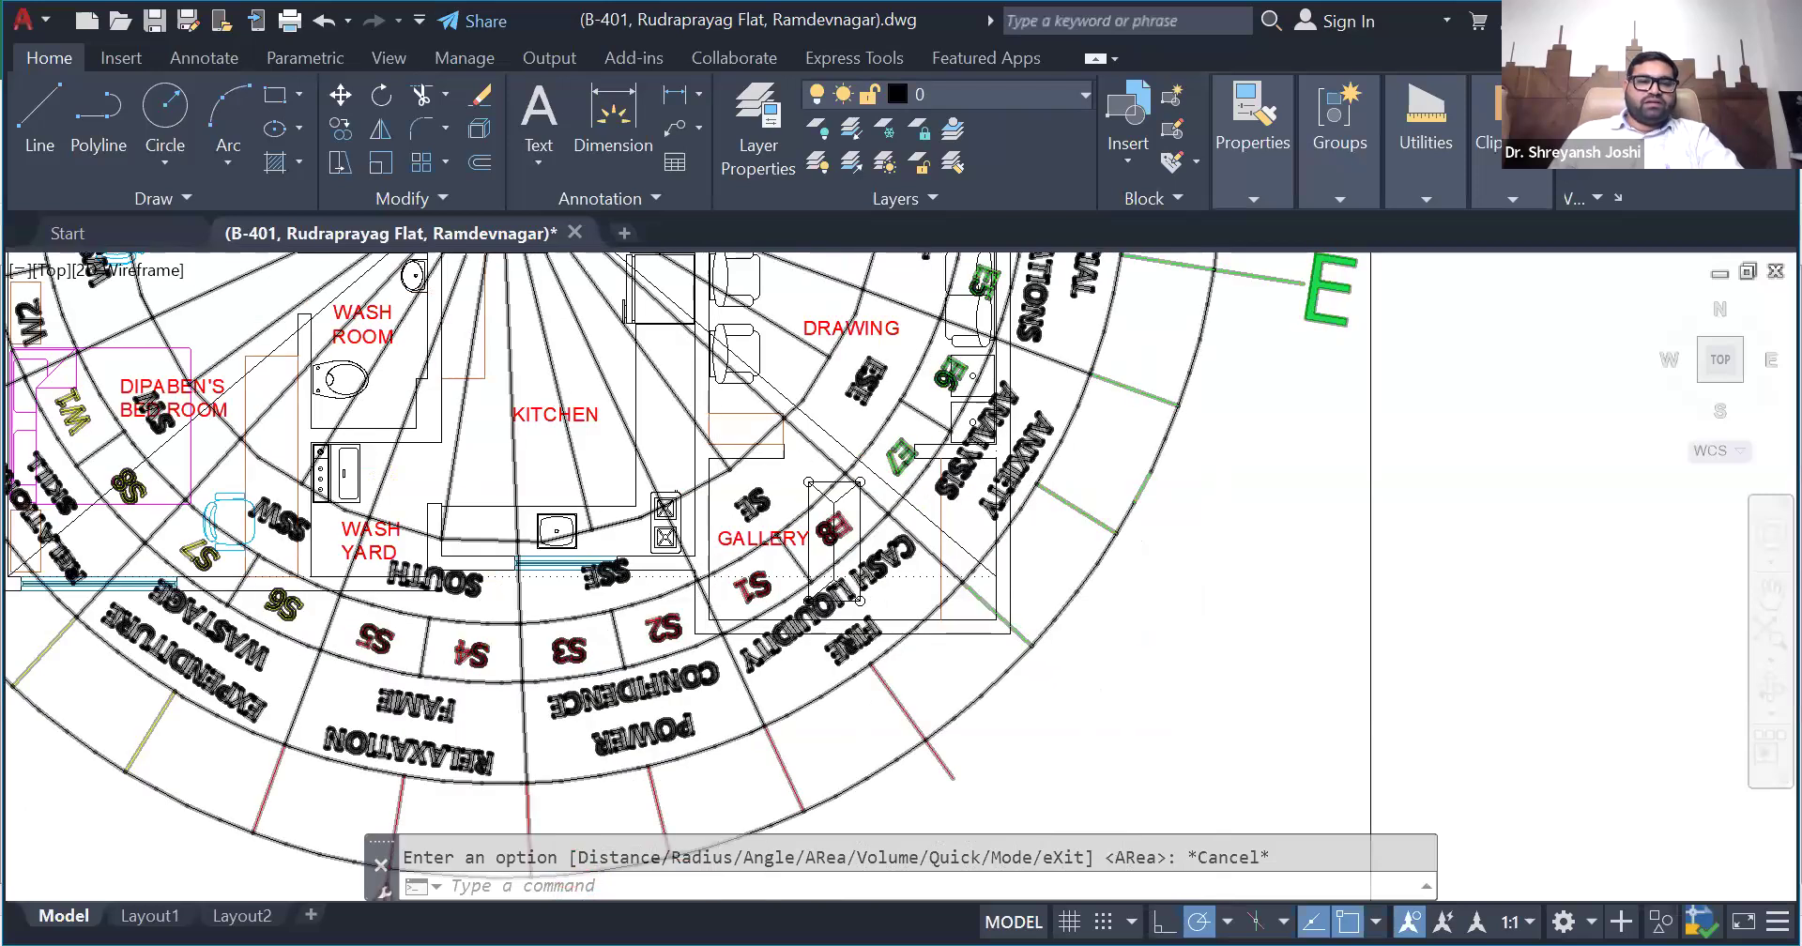
scroll(721, 598, up, 2)
scroll(854, 612, down, 7)
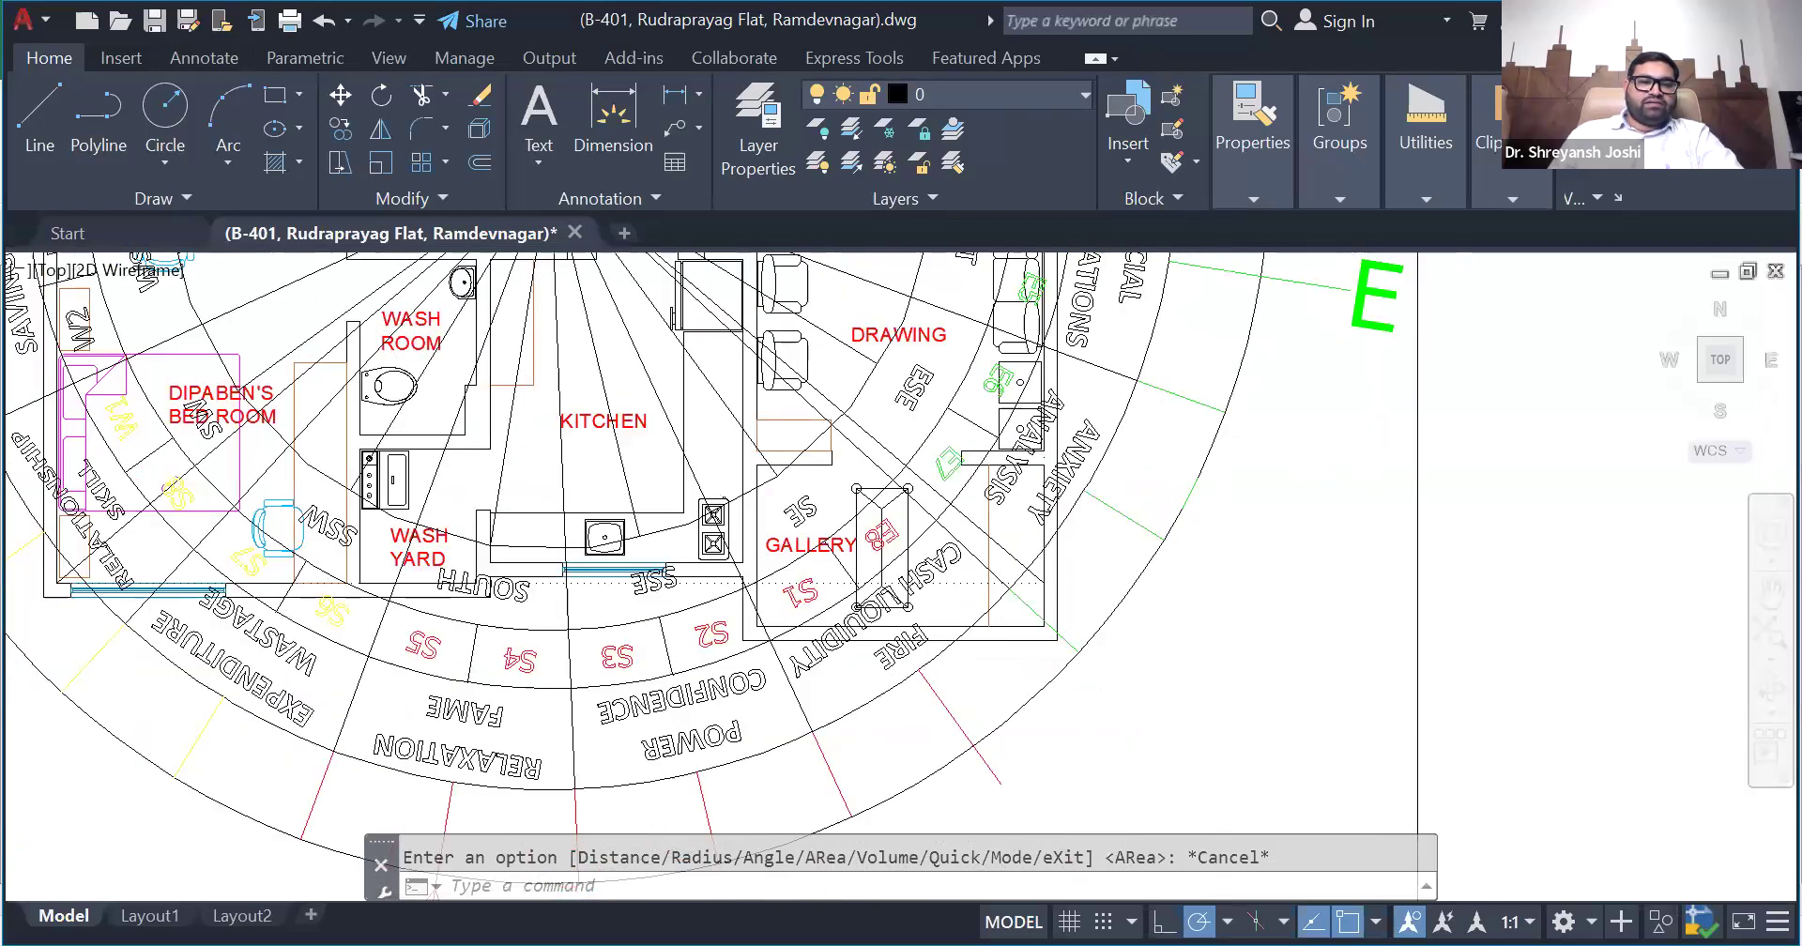
scroll(408, 639, up, 5)
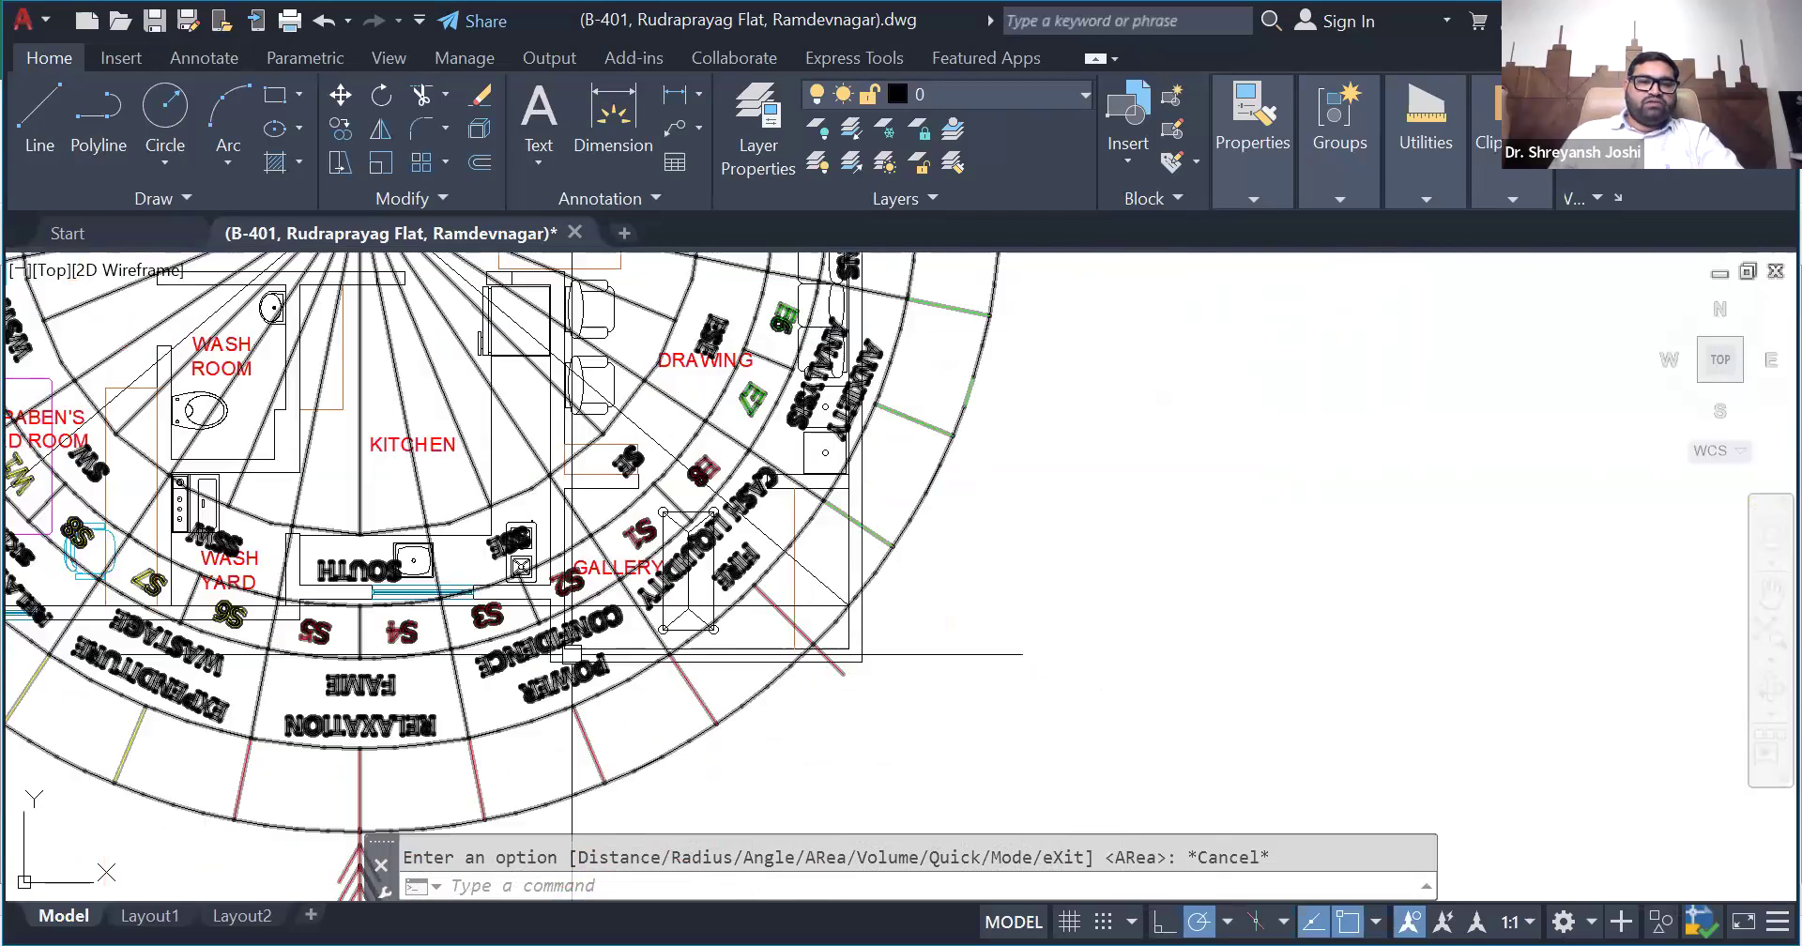
scroll(671, 605, up, 2)
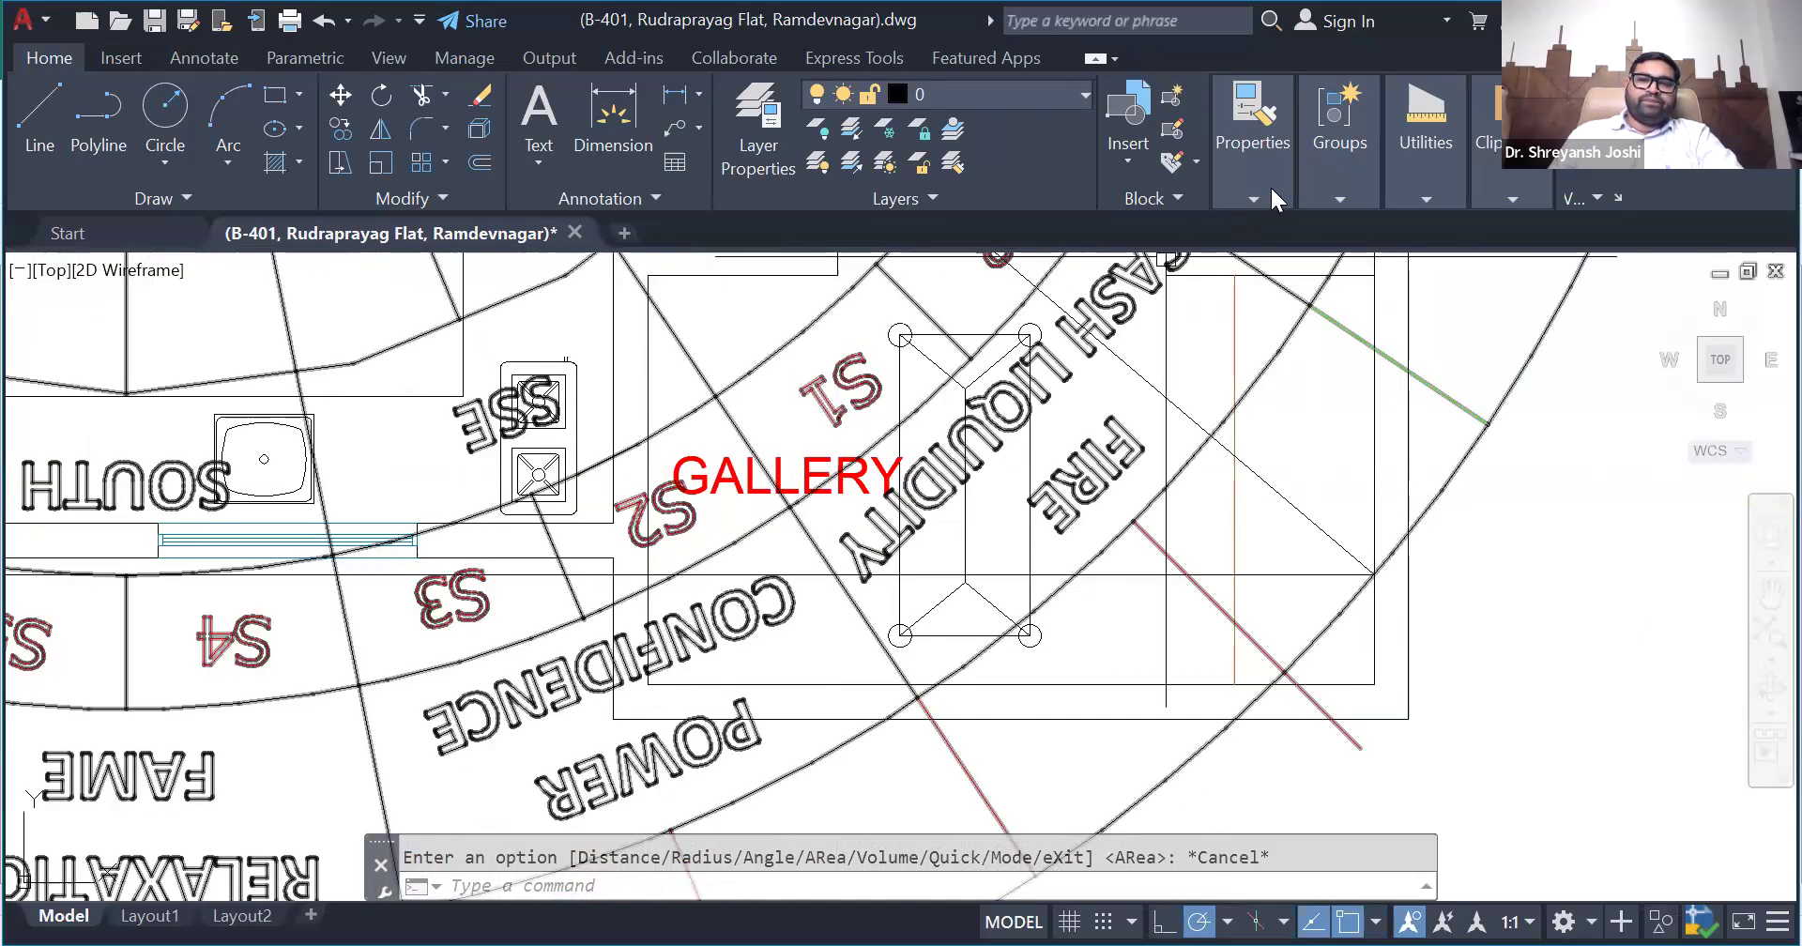
click(1425, 195)
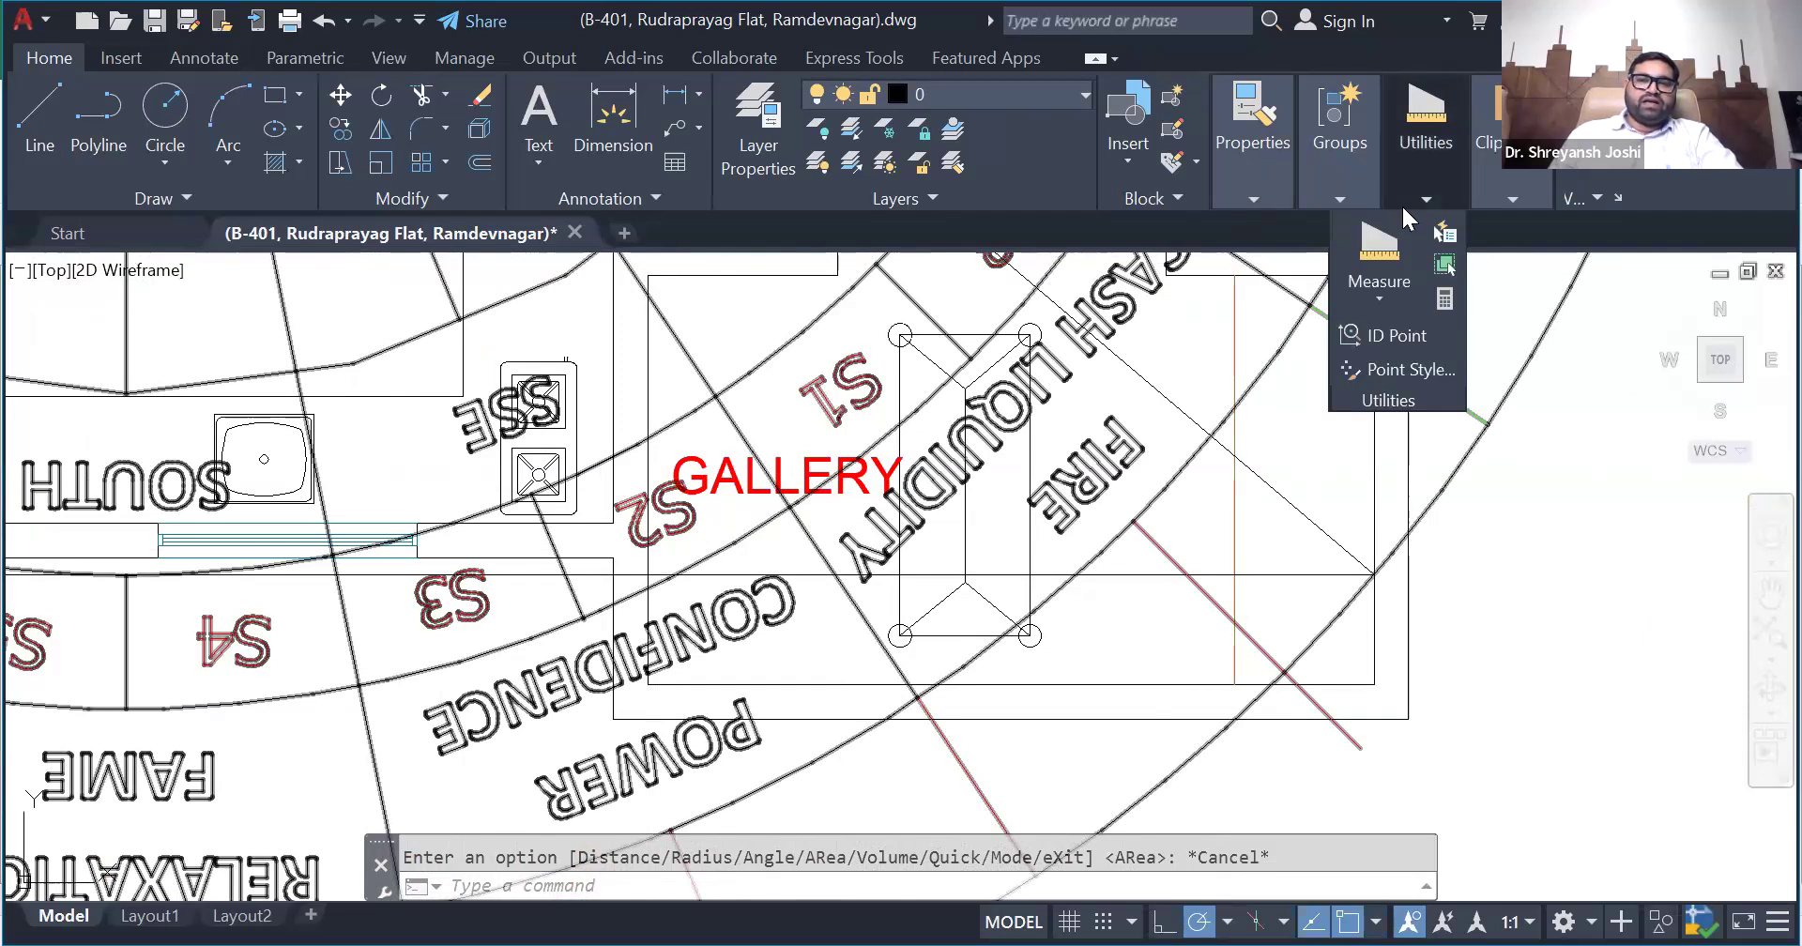
click(1379, 298)
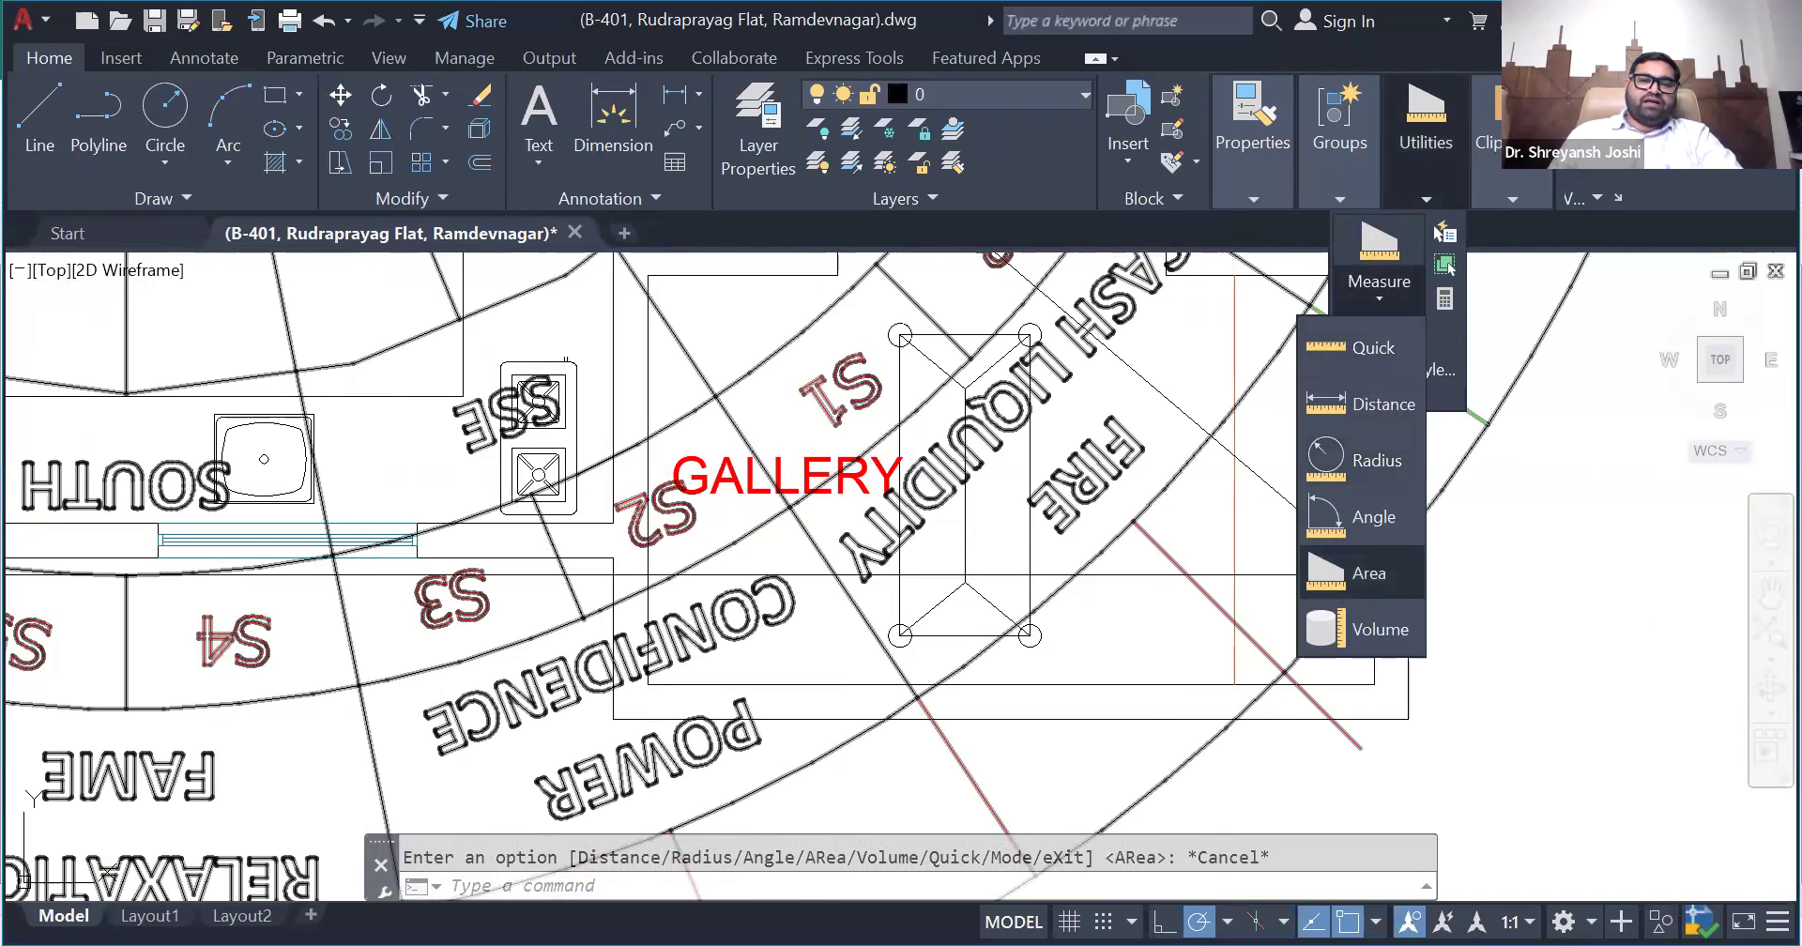
click(1361, 575)
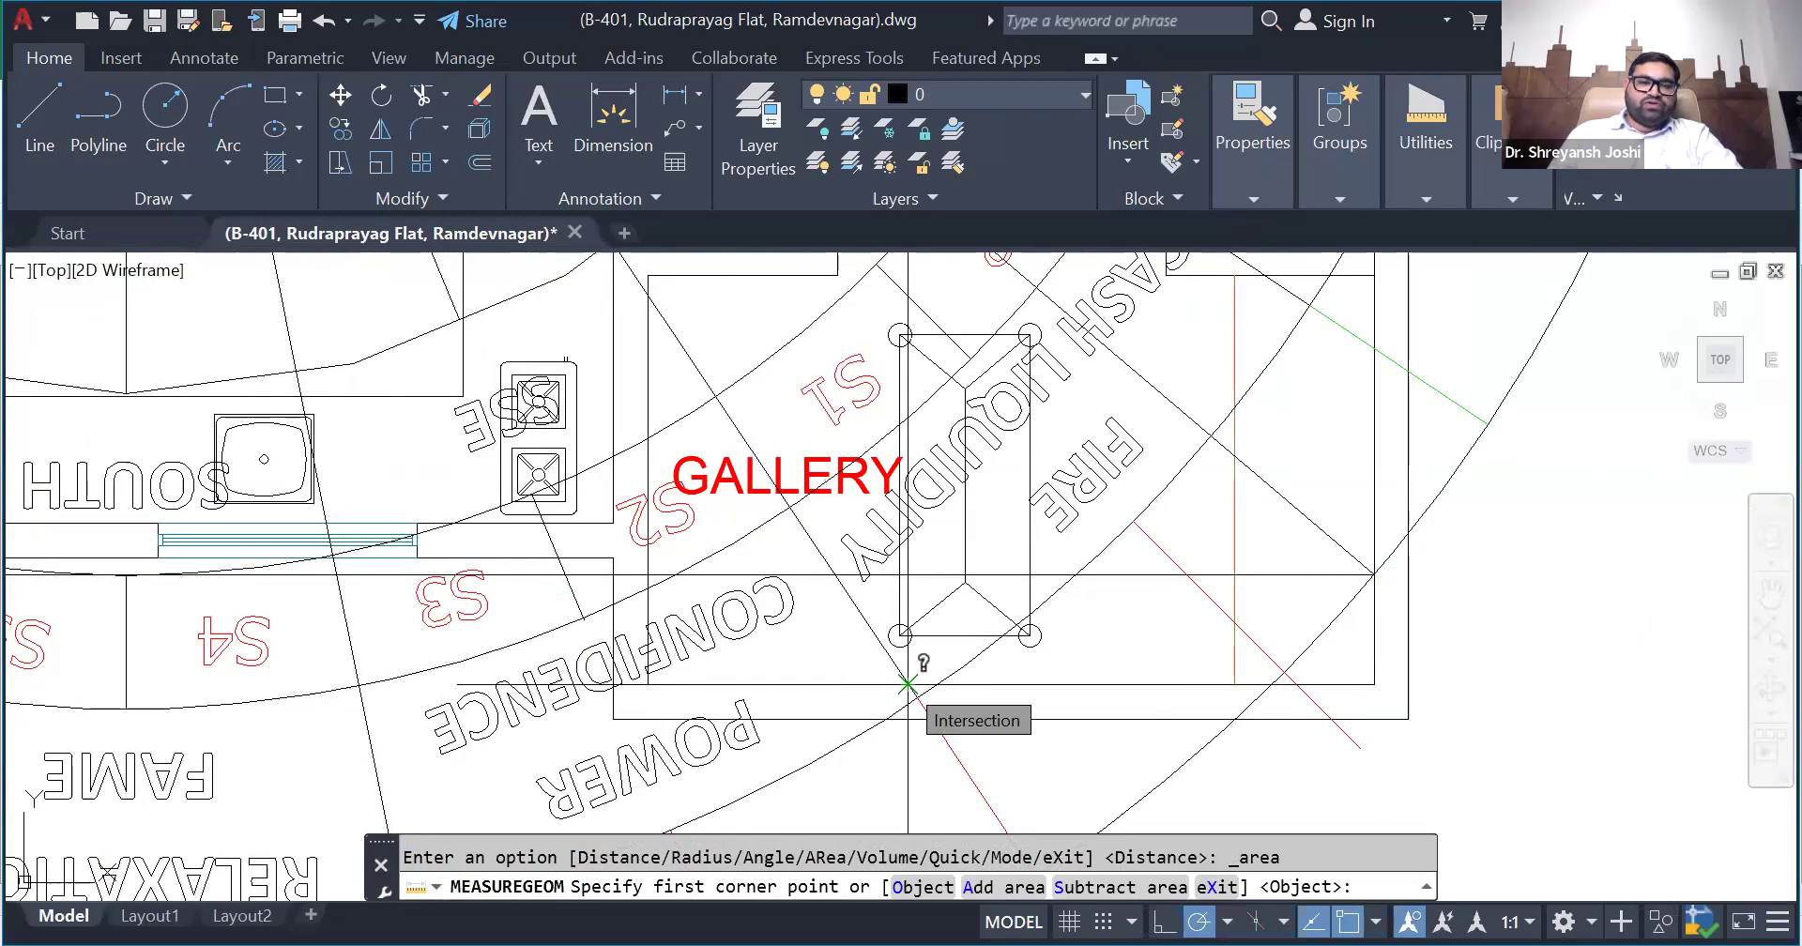
click(907, 685)
scroll(907, 685, up, 4)
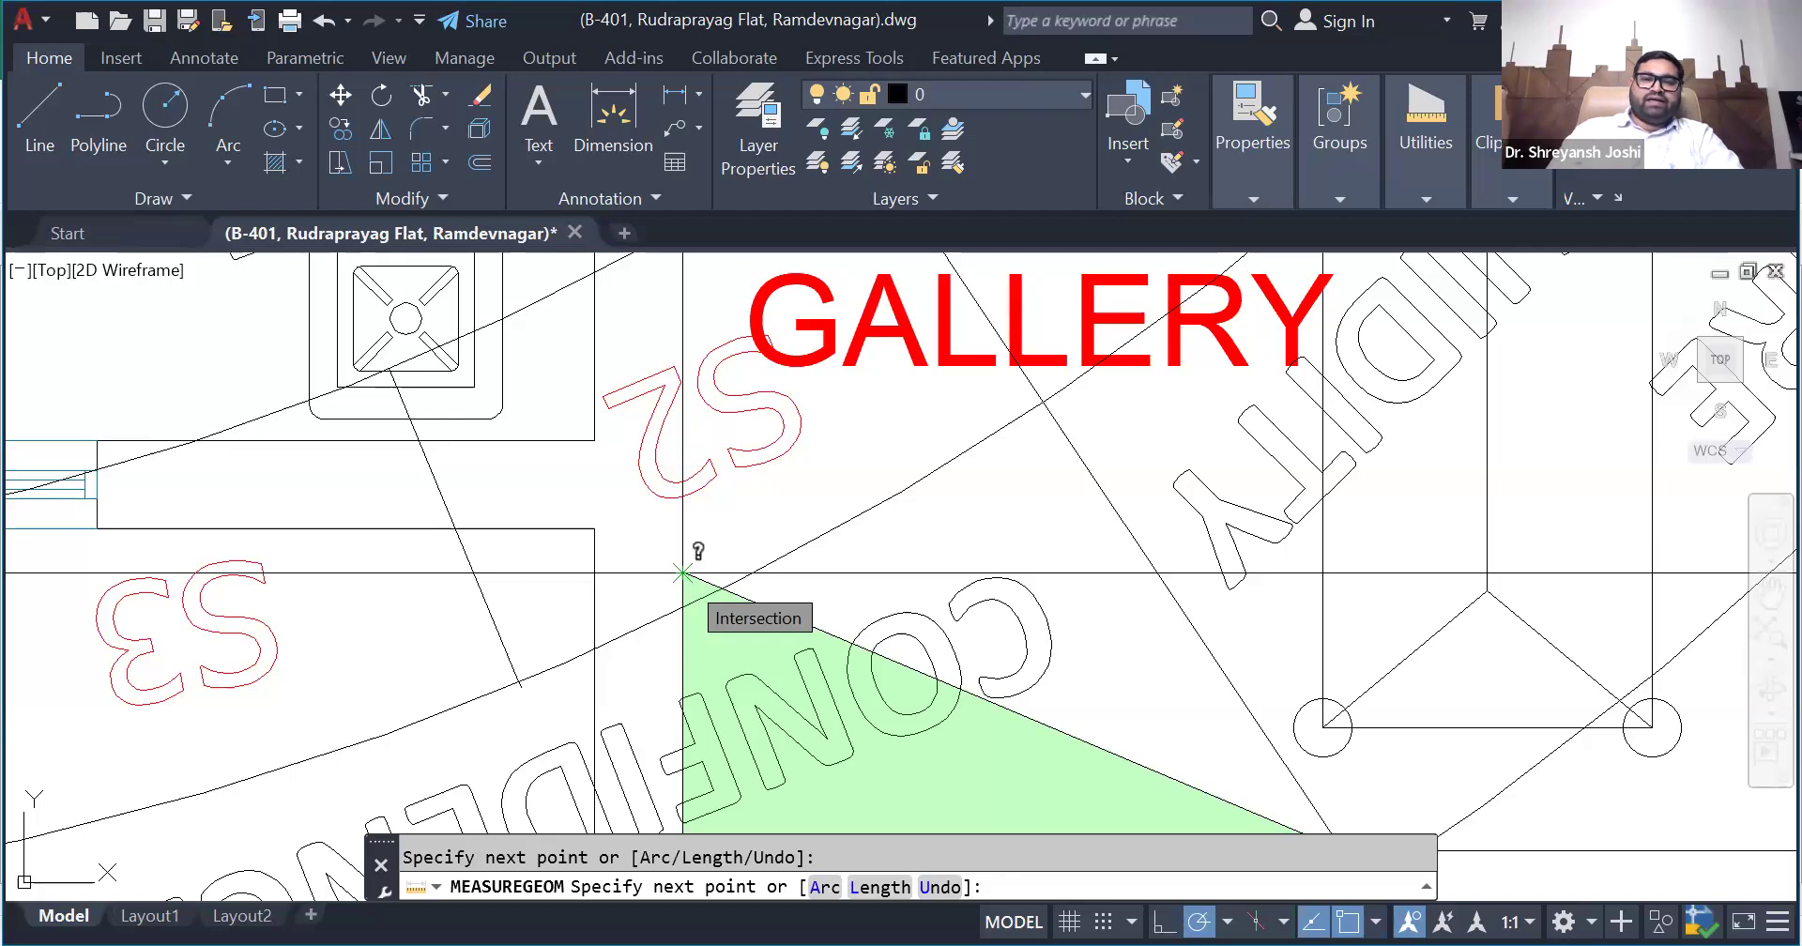
scroll(723, 476, down, 4)
key(Return)
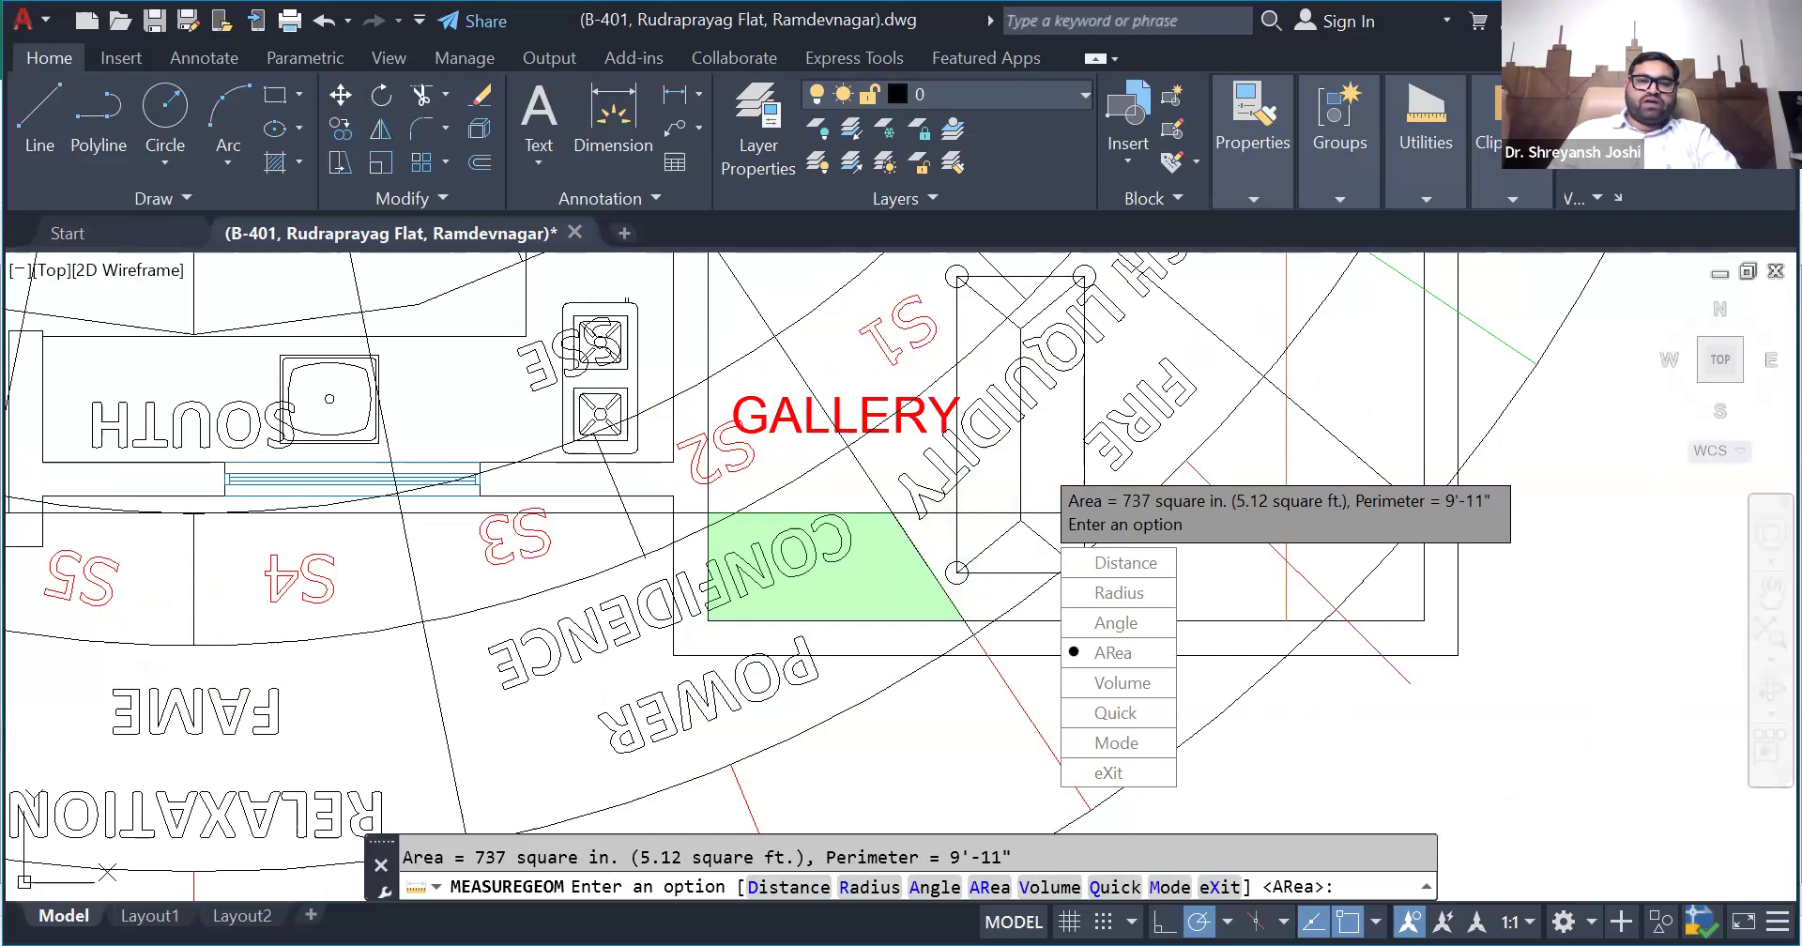
- Switch to the Zonal Str sheet in the Excel workbook and enter 5.10 as the SSE zone's ADD area
key(alt+Tab)
click(169, 907)
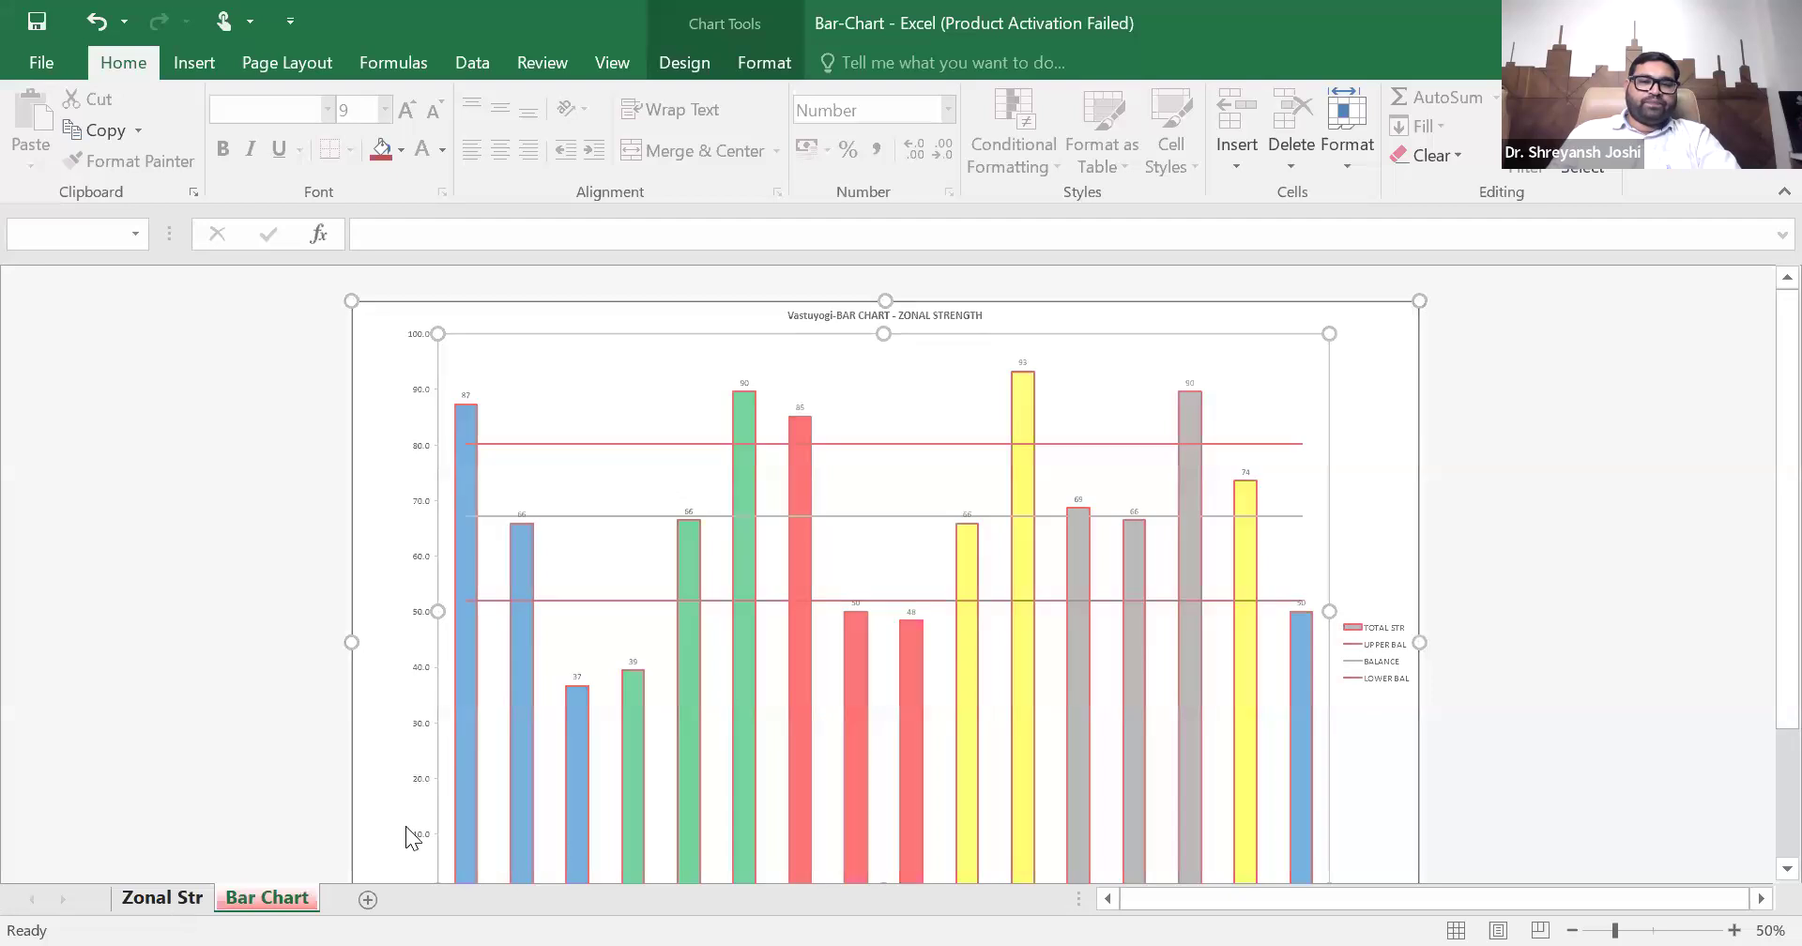
scroll(746, 441, up, 3)
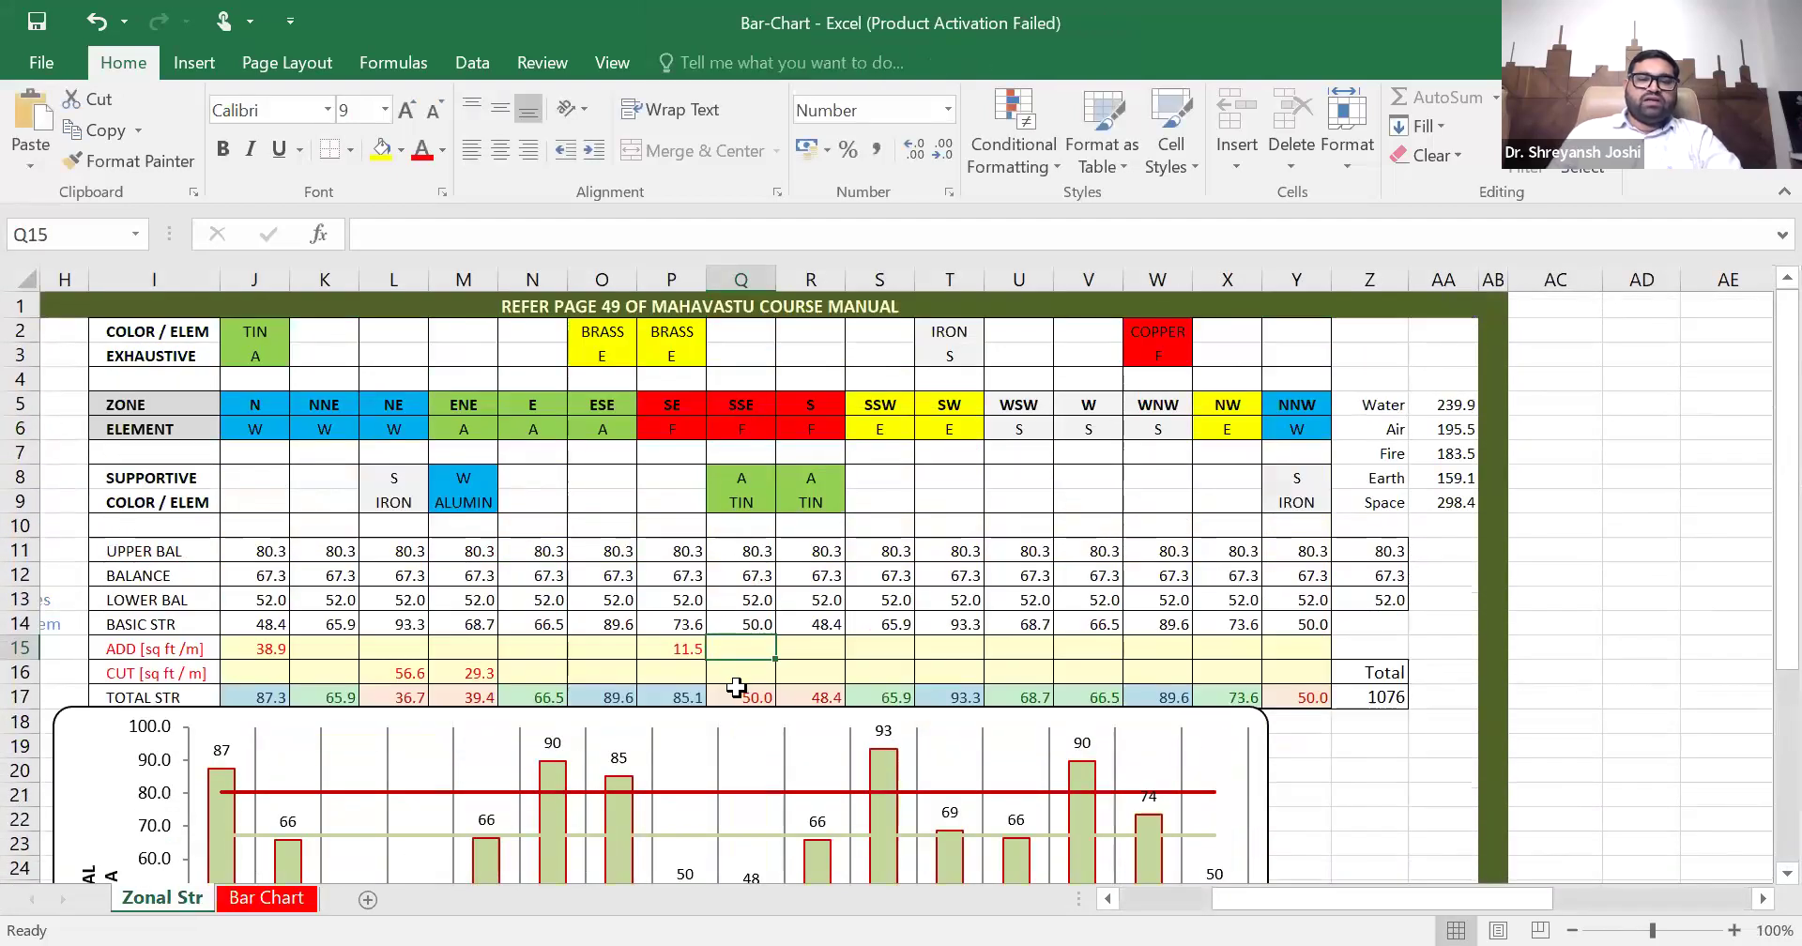
text(5.)
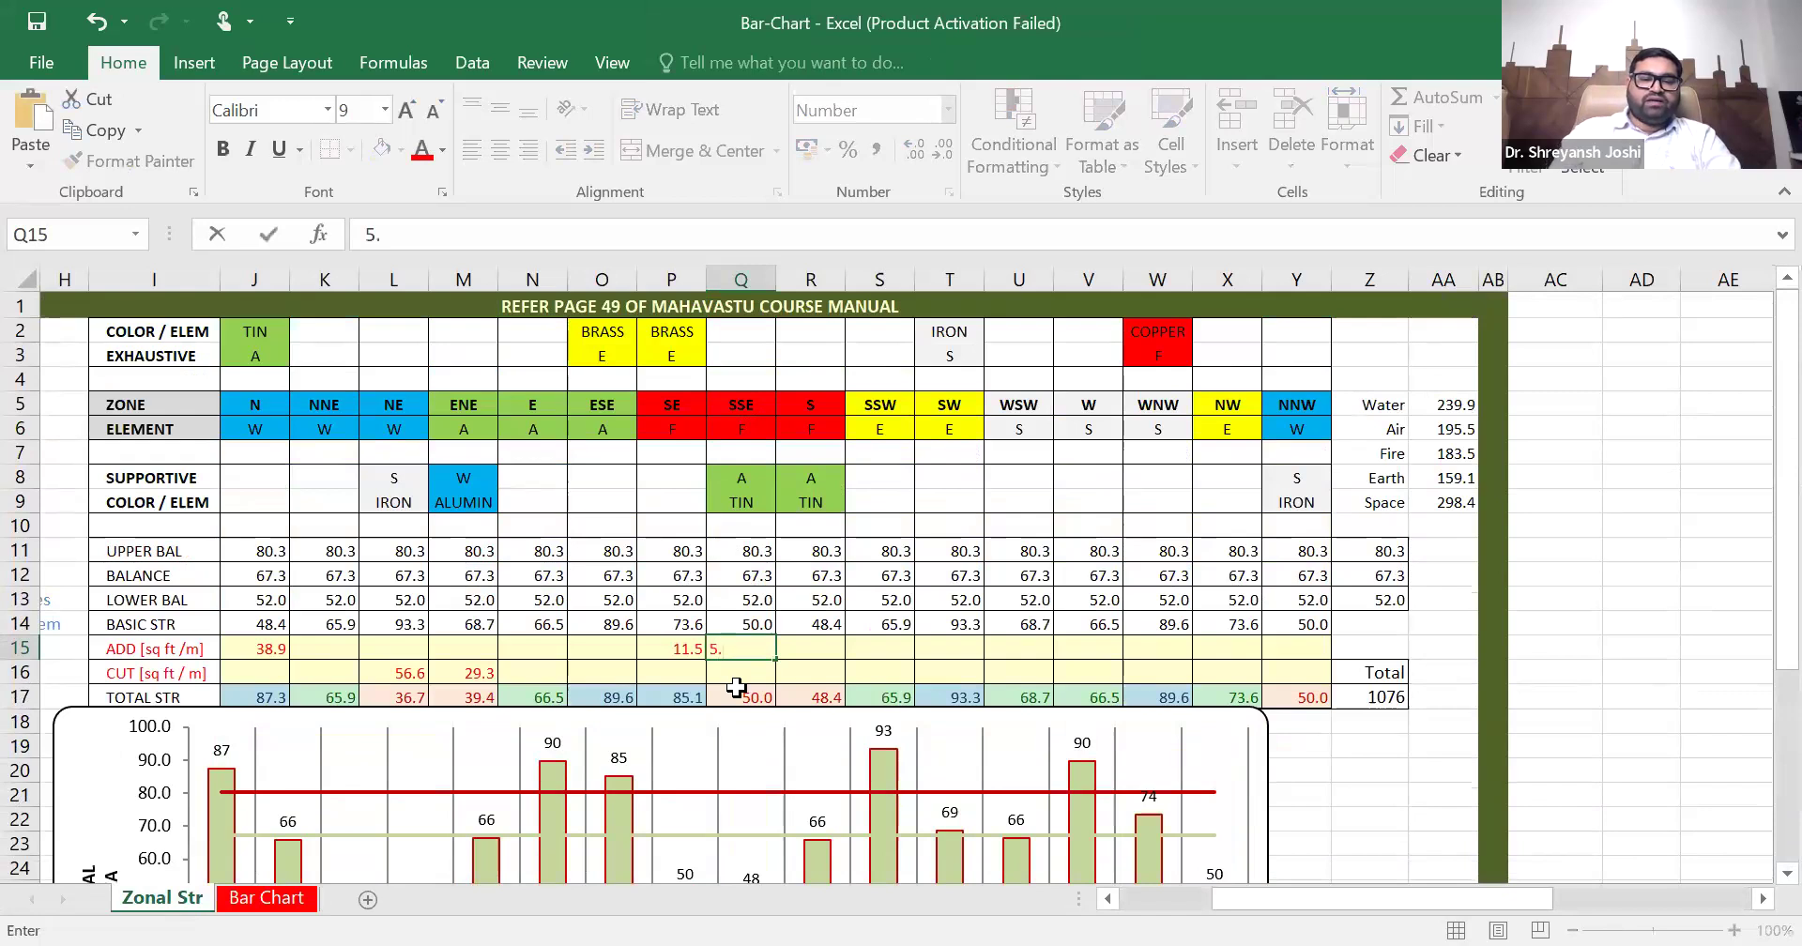
text(10)
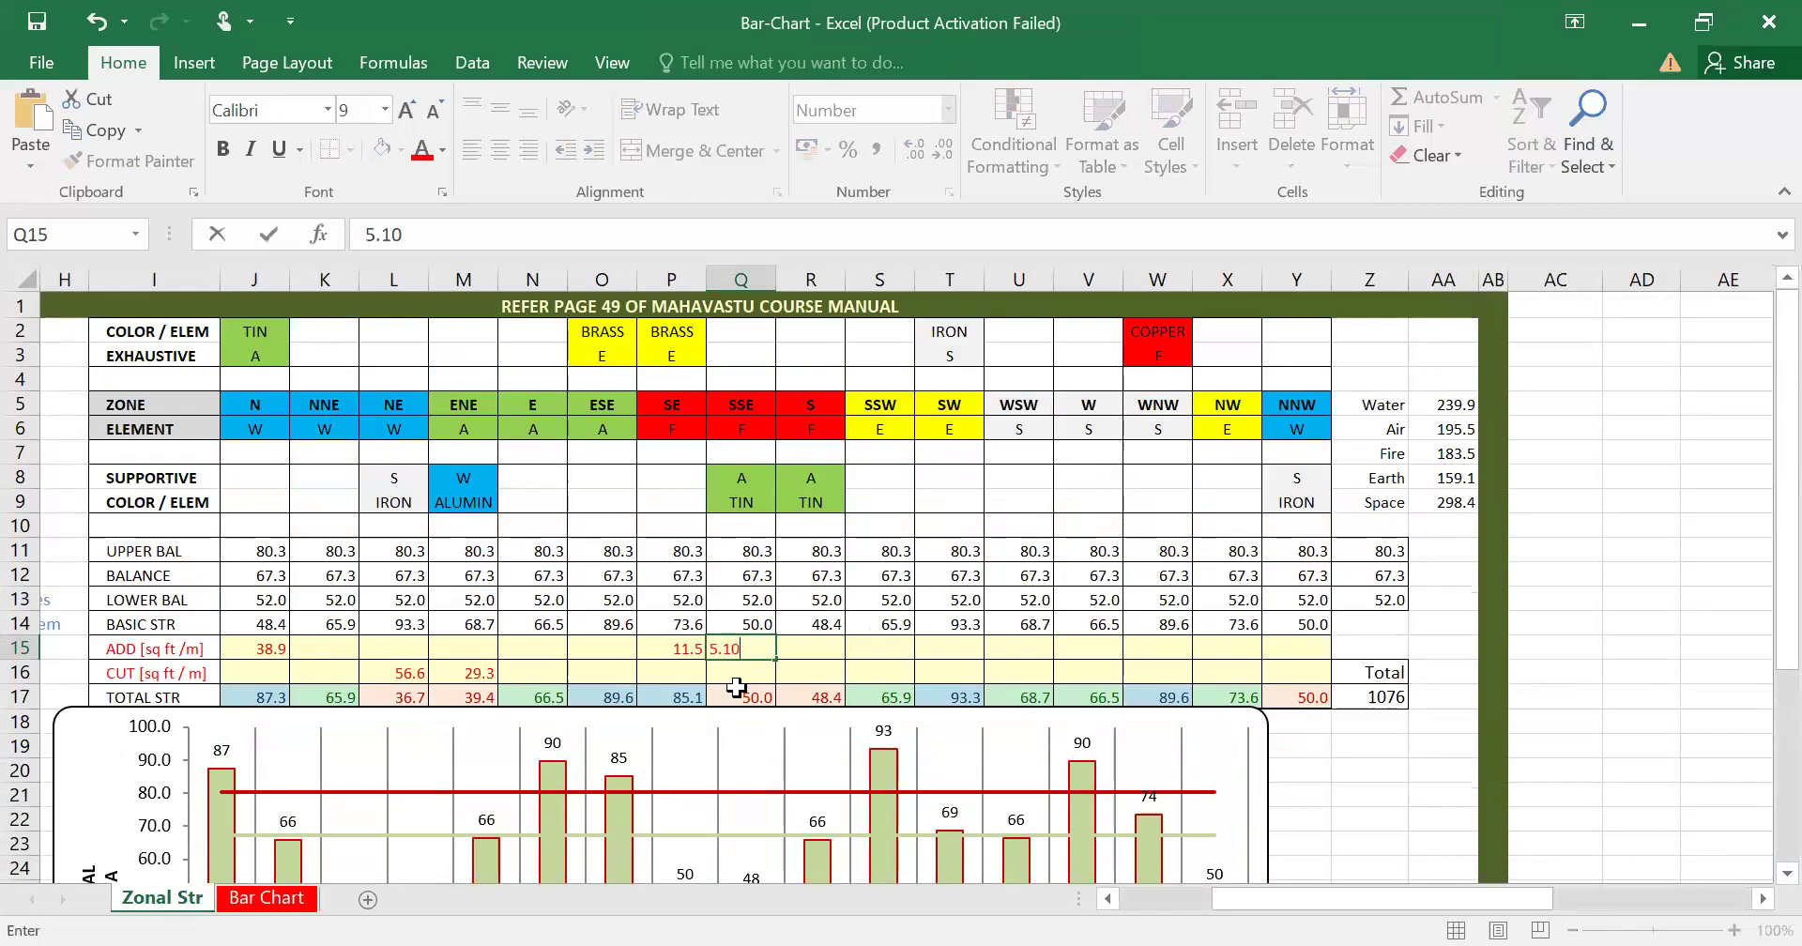
key(Return)
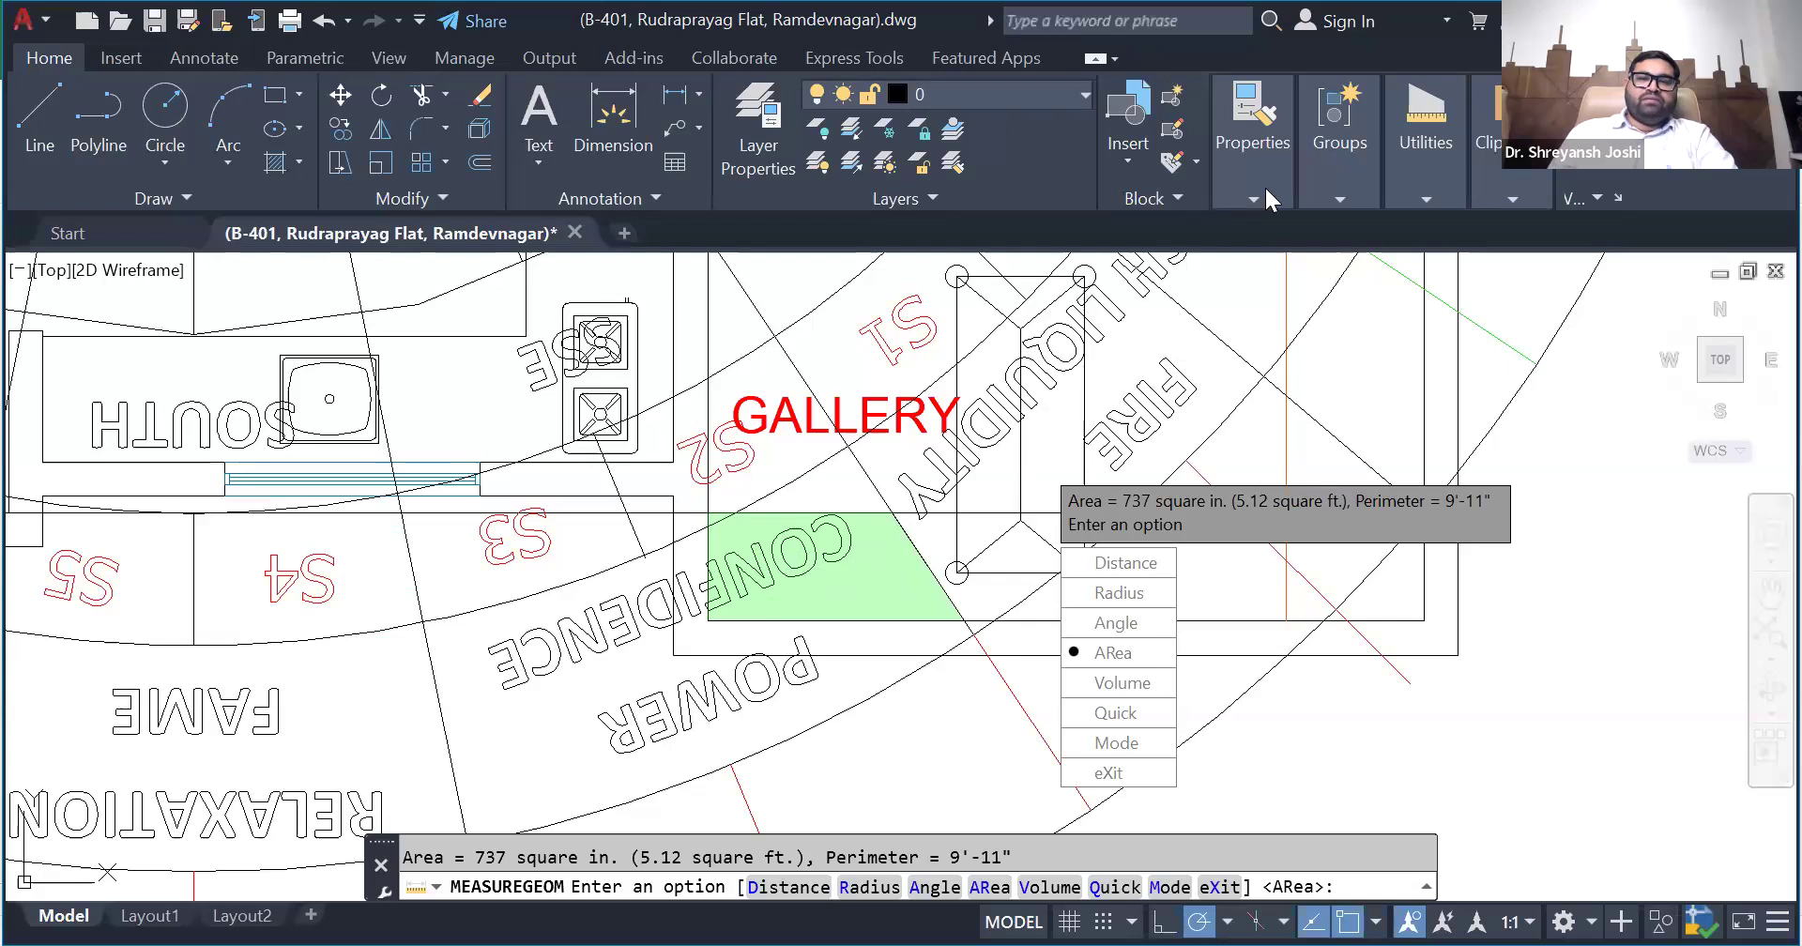
- Measure the strip between the south wall and the rectangle's edge in the AutoCAD plan and enter 3.54 as the SSE zone's CUT area in Excel
key(Escape)
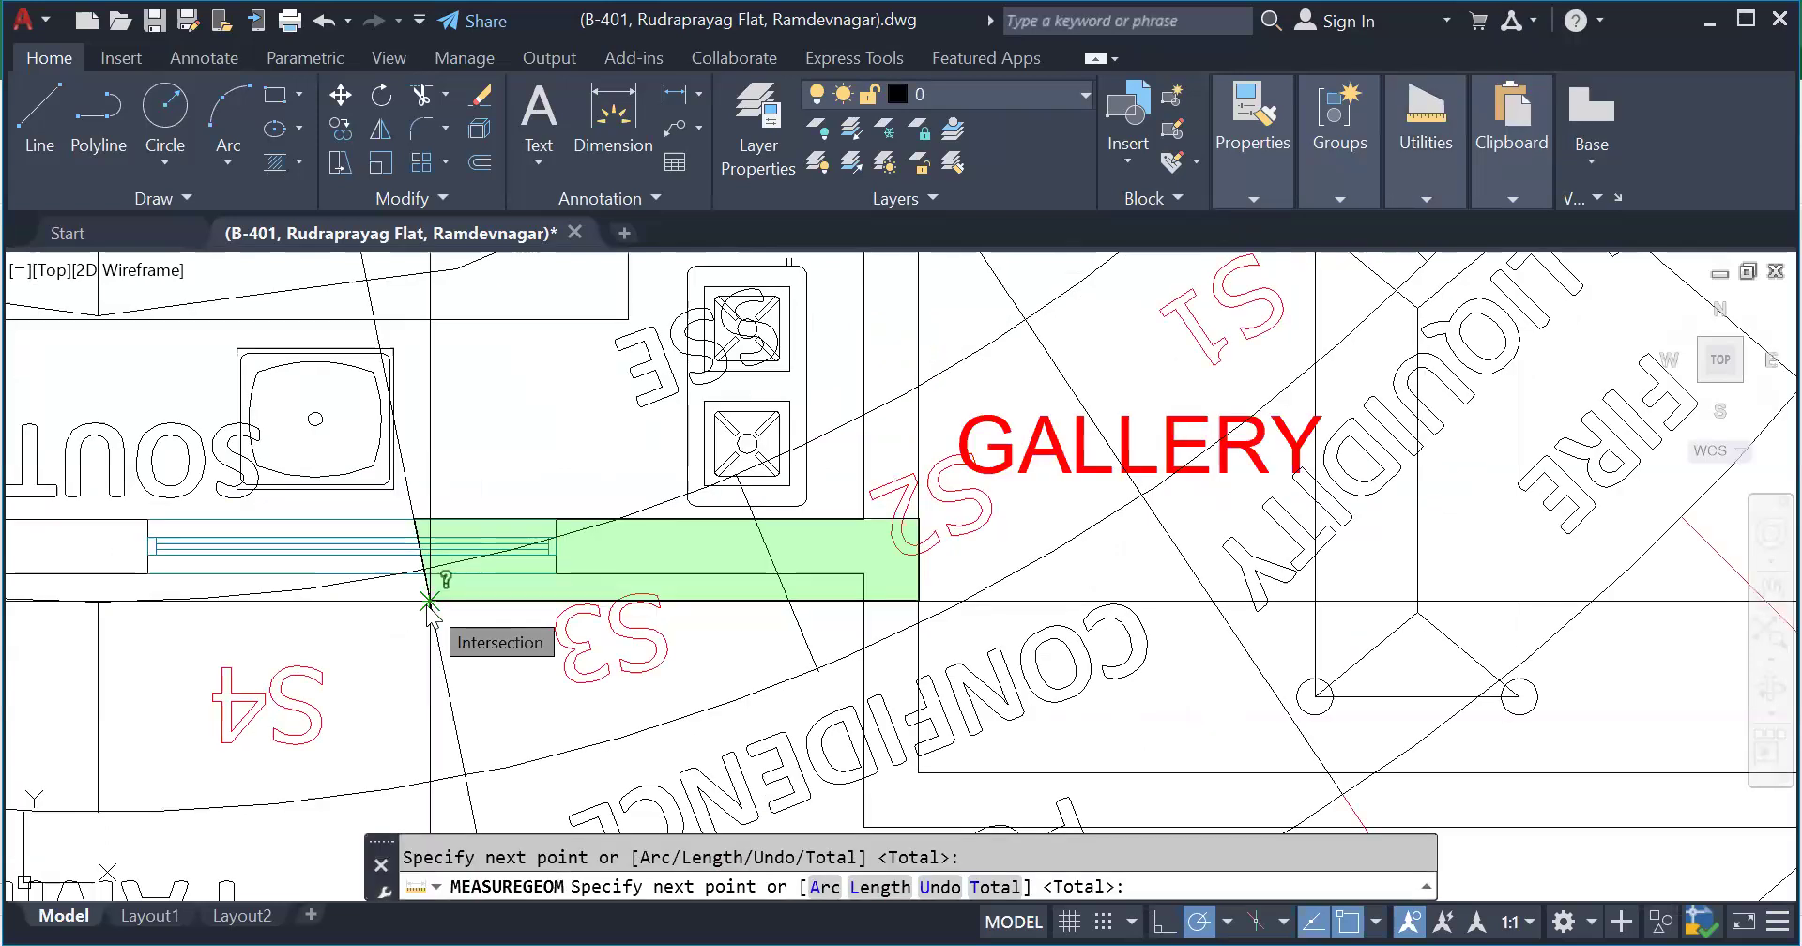
key(Return)
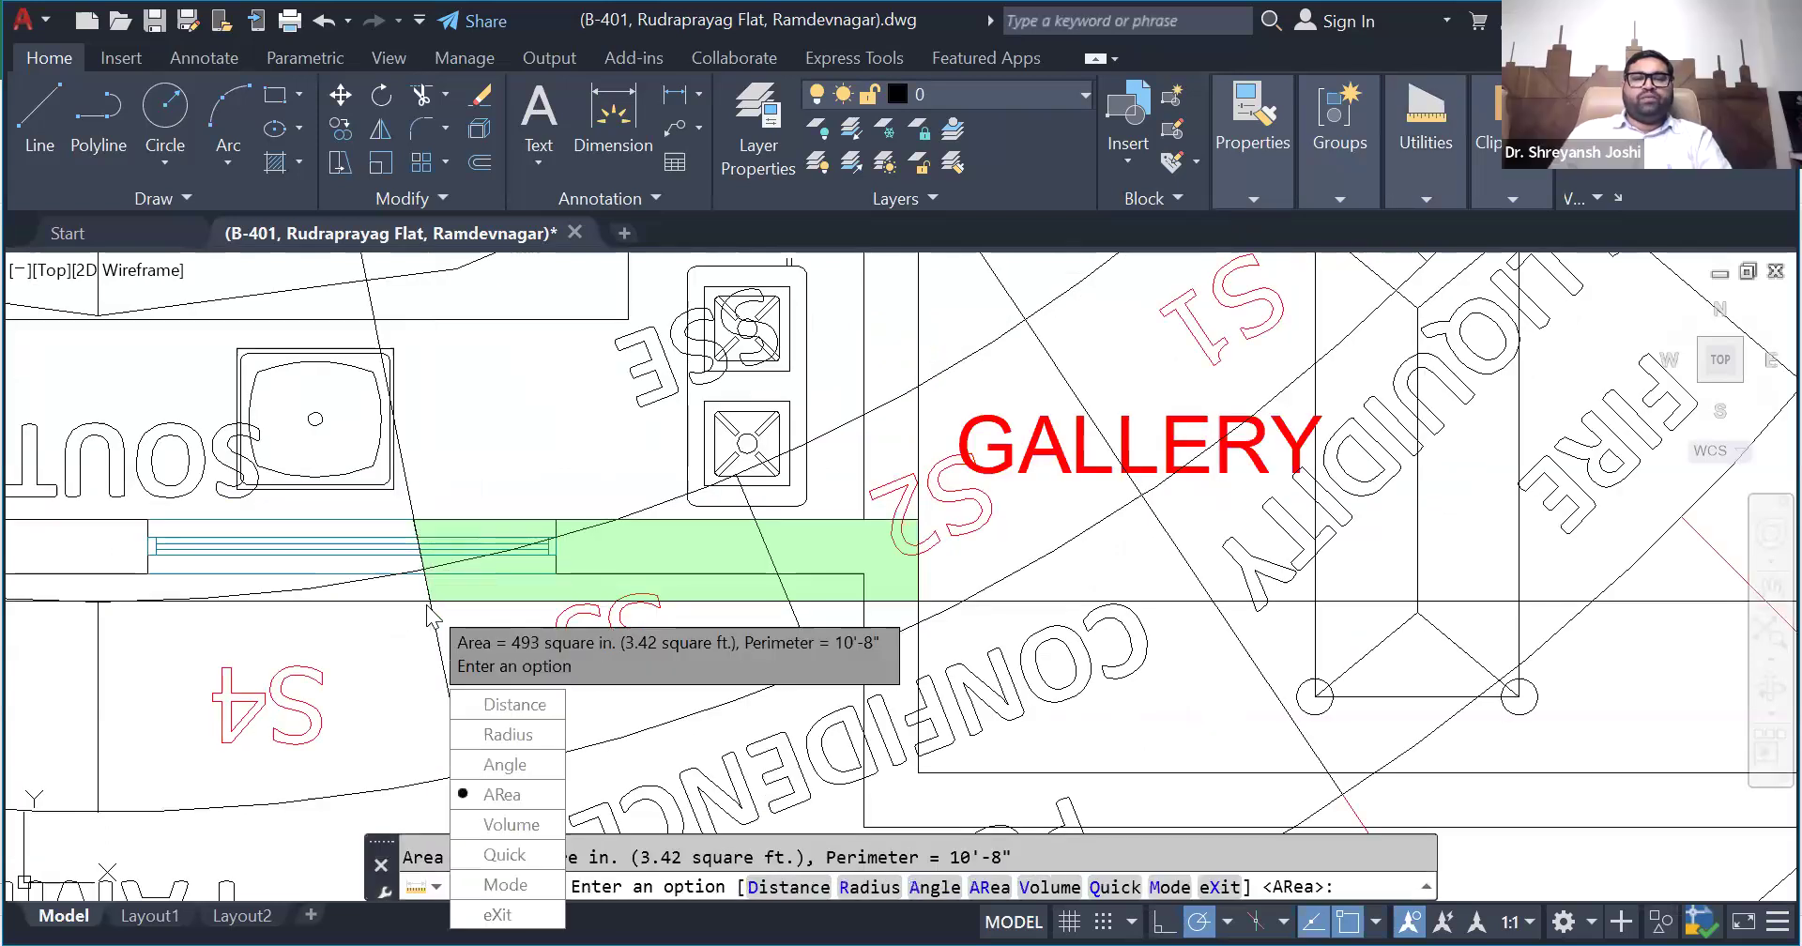
key(alt+Tab)
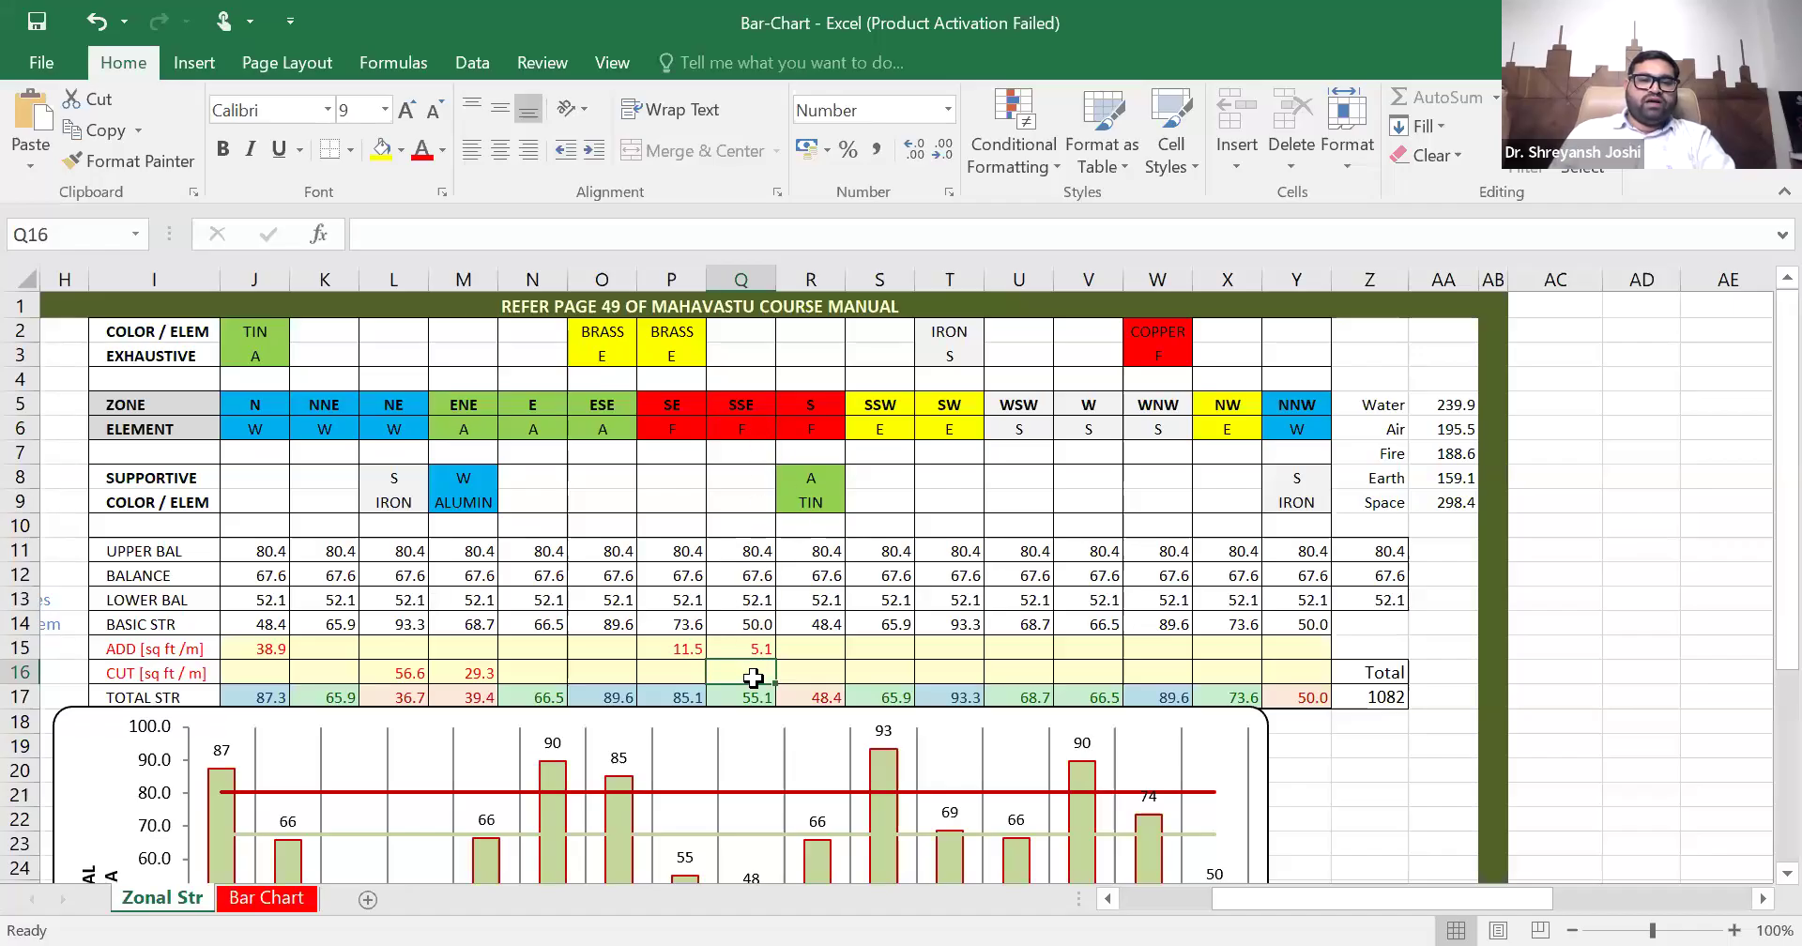
text(3)
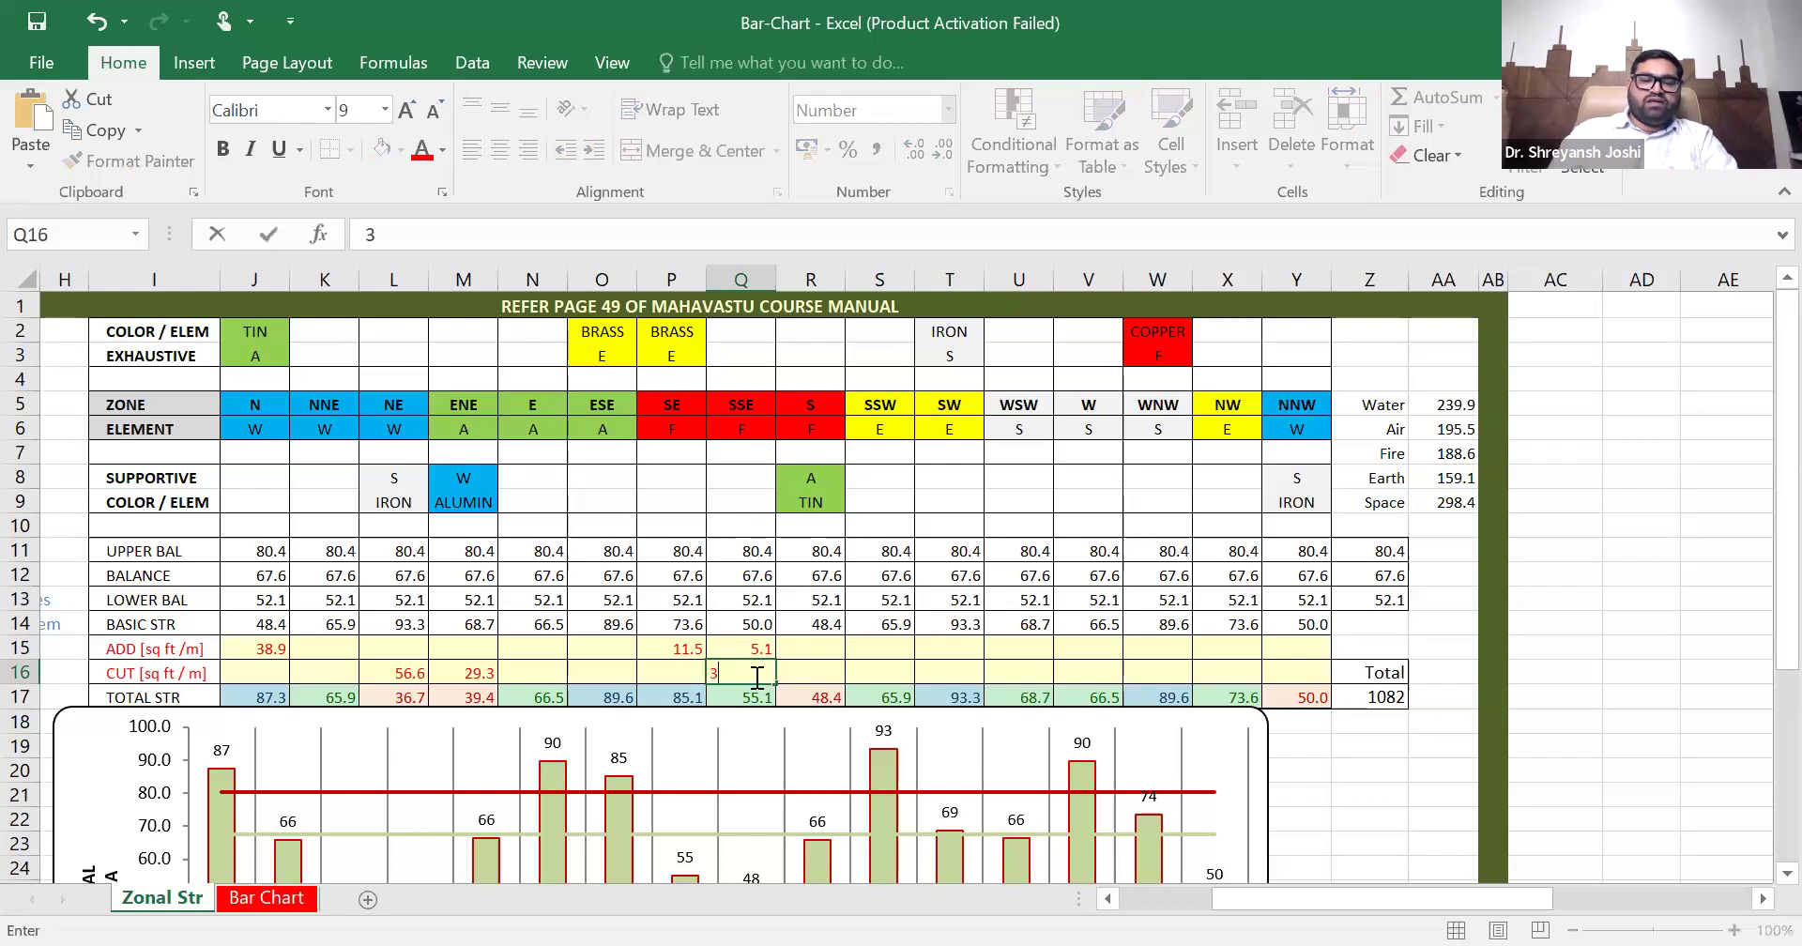
text(.54)
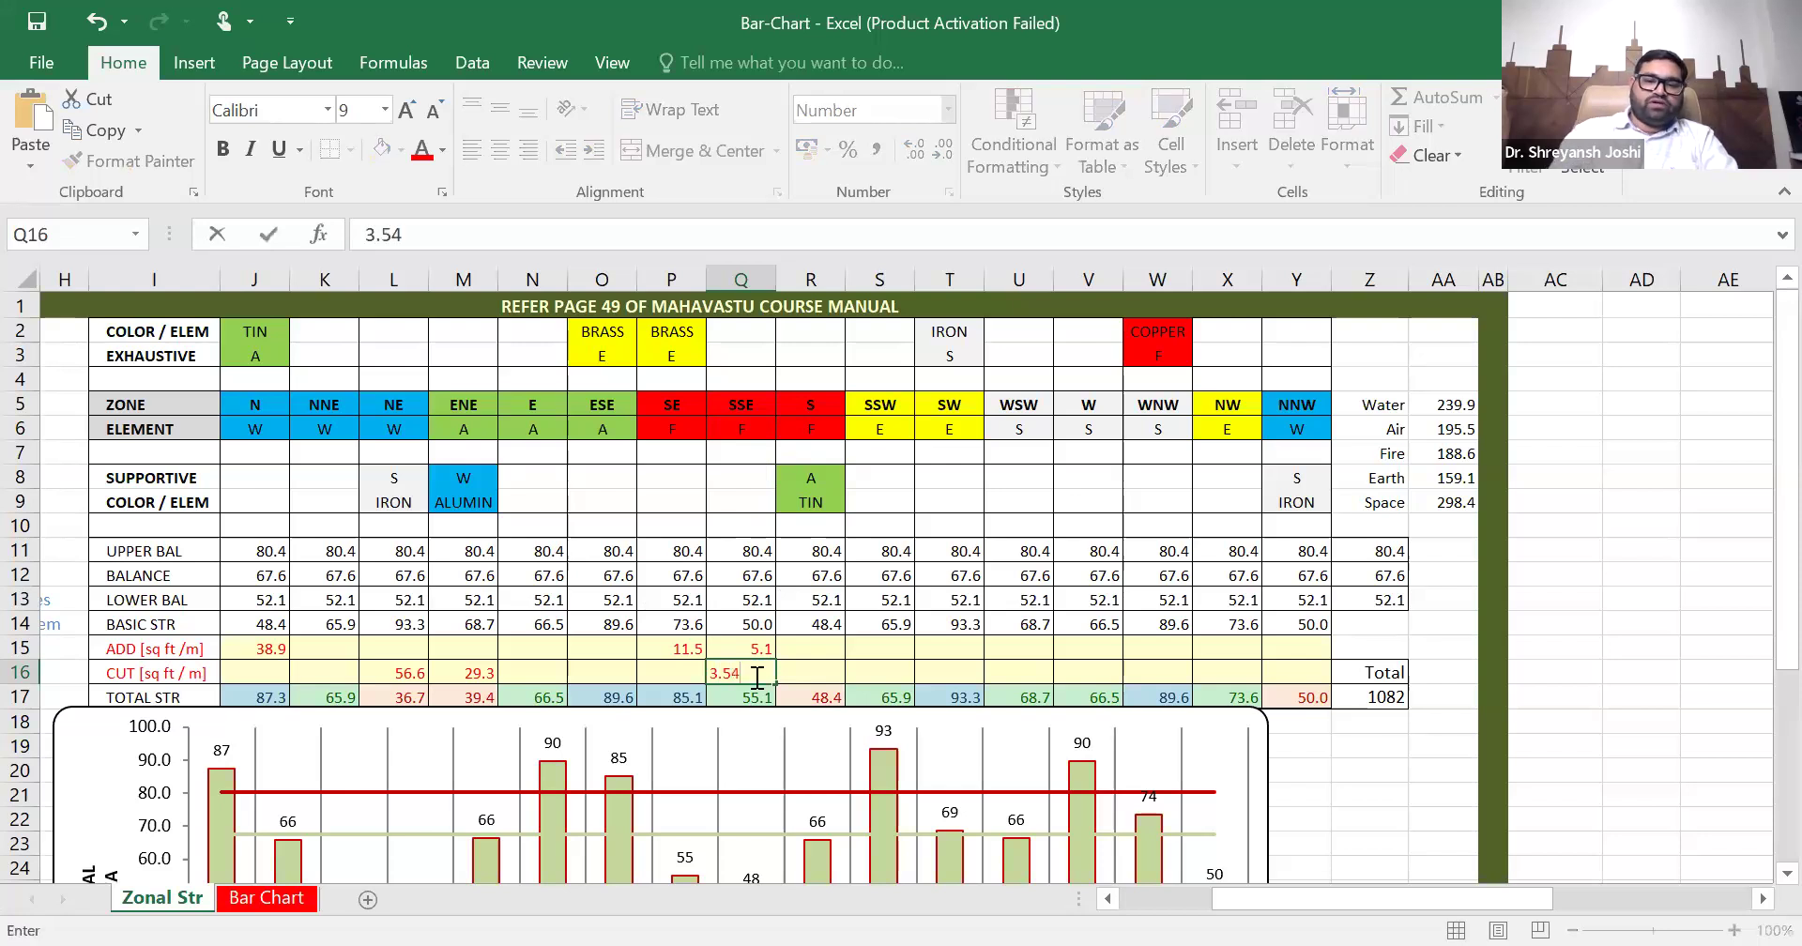
click(815, 648)
- View the updated zonal strength chart on the Zonal Str sheet and on the Bar Chart sheet
scroll(850, 625, down, 2)
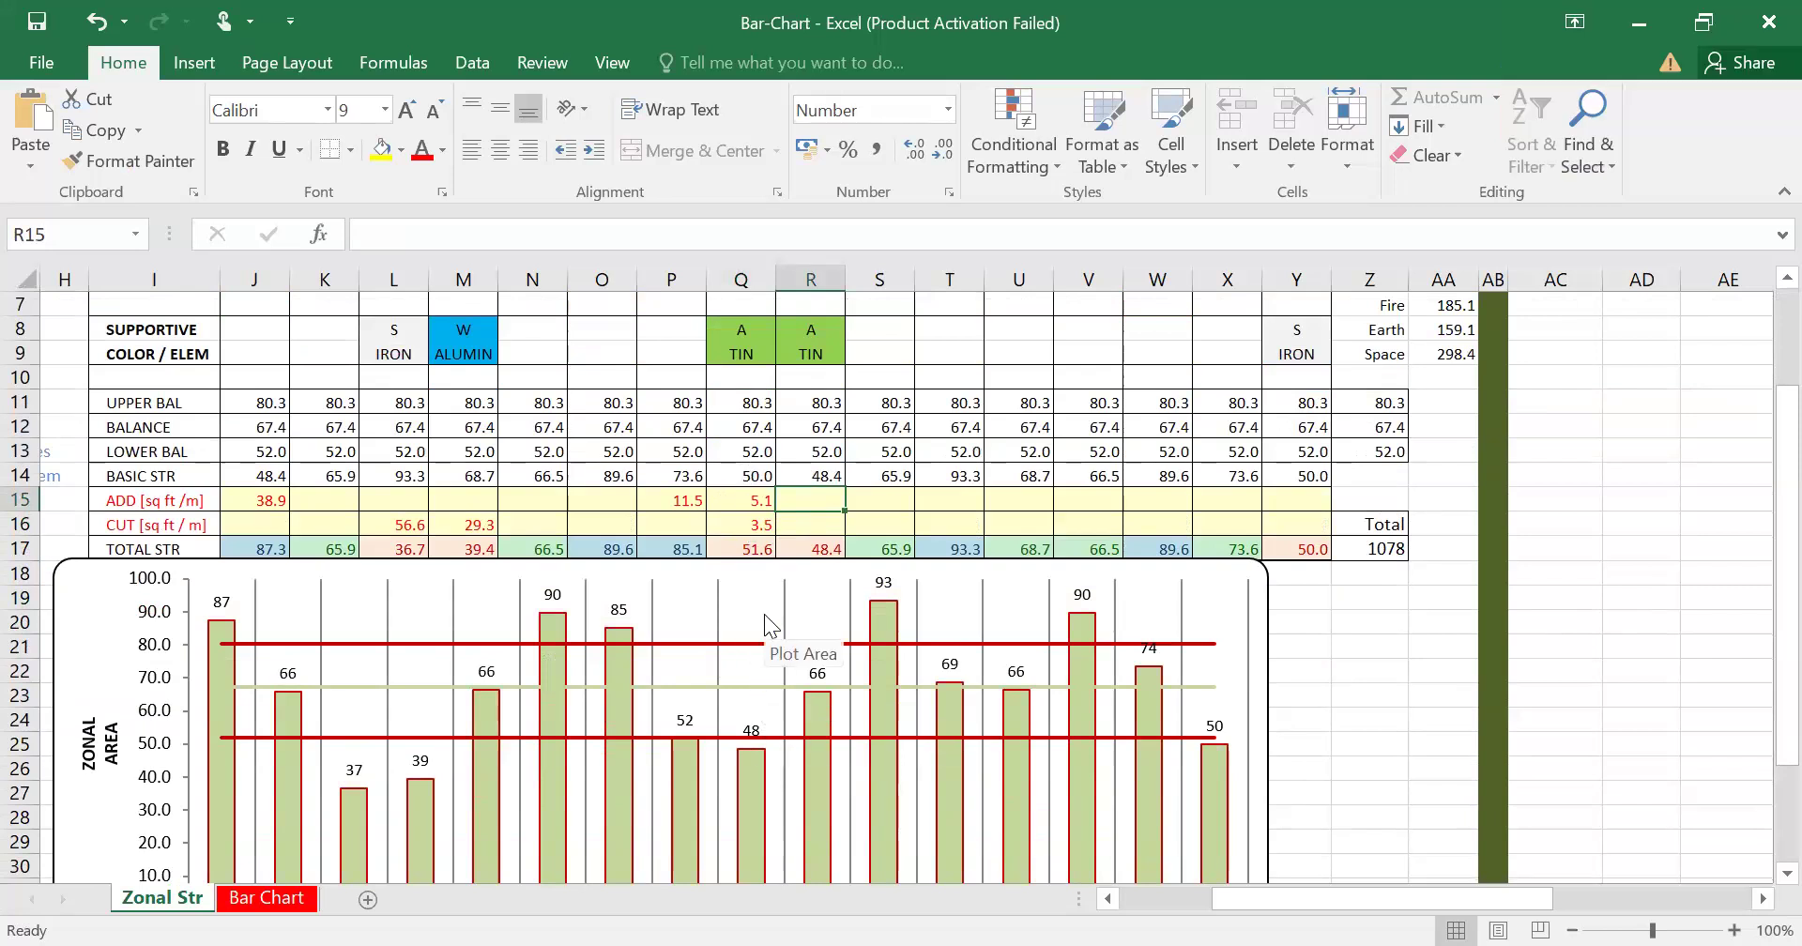
click(281, 899)
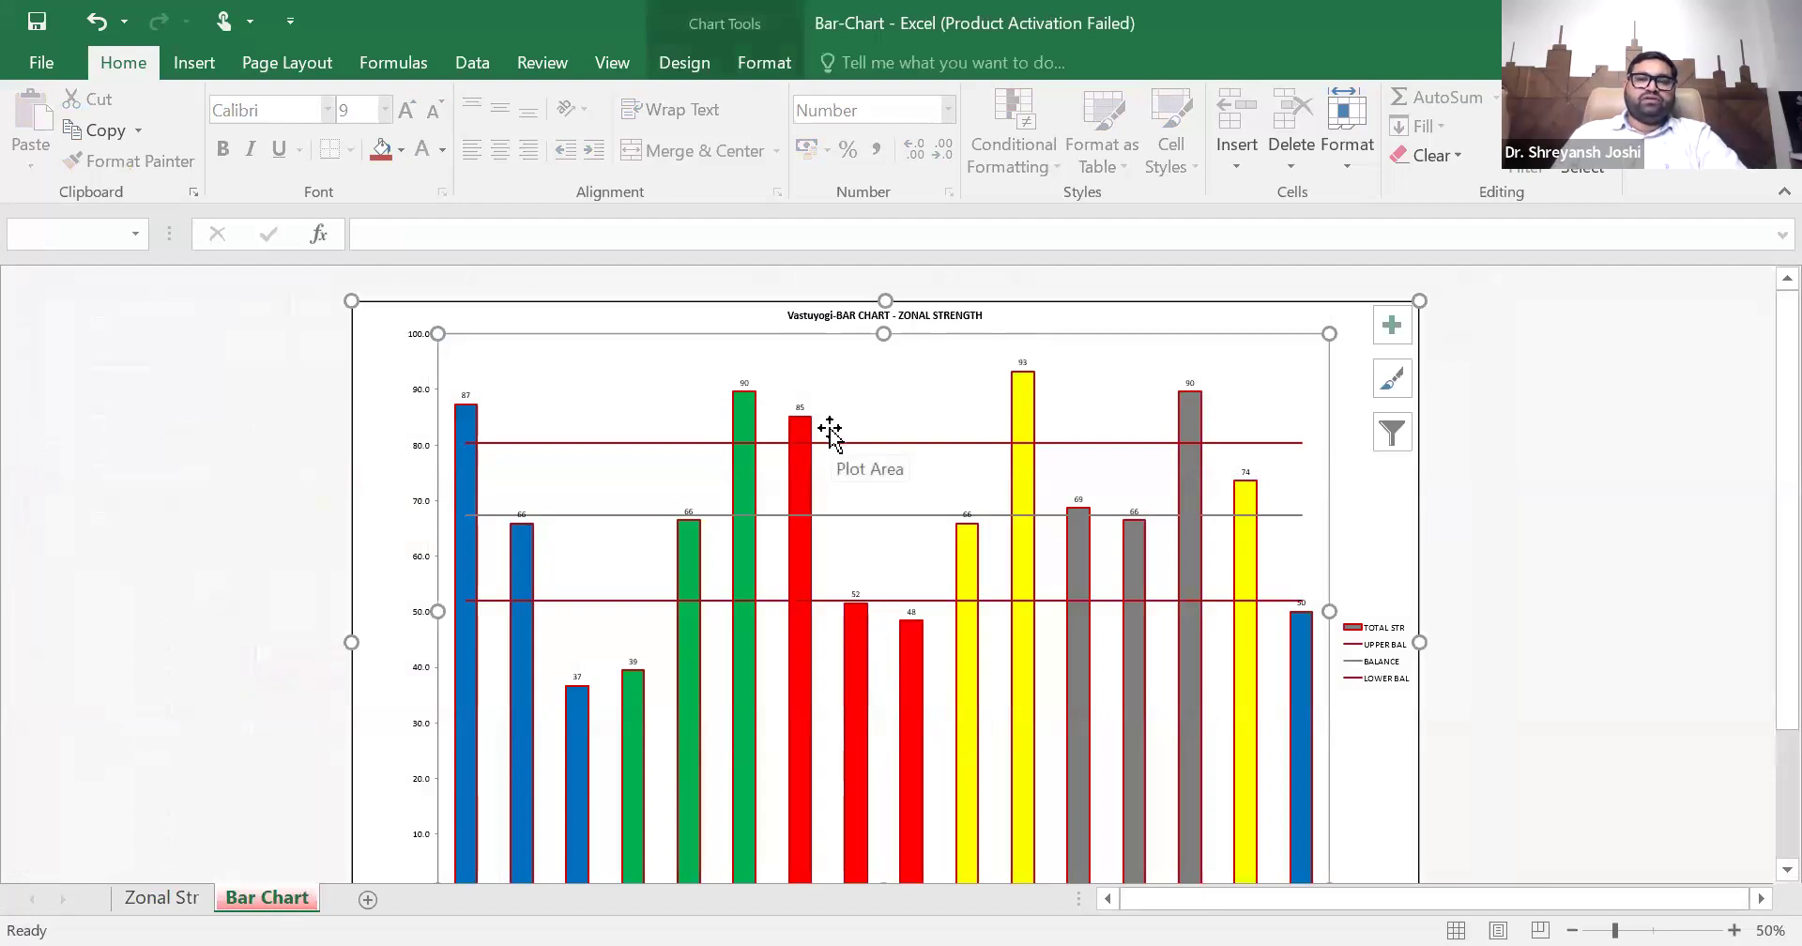
scroll(829, 434, down, 2)
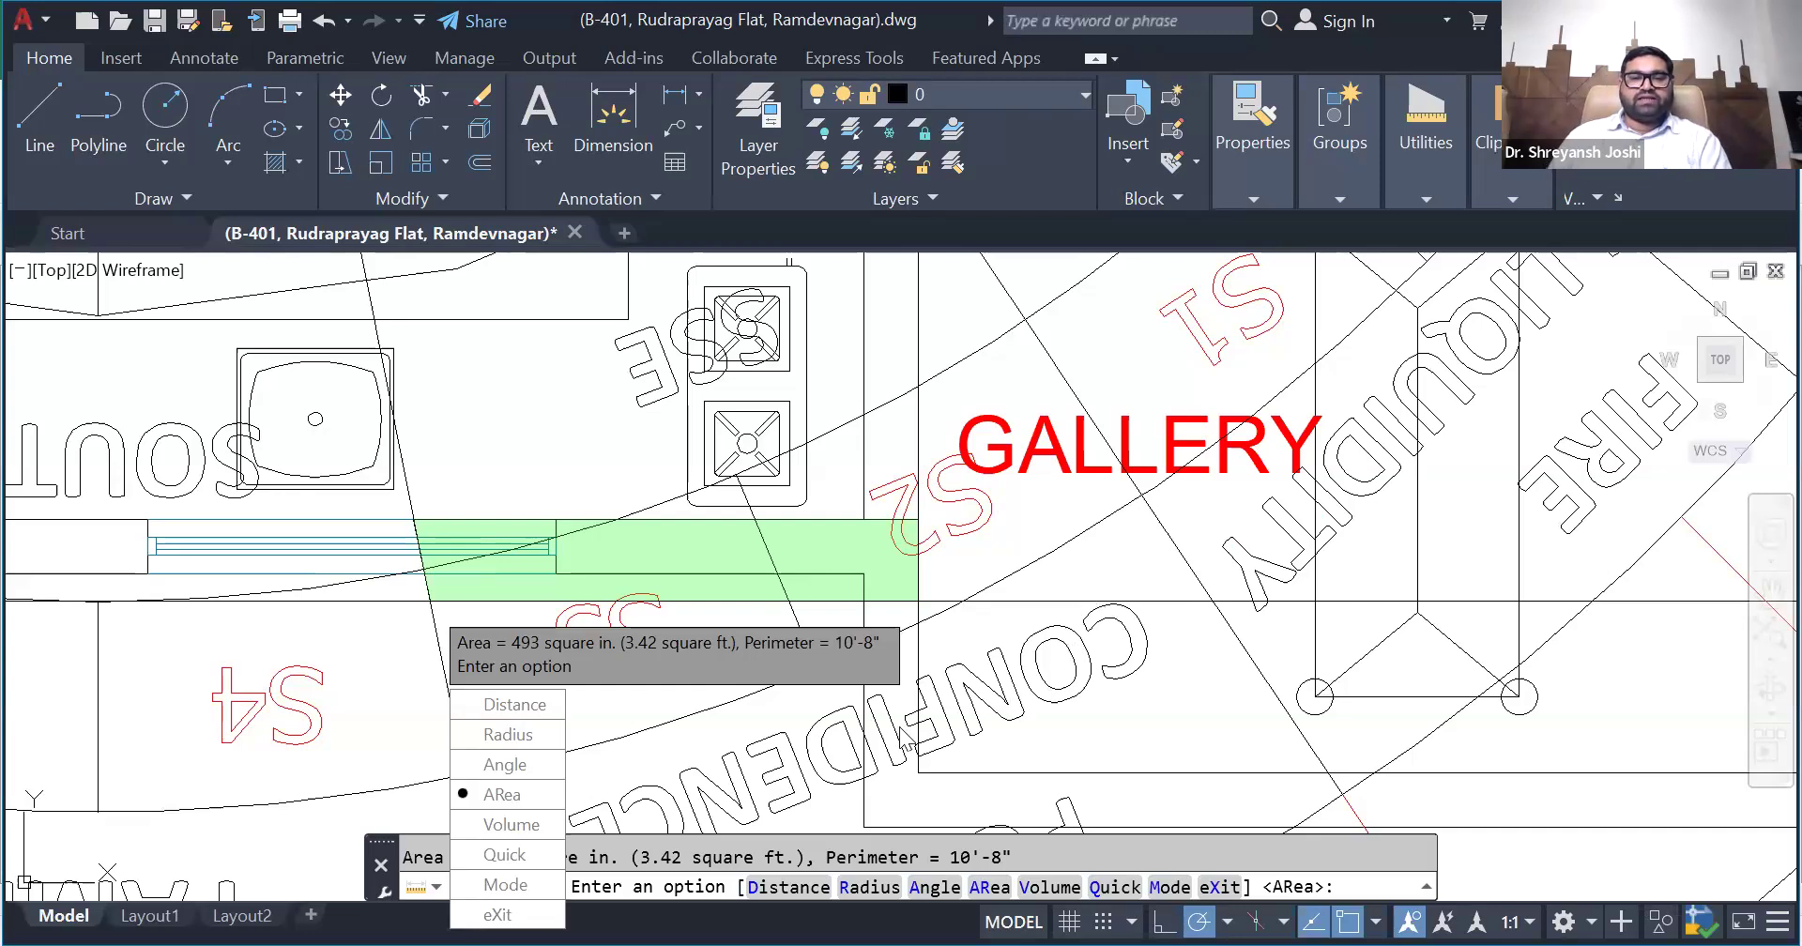
- Return to AutoCAD, end the area measurement and highlight the reference rectangle to examine how it fits the plan and zones
key(Escape)
scroll(925, 717, down, 12)
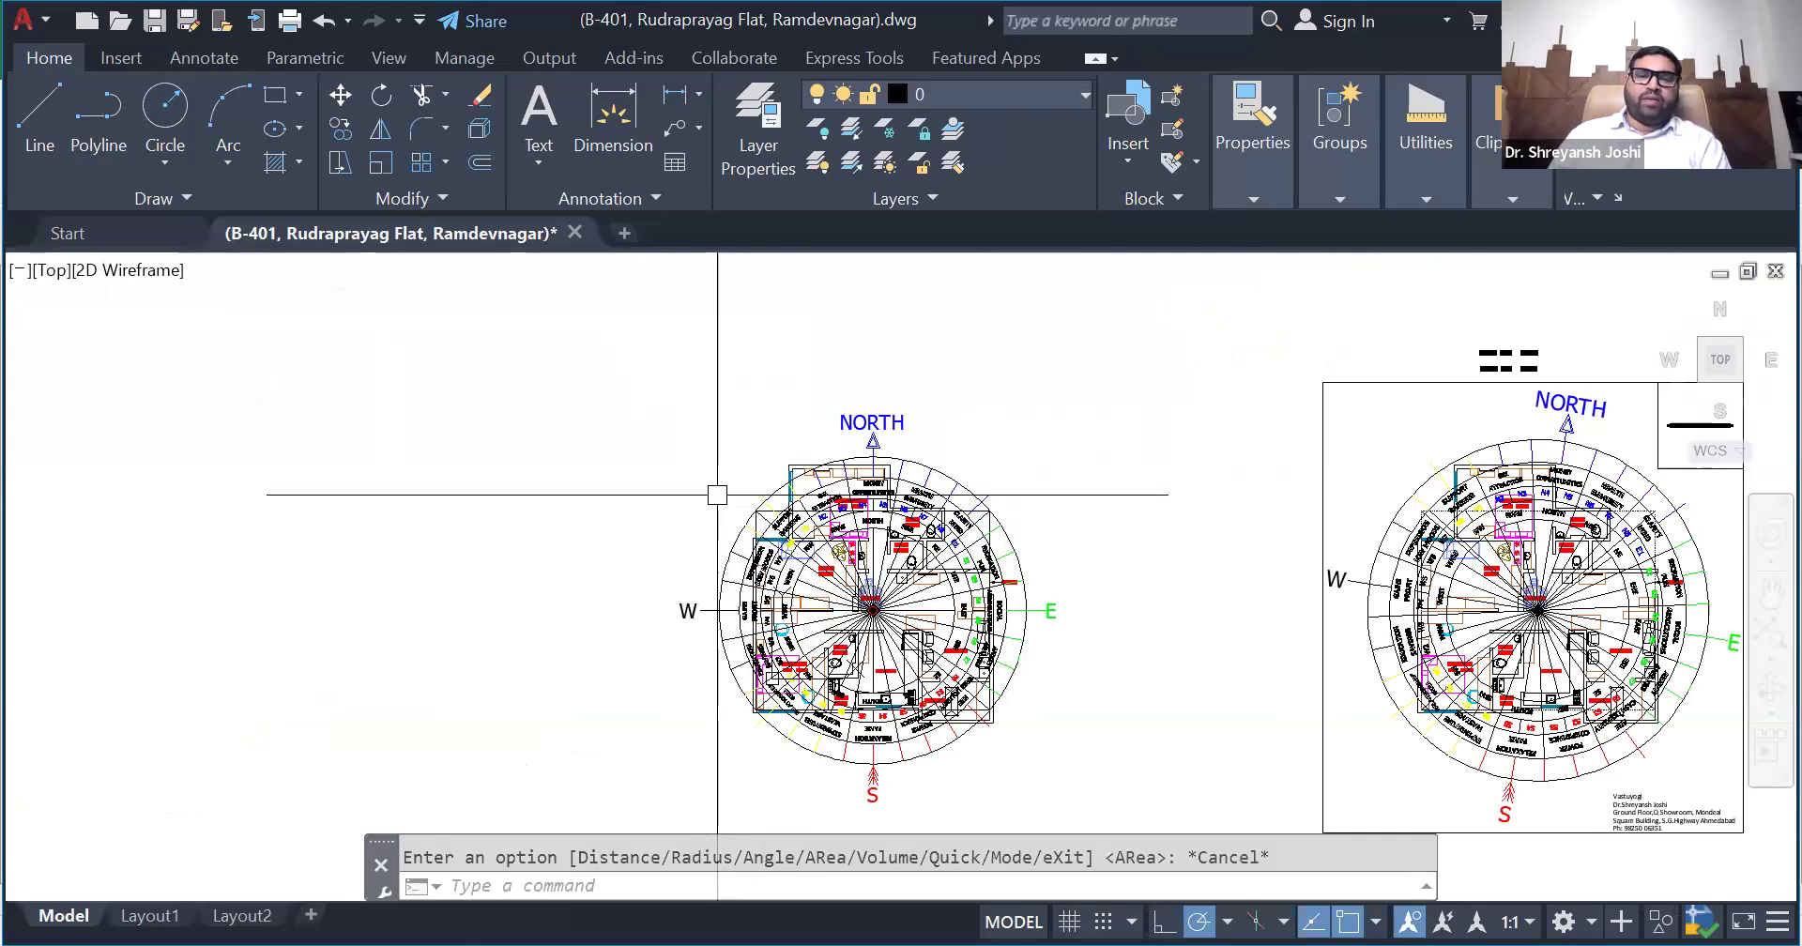
scroll(1009, 553, up, 4)
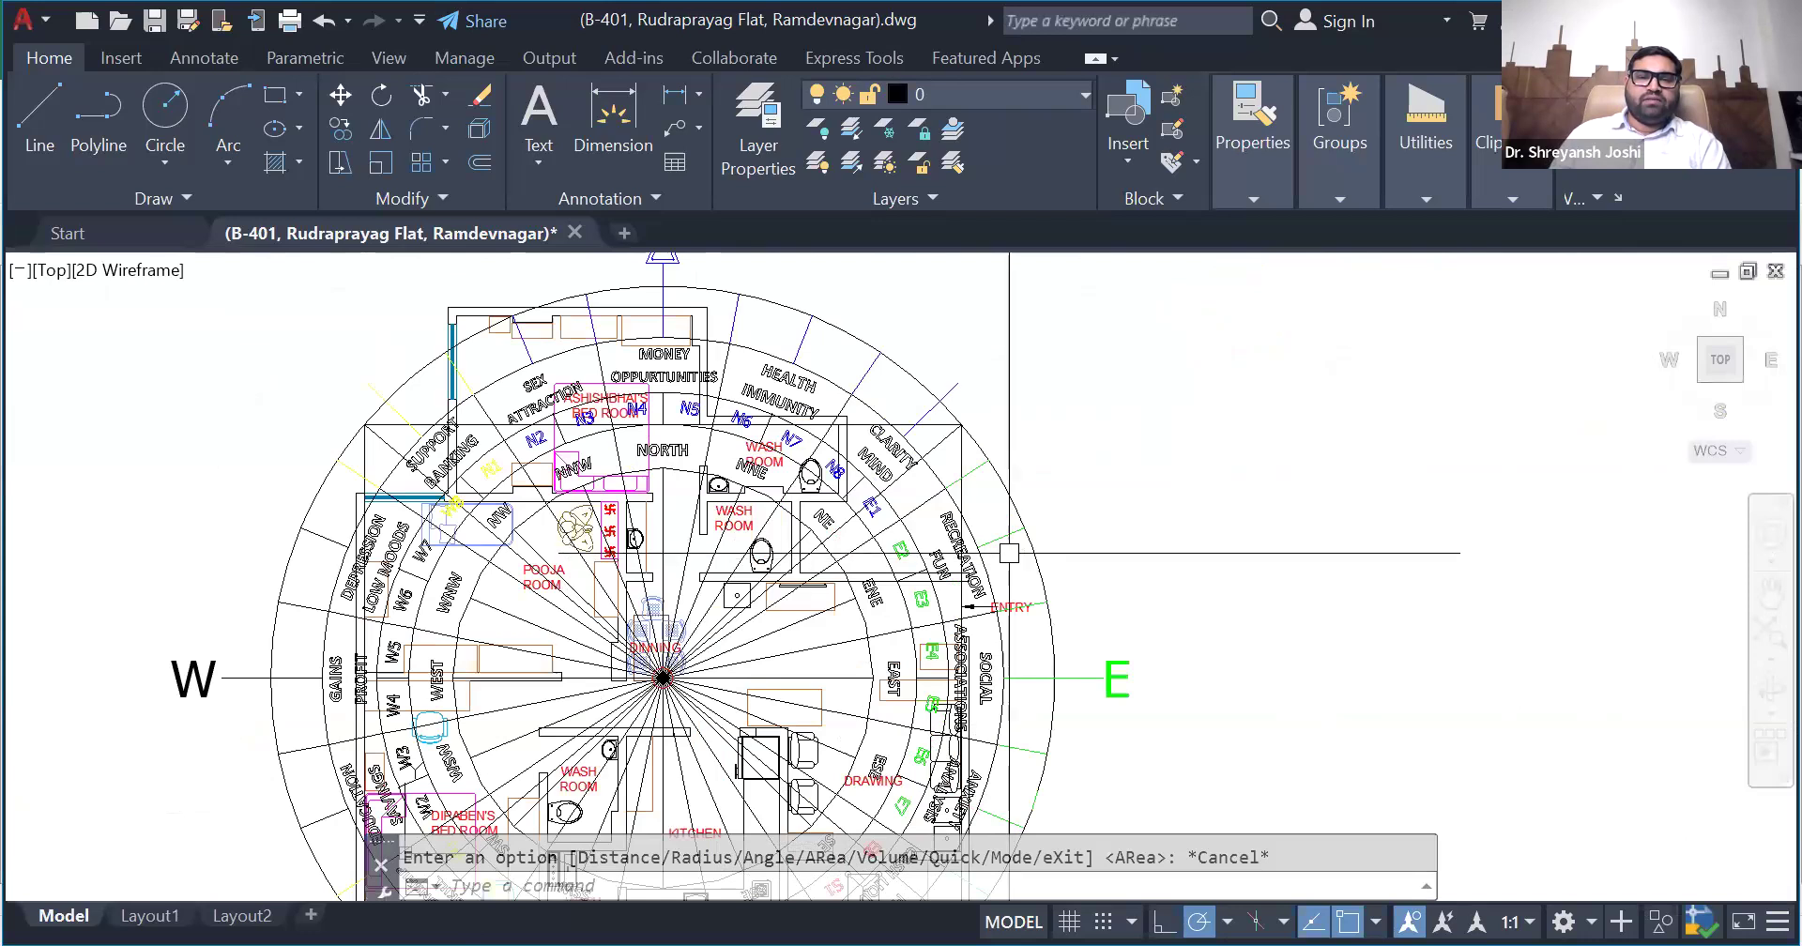
scroll(1010, 553, up, 2)
click(936, 409)
scroll(1125, 394, down, 2)
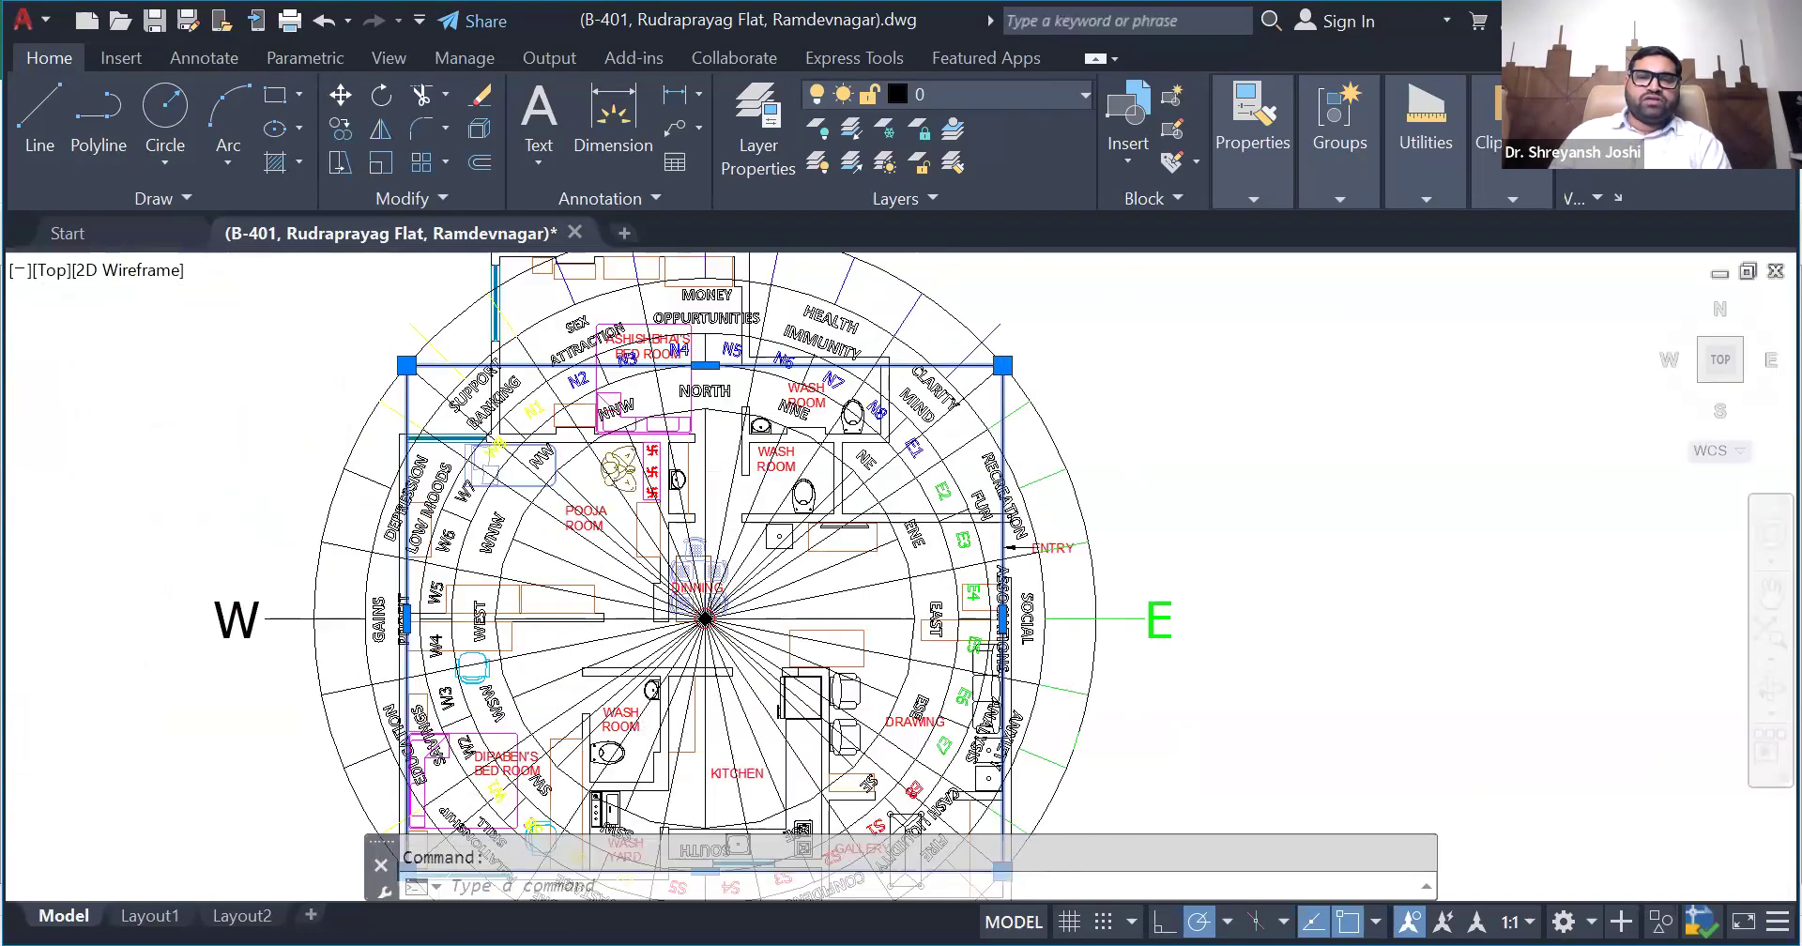
scroll(1126, 411, down, 2)
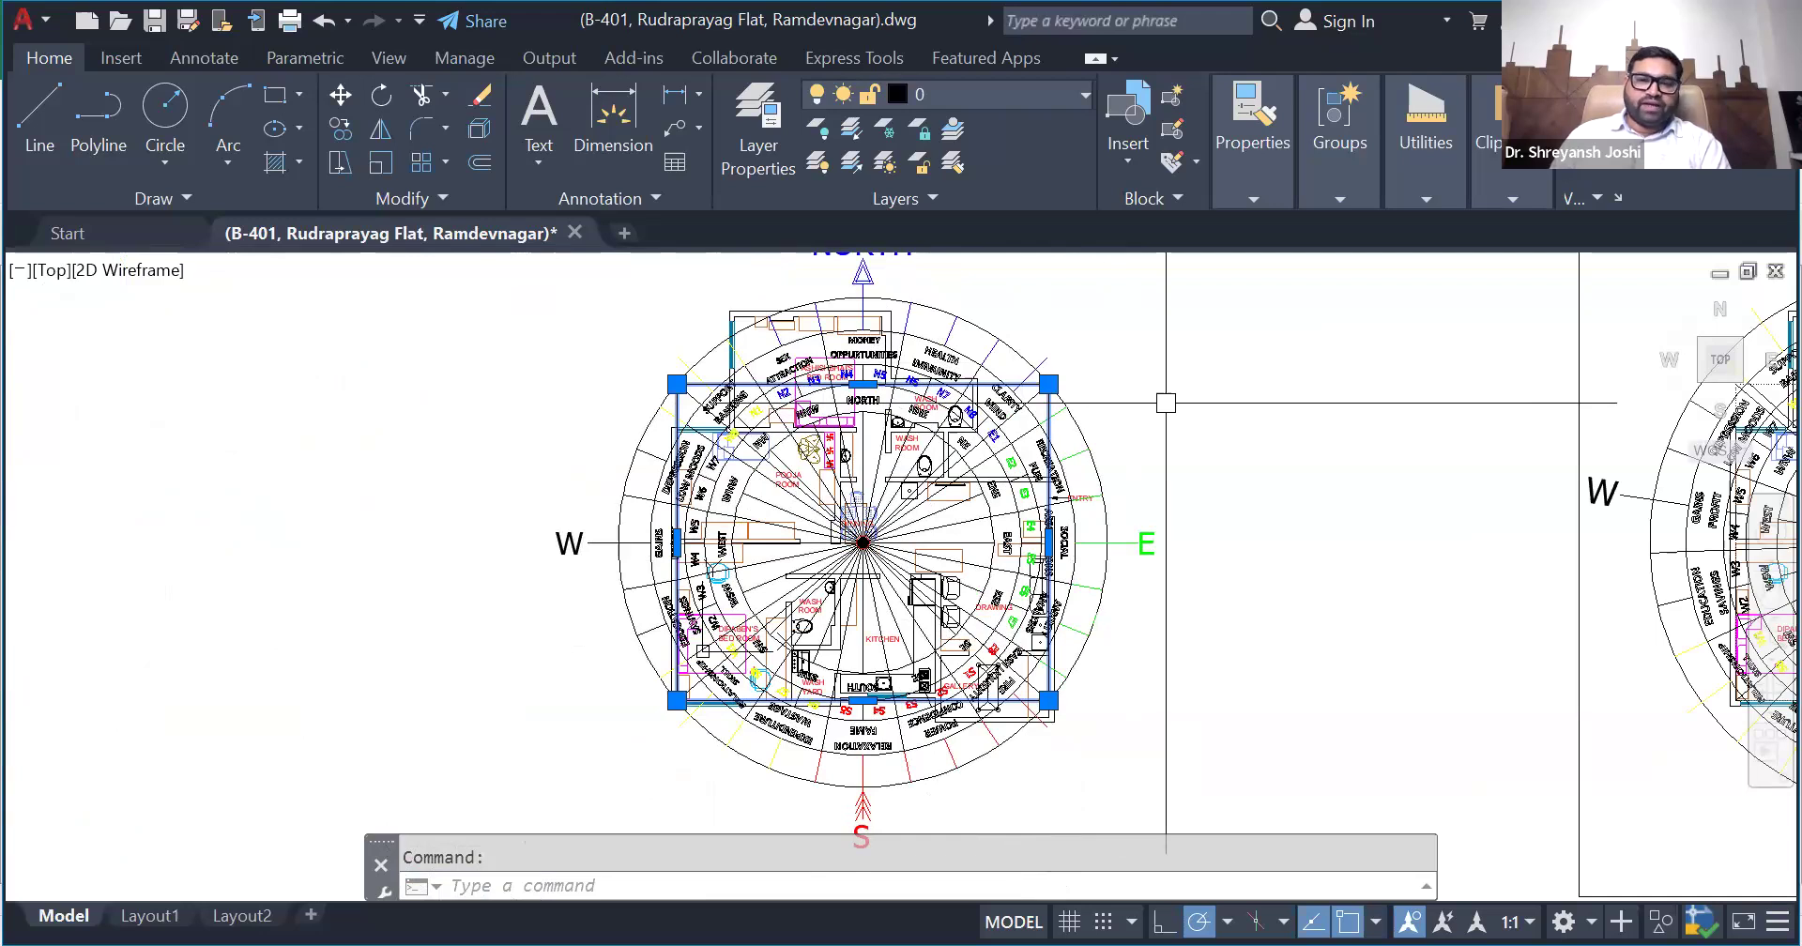
scroll(1166, 402, up, 2)
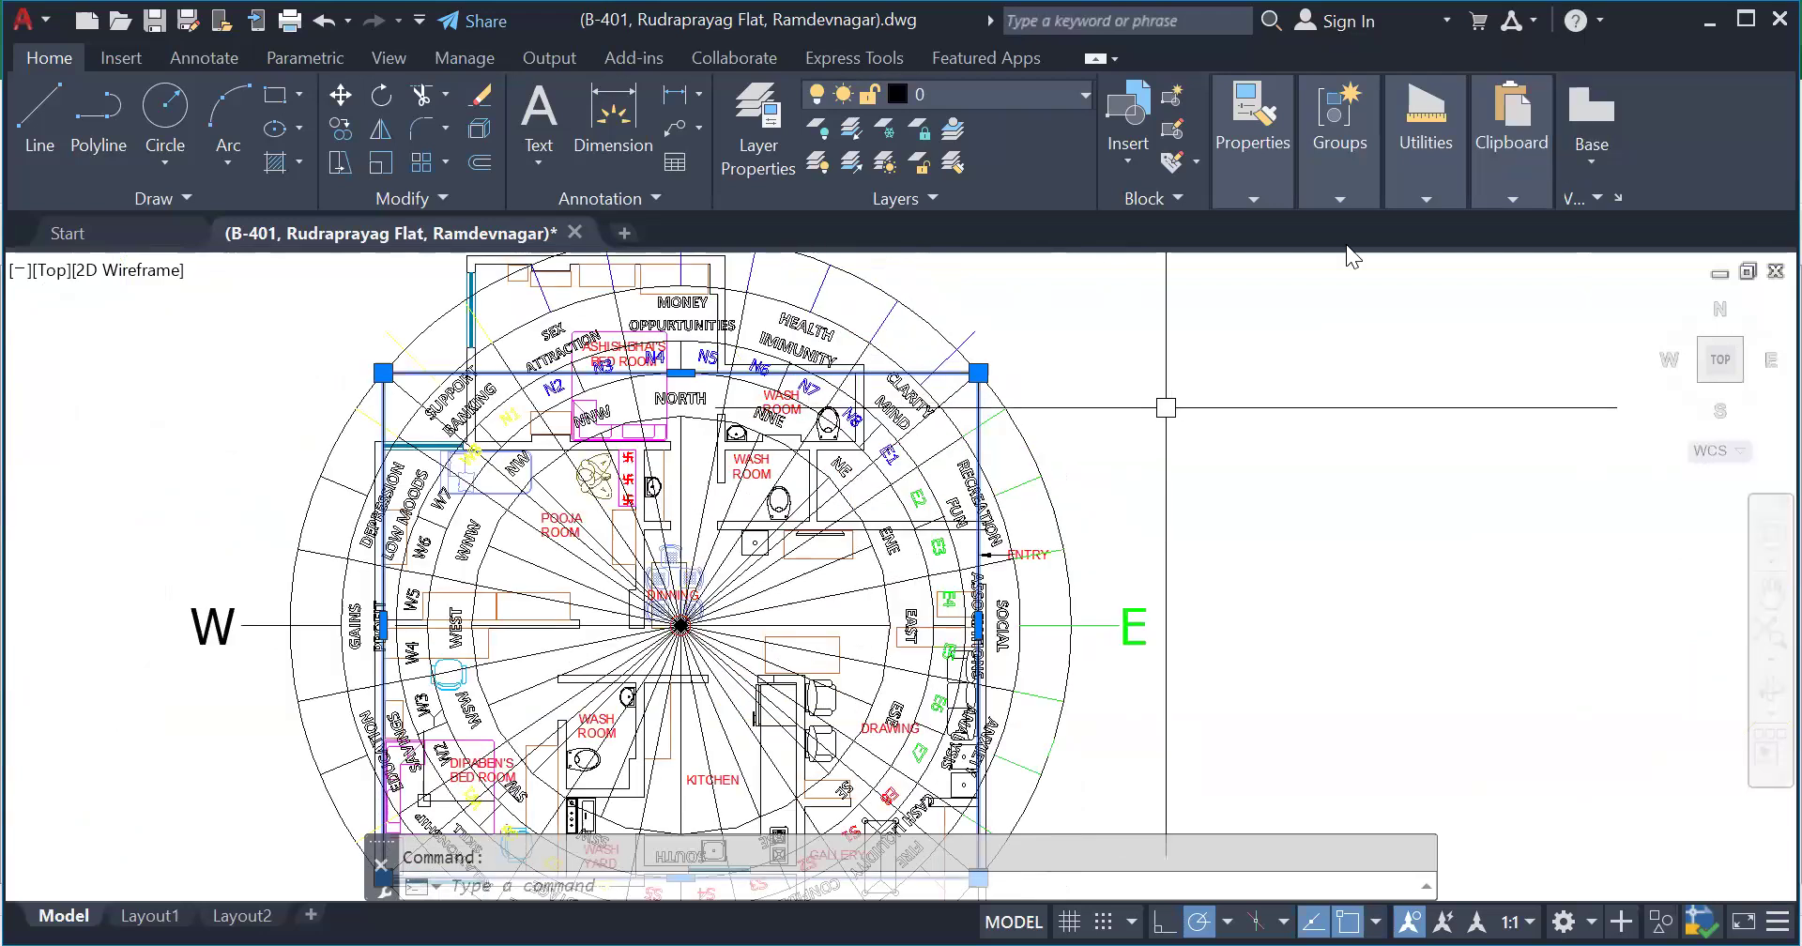
scroll(1212, 372, down, 2)
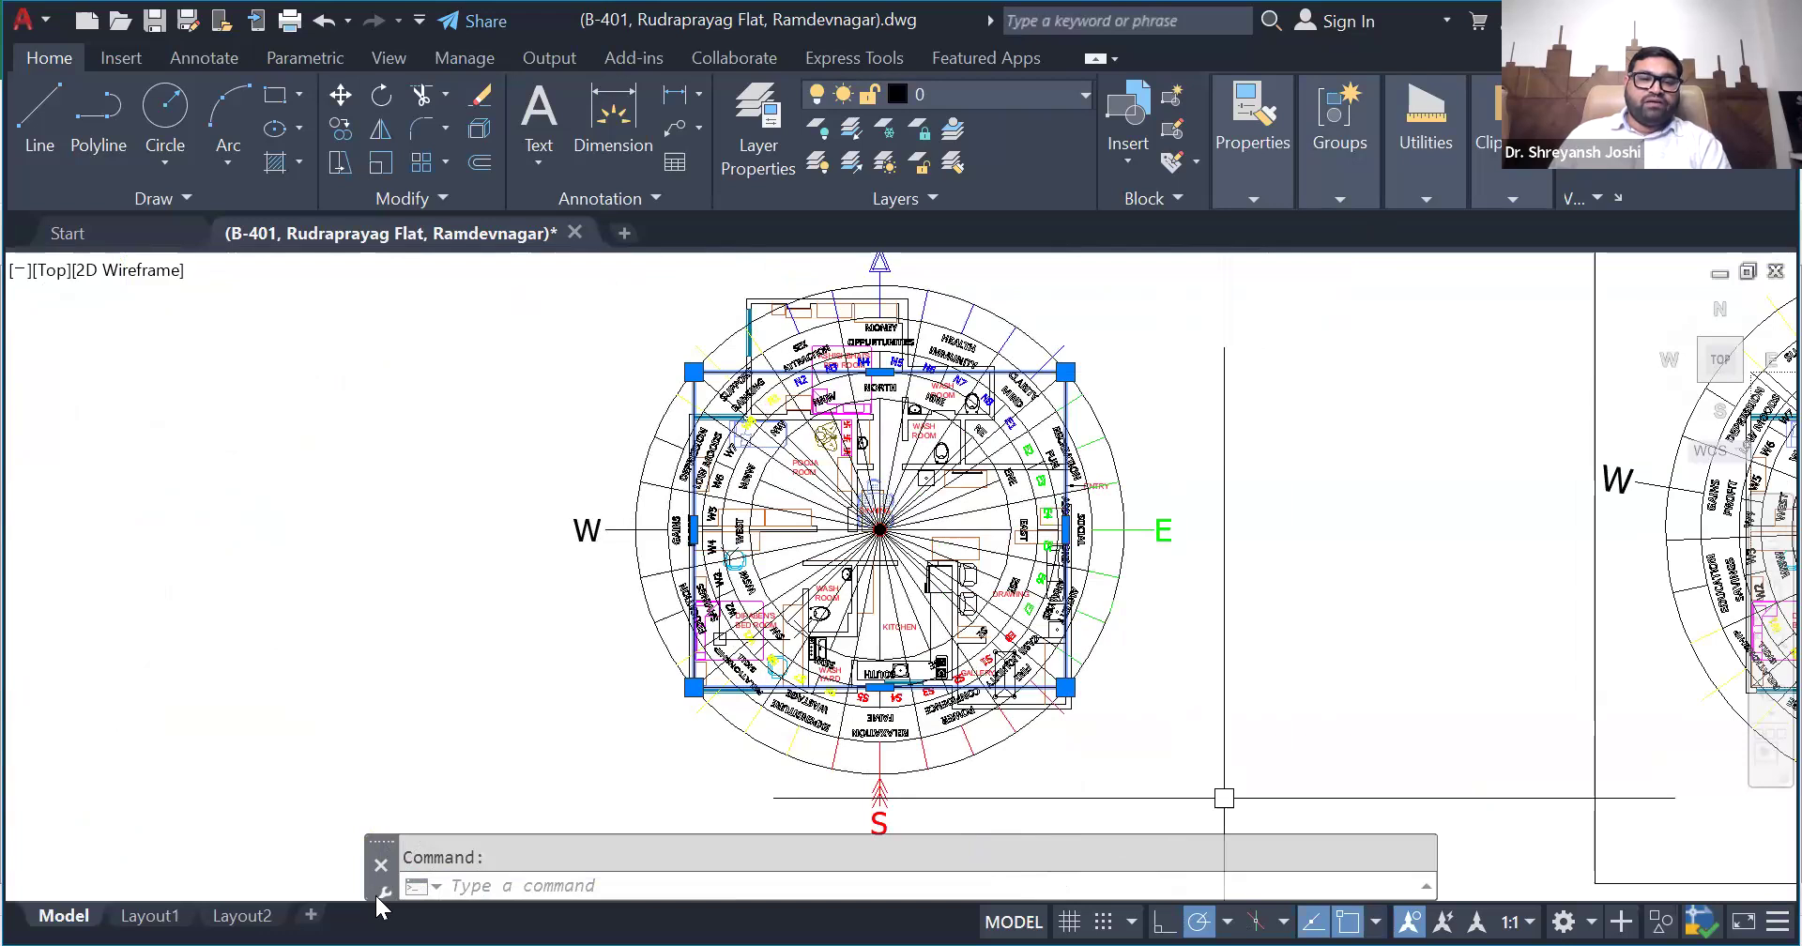
- Switch to the Excel workbook and examine the NORTHING input, the notes and the reference axis diagram on the Zonal Str sheet
key(alt+Tab)
scroll(178, 700, up, 2)
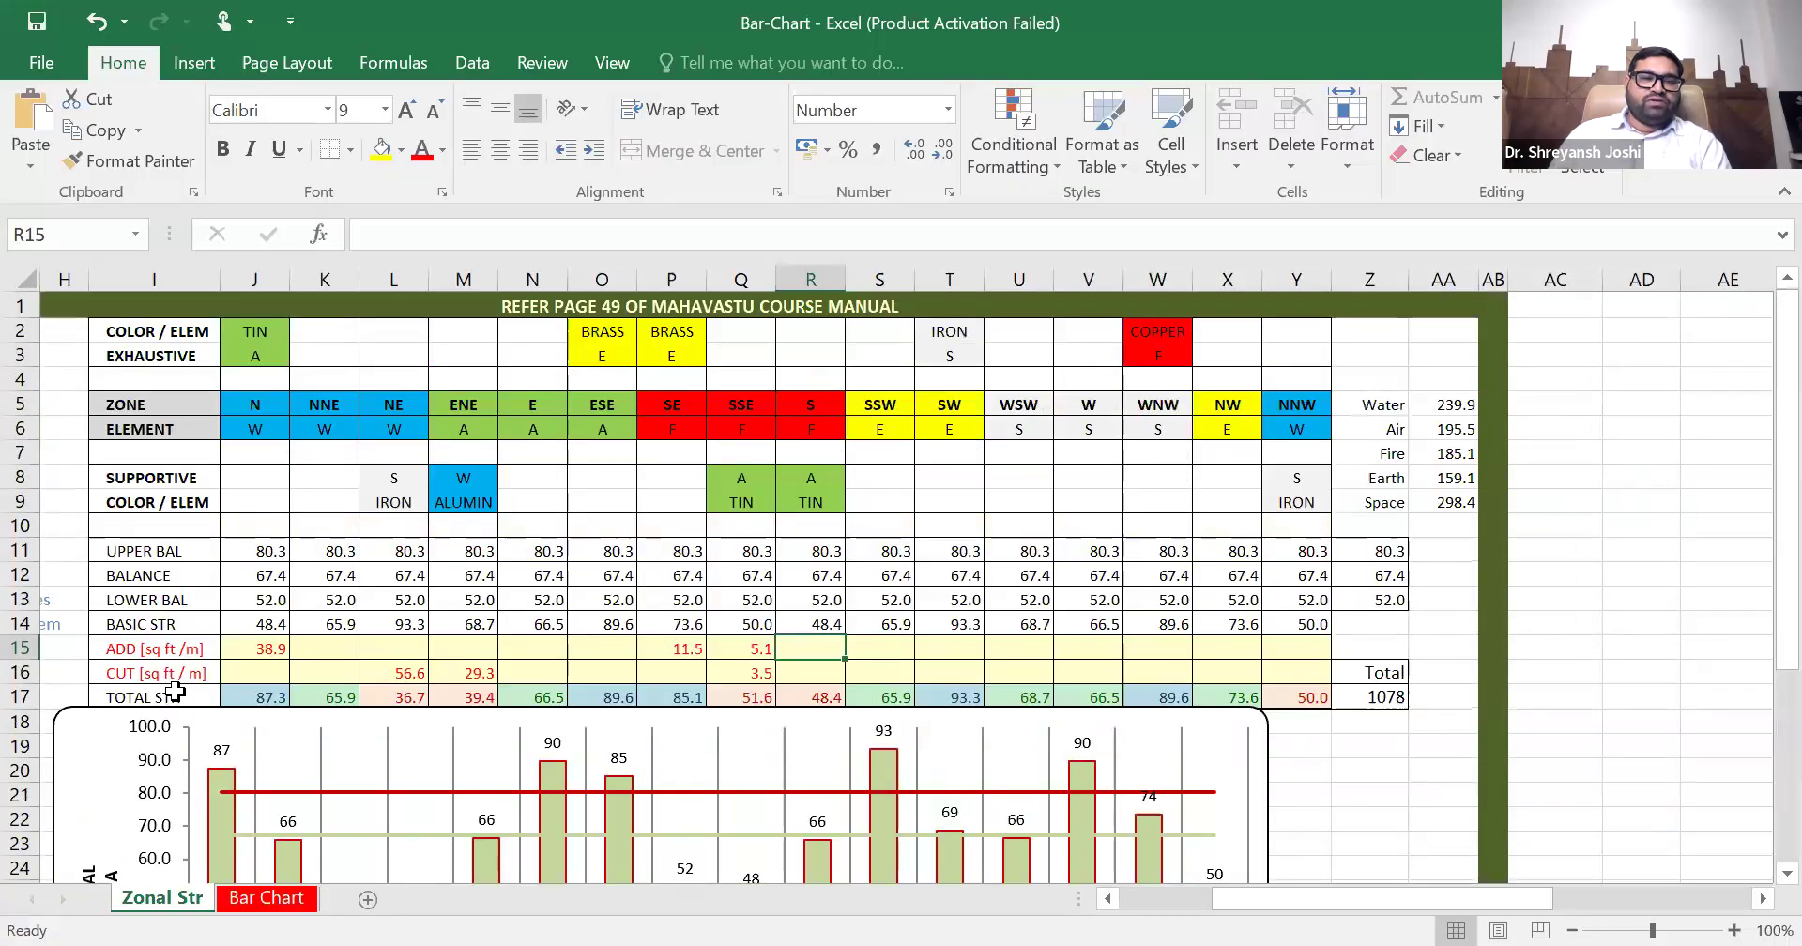
drag(1267, 905, 1117, 906)
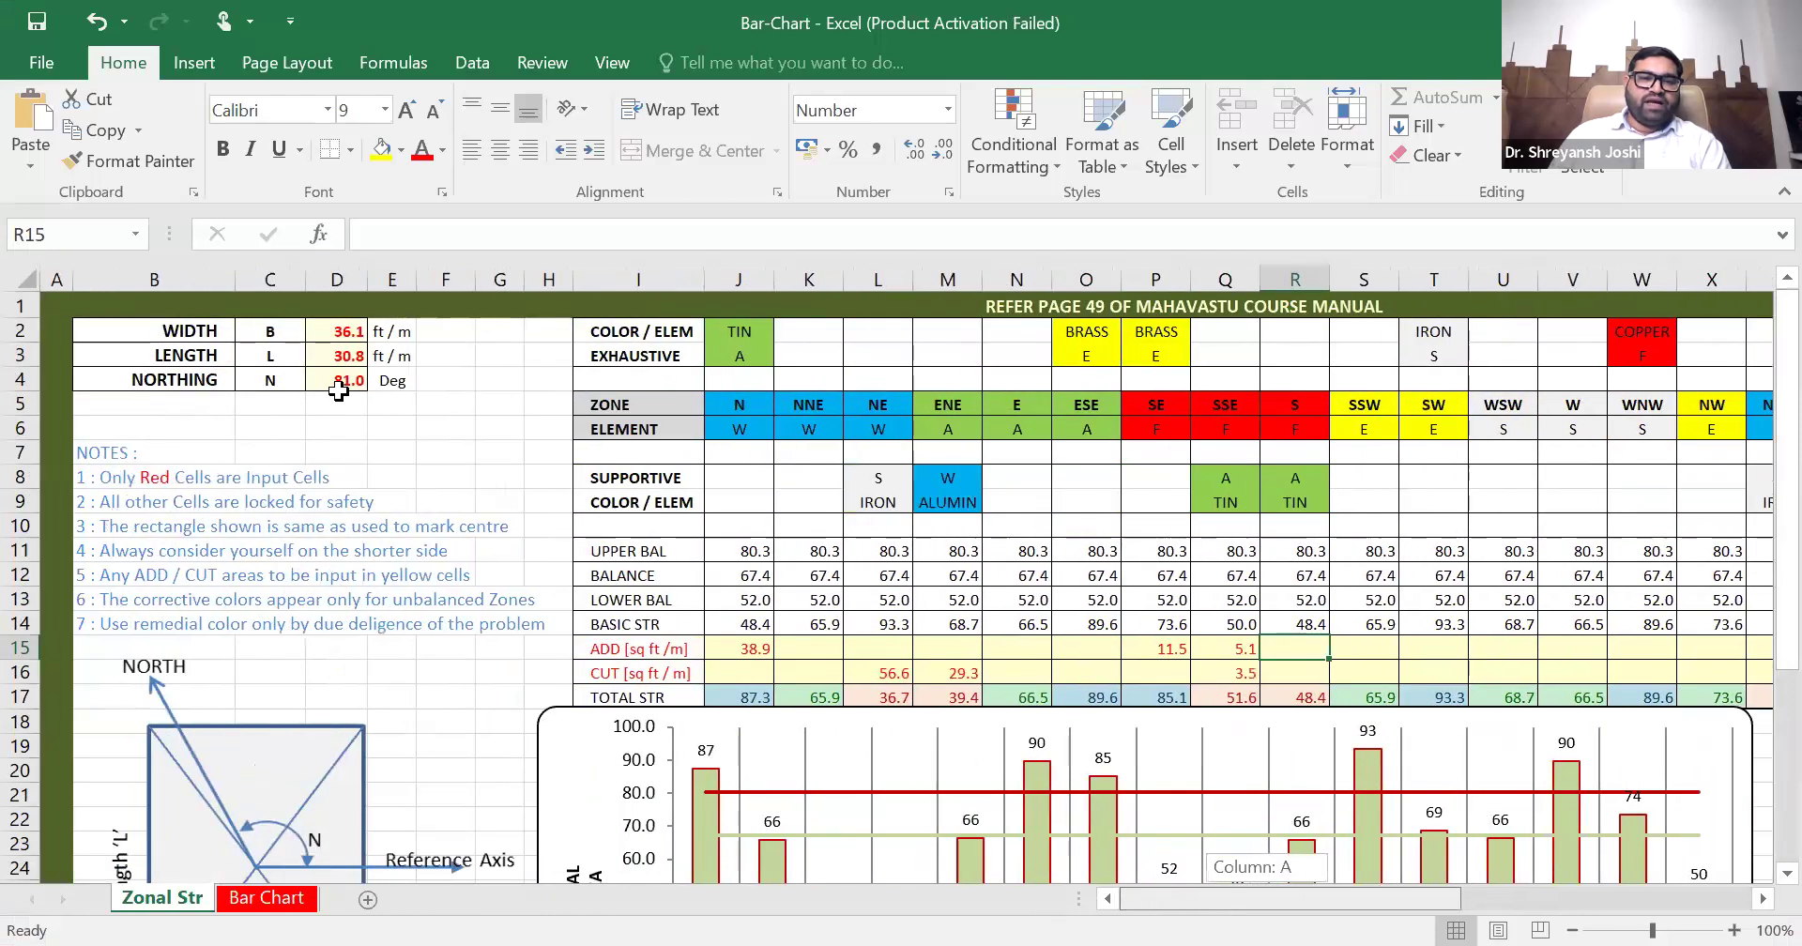
click(344, 379)
scroll(439, 558, down, 2)
scroll(438, 561, up, 2)
scroll(438, 561, down, 2)
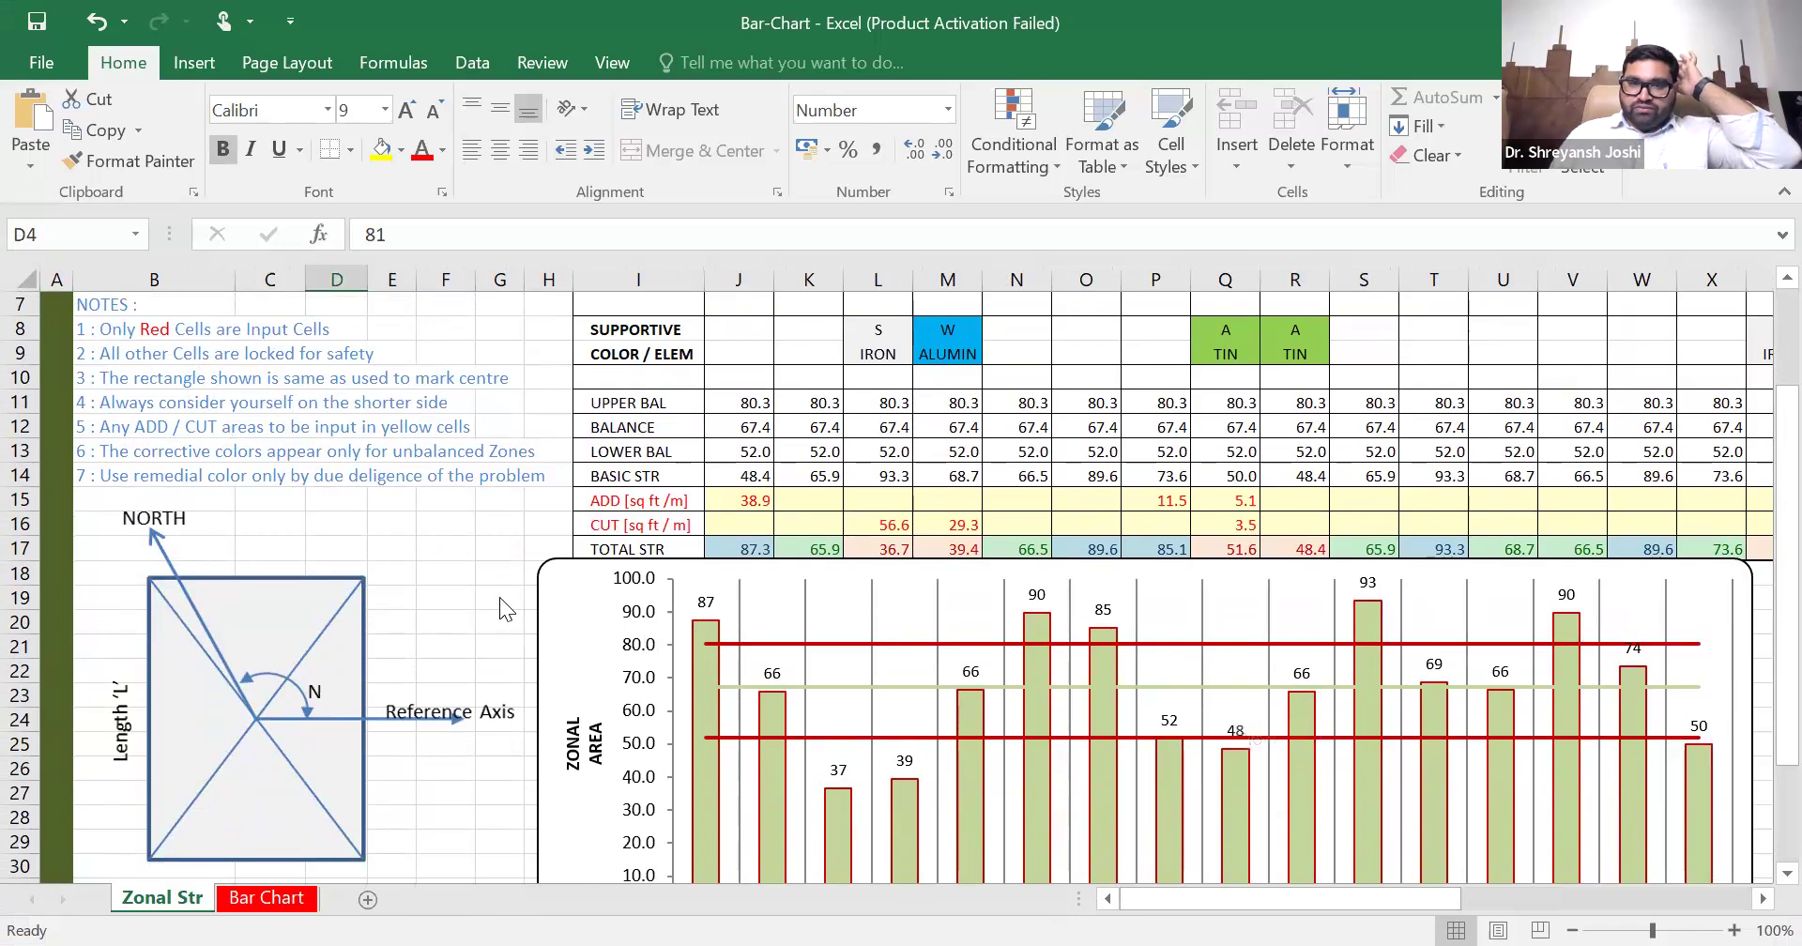
scroll(431, 500, up, 2)
scroll(431, 501, up, 1)
- Try NORTHING values of 90 and 110 degrees on the Zonal Str sheet
text(90)
key(Return)
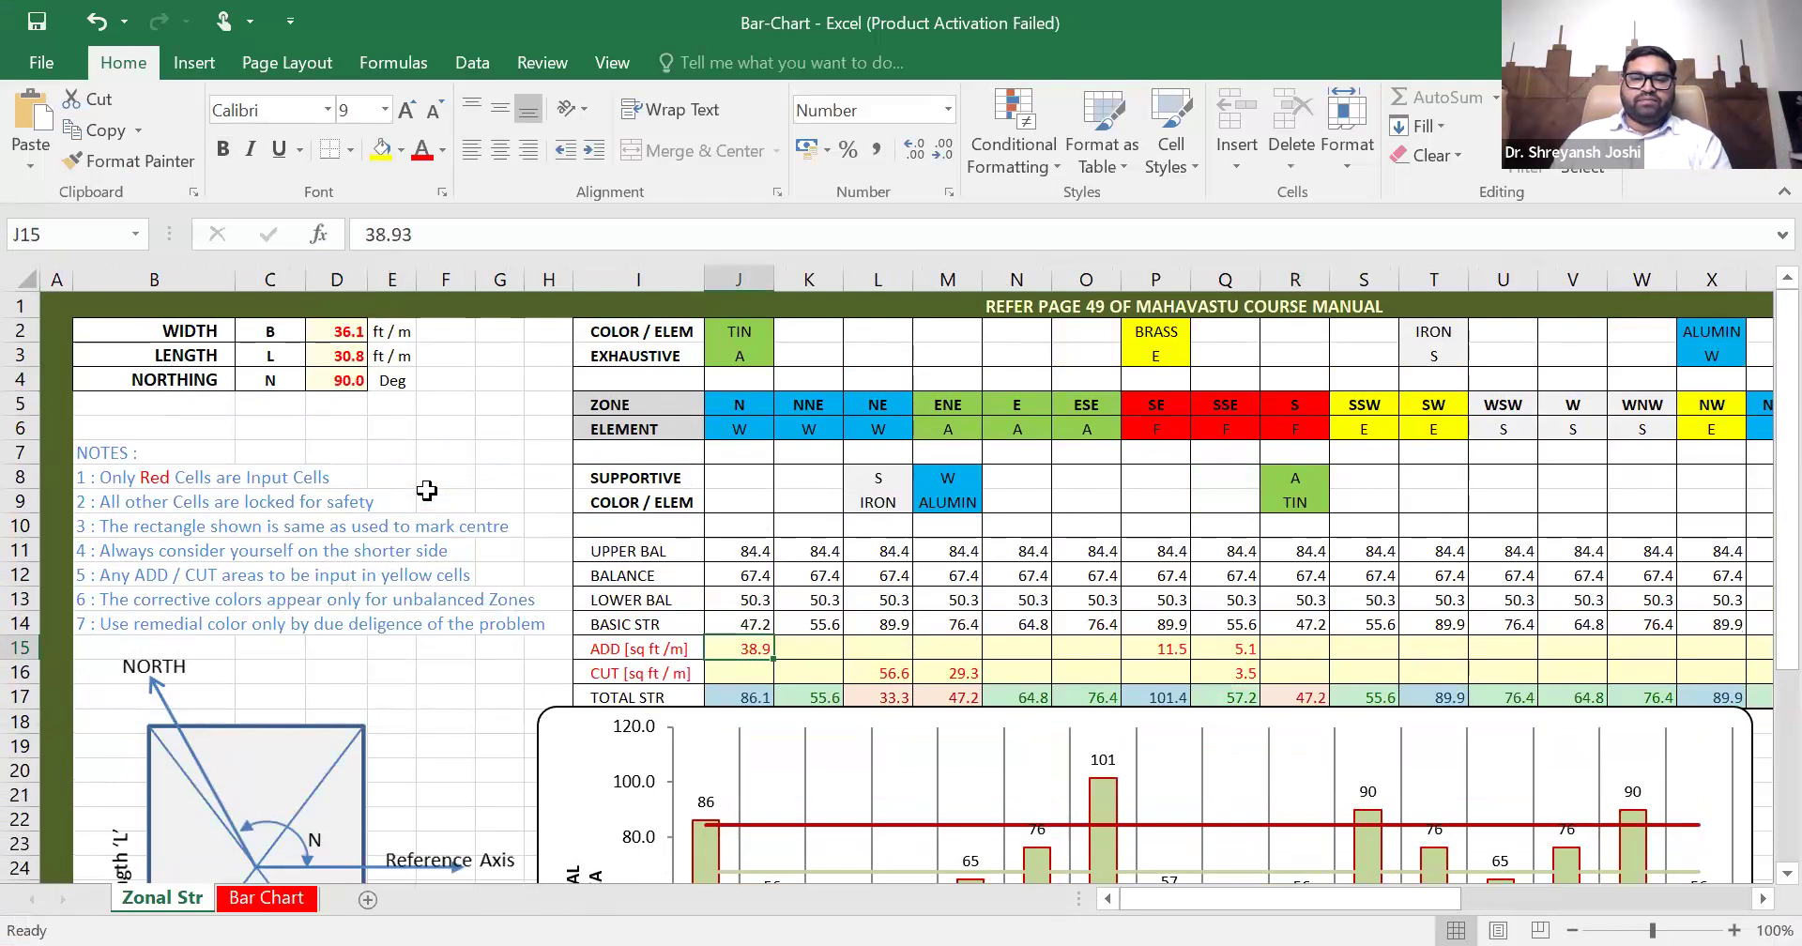
click(339, 379)
text(110)
key(Return)
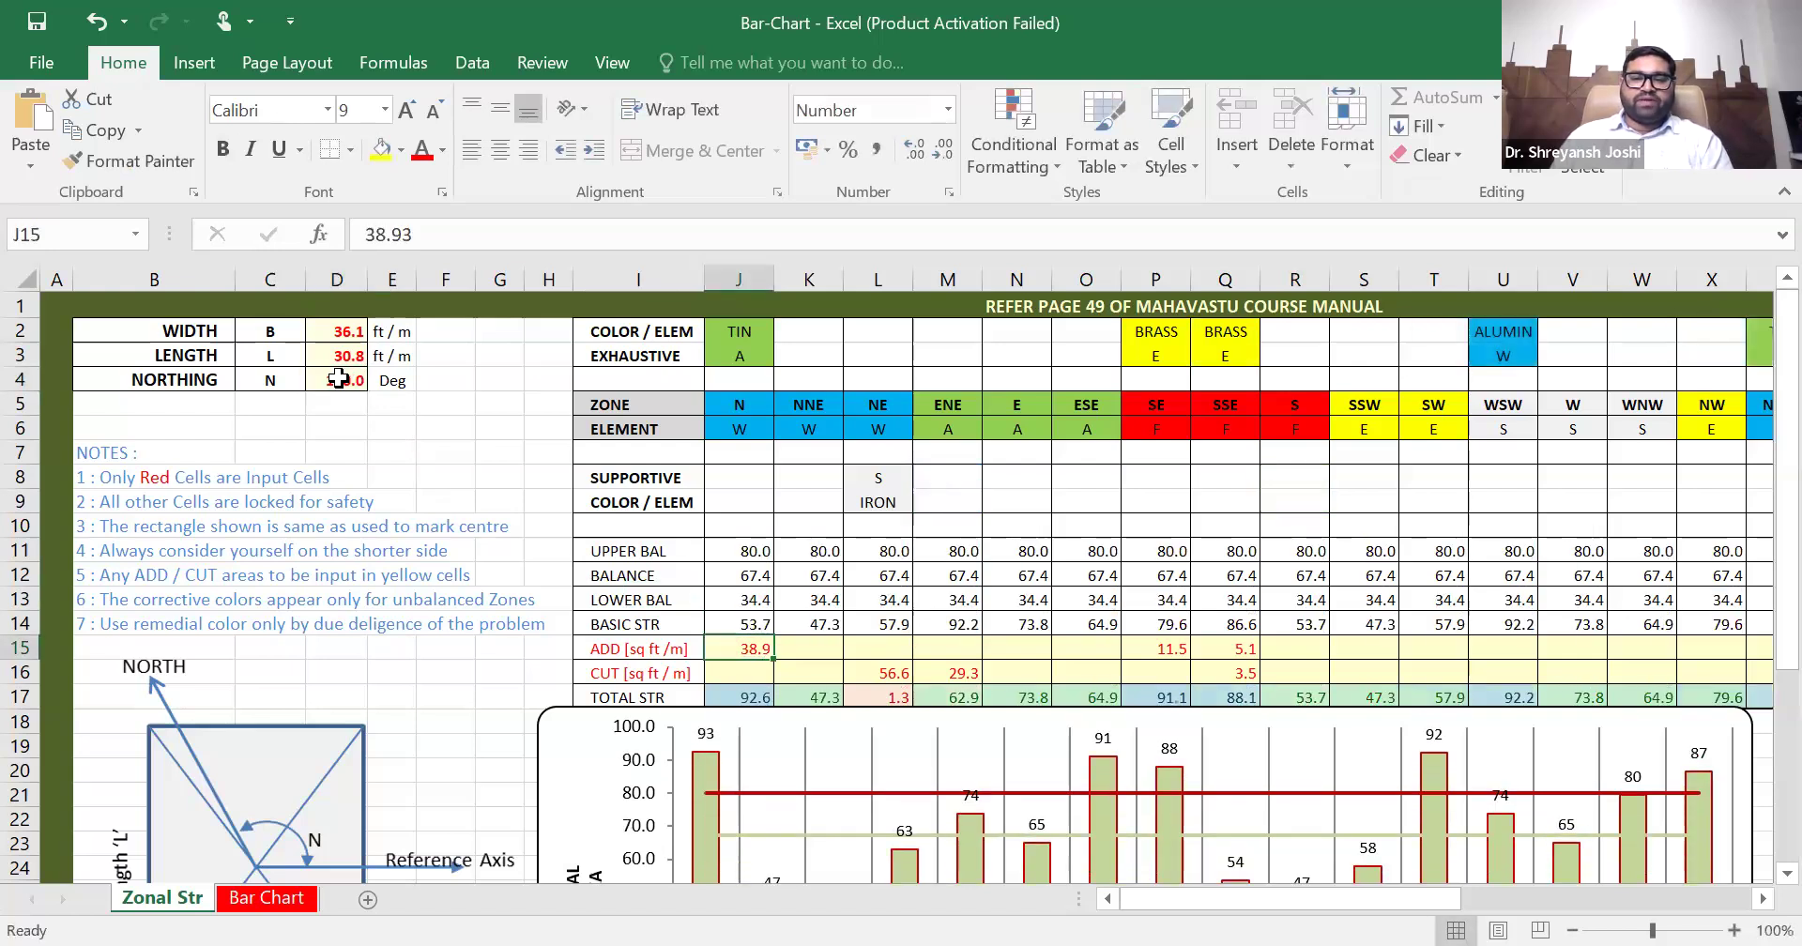
- Set the NORTHING value back to 81 degrees
click(338, 379)
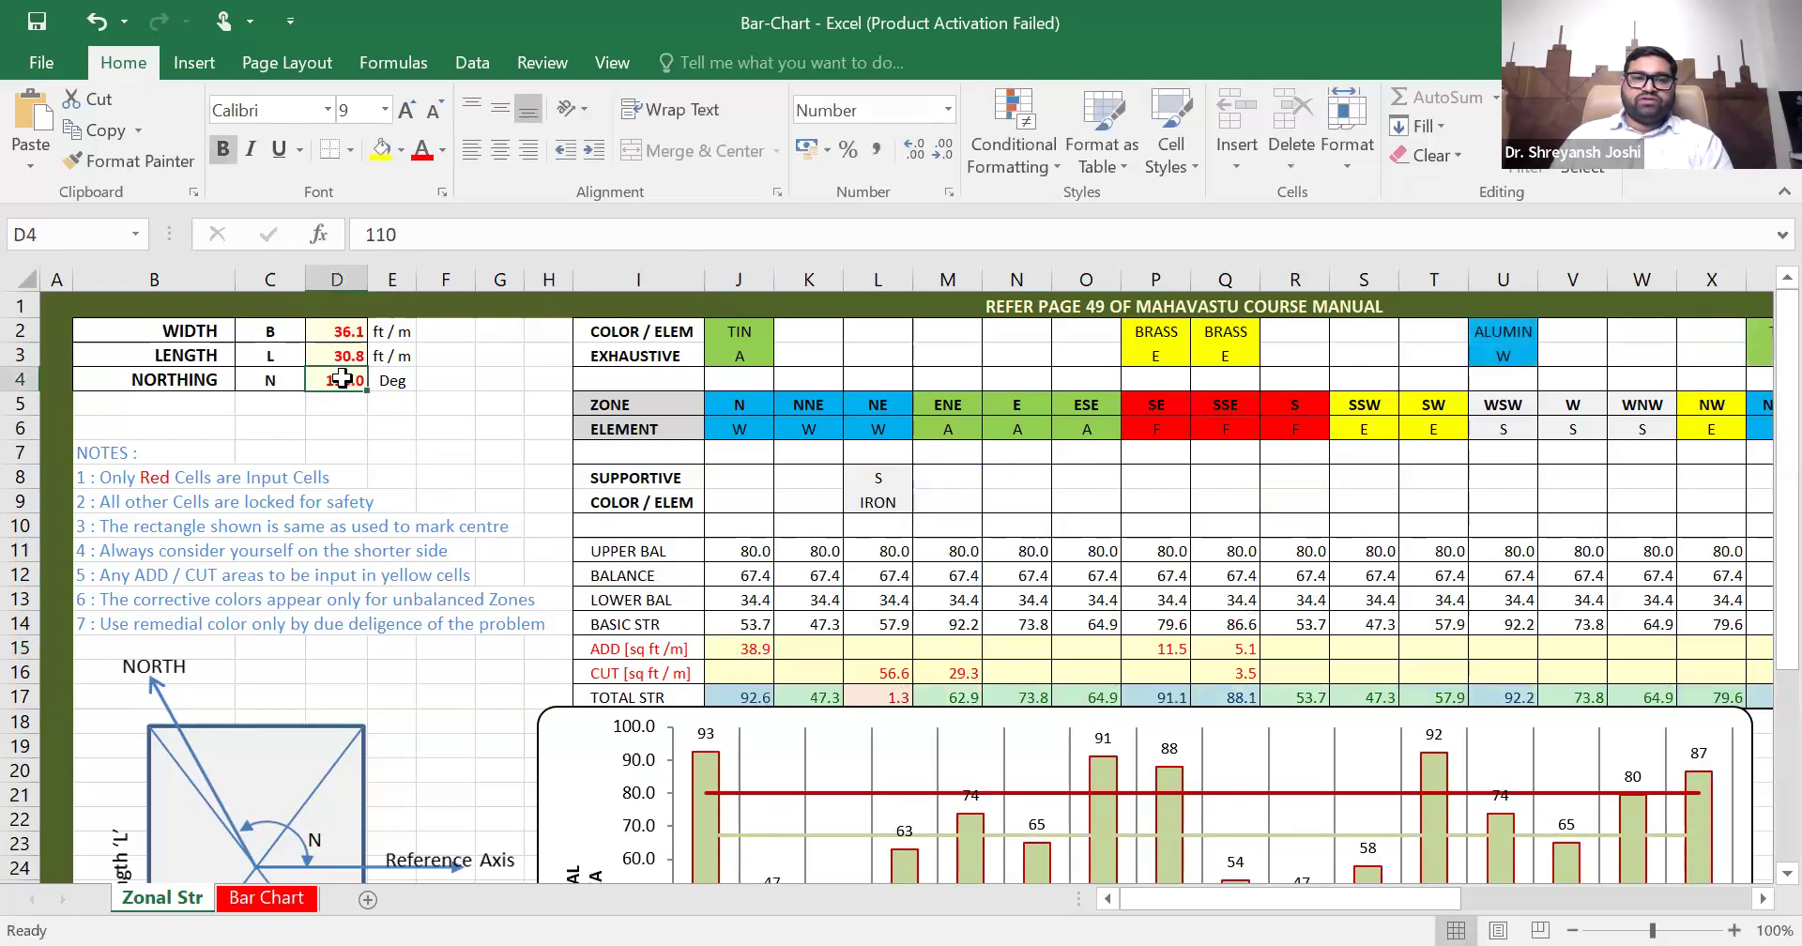
text(81)
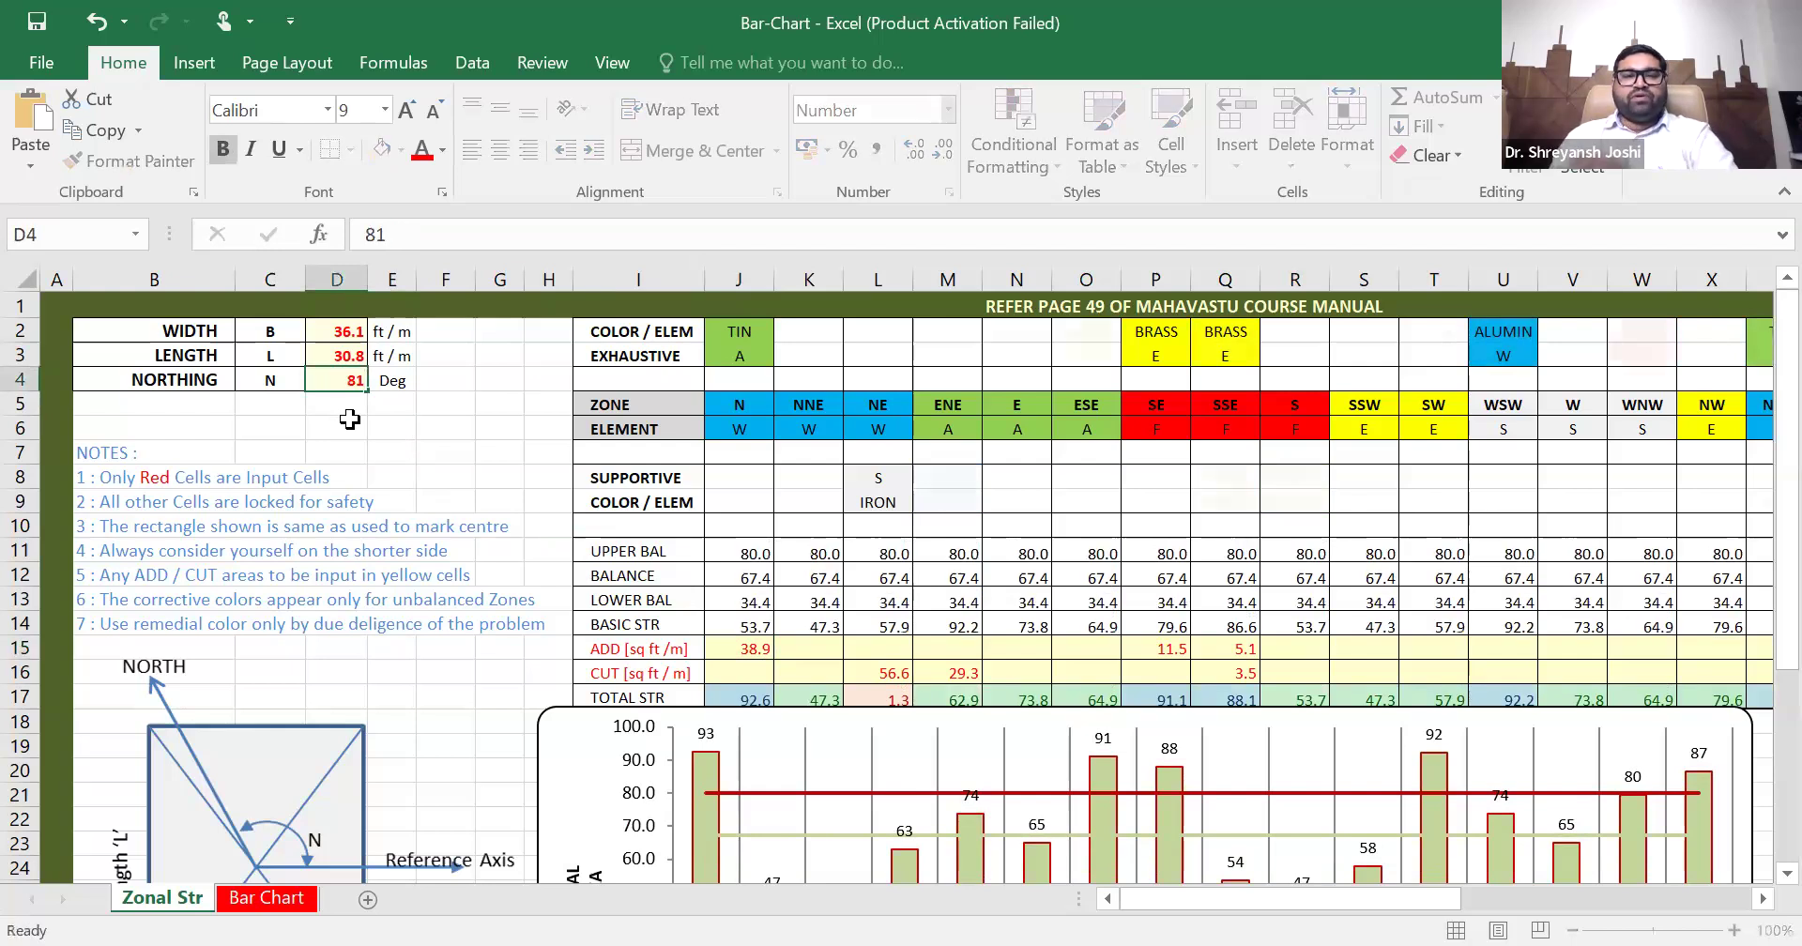
key(Return)
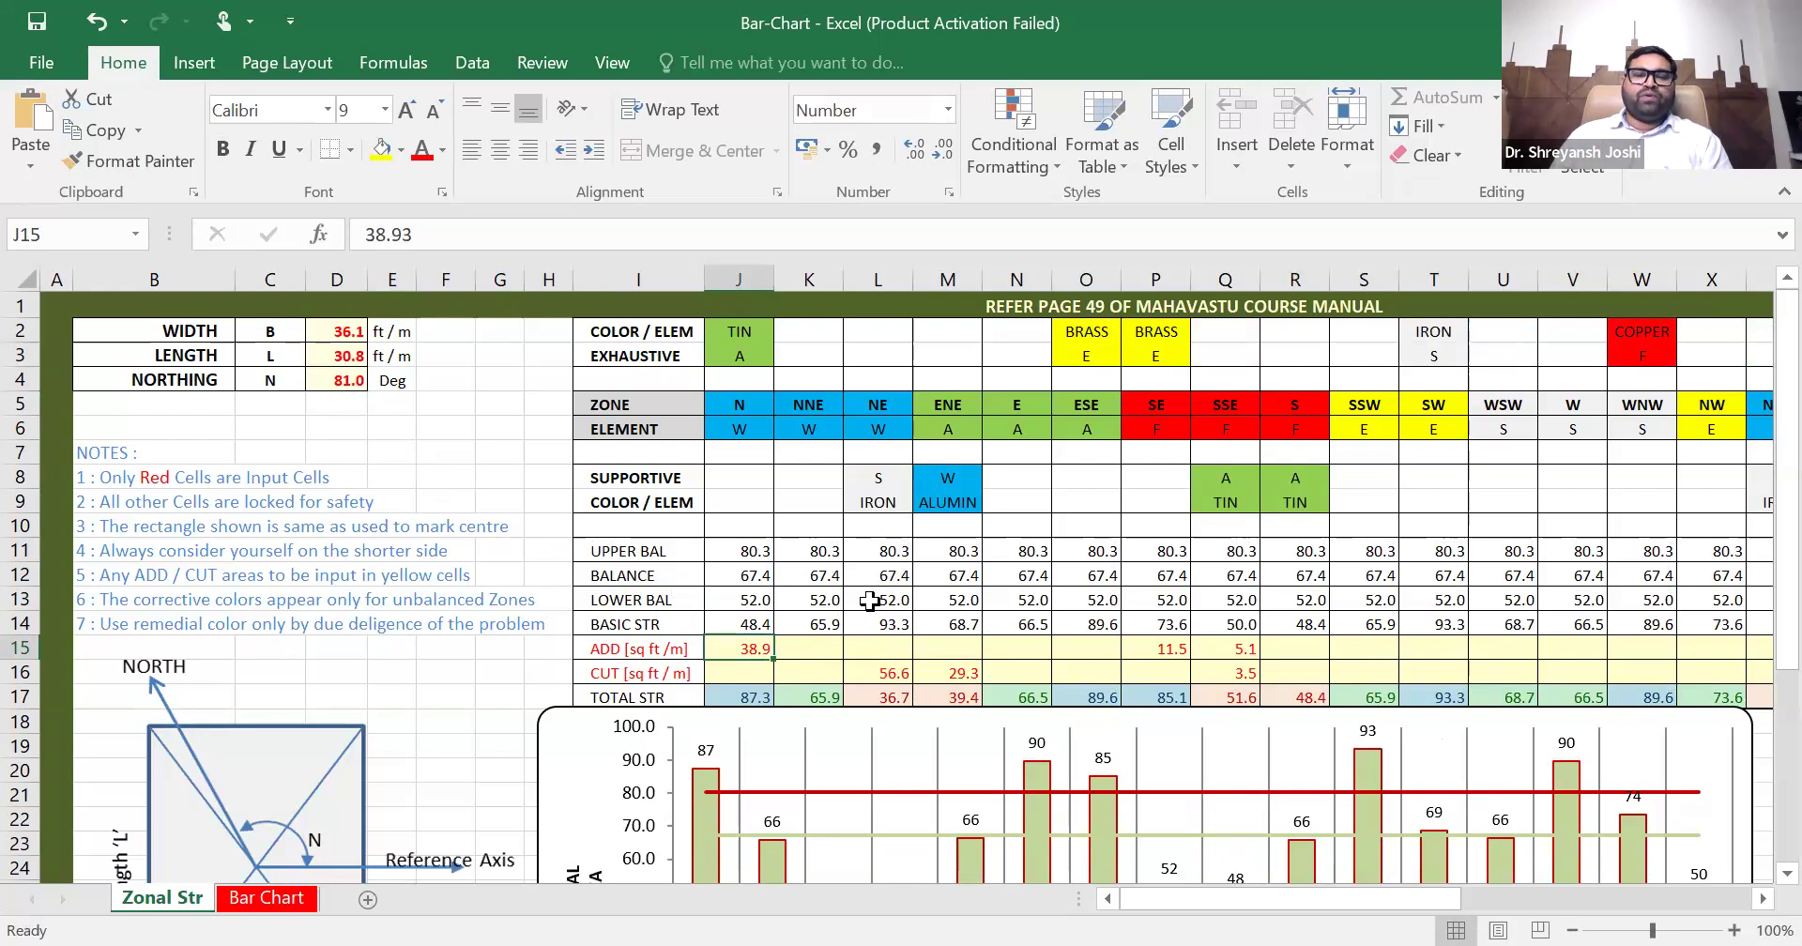
- Review the zone strengths, the bar chart and the length and reference axis diagram on the Zonal Str sheet
scroll(1014, 636, down, 1)
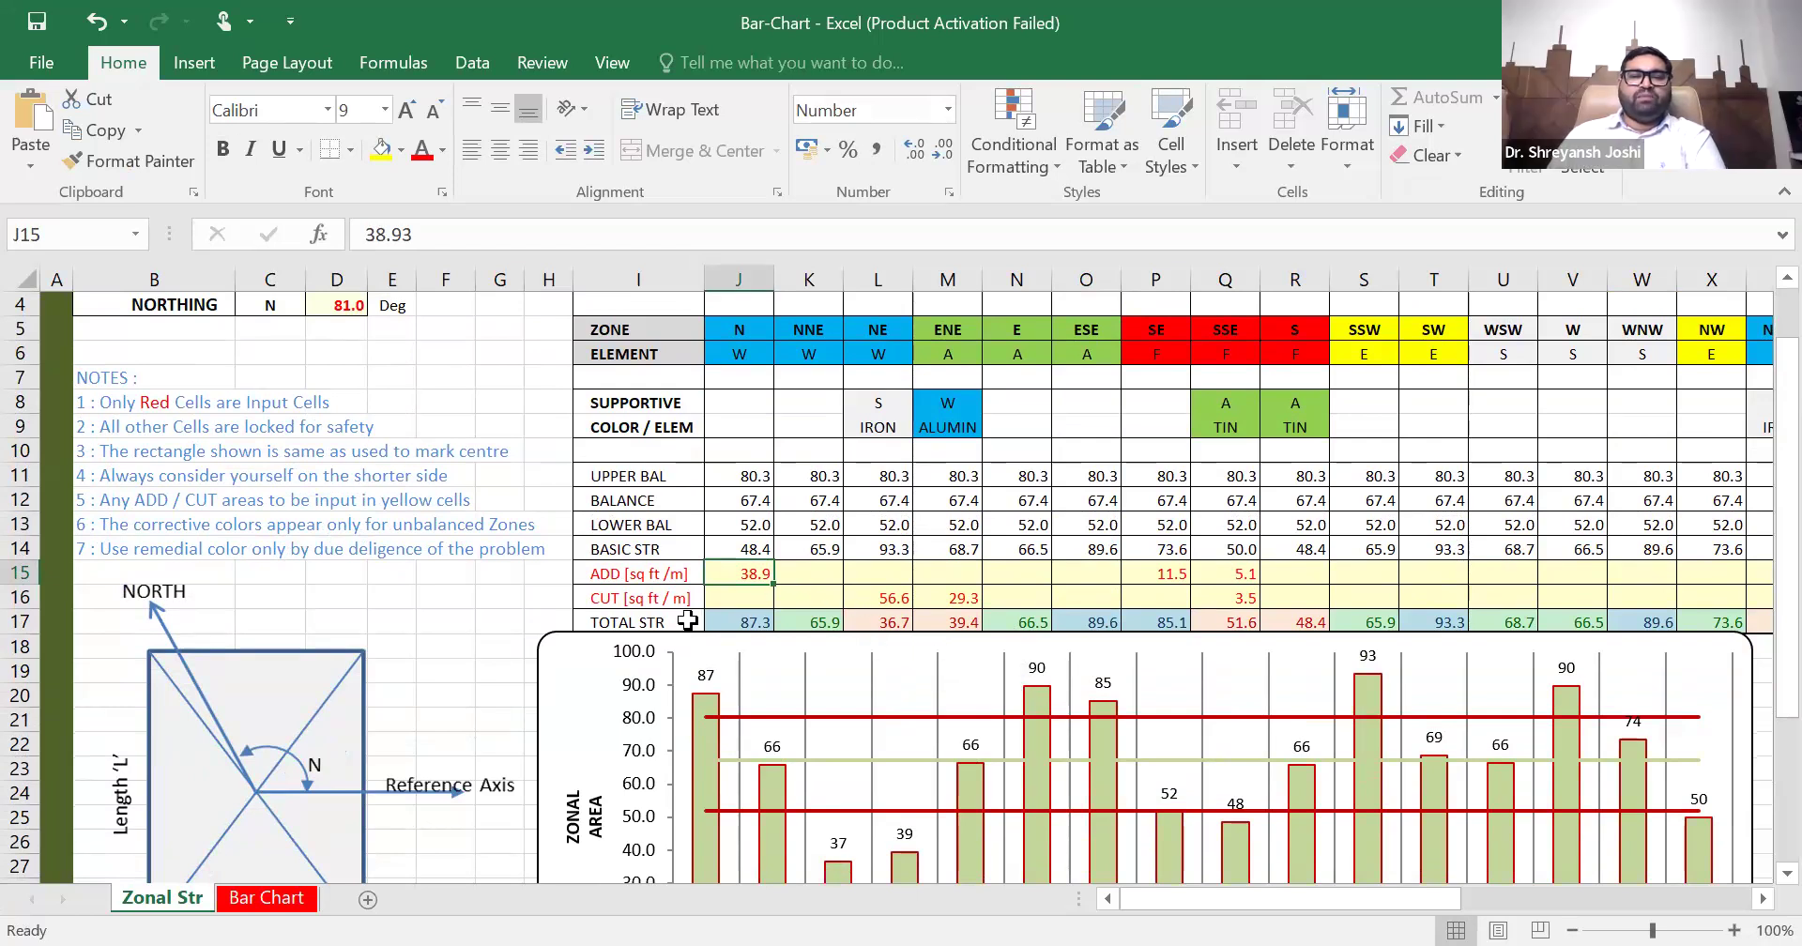
scroll(394, 671, down, 1)
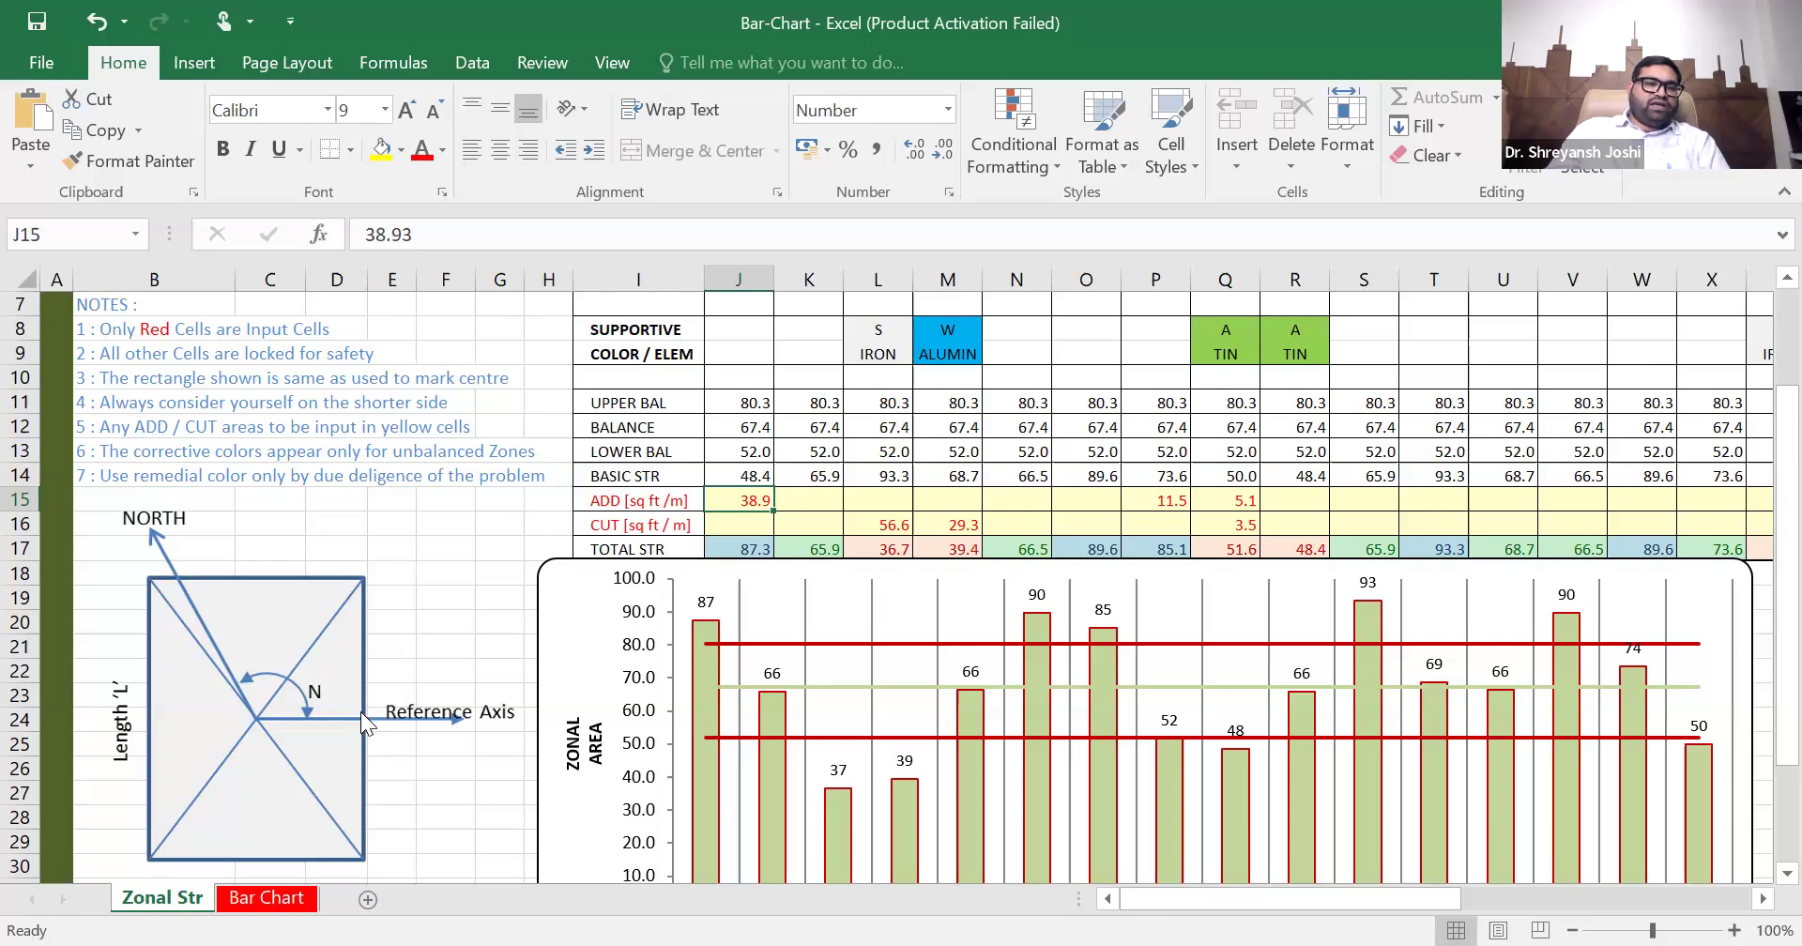
scroll(364, 717, up, 1)
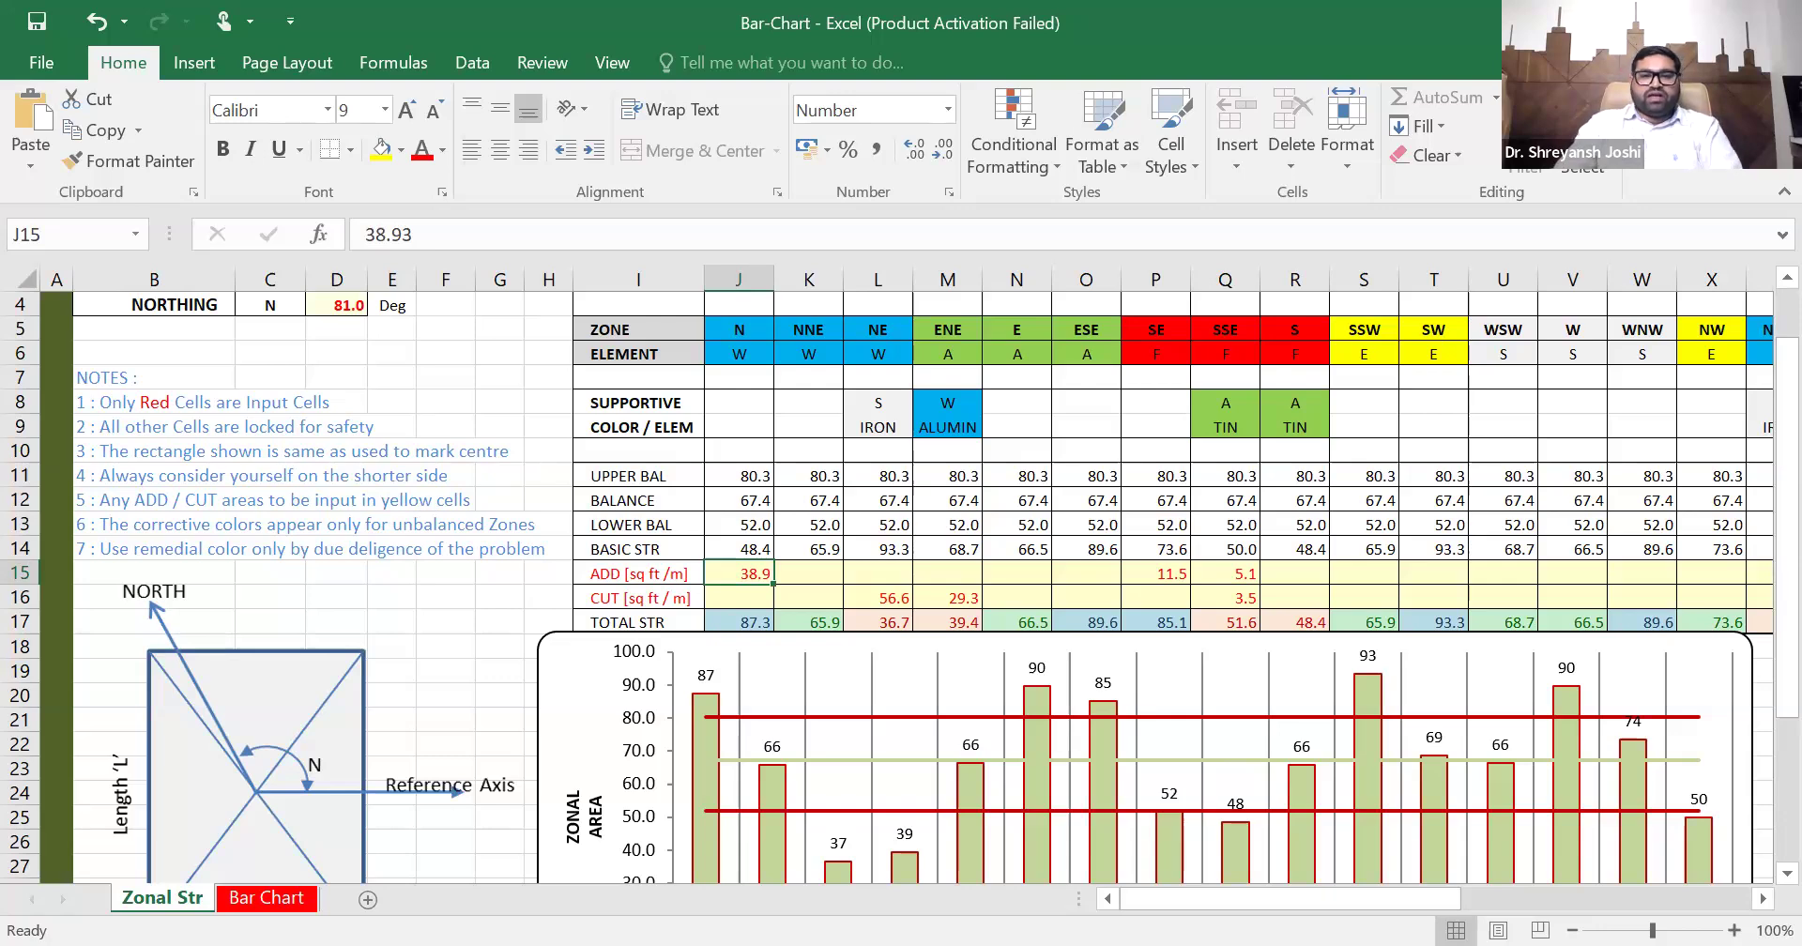
- Return to AutoCAD and copy the north-up plan with its zone wheel into the empty space between the original and the separate rectangle
key(alt+Tab)
scroll(788, 571, down, 5)
scroll(813, 688, up, 3)
key(Escape)
scroll(832, 614, up, 3)
click(851, 639)
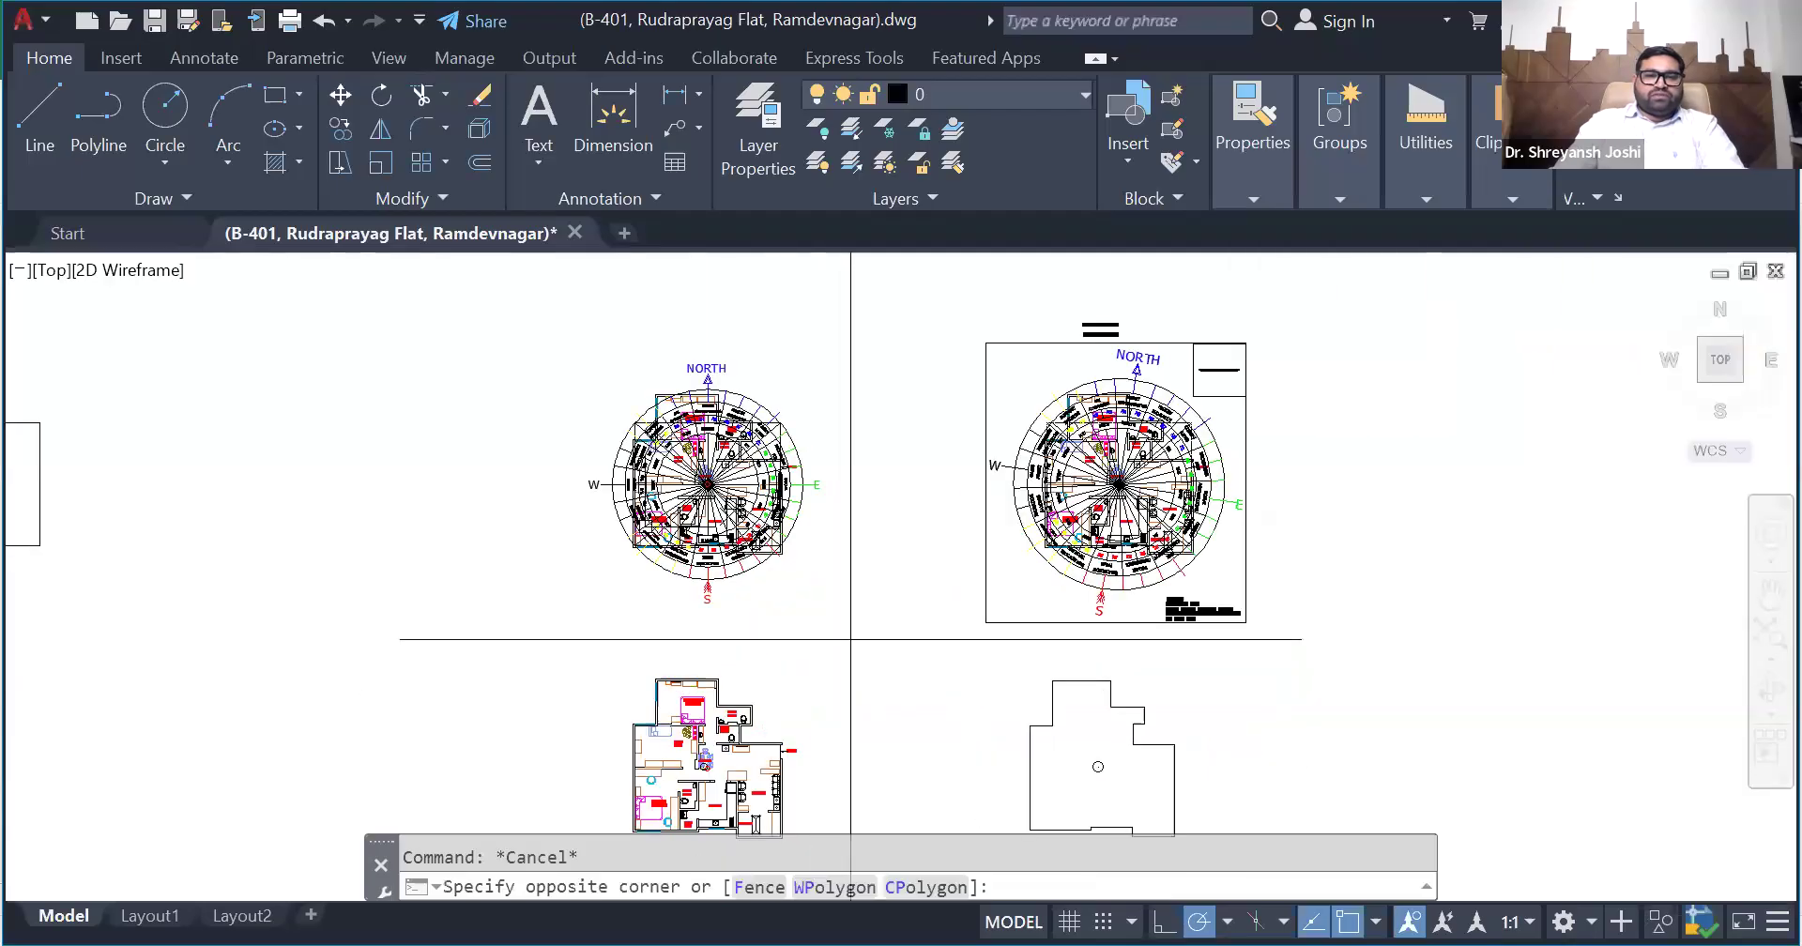
click(491, 330)
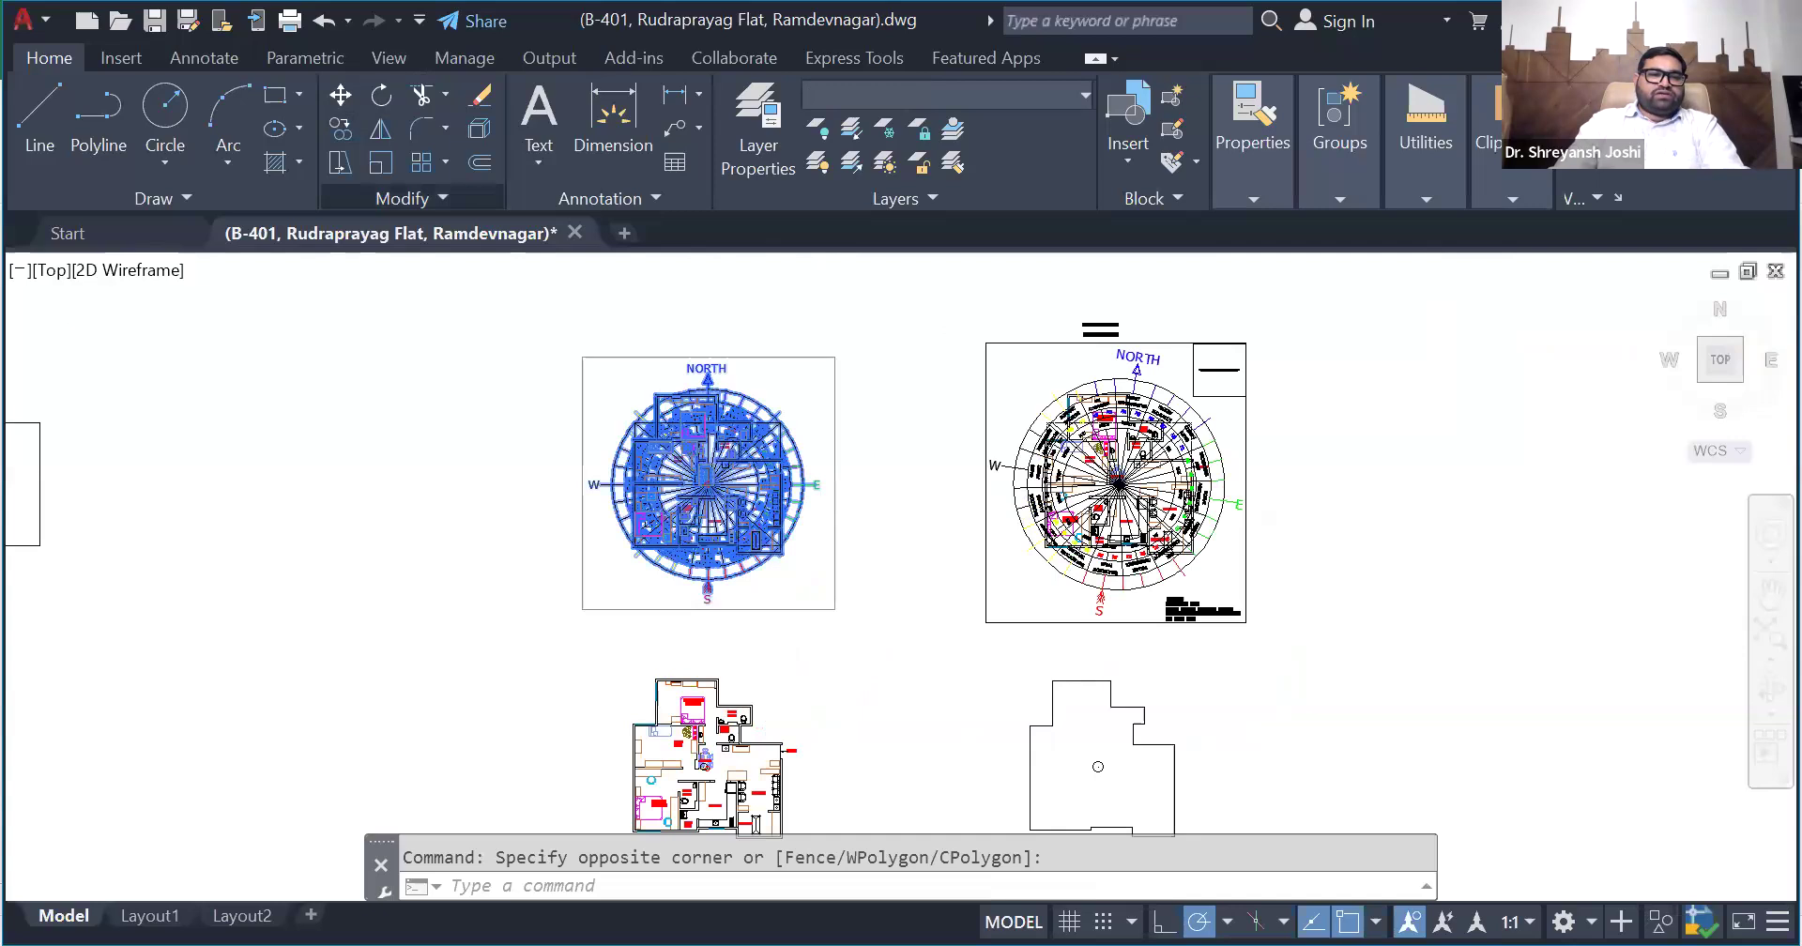
click(157, 336)
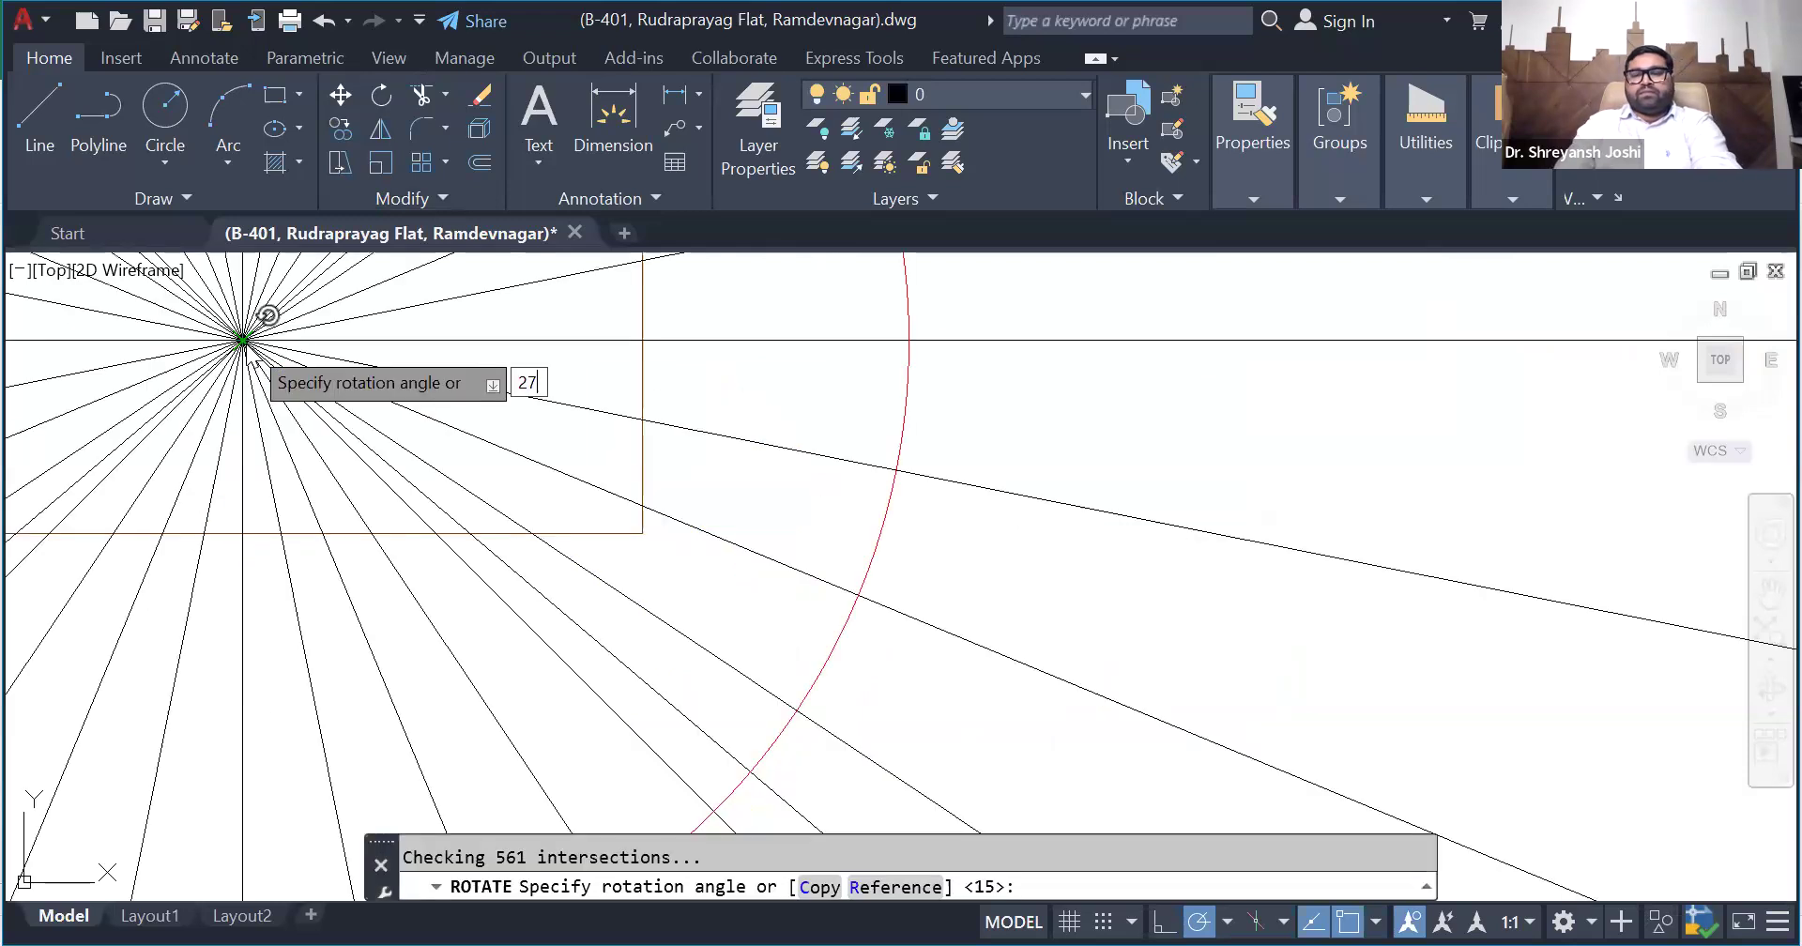
- Rotate the copied plan and zone wheel by 270 degrees about the wheel's centre
text(0)
key(Return)
scroll(424, 567, down, 6)
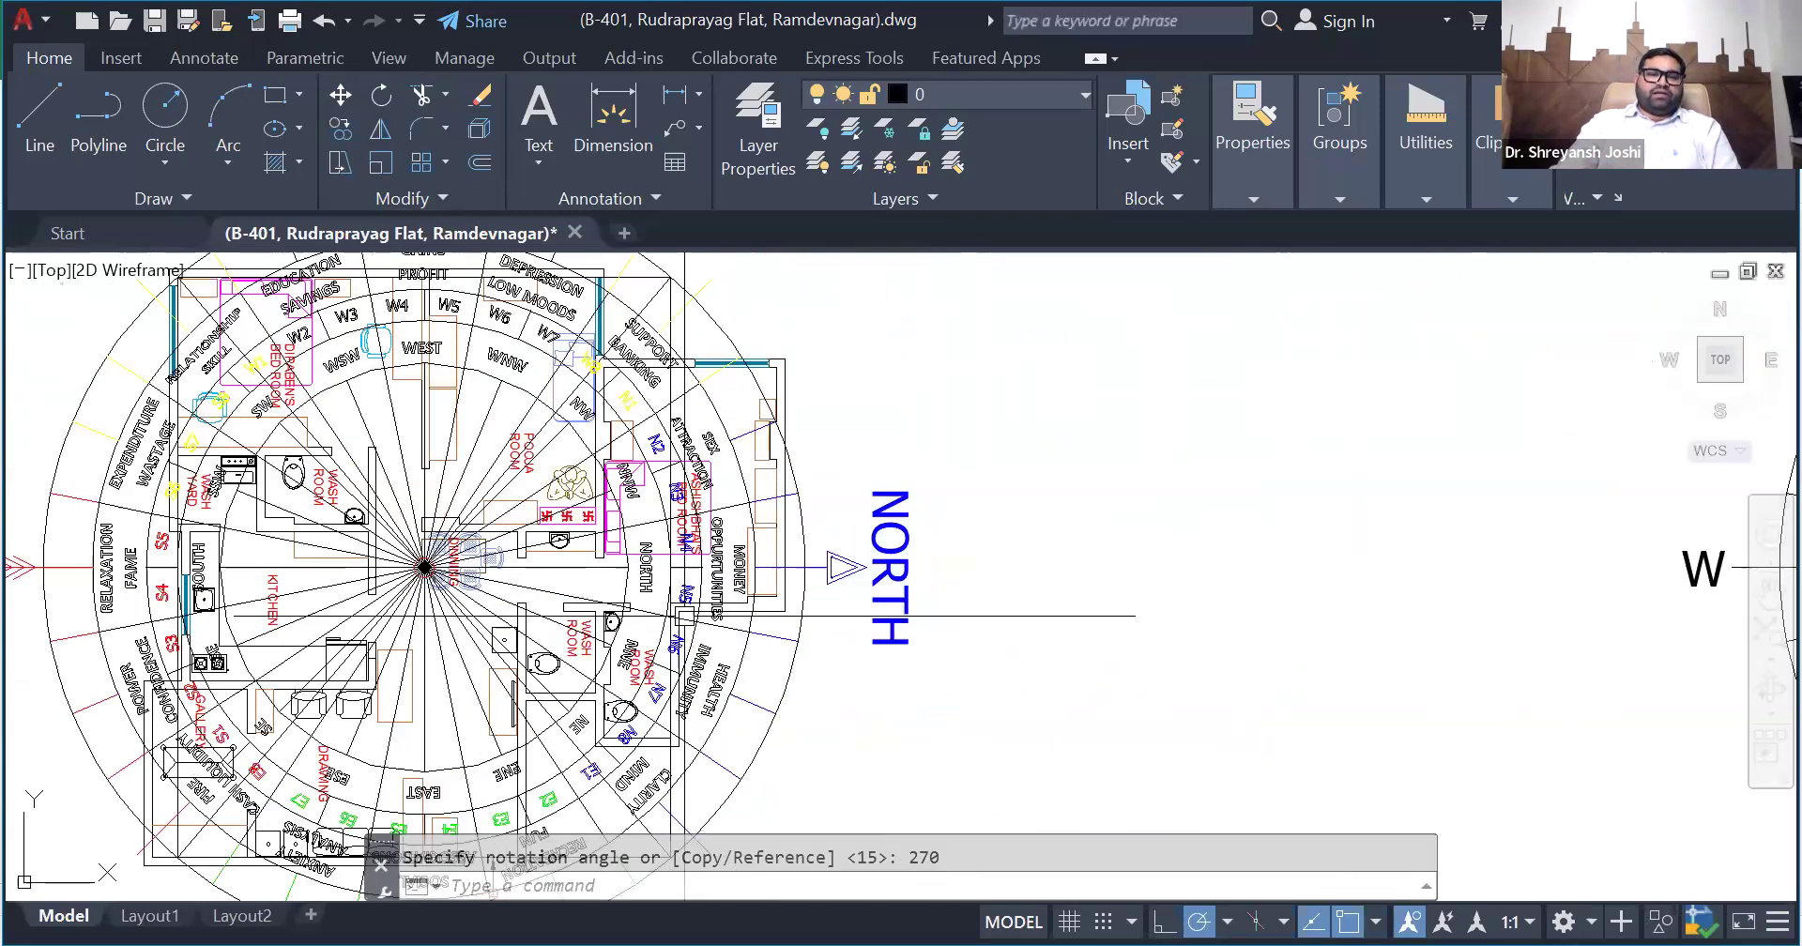
scroll(684, 616, down, 4)
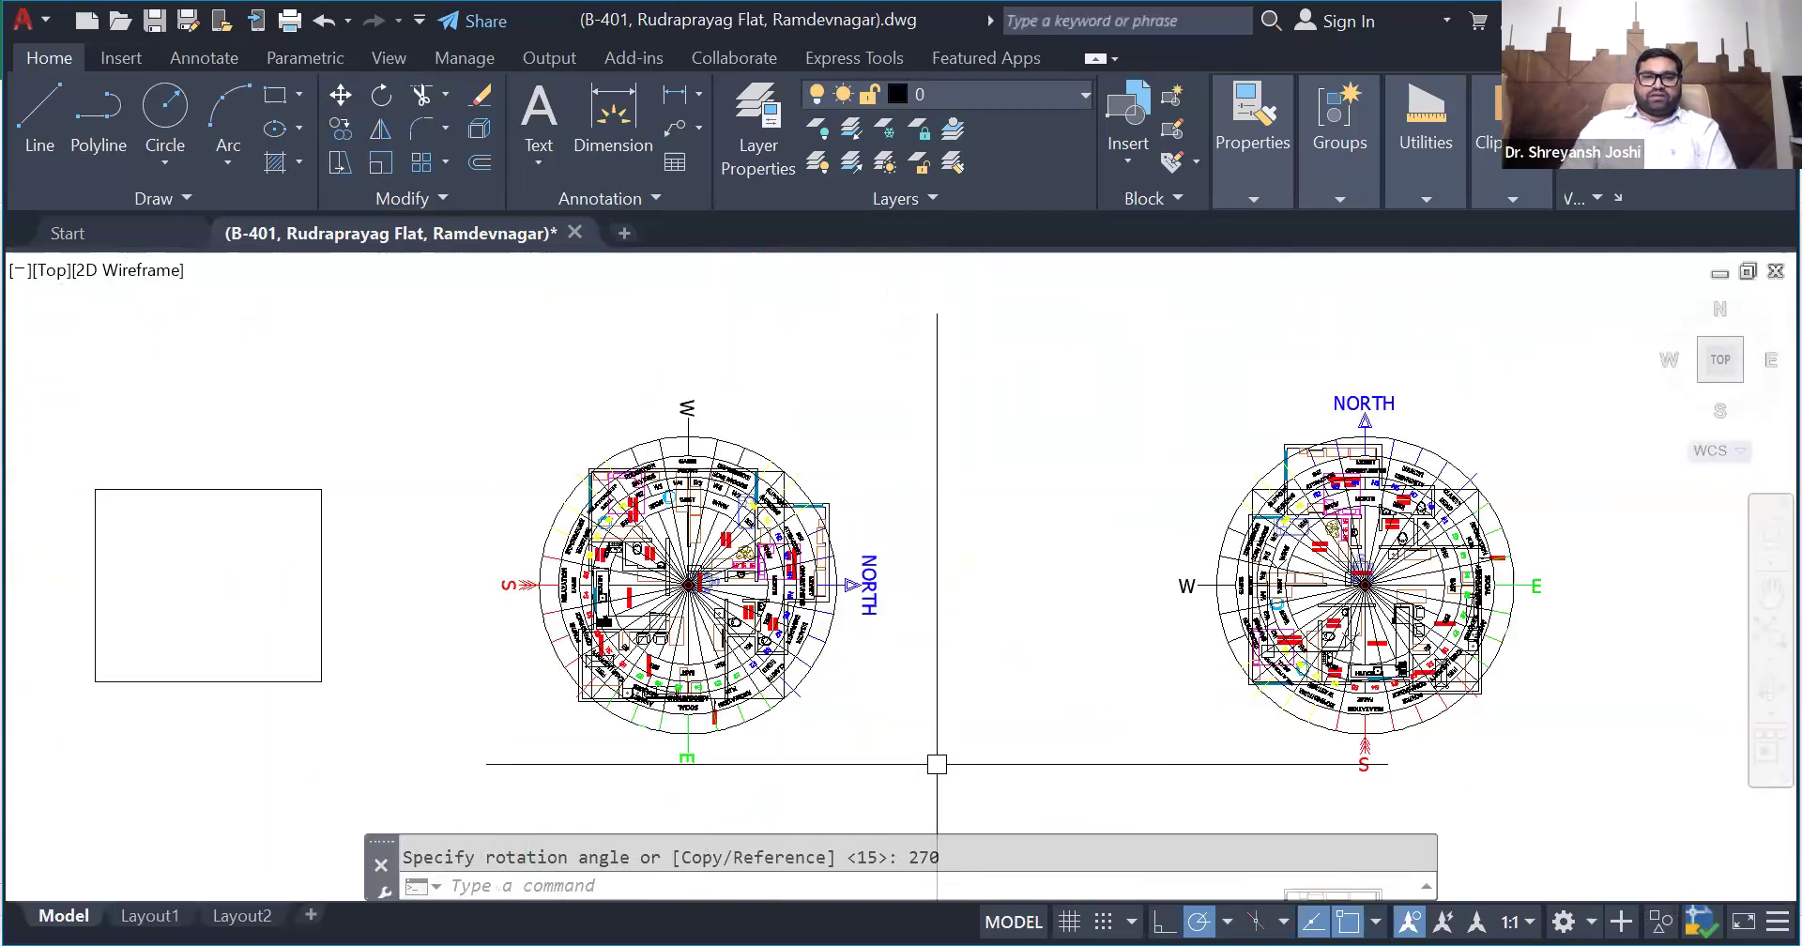
- Rotate only the copied plan's zone wheel by 351 degrees about the wheel's centre
click(865, 585)
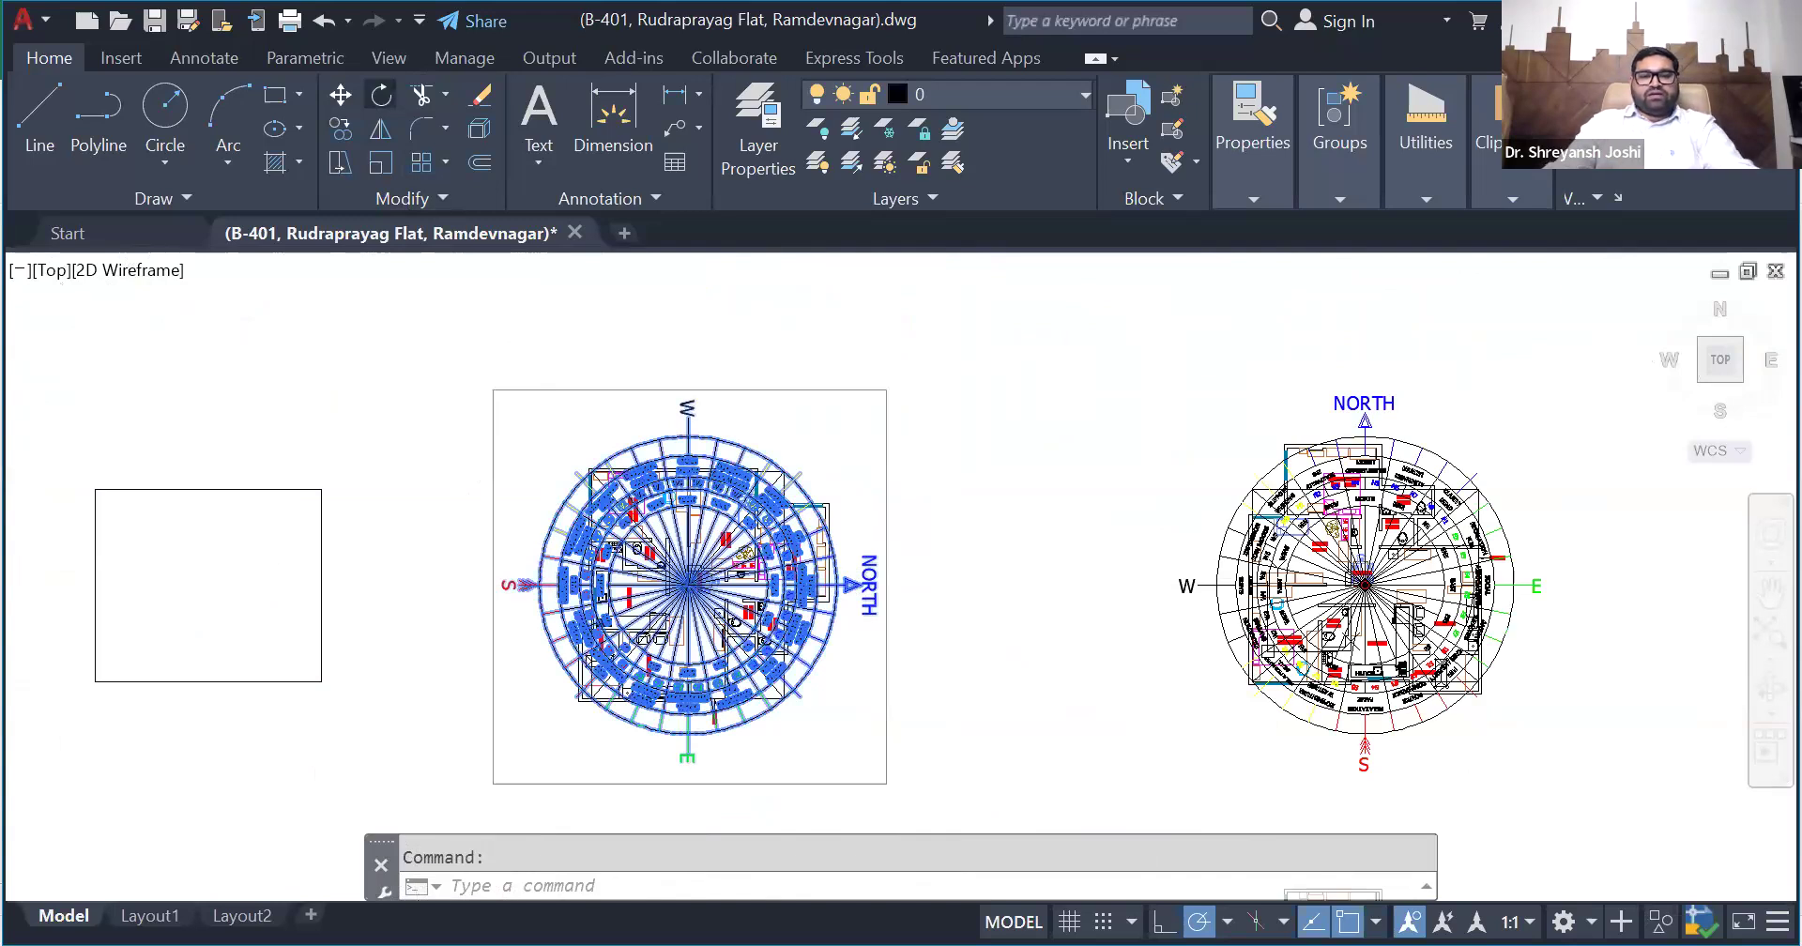
click(381, 95)
scroll(687, 587, up, 20)
click(695, 480)
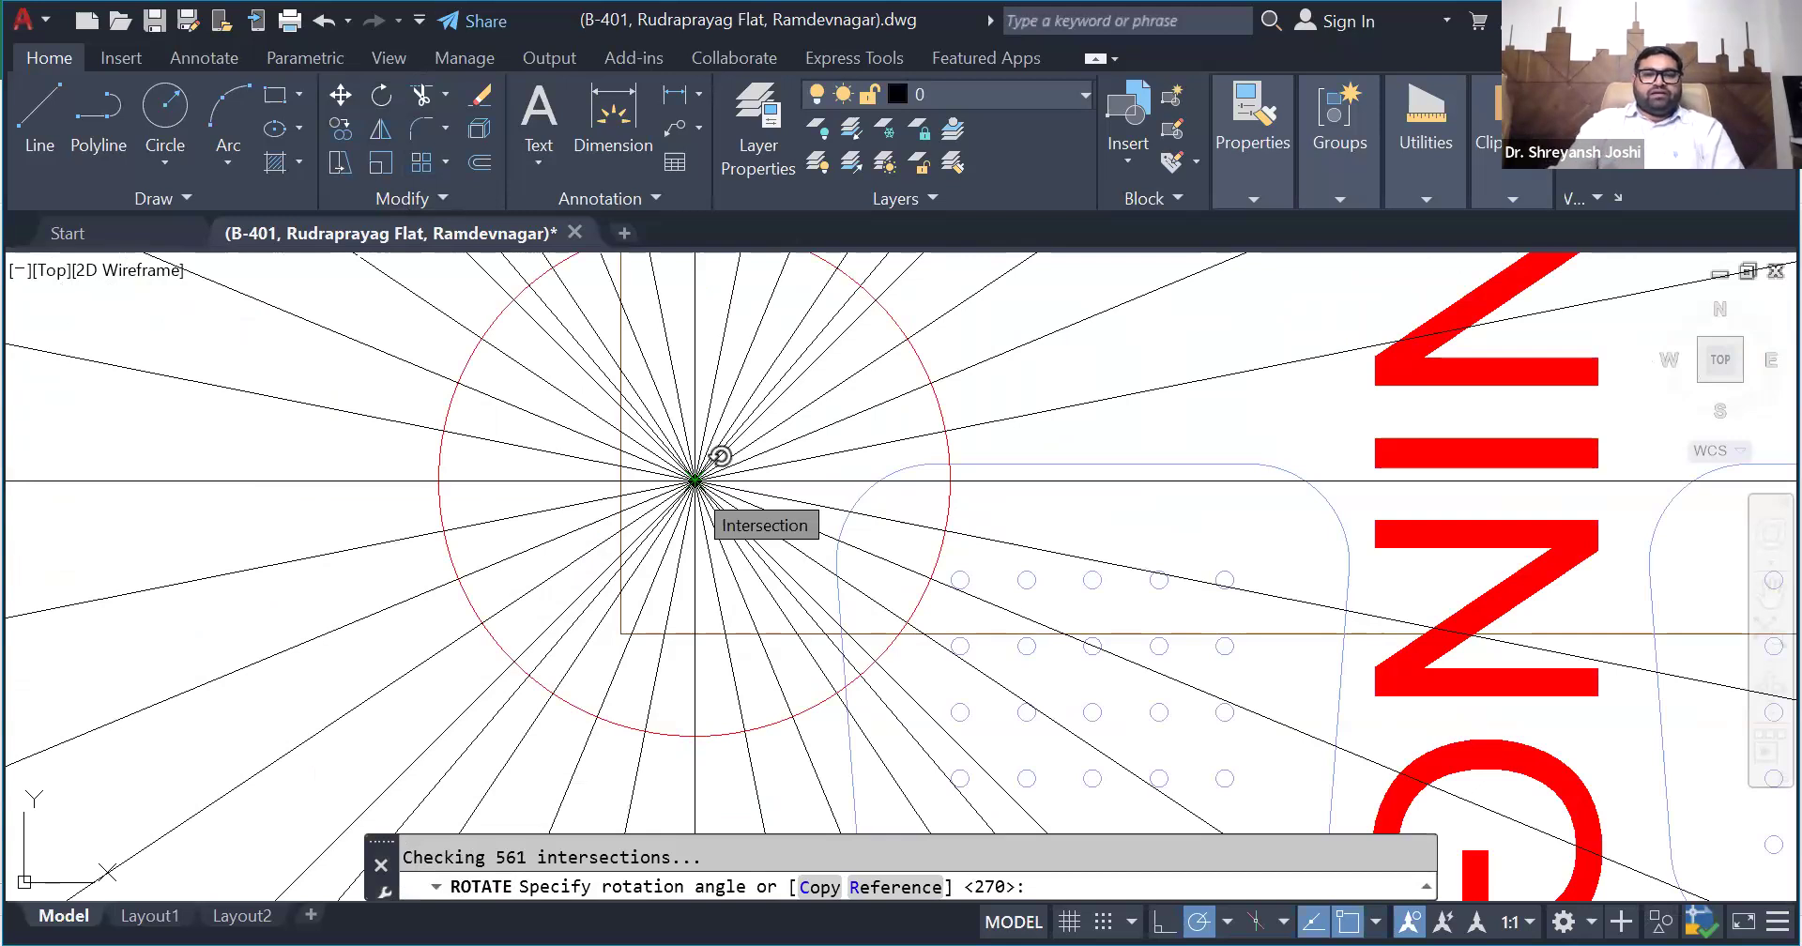
text(351)
key(Return)
scroll(619, 574, down, 10)
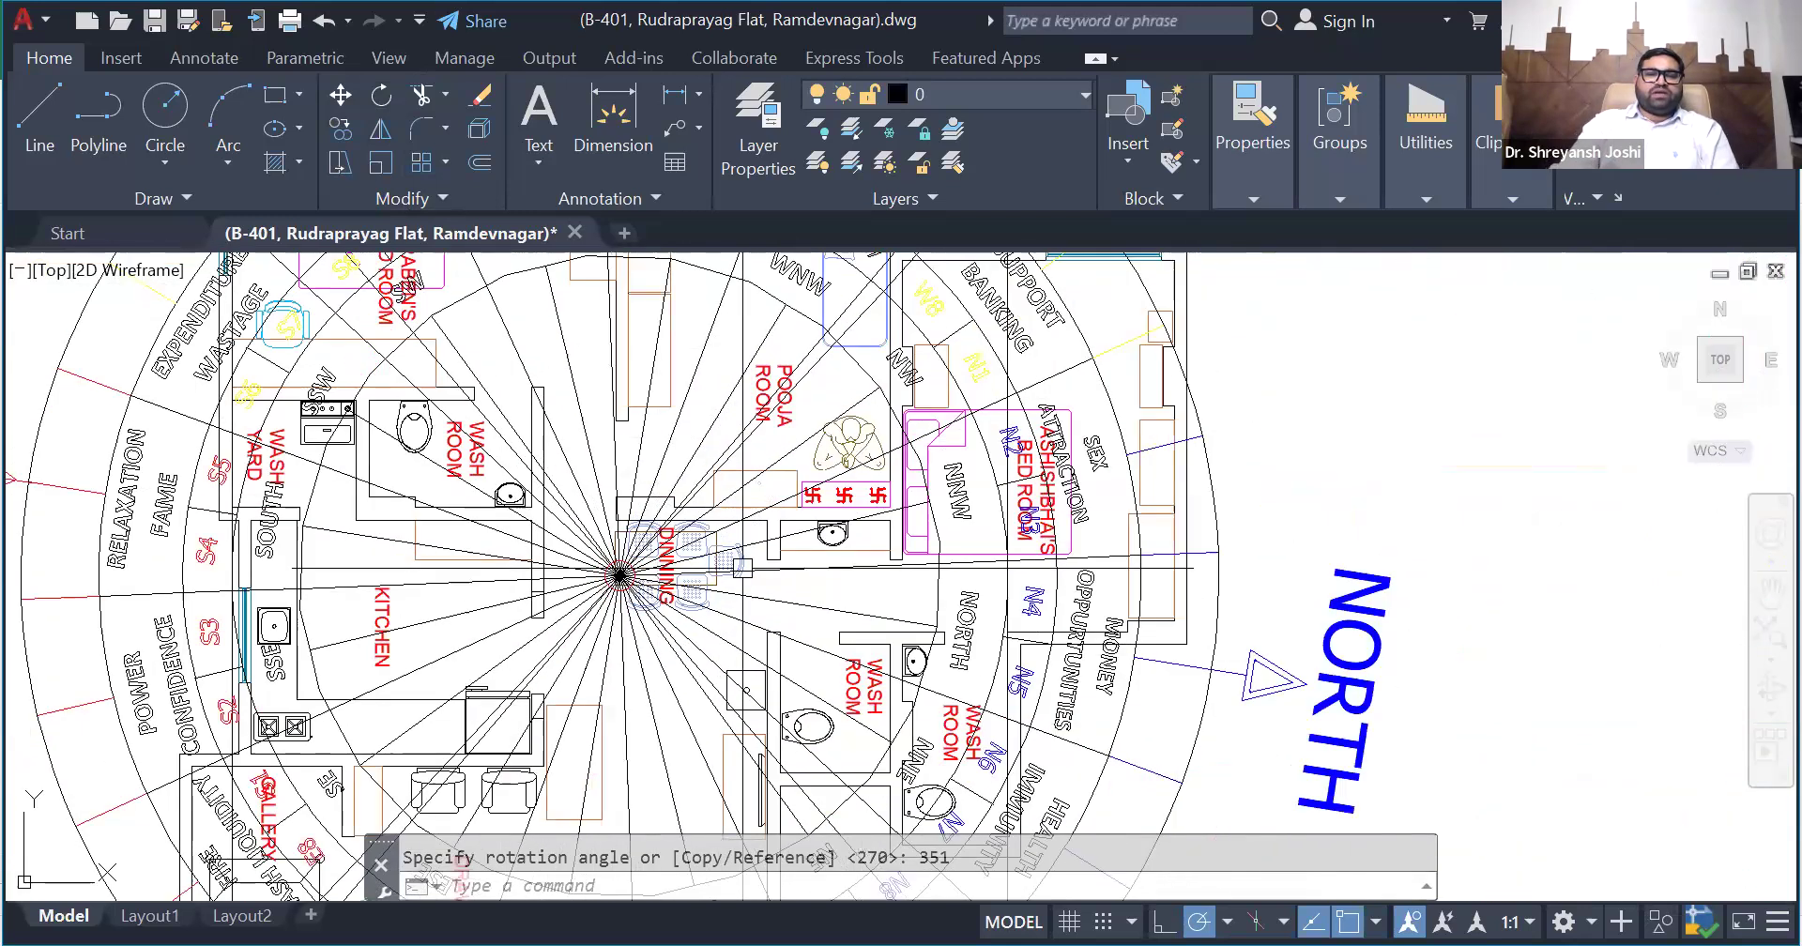
scroll(741, 568, down, 5)
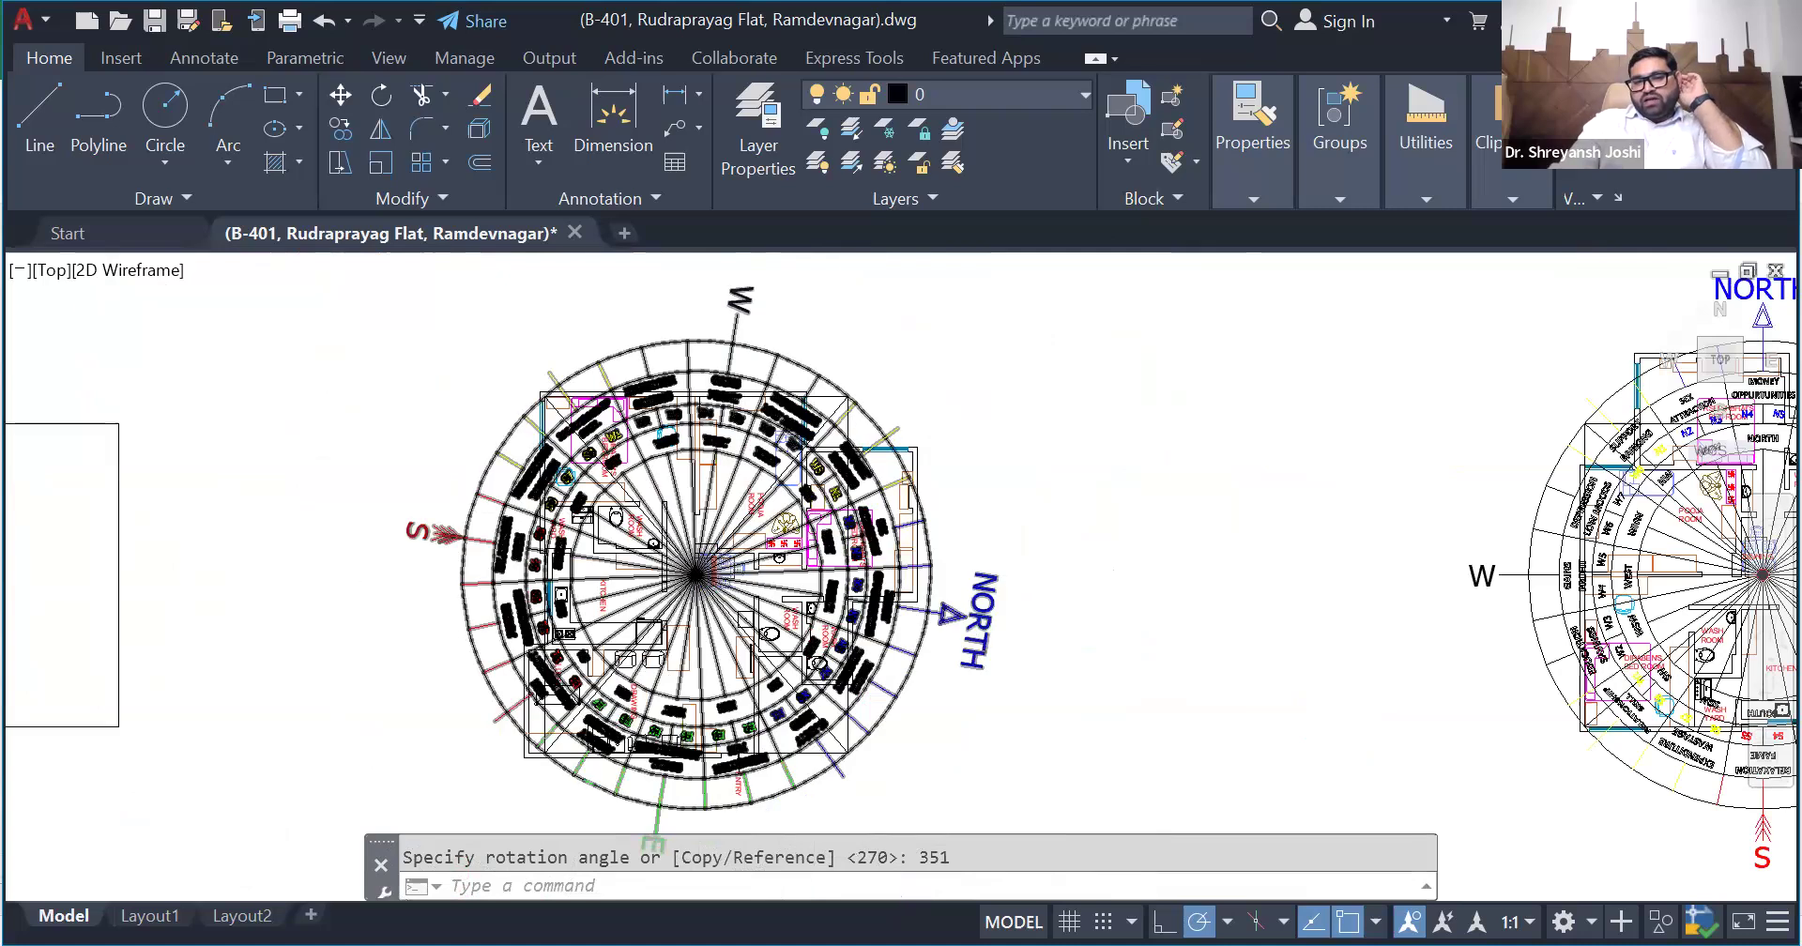
scroll(820, 568, down, 3)
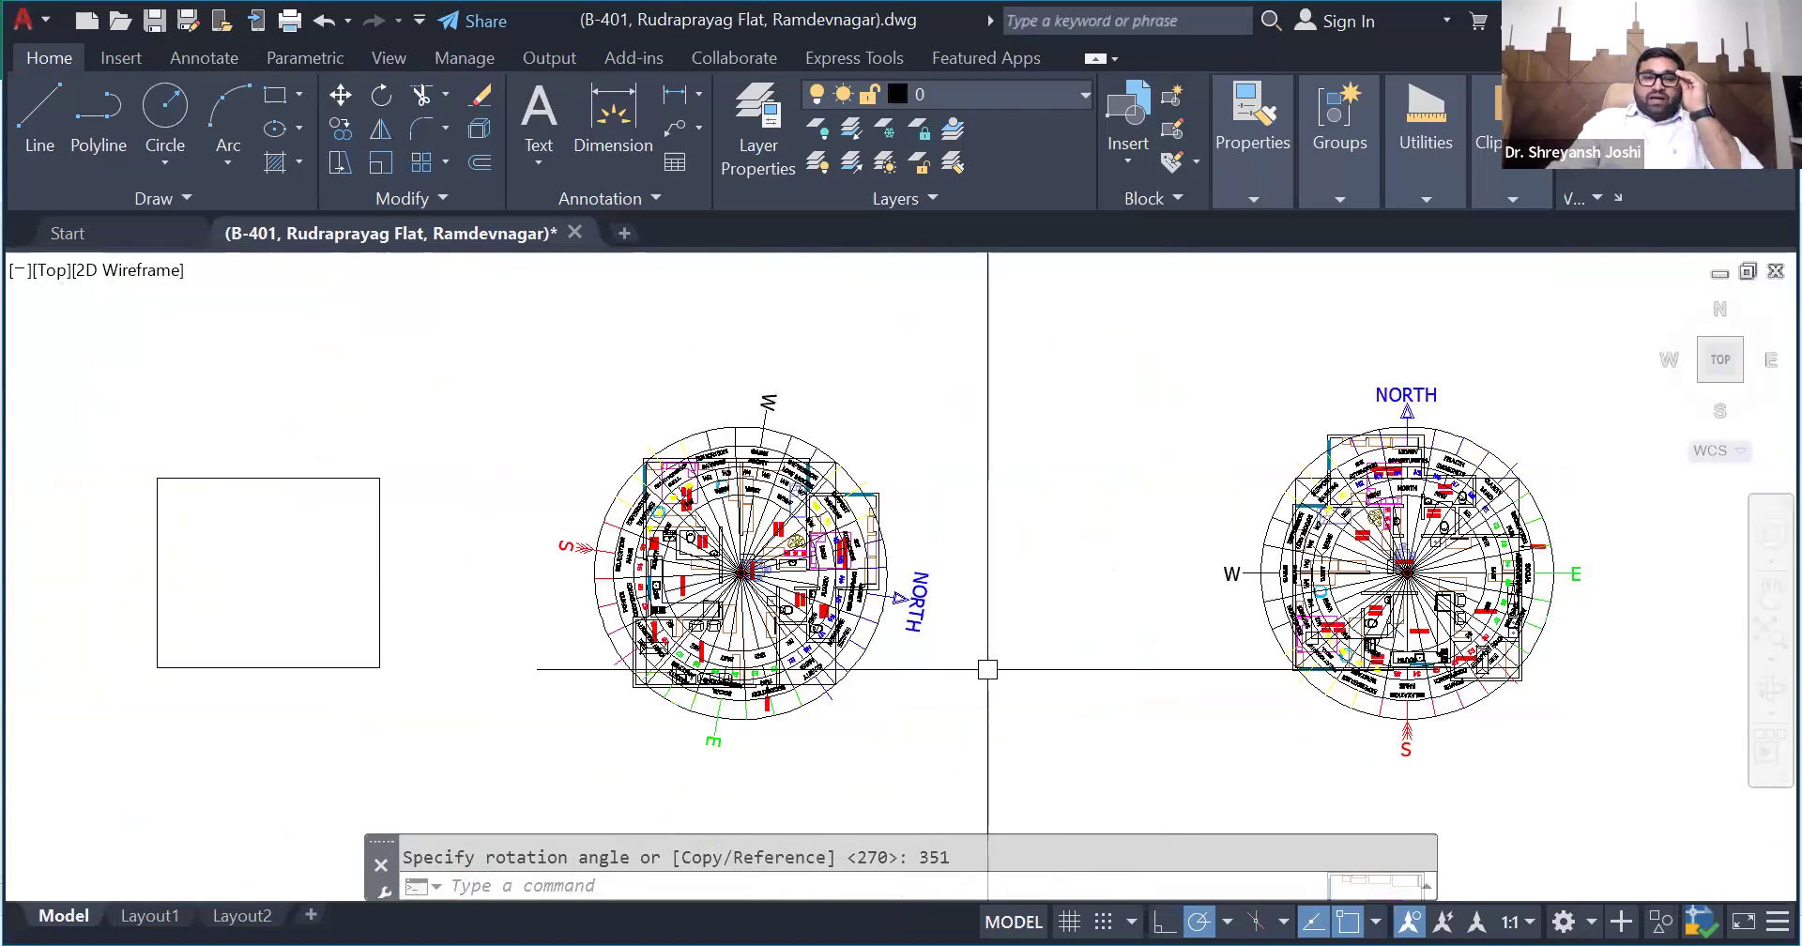
- Select the copied plan's bounding rectangle and examine how the rotated zone wheel sits against it
scroll(886, 657, down, 3)
scroll(865, 648, up, 3)
scroll(864, 704, up, 3)
scroll(914, 732, down, 3)
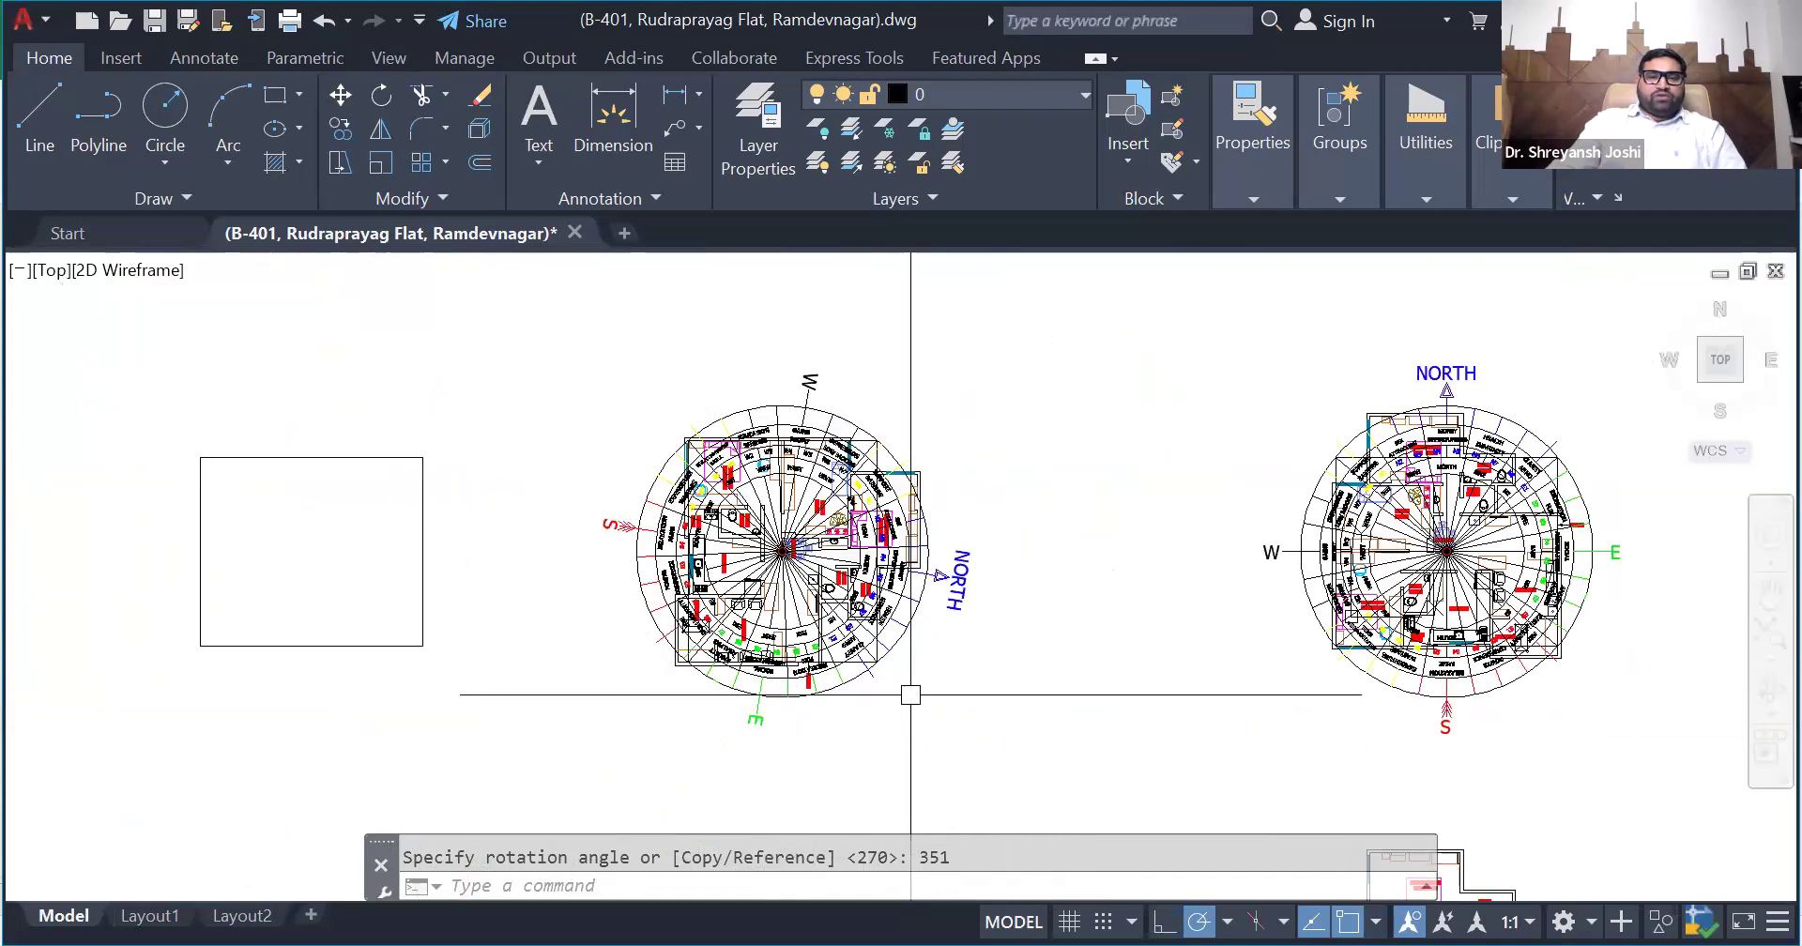
scroll(876, 449, up, 2)
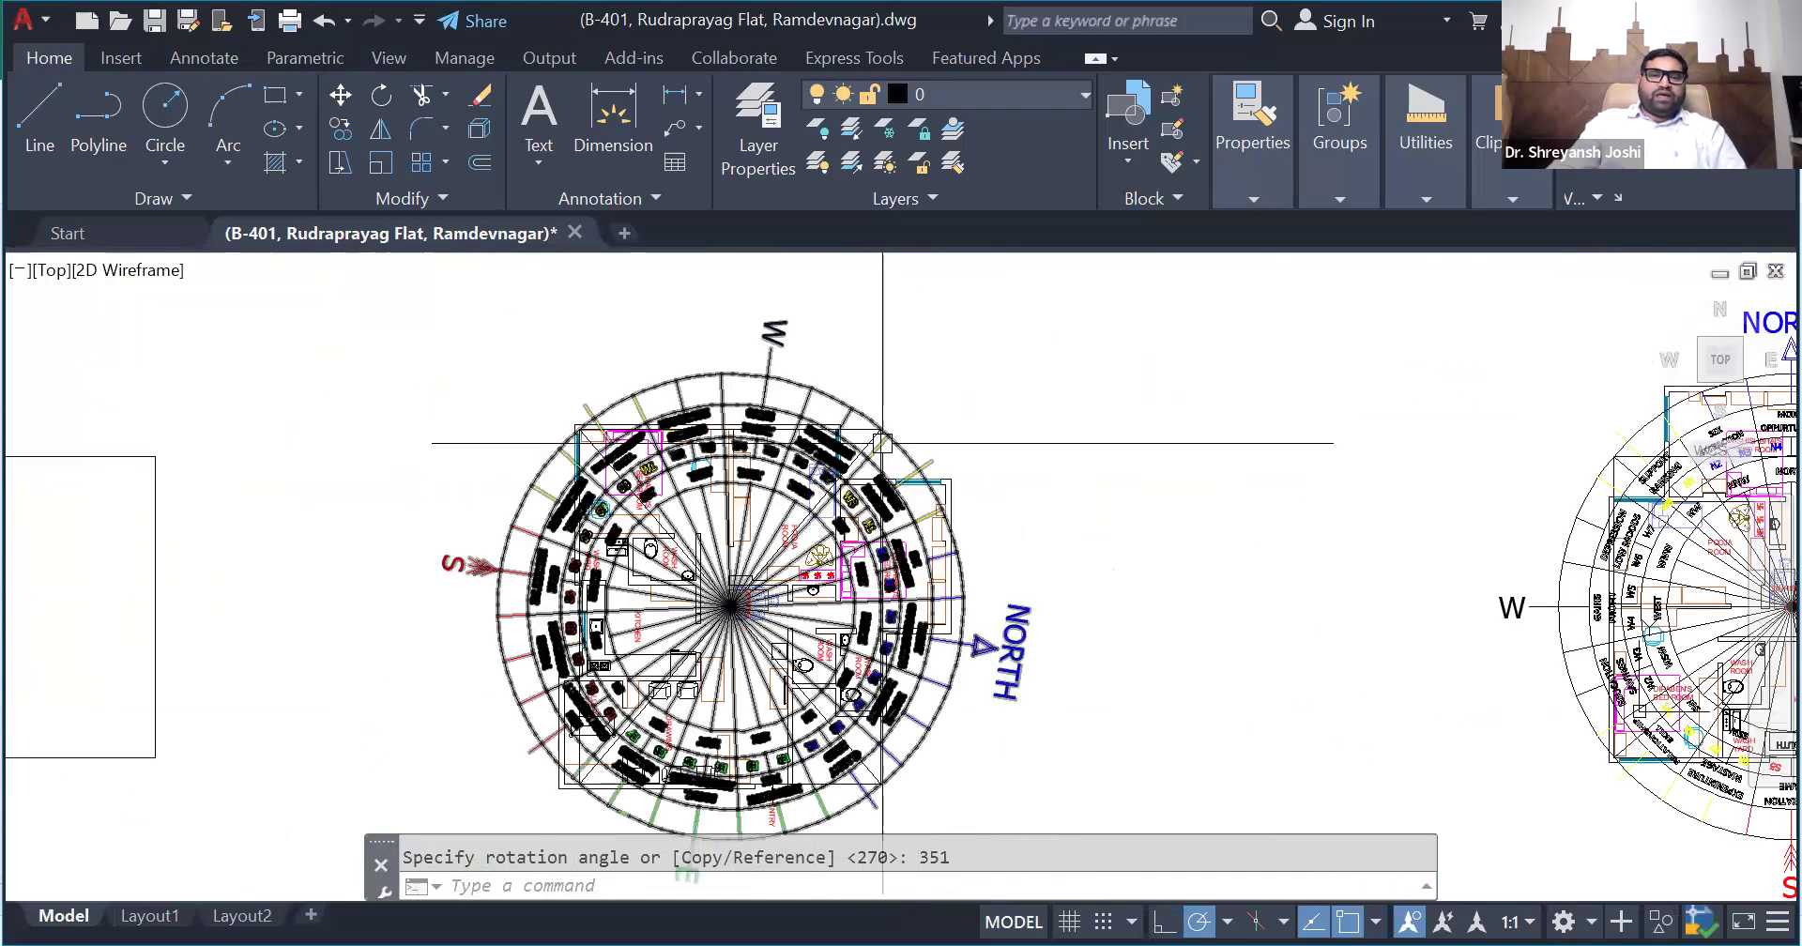
scroll(877, 449, up, 2)
key(Return)
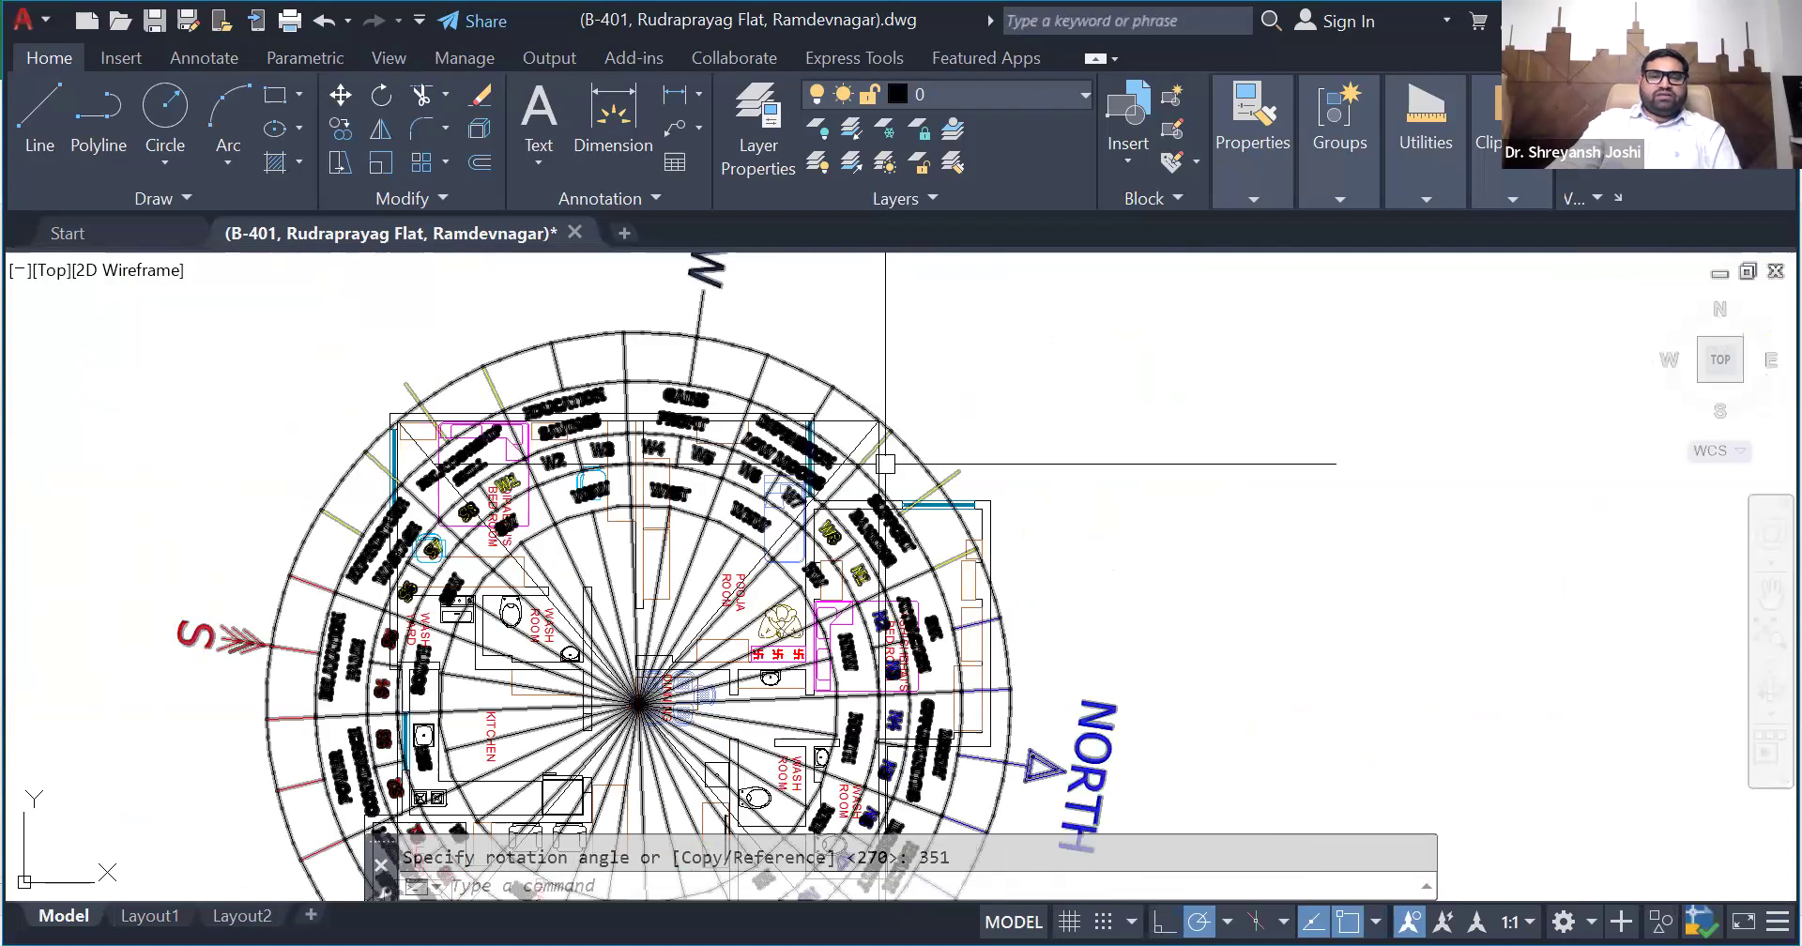
scroll(953, 415, down, 2)
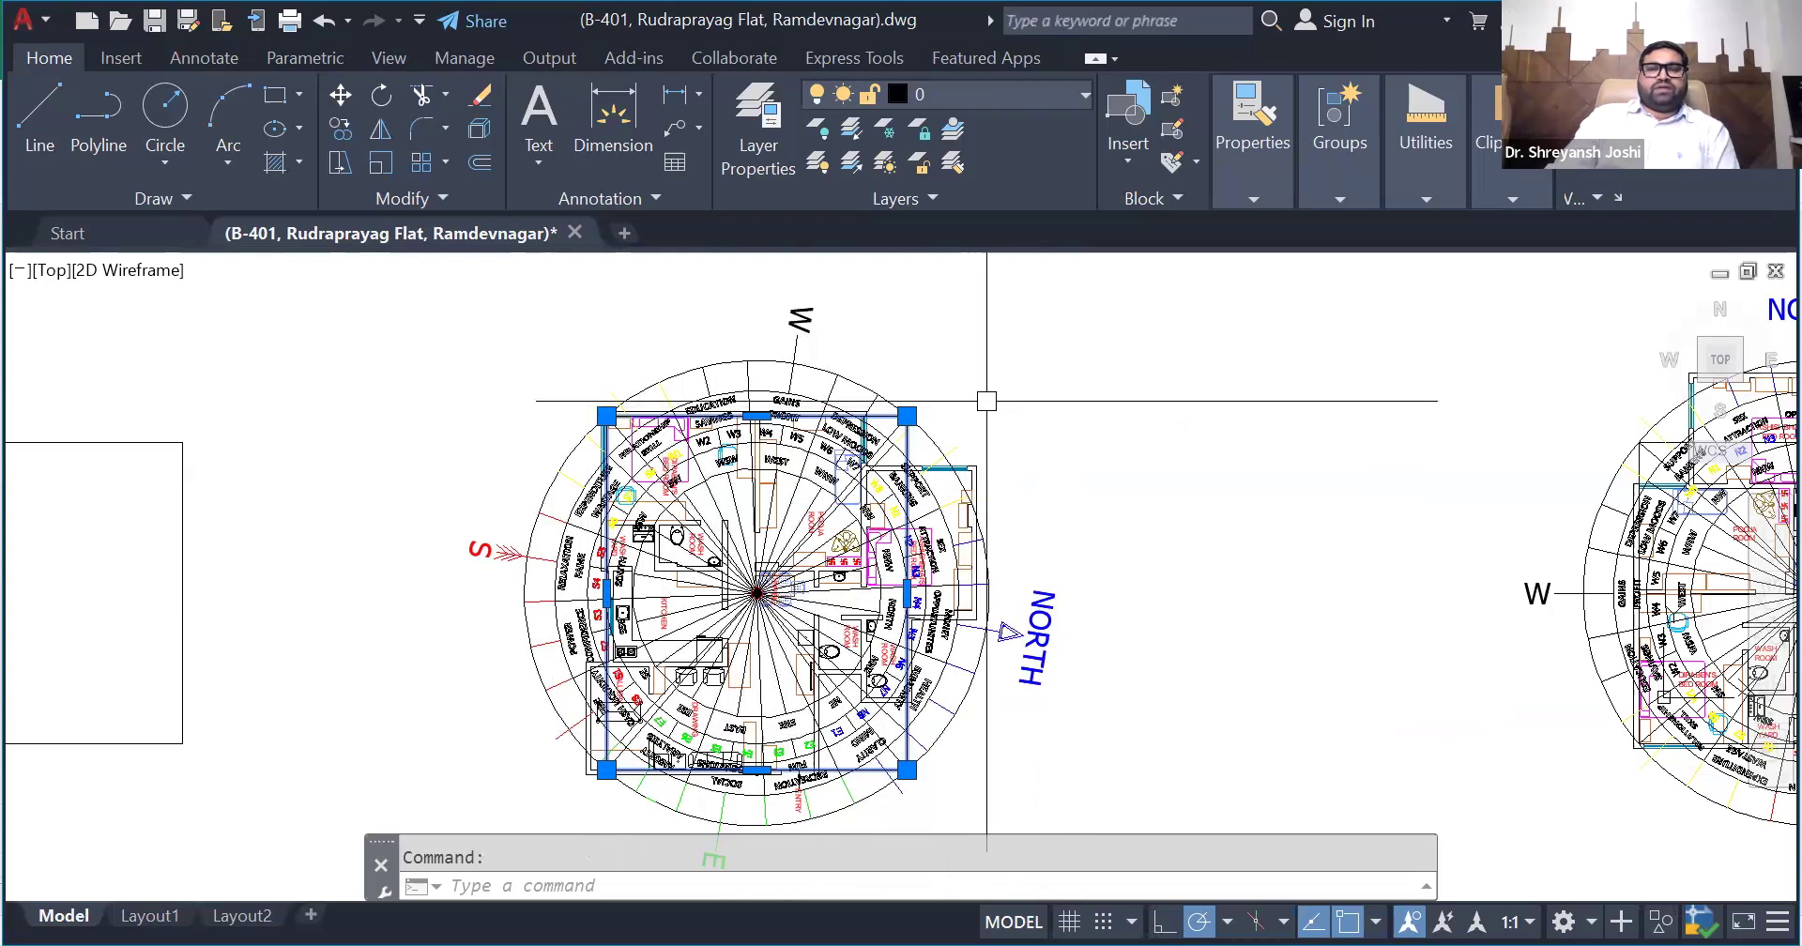
scroll(708, 484, down, 2)
scroll(650, 510, down, 2)
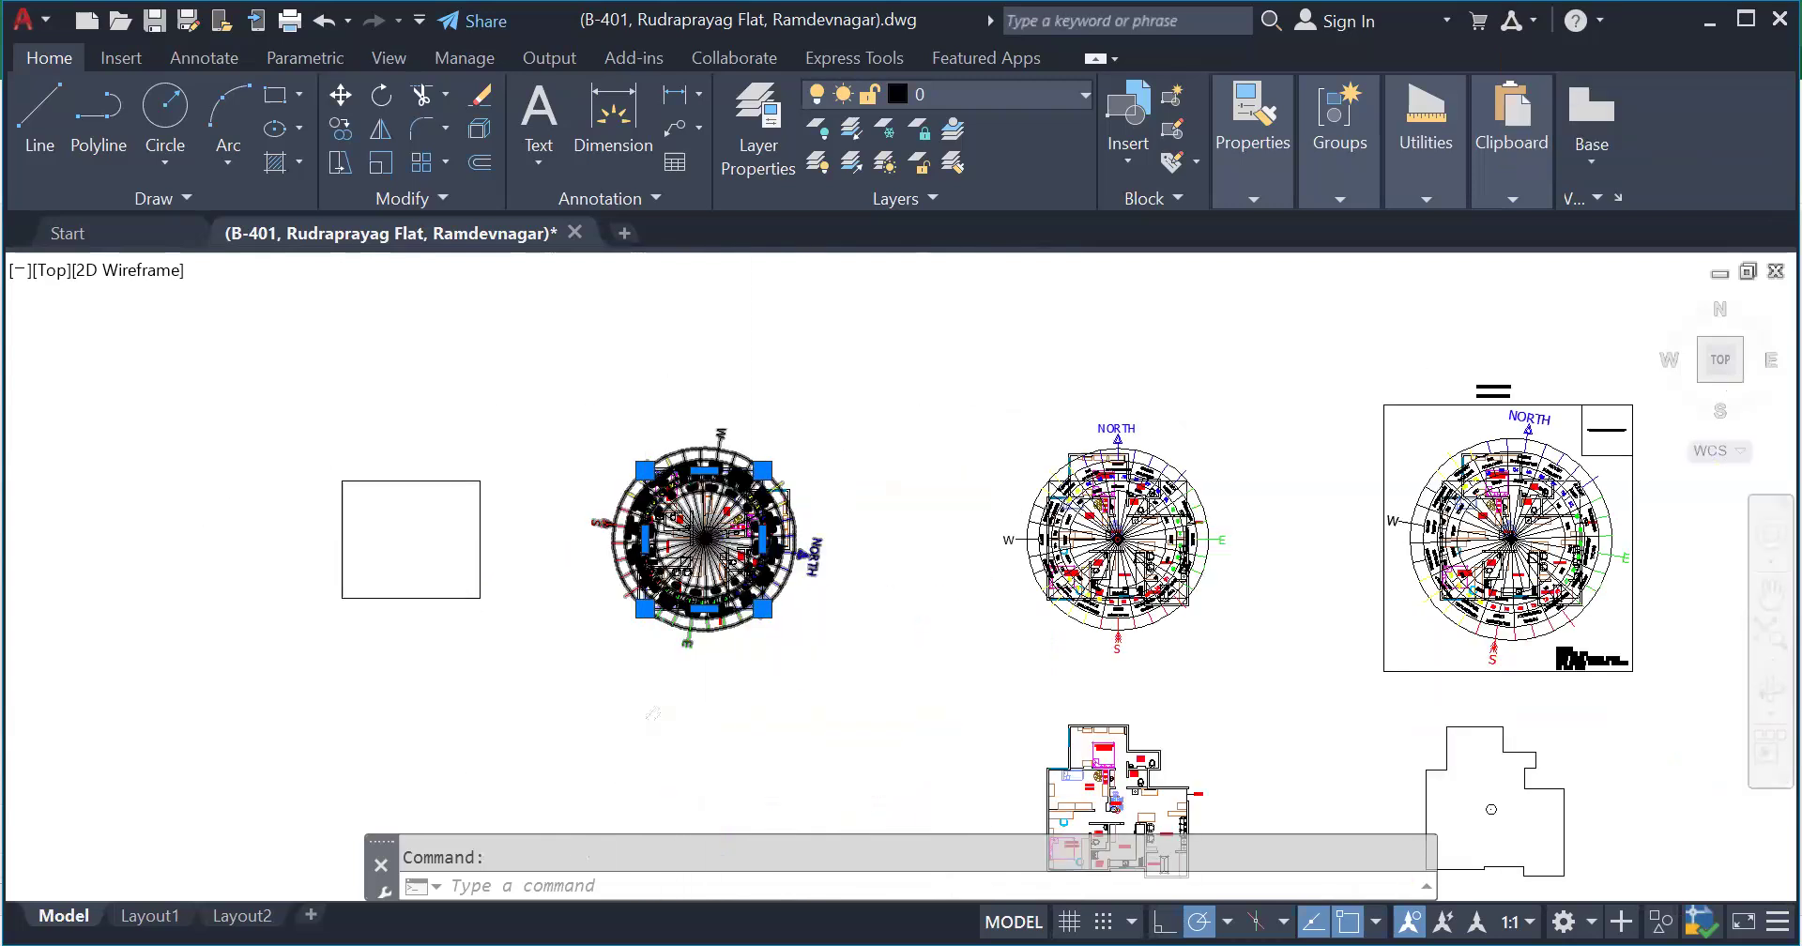
scroll(817, 544, up, 2)
scroll(817, 545, up, 2)
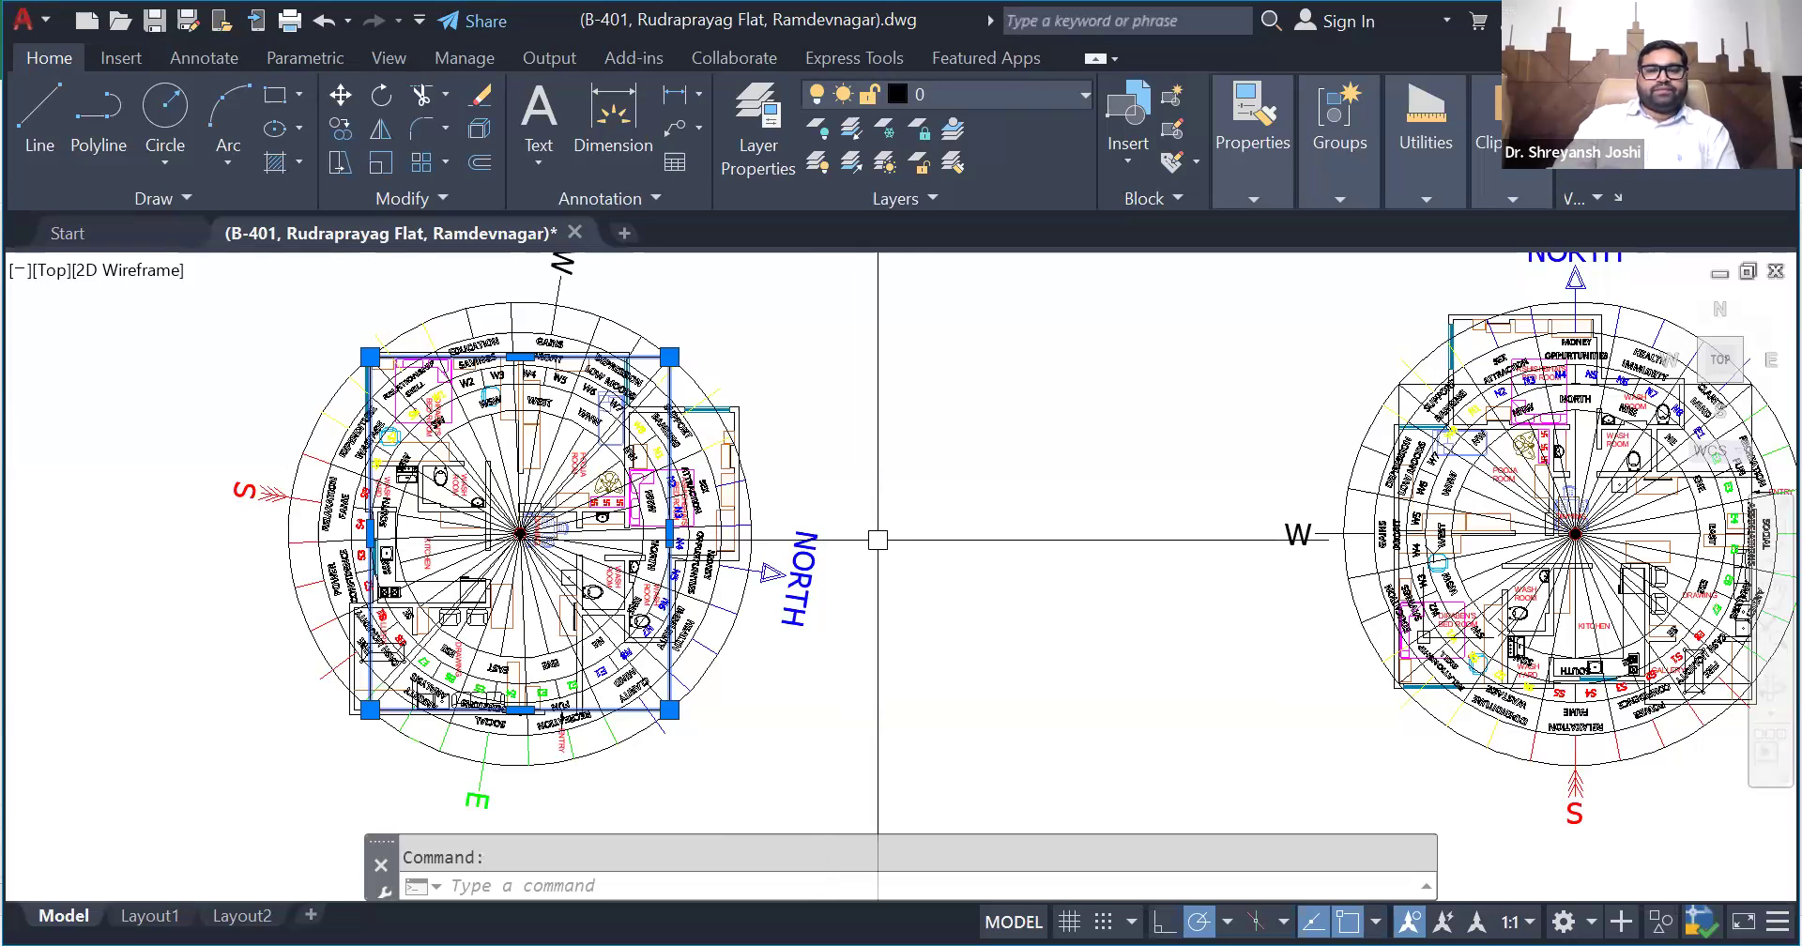
- Rotate the copied plan together with its zone wheel by 180 degrees about the wheel's centre
scroll(877, 540, down, 3)
click(930, 729)
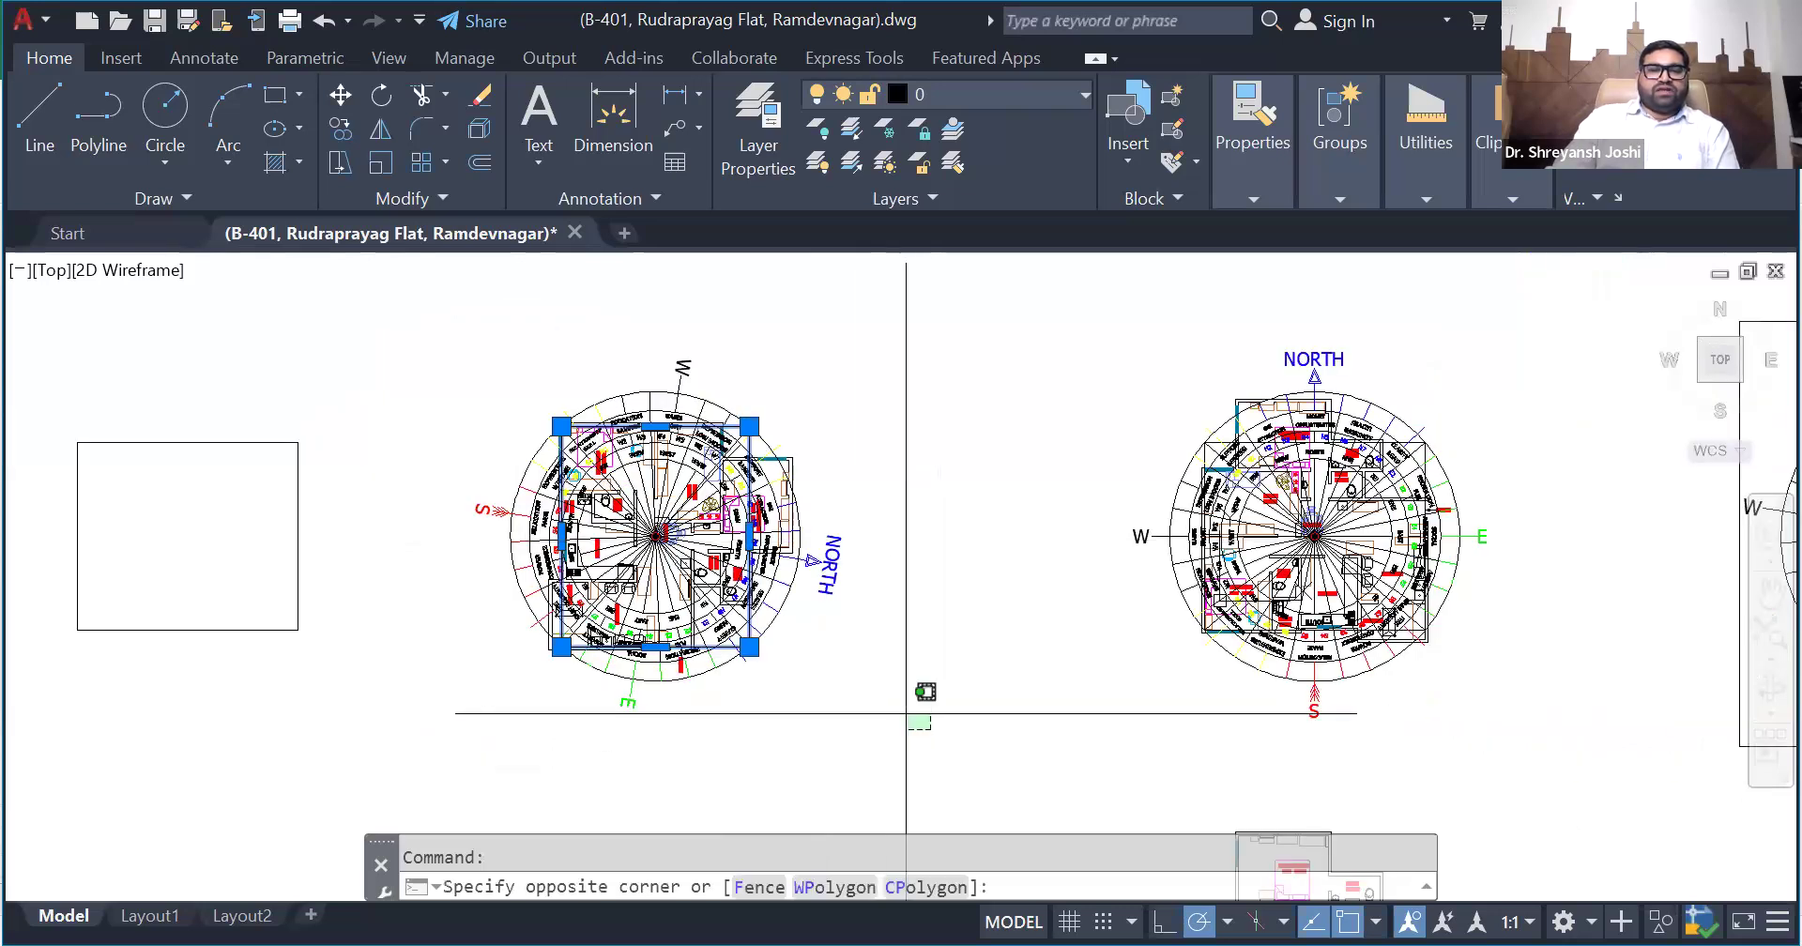
click(442, 305)
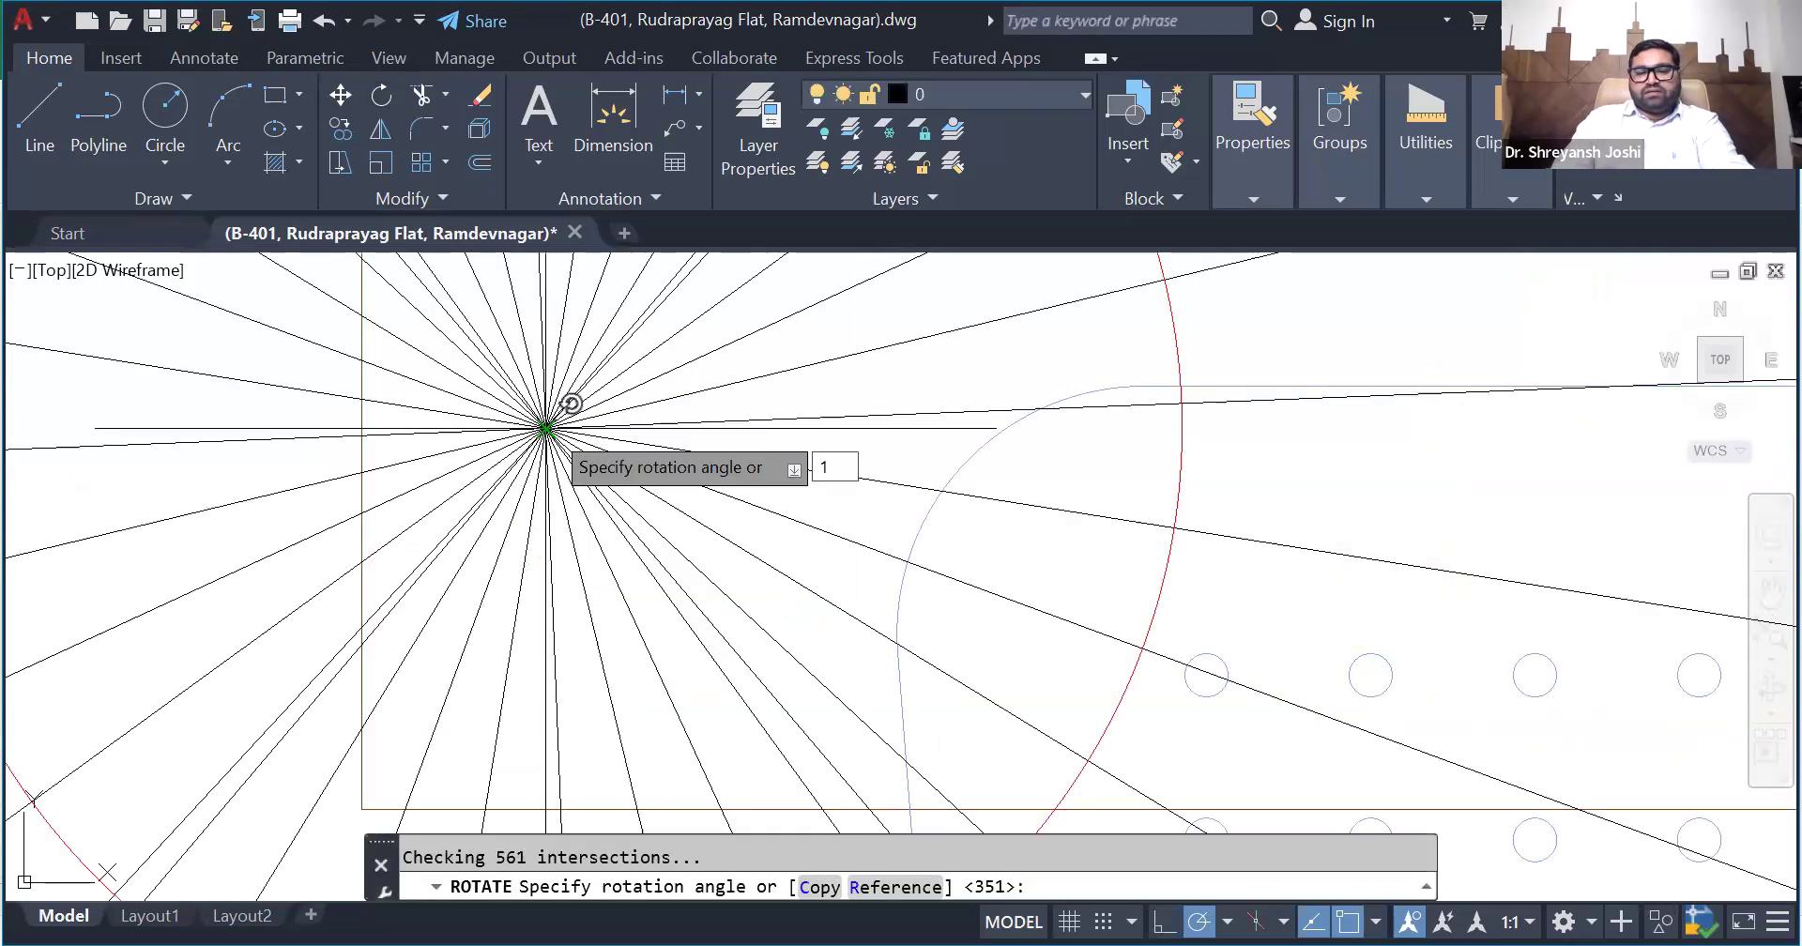
text(80)
key(Return)
scroll(649, 584, down, 5)
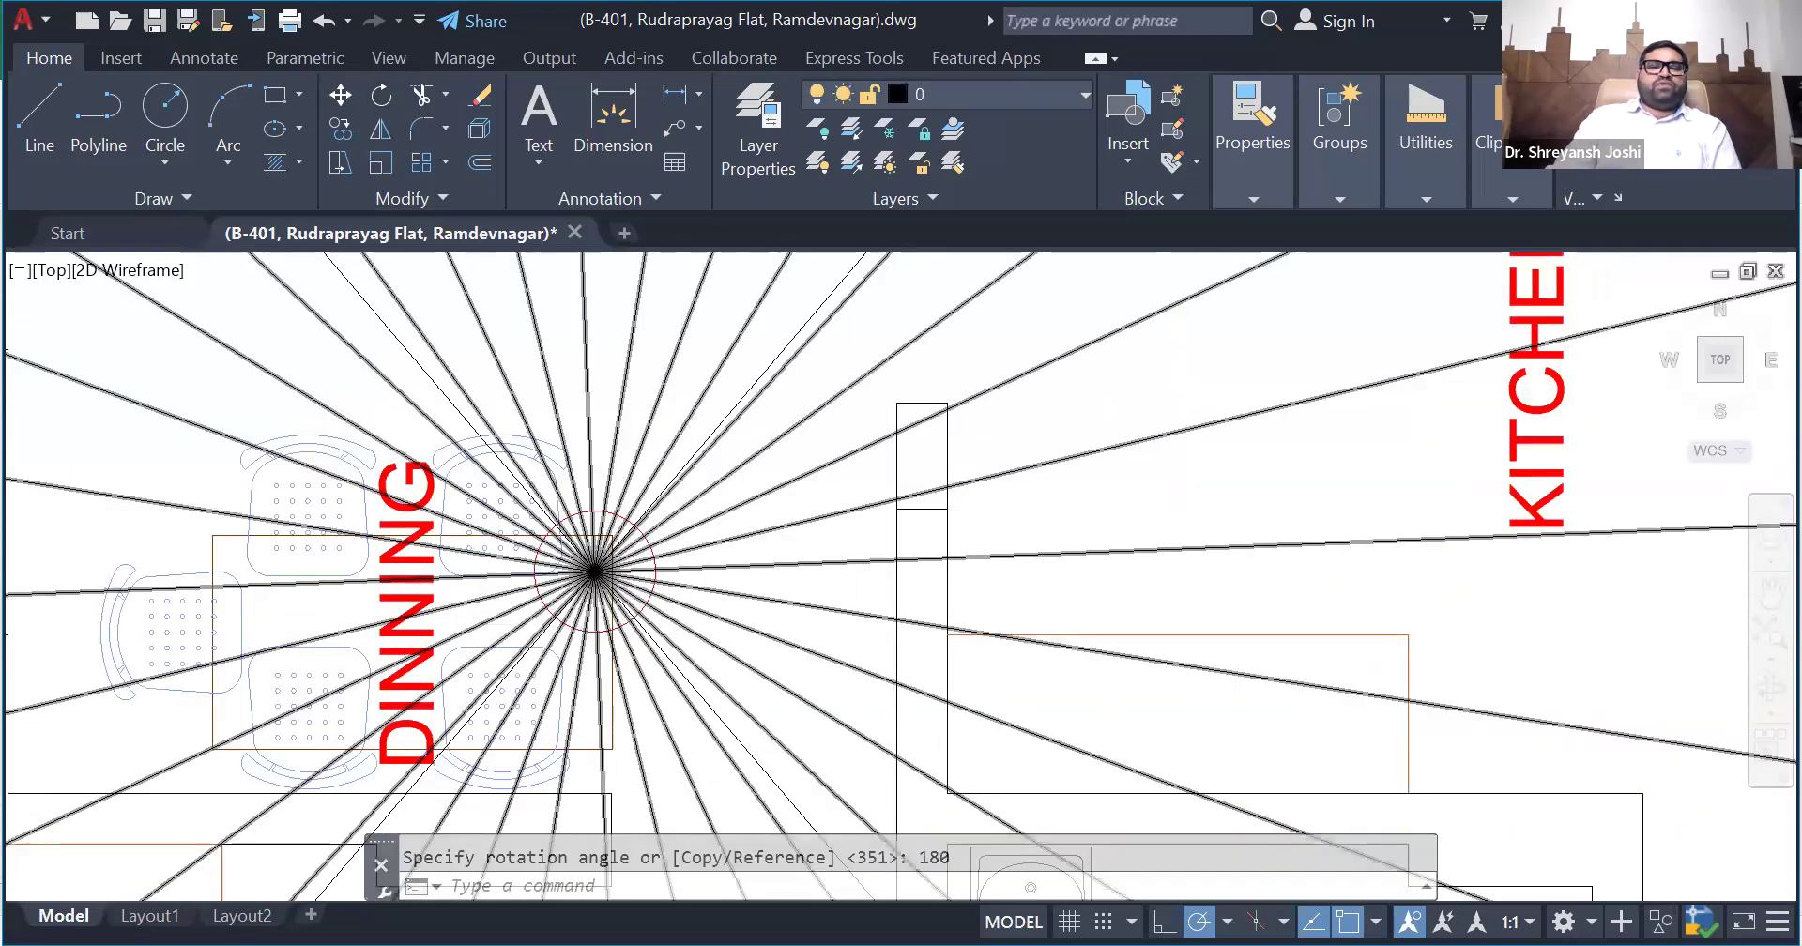
scroll(650, 585, down, 2)
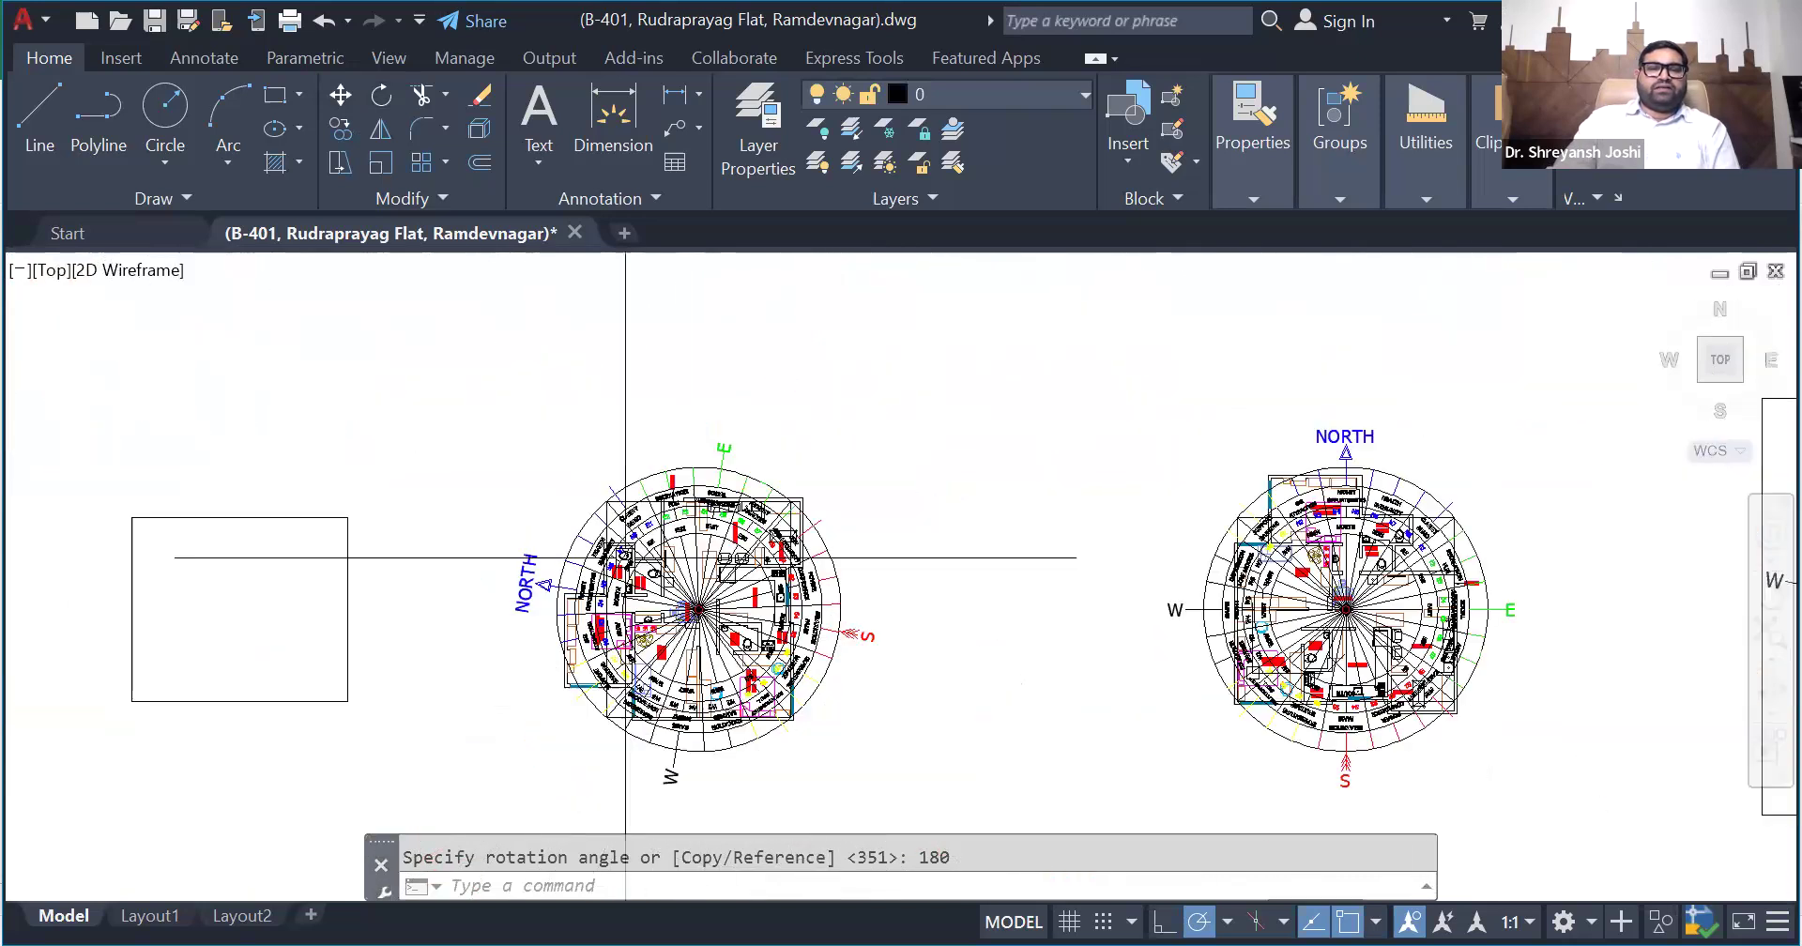
- Select the bounding rectangle of the rotated plan copy and look over the plan's orientation
scroll(832, 778, up, 2)
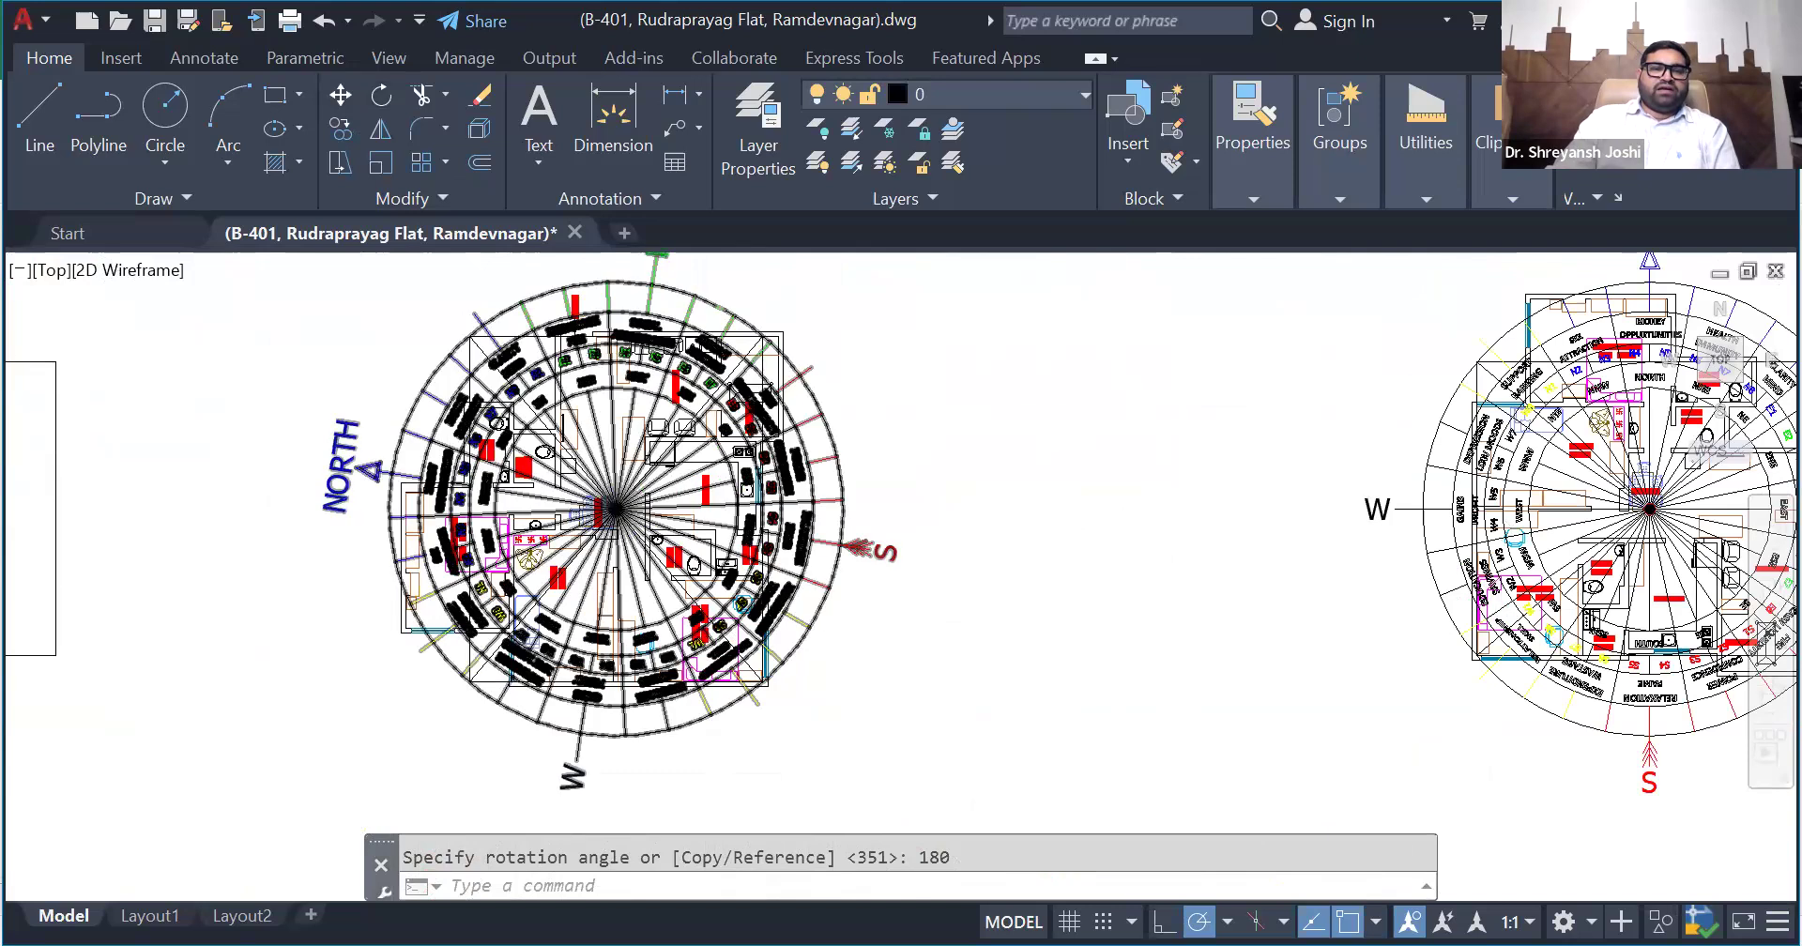
scroll(474, 353, up, 2)
key(Return)
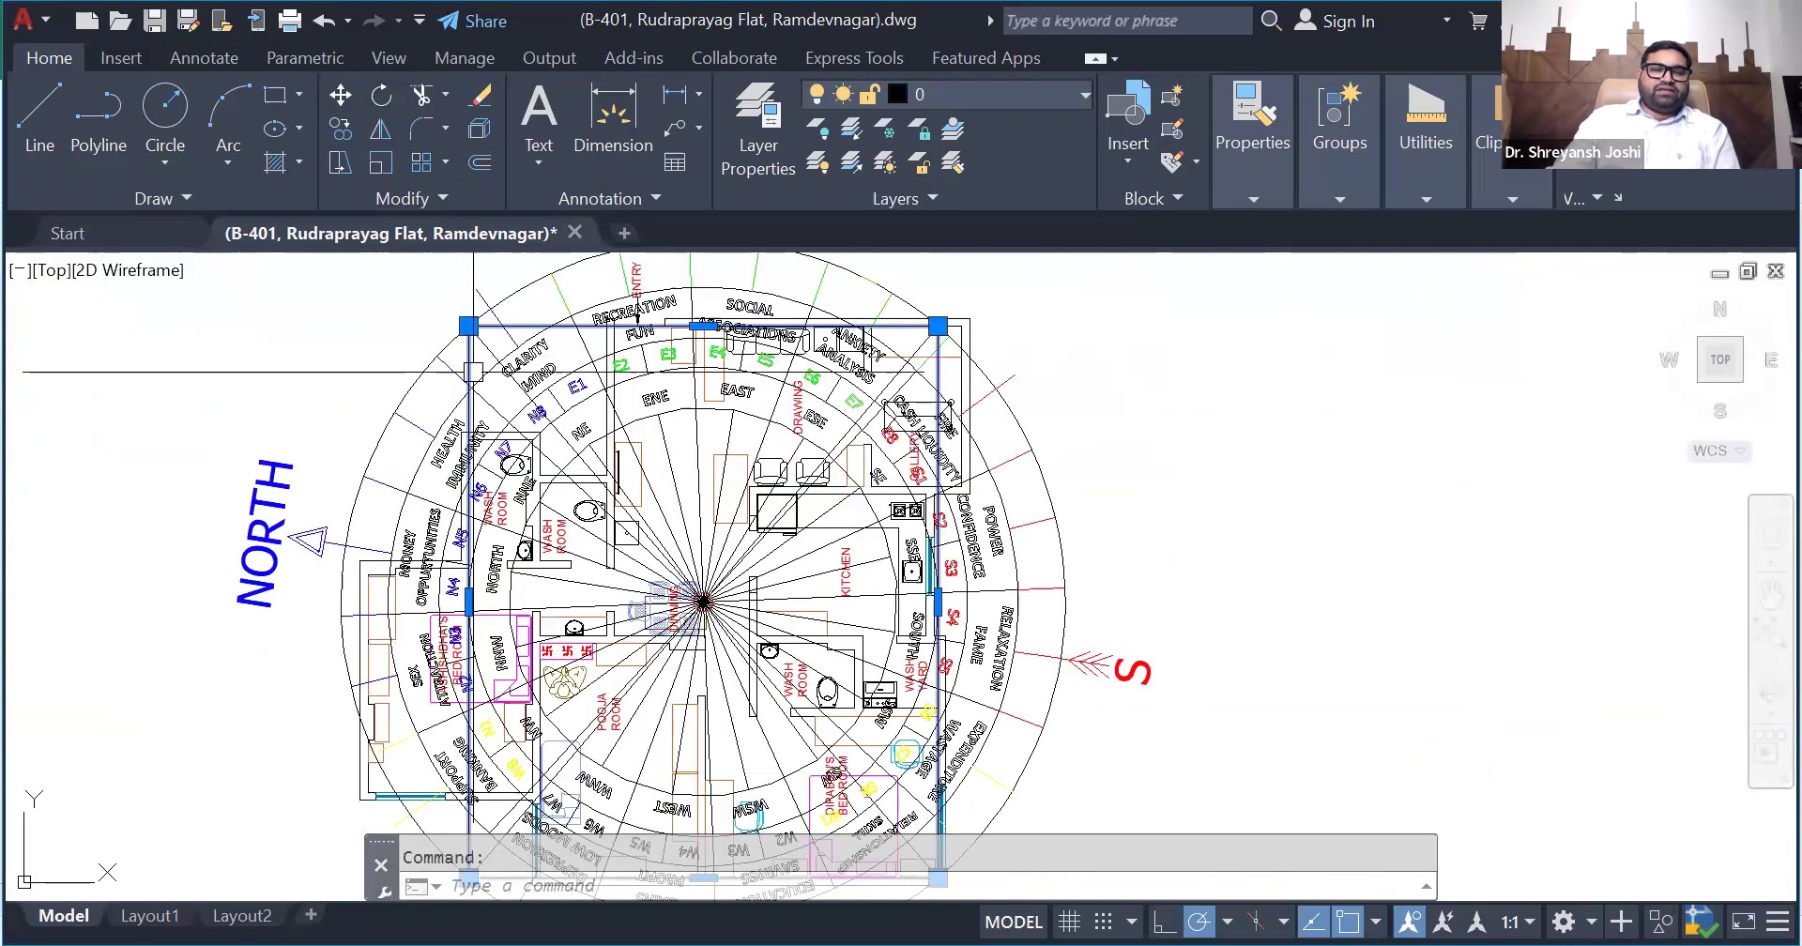
scroll(474, 385, down, 2)
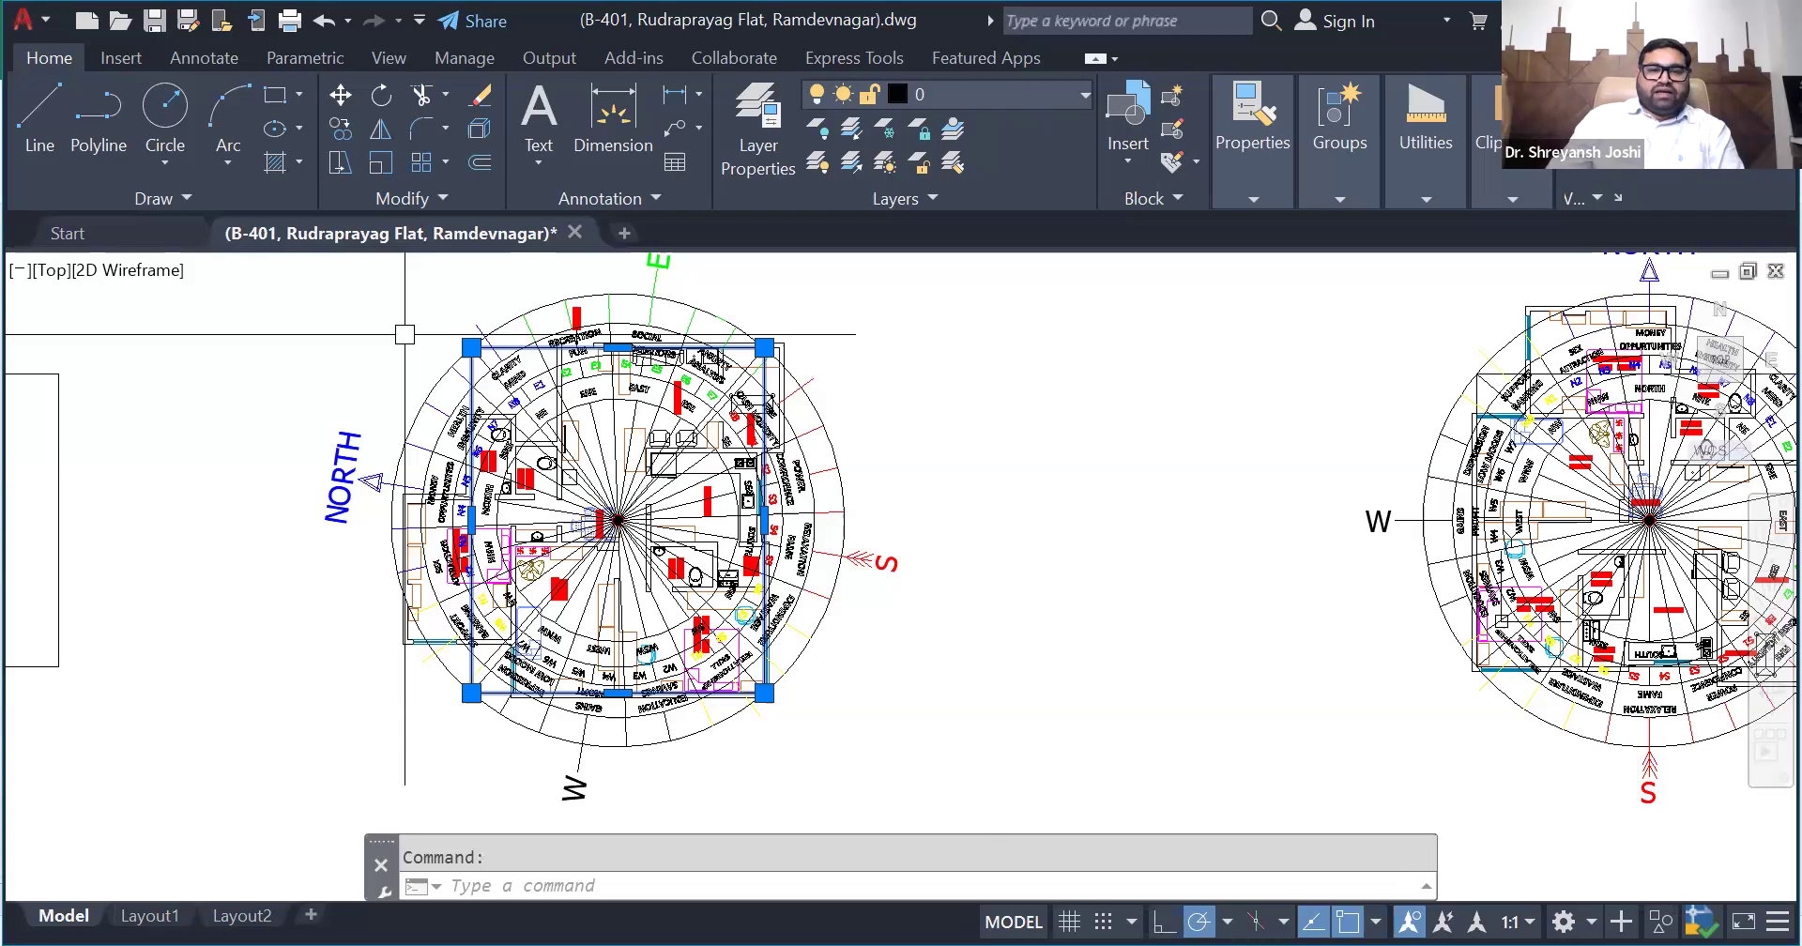
scroll(349, 361, down, 2)
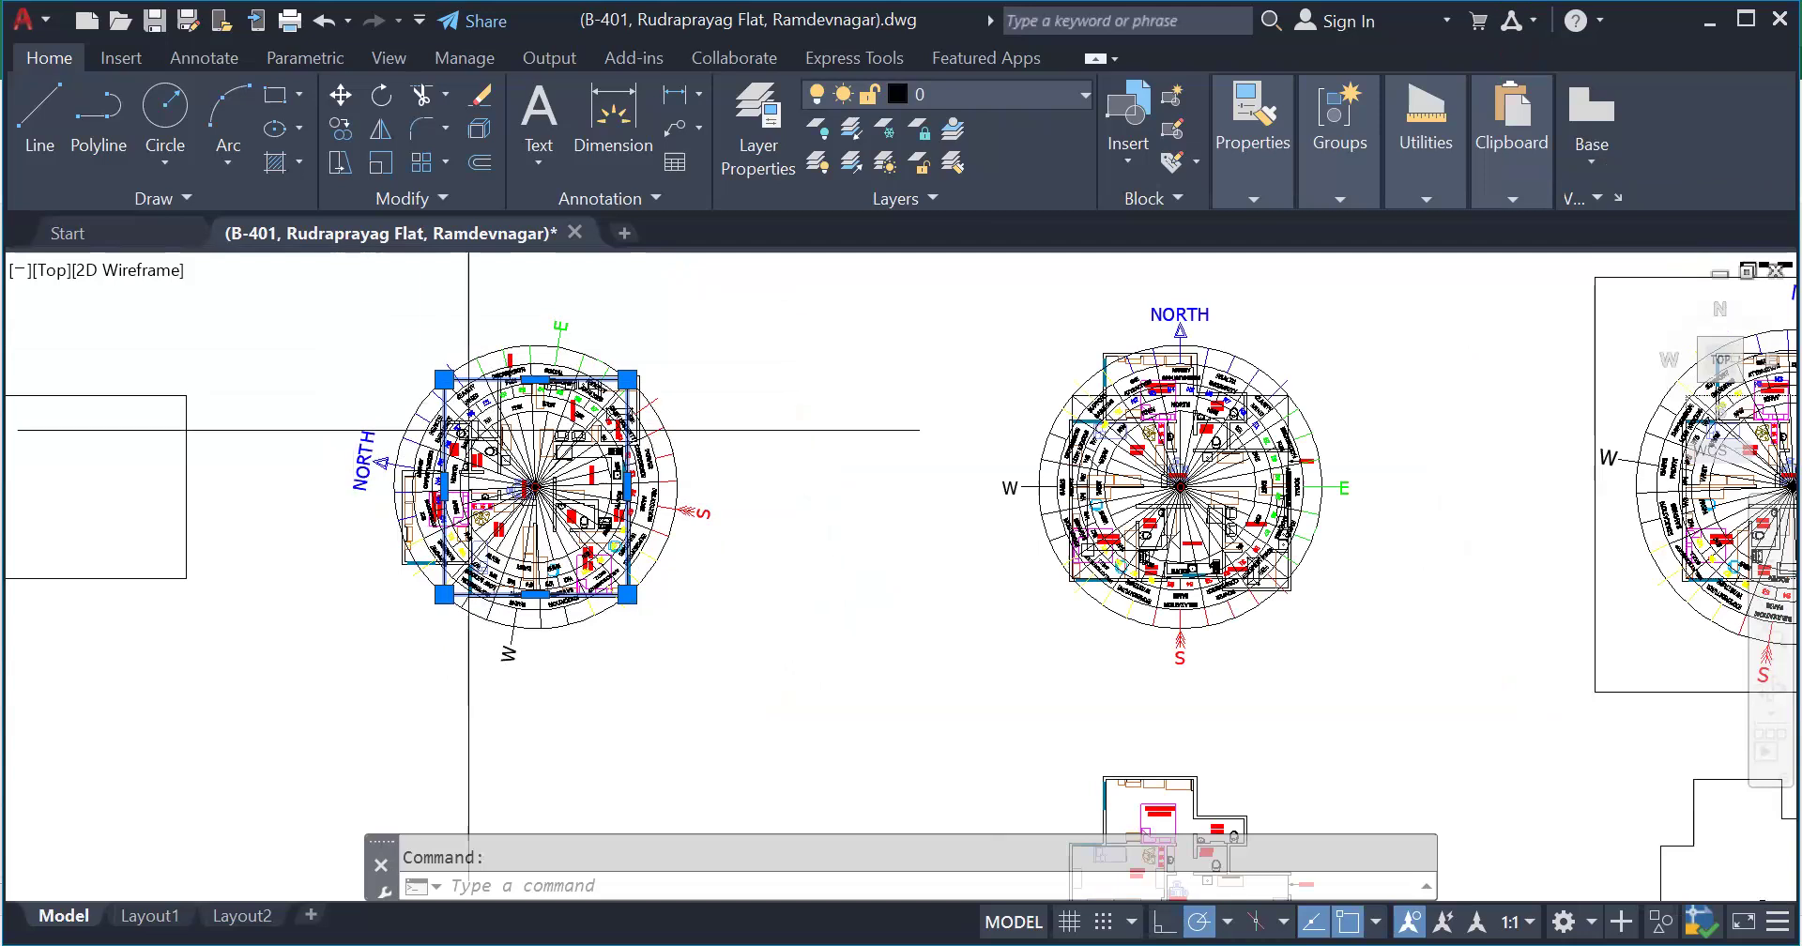
scroll(460, 427, up, 4)
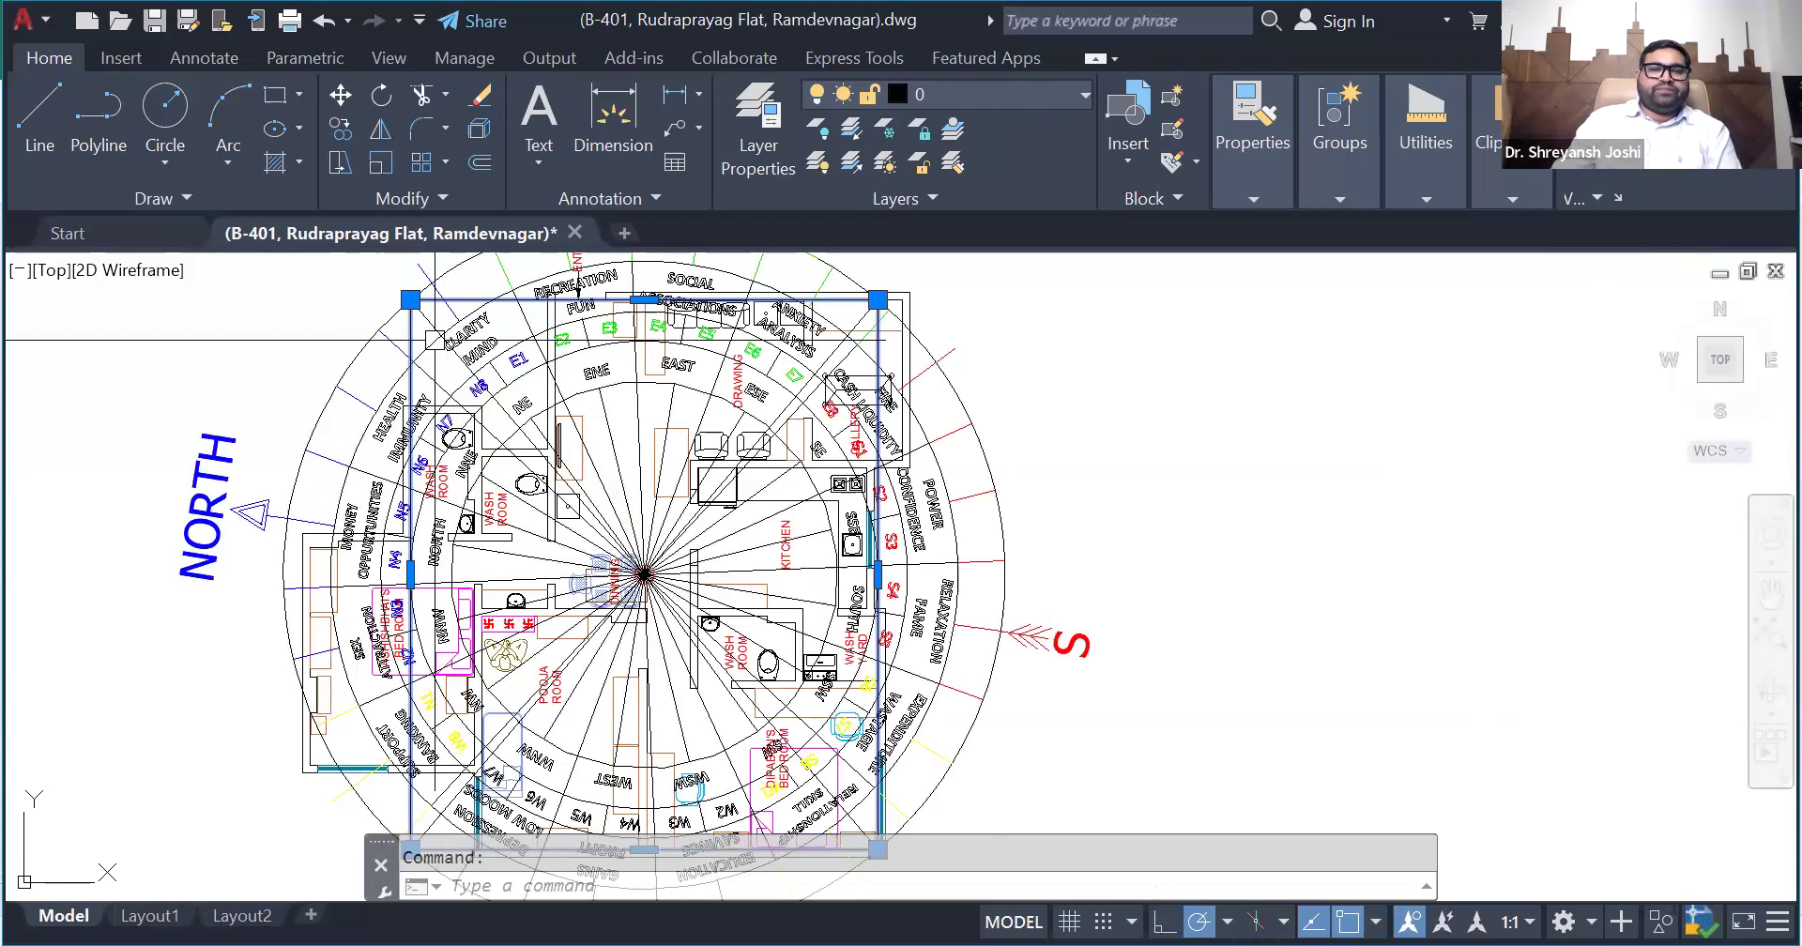
scroll(437, 367, down, 2)
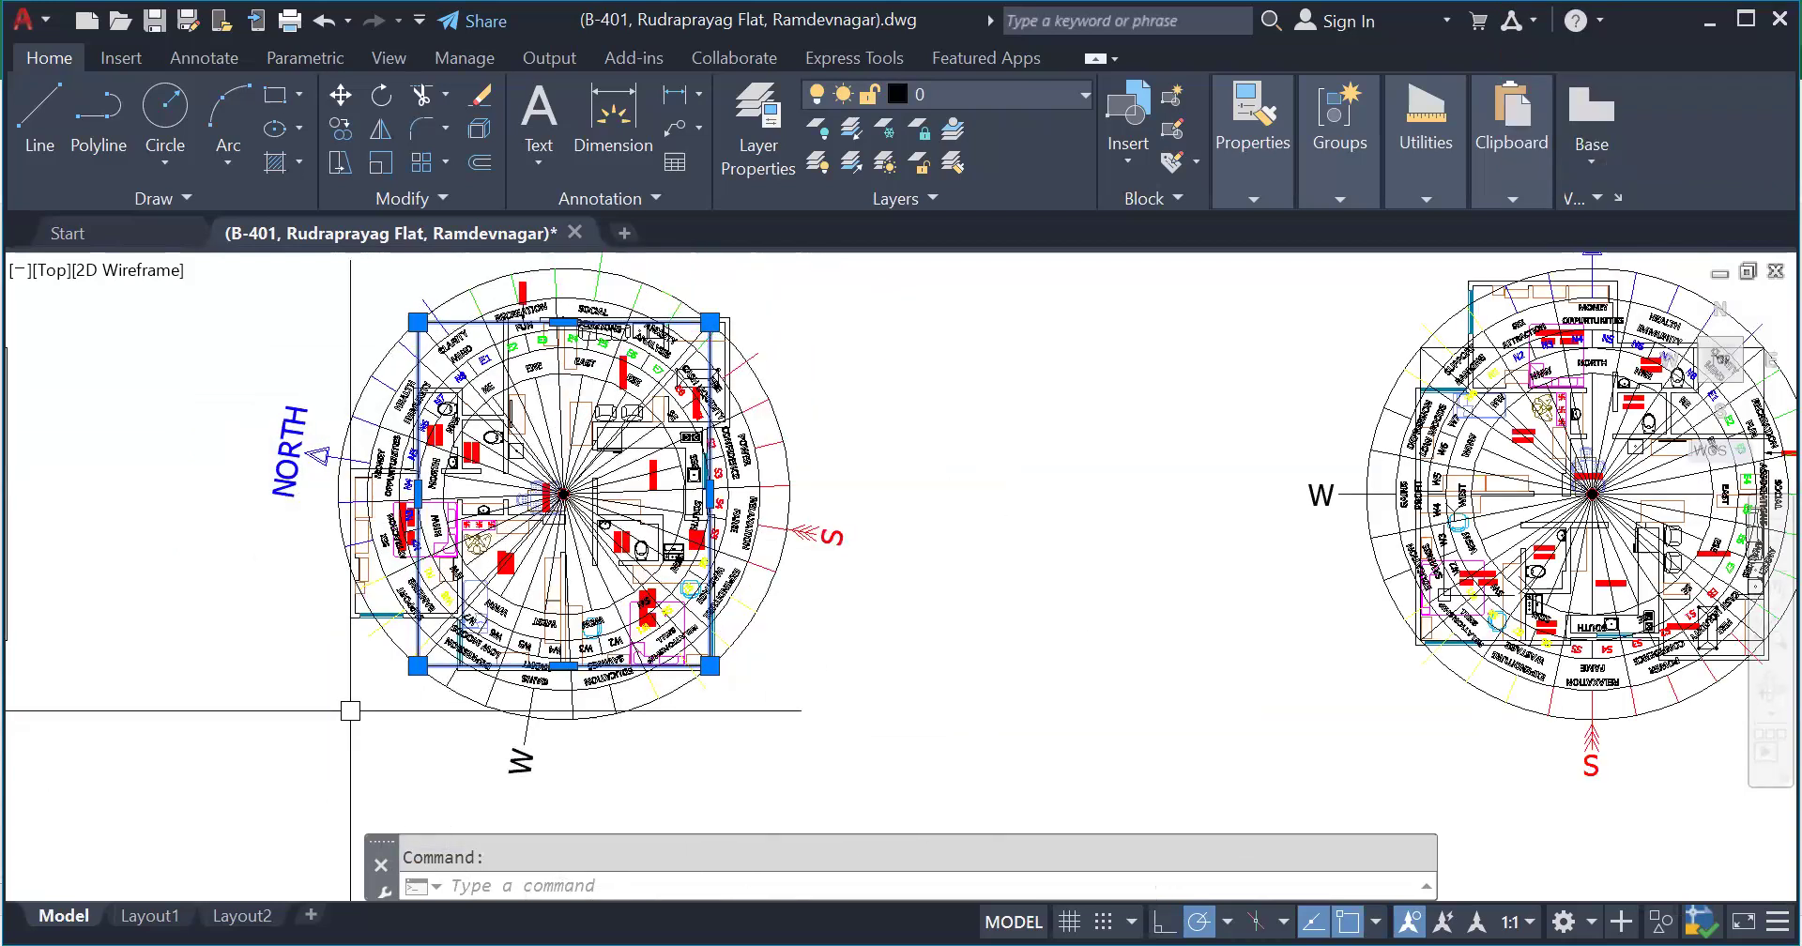
- Examine the part of the plan projecting beyond the bounding rectangle and the notch beside it around zones N1, W8 and W7
scroll(404, 613, up, 2)
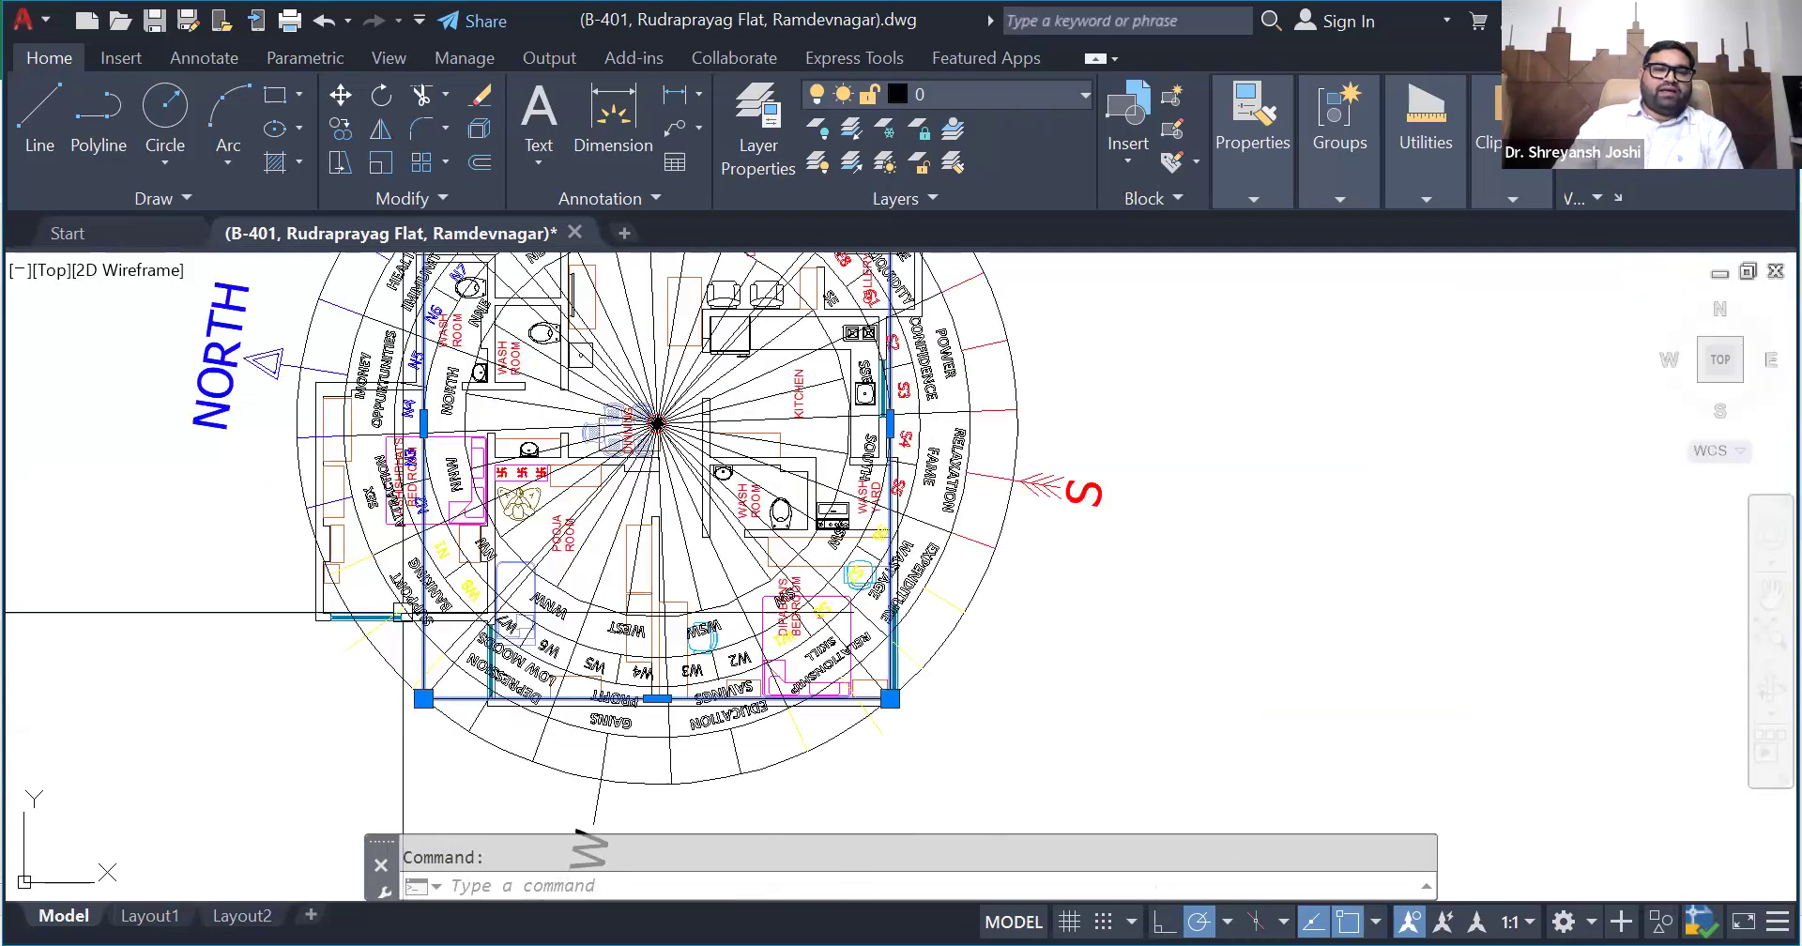
scroll(404, 613, up, 2)
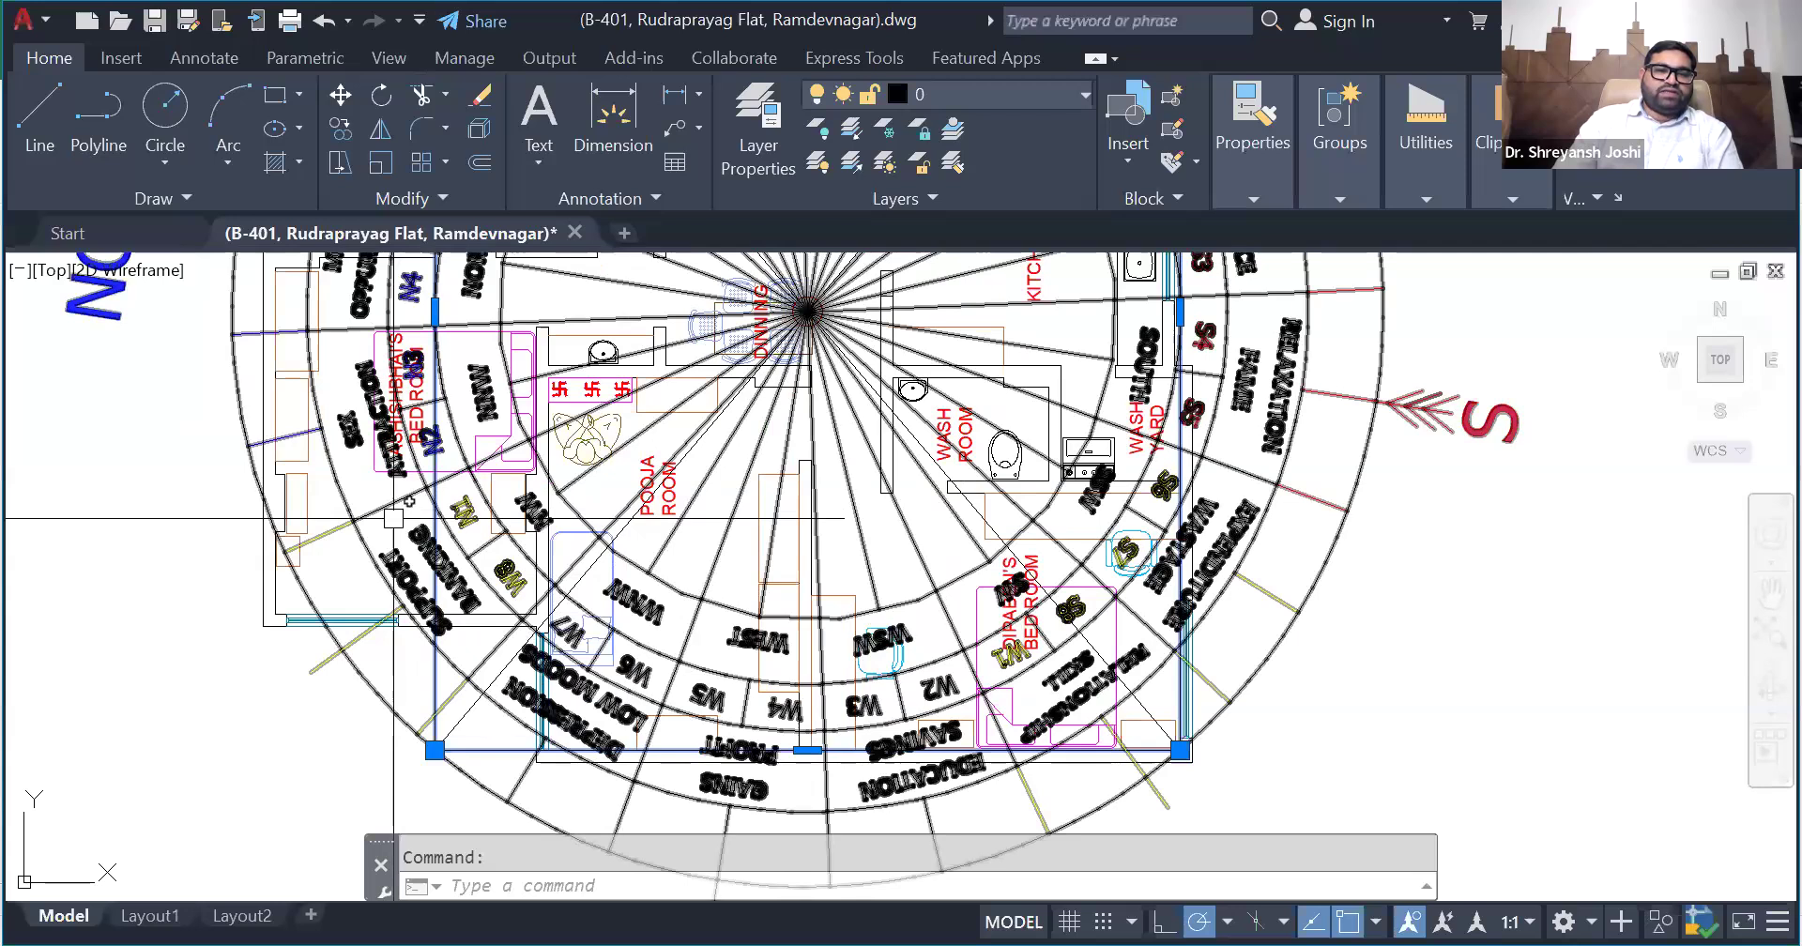
scroll(449, 589, up, 2)
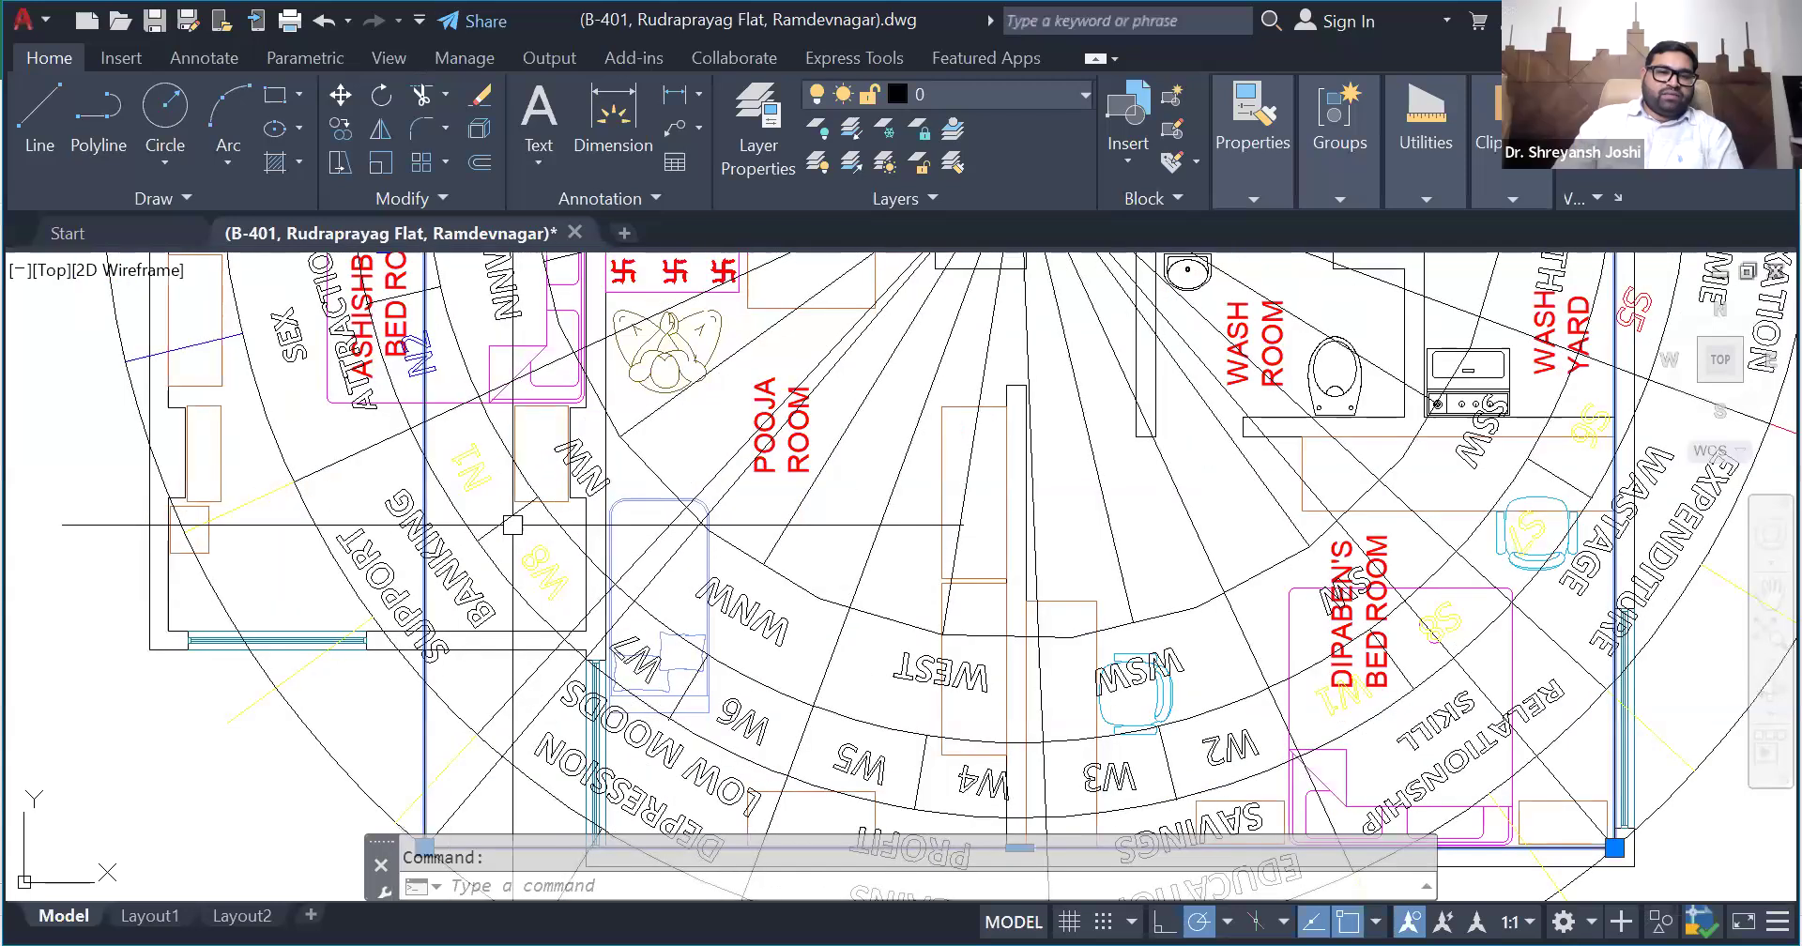
scroll(420, 627, down, 2)
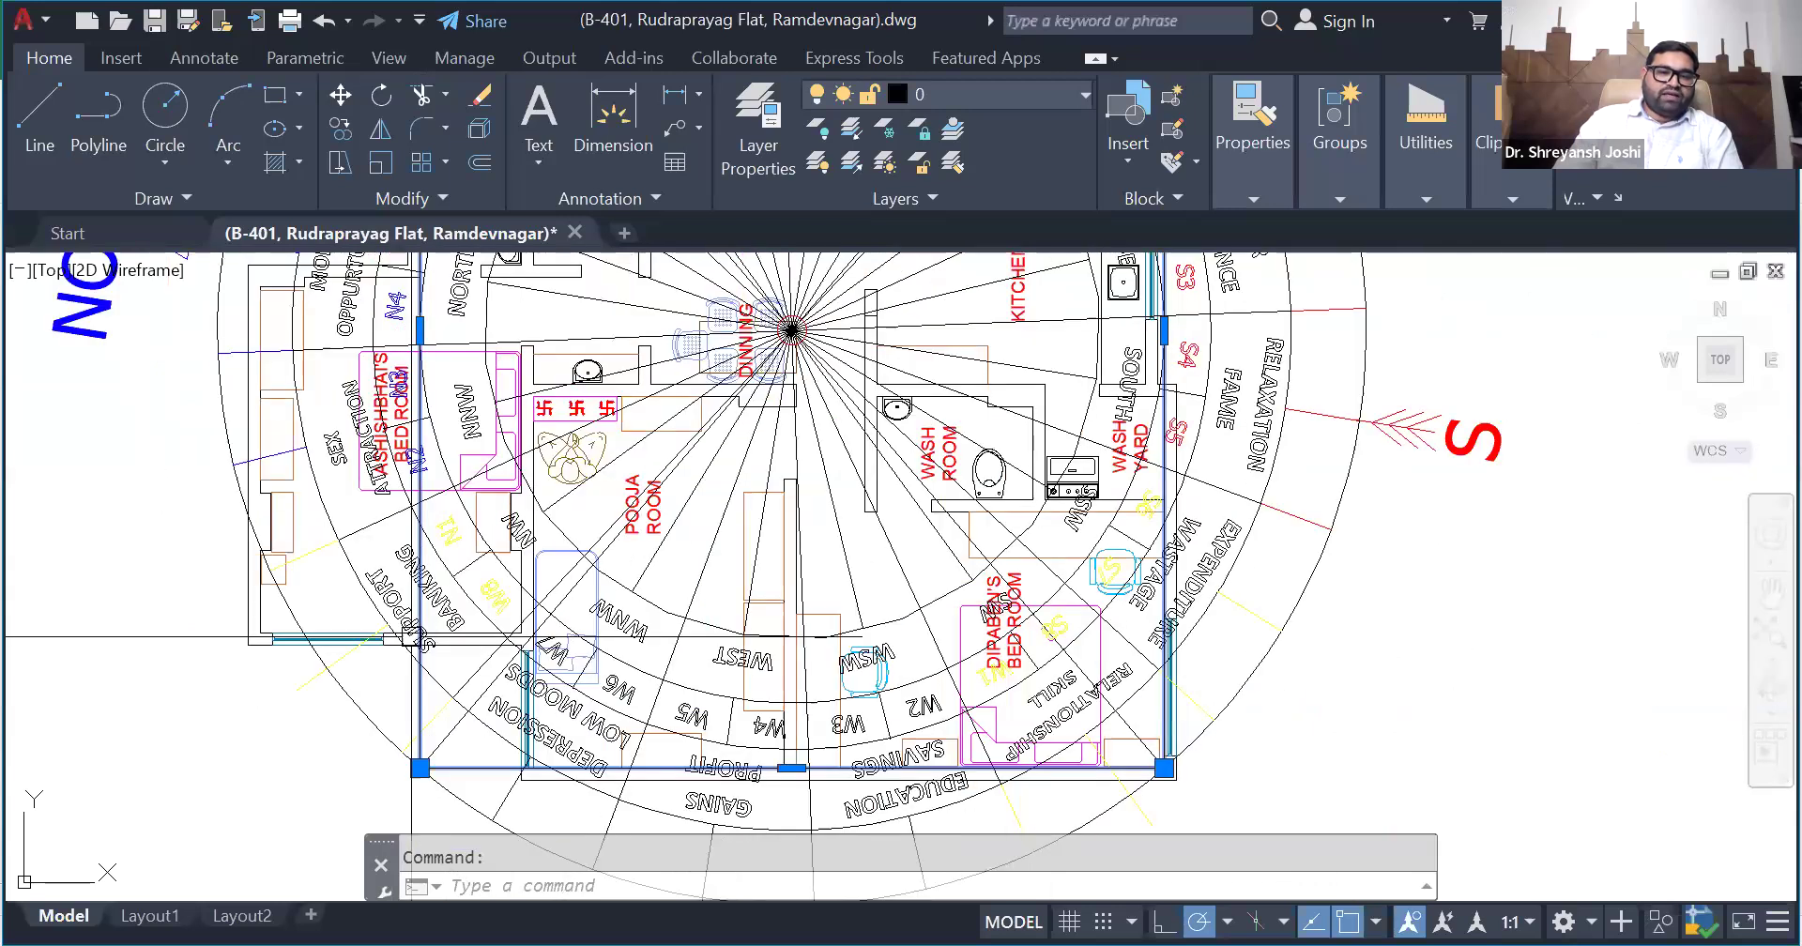
scroll(382, 643, up, 2)
scroll(382, 643, down, 2)
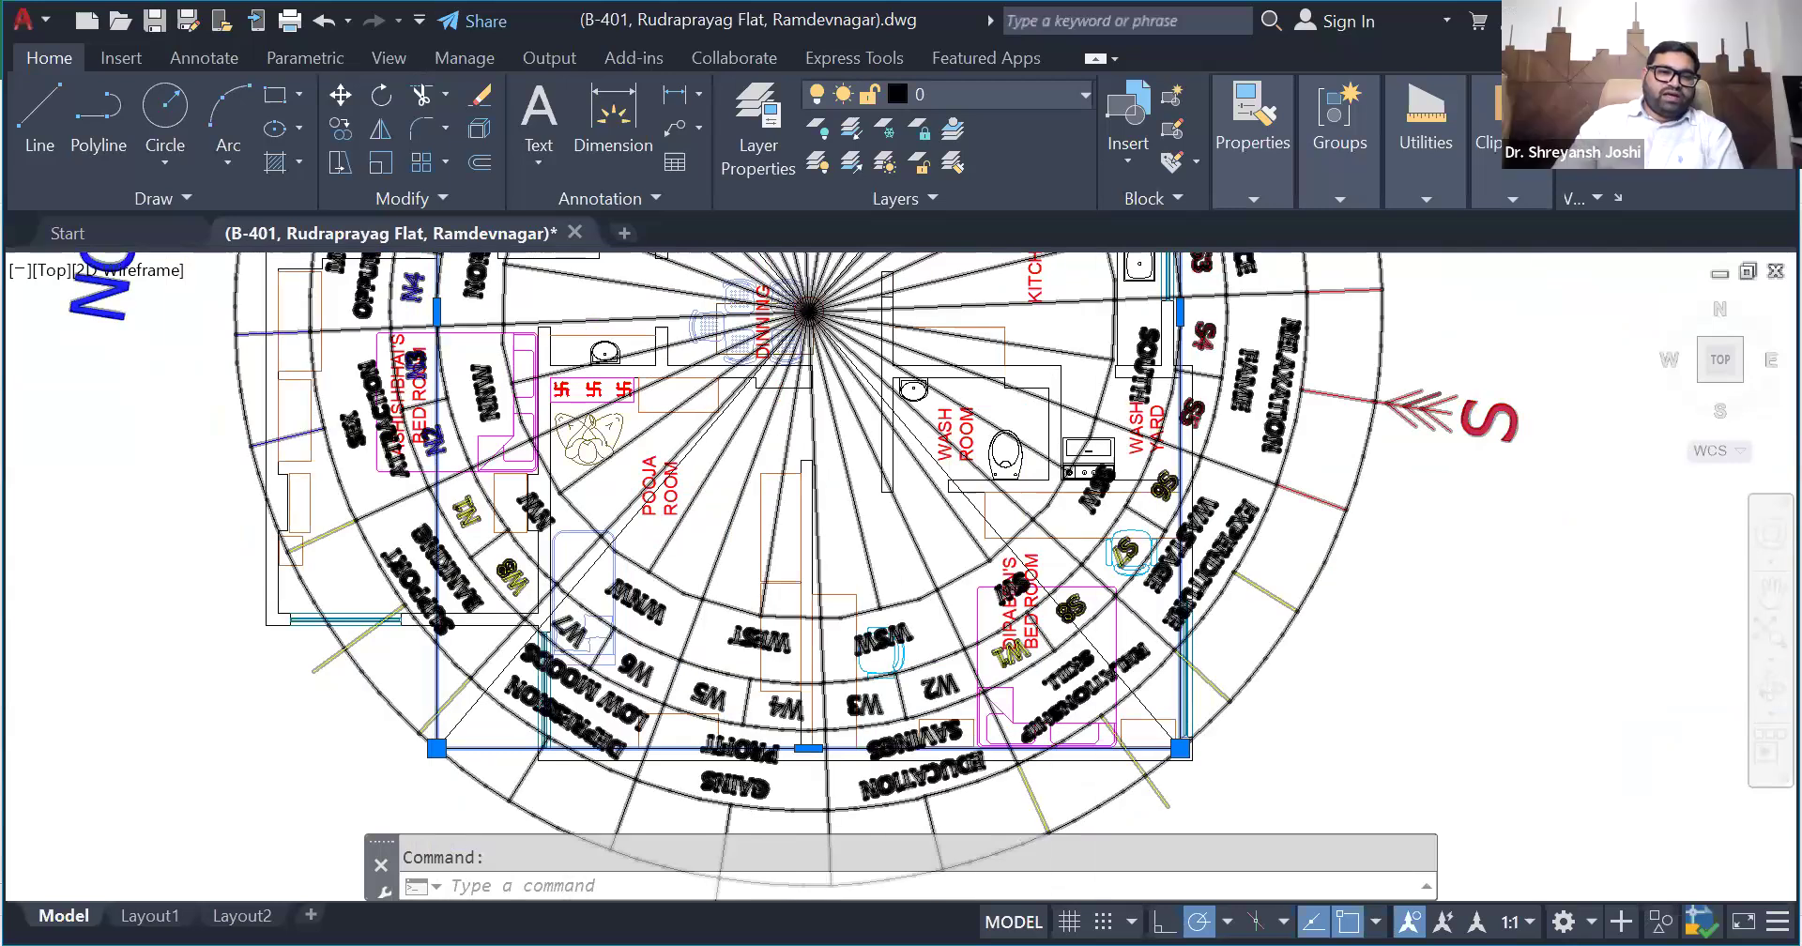
scroll(390, 601, up, 2)
scroll(390, 600, up, 2)
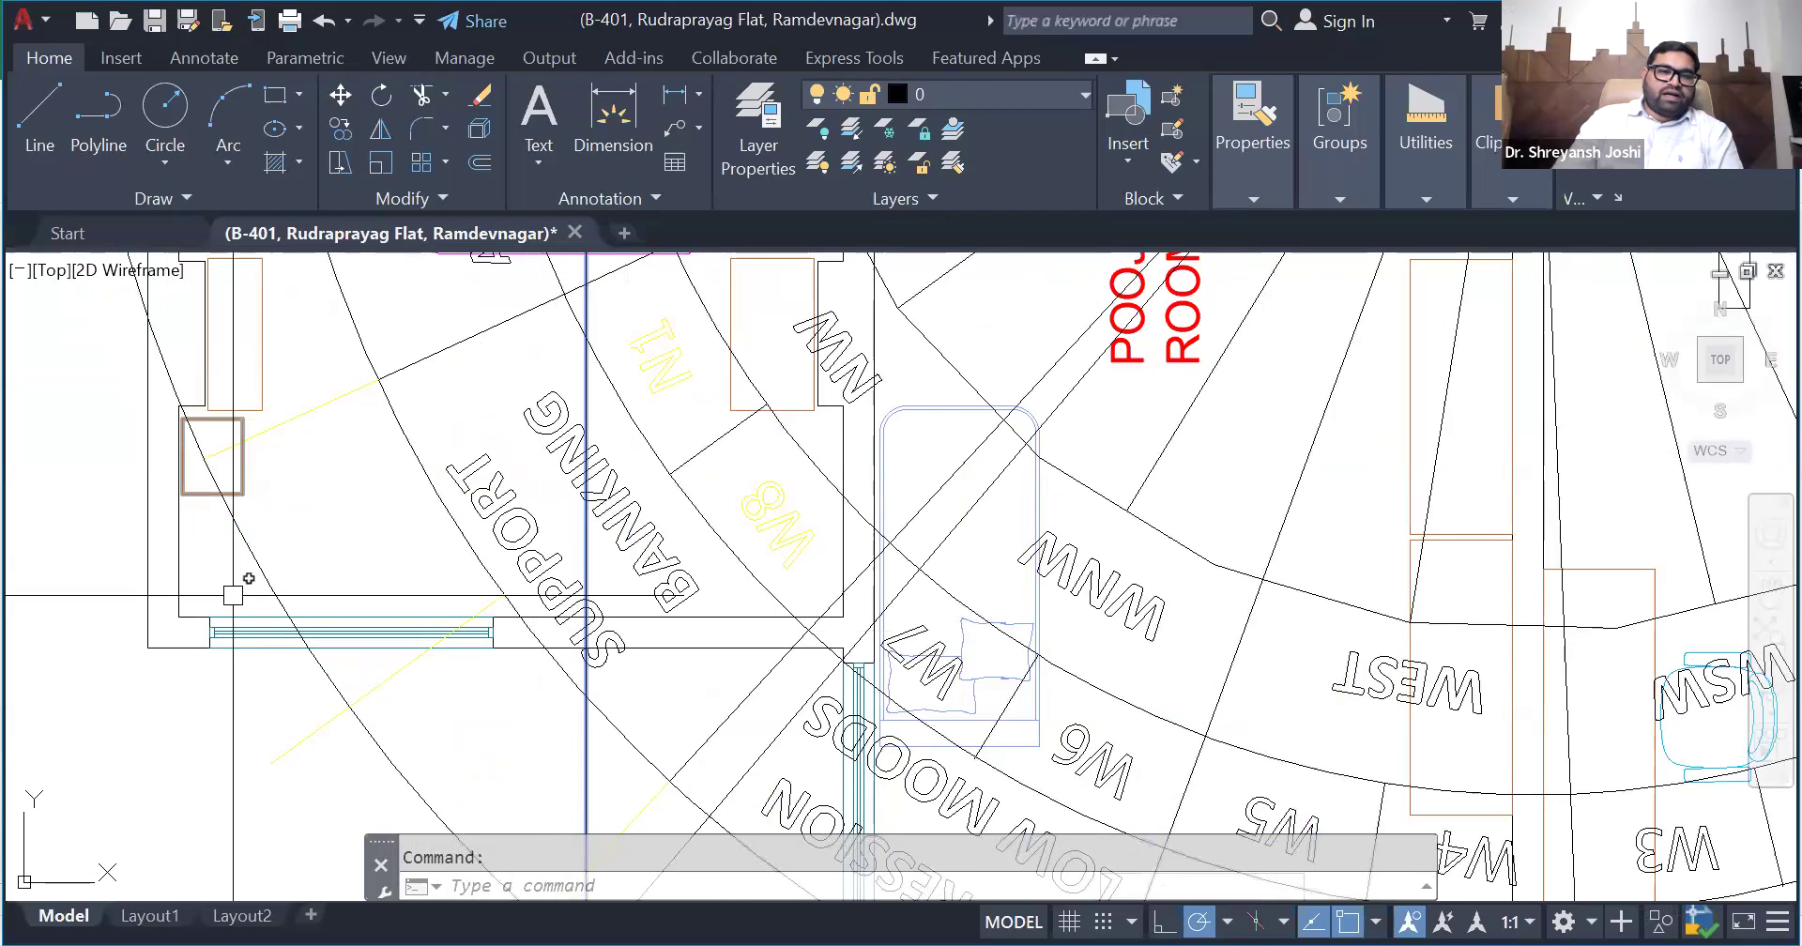
scroll(399, 601, down, 1)
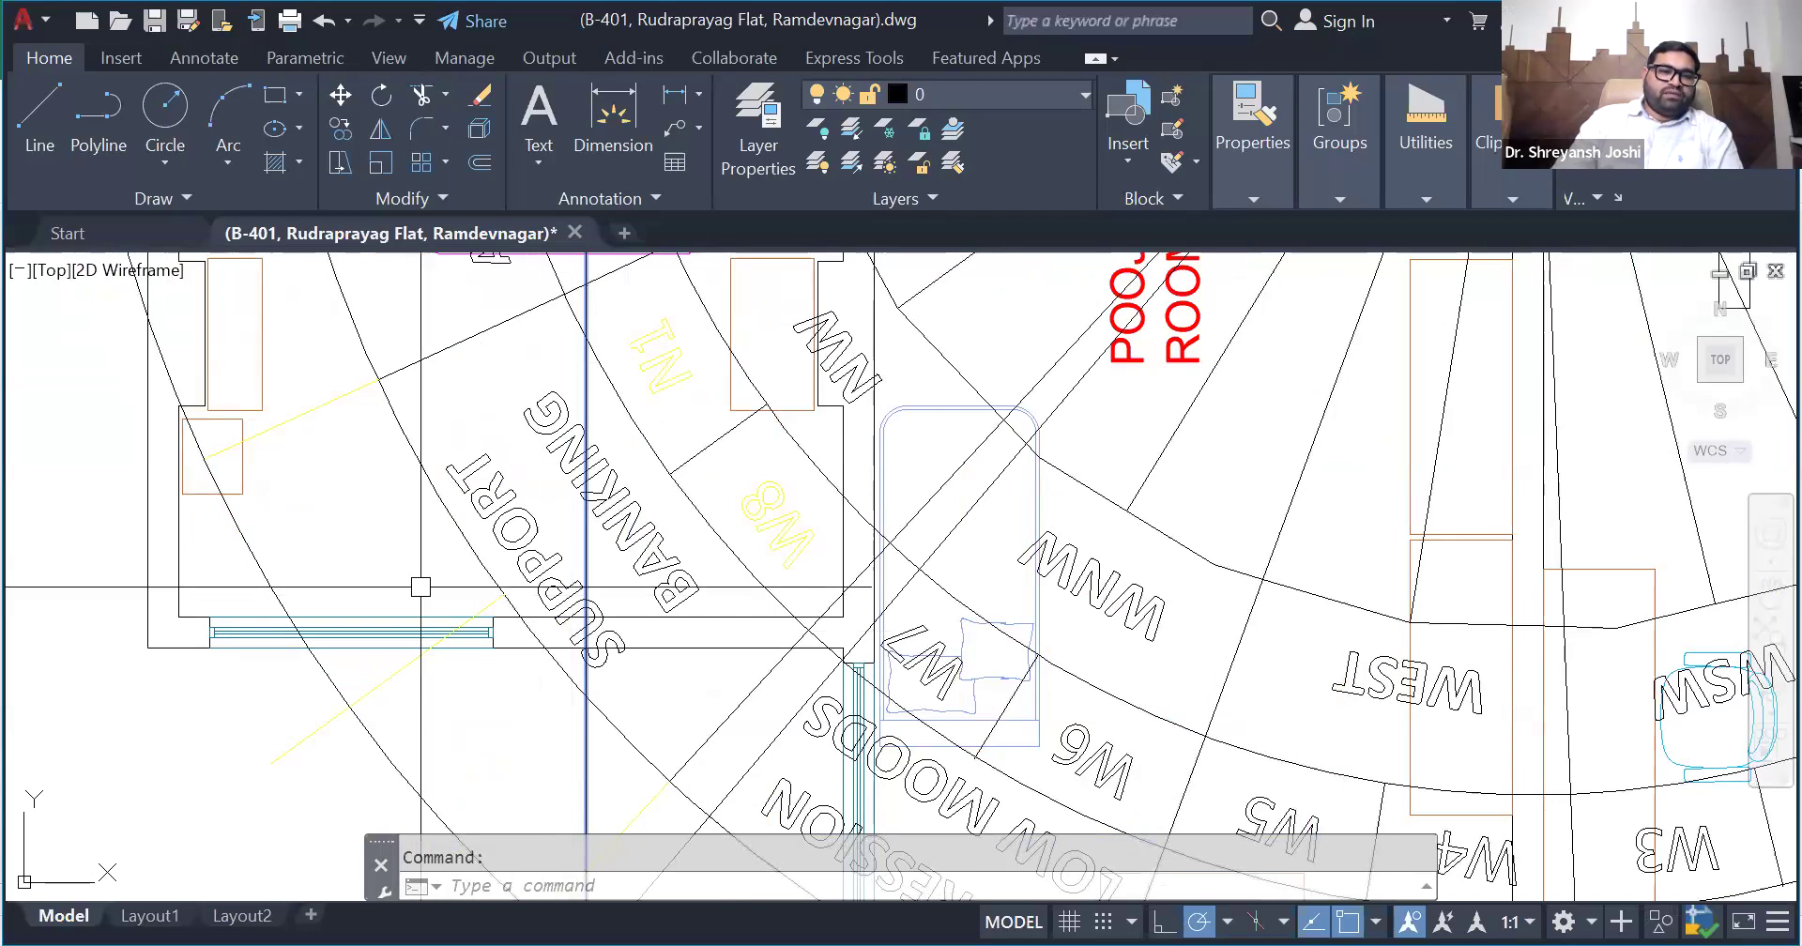
scroll(412, 598, down, 1)
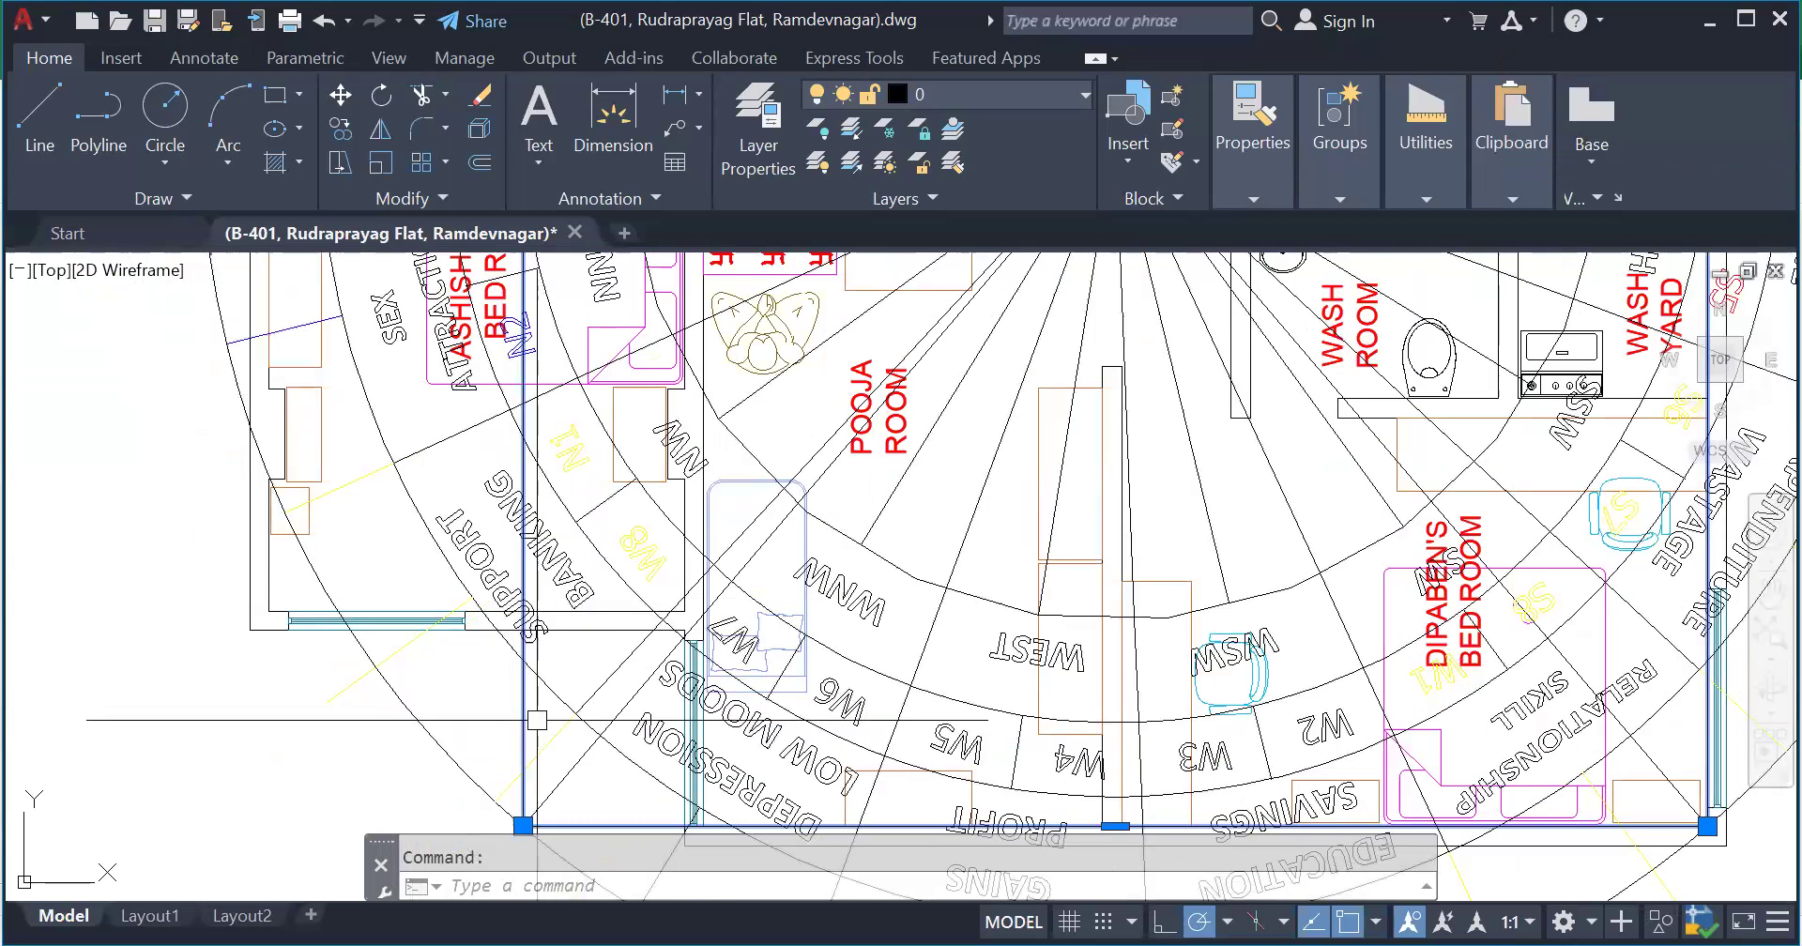
scroll(540, 708, up, 2)
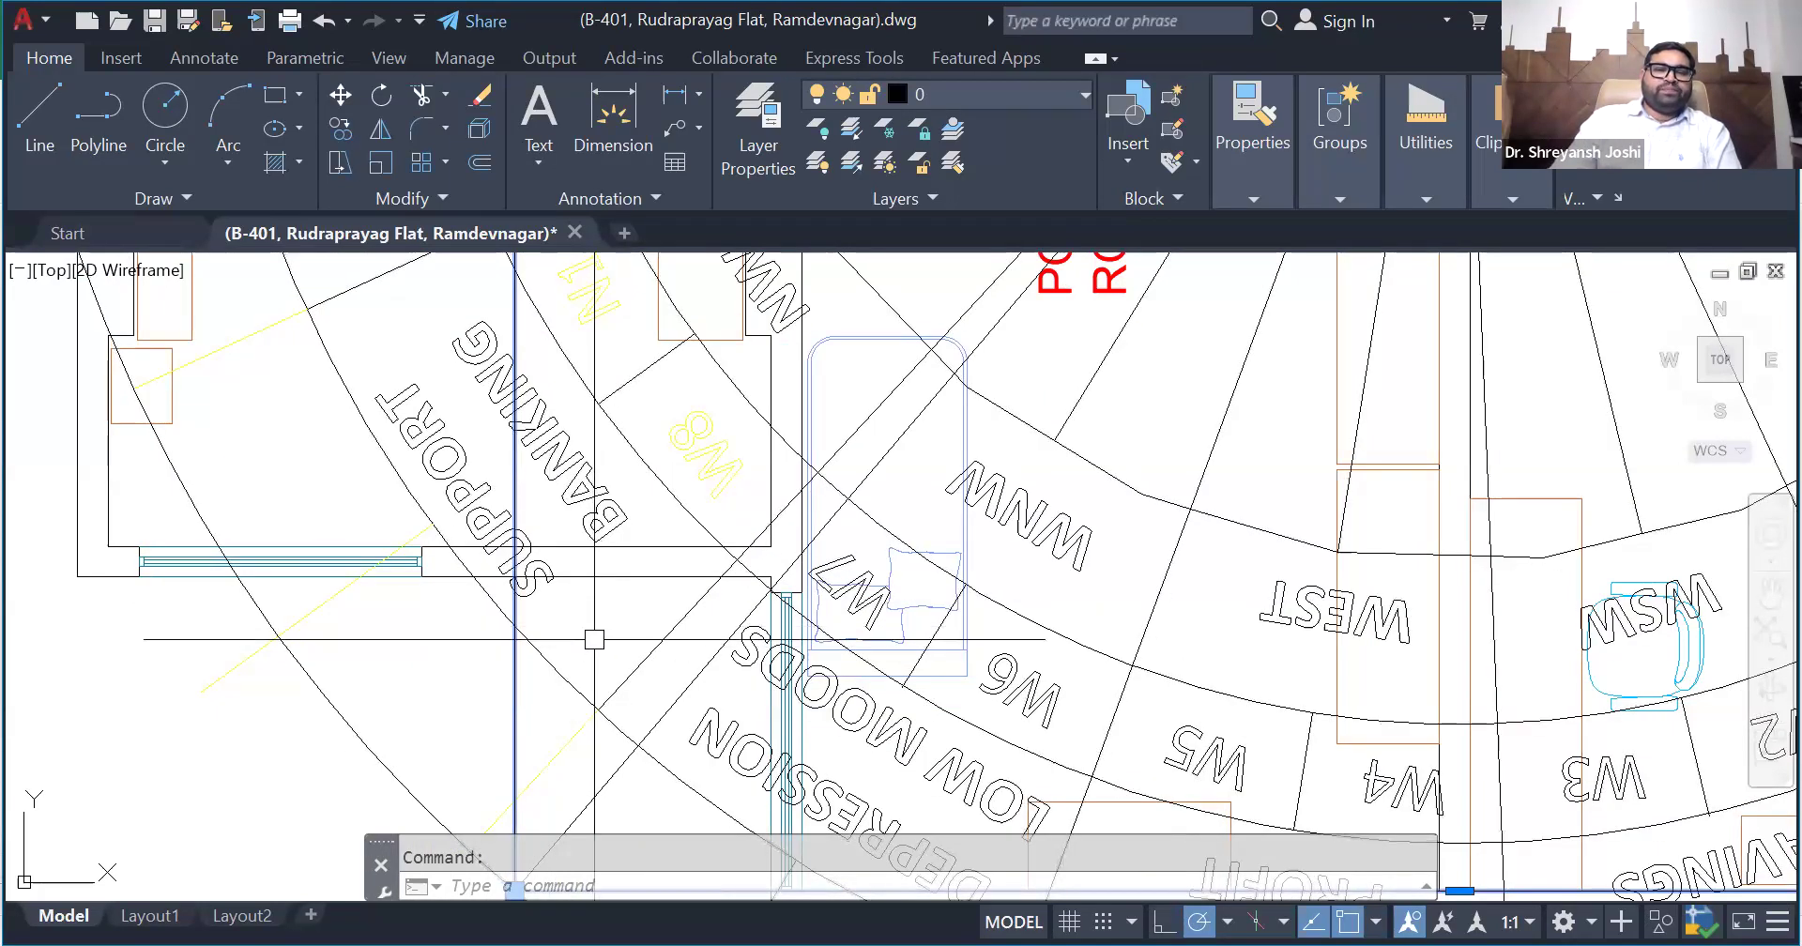
scroll(594, 639, down, 2)
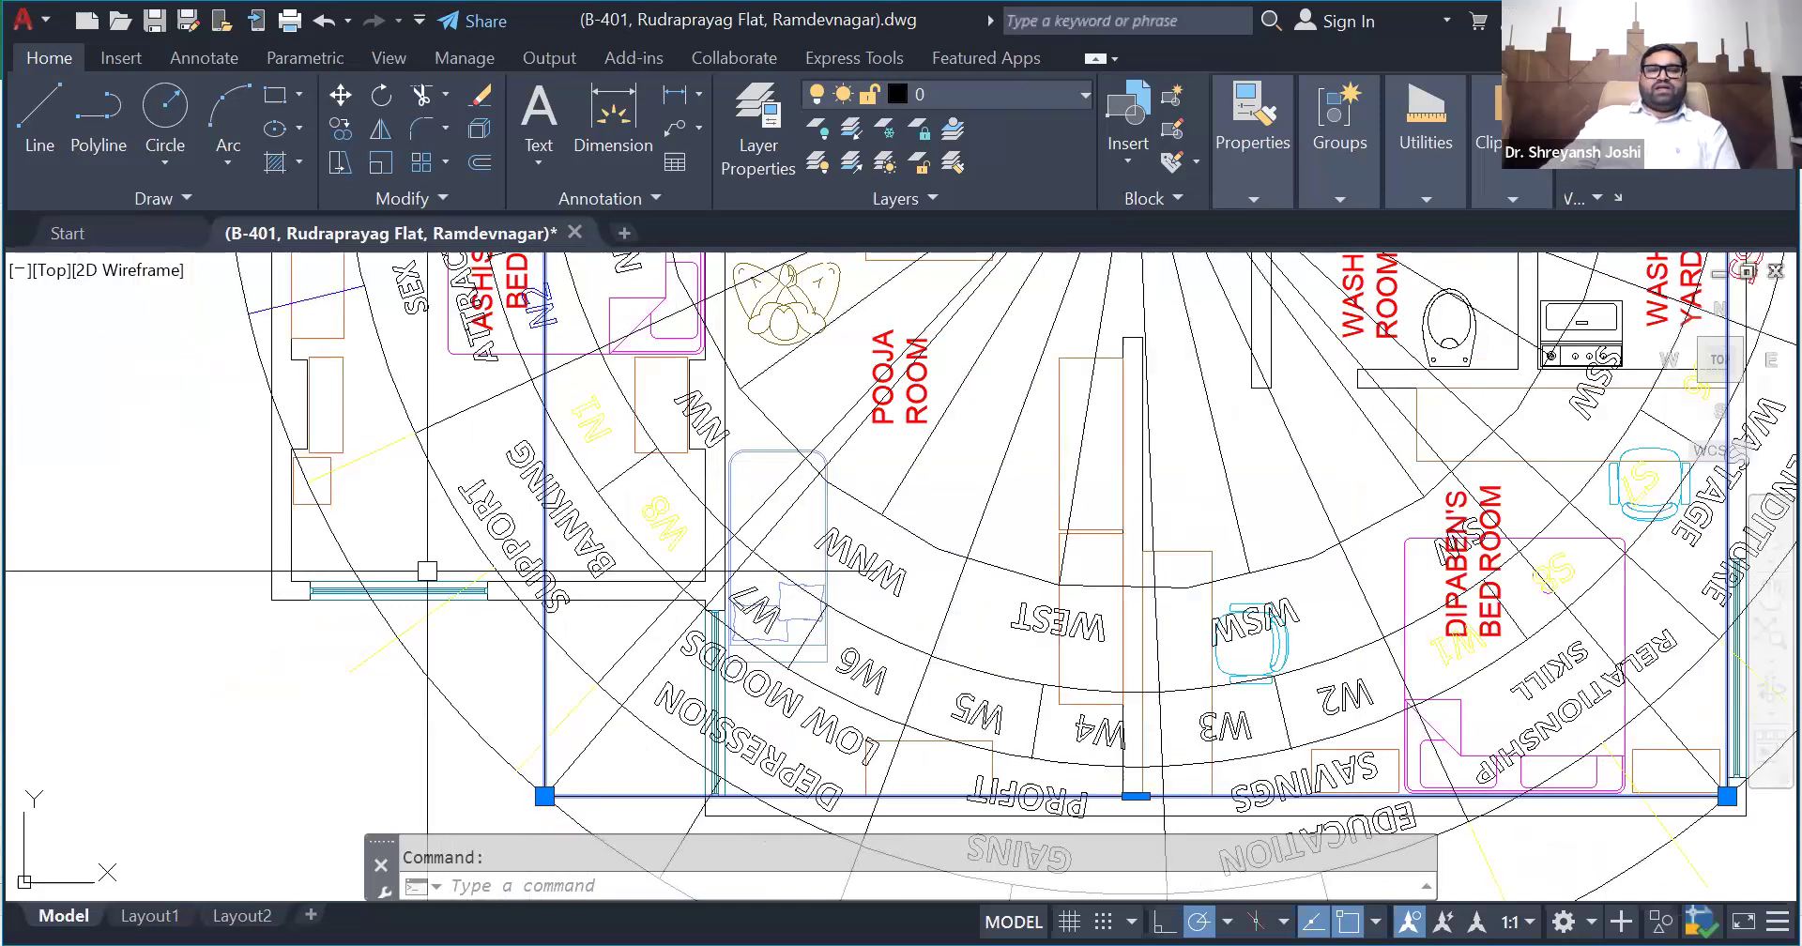
scroll(422, 594, down, 2)
scroll(464, 571, up, 2)
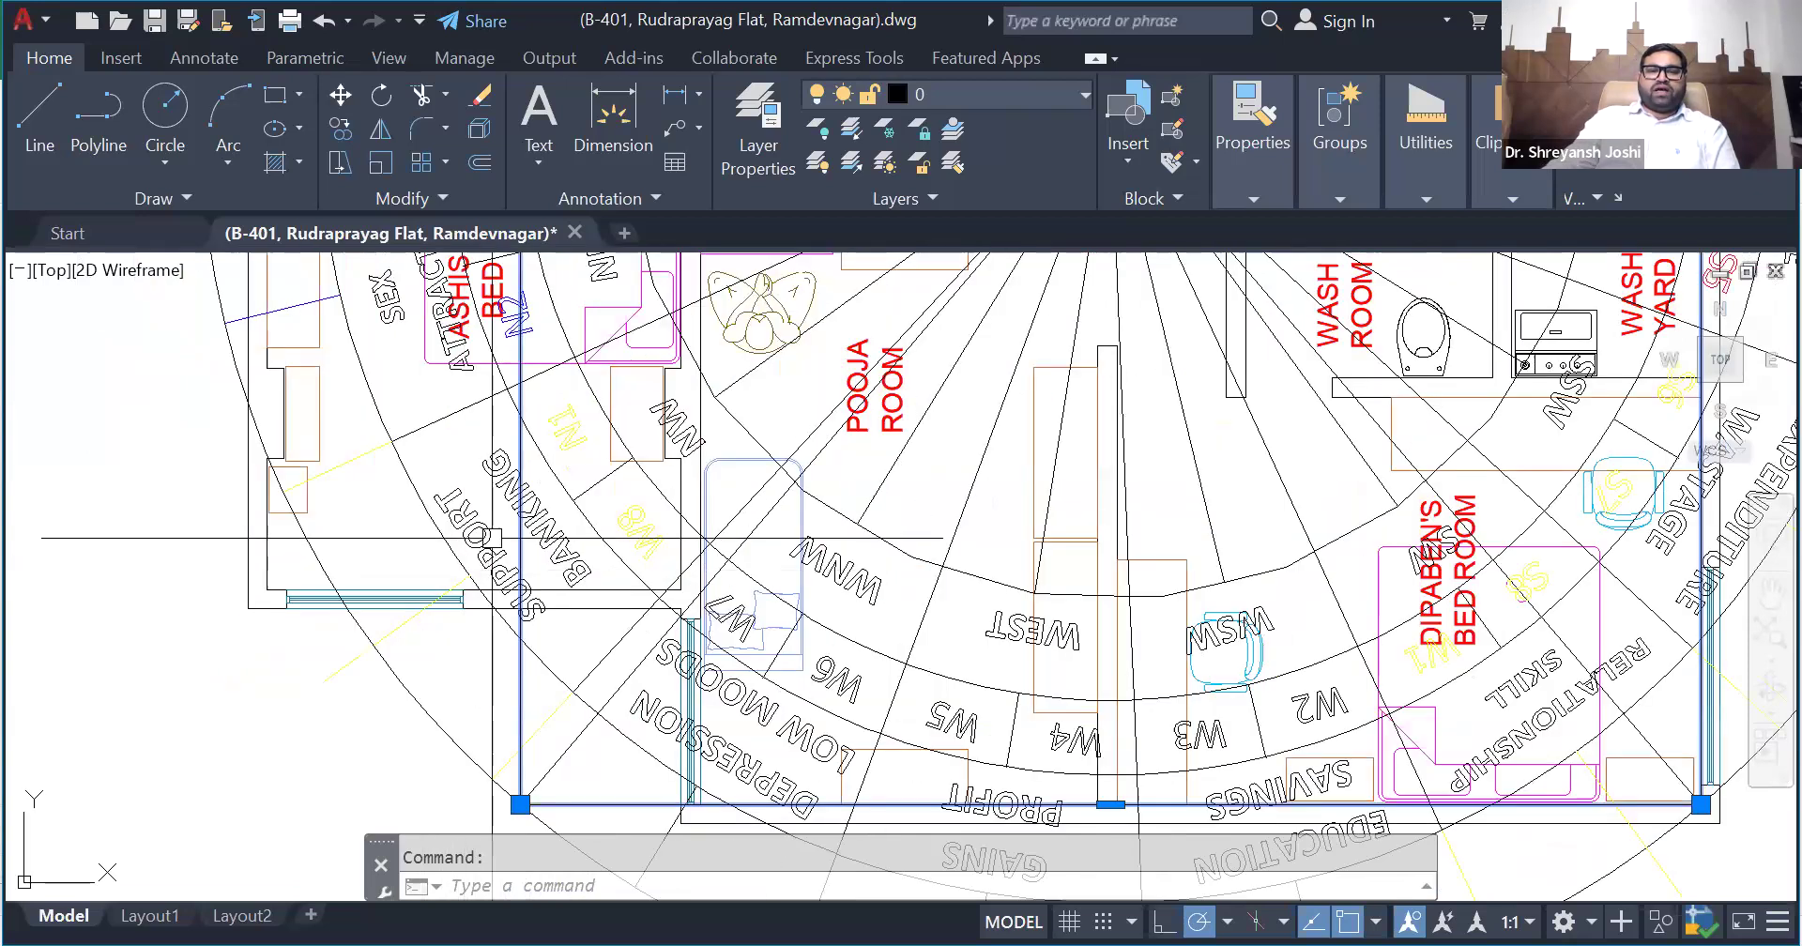
- Colour the bounding rectangle of the rotated plan copy red and check its edges against the plan outline
scroll(449, 737, down, 6)
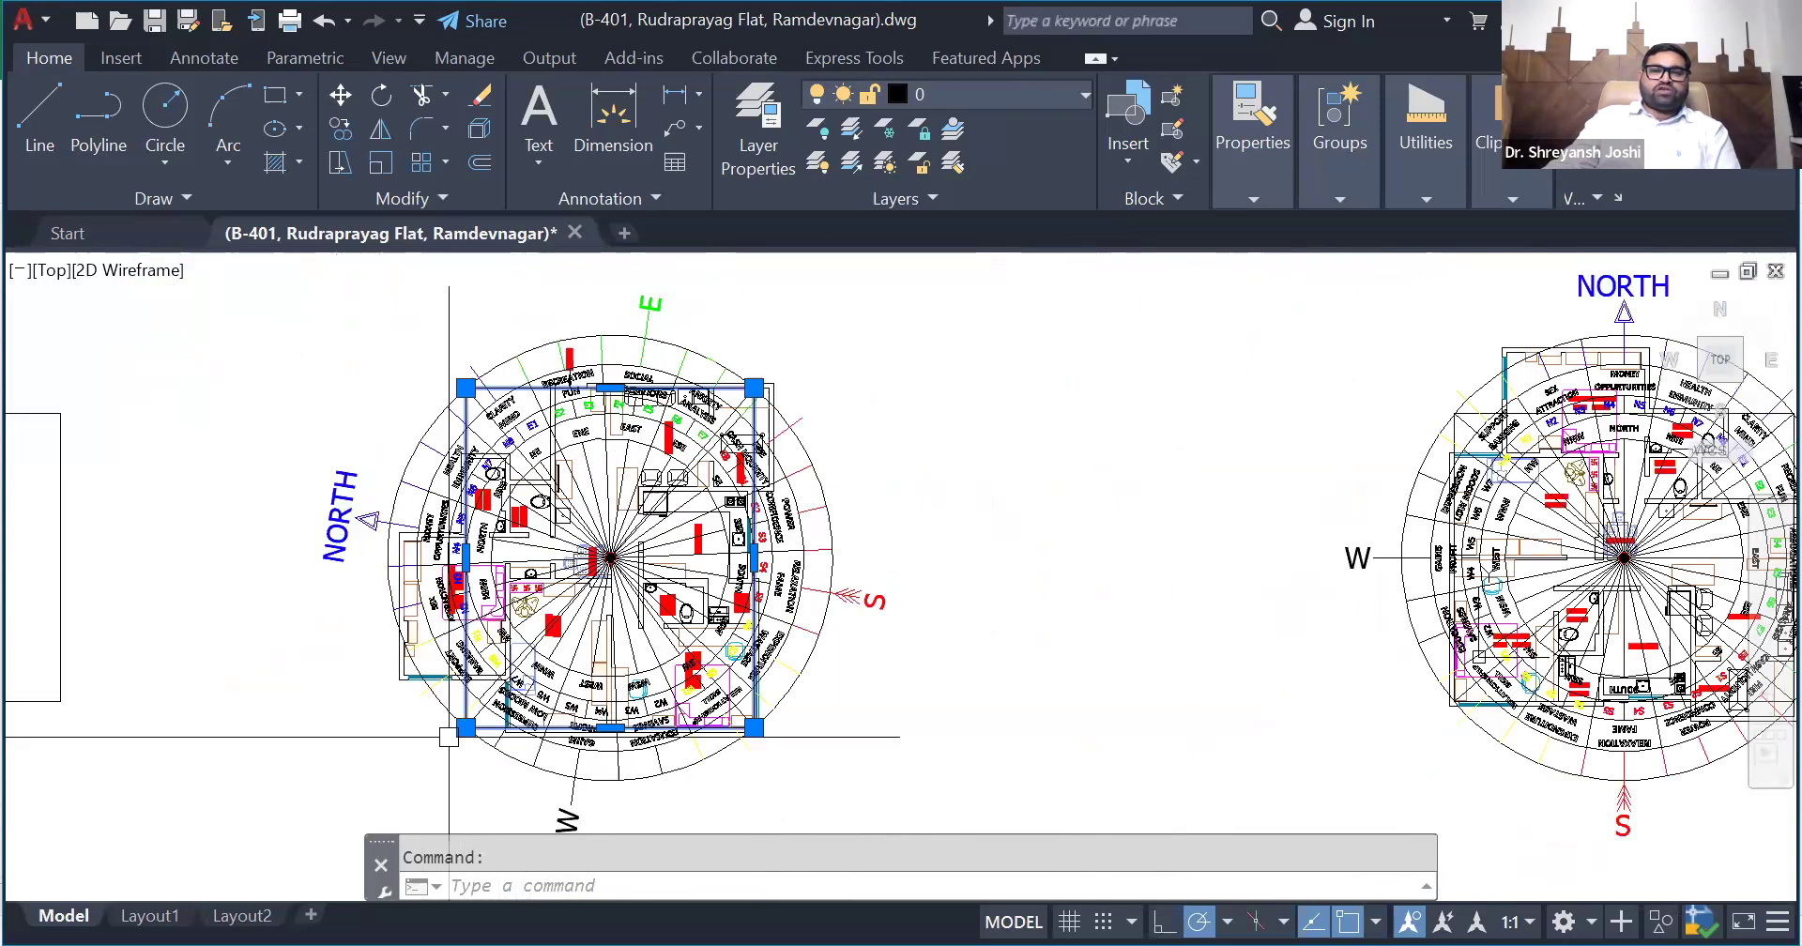
click(1241, 189)
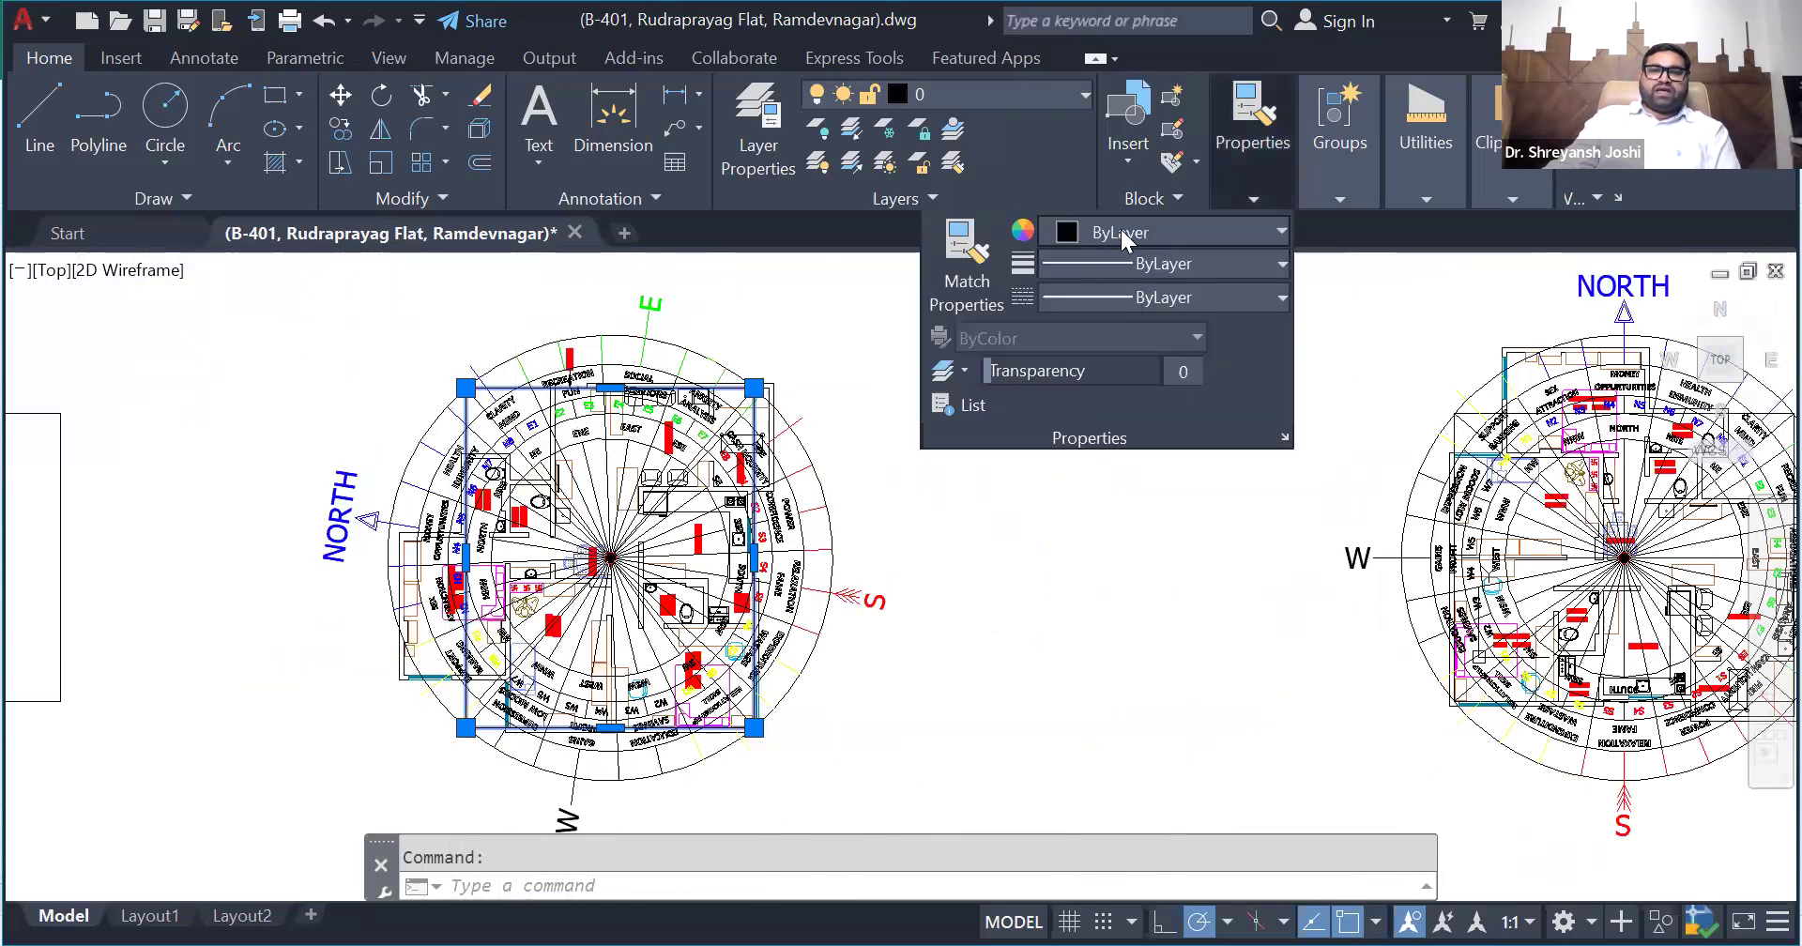
click(1119, 232)
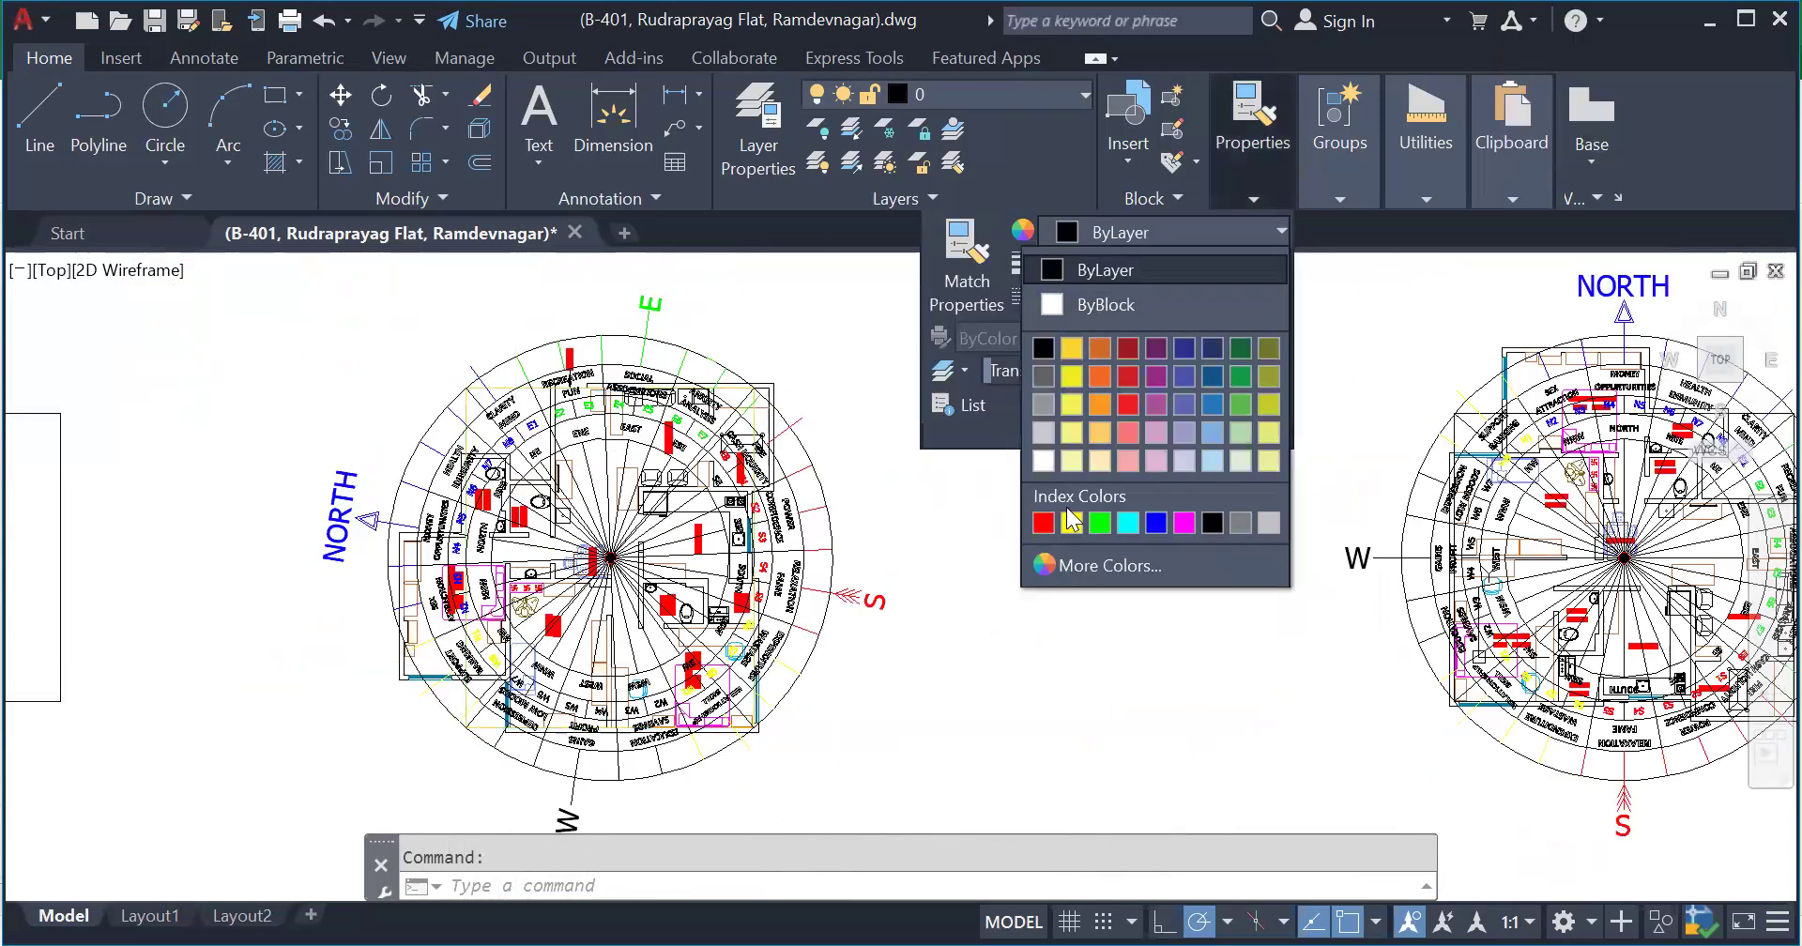
click(1042, 524)
scroll(474, 743, up, 5)
key(Escape)
scroll(474, 742, down, 5)
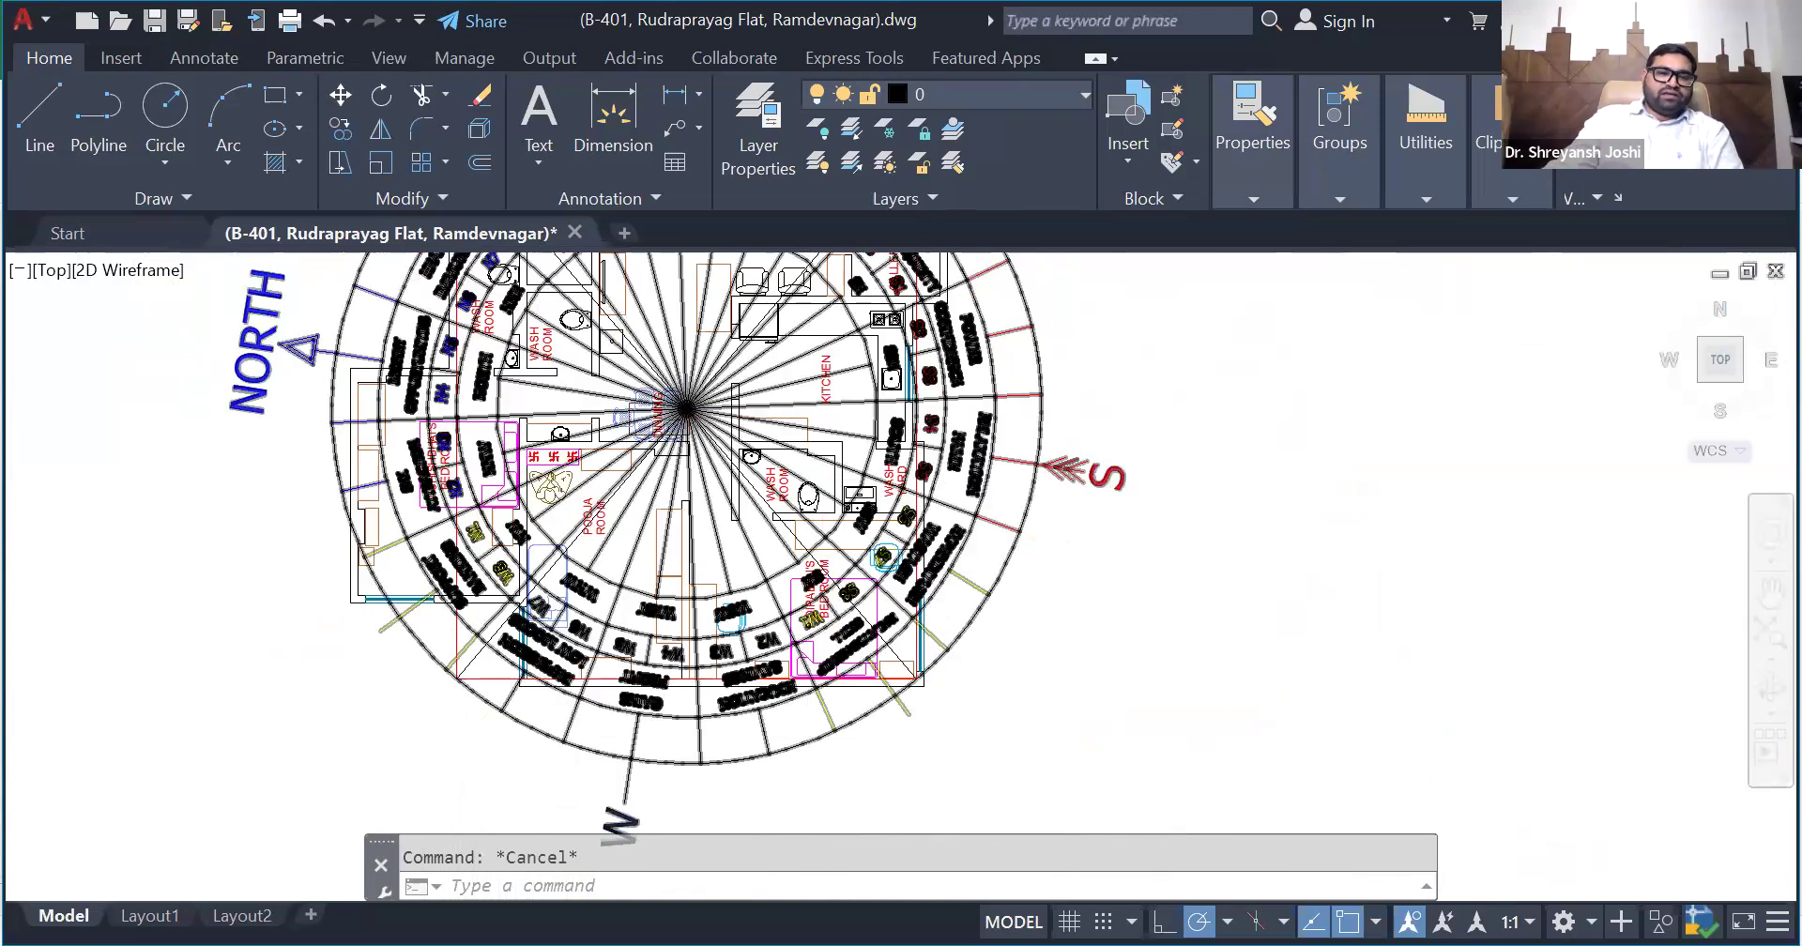
scroll(400, 675, down, 3)
scroll(401, 675, up, 3)
scroll(401, 675, up, 4)
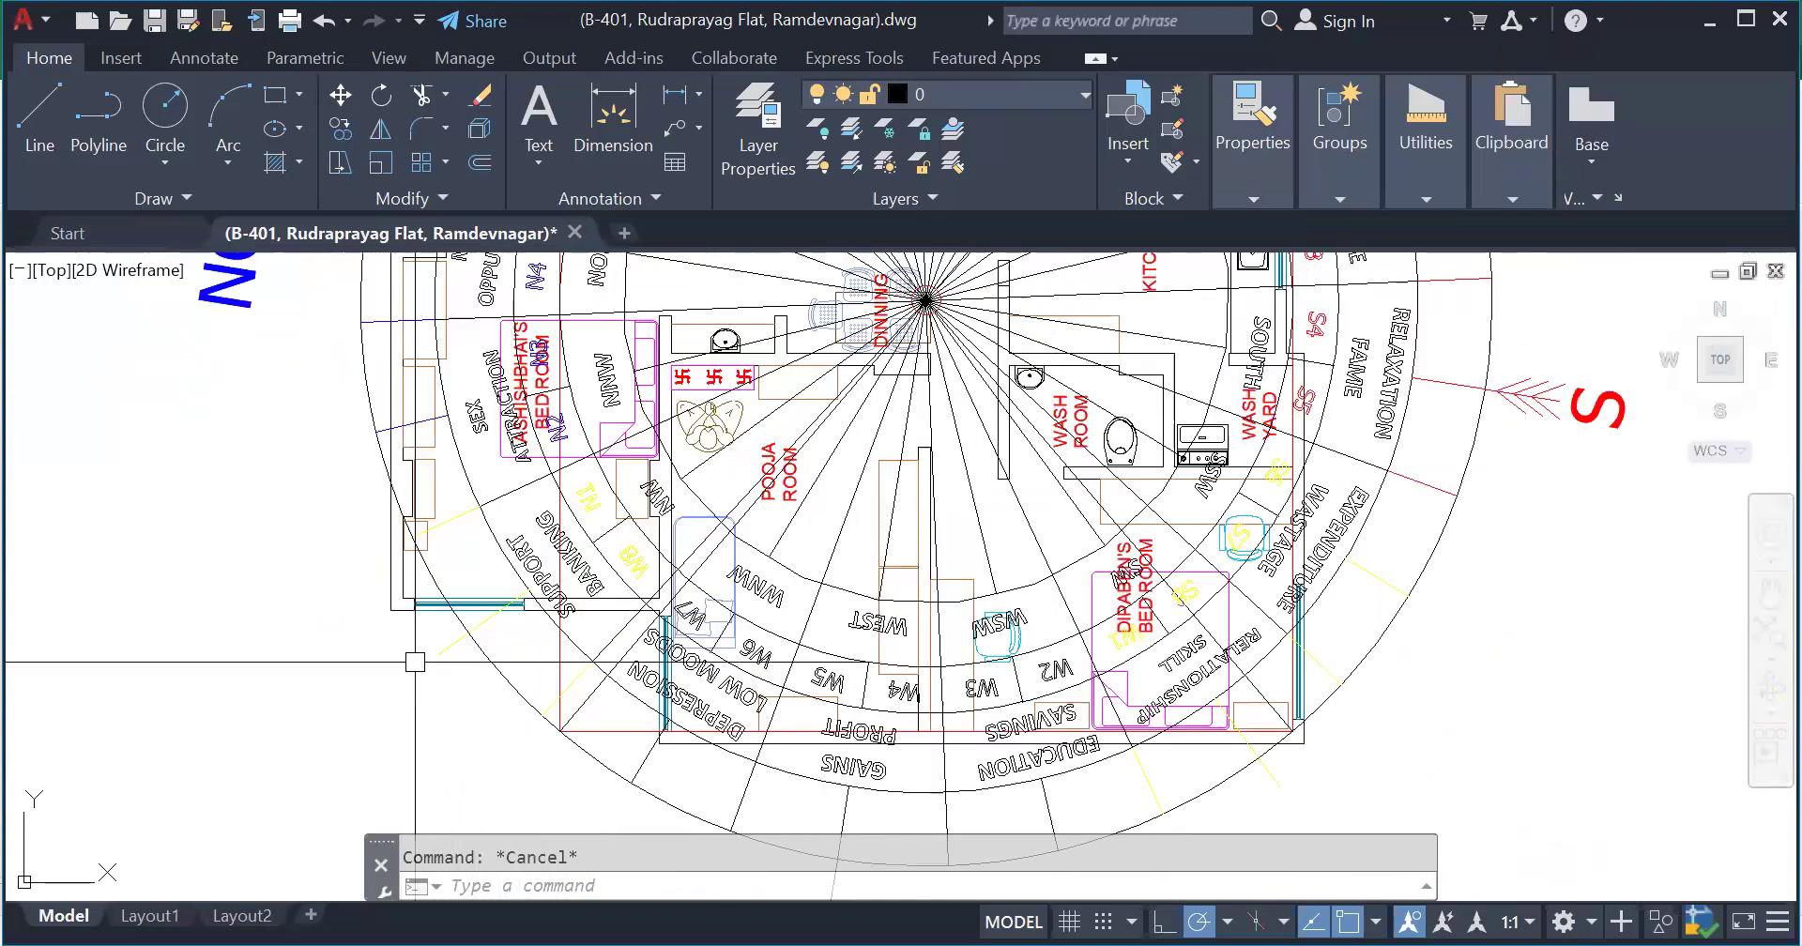
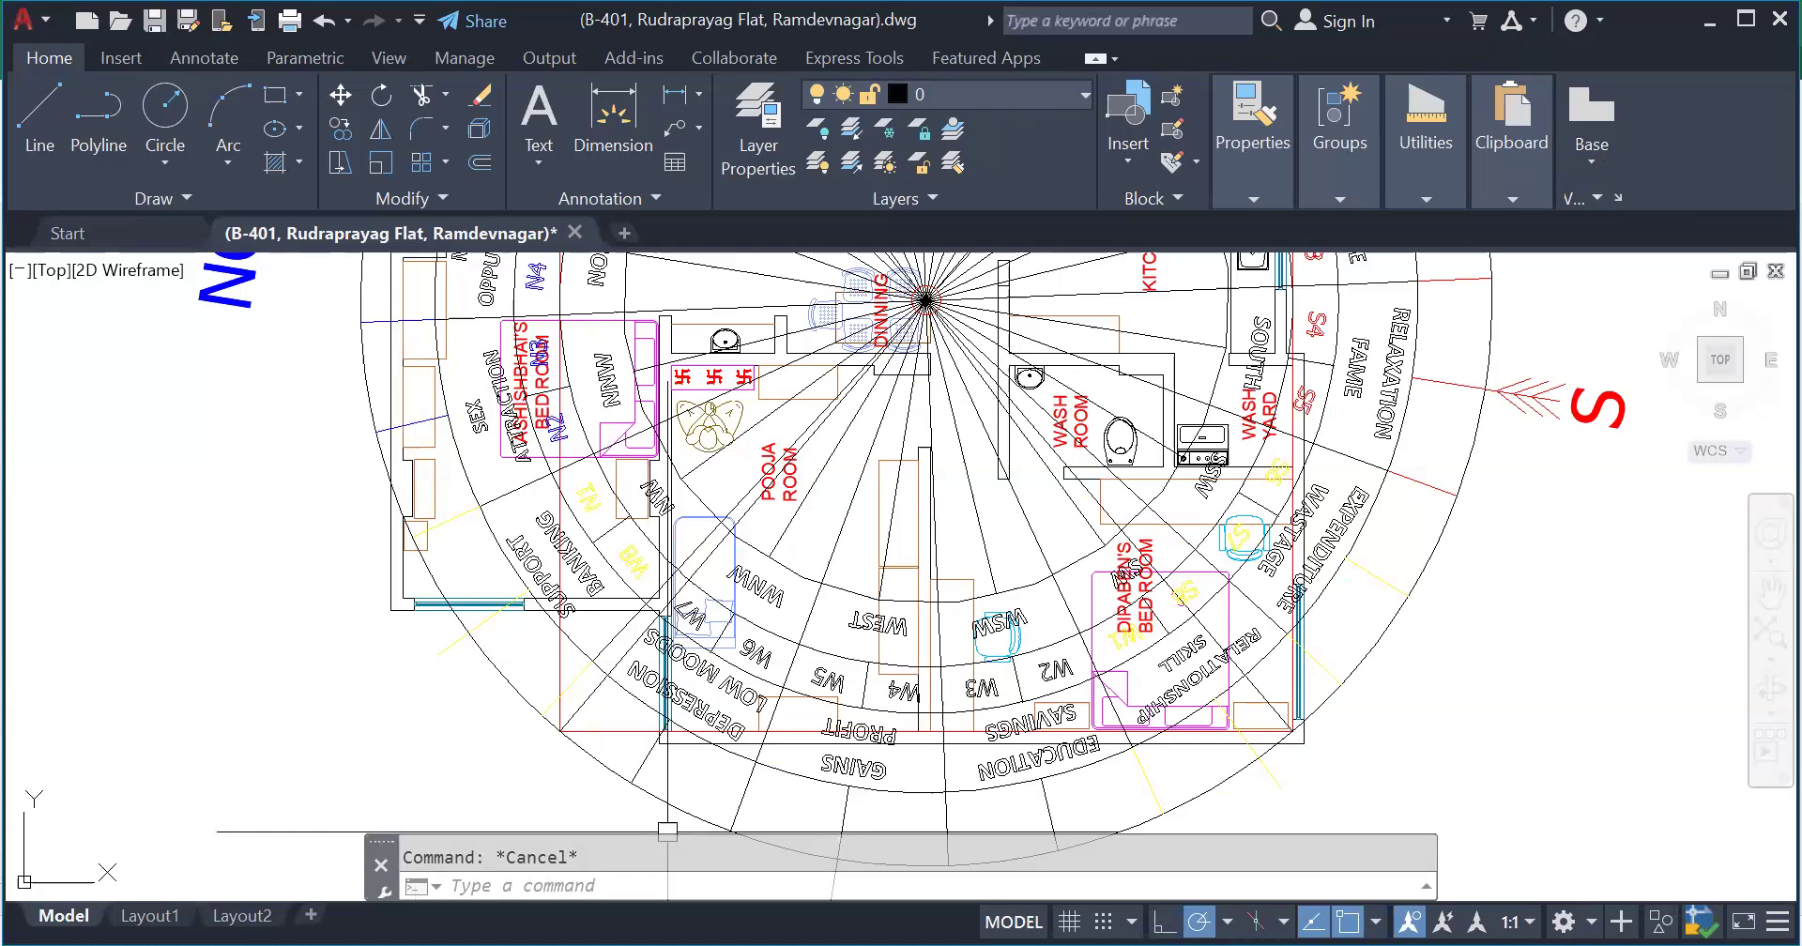
- Switch to the Bar-Chart workbook in Excel to review the zone strength table, and return to the plain floor plan in AutoCAD
key(alt+Tab)
mouse_move(710, 699)
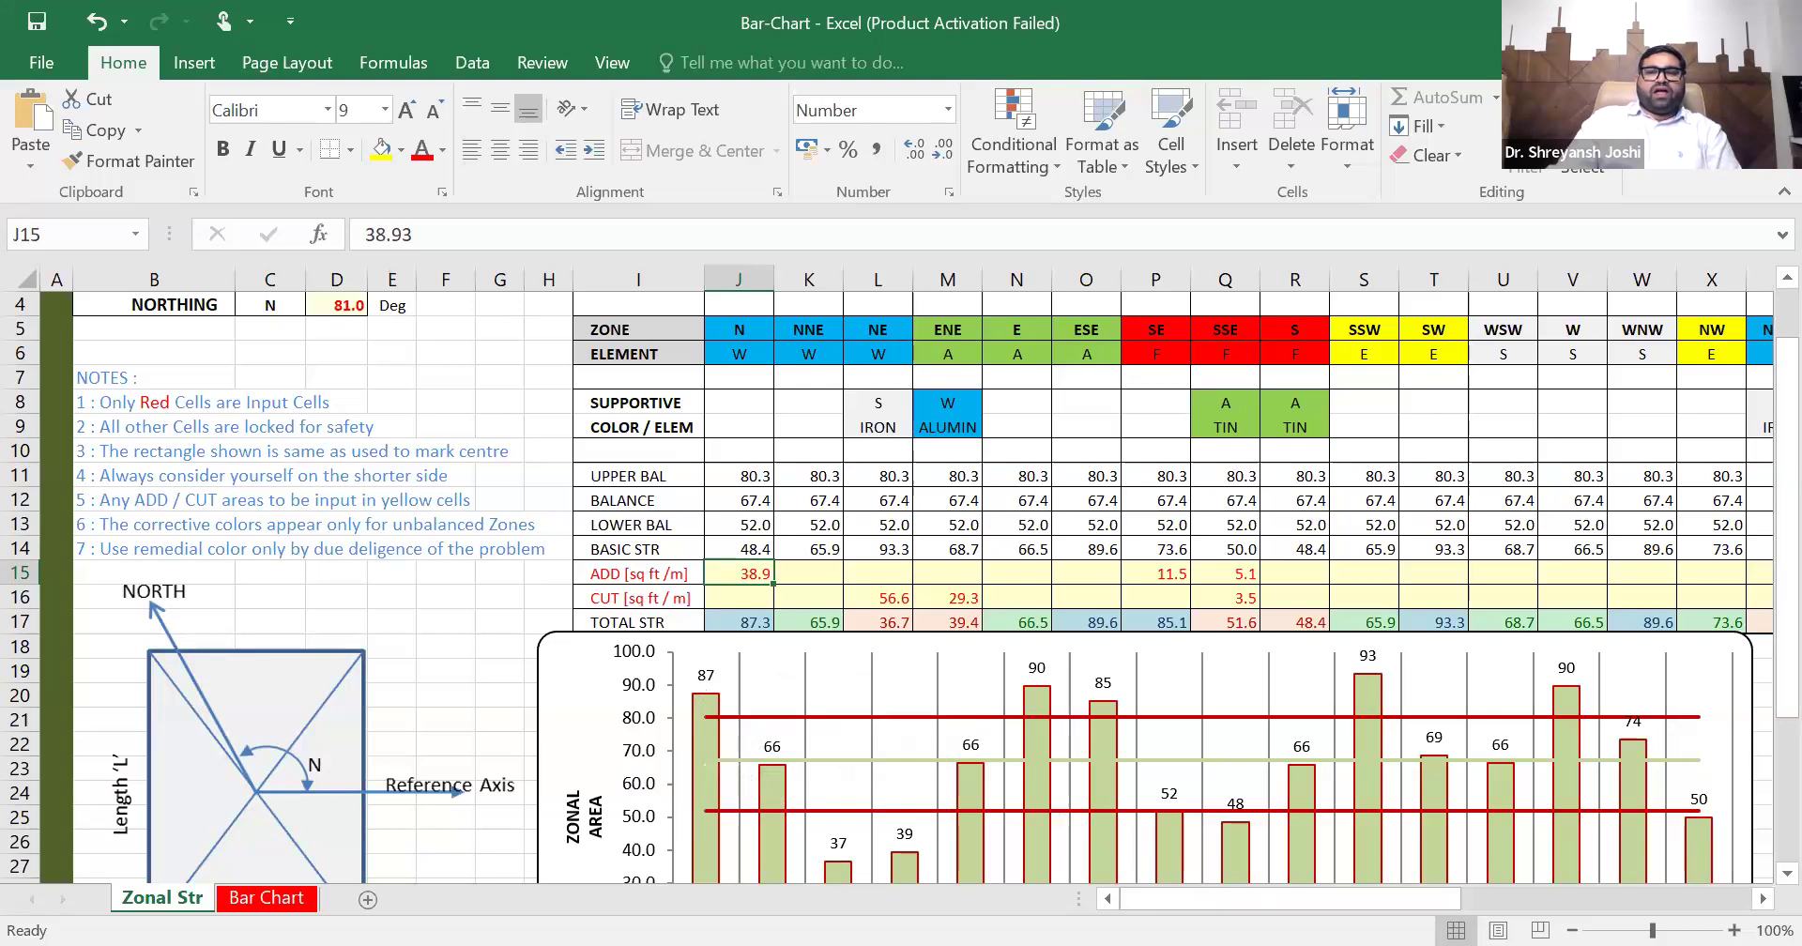
key(alt+Tab)
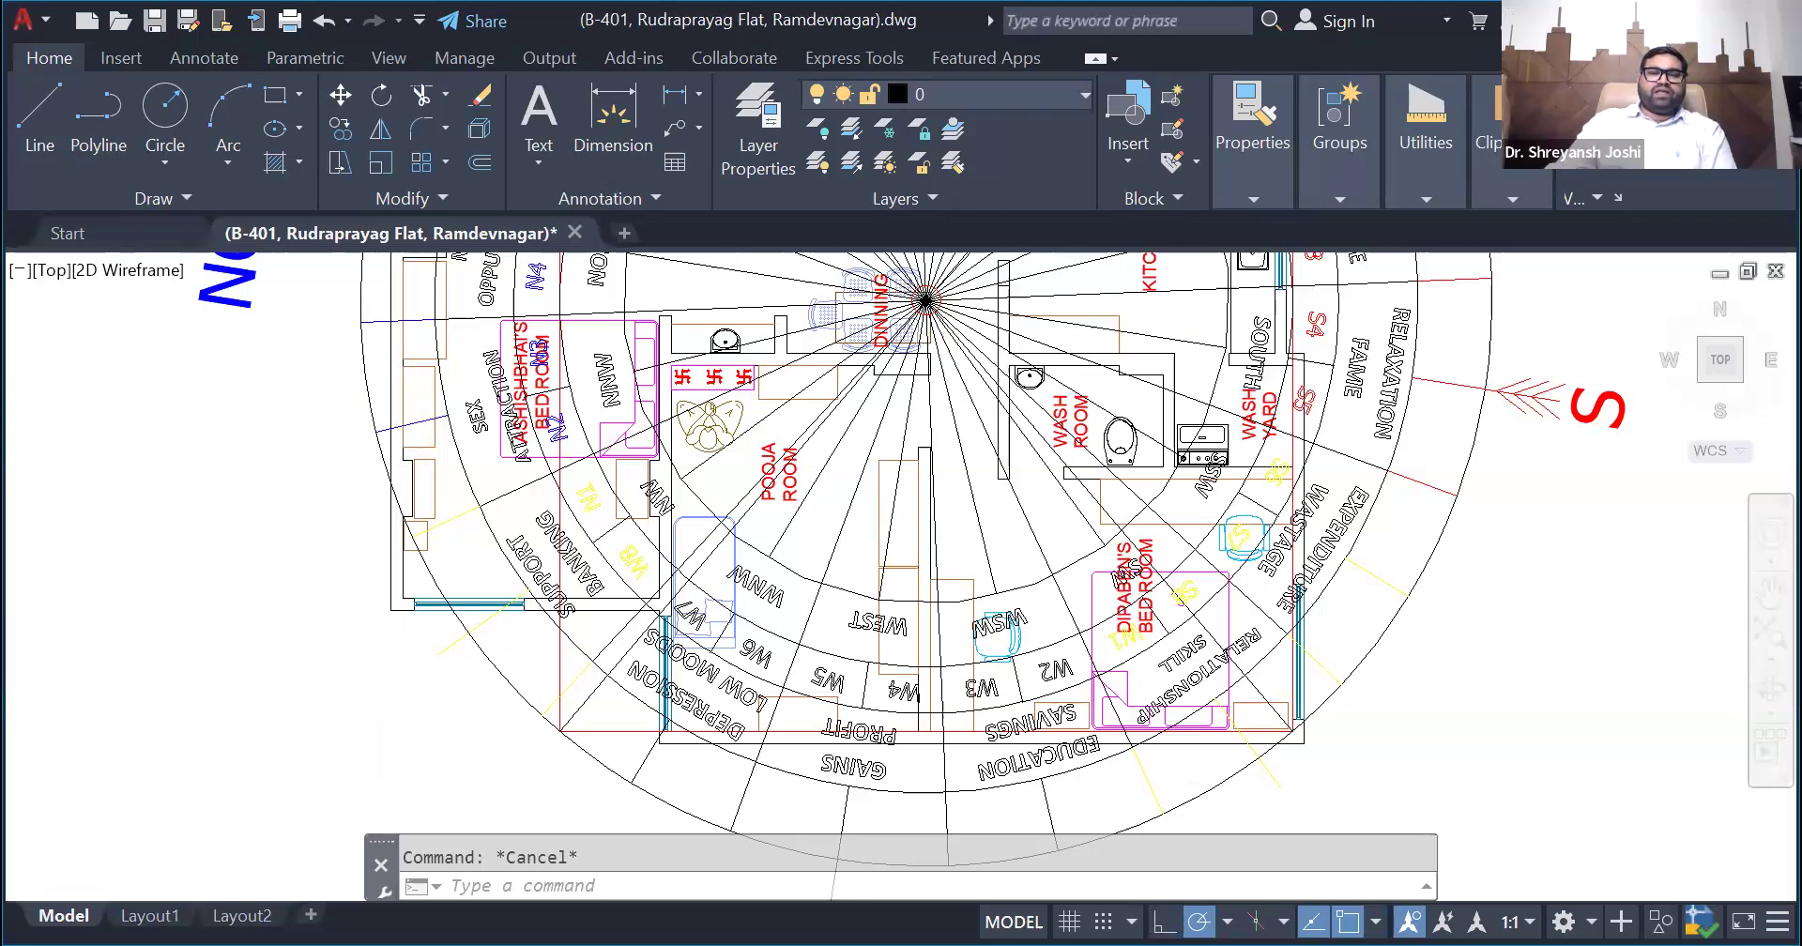
scroll(302, 485, down, 4)
scroll(302, 485, down, 6)
scroll(692, 648, up, 5)
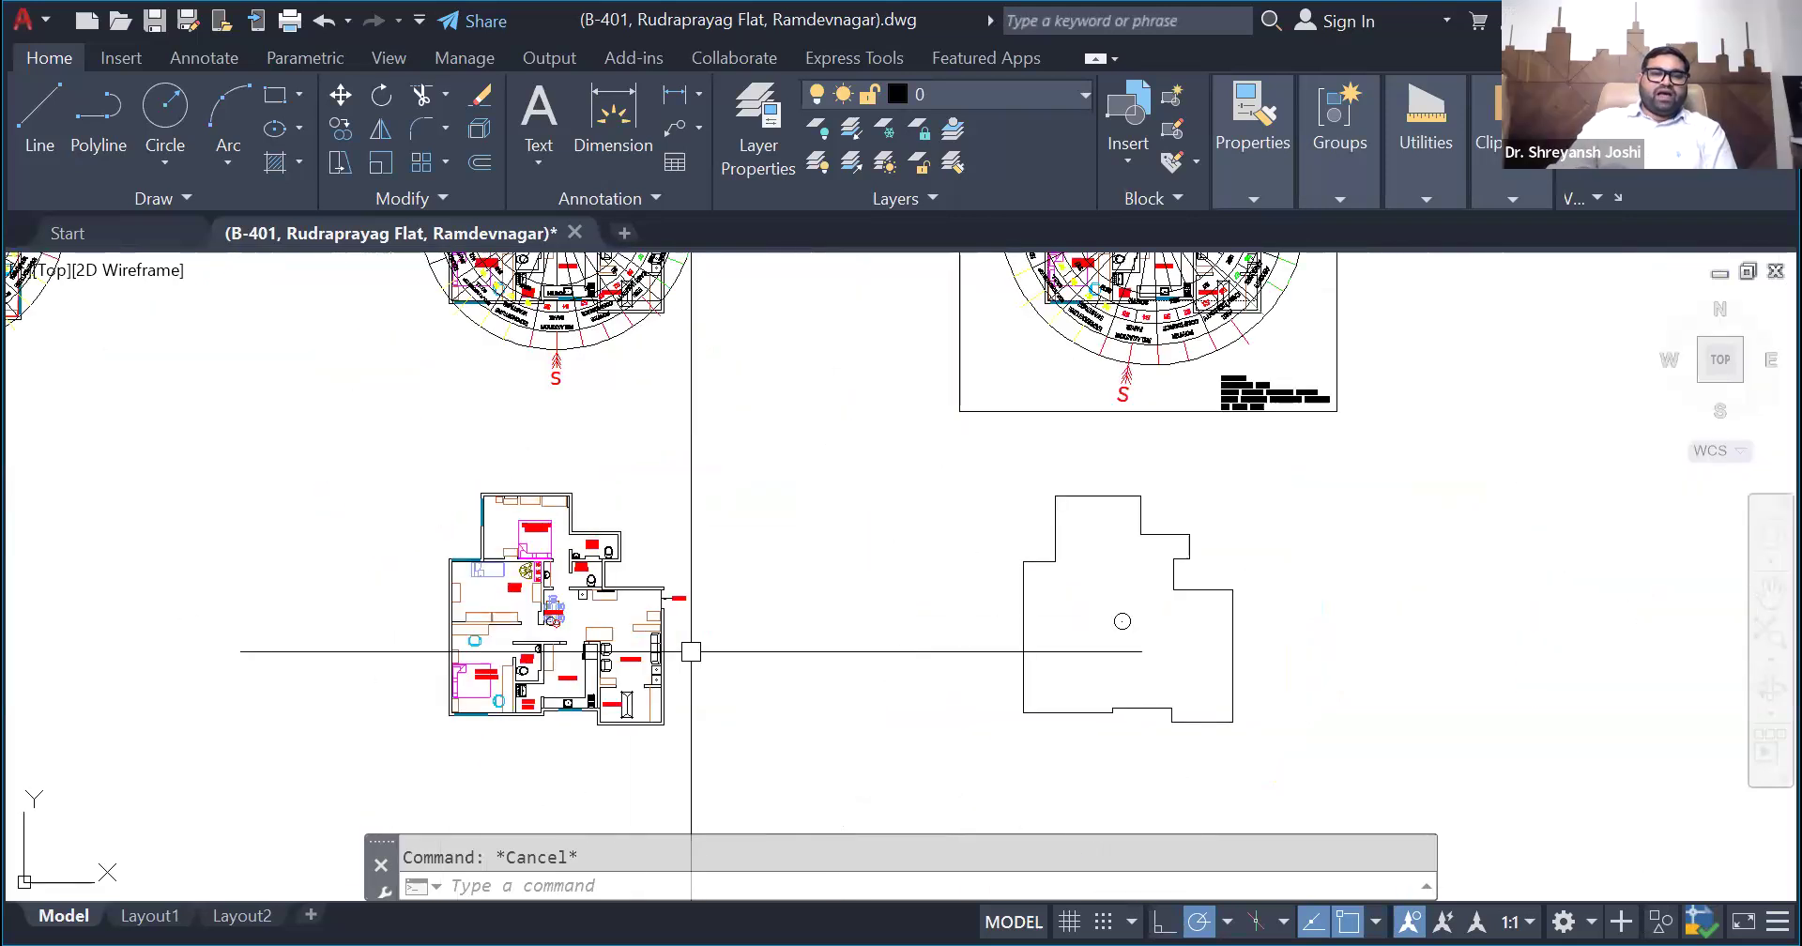
scroll(647, 424, down, 2)
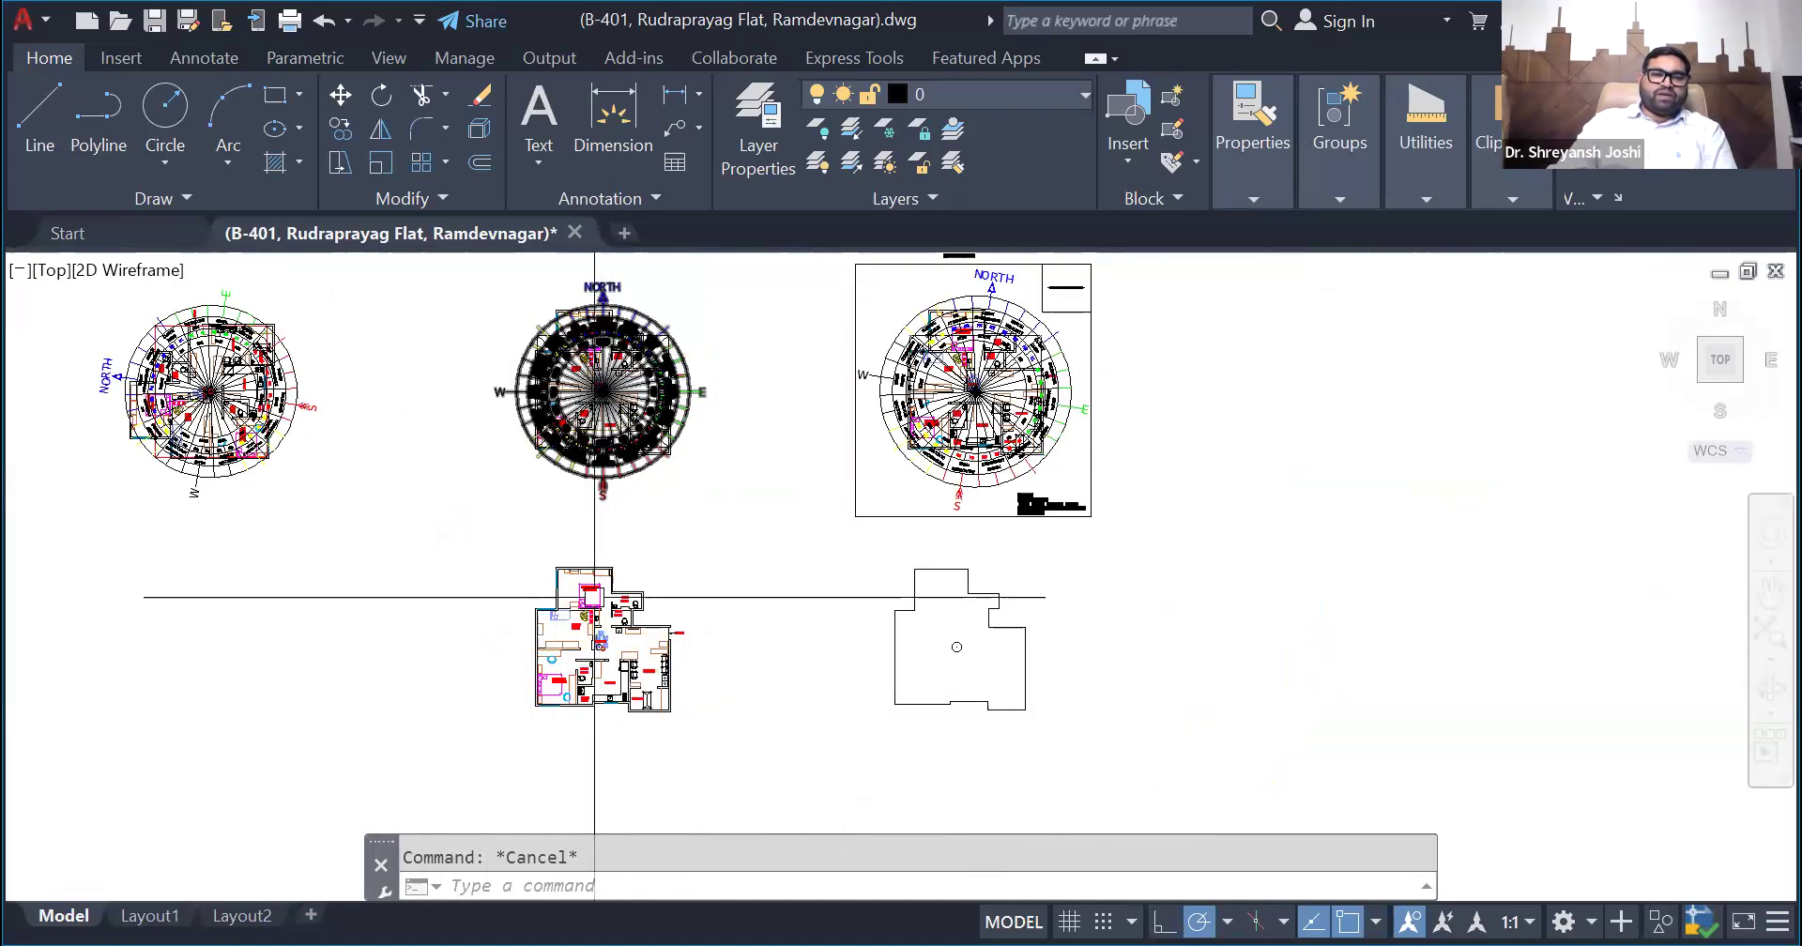
scroll(601, 738, up, 3)
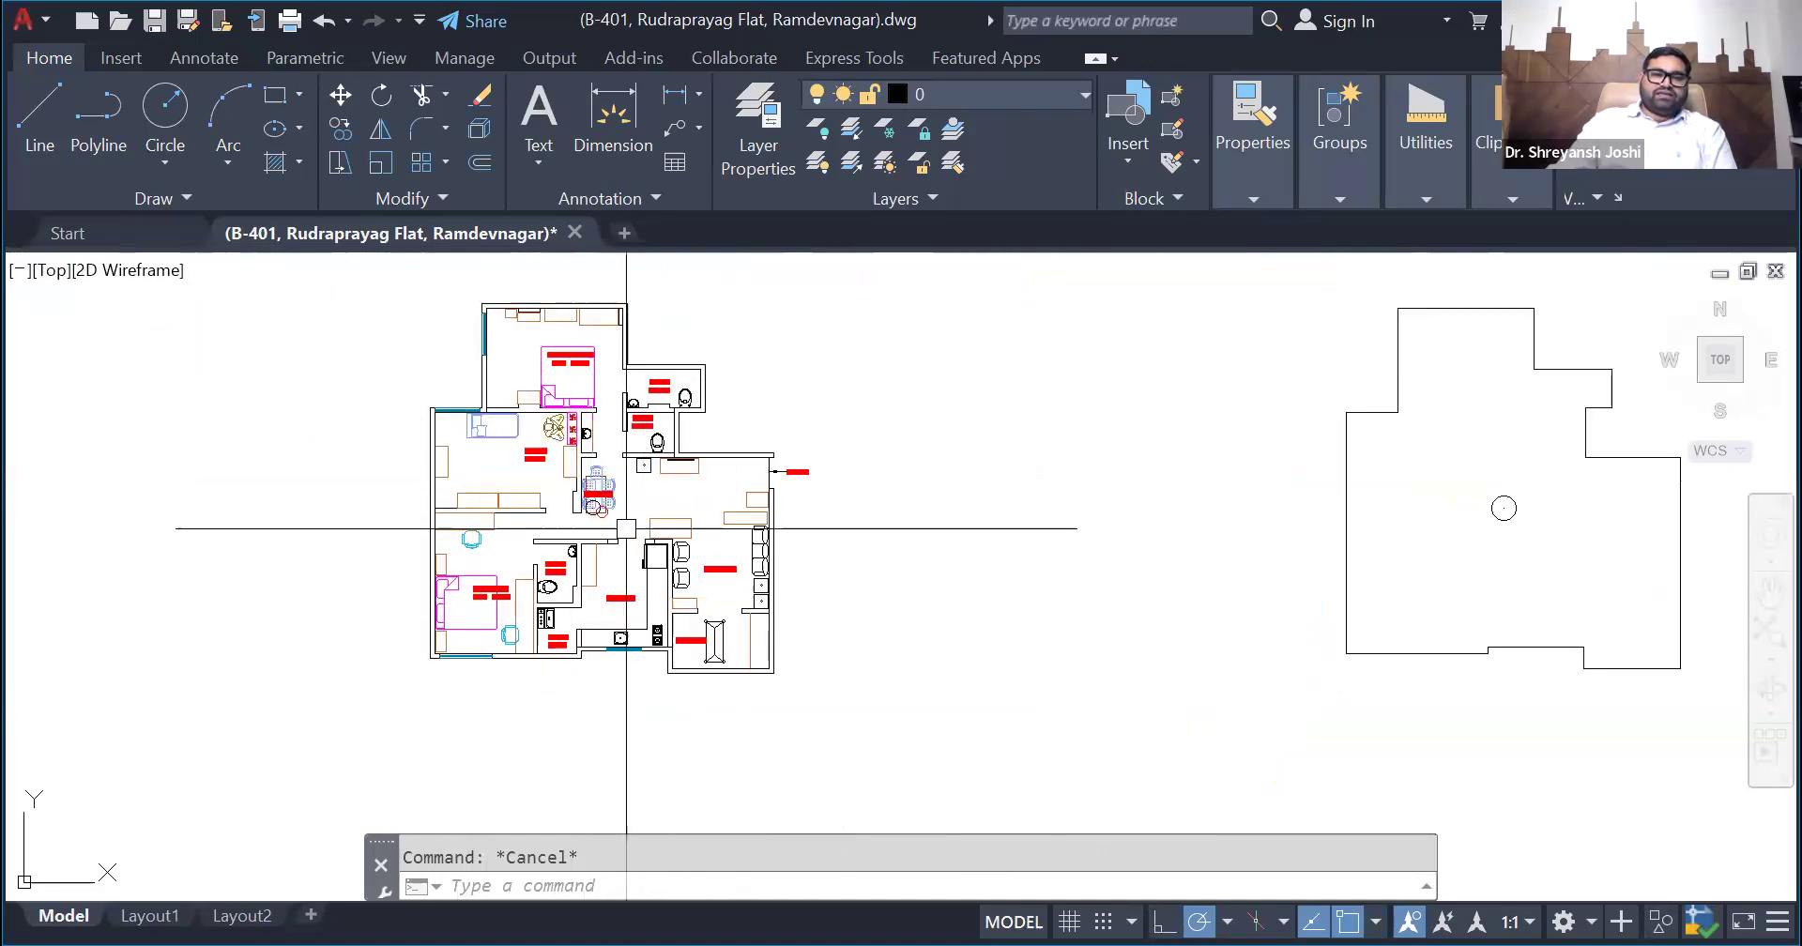
- Draw a large rectangle beside the plans, with a smaller rectangle inside it and one rectangle in each of its lower-right and upper-right corners
scroll(563, 684, down, 4)
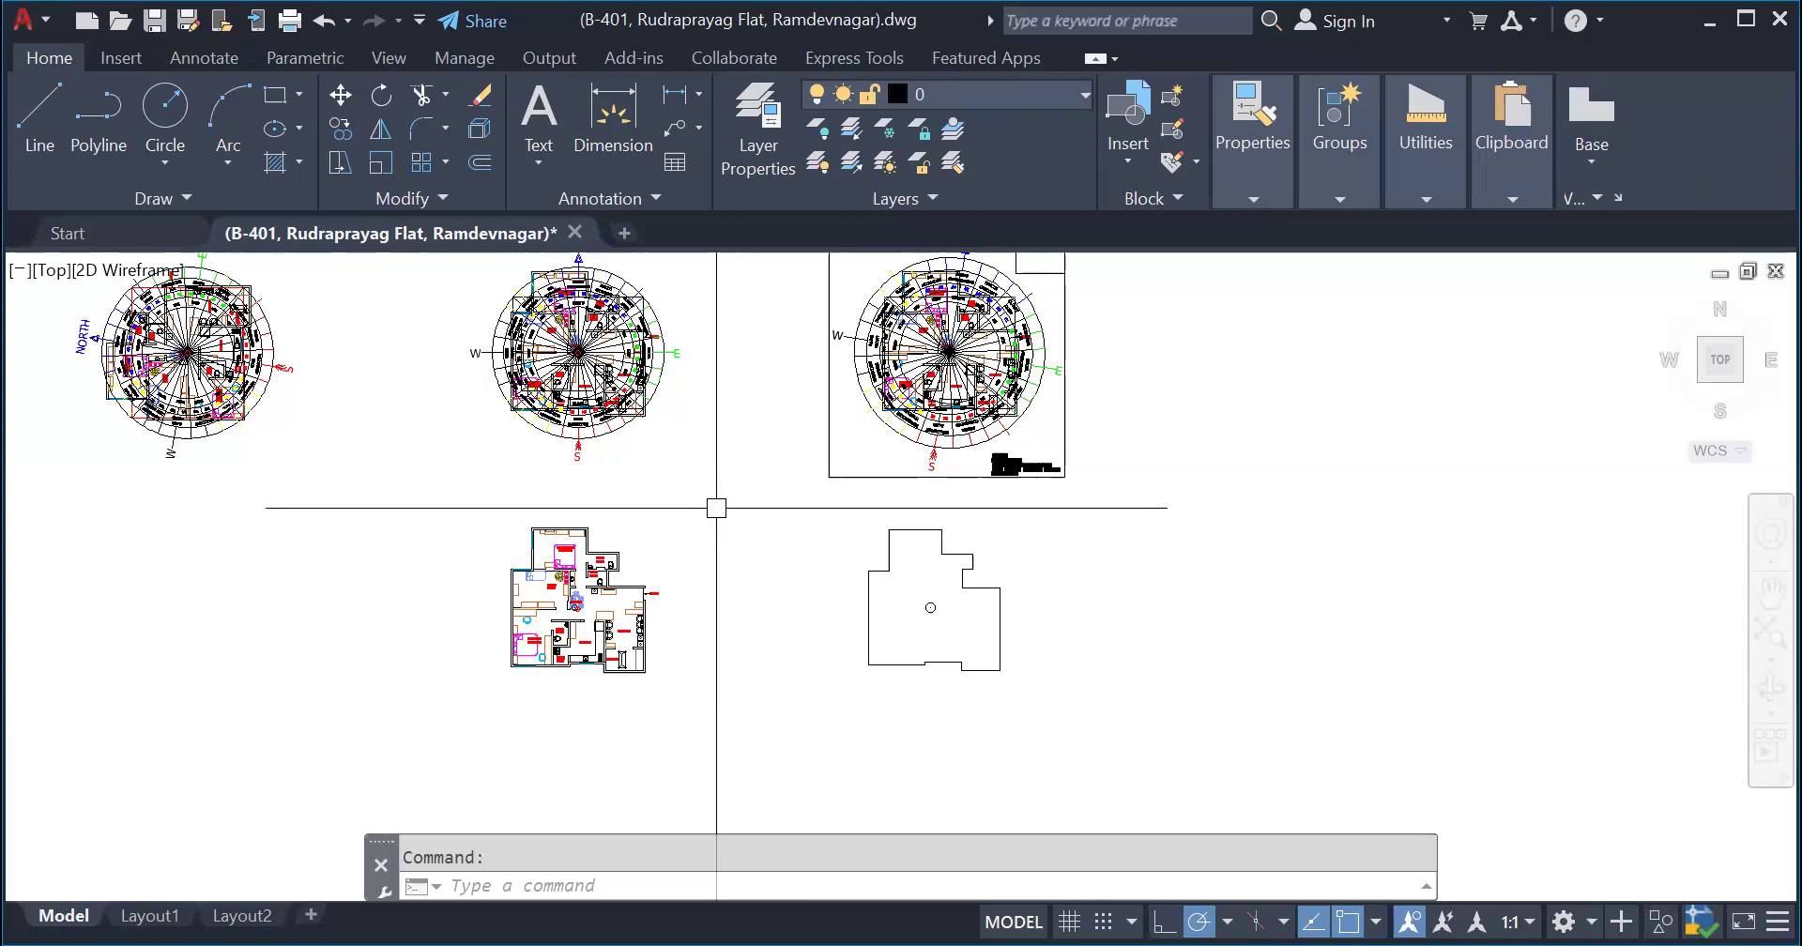
text(RECTANG)
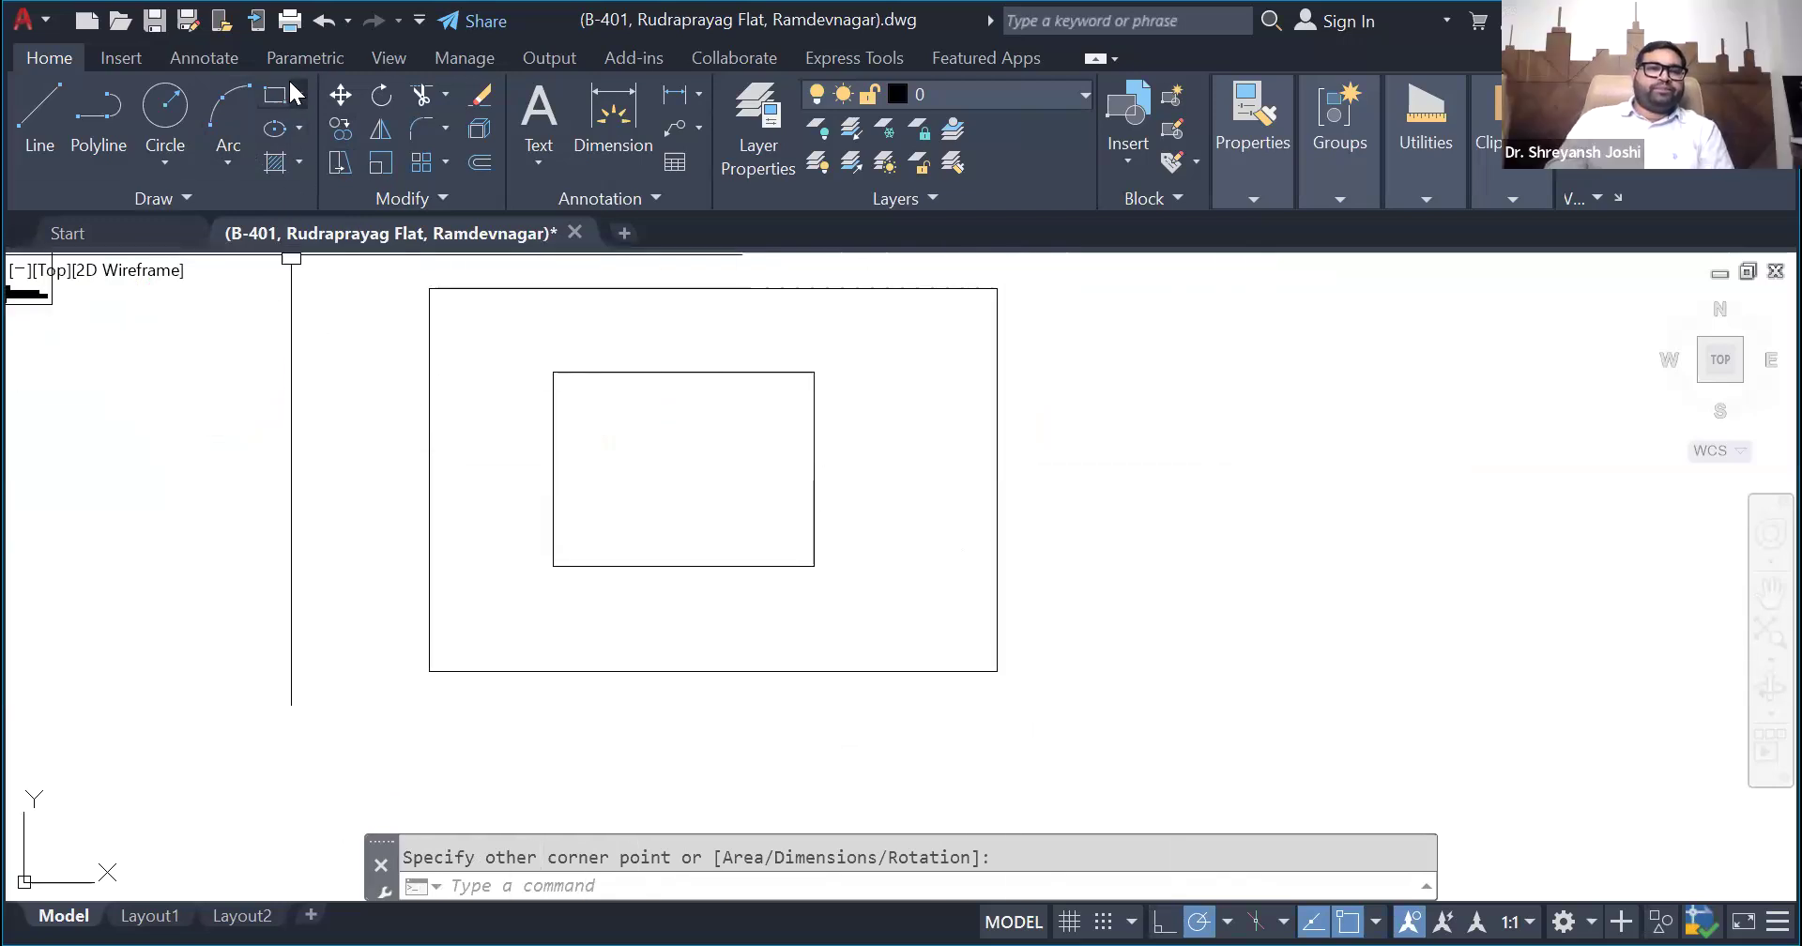
click(274, 94)
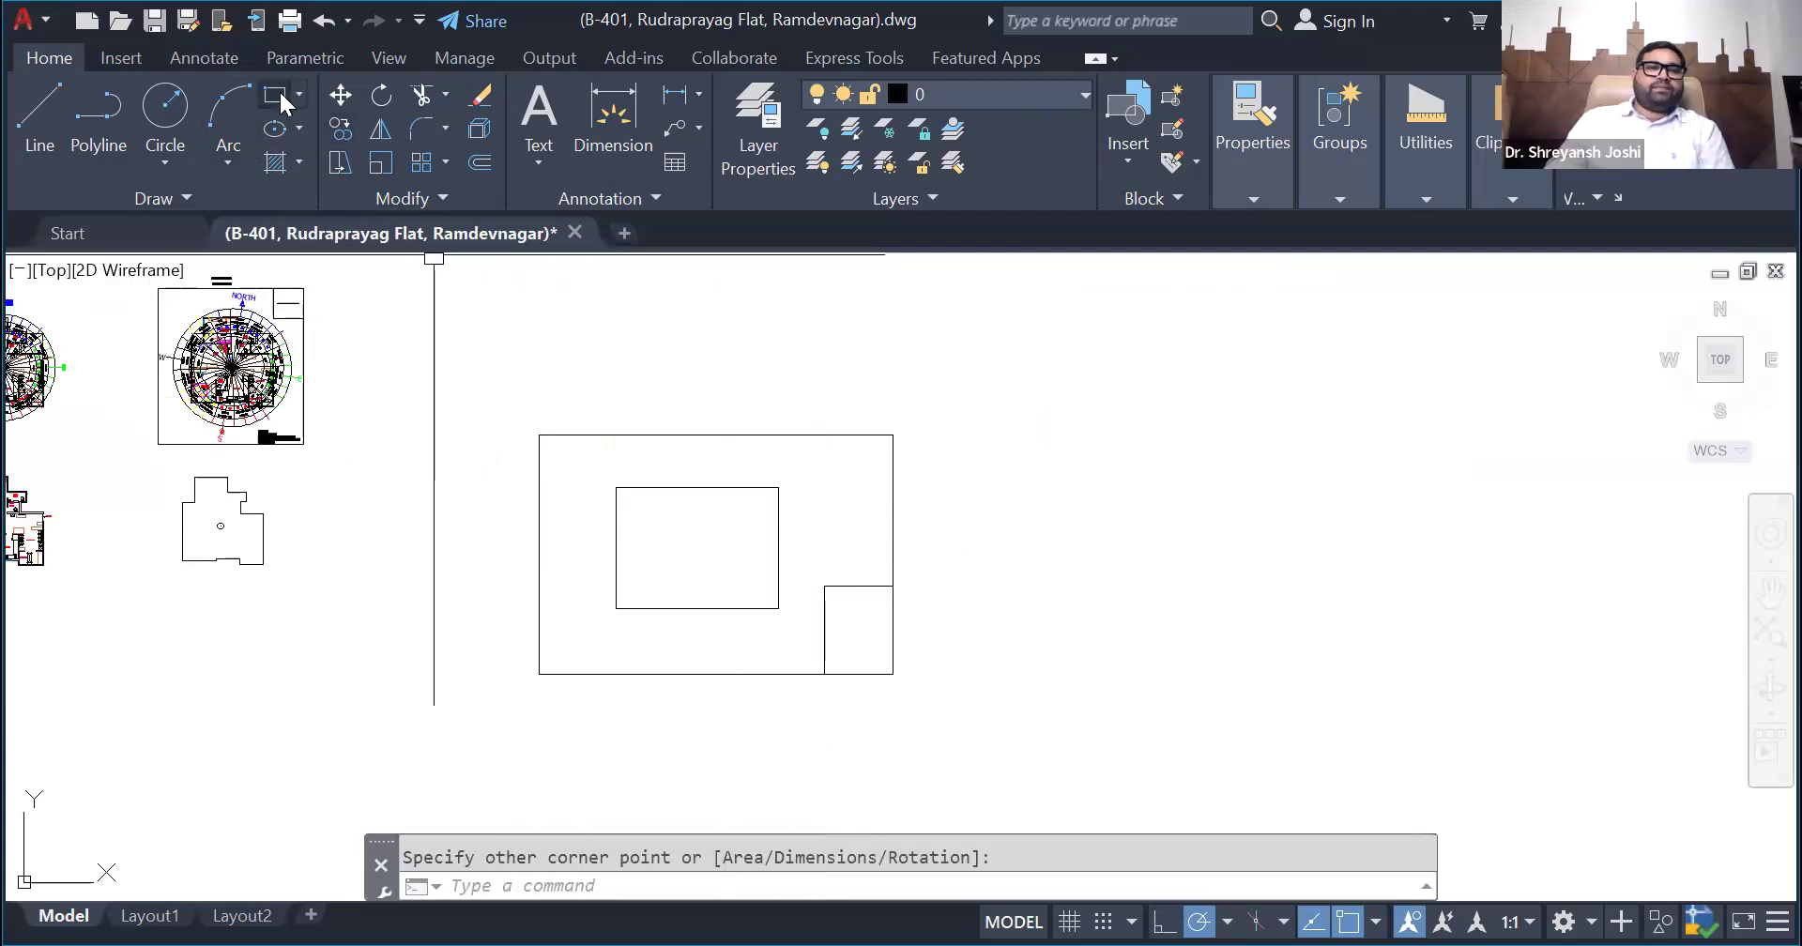
click(281, 97)
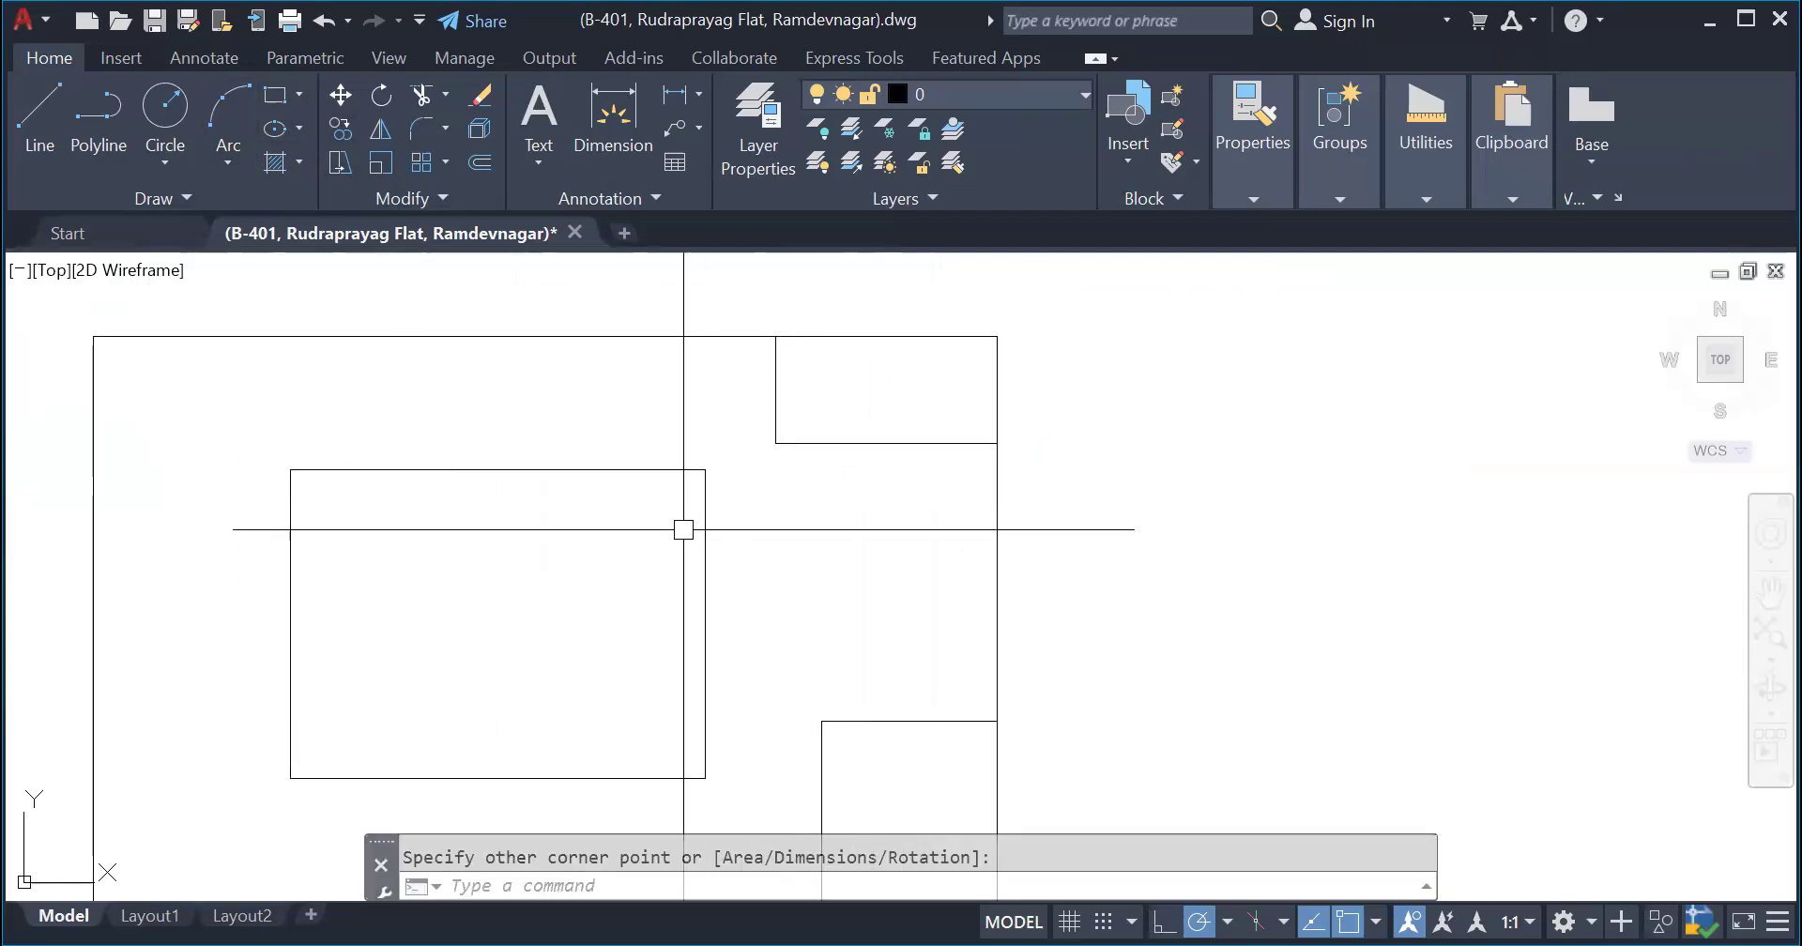
scroll(673, 422, down, 2)
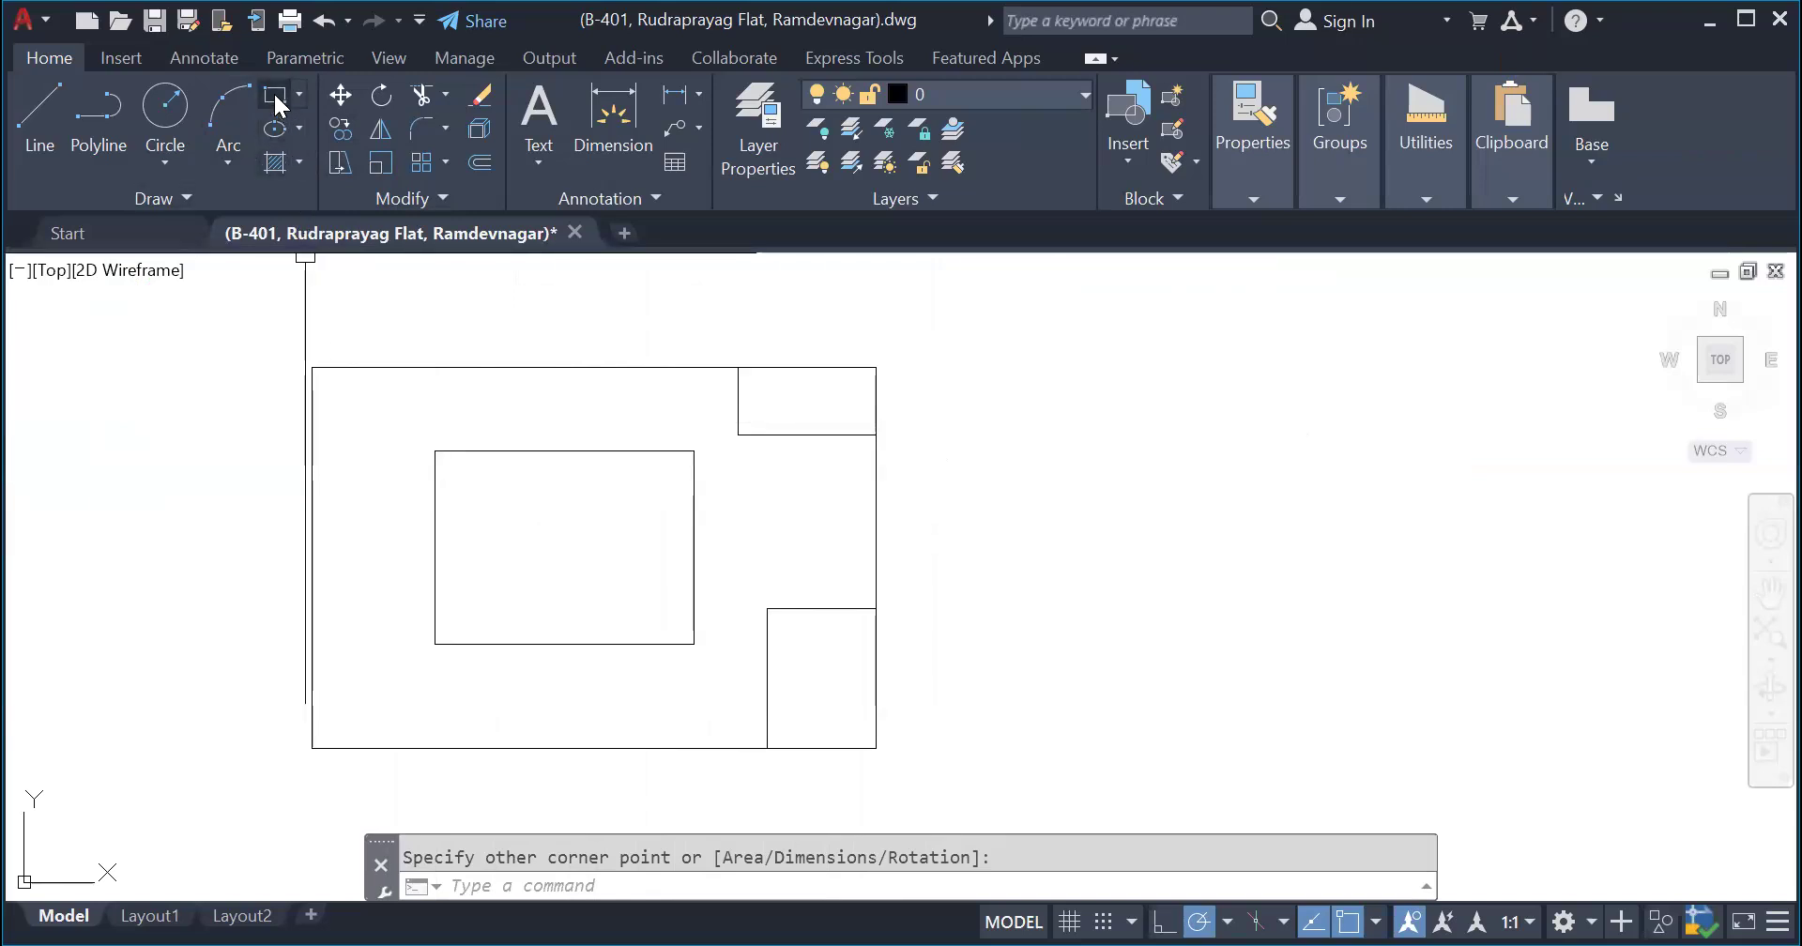
- Select the large outer rectangle and the inner rectangle in turn to compare the two boundaries
scroll(875, 451, down, 2)
scroll(649, 578, up, 2)
scroll(611, 717, down, 2)
scroll(683, 515, up, 2)
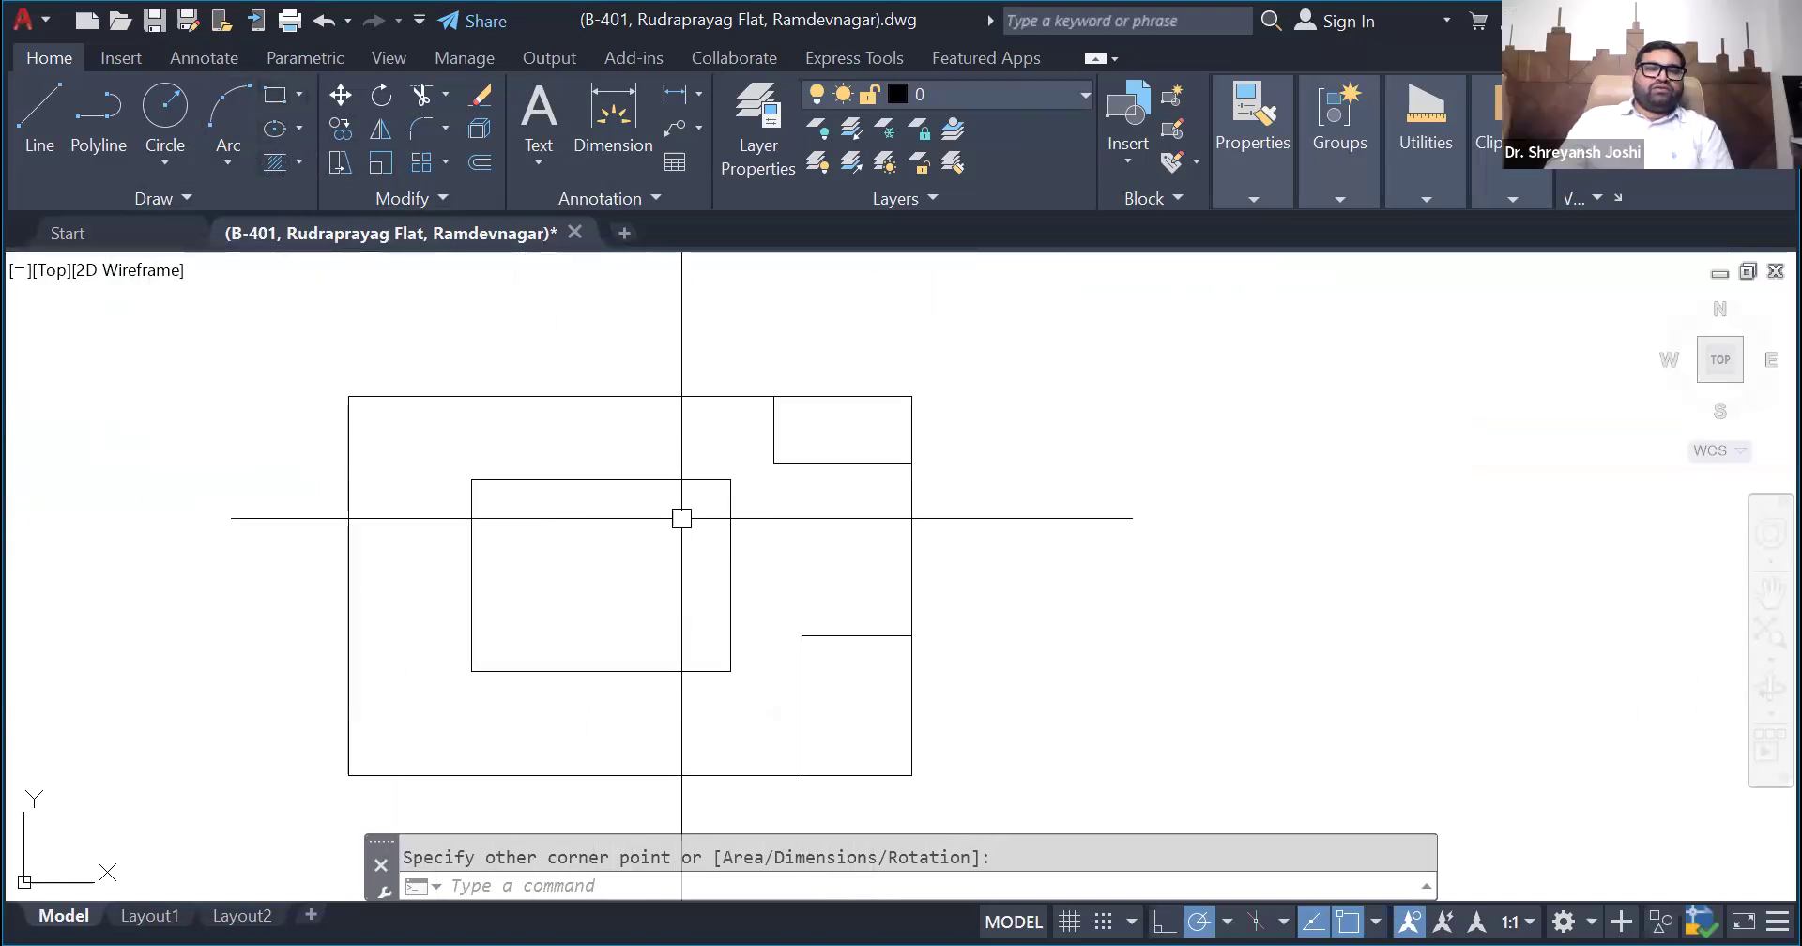
click(392, 401)
click(398, 395)
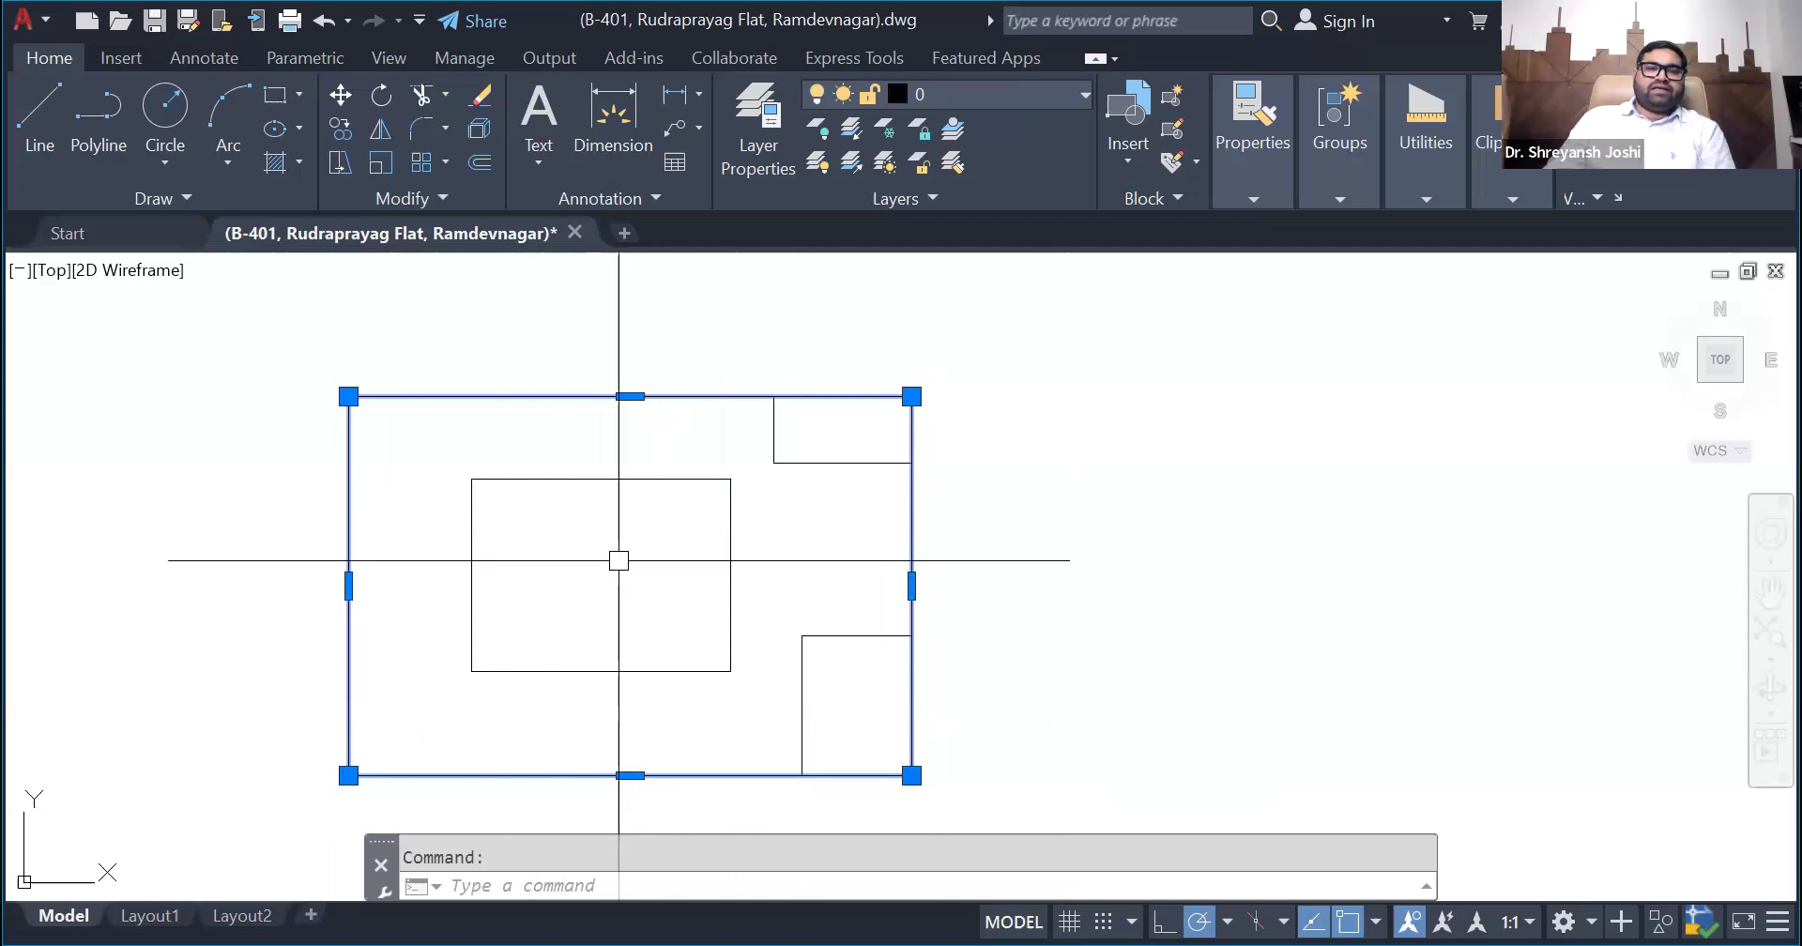
key(Escape)
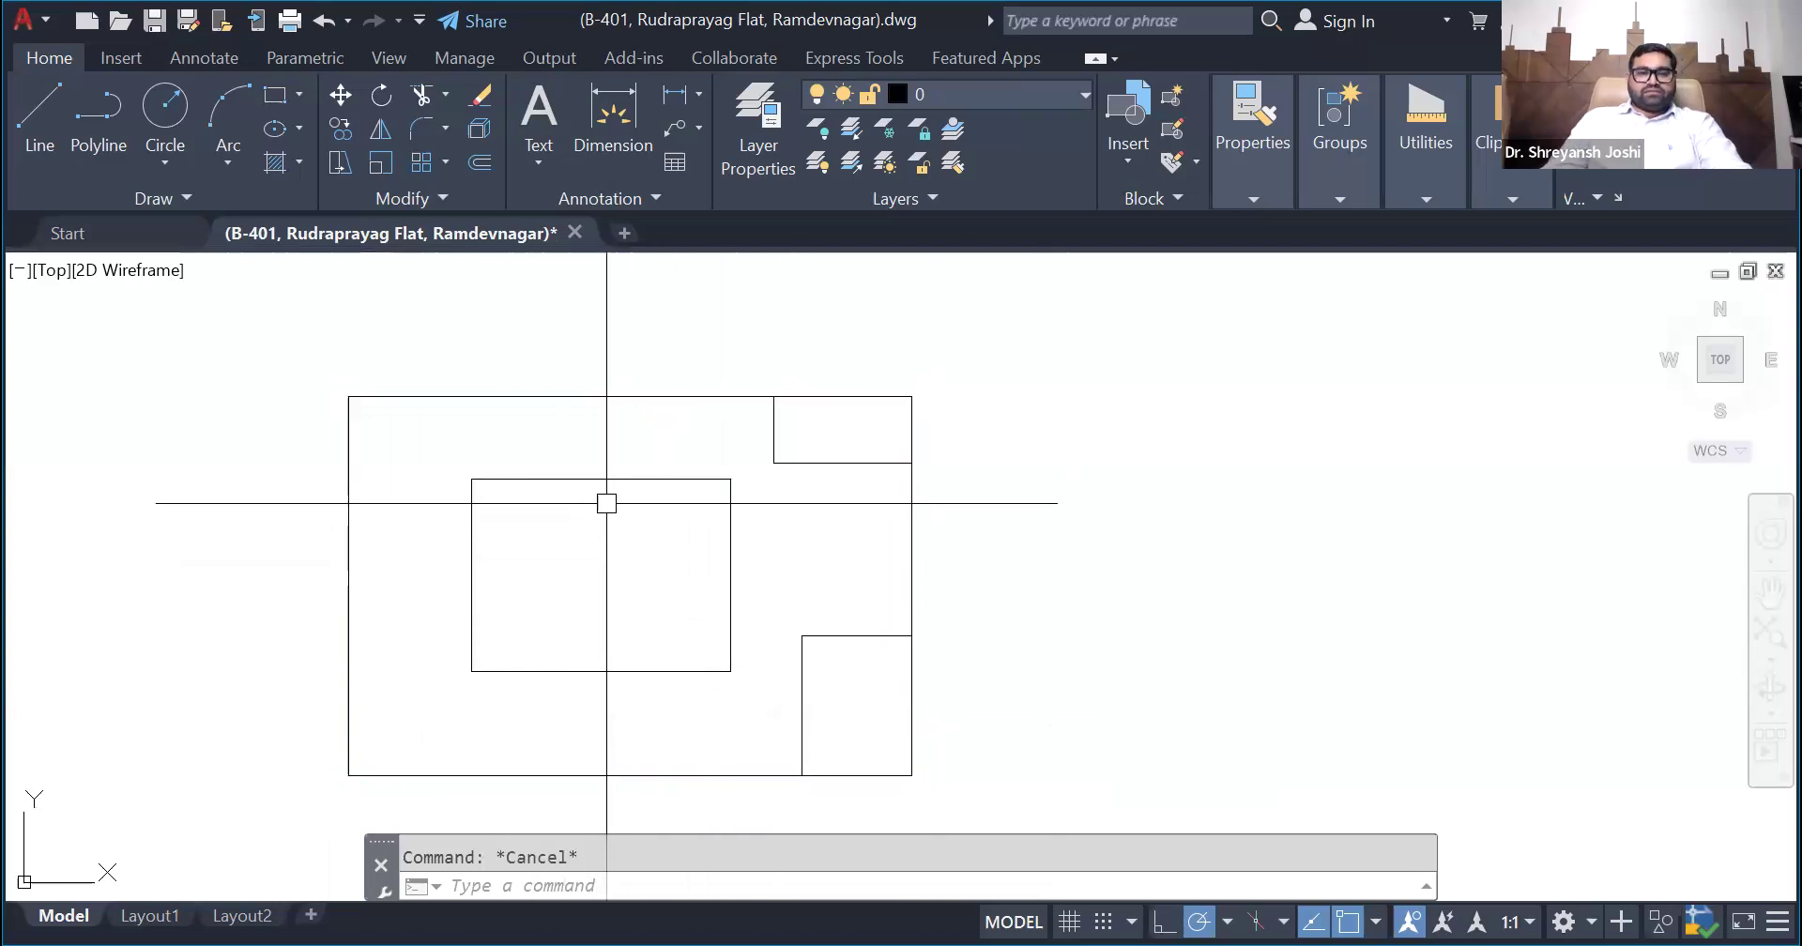
click(619, 484)
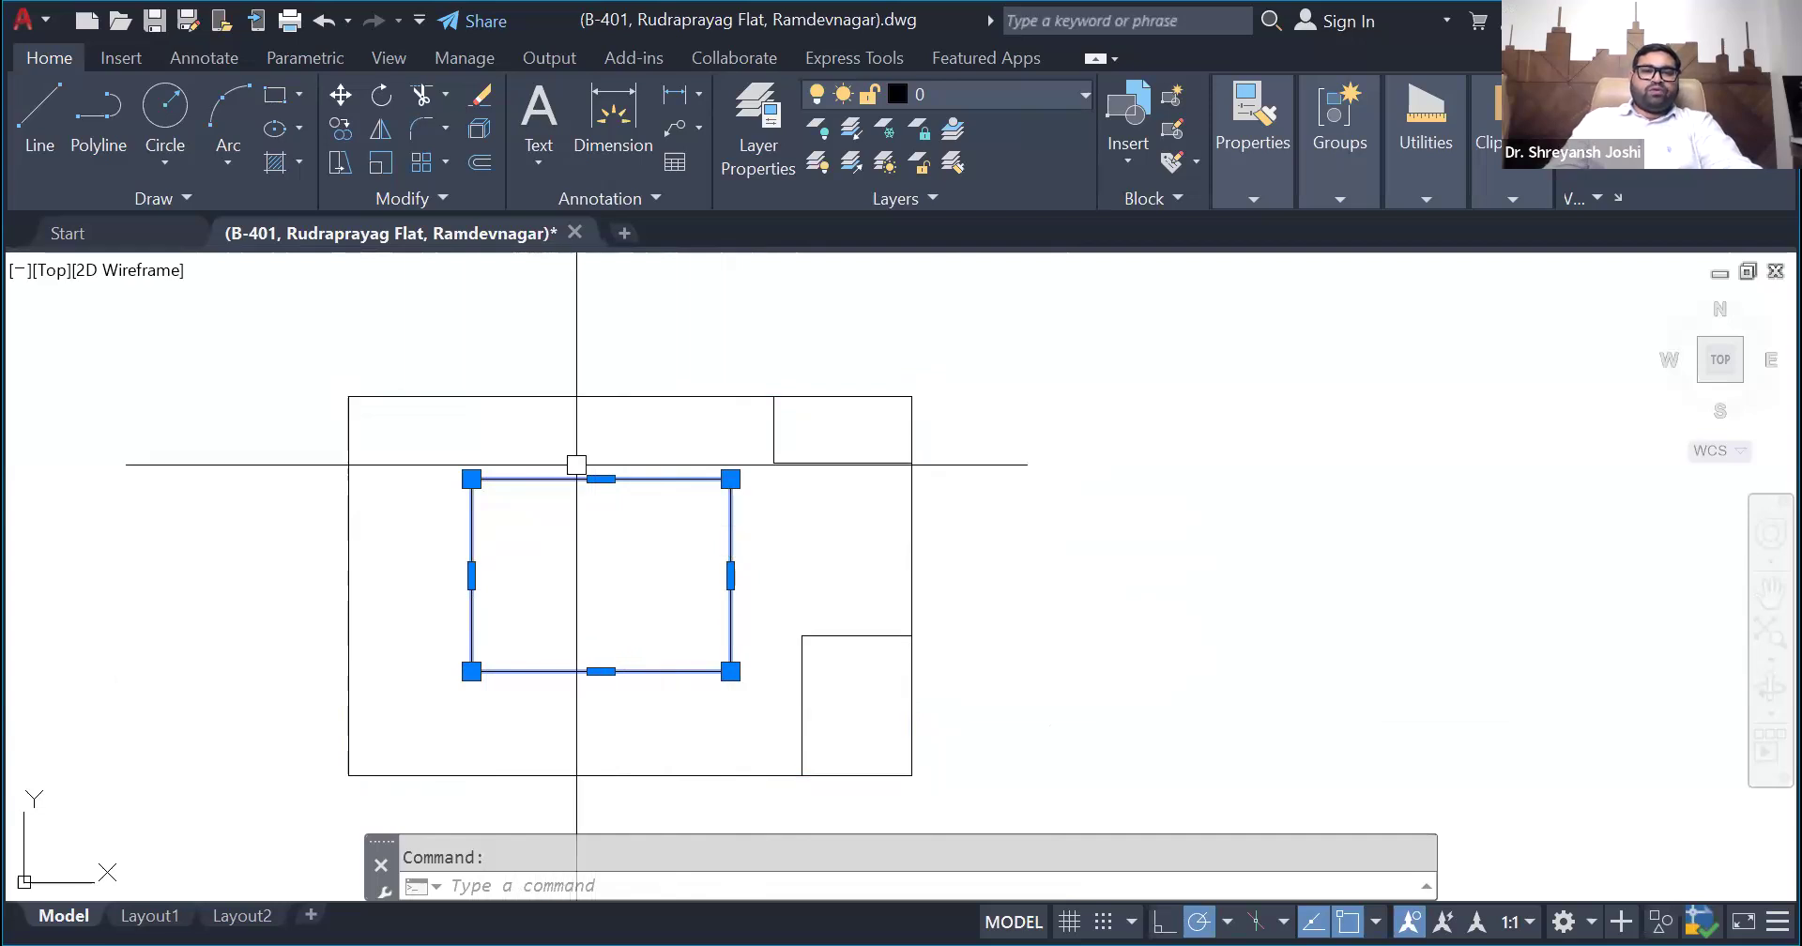
key(Escape)
click(618, 395)
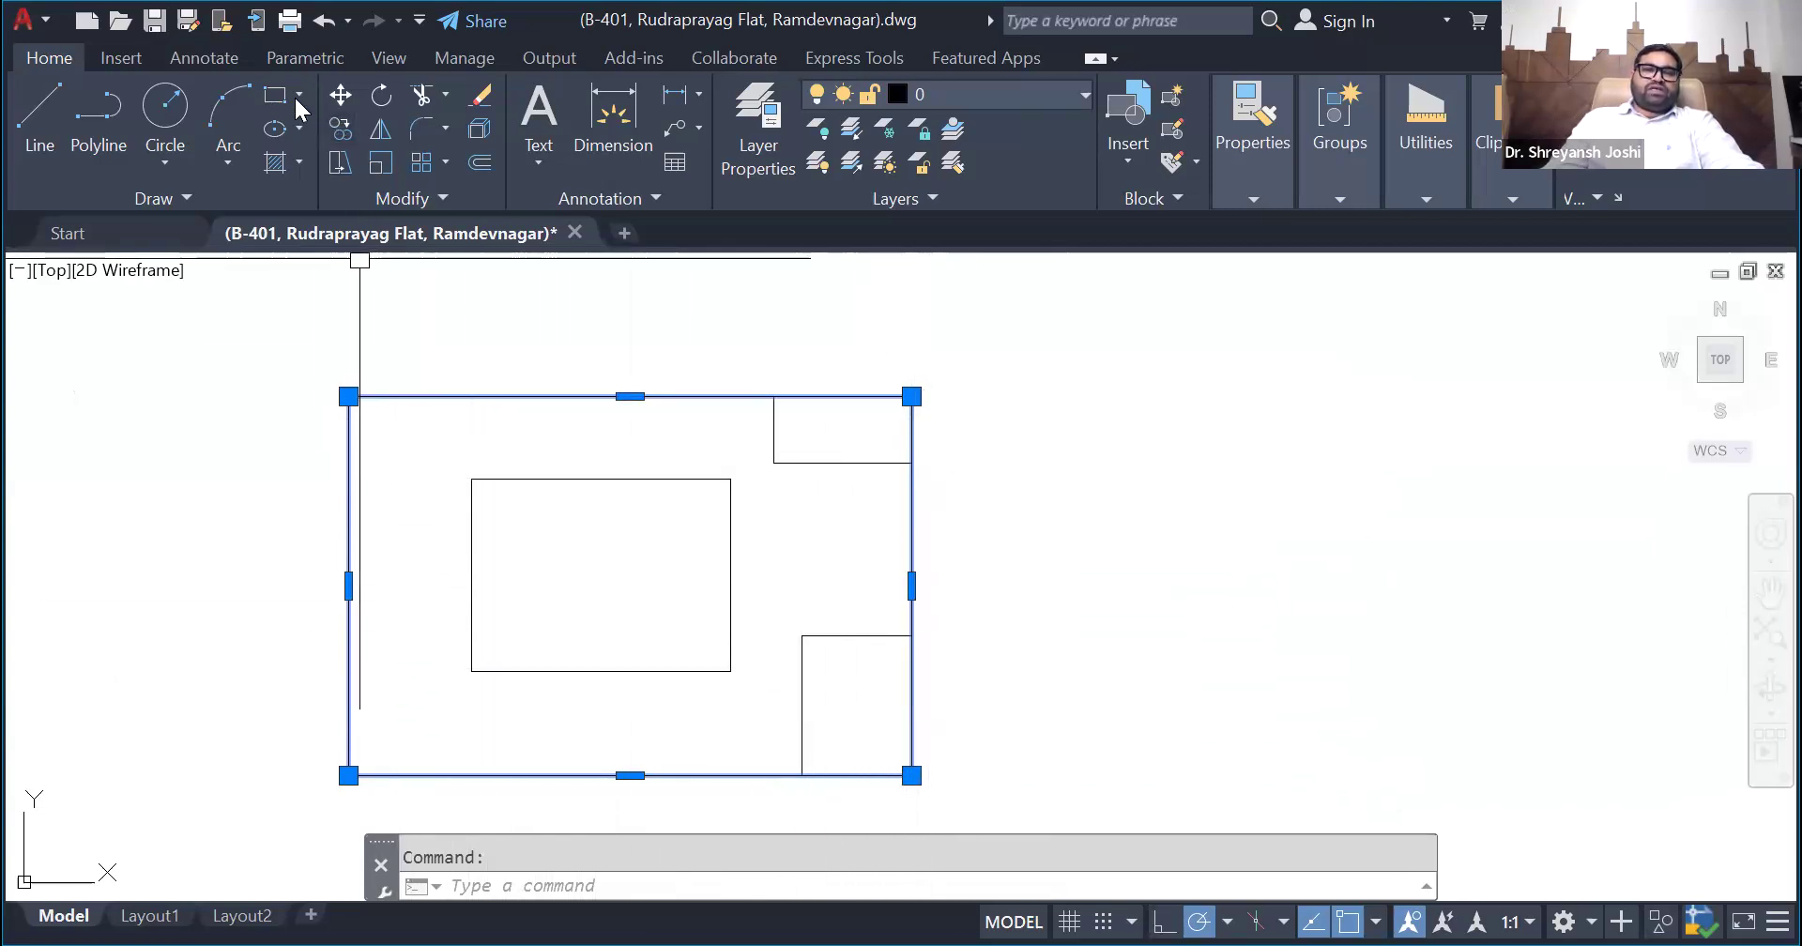
key(Escape)
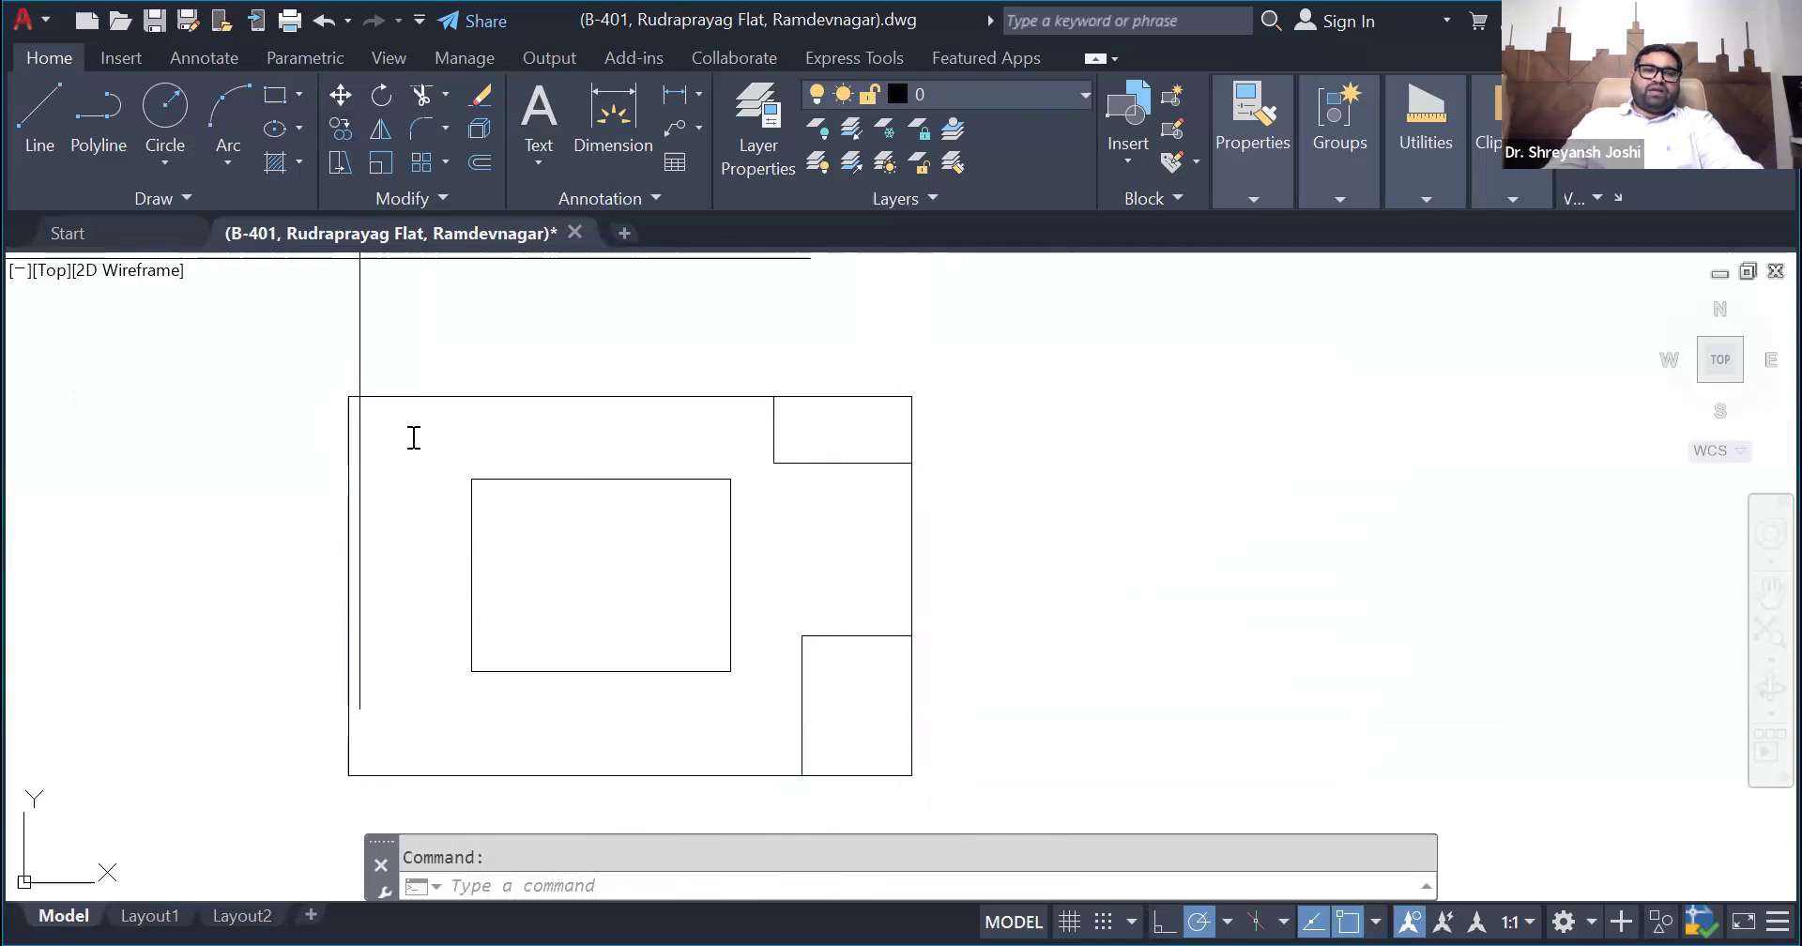
- Draw a small rectangle in the upper-left corner of the outer rectangle and colour it blue
click(414, 454)
click(1273, 196)
click(1162, 237)
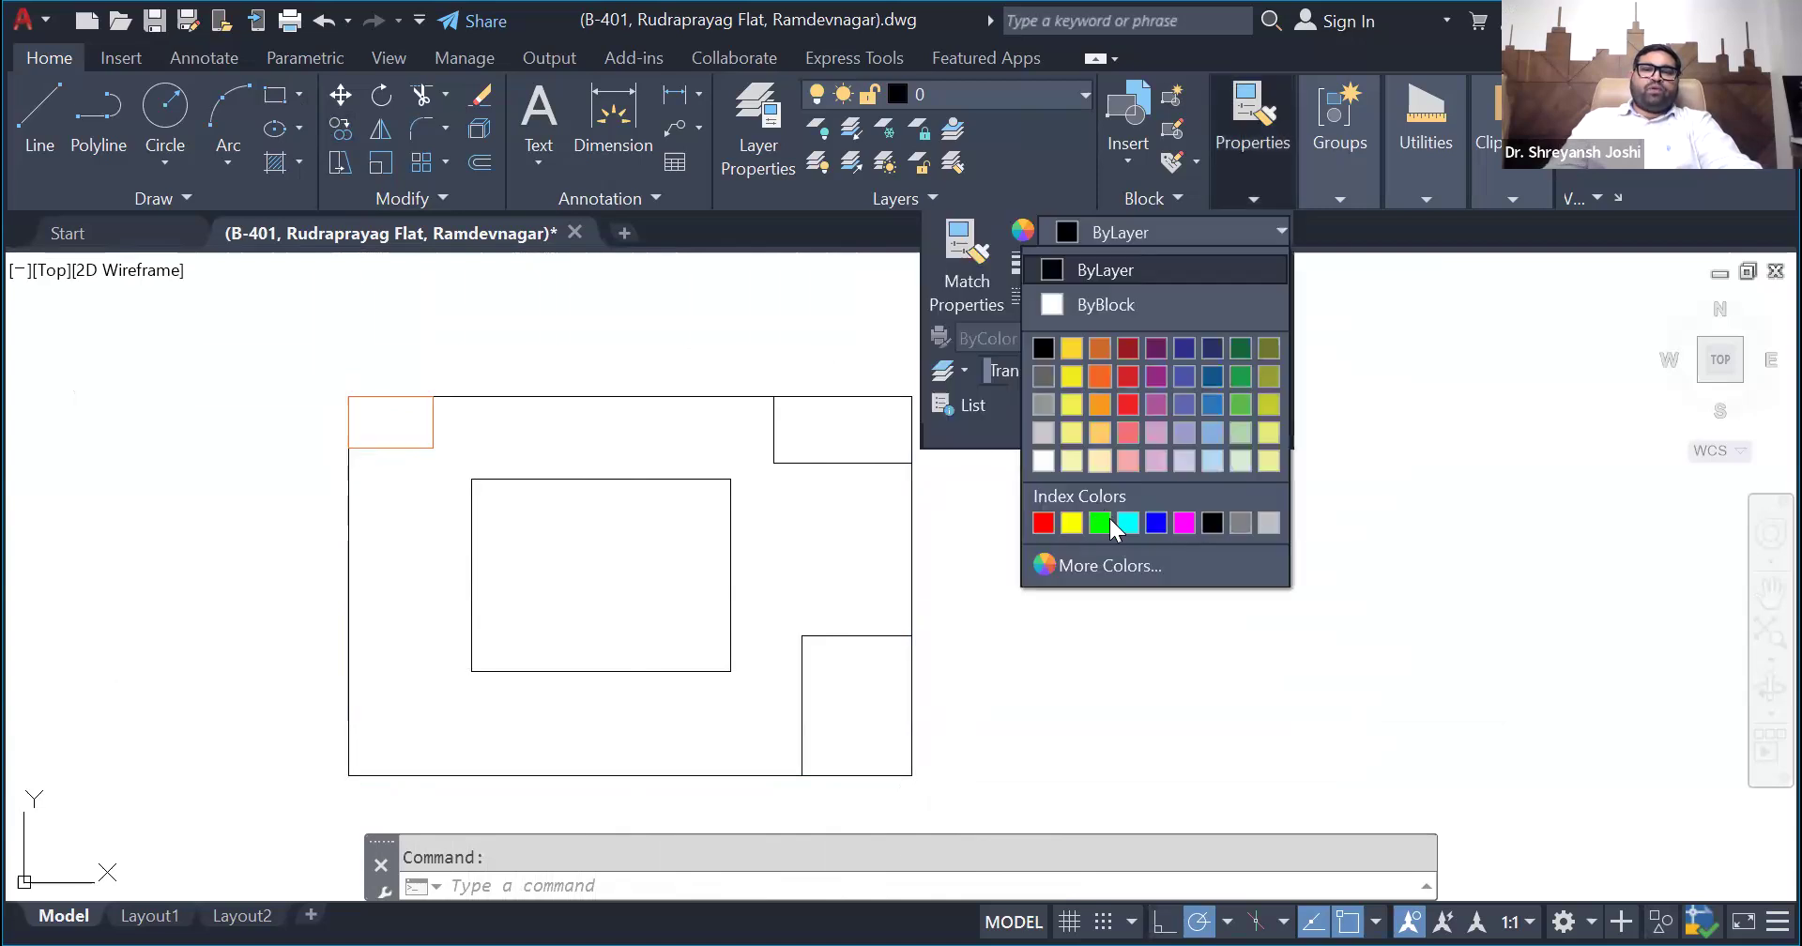
click(1156, 522)
key(Escape)
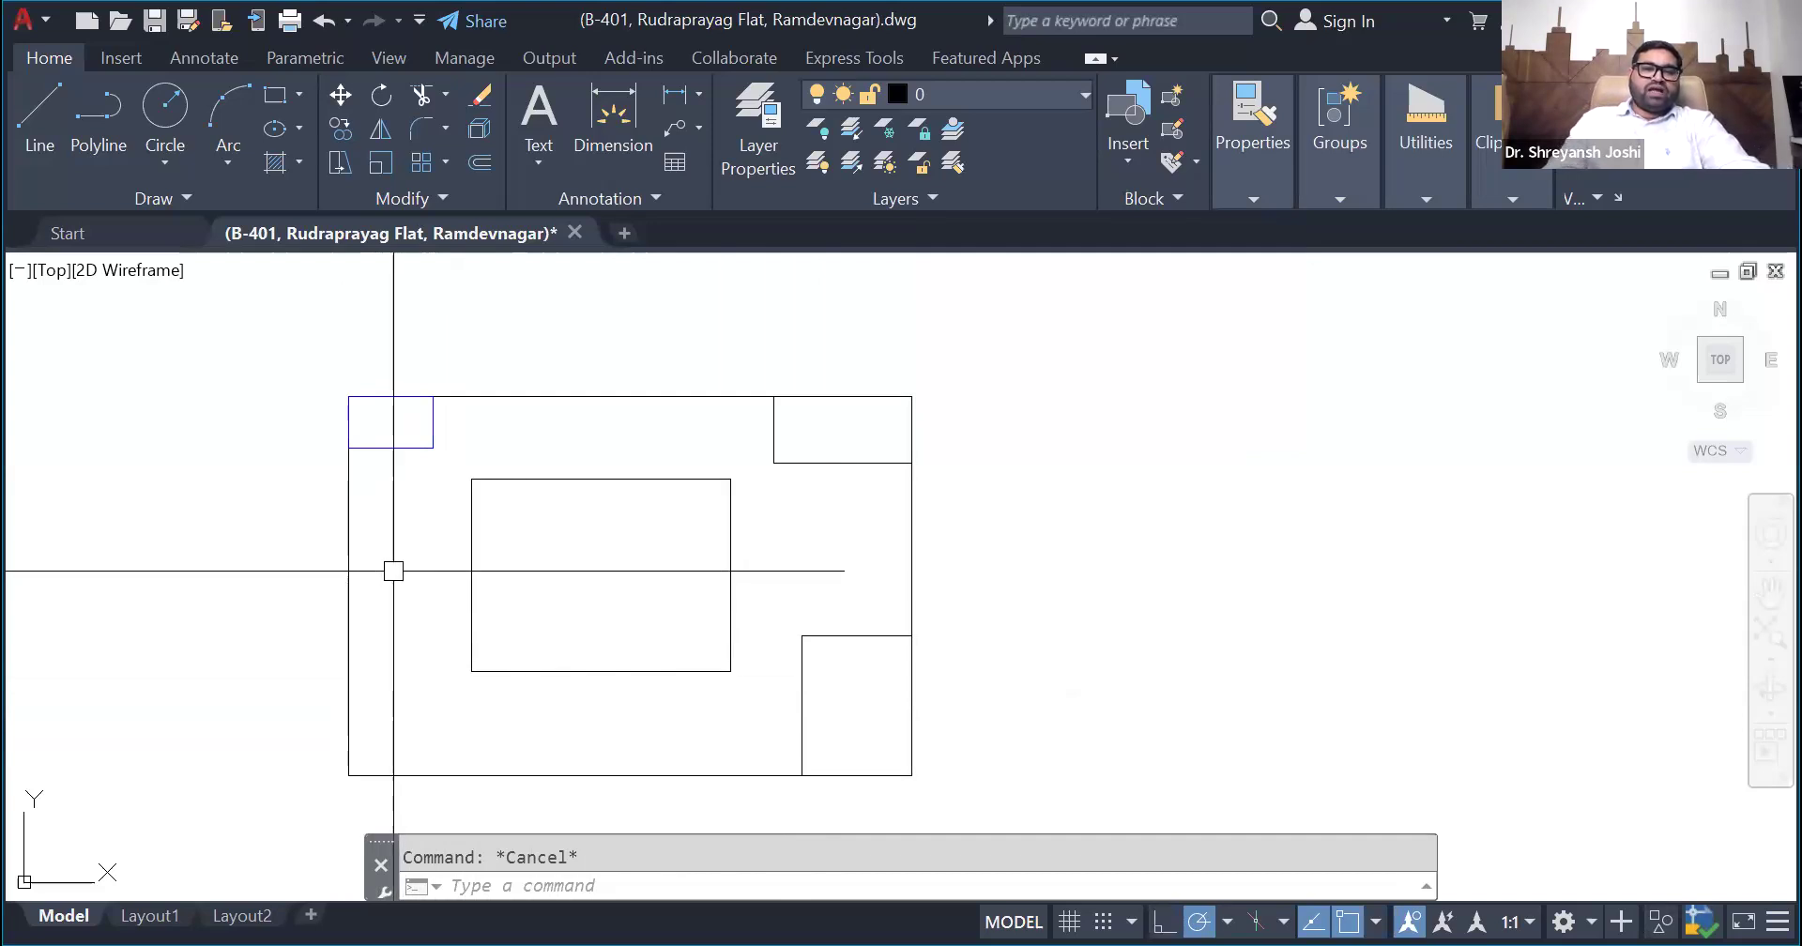
- Highlight the outer and inner rectangles alternately and examine how the blue and black corner rectangles relate to each boundary
click(684, 396)
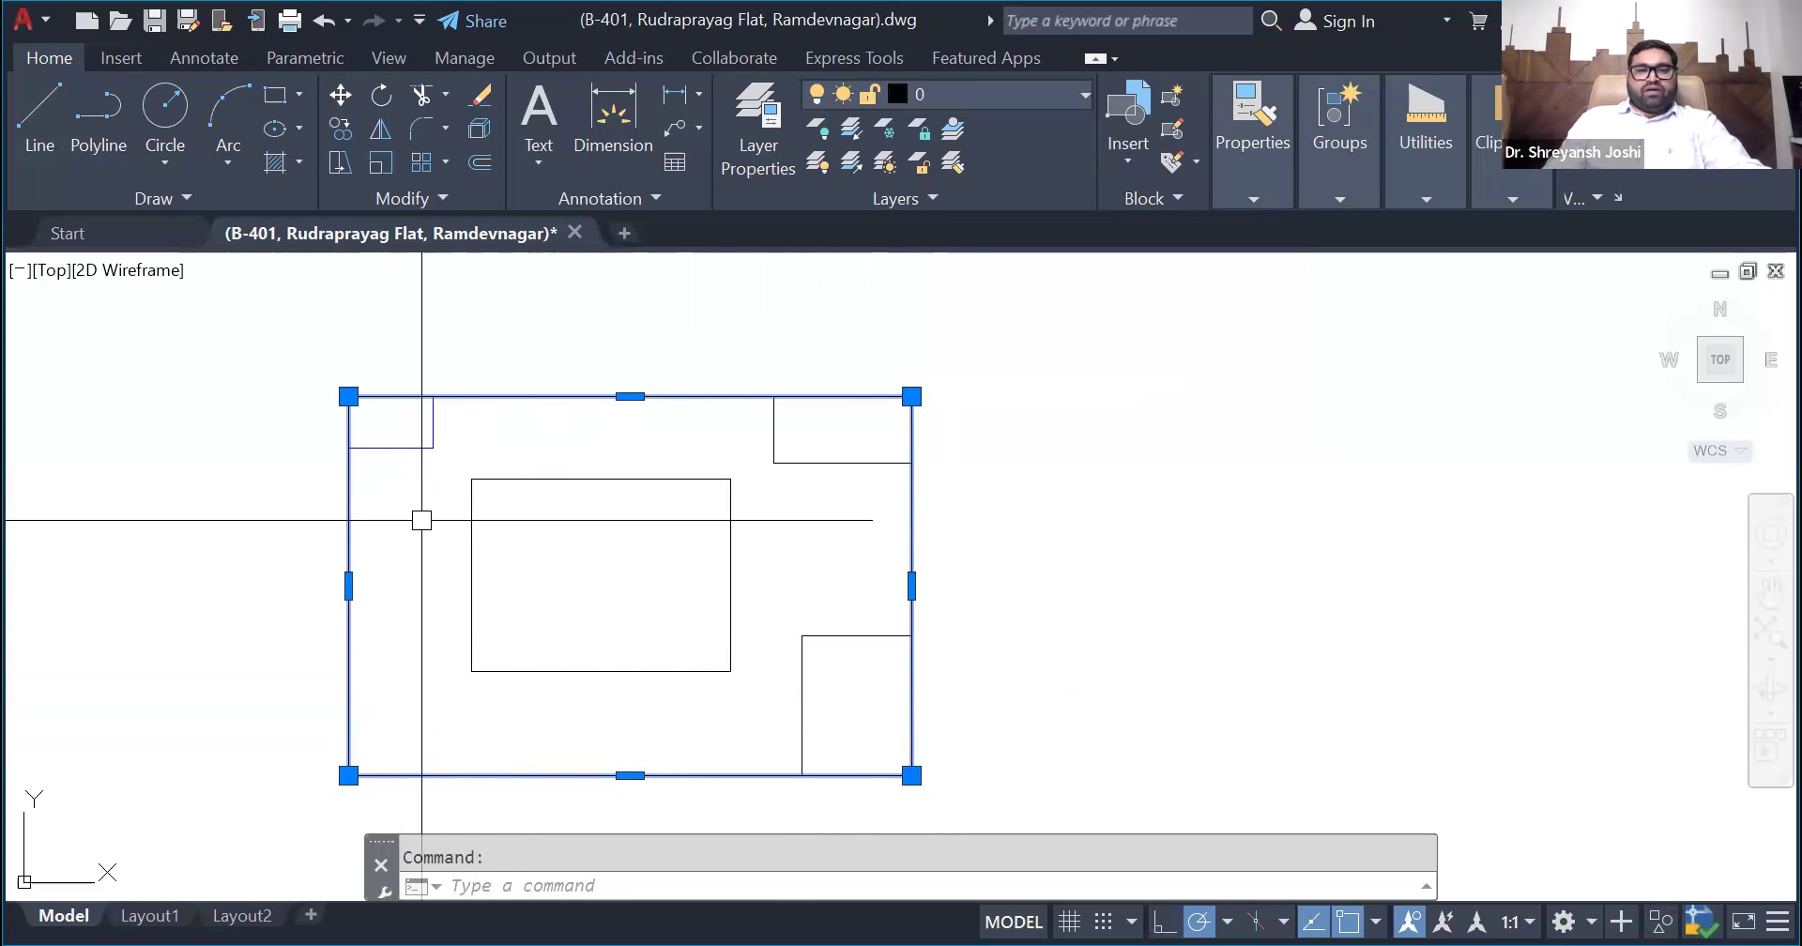
key(Escape)
click(540, 480)
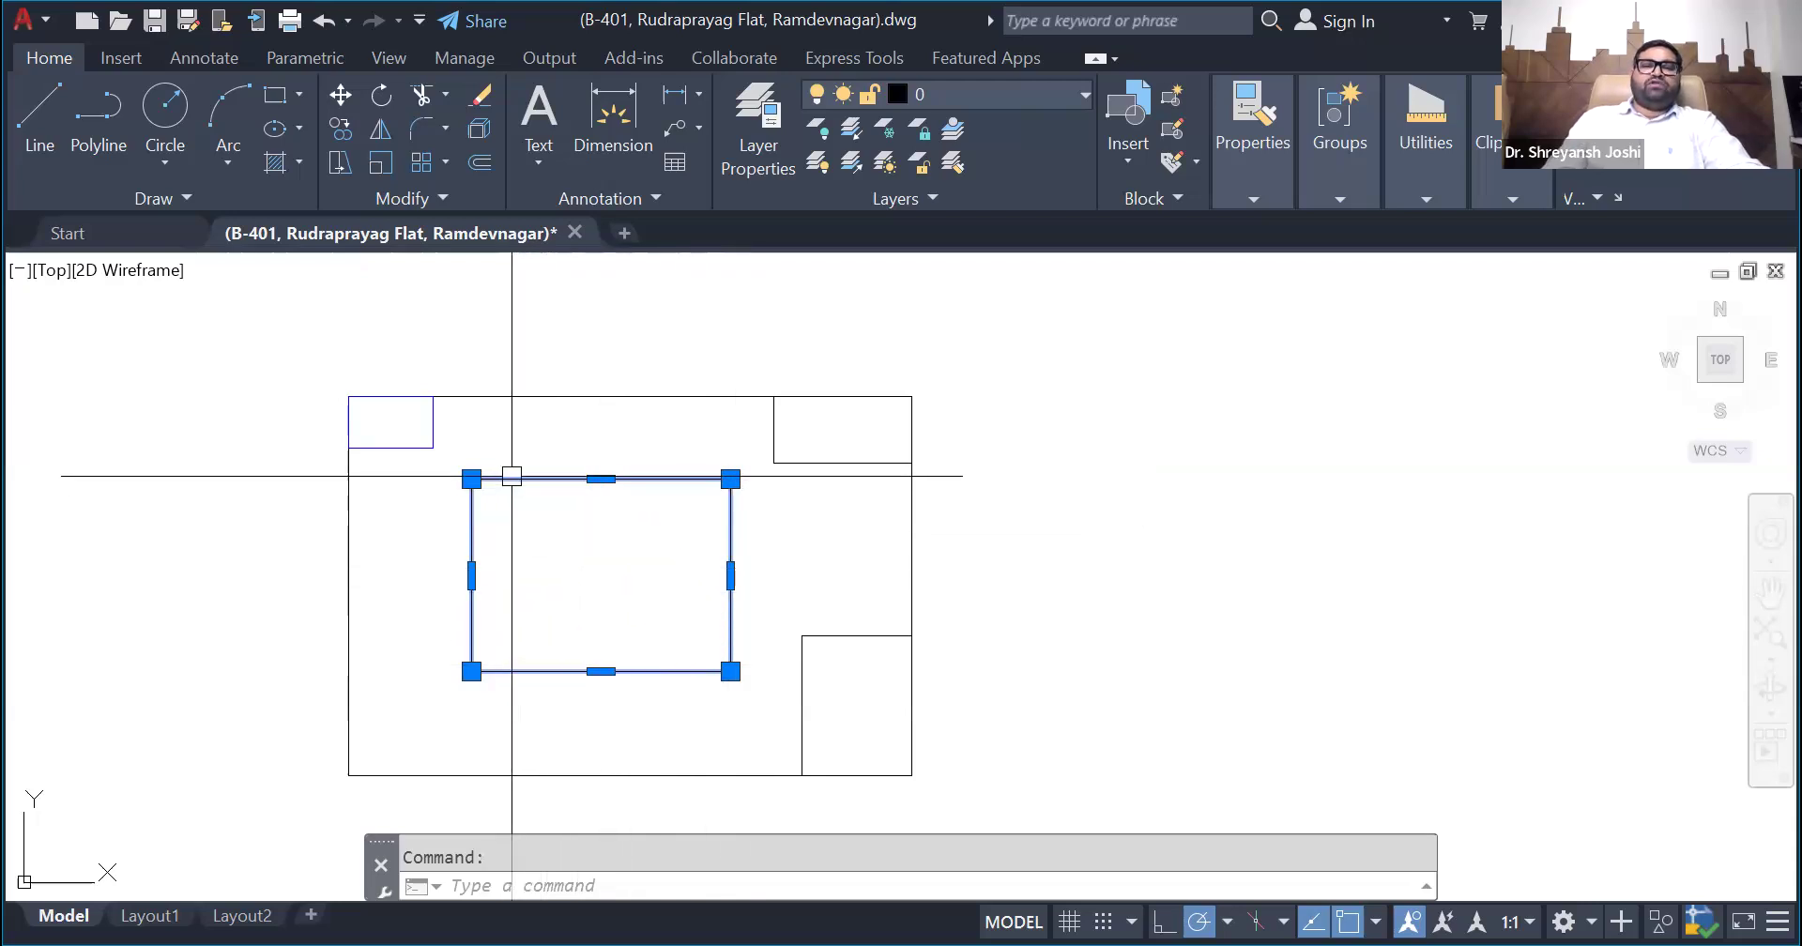
key(Escape)
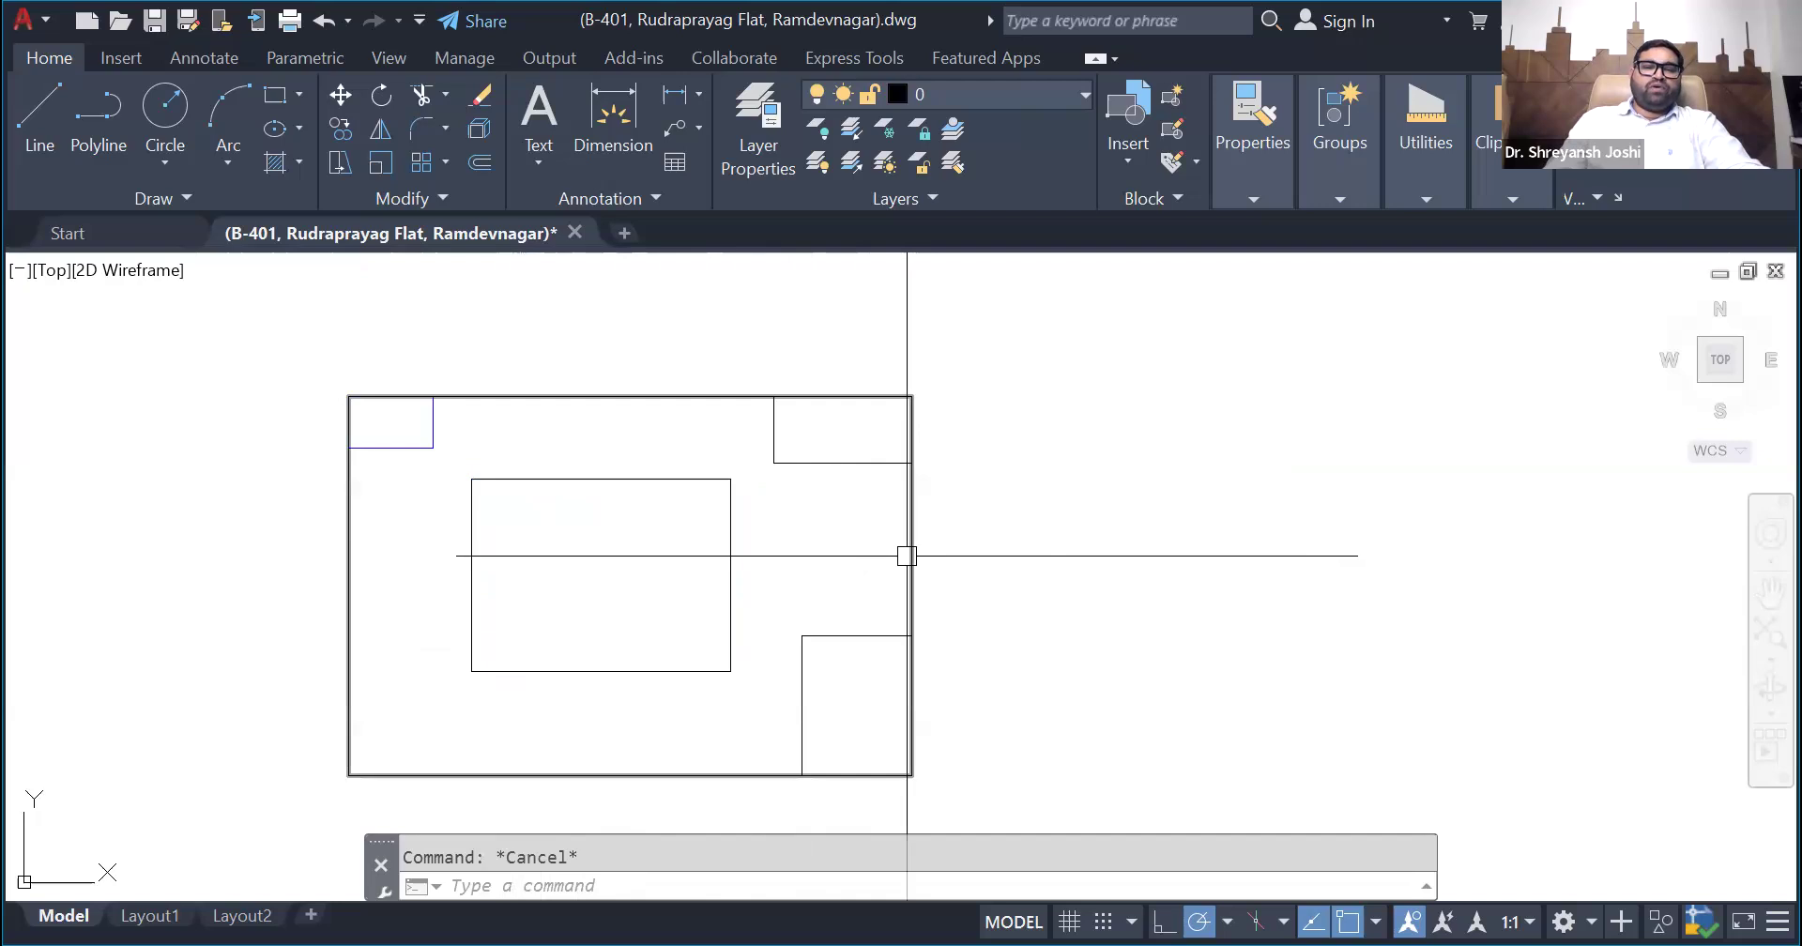
click(910, 555)
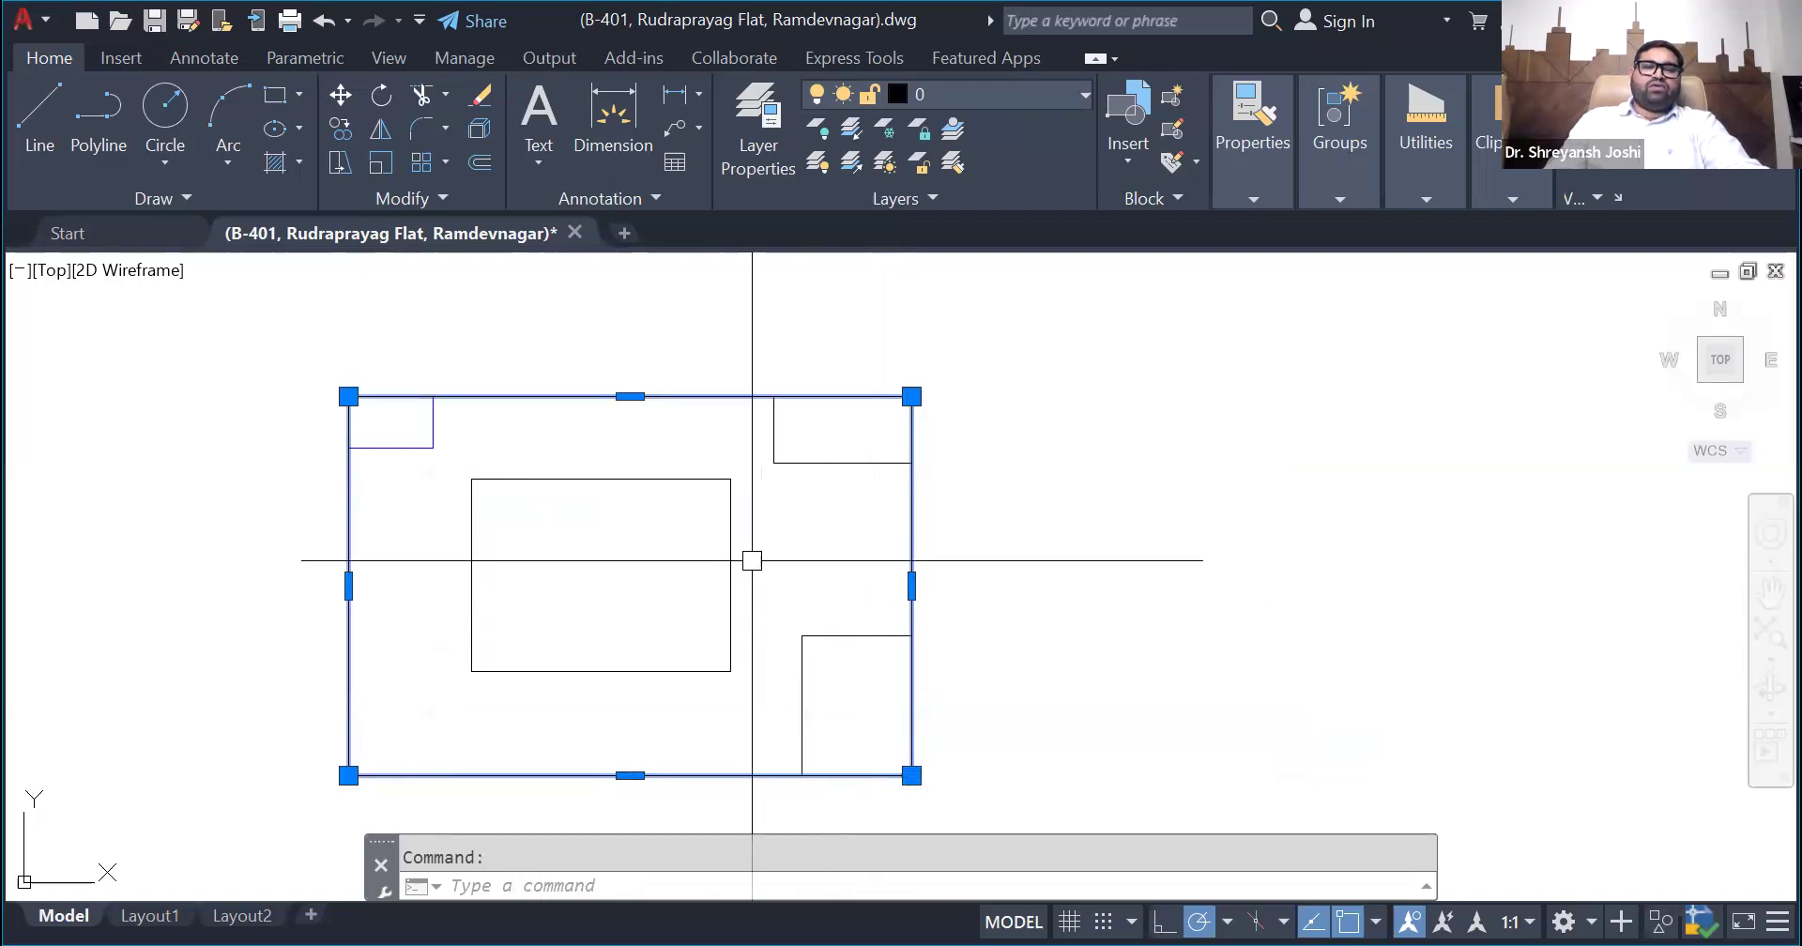
key(Escape)
click(724, 548)
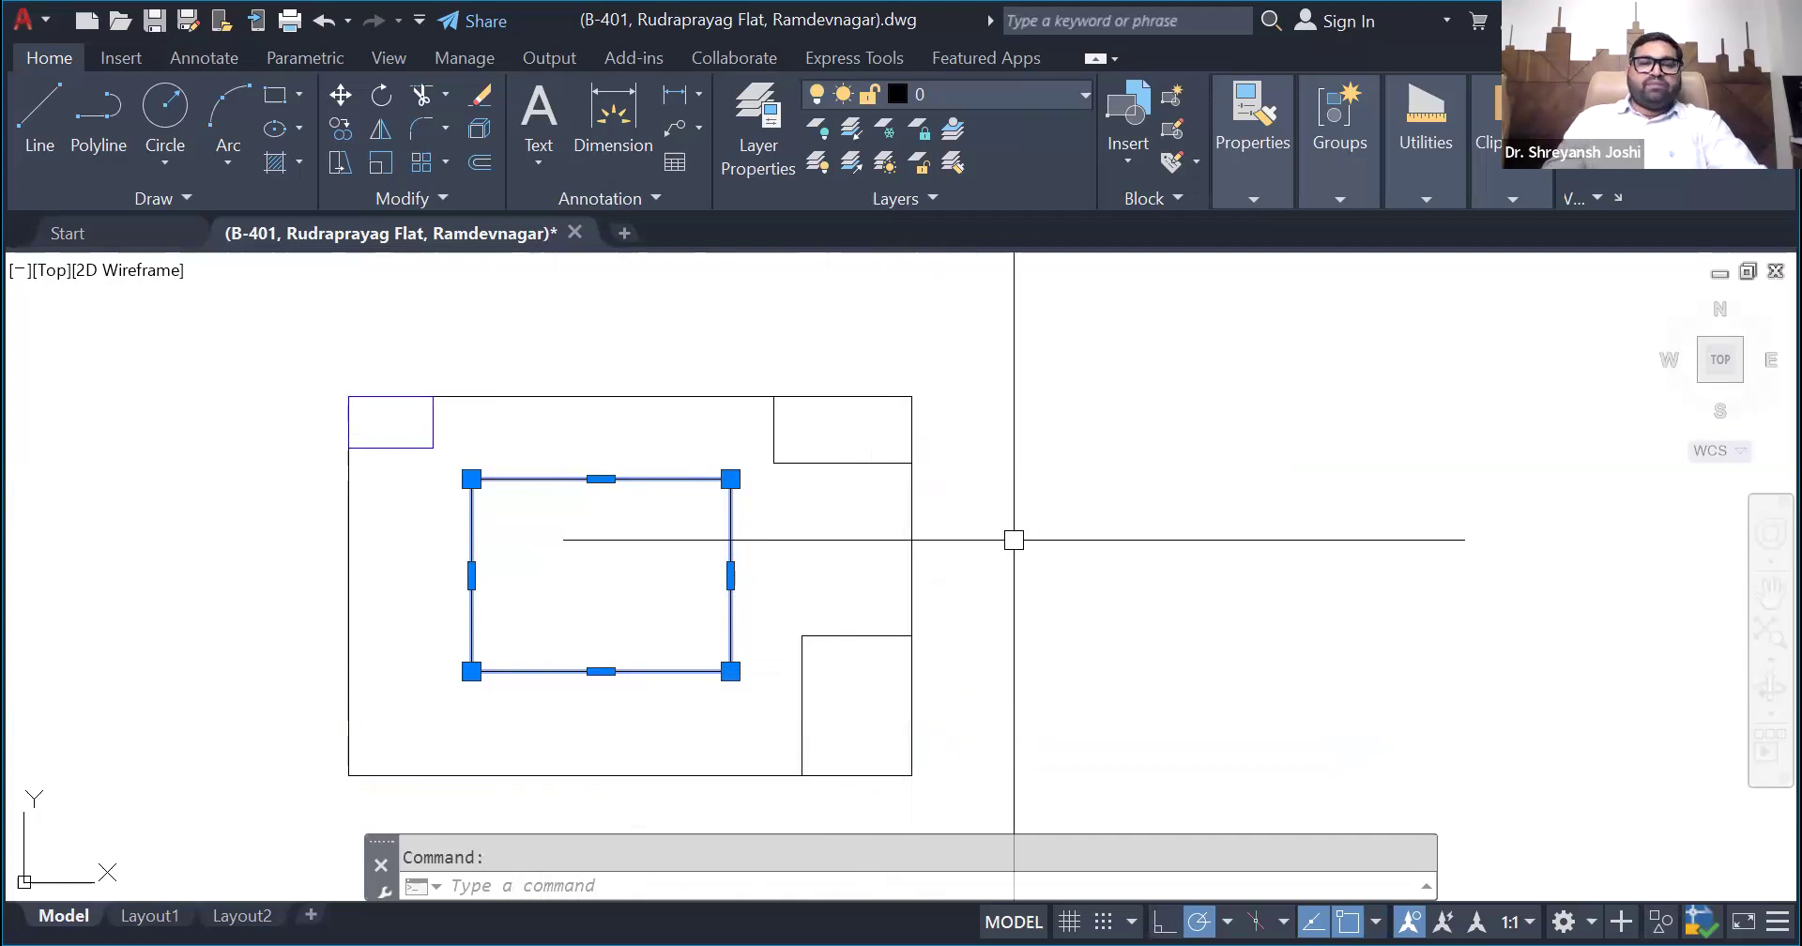
key(Escape)
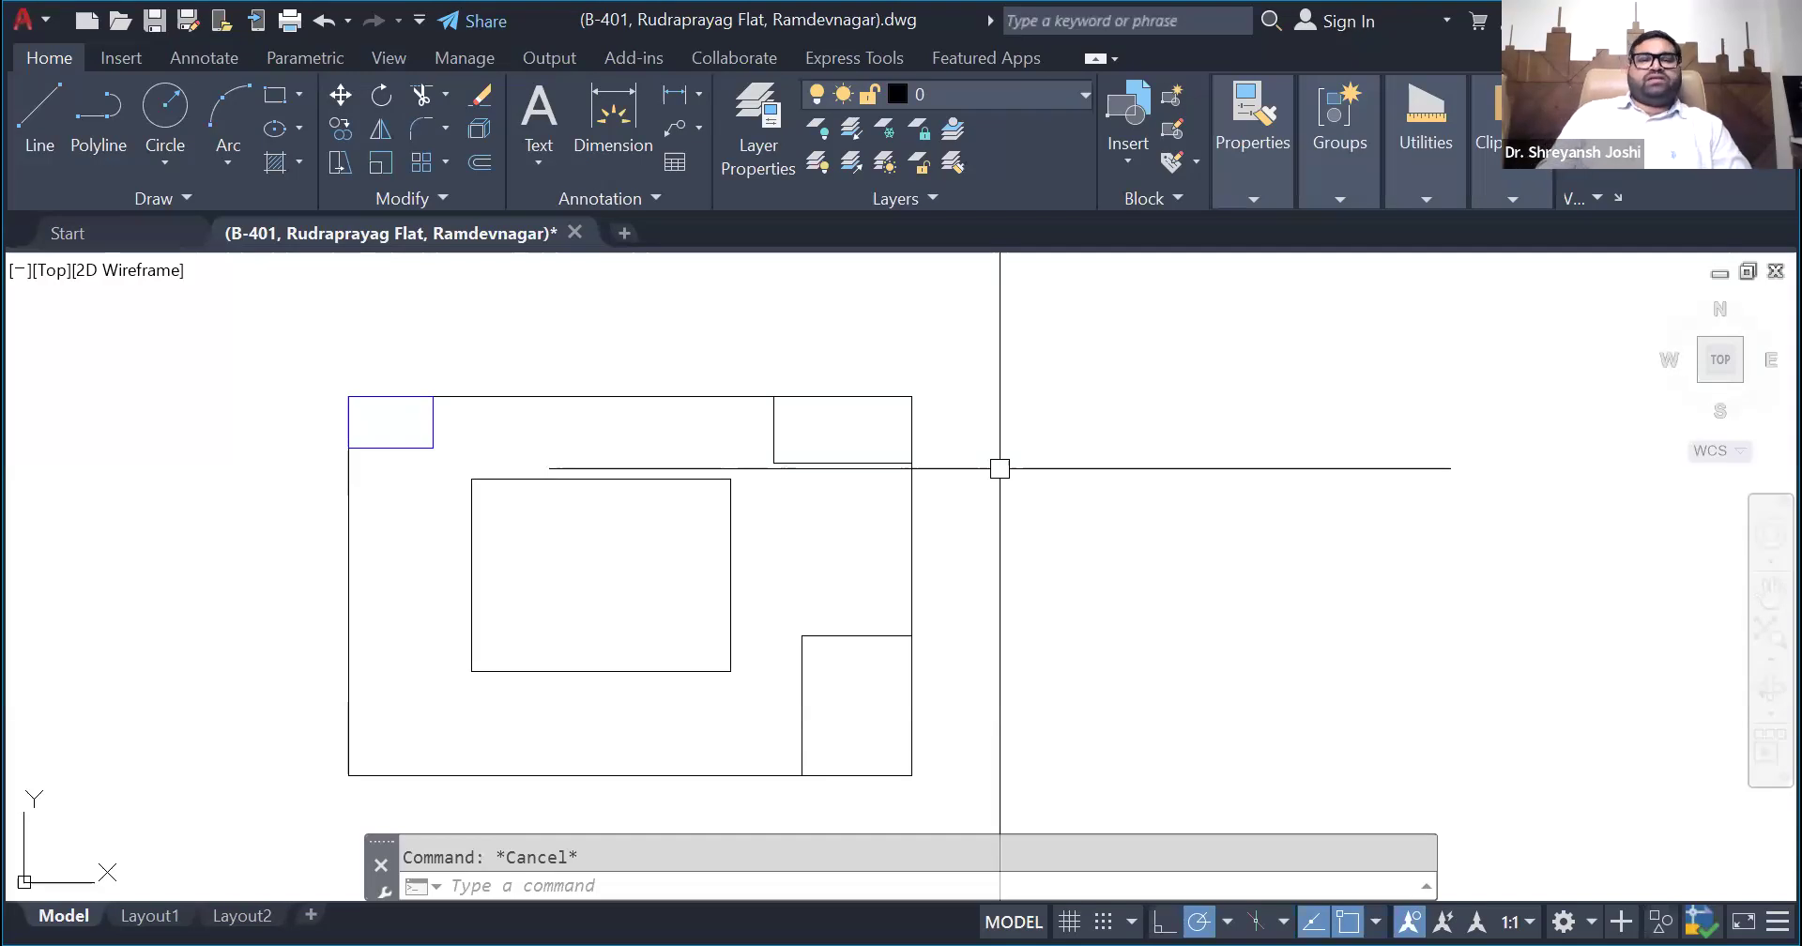
scroll(989, 438, down, 1)
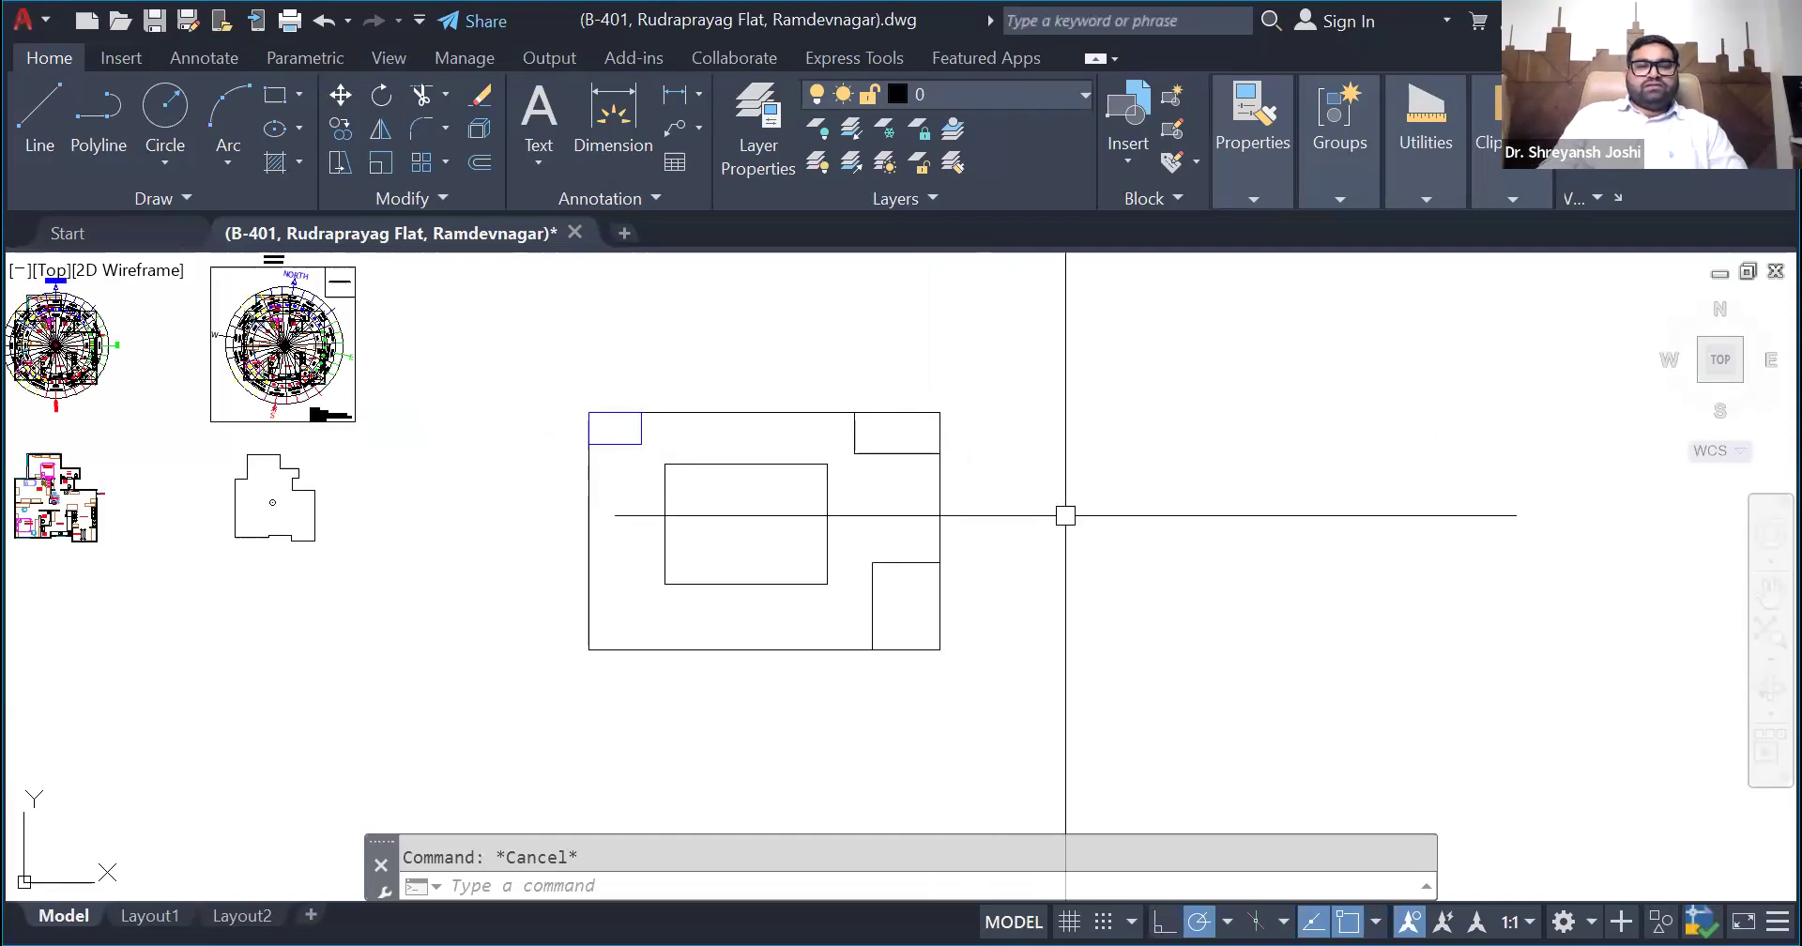
scroll(1068, 543, up, 1)
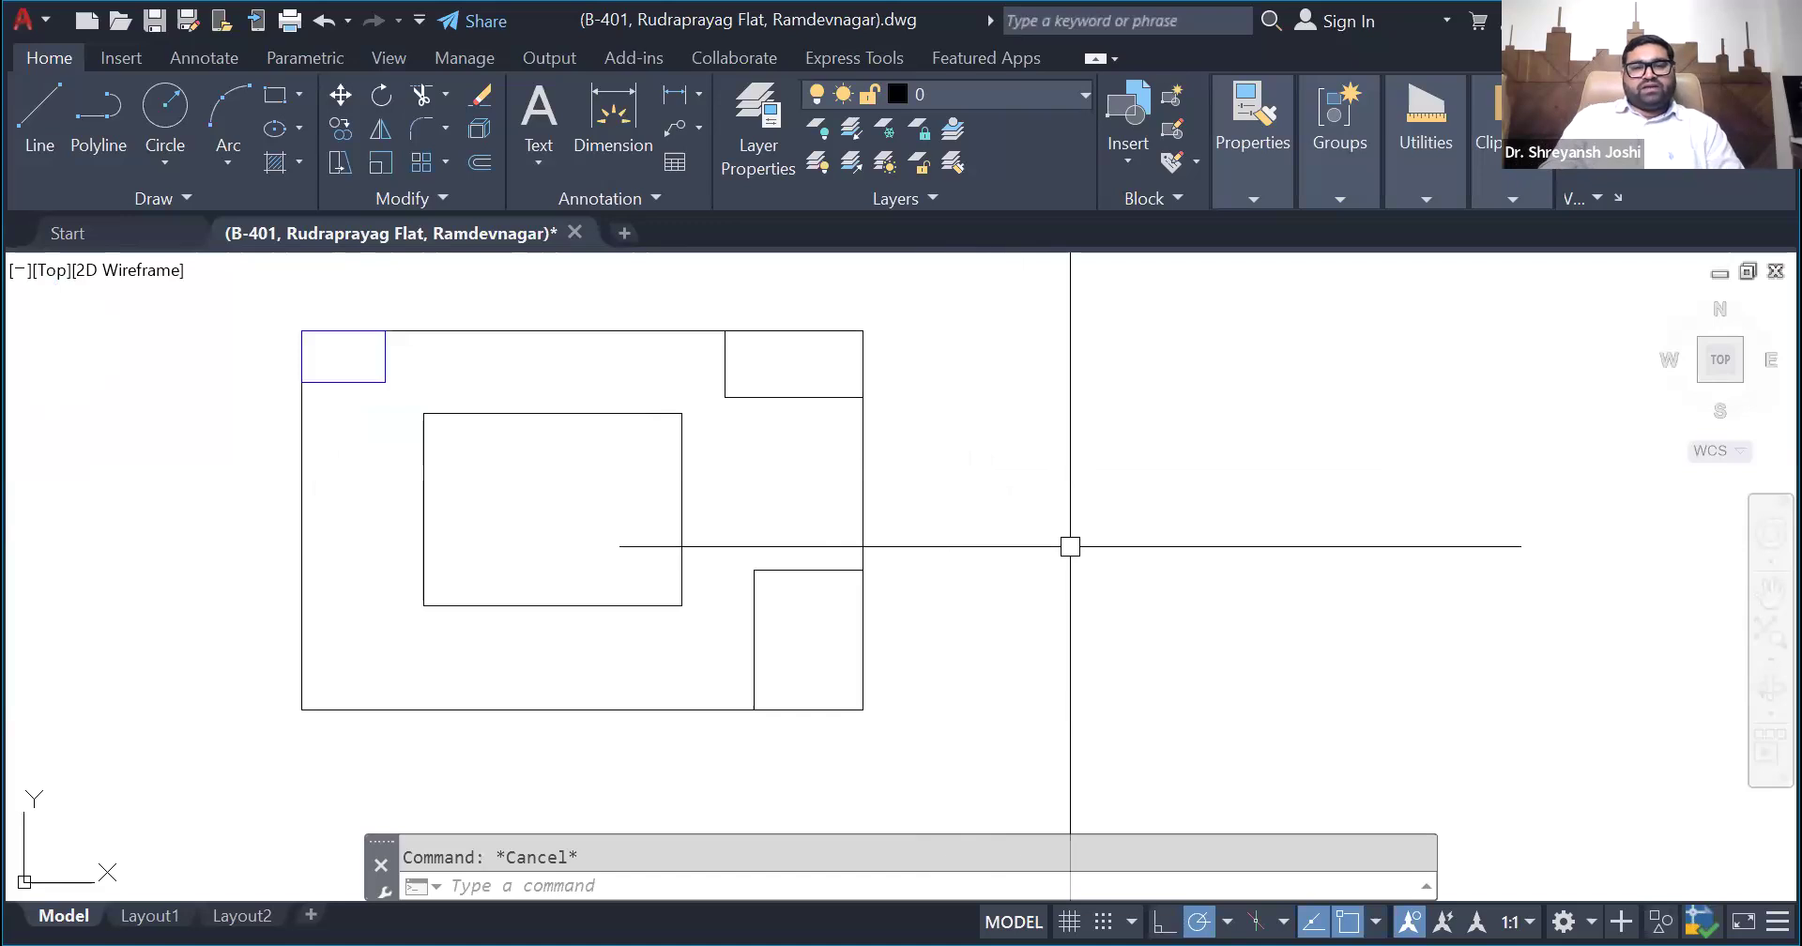